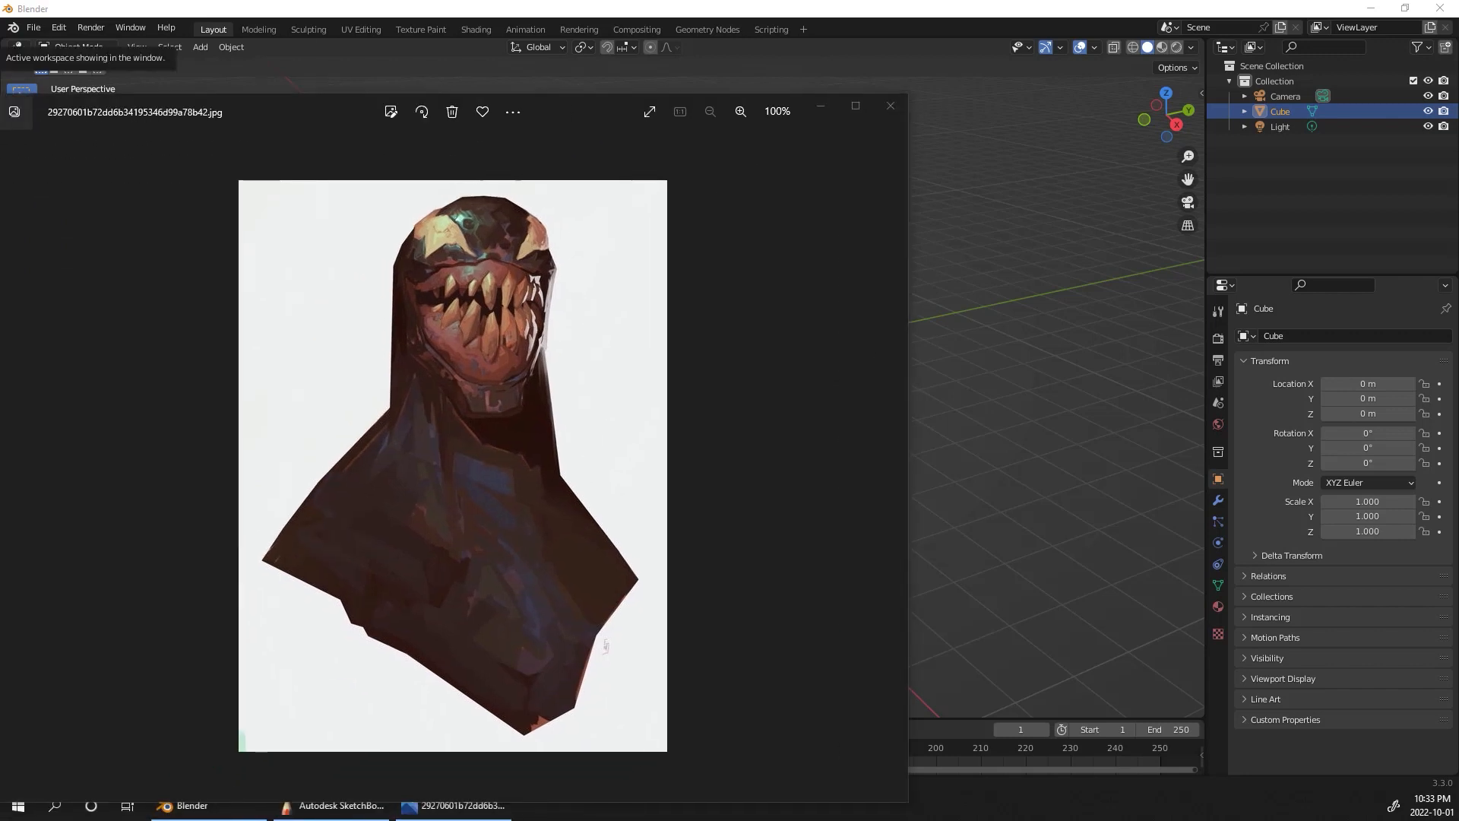
Step: Move the reference image window out of the way and delete the default cube, camera and light
left_click_drag(597, 111, 0, 198)
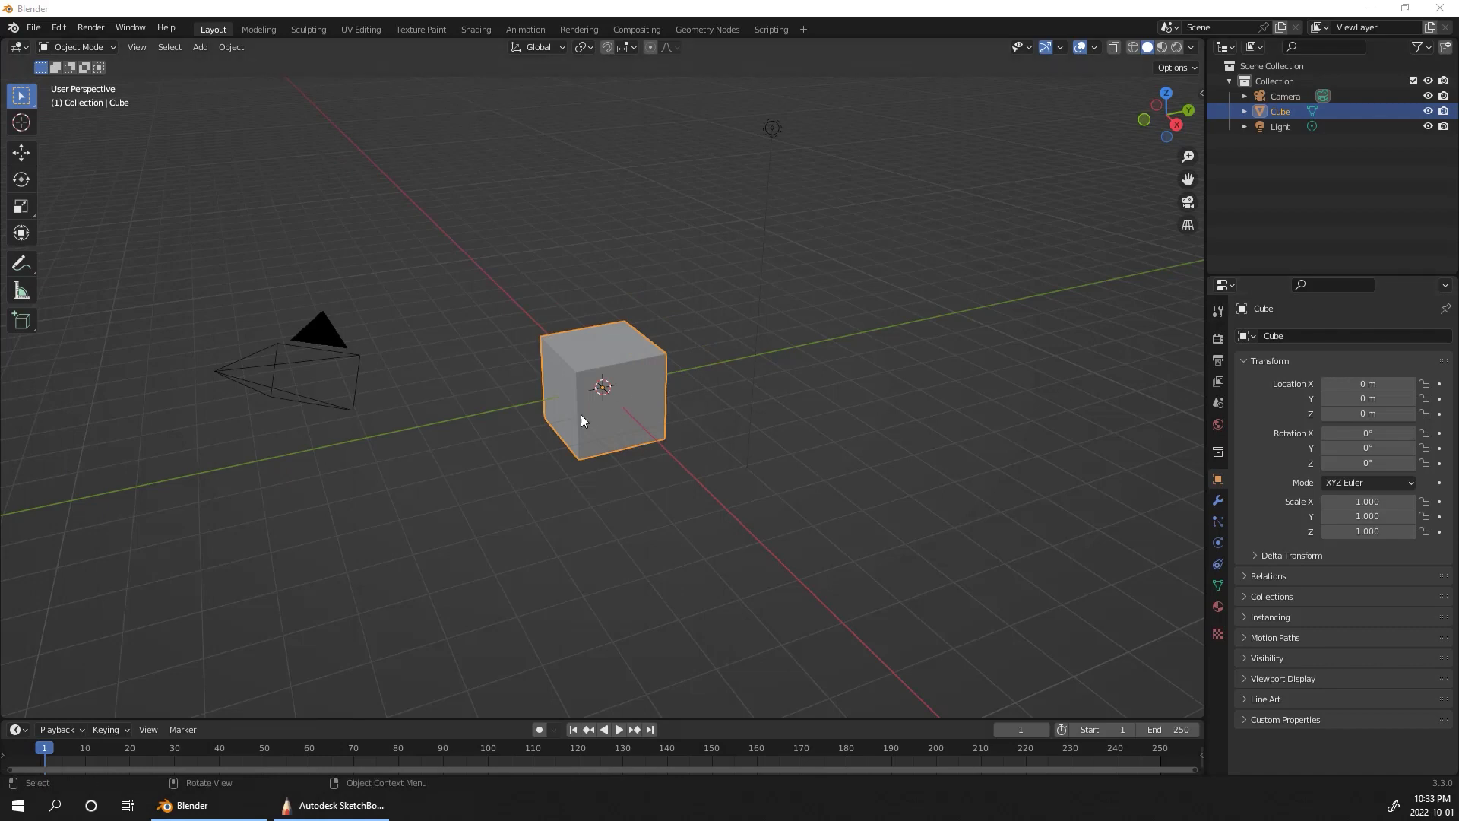
mouse_move(456, 439)
middle_mouse_down()
mouse_move(517, 446)
mouse_move(436, 449)
middle_mouse_up()
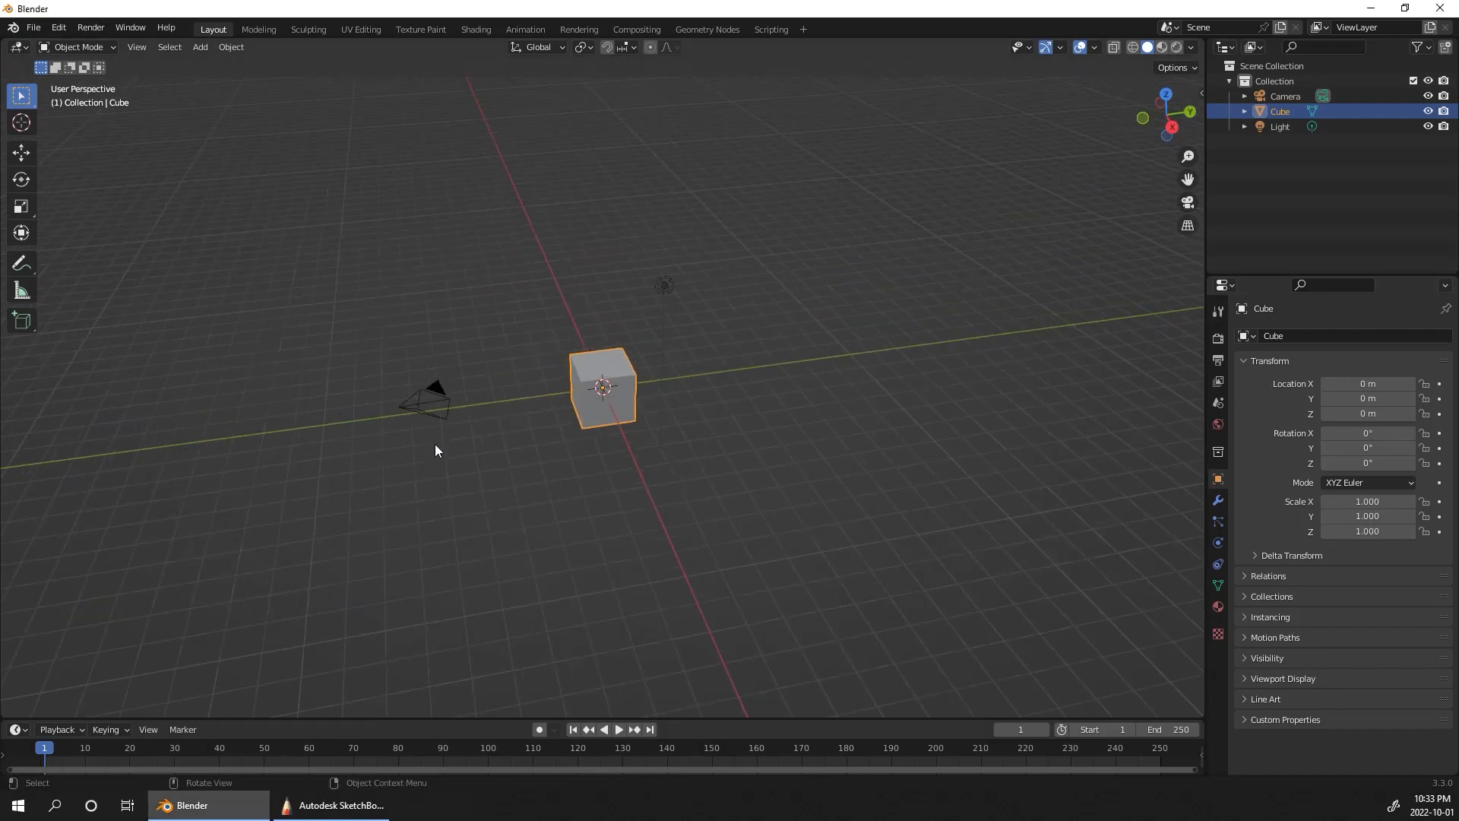
left_click_drag(732, 237, 387, 468)
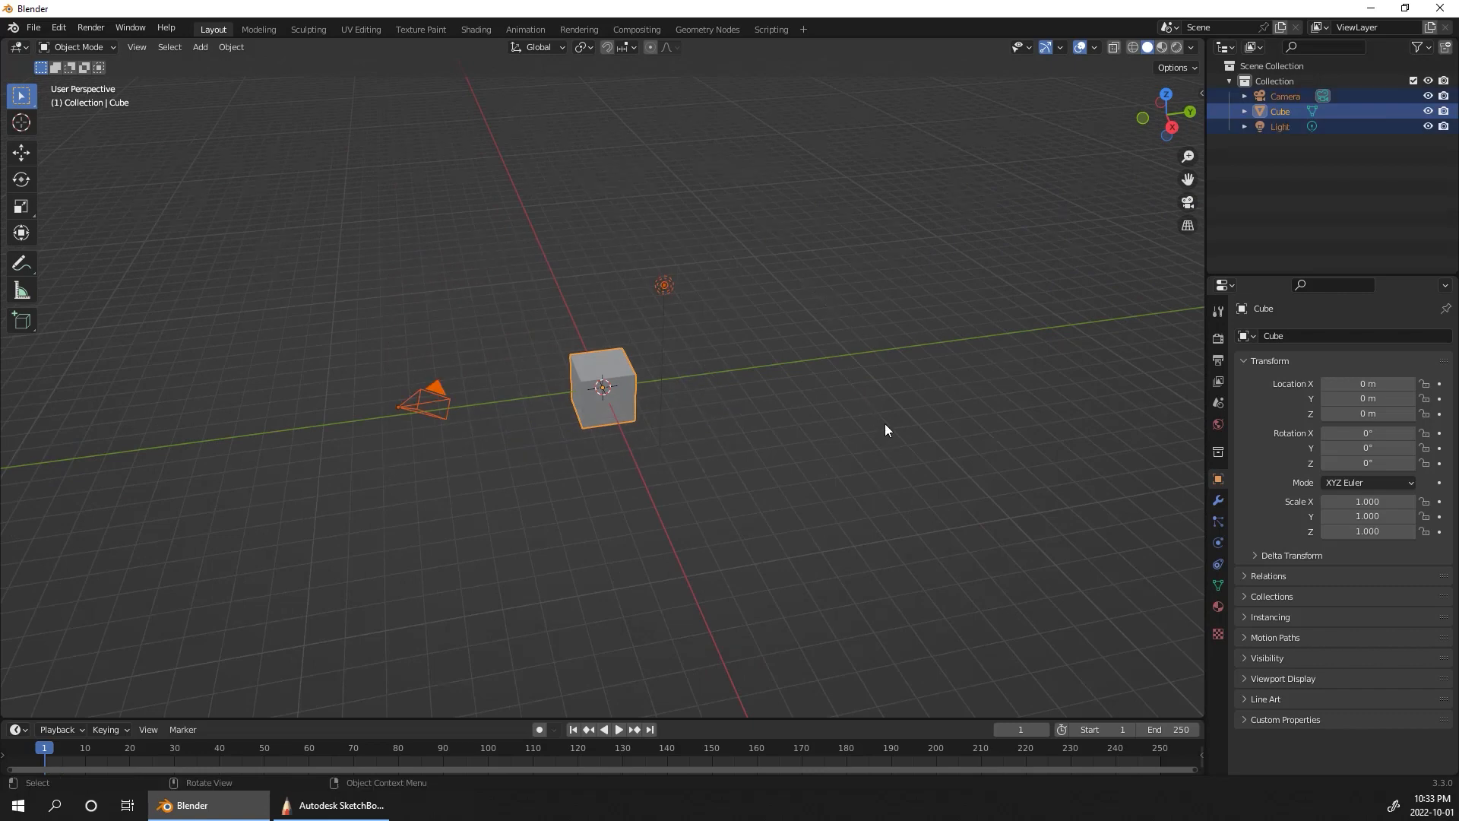
key("x")
key("x")
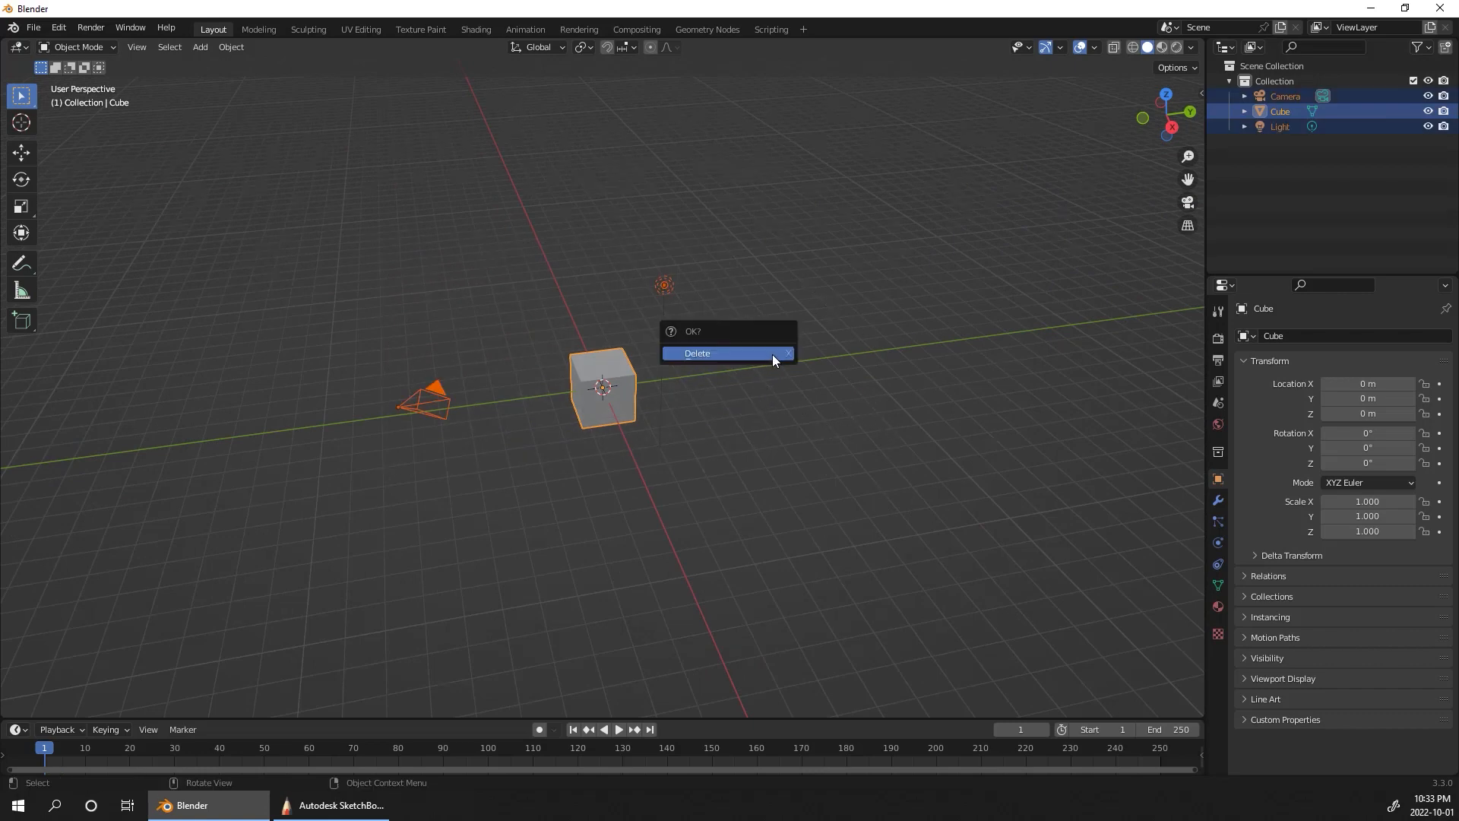
left_click(774, 354)
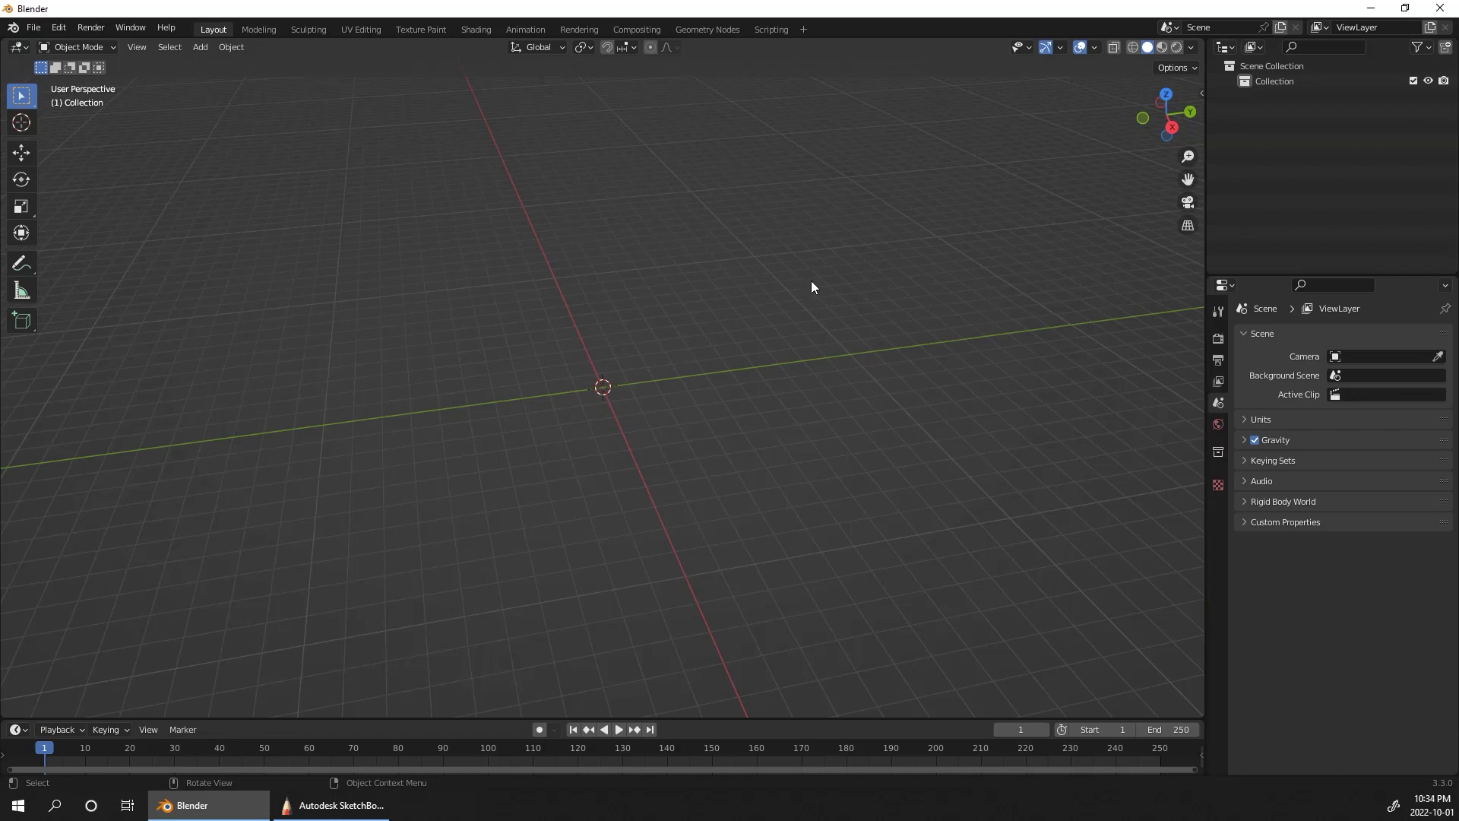
Step: Add a UV sphere for the head and raise it along Z to about 3.69 m
middle_click_drag(811, 286, 873, 395)
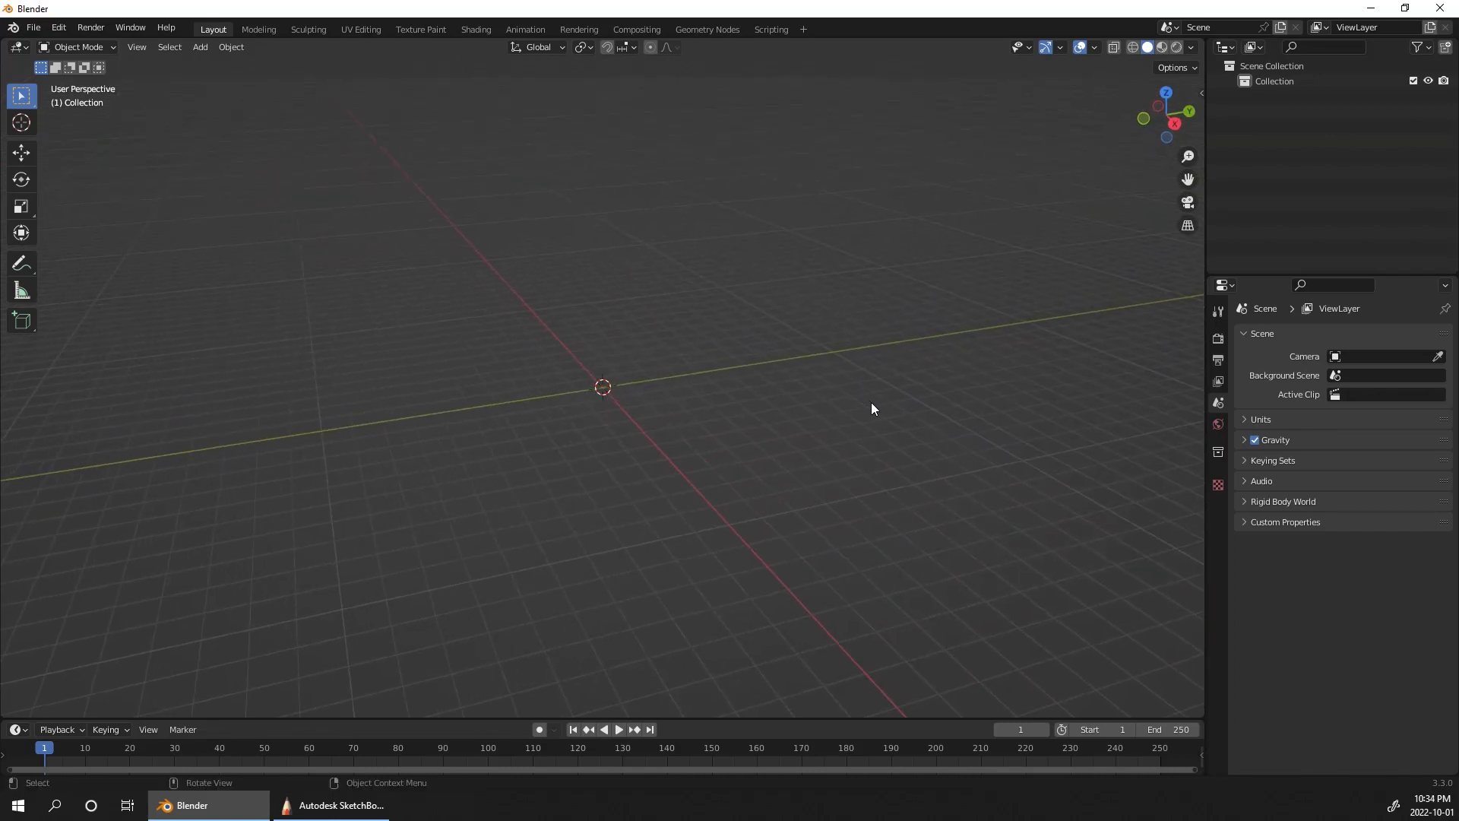
key("shift+a")
mouse_move(869, 409)
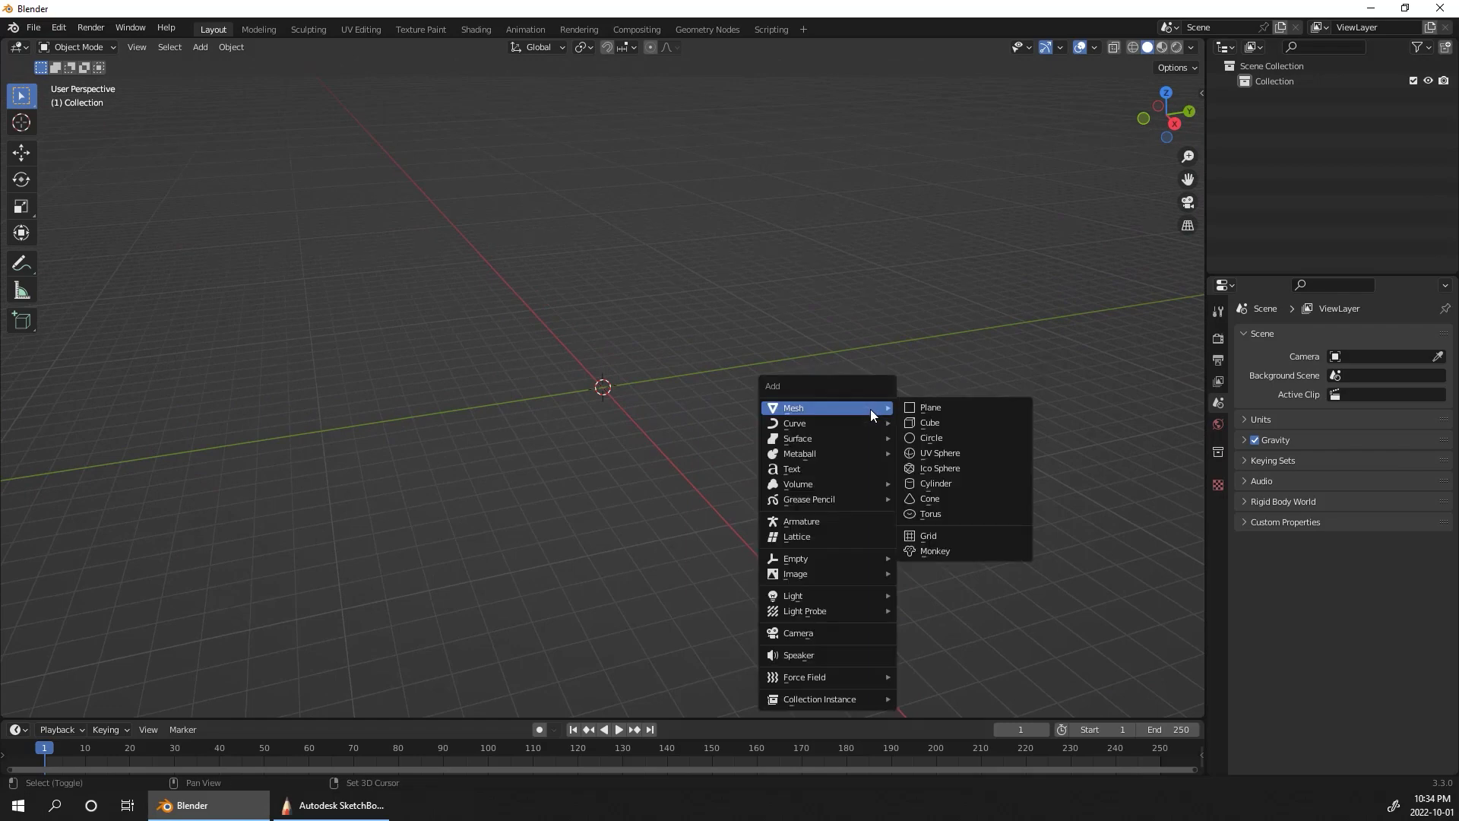
left_click(963, 453)
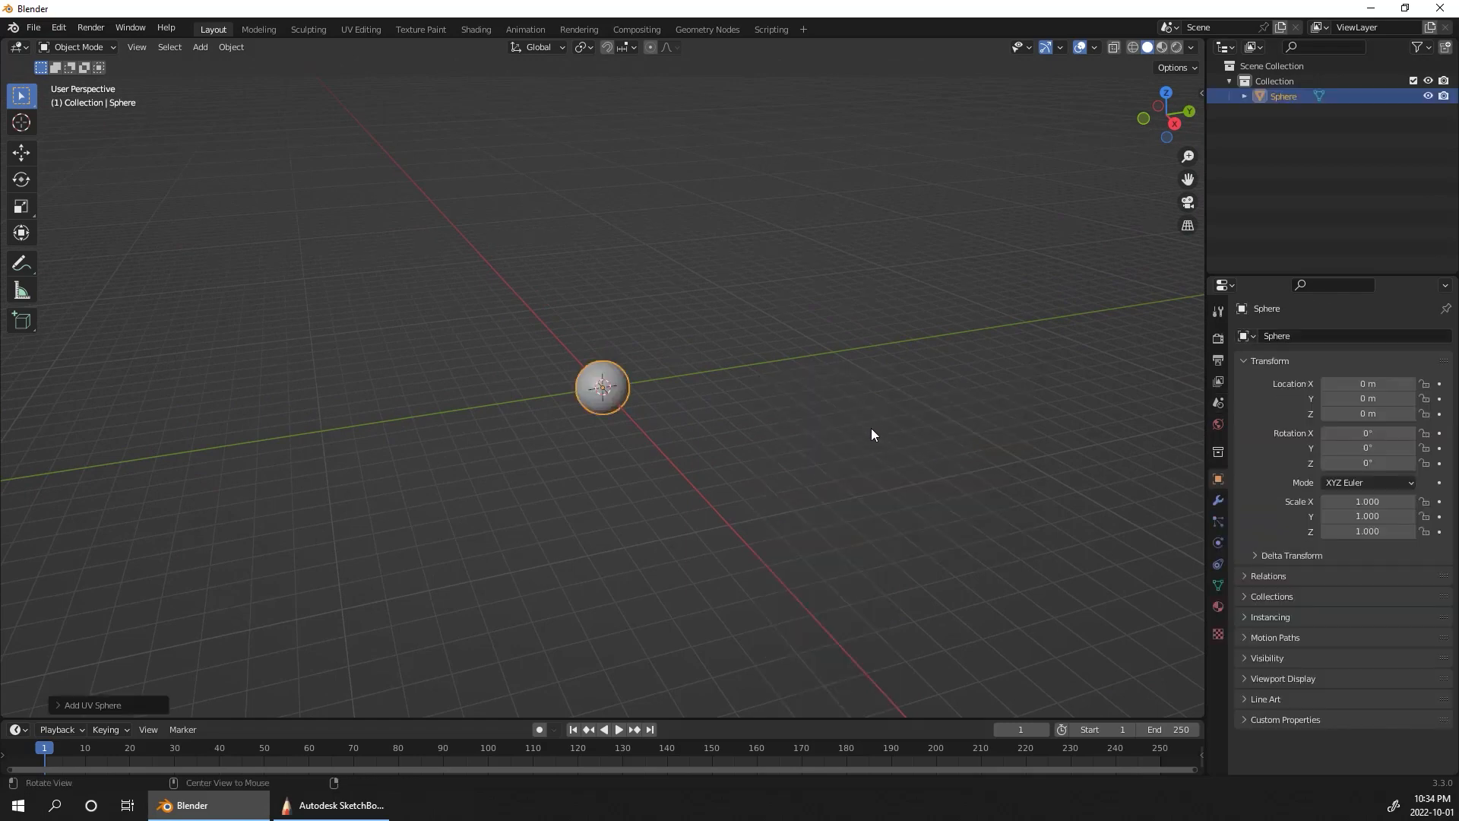
left_click_drag(871, 427, 892, 307, "ctrl+alt")
left_click_drag(879, 432, 856, 466, "alt")
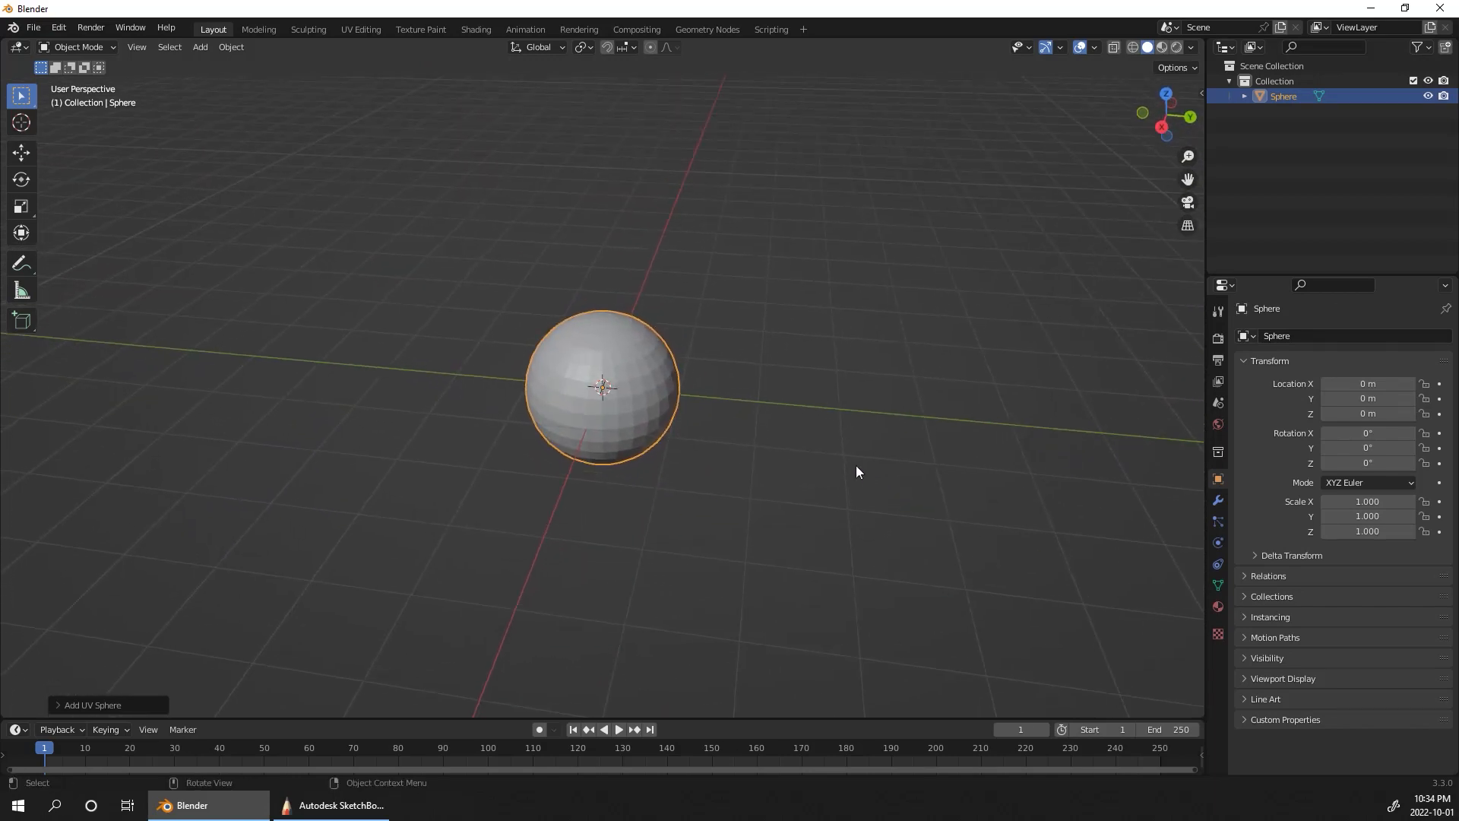
key("g")
key("z")
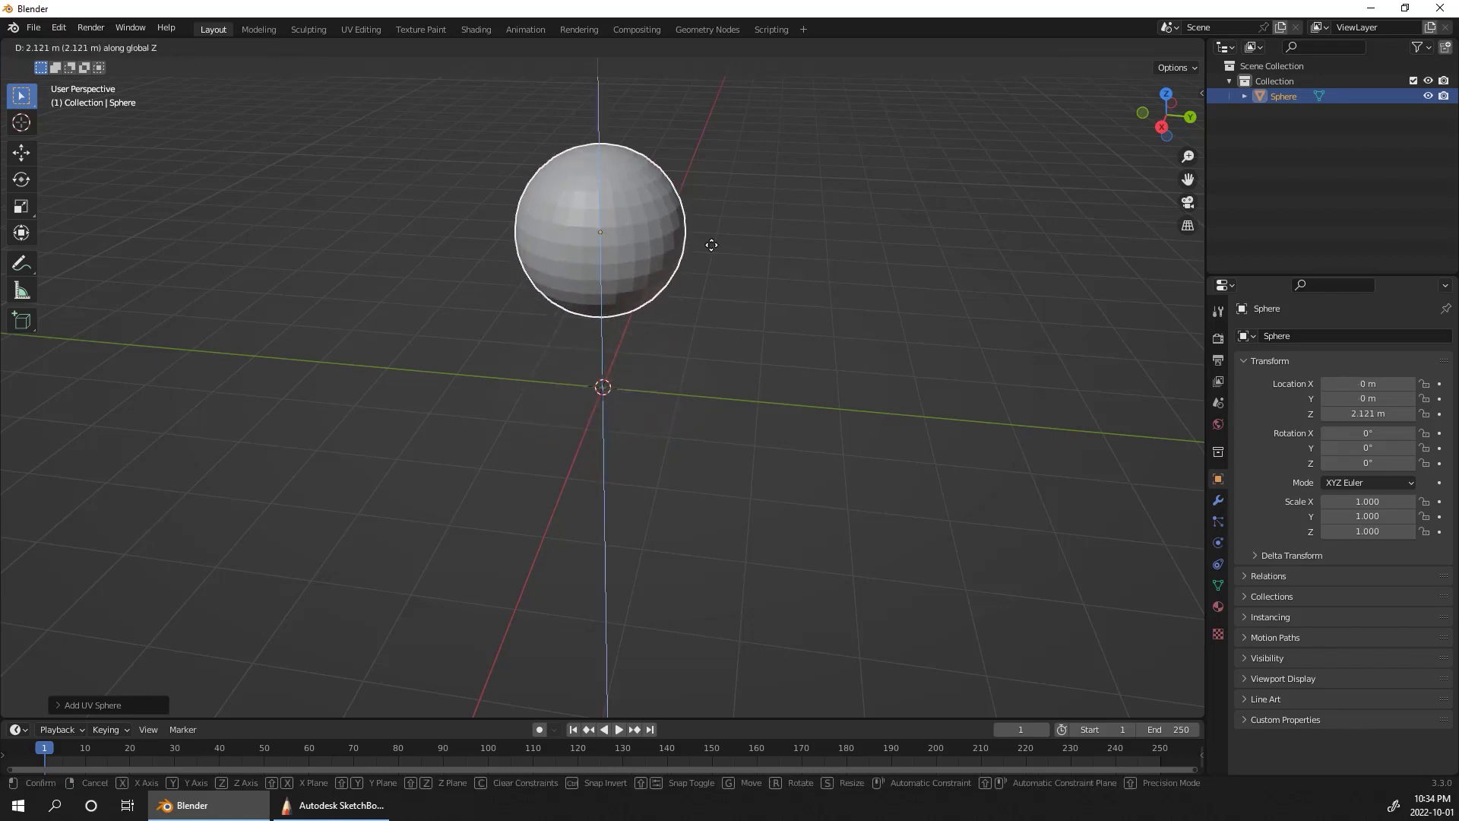
left_click(772, 153)
Step: Duplicate the sphere and lower the copy along Z to about 0.24 m
left_click_drag(772, 154, 721, 311, "alt")
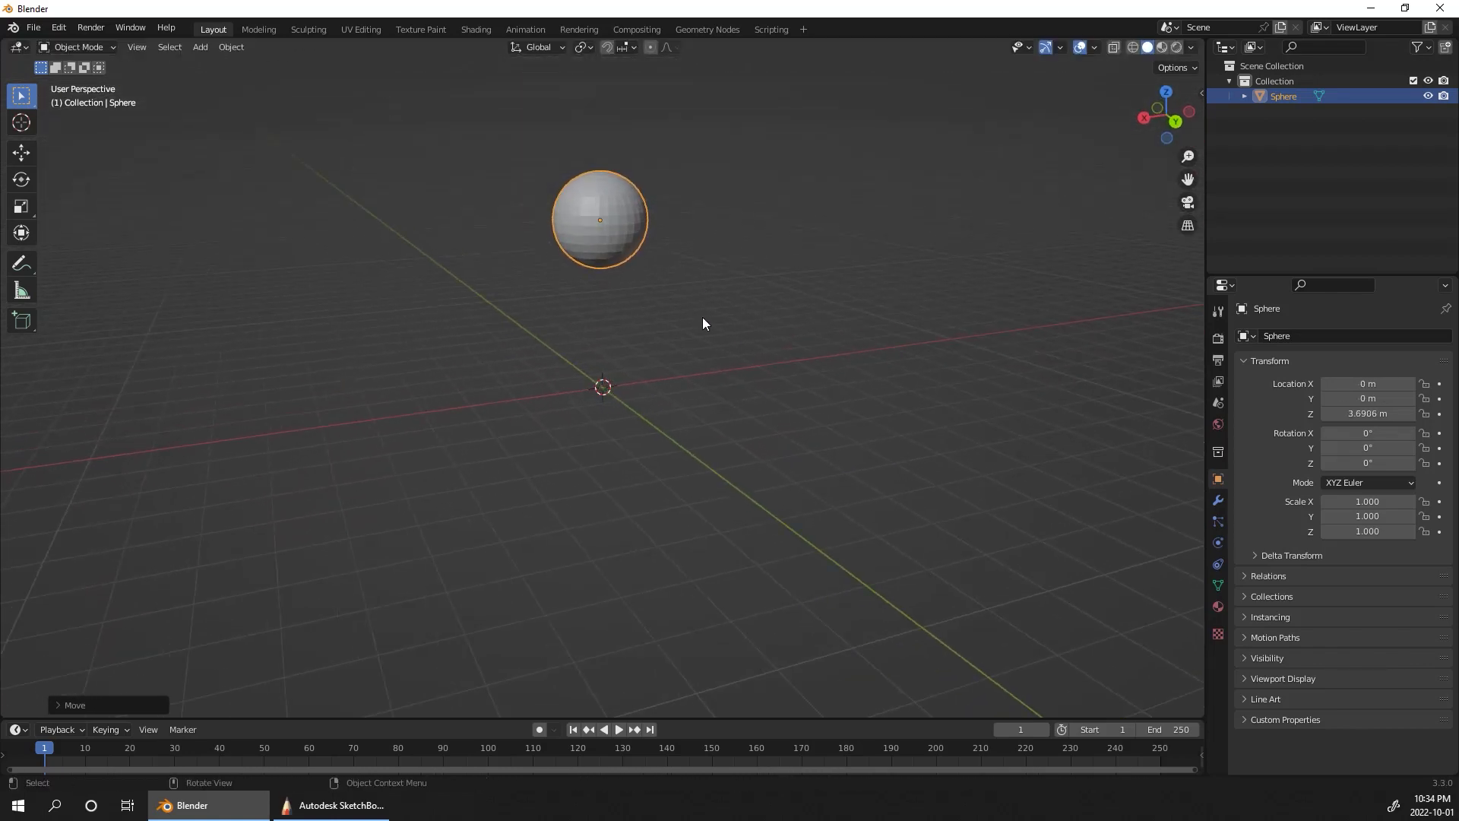
key("shift+d")
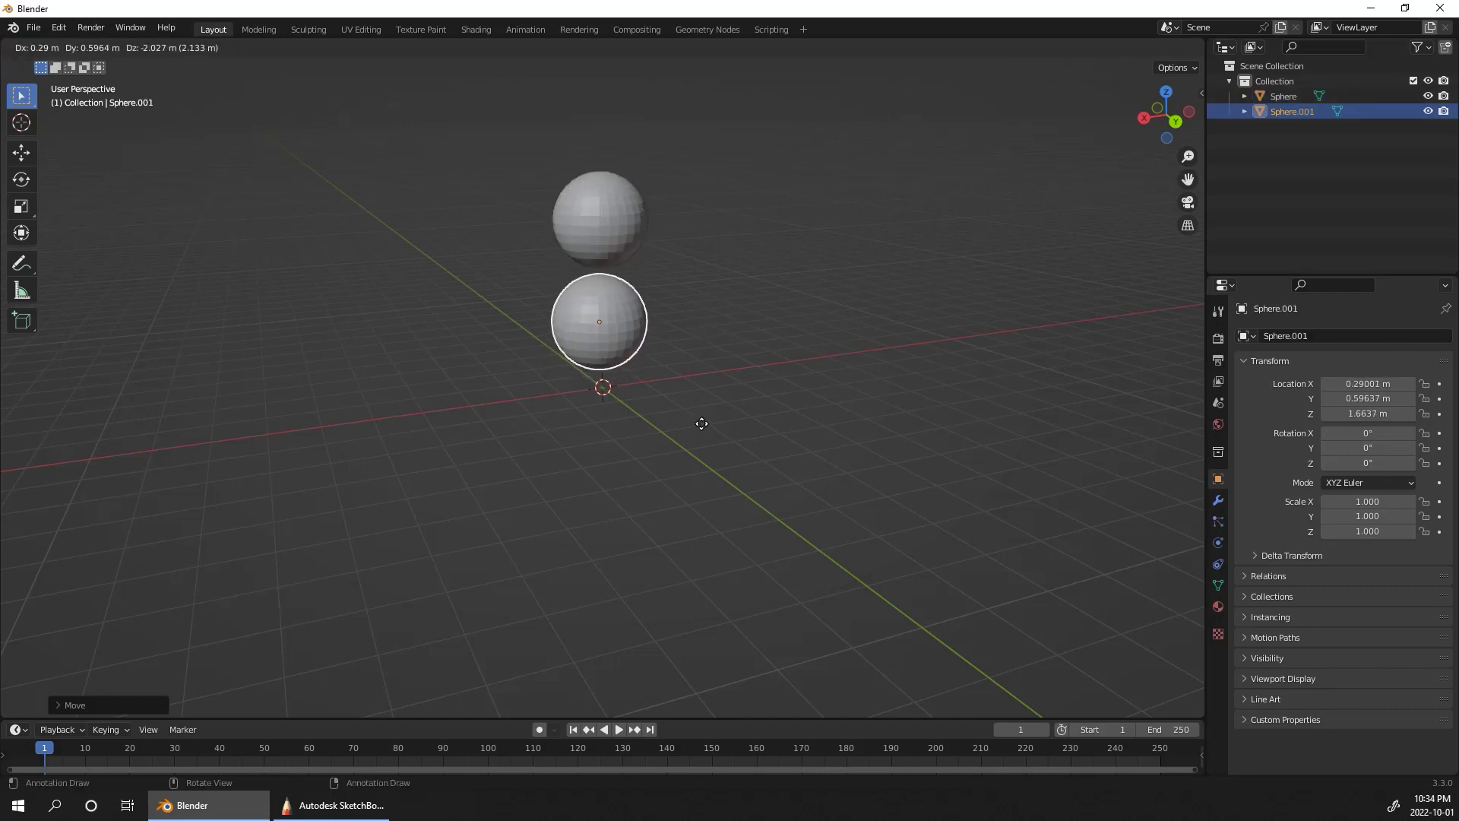
right_click(699, 416)
key("g")
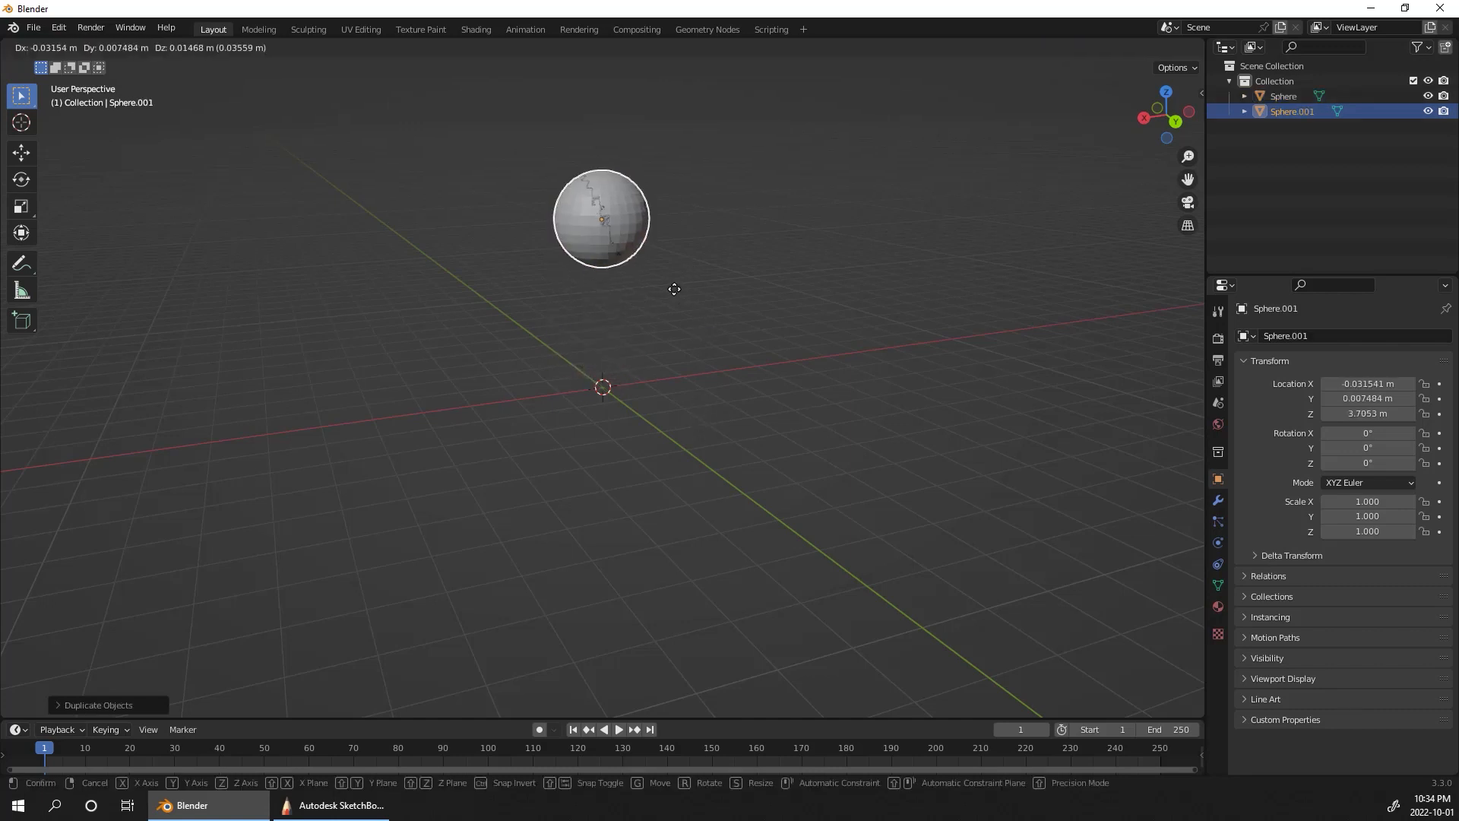
key("z")
left_click(681, 445)
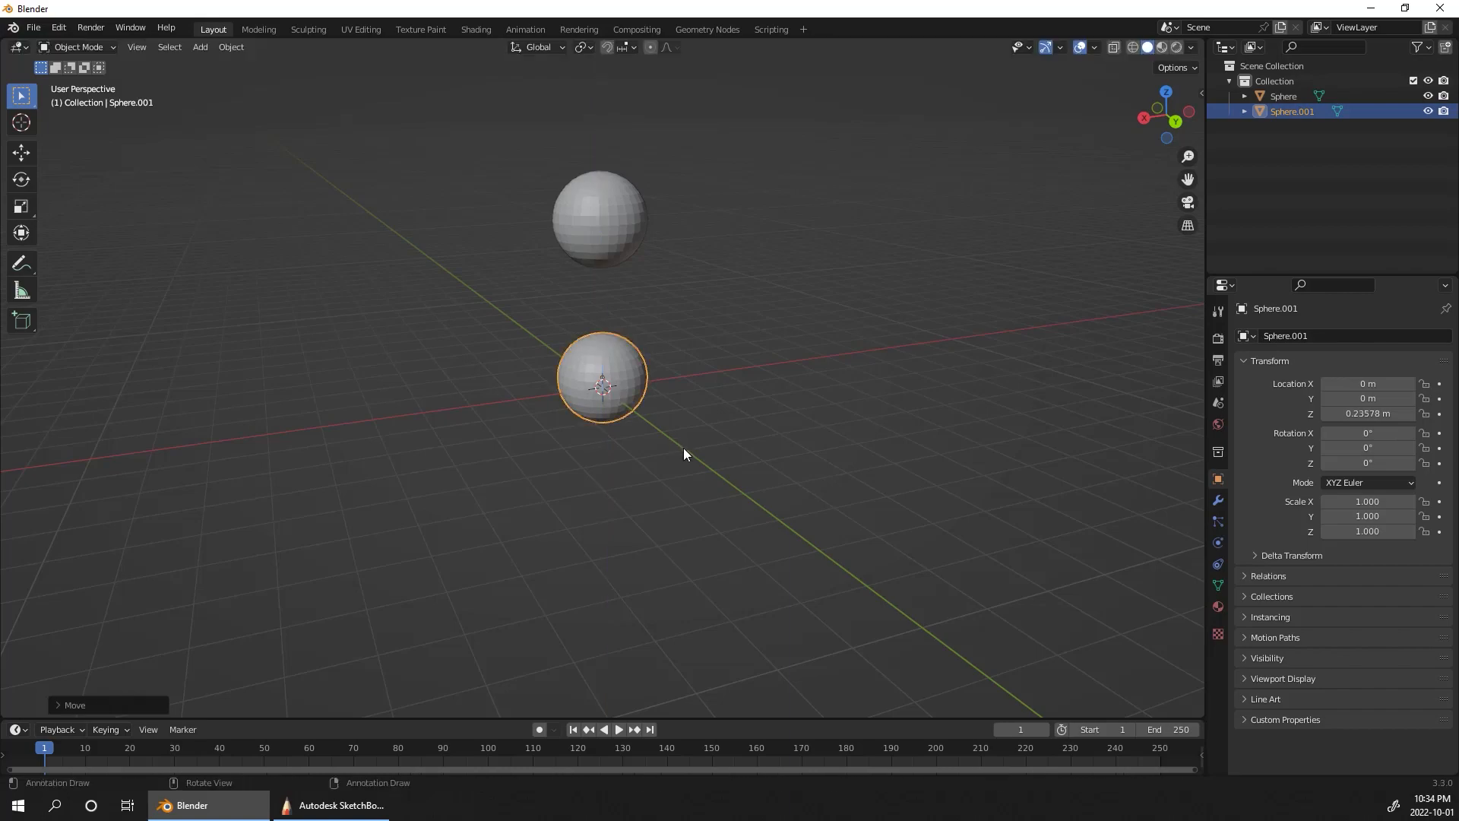
Step: Add a cylinder for the neck and raise it along Z to about 2.74 m, just under the upper sphere
left_click_drag(682, 449, 754, 424, "alt")
key("shift+a")
mouse_move(769, 430)
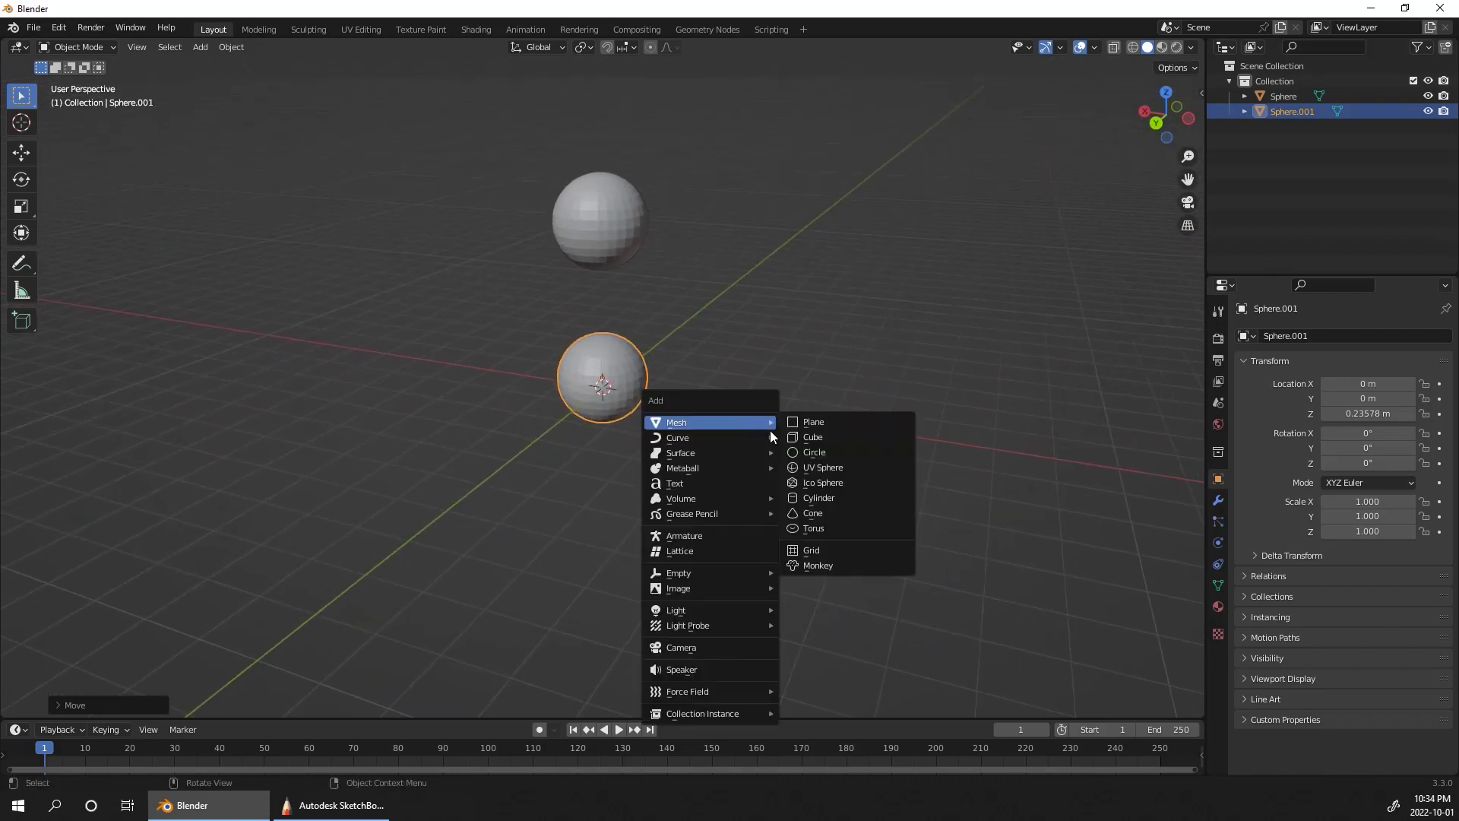
left_click(834, 498)
left_click_drag(833, 482, 637, 353, "alt")
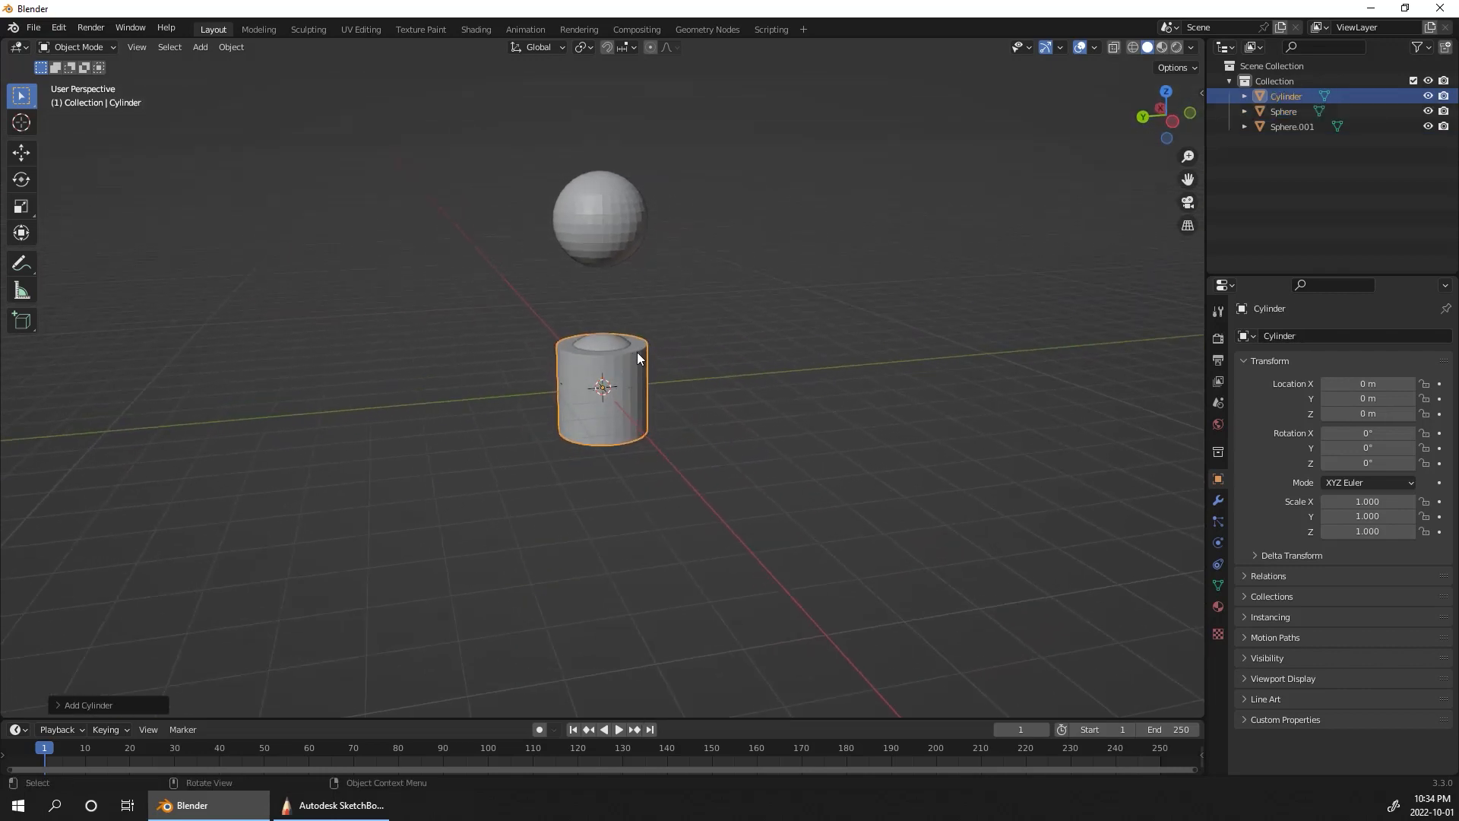
key("g")
key("z")
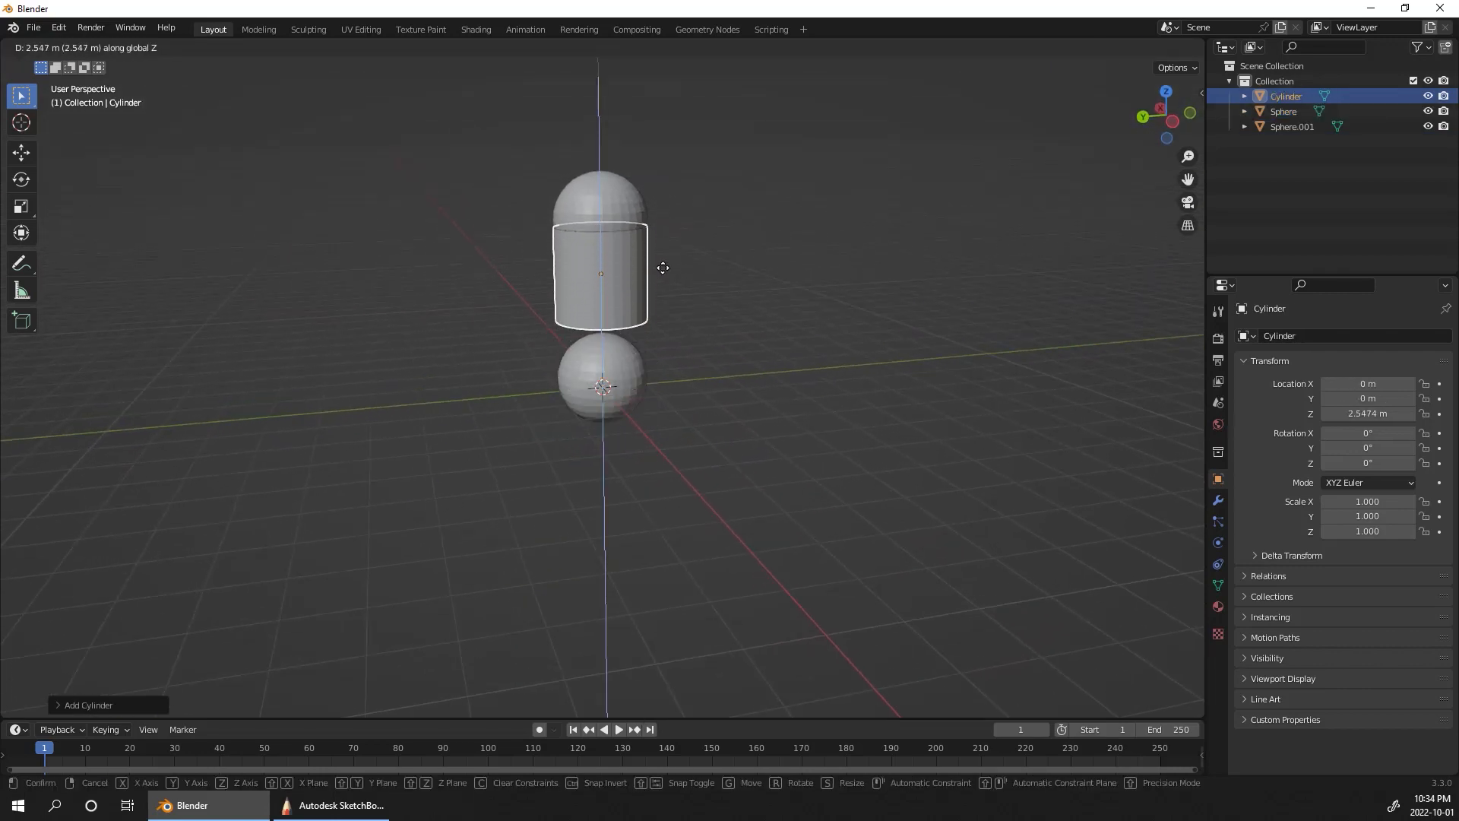
left_click(669, 262)
Step: Scale the neck cylinder down uniformly to about 0.77
mouse_move(672, 268)
left_mouse_down("alt")
mouse_move(686, 288)
mouse_move(654, 286)
left_mouse_up("alt")
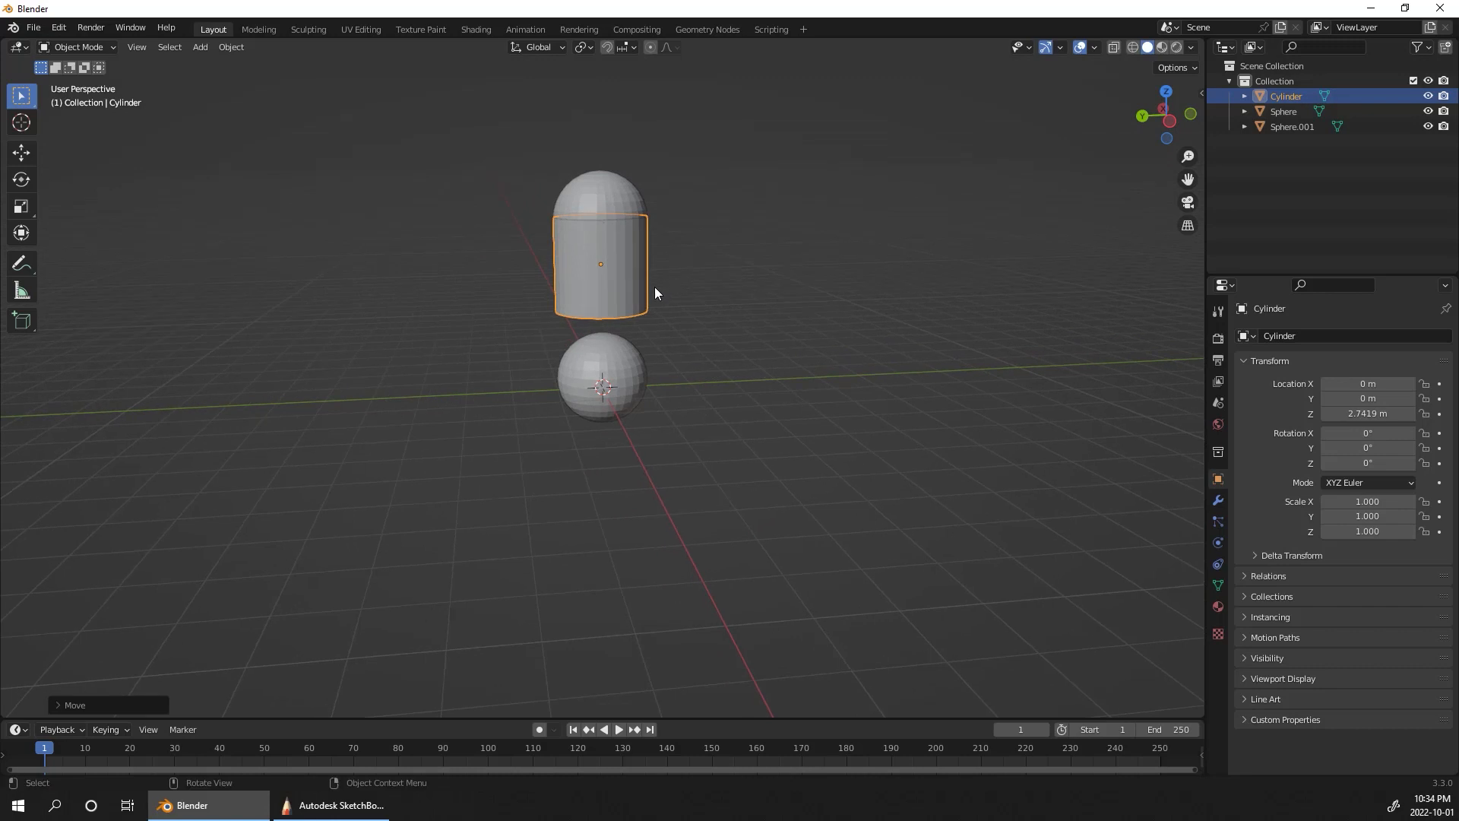
key("s")
left_click(641, 261)
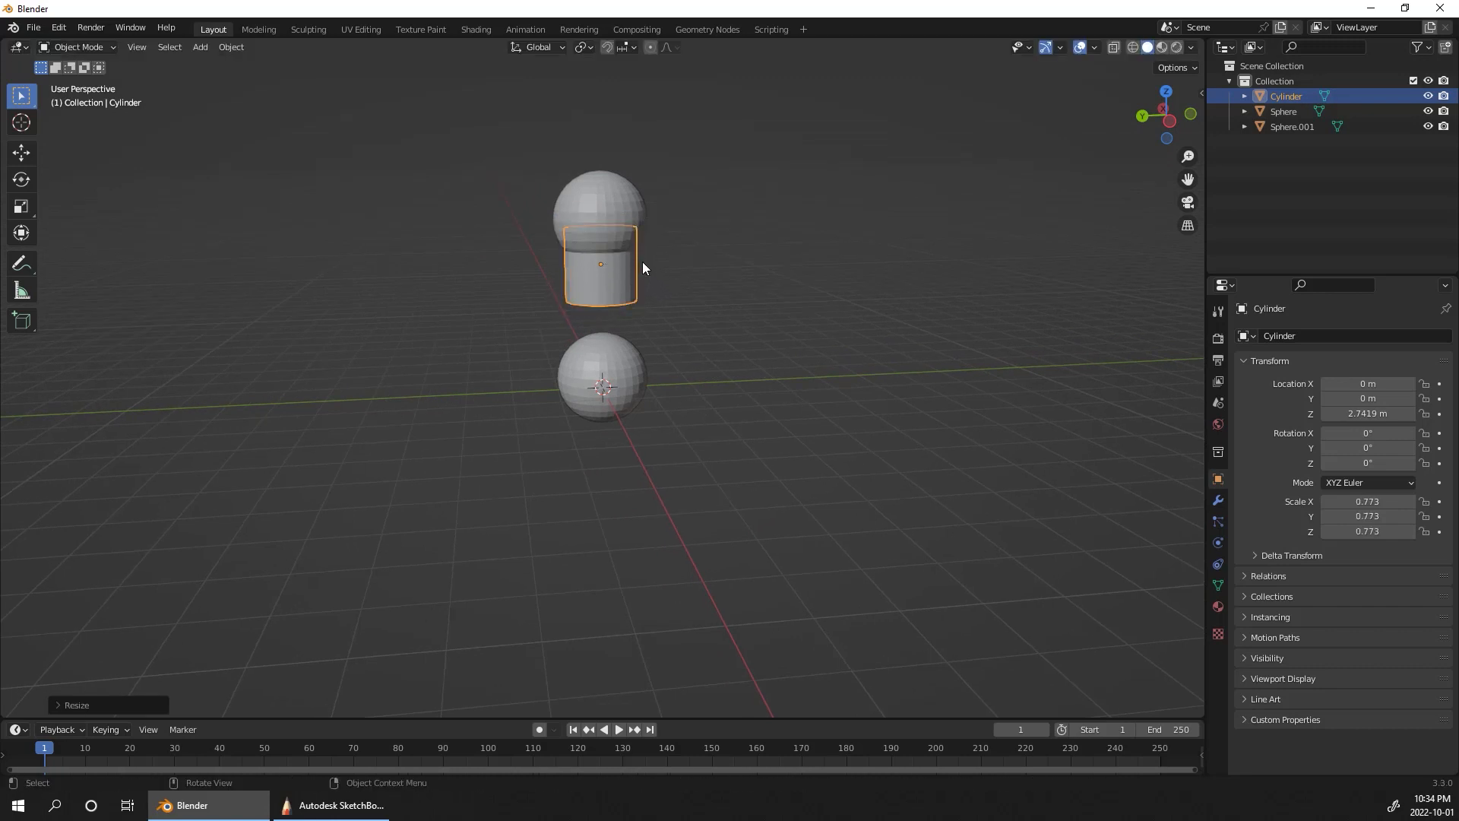
Step: Try a free rotation of the neck cylinder and reset its rotation
key("r")
key("z")
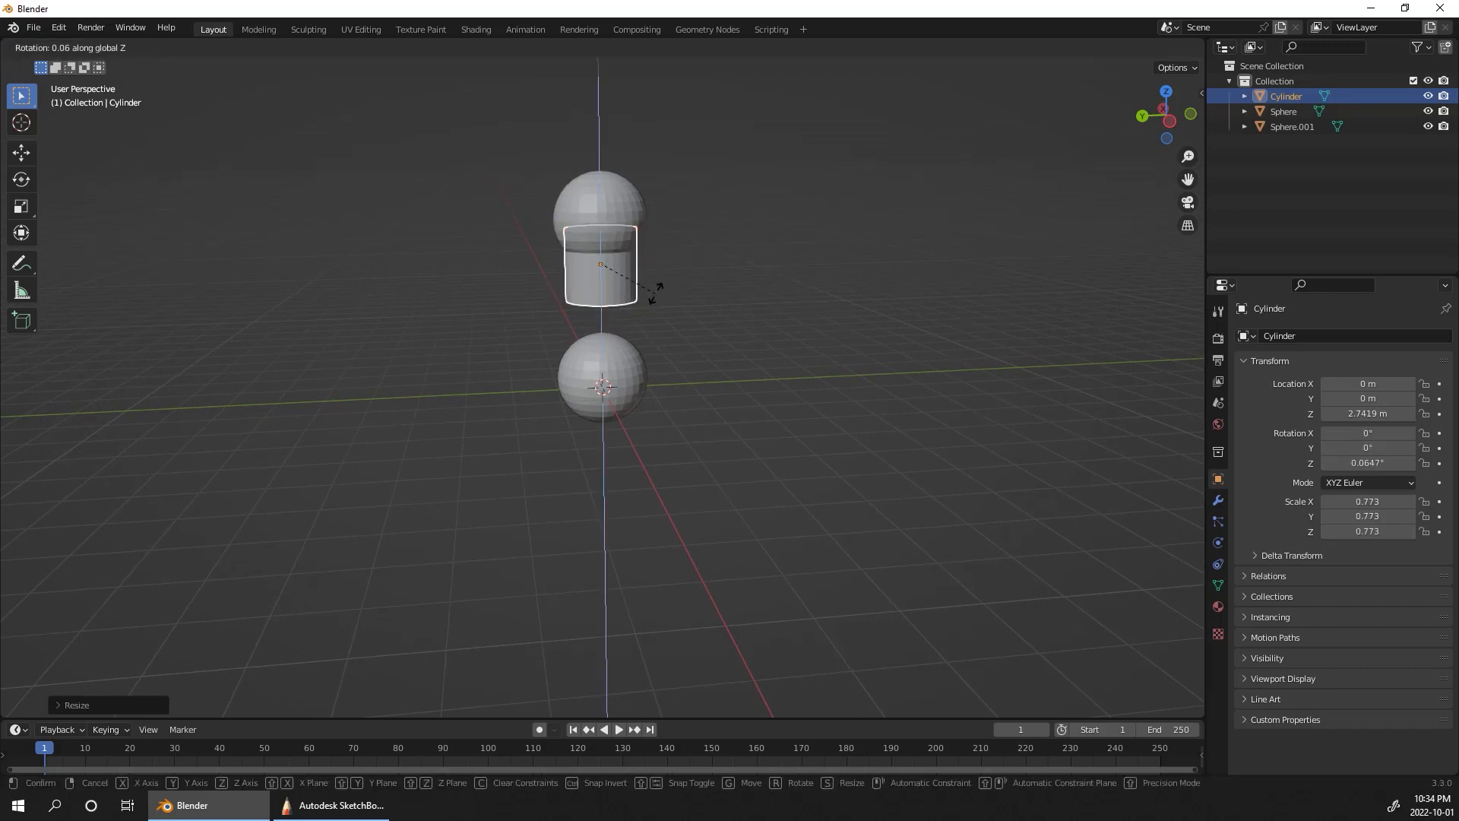
key("r")
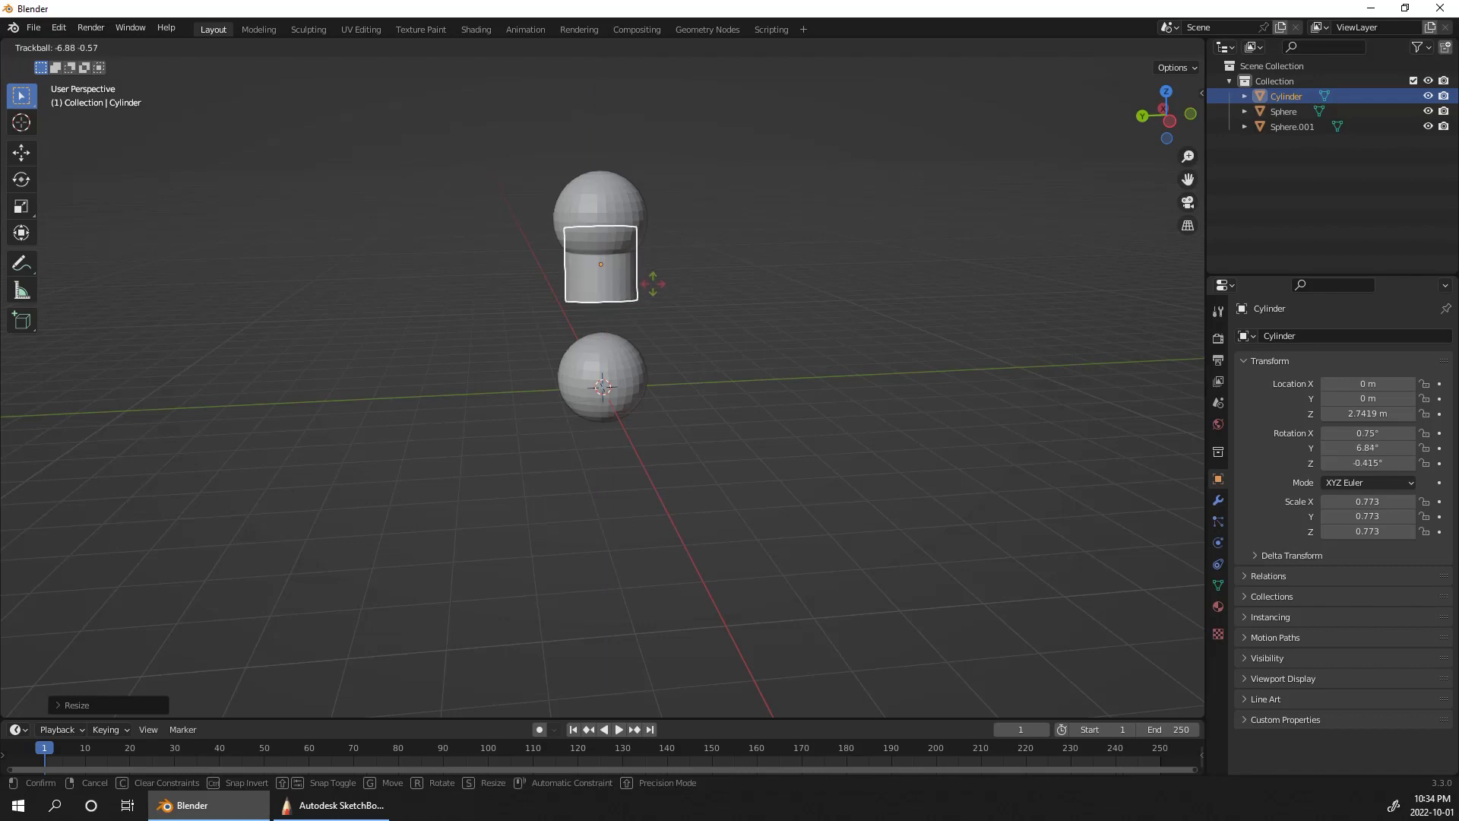
left_click(658, 291)
middle_click_drag(658, 290, 732, 305)
key("alt+r")
Step: Tilt the neck cylinder about the global X axis to about -32°
key("r")
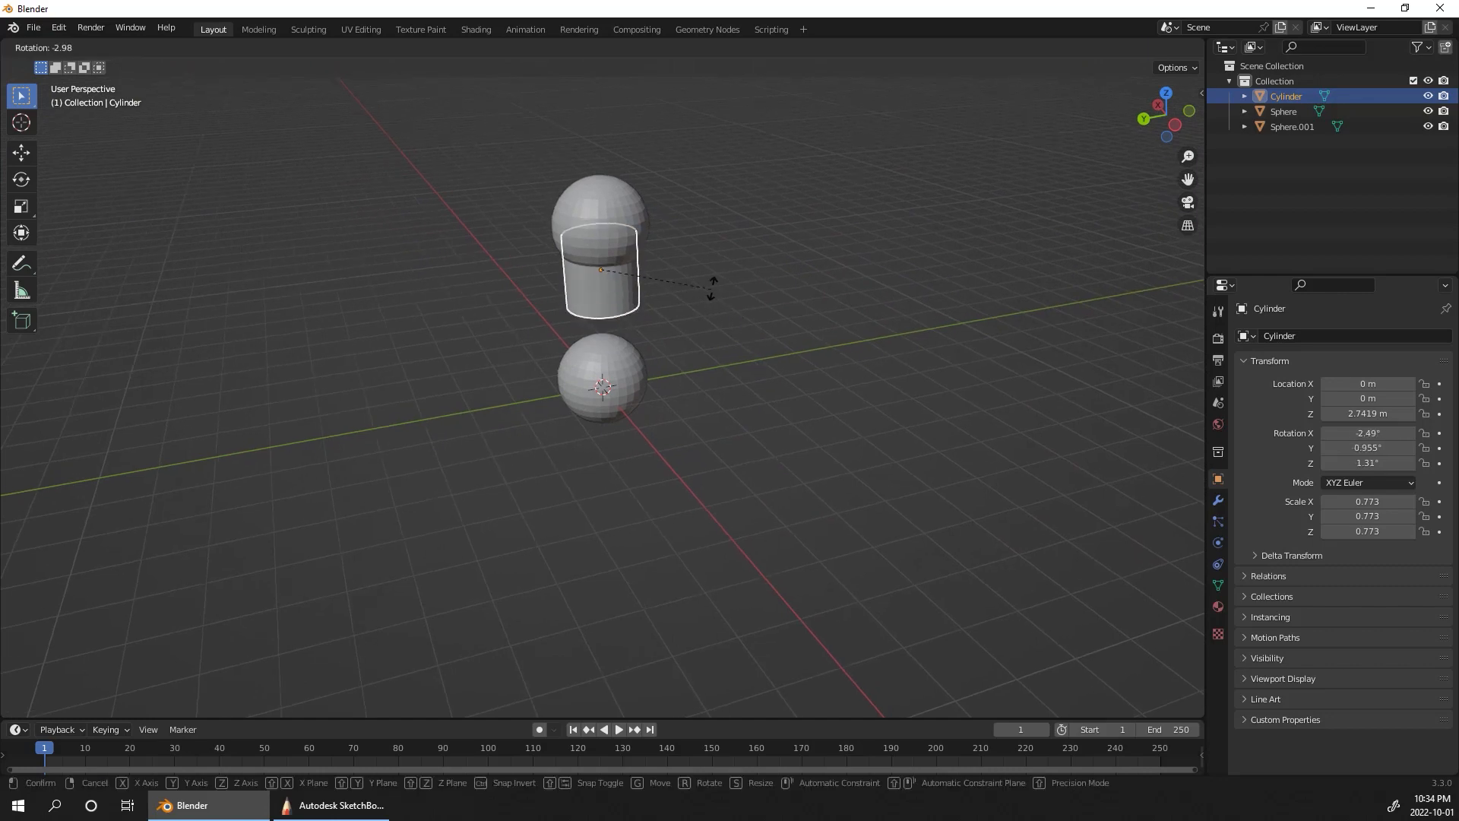
key("x")
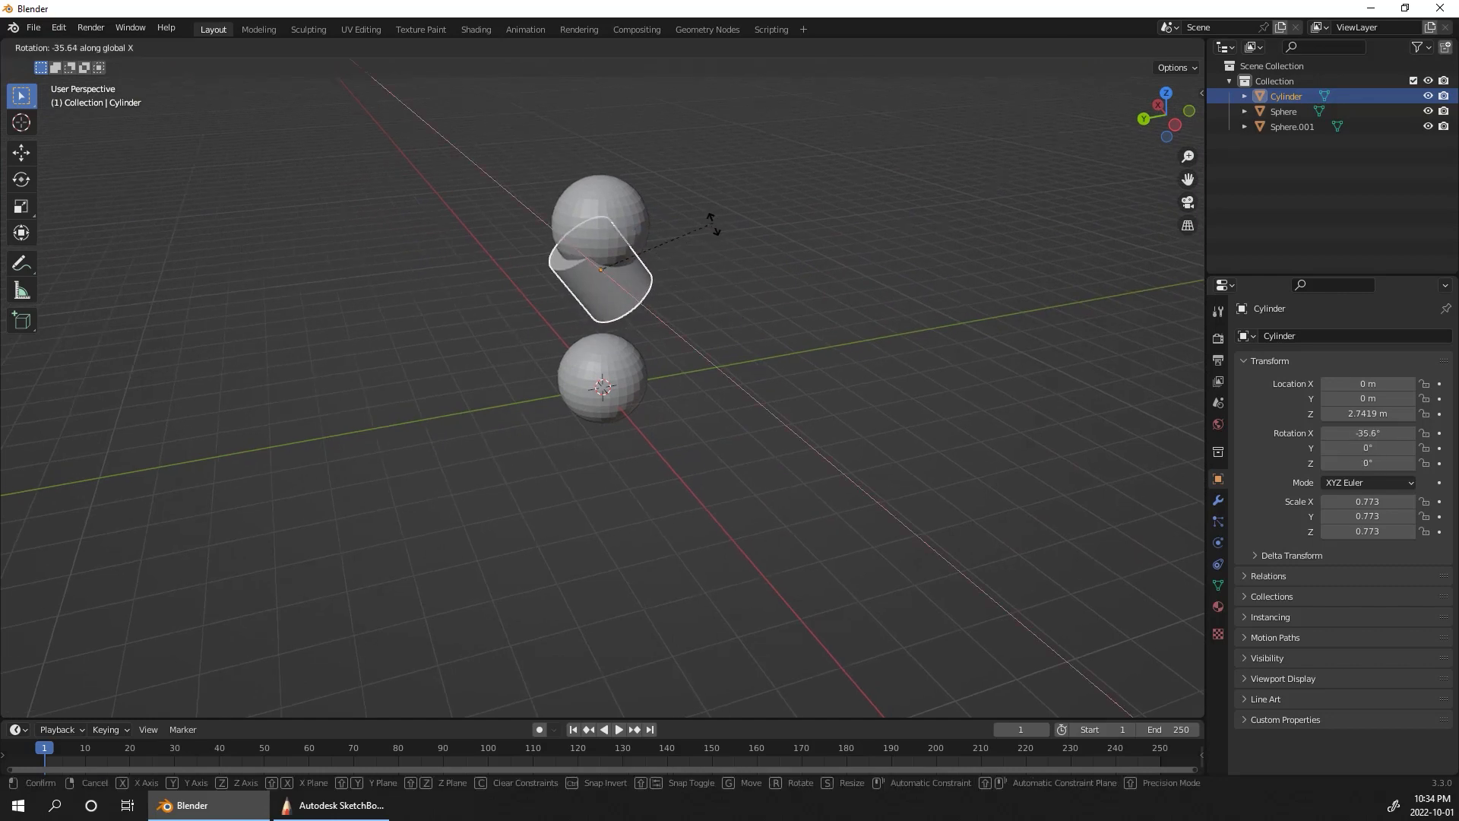
left_click(711, 231)
middle_click_drag(712, 232, 722, 256)
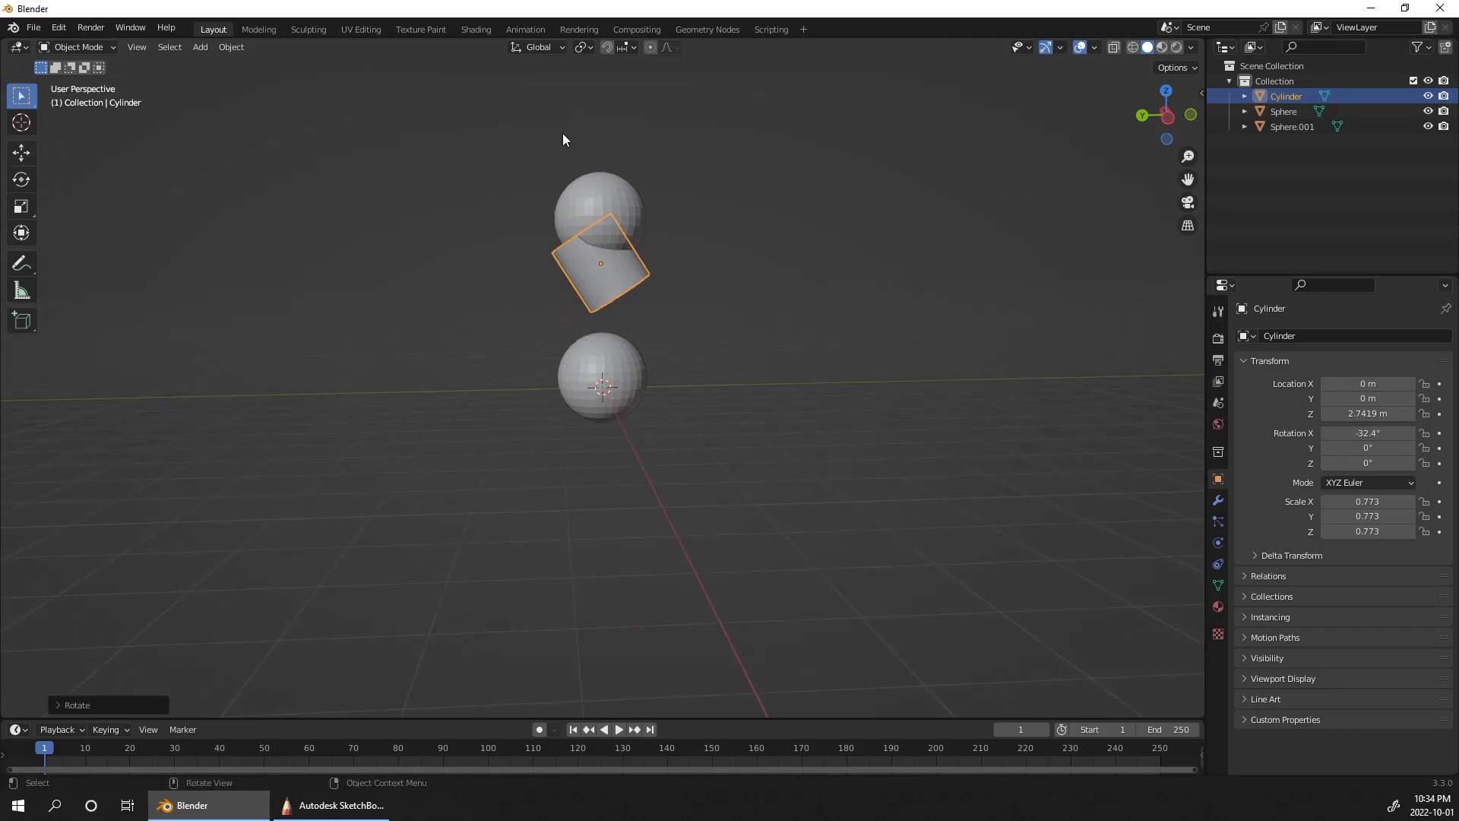
Step: Move the cylinder along Y to about -0.75 m and reduce its X tilt to about -16°
left_click(23, 152)
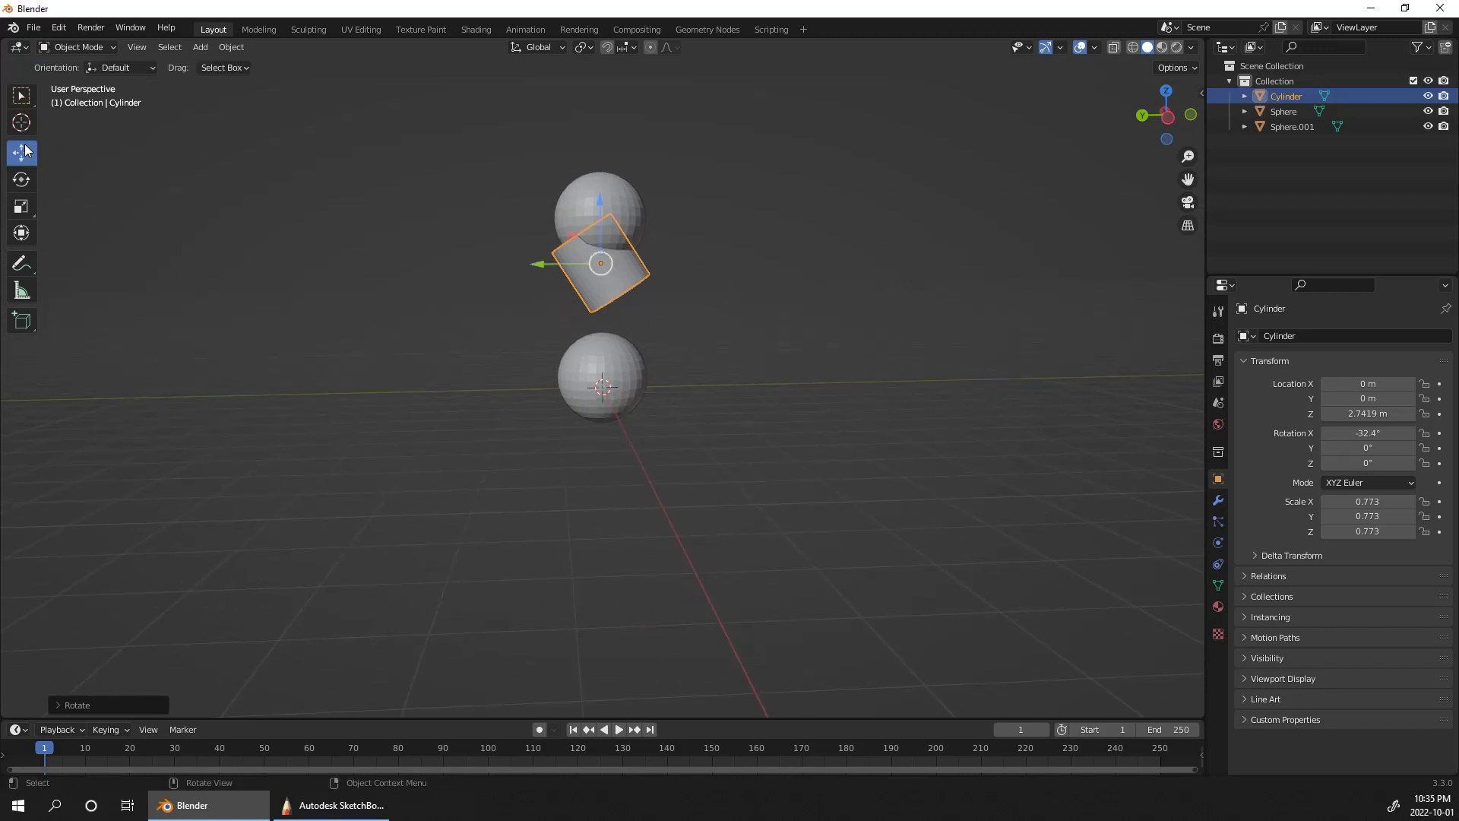
left_click_drag(538, 264, 699, 292)
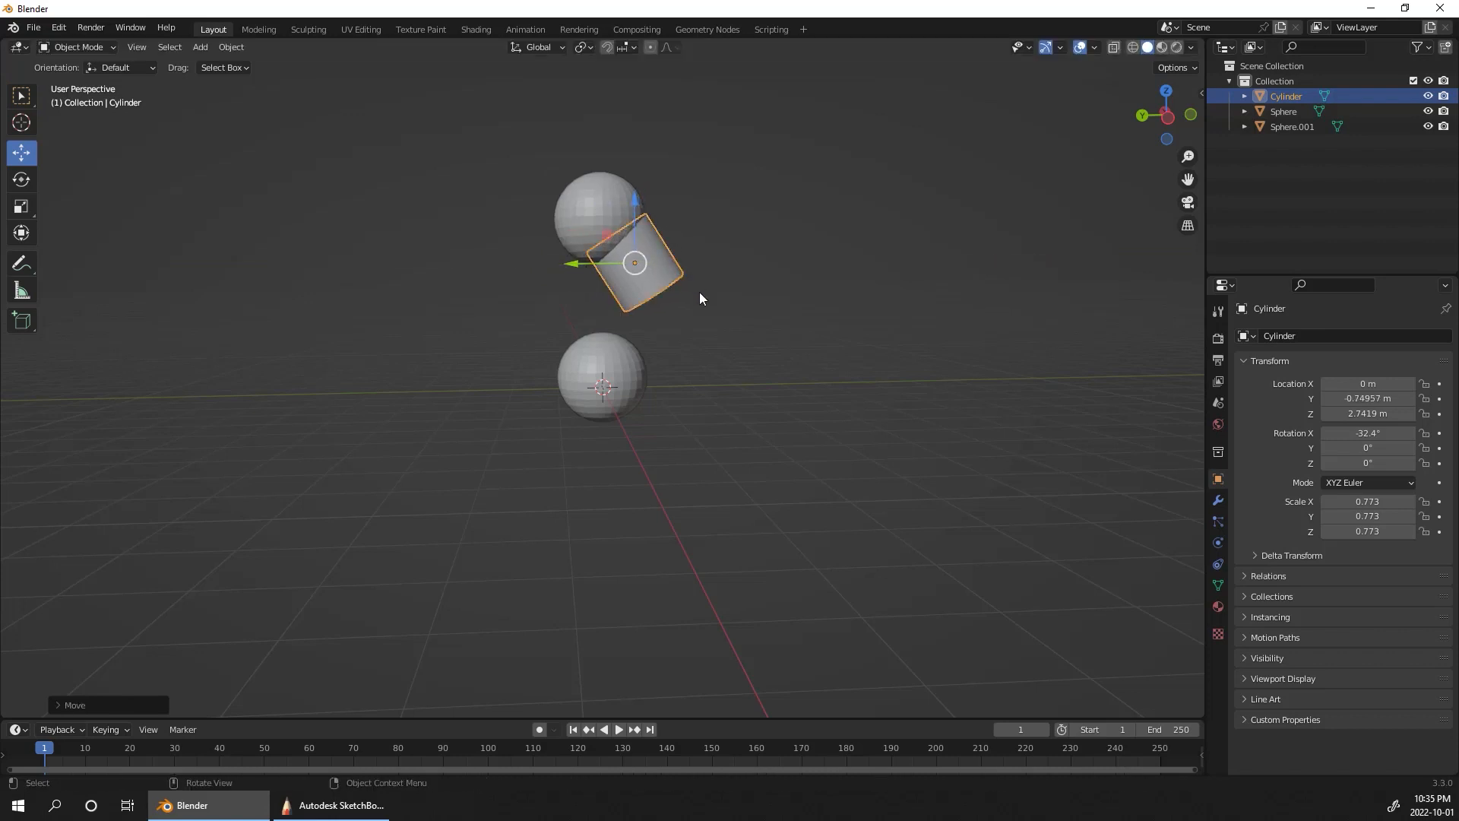
left_click(23, 181)
mouse_move(702, 268)
left_mouse_down()
mouse_move(702, 253)
mouse_move(684, 260)
left_mouse_up()
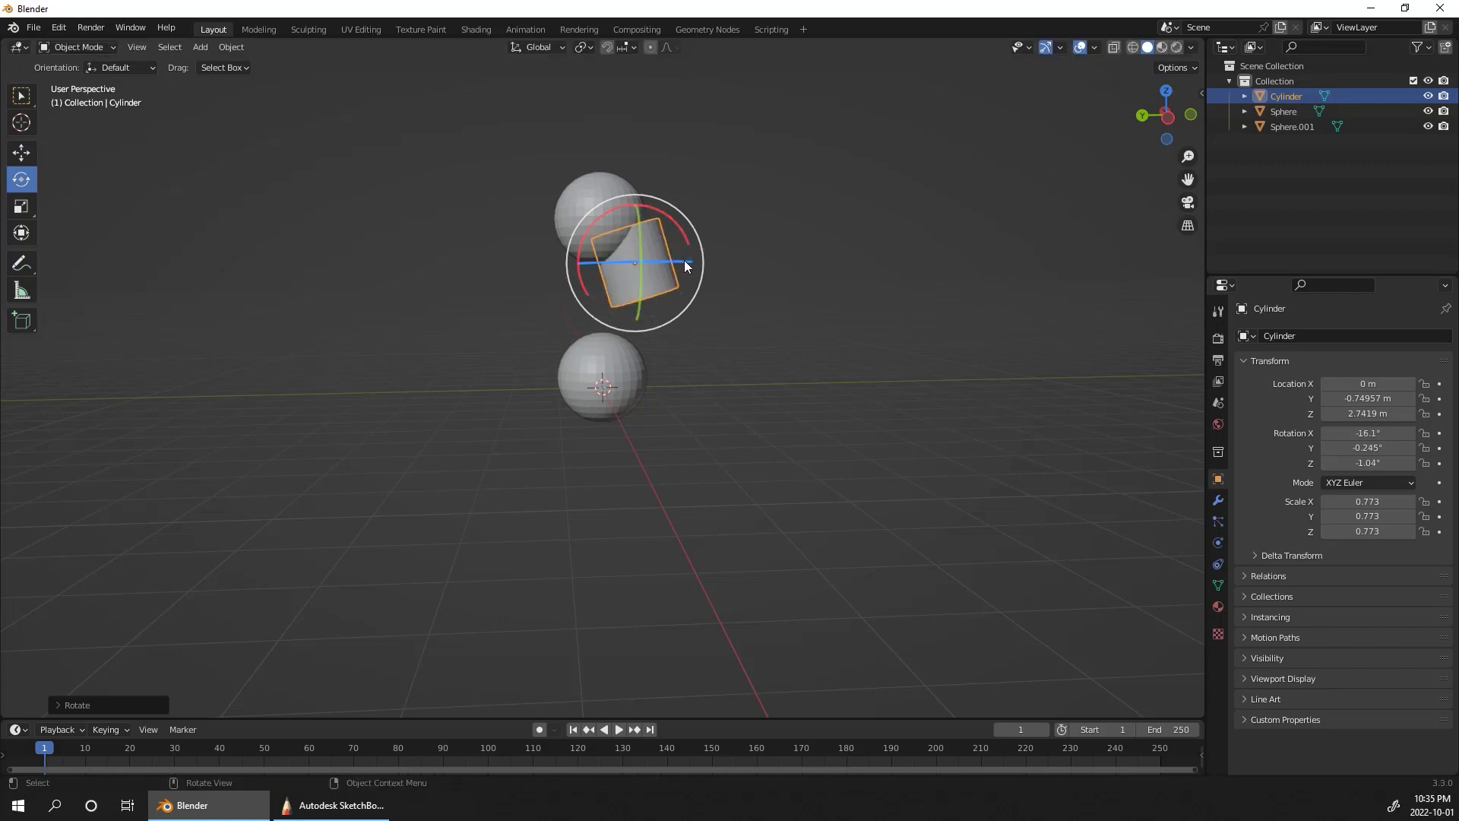
Step: Stretch the neck cylinder along Z to a scale of about 1.03 and reposition it at about Y -0.45 m, Z 2.73 m
key("s")
key("z")
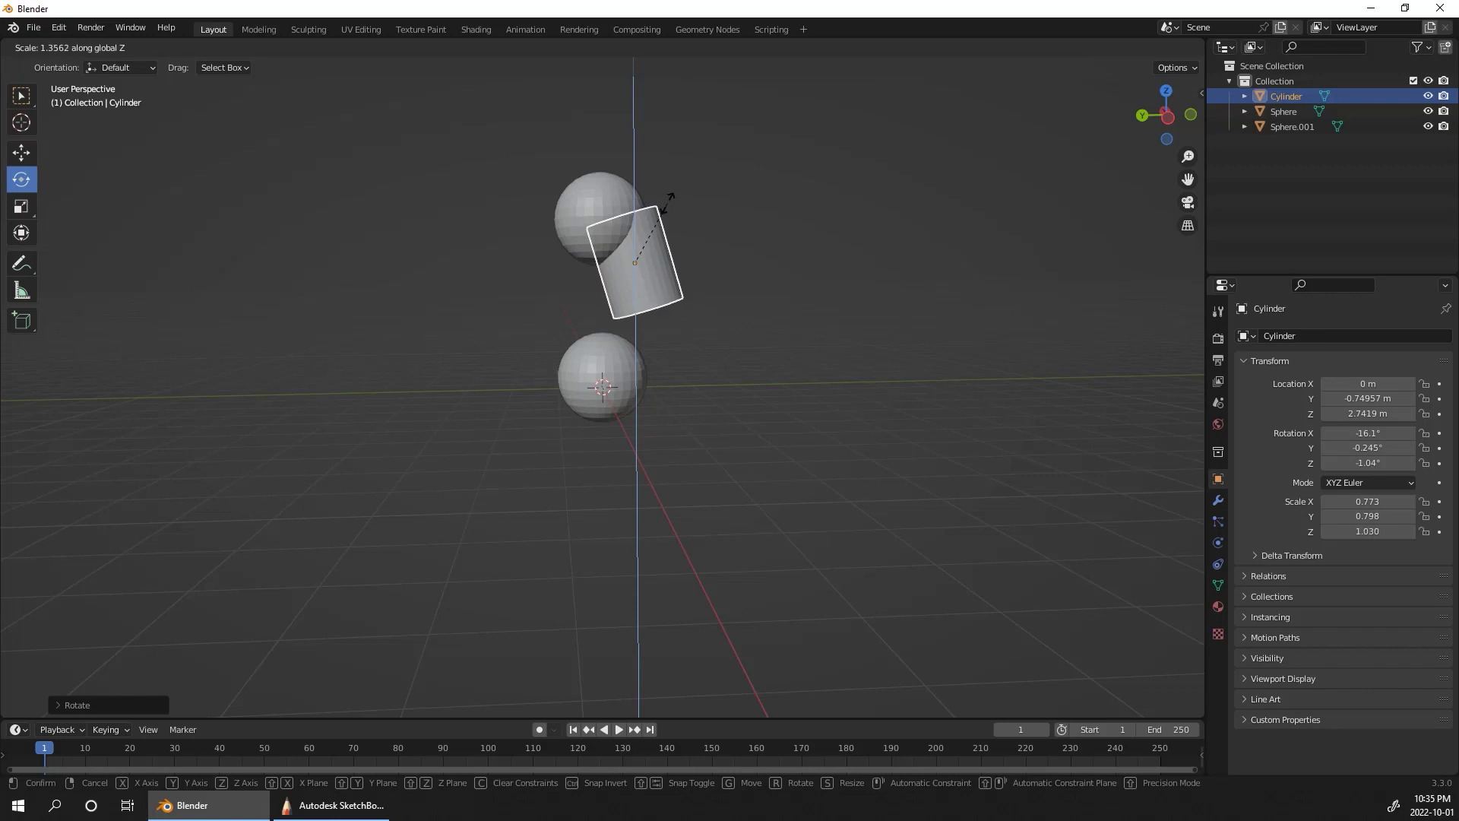
left_click(665, 224)
left_click(24, 155)
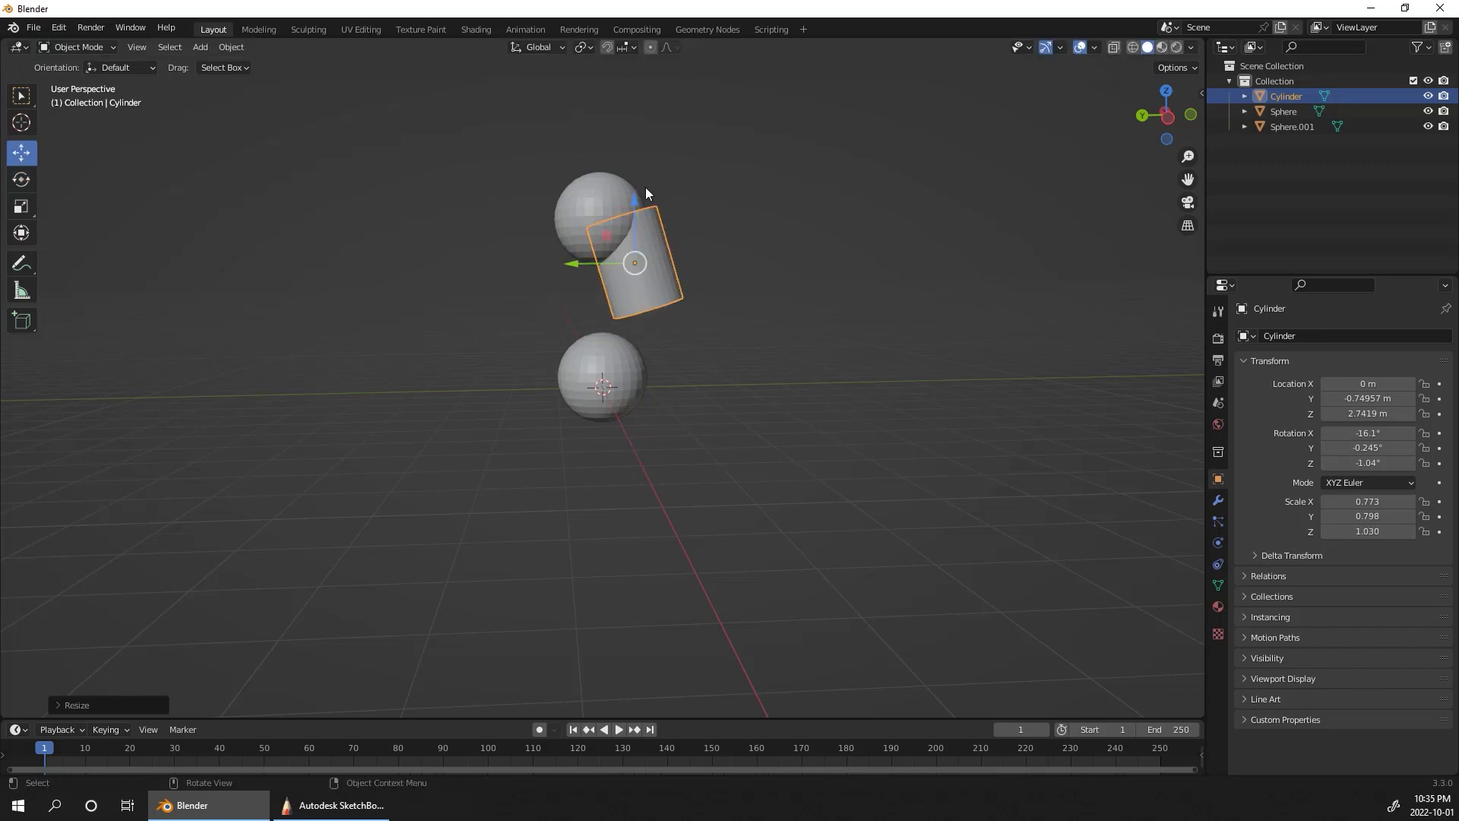
left_click_drag(583, 266, 570, 265)
left_click_drag(620, 199, 614, 197)
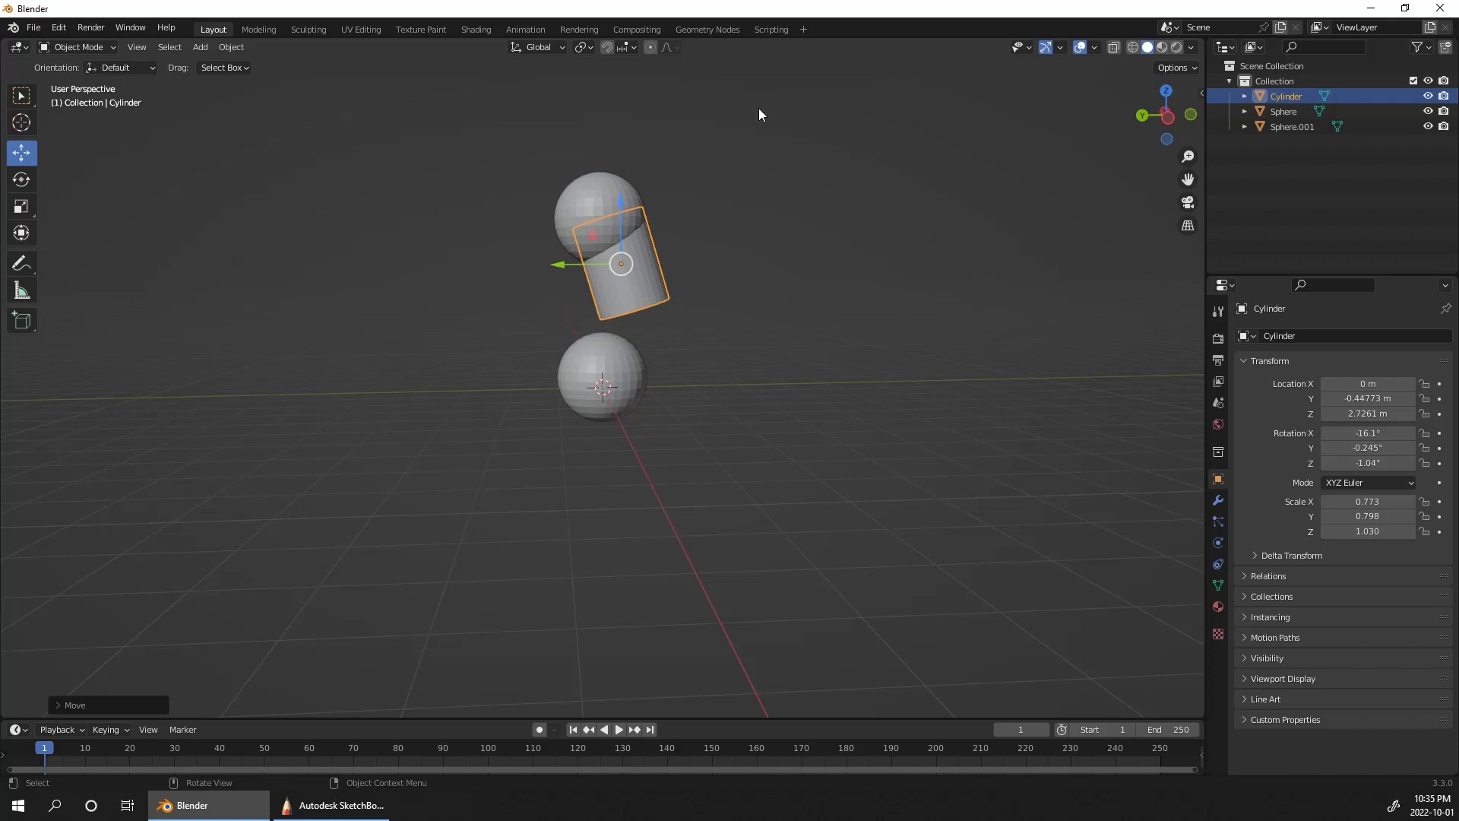
Step: Enlarge the lower sphere to a scale of about 1.92 and move it to about Y -0.89 m, Z 0.59 m
left_click(639, 380)
key("s")
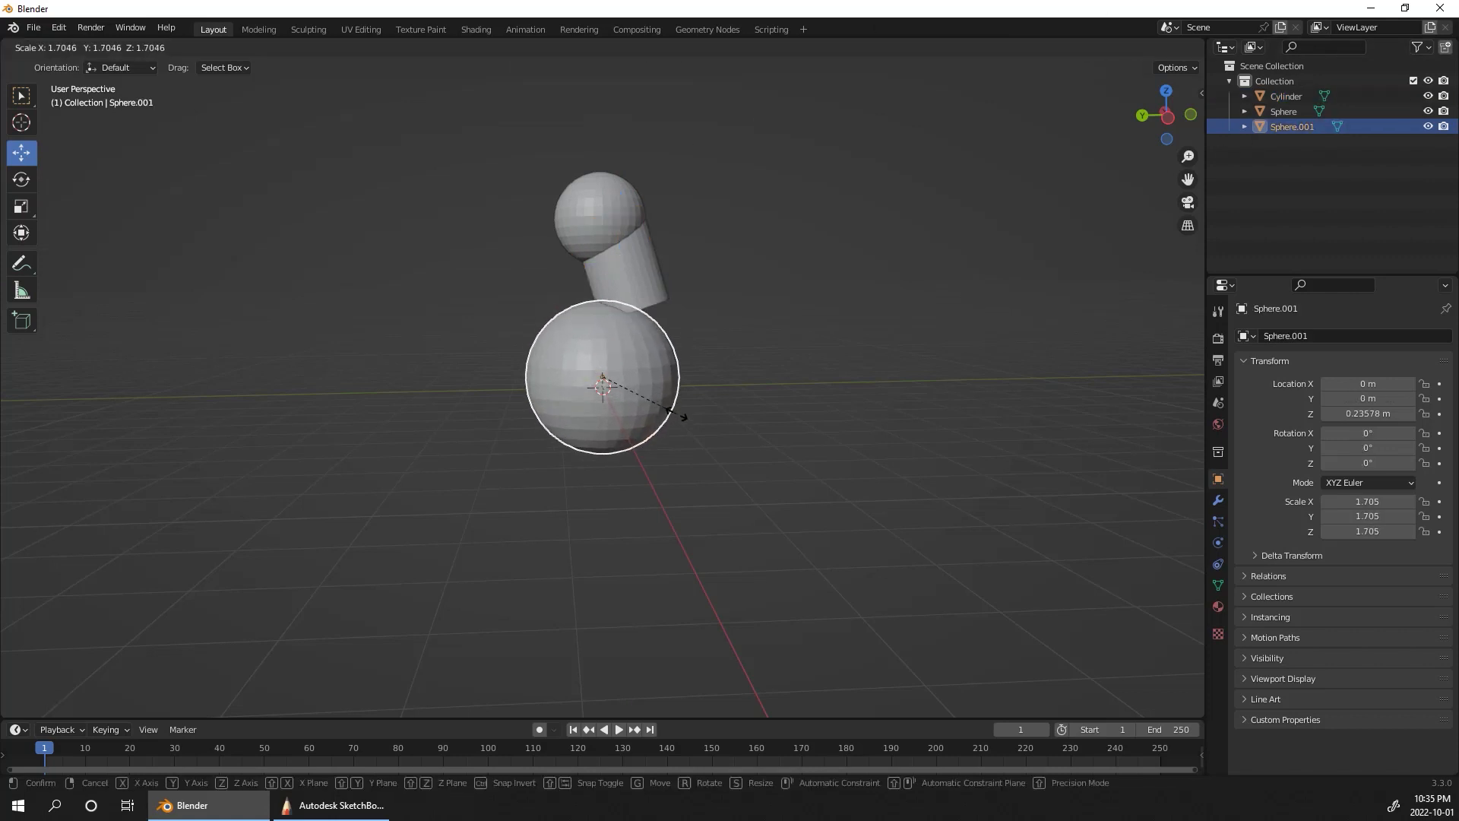
left_click(671, 383)
left_click_drag(615, 373, 655, 354)
Step: Duplicate the neck cylinder and move the copy along Y to about 0.75 m, in front of the neck
middle_click_drag(842, 344, 876, 271)
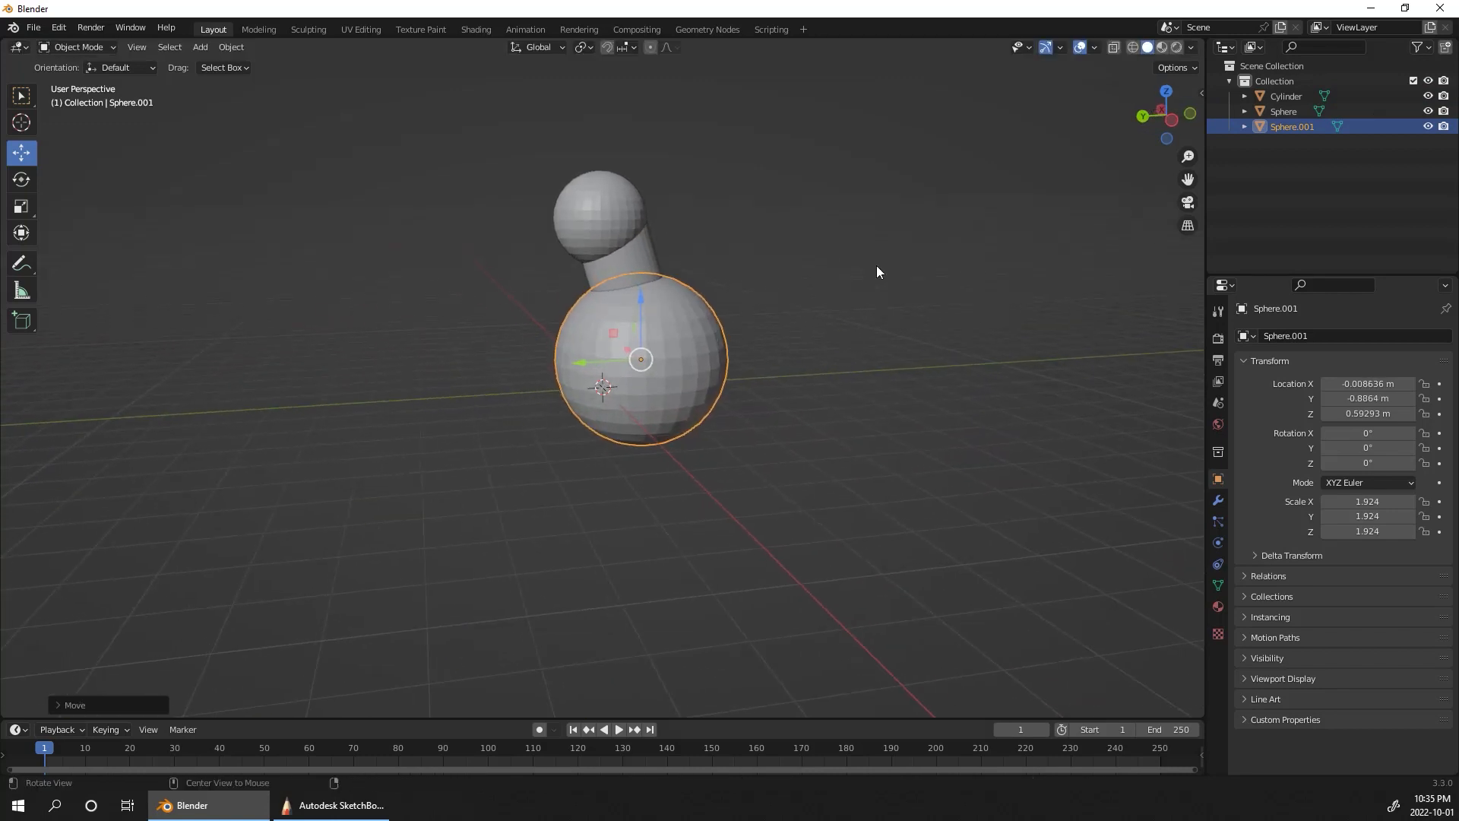
left_click(647, 248)
middle_click_drag(766, 268, 732, 262)
key("shift+d")
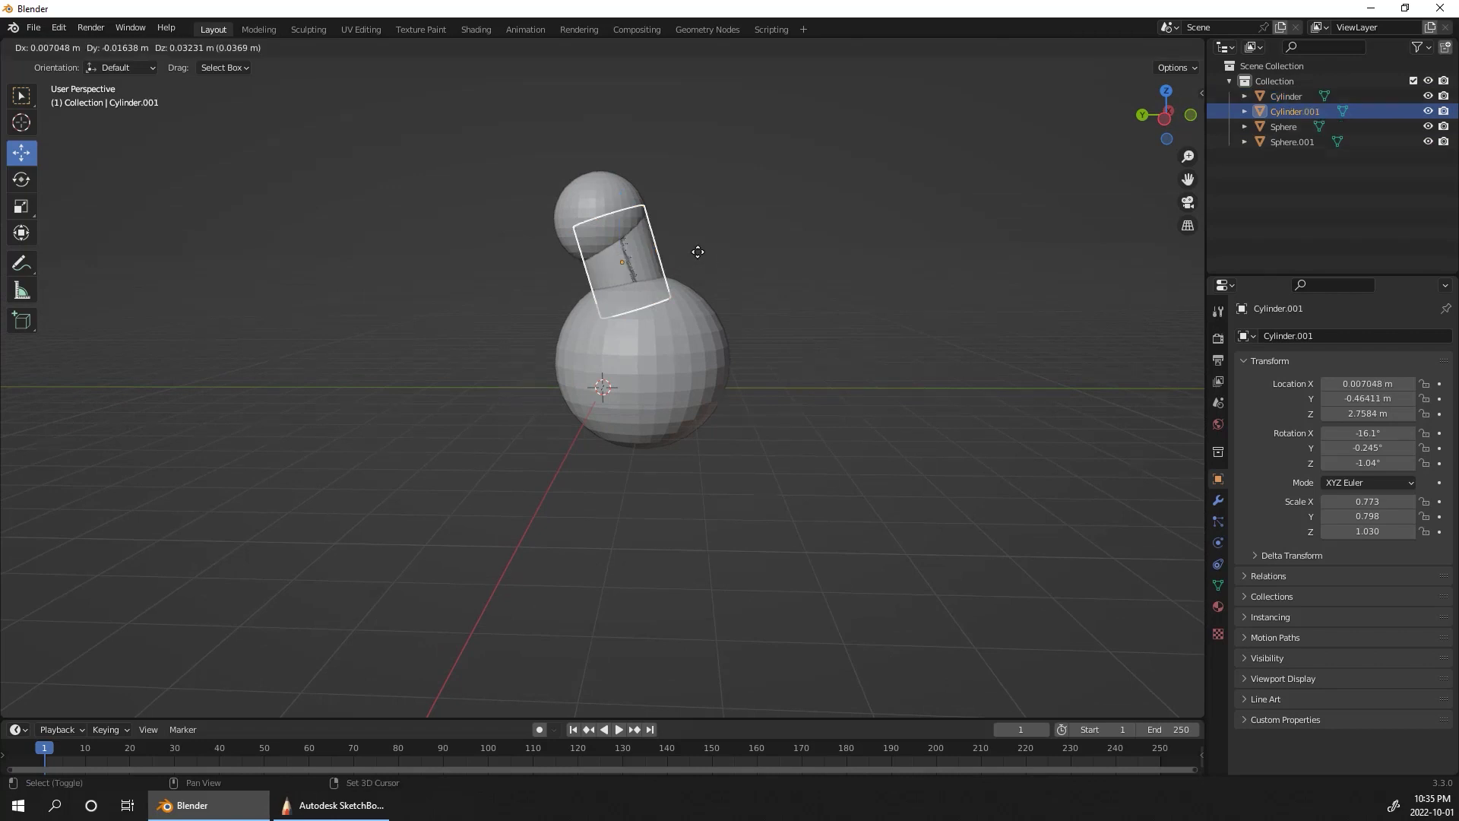
right_click(669, 268)
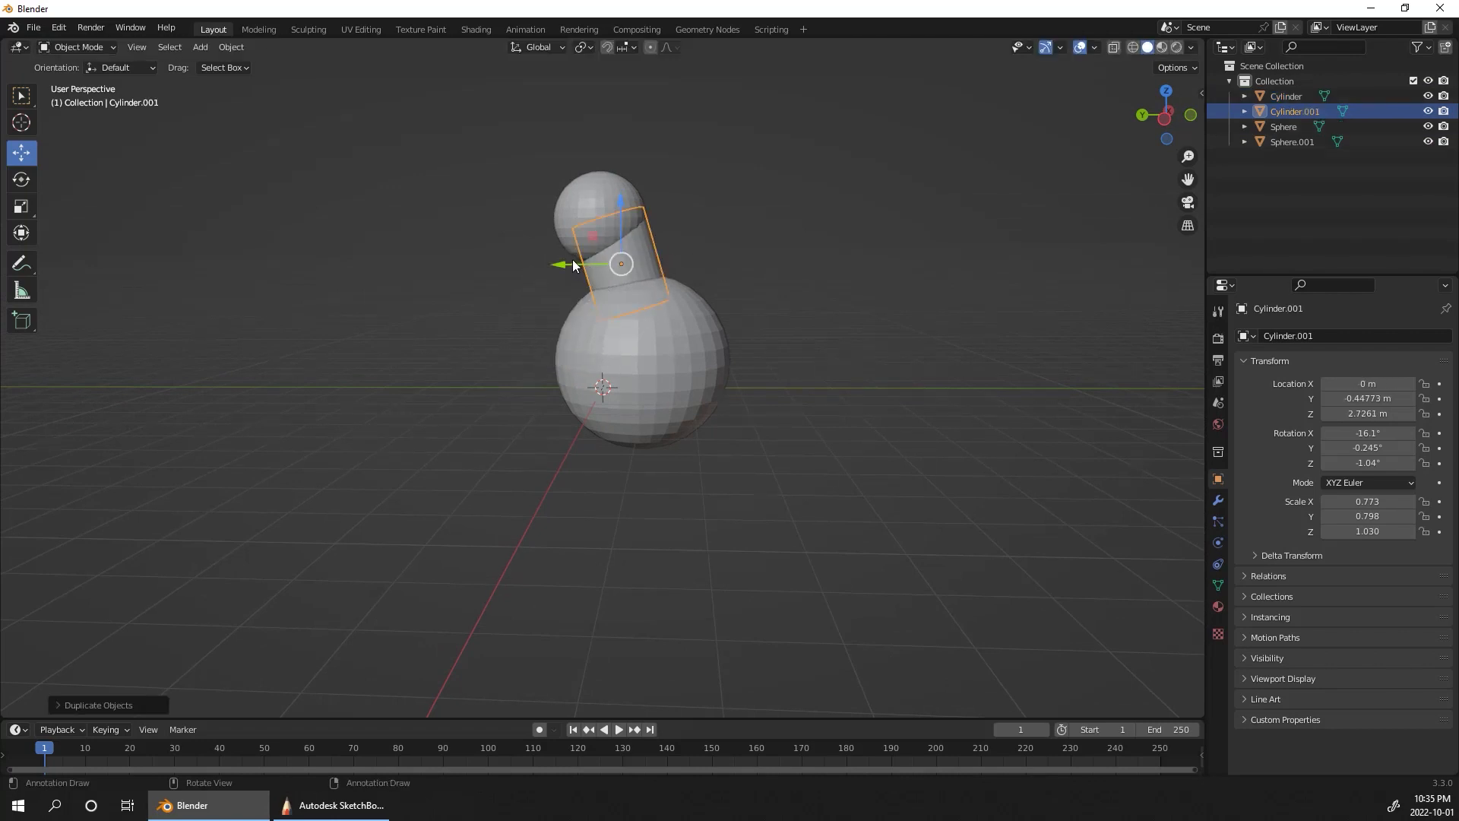
left_click_drag(575, 265, 521, 266)
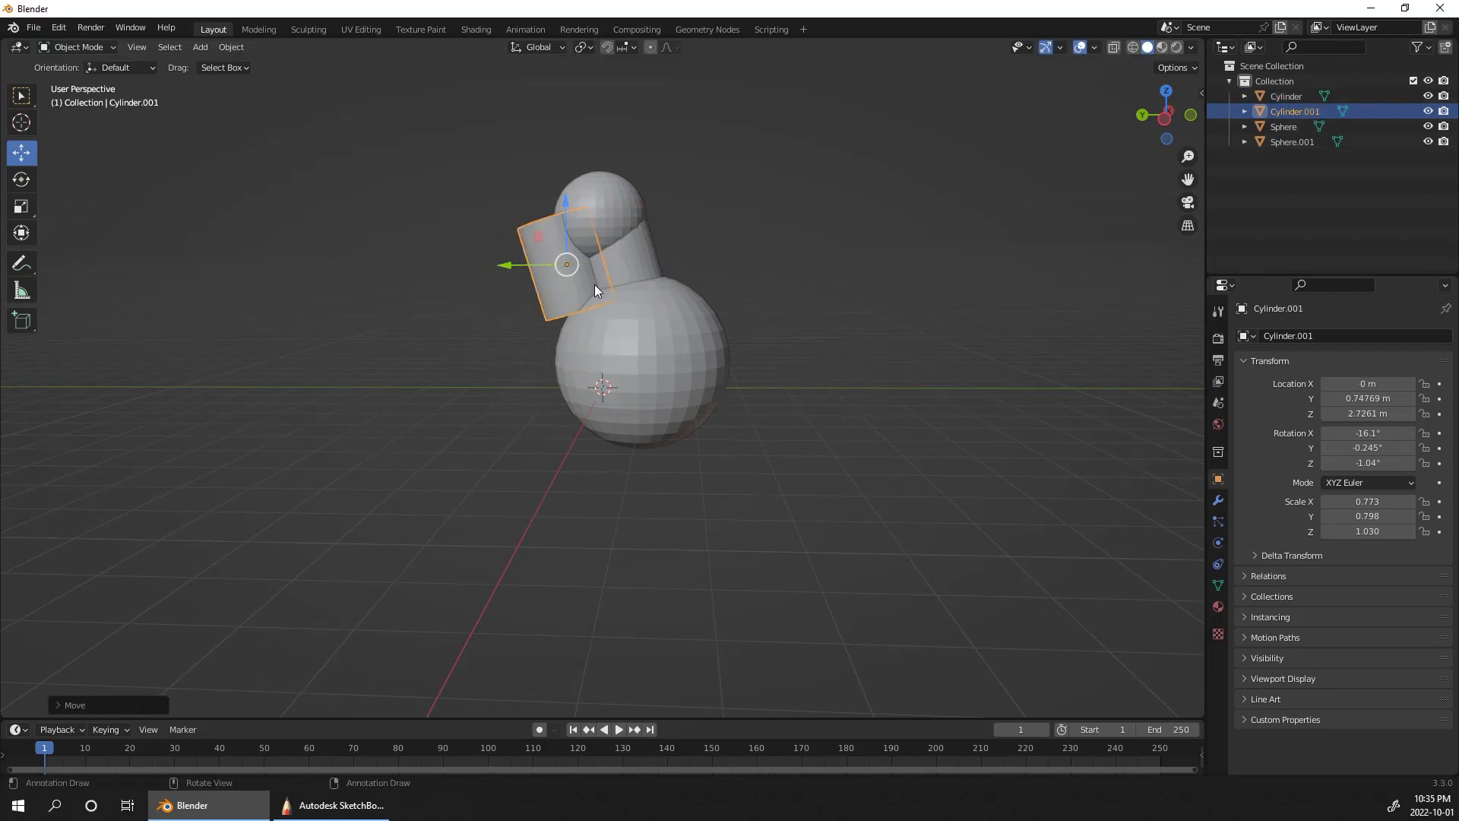
Step: Rotate the front cylinder copy about X to about 28° and scale it down uniformly to about three quarters of its size
key("r")
key("x")
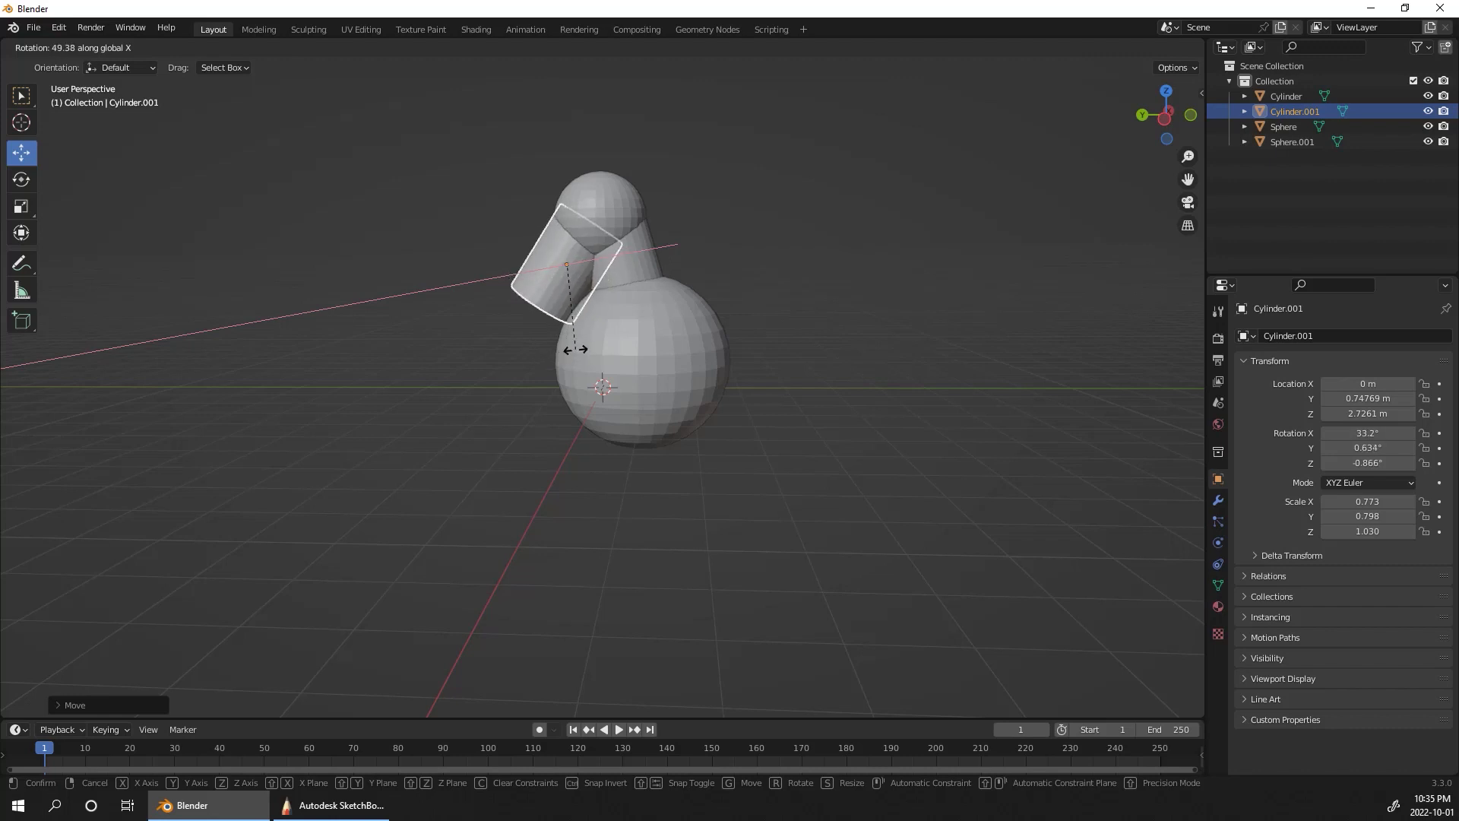
left_click(582, 348)
key("s")
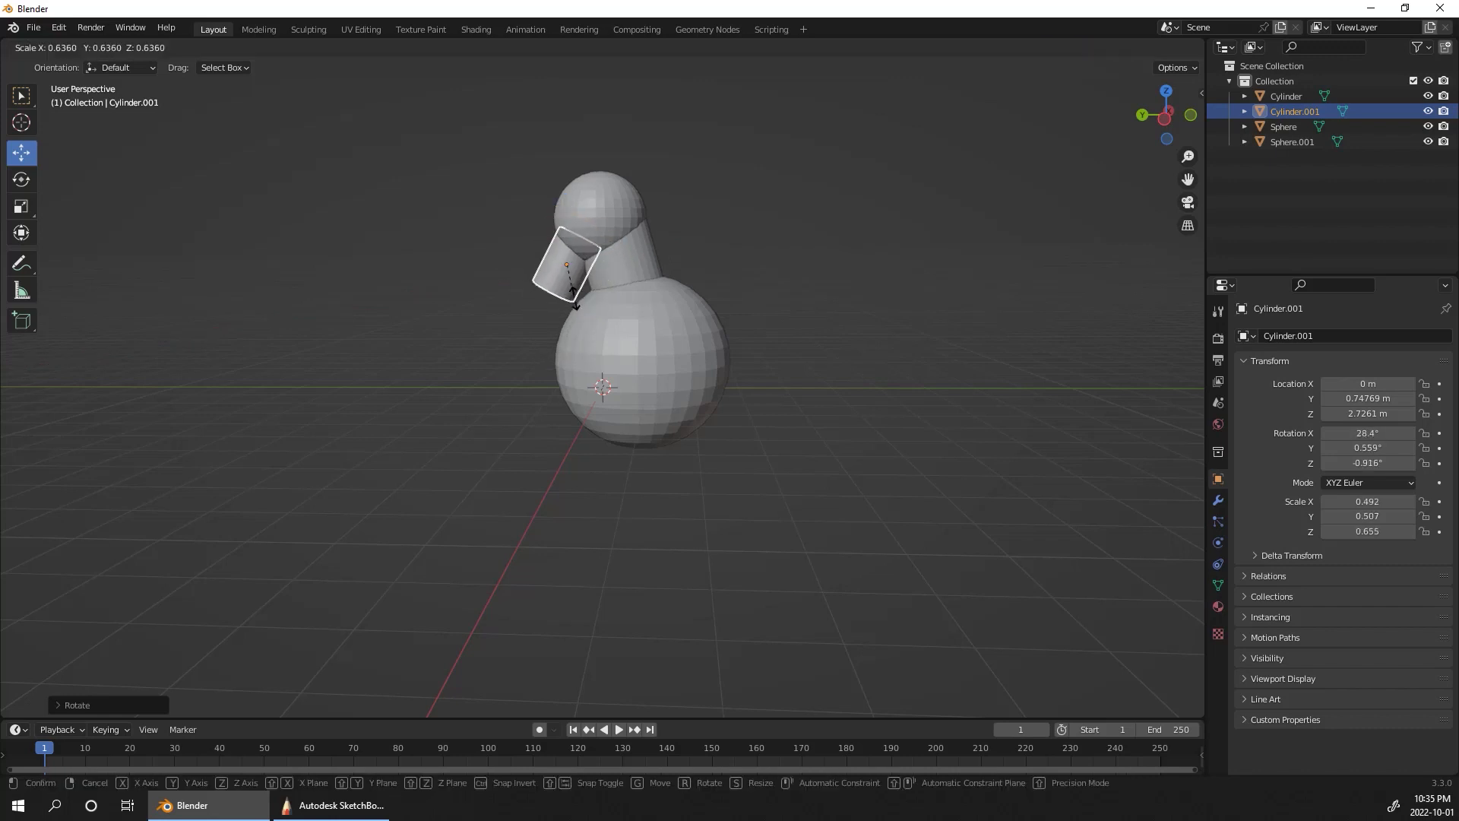
left_click(579, 307)
Step: Position the small cylinder as the jaw at about Y 0.42 m, Z 3.44 m, with its X tilt at about 18°
left_click_drag(567, 202, 569, 180)
key("r")
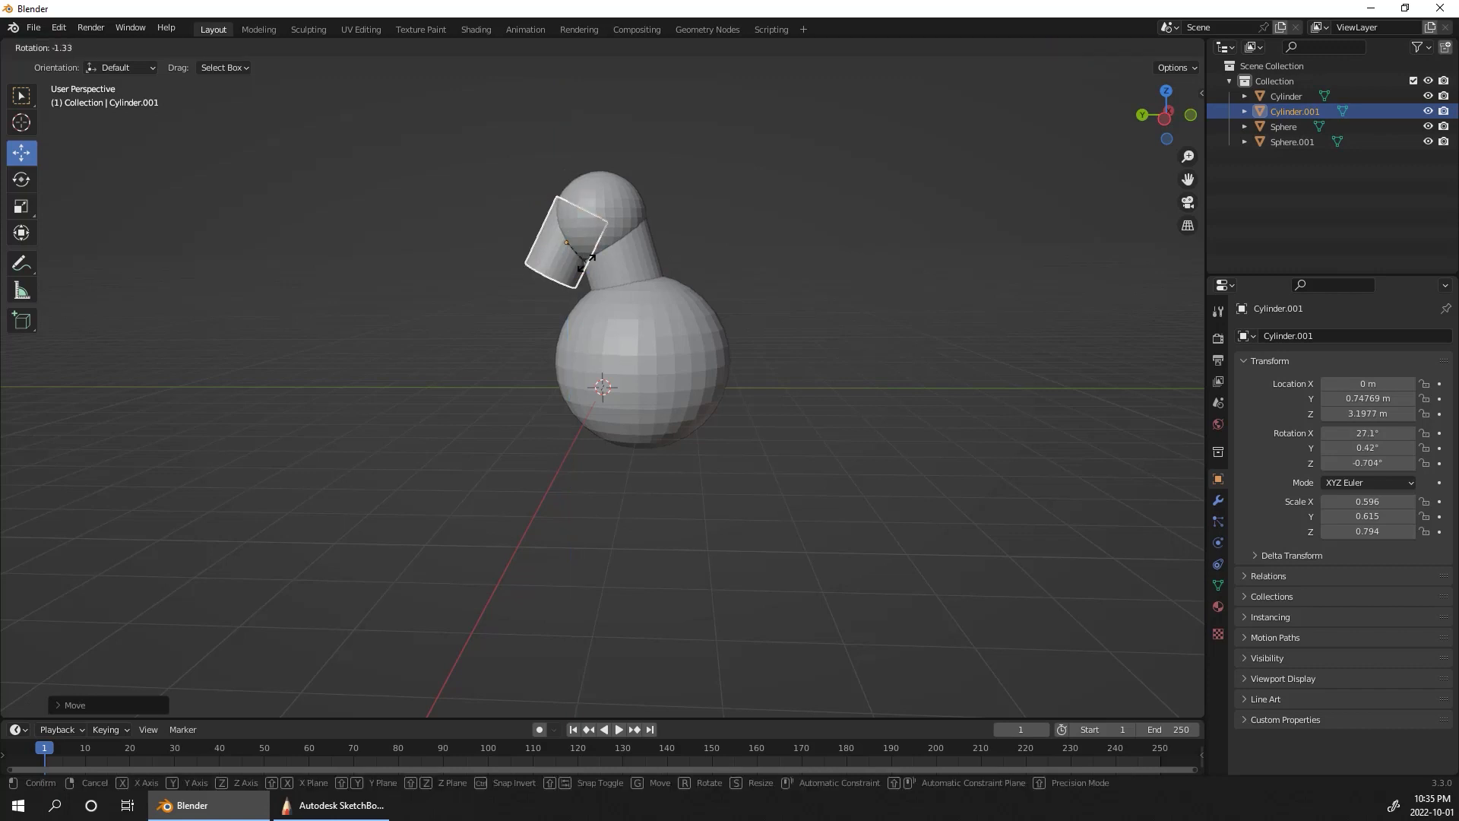
left_click(586, 240)
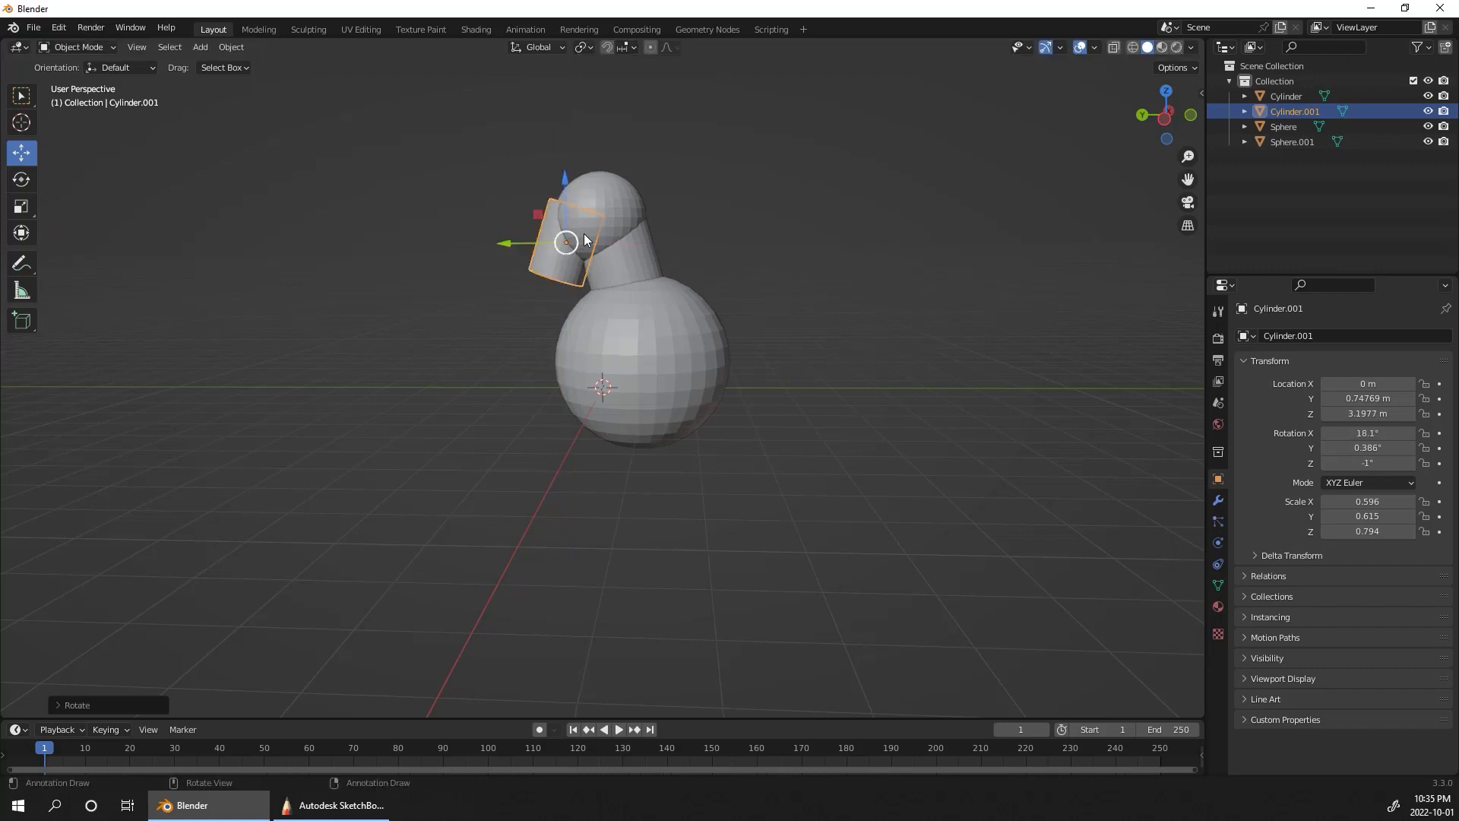
key("g")
left_click(600, 227)
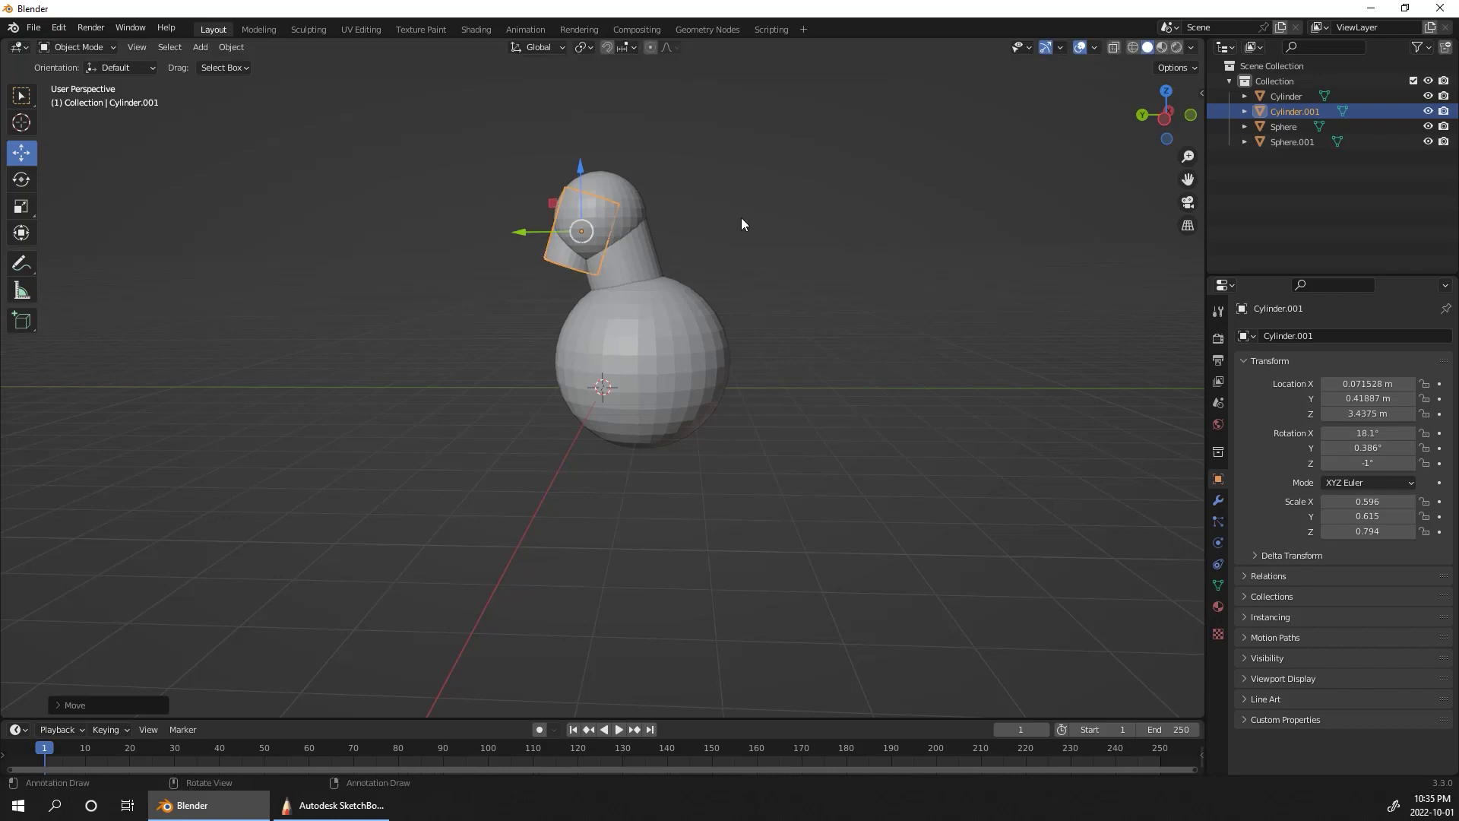
Step: Select both spheres and both cylinders and join them into a single object
middle_click_drag(741, 220, 922, 219)
middle_click_drag(885, 352, 774, 289)
left_click(636, 214, "shift")
left_click(648, 266, "shift")
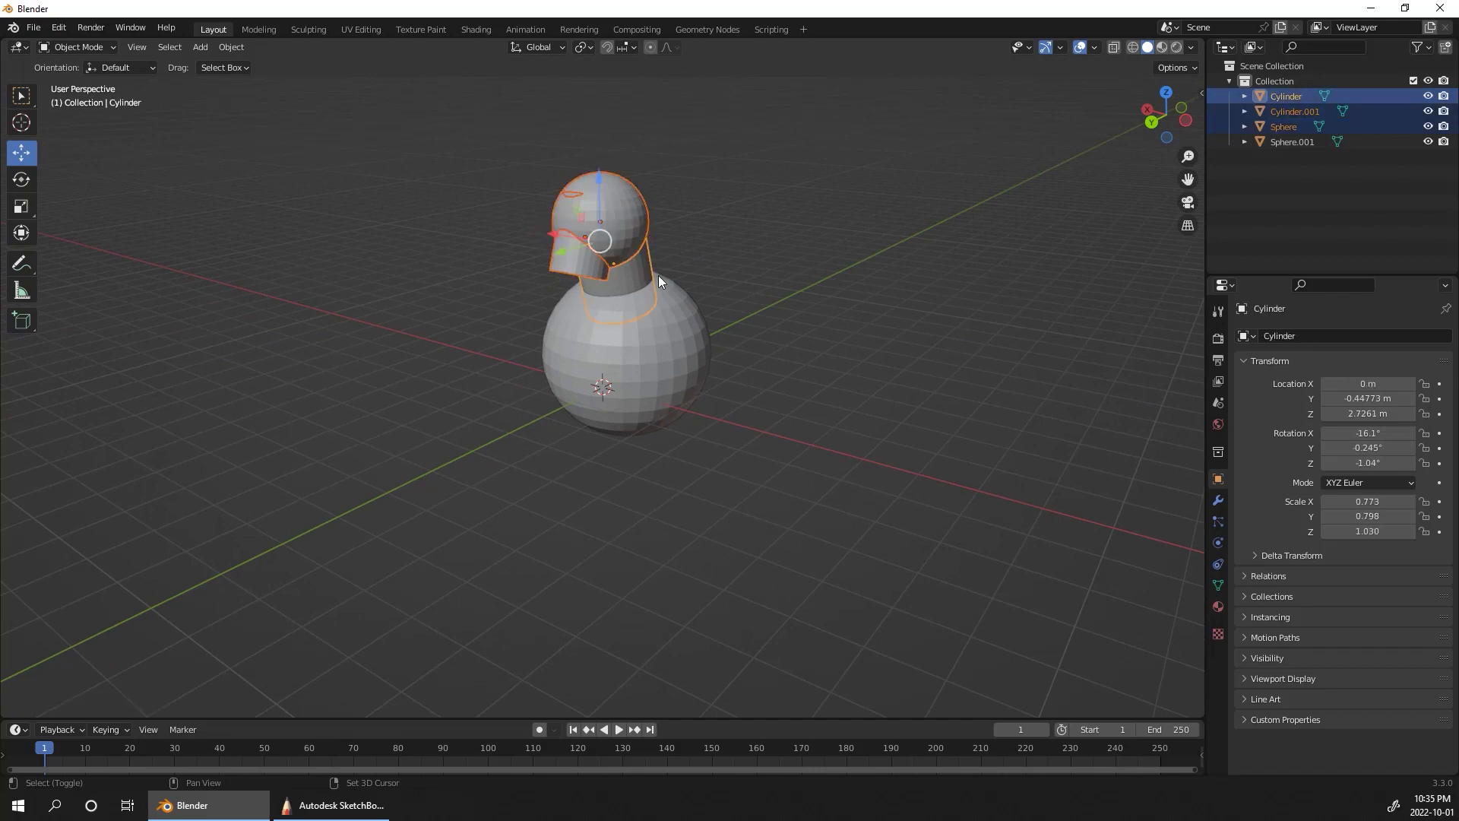
left_click(669, 306, "shift")
middle_click_drag(918, 390, 732, 258)
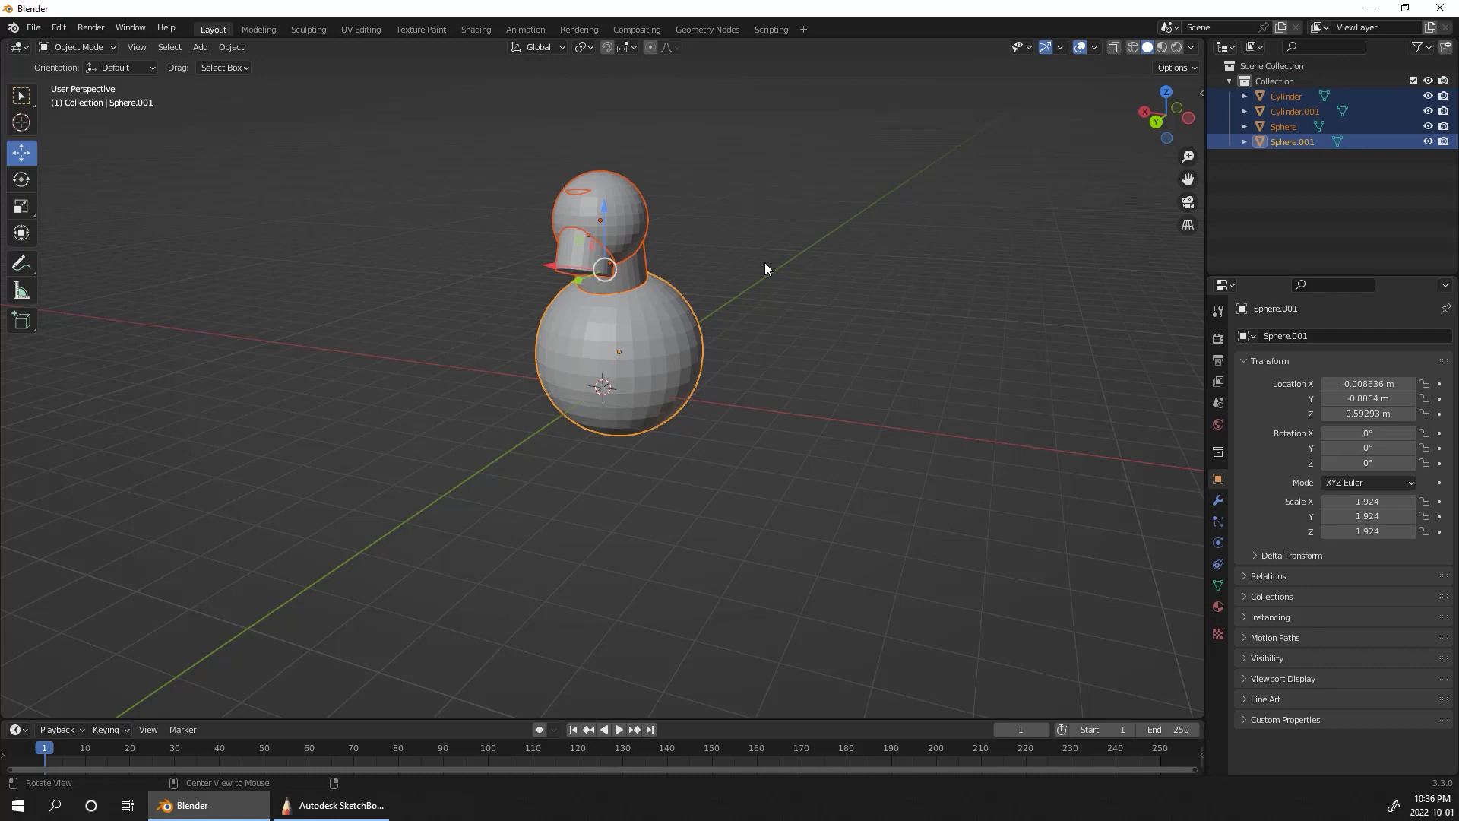
left_click_drag(800, 328, 838, 243, "alt")
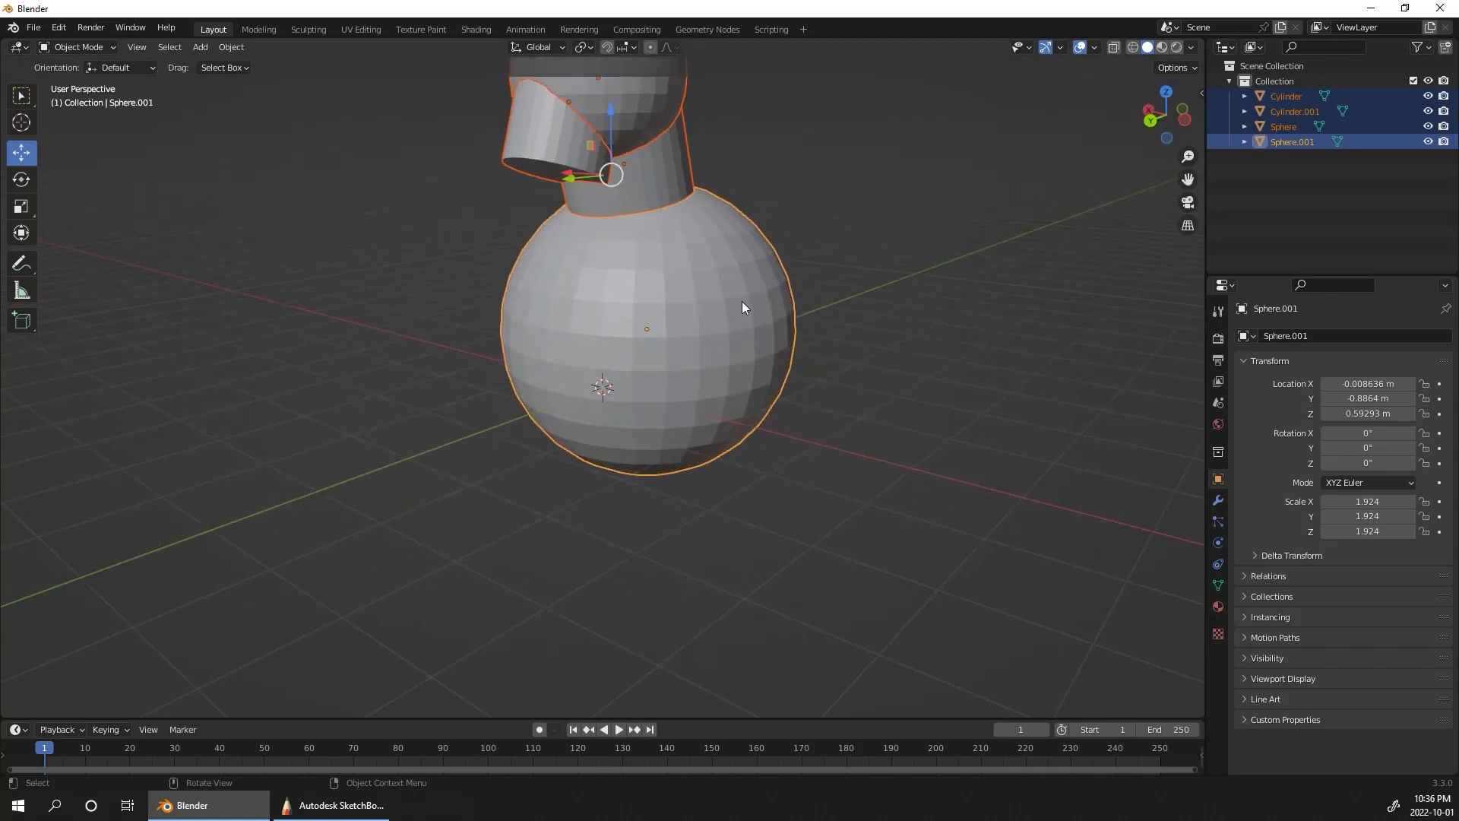
key("ctrl+j")
key("ctrl+j")
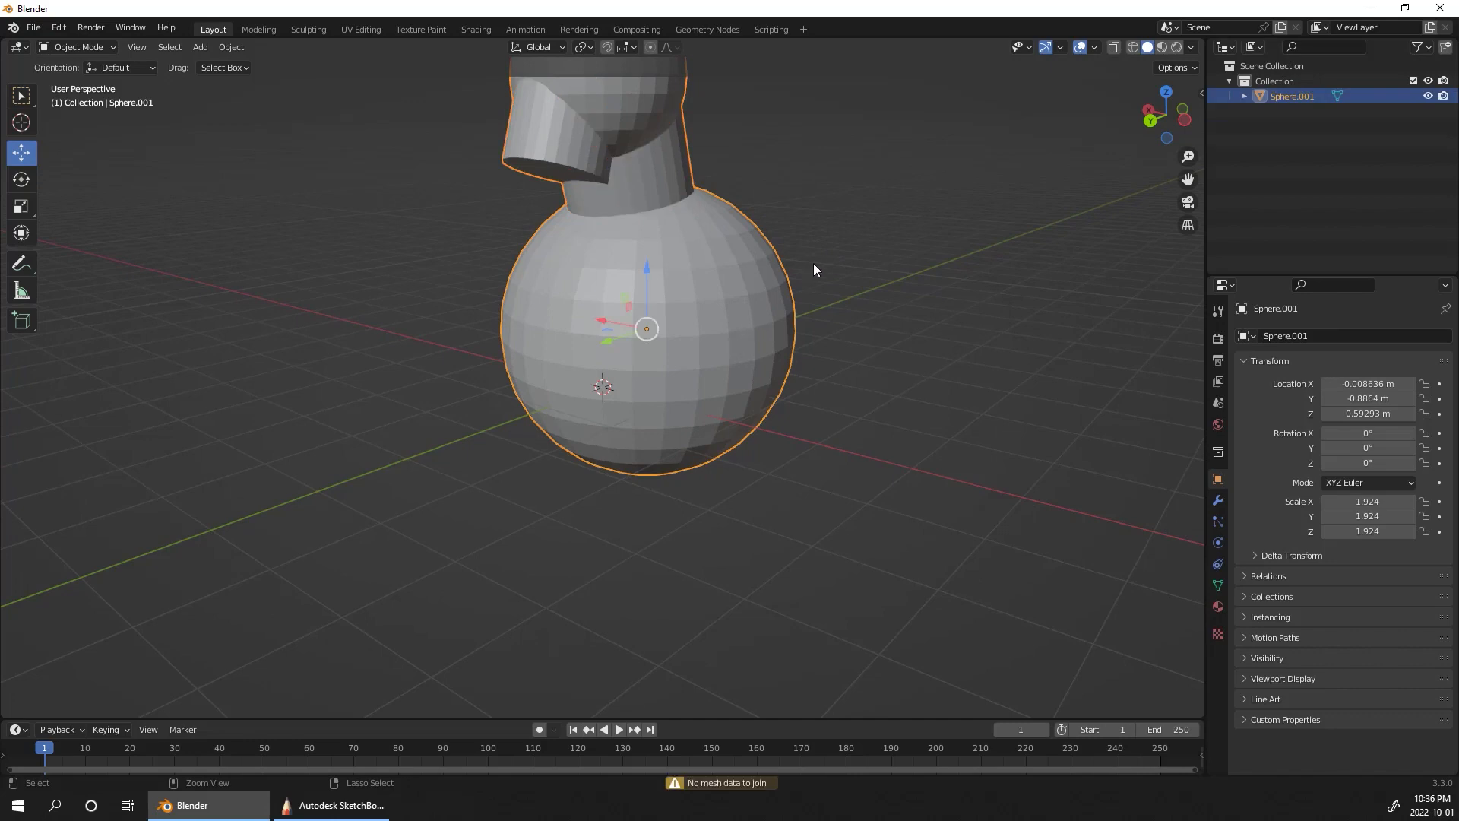
left_click(231, 47)
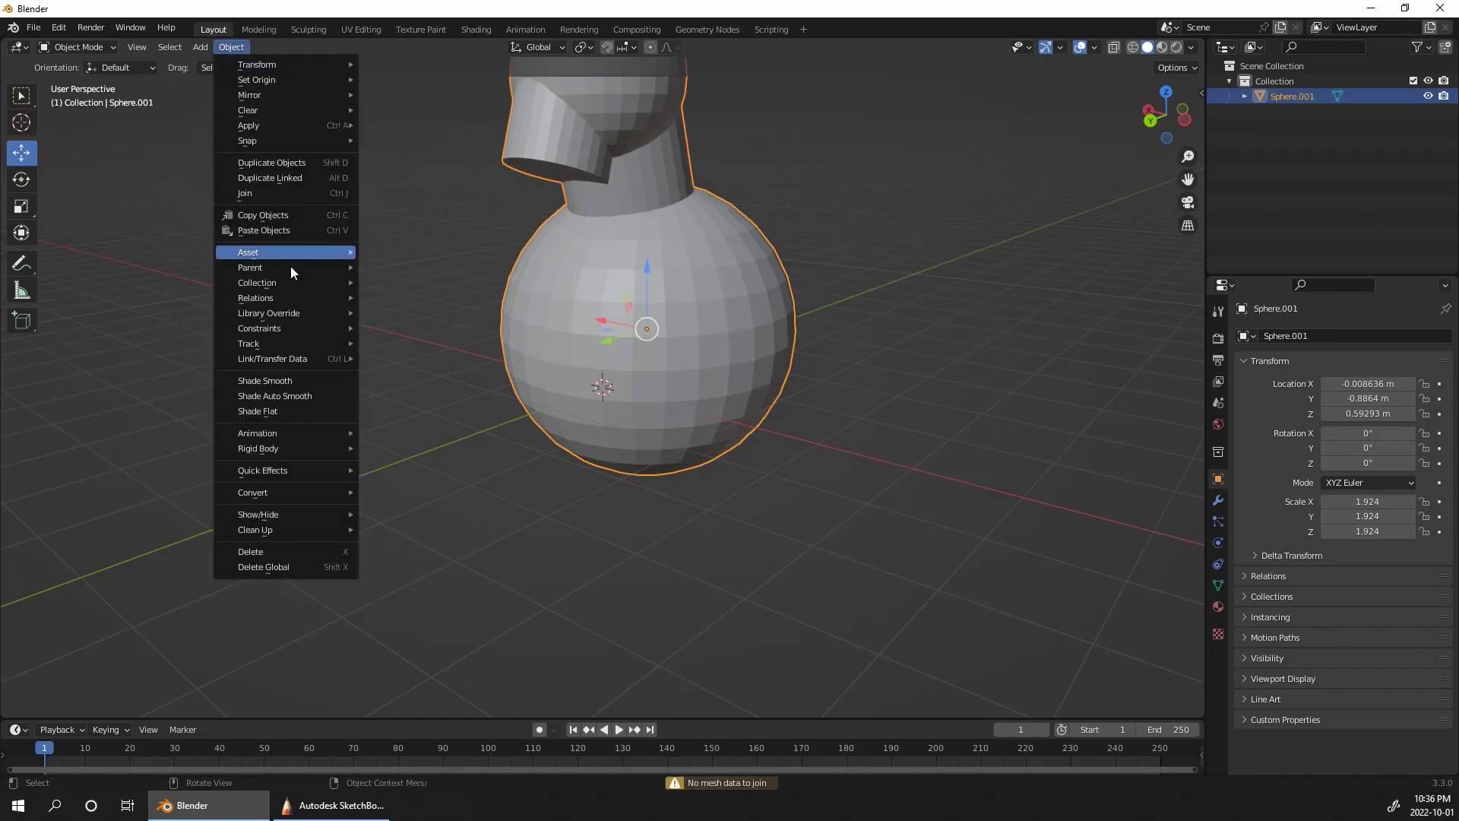
left_click(292, 191)
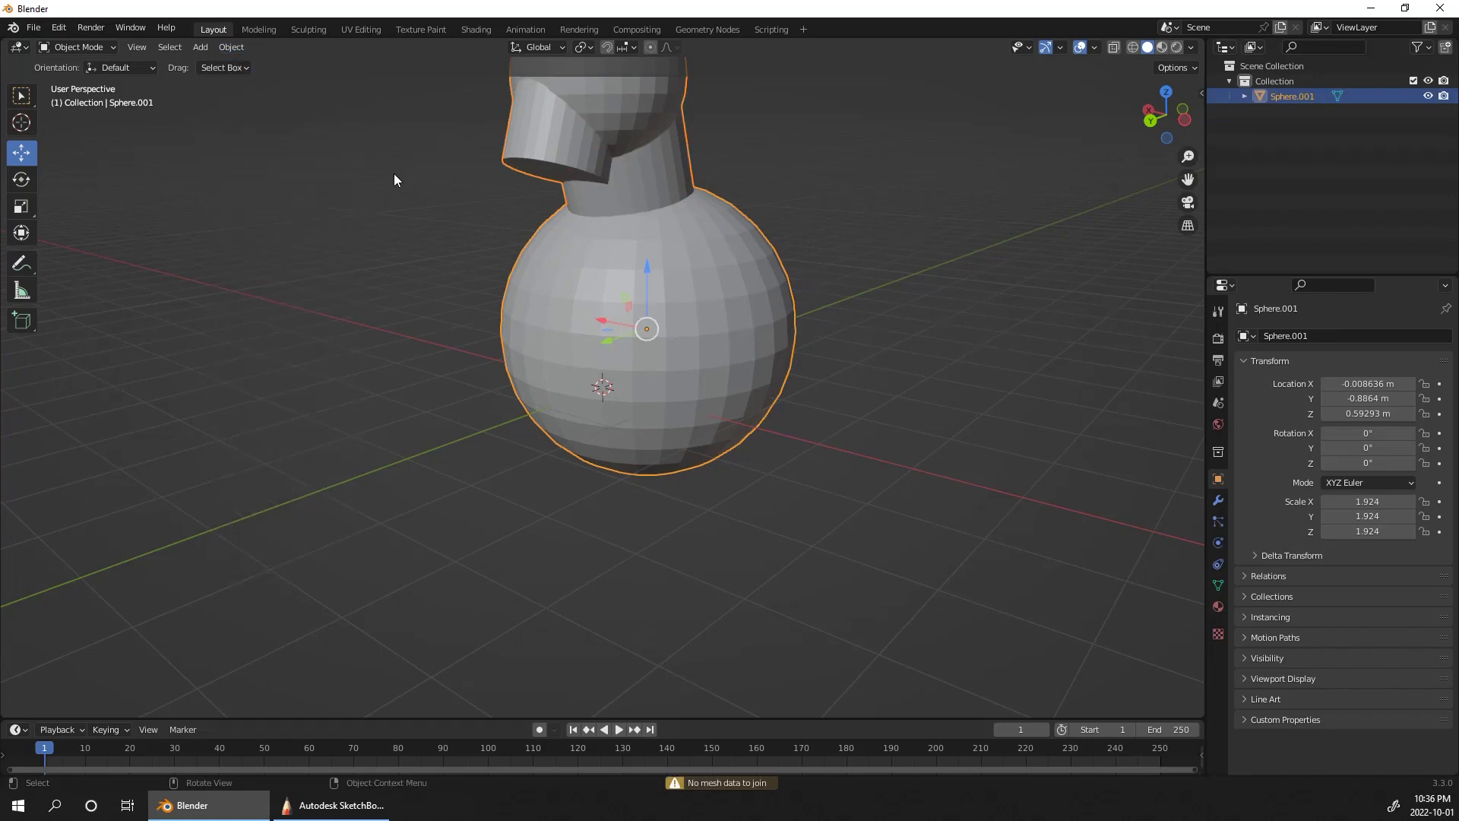
Step: Switch to the sculpting workspace and remesh the joined bust with a voxel size of 0.1 m
left_click_drag(953, 419, 873, 522, "alt")
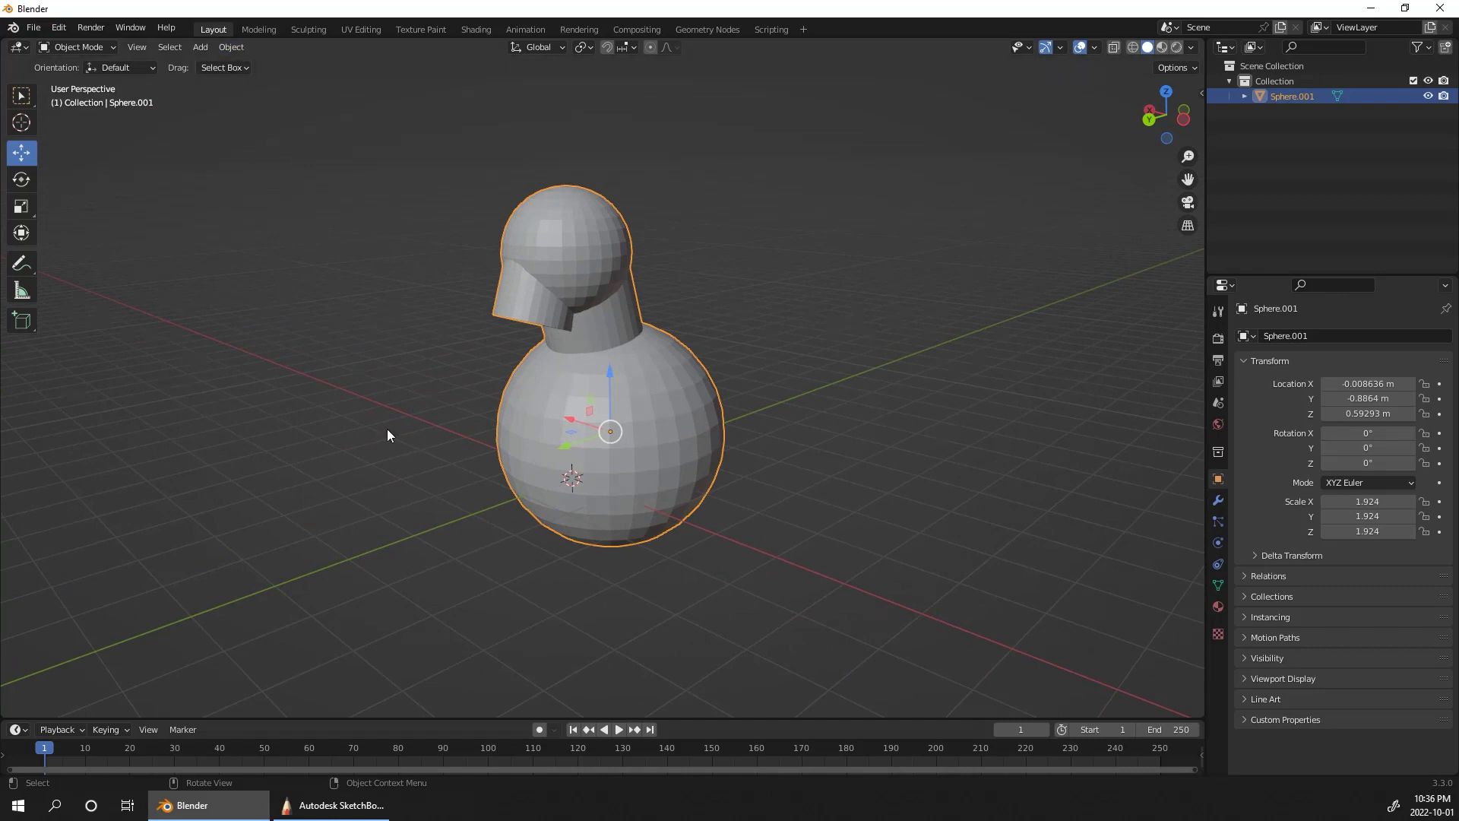
left_click_drag(961, 443, 808, 538, "alt")
left_click(308, 29)
left_click_drag(897, 491, 931, 456, "alt+shift")
left_click(1123, 68)
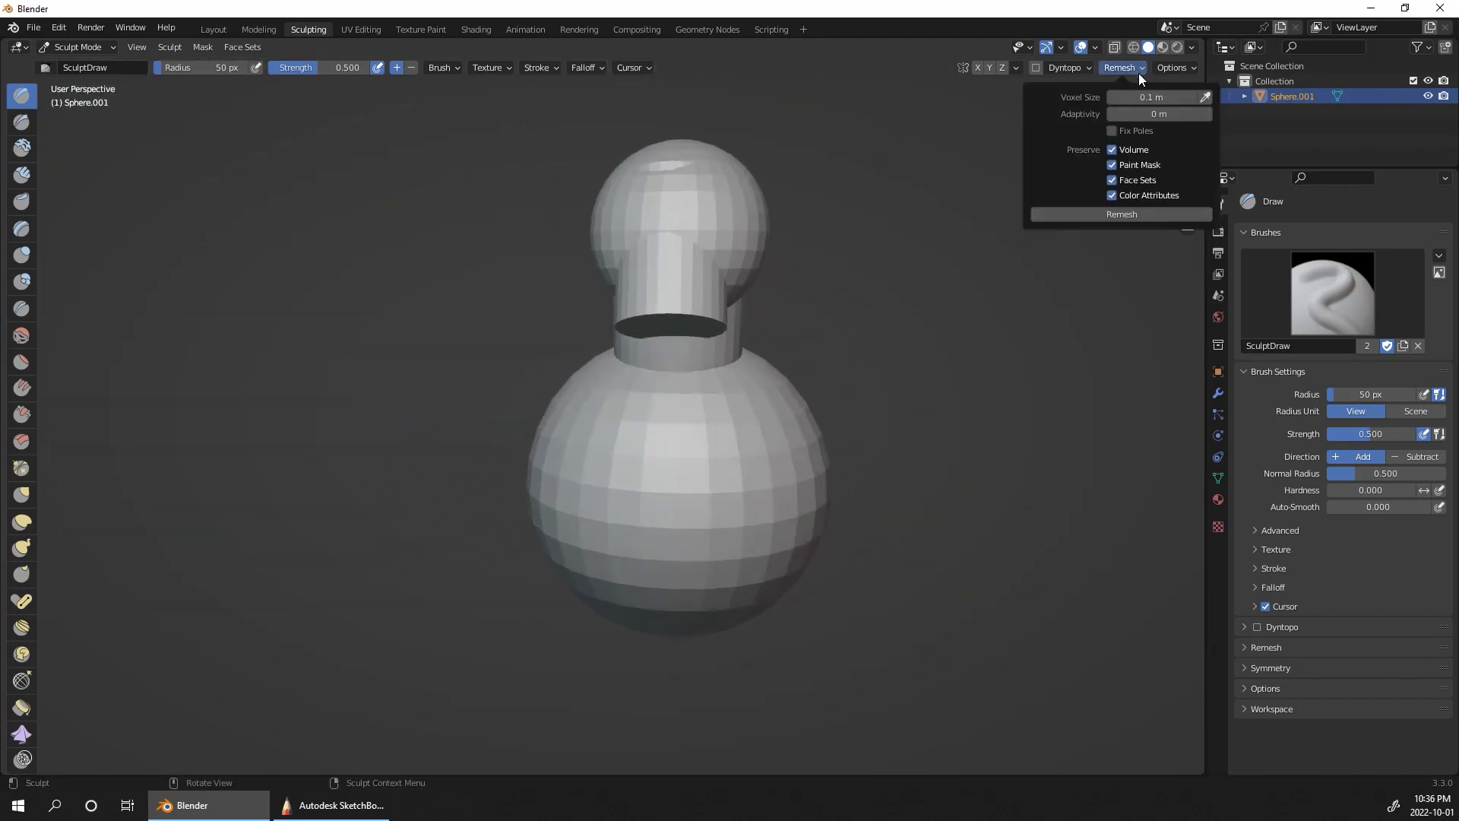
left_click(1146, 216)
left_click_drag(1009, 390, 644, 363, "alt")
mouse_move(490, 308)
left_mouse_down("shift")
mouse_move(437, 276)
mouse_move(490, 323)
mouse_move(615, 317)
mouse_move(614, 348)
left_mouse_up("shift")
left_click_drag(722, 388, 851, 389, "alt")
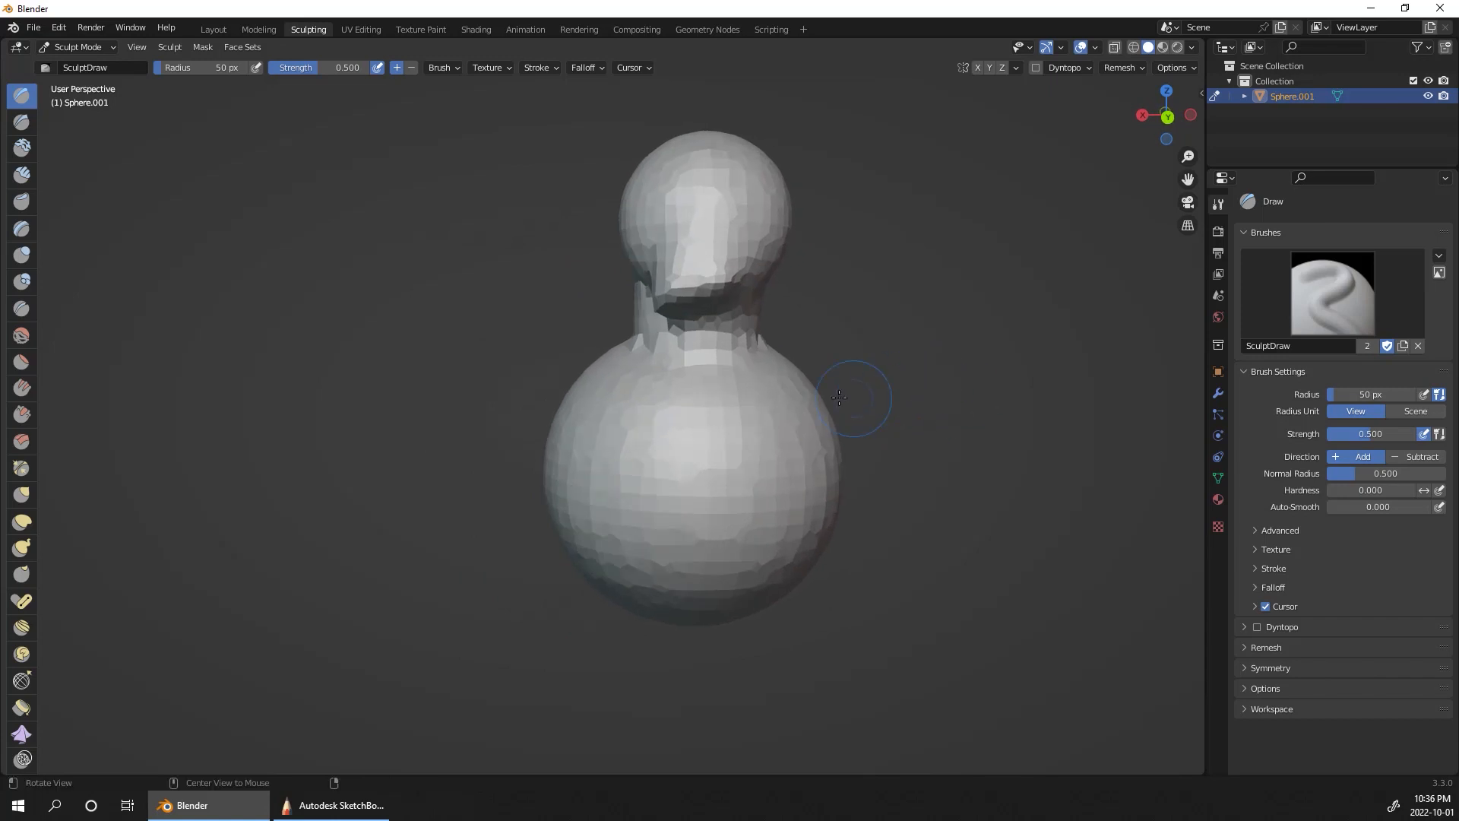
key("ctrl+z")
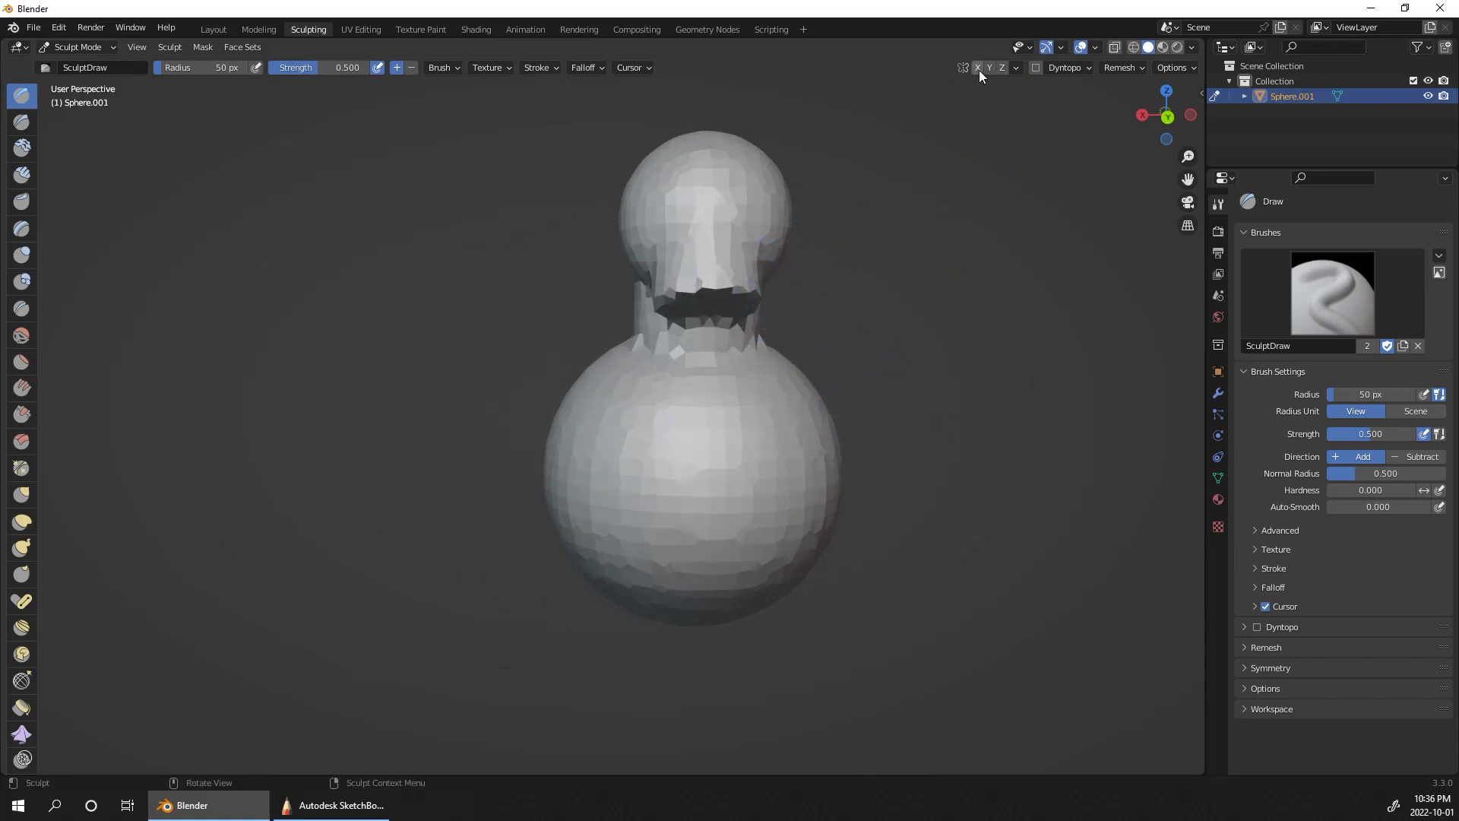
Step: Enable X mirror symmetry and smooth the seams where the jaw, neck and body meet
left_click_drag(943, 243, 912, 245, "alt")
mouse_move(624, 295)
left_mouse_down("shift")
mouse_move(684, 296)
mouse_move(692, 341)
mouse_move(712, 349)
left_mouse_up("shift")
mouse_move(772, 432)
left_mouse_down("shift")
mouse_move(694, 449)
mouse_move(784, 568)
left_mouse_up("shift")
left_click_drag(937, 387, 802, 390, "alt")
left_click_drag(609, 459, 600, 356, "shift")
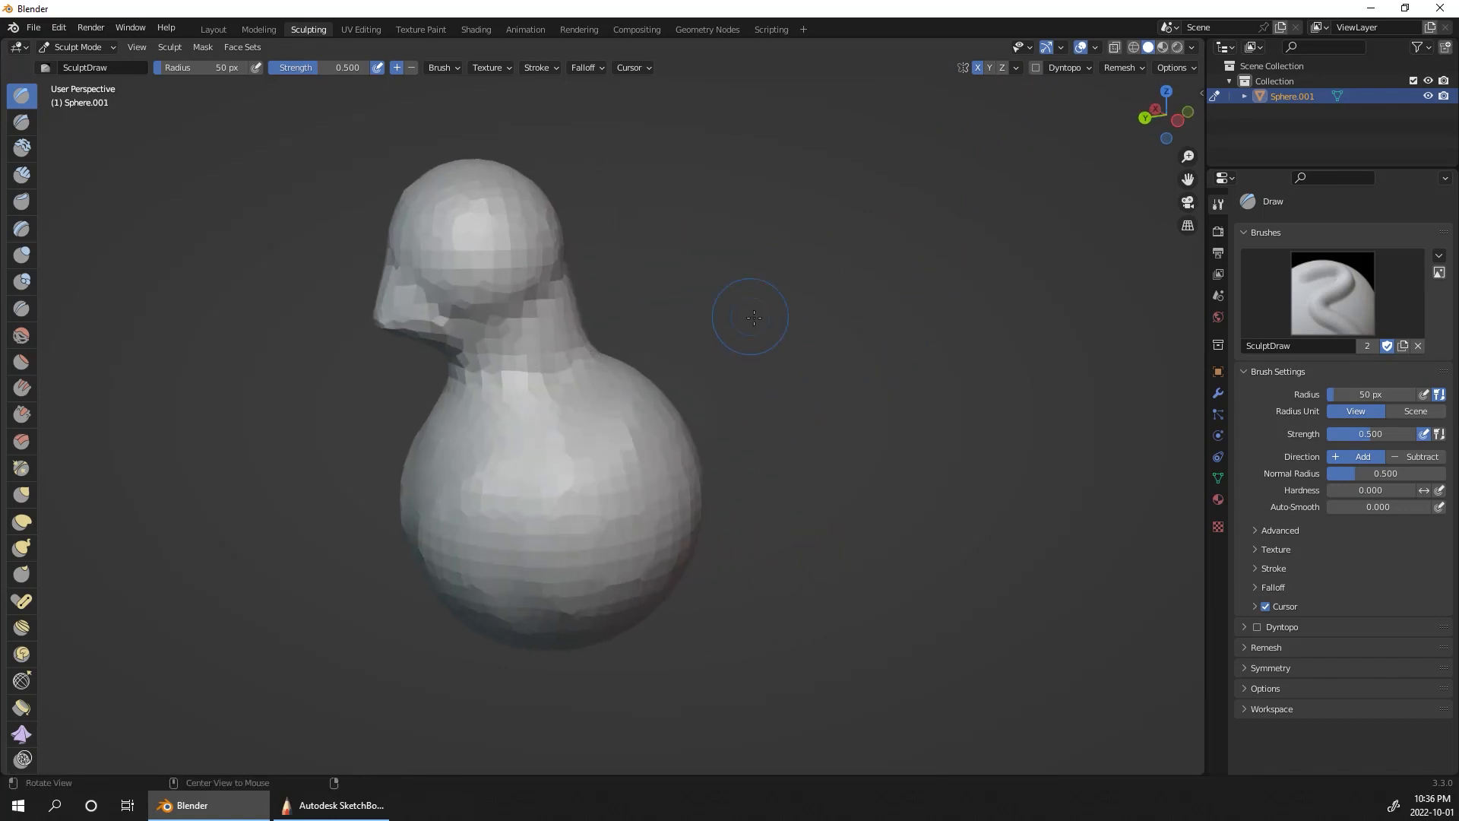
left_click_drag(754, 318, 751, 326, "alt")
middle_click_drag(811, 359, 962, 321, "shift")
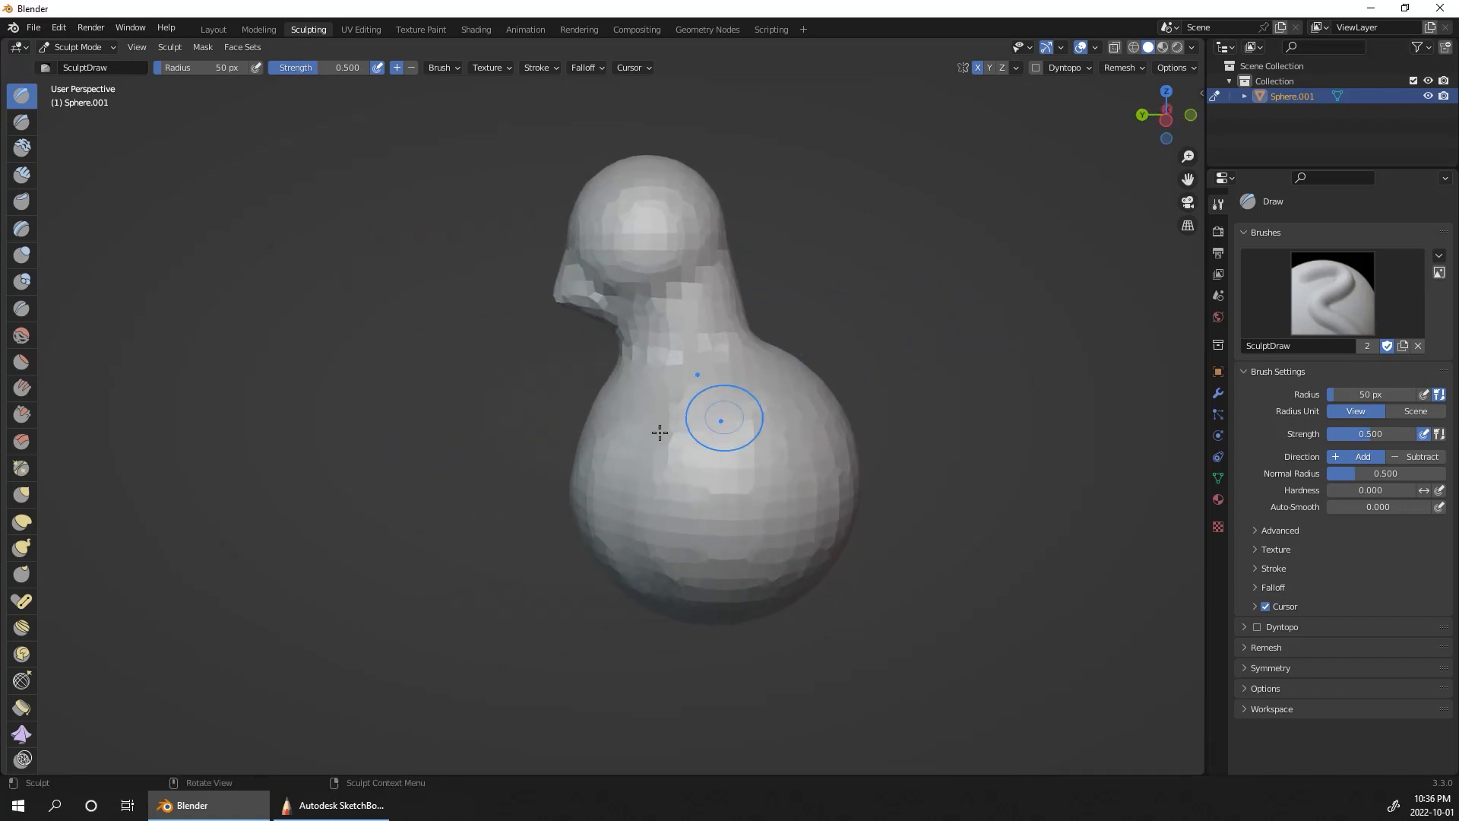
Step: Choose the Elastic Deform brush and enlarge its radius to about 167 px
left_click(21, 523)
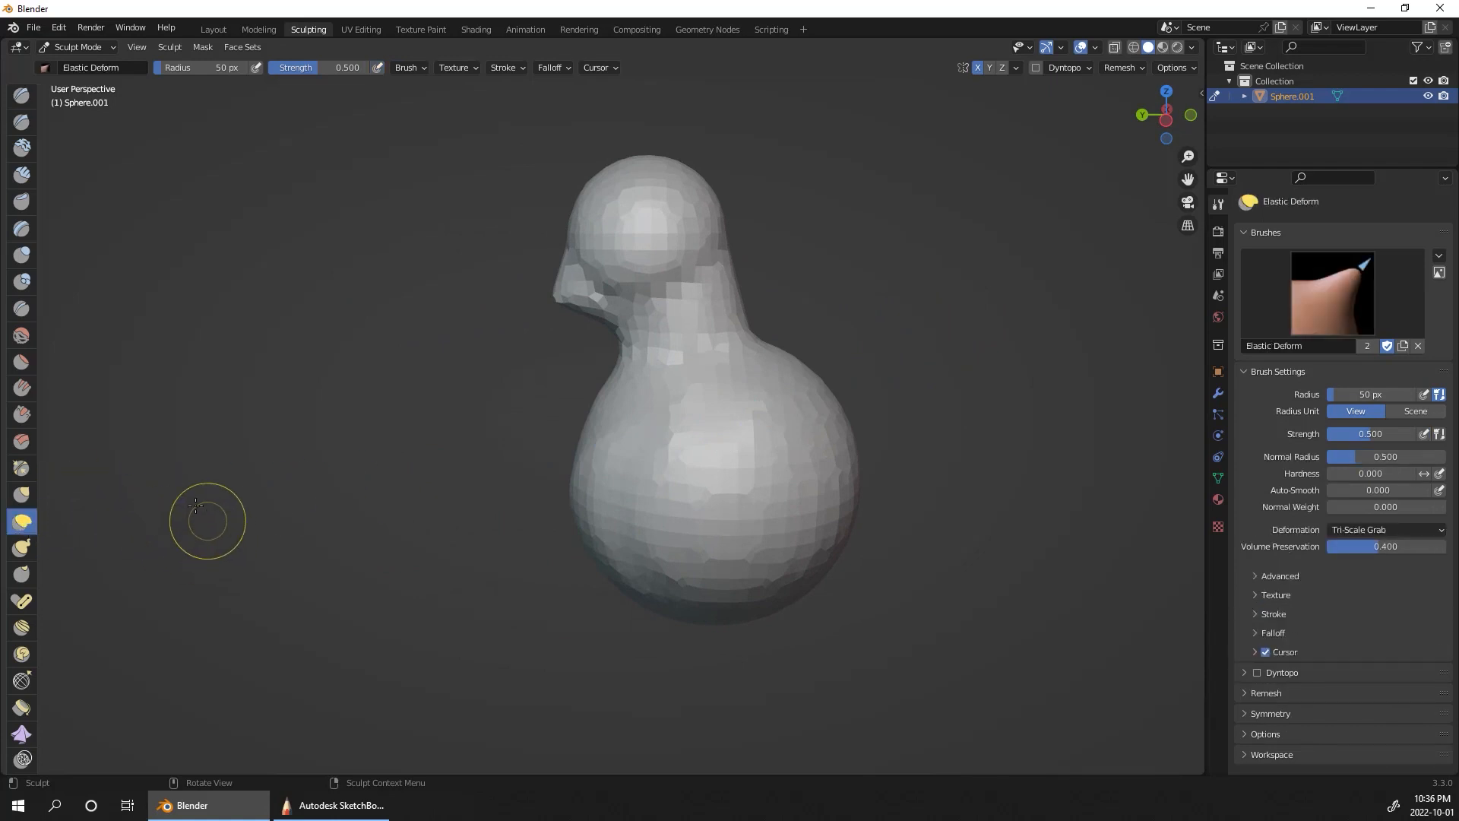
middle_click_drag(864, 406, 808, 433)
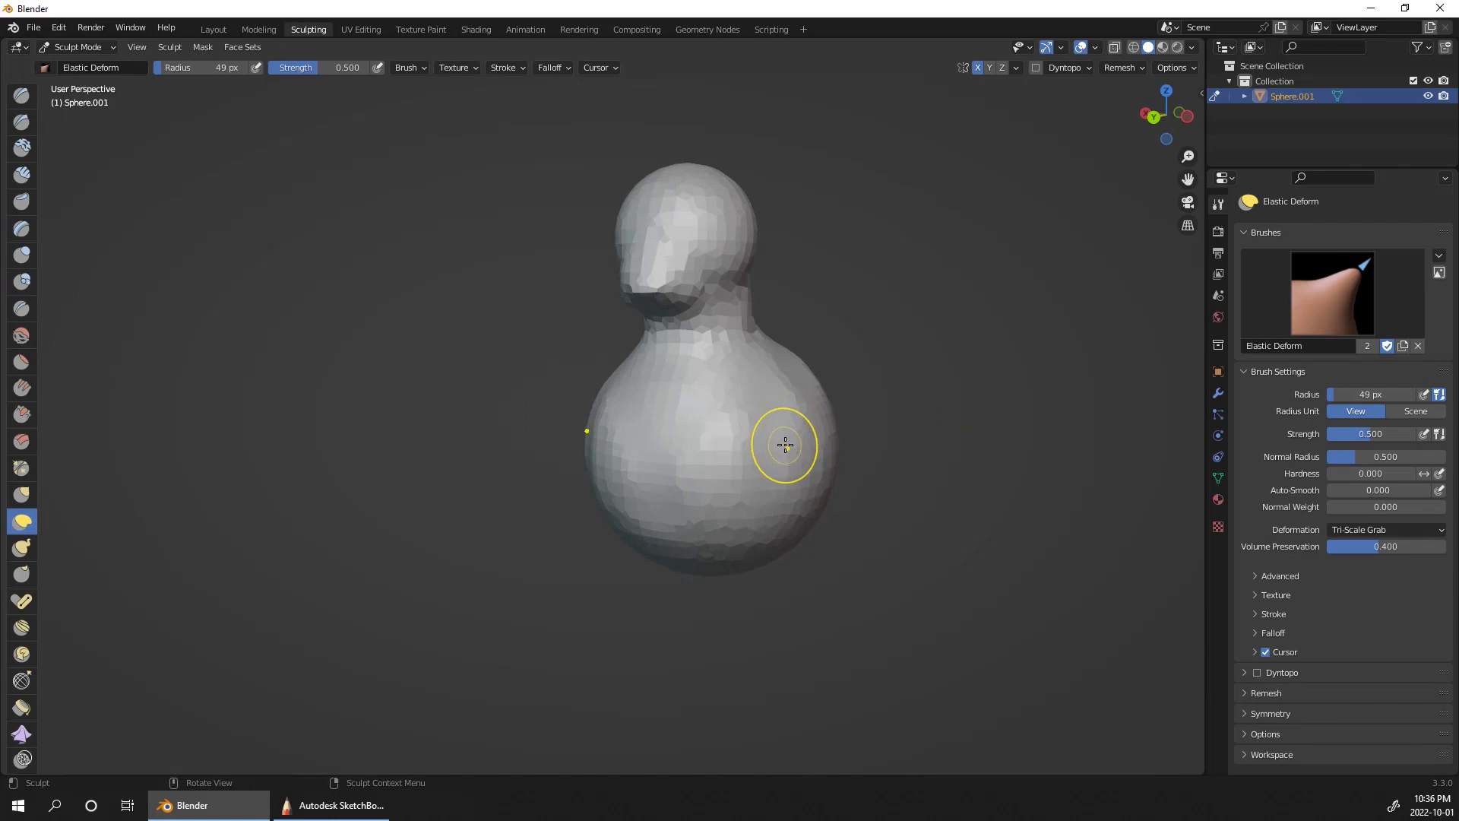
key("f")
left_click(793, 448)
key("bracketright")
key("bracketright")
key("bracketright")
key("bracketright")
key("bracketright")
key("bracketright")
key("bracketright")
key("bracketright")
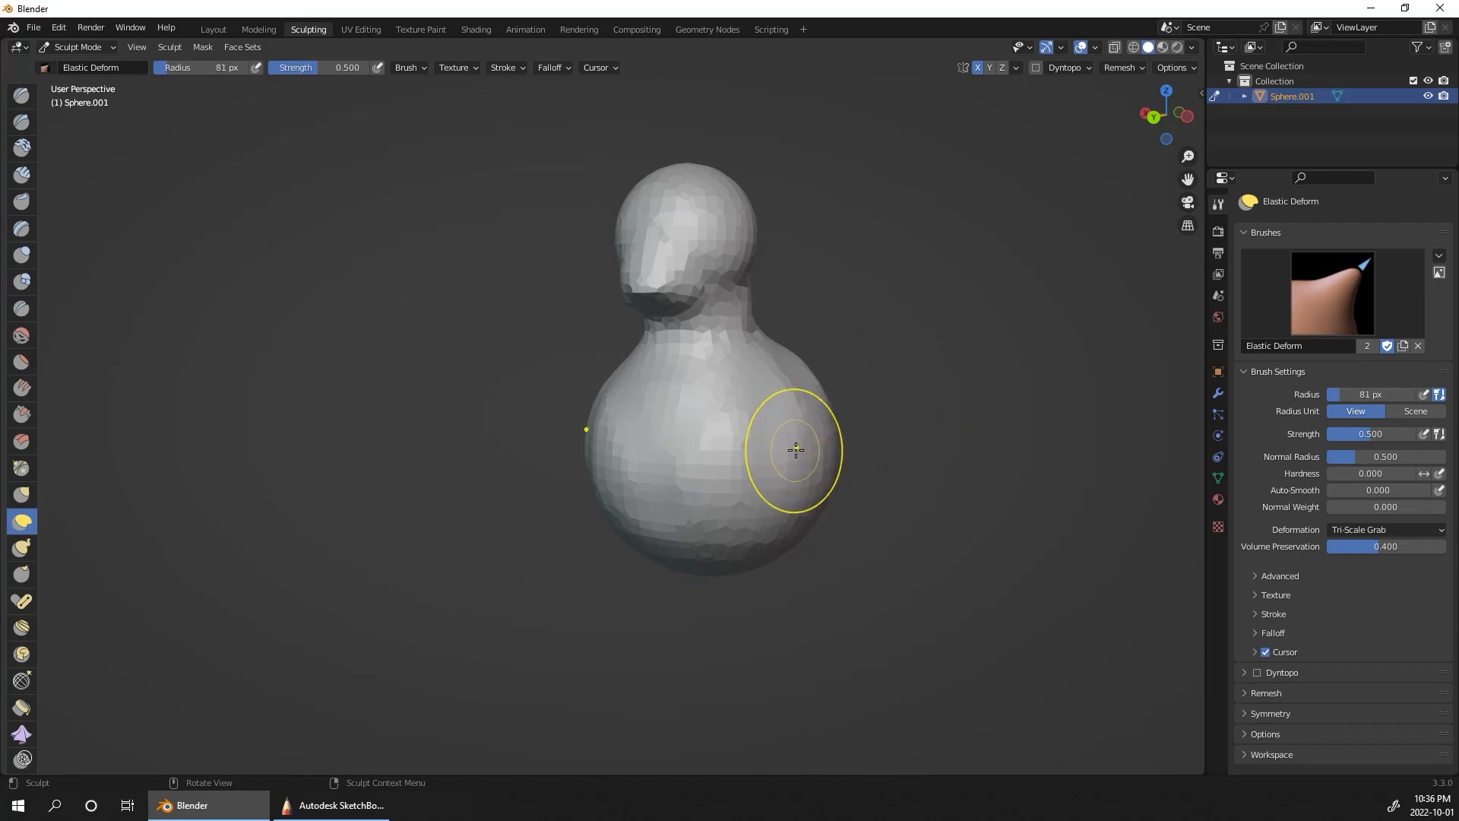
key("bracketright")
key("bracketright")
key("bracketright")
key("bracketright")
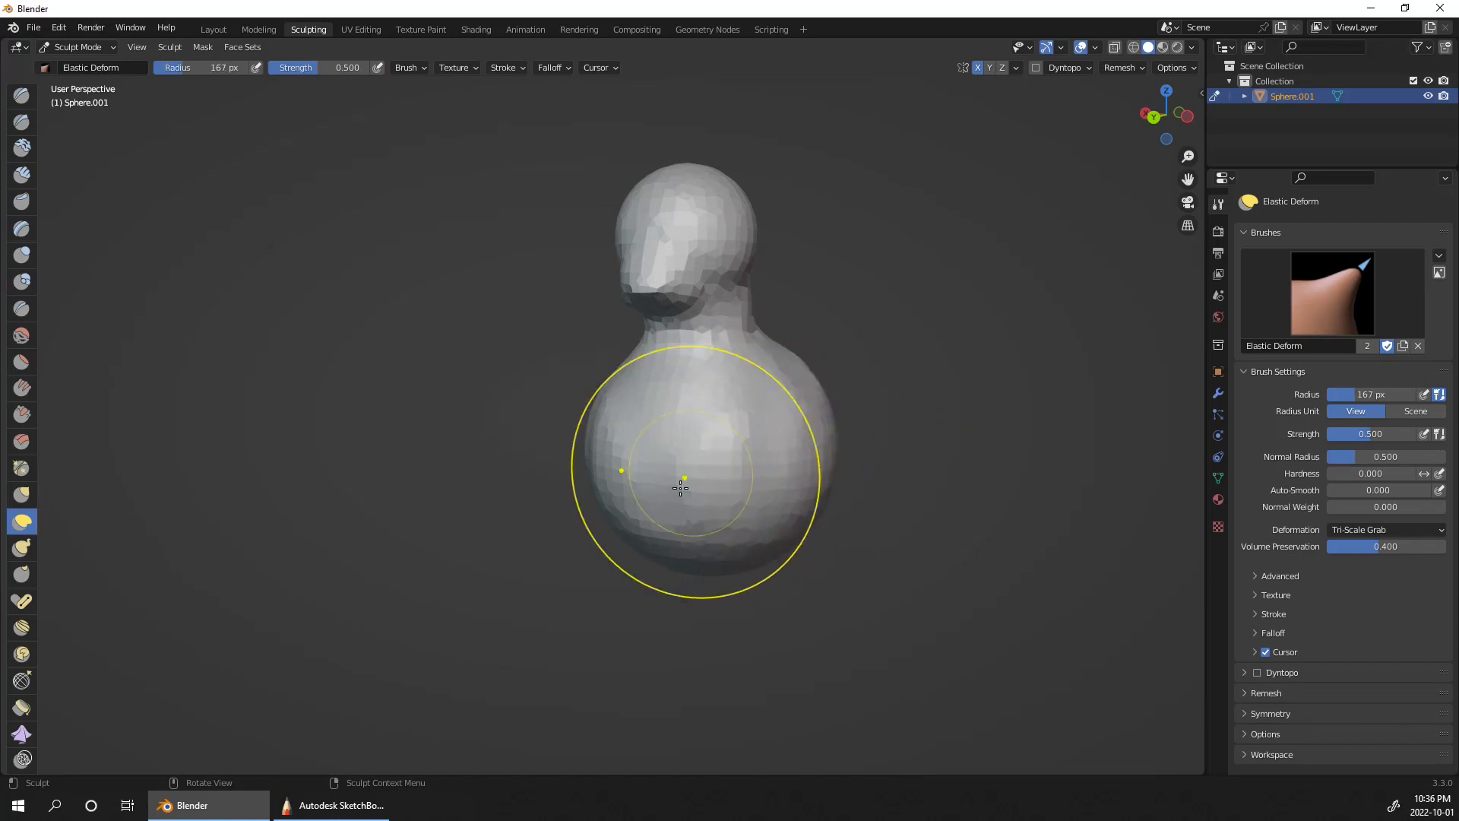
Step: Pull the lower chest down and forward and push the rounded back inward to shape the torso
left_click_drag(681, 494, 637, 642)
mouse_move(766, 571)
left_mouse_down()
mouse_move(718, 517)
mouse_move(635, 562)
left_mouse_up()
left_click_drag(801, 453, 850, 483)
middle_click_drag(893, 367, 841, 364)
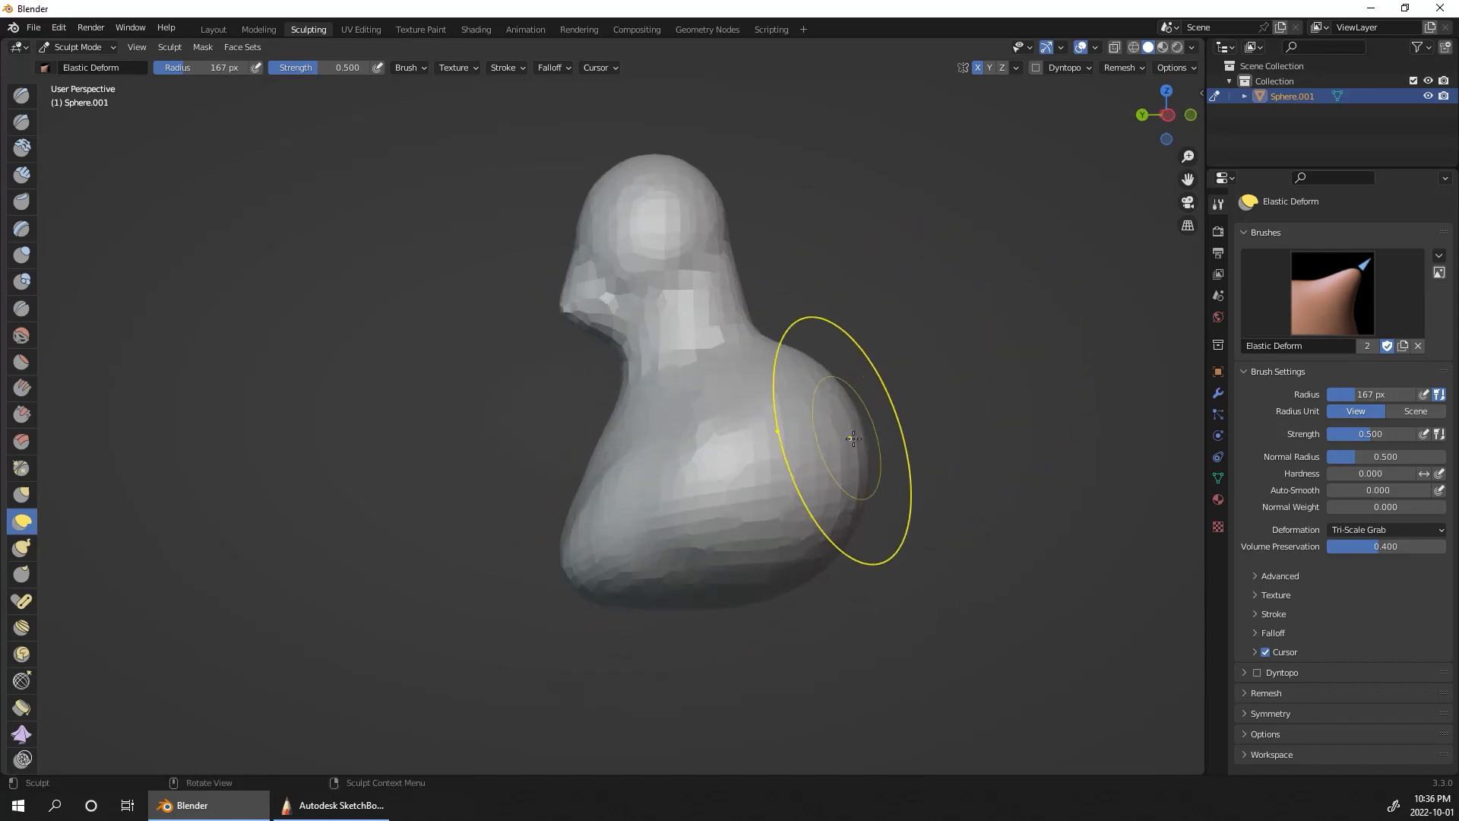
mouse_move(840, 440)
left_mouse_down()
mouse_move(778, 433)
mouse_move(776, 465)
mouse_move(754, 475)
left_mouse_up()
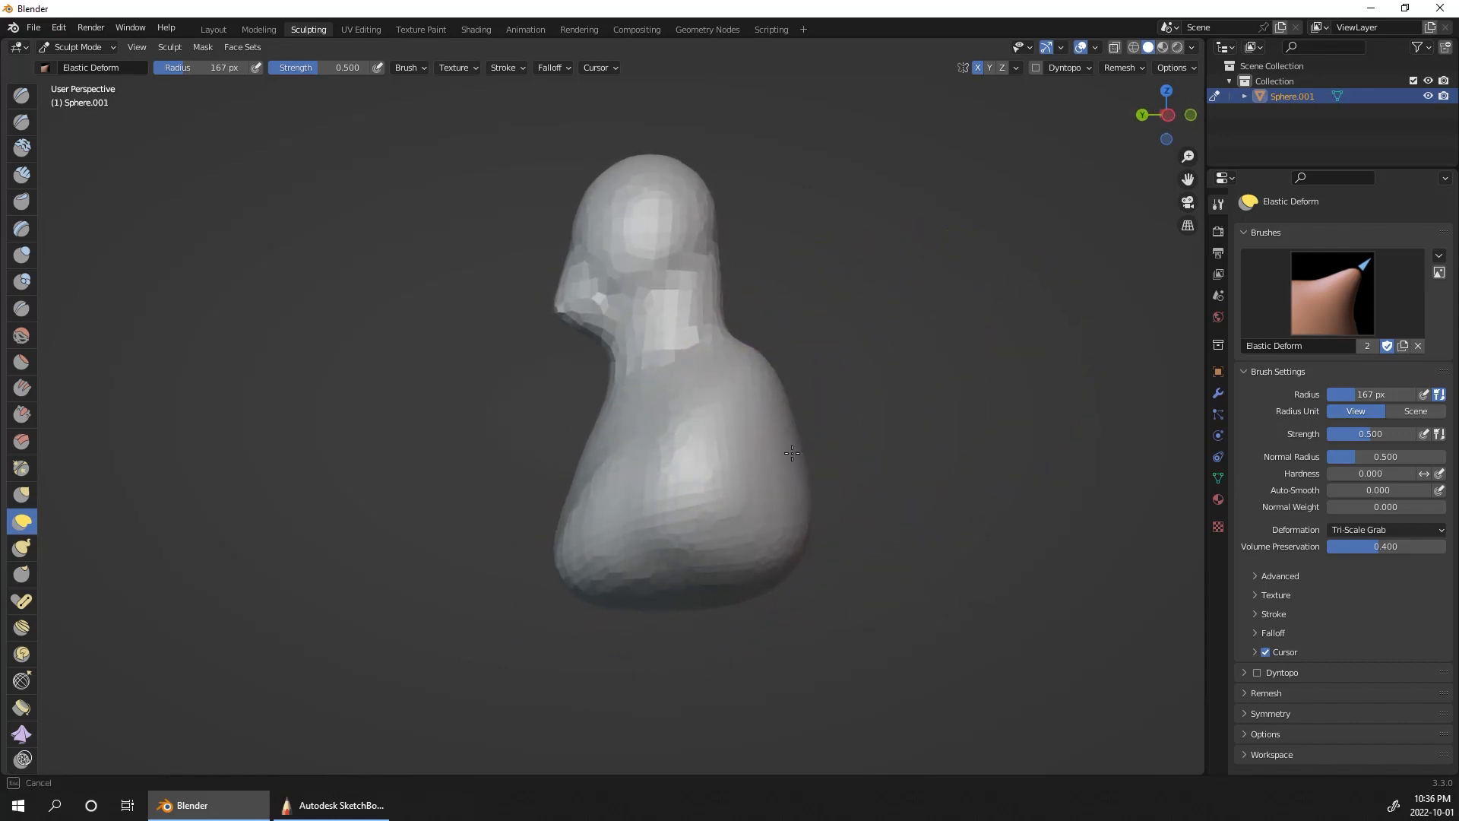
left_click_drag(799, 427, 763, 422)
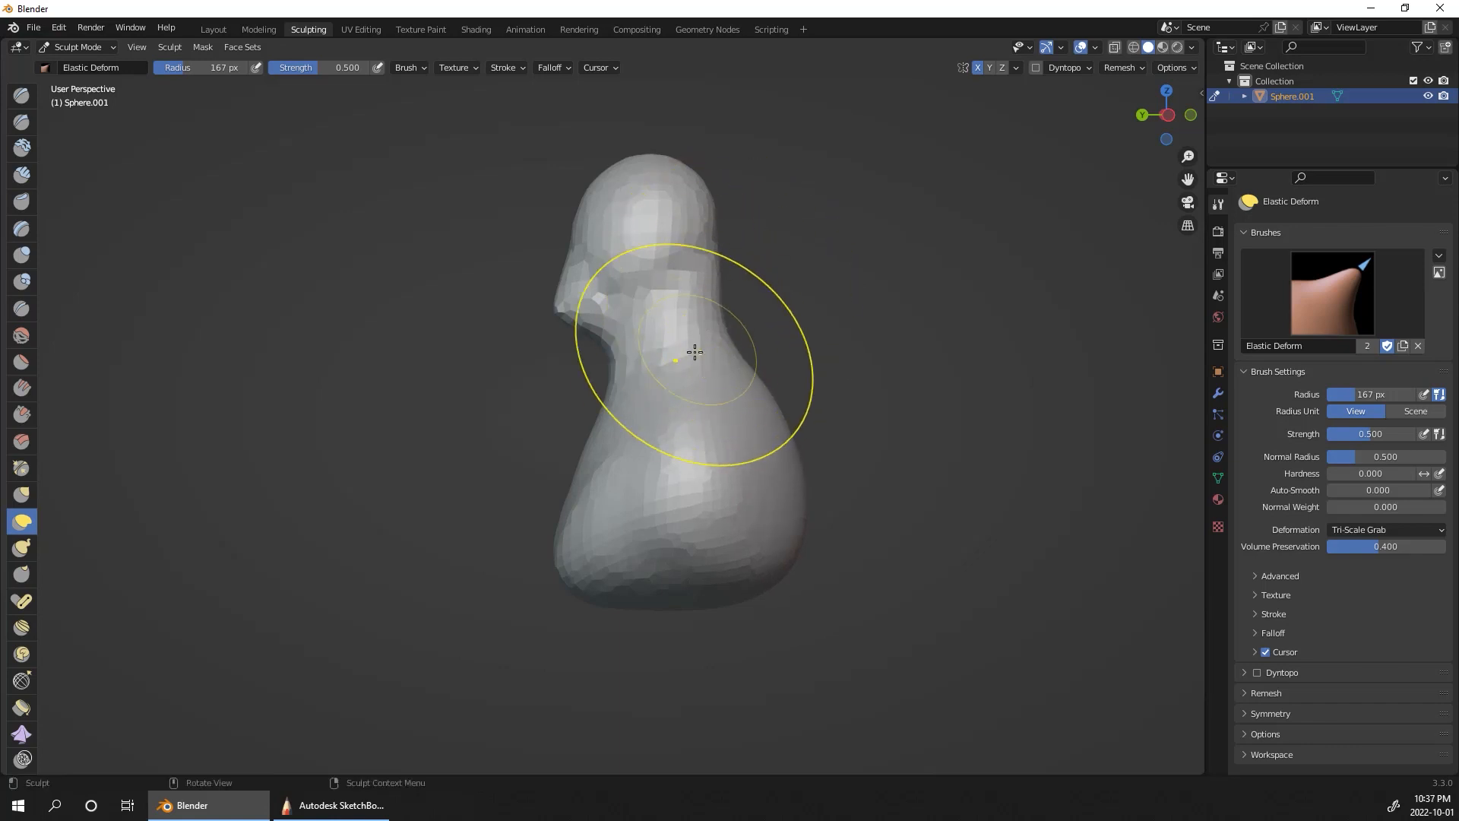
Step: Reshape the head in side view, drawing the face and jaw forward and down and pushing in the back of the skull
left_click_drag(596, 199, 621, 202)
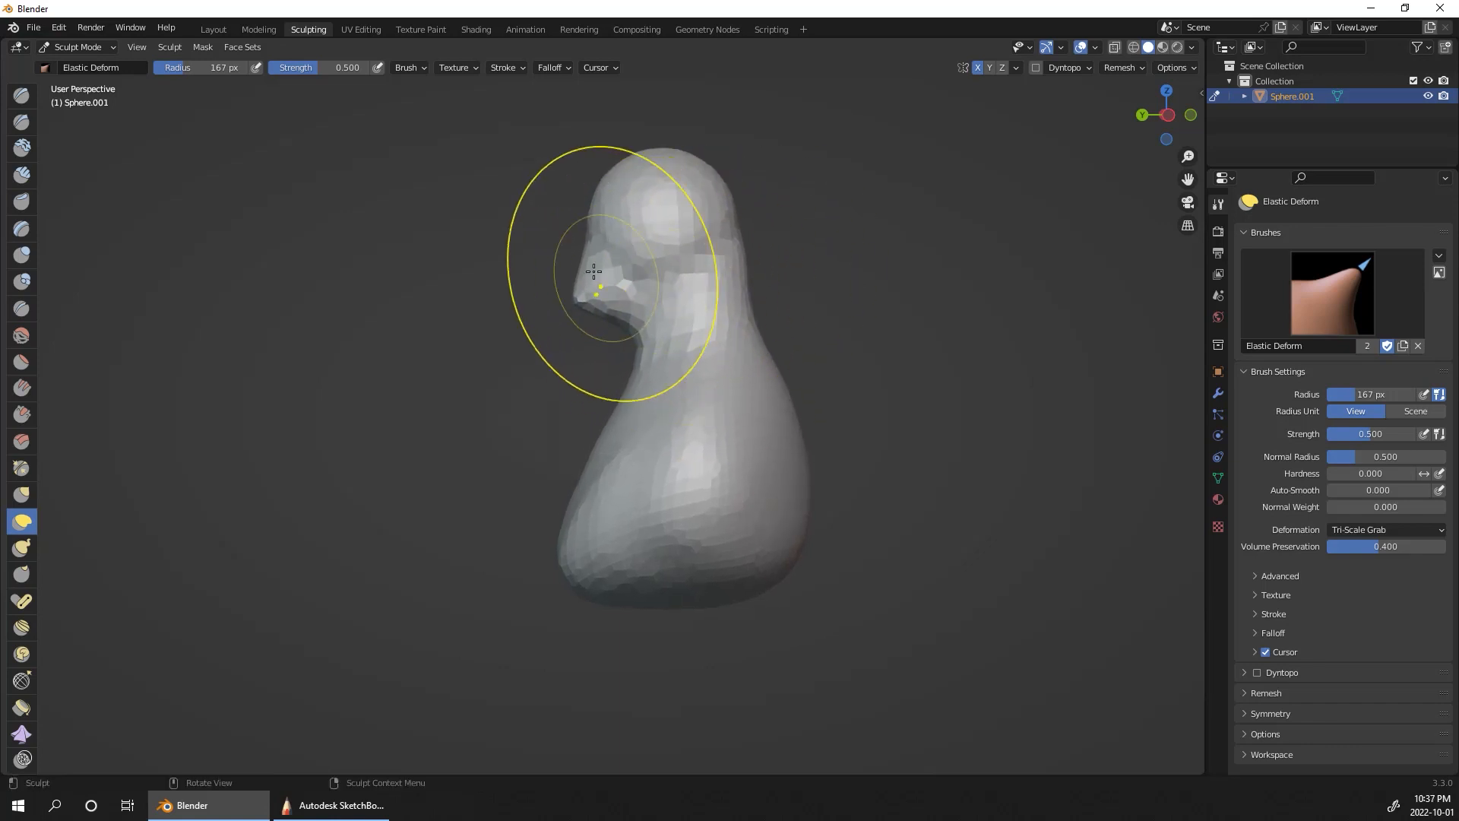
left_click_drag(593, 270, 553, 381)
mouse_move(640, 213)
left_mouse_down()
mouse_move(606, 210)
mouse_move(563, 301)
left_mouse_up()
left_click_drag(720, 216, 690, 210)
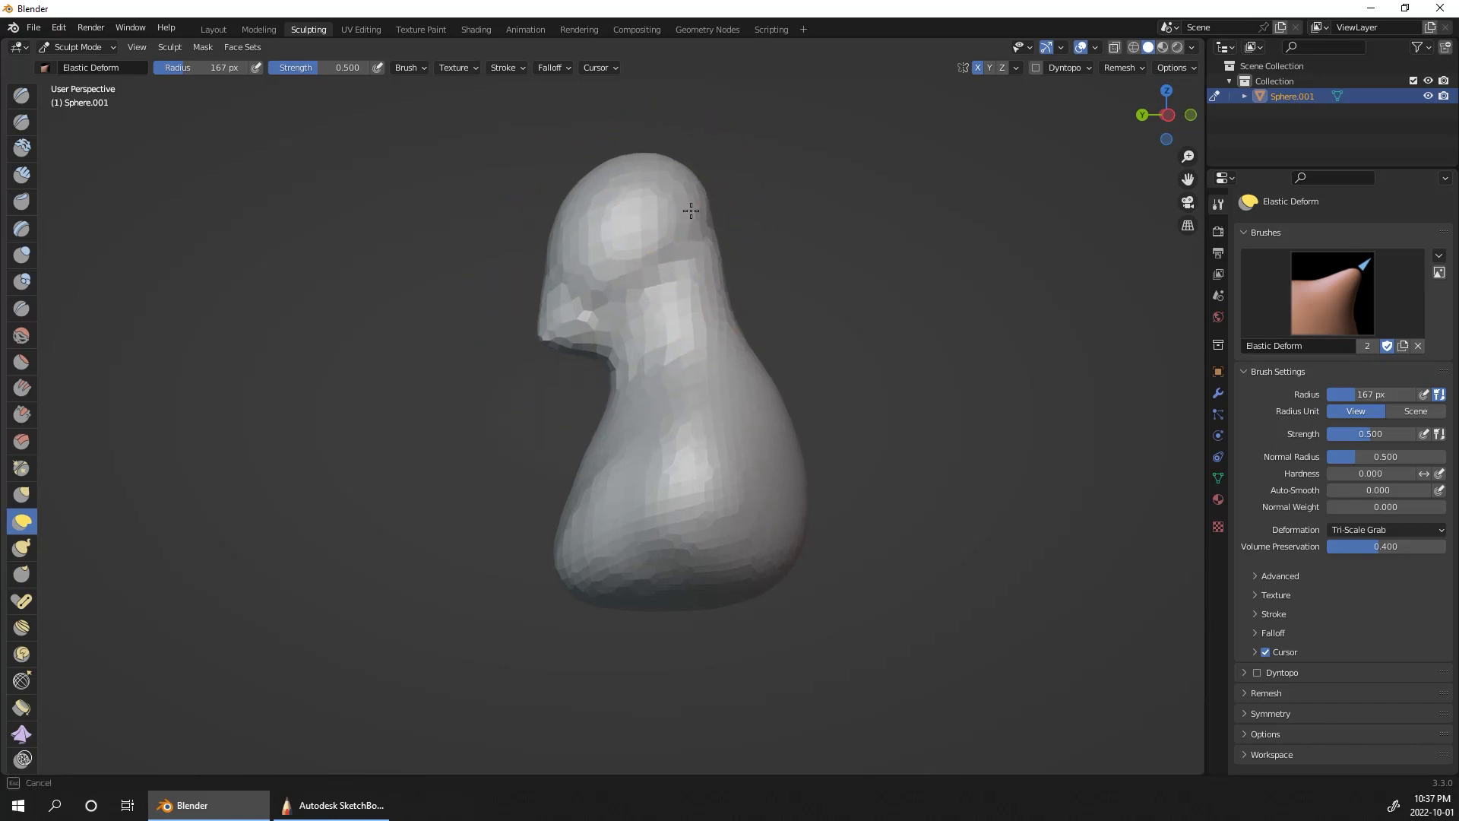
Step: Pull the bottom tip of the chest further down and lift the underside of the back
left_click_drag(679, 442, 670, 456)
left_click_drag(558, 602, 550, 639)
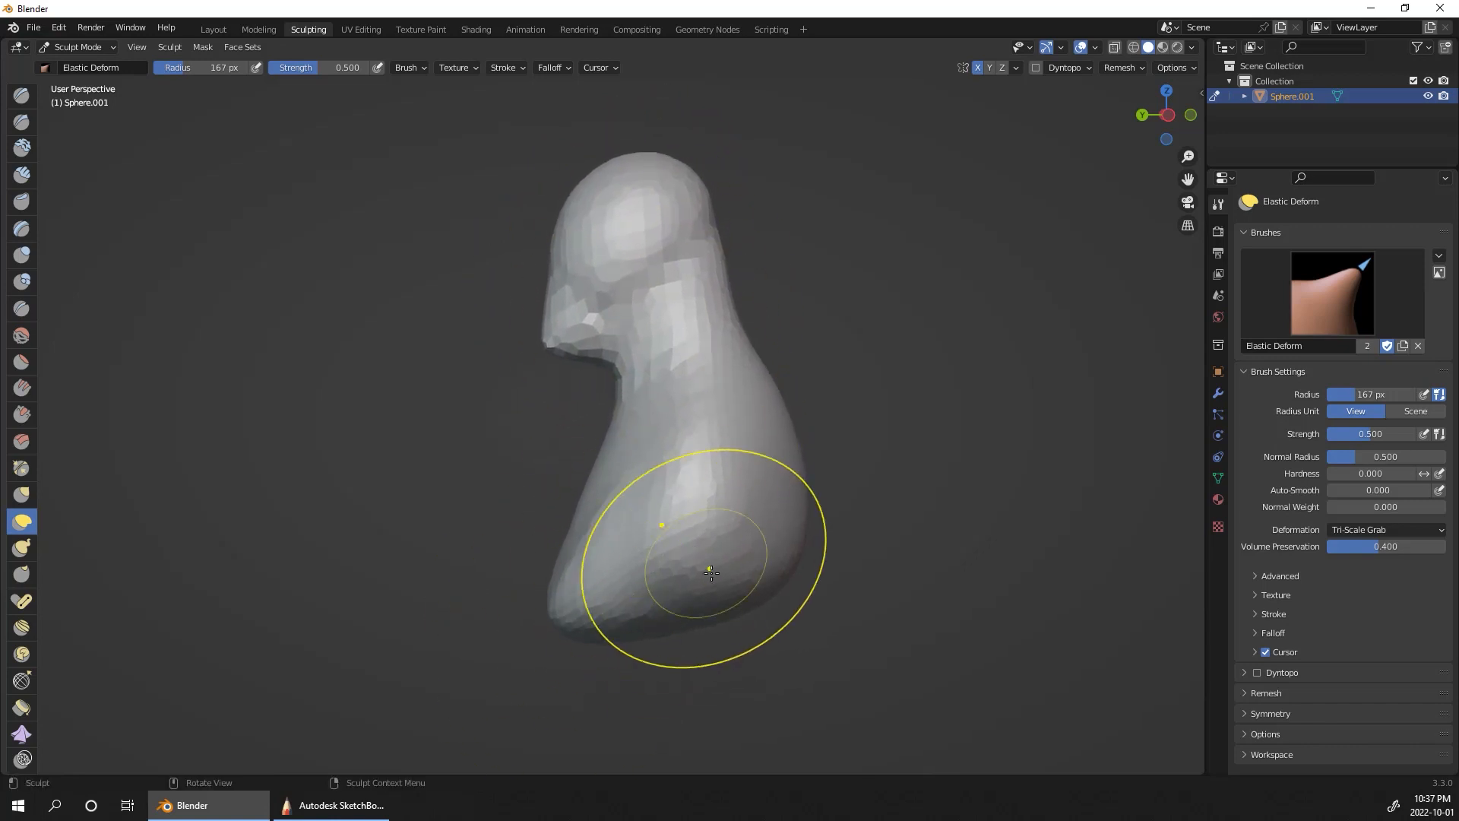
left_click_drag(729, 554, 805, 493)
Step: Pull the shoulders outward and slightly down from the front to widen the bust symmetrically
middle_click_drag(840, 315, 724, 225)
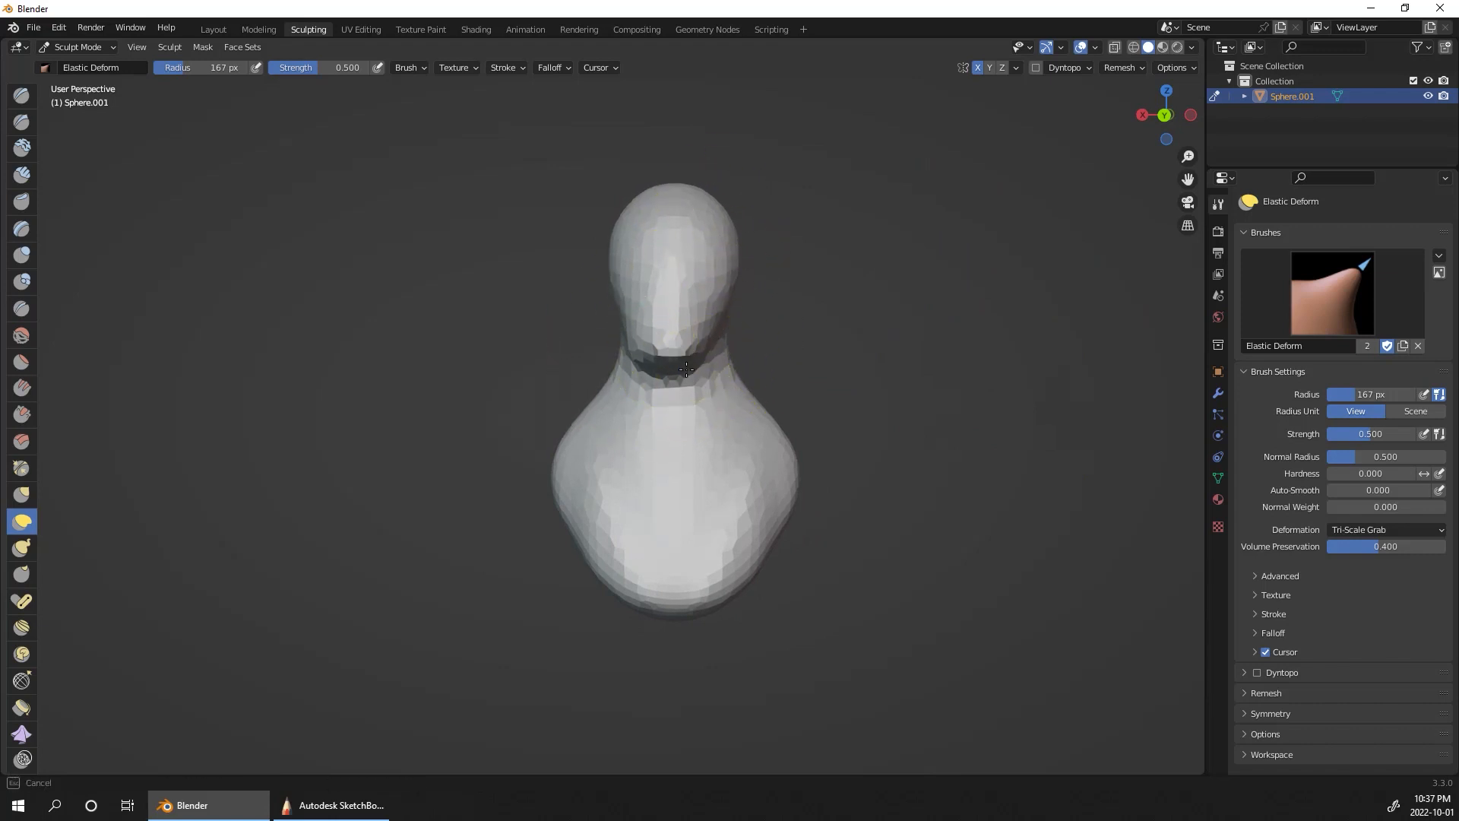
left_click_drag(686, 369, 689, 364)
middle_click_drag(779, 308, 988, 335)
left_click_drag(544, 482, 559, 496)
mouse_move(749, 455)
middle_mouse_down()
mouse_move(817, 503)
mouse_move(849, 564)
middle_mouse_up()
mouse_move(622, 573)
left_mouse_down()
mouse_move(643, 561)
mouse_move(667, 574)
left_mouse_up()
left_click_drag(574, 584, 600, 562)
middle_click_drag(570, 554, 1094, 336)
left_click_drag(710, 588, 825, 494)
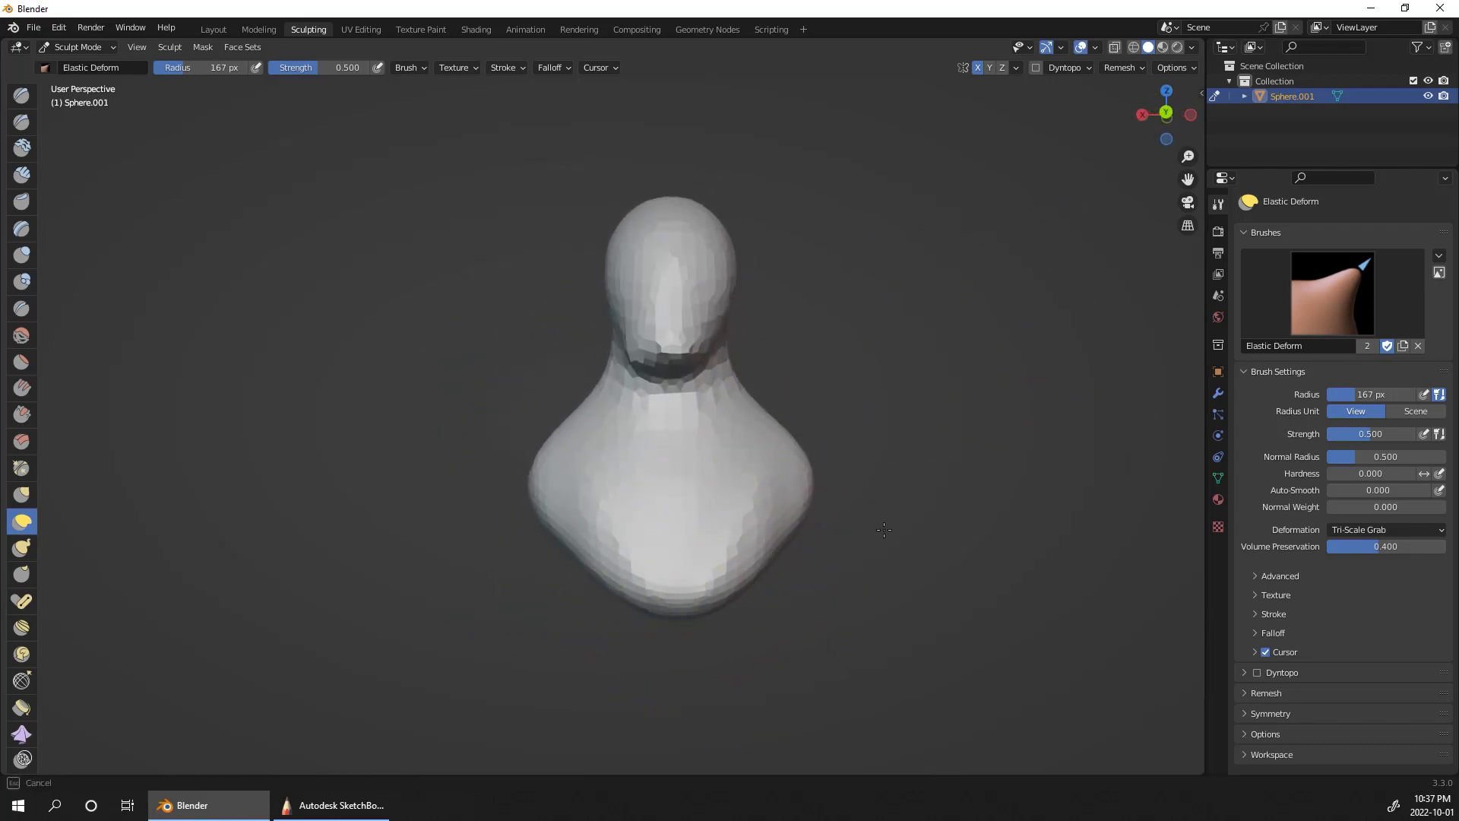
left_click_drag(783, 450, 752, 497)
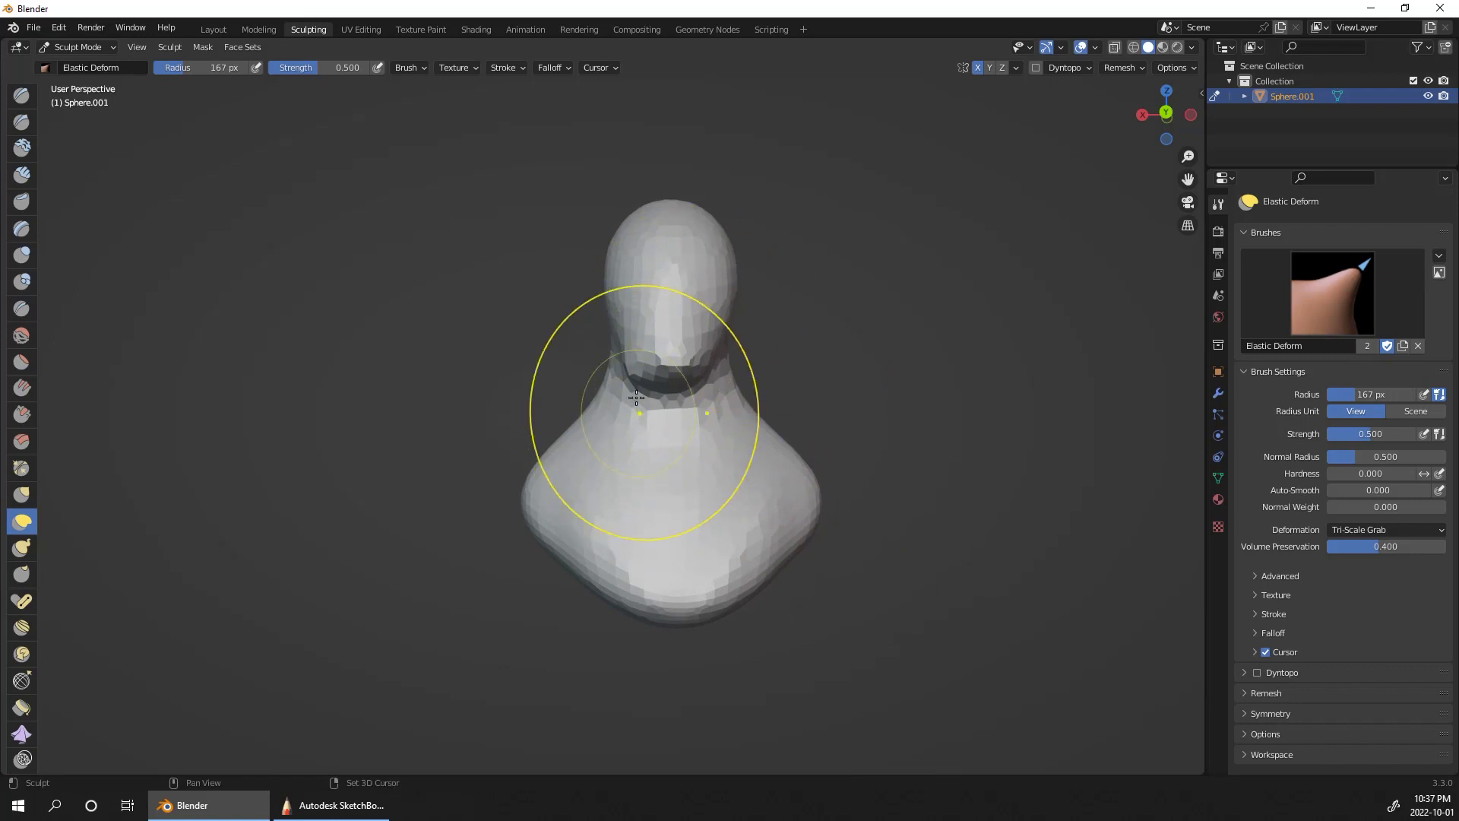
Step: Smooth the neck and jaw area and remesh the deformed bust
middle_click_drag(830, 342, 651, 365)
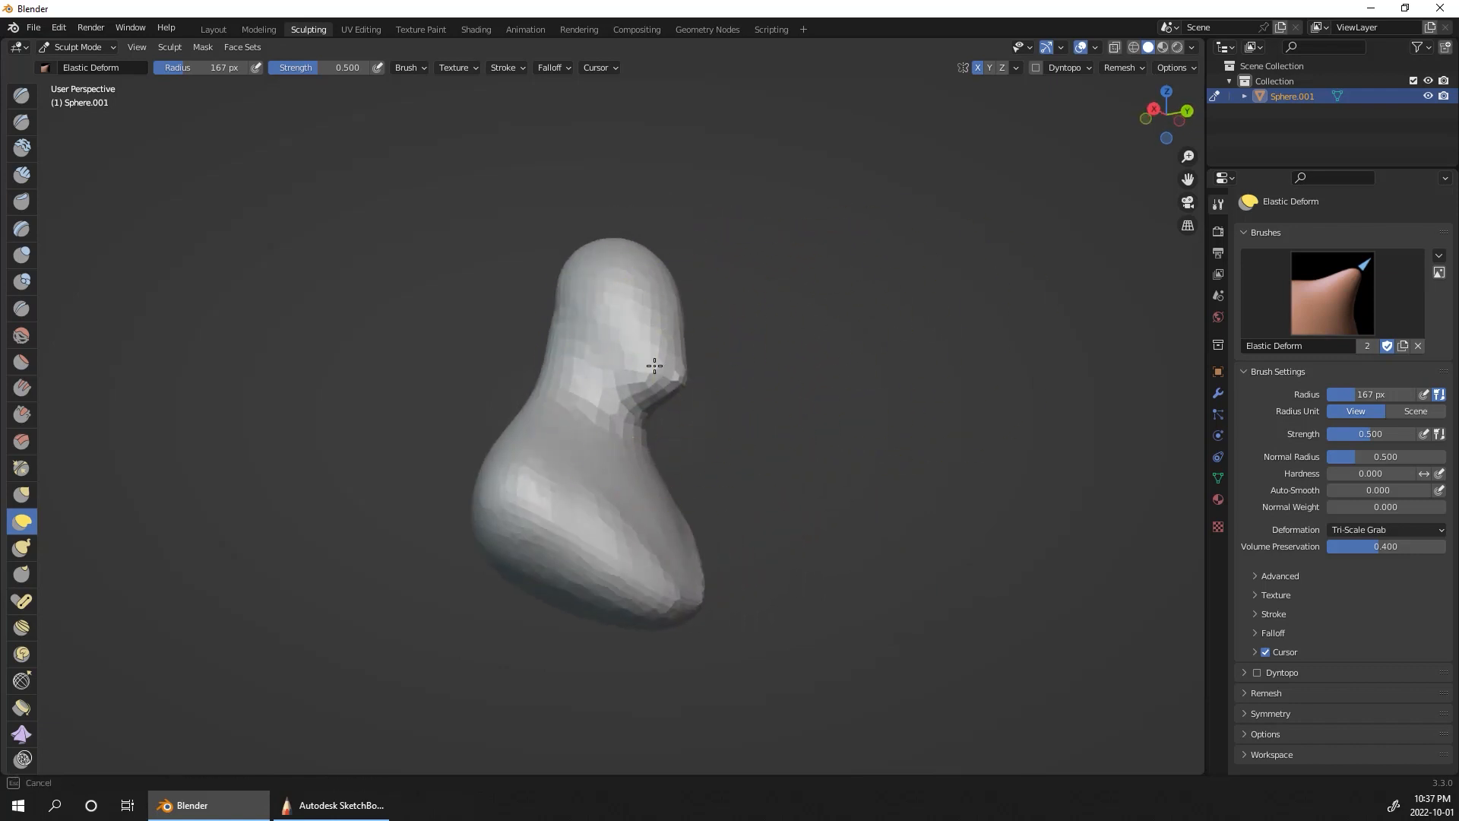
middle_click_drag(870, 337, 813, 380)
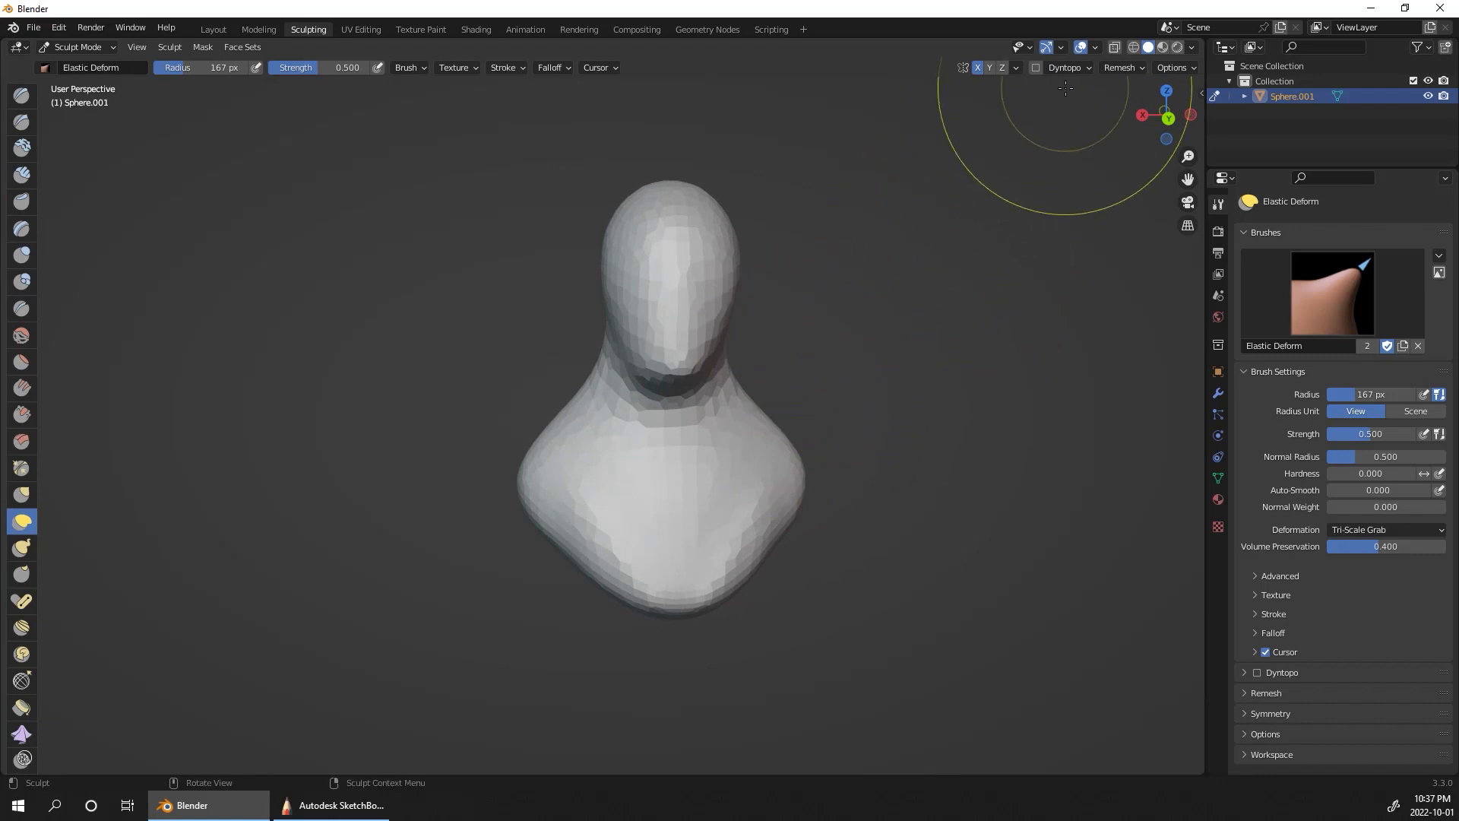
key("ctrl+r")
Step: Smooth the underside of the jaw and pull the chin forward using a smaller Elastic Deform radius of about 87 px
middle_click_drag(967, 320, 972, 317)
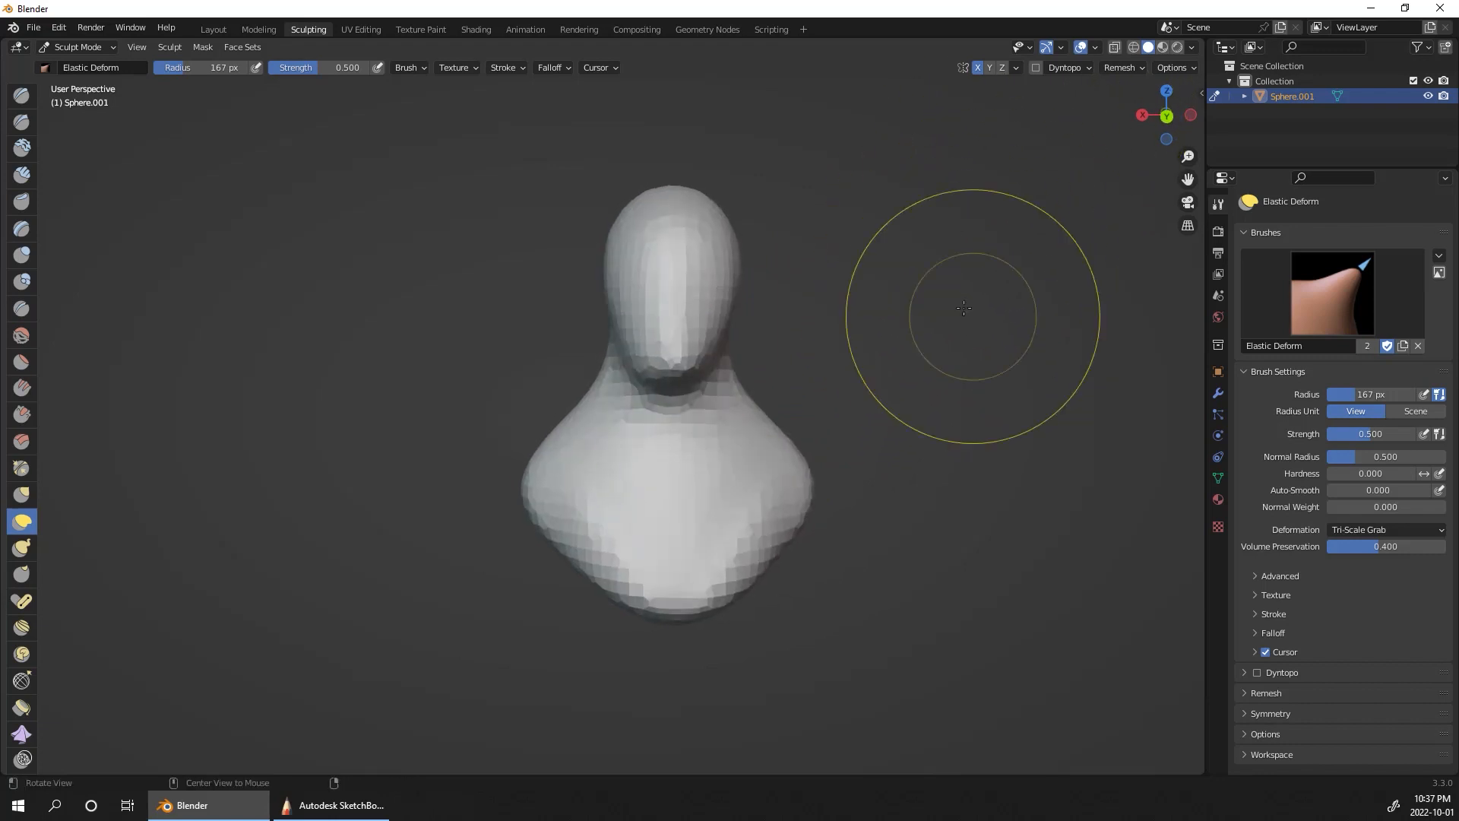
left_click_drag(664, 378, 688, 387)
middle_click_drag(772, 380, 895, 327)
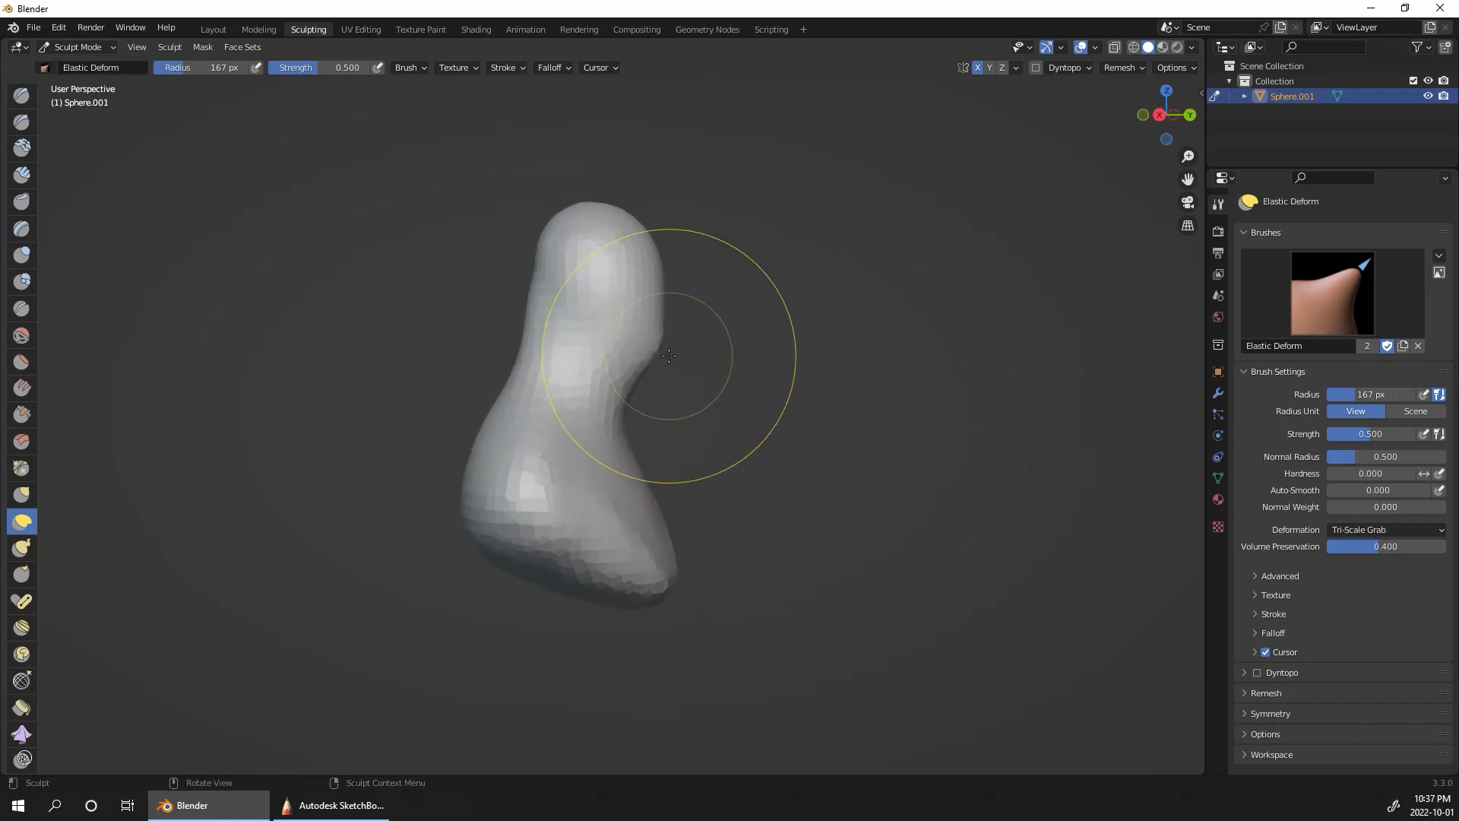
key("bracketleft")
key("bracketleft")
key("bracketleft")
key("bracketleft")
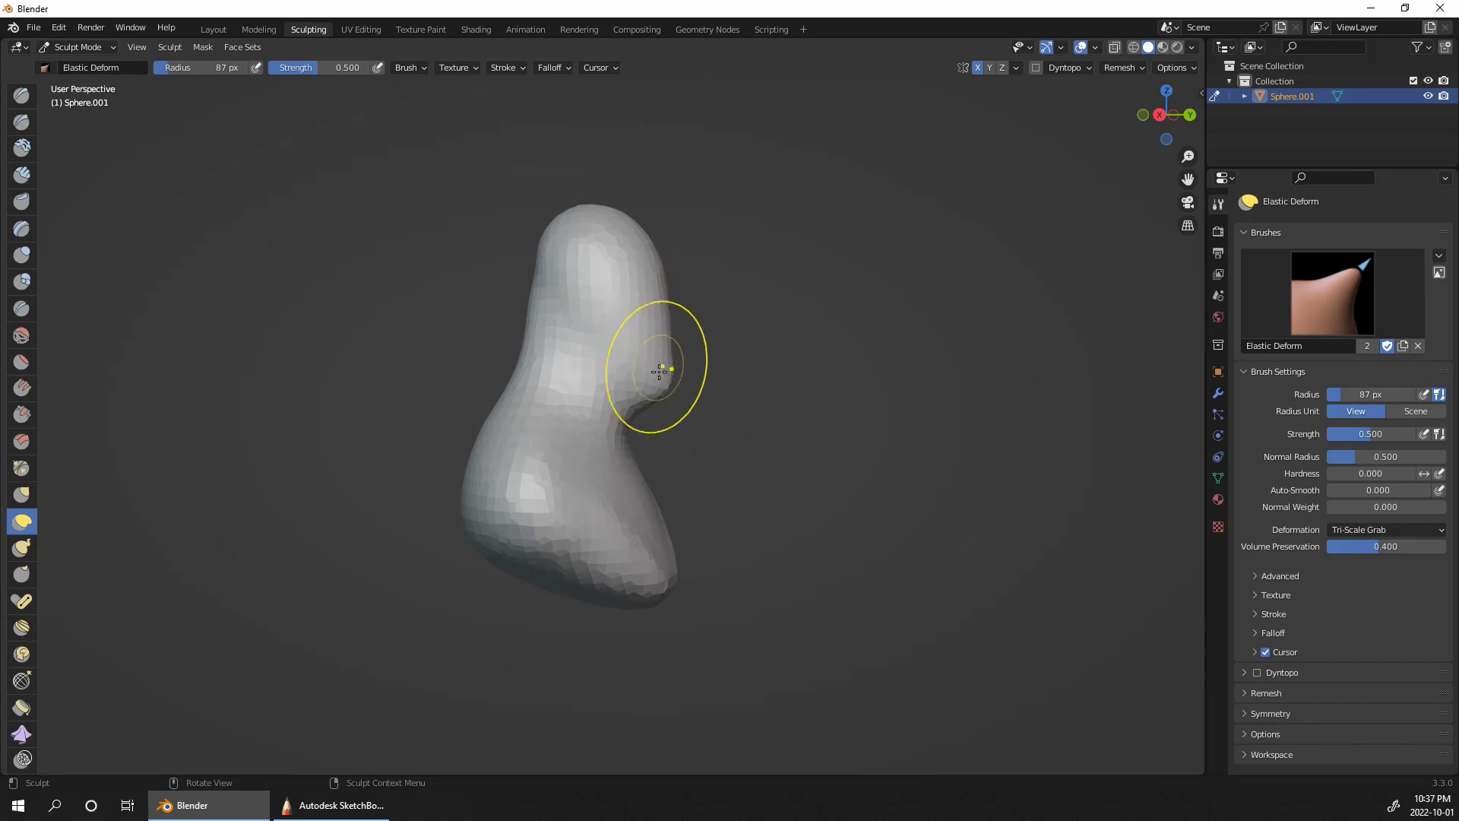
Step: Pull the forehead forward and refine the back of the head and nape using a larger Elastic Deform radius of about 117 px
left_click_drag(630, 393, 637, 317)
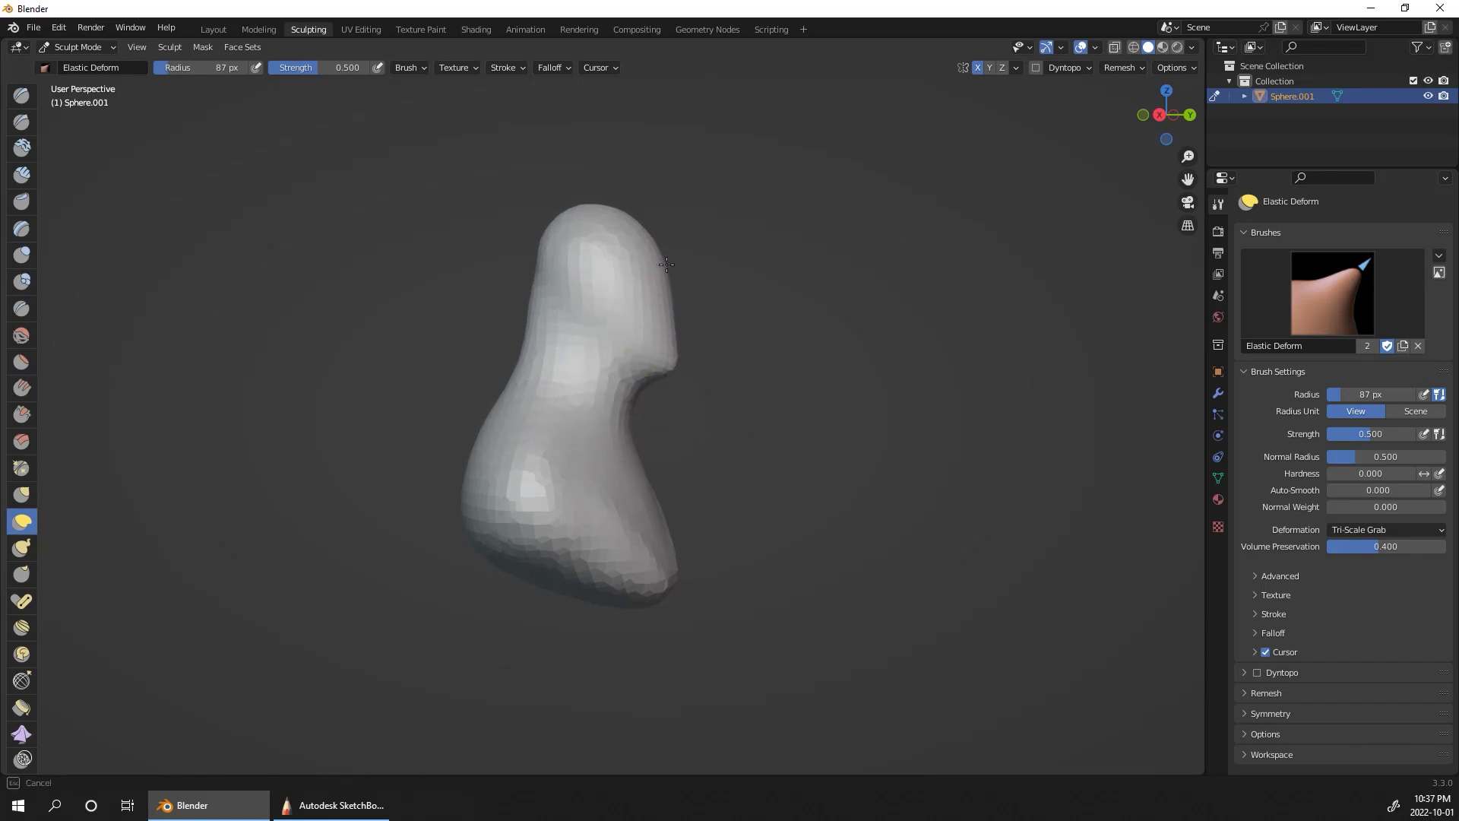
key("bracketright")
key("bracketright")
key("bracketright")
left_click_drag(663, 258, 686, 246)
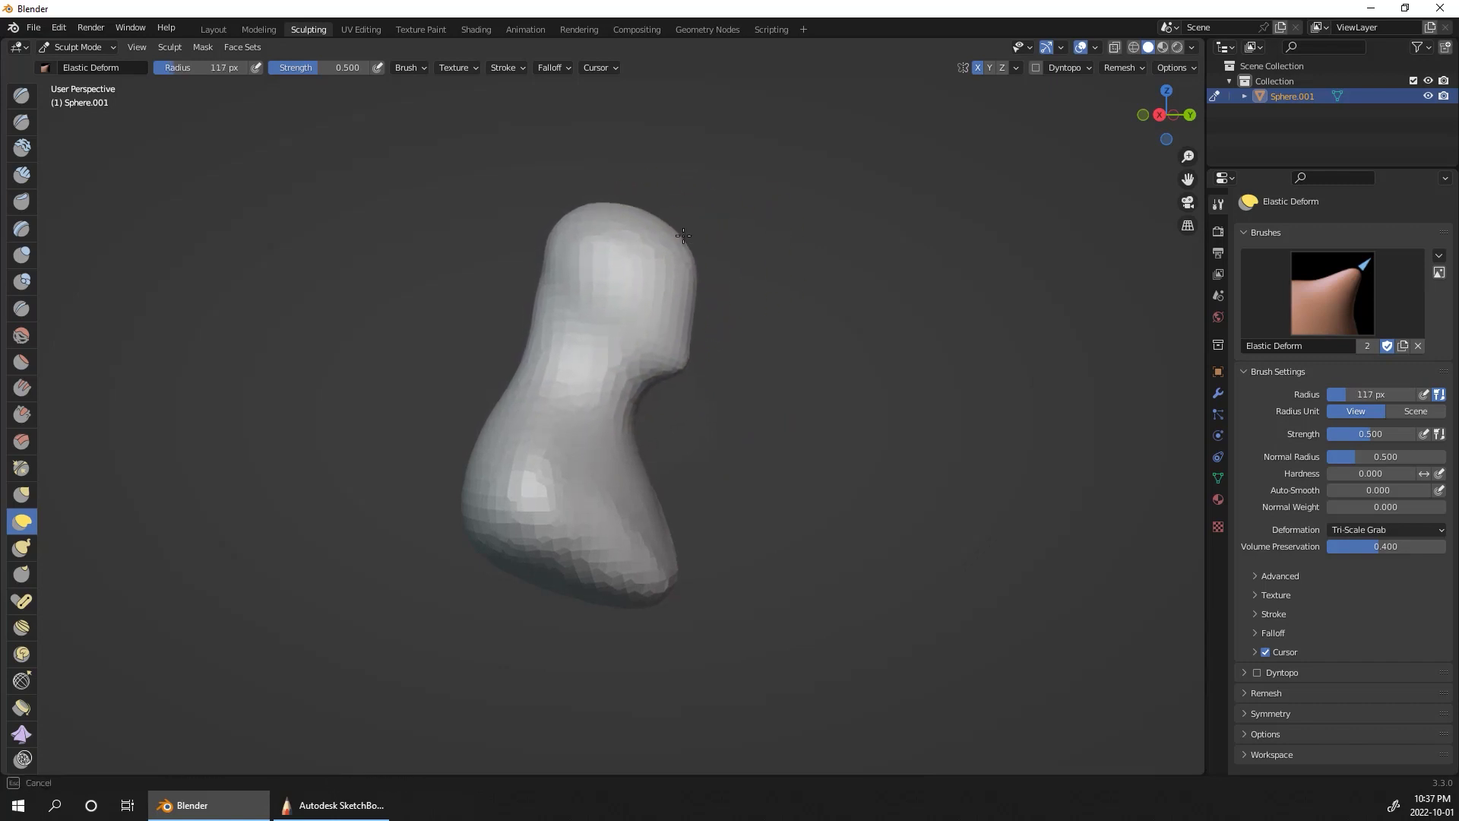
left_click_drag(556, 229, 566, 233)
left_click_drag(664, 239, 661, 245)
left_click_drag(535, 334, 547, 324)
Step: Adjust the jaw, chest and shoulder contours from the opposite side and the front with Elastic Deform
middle_click_drag(832, 404, 671, 414)
left_click_drag(698, 349, 700, 354)
mouse_move(831, 327)
middle_mouse_down()
mouse_move(718, 323)
mouse_move(725, 308)
middle_mouse_up()
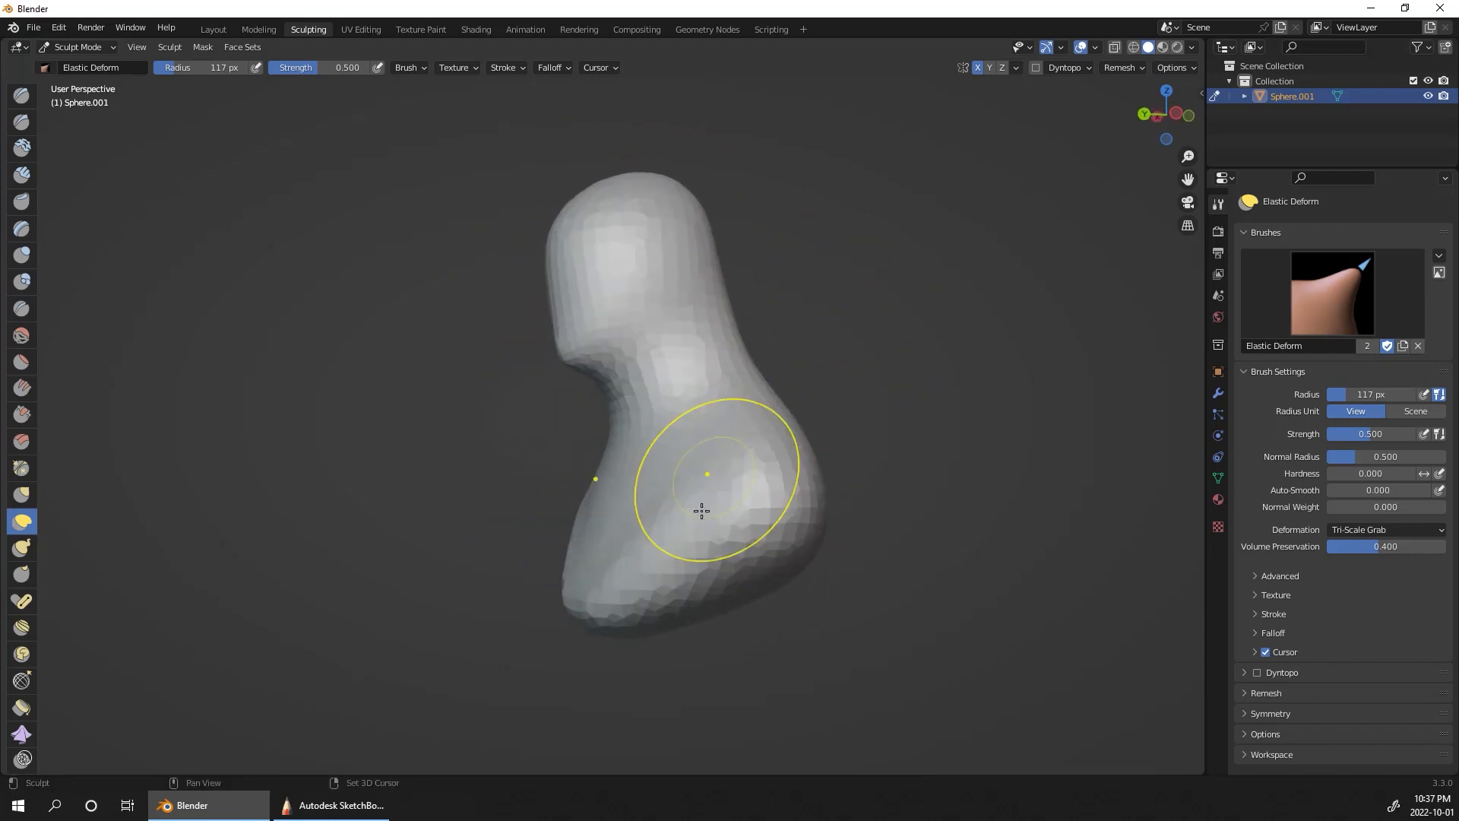
left_click_drag(700, 509, 723, 513)
middle_click_drag(885, 433, 899, 459)
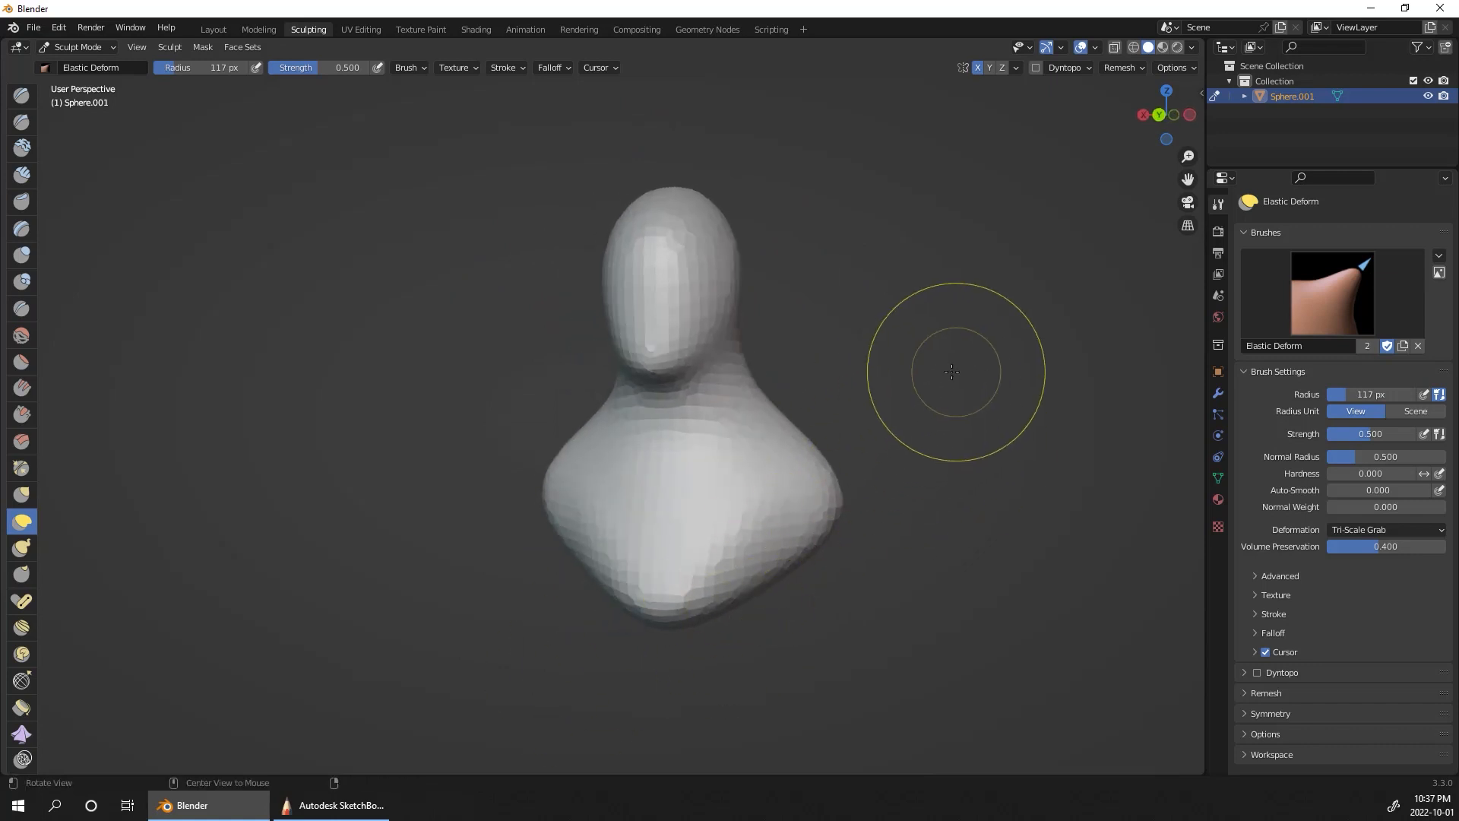
mouse_move(902, 381)
middle_mouse_down()
mouse_move(1016, 381)
mouse_move(1171, 414)
mouse_move(900, 435)
middle_mouse_up()
left_click_drag(490, 497, 486, 564)
Step: Remesh the bust and smooth the surface of the head, neck and torso
mouse_move(817, 426)
middle_mouse_down()
mouse_move(845, 539)
mouse_move(897, 524)
mouse_move(935, 456)
middle_mouse_up()
left_click(1127, 66)
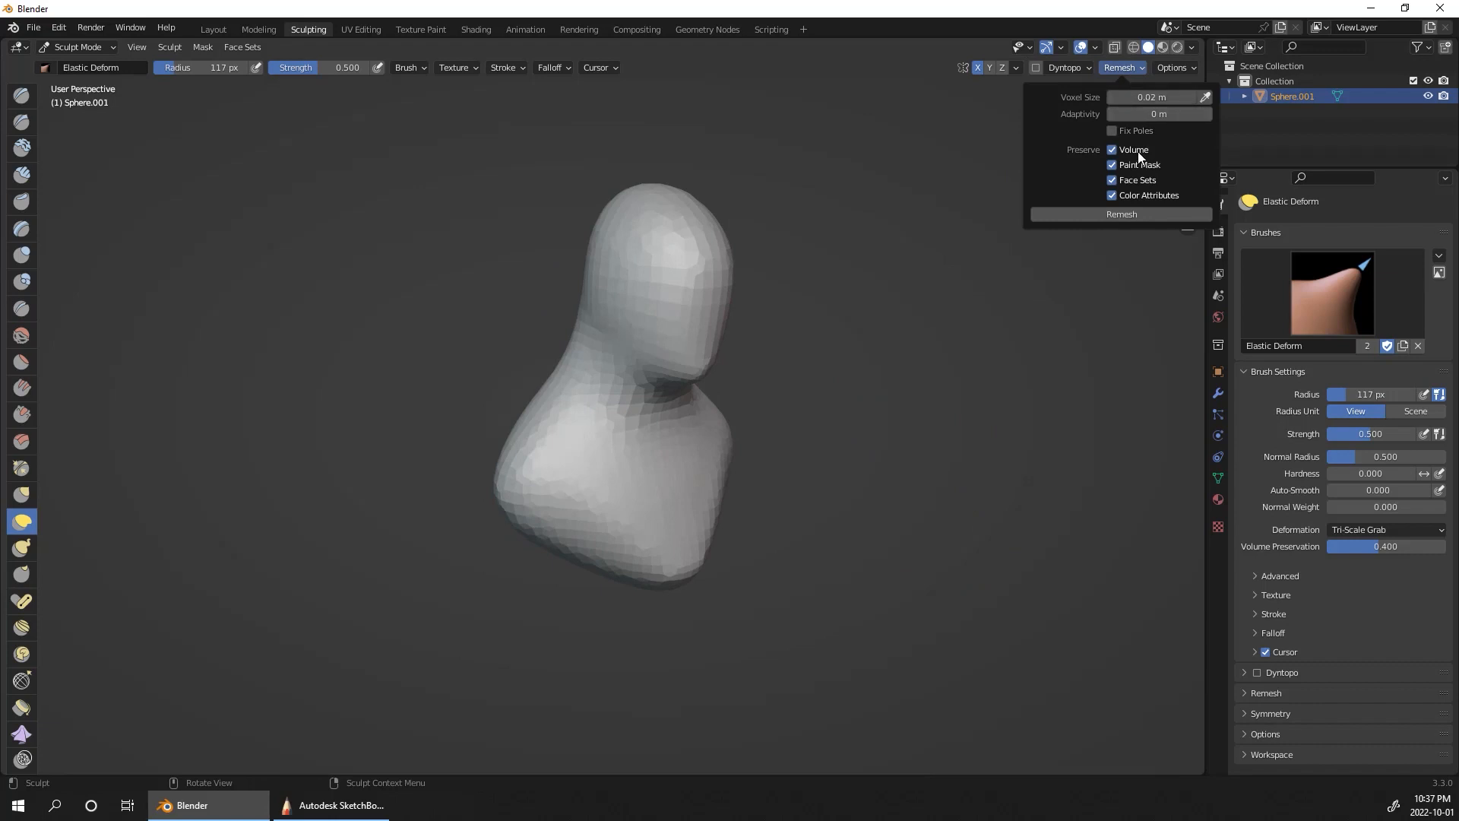
left_click(1122, 214)
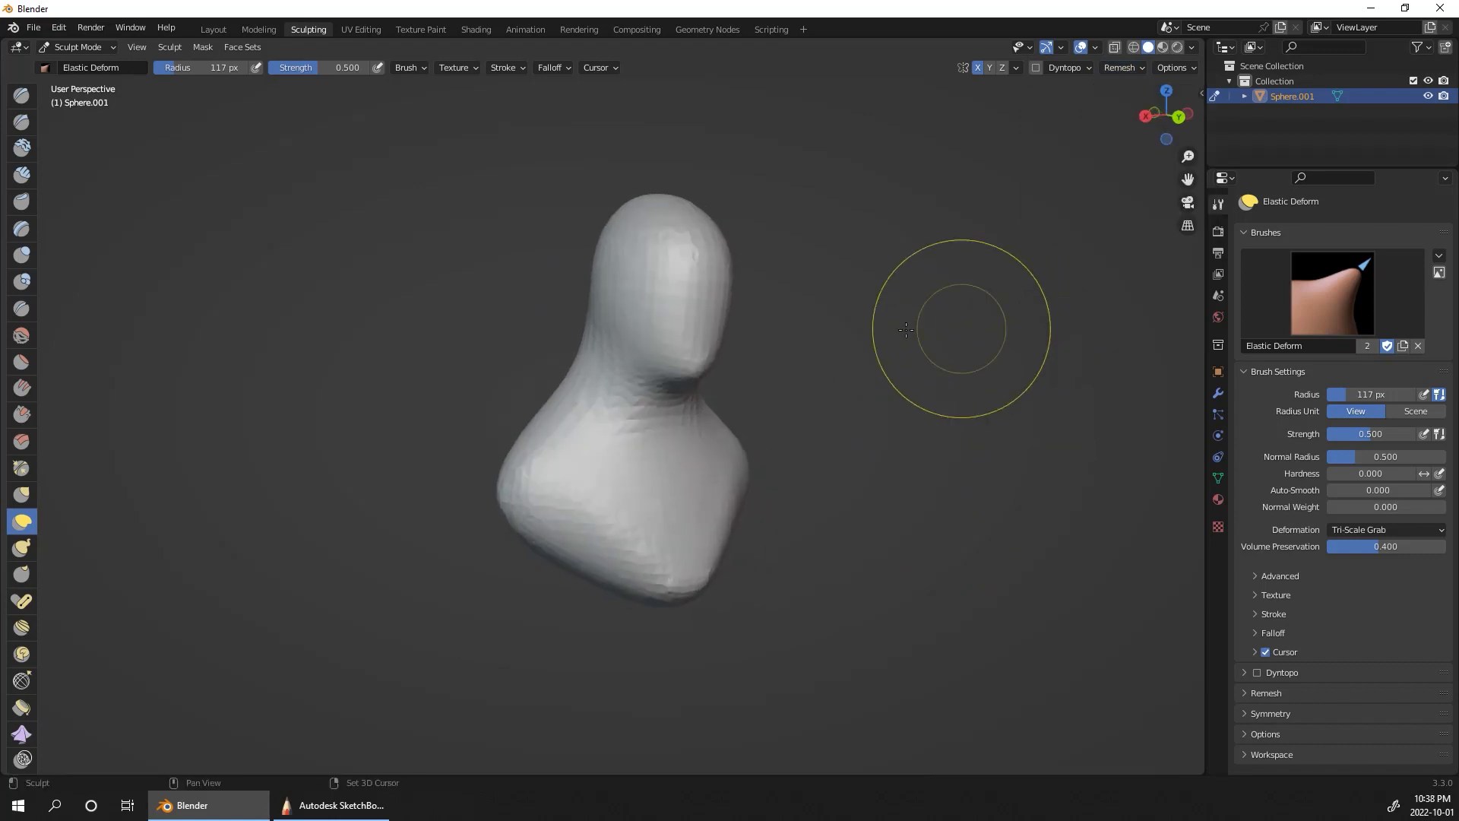
left_click_drag(627, 349, 628, 350)
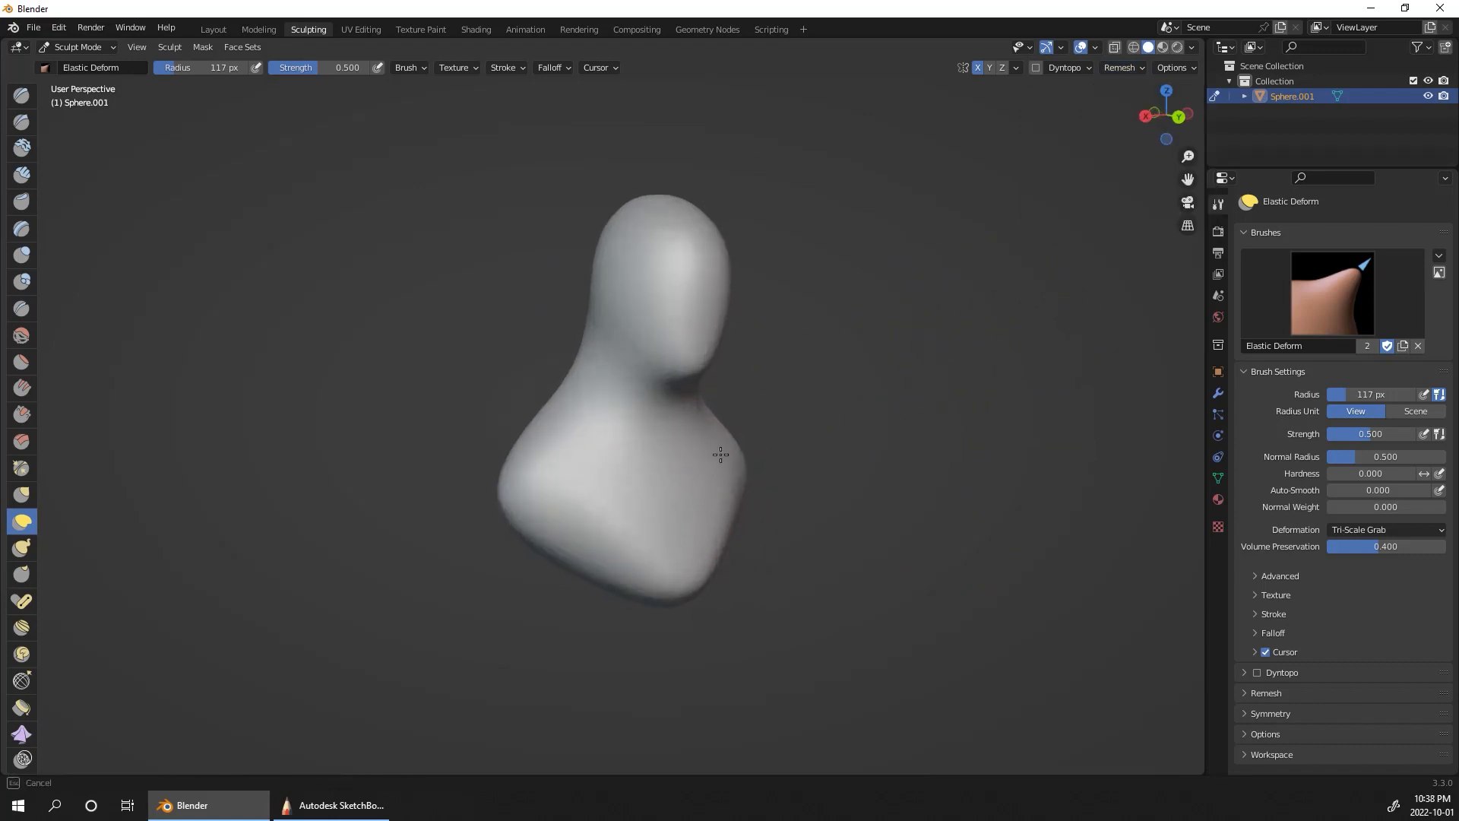
left_click_drag(721, 454, 720, 454)
middle_click_drag(977, 446, 710, 414)
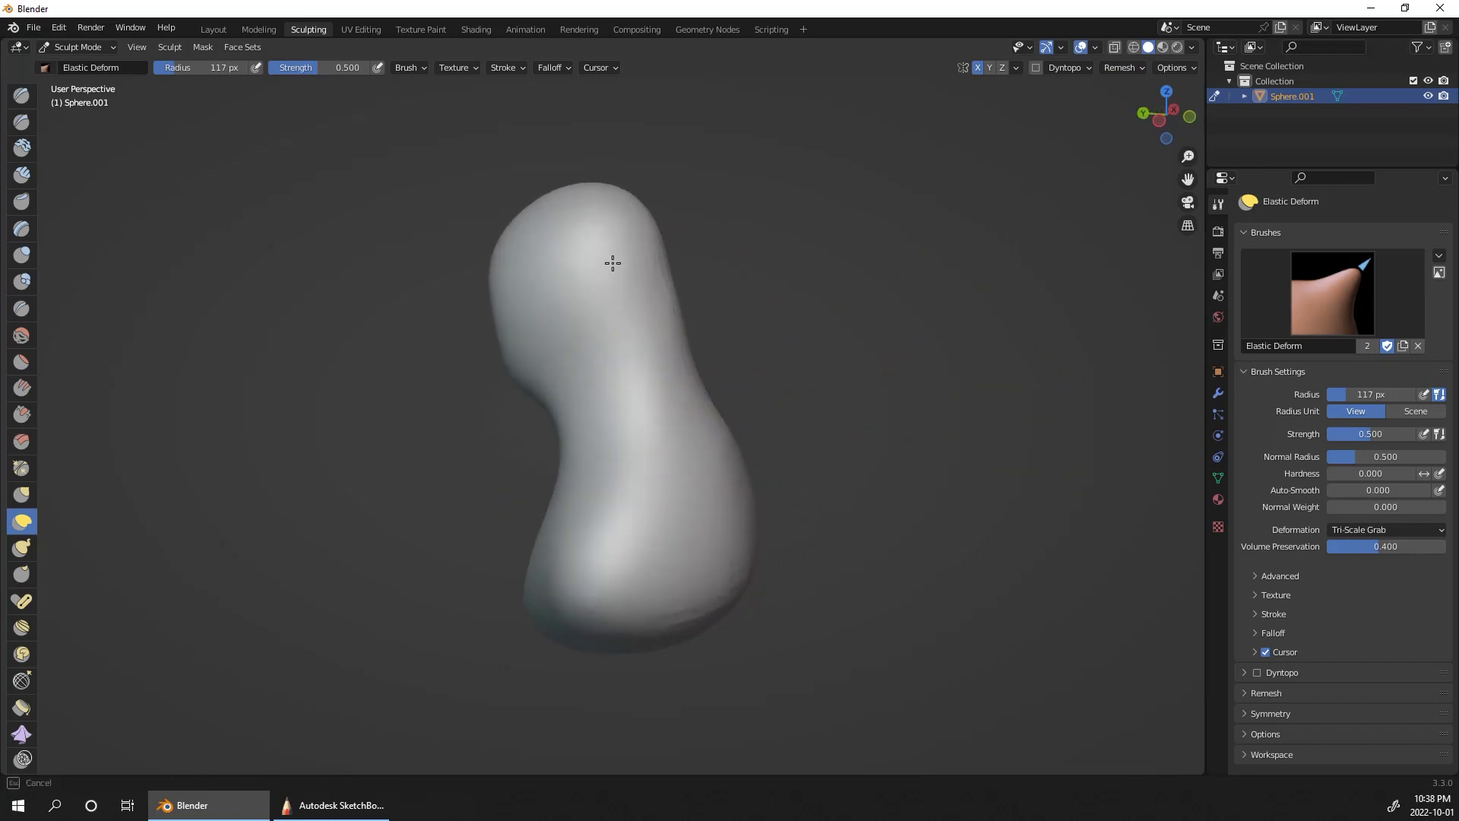
left_click_drag(702, 317, 703, 317)
Step: Refine the head's side profile with Elastic Deform, bringing the face and chin slightly forward and rounding the forehead
middle_click_drag(867, 363, 1001, 380)
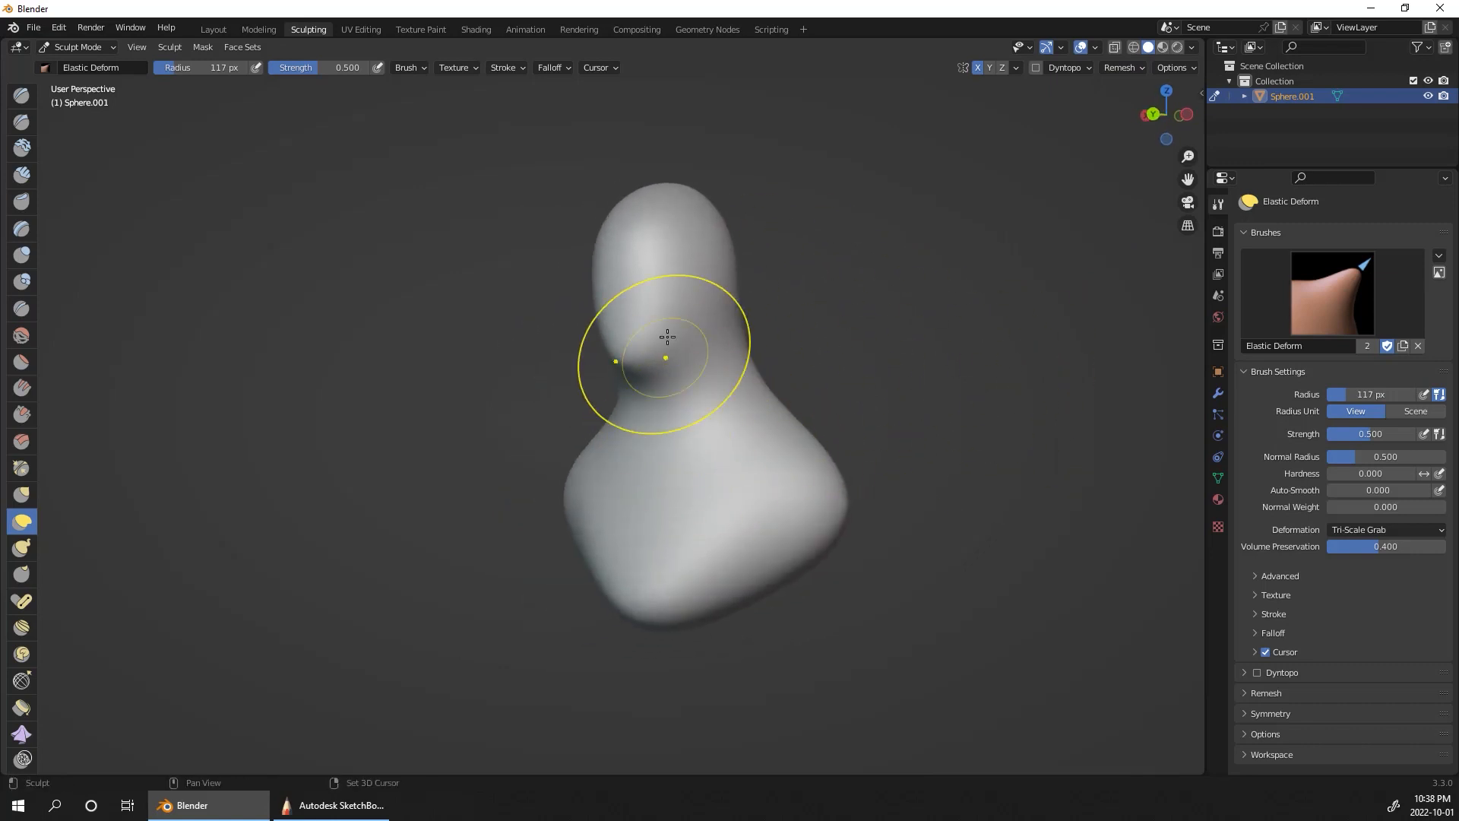
left_click_drag(666, 339, 673, 339)
mouse_move(870, 300)
middle_mouse_down()
mouse_move(1029, 338)
mouse_move(993, 335)
middle_mouse_up()
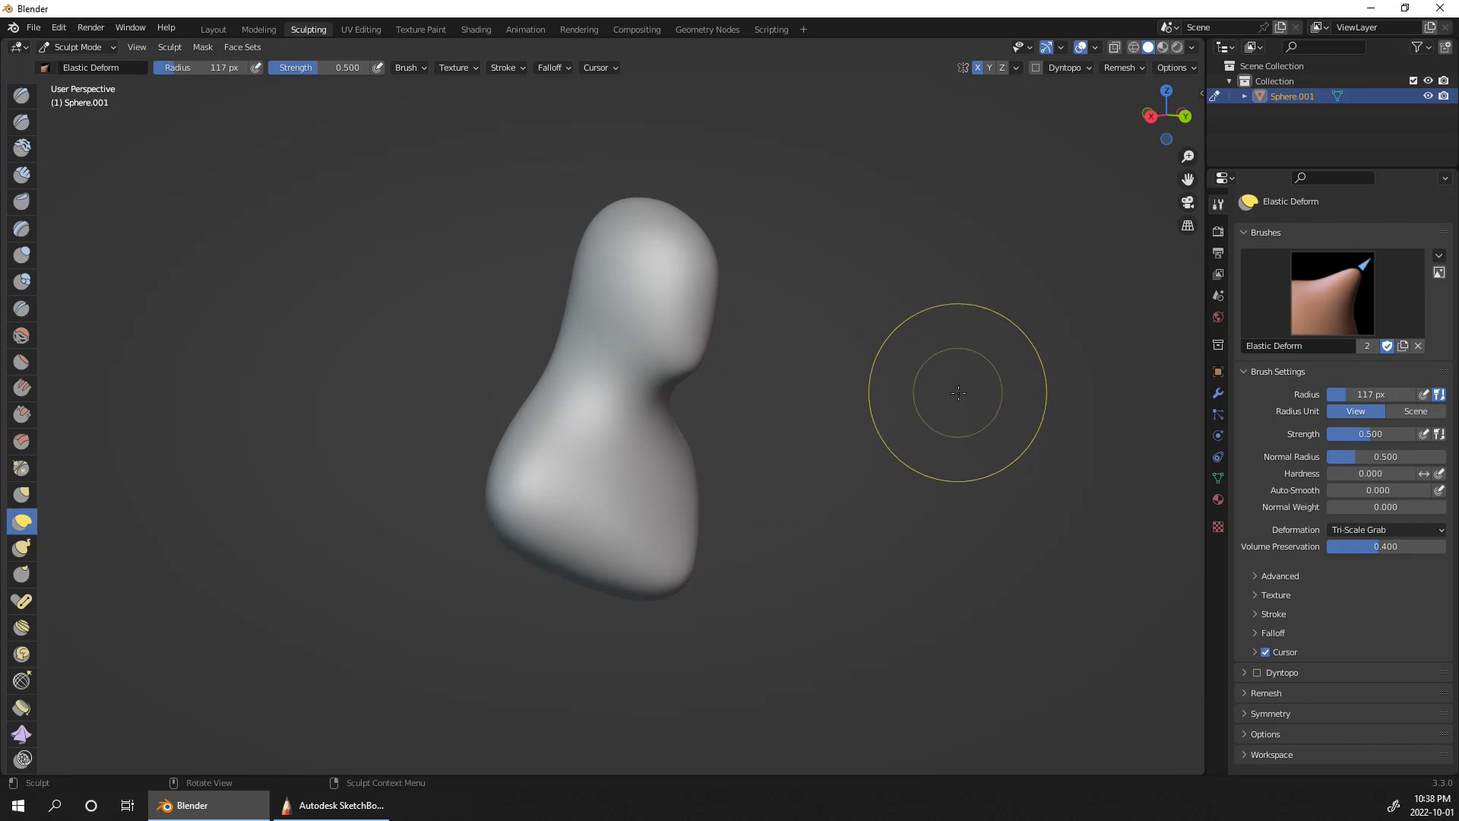
mouse_move(950, 384)
middle_mouse_down()
mouse_move(896, 401)
mouse_move(1023, 419)
mouse_move(944, 375)
middle_mouse_up()
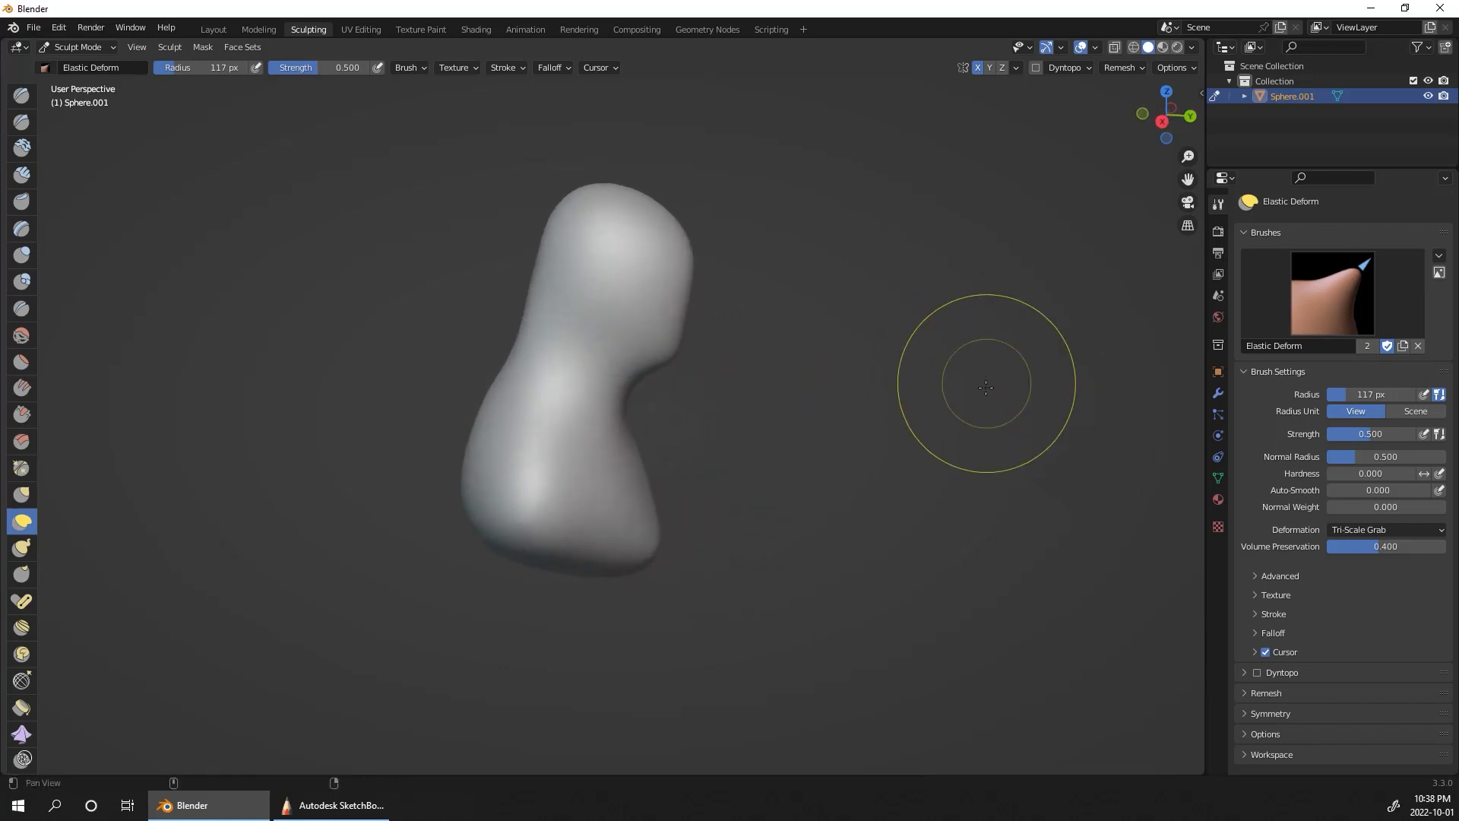
left_click_drag(589, 202, 664, 209)
left_click_drag(681, 340, 695, 341)
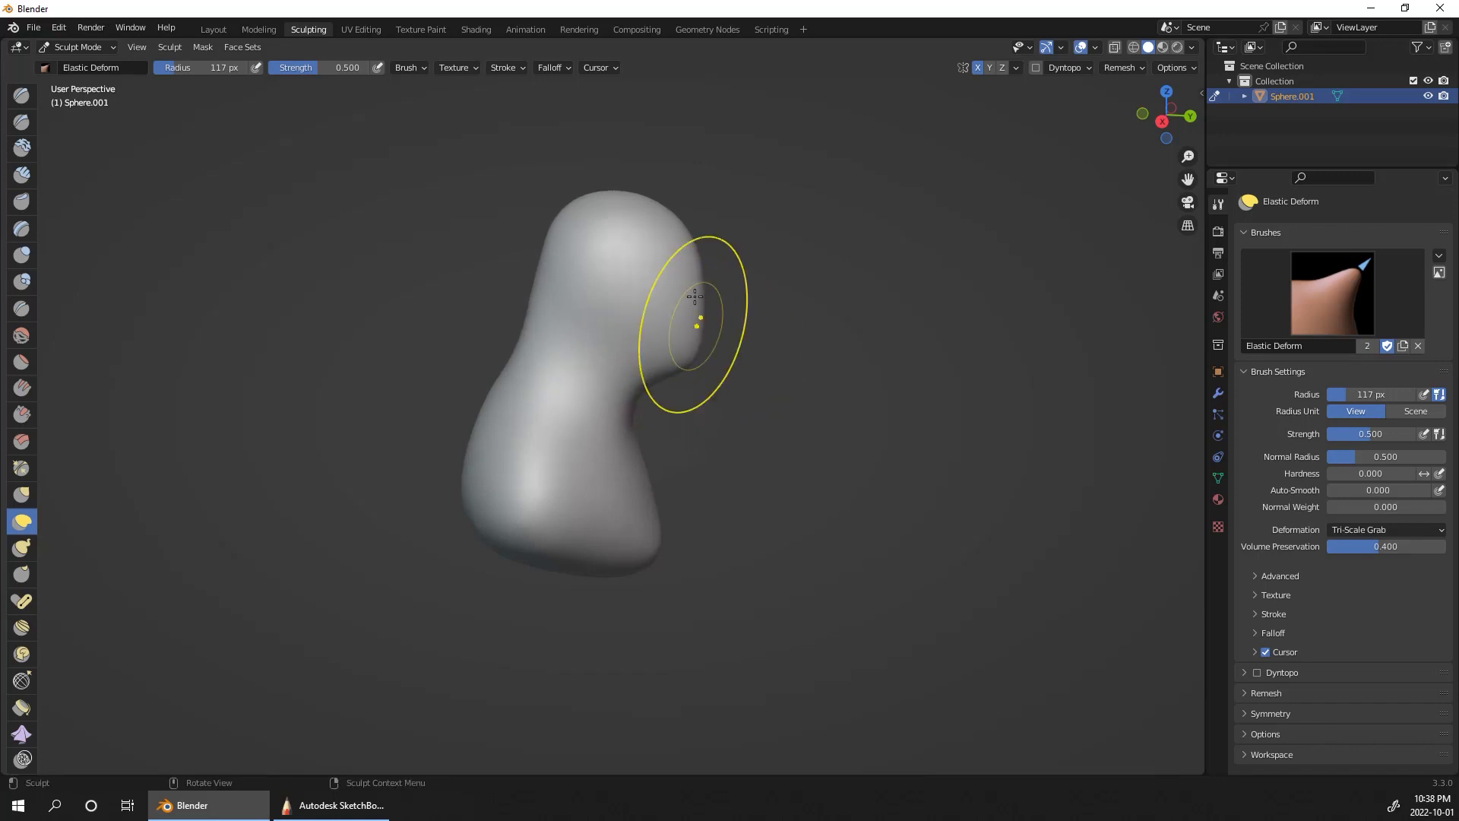
left_click_drag(689, 247, 684, 244)
left_click_drag(697, 312, 697, 311)
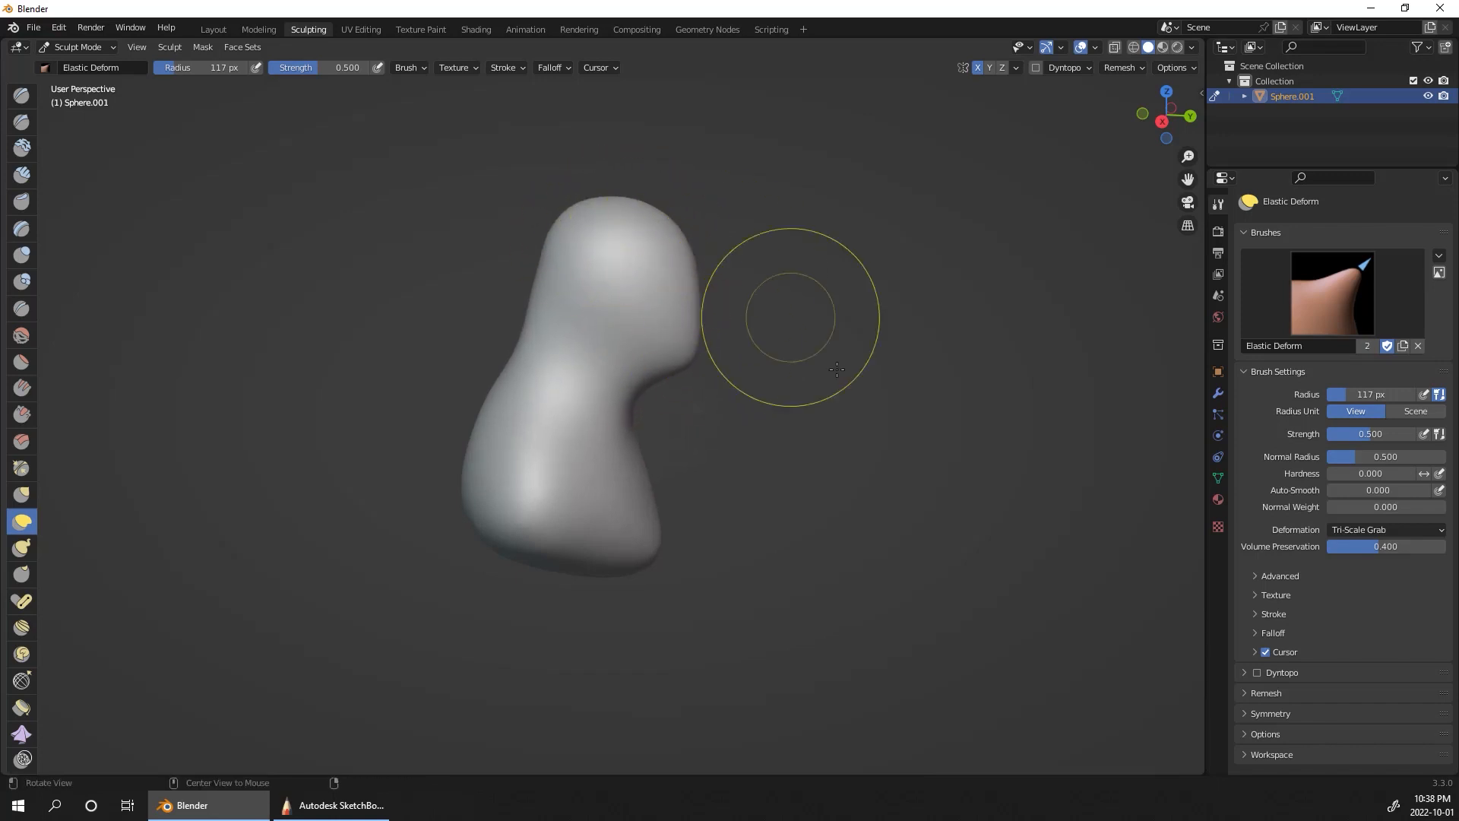
mouse_move(781, 316)
middle_mouse_down()
mouse_move(768, 385)
mouse_move(836, 382)
middle_mouse_up()
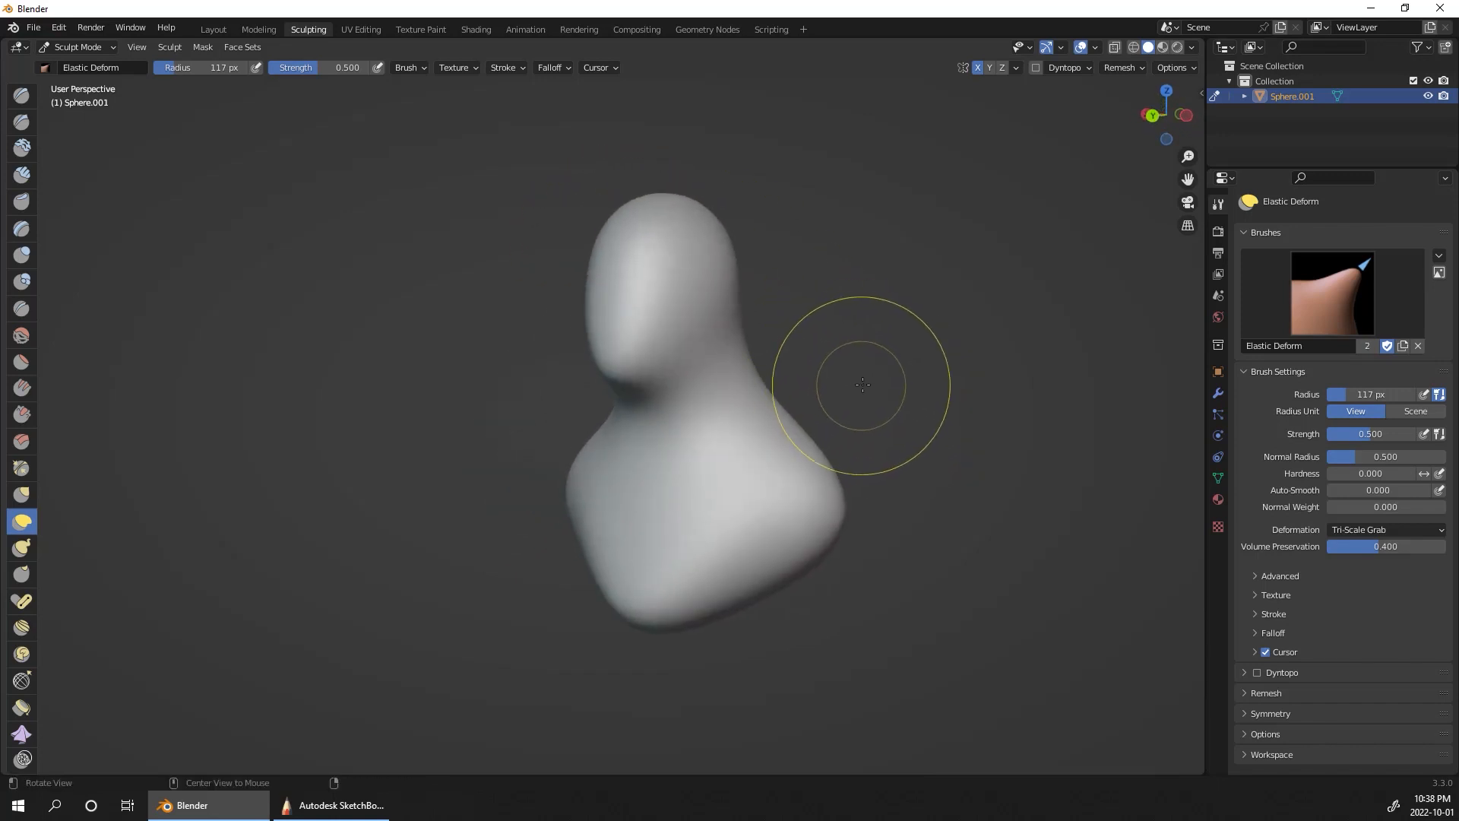
middle_click_drag(890, 300, 890, 301)
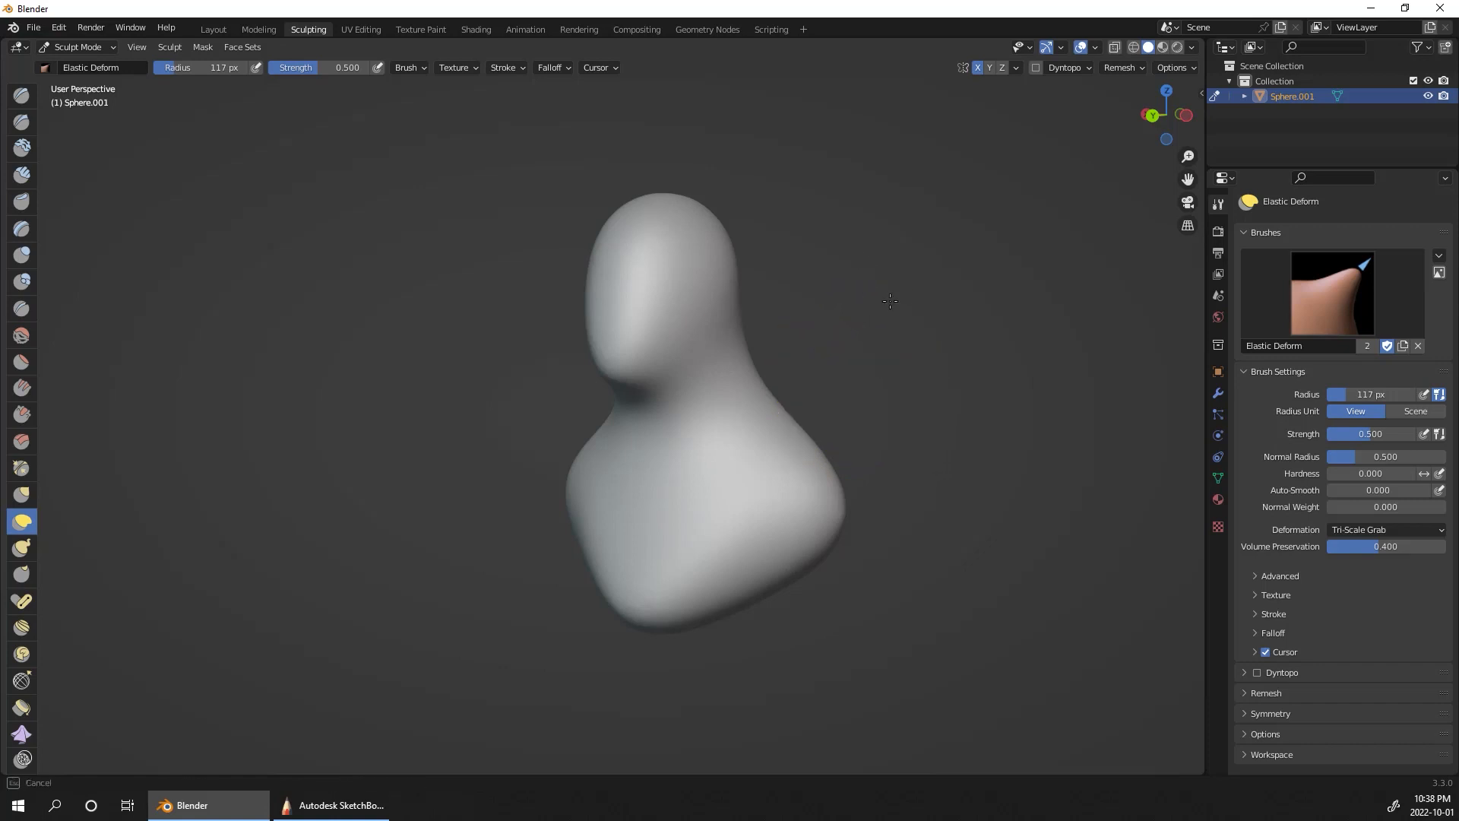
Step: Carve a sharp jawline from the chin up toward the ear using Draw Sharp with a radius of about 54 px
left_click(21, 122)
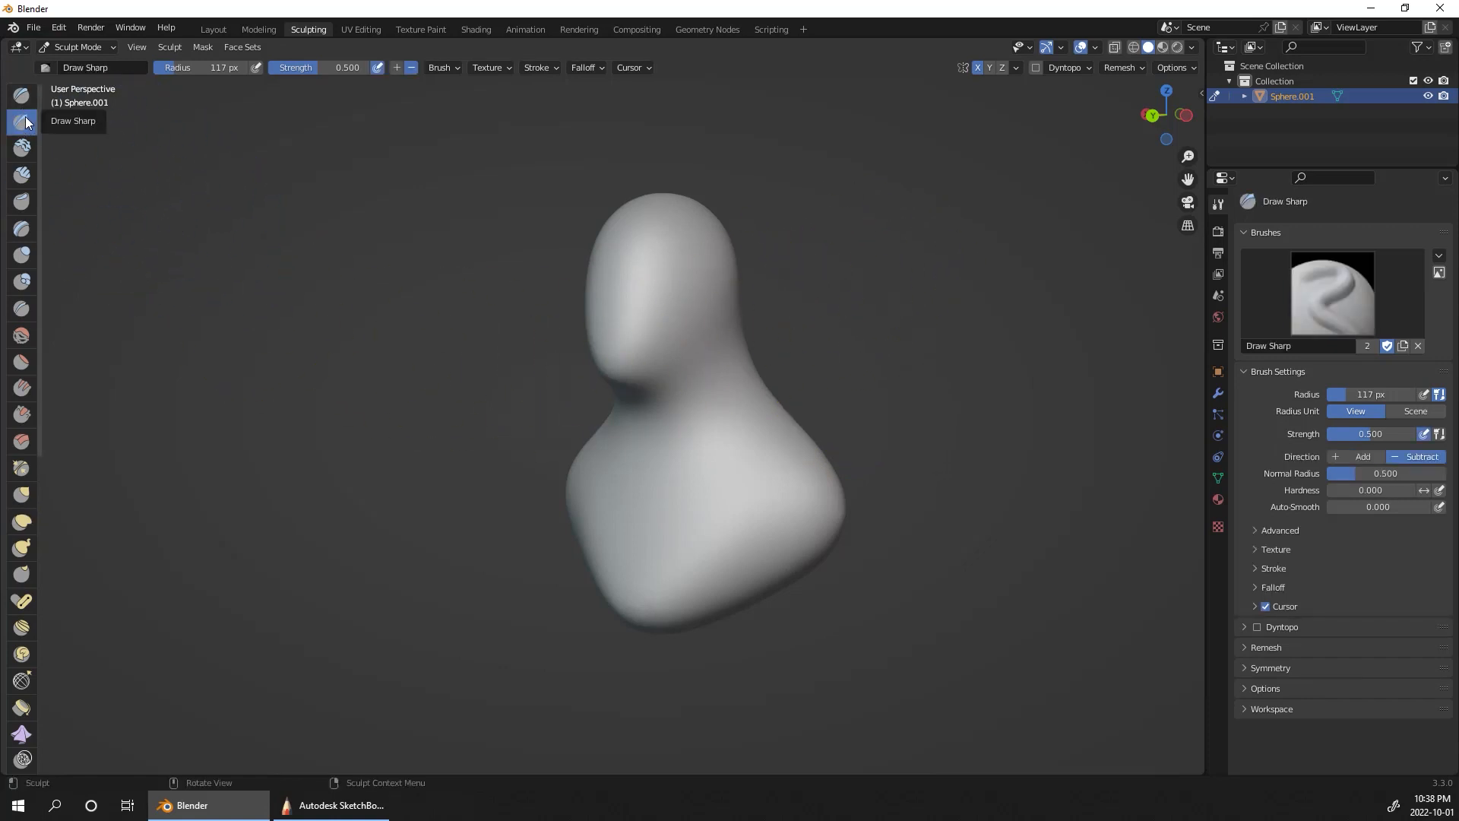
mouse_move(820, 352)
middle_mouse_down()
mouse_move(951, 319)
mouse_move(1075, 440)
mouse_move(864, 355)
mouse_move(938, 294)
mouse_move(846, 259)
middle_mouse_up()
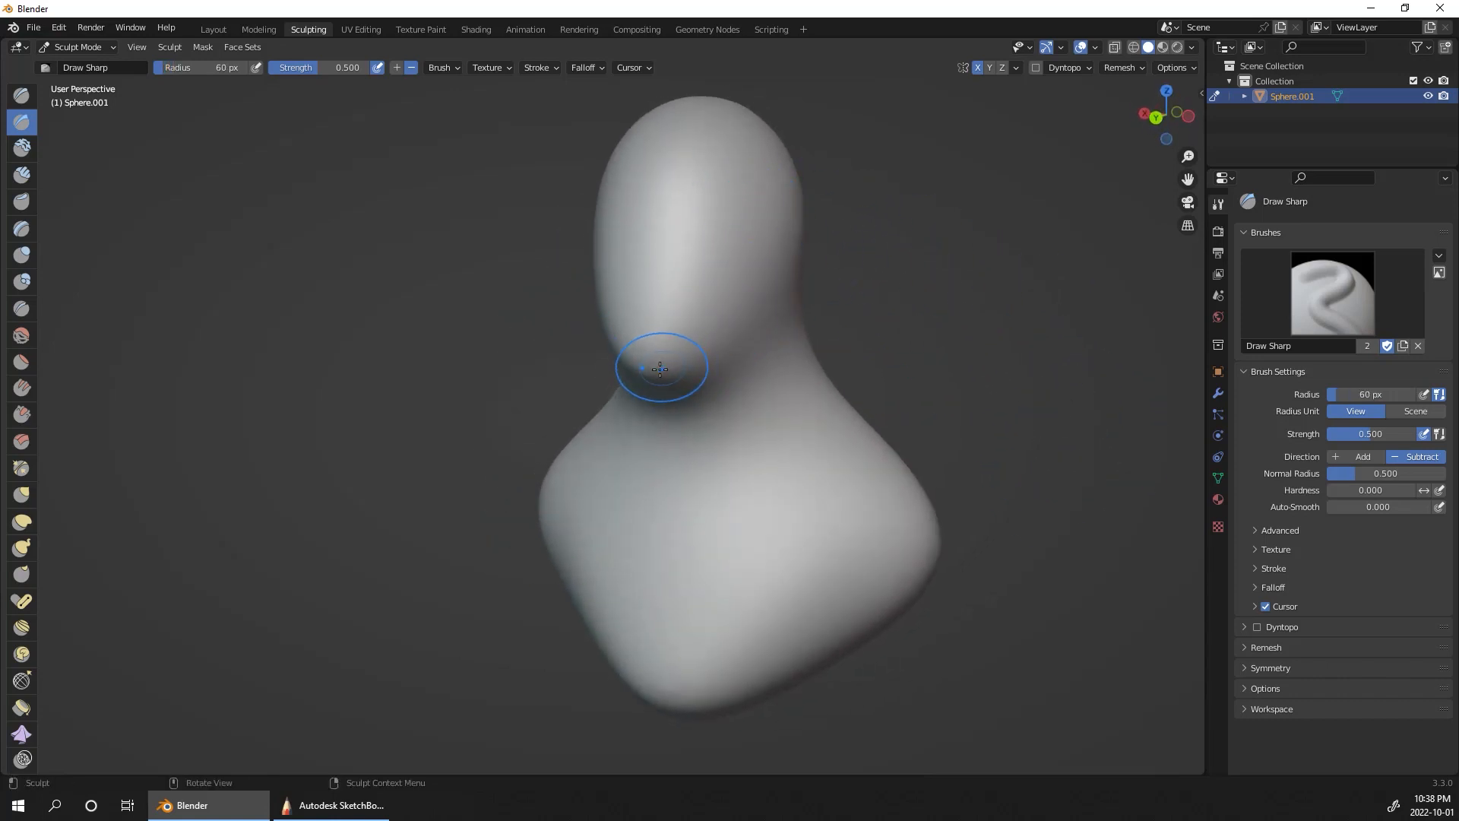
middle_click_drag(792, 305, 876, 240, "ctrl")
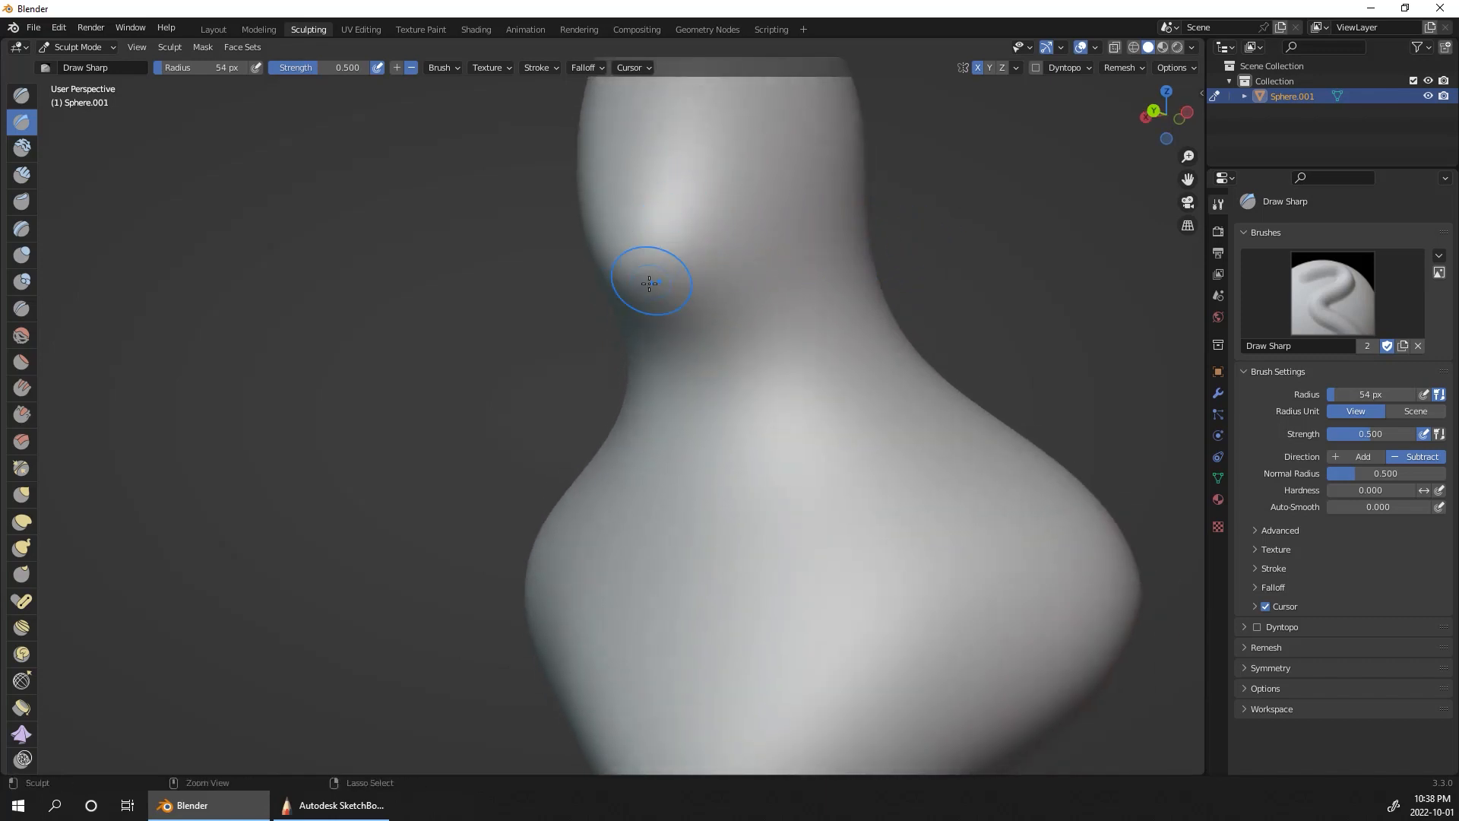
mouse_move(631, 269)
left_mouse_down()
mouse_move(668, 281)
mouse_move(828, 176)
left_mouse_up()
middle_click_drag(915, 150, 767, 237)
left_click_drag(763, 241, 753, 275)
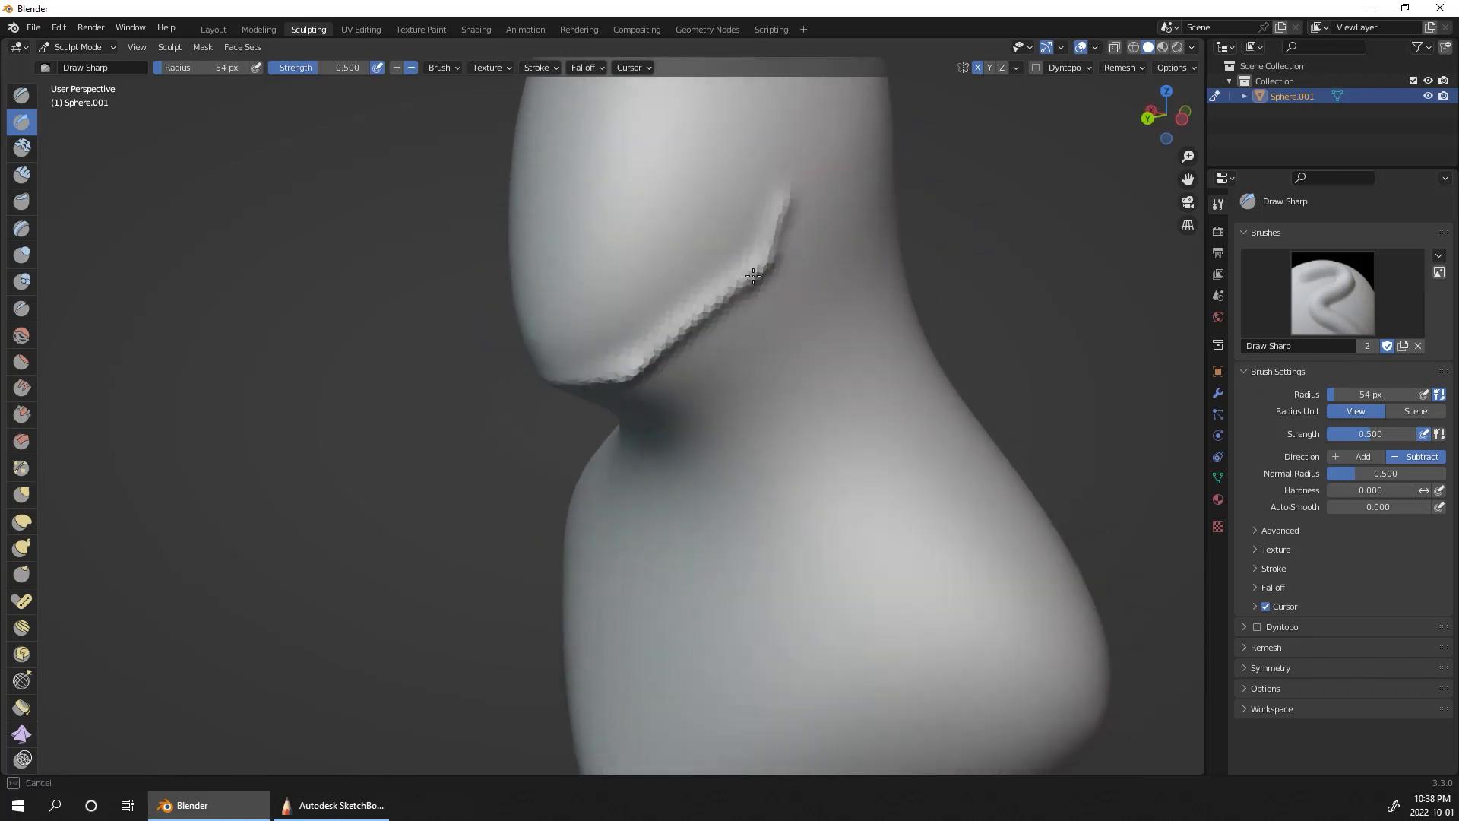
Step: Carve a second groove beneath the jawline and soften it into the neck
middle_click_drag(934, 243, 889, 177)
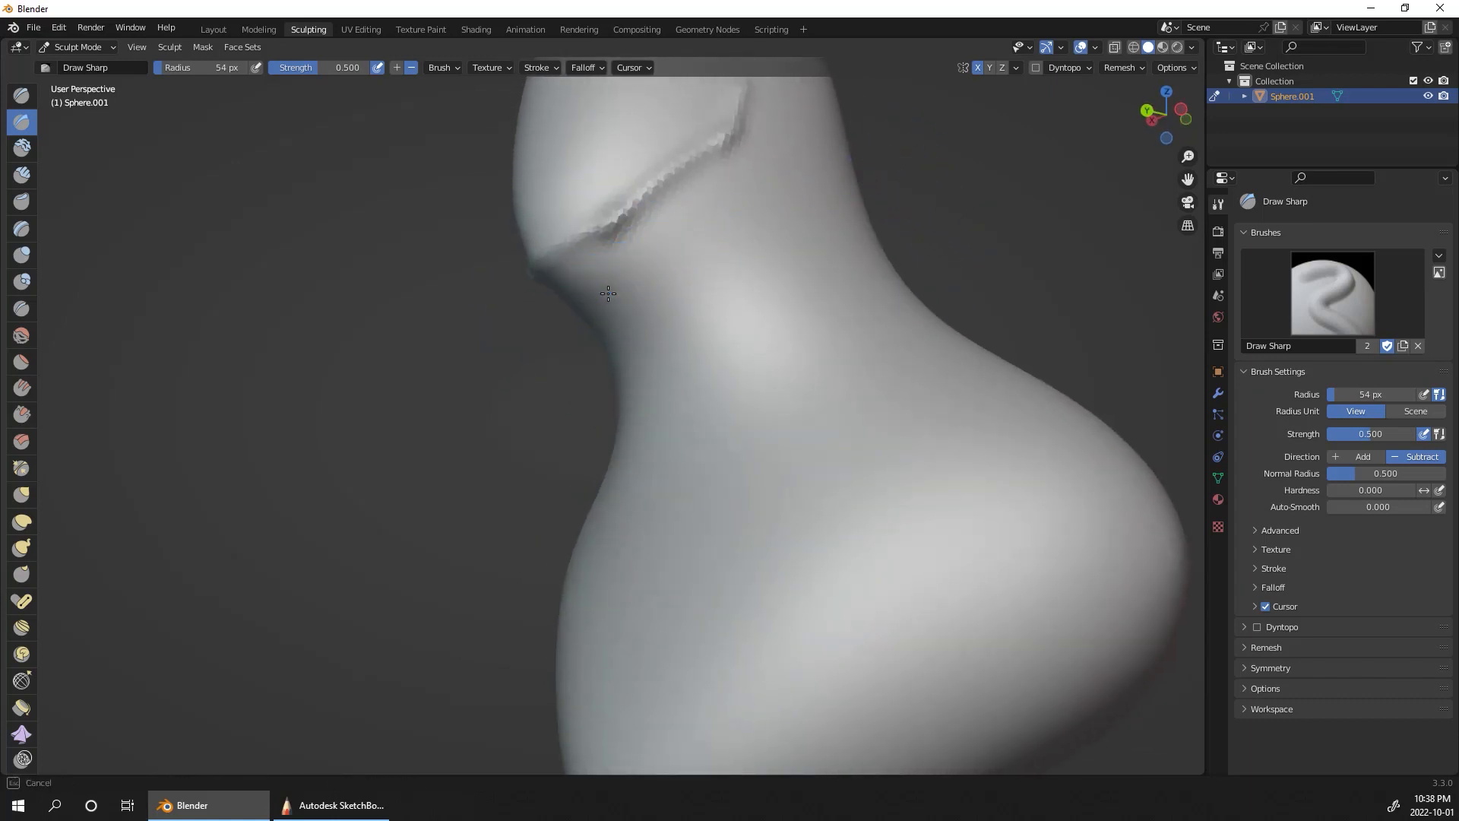
mouse_move(608, 293)
left_mouse_down()
mouse_move(729, 221)
mouse_move(775, 97)
left_mouse_up()
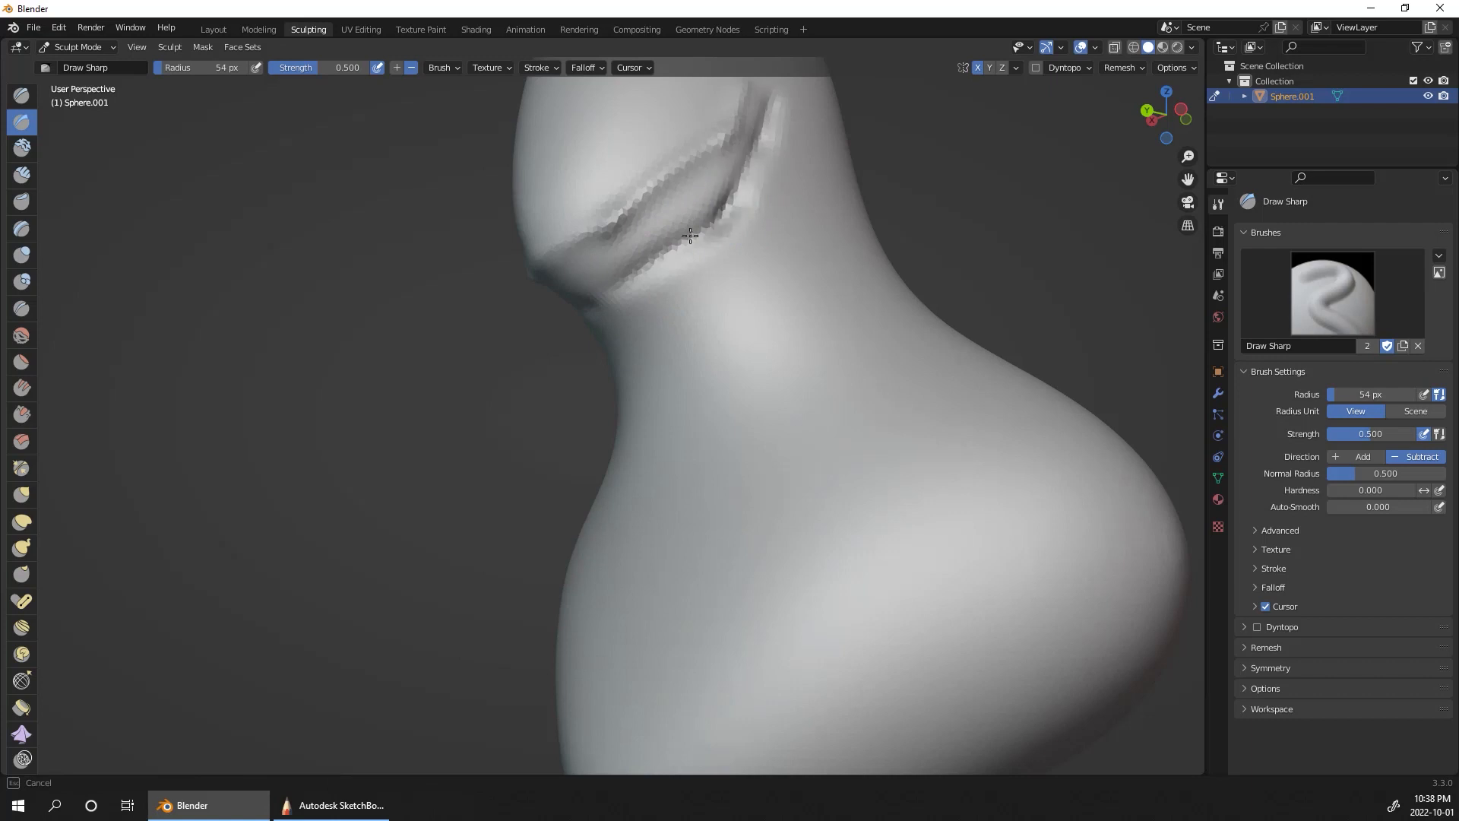
mouse_move(690, 235)
left_mouse_down()
mouse_move(666, 248)
mouse_move(651, 296)
mouse_move(750, 185)
mouse_move(626, 273)
left_mouse_up()
mouse_move(593, 332)
middle_mouse_down()
mouse_move(1048, 335)
mouse_move(1105, 370)
mouse_move(1020, 418)
middle_mouse_up()
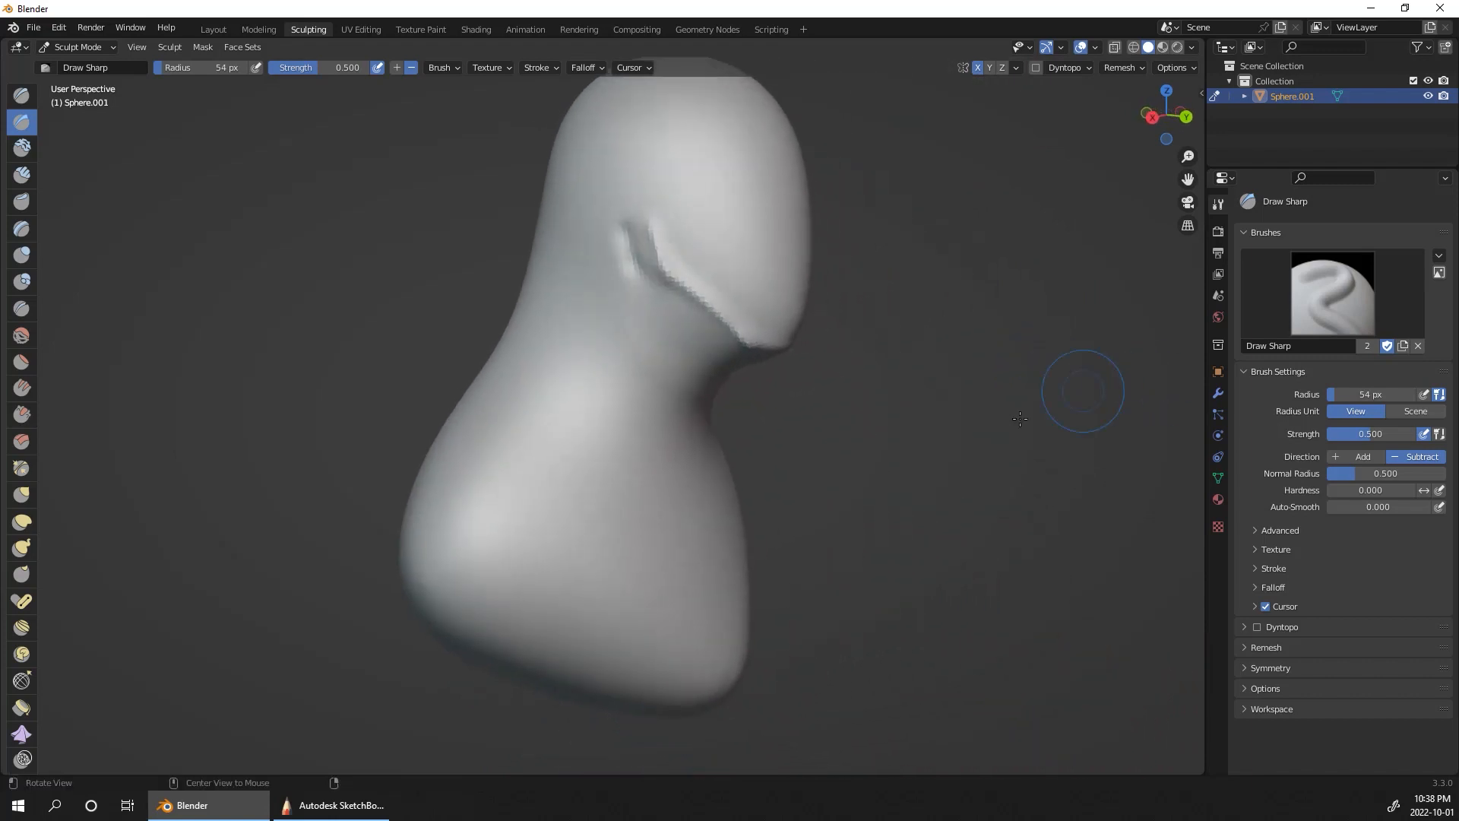
Step: Build up the neck muscles with Clay Strips, running from behind the jaw down to the centre of the collar
left_click(15, 180)
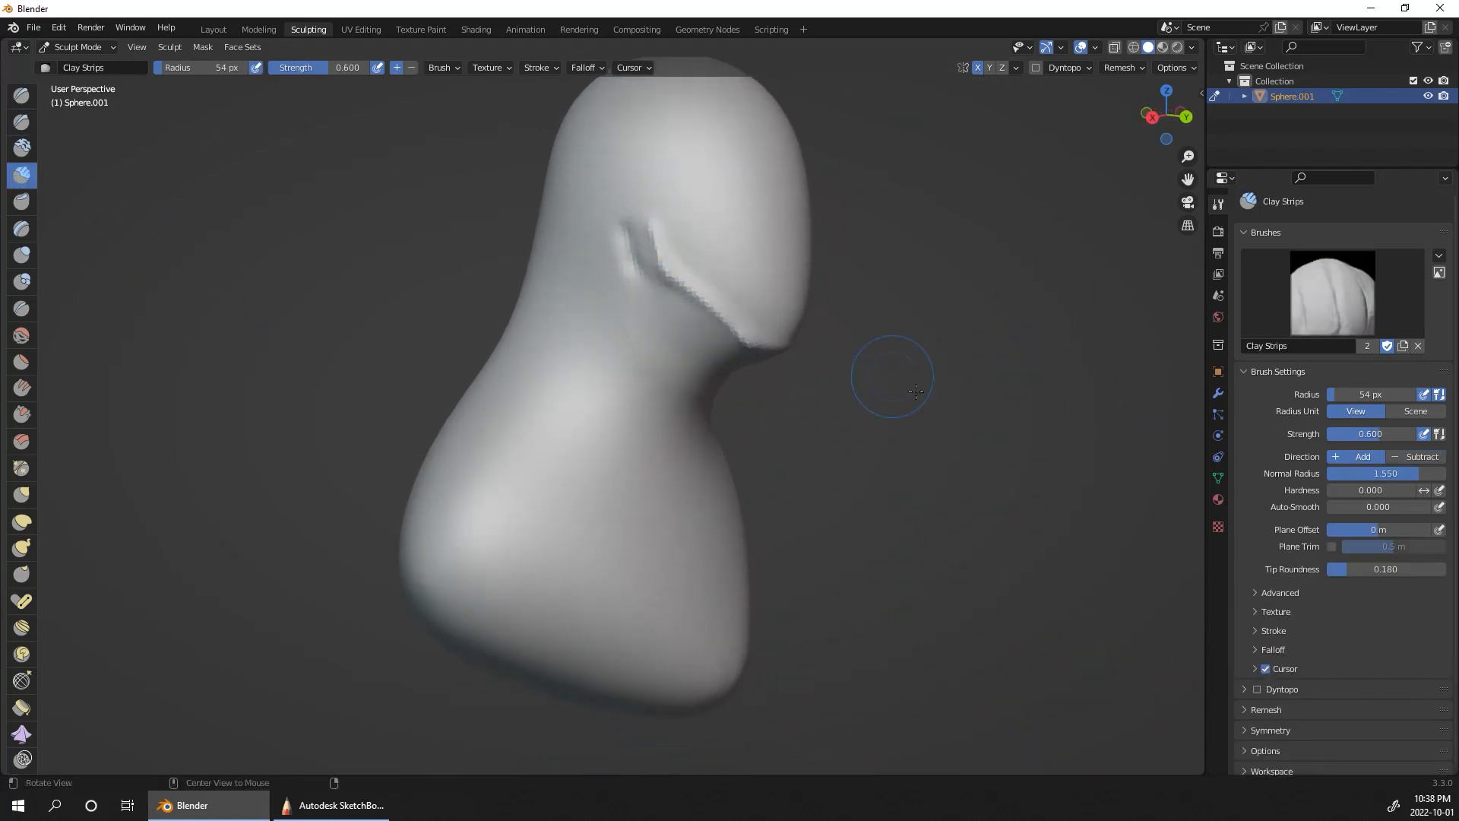
mouse_move(889, 380)
middle_mouse_down()
mouse_move(941, 381)
mouse_move(845, 346)
middle_mouse_up()
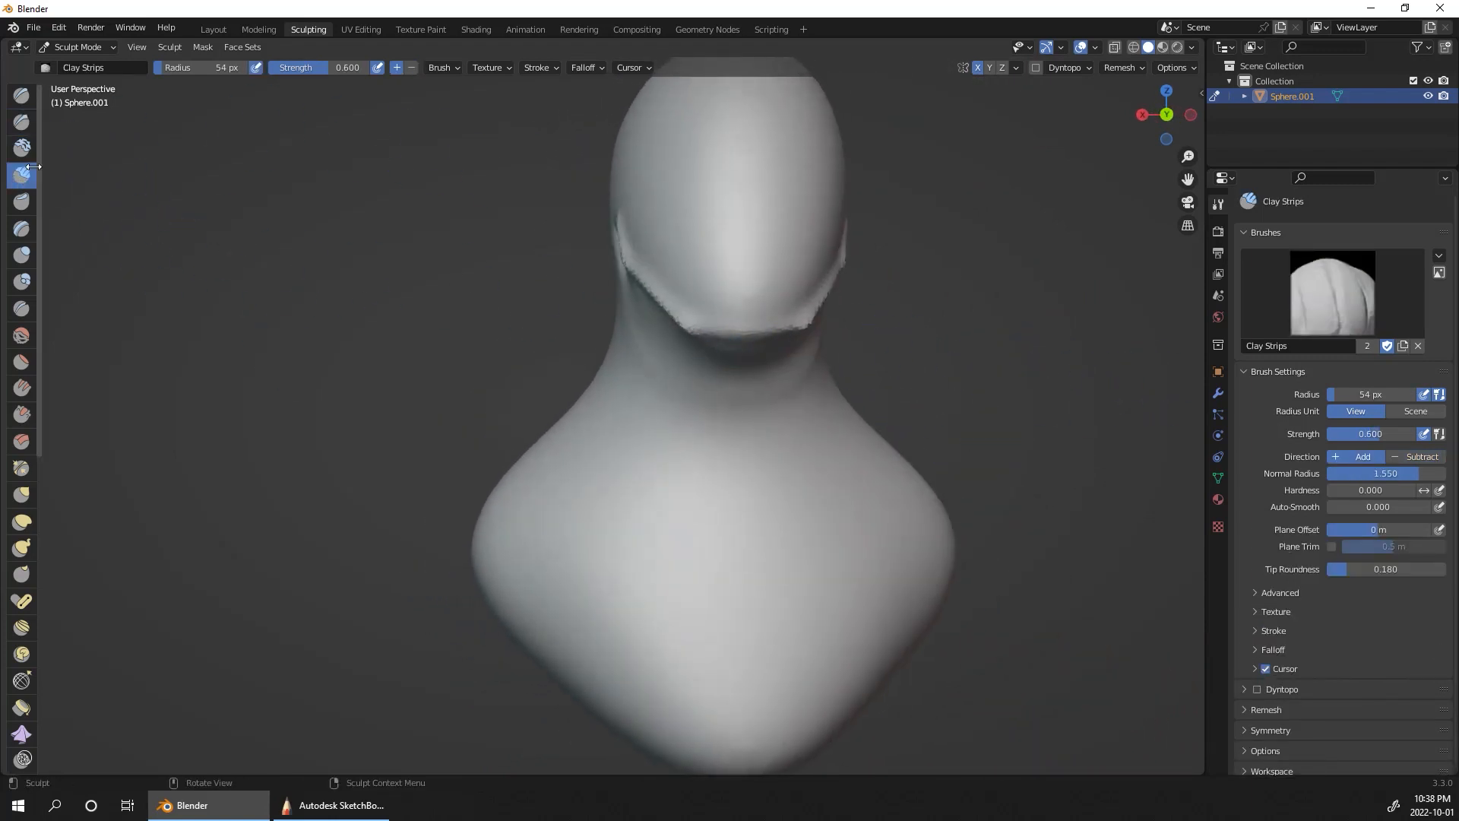
mouse_move(700, 294)
middle_mouse_down()
mouse_move(853, 404)
mouse_move(796, 408)
middle_mouse_up()
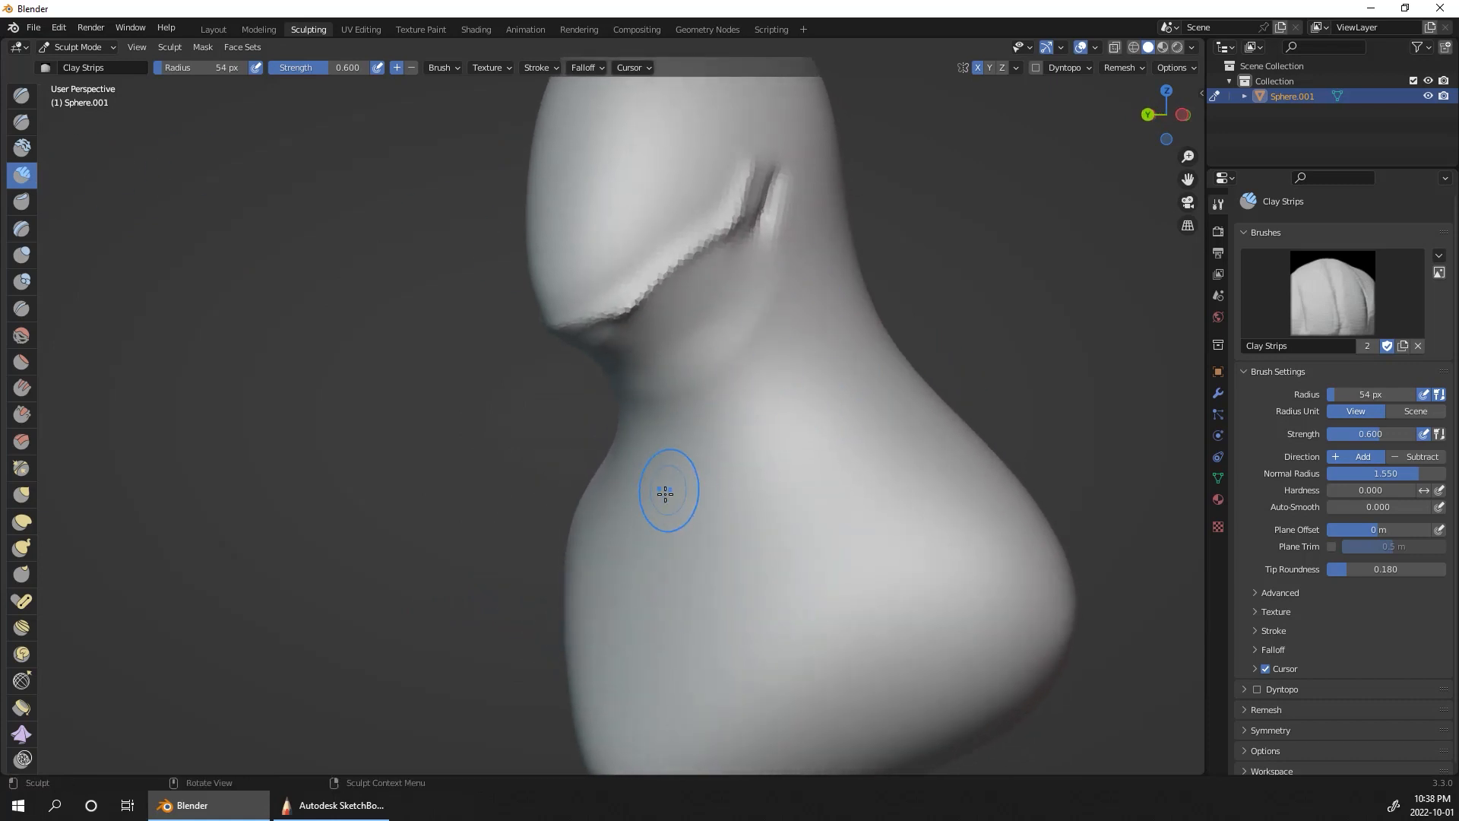
mouse_move(667, 492)
left_mouse_down()
mouse_move(785, 208)
mouse_move(693, 478)
left_mouse_up()
left_click_drag(766, 225, 672, 532)
middle_click_drag(790, 319, 885, 277)
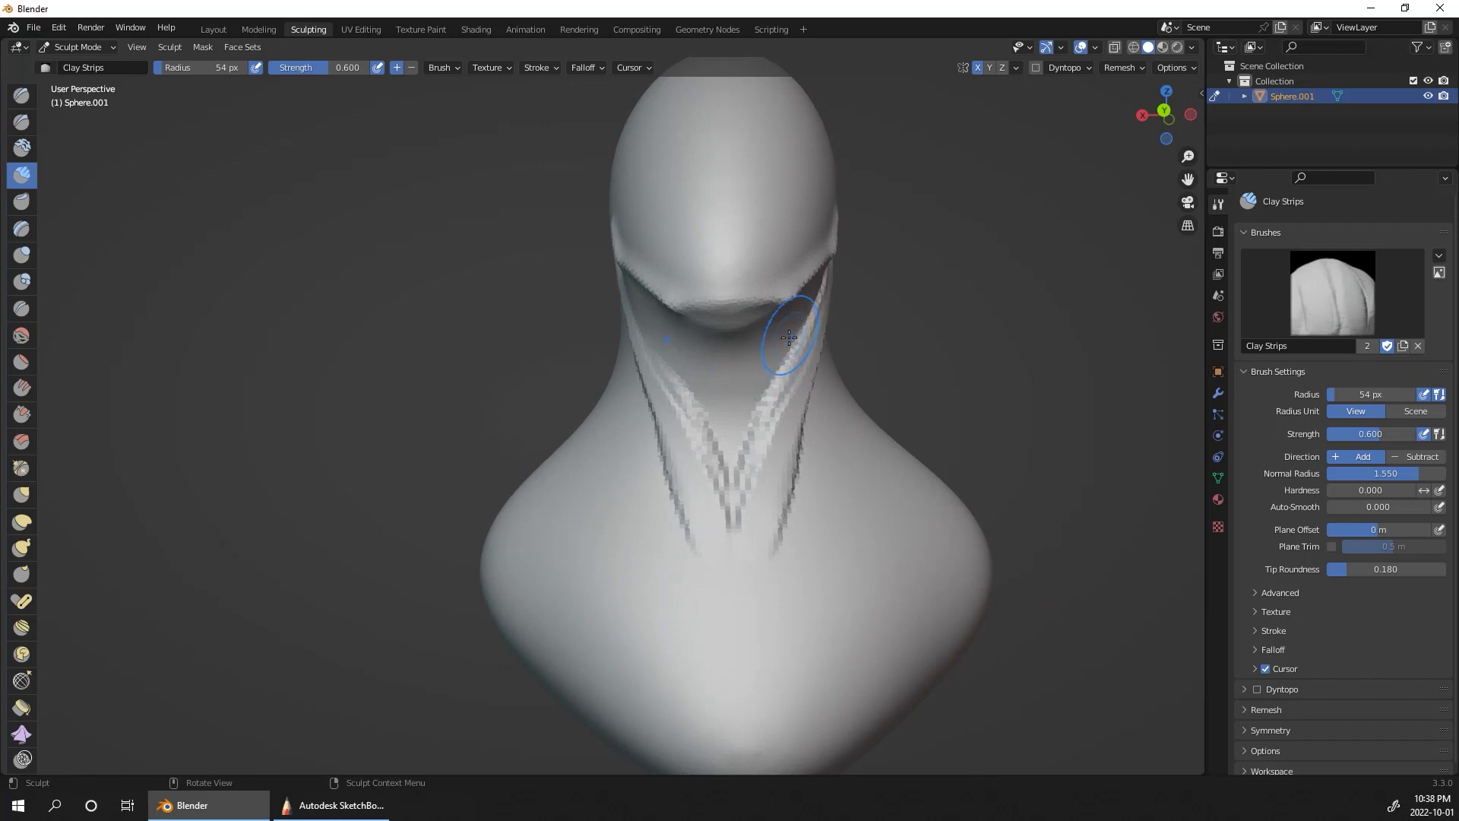
Step: Fill in the throat beneath the jaw with more clay strips and smooth the neck muscles
left_click_drag(788, 337, 777, 345)
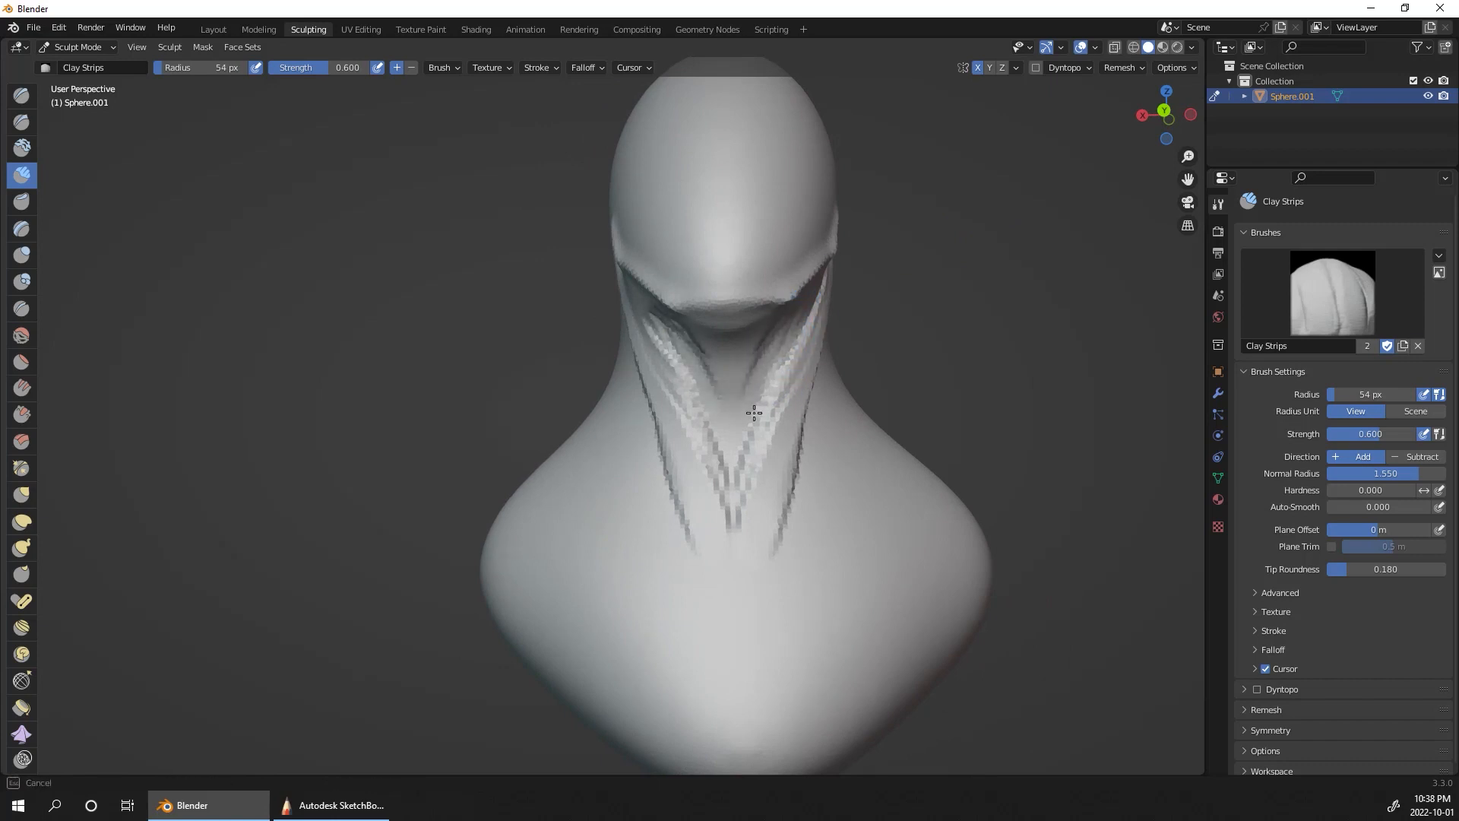
middle_click_drag(913, 274, 756, 315)
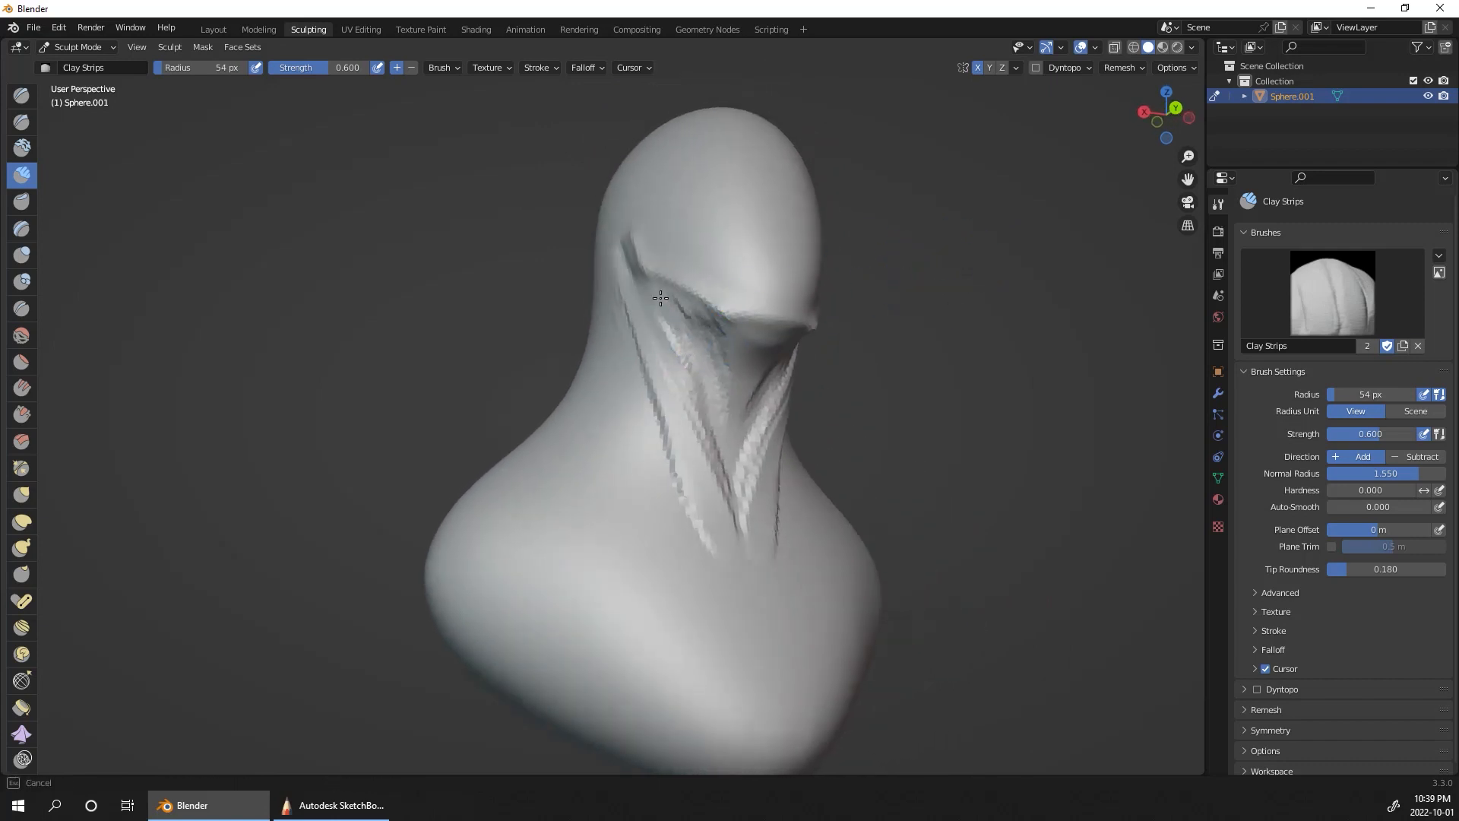
left_click_drag(700, 383, 705, 391)
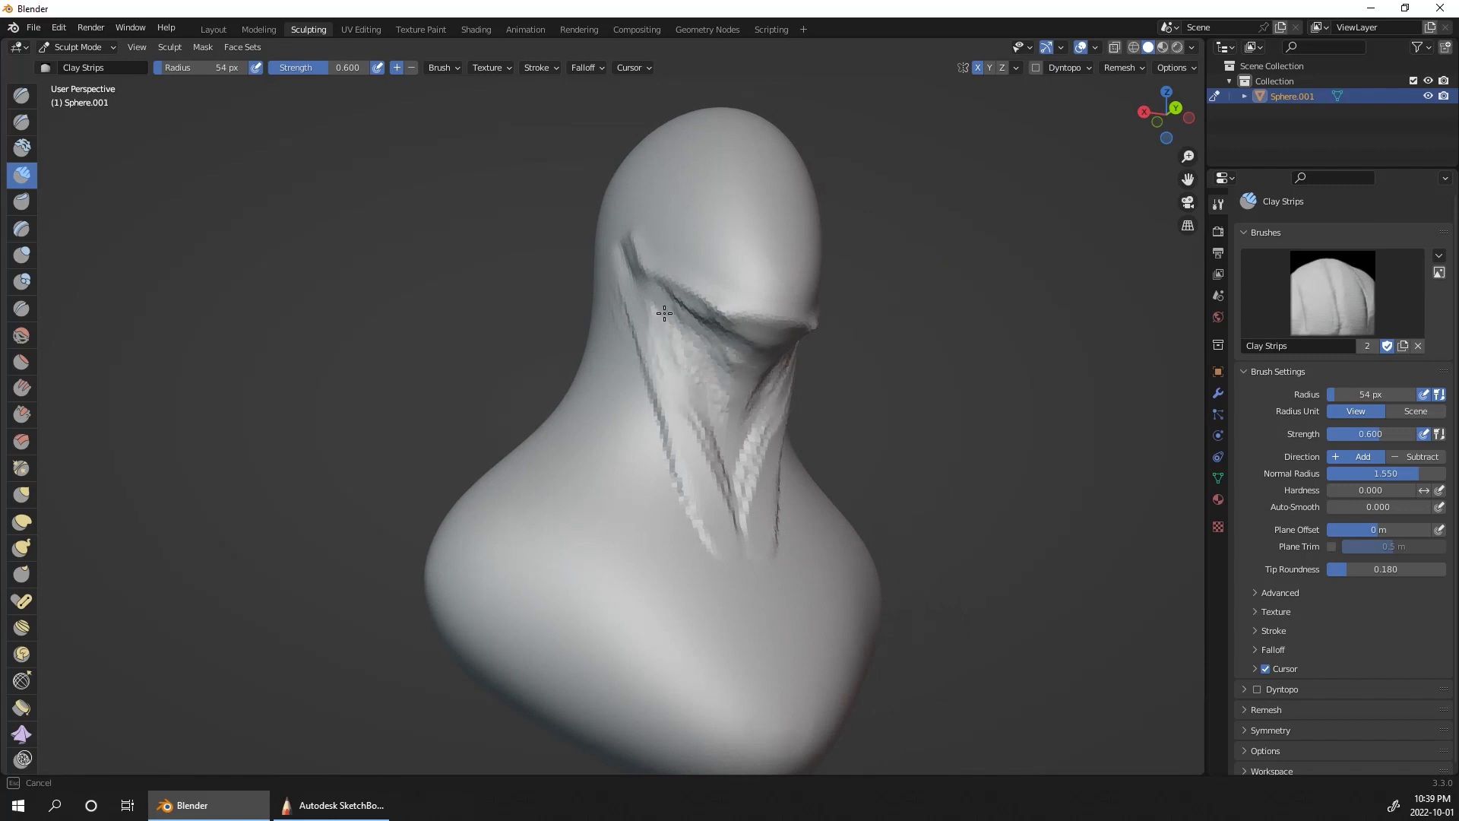
middle_click_drag(934, 381, 796, 432)
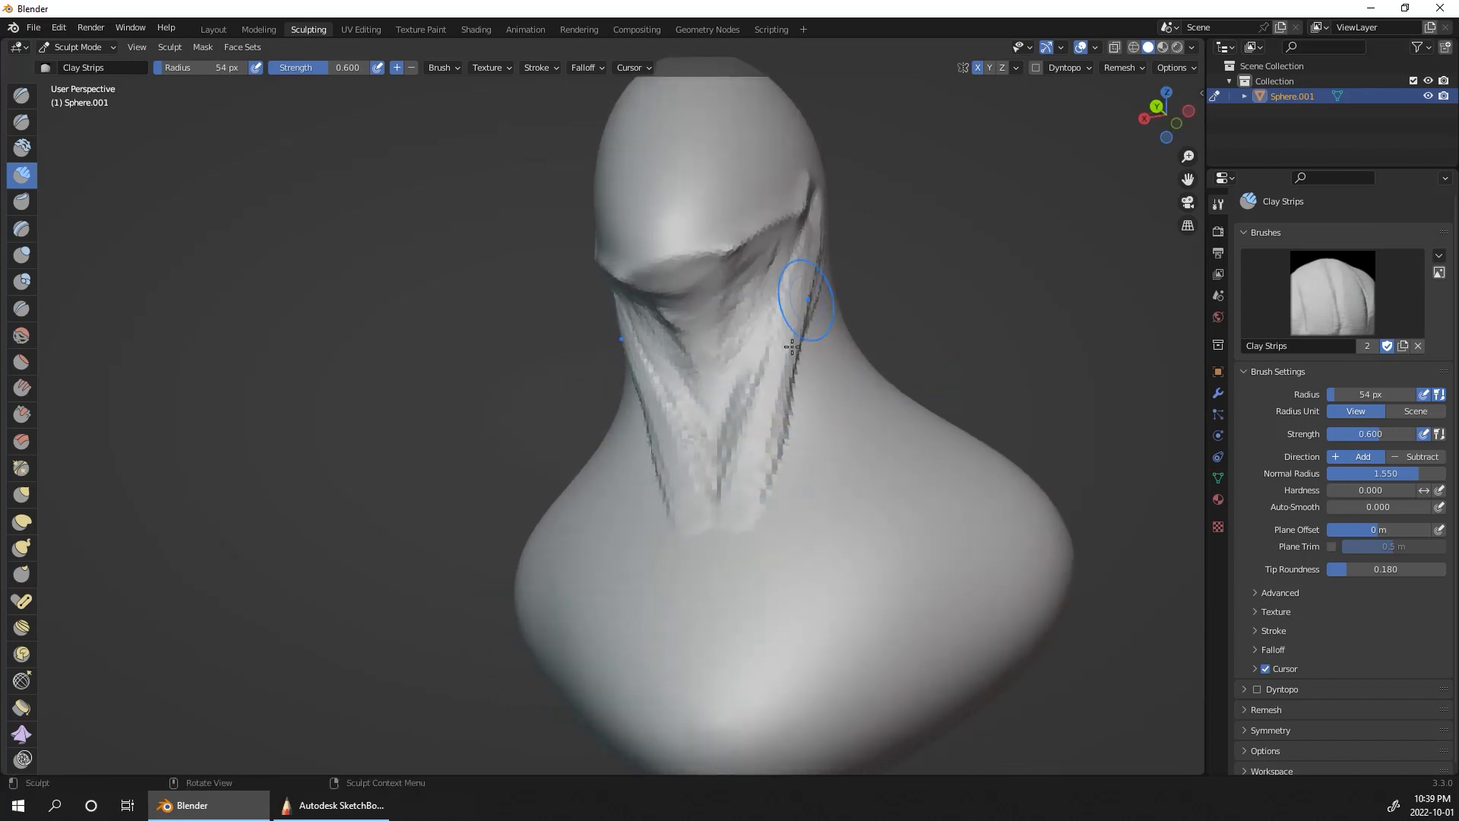
left_click_drag(739, 475, 694, 385, "shift")
left_click_drag(813, 206, 760, 386, "shift")
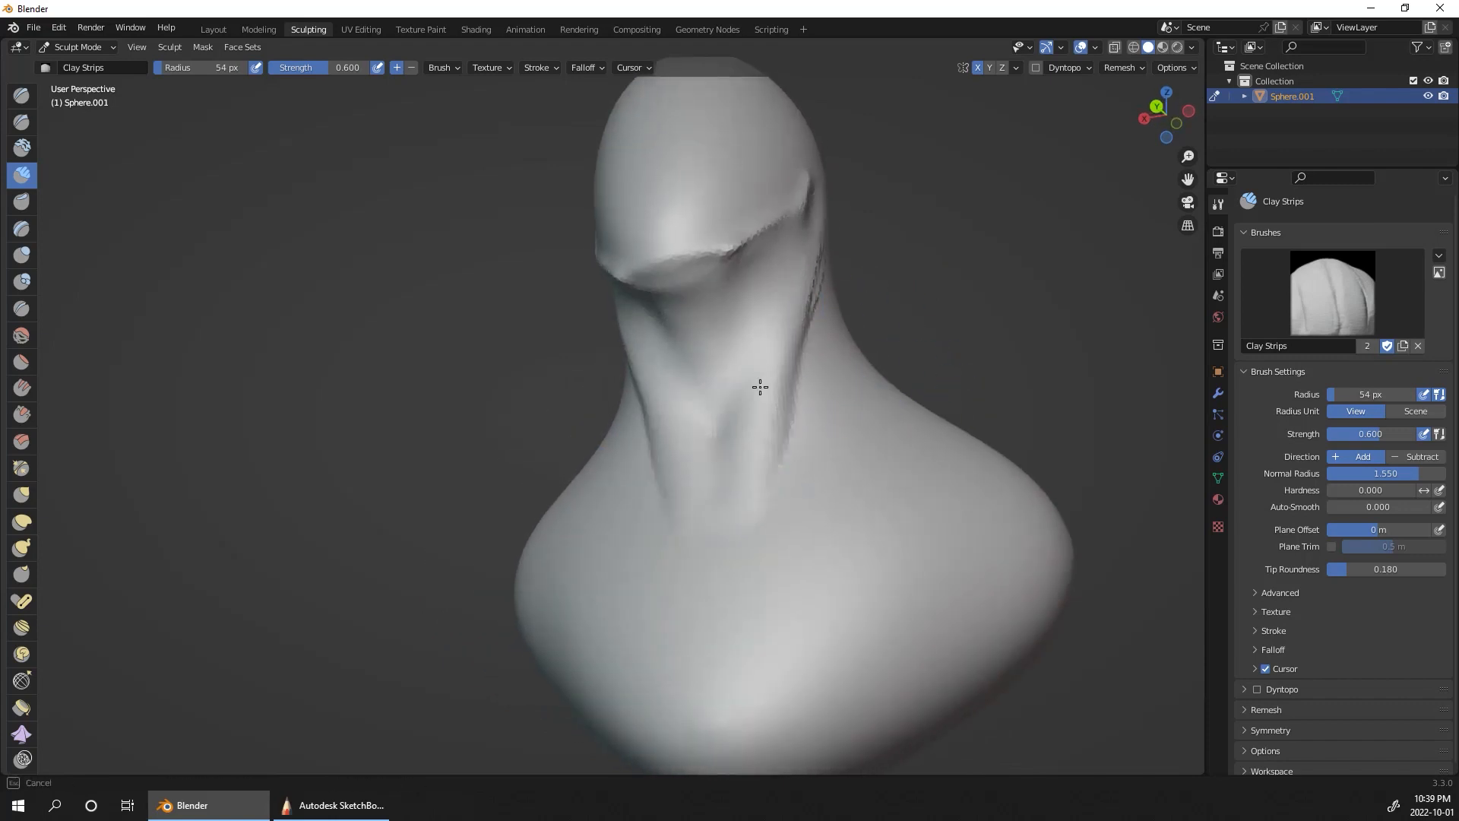
middle_click_drag(711, 372, 813, 398)
Step: Add clay strips between the side of the neck and the shoulder to form the base of the trapezius
left_click_drag(654, 449, 657, 520)
left_click_drag(656, 503, 662, 469)
mouse_move(618, 513)
left_mouse_down()
mouse_move(635, 447)
mouse_move(608, 440)
mouse_move(541, 512)
mouse_move(620, 345)
left_mouse_up()
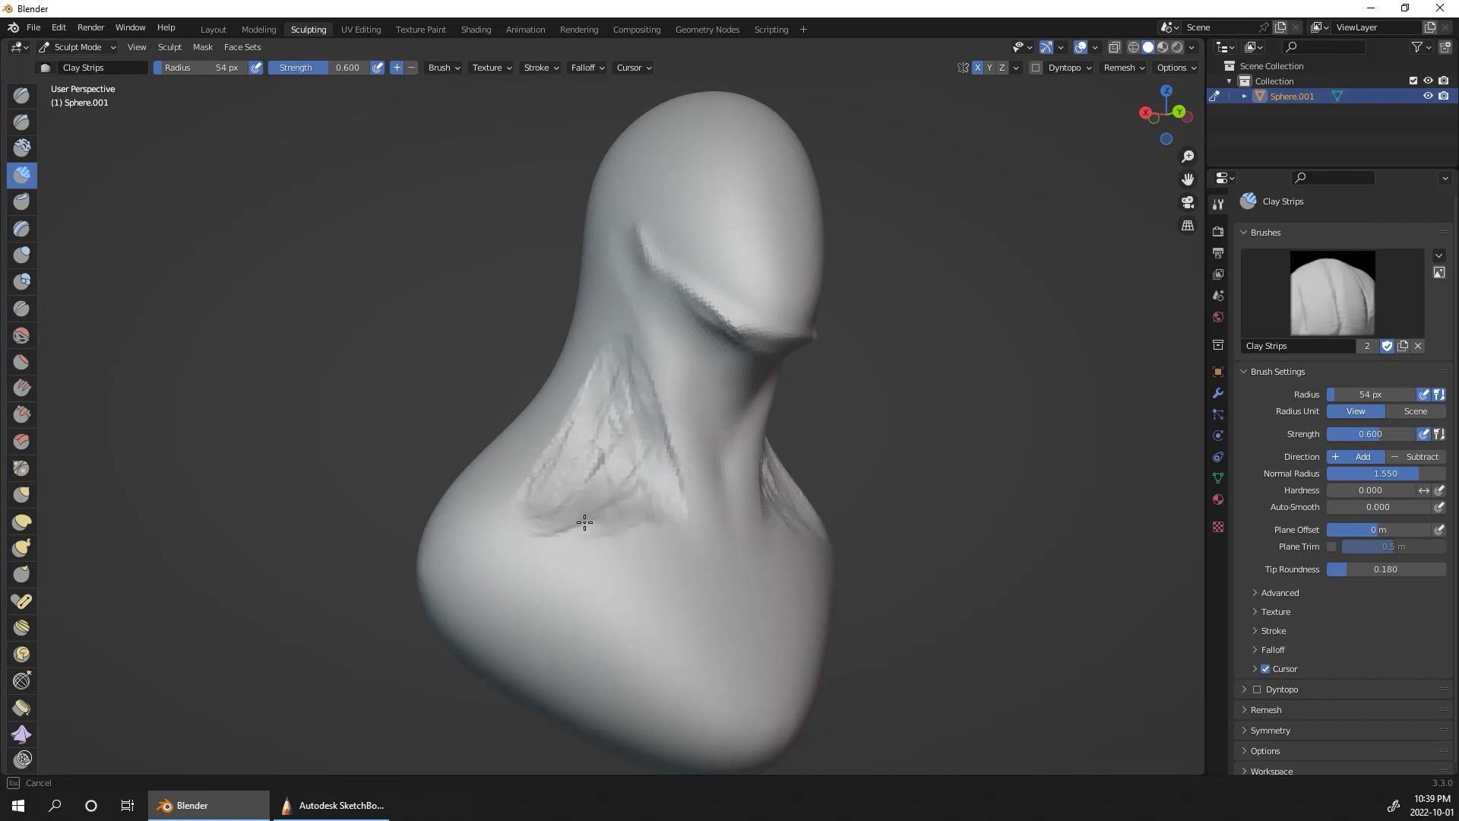
left_click_drag(606, 350, 549, 425)
Step: Extend the trapezius with clay strips from the back of the neck to the shoulder and smooth them
middle_click_drag(977, 433, 891, 449)
mouse_move(817, 483)
left_mouse_down("shift")
mouse_move(804, 426)
mouse_move(876, 398)
left_mouse_up("shift")
middle_click_drag(845, 337, 924, 605)
mouse_move(924, 605)
left_mouse_down()
mouse_move(899, 456)
mouse_move(835, 354)
left_mouse_up()
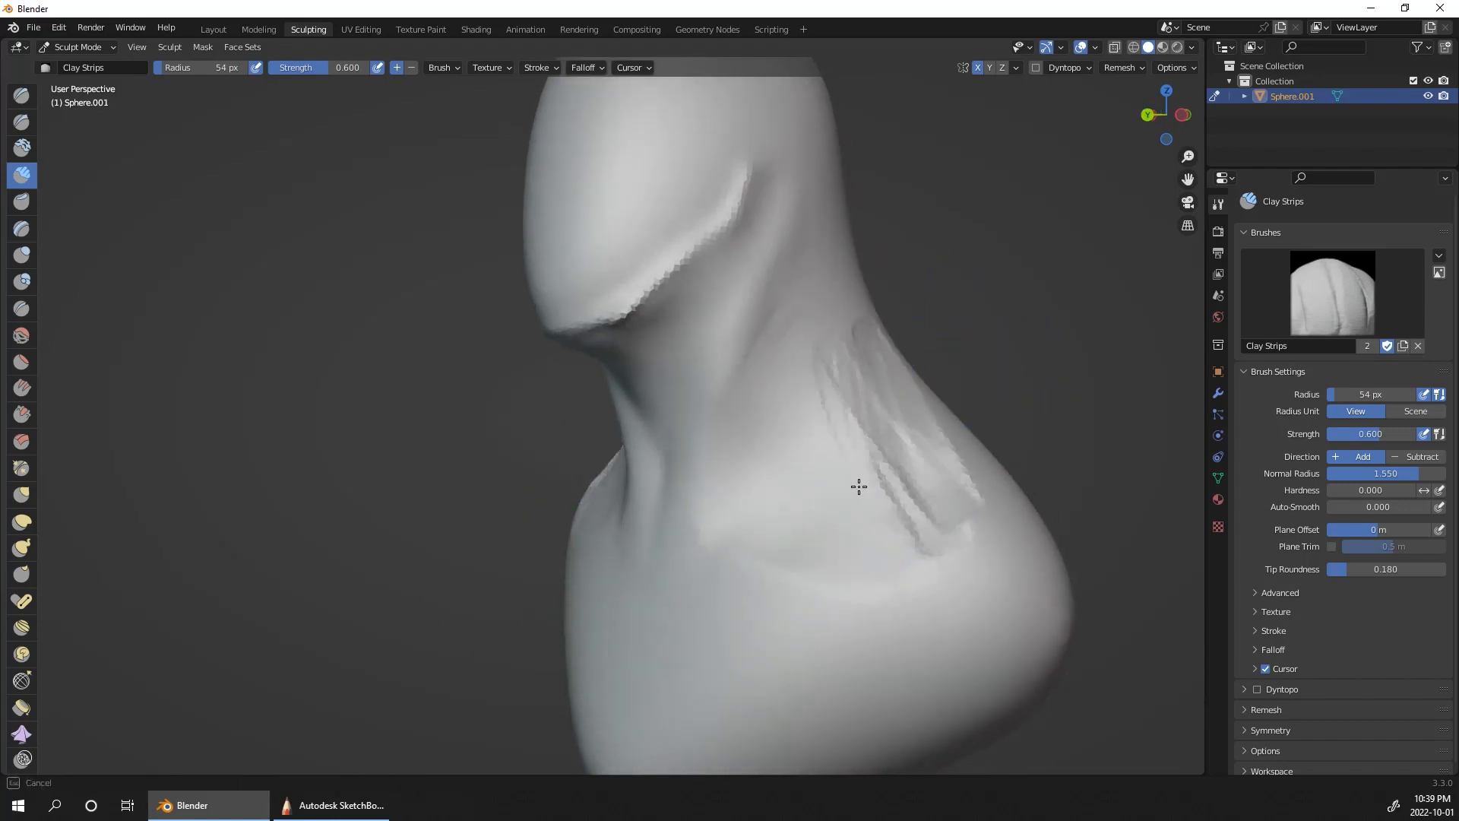
mouse_move(893, 575)
left_mouse_down("shift")
mouse_move(840, 329)
mouse_move(739, 471)
left_mouse_up("shift")
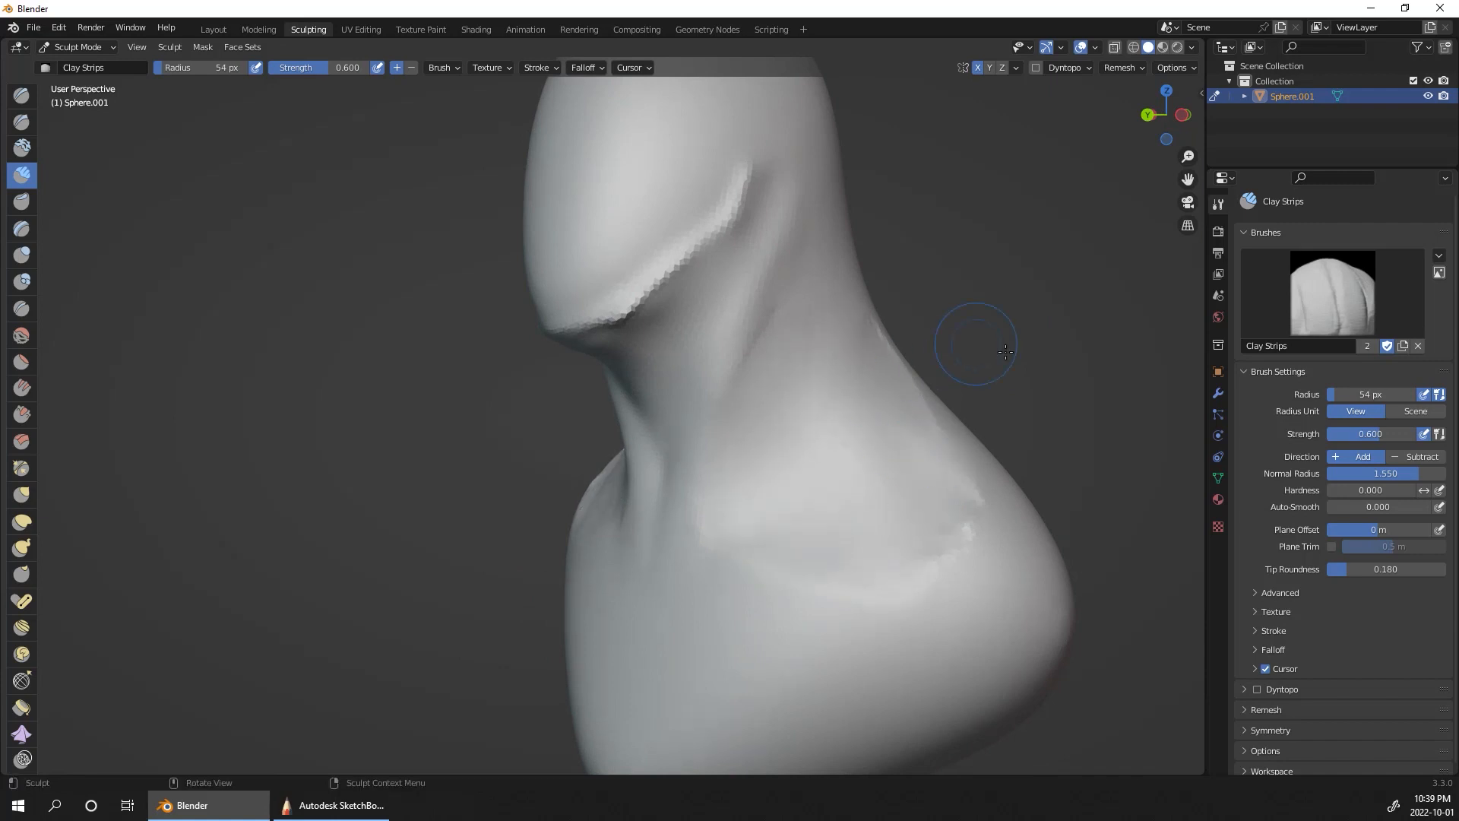
Step: Layer further clay strips along the sides of the neck to define separate muscle strands reaching the collar
left_click_drag(770, 470, 747, 378)
left_click_drag(696, 533, 776, 270)
left_click_drag(791, 556, 790, 195)
middle_click_drag(931, 308, 1068, 319)
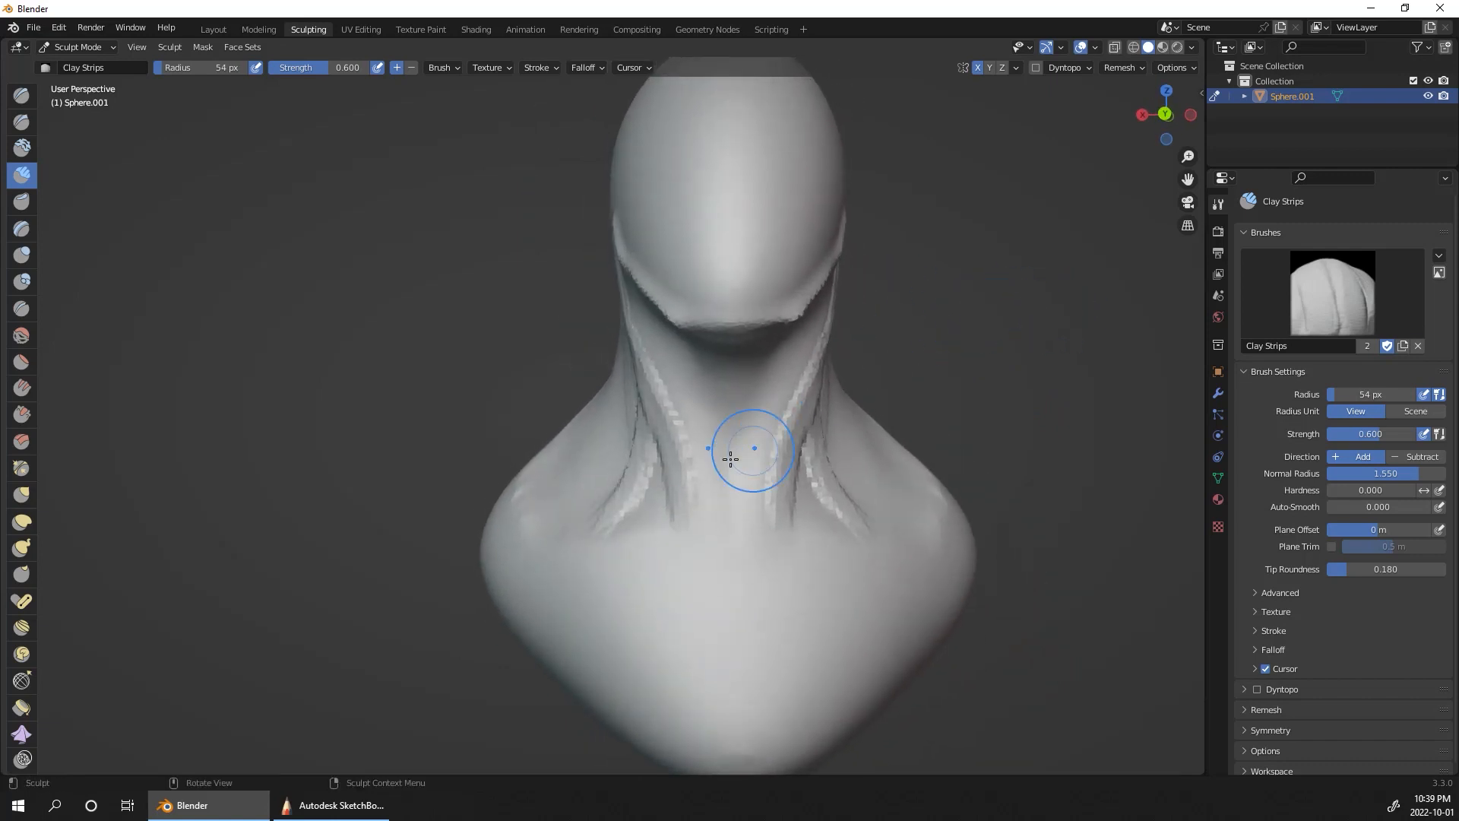
Step: Smooth the neck strands and build up clay strips around a small hollow at the base of the throat
middle_click_drag(745, 449, 646, 456)
left_click_drag(641, 456, 640, 476)
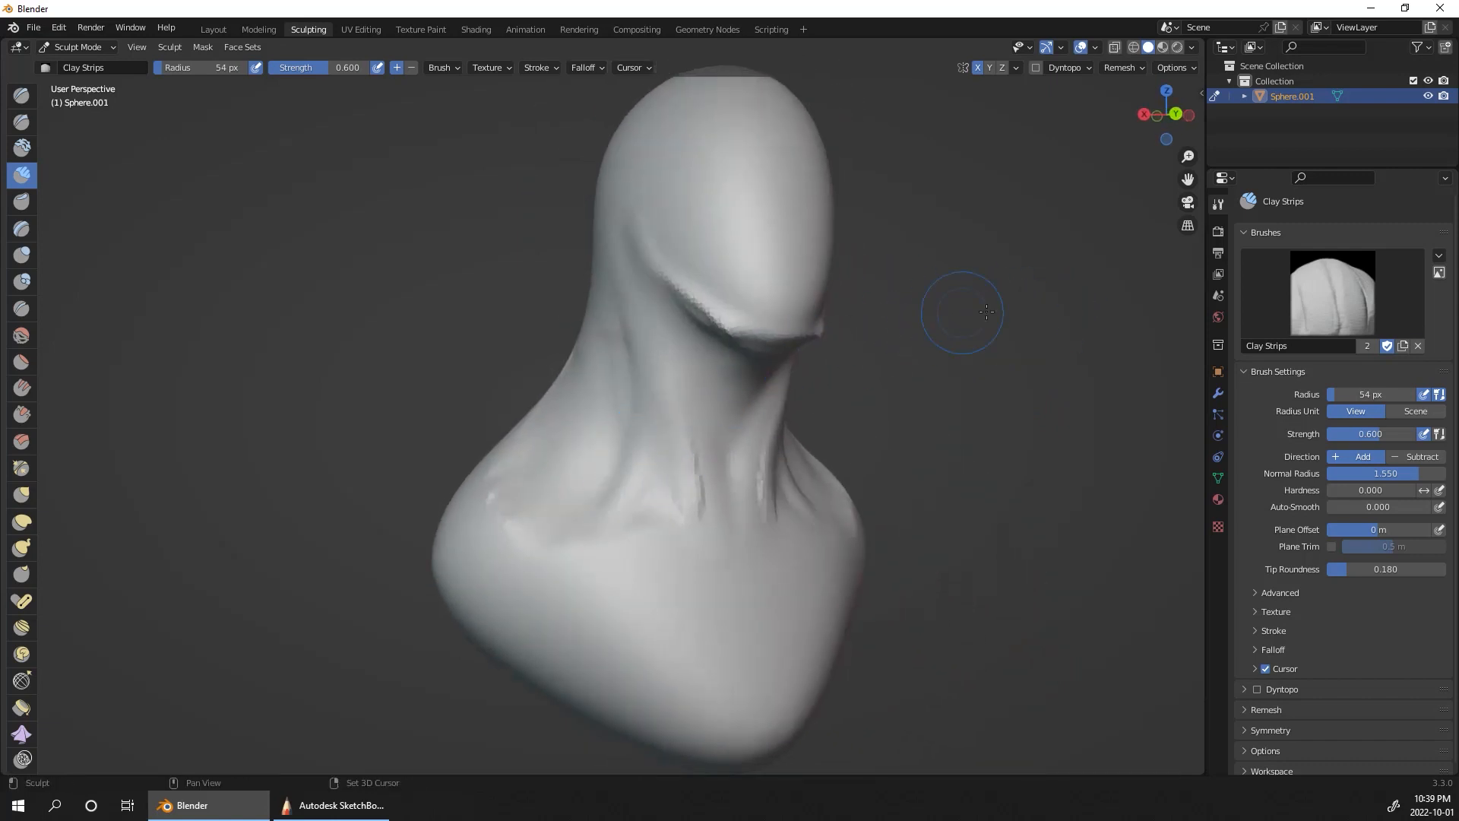
mouse_move(986, 312)
middle_mouse_down()
mouse_move(863, 319)
mouse_move(738, 526)
middle_mouse_up()
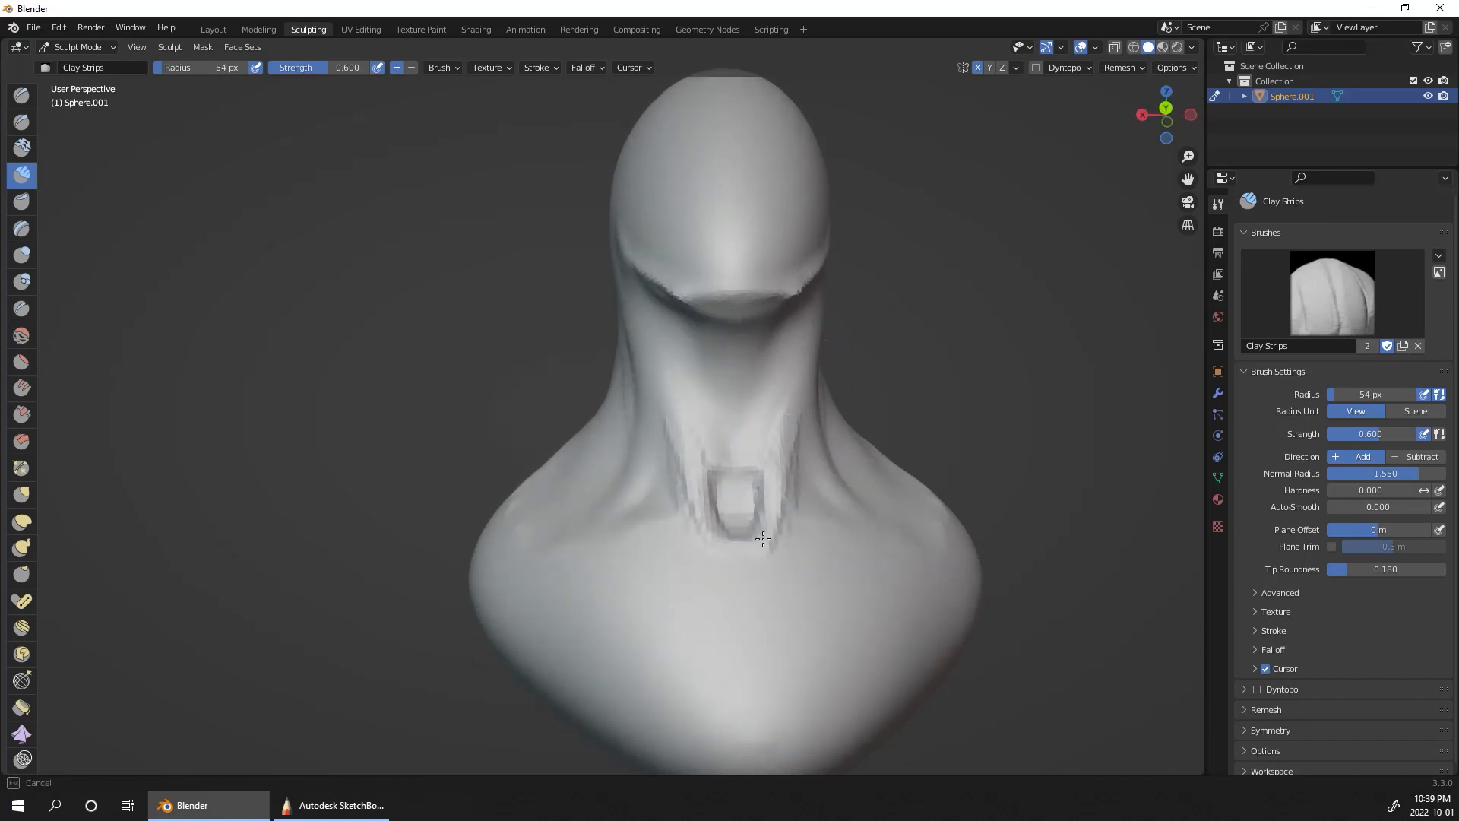
left_click_drag(763, 539, 790, 350)
middle_click_drag(784, 315, 851, 318)
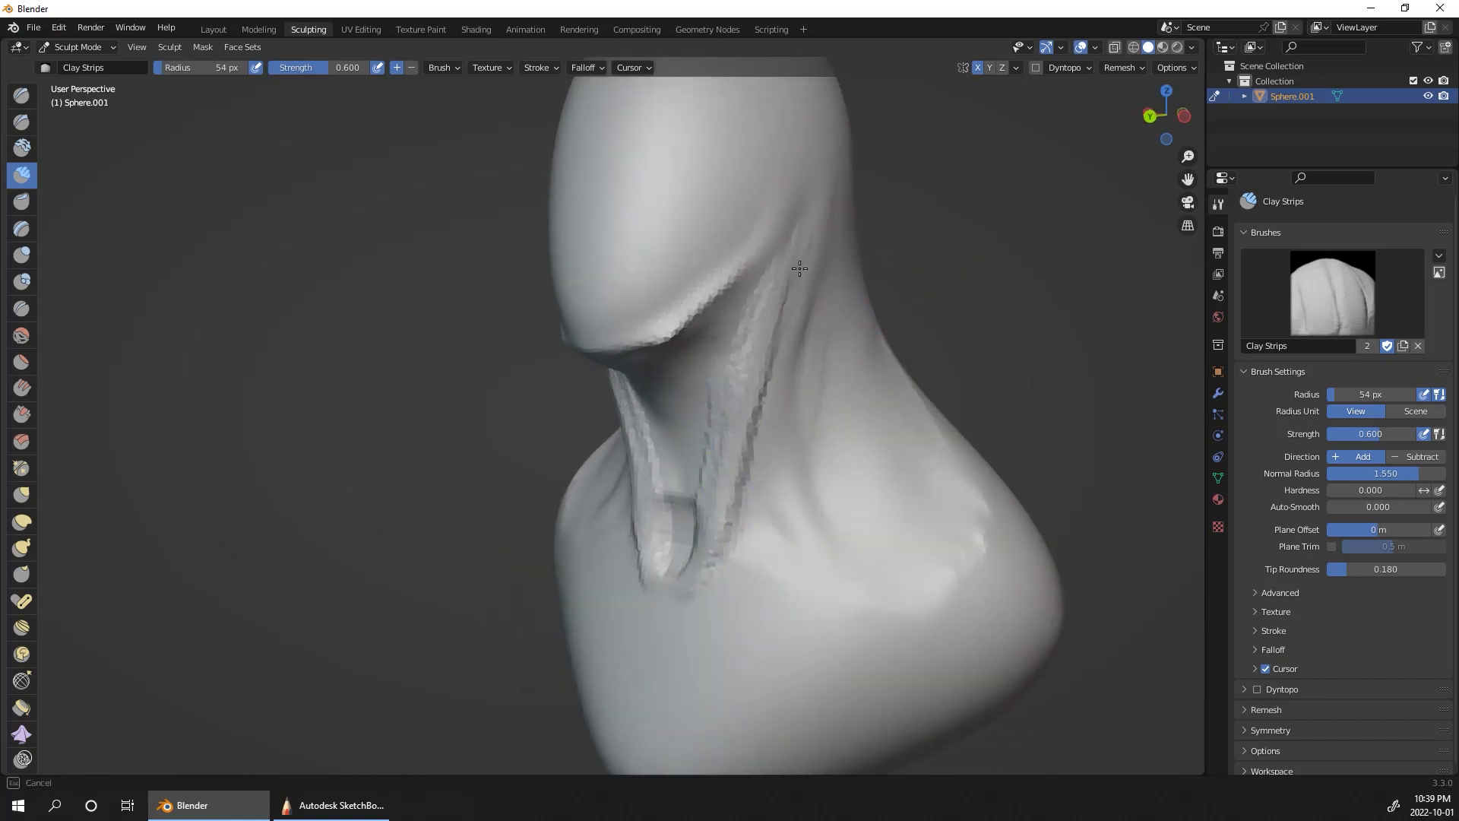
Step: Run clay strips down the neck from behind the jaw to the throat hollow and smooth them into the surface
left_click_drag(799, 268, 783, 479)
middle_click_drag(993, 335, 921, 380)
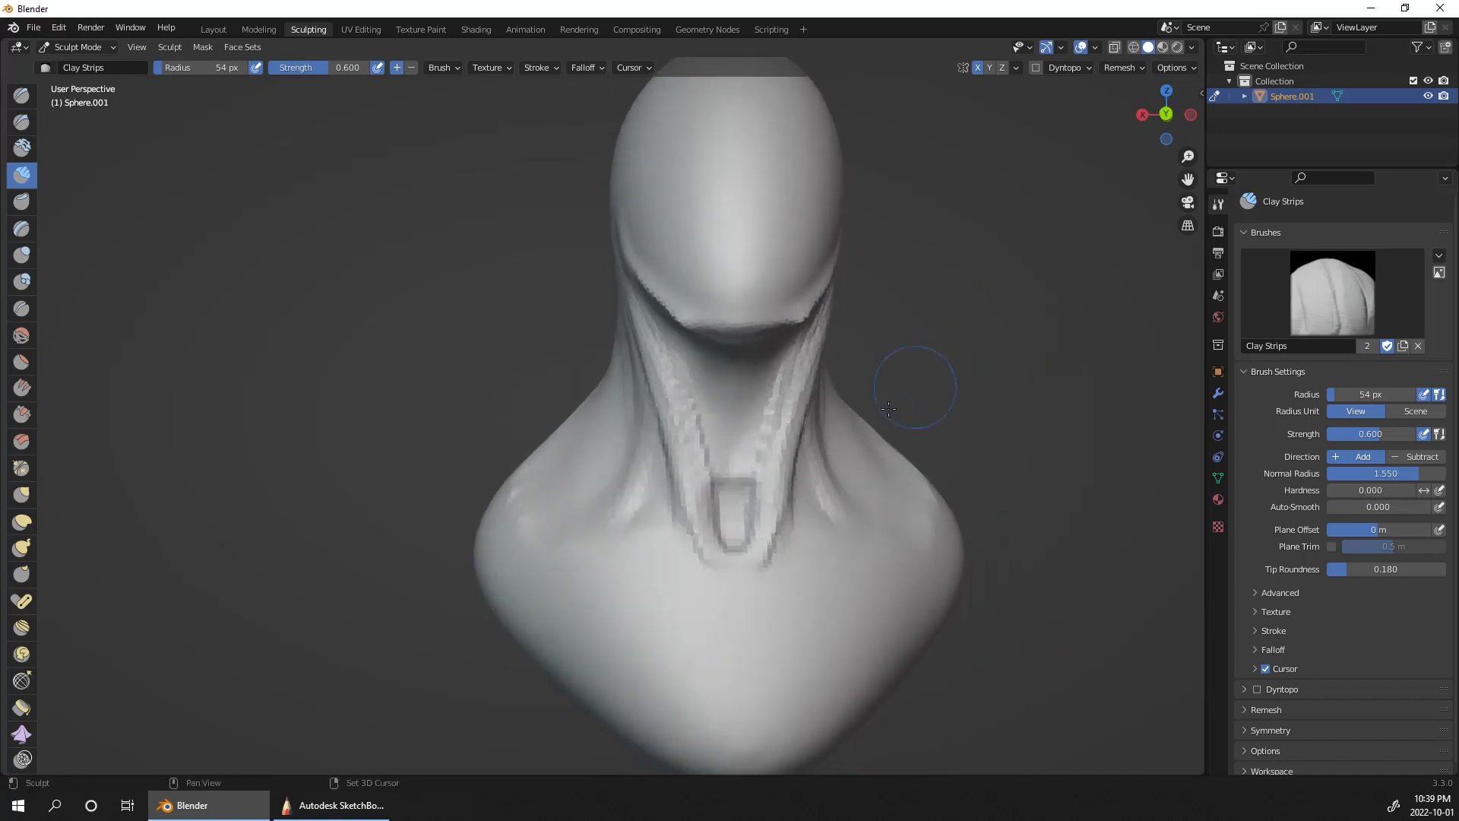
left_click_drag(686, 490, 721, 545)
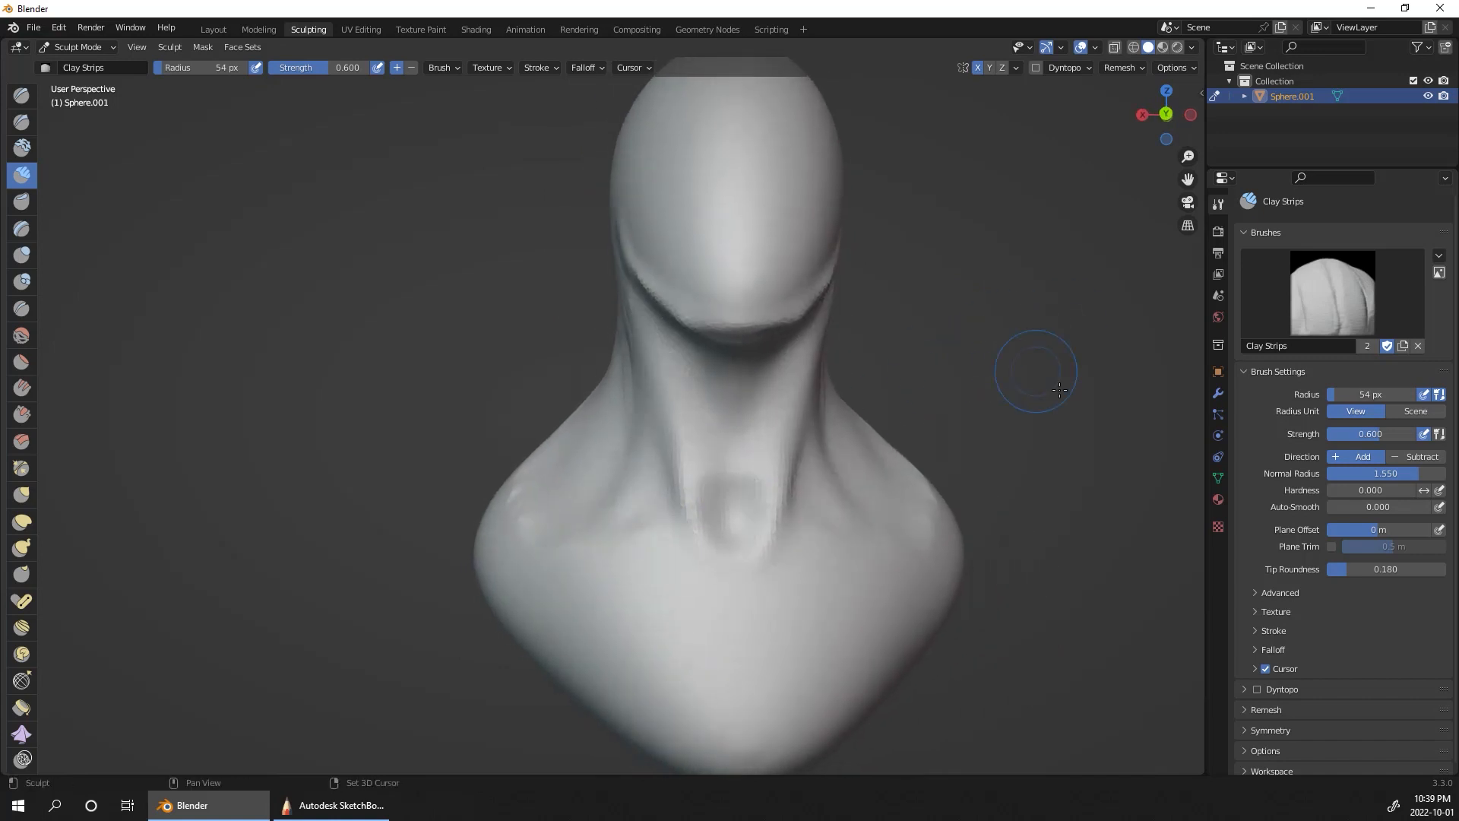
mouse_move(1059, 390)
middle_mouse_down()
mouse_move(1085, 407)
mouse_move(752, 446)
middle_mouse_up()
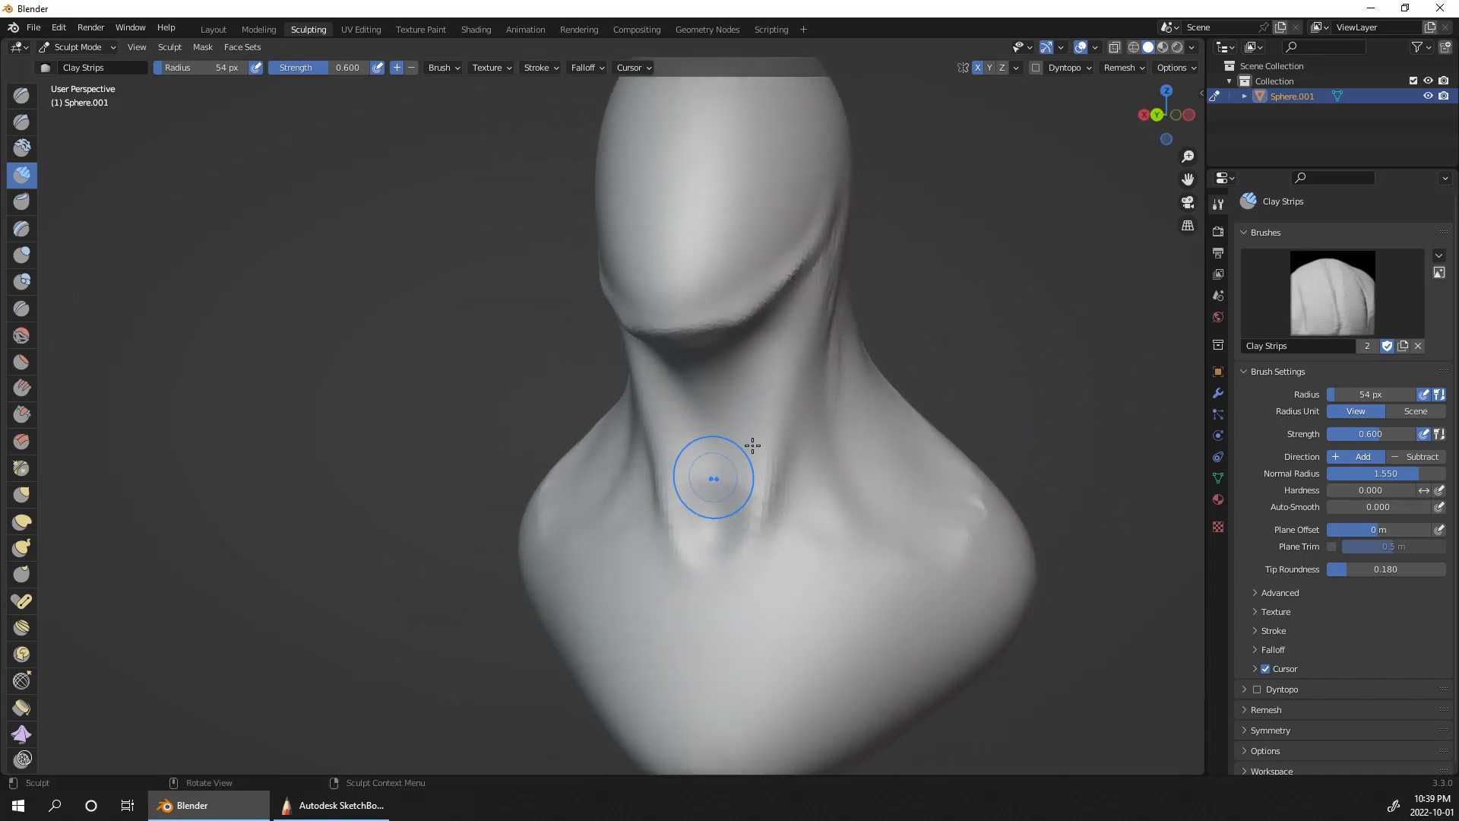
mouse_move(1046, 355)
middle_mouse_down()
mouse_move(977, 364)
mouse_move(1047, 369)
middle_mouse_up()
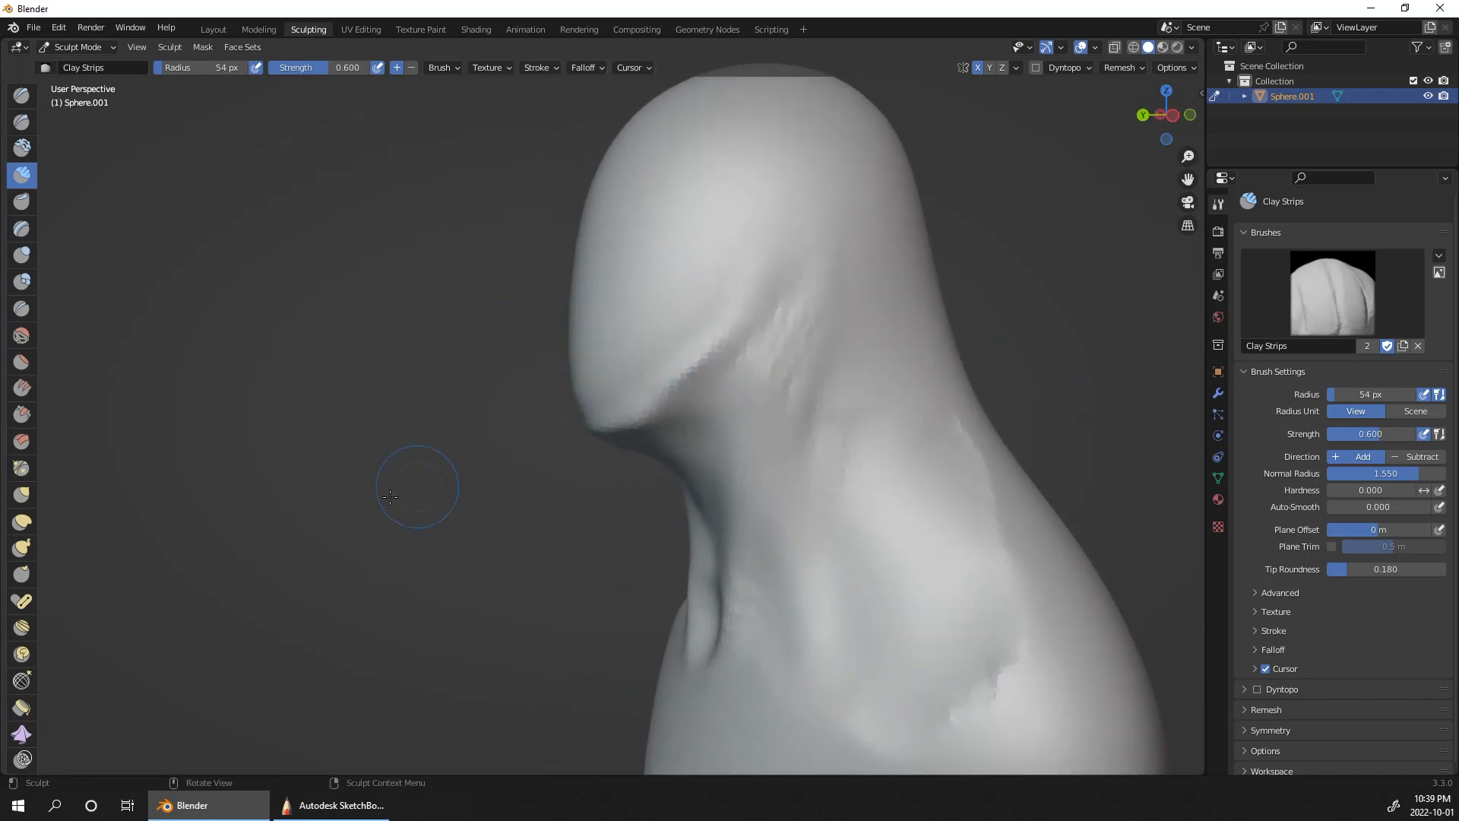
left_click(21, 544)
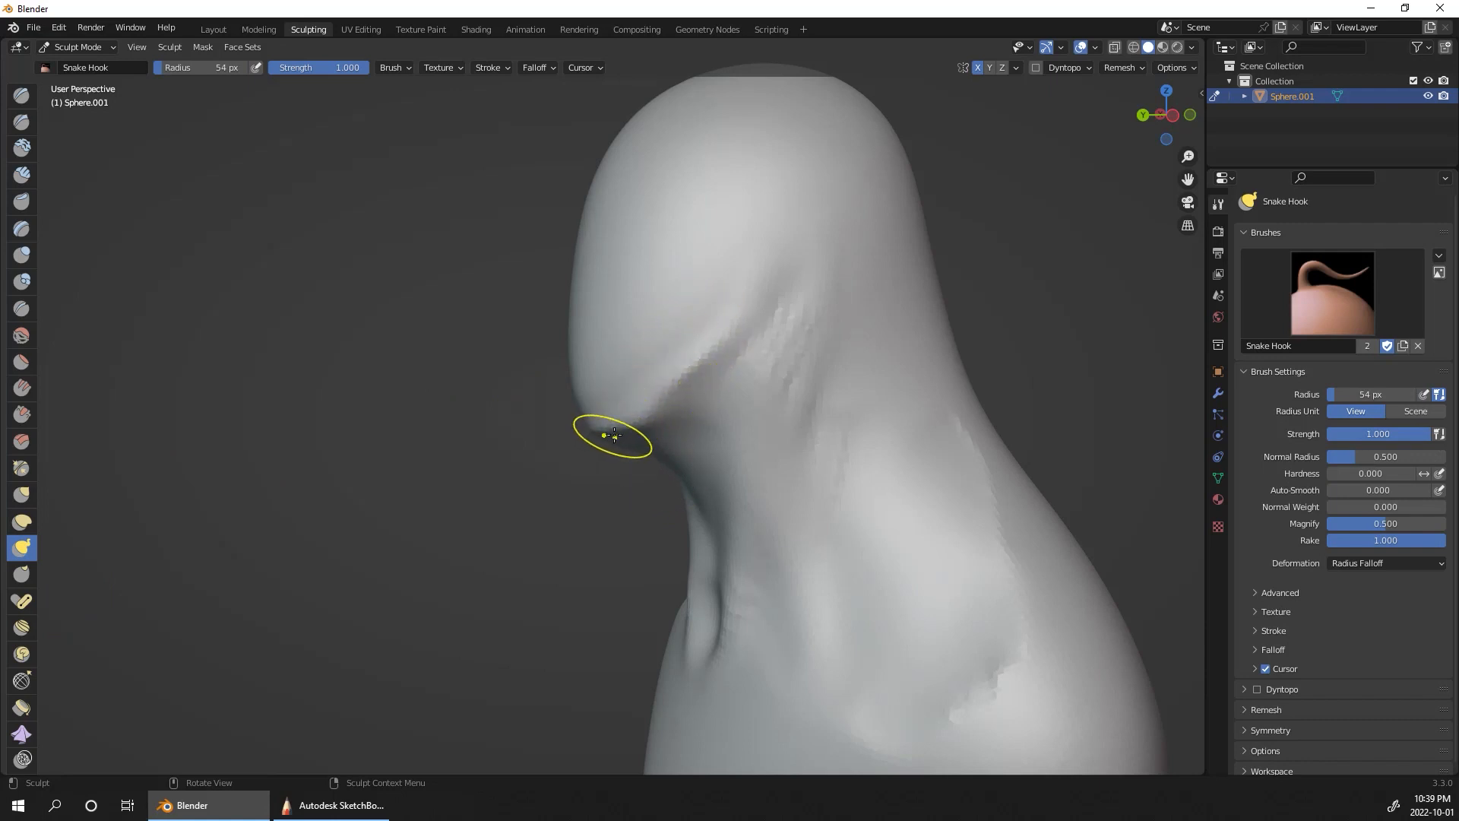
mouse_move(610, 430)
left_mouse_down()
mouse_move(577, 451)
mouse_move(585, 435)
left_mouse_up()
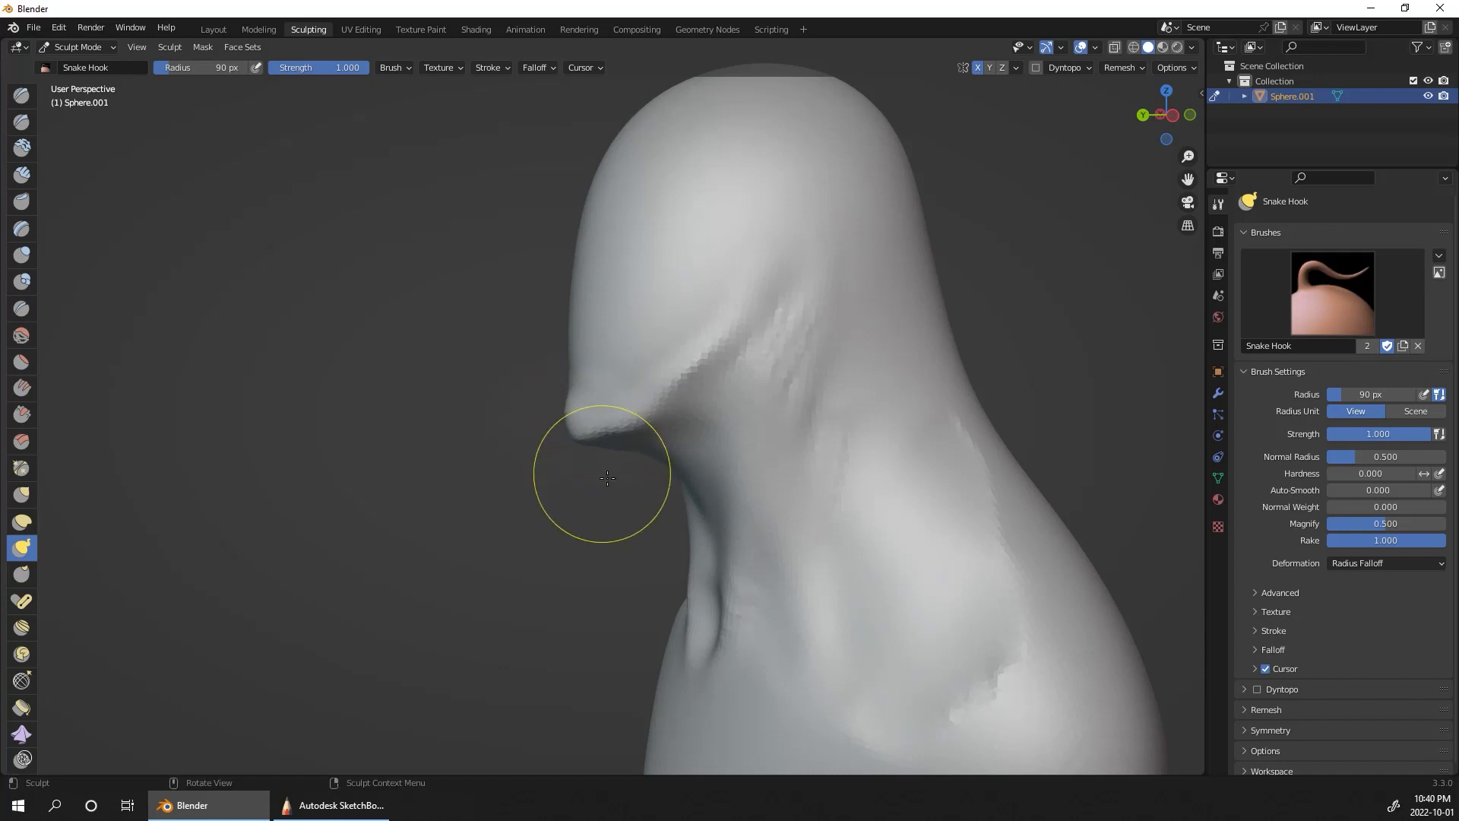
key("ctrl+z")
Step: Pull the chin forward and reshape the jaw corners and head profile using the Elastic Deform brush with a 90 px radius
left_click(23, 522)
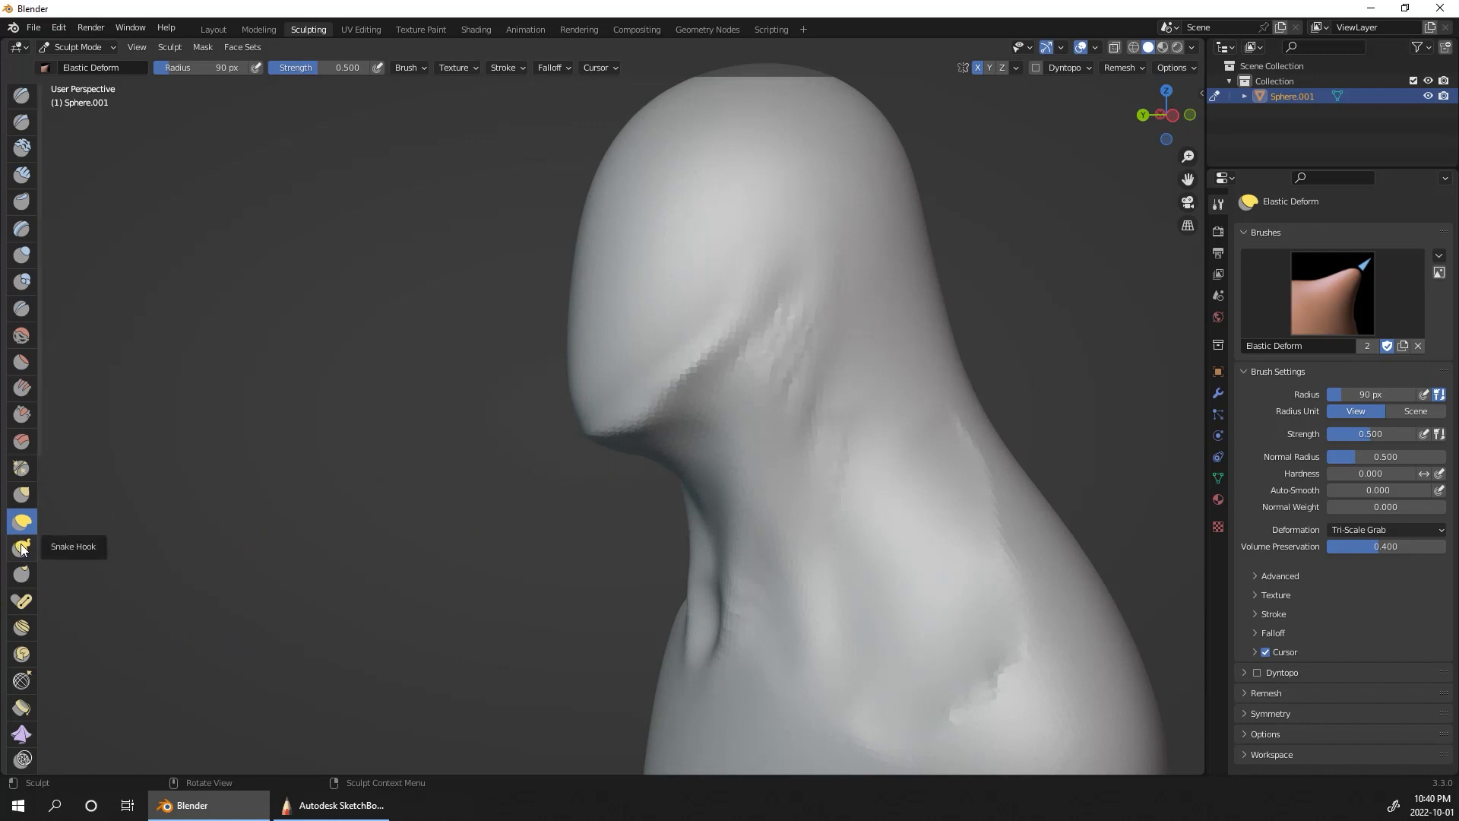
left_click_drag(614, 419, 535, 460)
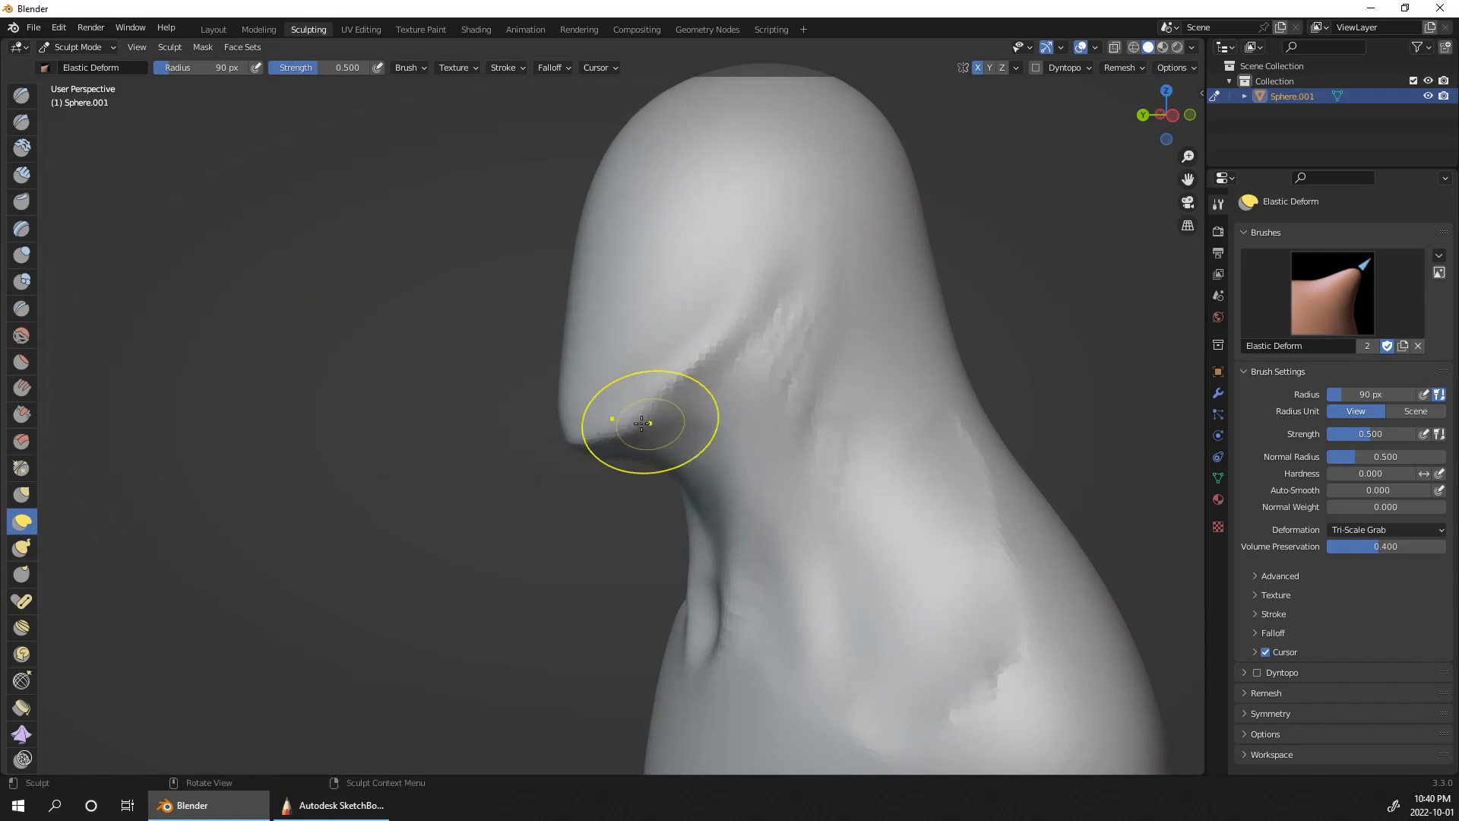
middle_click_drag(743, 342, 1195, 346)
mouse_move(809, 367)
left_mouse_down()
mouse_move(837, 359)
mouse_move(862, 324)
mouse_move(788, 326)
left_mouse_up()
middle_click_drag(788, 326, 1140, 291)
left_click_drag(717, 426, 725, 440)
left_click_drag(712, 388, 706, 386, "shift")
left_click_drag(608, 357, 697, 429, "shift")
left_click_drag(581, 386, 491, 528, "shift")
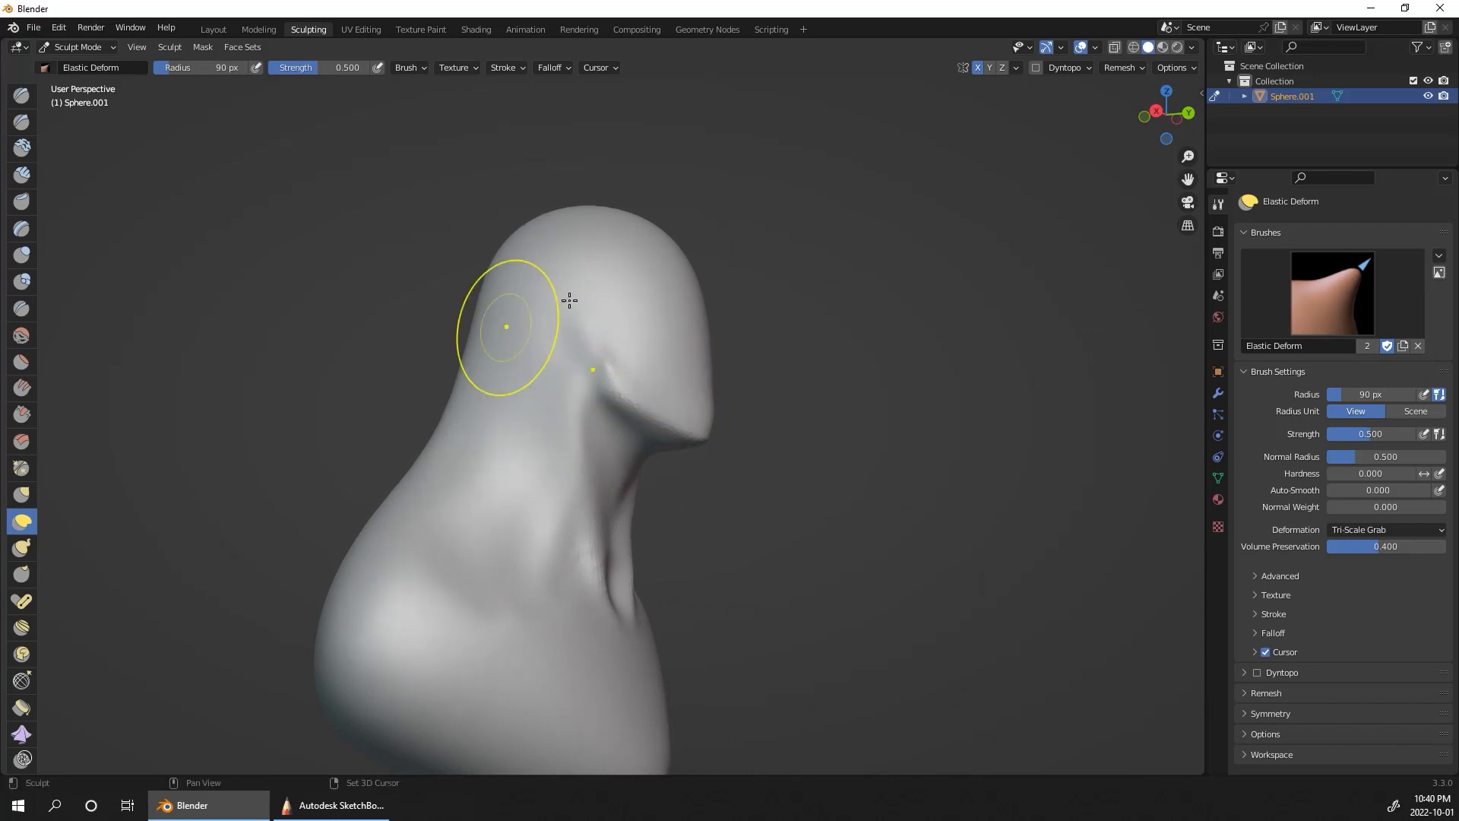
mouse_move(853, 407)
middle_mouse_down()
mouse_move(768, 499)
mouse_move(748, 448)
middle_mouse_up()
middle_click_drag(949, 420, 909, 394)
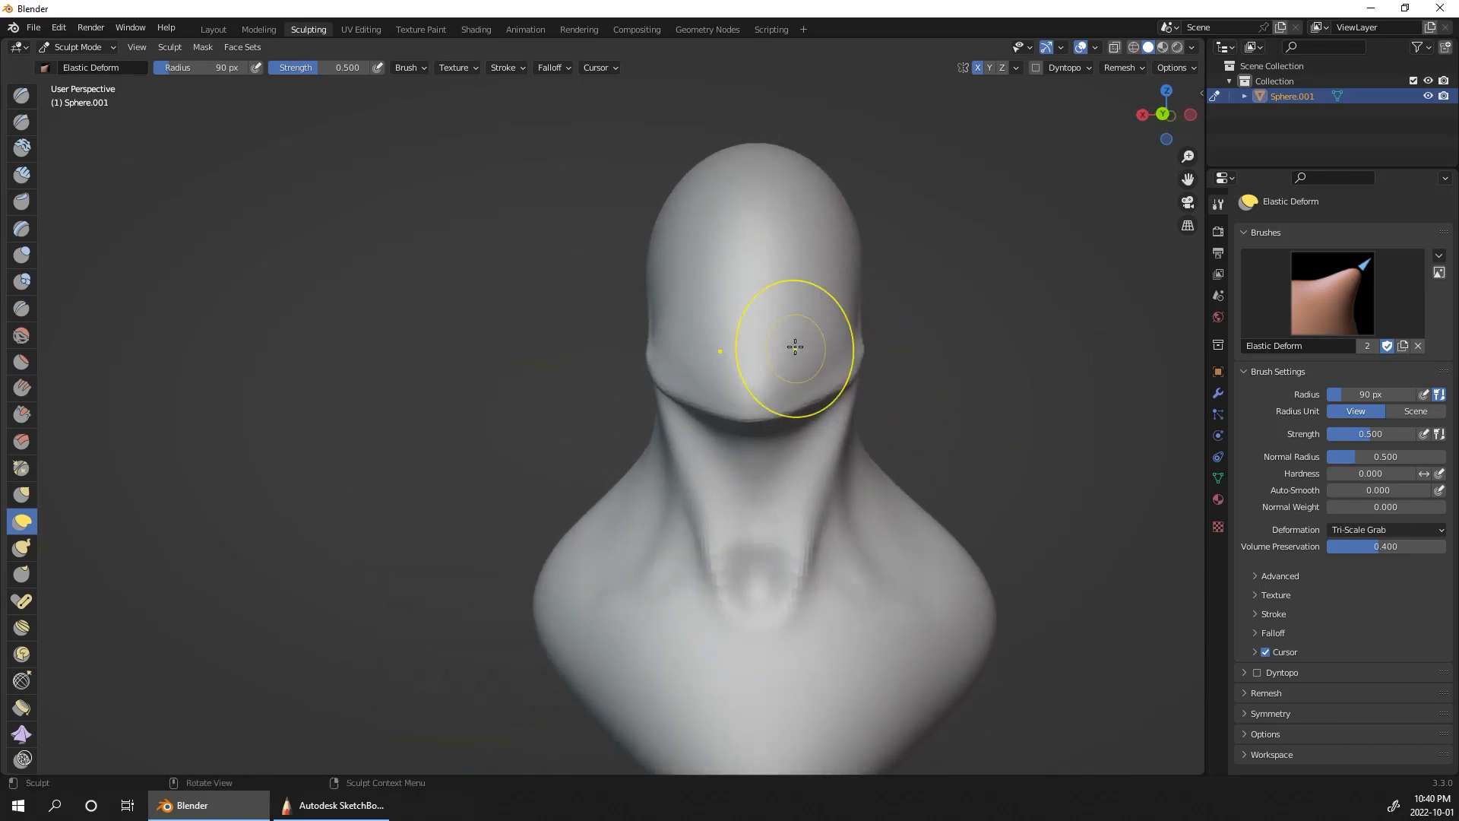
Step: Flatten the sides of the face from the cheek to the jaw with the Scrape brush
left_click(21, 413)
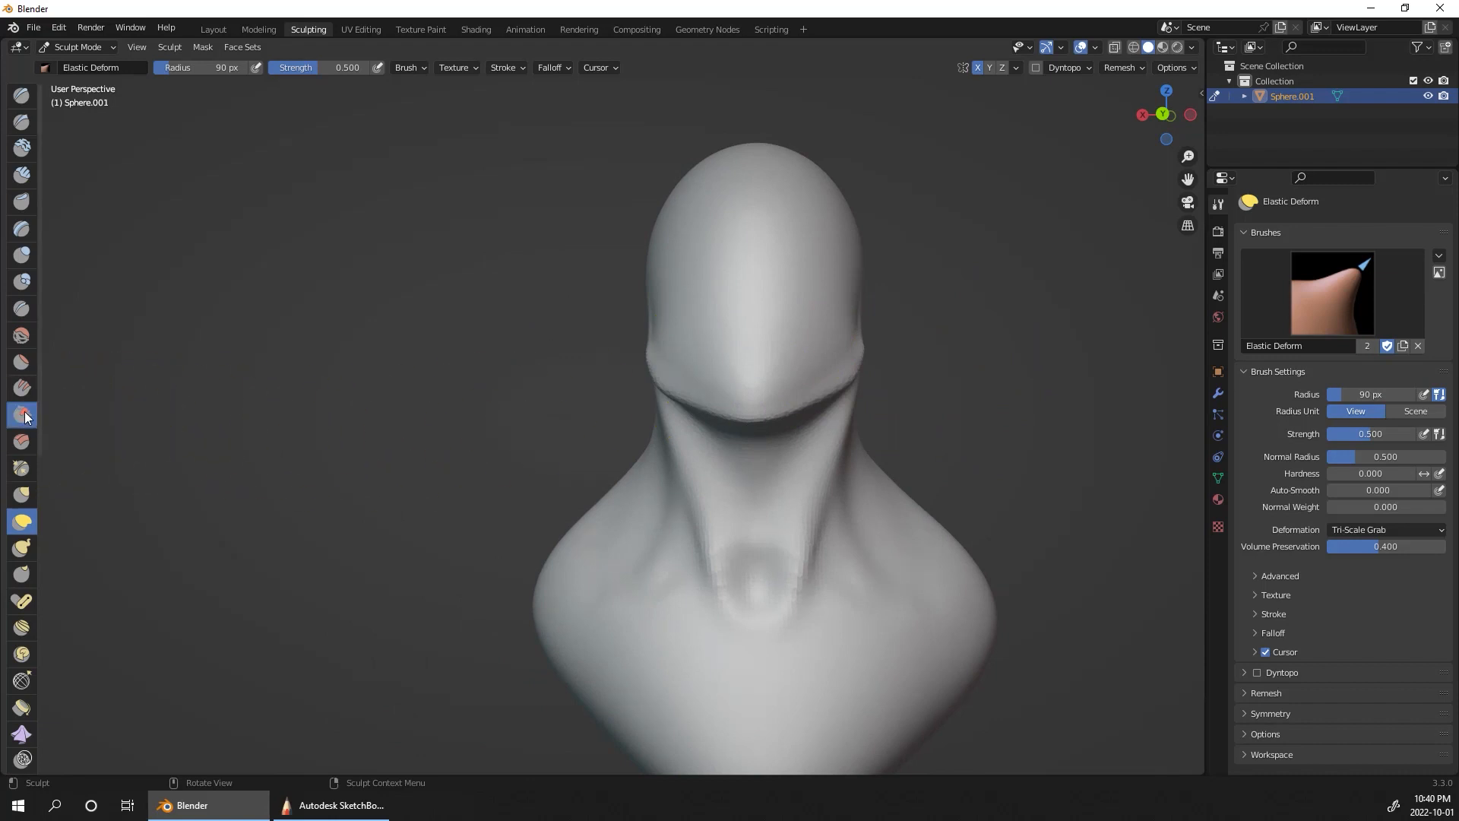
middle_click_drag(949, 456, 886, 456)
left_click_drag(739, 314, 749, 338)
left_click_drag(771, 287, 821, 307)
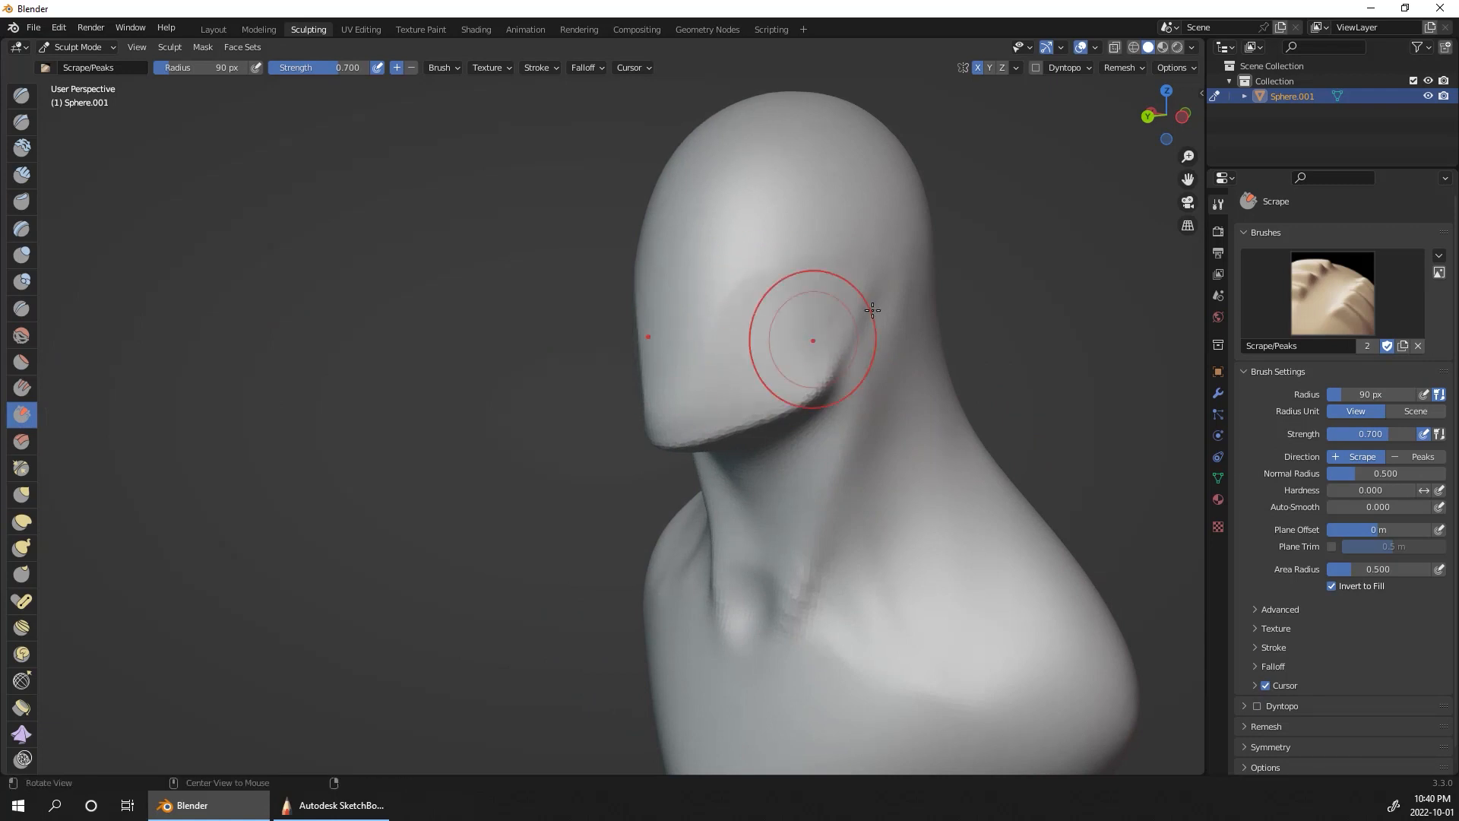
middle_click_drag(873, 309, 813, 342)
mouse_move(771, 267)
left_mouse_down()
mouse_move(745, 332)
mouse_move(728, 297)
left_mouse_up()
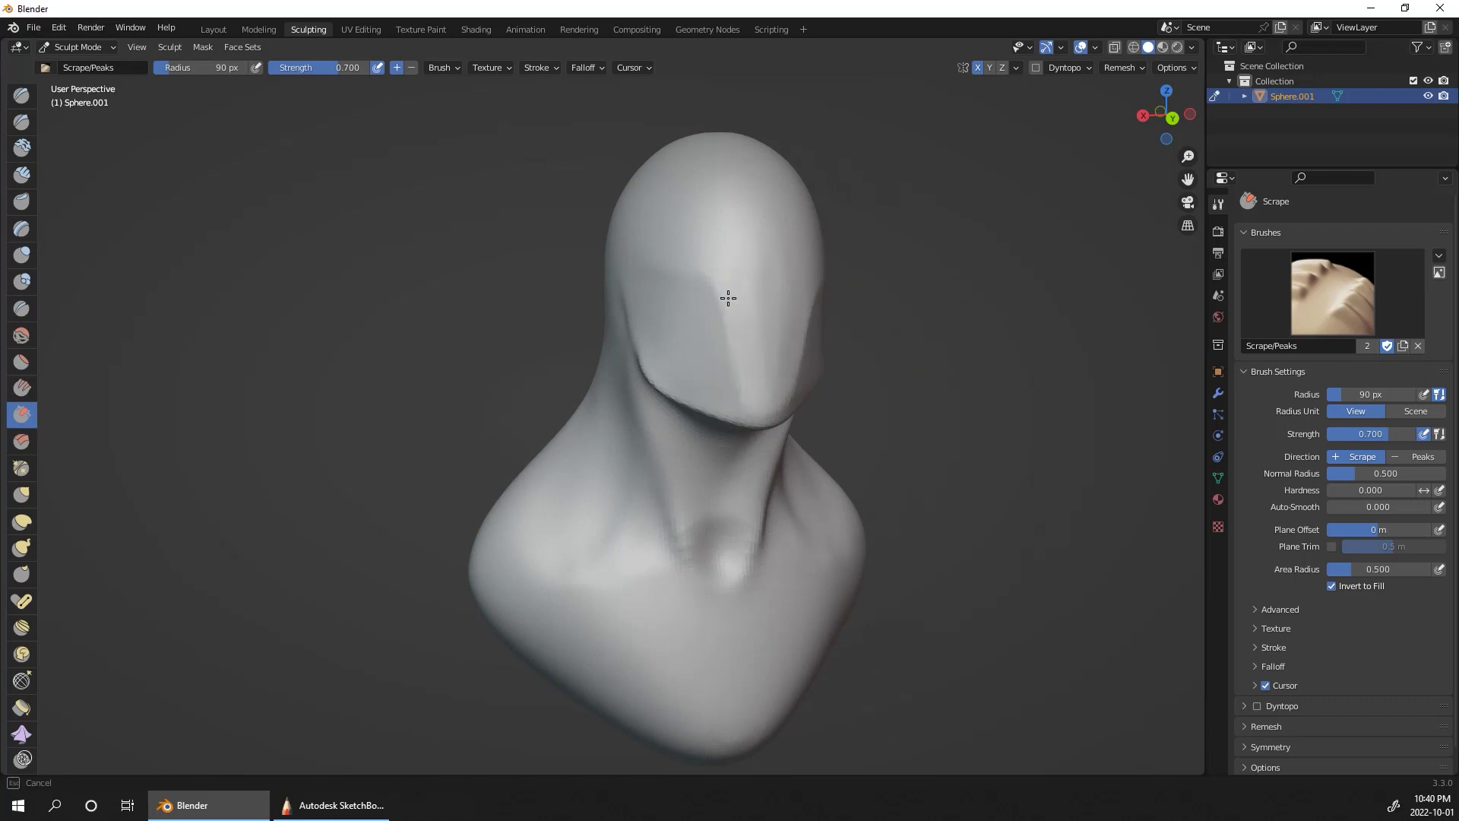
Step: Scrape the upper cheeks and the front of the face to refine the planes below the brow
middle_click_drag(886, 356, 641, 287)
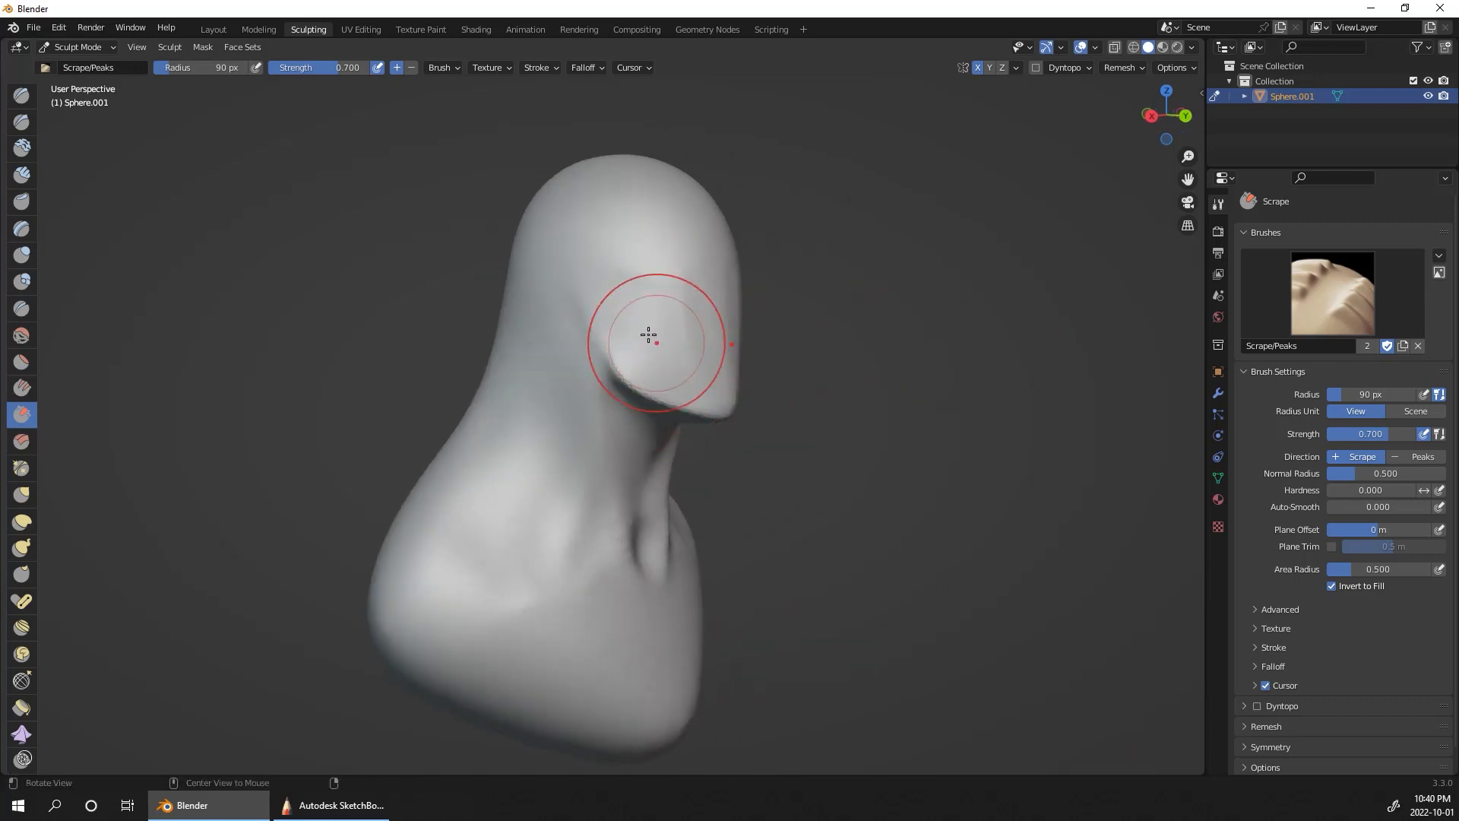
left_click_drag(651, 335, 665, 311)
middle_click_drag(895, 342, 854, 293)
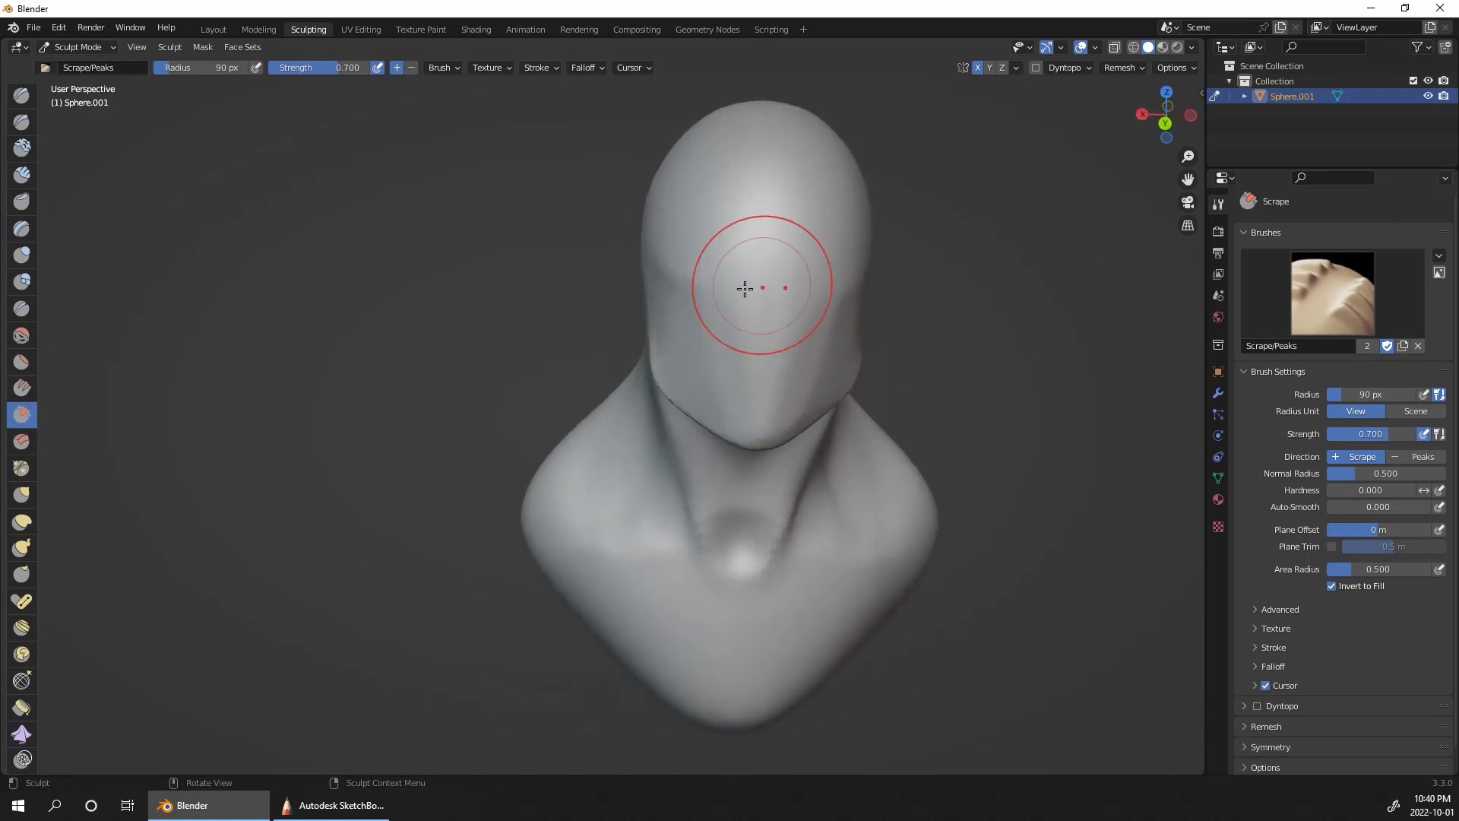
mouse_move(749, 286)
middle_mouse_down()
mouse_move(1102, 302)
mouse_move(1057, 284)
middle_mouse_up()
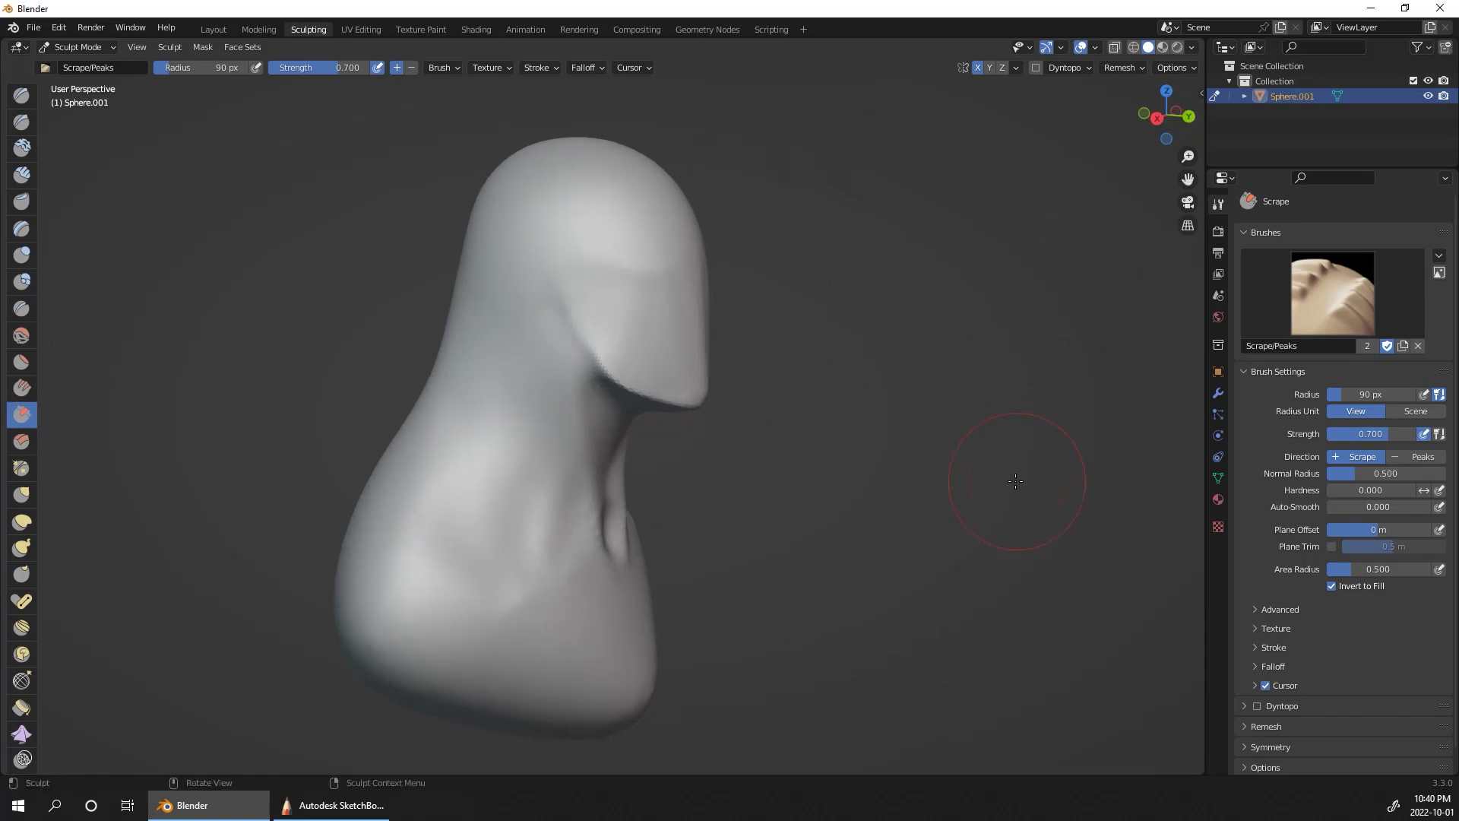
middle_click_drag(1015, 481, 1023, 438)
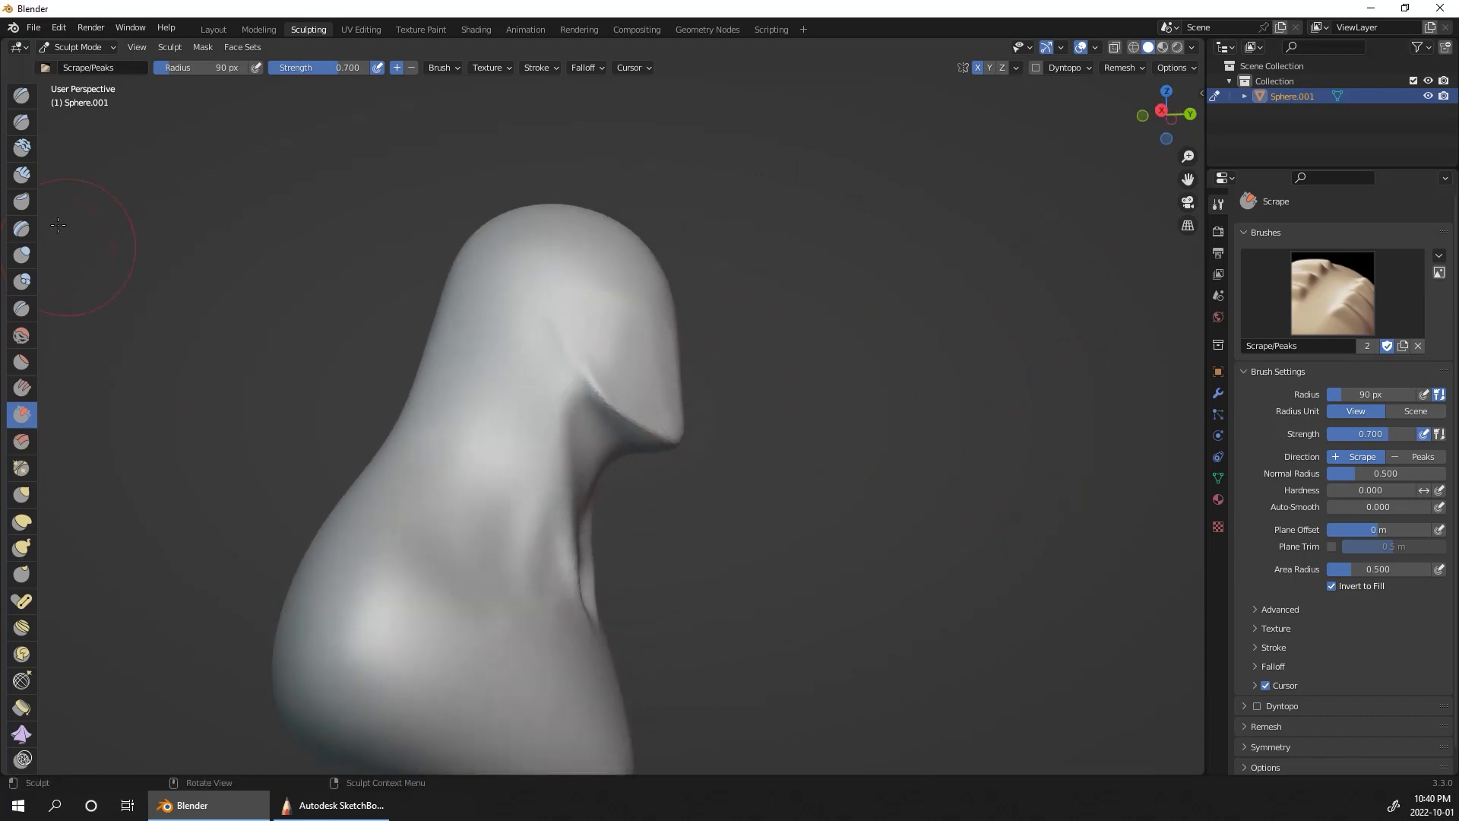
Step: Carve a deep groove behind and beneath the jawline with the Draw Sharp brush at a 57 px radius
left_click(22, 123)
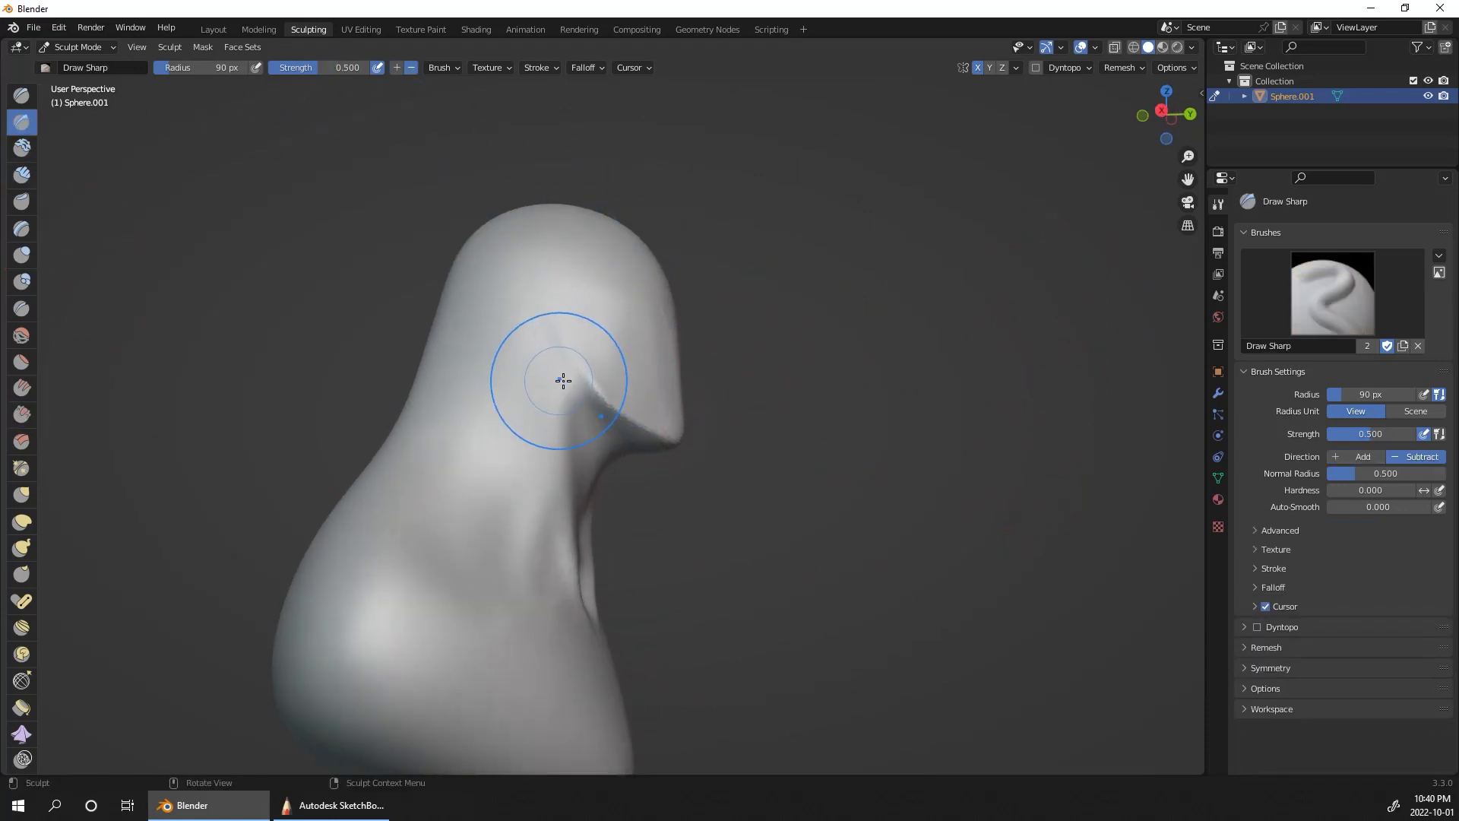
key("bracketleft")
key("bracketleft")
key("bracketleft")
key("bracketleft")
left_click_drag(546, 344, 584, 439)
mouse_move(552, 353)
left_mouse_down()
mouse_move(578, 422)
mouse_move(558, 380)
left_mouse_up()
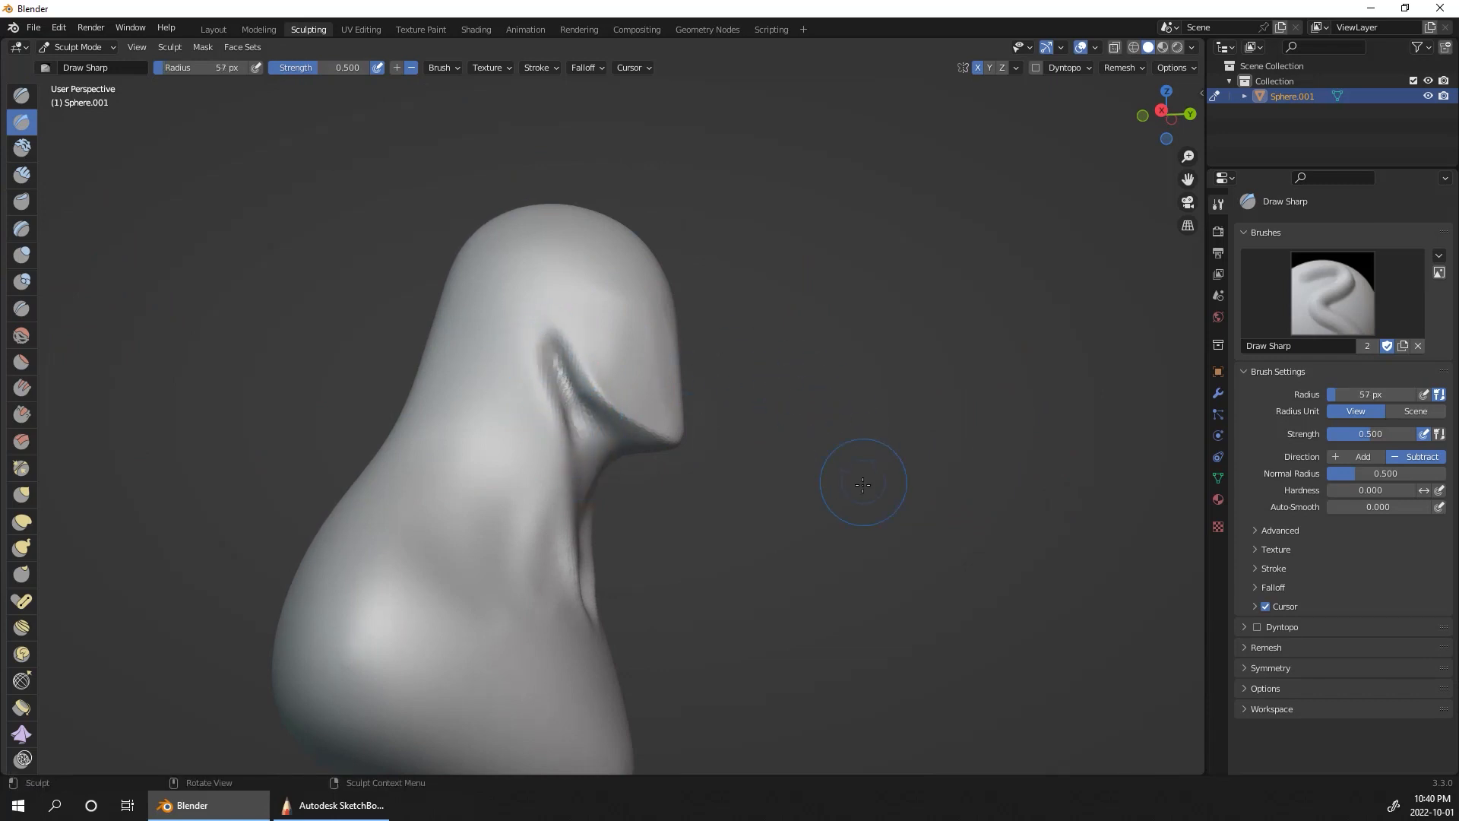
mouse_move(856, 482)
middle_mouse_down()
mouse_move(810, 504)
mouse_move(716, 514)
mouse_move(898, 369)
mouse_move(836, 364)
middle_mouse_up()
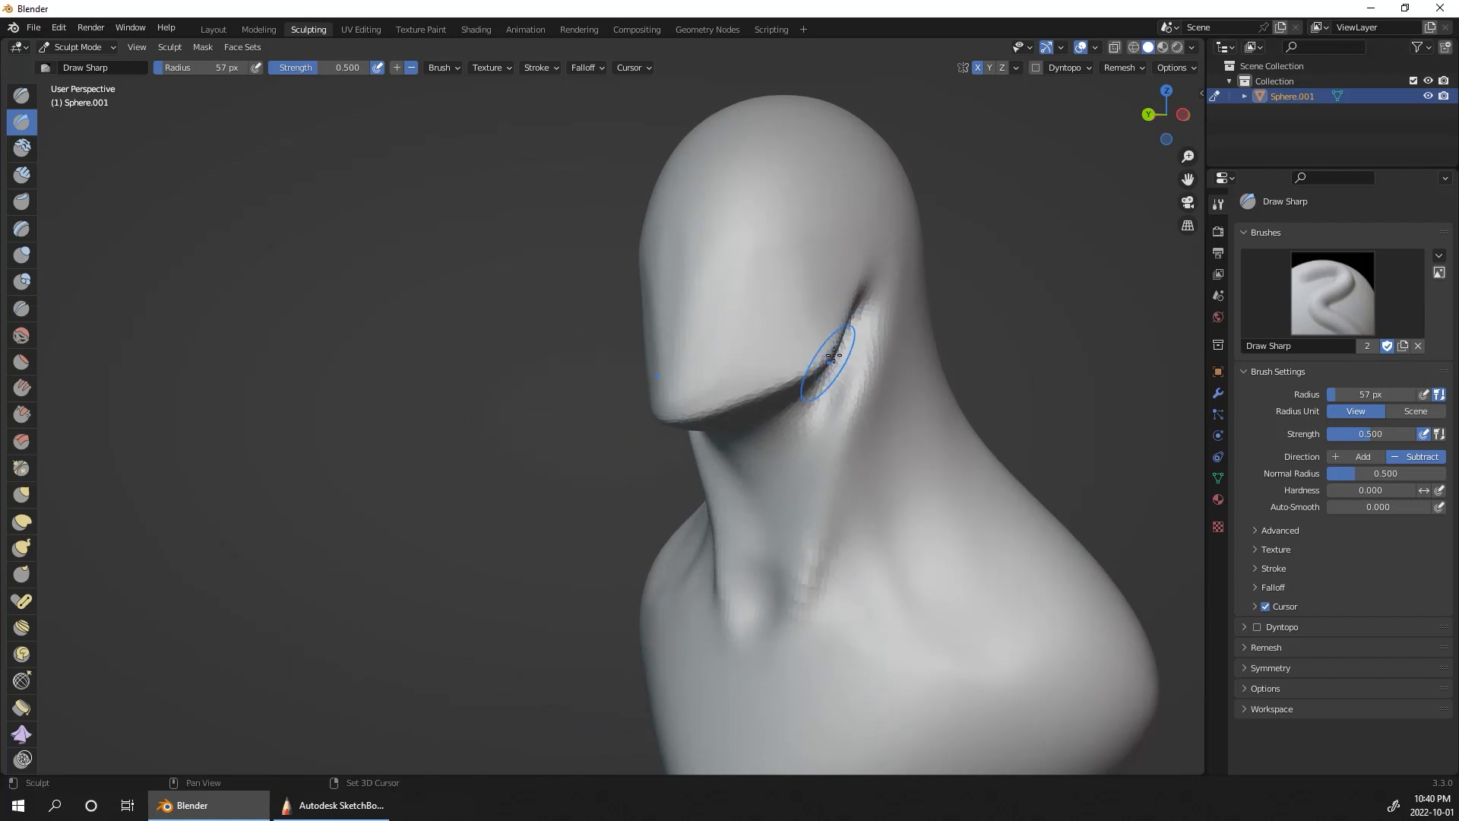
mouse_move(958, 349)
middle_mouse_down()
mouse_move(1074, 385)
mouse_move(853, 404)
middle_mouse_up()
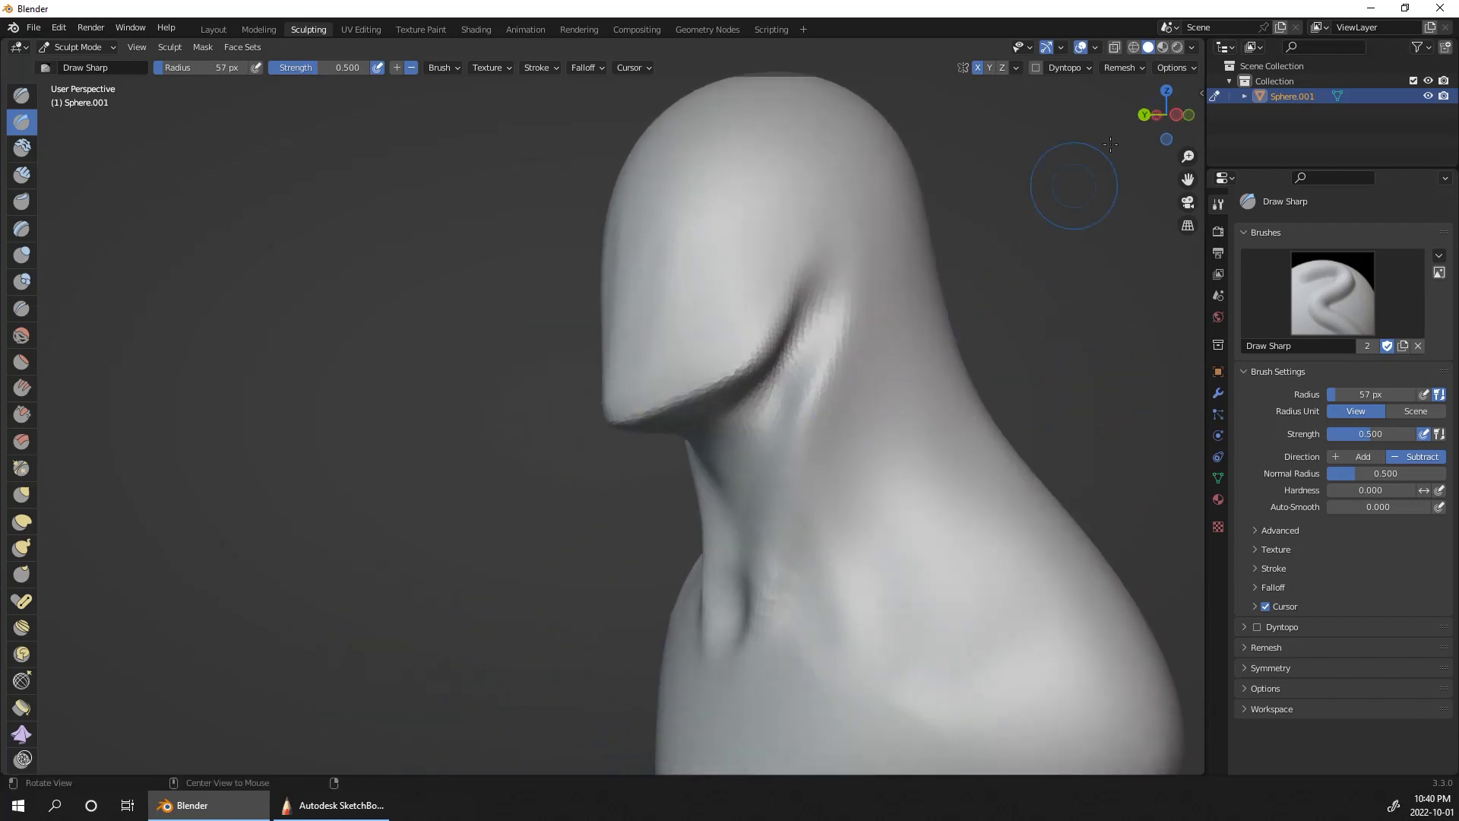
Step: Switch to the left orthographic view, move the bust aside and activate the Lasso Mask tool
left_click(1165, 115)
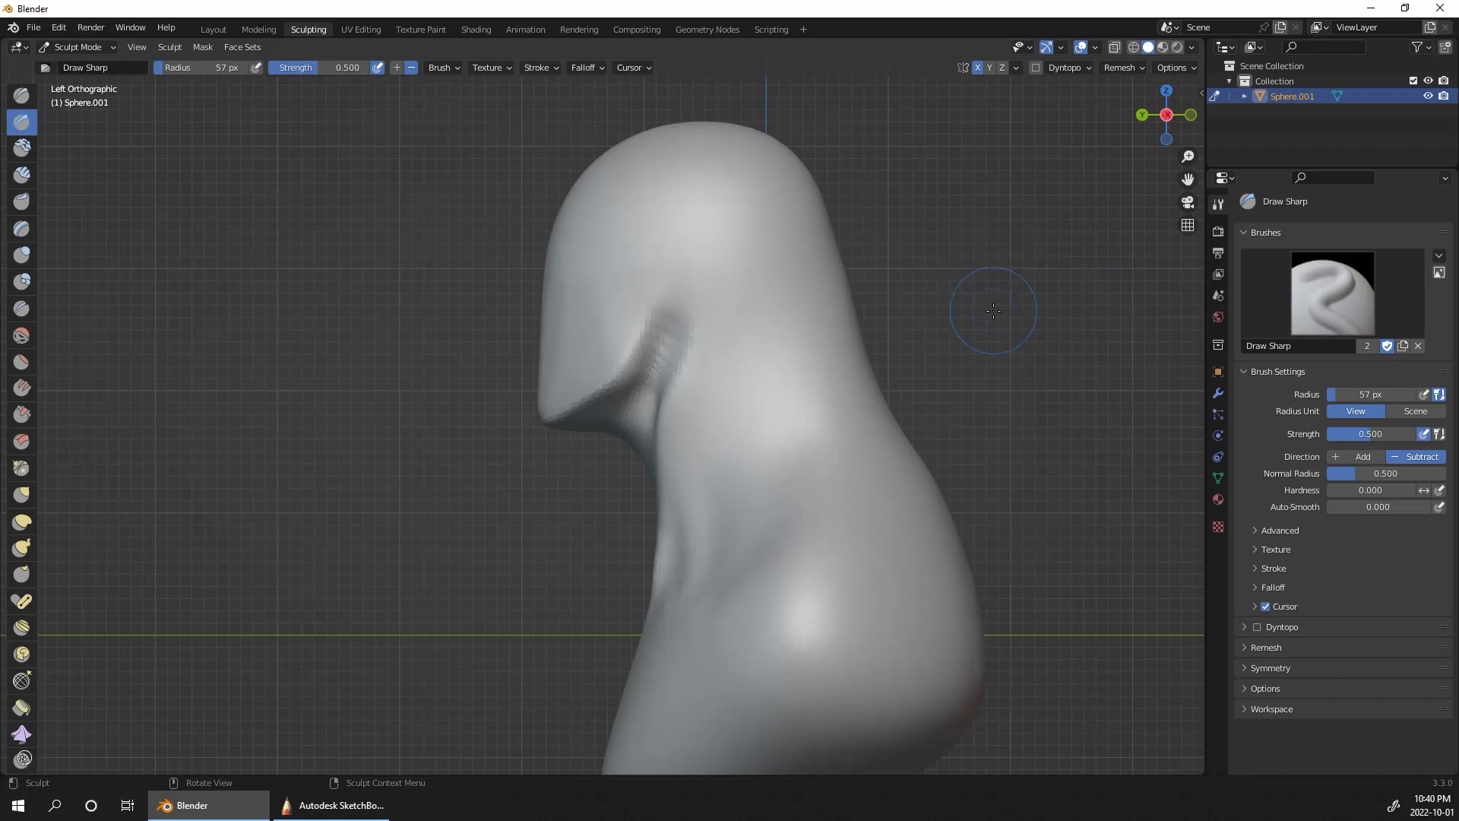
middle_click_drag(993, 311, 1162, 310, "ctrl")
middle_click_drag(1089, 353, 1221, 393, "shift")
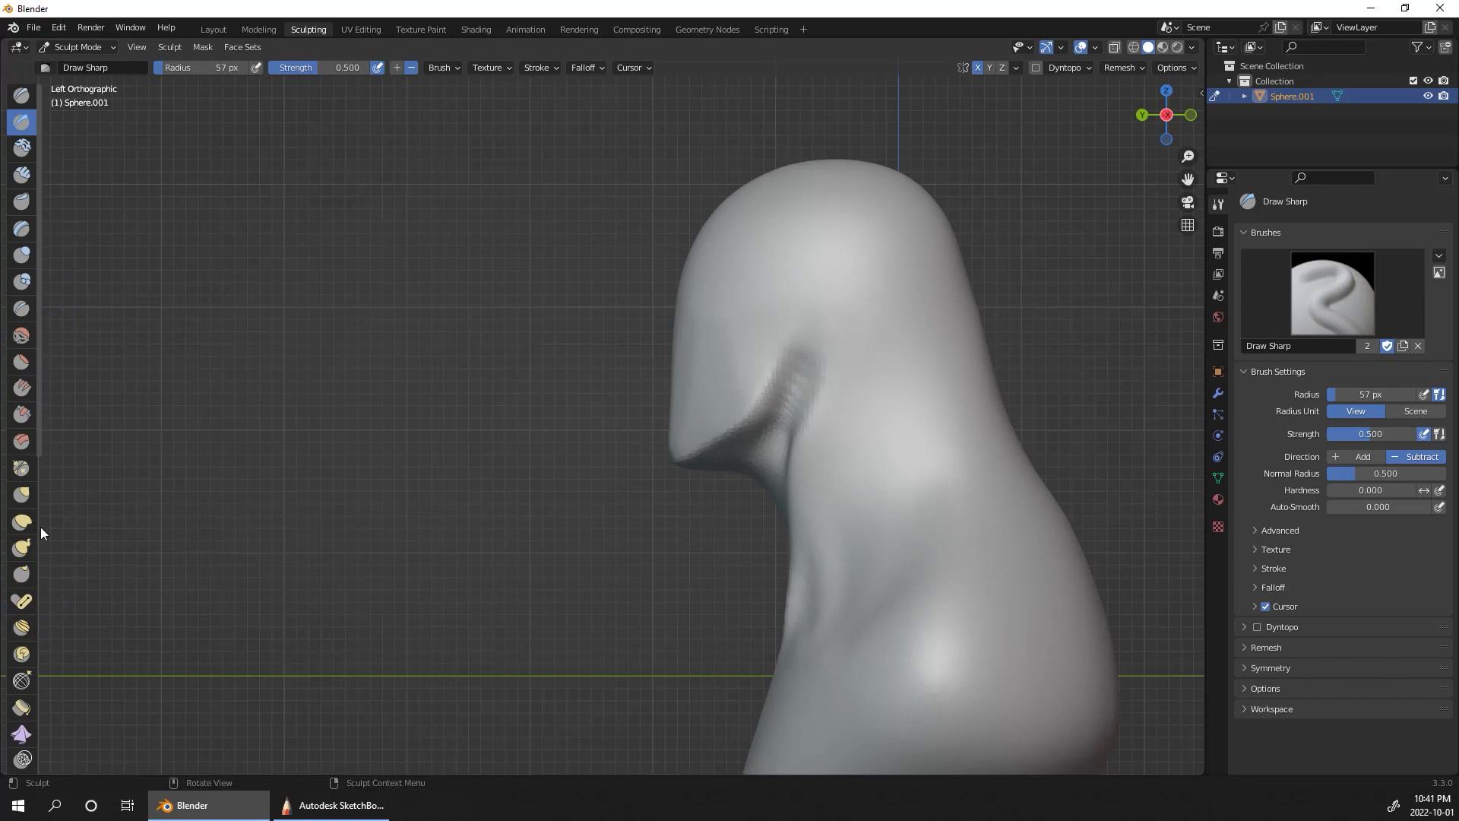
left_click_drag(37, 525, 58, 524)
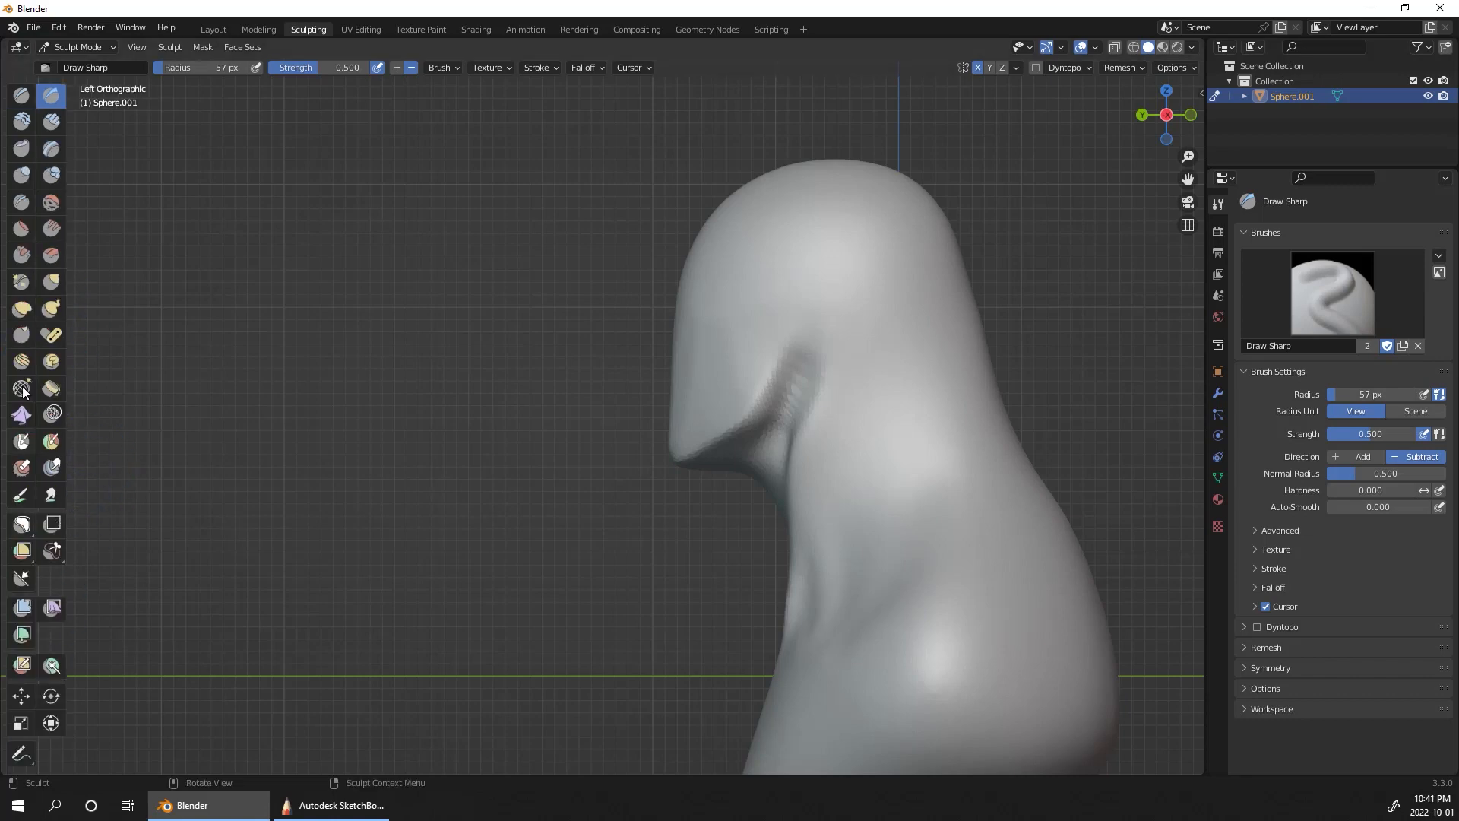
left_click(22, 525)
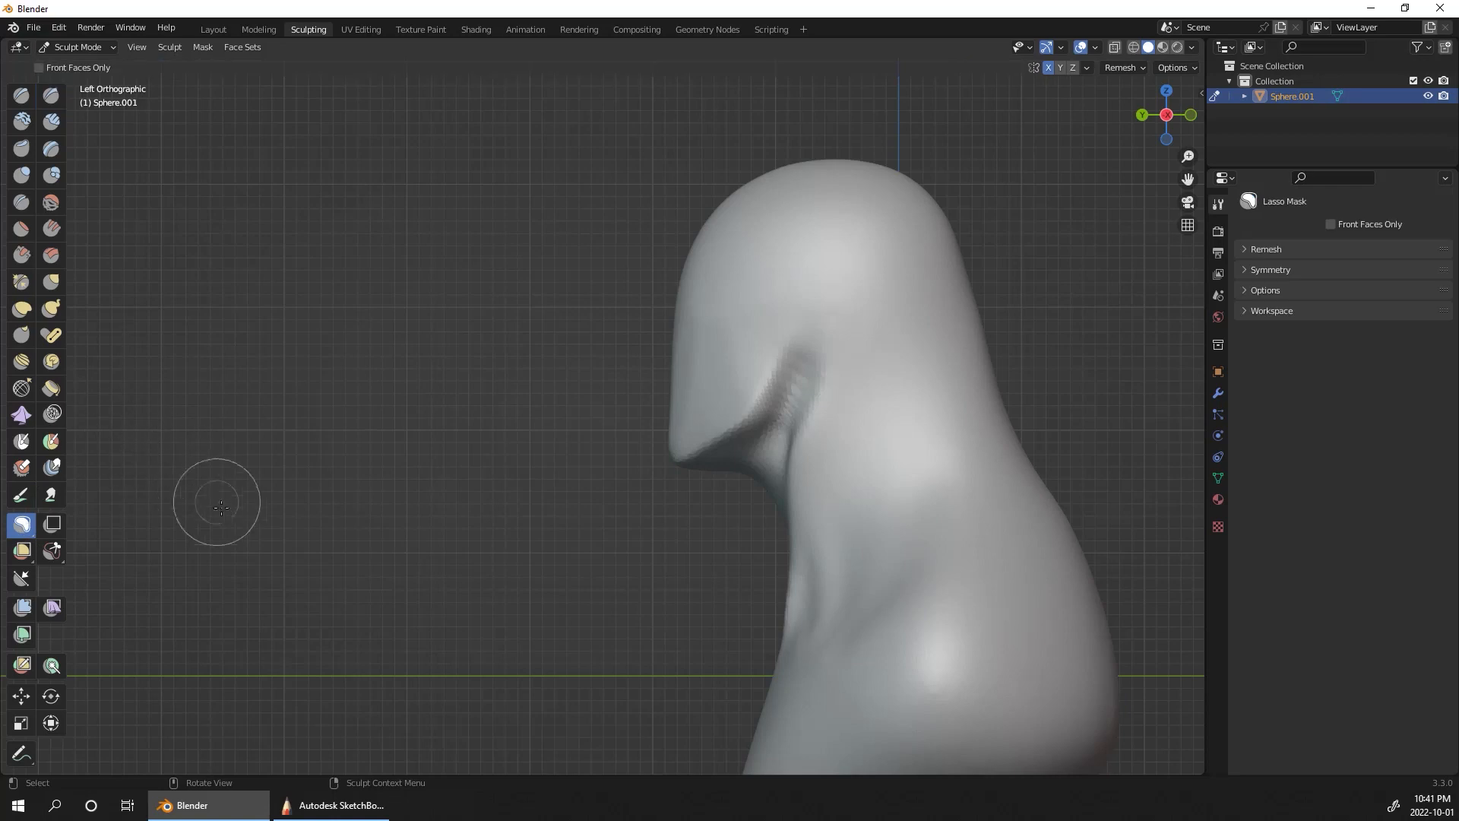
left_click(203, 47)
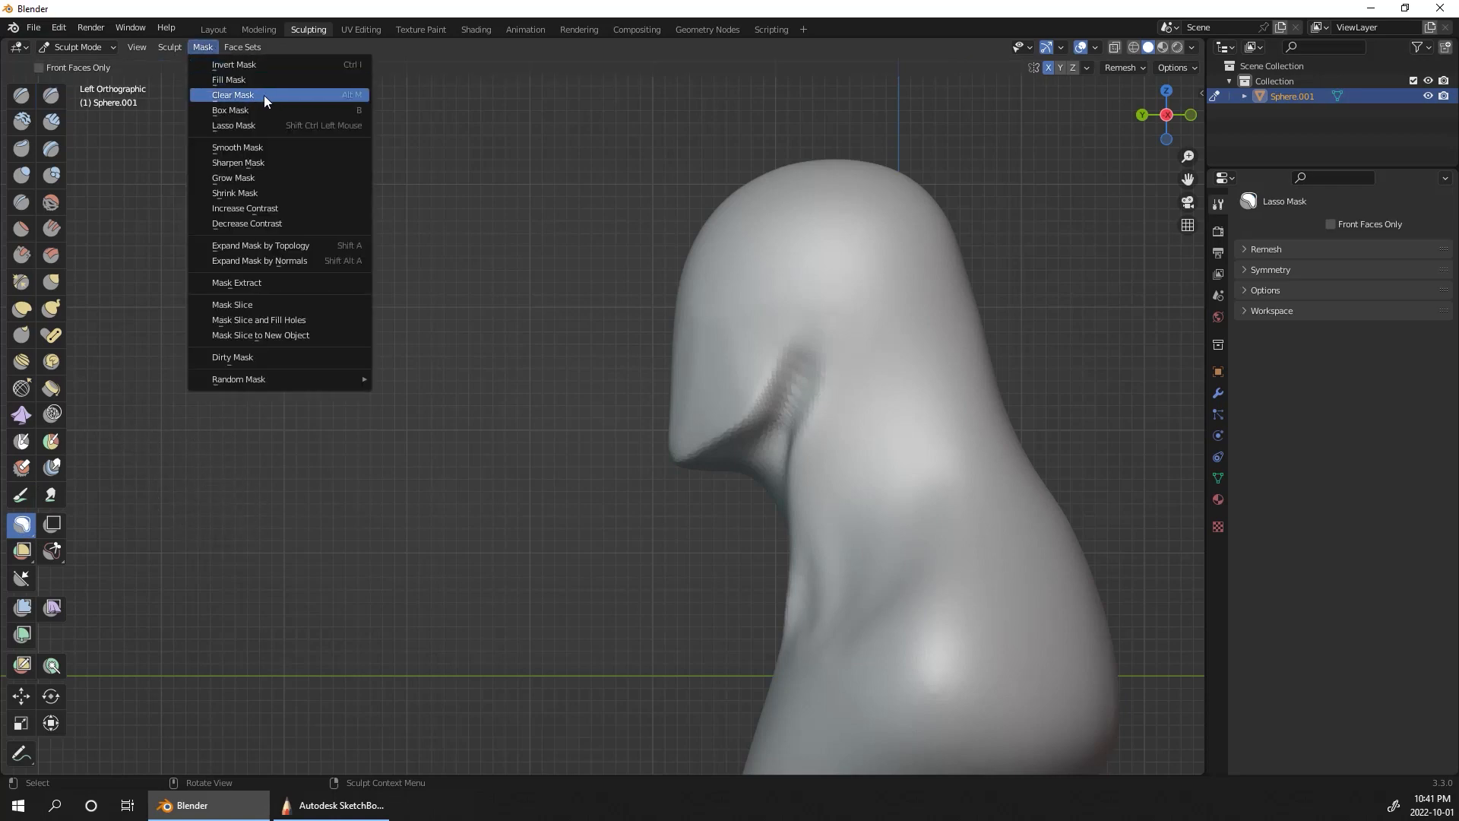
left_click(265, 126)
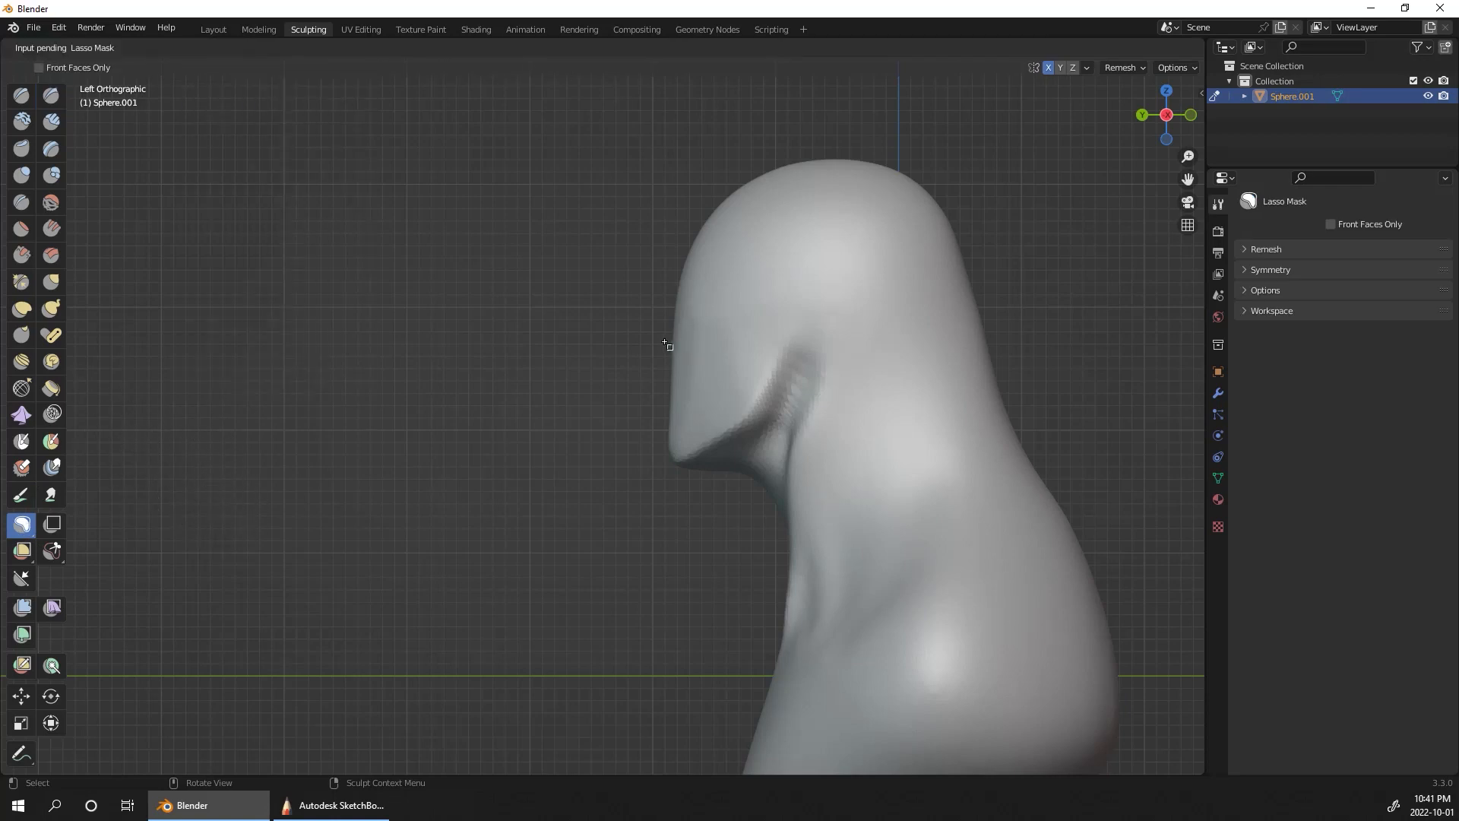
left_click_drag(654, 337, 652, 337)
left_click_drag(701, 396, 655, 417)
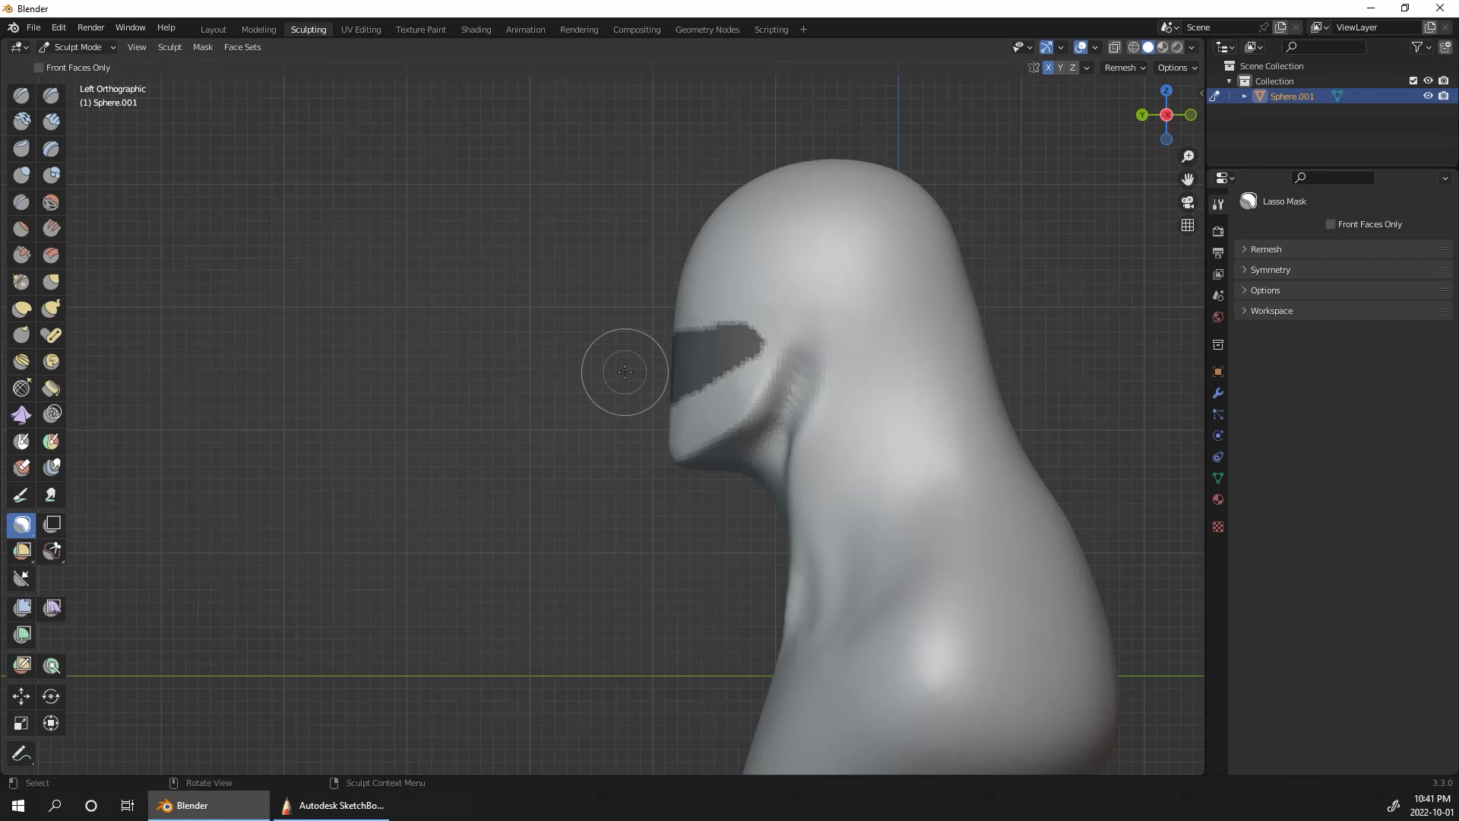
middle_click_drag(1090, 408, 1116, 392)
key("alt+m")
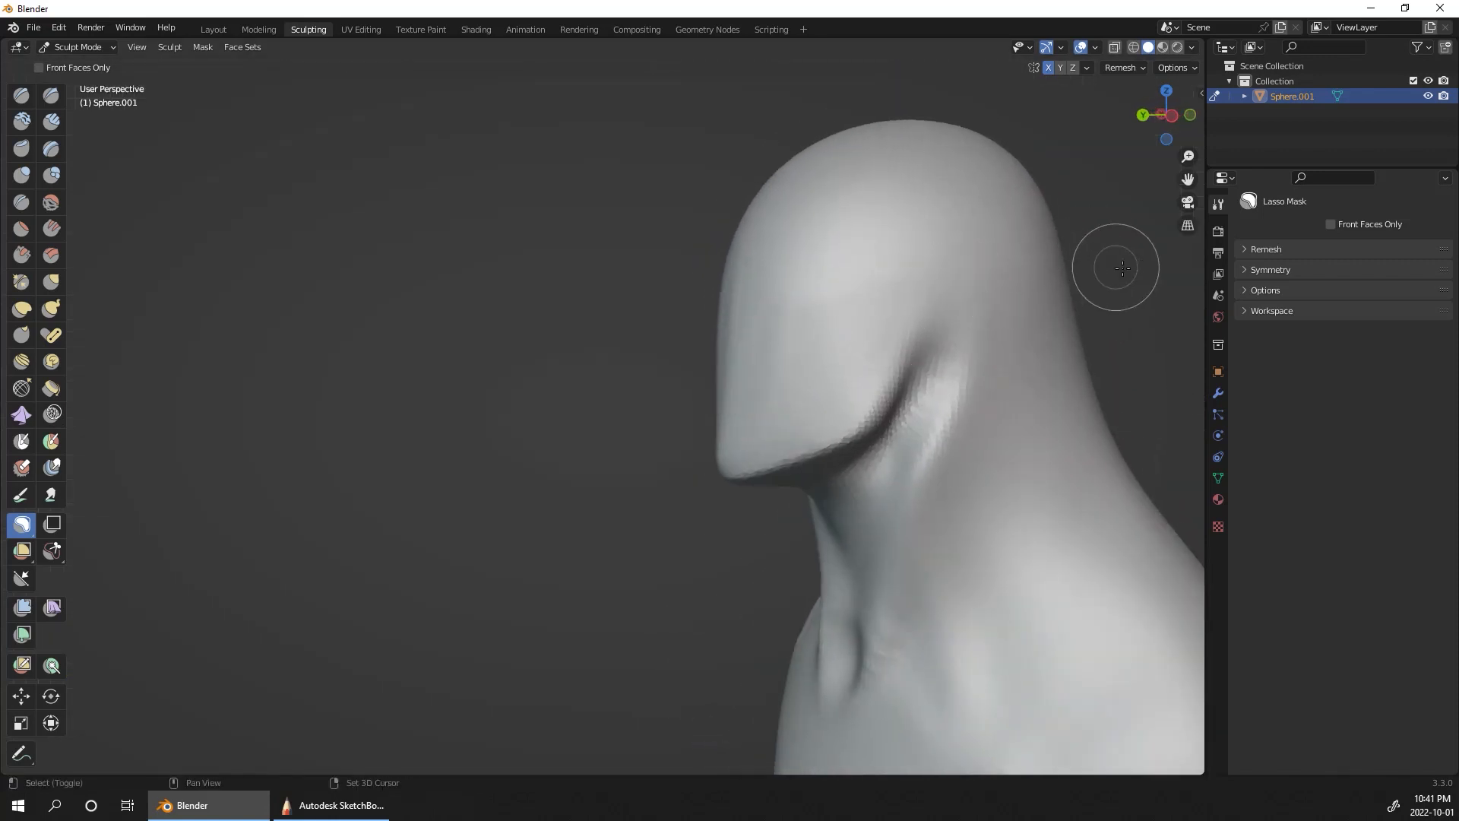
Step: From the left orthographic view, lasso-mask a band across the front of the face above the chin, rising to a point at the cheeks
left_click(1170, 115)
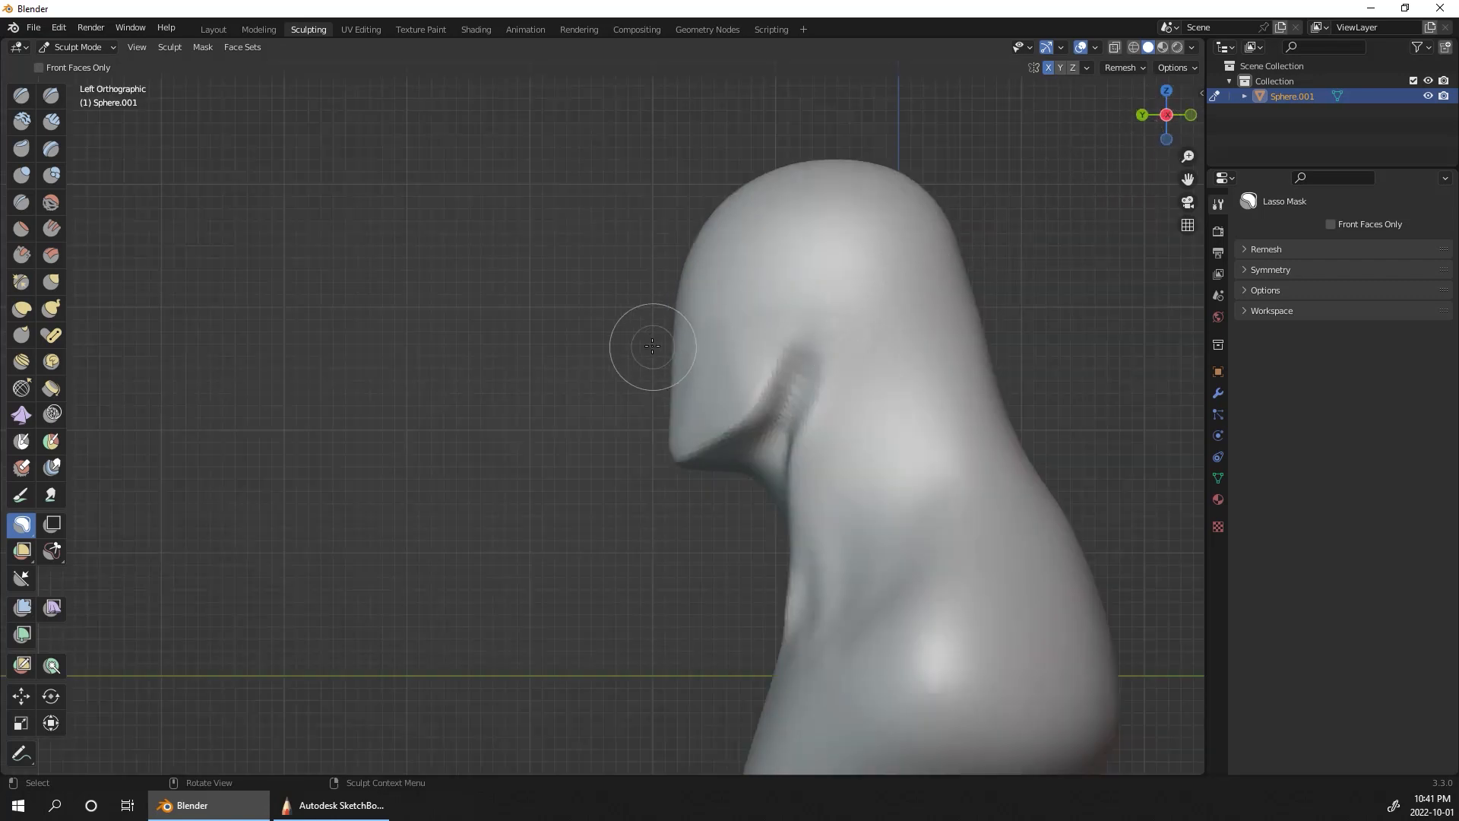
mouse_move(652, 308)
left_mouse_down()
mouse_move(720, 312)
mouse_move(729, 378)
mouse_move(616, 449)
left_mouse_up()
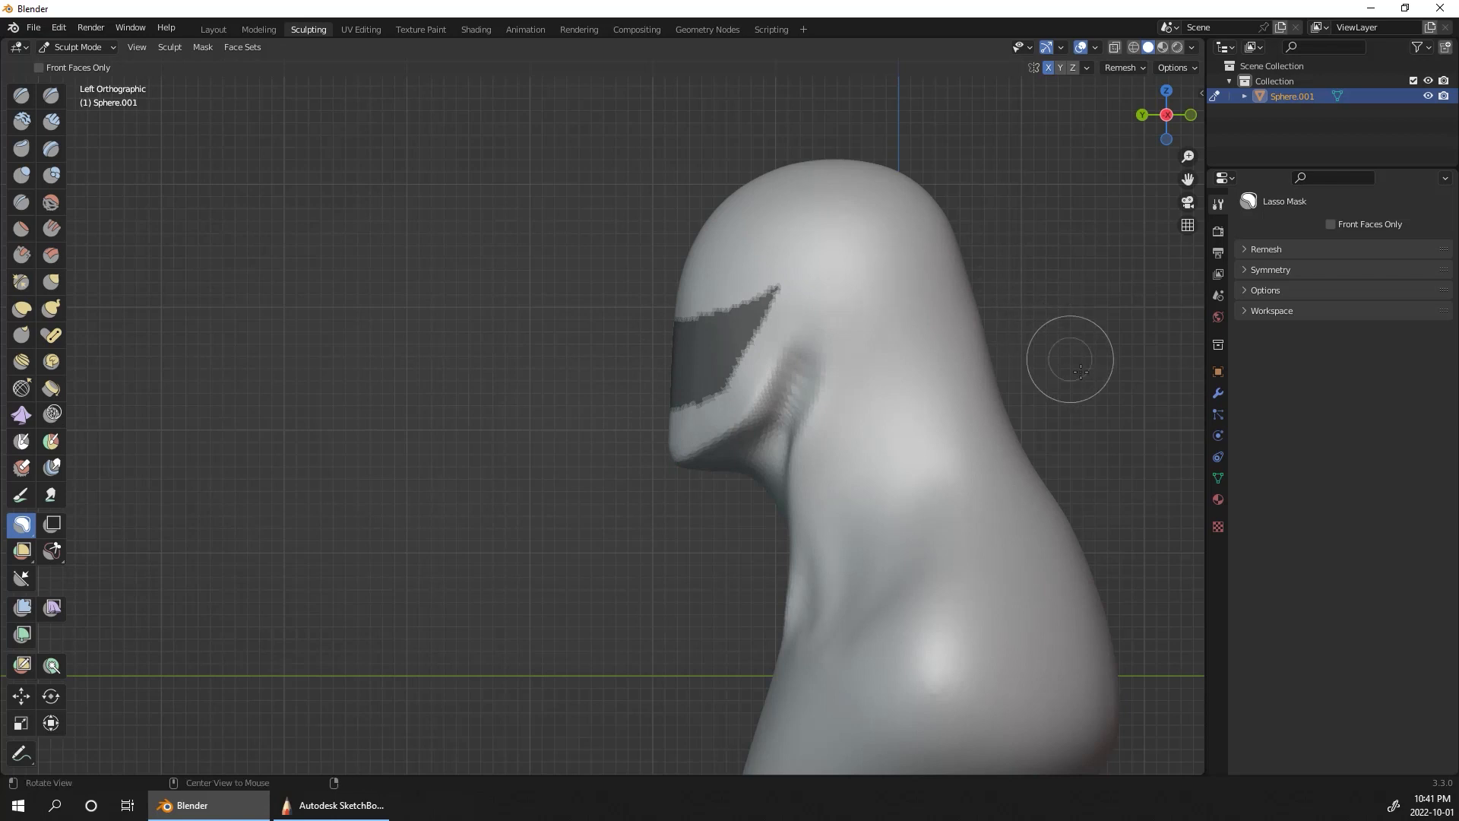
left_click_drag(1080, 371, 1141, 376, "alt")
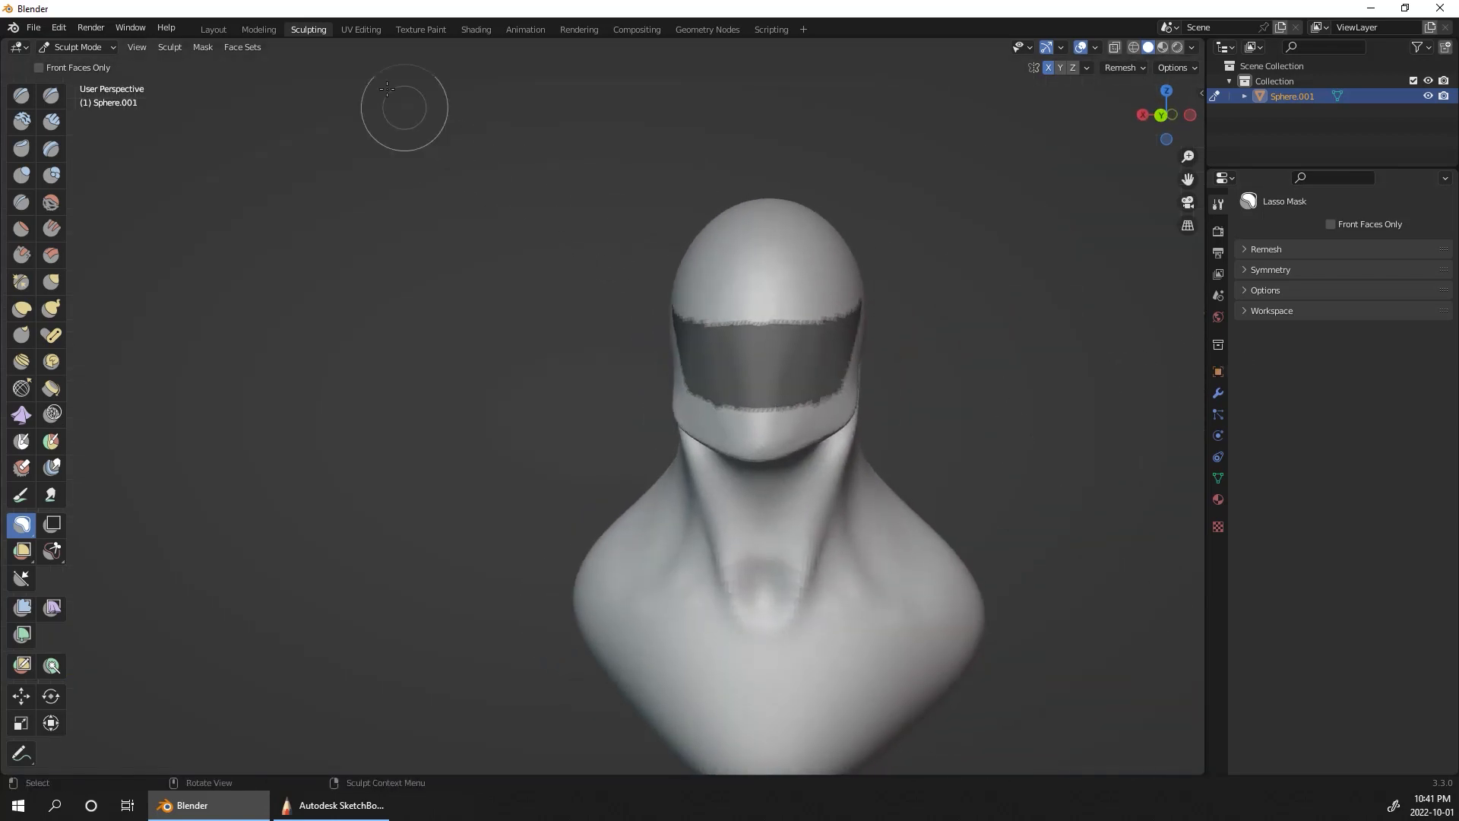
Step: Invert the mask so that only the band across the front of the face can be sculpted
left_click(210, 48)
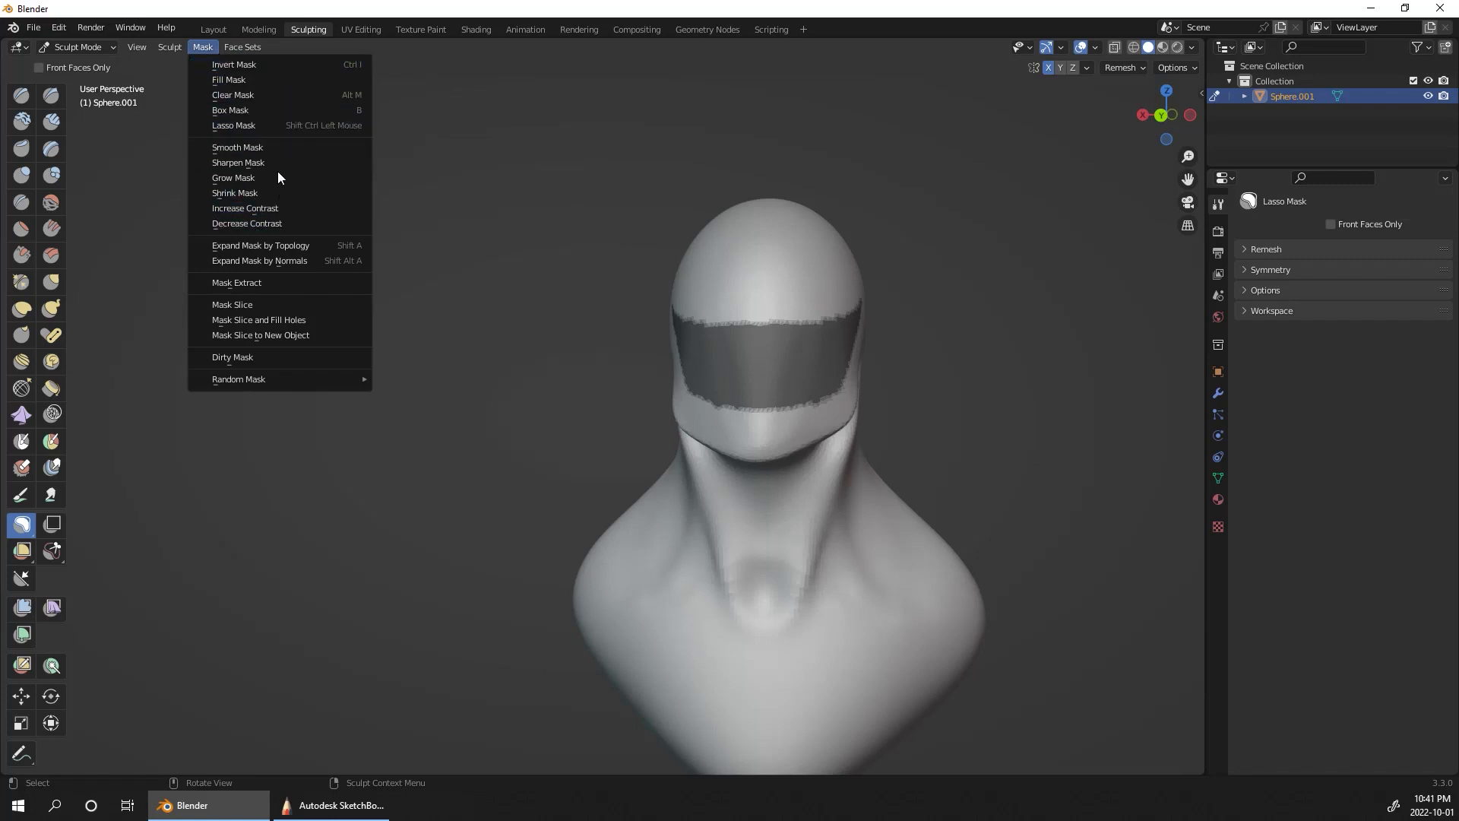
left_click(351, 67)
mouse_move(1030, 450)
middle_mouse_down()
mouse_move(1028, 471)
mouse_move(1047, 472)
middle_mouse_up()
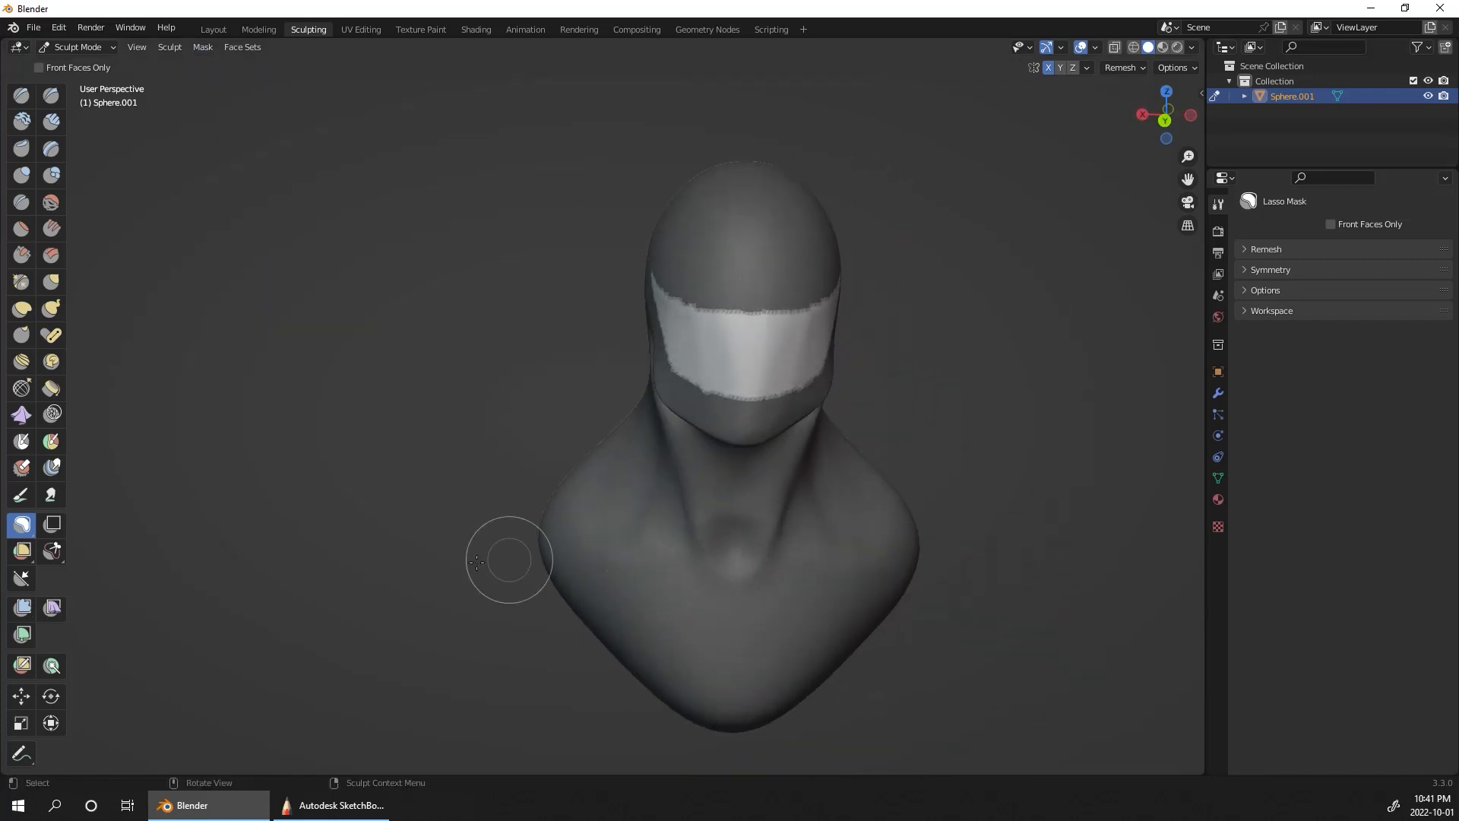
Step: Push the unmasked face band back into the head with the Grab brush at a 104 px radius to hollow out a mouth cavity
left_click(51, 282)
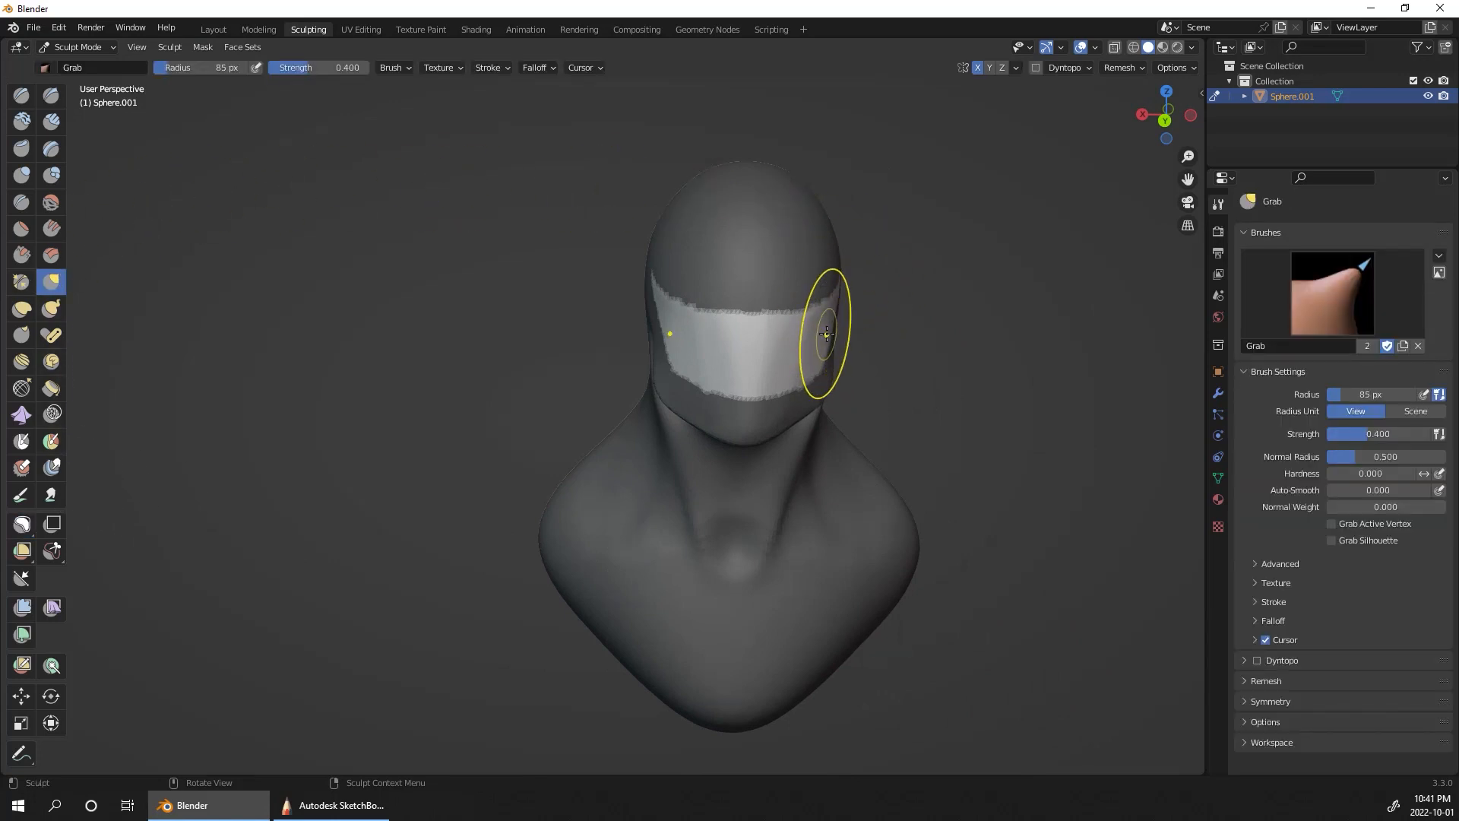
left_click_drag(827, 333, 795, 339)
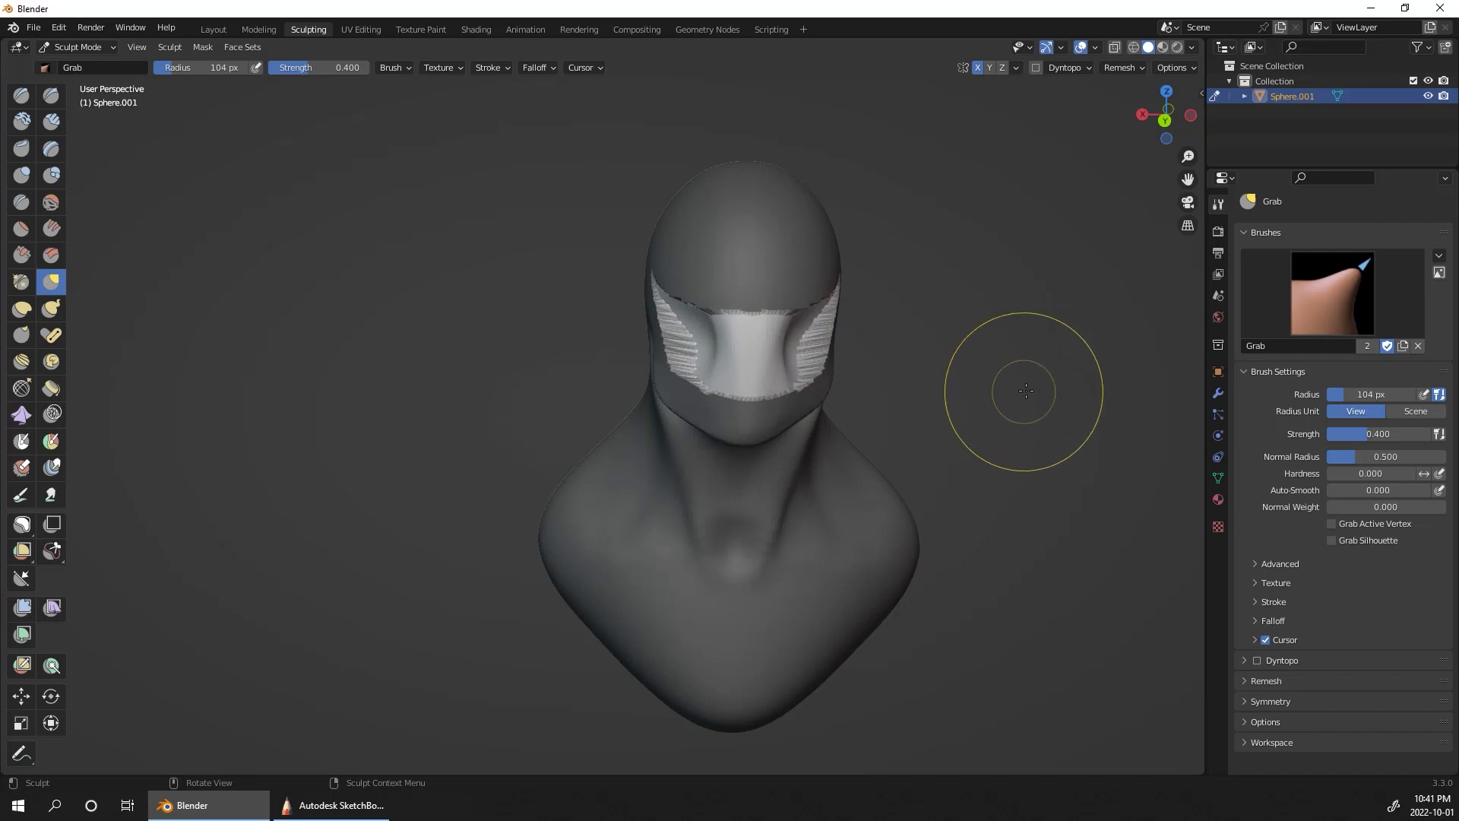
middle_click_drag(1025, 391, 851, 390)
left_click_drag(723, 364, 934, 369)
left_click_drag(805, 342, 930, 338)
mouse_move(782, 374)
left_mouse_down()
mouse_move(866, 380)
mouse_move(900, 430)
left_mouse_up()
mouse_move(821, 339)
left_mouse_down()
mouse_move(887, 309)
mouse_move(930, 266)
left_mouse_up()
middle_click_drag(1039, 304, 1198, 294)
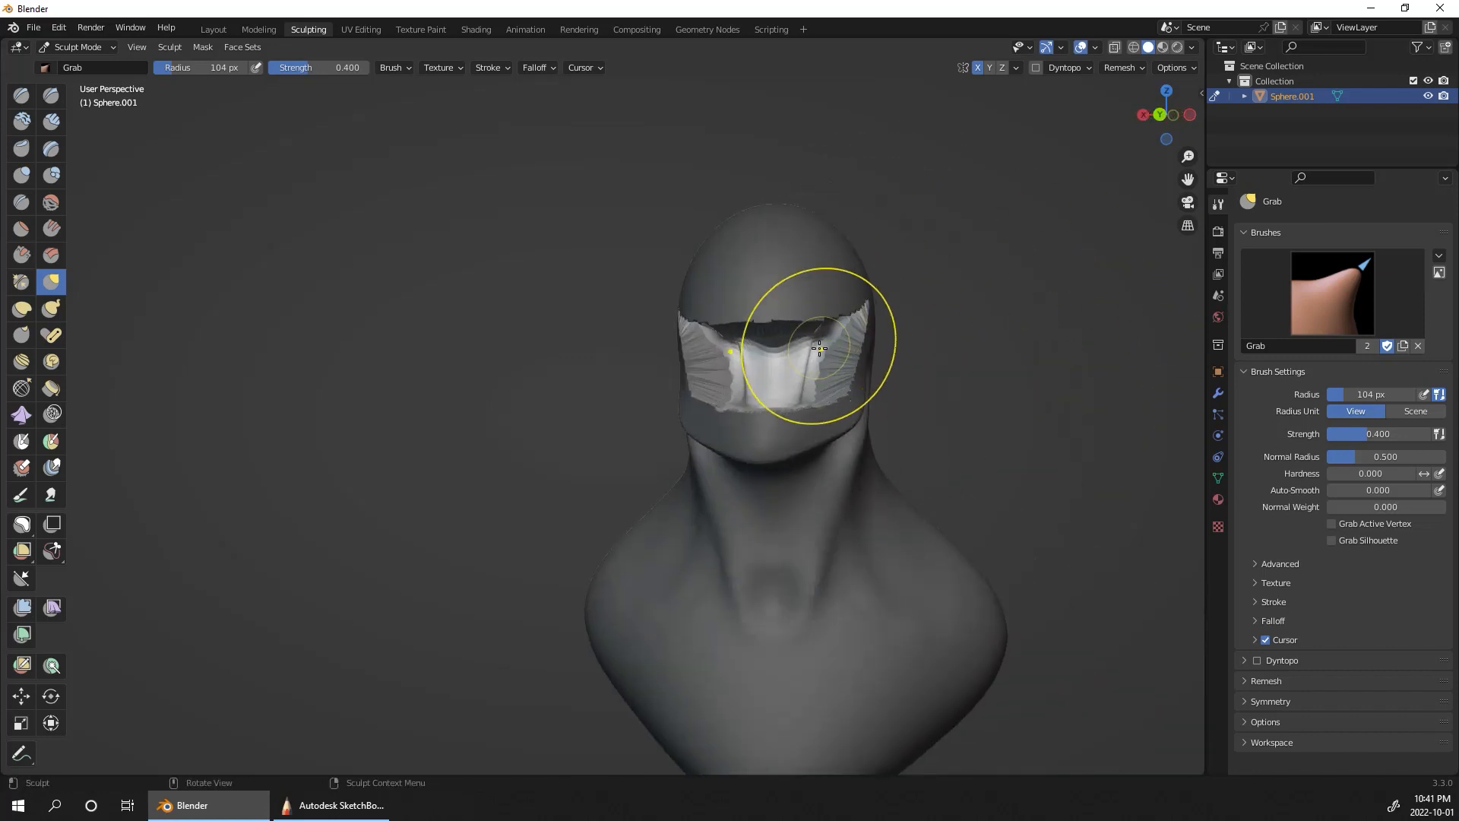
middle_click_drag(851, 357, 1082, 320)
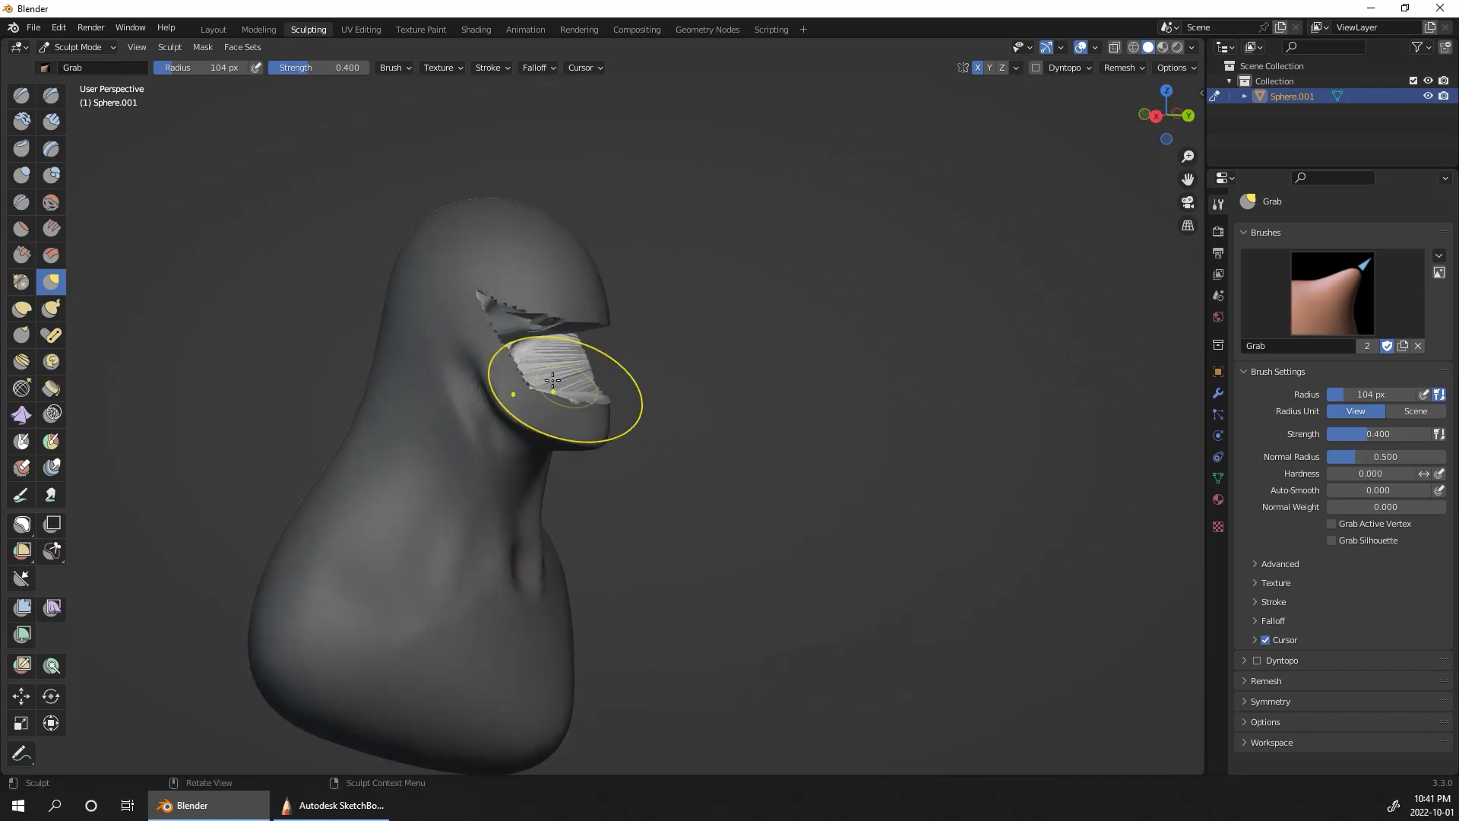
Step: Clear the mask and remesh the bust to even out the stretched mouth cavity
middle_click_drag(889, 458, 762, 494)
middle_click_drag(1028, 403, 945, 437)
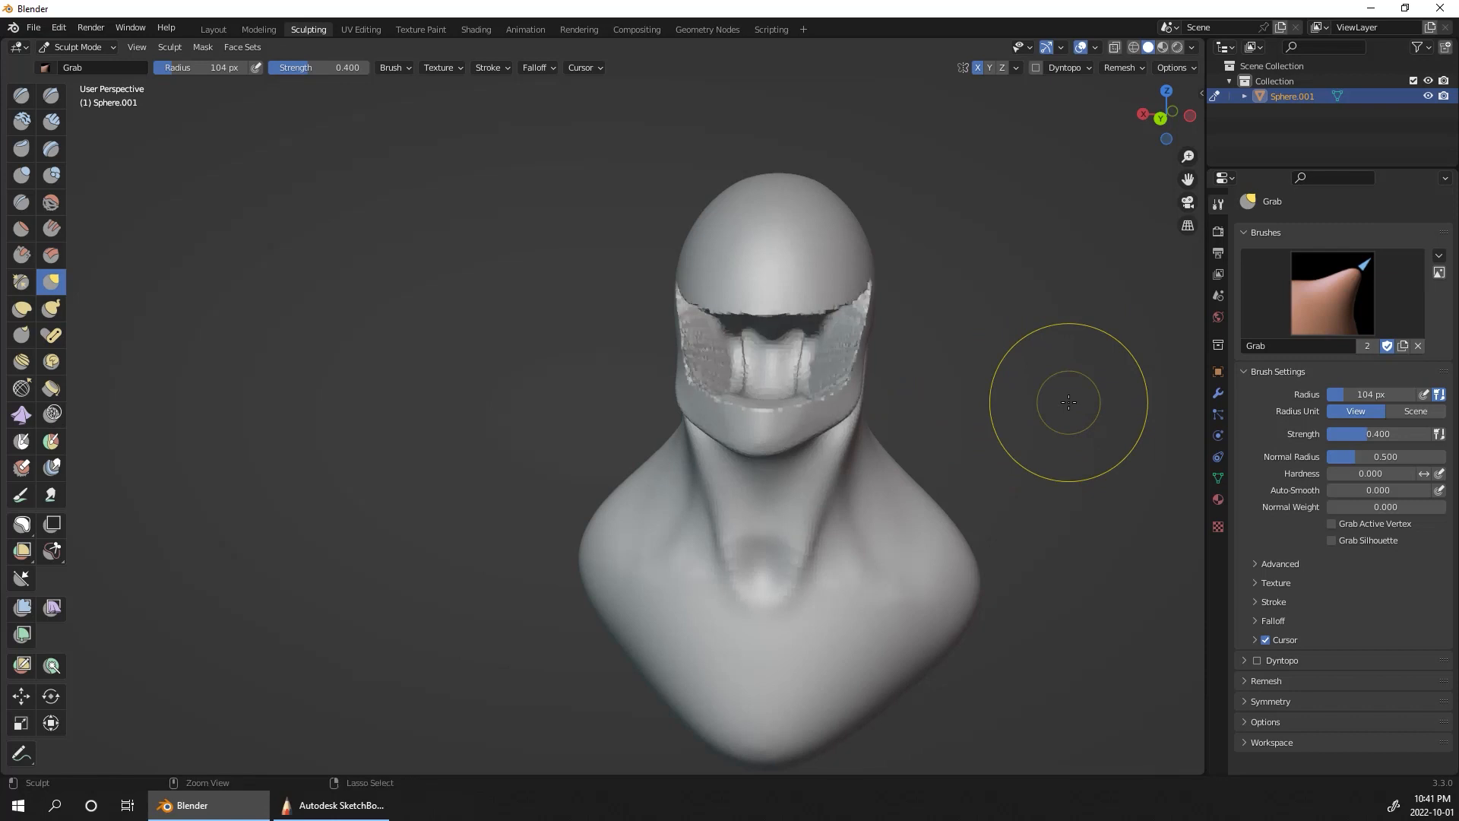
mouse_move(960, 346)
left_mouse_down("ctrl+alt")
mouse_move(1026, 313)
mouse_move(984, 352)
left_mouse_up("ctrl+alt")
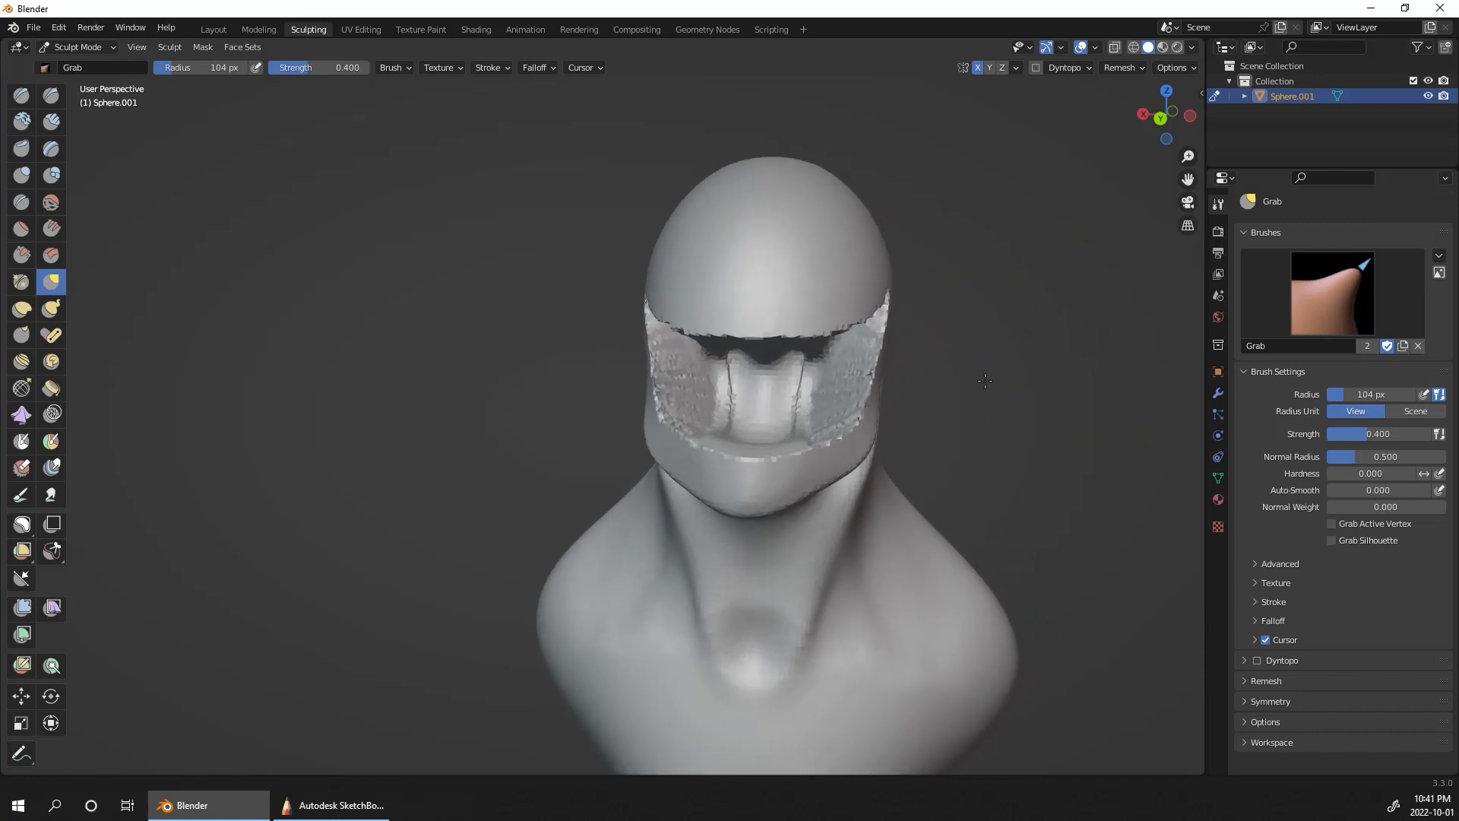
Step: Smooth the jagged walls and rim of the mouth cavity
mouse_move(844, 399)
left_mouse_down()
mouse_move(772, 394)
mouse_move(760, 408)
mouse_move(787, 381)
mouse_move(756, 448)
left_mouse_up()
middle_click_drag(990, 385, 667, 418)
mouse_move(781, 334)
middle_mouse_down()
mouse_move(988, 425)
mouse_move(821, 417)
mouse_move(902, 365)
middle_mouse_up()
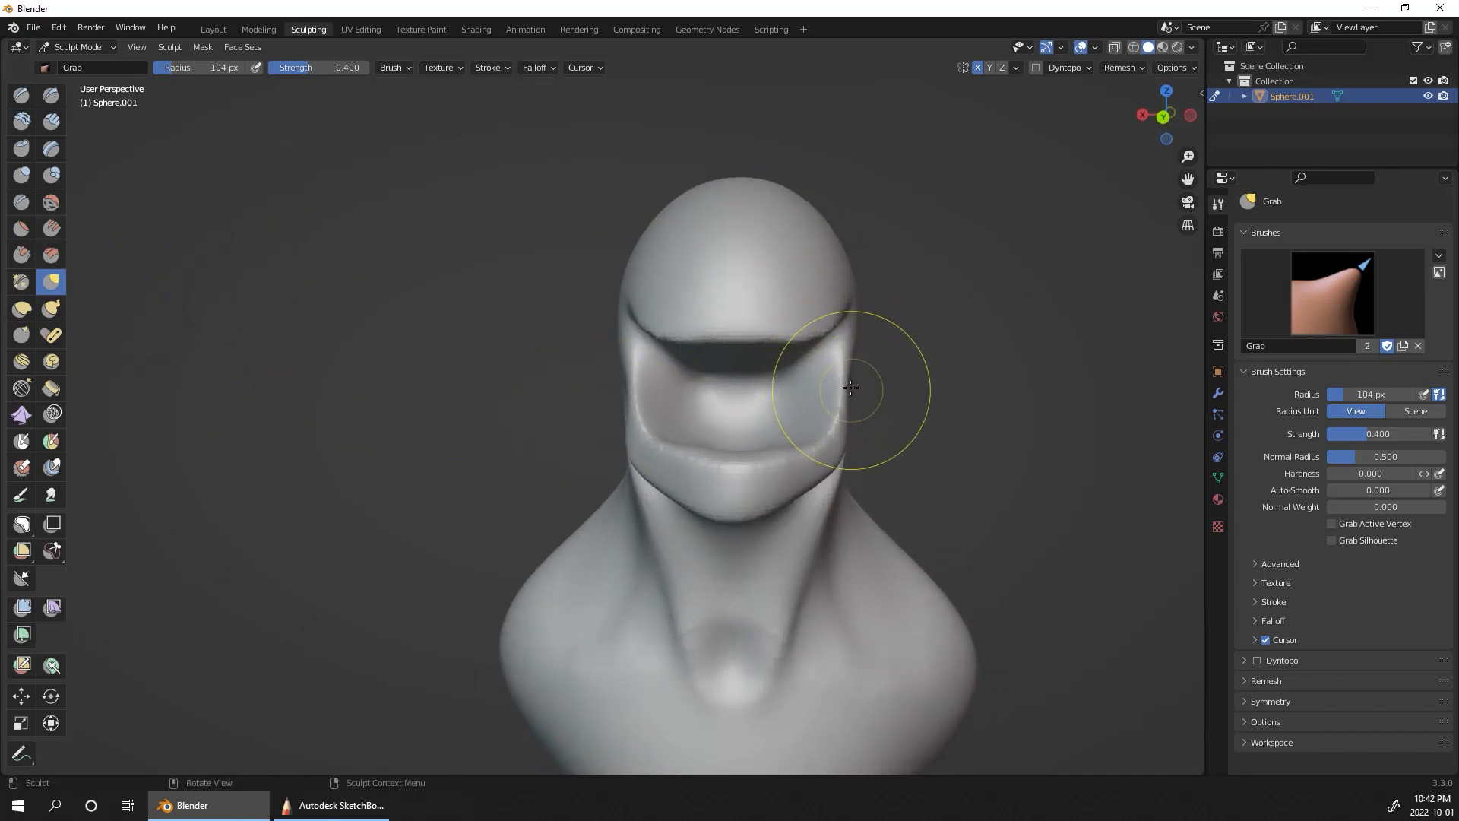
Step: Shape the mouth's upper edge into a curve that dips at both sides, using the Grab brush at a 104 px radius
left_click_drag(840, 384, 833, 323)
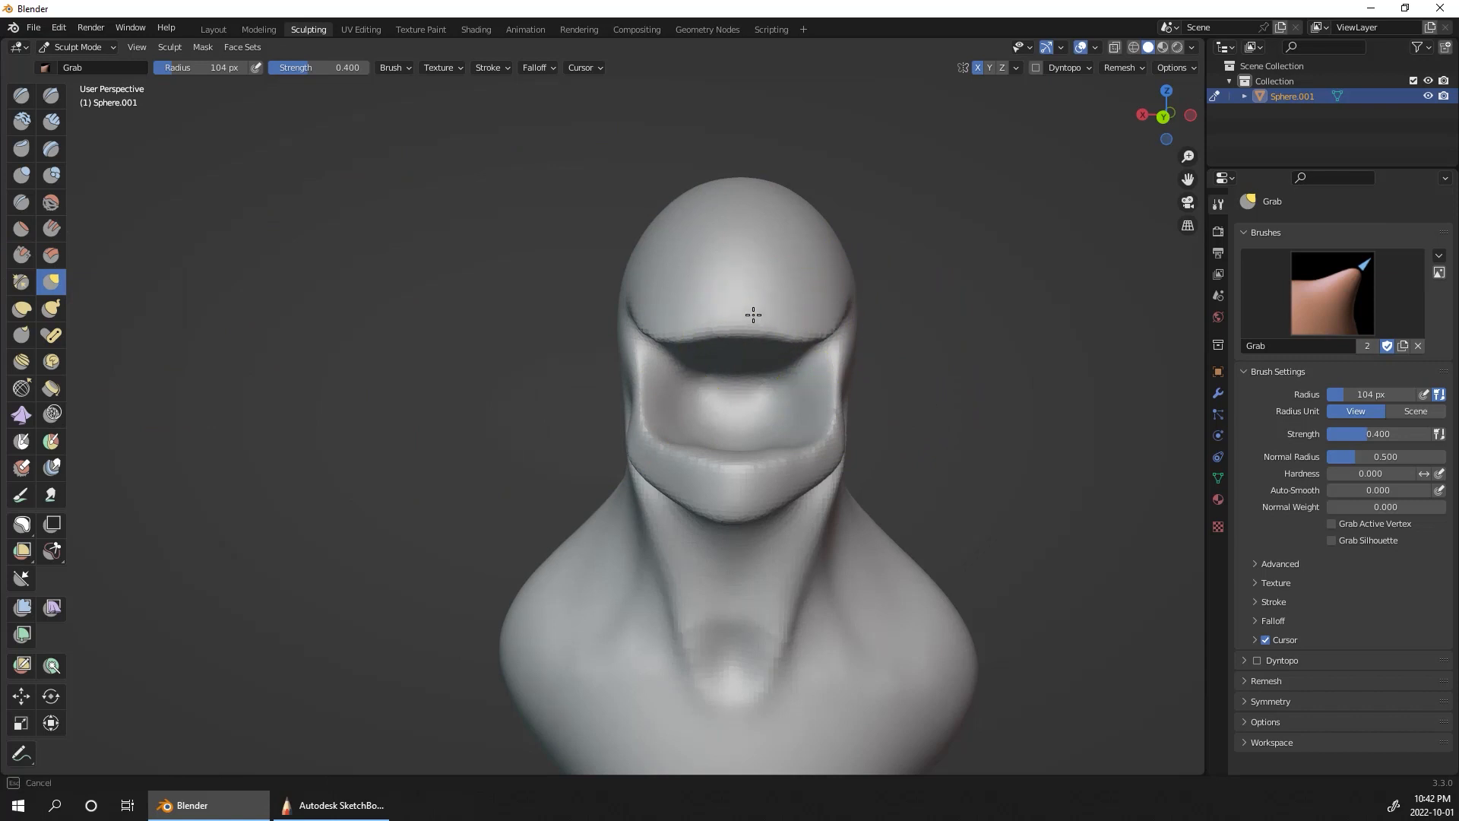
mouse_move(737, 312)
middle_mouse_down()
mouse_move(1016, 337)
mouse_move(988, 338)
middle_mouse_up()
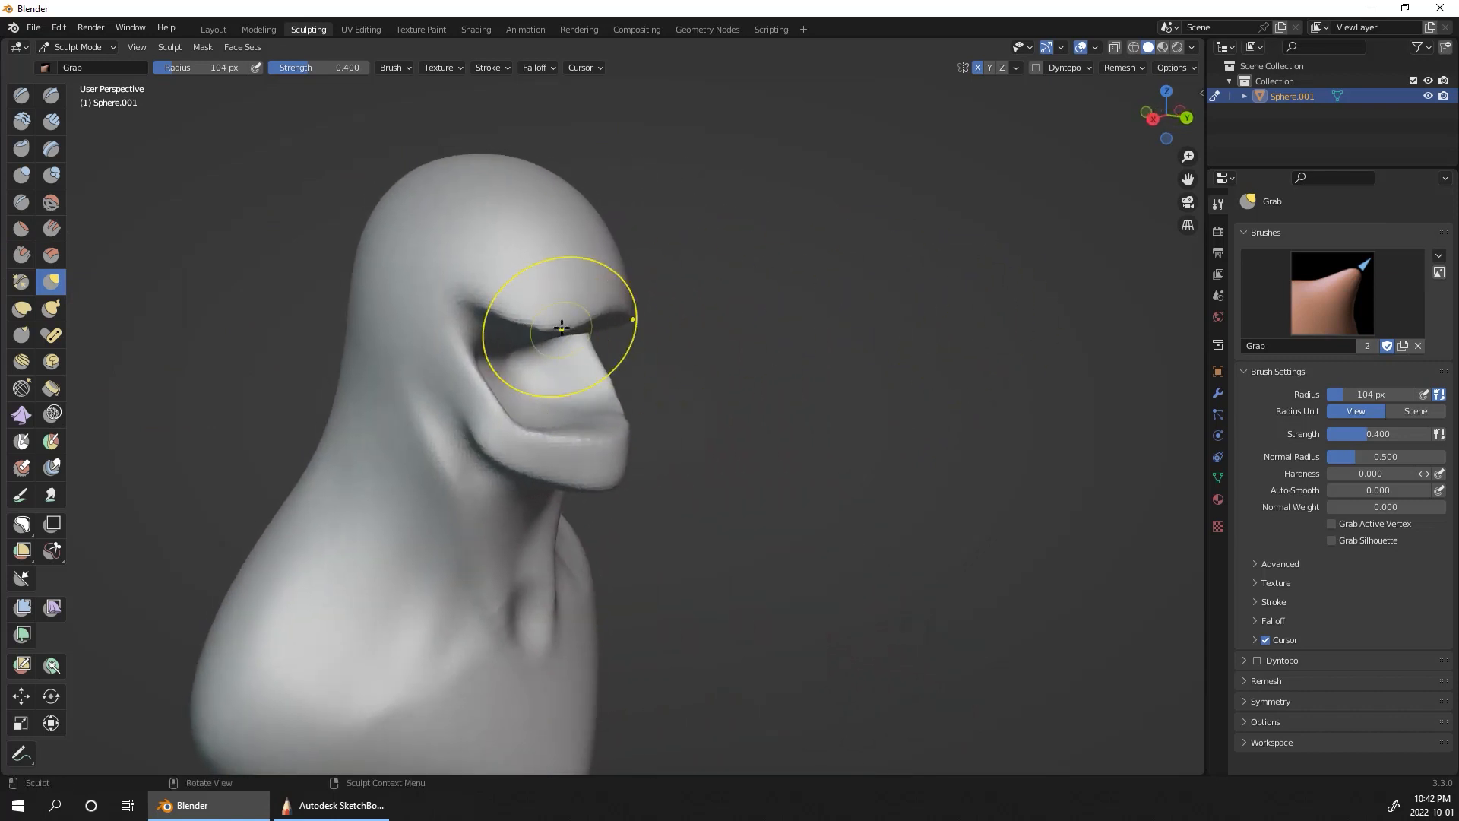
middle_click_drag(580, 367, 774, 469)
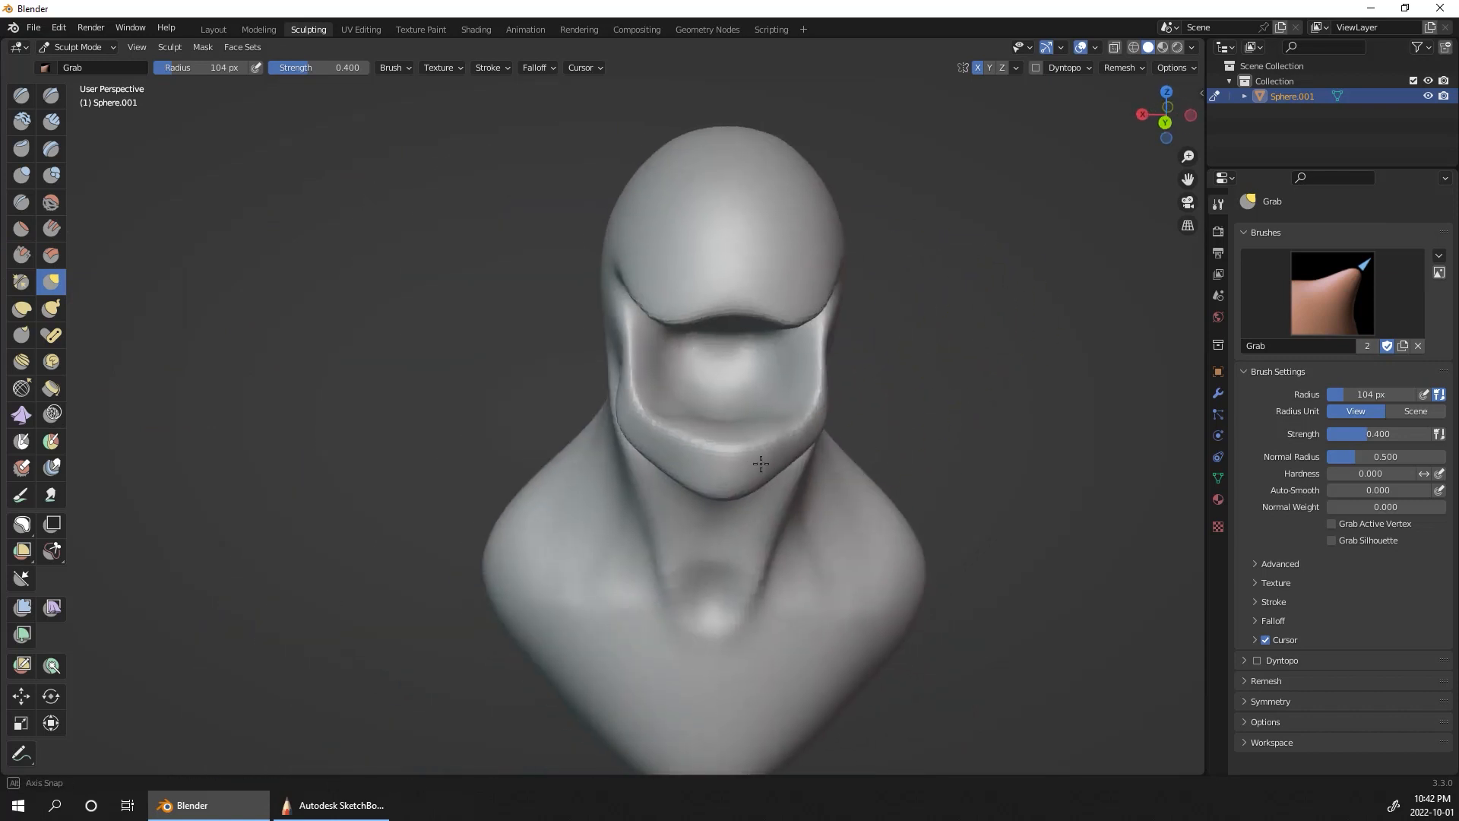
left_click_drag(774, 468, 829, 435)
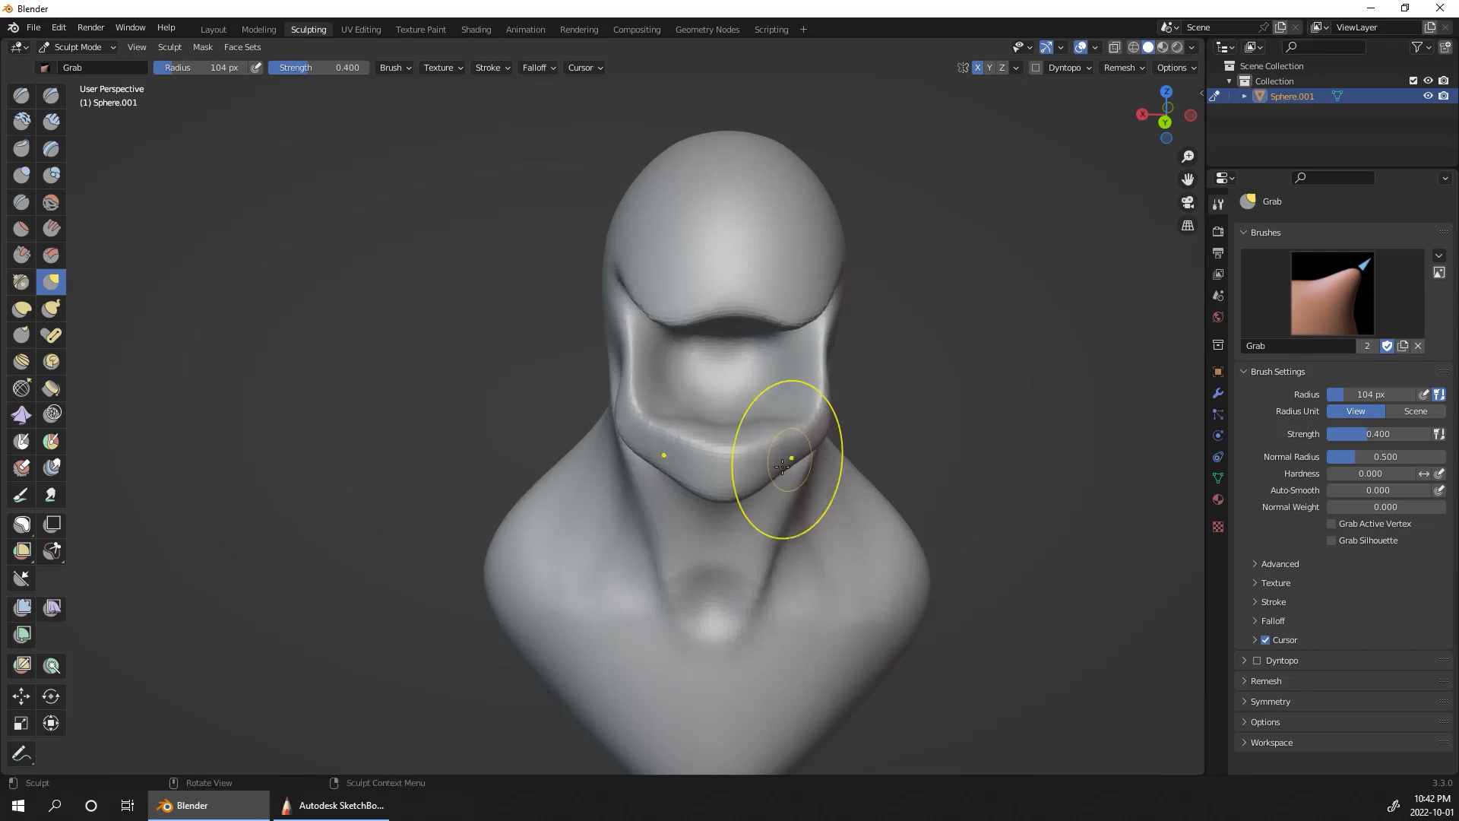
Step: Pull the chin downward and draw in the sides of the lower jaw with the Grab brush
left_click_drag(727, 488, 733, 519)
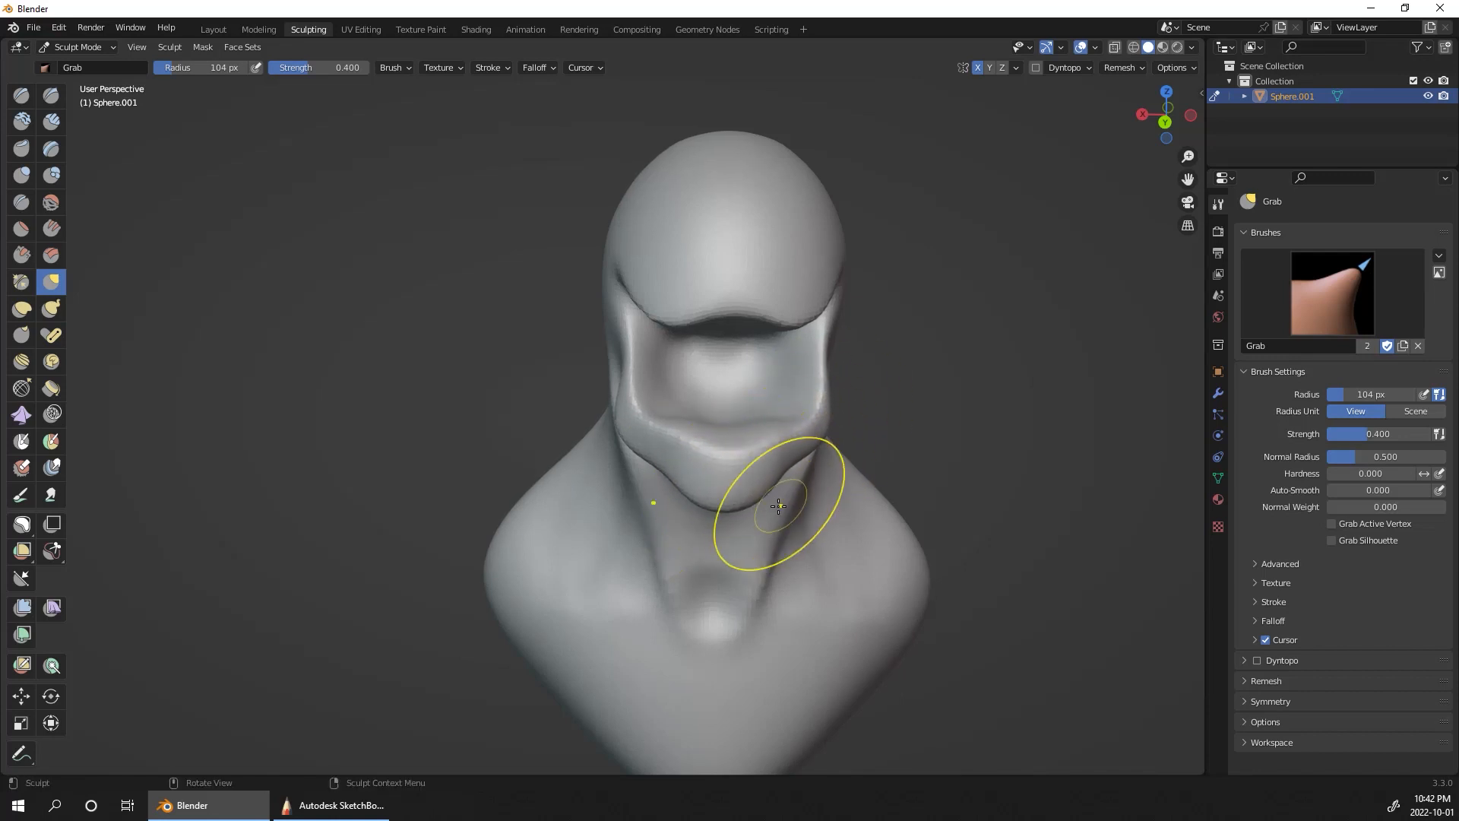
middle_click_drag(782, 521, 654, 522)
left_click_drag(633, 519, 647, 507)
middle_click_drag(647, 507, 752, 498)
middle_click_drag(749, 497, 729, 449, "ctrl")
Step: Refine the jaw and mouth opening with the Grab brush, narrowing the chin and arching the middle of the upper edge
left_click_drag(508, 559, 506, 535)
middle_click_drag(528, 529, 660, 404)
middle_click_drag(769, 379, 756, 306)
left_click_drag(516, 433, 495, 465)
left_click_drag(493, 470, 491, 480)
left_click_drag(627, 355, 669, 520, "alt")
mouse_move(760, 522)
left_mouse_down("alt")
mouse_move(687, 517)
mouse_move(715, 480)
left_mouse_up("alt")
left_click_drag(889, 400, 840, 398, "alt")
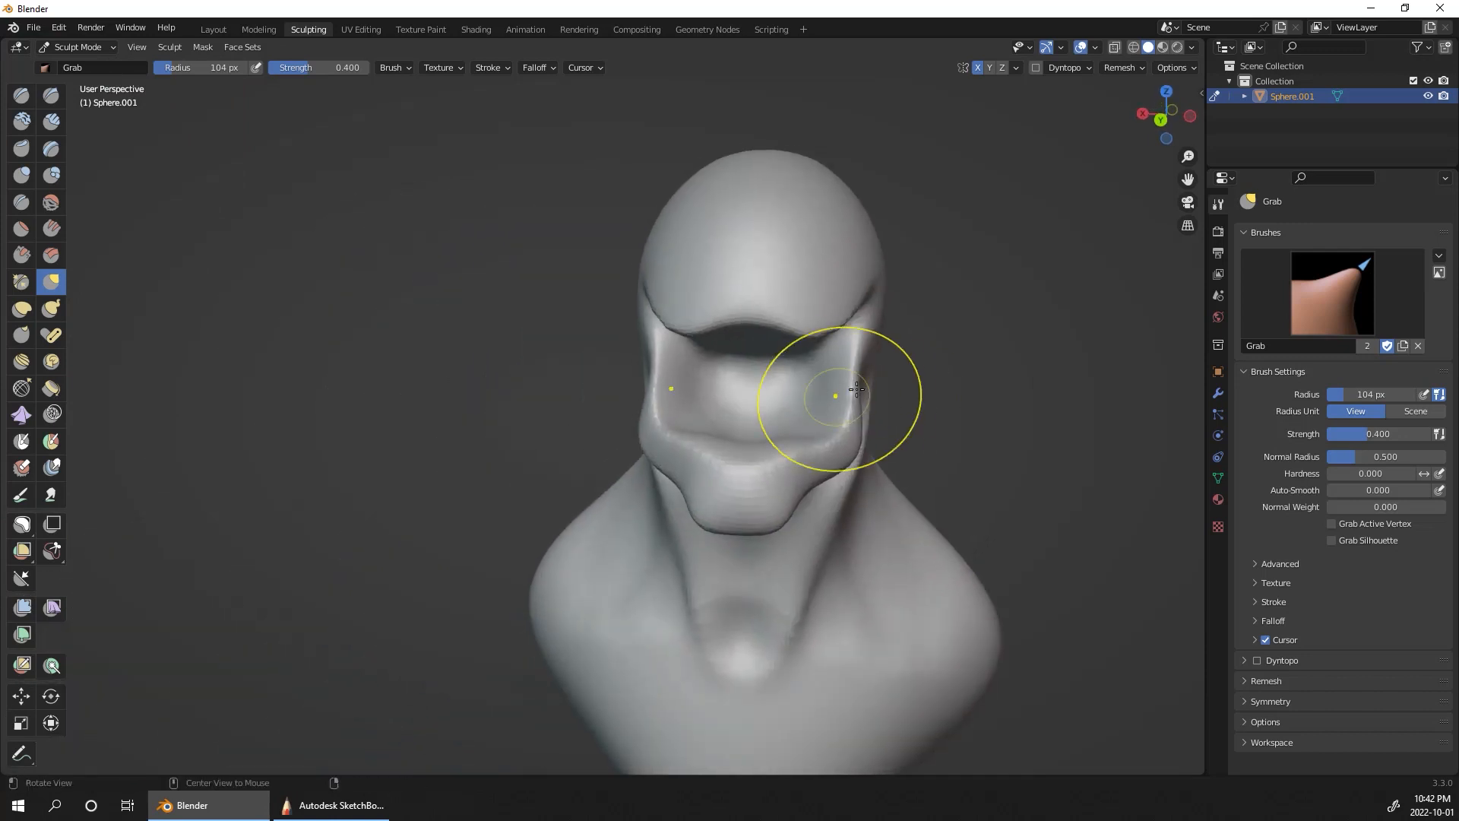
Step: Carve the roof and back of the mouth cavity deeper with the Clay Strips brush at a 66 px radius
left_click_drag(1053, 474, 853, 434, "alt")
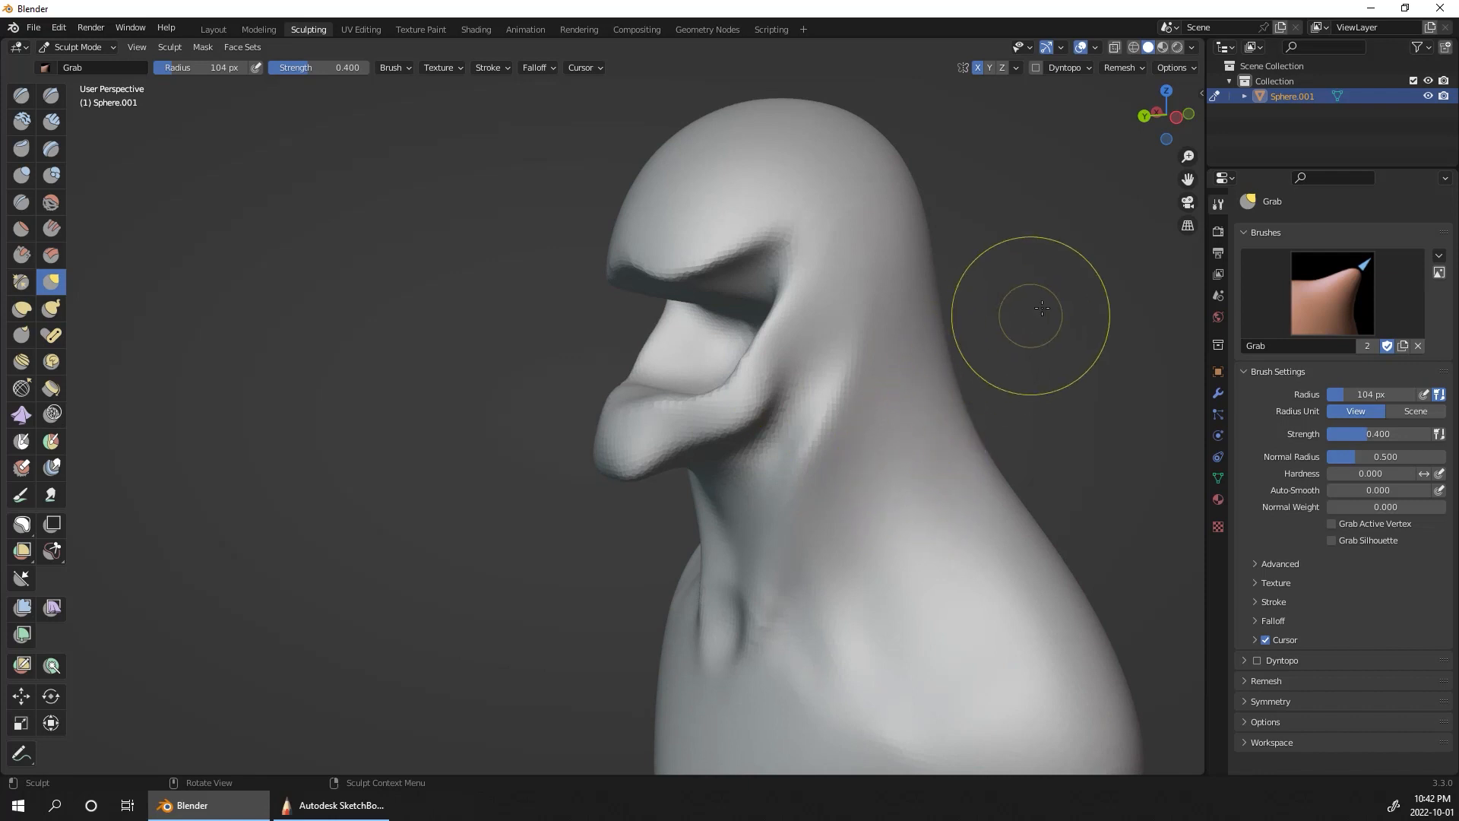
left_click_drag(1048, 366, 954, 276, "alt")
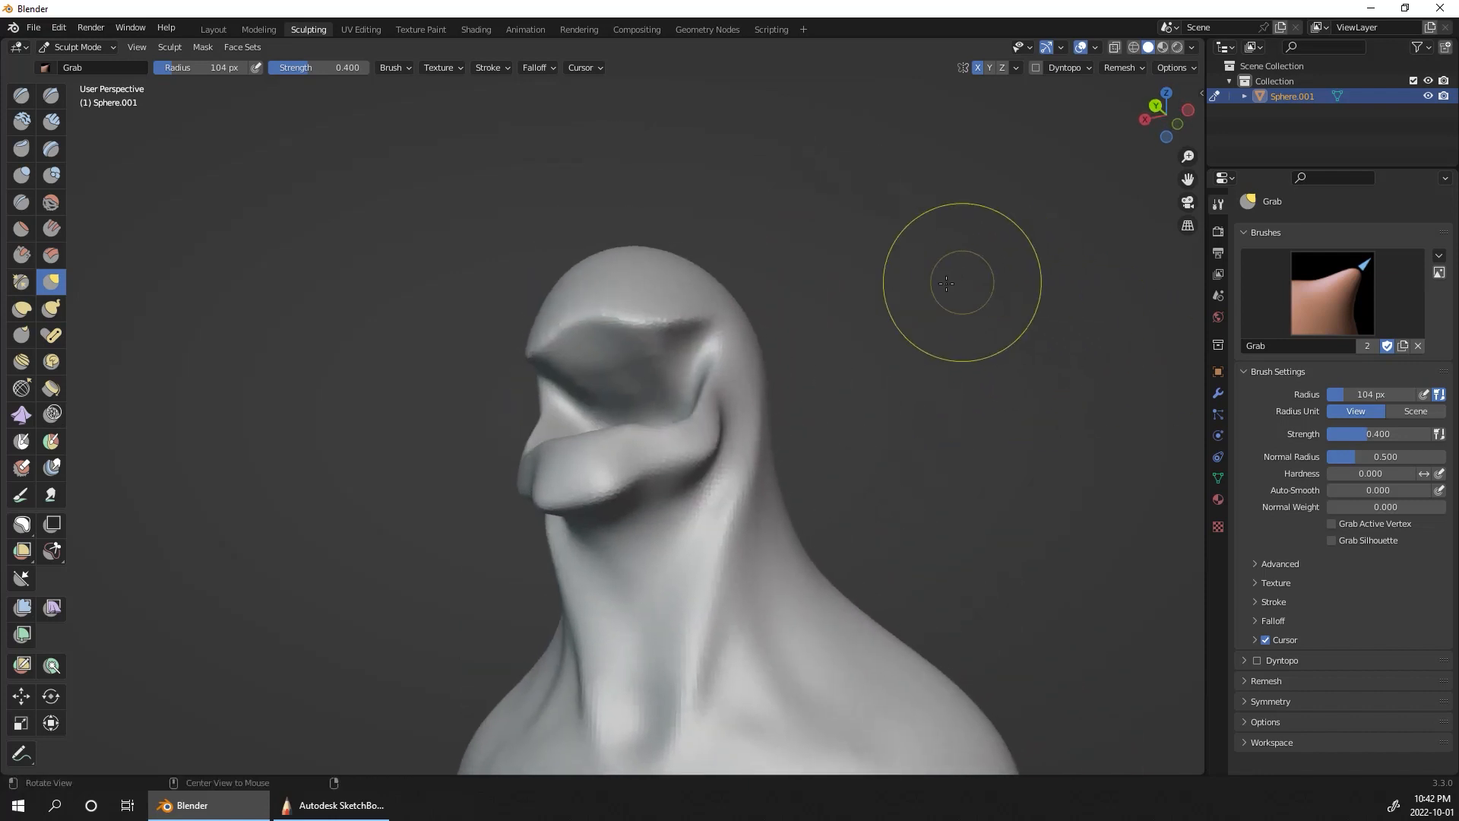
left_click(51, 122)
left_click_drag(661, 293, 764, 415, "alt")
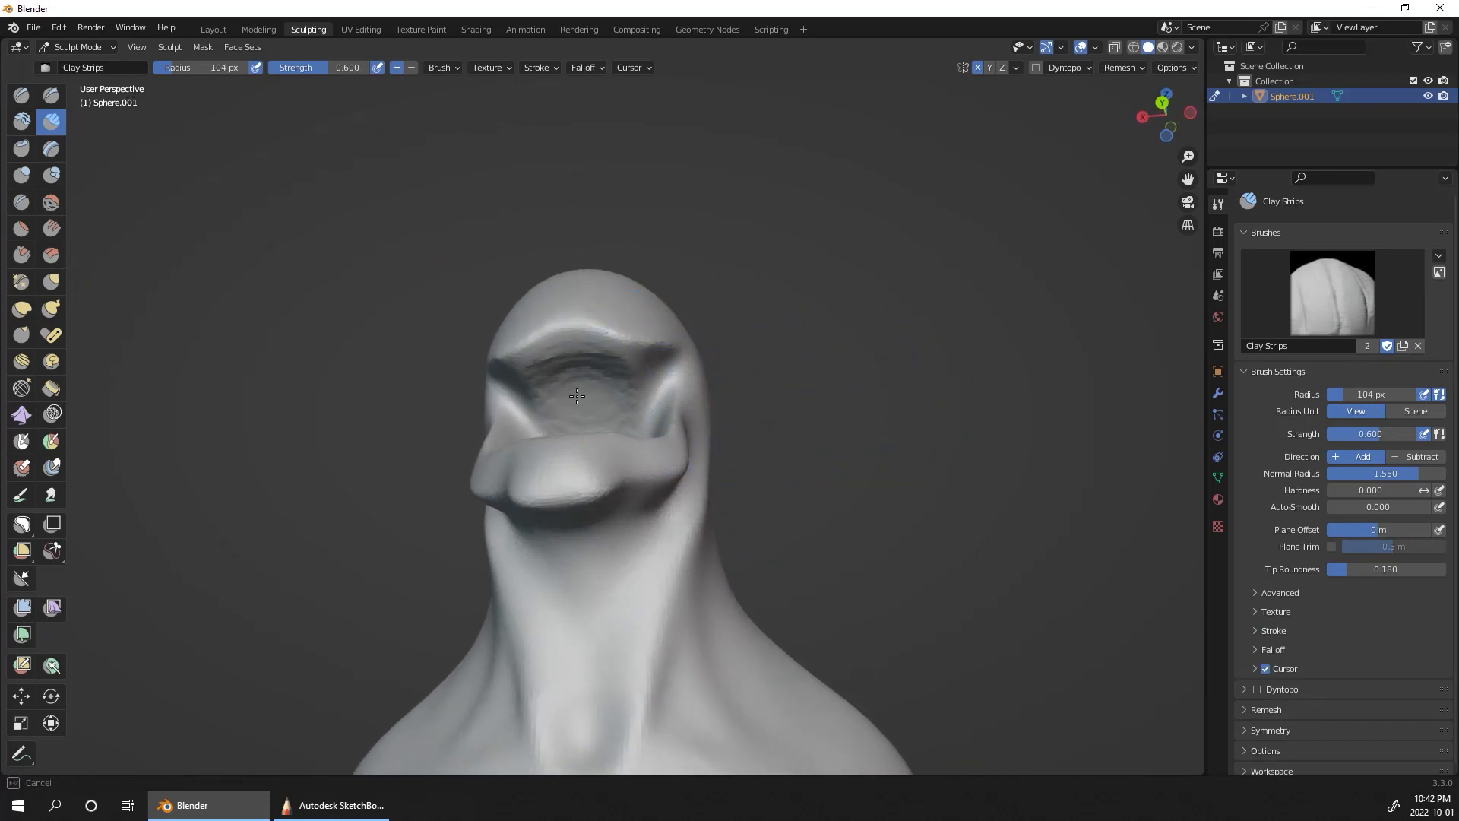
left_click_drag(577, 396, 631, 378)
key("ctrl+z")
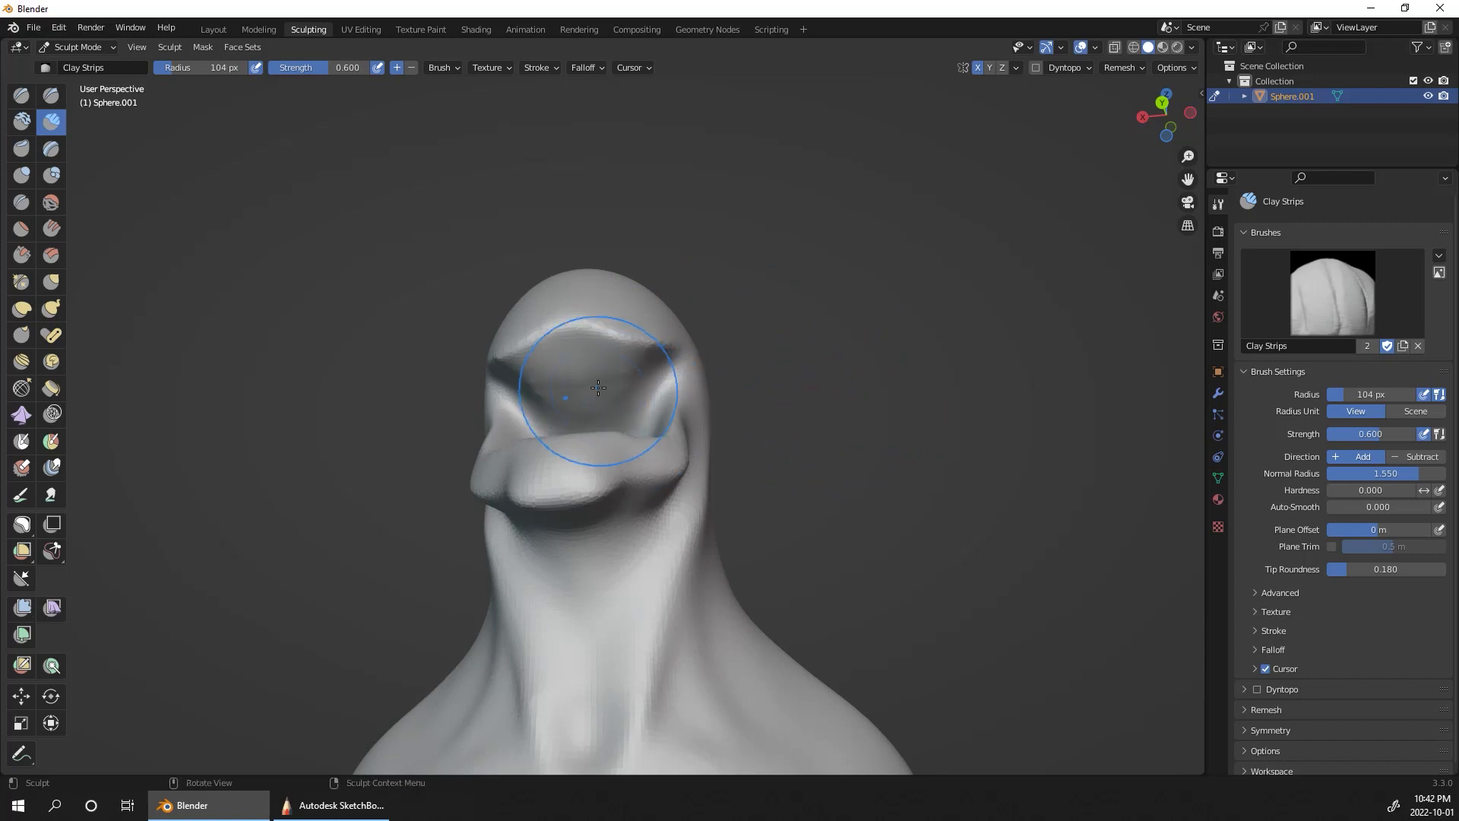
mouse_move(607, 388)
left_mouse_down()
mouse_move(566, 398)
mouse_move(634, 387)
mouse_move(603, 381)
left_mouse_up()
middle_click_drag(707, 371, 619, 317)
left_click_drag(508, 340, 636, 299)
middle_click_drag(636, 300, 638, 361)
mouse_move(527, 339)
left_mouse_down()
mouse_move(547, 328)
mouse_move(490, 336)
mouse_move(532, 380)
left_mouse_up()
mouse_move(532, 380)
middle_mouse_down()
mouse_move(808, 301)
mouse_move(553, 382)
middle_mouse_up()
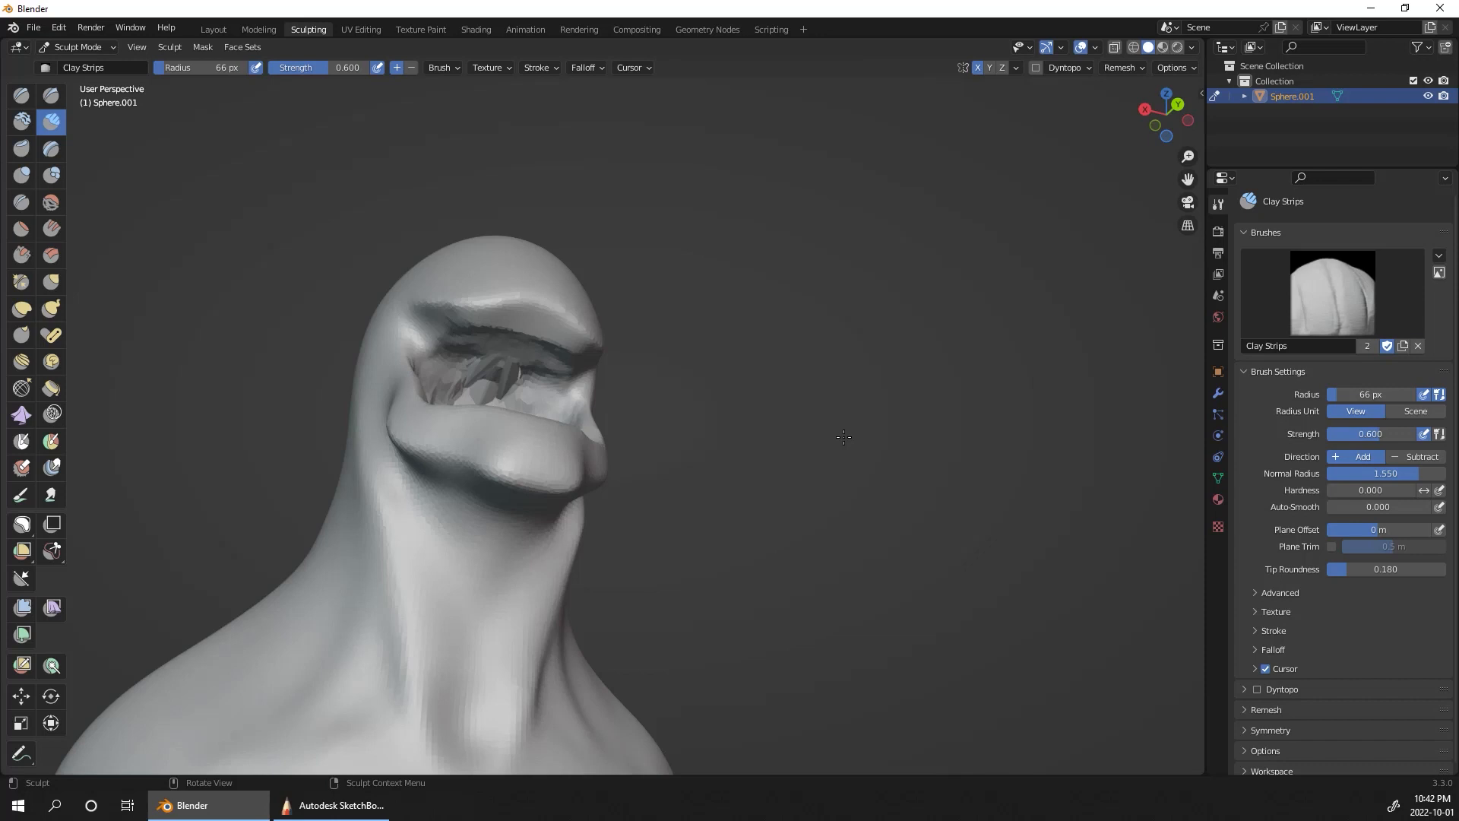
Step: Remesh the bust at a 0.02 m voxel size and smooth the carved mouth interior
left_click(1129, 70)
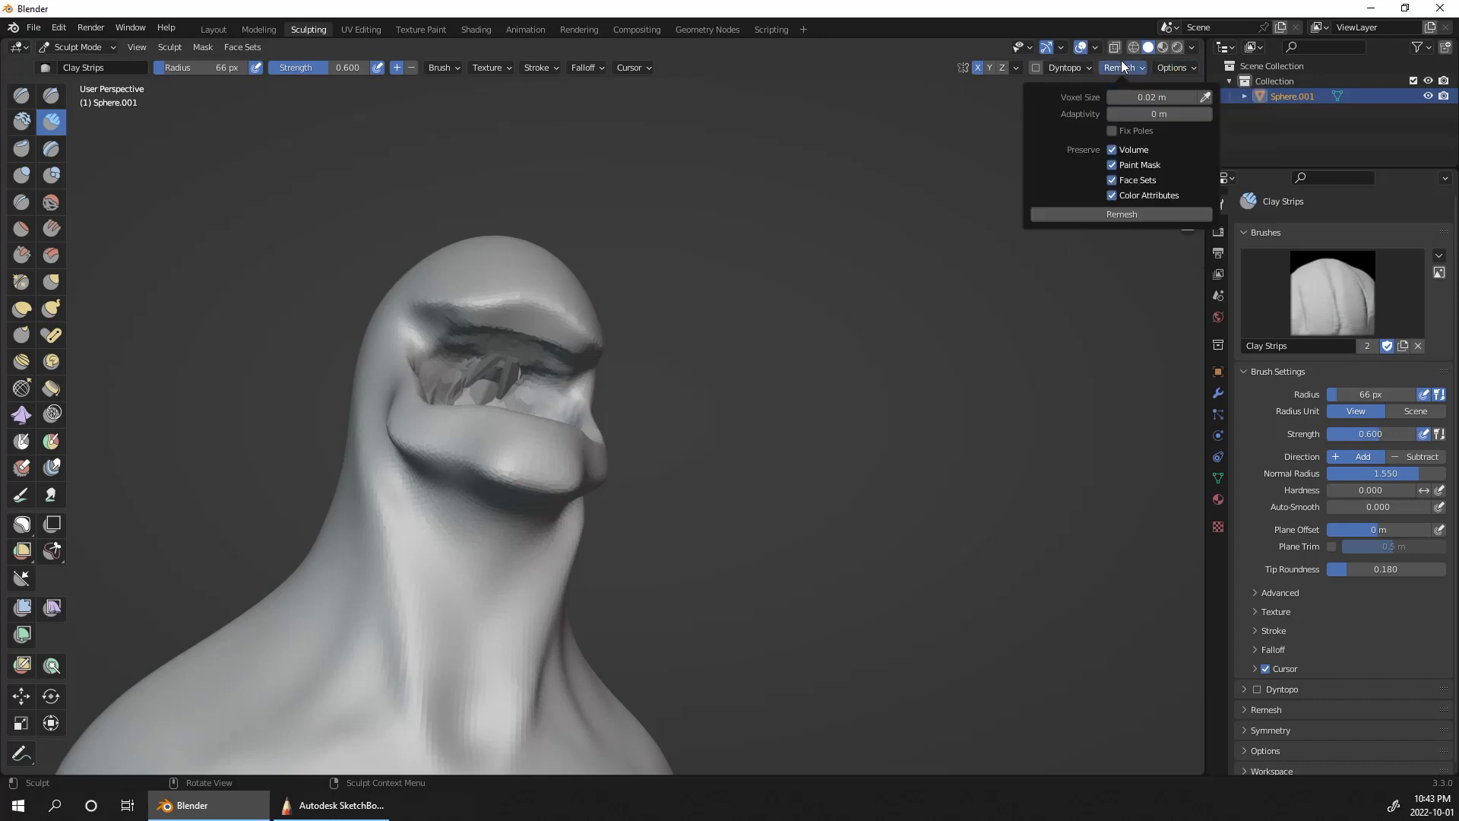
middle_click_drag(1084, 251, 839, 378)
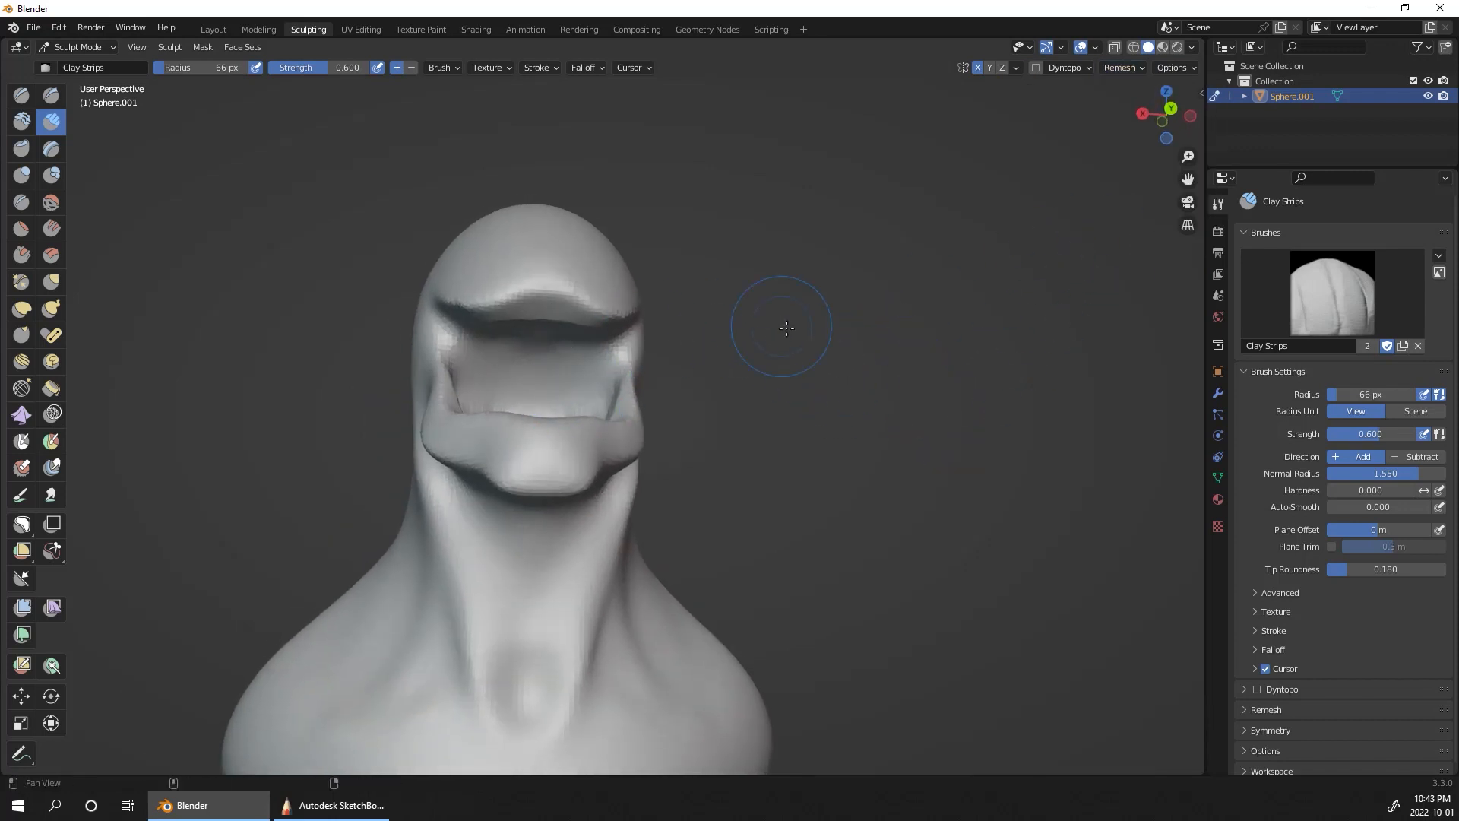
middle_click_drag(786, 328, 605, 351)
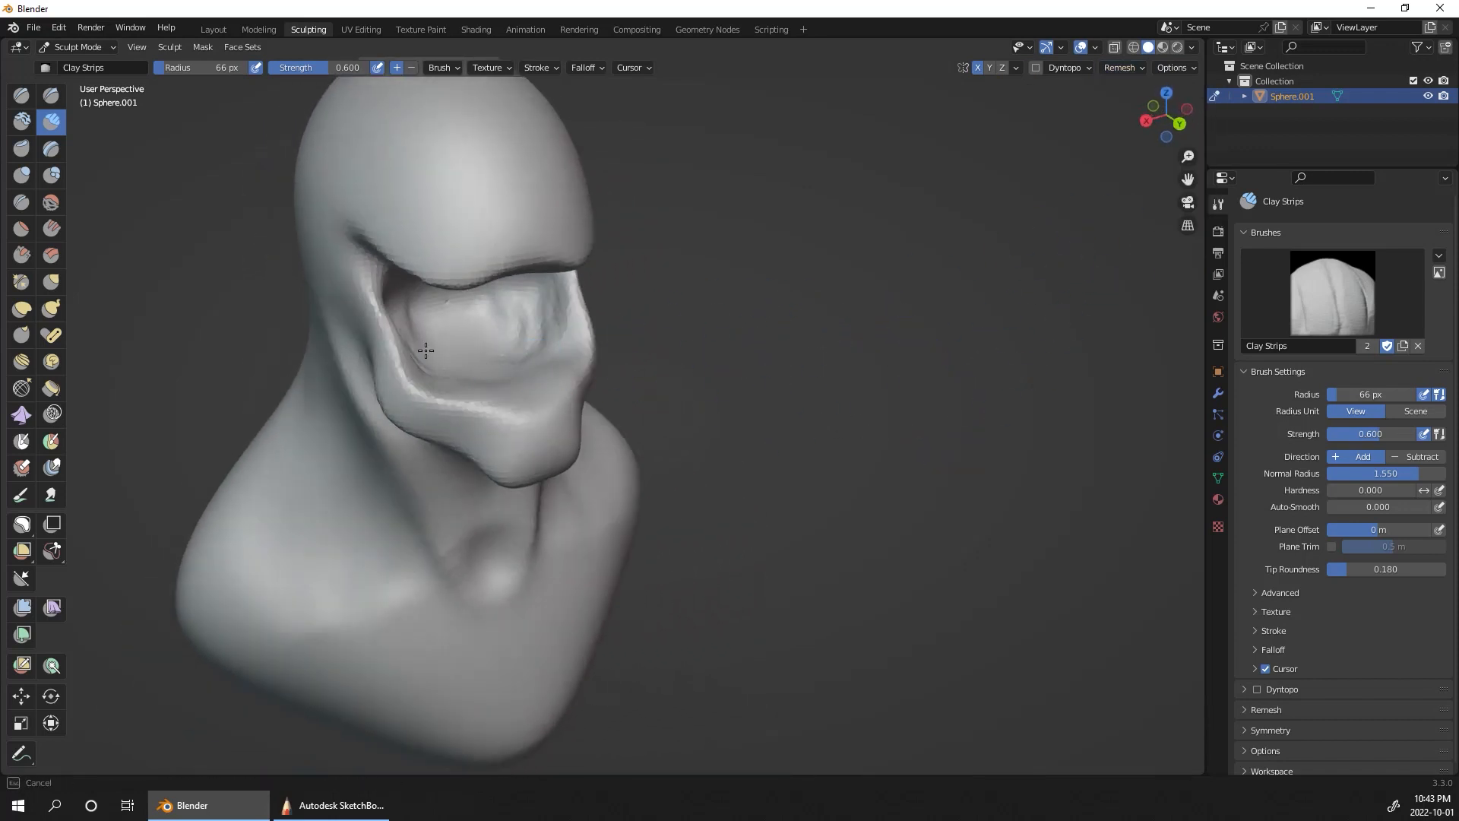
mouse_move(477, 345)
middle_mouse_down()
mouse_move(658, 385)
mouse_move(740, 379)
middle_mouse_up()
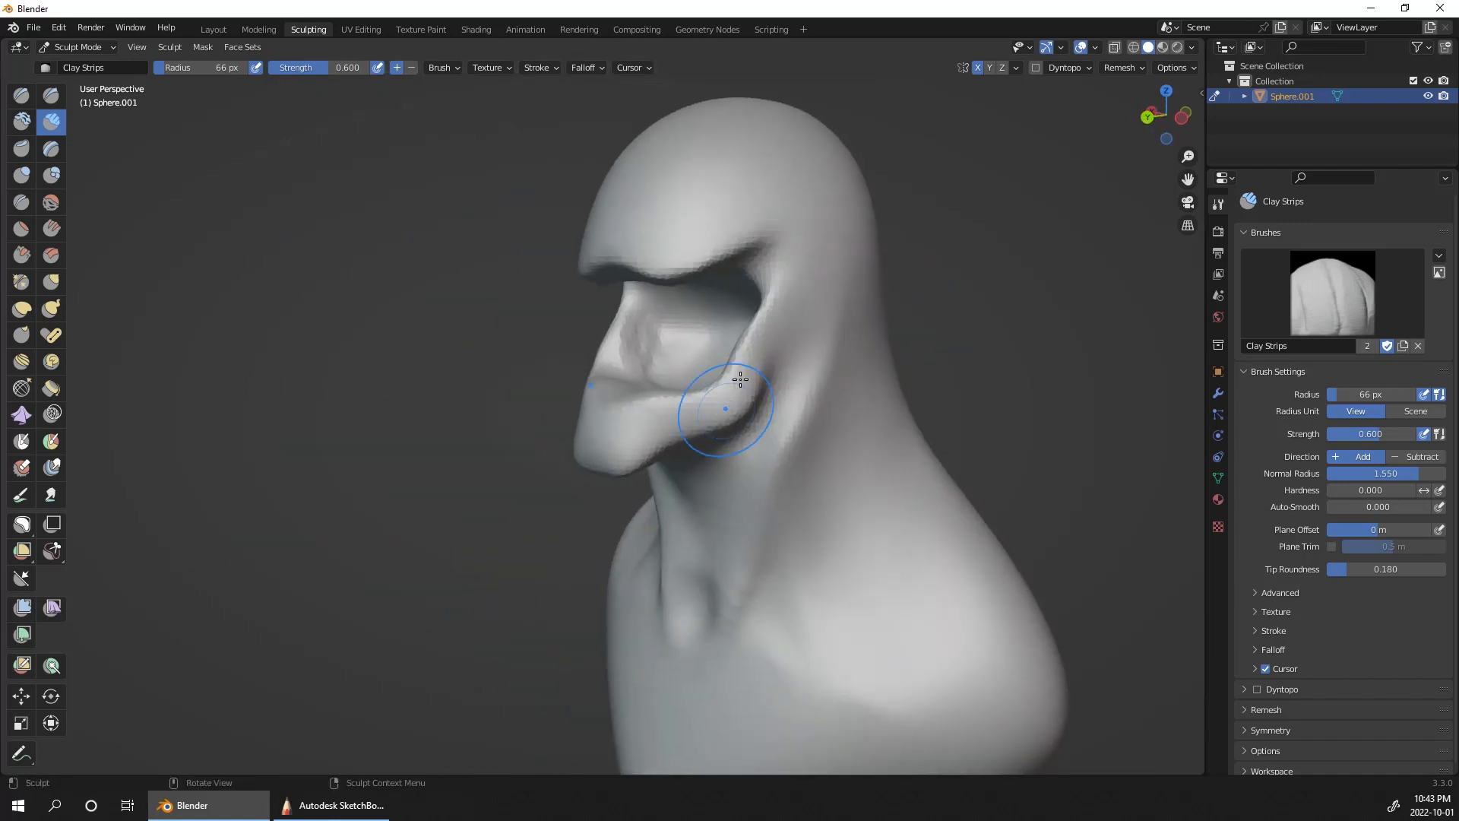
Step: Reshape the side of the neck beneath the jaw corner from a side view, using the Grab brush at a 90 px radius
middle_click_drag(846, 326, 948, 319)
mouse_move(1035, 328)
middle_mouse_down()
mouse_move(988, 319)
mouse_move(1029, 244)
mouse_move(1023, 314)
mouse_move(977, 326)
mouse_move(954, 361)
mouse_move(970, 276)
mouse_move(950, 340)
mouse_move(820, 407)
mouse_move(1091, 360)
middle_mouse_up()
left_click_drag(1091, 361, 1078, 365, "alt")
mouse_move(987, 425)
left_mouse_down("ctrl+alt")
mouse_move(964, 372)
mouse_move(836, 668)
left_mouse_up("ctrl+alt")
left_click_drag(912, 578, 653, 528, "alt")
left_click_drag(702, 486, 709, 481, "alt")
key("g")
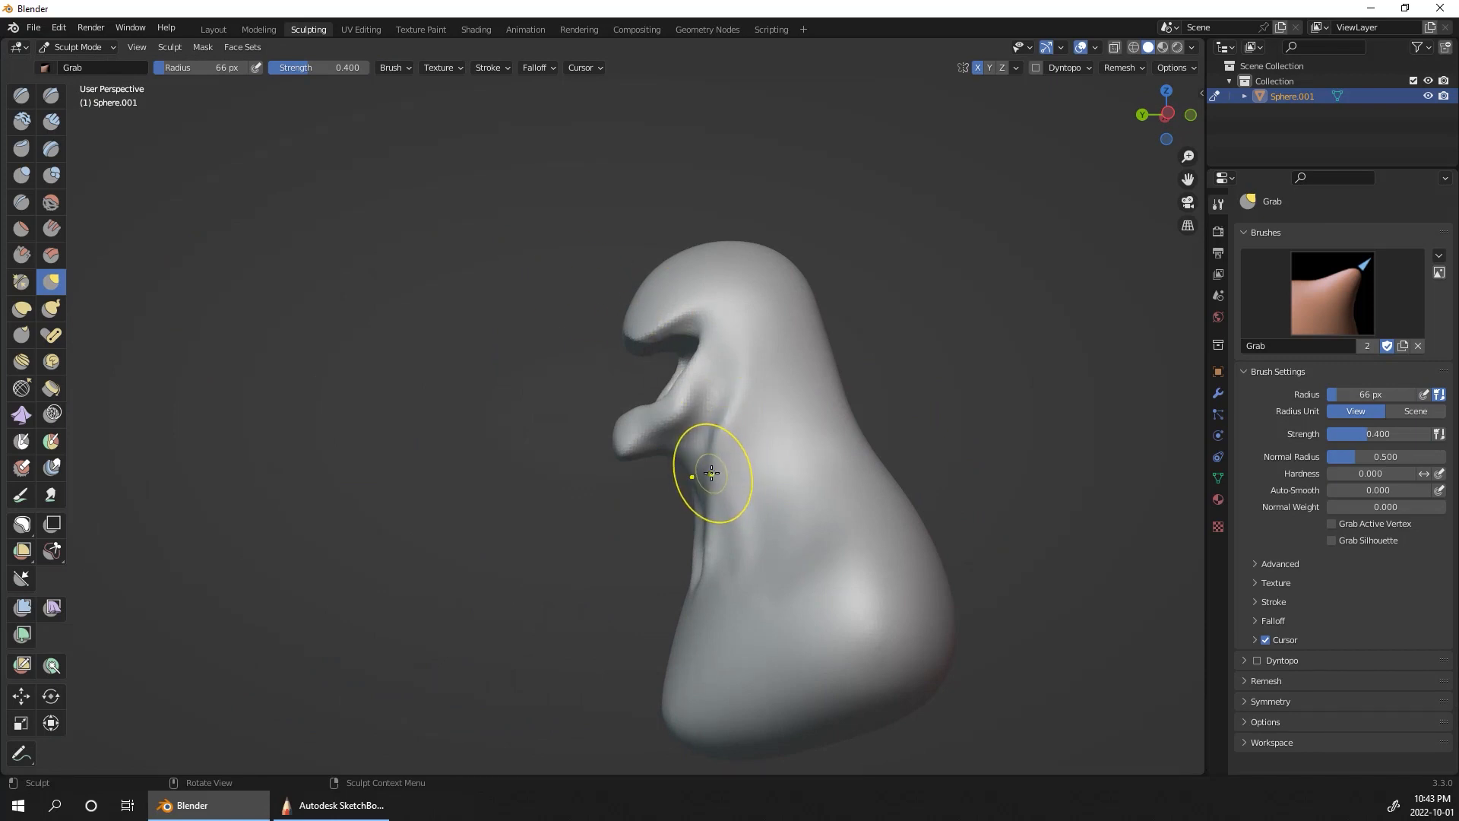
key("bracketright")
key("bracketright")
mouse_move(709, 476)
left_mouse_down()
mouse_move(727, 472)
mouse_move(714, 520)
mouse_move(719, 509)
left_mouse_up()
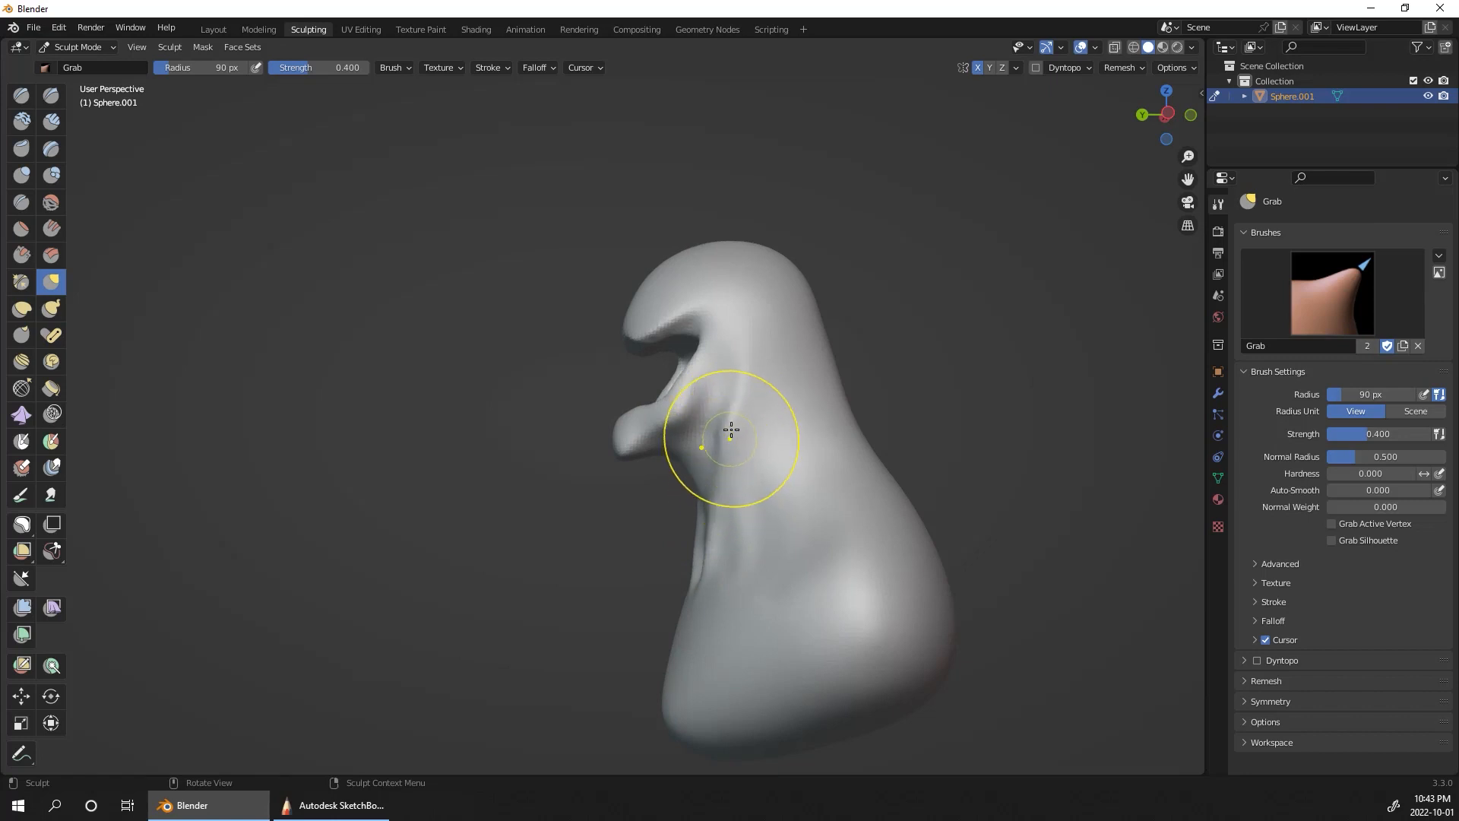
left_click_drag(730, 424, 725, 458)
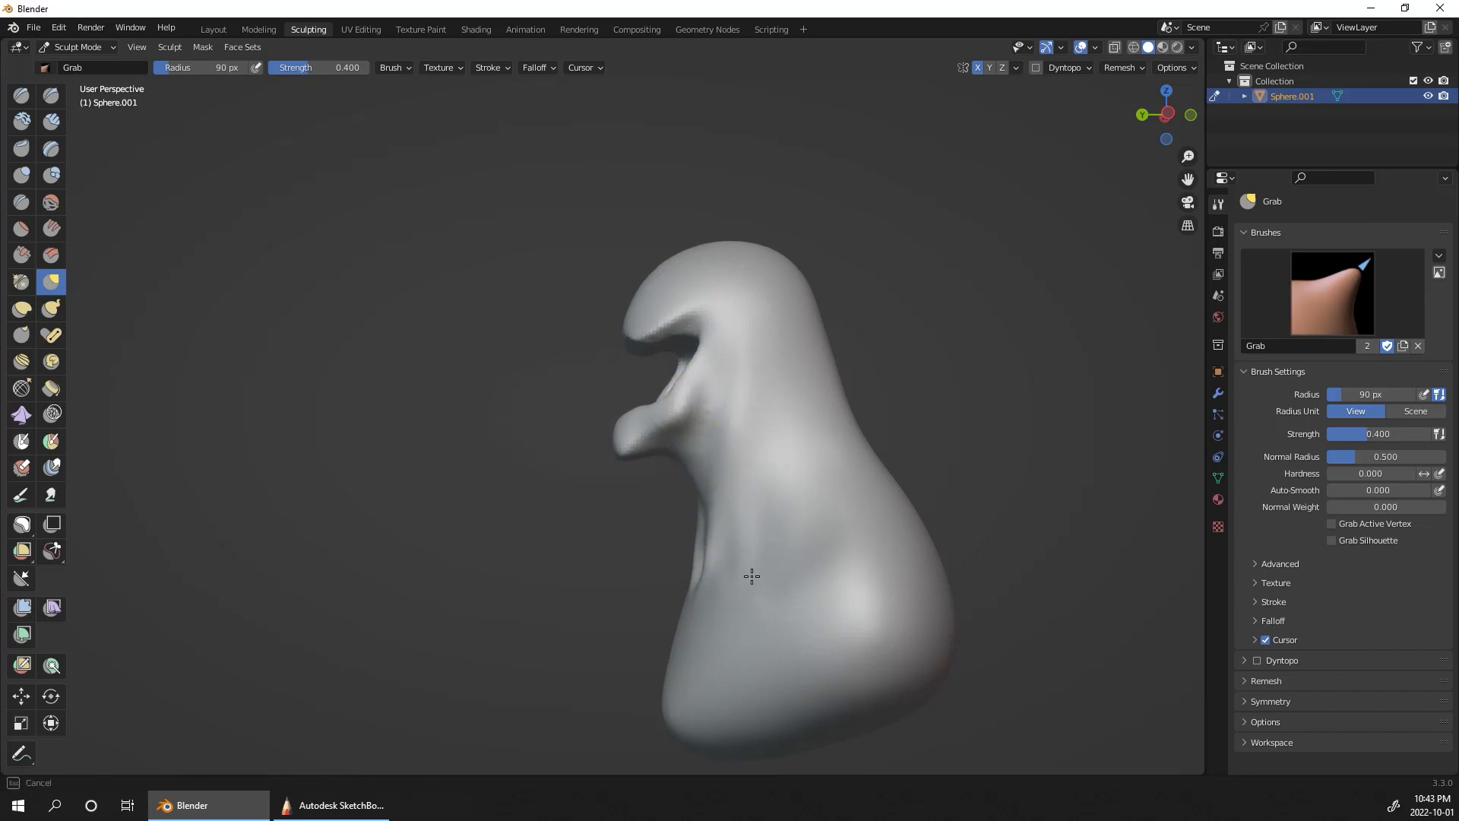
left_click_drag(752, 576, 759, 544)
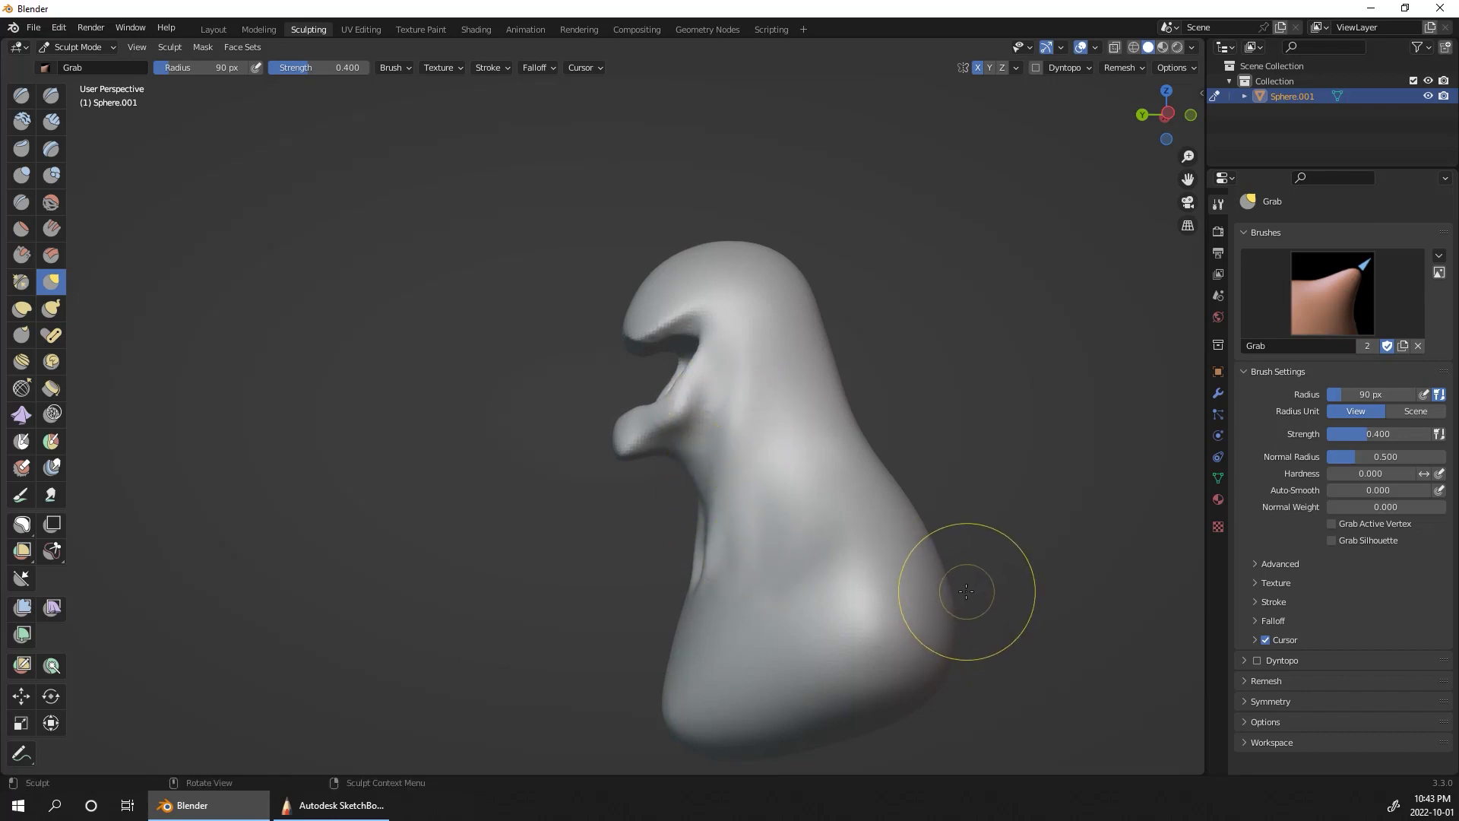
left_click_drag(961, 430, 1019, 423)
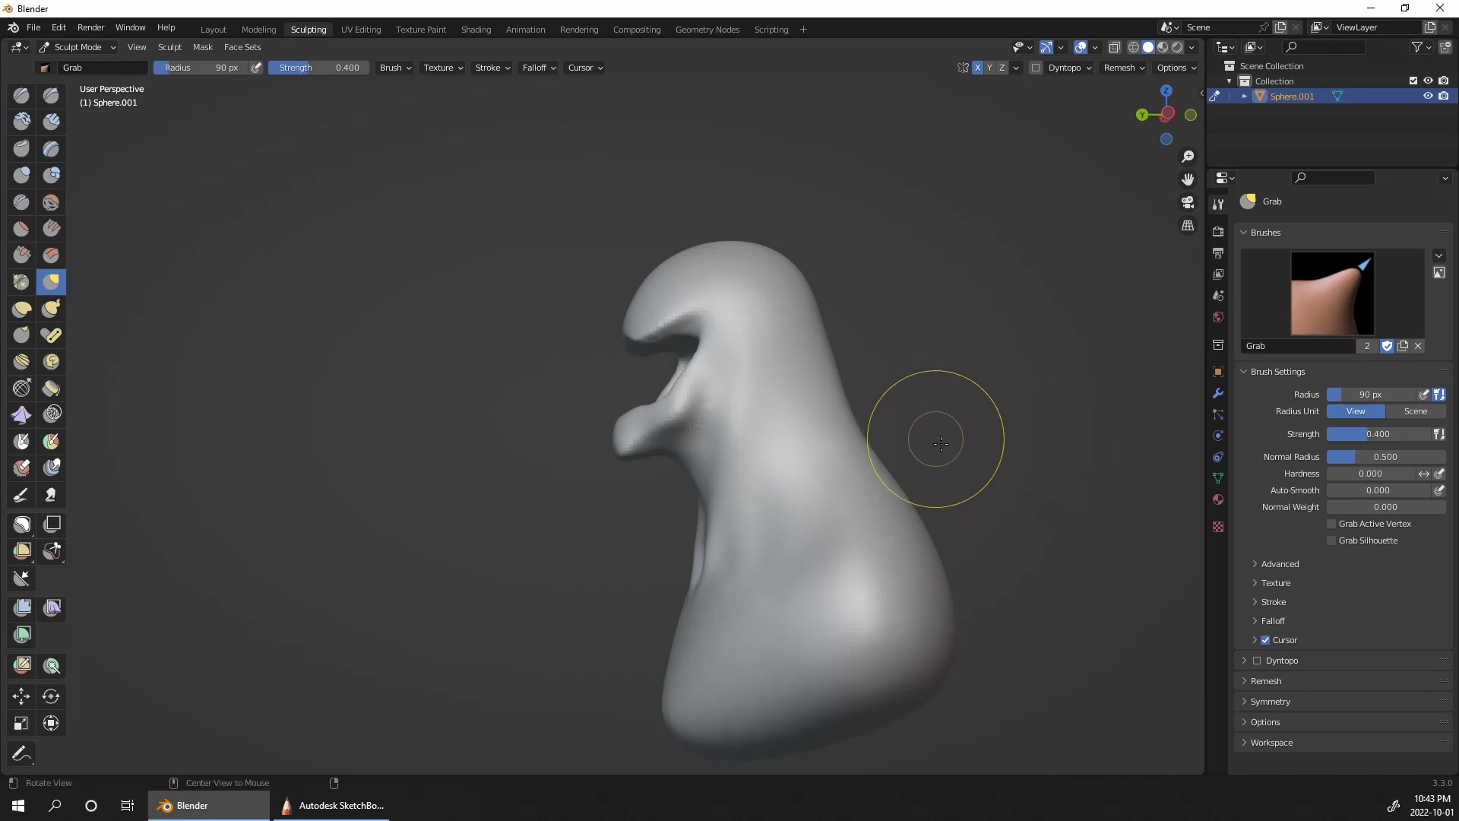
Step: Build up the collarbones from the base of the throat to the shoulders with Clay Strips at a 28 px radius
mouse_move(935, 433)
middle_mouse_down()
mouse_move(1128, 484)
mouse_move(1089, 511)
mouse_move(1059, 359)
middle_mouse_up()
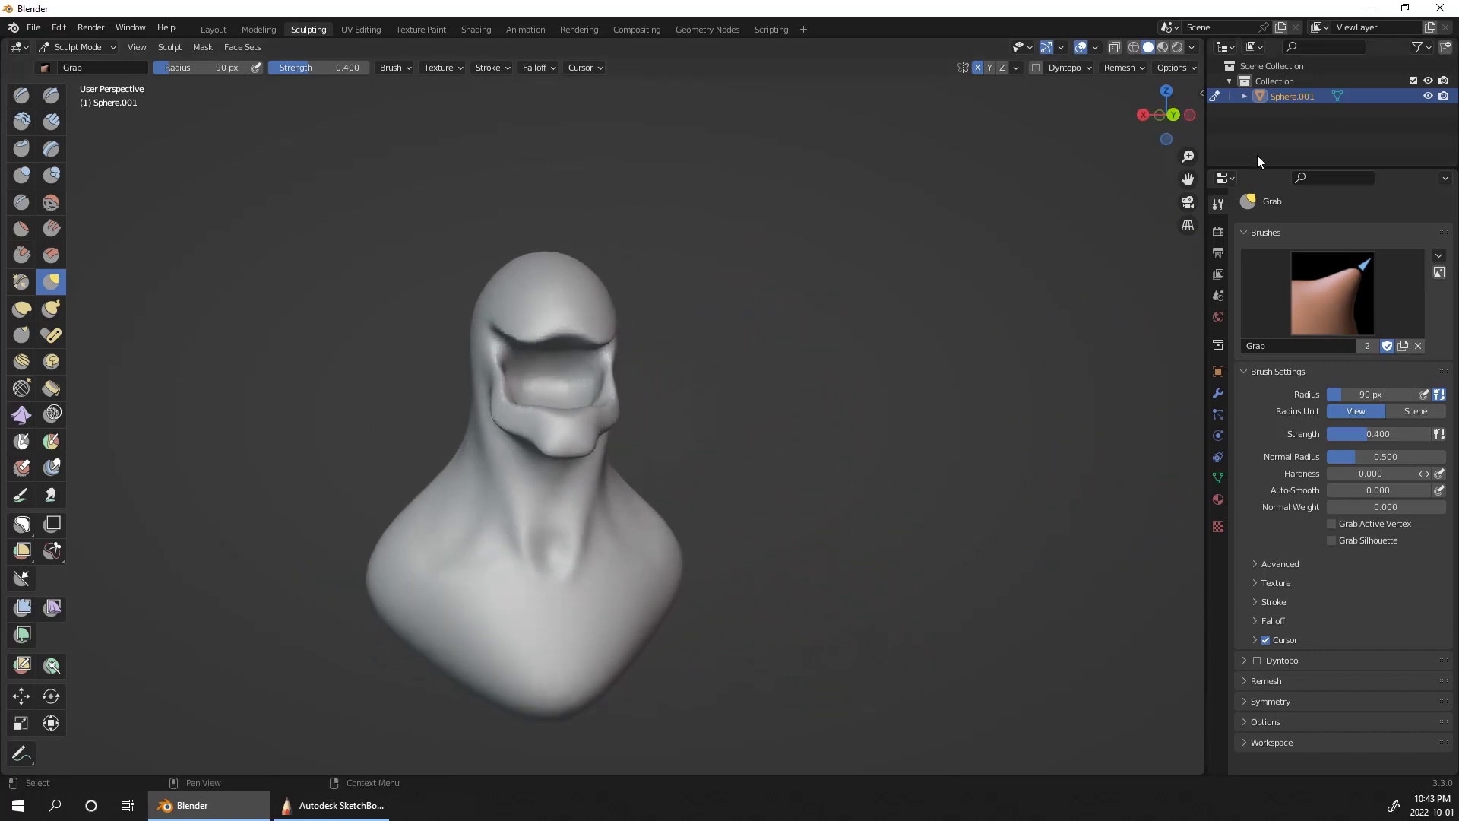
left_click(51, 121)
mouse_move(846, 456)
middle_mouse_down()
mouse_move(1043, 499)
mouse_move(912, 521)
mouse_move(918, 495)
middle_mouse_up()
key("bracketleft")
key("bracketleft")
key("bracketleft")
key("bracketleft")
key("bracketleft")
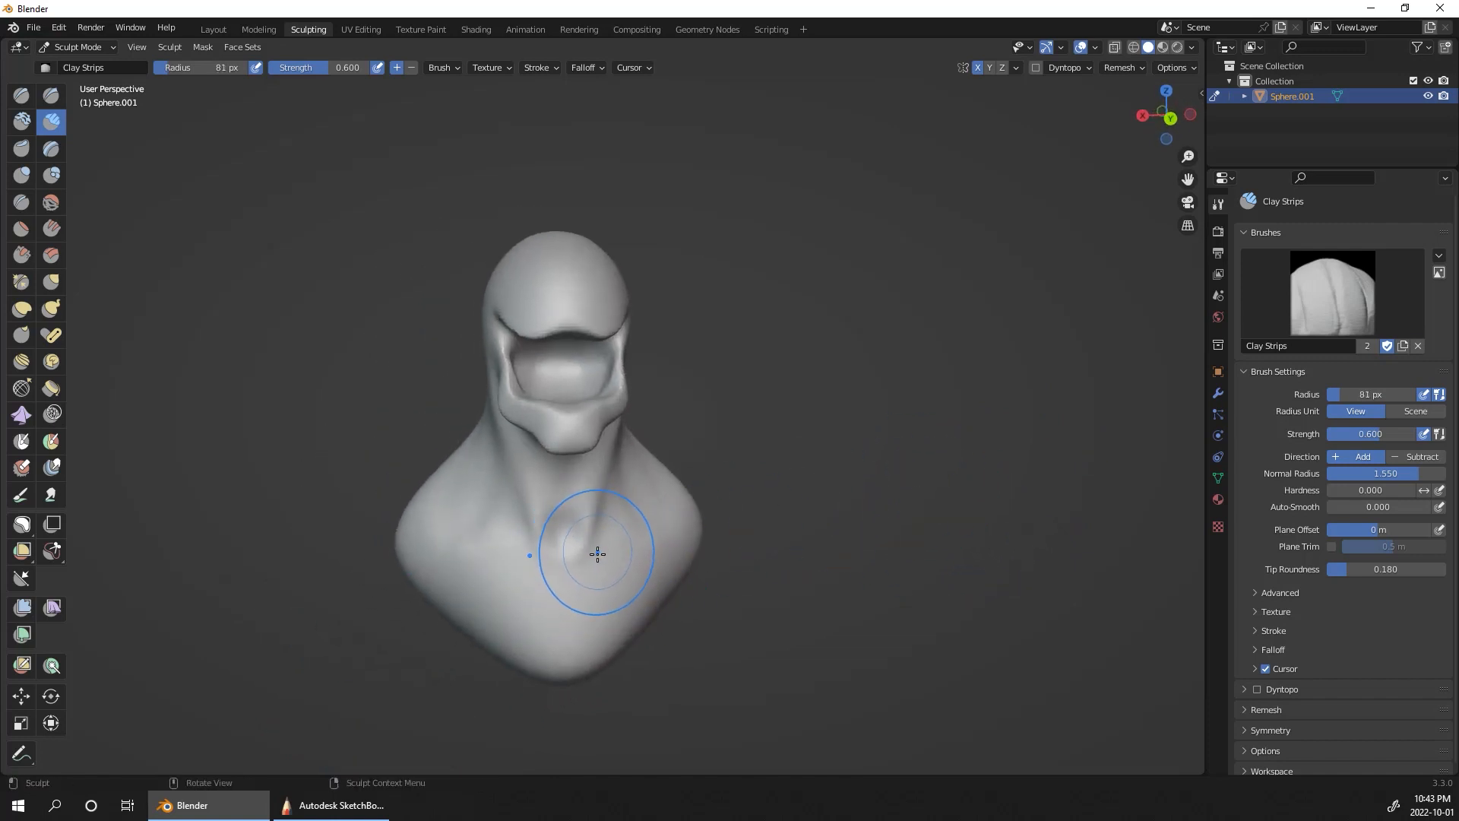
left_click_drag(579, 573, 582, 575)
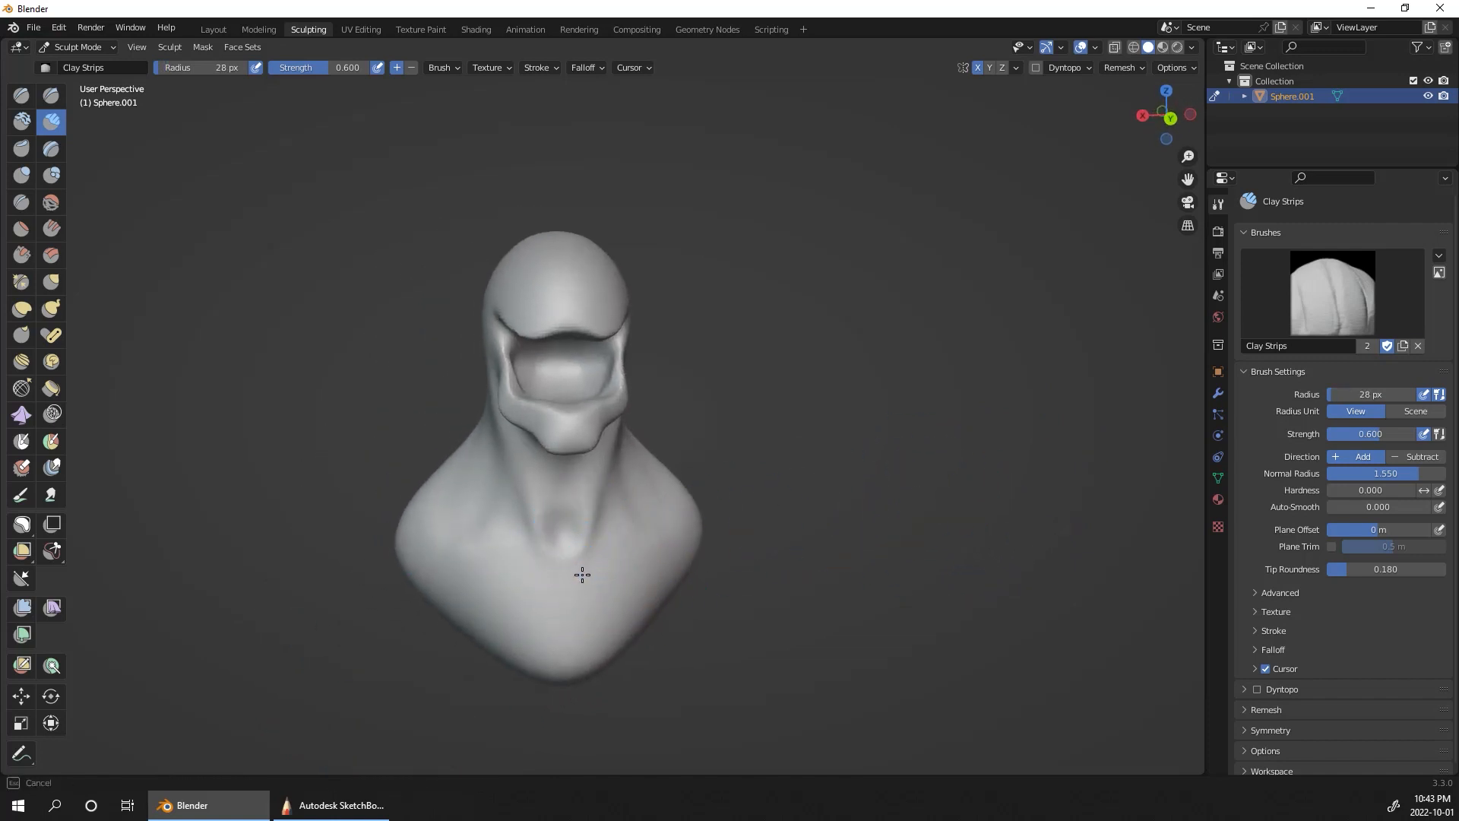
mouse_move(930, 583)
middle_mouse_down()
mouse_move(1061, 600)
mouse_move(889, 484)
middle_mouse_up()
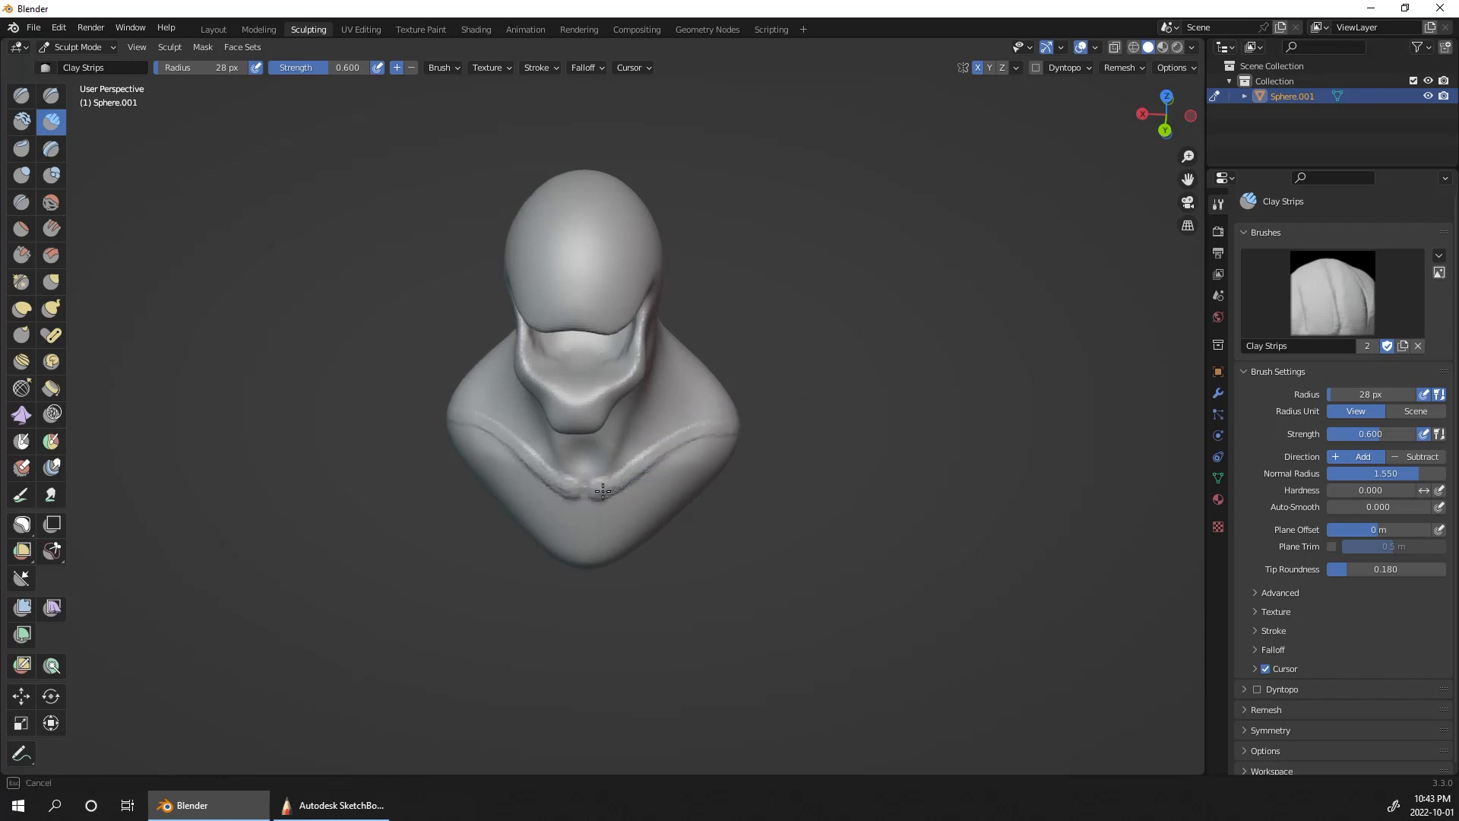
Step: Add long neck muscles running from behind the jaw to the inner ends of the collarbones with Clay Strips
middle_click_drag(715, 432, 713, 485)
left_click_drag(716, 495, 695, 475)
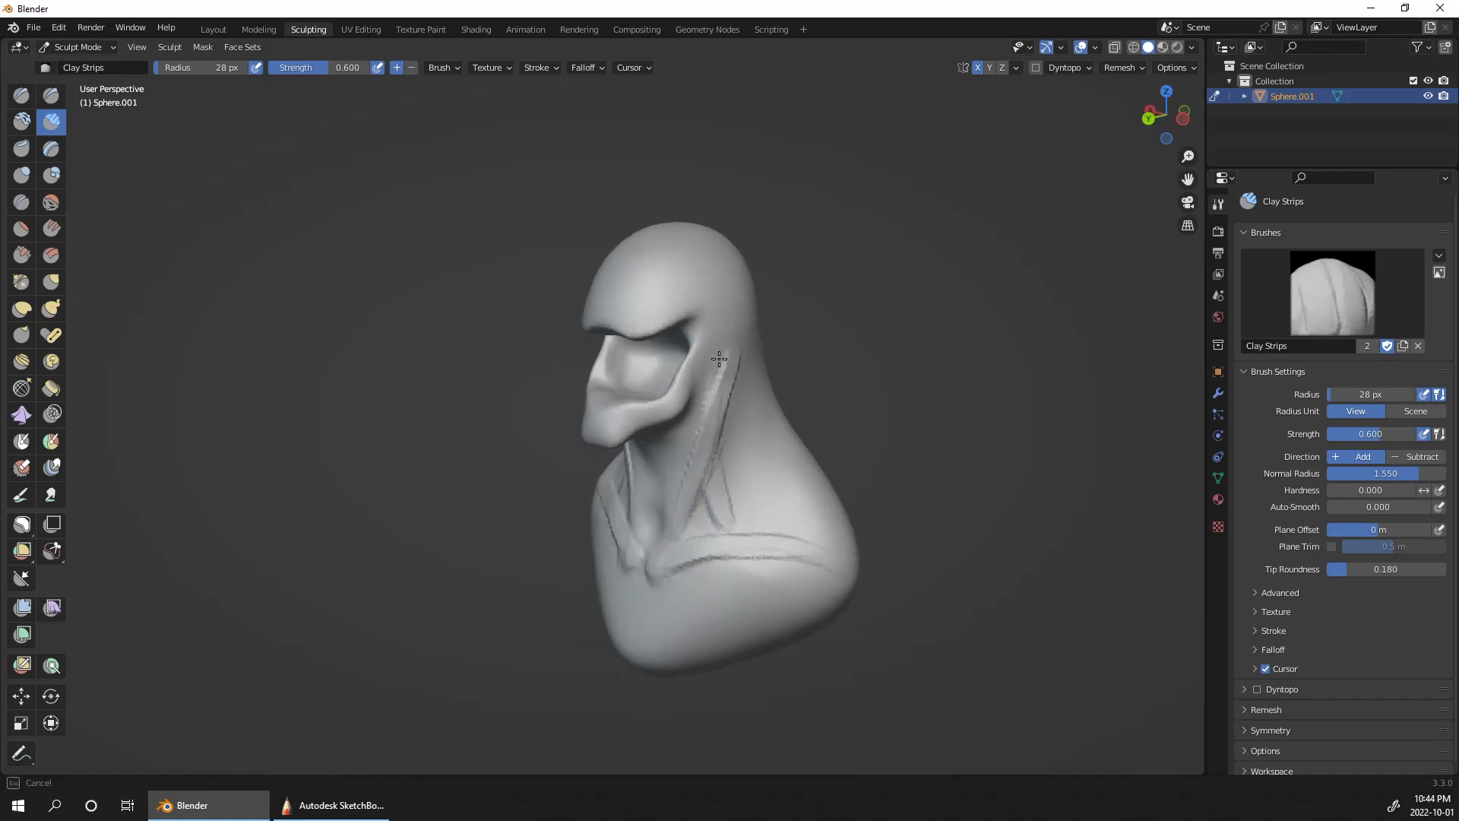
middle_click_drag(678, 505, 740, 553)
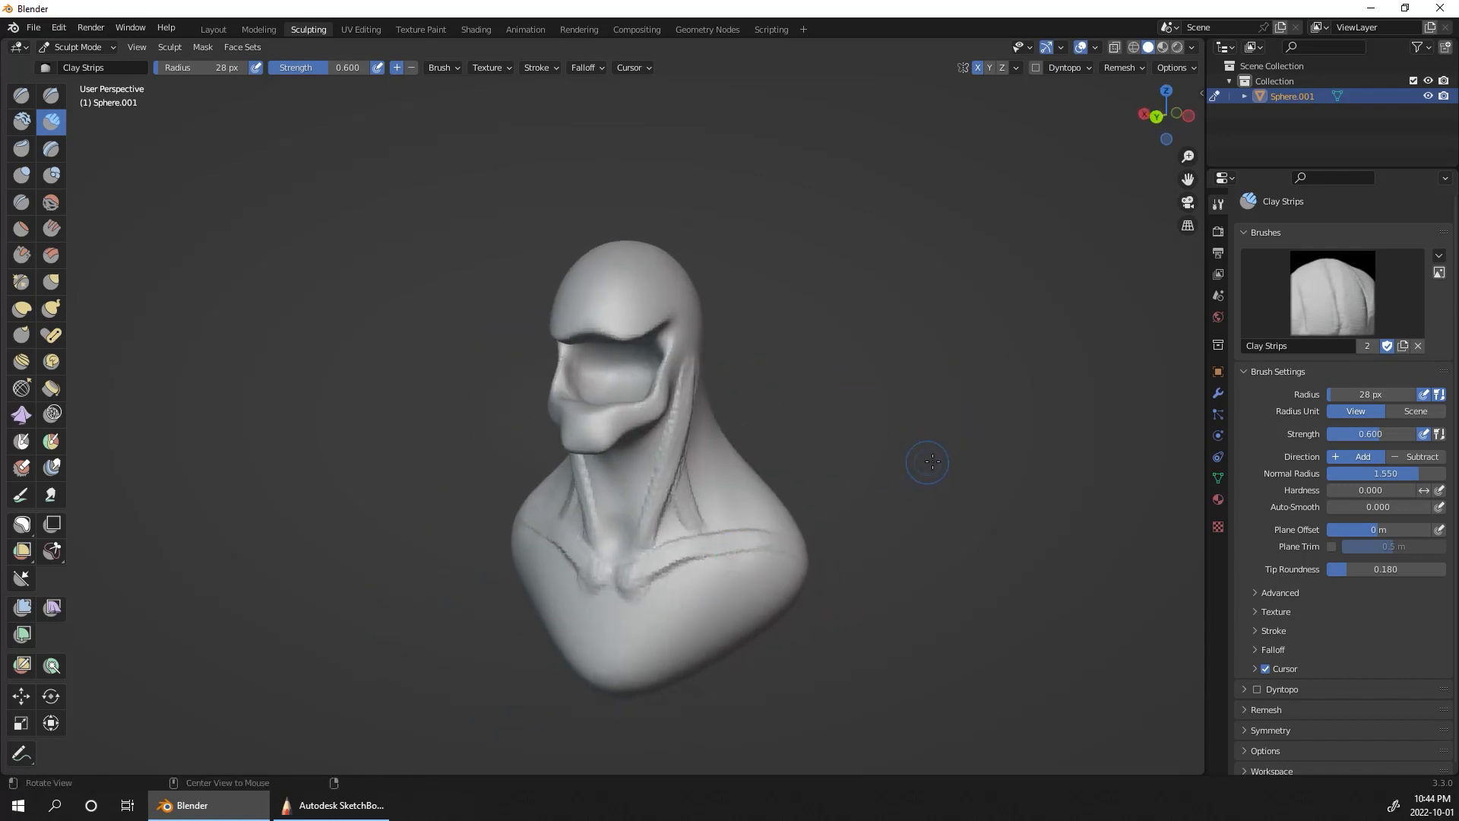
Step: Carve a vertical groove down the centre of the chest below the collarbones with Draw Sharp at a 28 px radius
left_click_drag(933, 461, 386, 315, "alt")
left_click(62, 107)
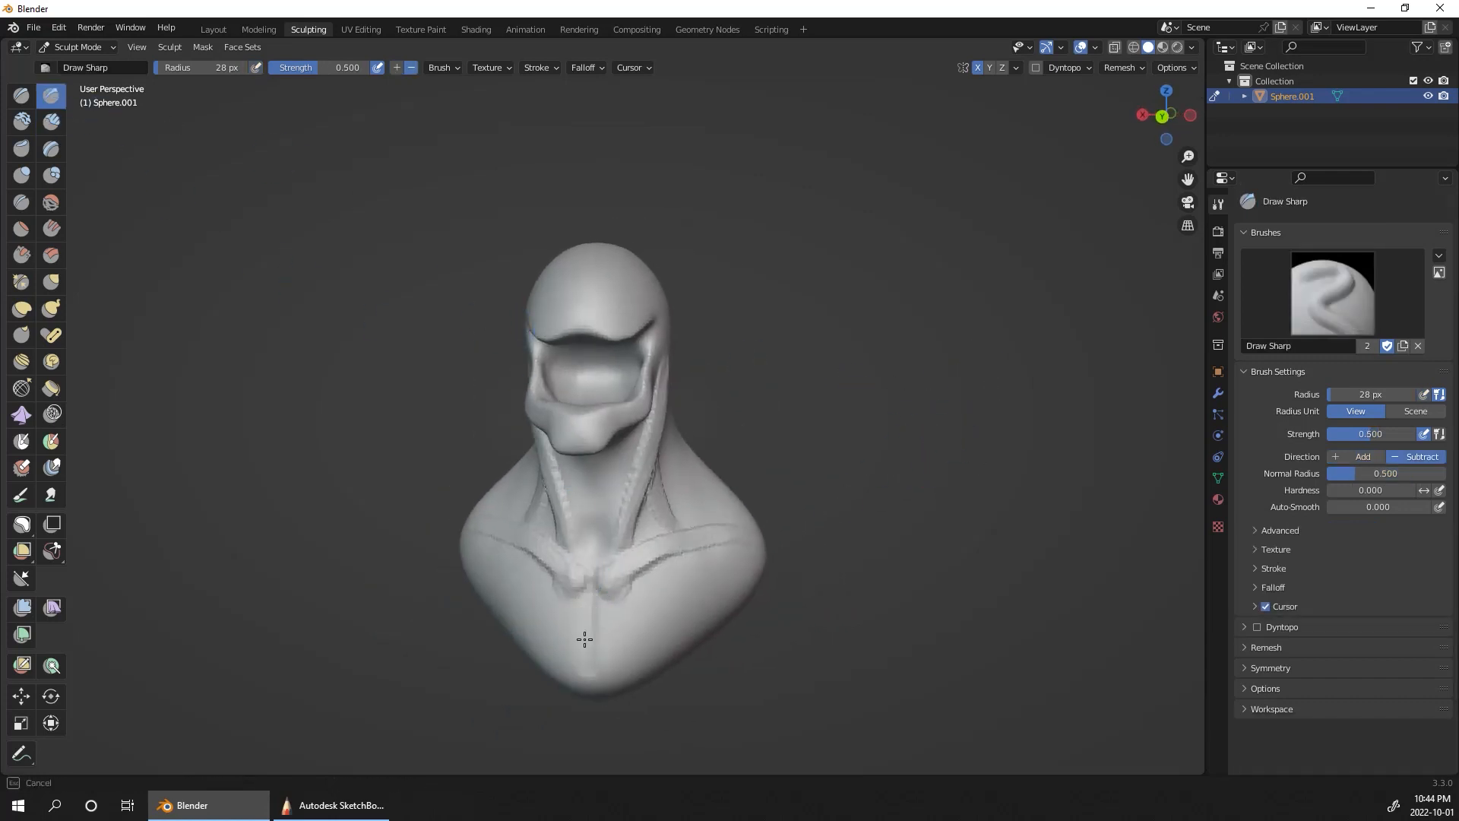
left_click_drag(594, 597, 589, 677)
Step: Carve the jagged outline of the Venom eyes on the sides of the forehead with Draw Sharp, using 28 px and 22 px radii
middle_click_drag(971, 469, 959, 357)
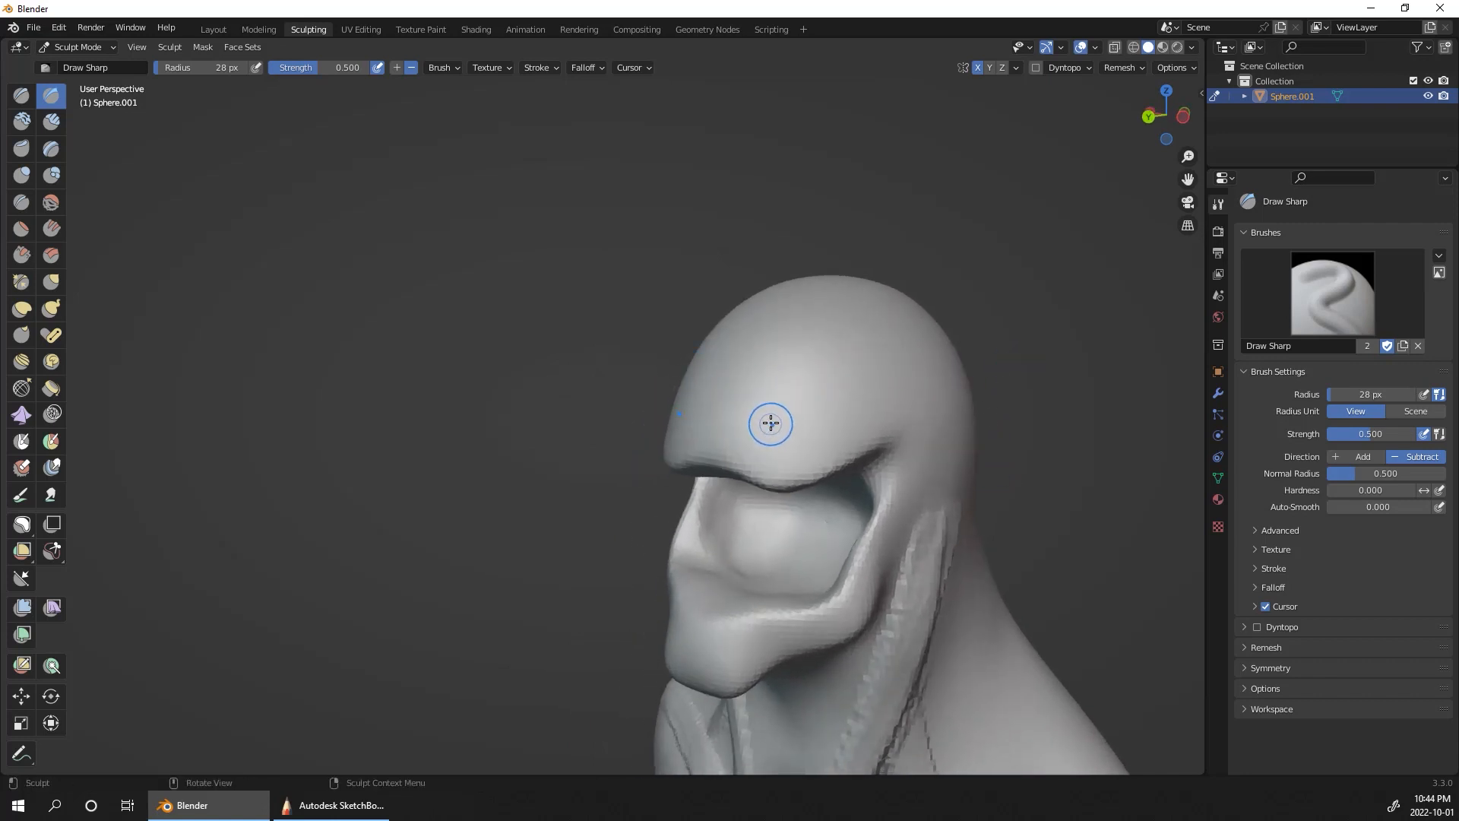
left_click_drag(768, 423, 797, 376)
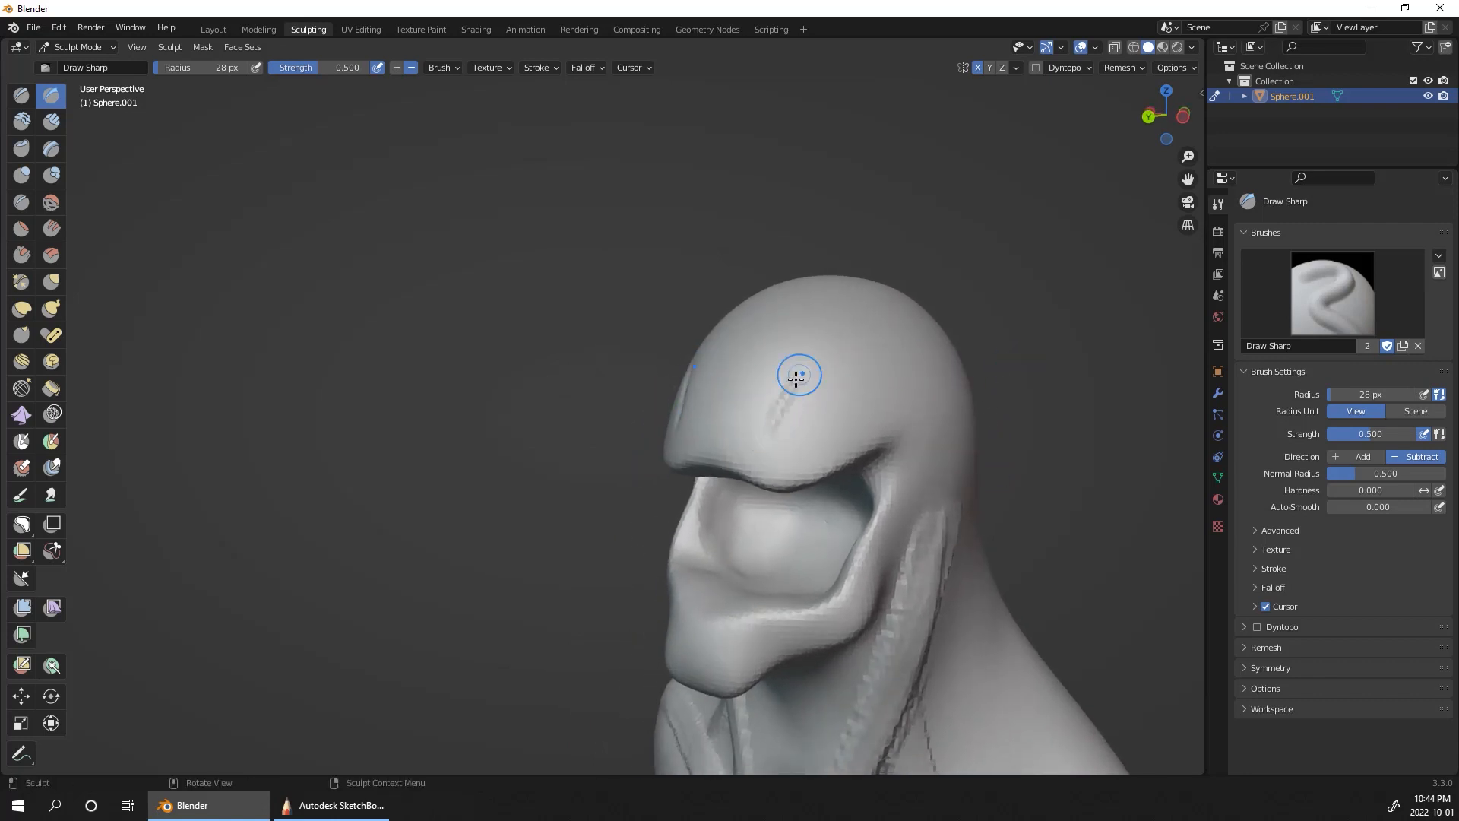
left_click_drag(767, 433, 767, 433)
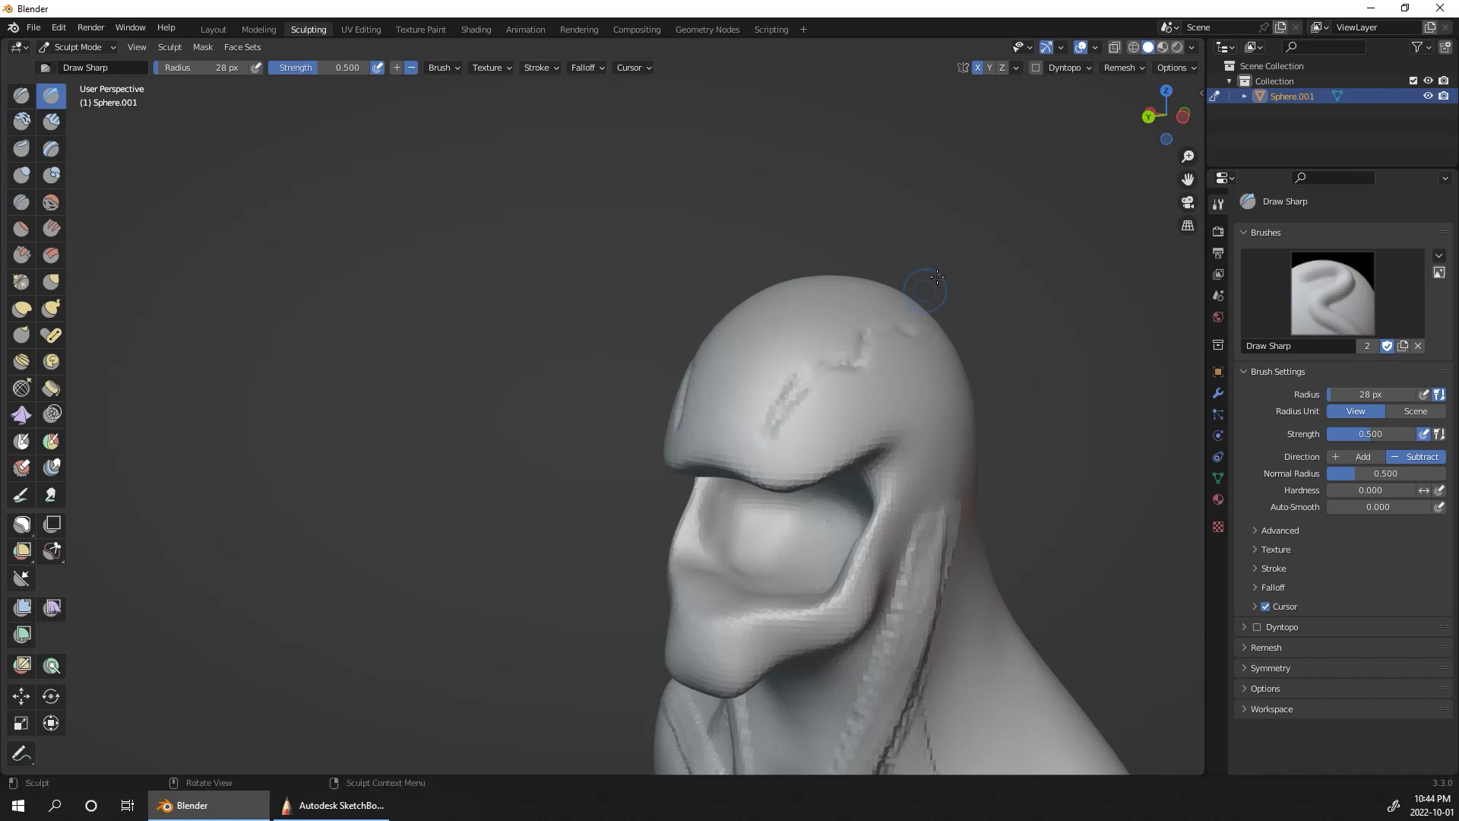
middle_click_drag(1030, 399, 920, 412)
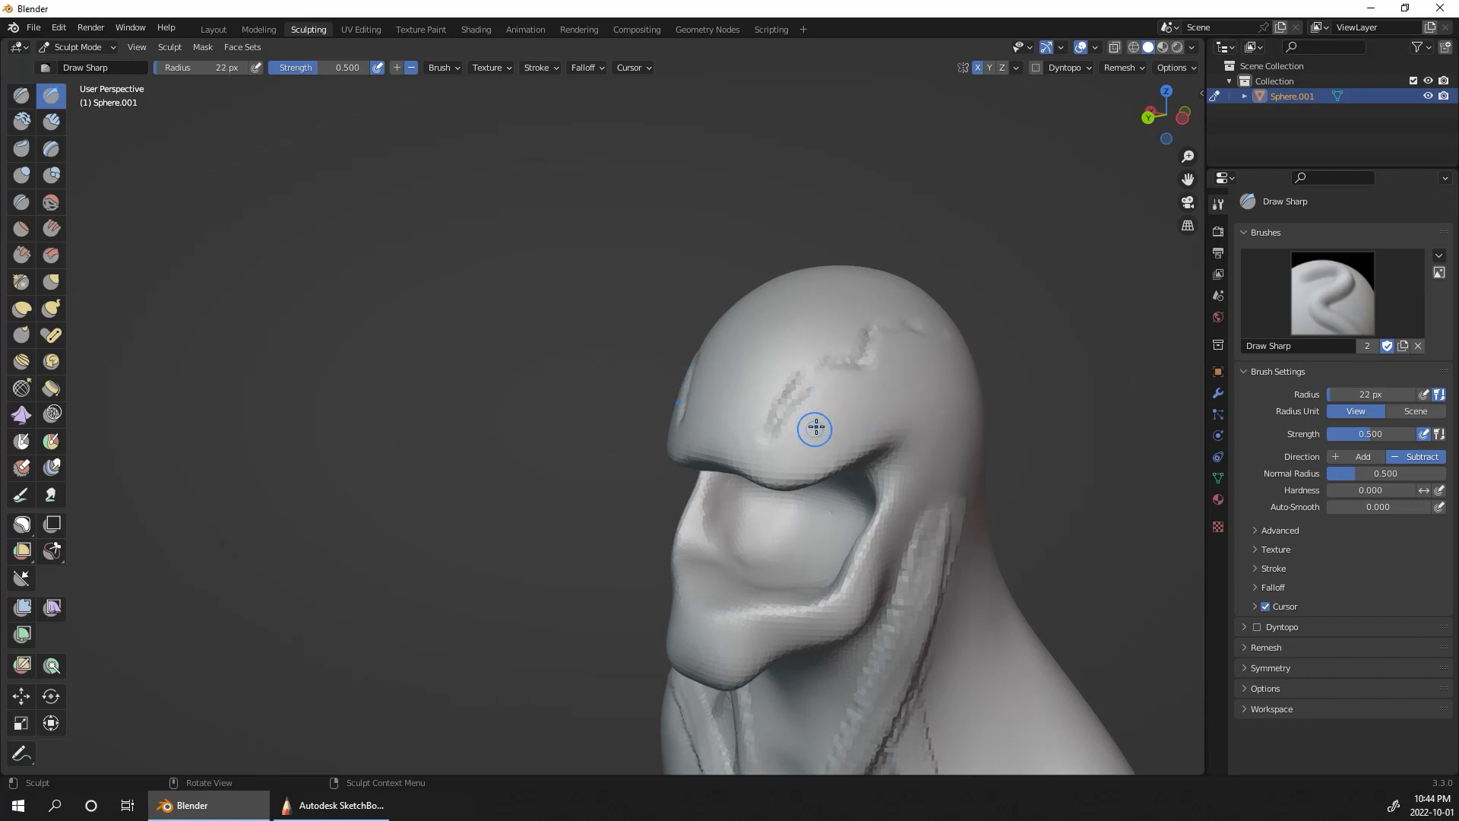
left_click_drag(773, 442, 810, 429)
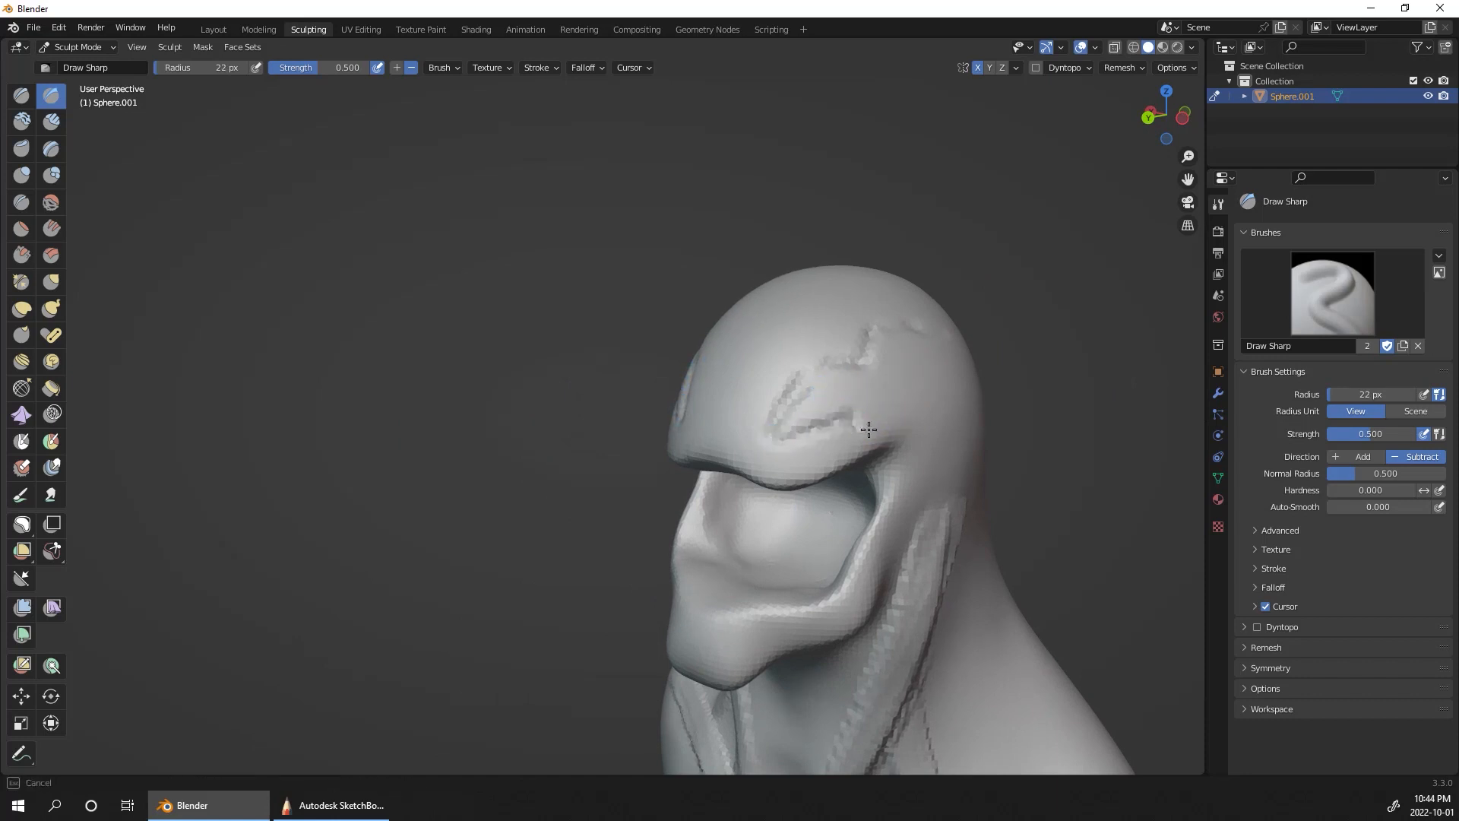
left_click_drag(921, 408, 926, 375)
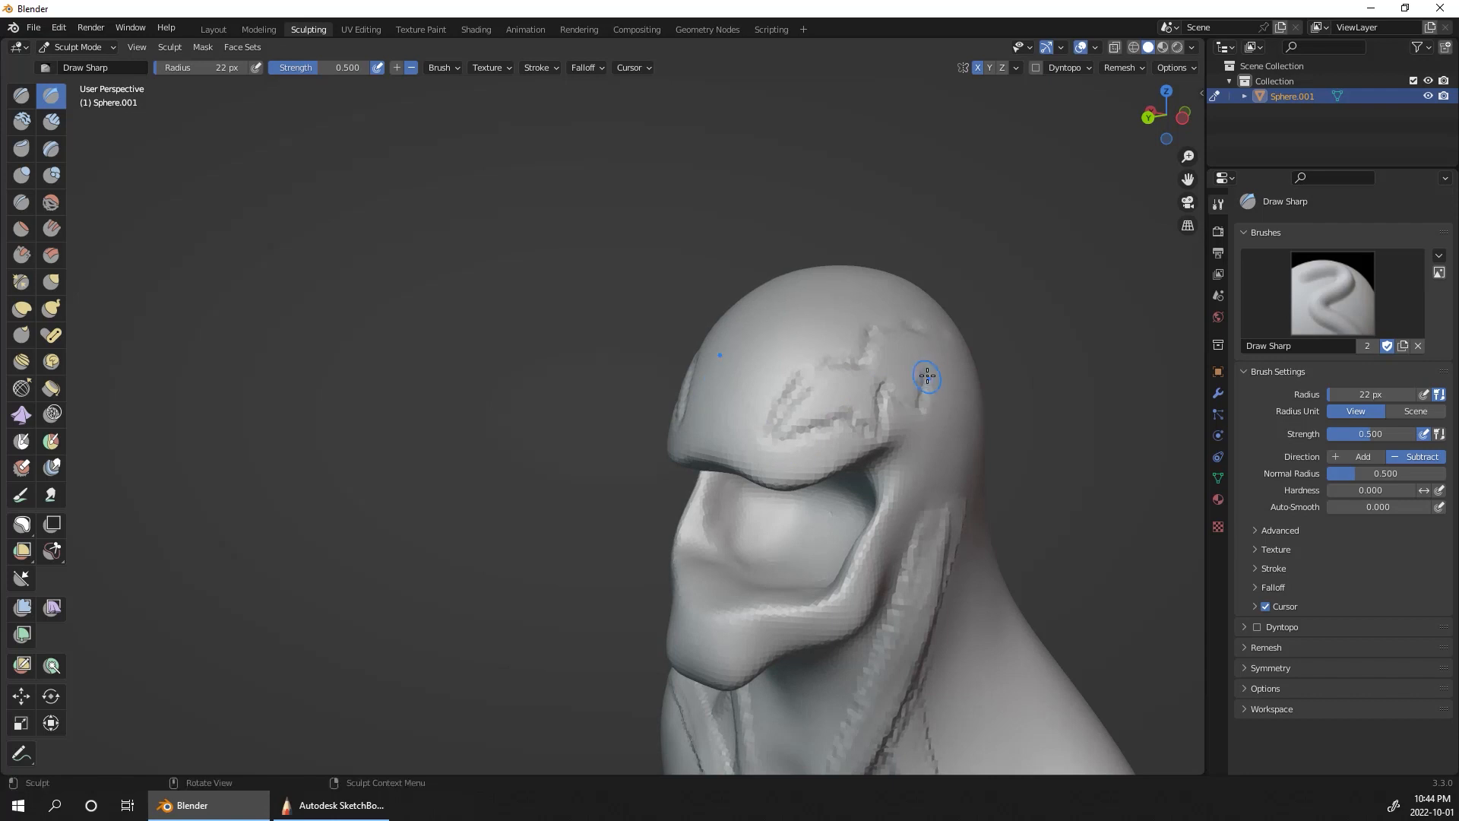
middle_click_drag(1032, 391, 795, 378)
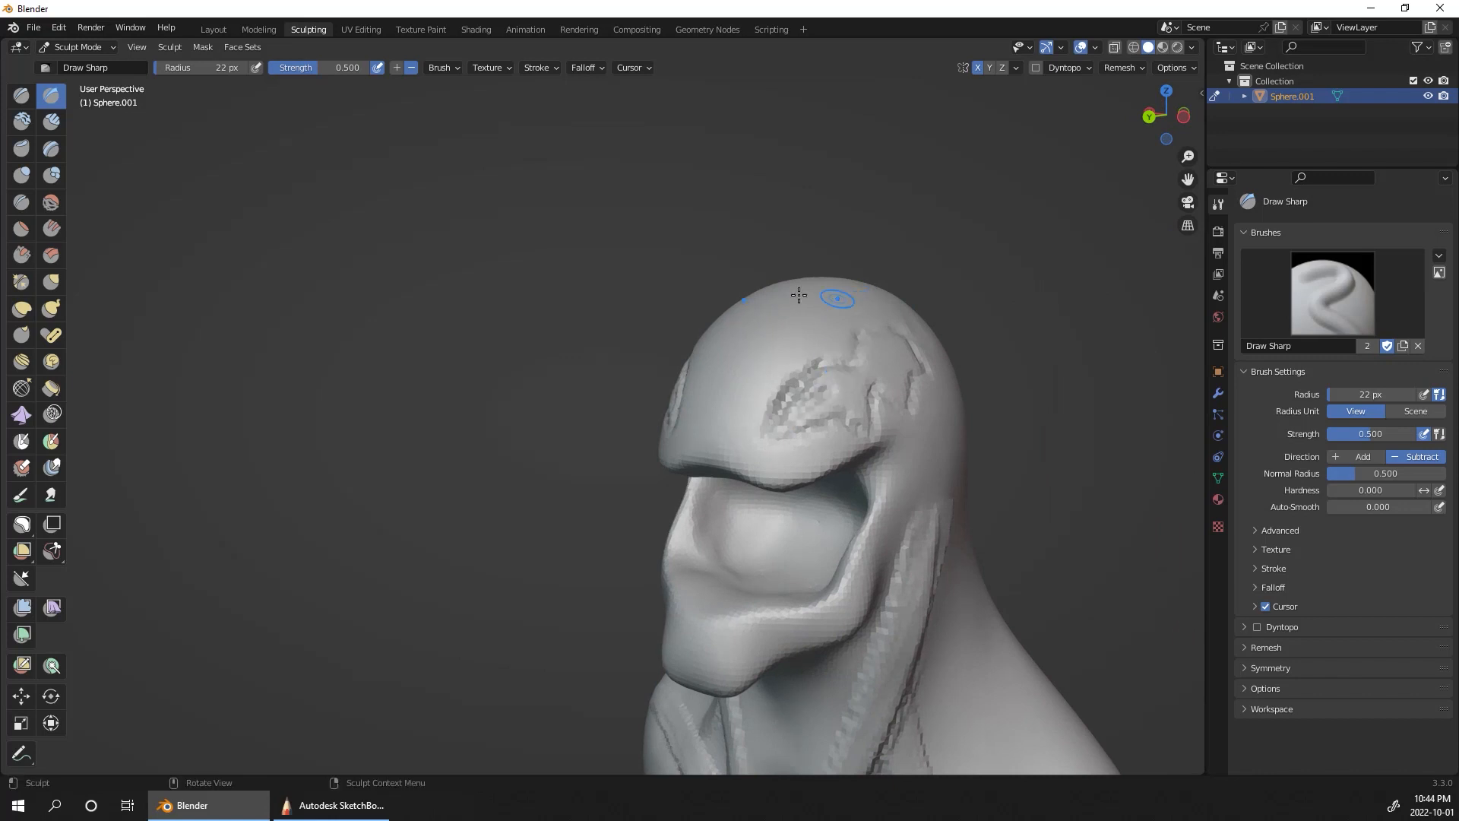
Step: Hollow out the area inside the eye outlines with Clay Strips at a 22 px radius
left_click(59, 127)
middle_click_drag(804, 412, 833, 384)
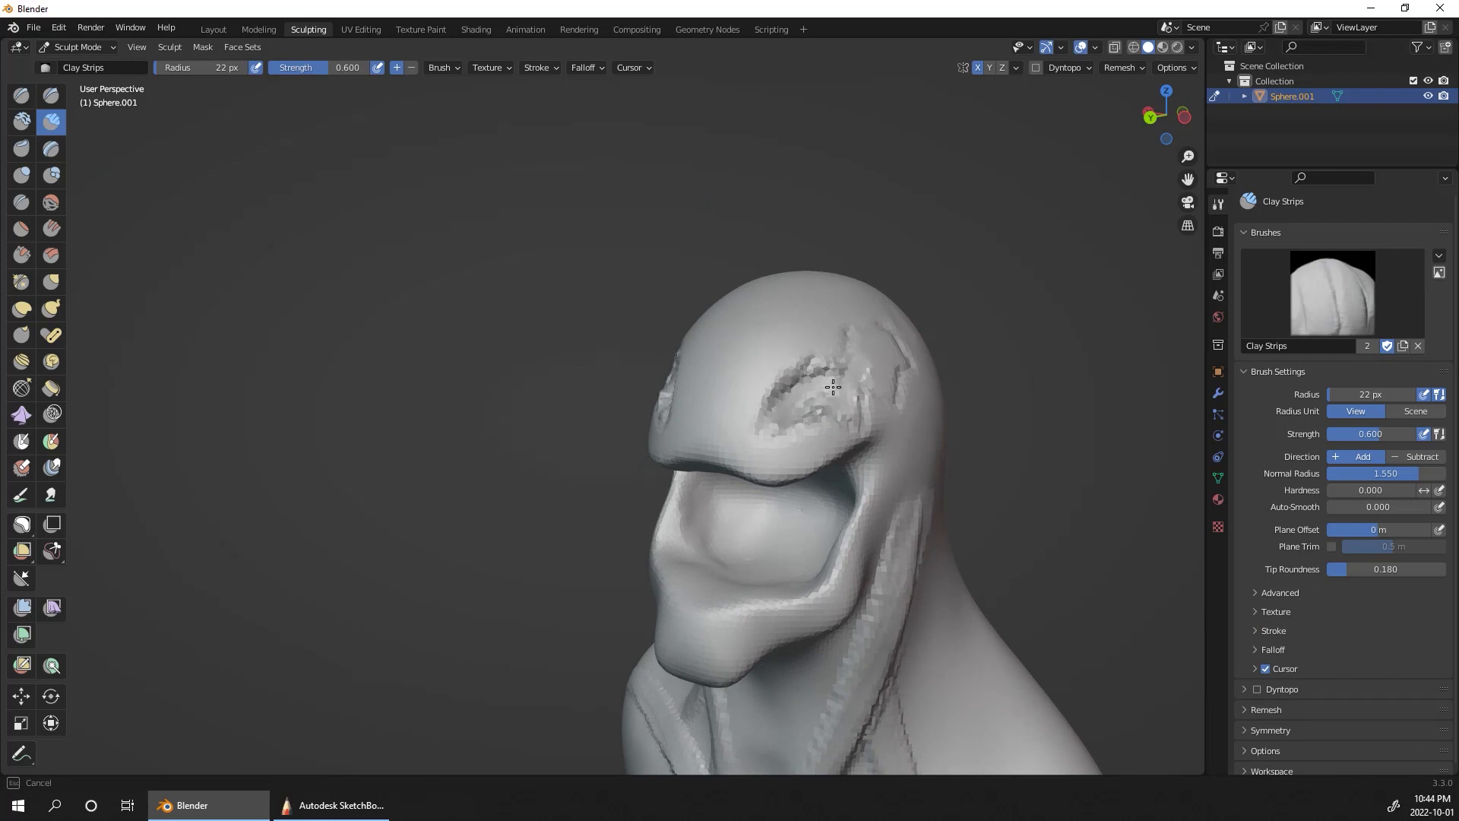
mouse_move(1014, 364)
left_mouse_down("alt")
mouse_move(898, 414)
mouse_move(955, 364)
left_mouse_up("alt")
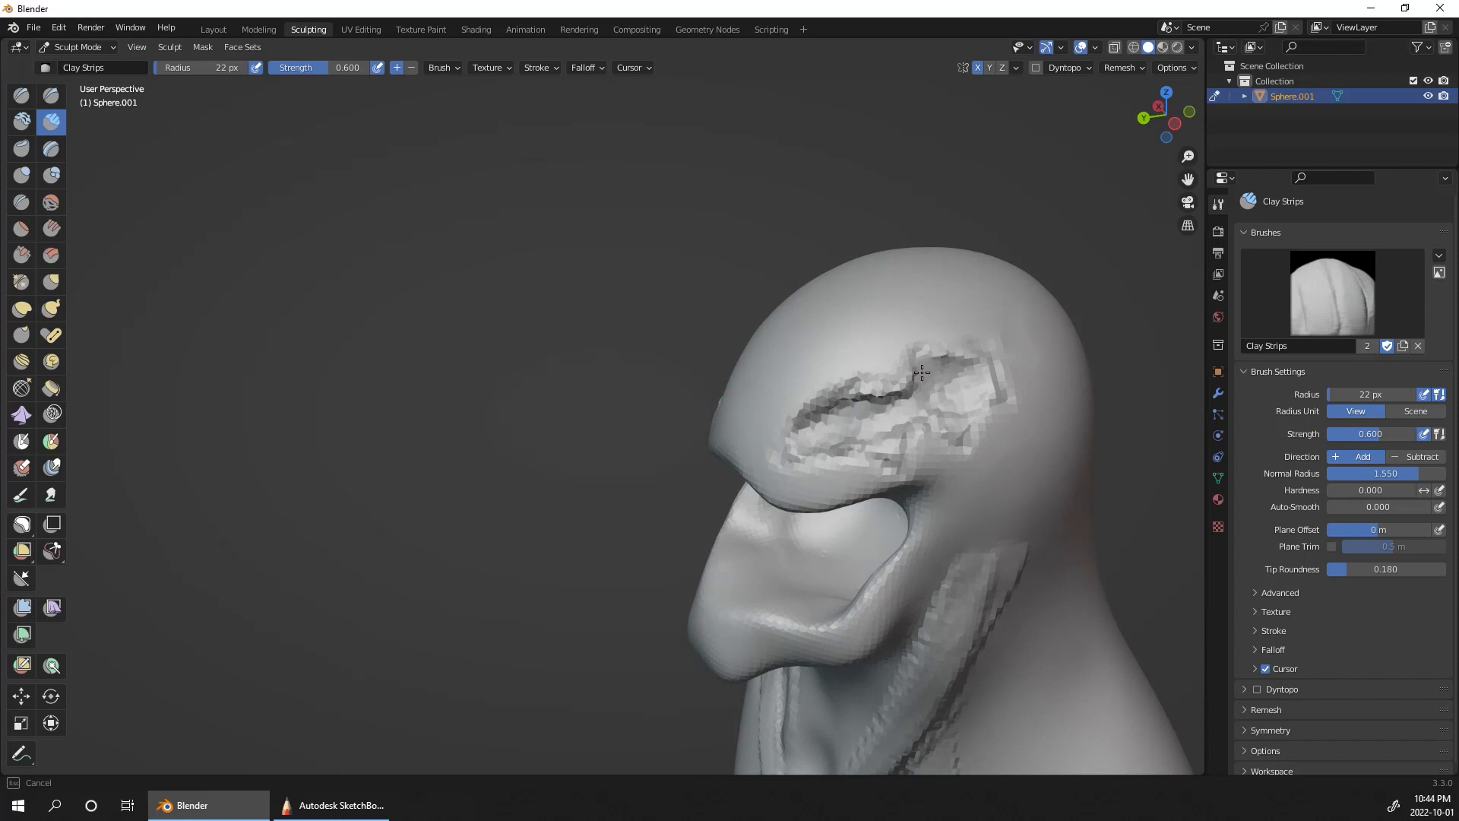
left_click_drag(830, 413, 968, 382)
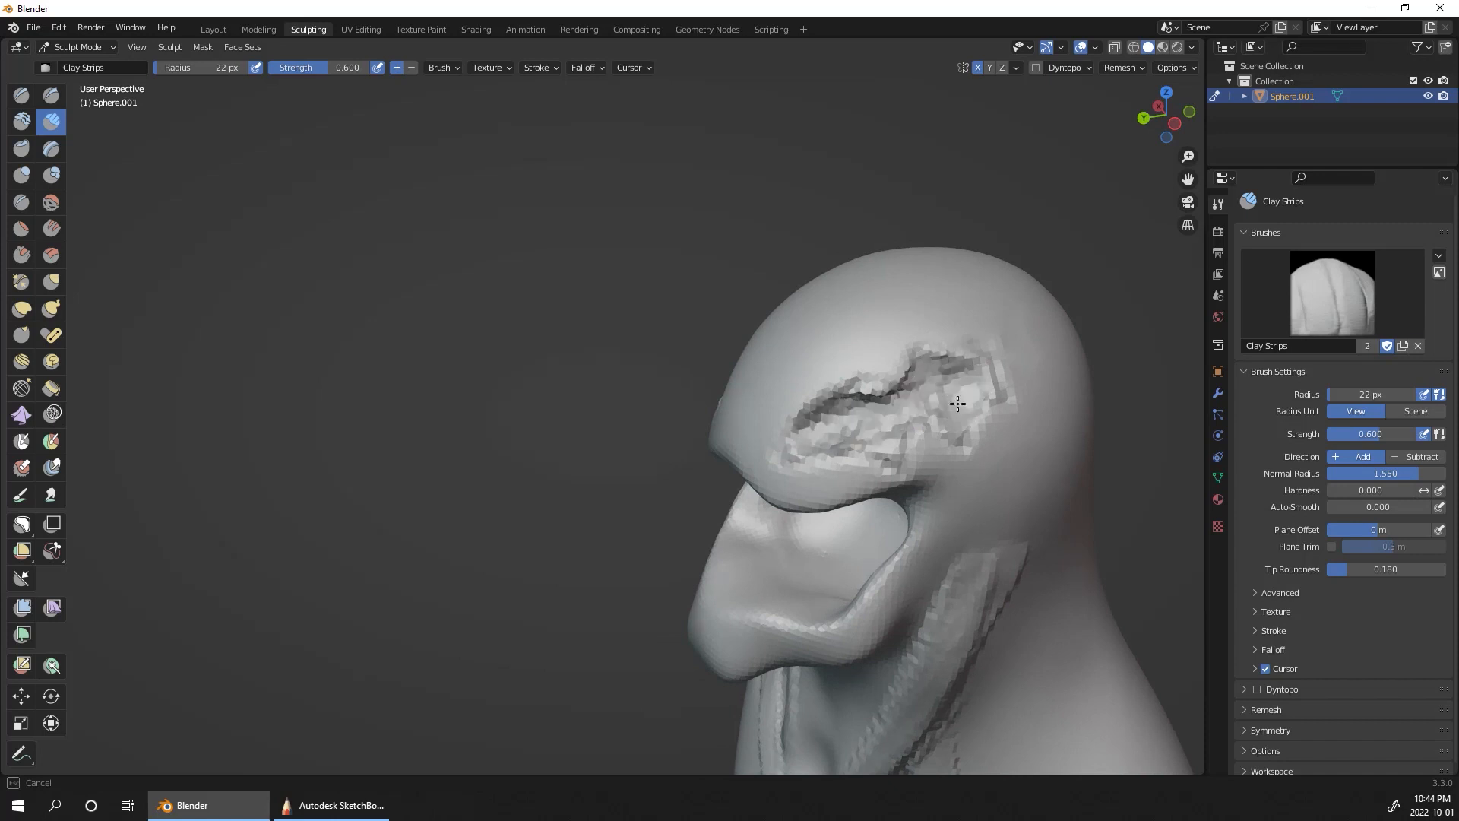
middle_click_drag(889, 446, 991, 430)
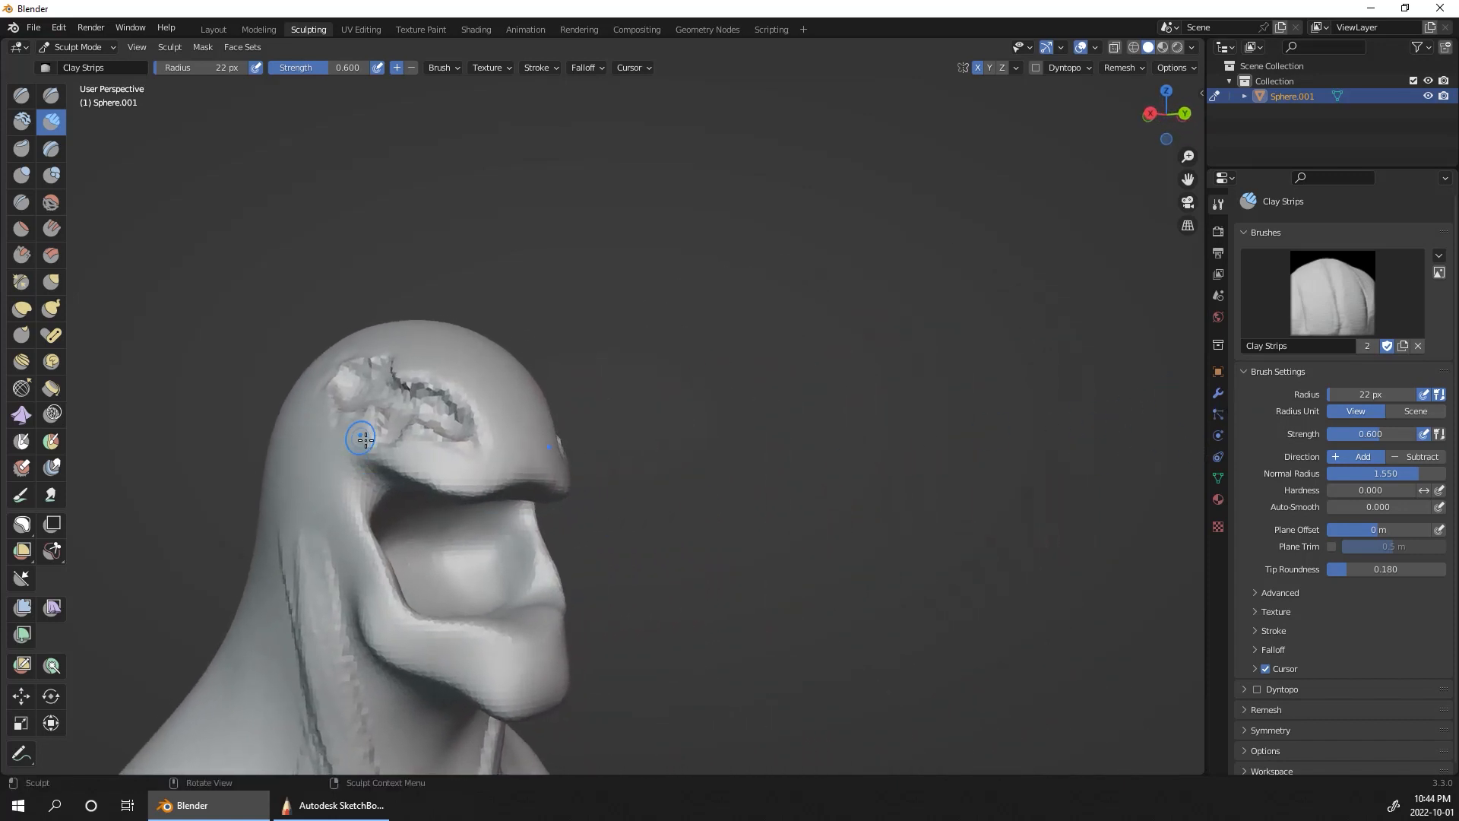
middle_click_drag(971, 526, 942, 579)
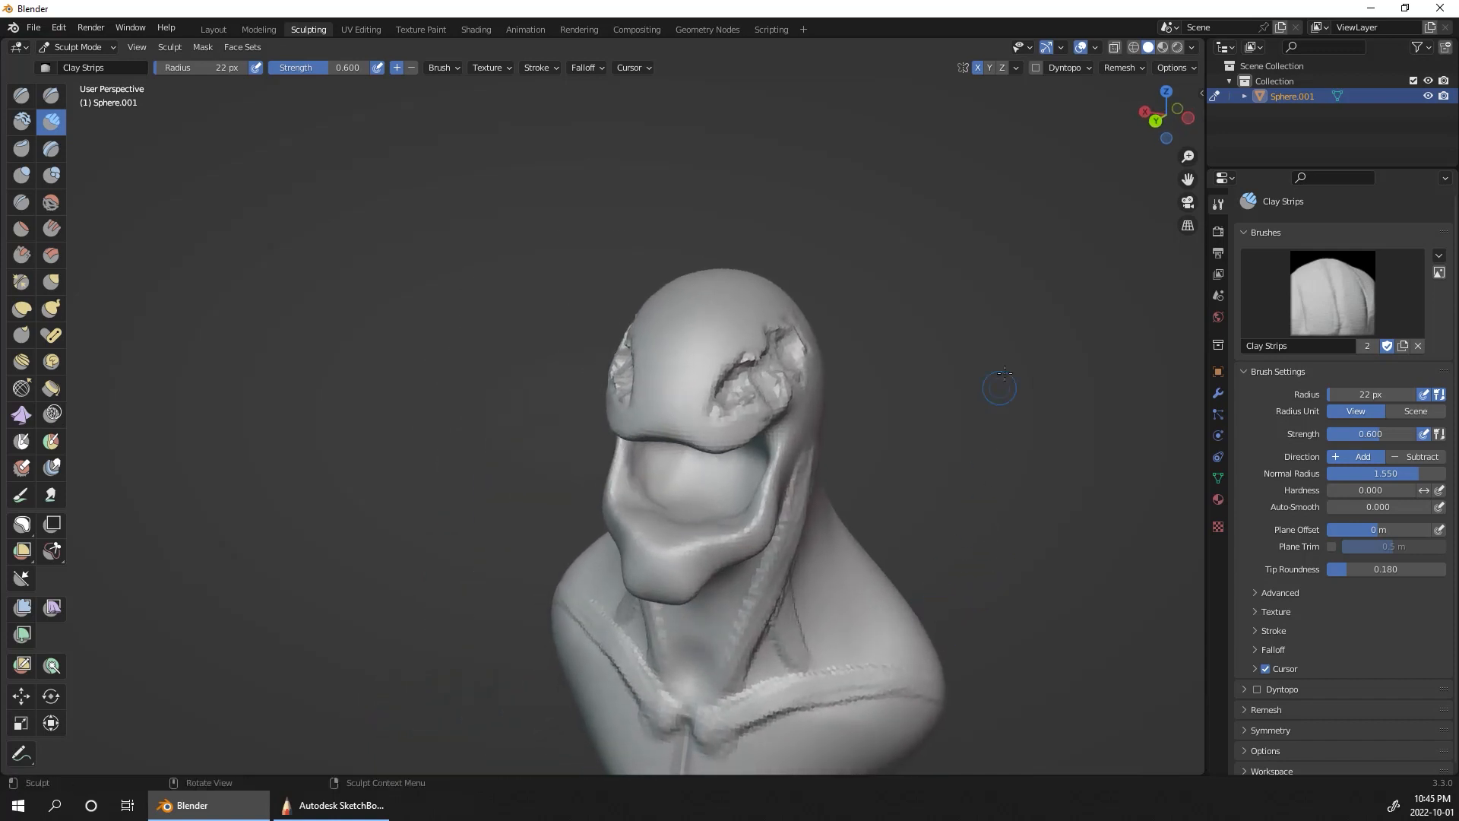
Step: Remesh the bust at a 0.02 m voxel size and smooth the hollowed eye sockets
left_click(1119, 67)
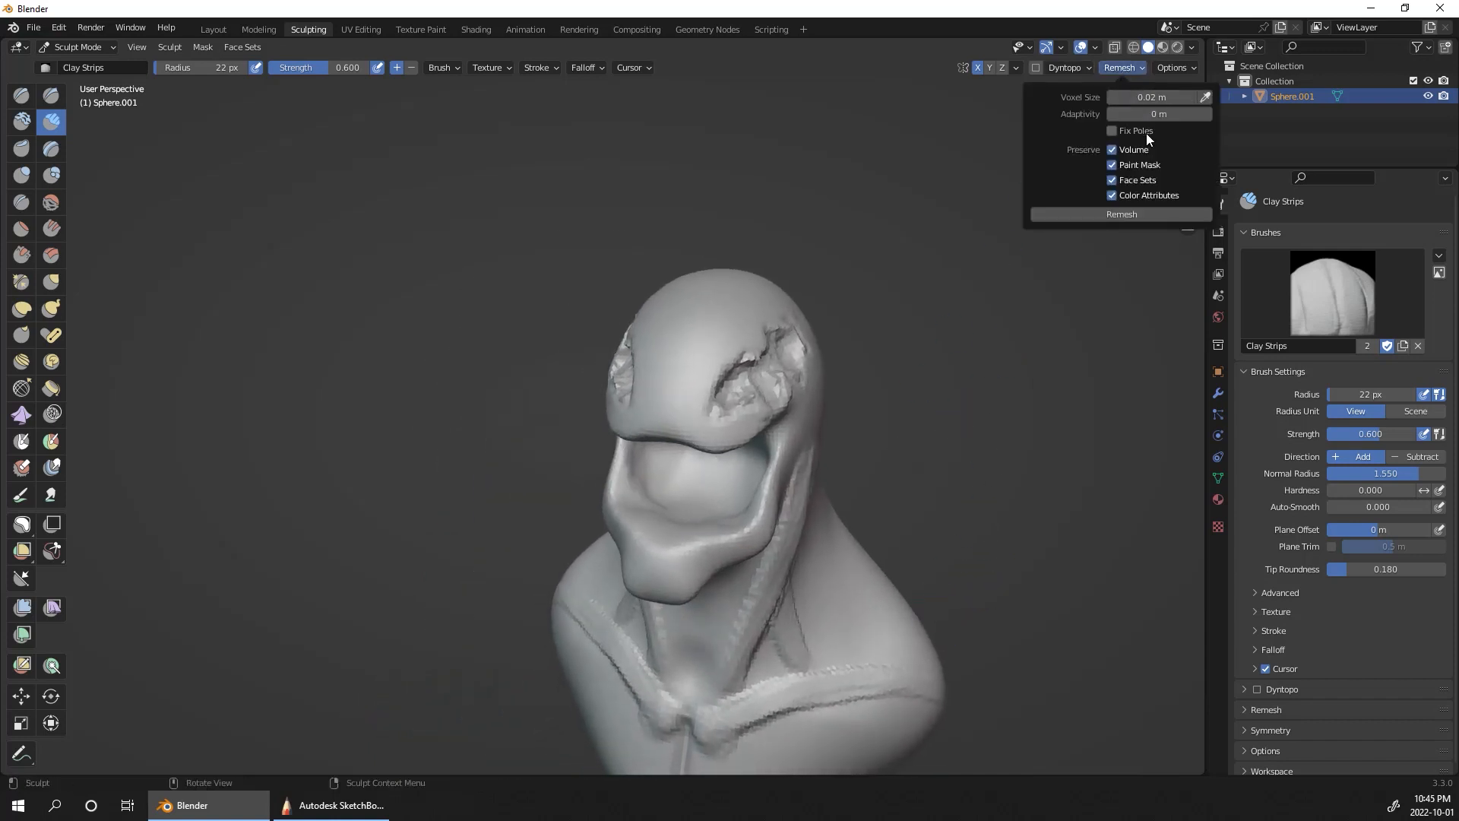
left_click(1141, 219)
middle_click_drag(990, 454, 807, 390)
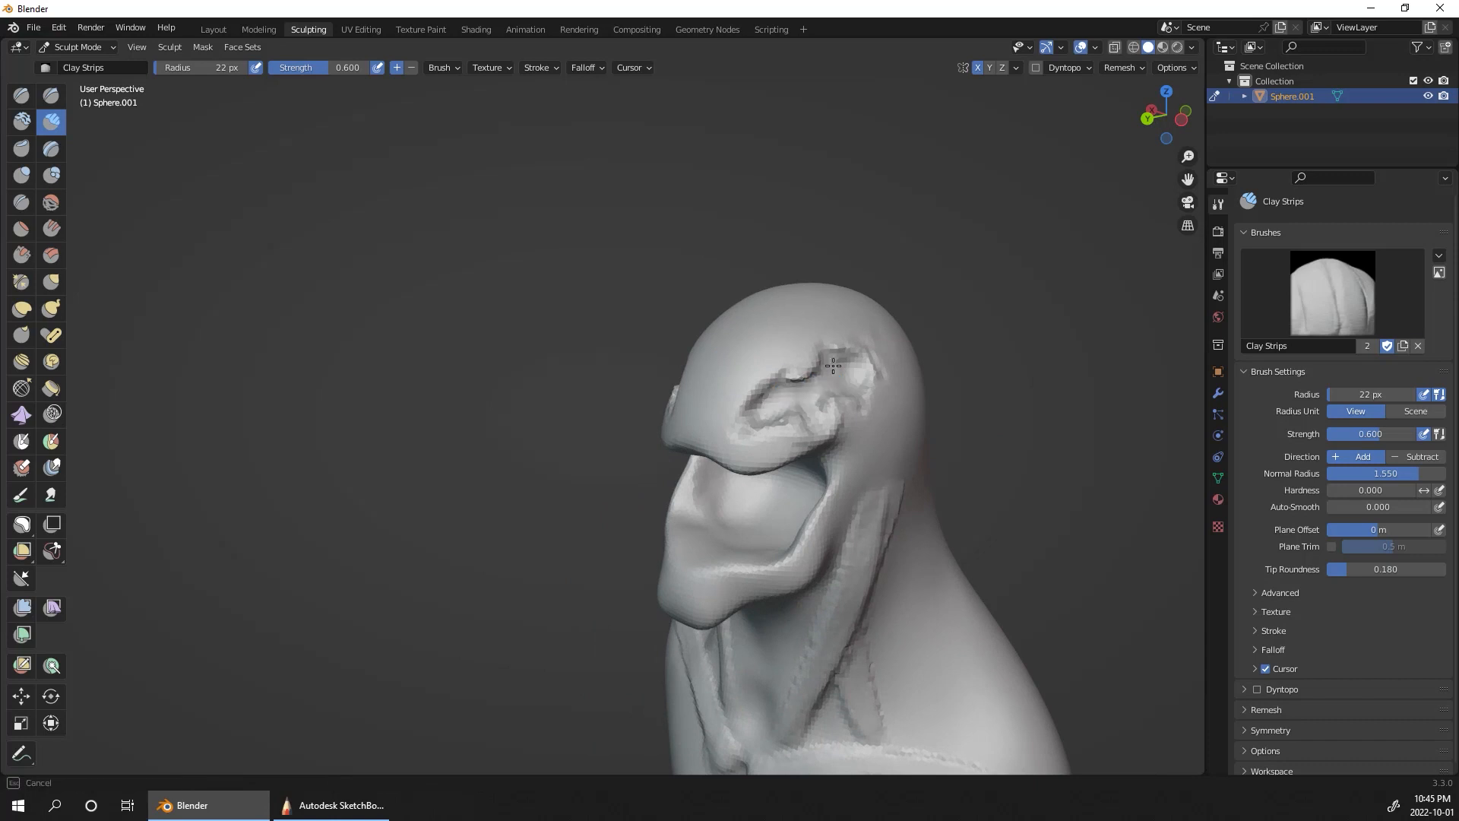
left_click_drag(832, 366, 746, 426)
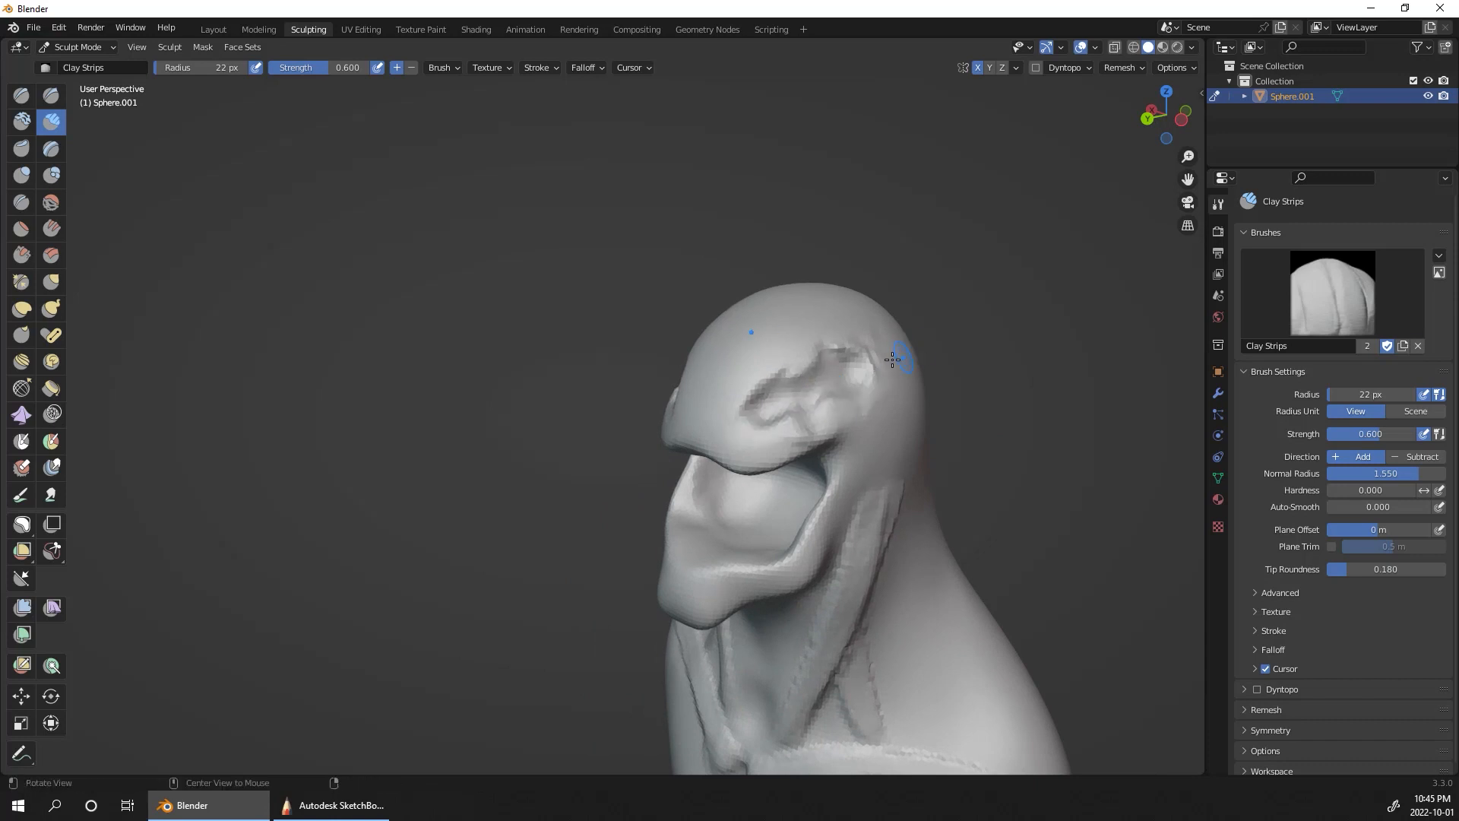
middle_click_drag(1060, 420, 1114, 386)
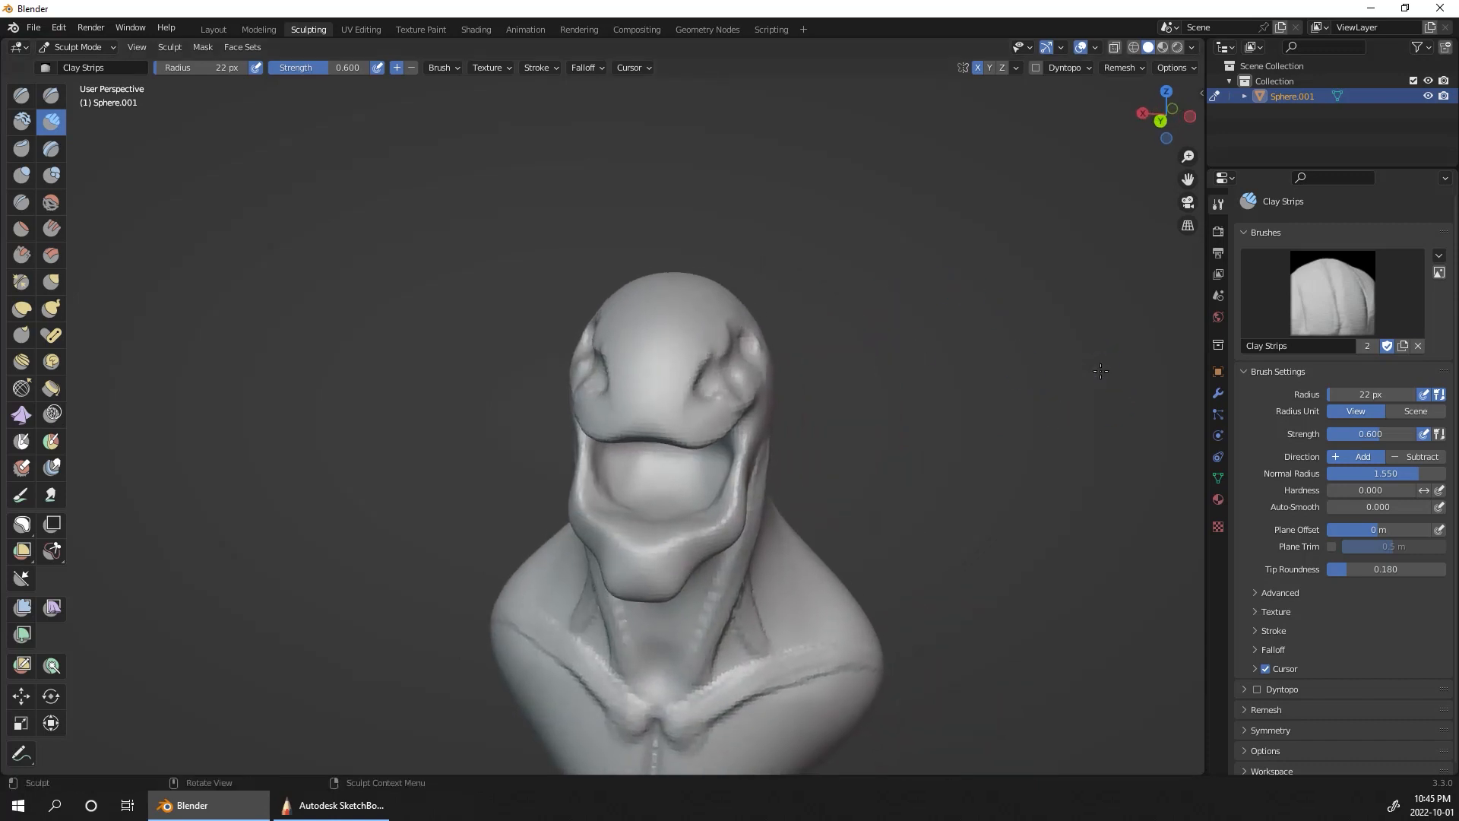
Step: Add a UV sphere in the Layout workspace and raise it to head height at Z 3.2321 m
left_click(213, 30)
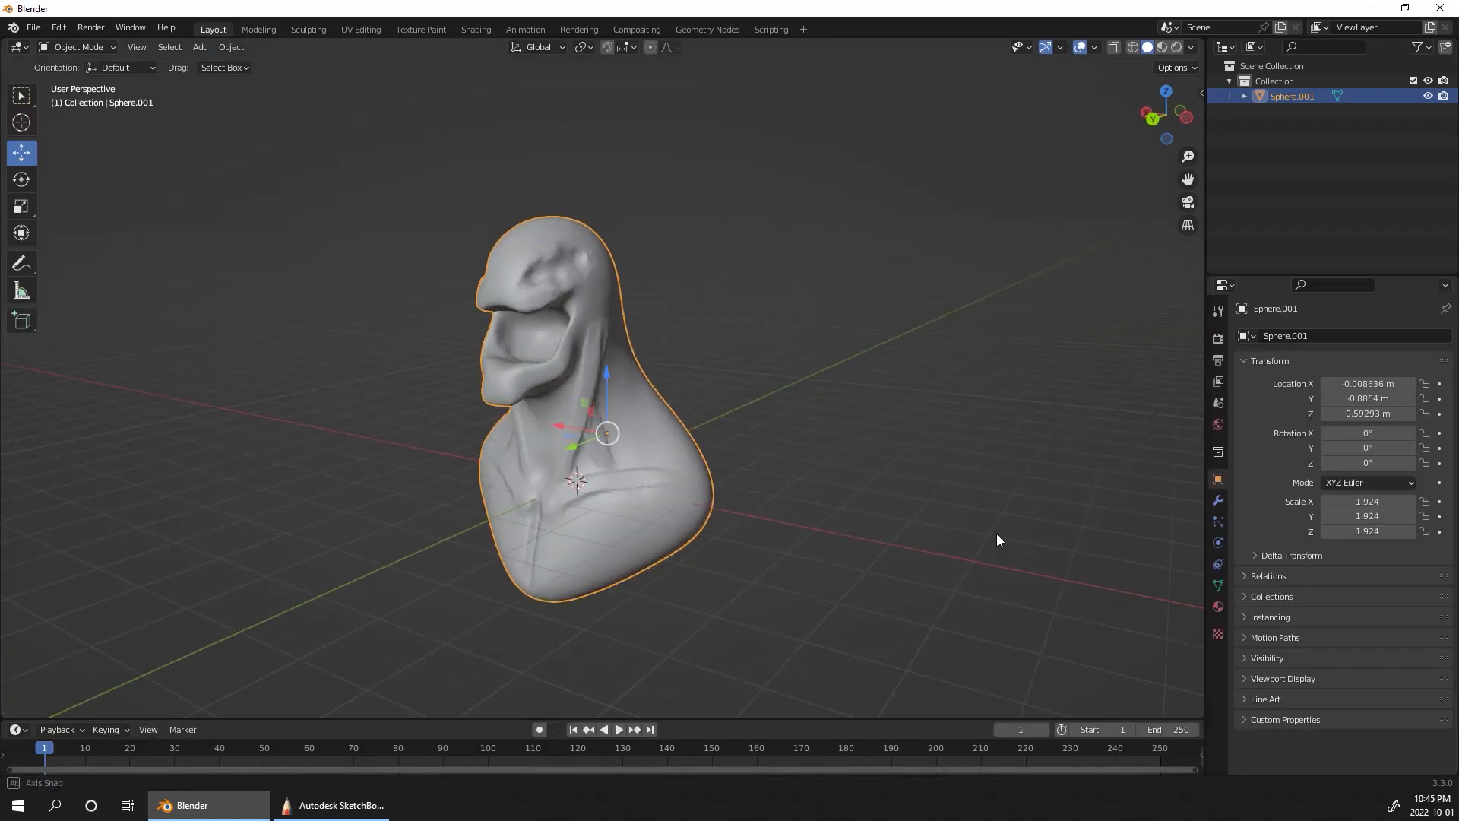
middle_click_drag(996, 533, 1034, 525)
key("shift+a")
mouse_move(1010, 481)
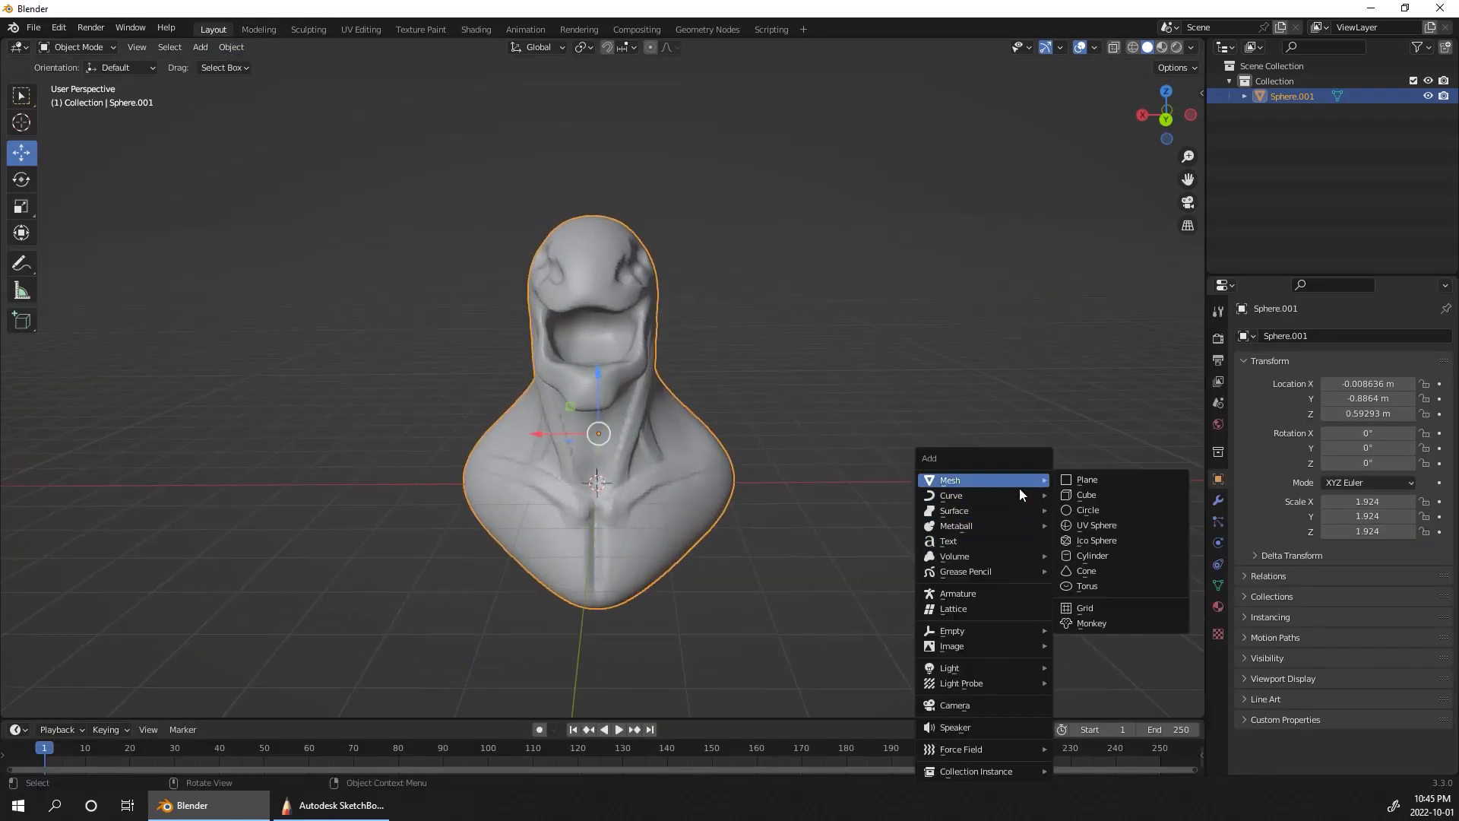
left_click(1103, 526)
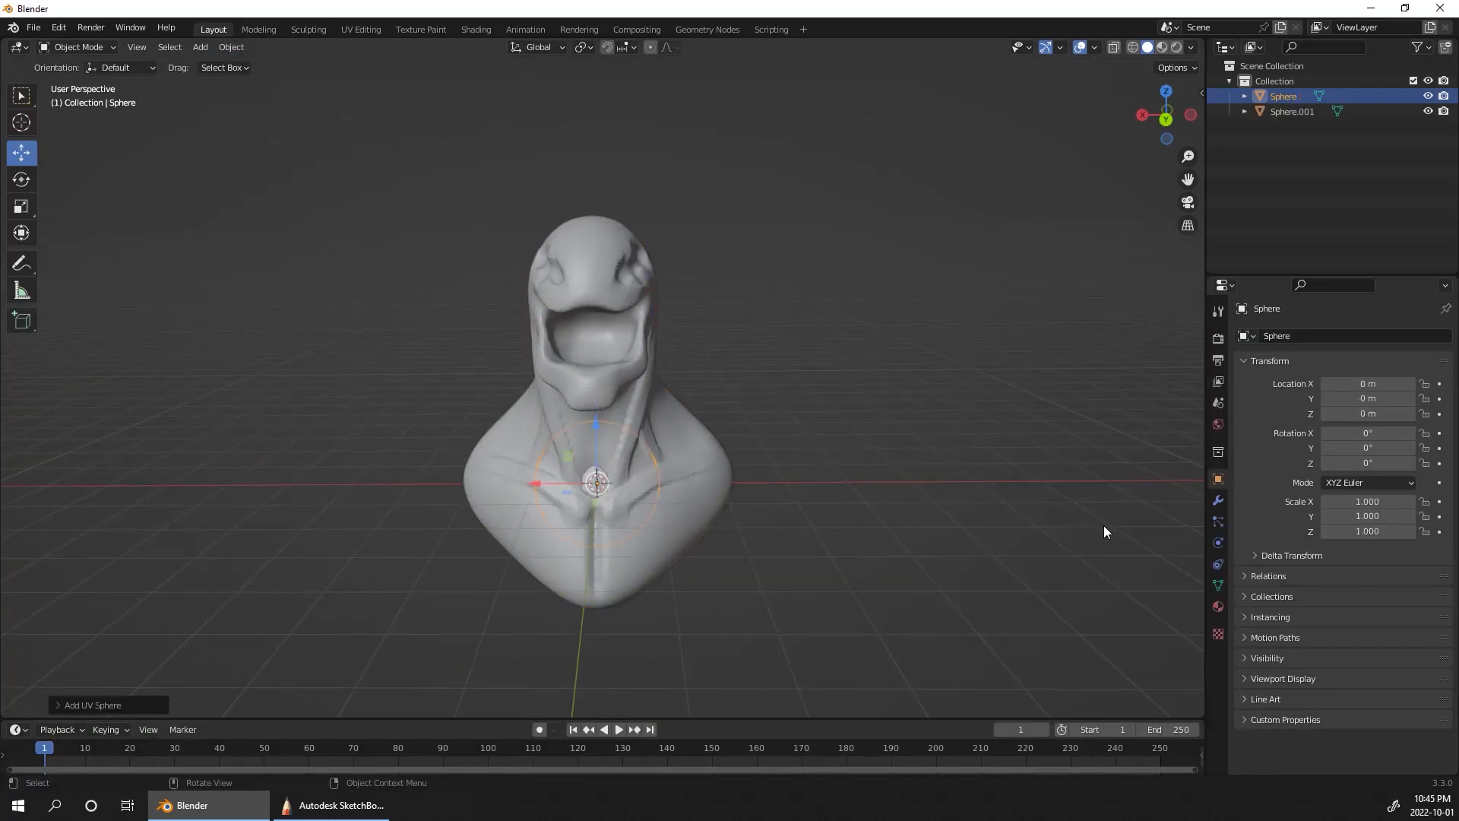
middle_click_drag(1103, 526, 699, 421)
left_click_drag(565, 399, 704, 222)
scroll(745, 191, "up", 6)
Step: Flatten the new sphere by scaling it along Z to 0.471
middle_click_drag(906, 410, 907, 382, "shift")
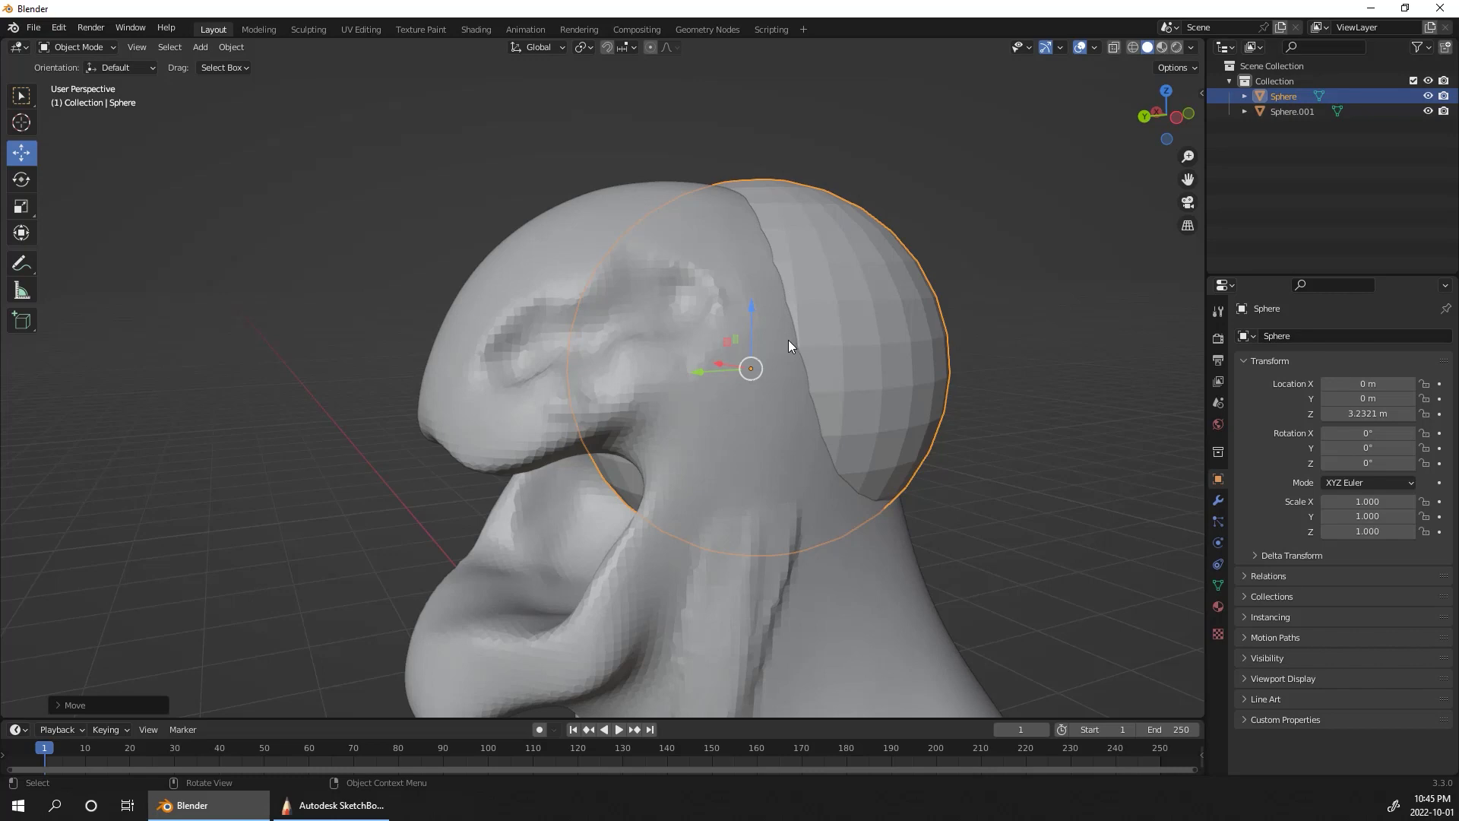
key("s")
key("z")
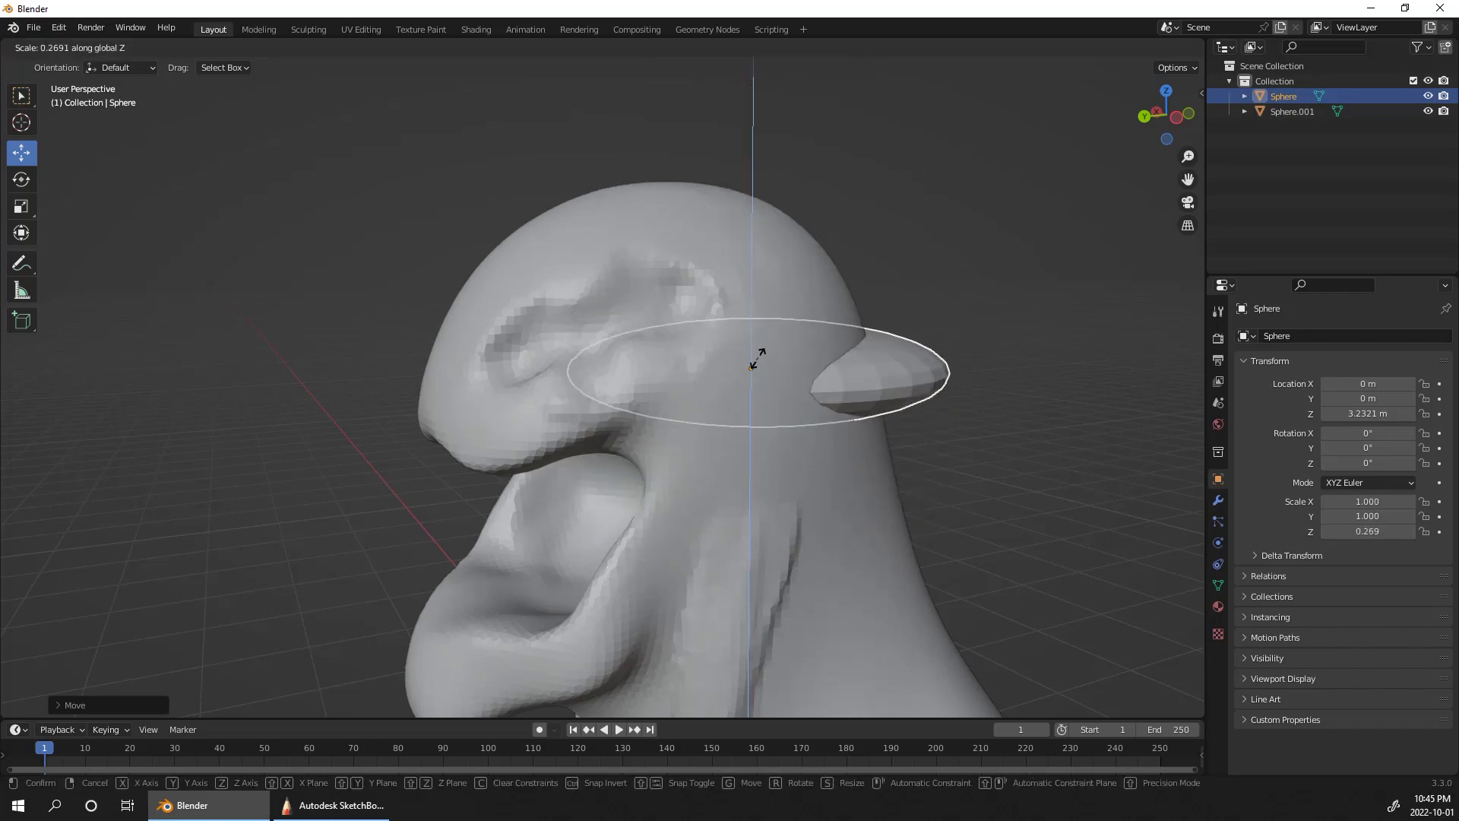
left_click(766, 355)
Step: Move the flattened sphere forward to Y 1.0091 m and up to Z 3.5346 m, level with the eye sockets
middle_click_drag(764, 352, 1078, 370)
key("g")
key("y")
left_click(854, 380)
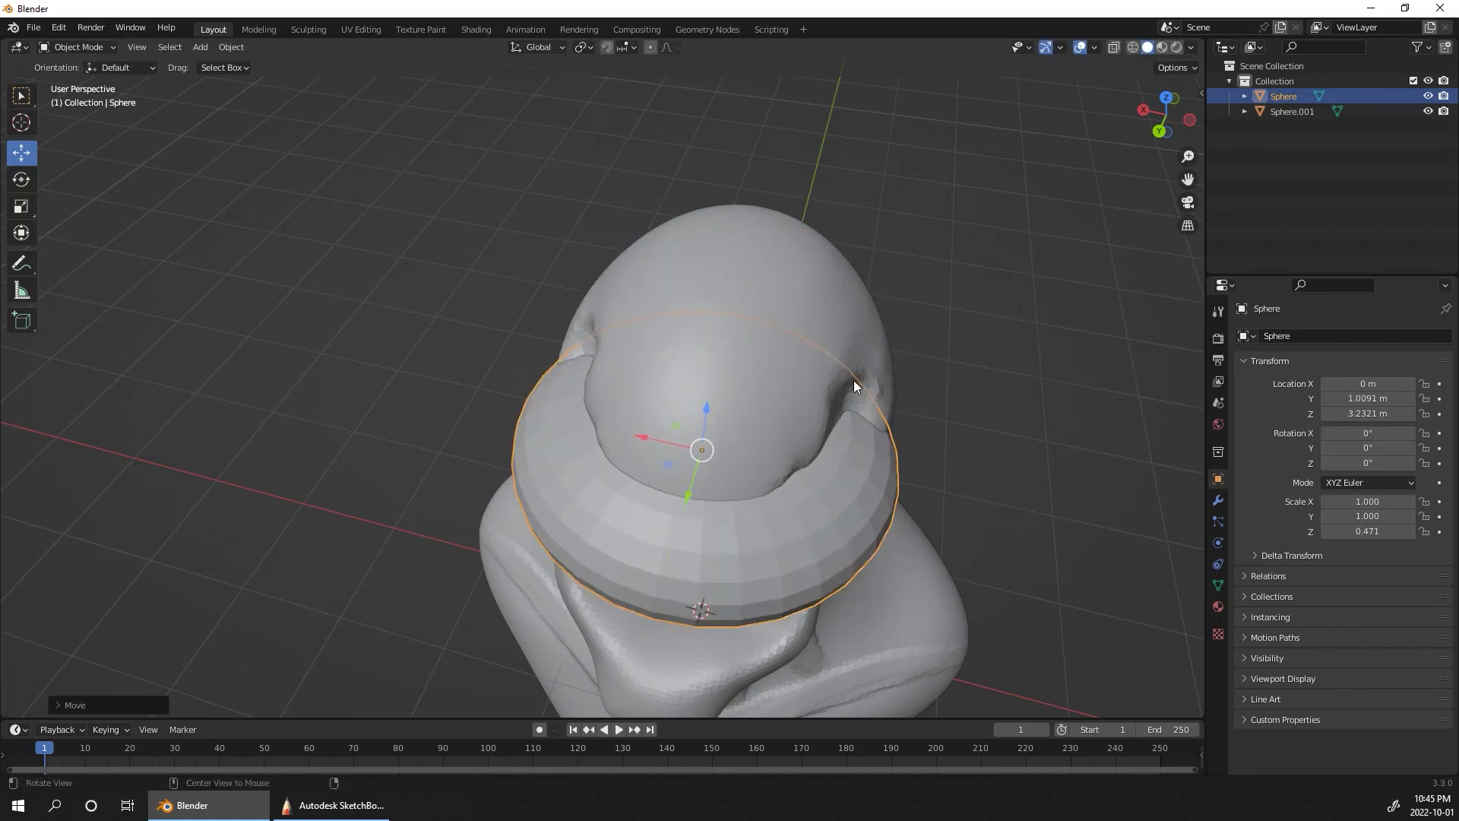
middle_click_drag(854, 380, 865, 292)
key("g")
key("z")
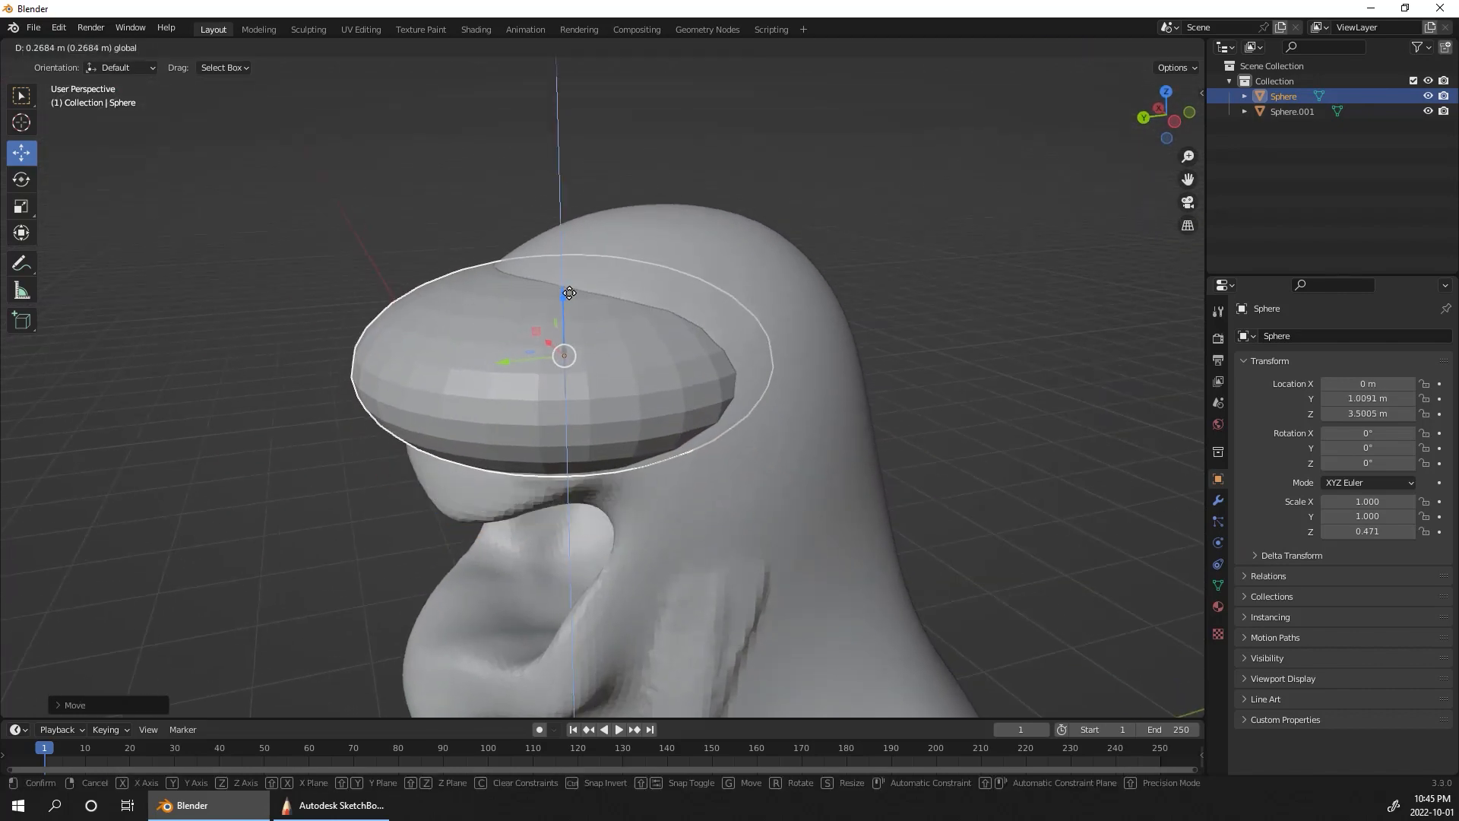
left_click(840, 235)
middle_click_drag(841, 236, 1084, 323)
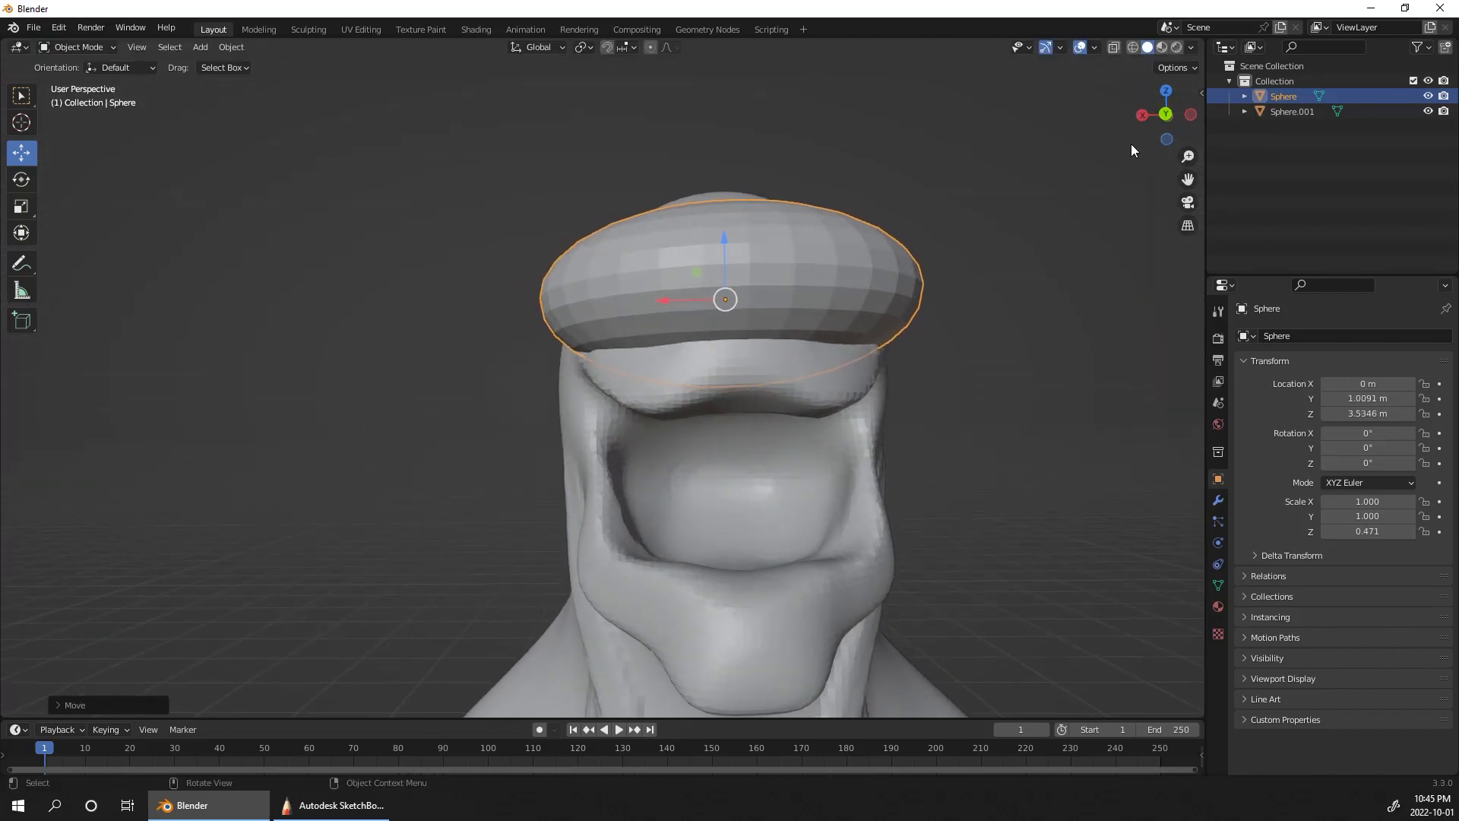
Step: Push the sides of the flattened sphere inward from above in Sculpting, using Elastic Deform with X symmetry and an enlarged radius
left_click(308, 29)
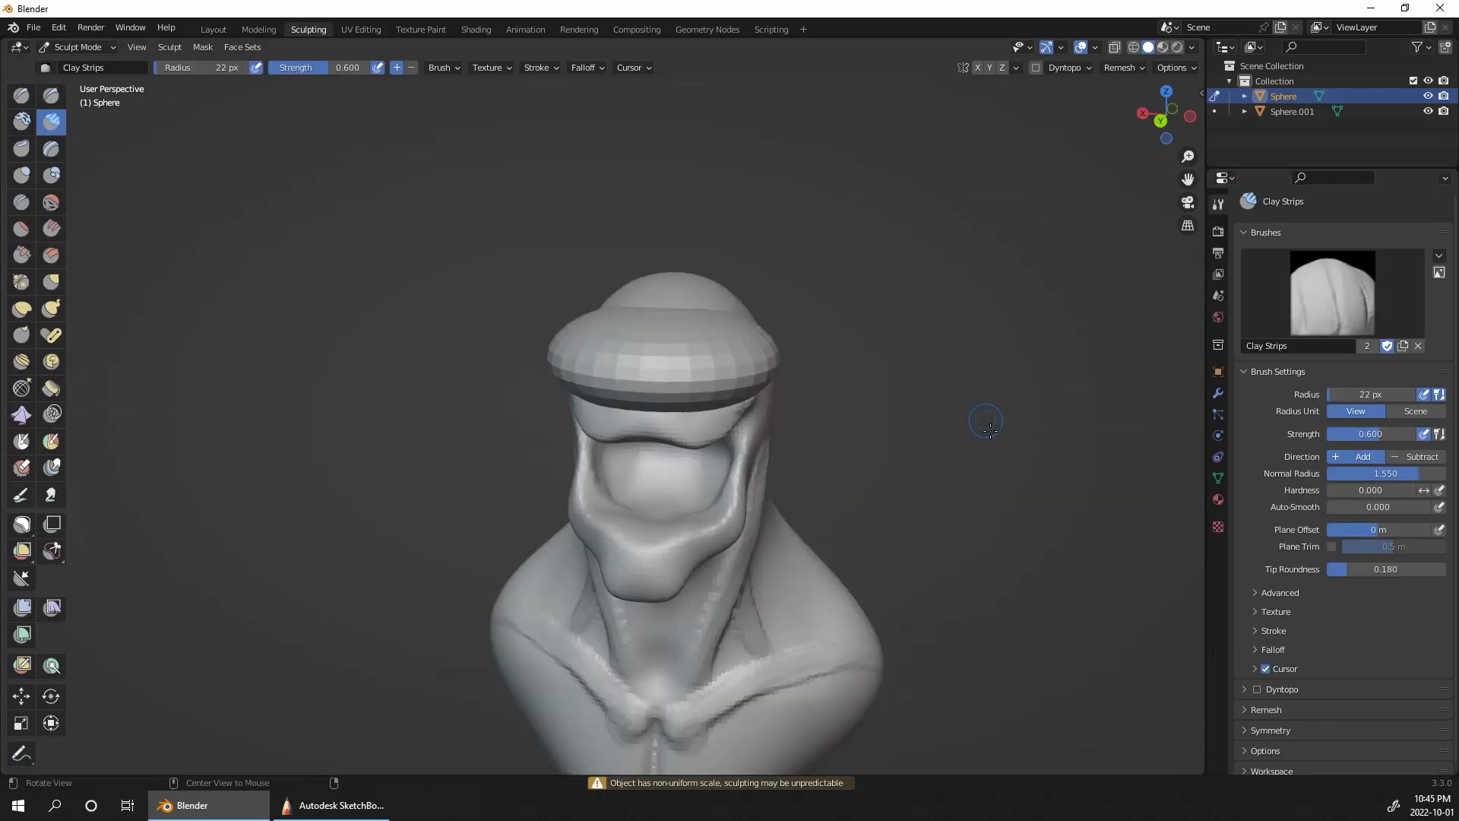
middle_click_drag(989, 430, 885, 353)
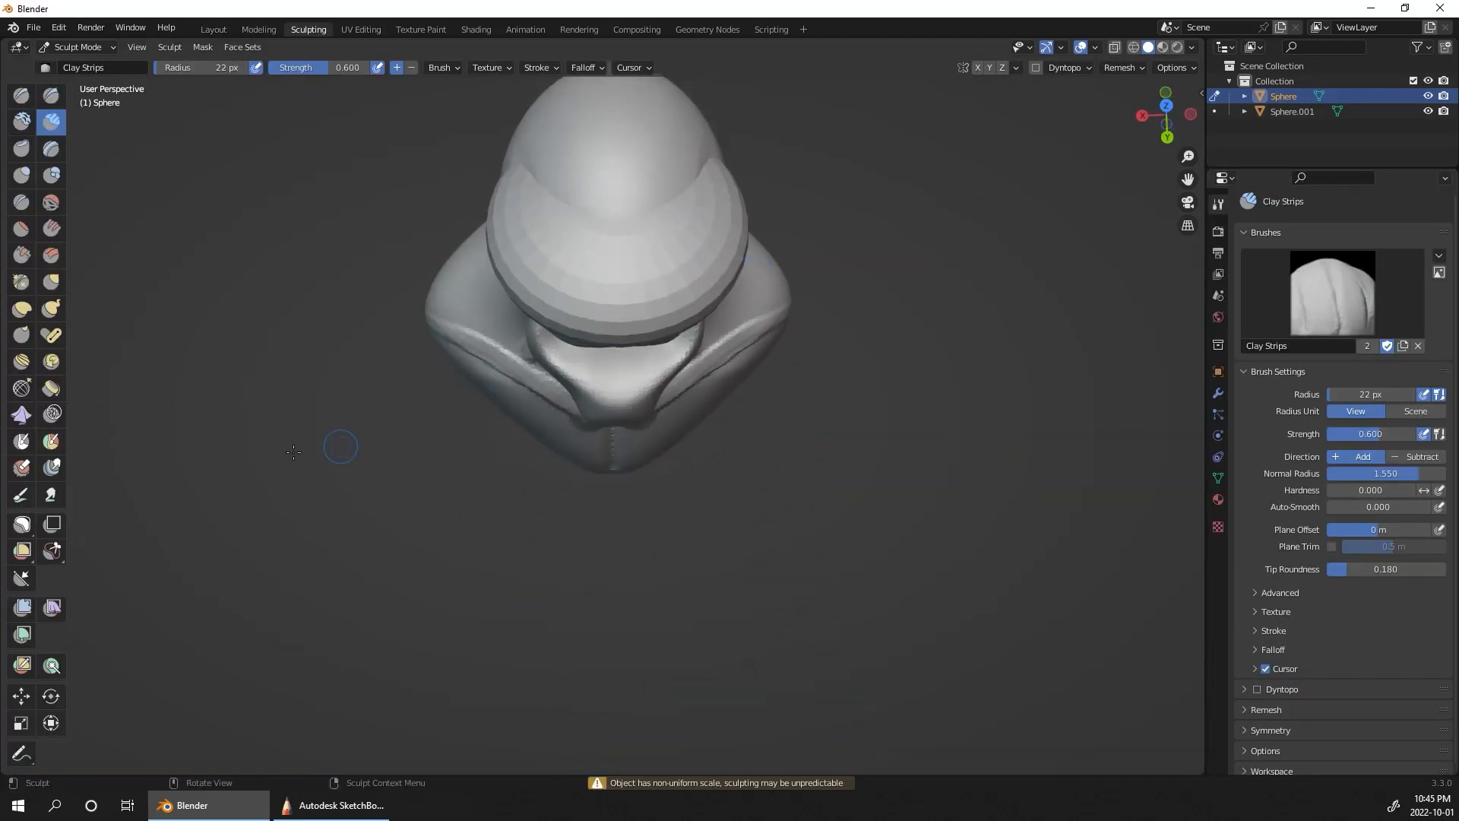
left_click(21, 309)
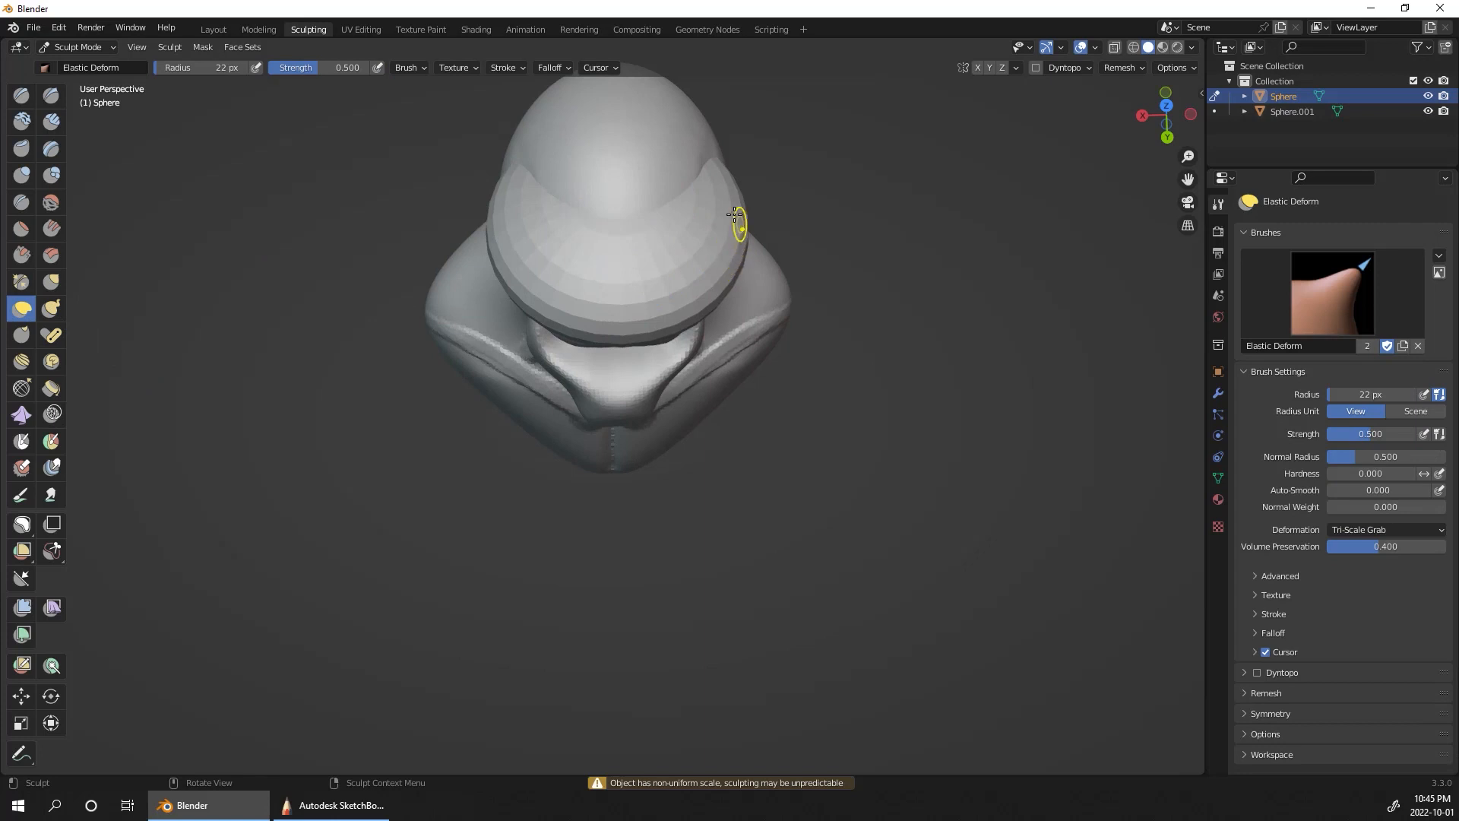
key("f")
left_click(765, 211)
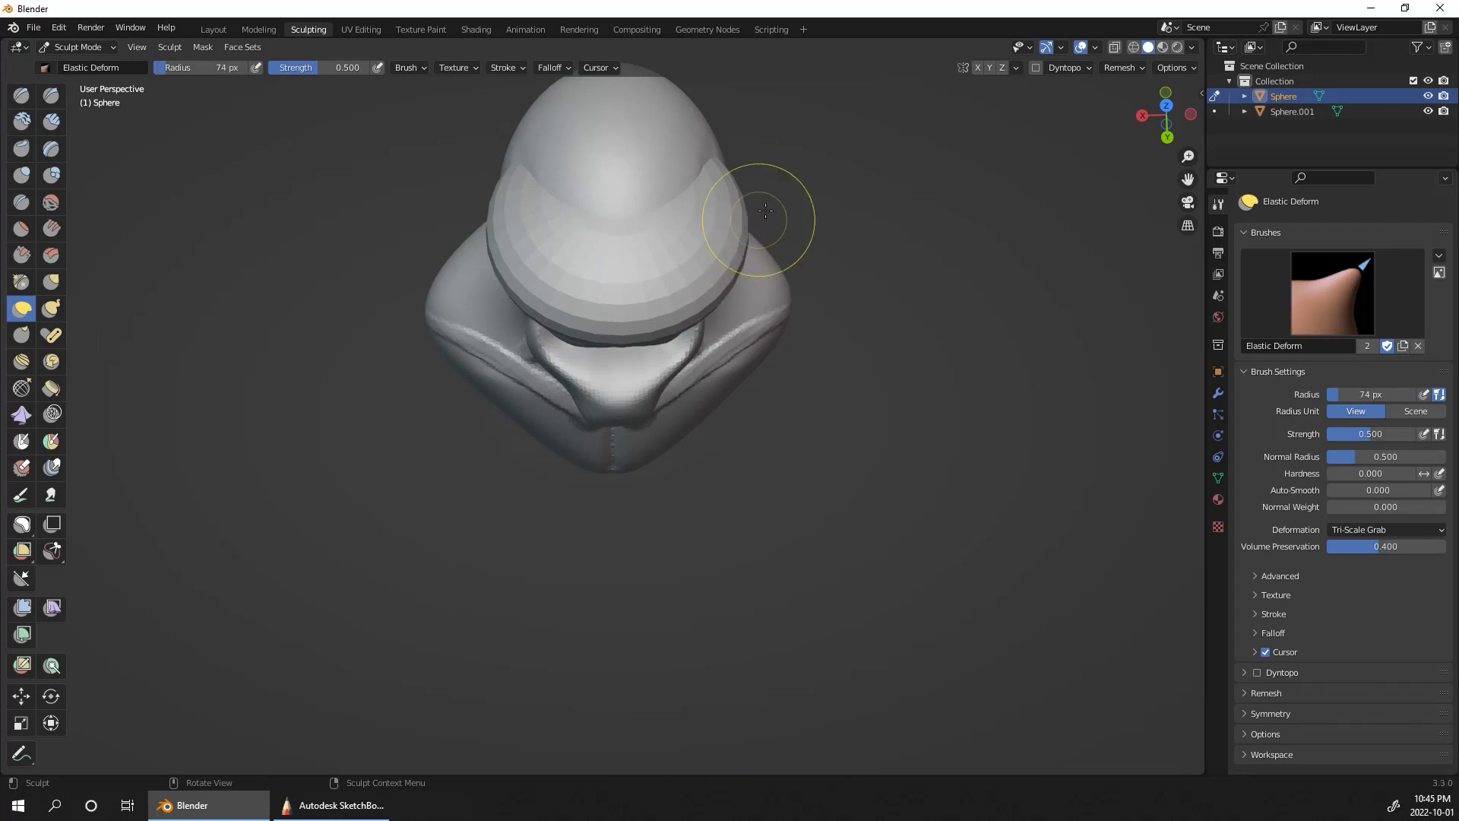
left_click(978, 67)
key("f")
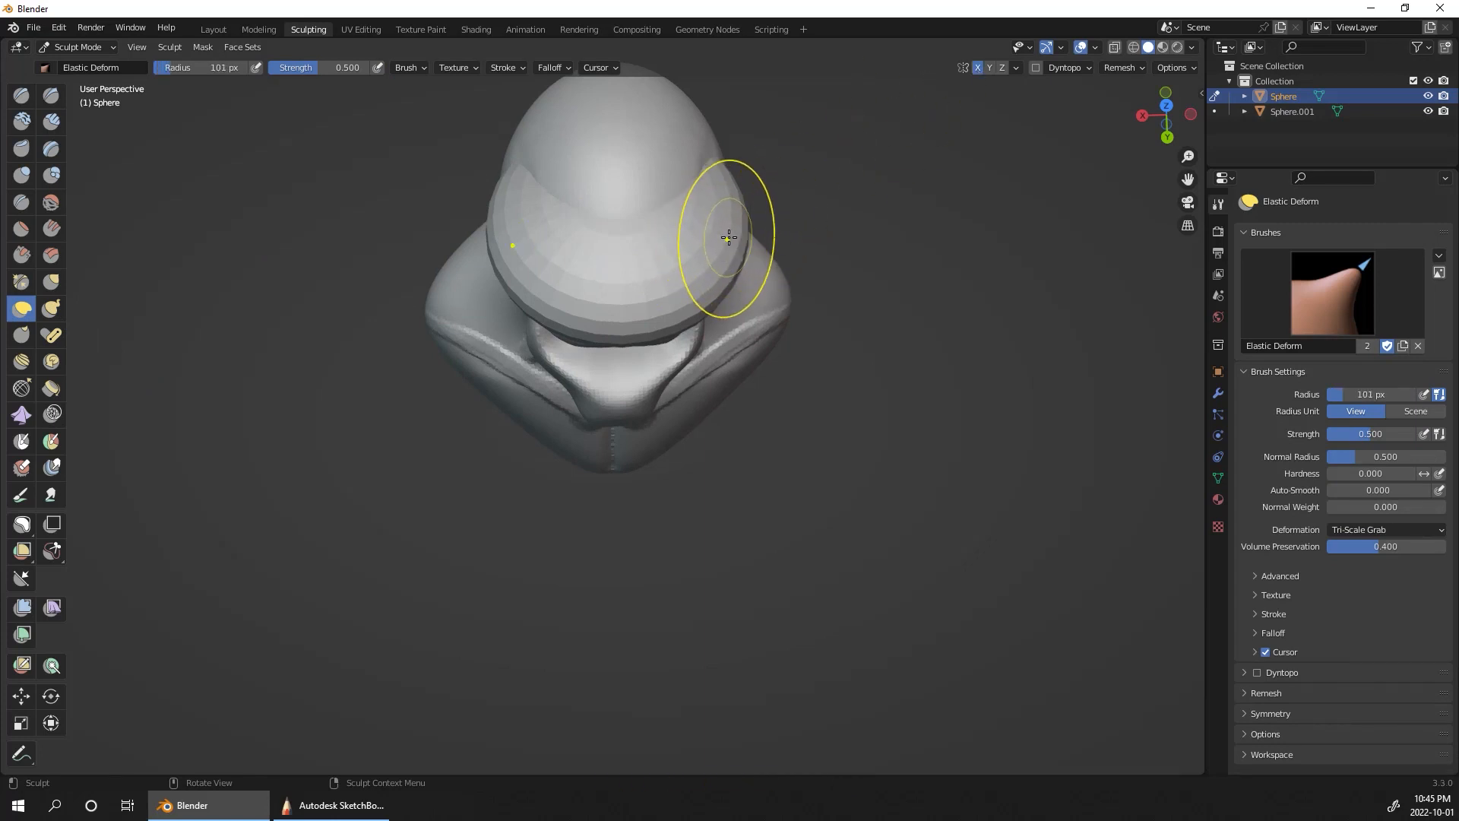
key("bracketright")
mouse_move(729, 242)
left_mouse_down()
mouse_move(690, 240)
mouse_move(666, 265)
left_mouse_up()
Step: Fit the flattened sphere inside the eye sockets from both side views with Elastic Deform at a 152 px radius
middle_click_drag(960, 286, 502, 348)
left_click_drag(478, 367, 456, 450)
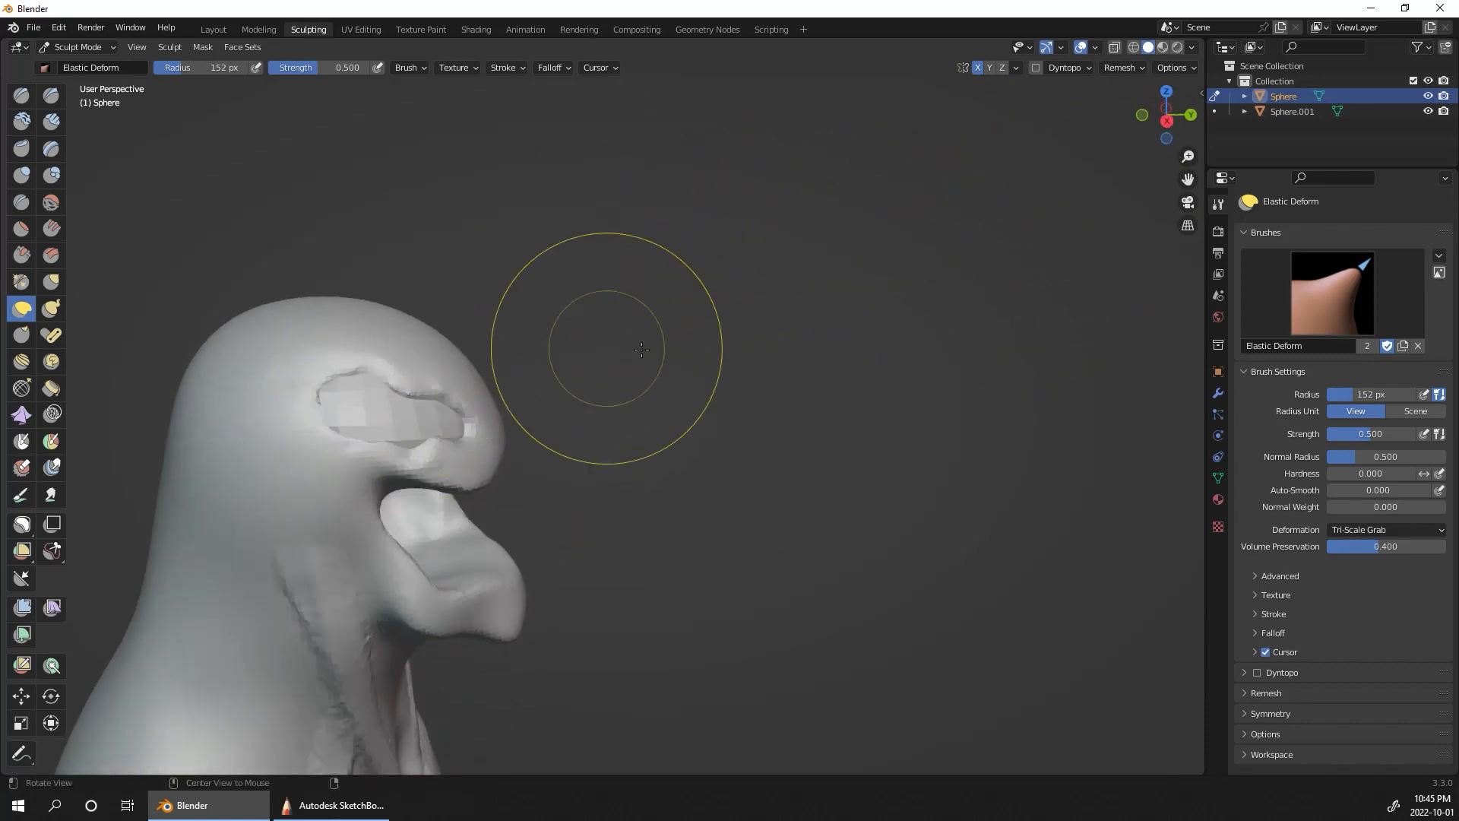
middle_click_drag(688, 363, 539, 424)
left_click_drag(652, 317, 665, 306)
middle_click_drag(790, 234, 699, 187)
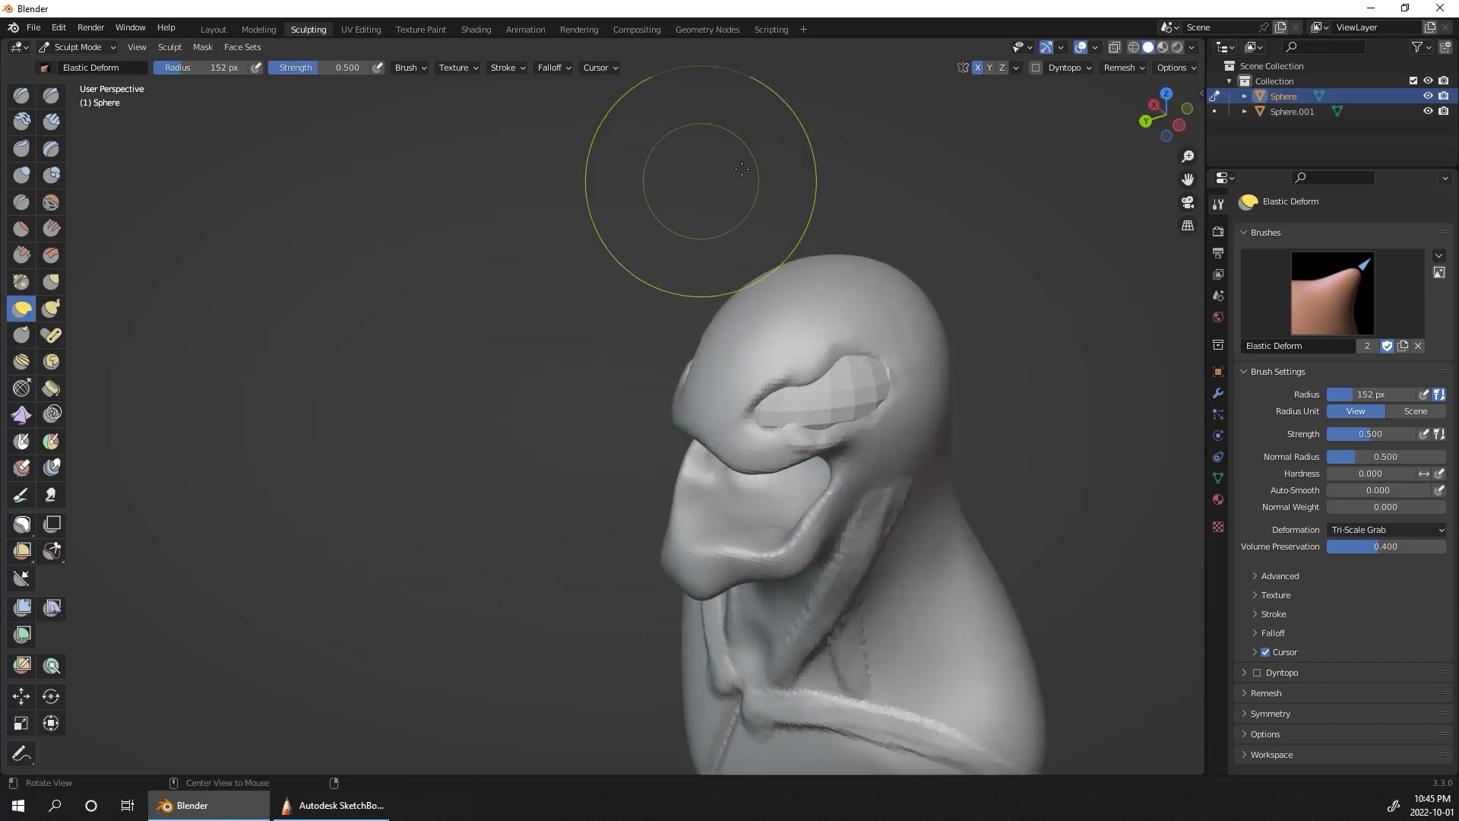
mouse_move(863, 389)
left_mouse_down()
mouse_move(848, 412)
mouse_move(840, 397)
left_mouse_up()
Step: Remesh the eye sphere and check the fit of the eyes from the front
mouse_move(1107, 252)
middle_mouse_down()
mouse_move(1101, 308)
mouse_move(1011, 426)
mouse_move(977, 504)
mouse_move(1107, 376)
mouse_move(1074, 439)
middle_mouse_up()
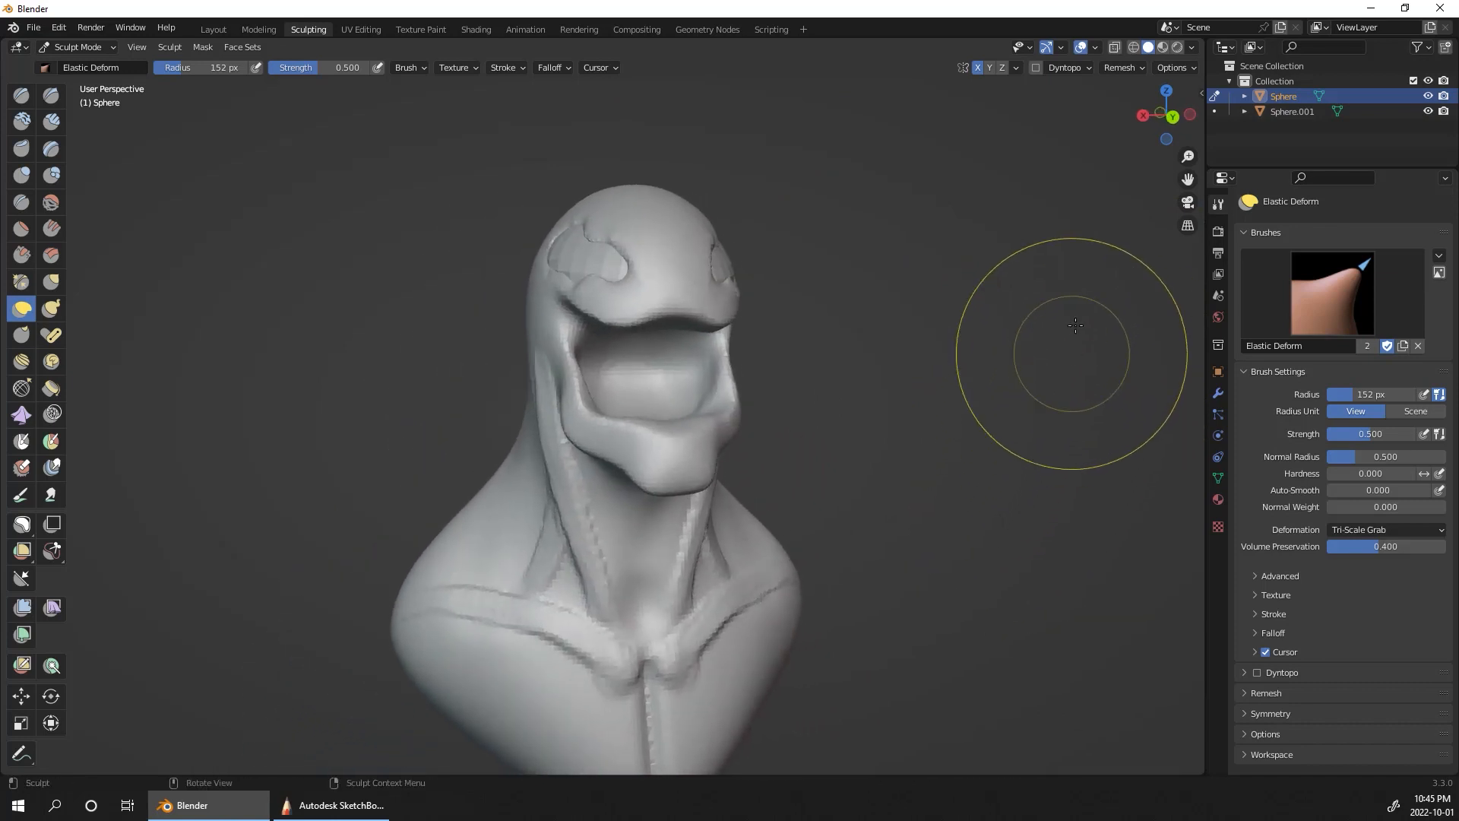
left_click(1124, 67)
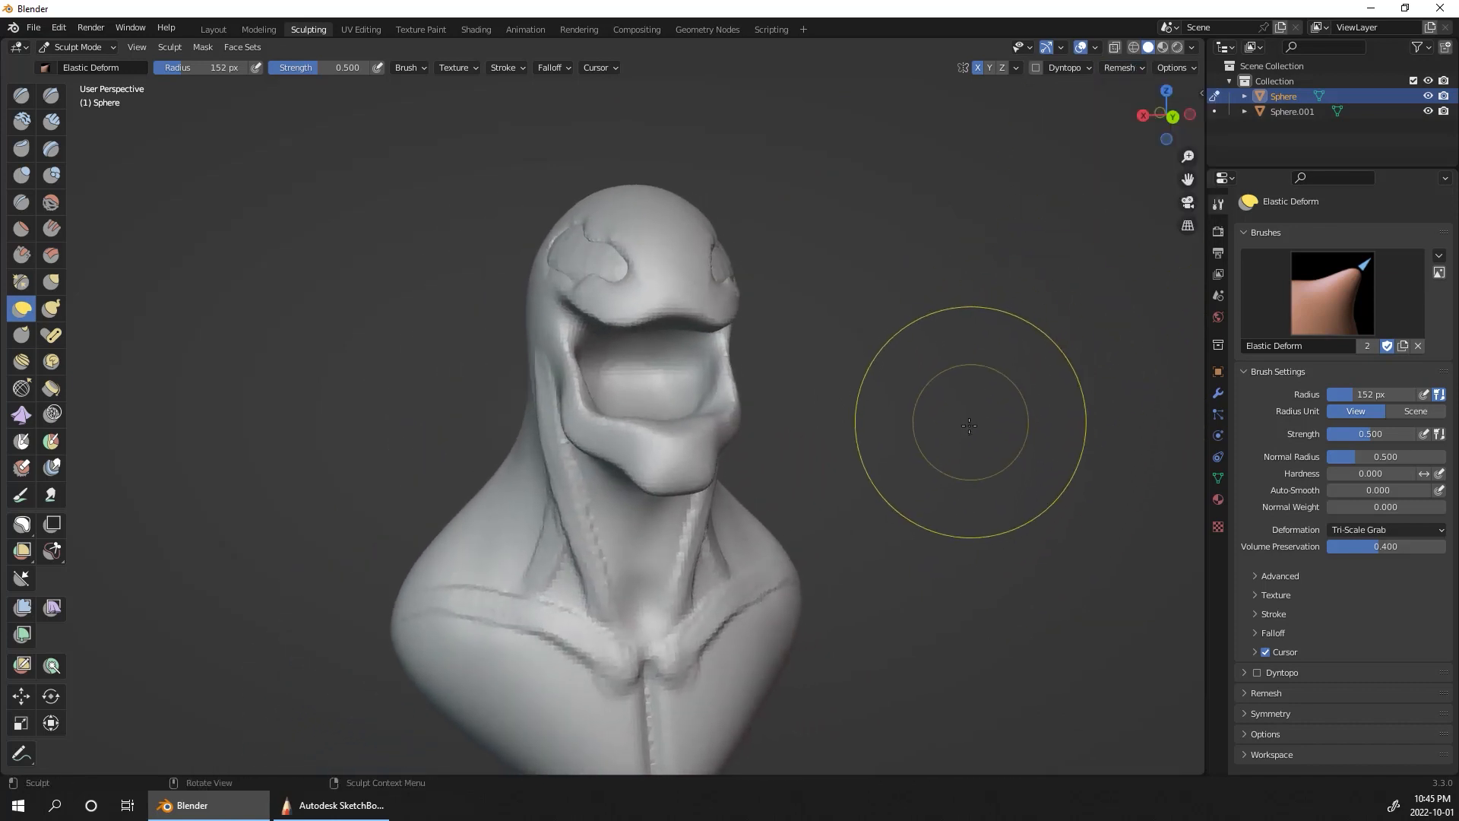
middle_click_drag(938, 243, 856, 240)
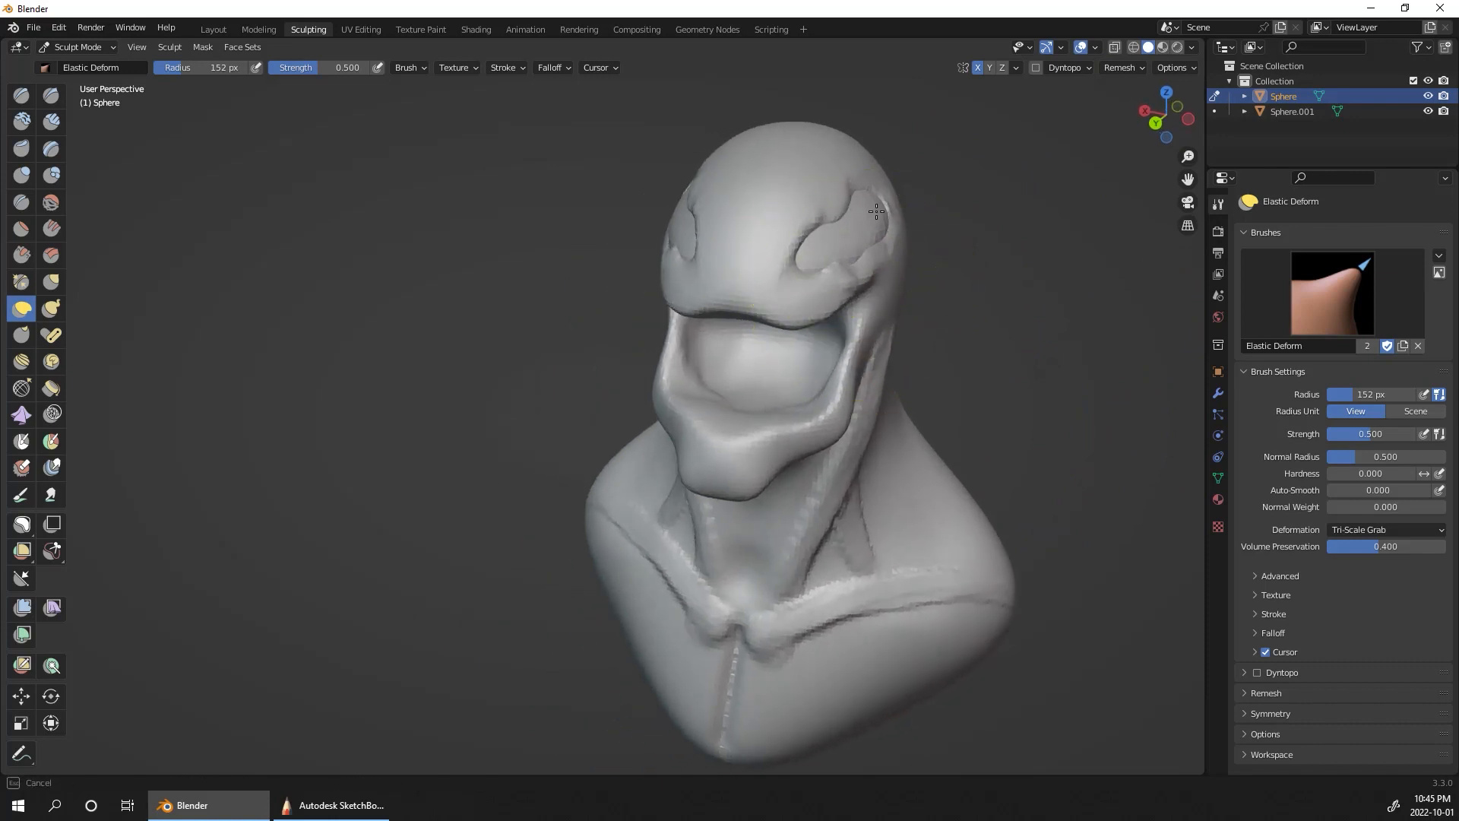
Step: Refine the fit of the eye sphere inside both eye sockets with Elastic Deform at a 152 px radius
left_click_drag(866, 240, 860, 244)
middle_click_drag(1033, 243, 976, 248)
left_click_drag(875, 308, 894, 306)
middle_click_drag(1005, 221, 1107, 179)
left_click_drag(781, 267, 785, 258)
middle_click_drag(790, 232, 1156, 244)
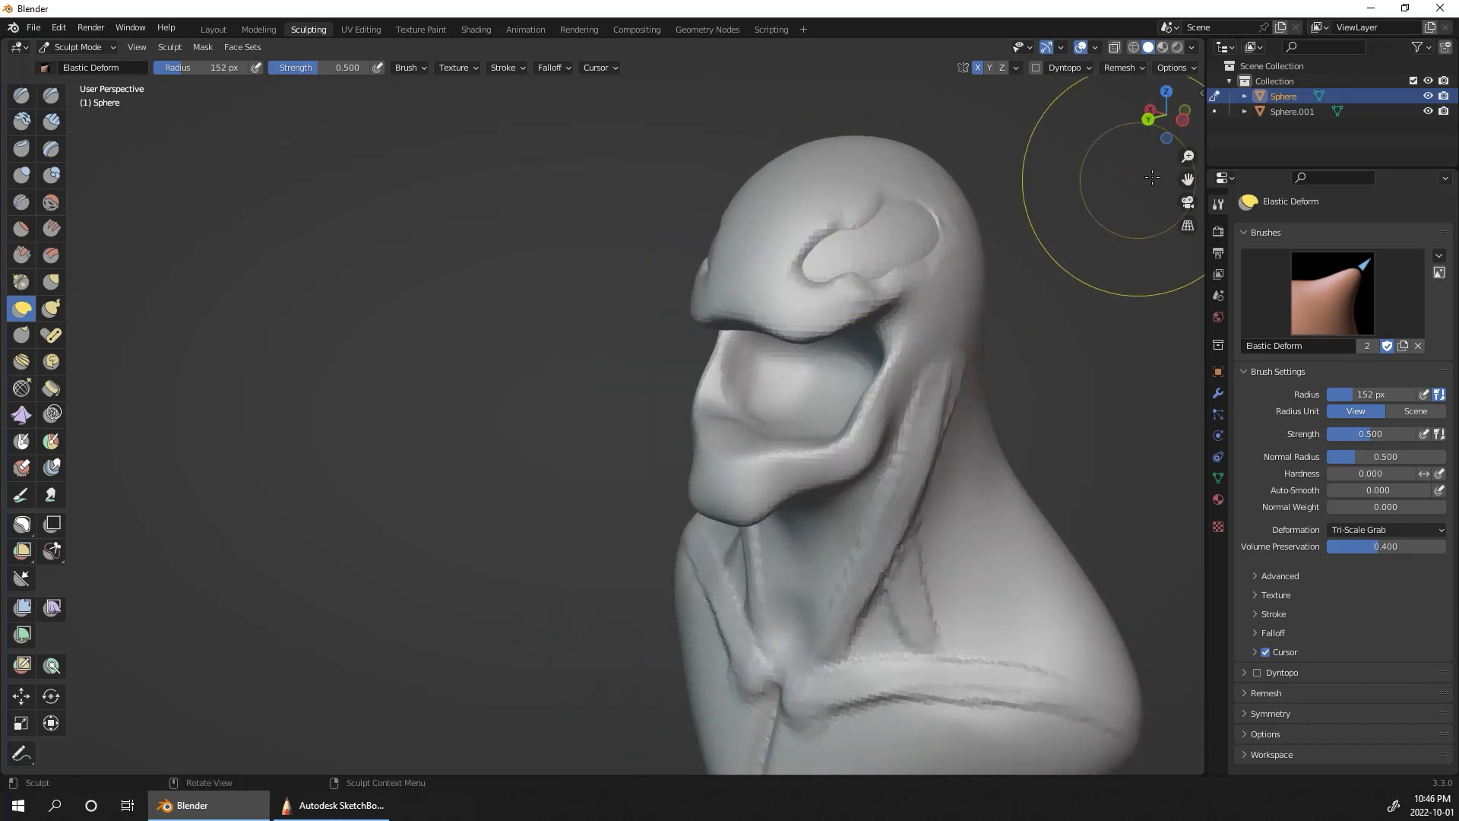
Step: Switch sculpting to the bust and pull the eye sockets' inner corners down into points with Grab at a 56 px radius
left_click(1298, 112)
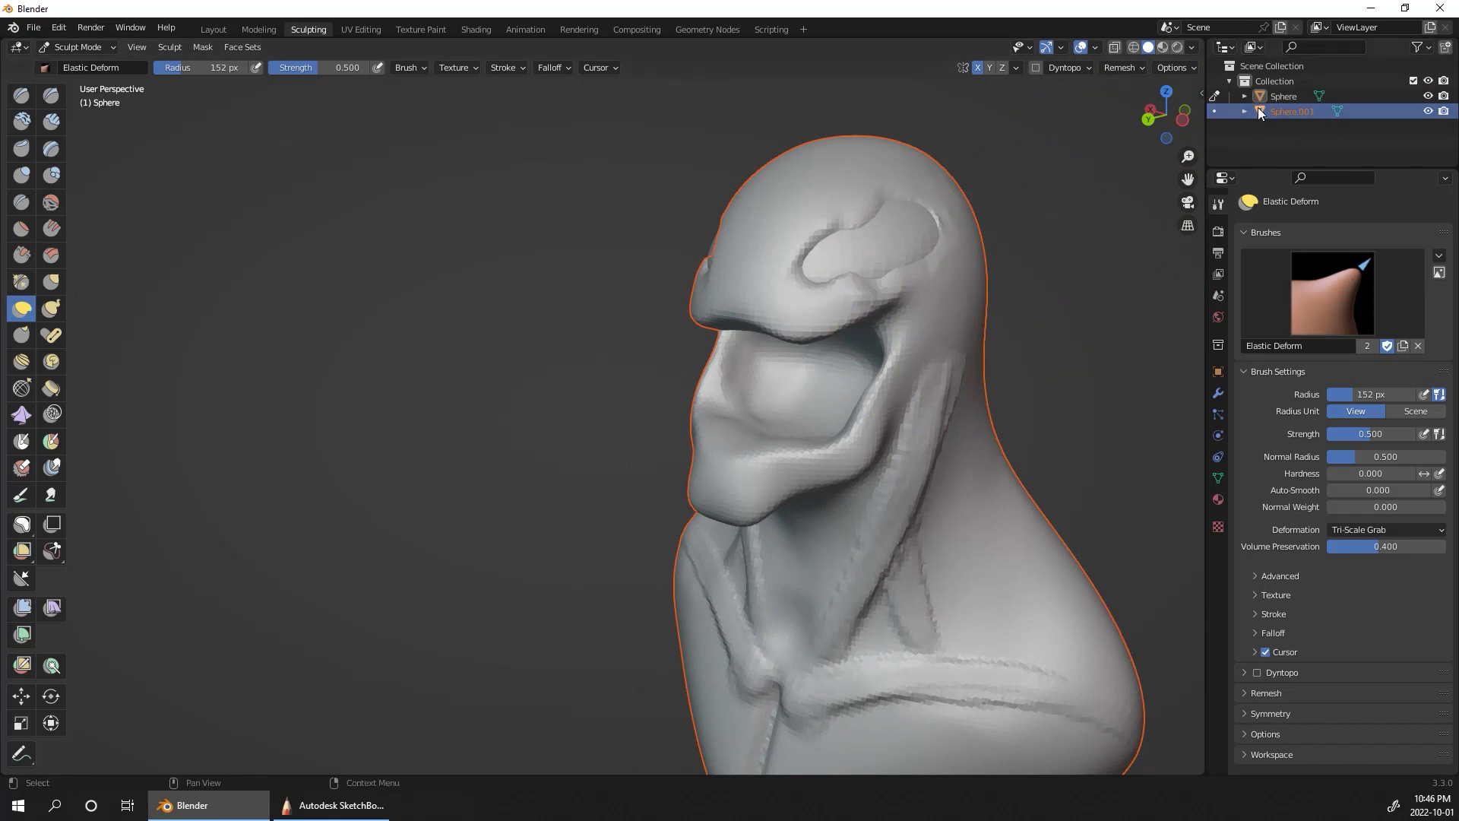
left_click(1215, 111)
middle_click_drag(1017, 281, 1052, 297)
left_click(51, 281)
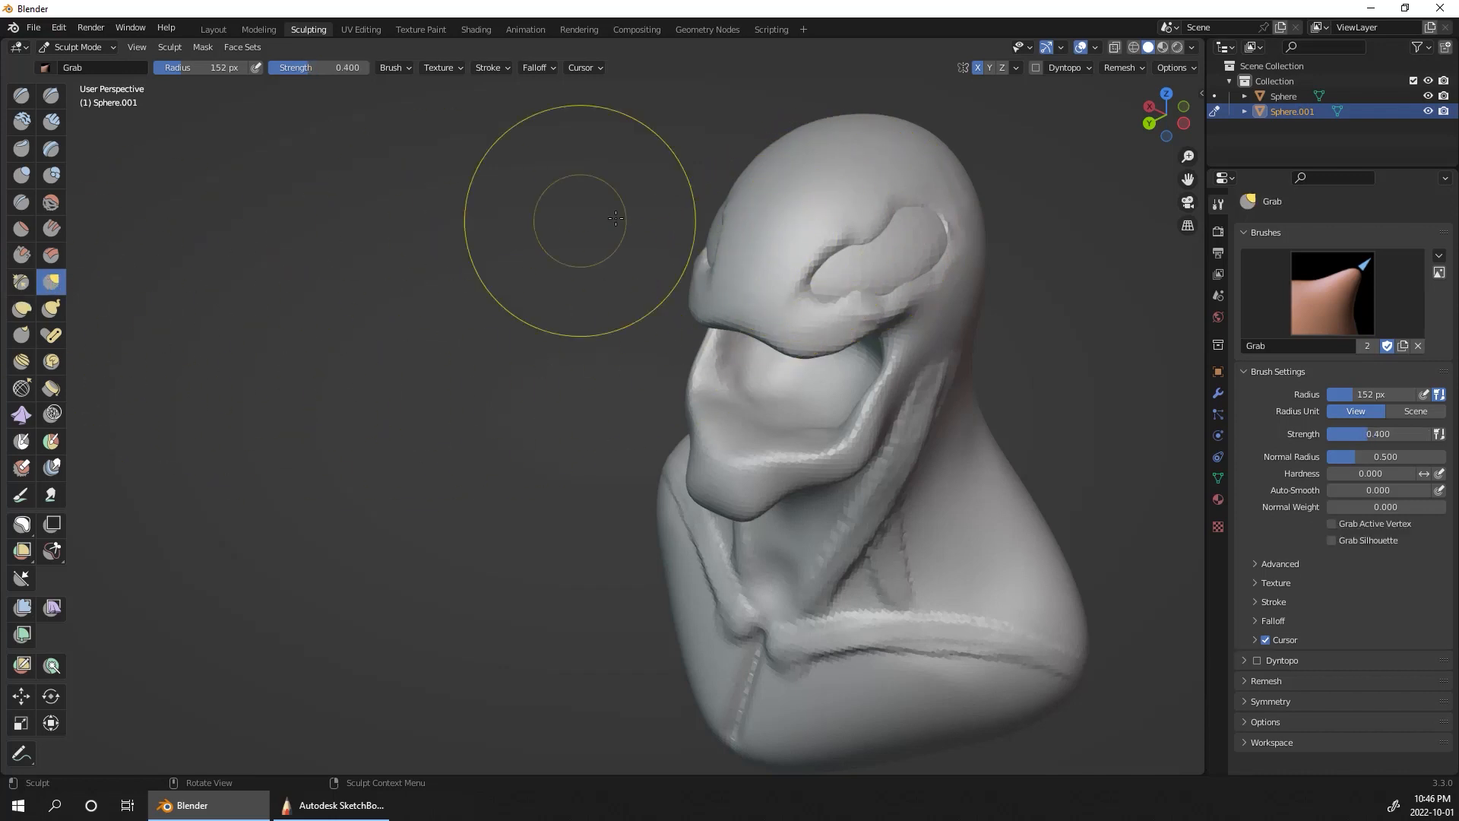
key("f")
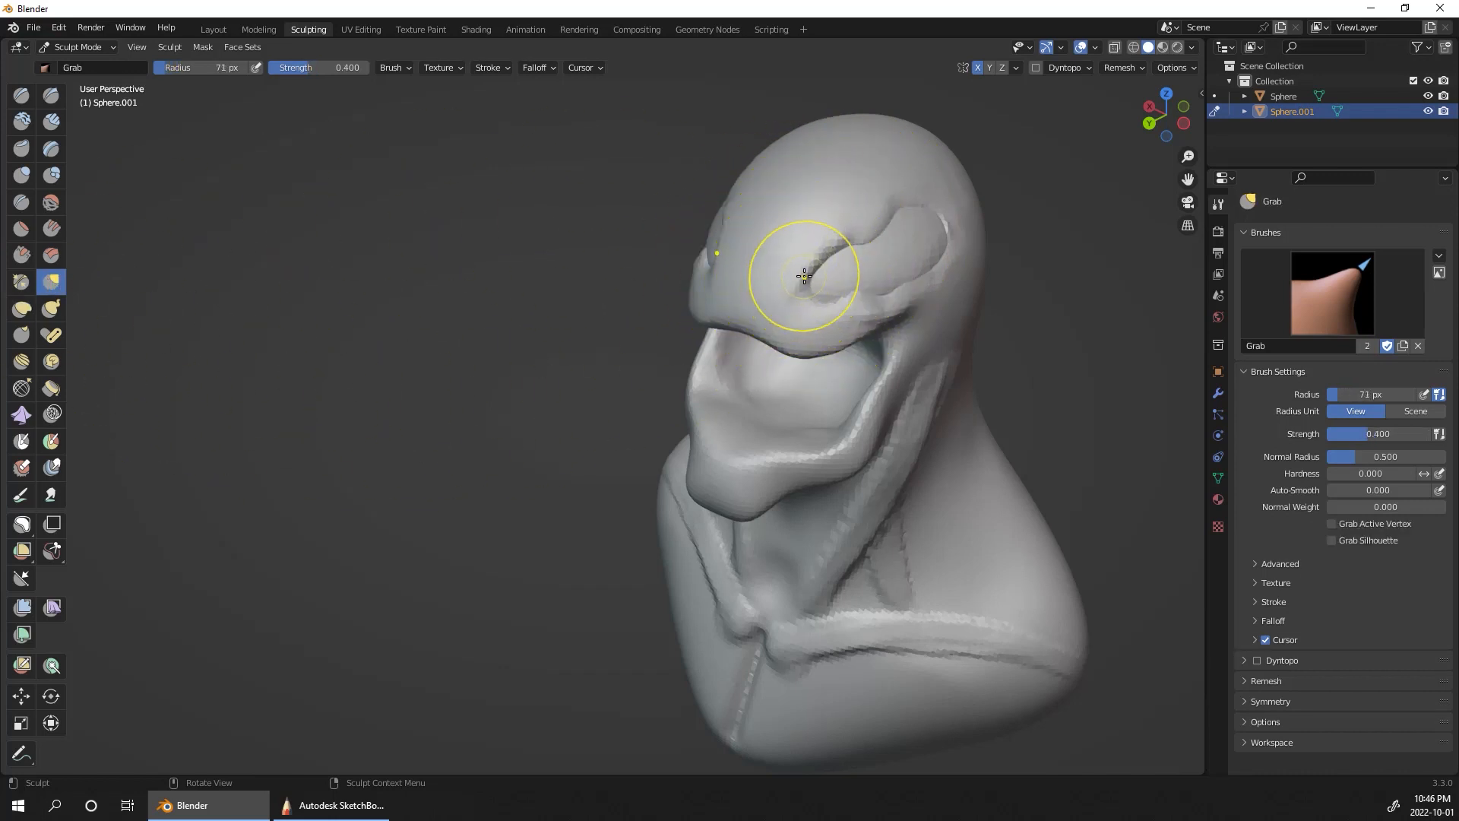
left_click(793, 297)
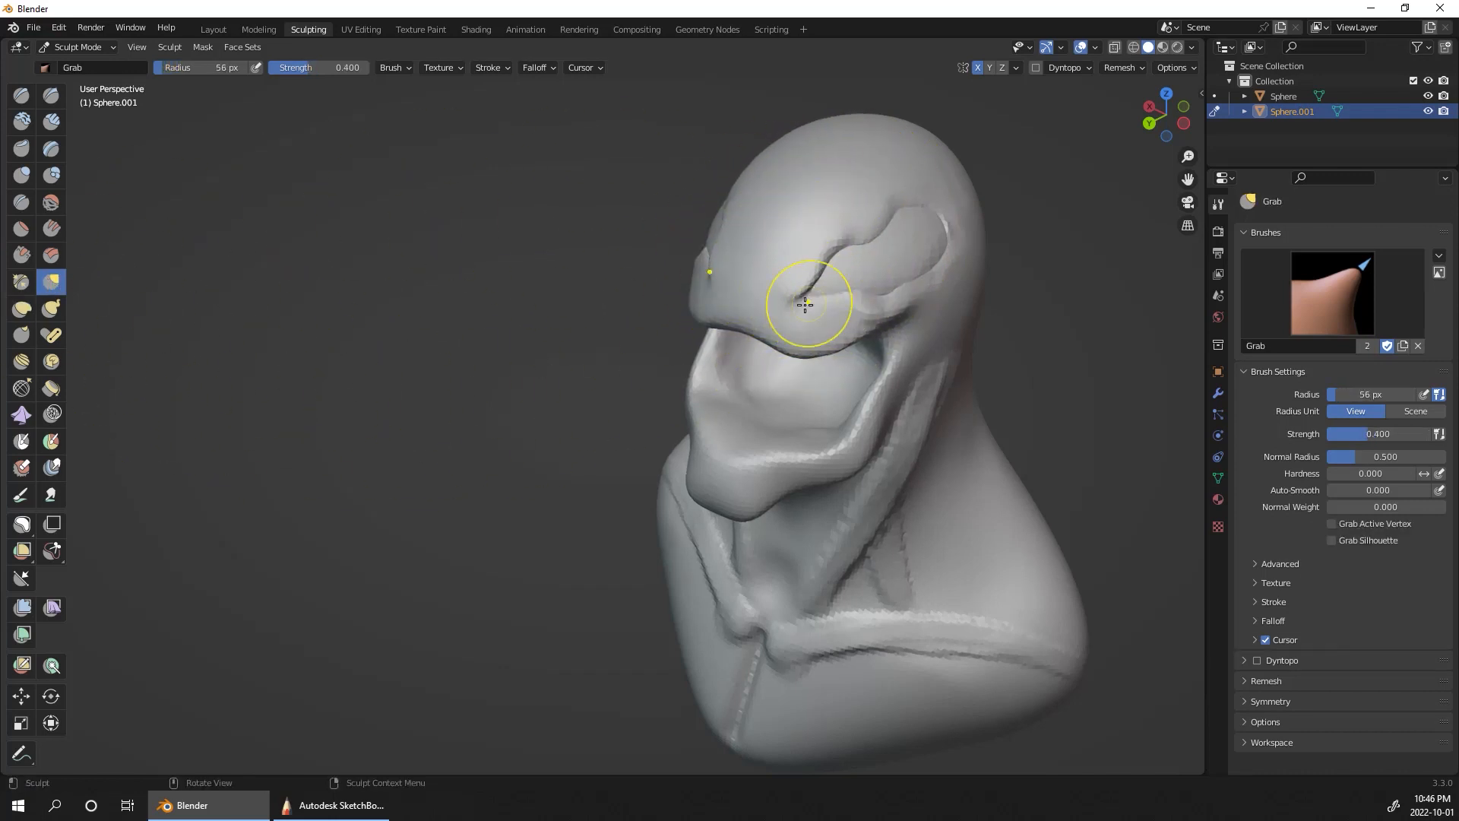
left_click_drag(796, 275, 797, 302)
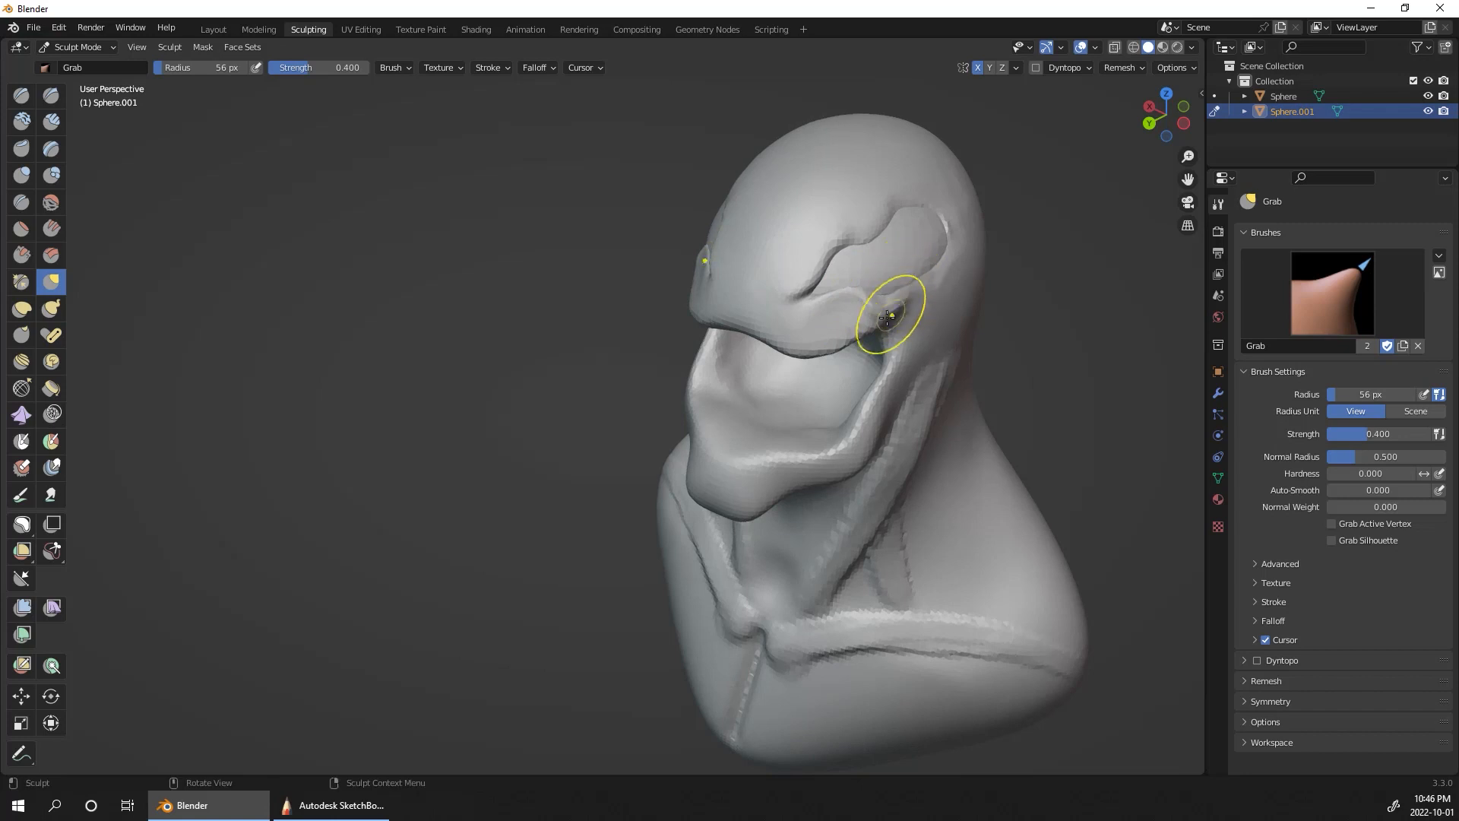
Step: Push in the cheeks at the mouth corners with Grab and remesh the bust at a 0.02 m voxel size
middle_click_drag(1097, 257, 974, 217)
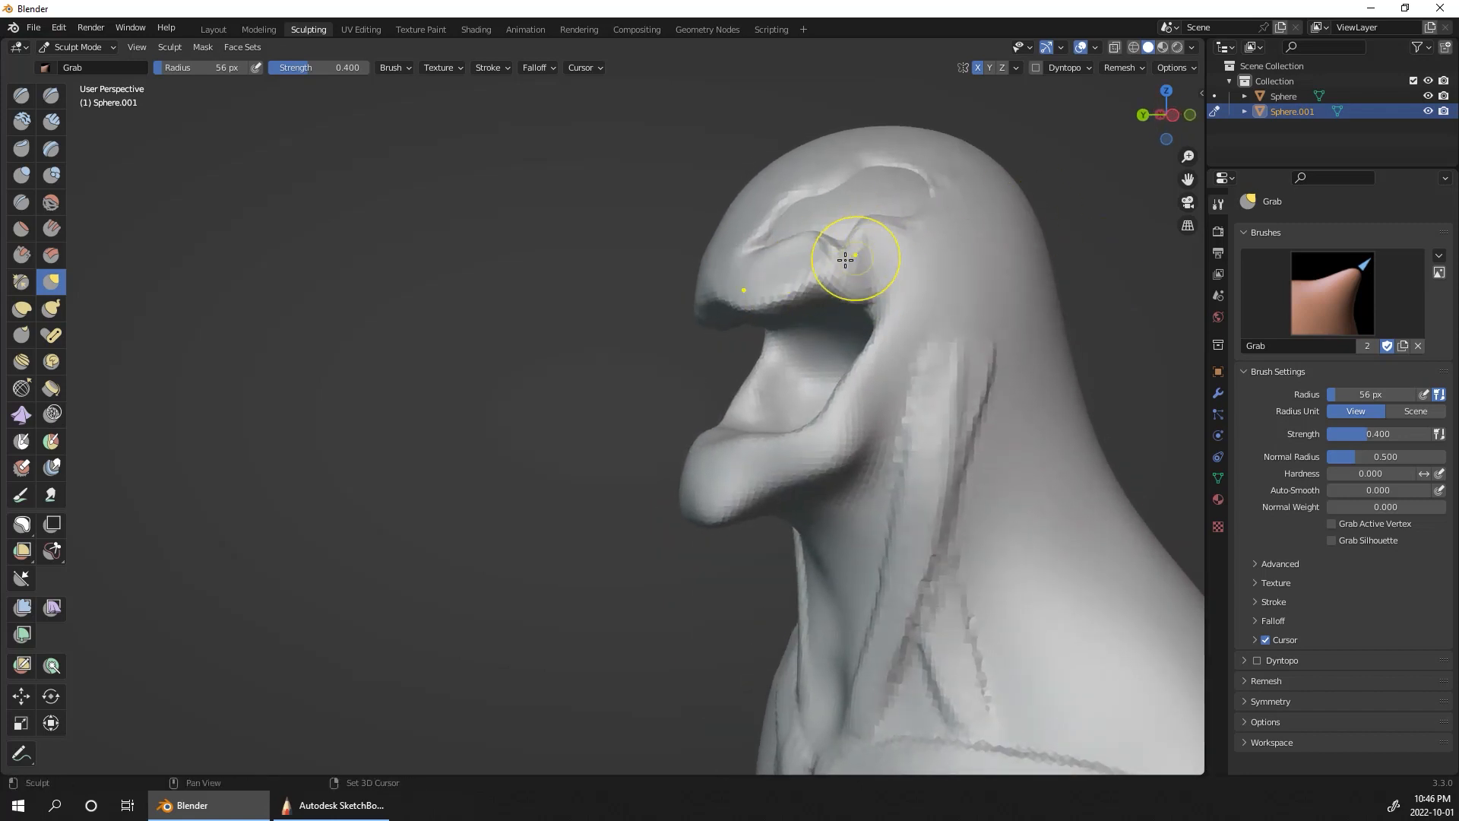
middle_click_drag(1110, 175, 1163, 180)
left_click(1128, 69)
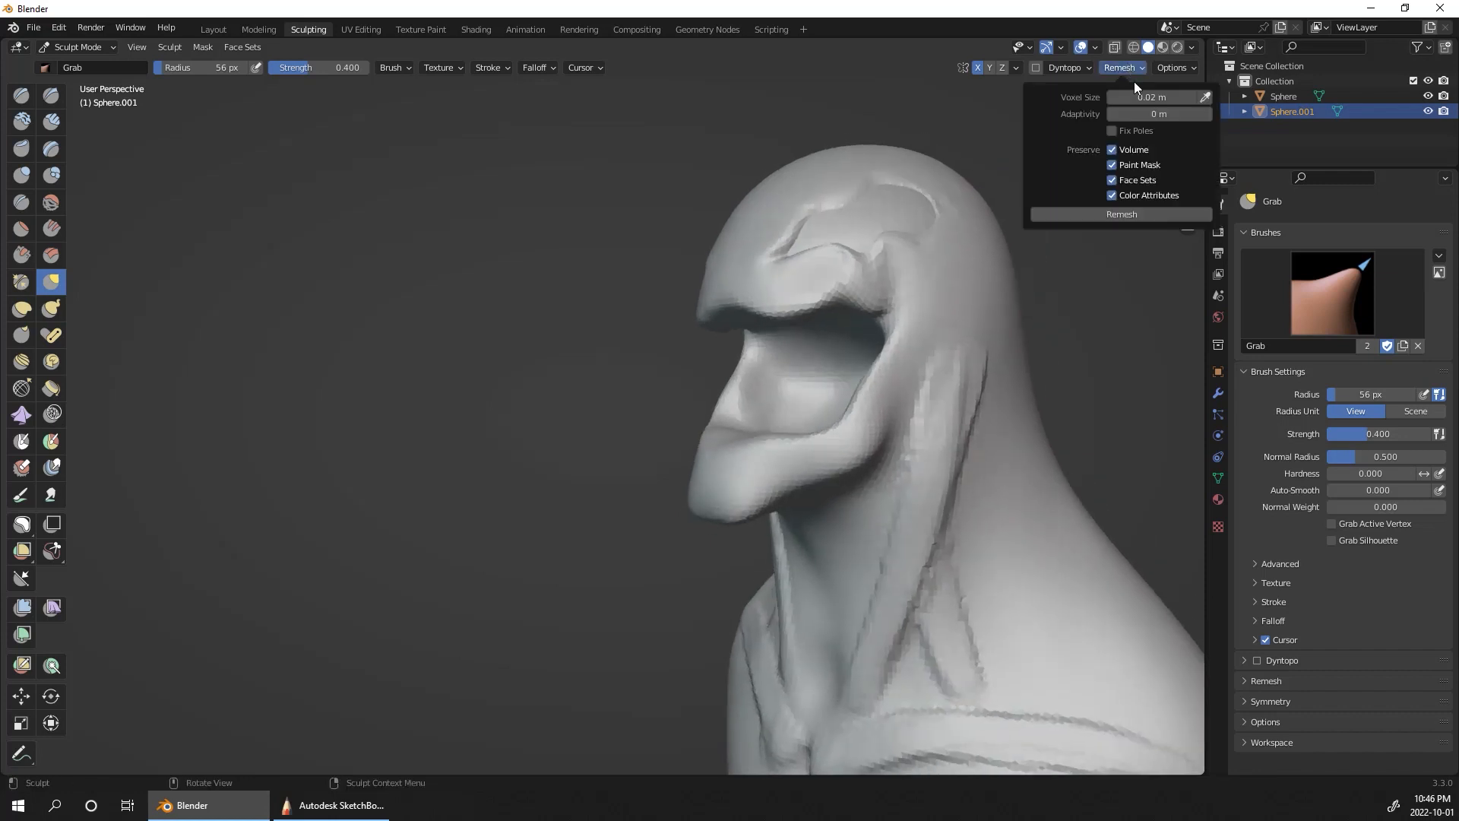
left_click(1132, 217)
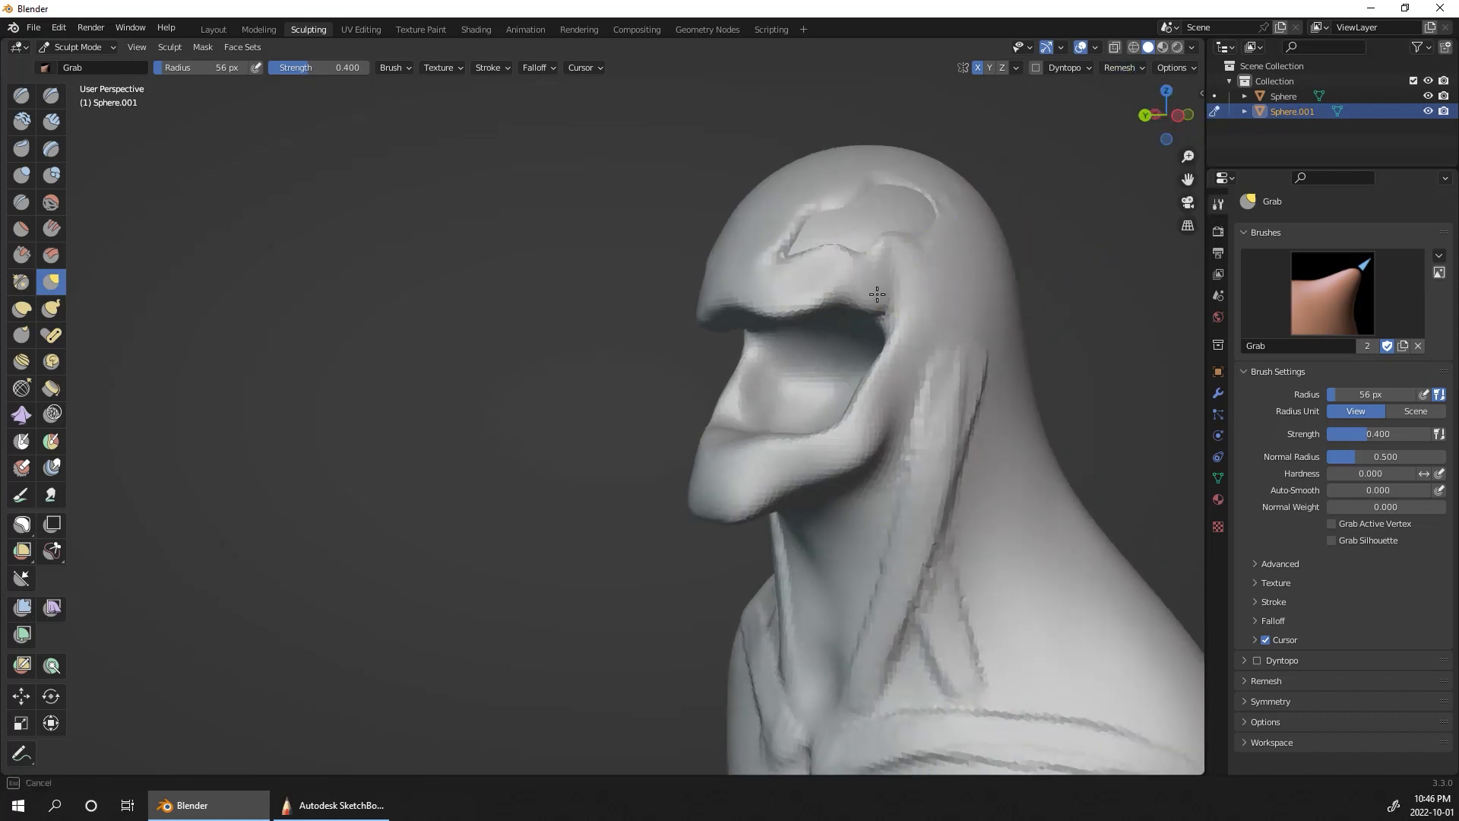
Step: Pull the mouth corners up and back into narrow points below the eyes with Grab at a 56 px radius
left_click_drag(887, 314, 892, 309)
mouse_move(1033, 285)
middle_mouse_down()
mouse_move(1193, 283)
mouse_move(1022, 272)
middle_mouse_up()
left_click_drag(893, 293, 855, 322)
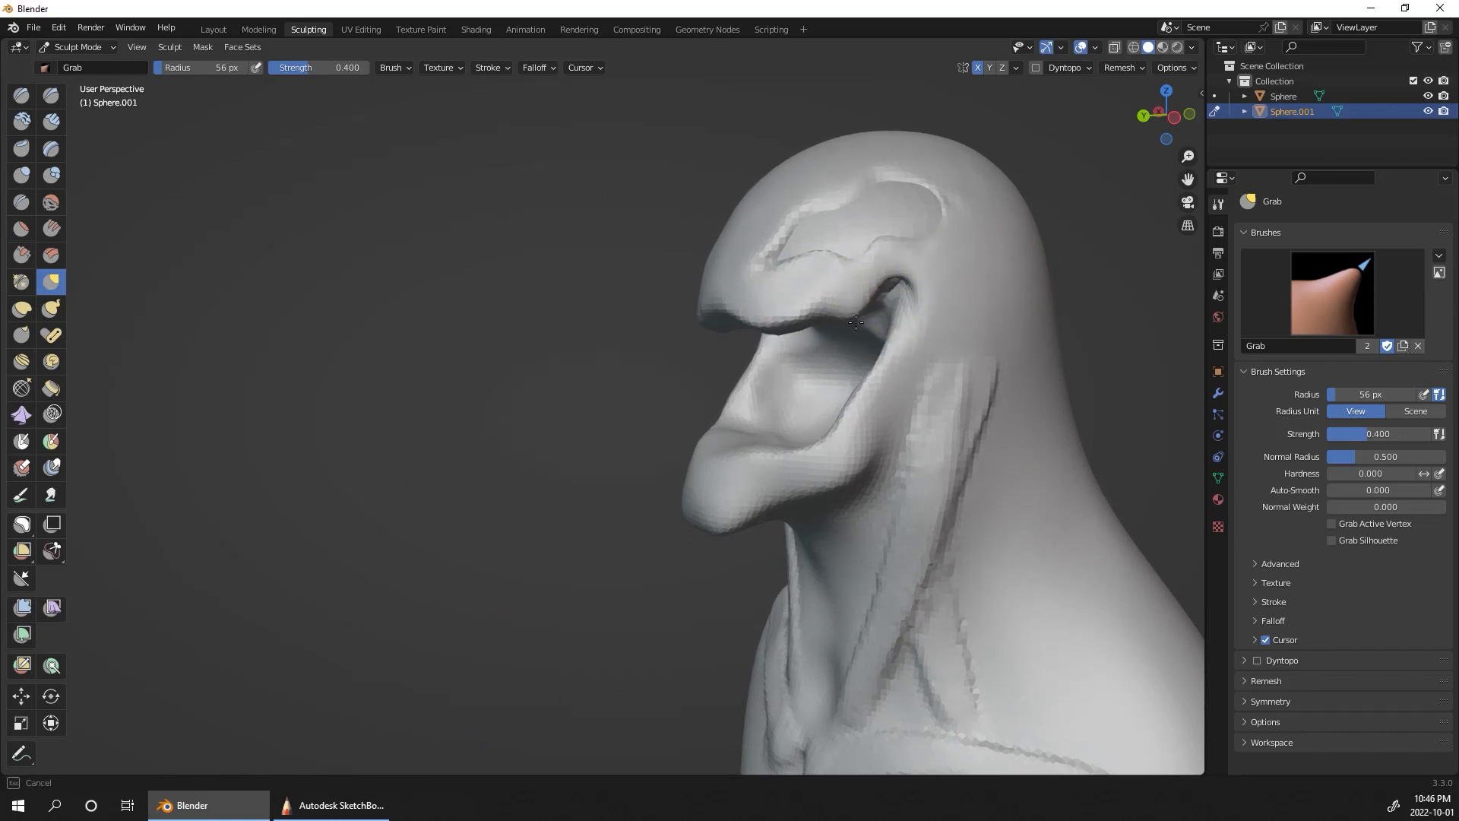
left_click_drag(895, 272, 896, 270)
middle_click_drag(975, 209, 985, 241)
Step: Reshape the edges of the eye sockets into a jagged outline with Grab at a 56 px radius
left_click_drag(911, 321, 920, 310)
middle_click_drag(921, 309, 872, 260)
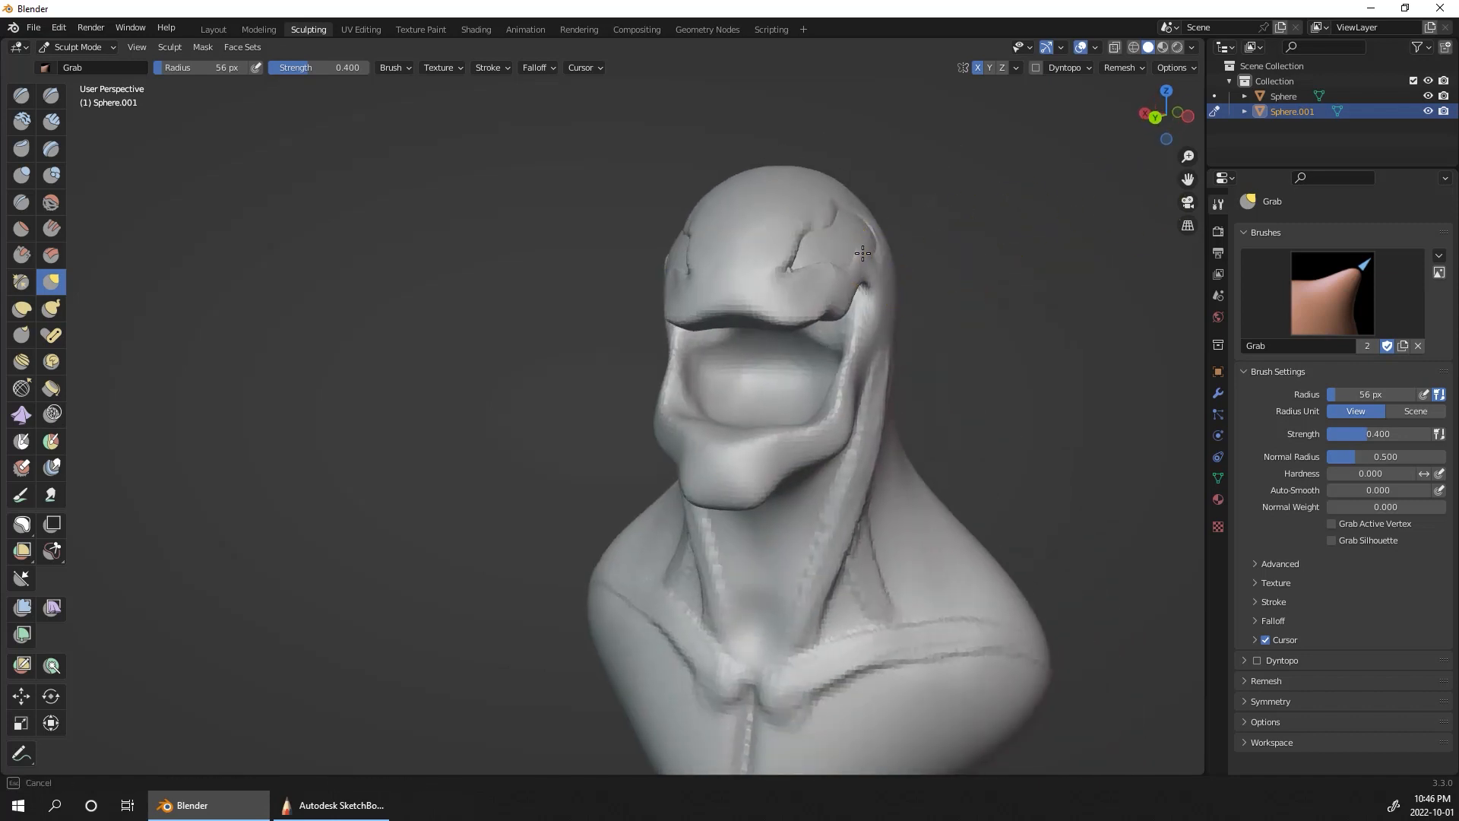
mouse_move(862, 253)
left_mouse_down()
mouse_move(829, 234)
mouse_move(836, 222)
left_mouse_up()
mouse_move(858, 198)
middle_mouse_down()
mouse_move(1087, 403)
mouse_move(836, 433)
mouse_move(1042, 384)
mouse_move(968, 411)
mouse_move(1106, 409)
mouse_move(1048, 427)
mouse_move(993, 339)
middle_mouse_up()
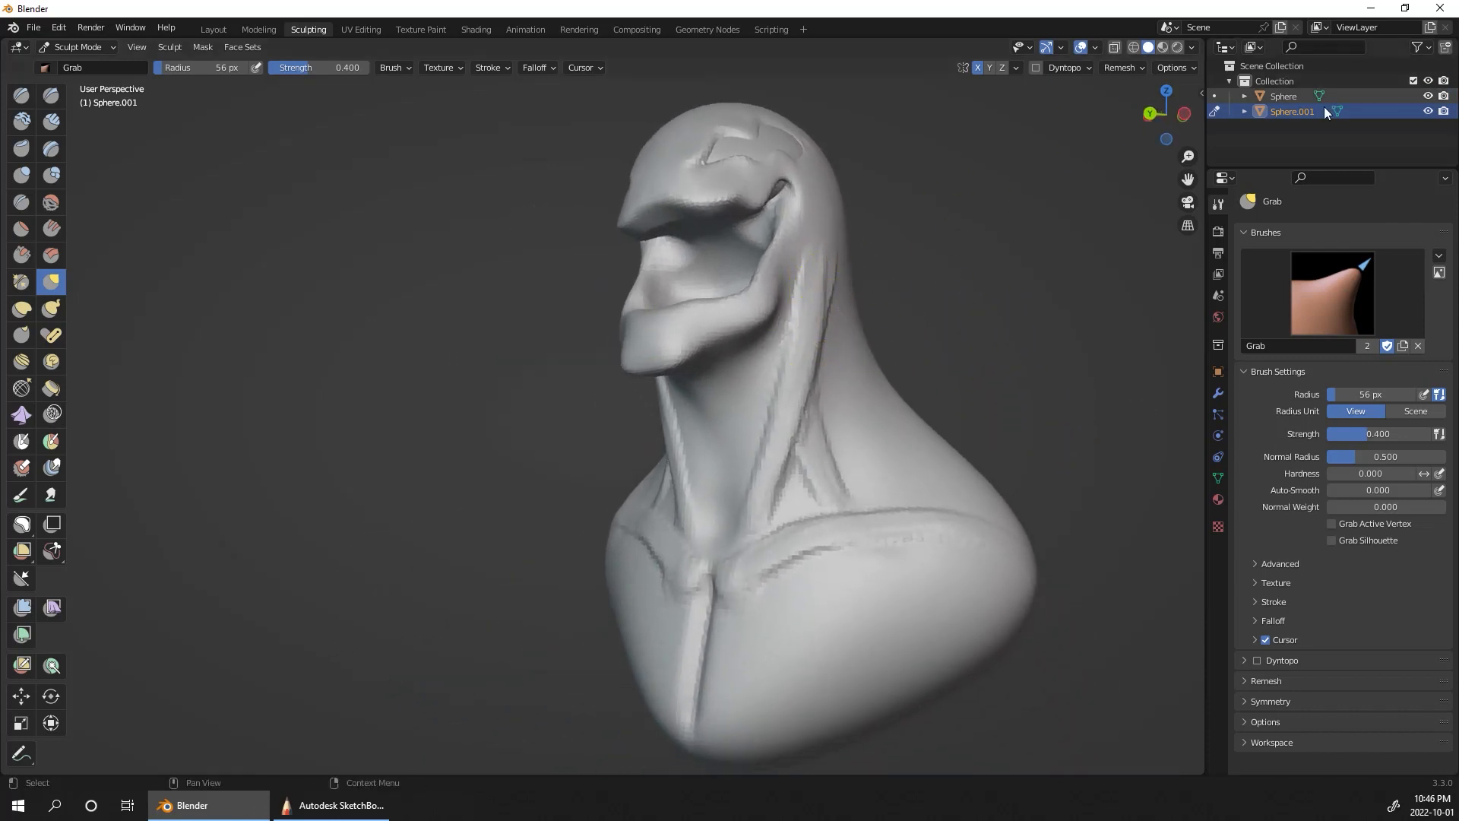
Step: Smooth the neck muscles, collarbones and chest line of the bust
left_click_drag(818, 281, 819, 316, "shift")
left_click_drag(823, 499, 719, 662, "shift")
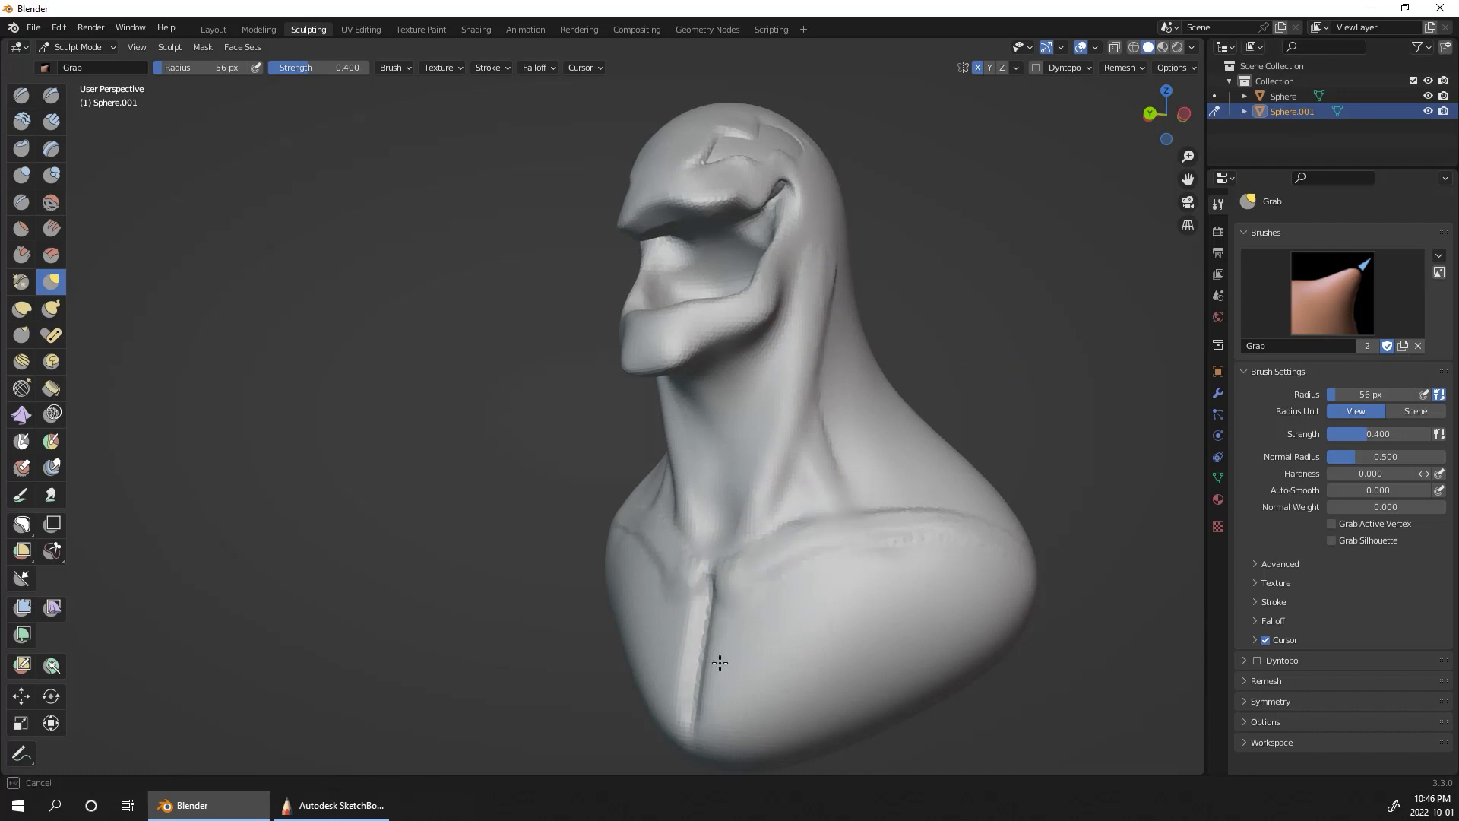
middle_click_drag(811, 302, 1079, 313)
scroll(1079, 312, "up", 4)
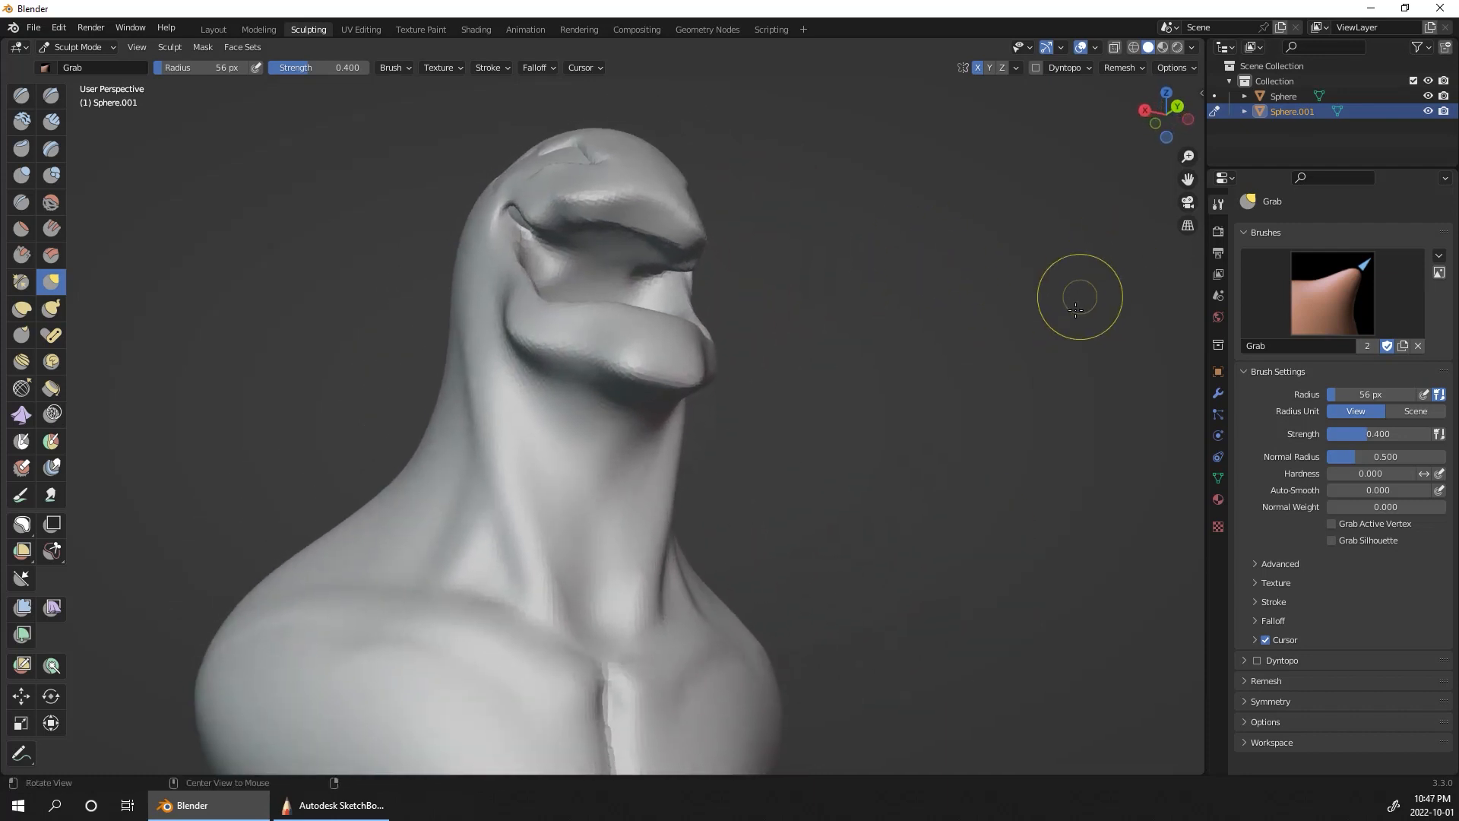
Step: Build up the throat below the jaw with Clay Strips at a 56 px radius and smooth it into the neck
left_click(51, 121)
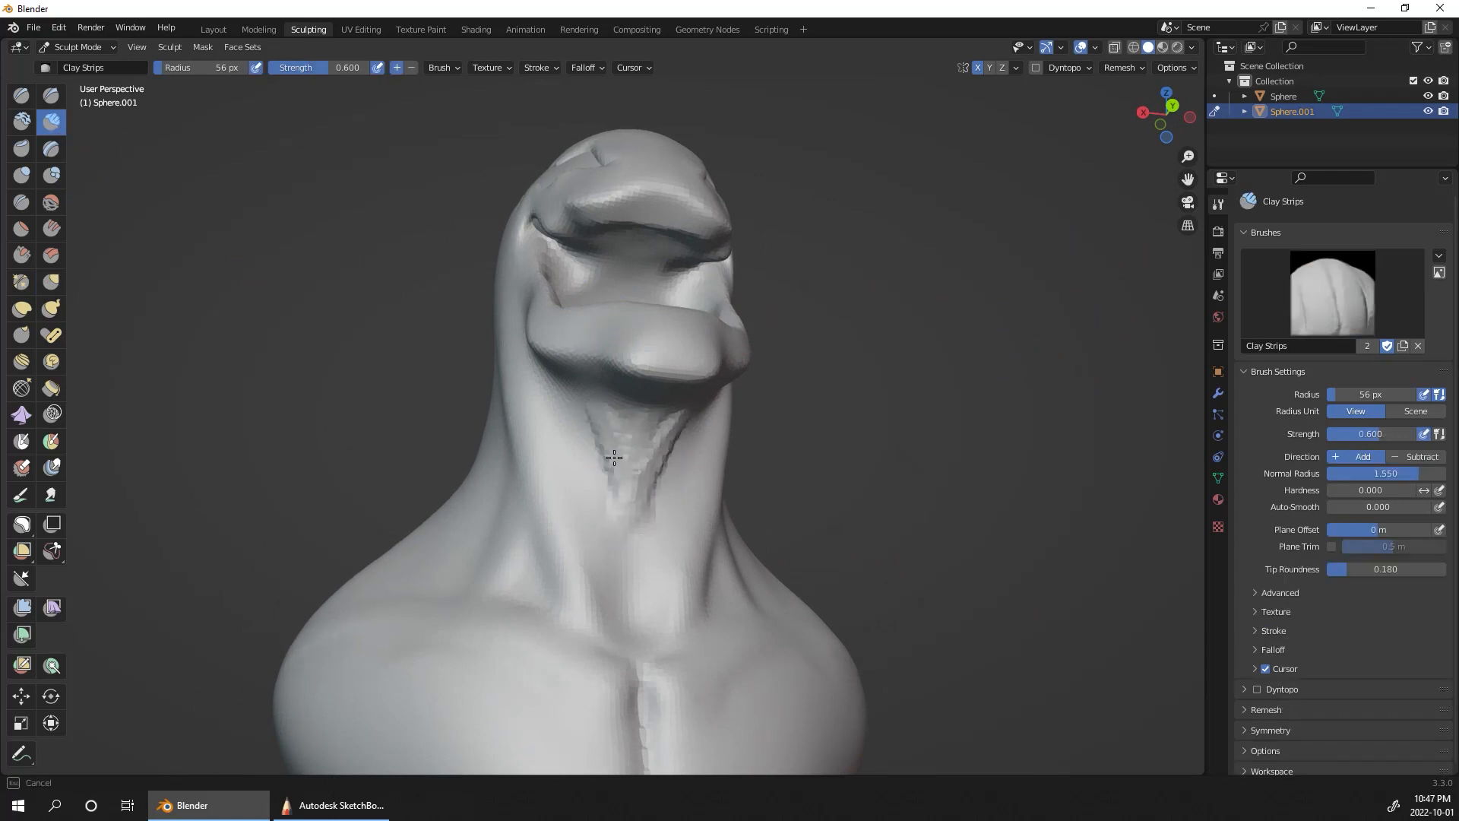
left_click_drag(606, 420, 608, 488)
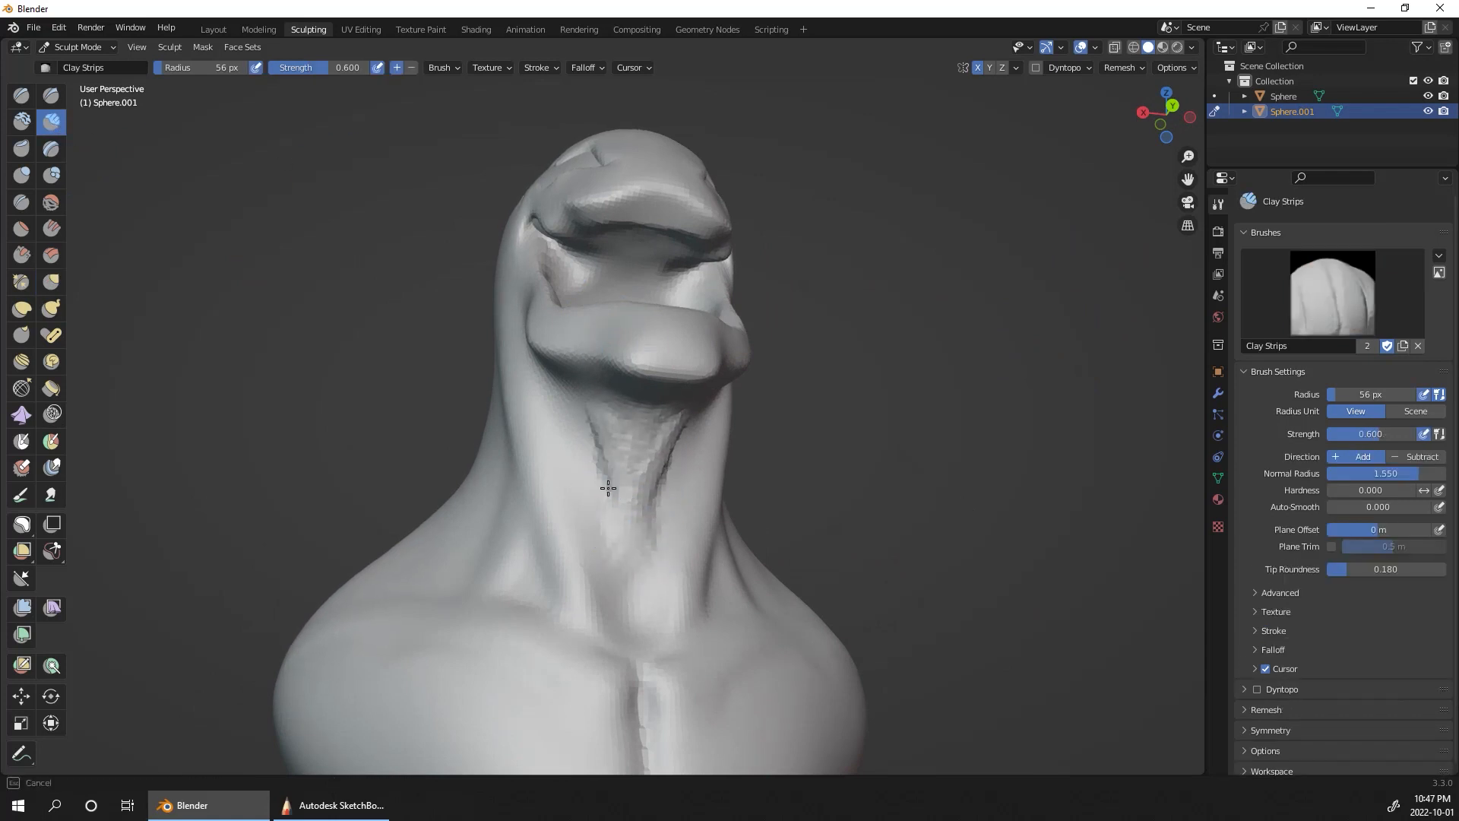
mouse_move(608, 431)
left_mouse_down()
mouse_move(646, 434)
mouse_move(638, 514)
mouse_move(654, 531)
left_mouse_up()
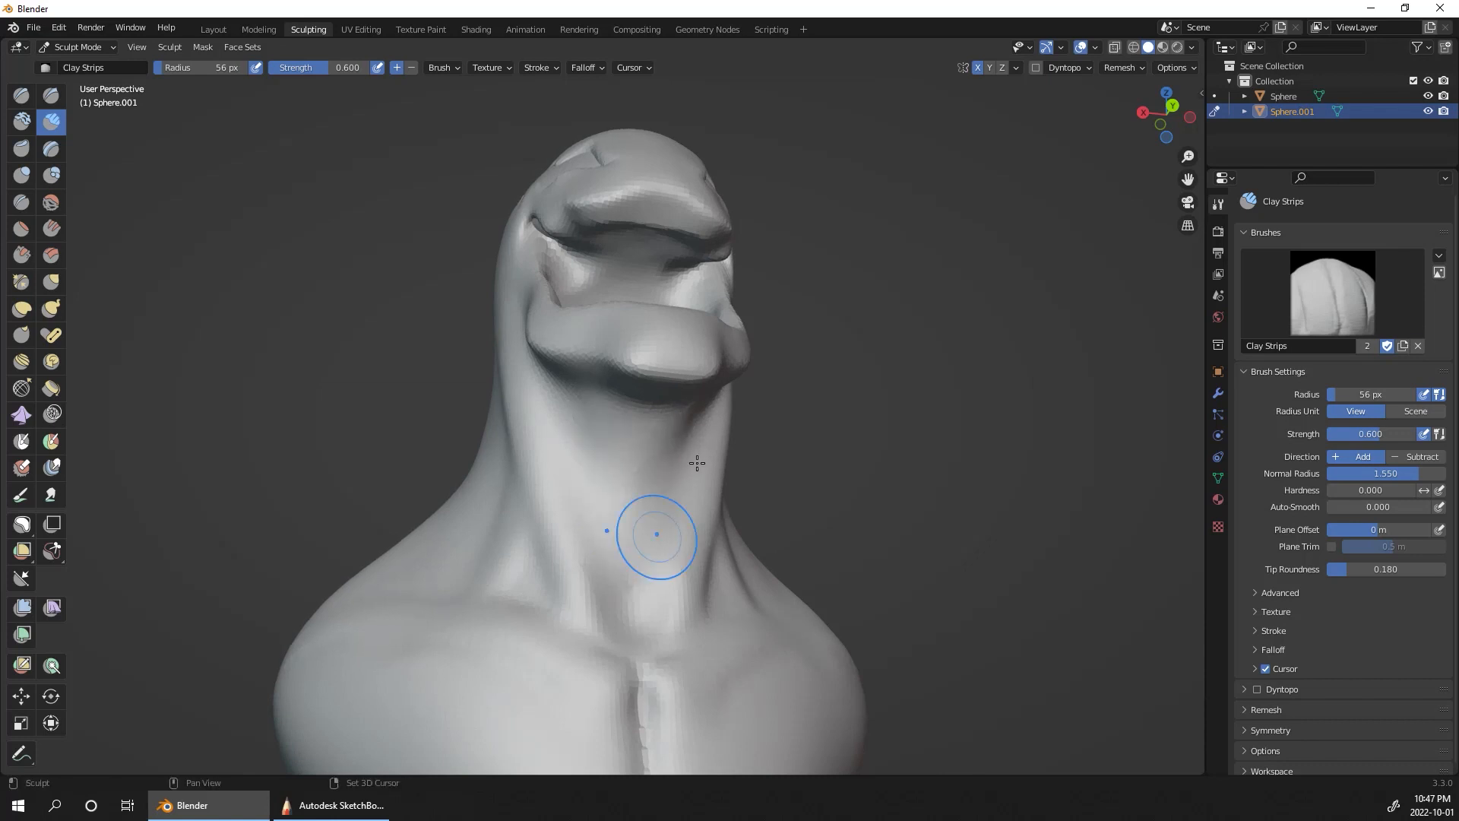
middle_click_drag(654, 531, 859, 487)
left_click_drag(1016, 325, 987, 606, "alt")
left_click_drag(1006, 393, 1041, 346, "alt+shift")
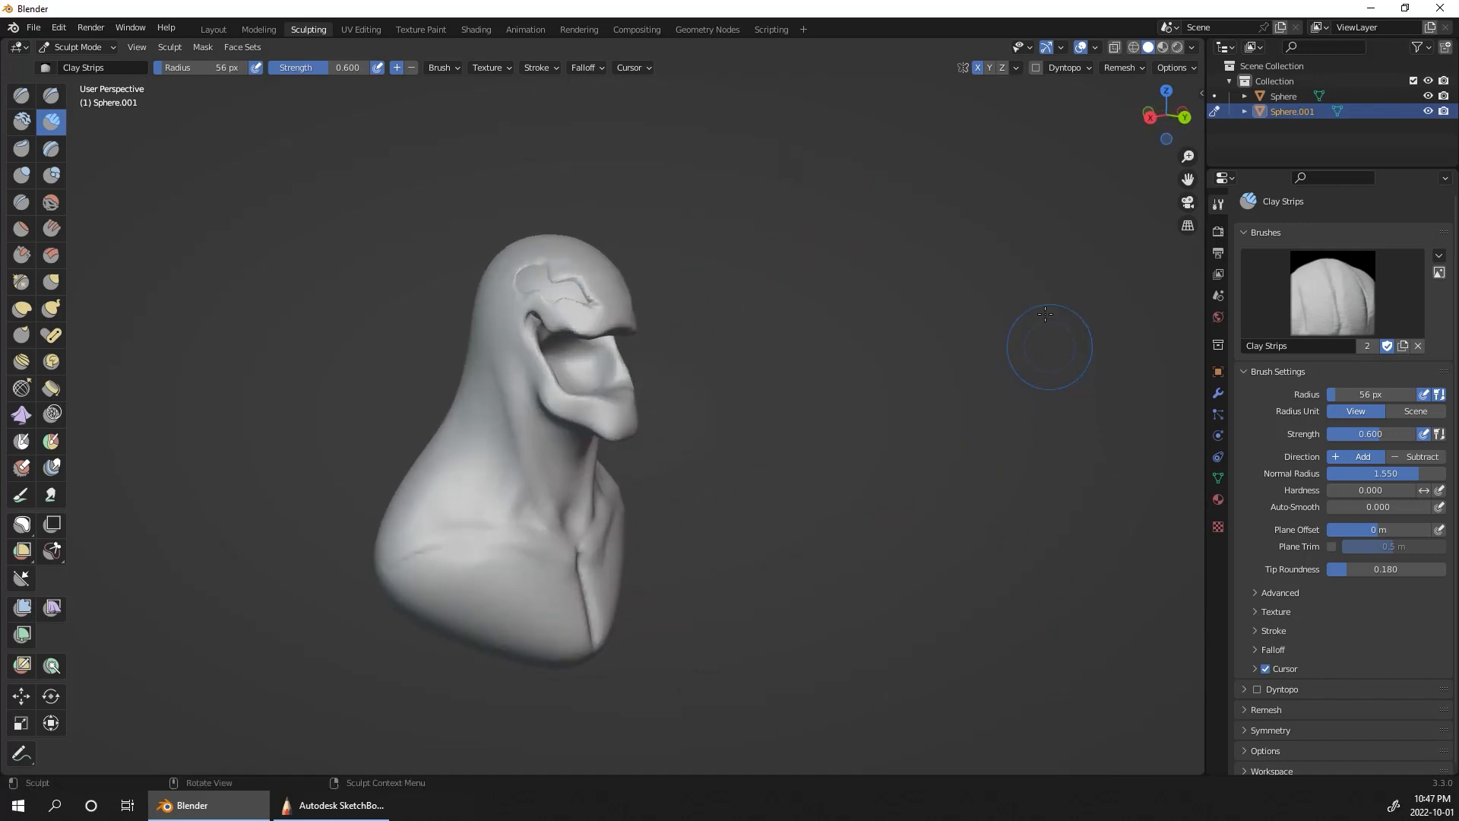
Step: Switch to the Layout workspace and add a UV sphere
left_click(207, 29)
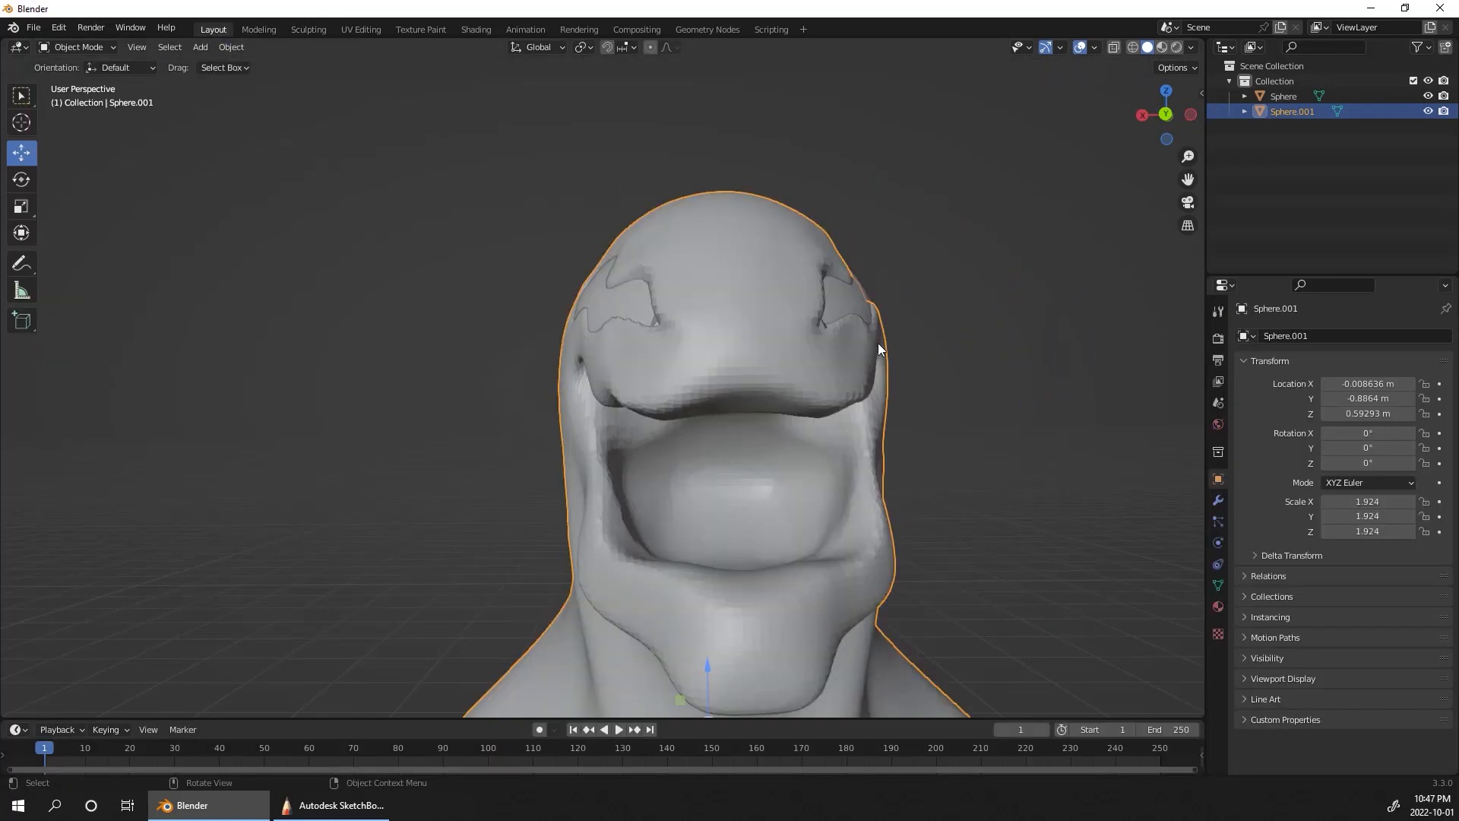
mouse_move(1017, 471)
left_mouse_down("alt")
mouse_move(1003, 464)
mouse_move(1021, 481)
mouse_move(1023, 576)
mouse_move(996, 468)
left_mouse_up("alt")
key("shift+a")
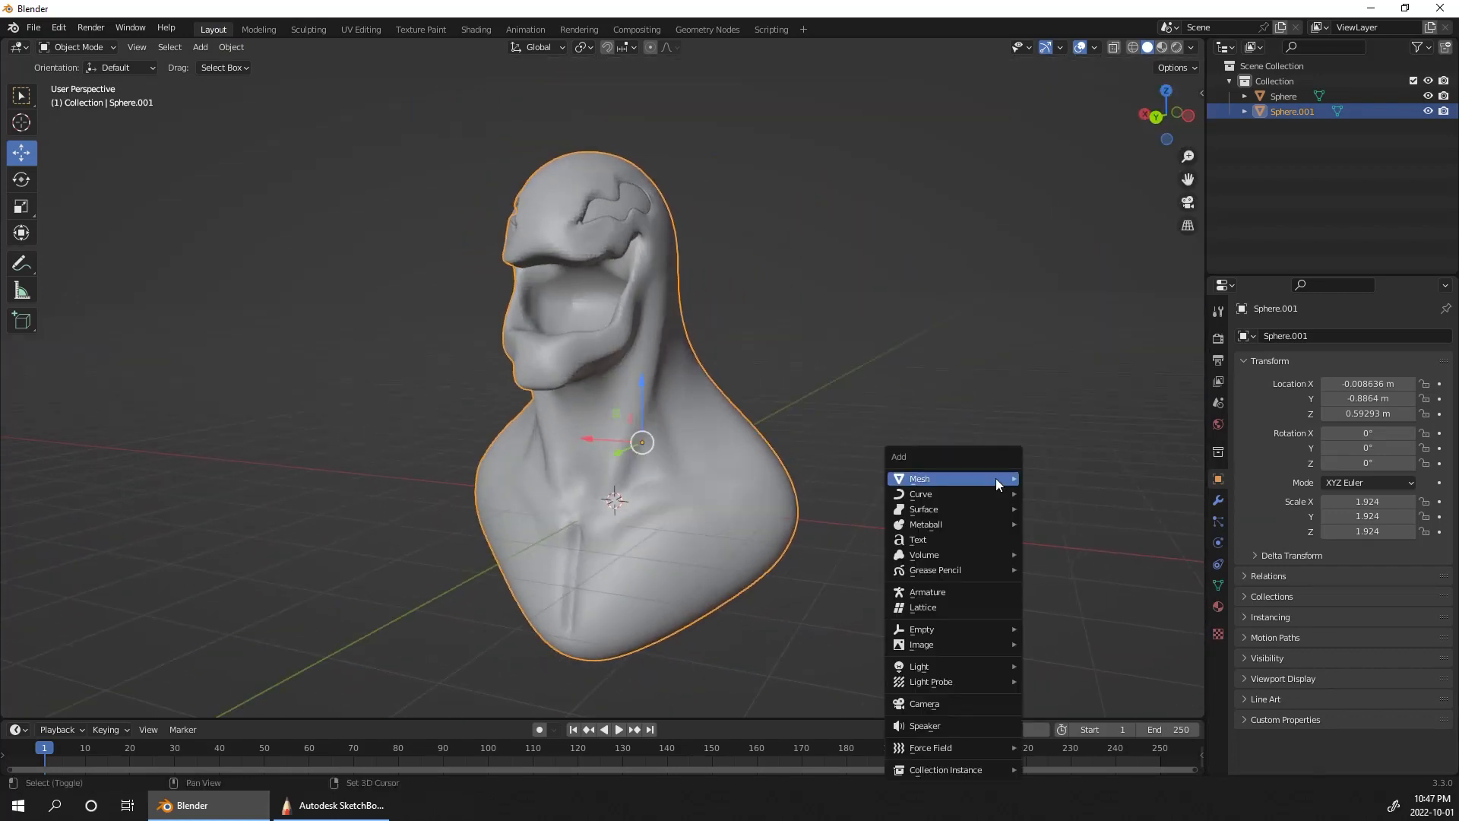
mouse_move(997, 482)
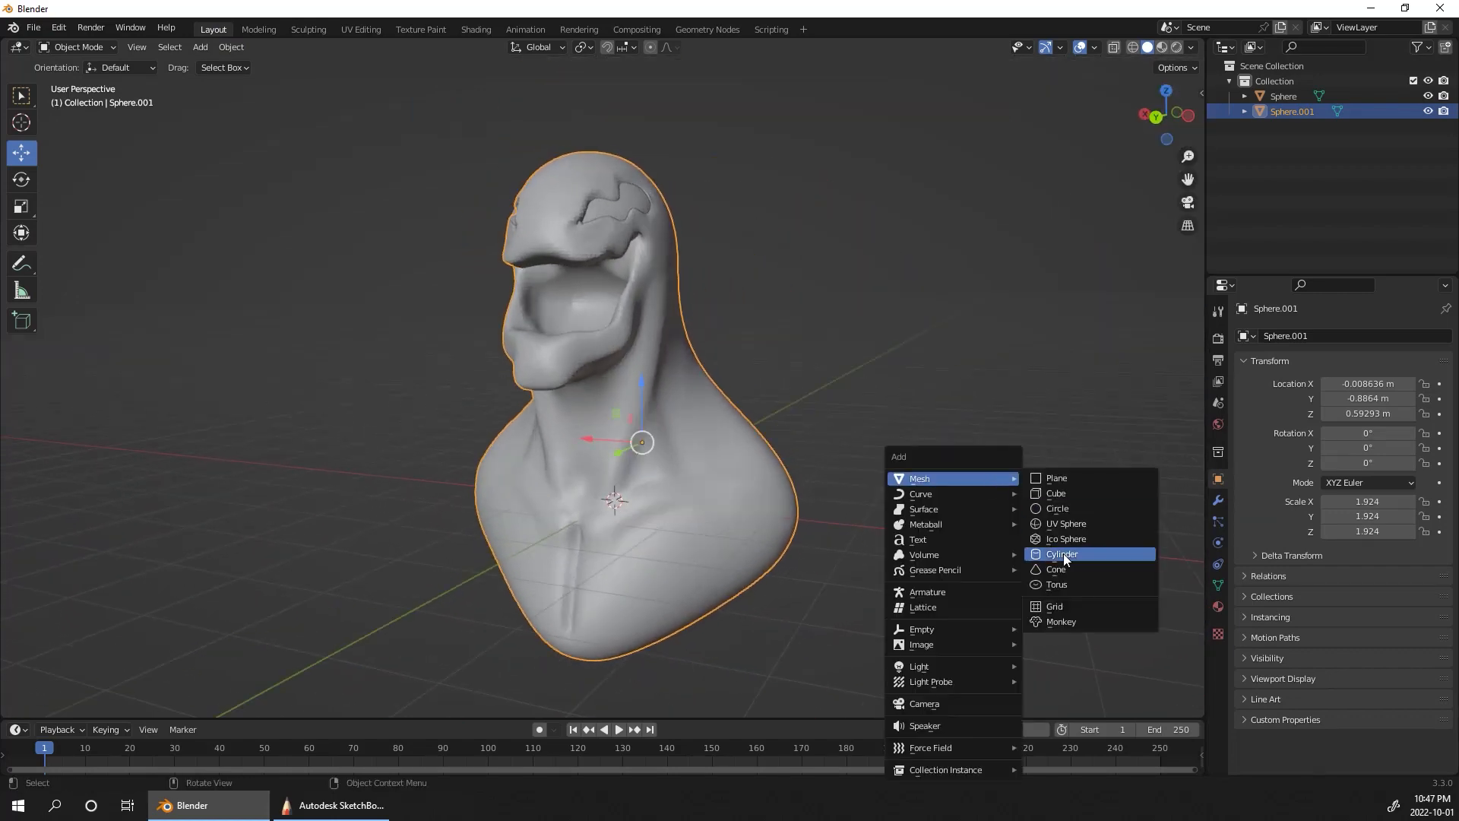
left_click(1080, 525)
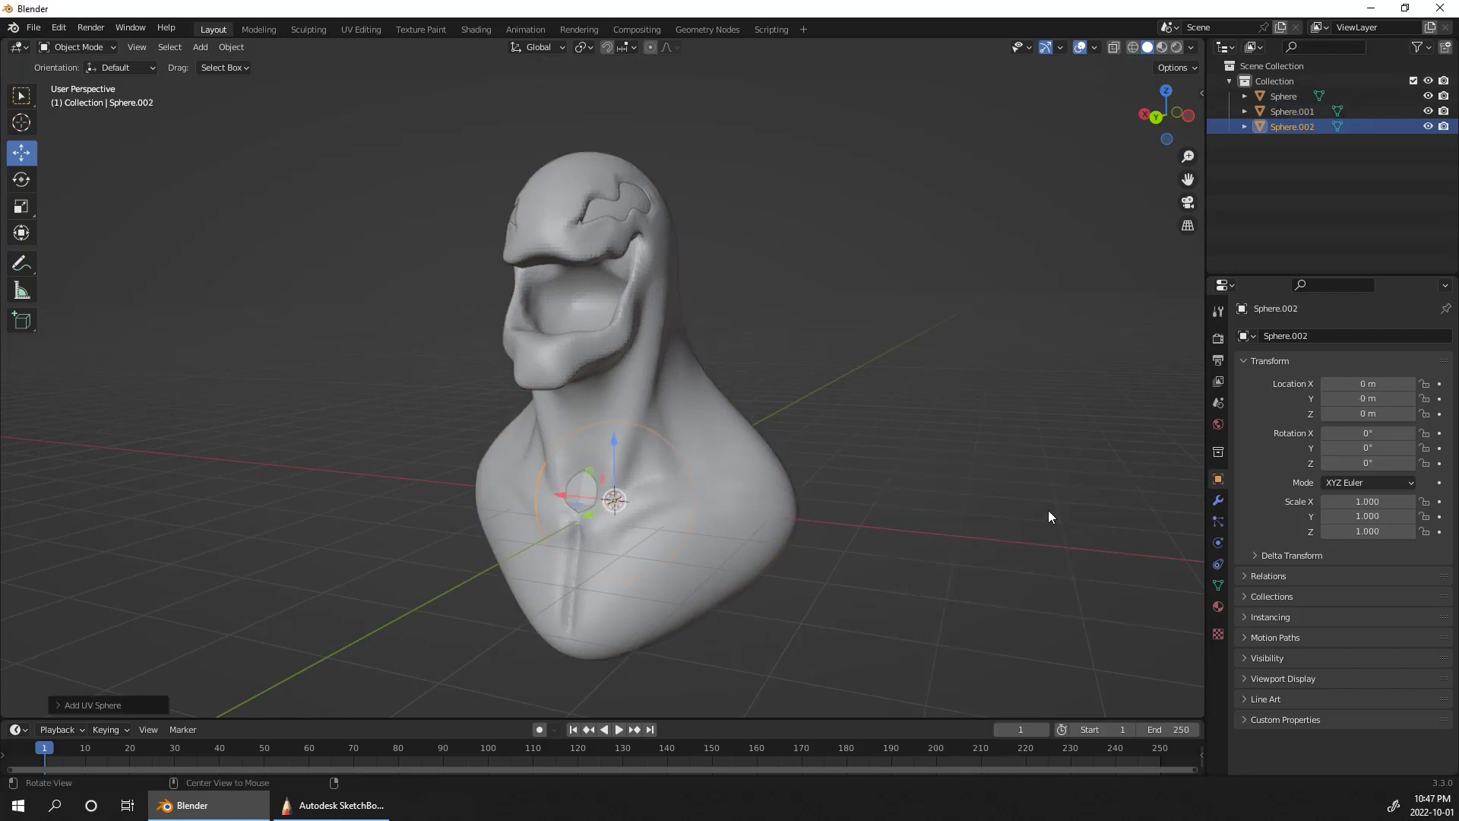
Step: Move the new sphere to Y 1.1979 m and Z 2.8378 m at the upper mouth and scale it to about 0.301
left_click_drag(1049, 515, 892, 421, "alt")
left_click_drag(634, 444, 632, 216)
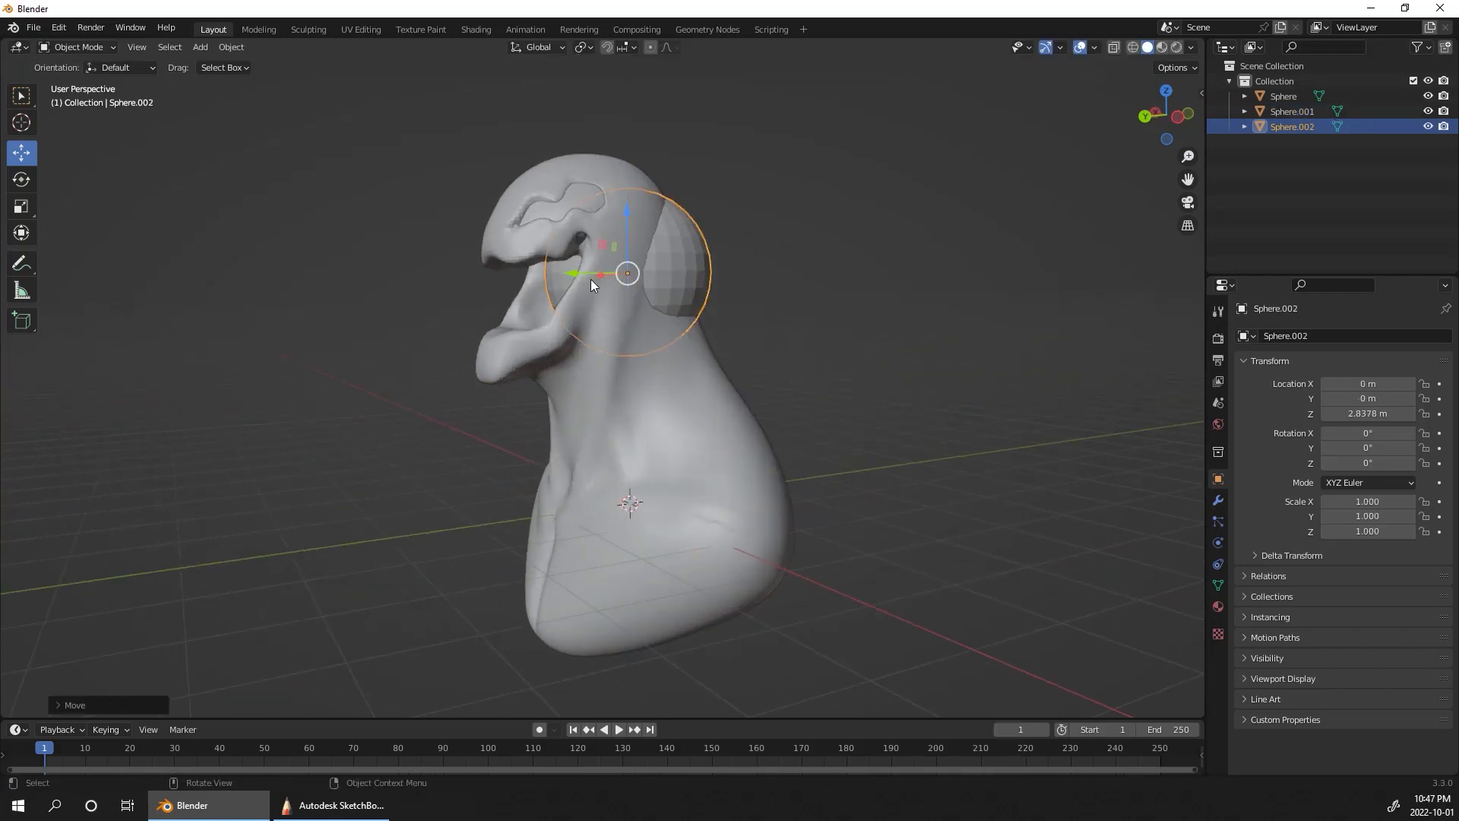
left_click_drag(586, 279, 494, 375)
middle_click_drag(494, 375, 892, 309)
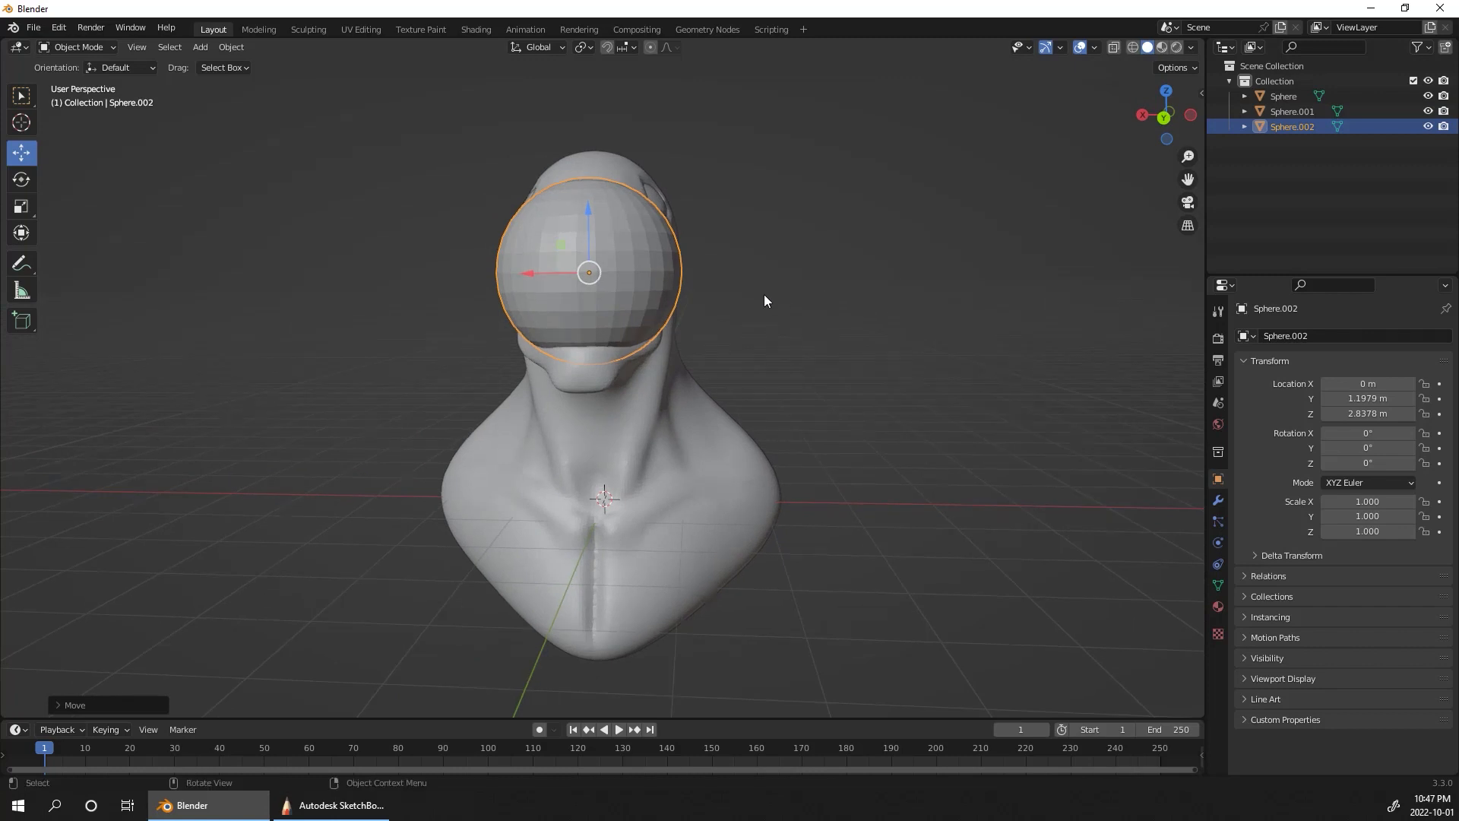
key("s")
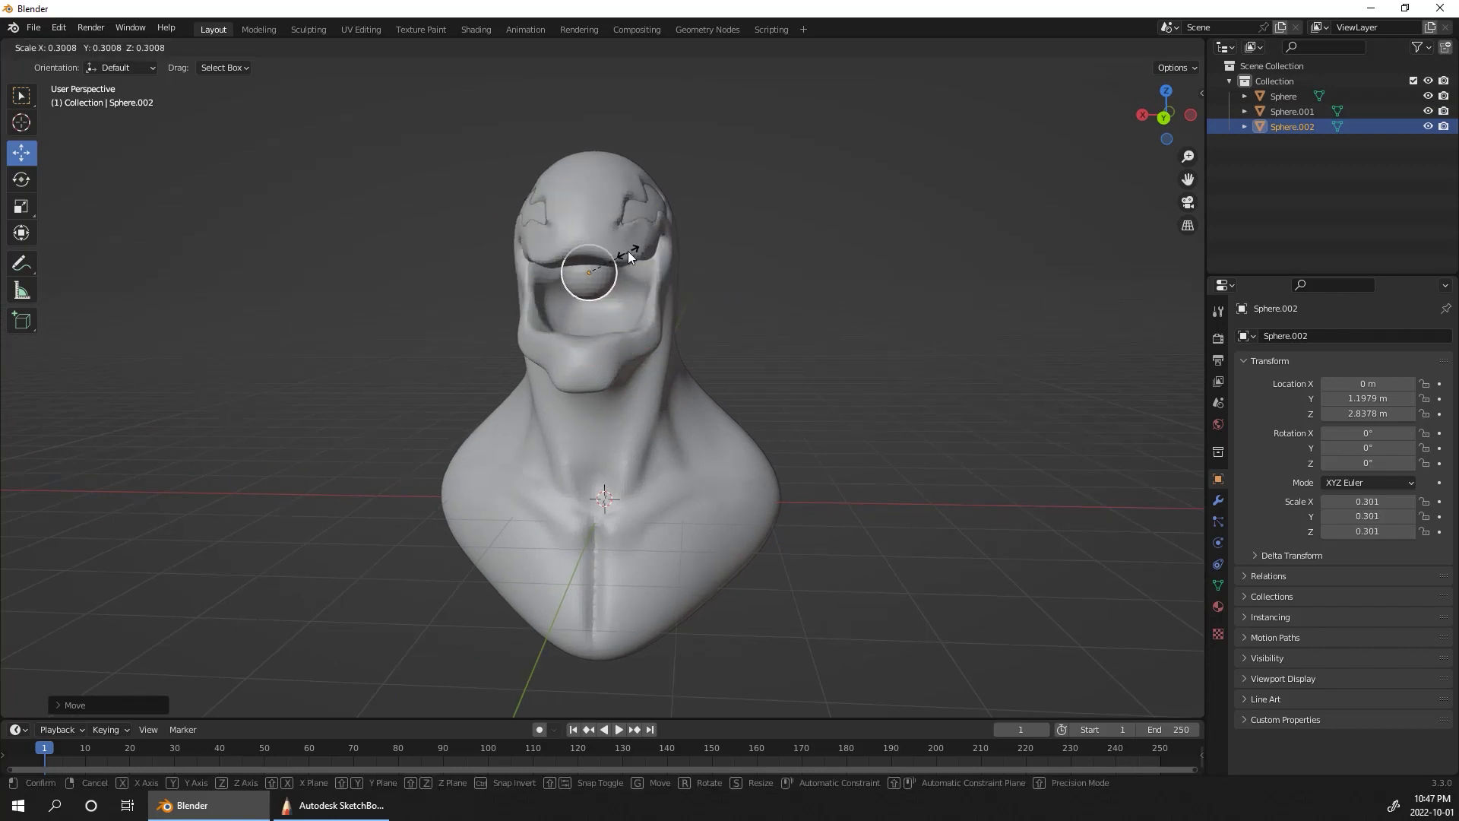
left_click(628, 251)
middle_click_drag(749, 293, 632, 248)
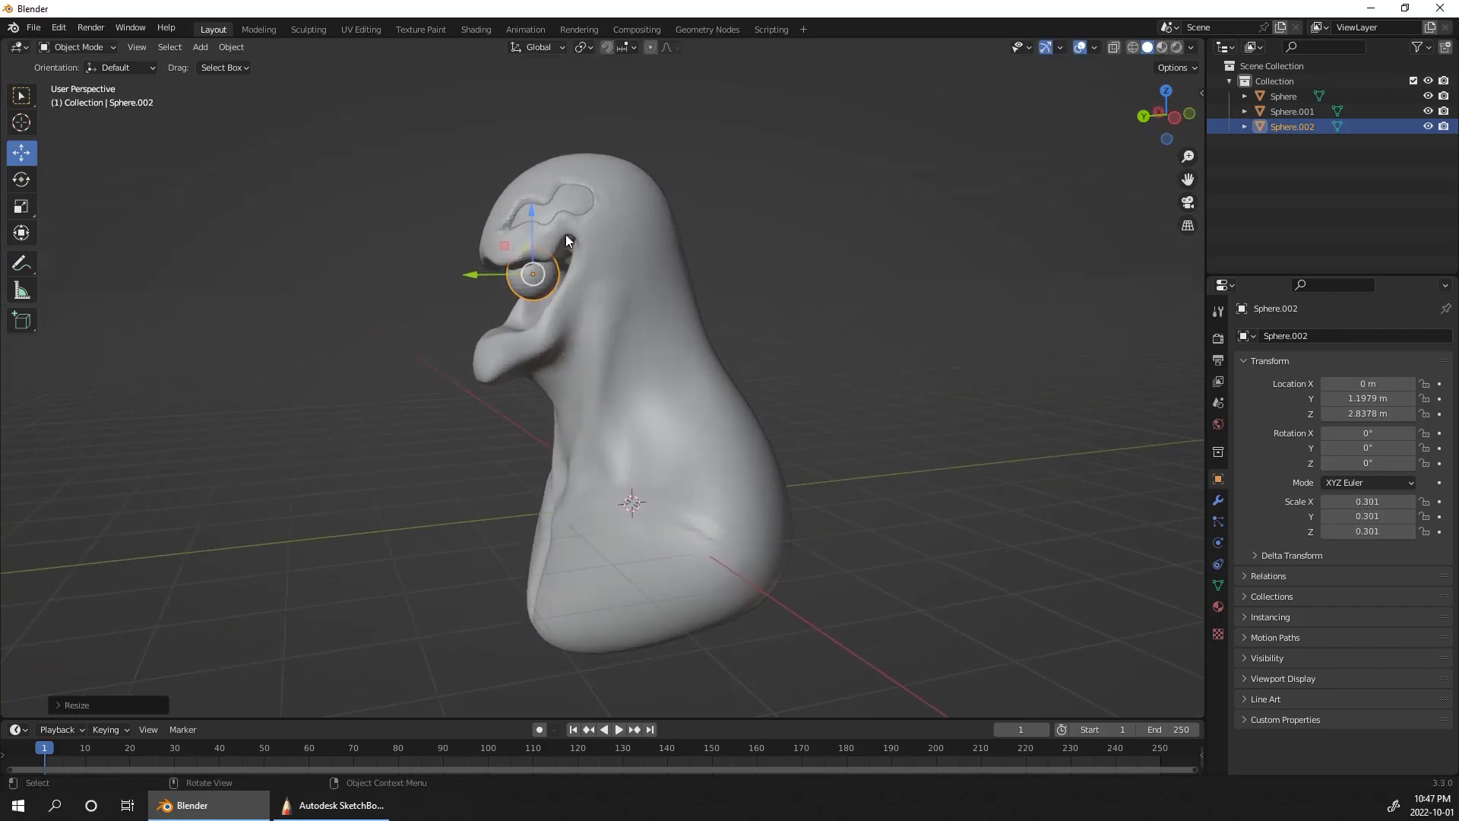
Step: Duplicate the small mouth sphere and place the copy at the lower jaw, at Y 1.4955 m and Z 2.1404 m
key("shift+d")
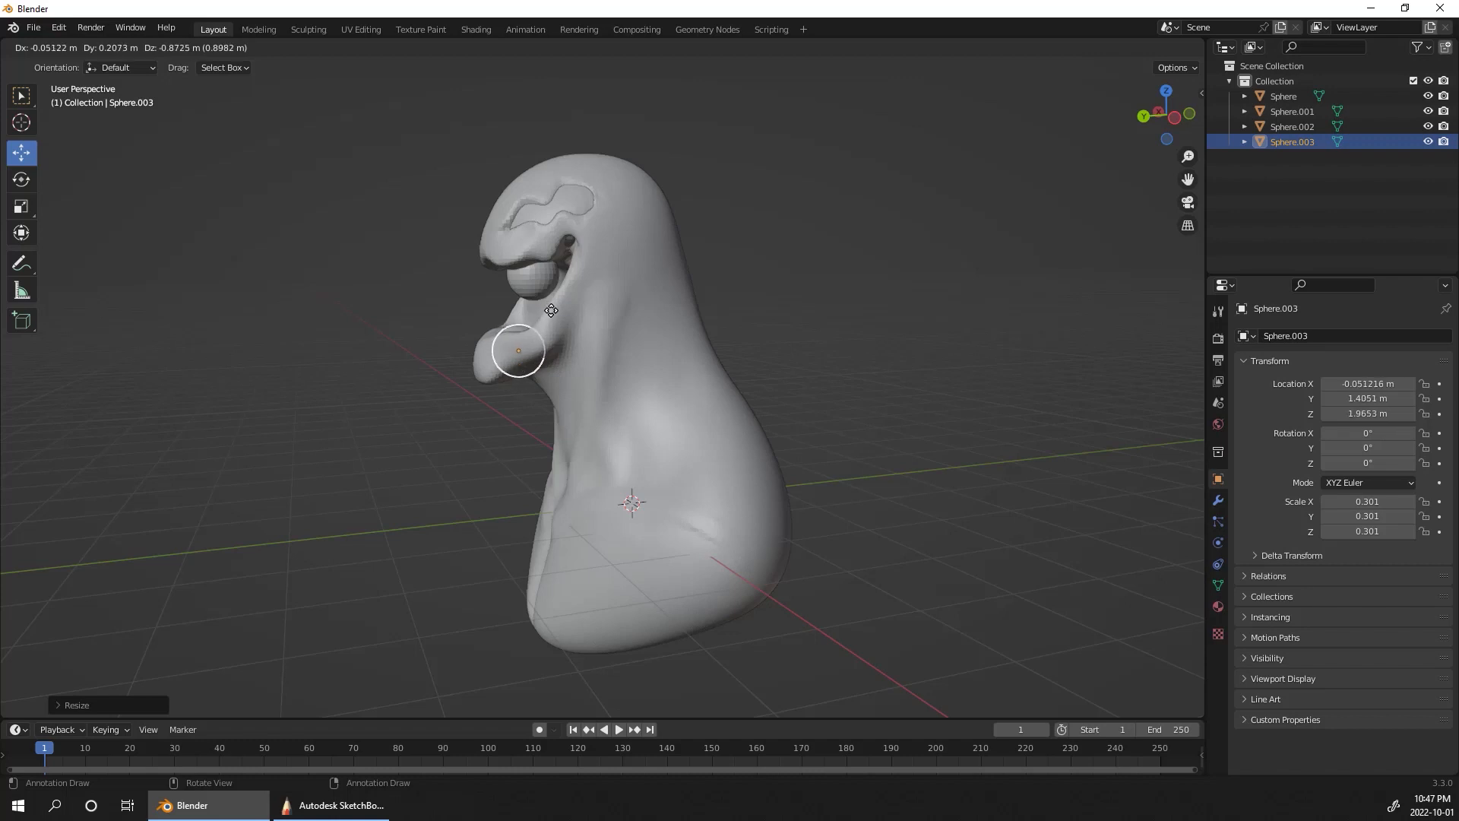
right_click(551, 309)
left_click_drag(536, 209, 533, 273)
left_click_drag(474, 340, 457, 389)
middle_click_drag(892, 367, 1065, 375)
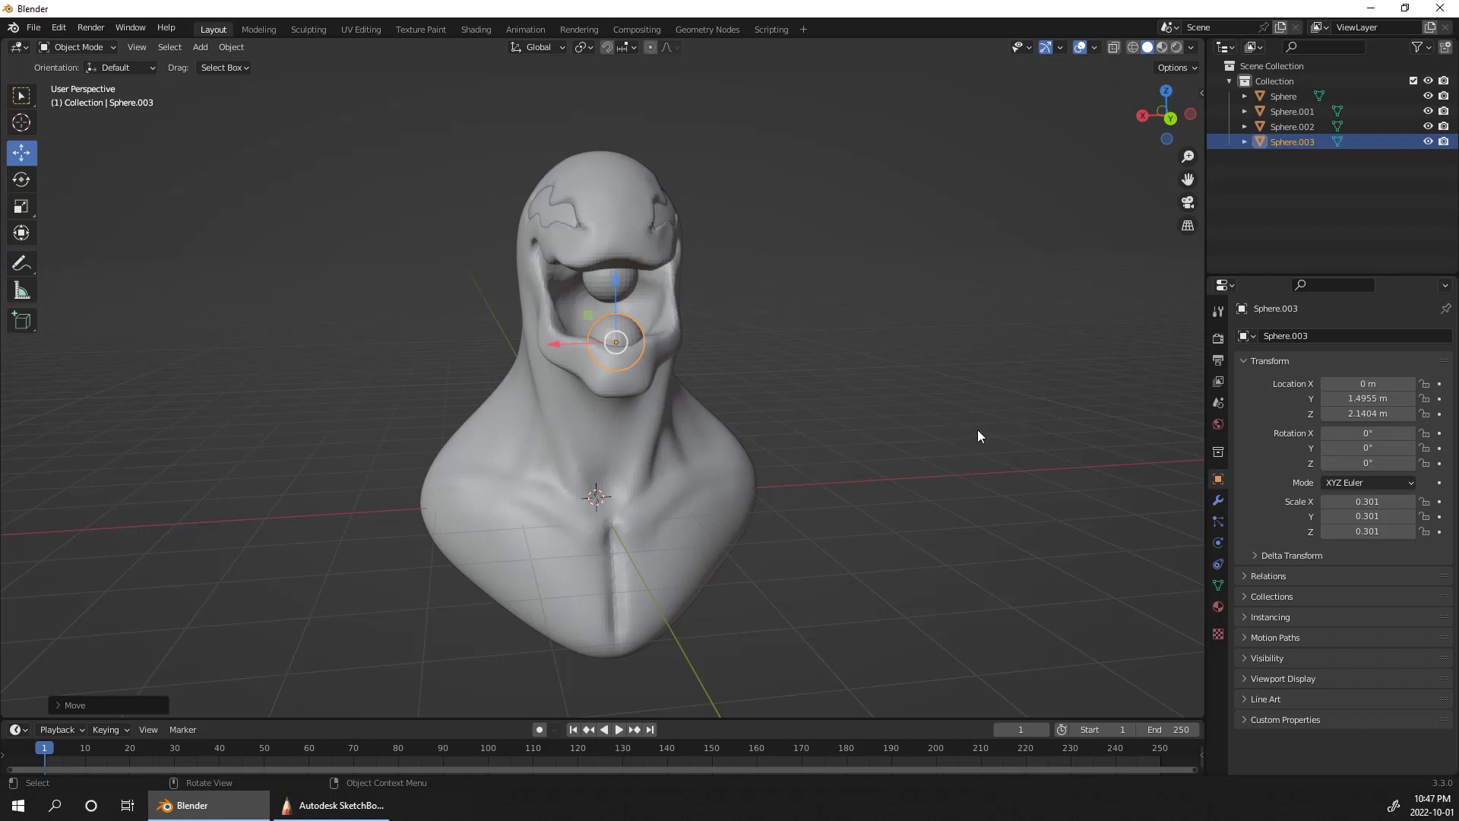
Step: Rename the eye sphere as eyes and the bust as body
left_click(1290, 98)
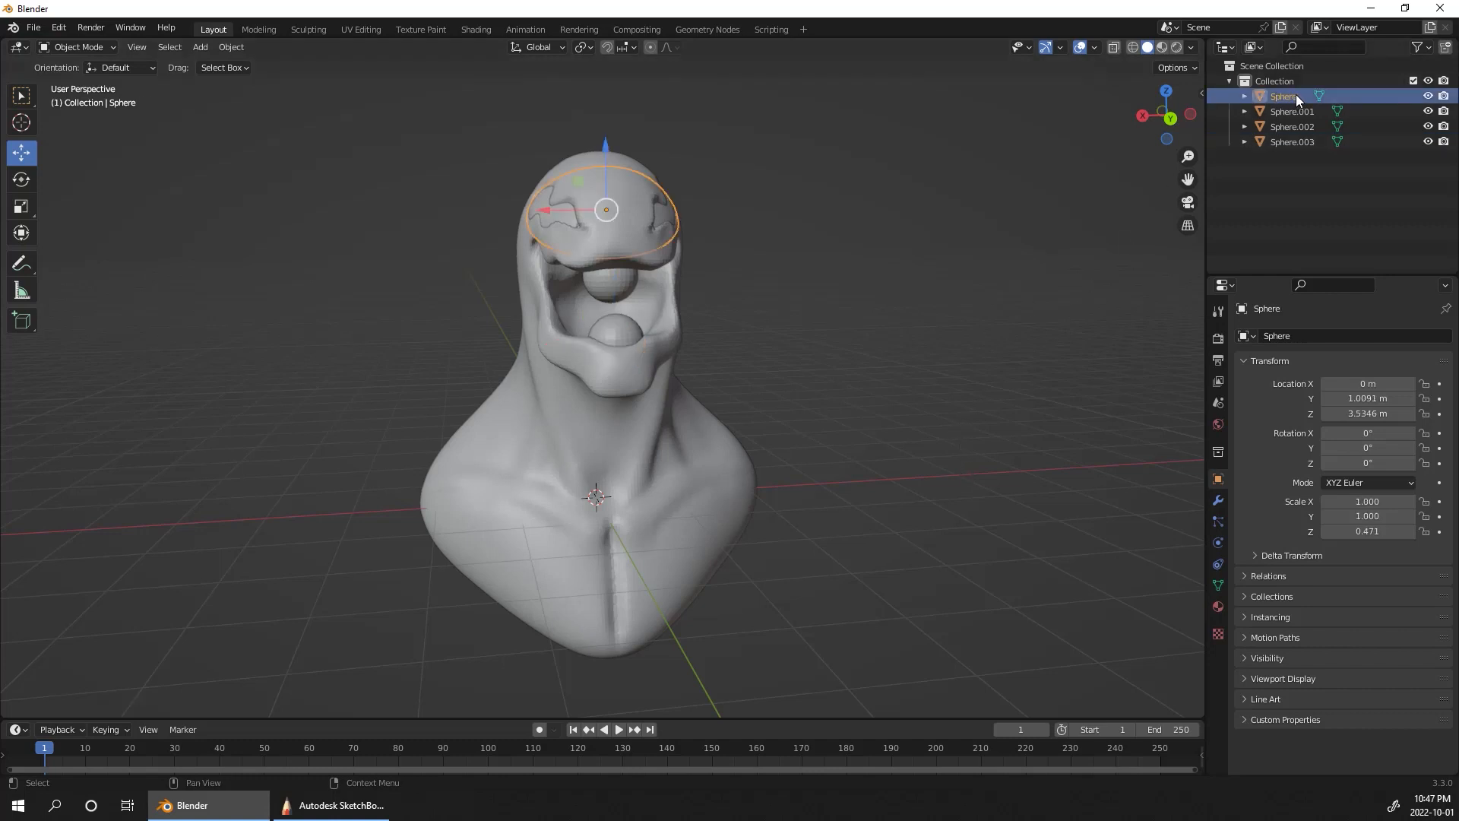
double_click(1296, 94)
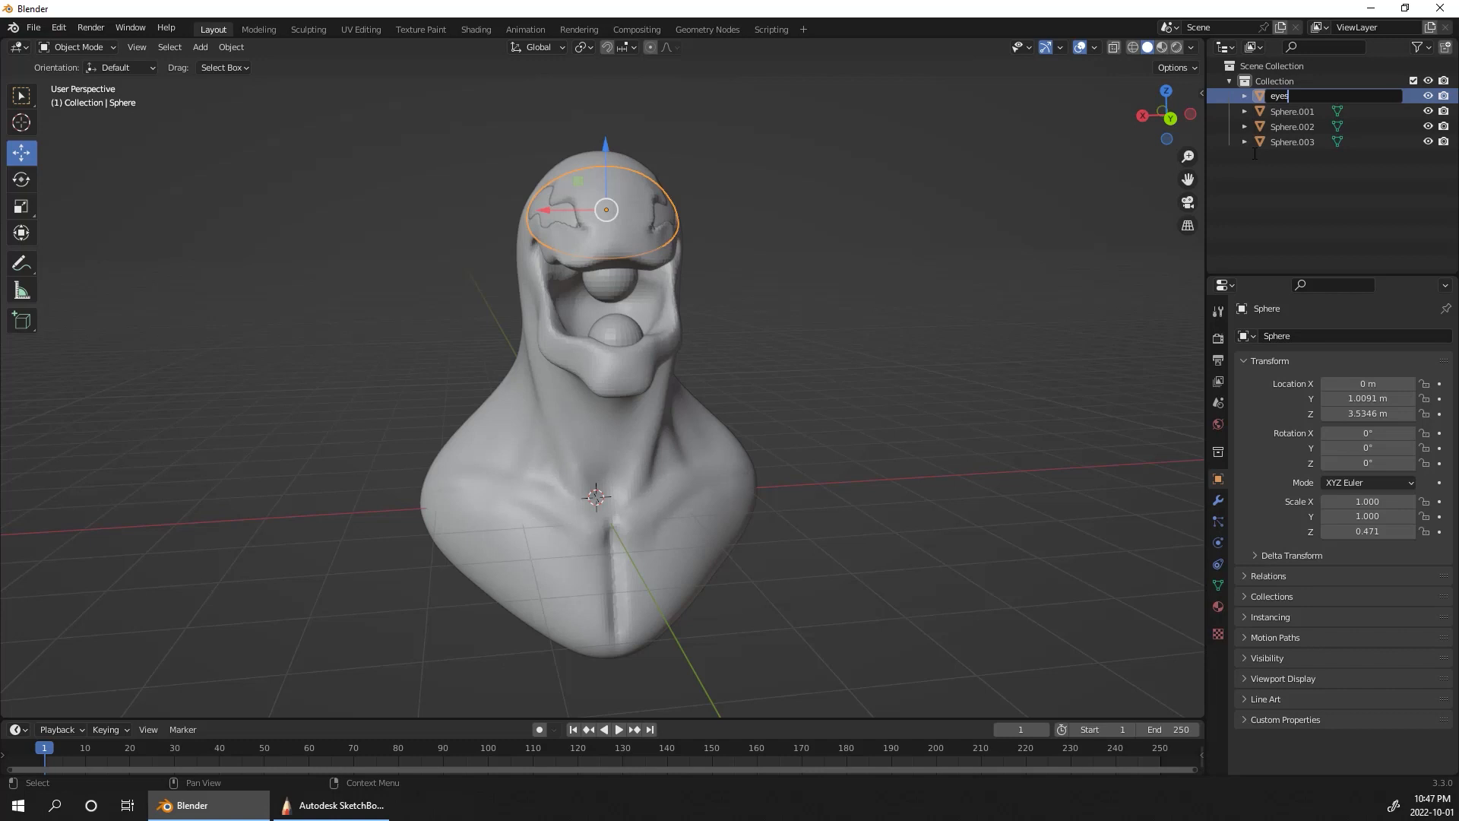
type("eyes")
key("Return")
double_click(1292, 112)
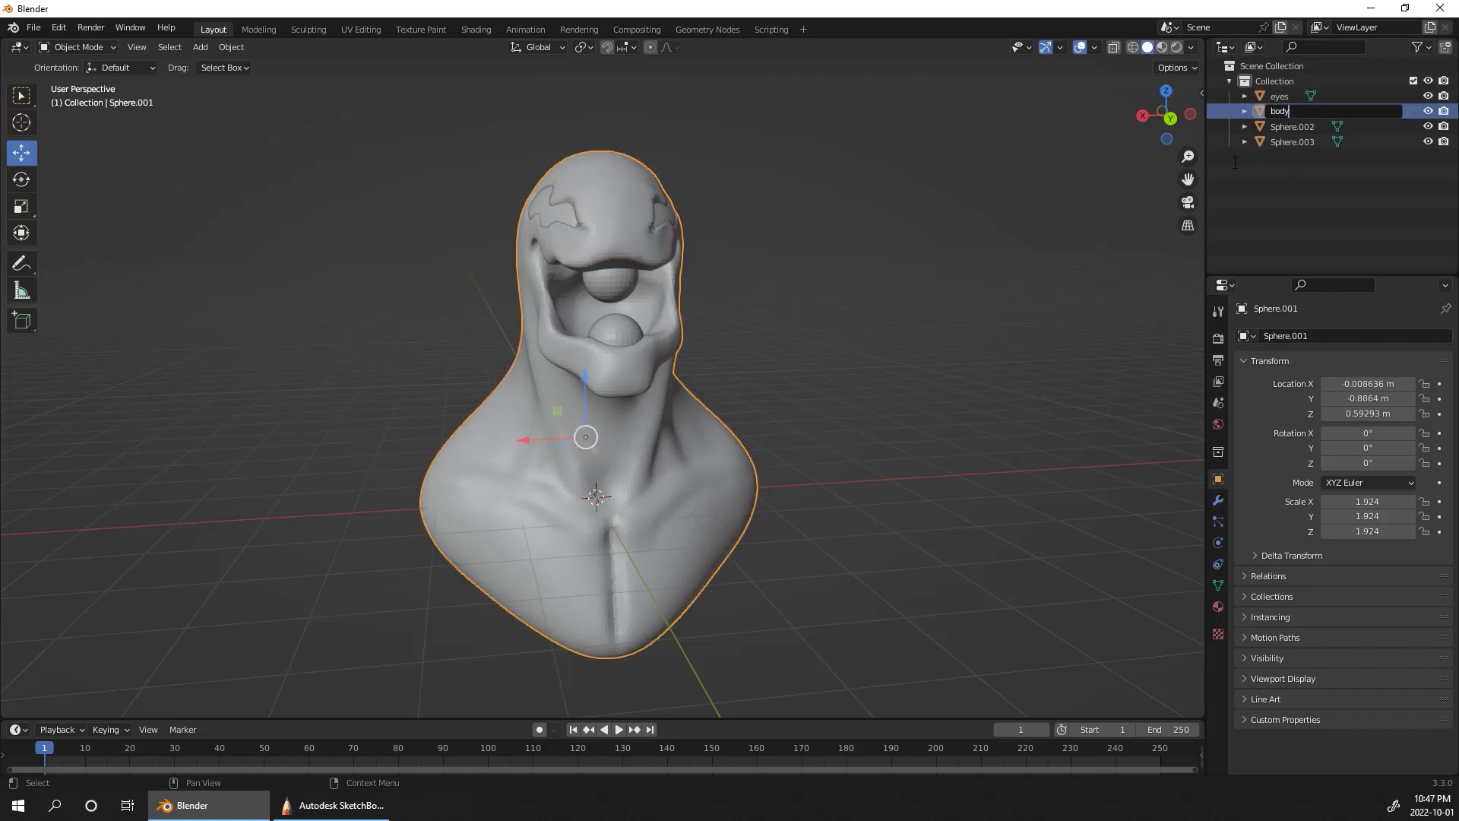
key("Return")
Step: Open the name of the upper mouth sphere for editing
double_click(1296, 127)
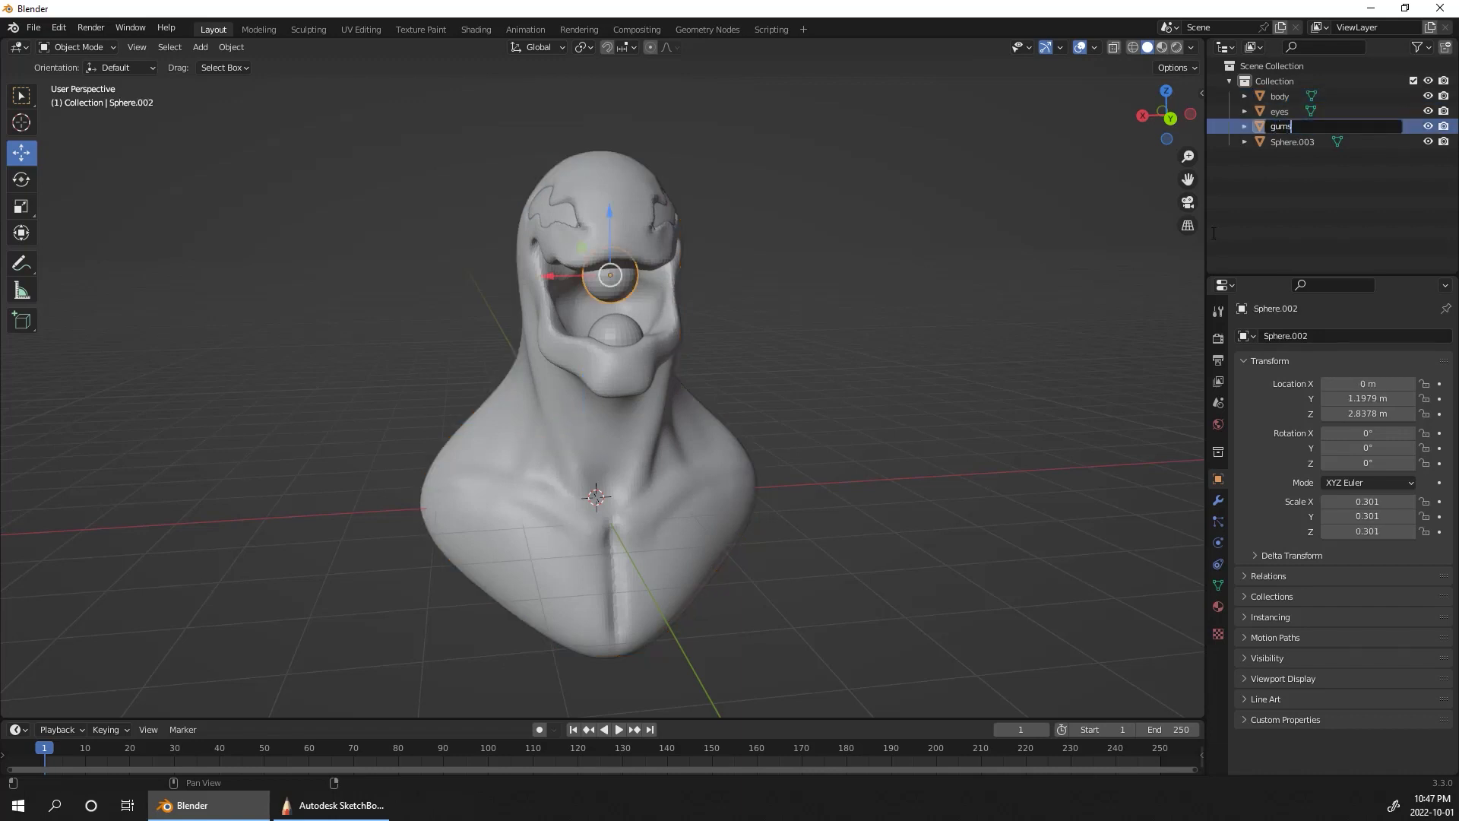
Step: Rename the upper mouth sphere as gumsUpper and the lower jaw sphere as gumsLower
type("gumsUpper")
key("Return")
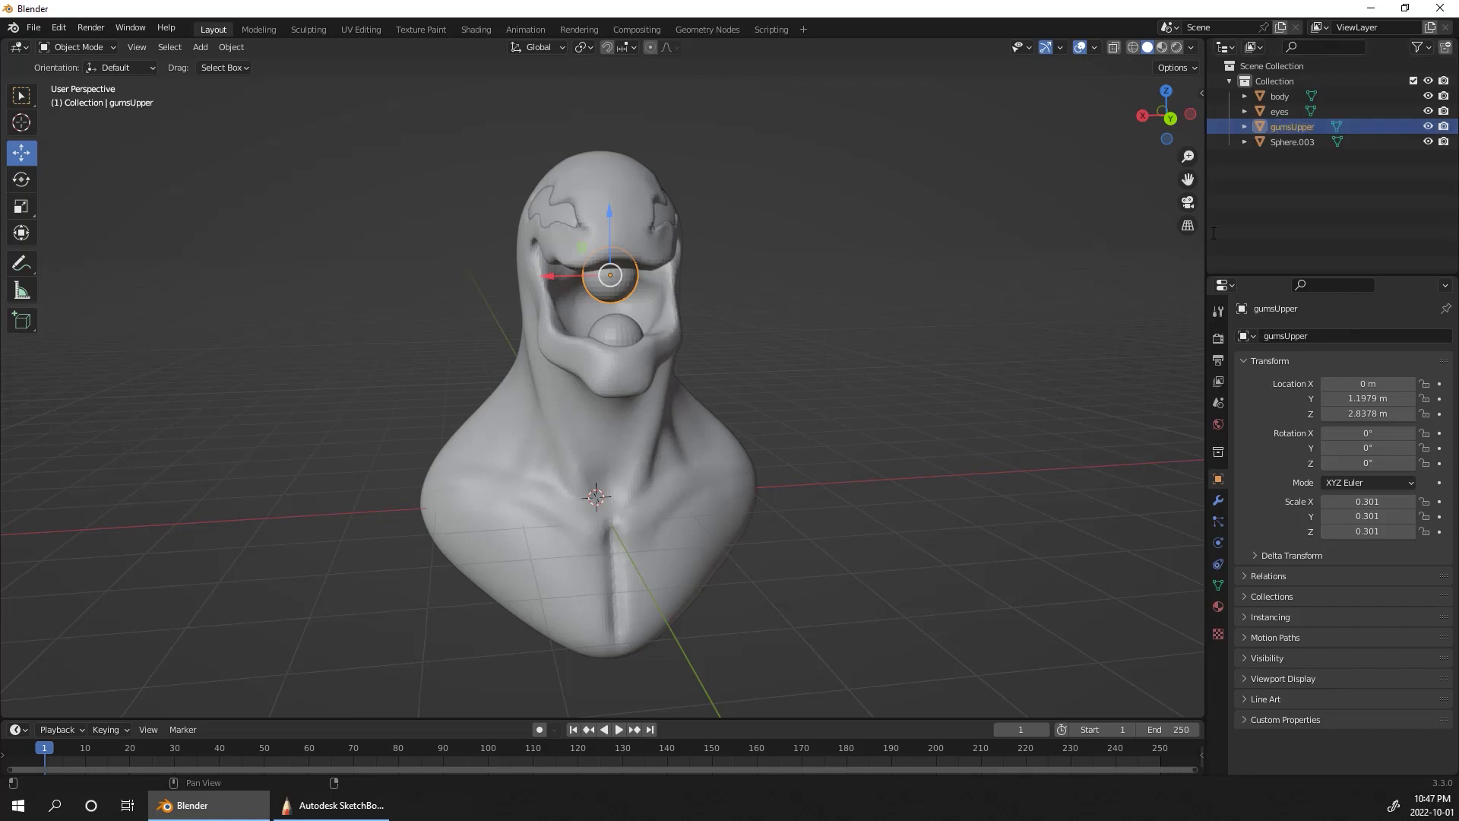
left_click(1292, 142)
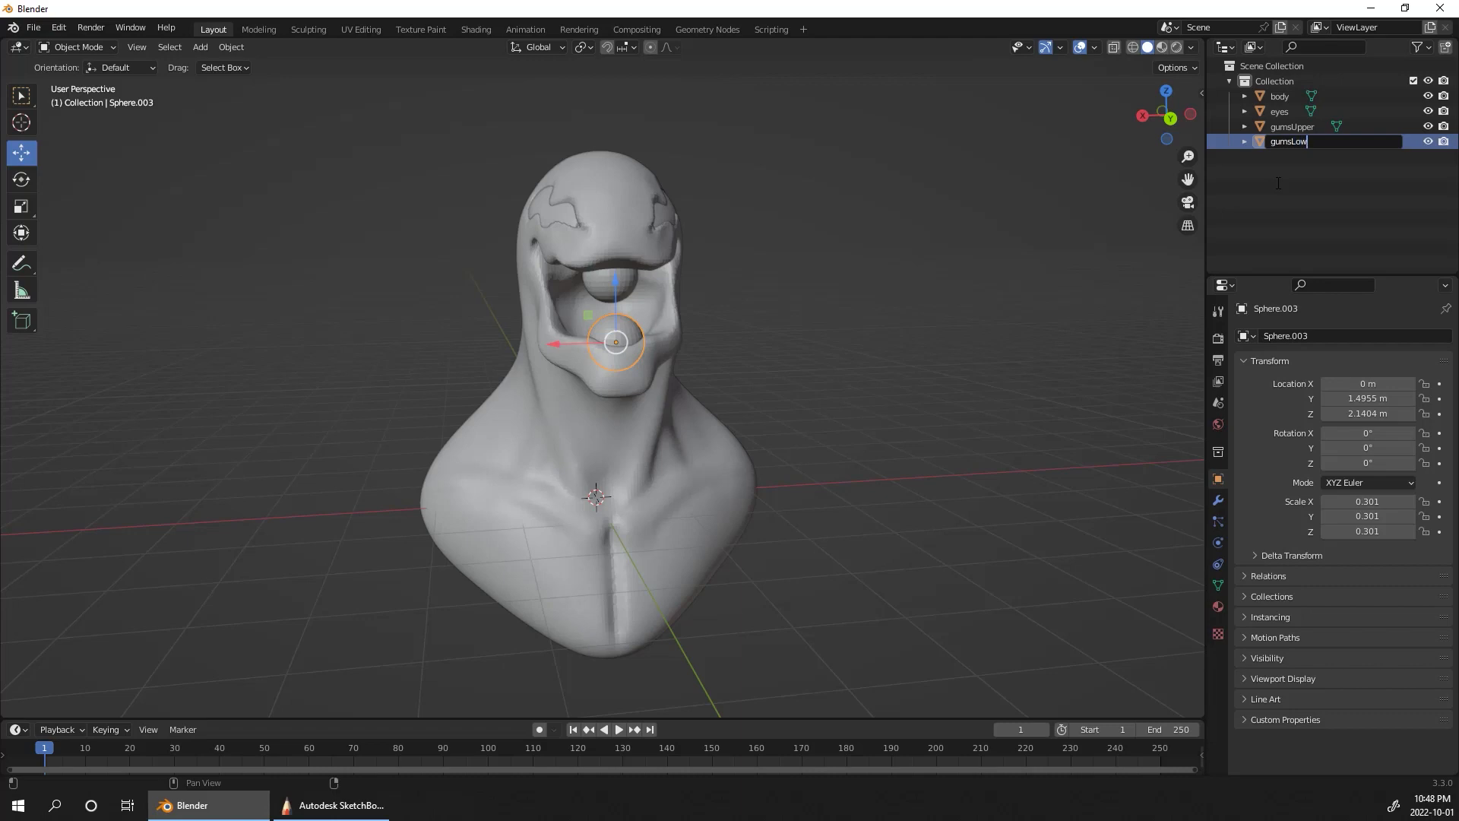
key("Return")
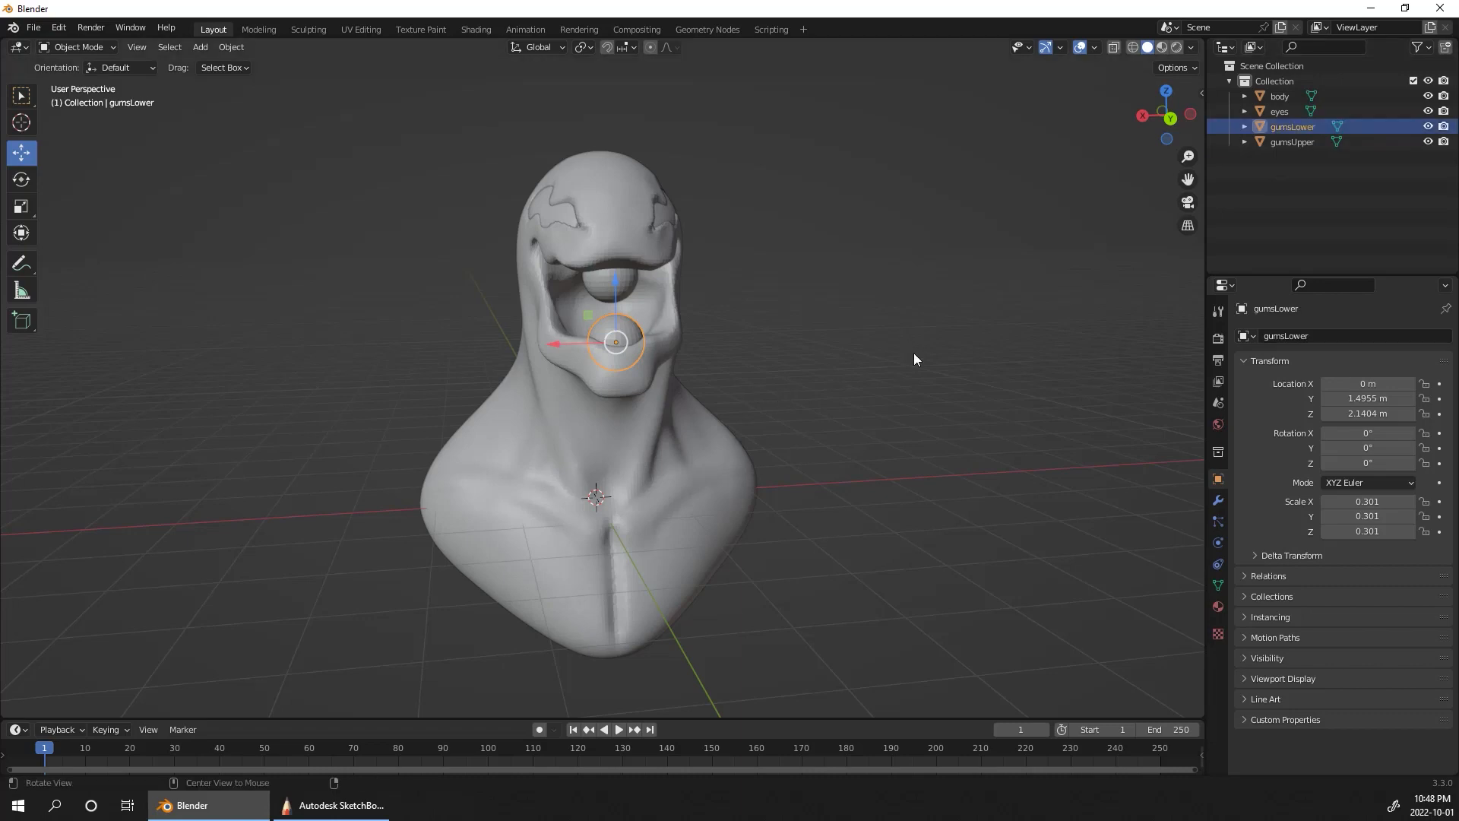
Step: Set up sculpting of gumsLower with the Elastic Deform brush at 138 px radius and X-axis symmetry
middle_click_drag(914, 354, 843, 294)
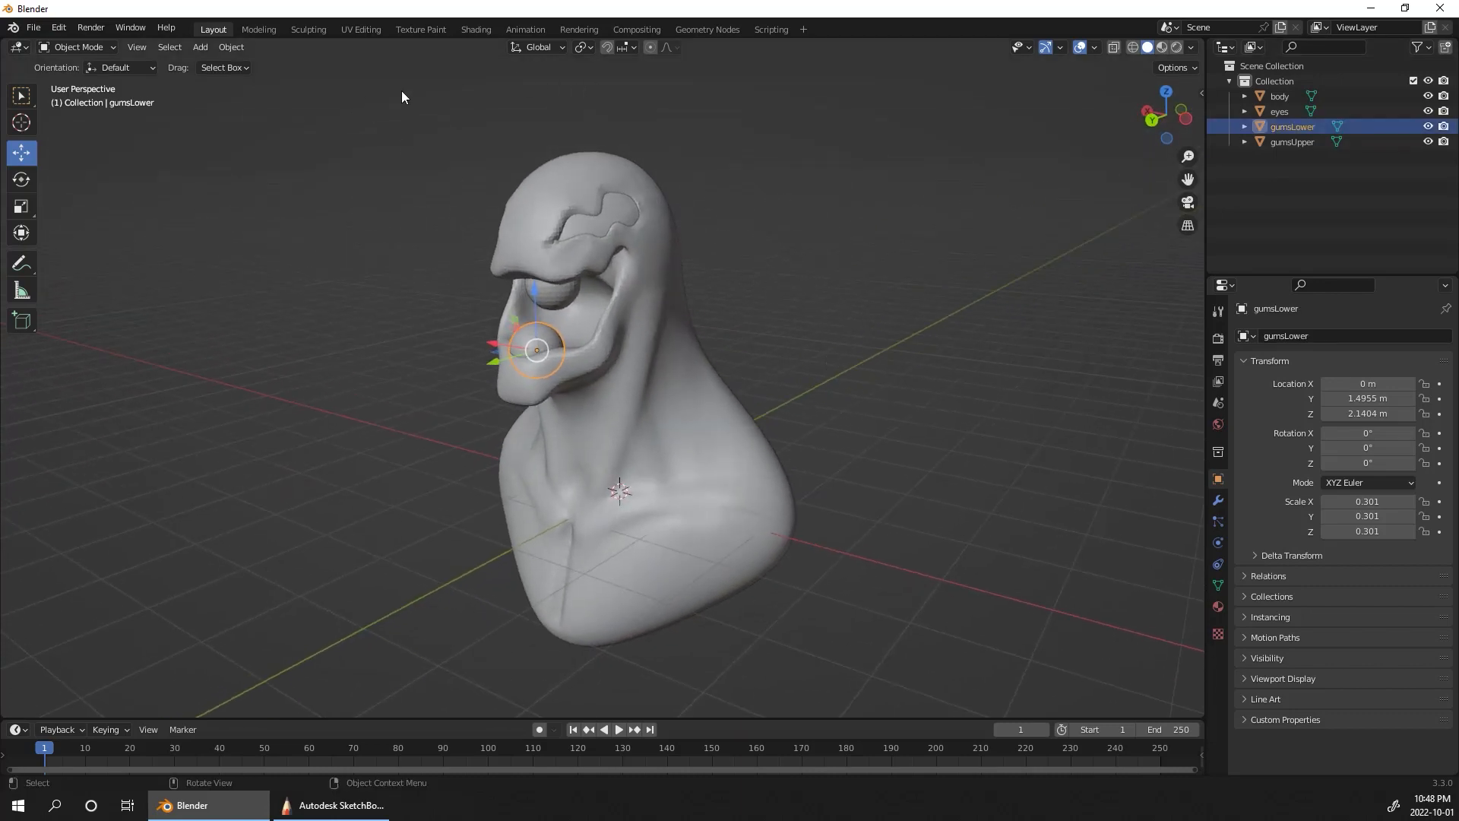
left_click(310, 30)
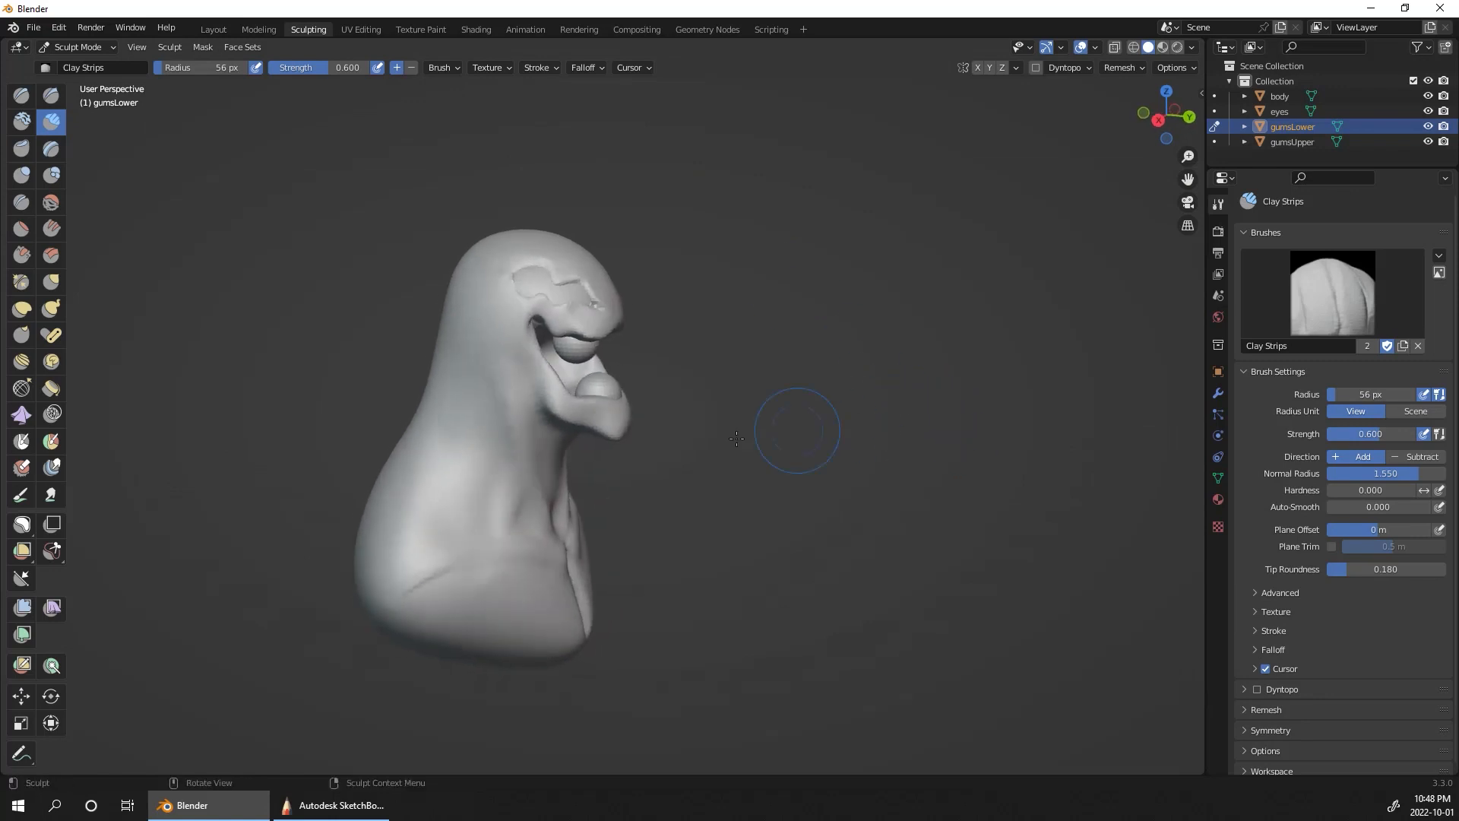
left_click(21, 310)
middle_click_drag(708, 359, 795, 449)
scroll(730, 380, "up", 5)
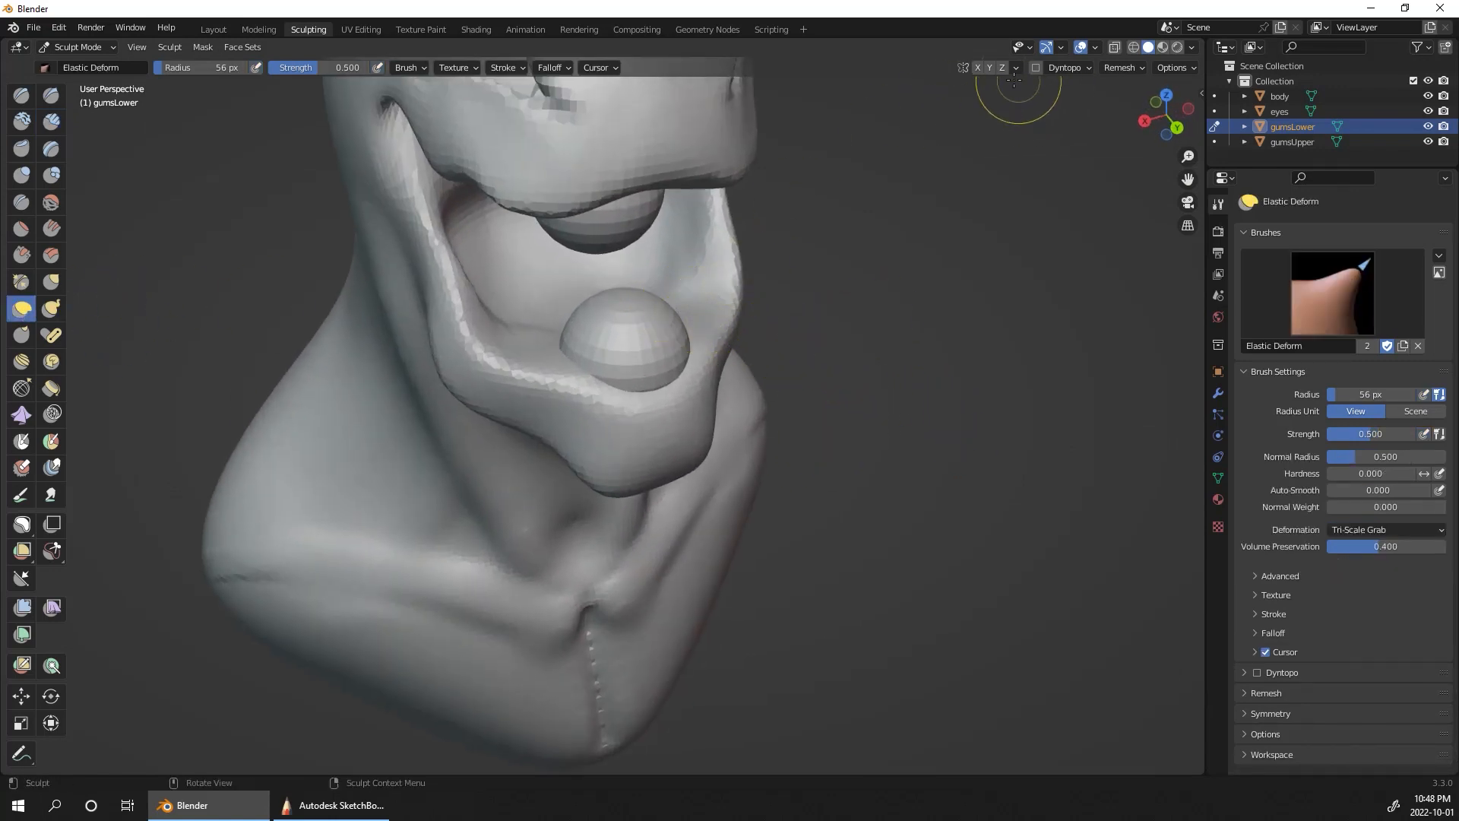
key("bracketright")
key("bracketright")
key("bracketright")
key("bracketright")
key("bracketright")
key("bracketright")
key("bracketright")
Step: Stretch the gumsLower sphere sideways and backward with Elastic Deform until it fills the width of the lower jaw
left_click_drag(684, 312, 702, 277)
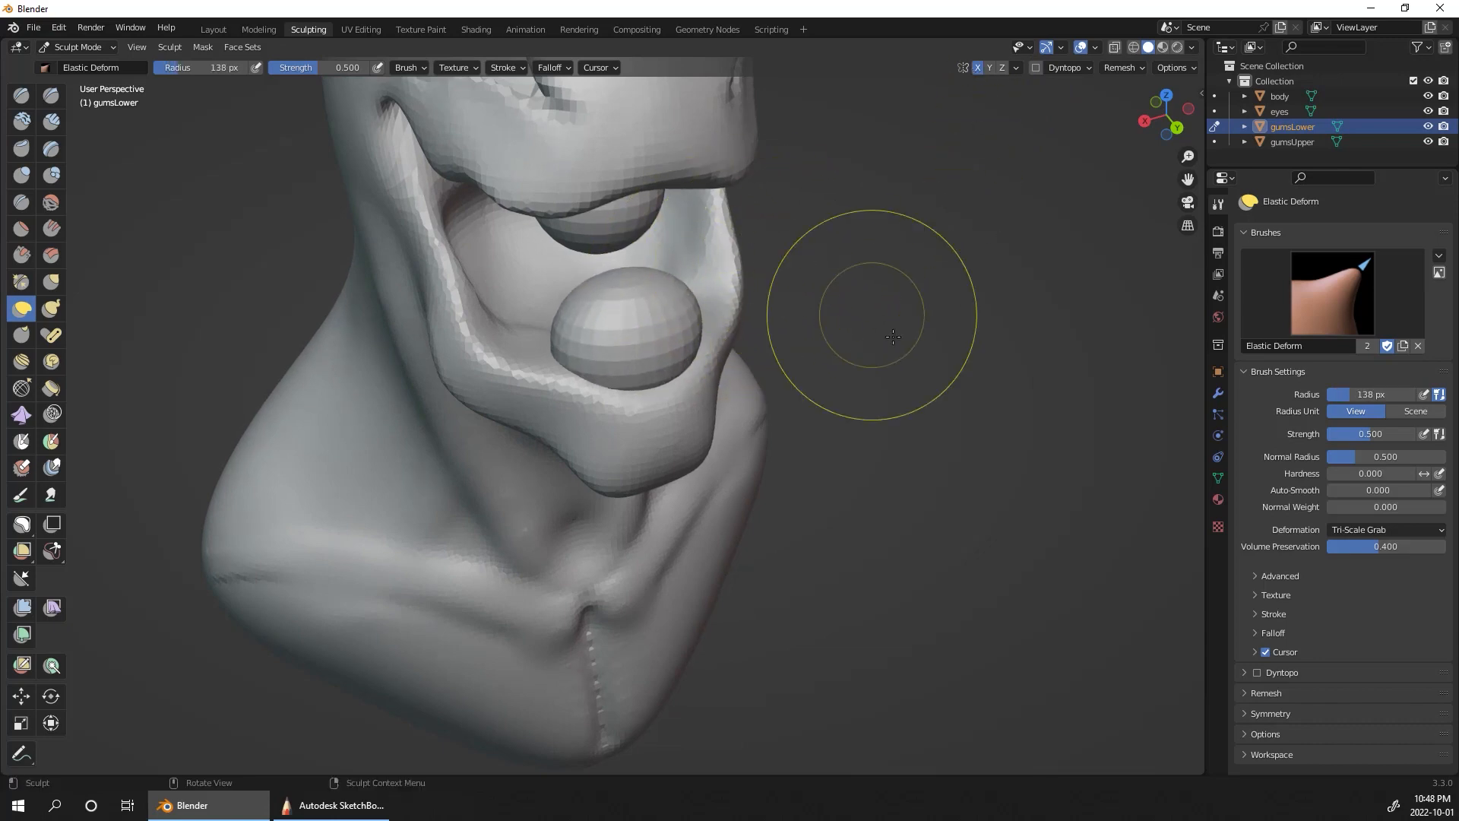
middle_click_drag(864, 326, 688, 338)
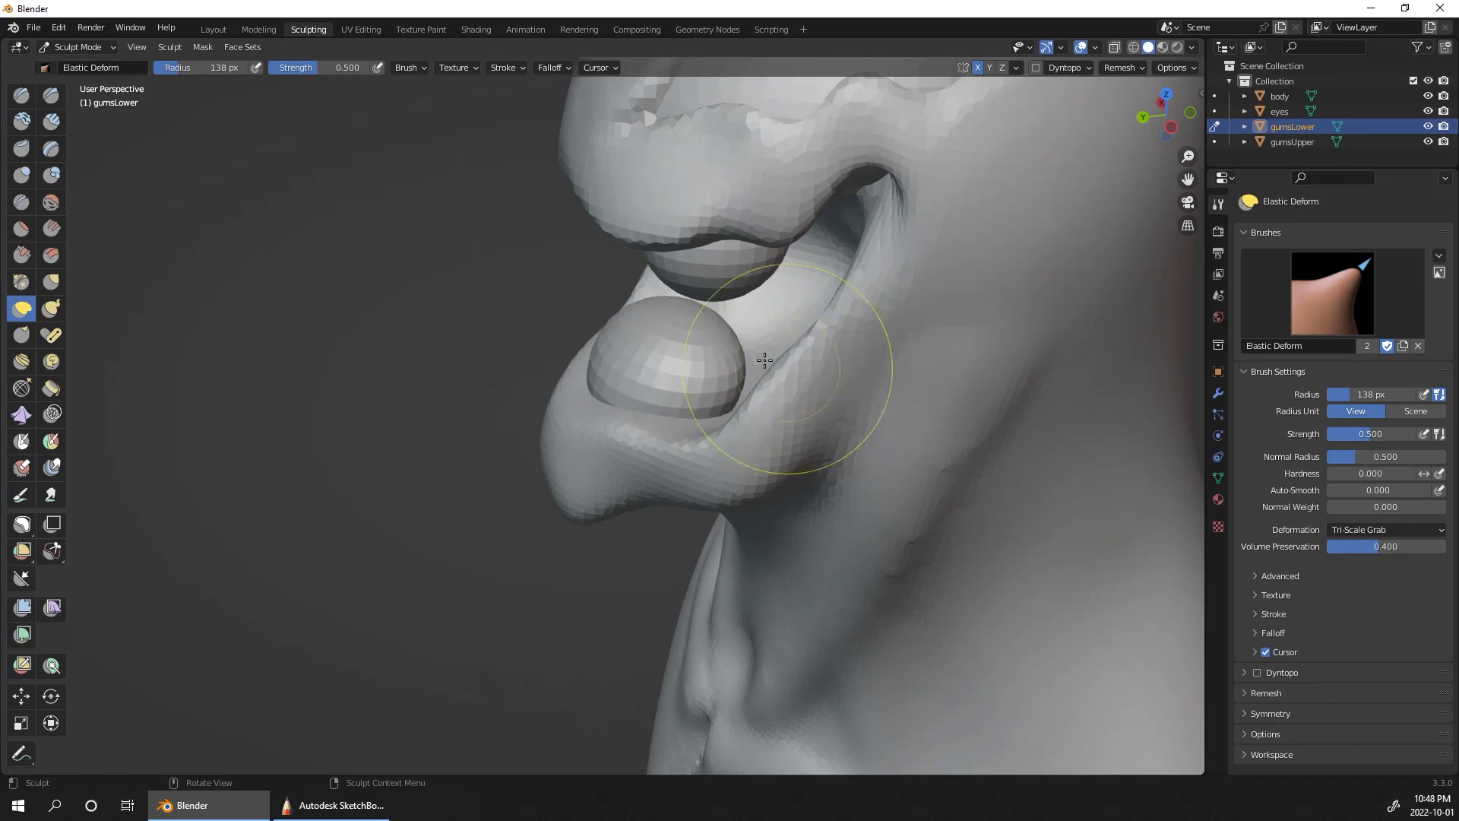
left_click_drag(722, 360, 790, 370)
mouse_move(683, 384)
left_mouse_down()
mouse_move(880, 380)
mouse_move(862, 328)
left_mouse_up()
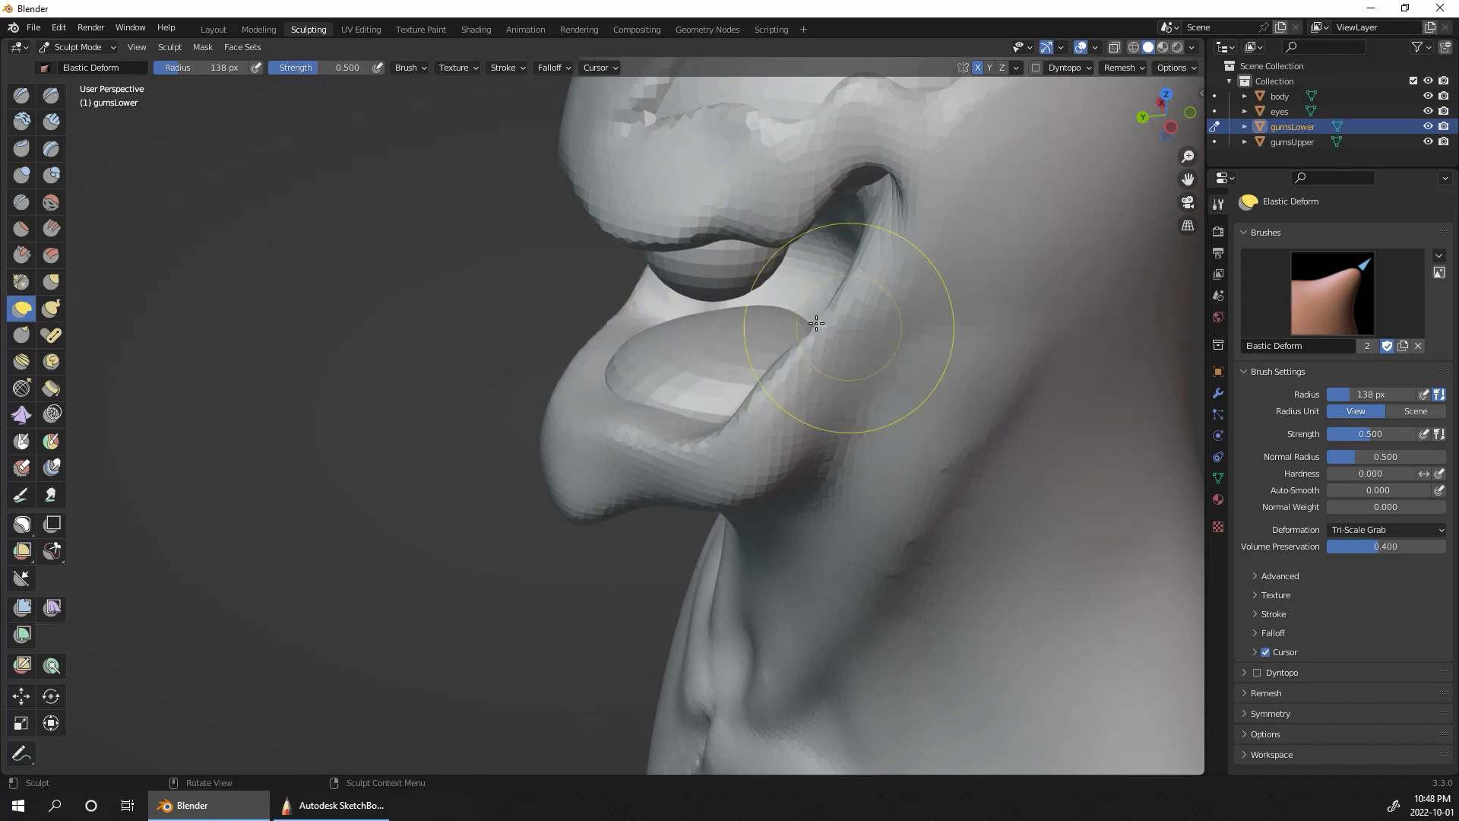
middle_click_drag(1107, 482, 875, 383)
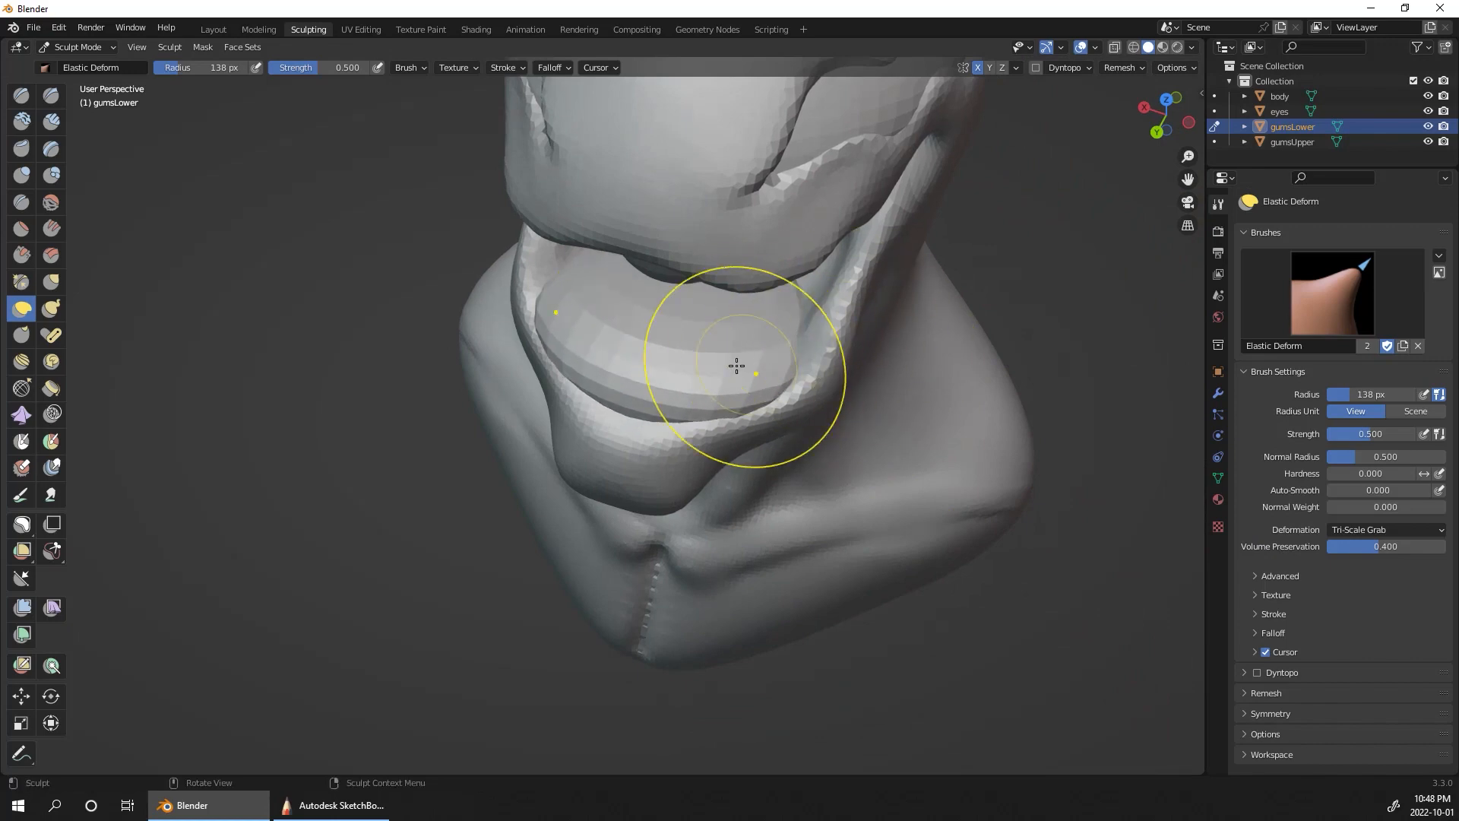
left_click_drag(905, 408, 974, 410, "alt")
left_click_drag(792, 290, 840, 284)
middle_click_drag(1081, 231, 1098, 149)
Step: Remesh gumsLower, pull its side ends up along the mouth edges, and push its middle down into a U shape
left_click(1123, 68)
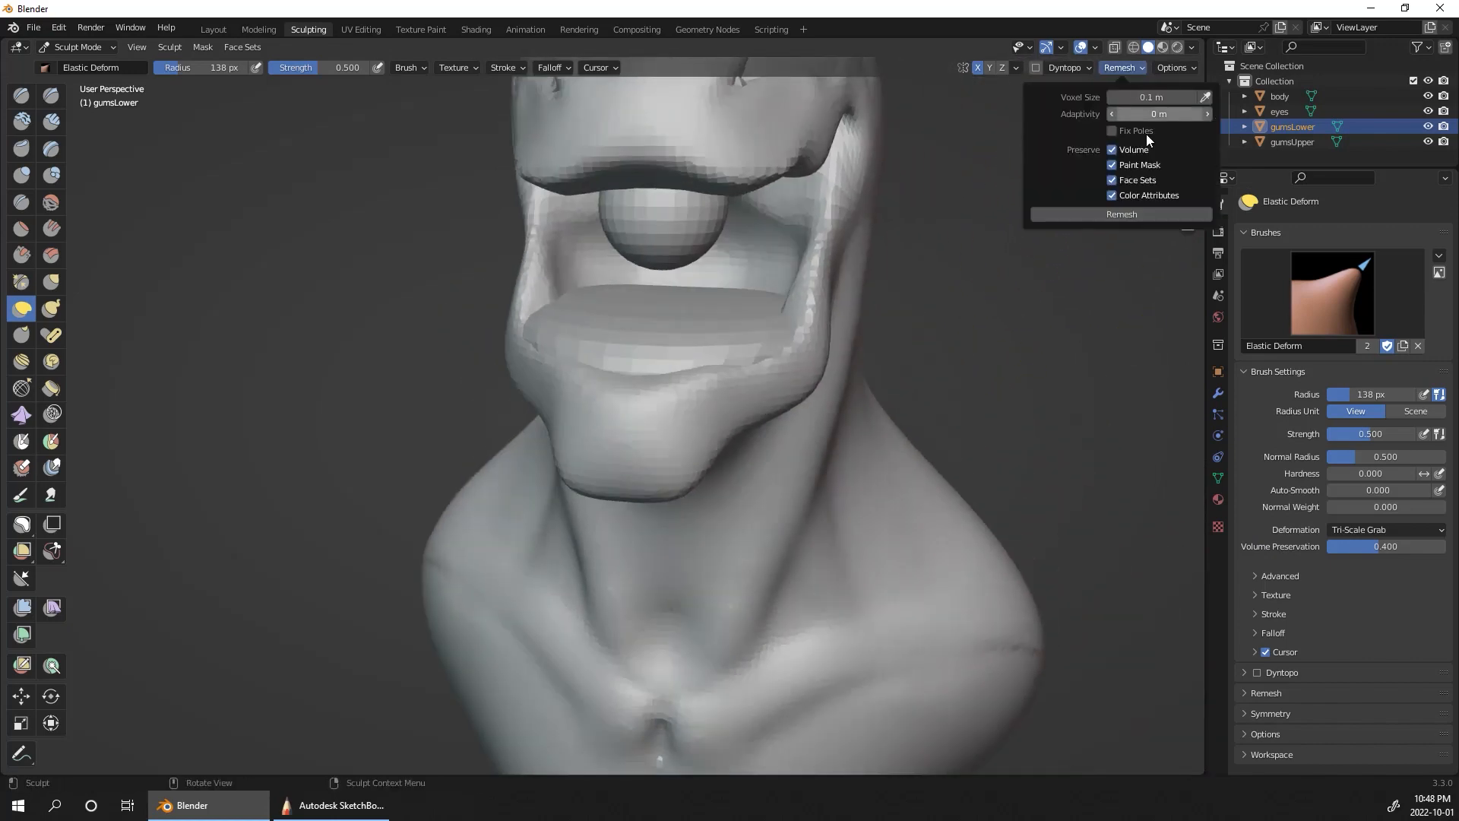
middle_click_drag(1042, 315, 950, 251)
left_click_drag(799, 290, 844, 195)
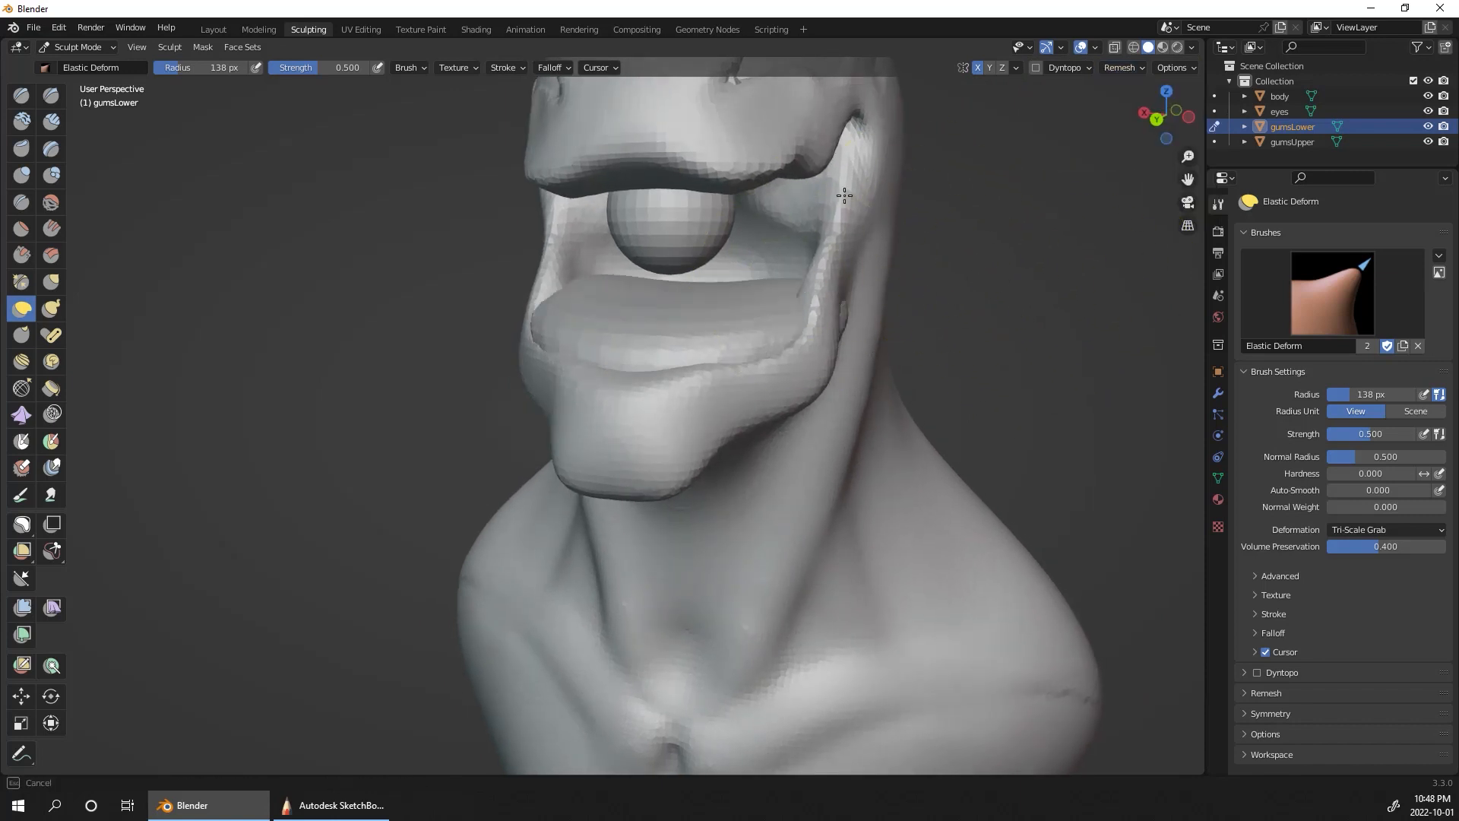
left_click_drag(852, 260, 853, 196)
left_click_drag(768, 230, 757, 357)
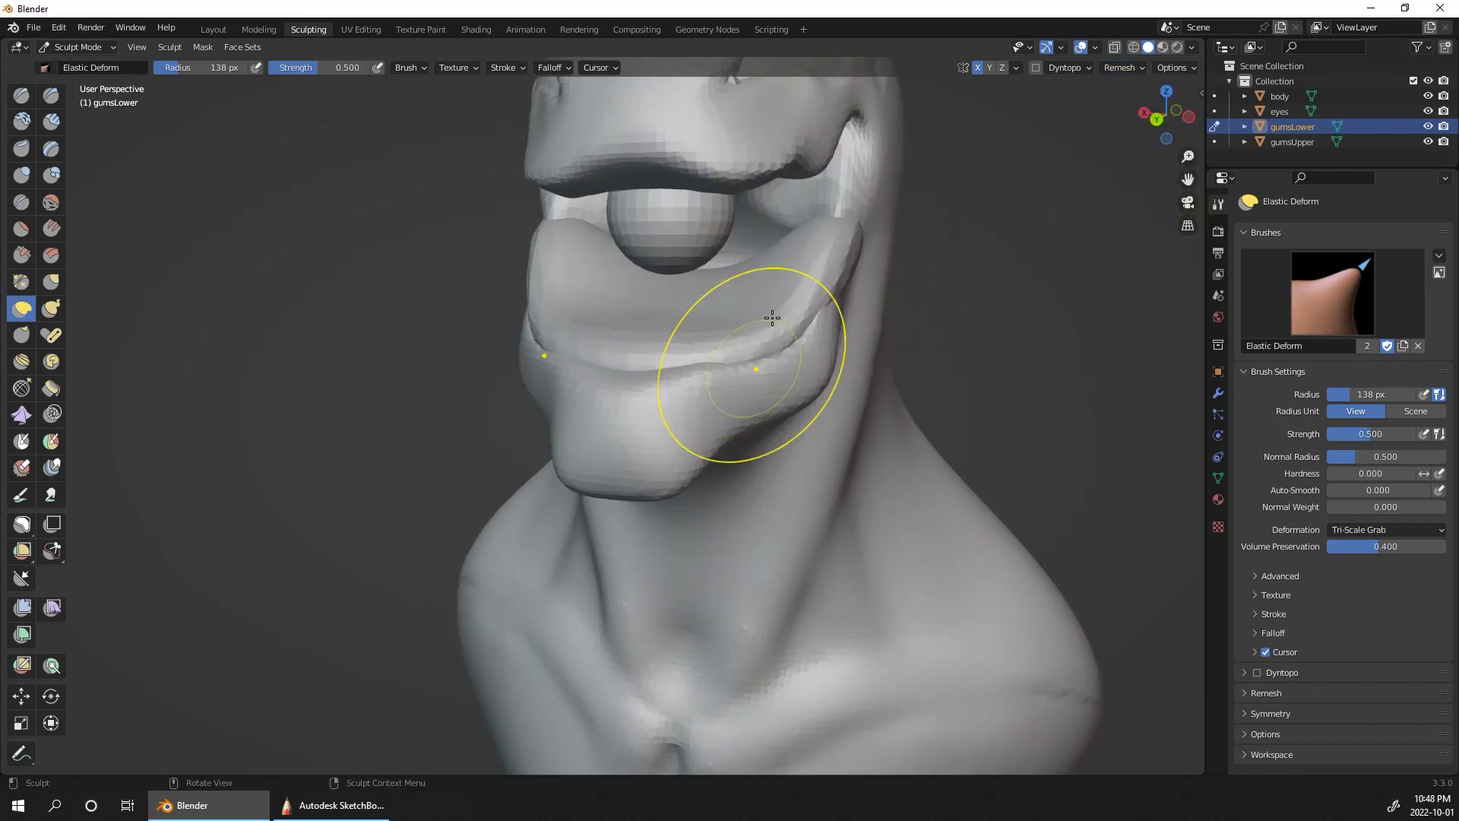
left_click_drag(822, 240, 839, 131)
left_click_drag(733, 267, 729, 338)
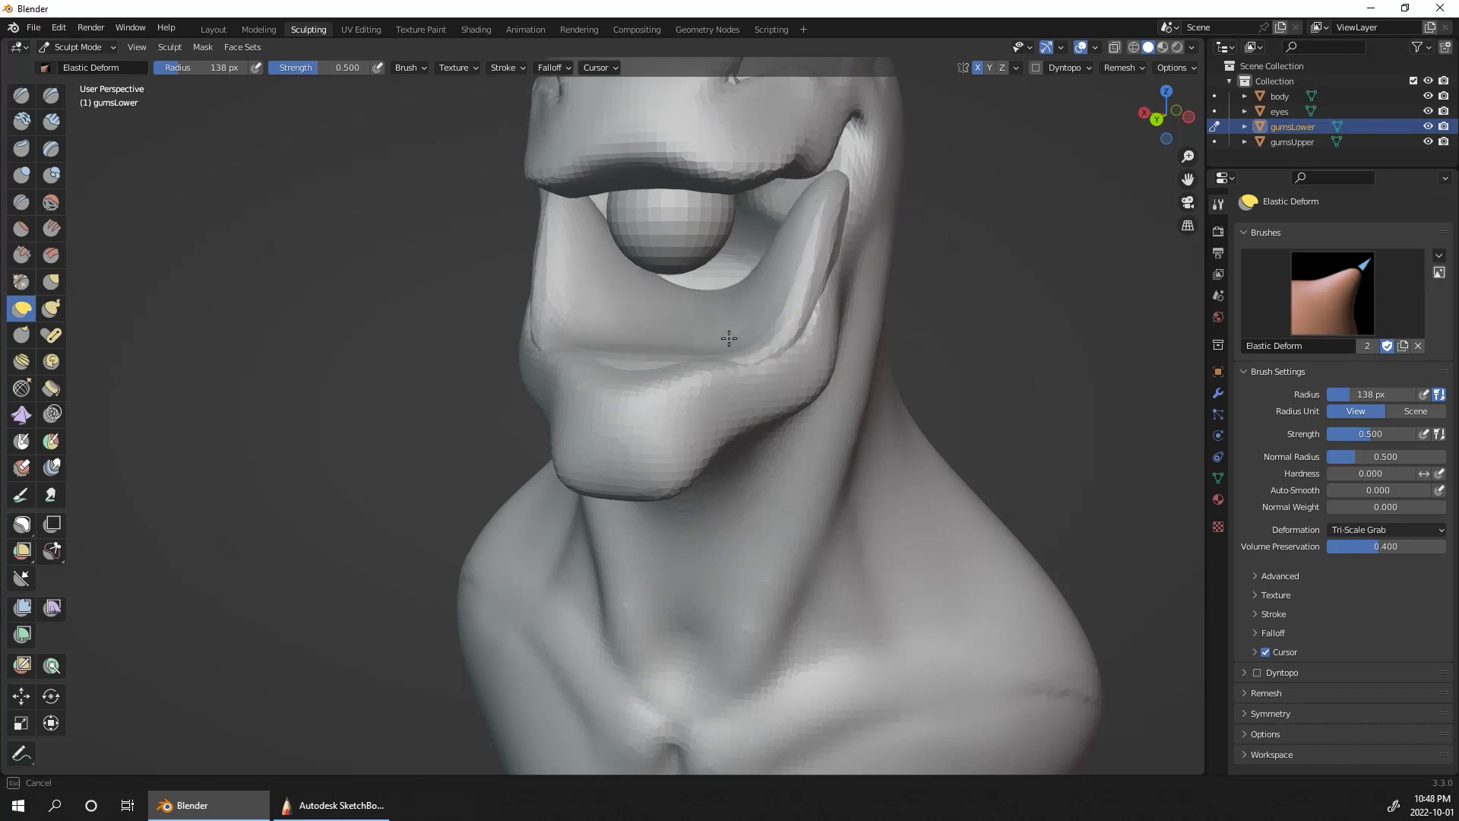
Step: Raise the front of the lower gum above the lip and extend its ends toward the mouth corners in side view
middle_click_drag(735, 346, 720, 293)
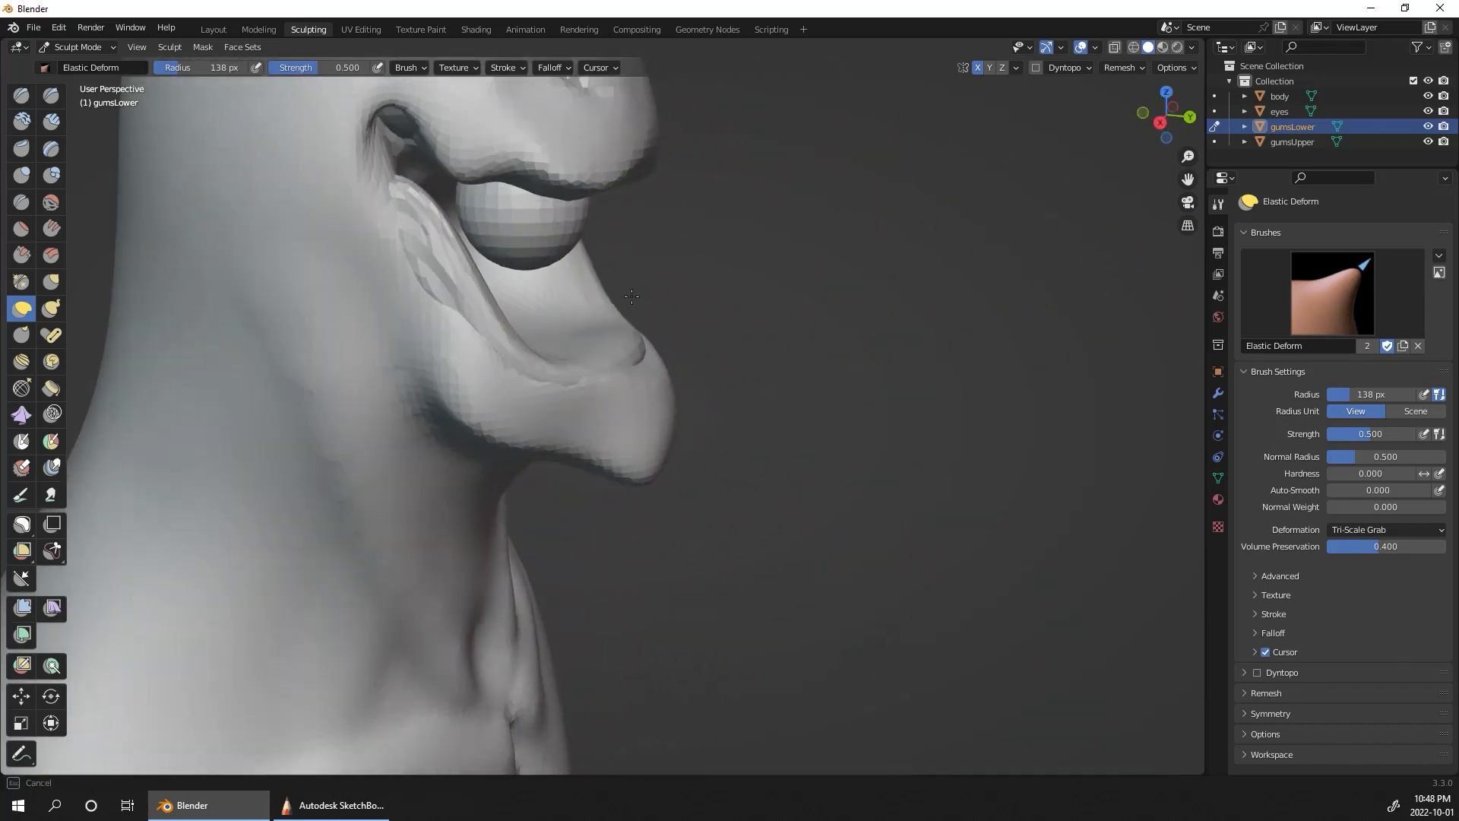
left_click_drag(571, 332, 597, 270)
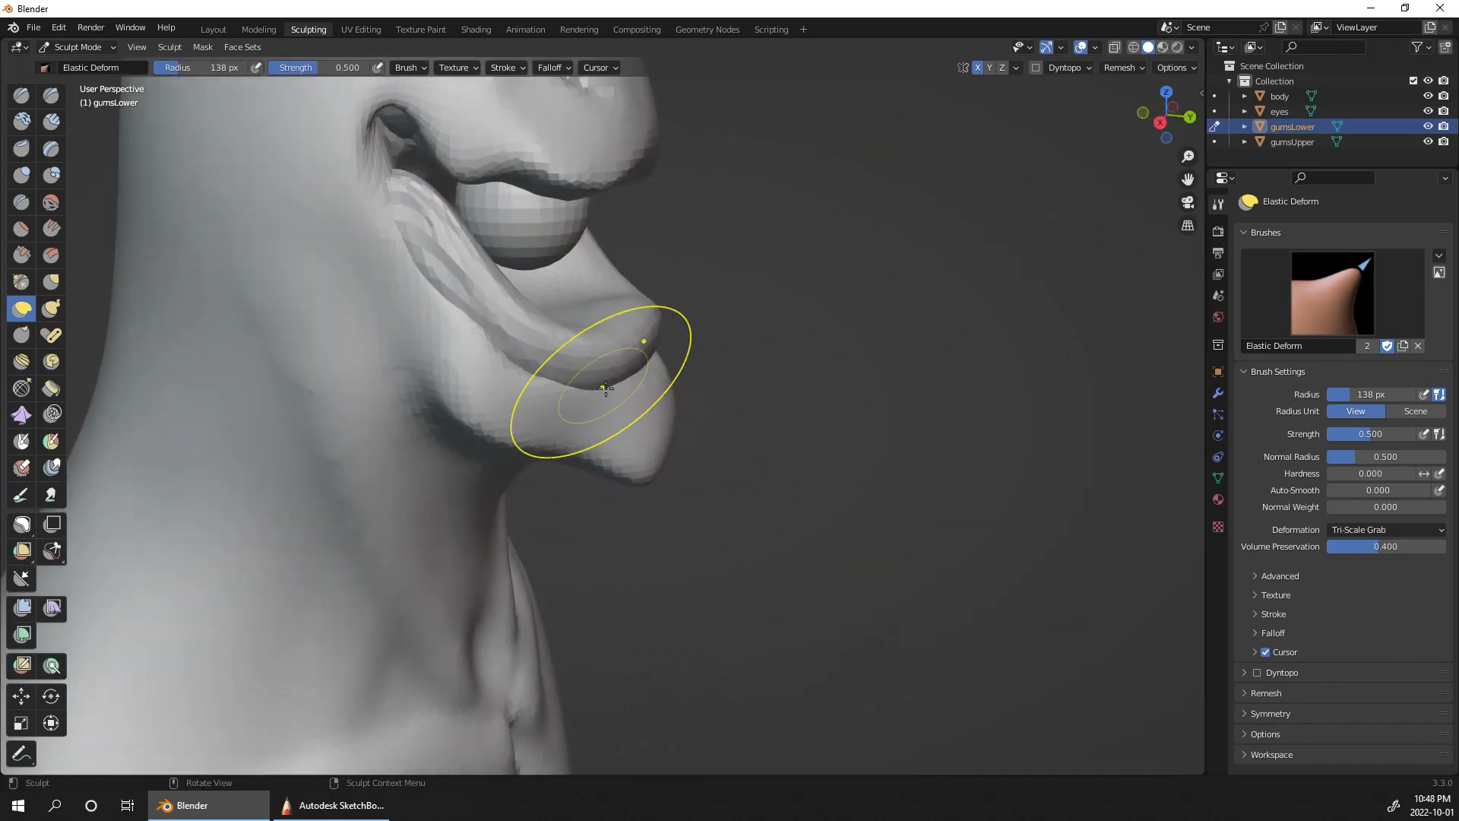
left_click_drag(606, 388, 598, 251)
left_click_drag(435, 229, 385, 190)
left_click_drag(396, 210, 378, 78)
left_click_drag(477, 249, 465, 228)
left_click_drag(391, 161, 423, 190)
Step: Fit the sides of the lower gum to the curve of the jaw, adjusting them from above and from the front
middle_click_drag(816, 366, 671, 474)
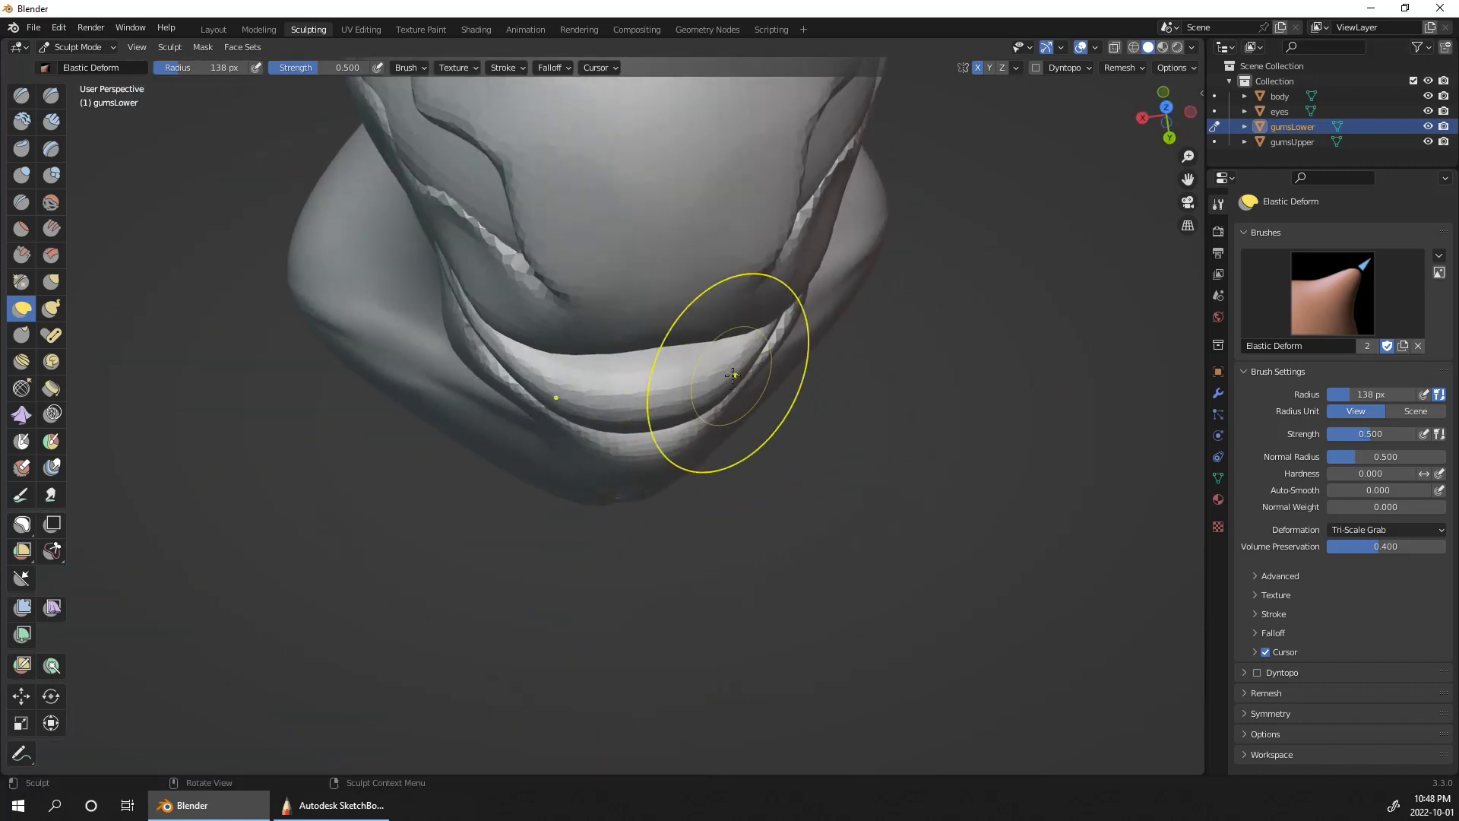
left_click_drag(729, 371, 775, 368)
mouse_move(897, 448)
middle_mouse_down()
mouse_move(853, 374)
mouse_move(769, 339)
middle_mouse_up()
left_click_drag(784, 336, 773, 330)
middle_click_drag(622, 636, 735, 620)
left_click_drag(805, 277, 788, 257)
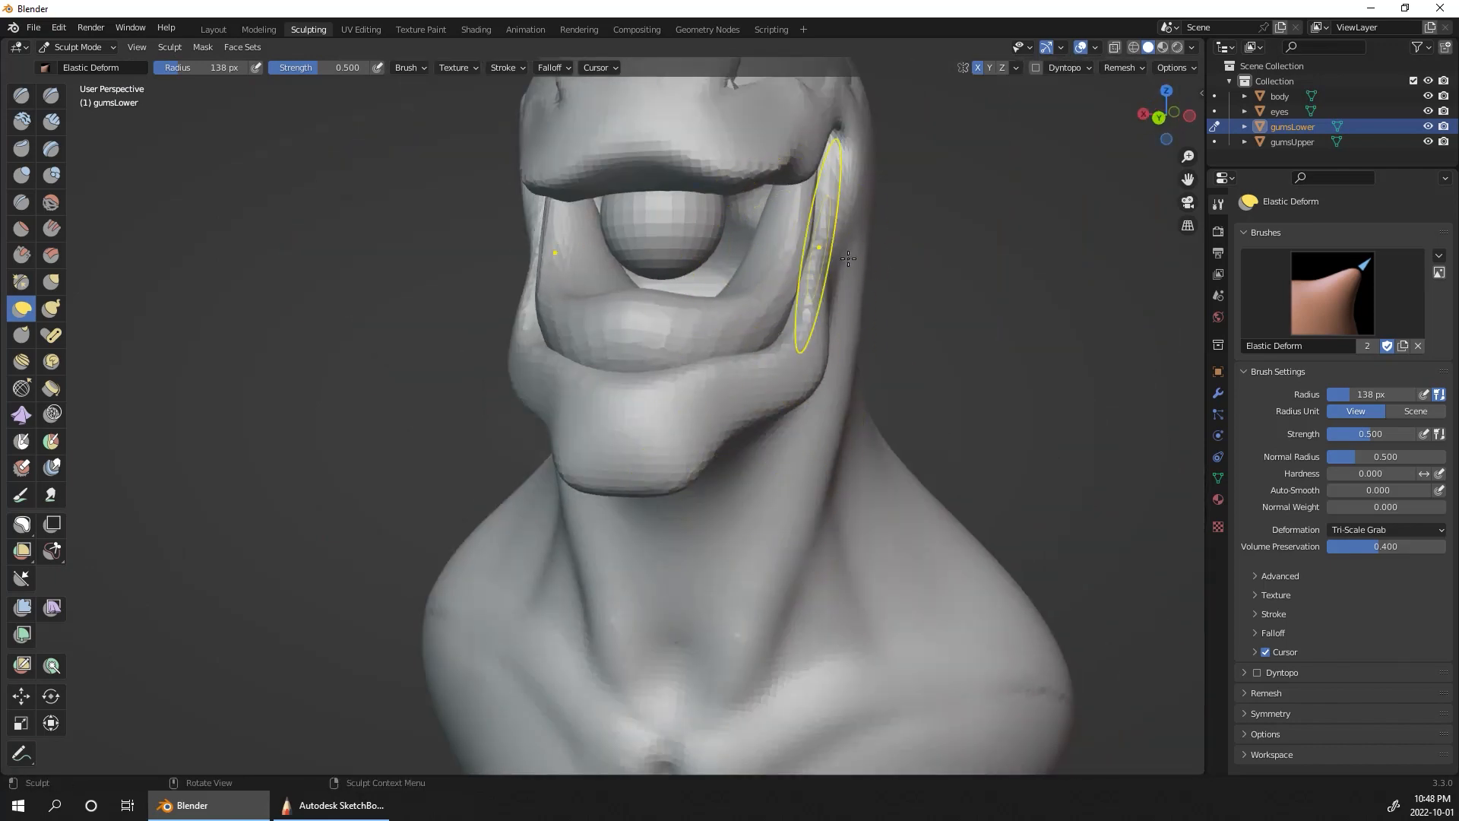
left_click_drag(833, 203, 894, 197, "alt")
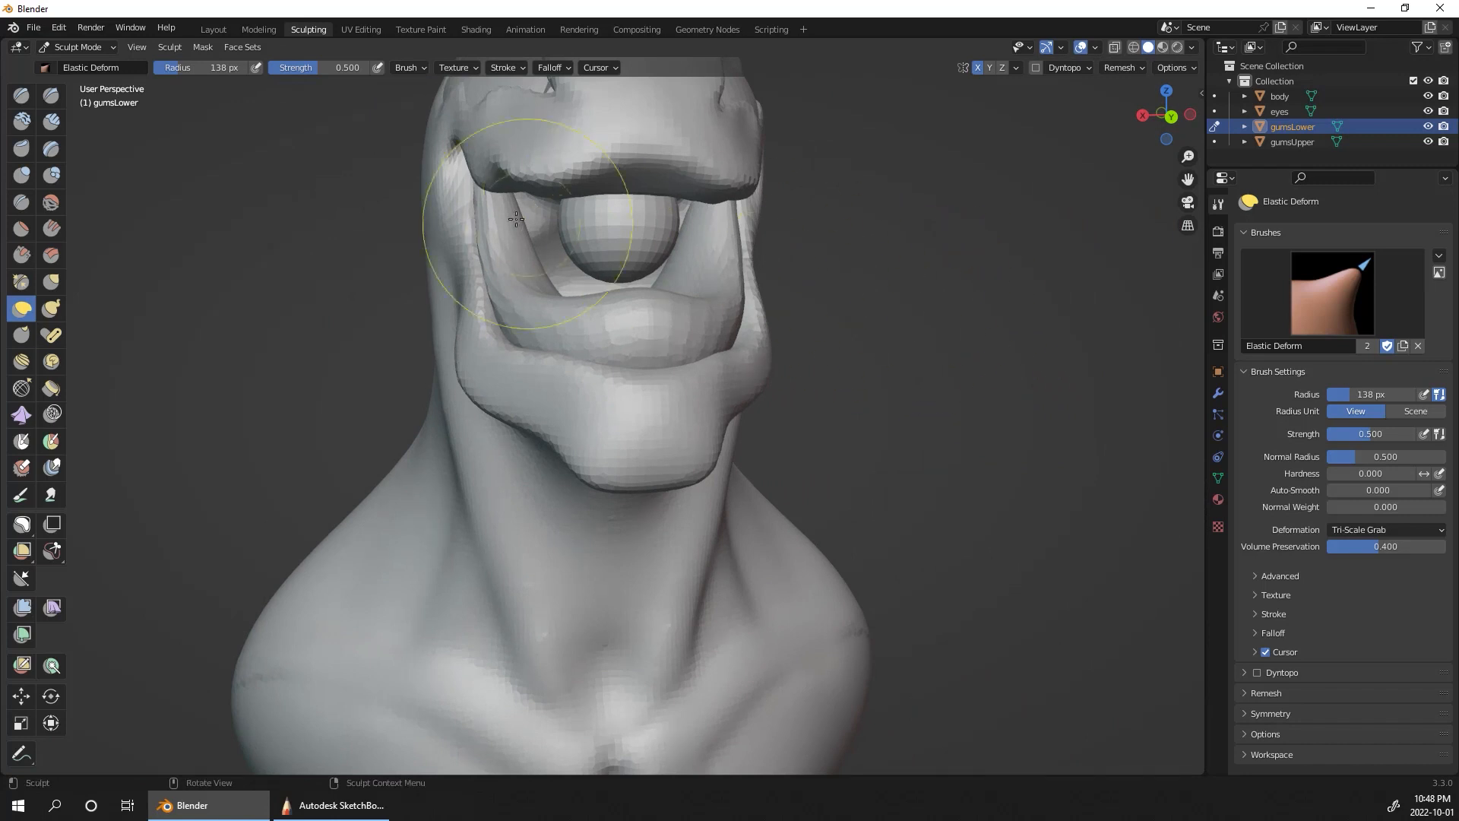
Step: Reduce the brush radius to 111 px and refine the inner sides and lower corners of the lower gum
key("bracketleft")
left_click_drag(482, 249, 533, 246)
key("bracketleft")
left_click_drag(528, 328, 481, 334)
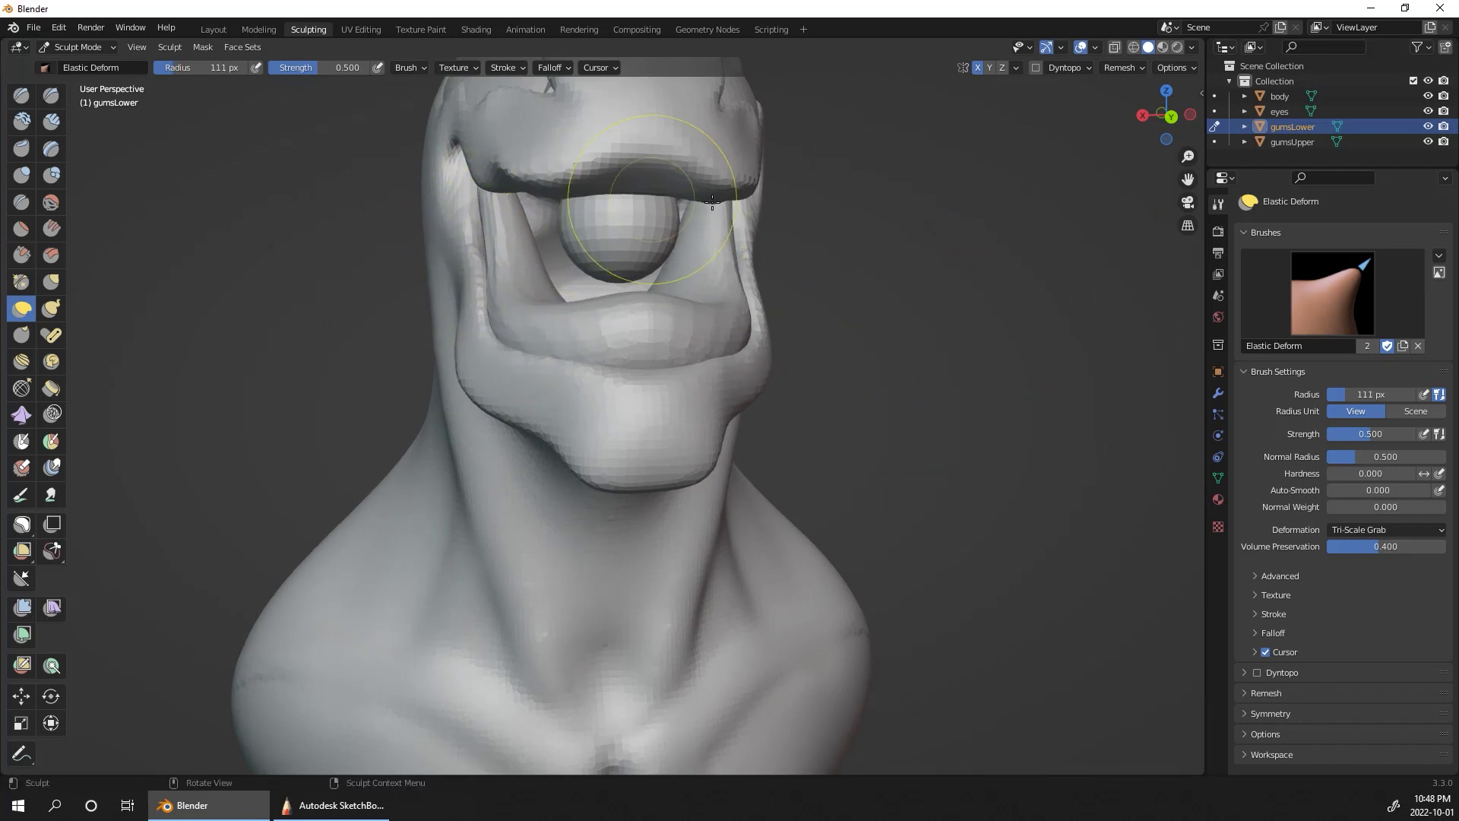
Step: Pull the lower gum's ends fully up into the mouth corners and remesh it
left_click_drag(945, 391, 874, 107, "alt")
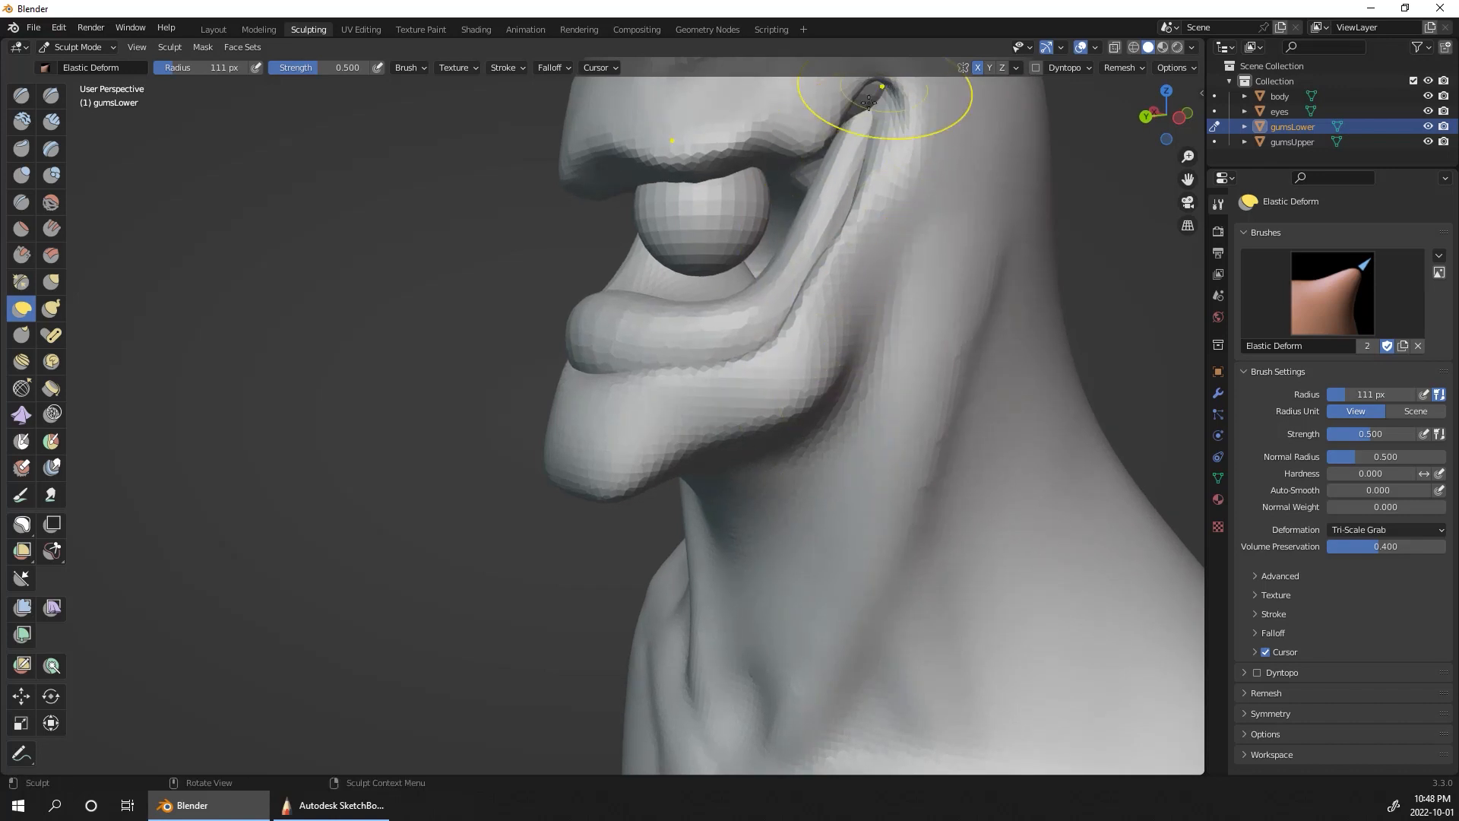
middle_click_drag(996, 149, 812, 192)
mouse_move(825, 188)
left_mouse_down()
mouse_move(840, 152)
mouse_move(841, 175)
left_mouse_up()
left_click_drag(1003, 158, 1011, 215, "alt")
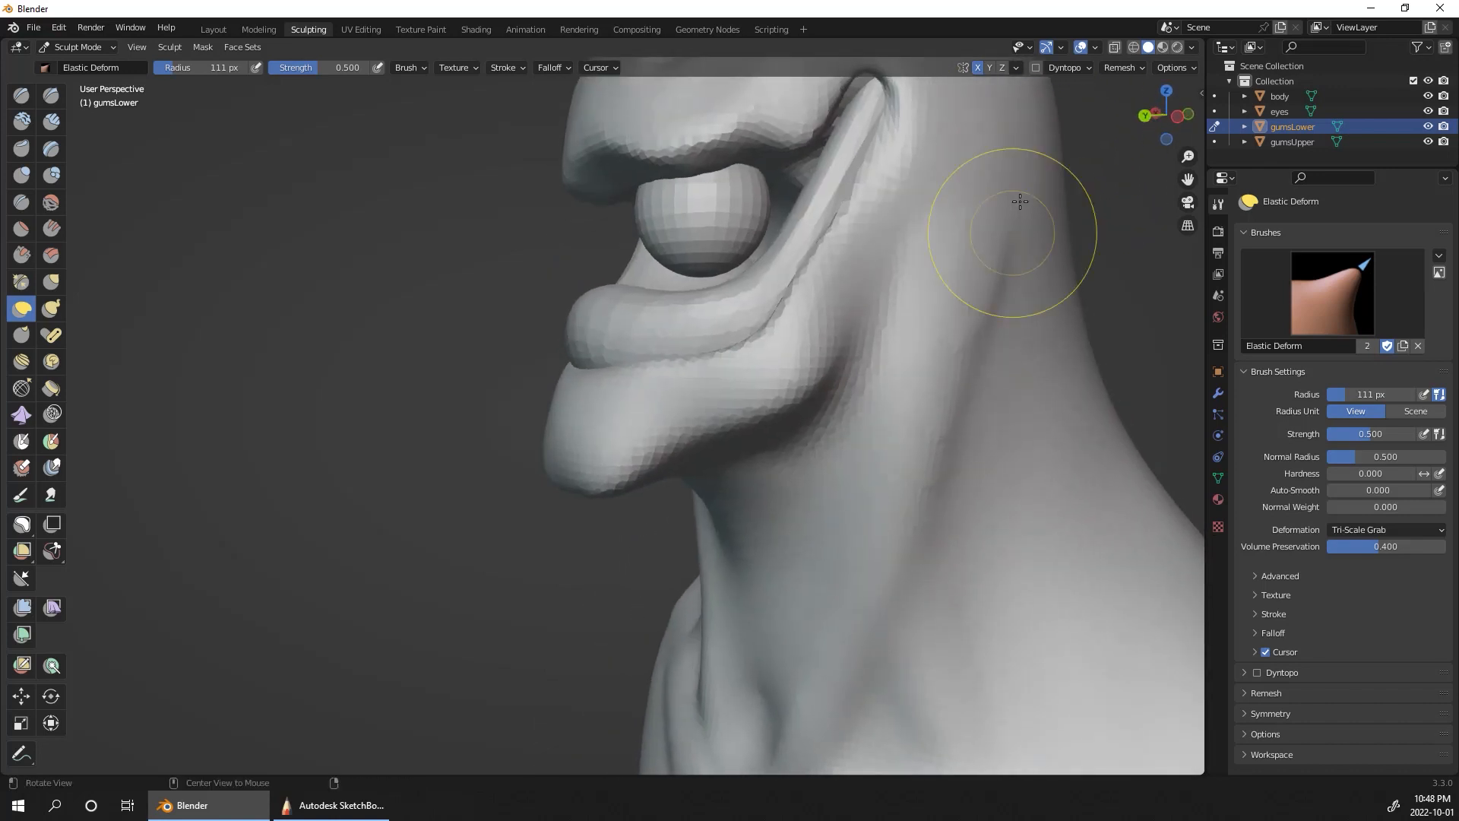
left_click_drag(964, 170, 1073, 193, "alt")
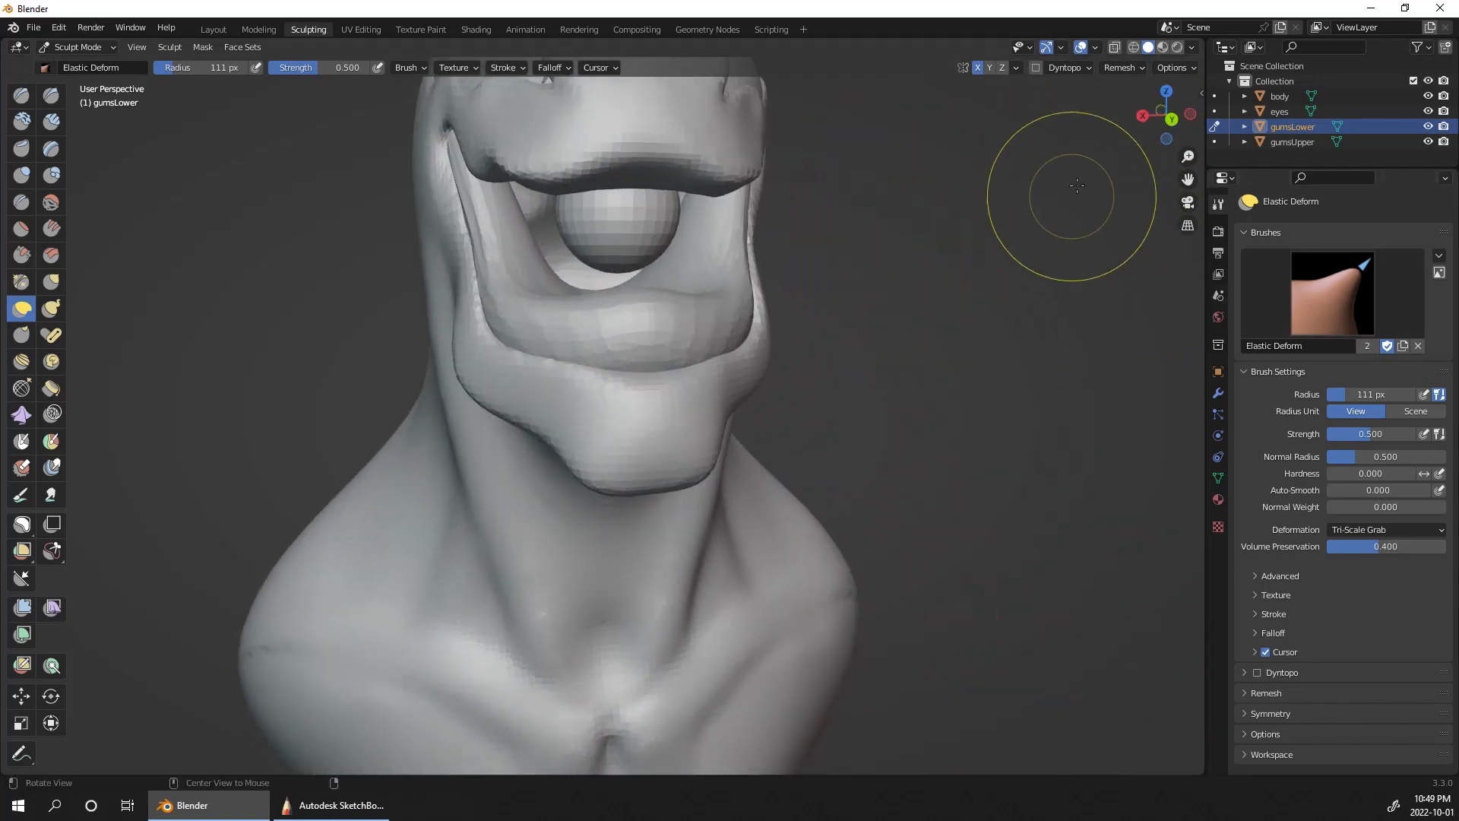
left_click(1119, 68)
left_click_drag(988, 308, 1110, 259, "alt")
Step: Switch sculpting to gumsUpper, enable X-axis symmetry, and widen its sphere across the upper mouth with Elastic Deform
left_click(1292, 142)
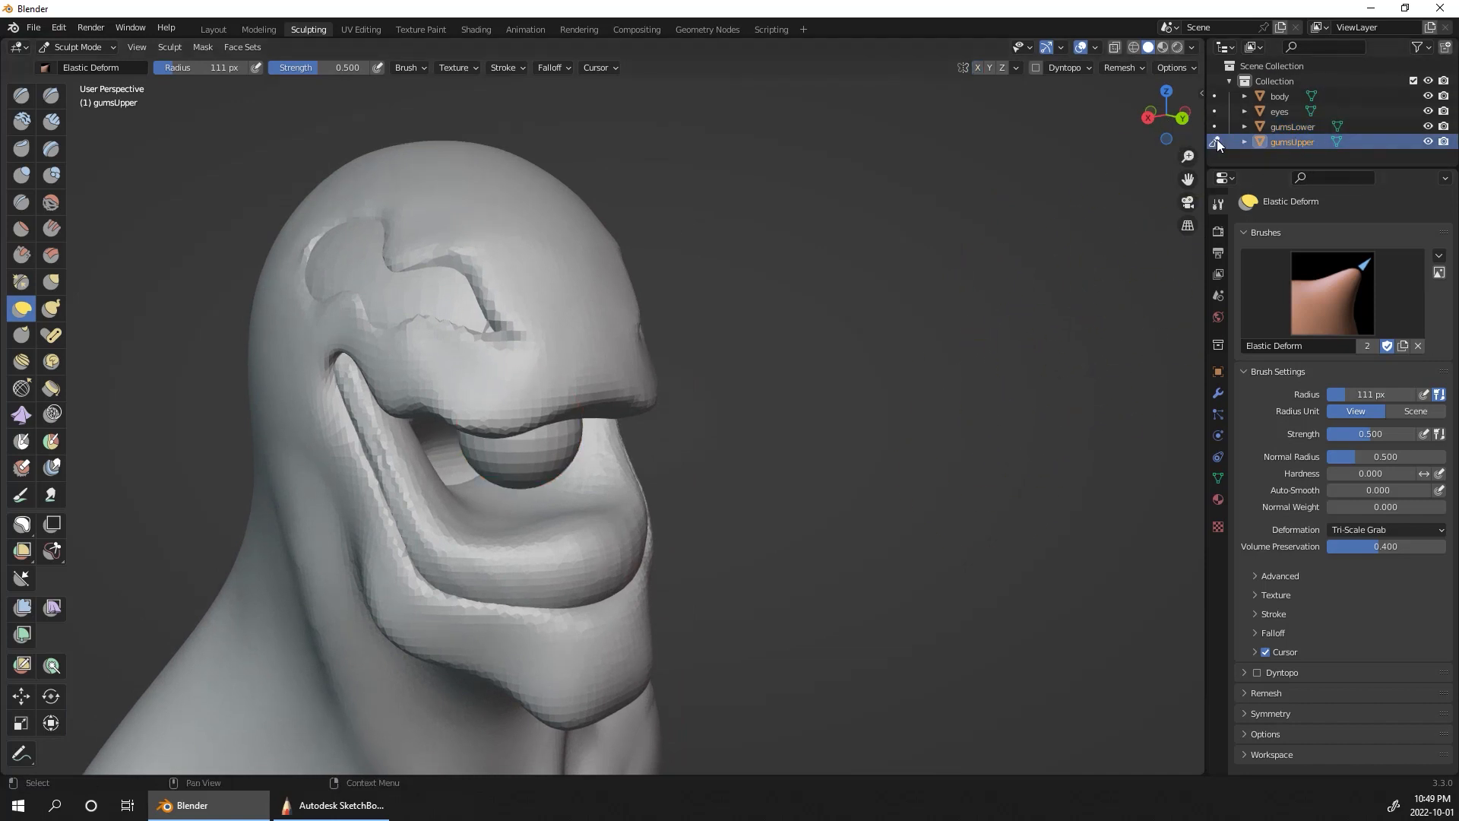
mouse_move(1075, 276)
left_mouse_down("alt")
mouse_move(841, 341)
mouse_move(723, 393)
left_mouse_up("alt")
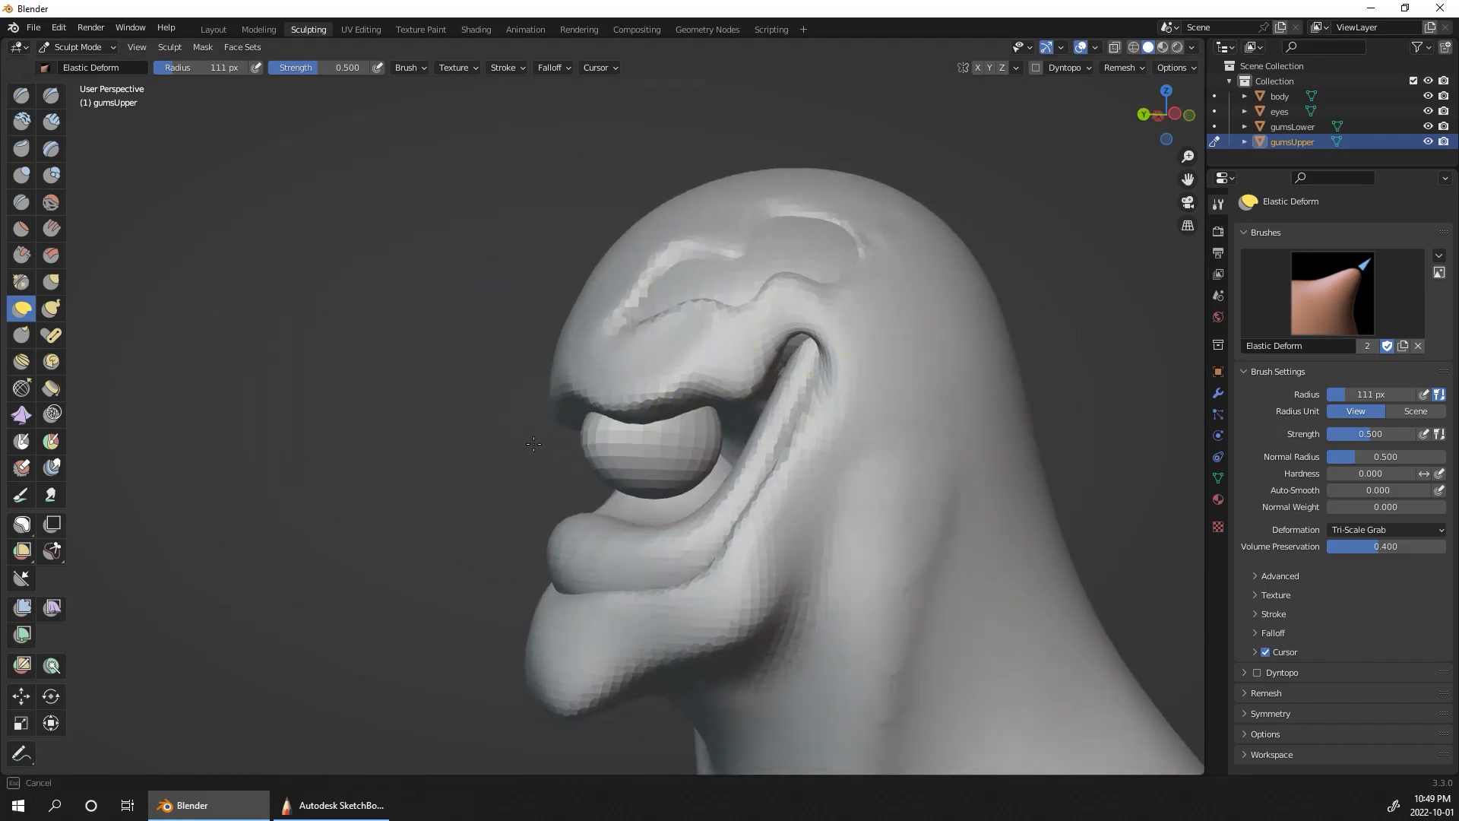
left_click_drag(967, 348, 749, 351, "alt")
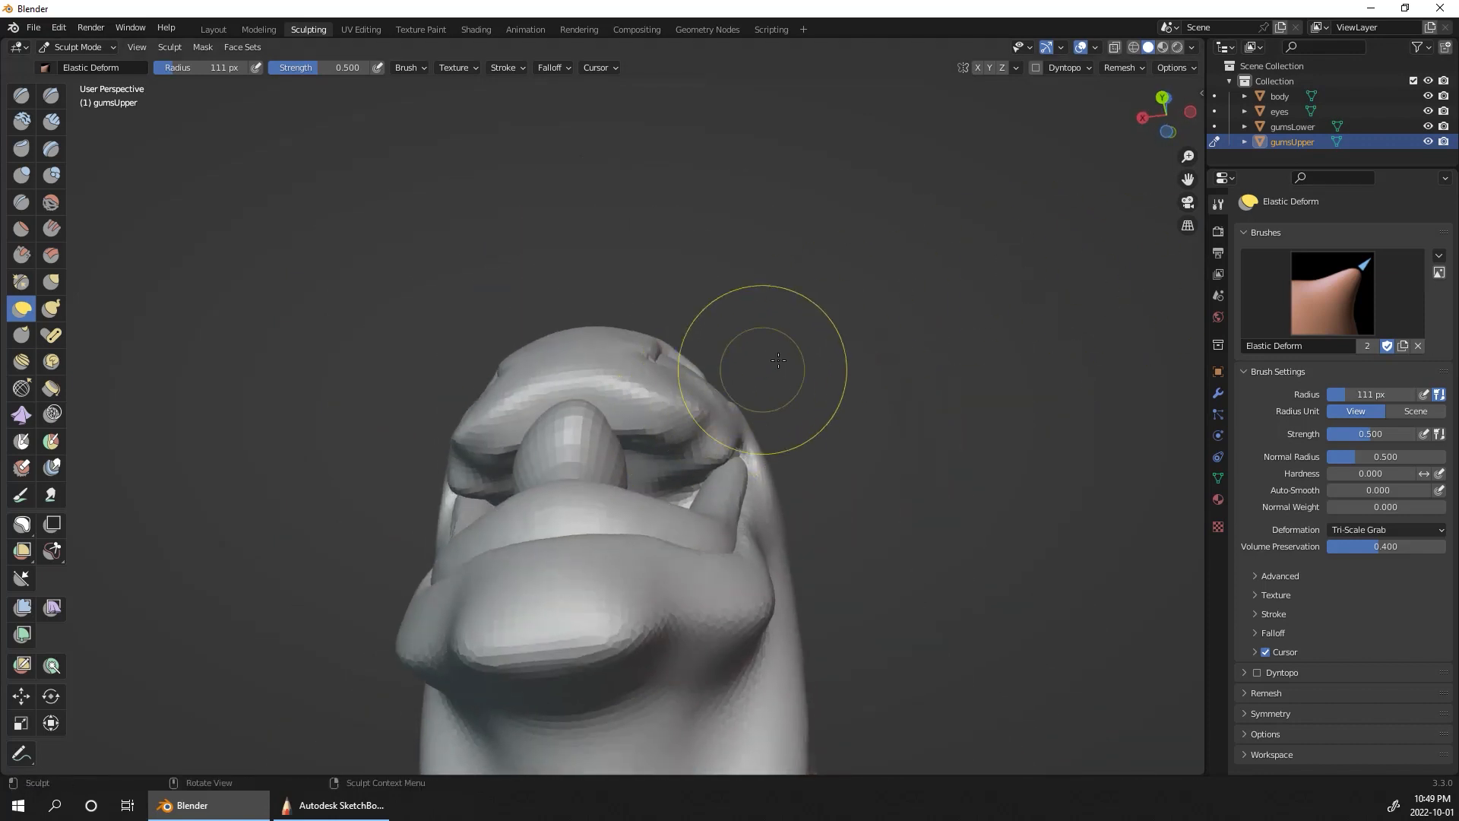
mouse_move(951, 253)
left_mouse_down("alt")
mouse_move(951, 221)
mouse_move(950, 254)
left_mouse_up("alt")
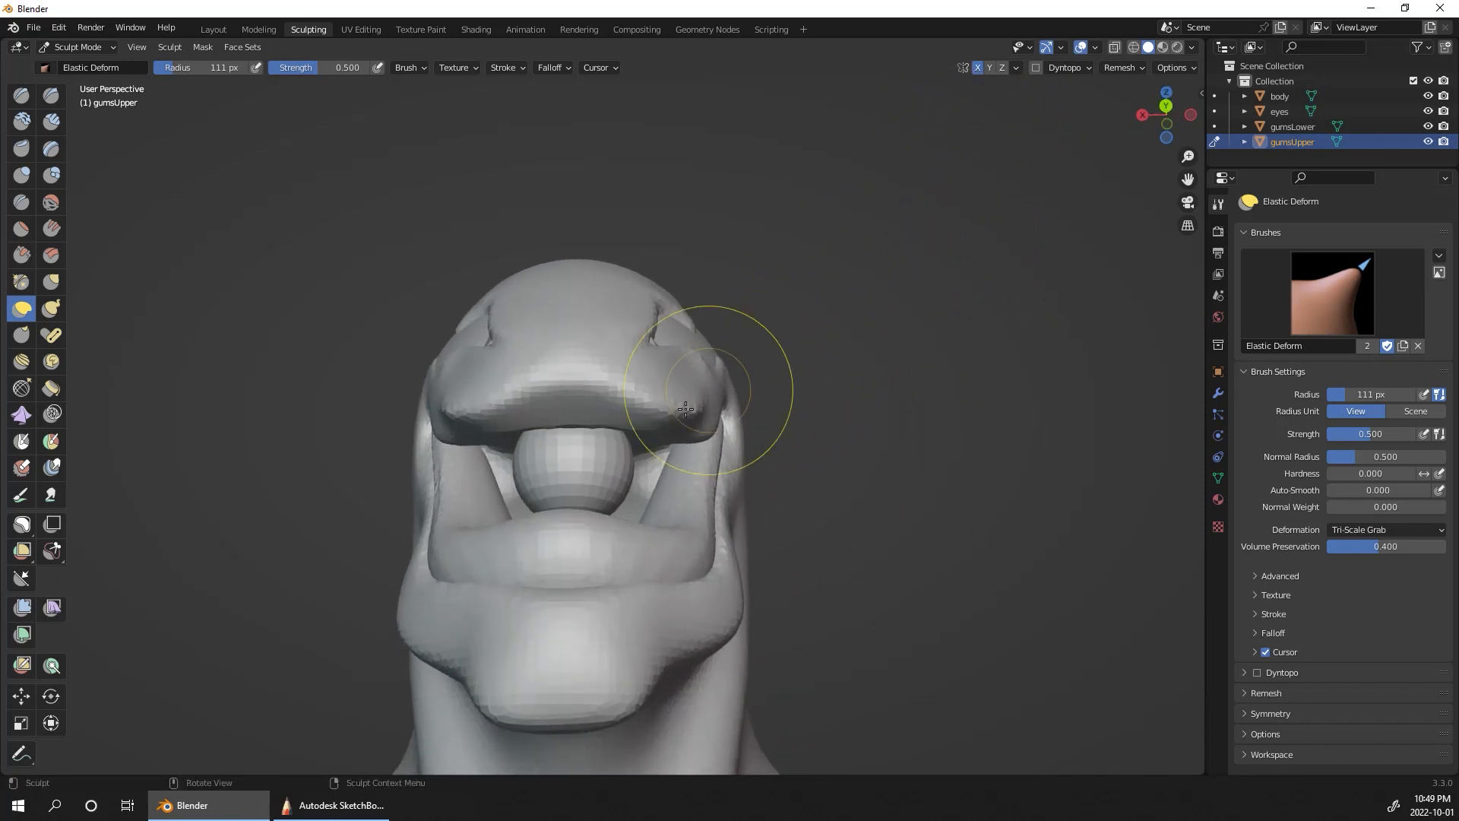
left_click_drag(705, 406, 665, 443, "alt")
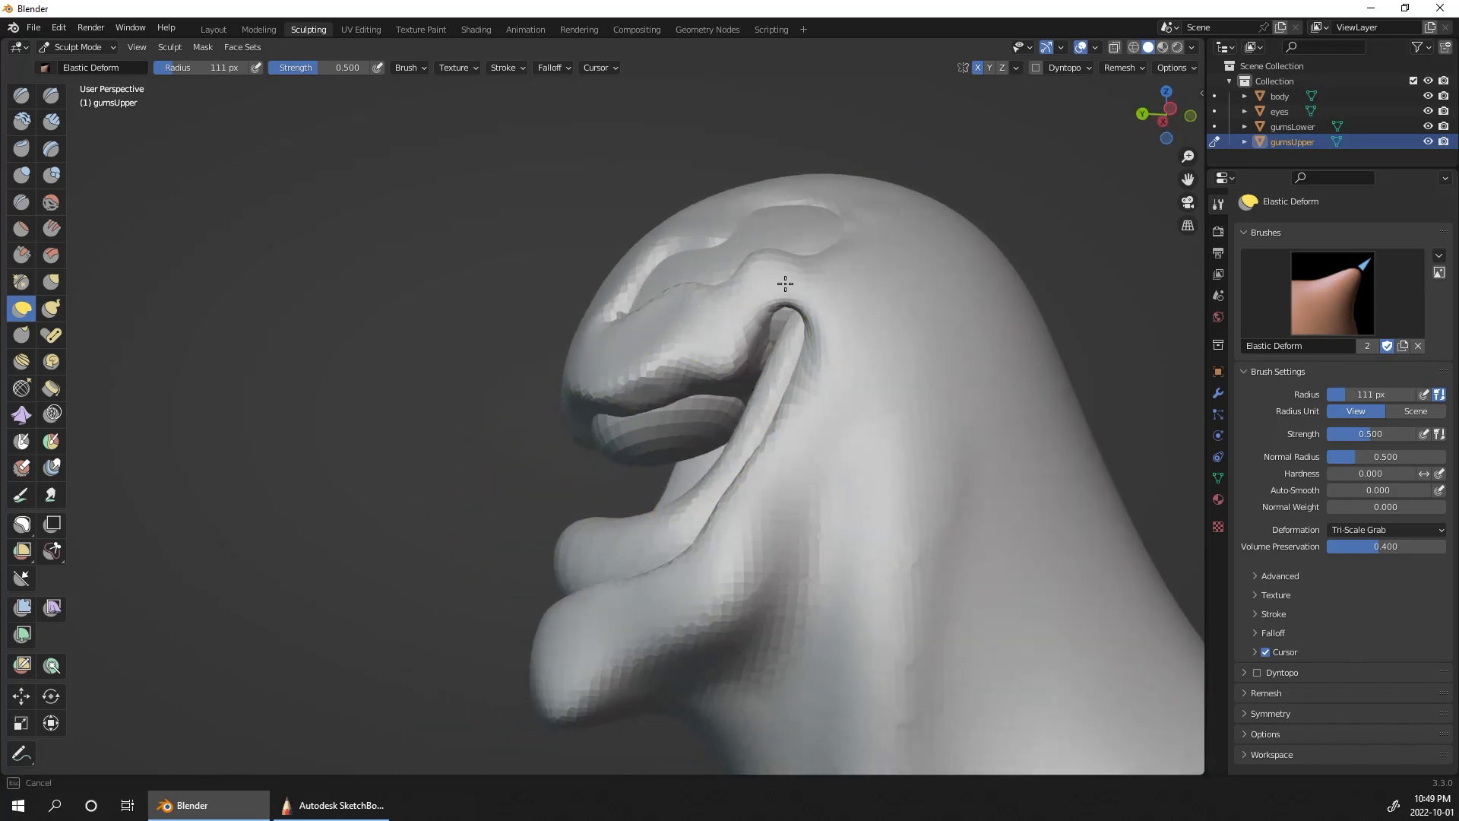
Step: Shape the upper gum into a band under the upper lip, drawing its ends back toward the mouth corners
mouse_move(914, 276)
left_mouse_down("alt")
mouse_move(993, 195)
mouse_move(698, 437)
left_mouse_up("alt")
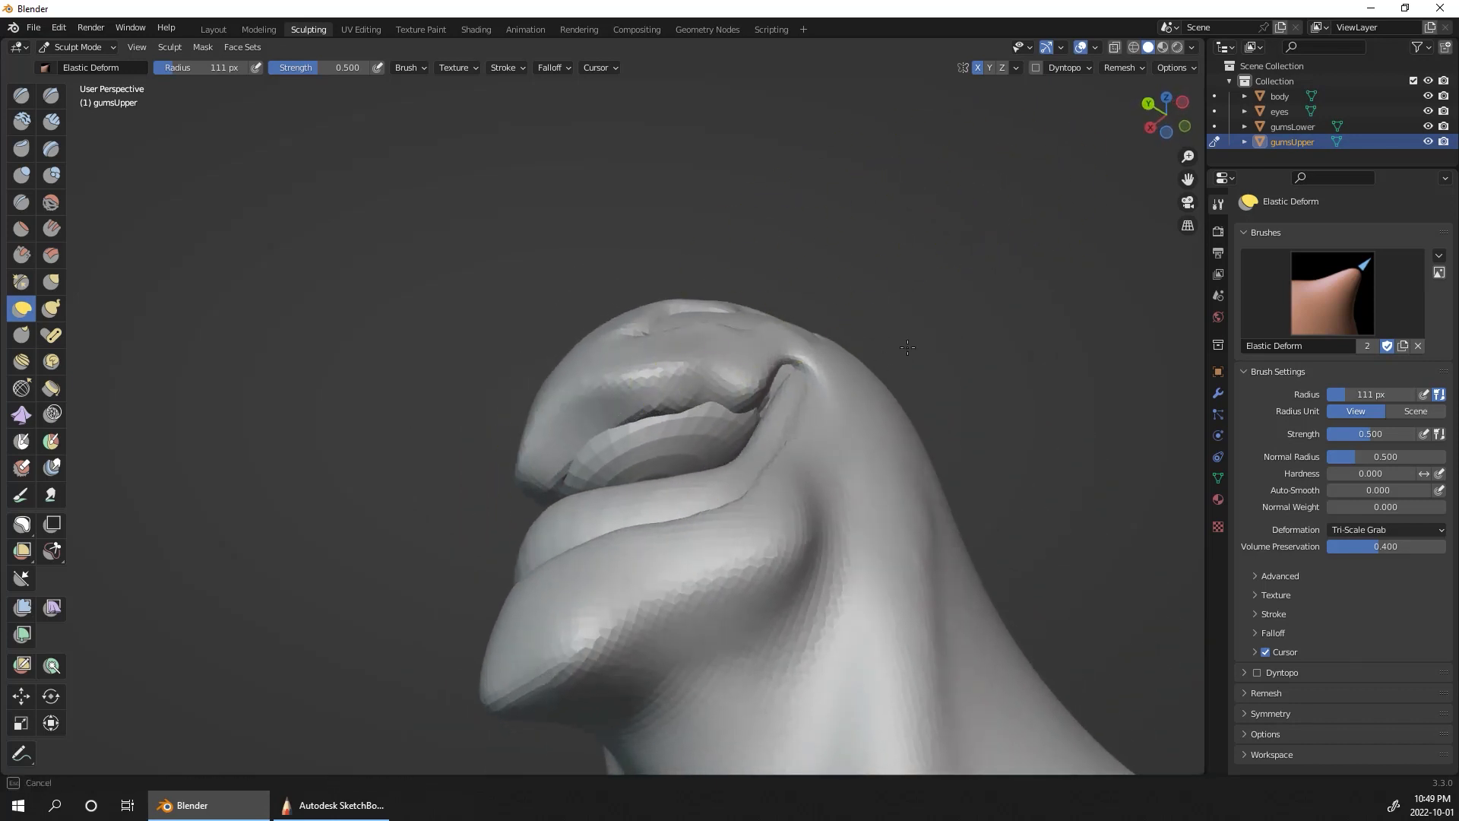
mouse_move(872, 286)
middle_mouse_down()
mouse_move(538, 419)
mouse_move(601, 428)
middle_mouse_up()
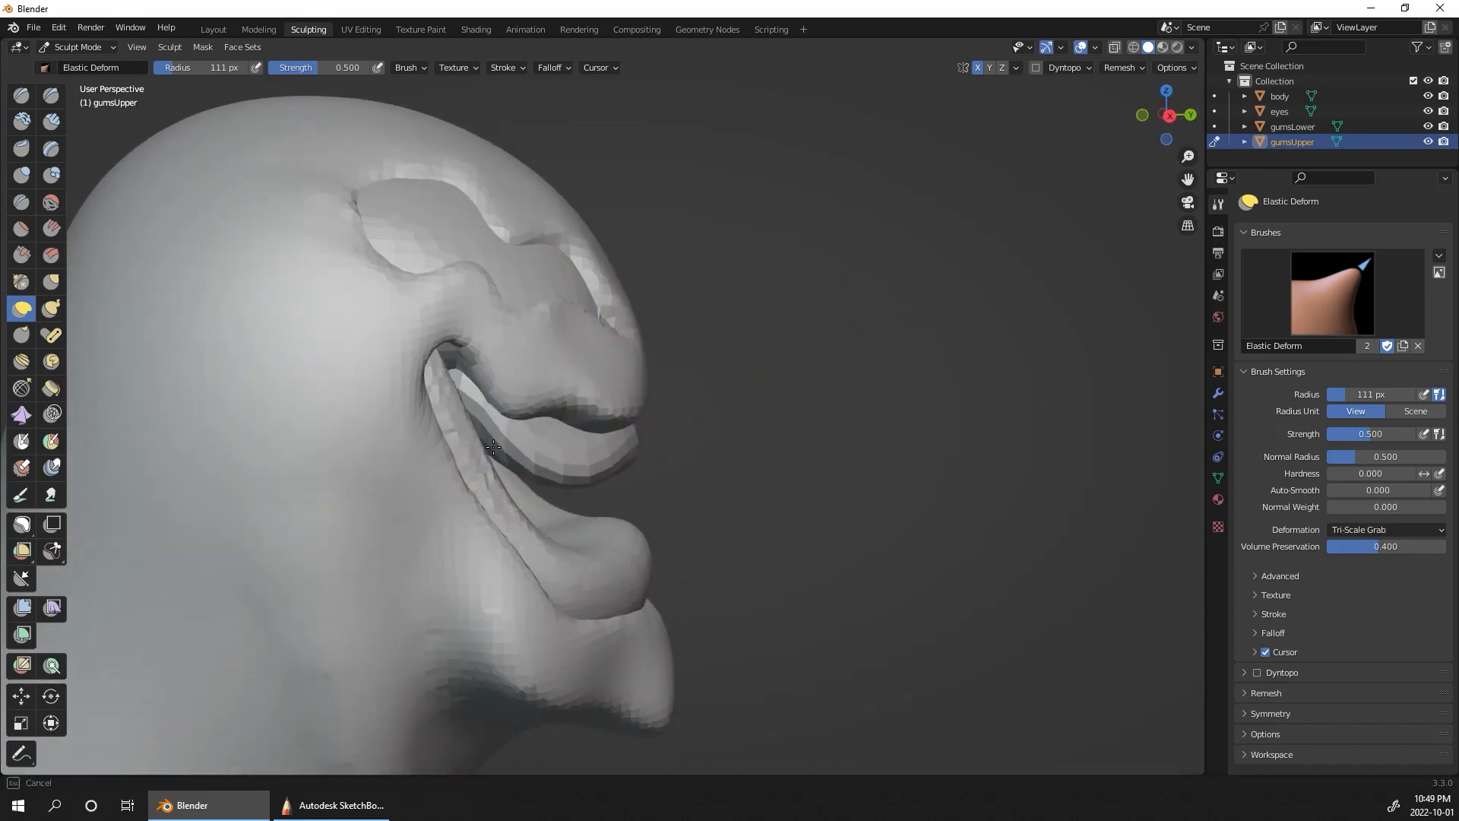
middle_click_drag(493, 447, 654, 456)
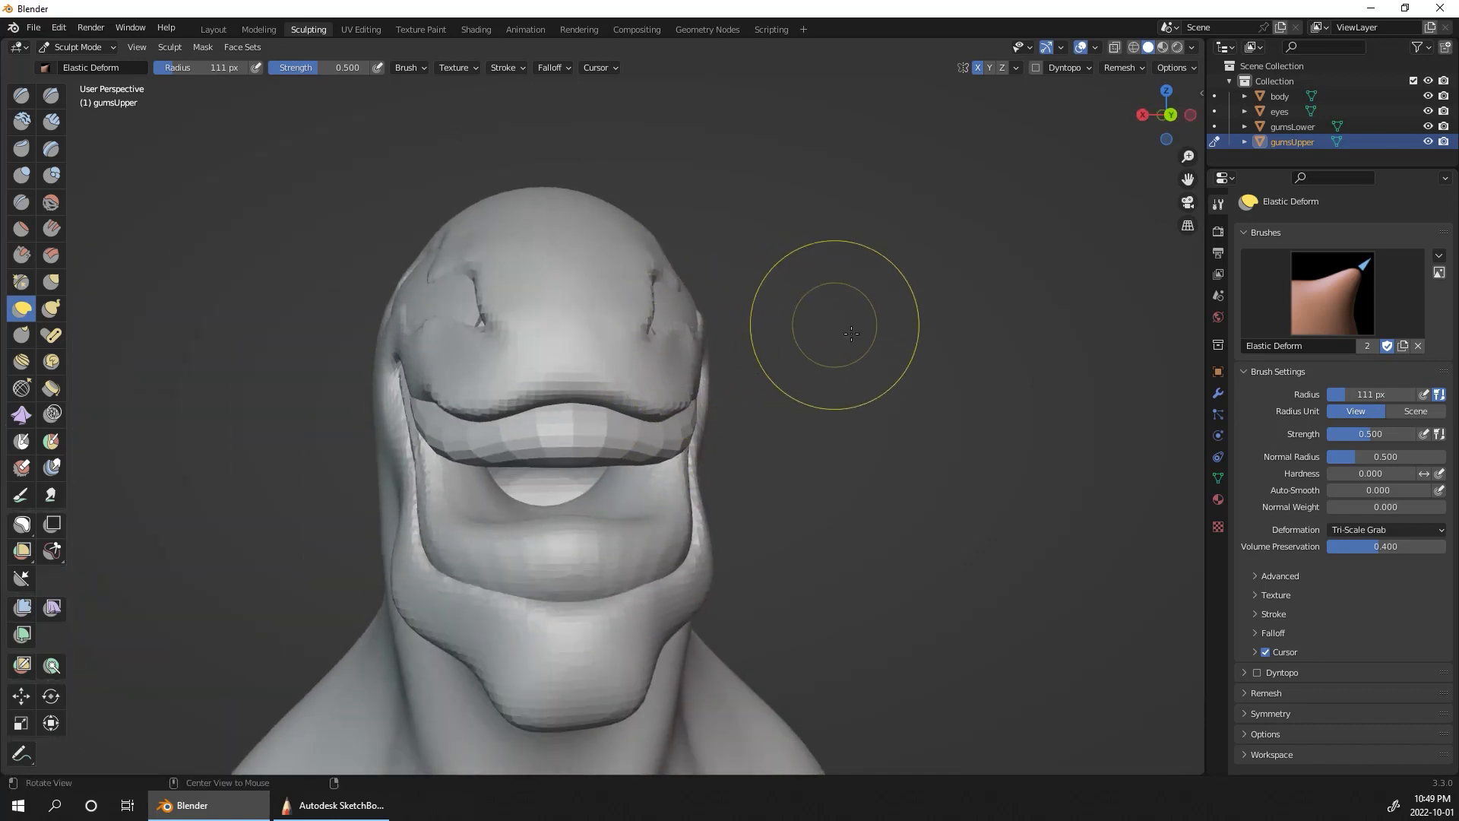
middle_click_drag(826, 325, 765, 368)
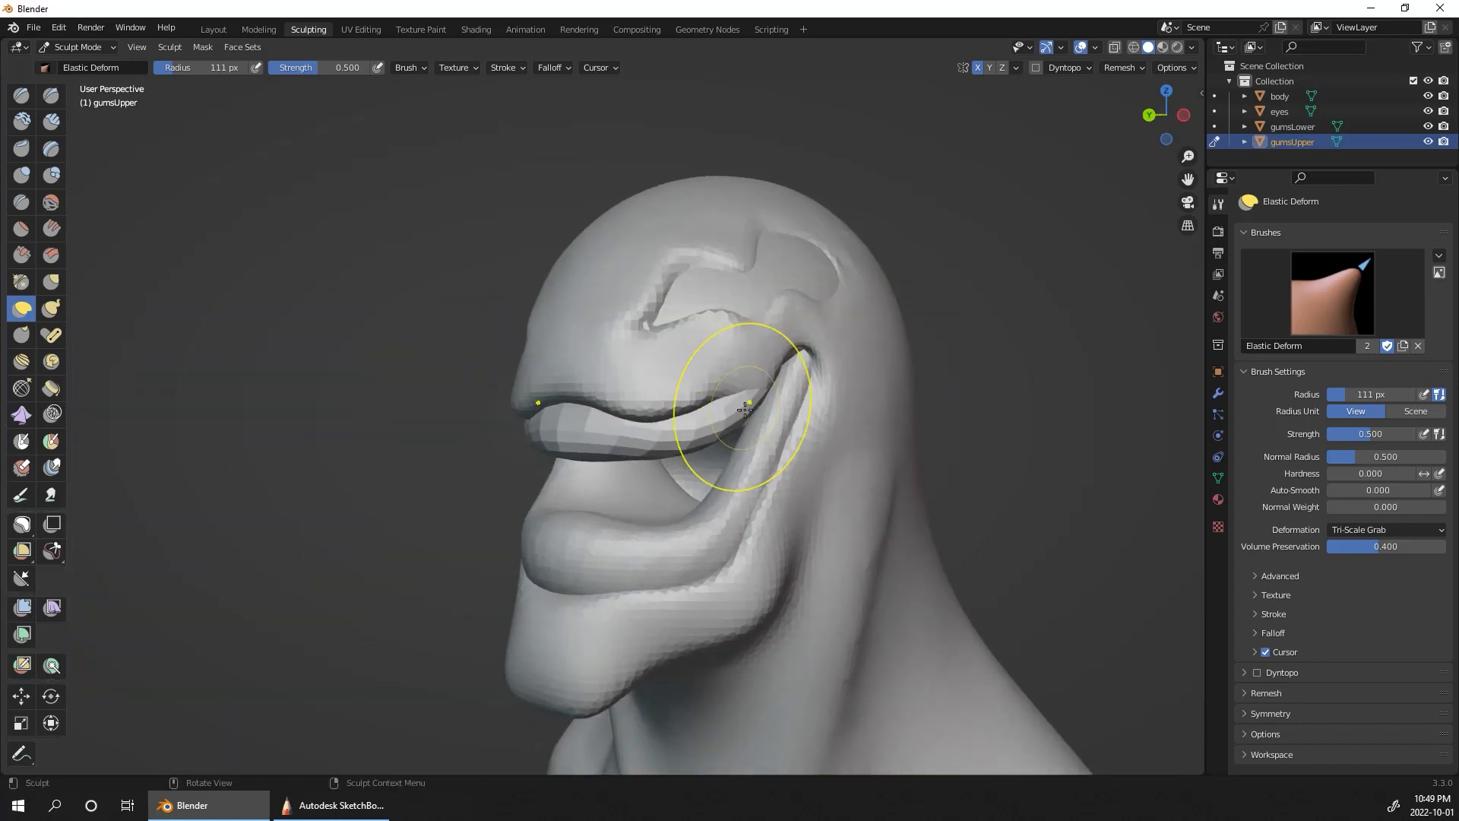
middle_click_drag(623, 498, 782, 423)
middle_click_drag(628, 433, 624, 432)
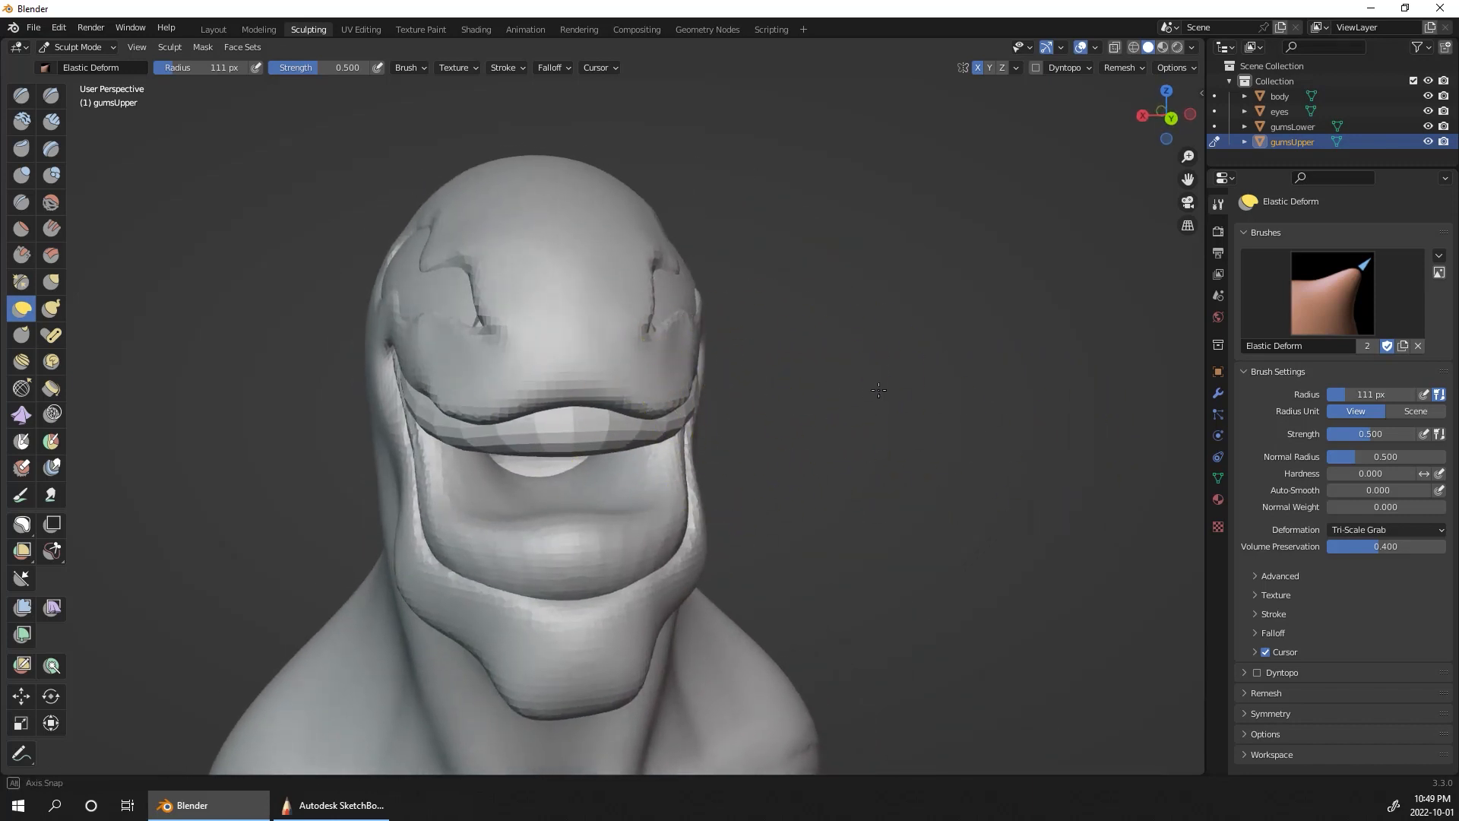
Step: Switch sculpting to the body and raise the upper lip with the Grab brush at a 131 px radius
middle_click_drag(878, 390, 961, 218)
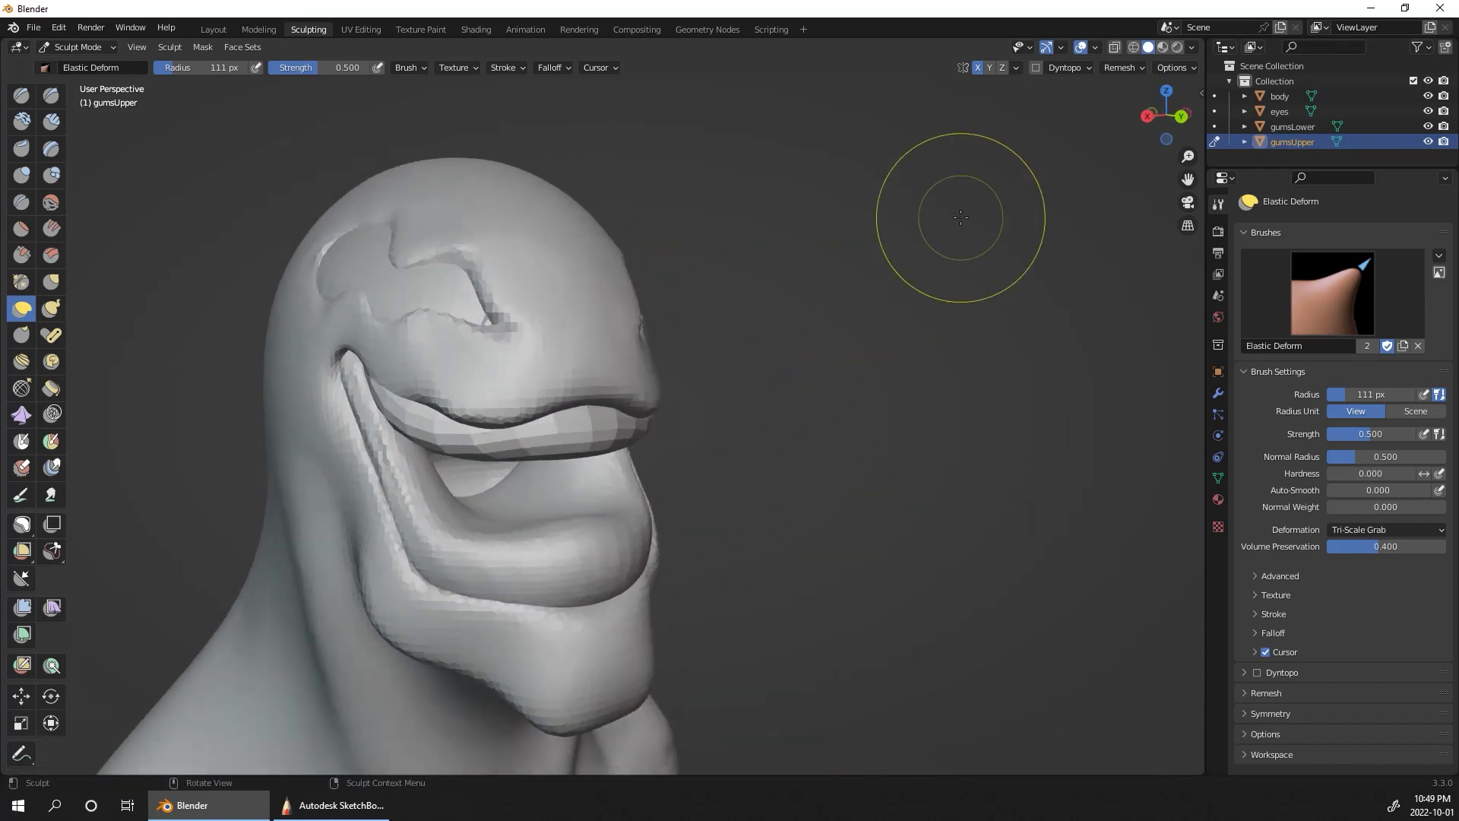
left_click(1282, 97)
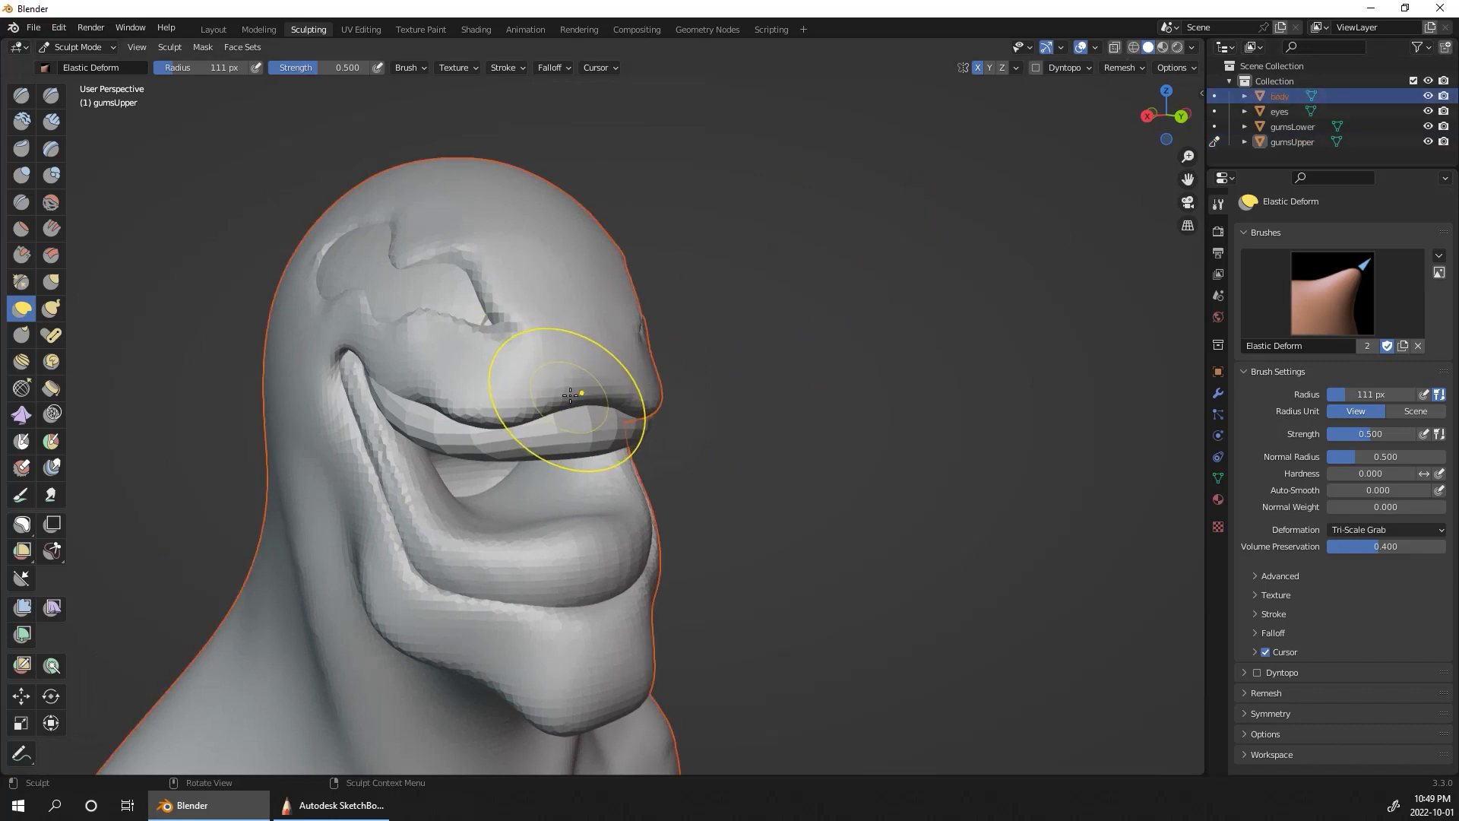
left_click(1214, 96)
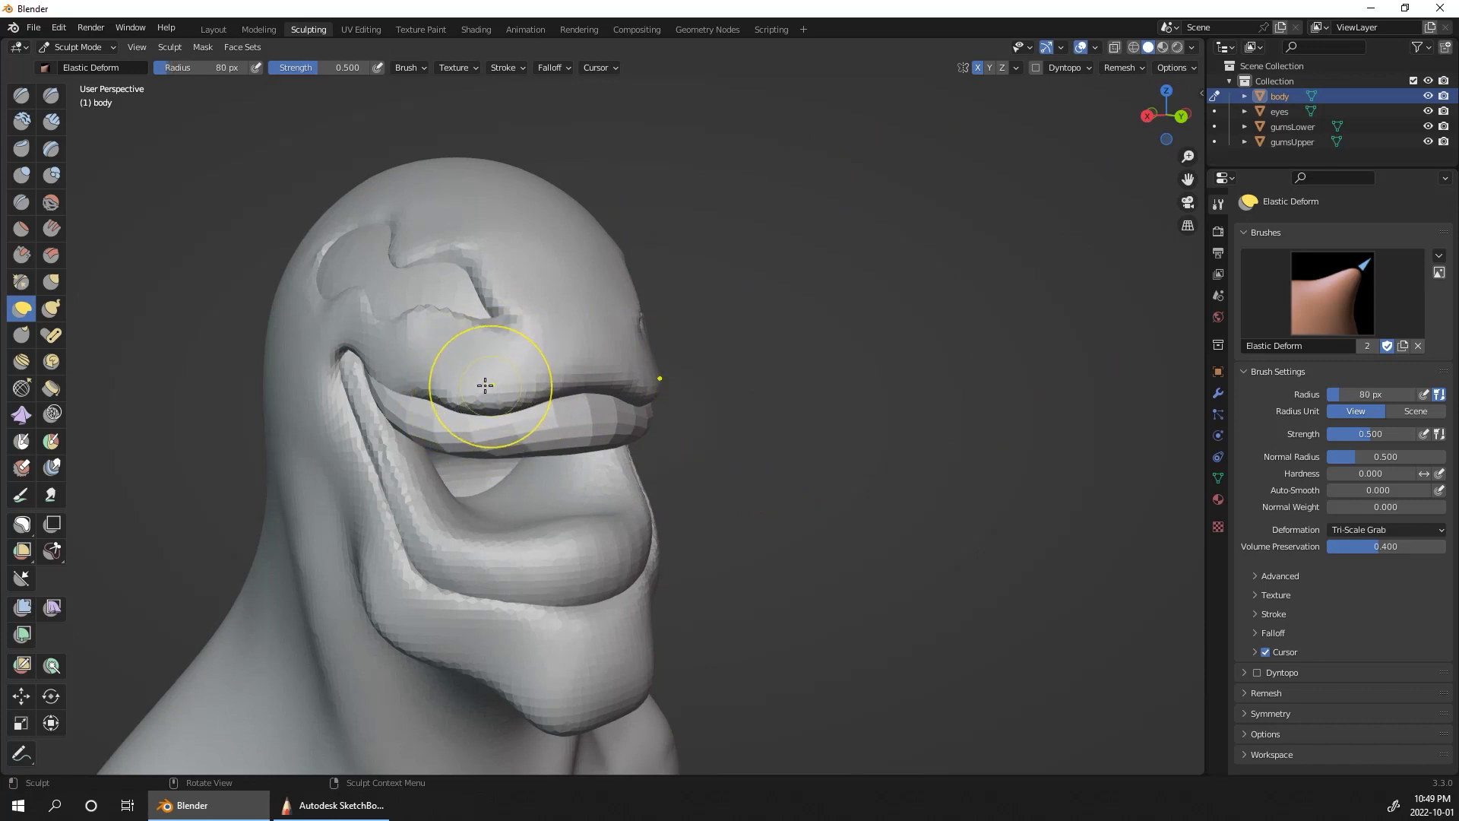
left_click(51, 282)
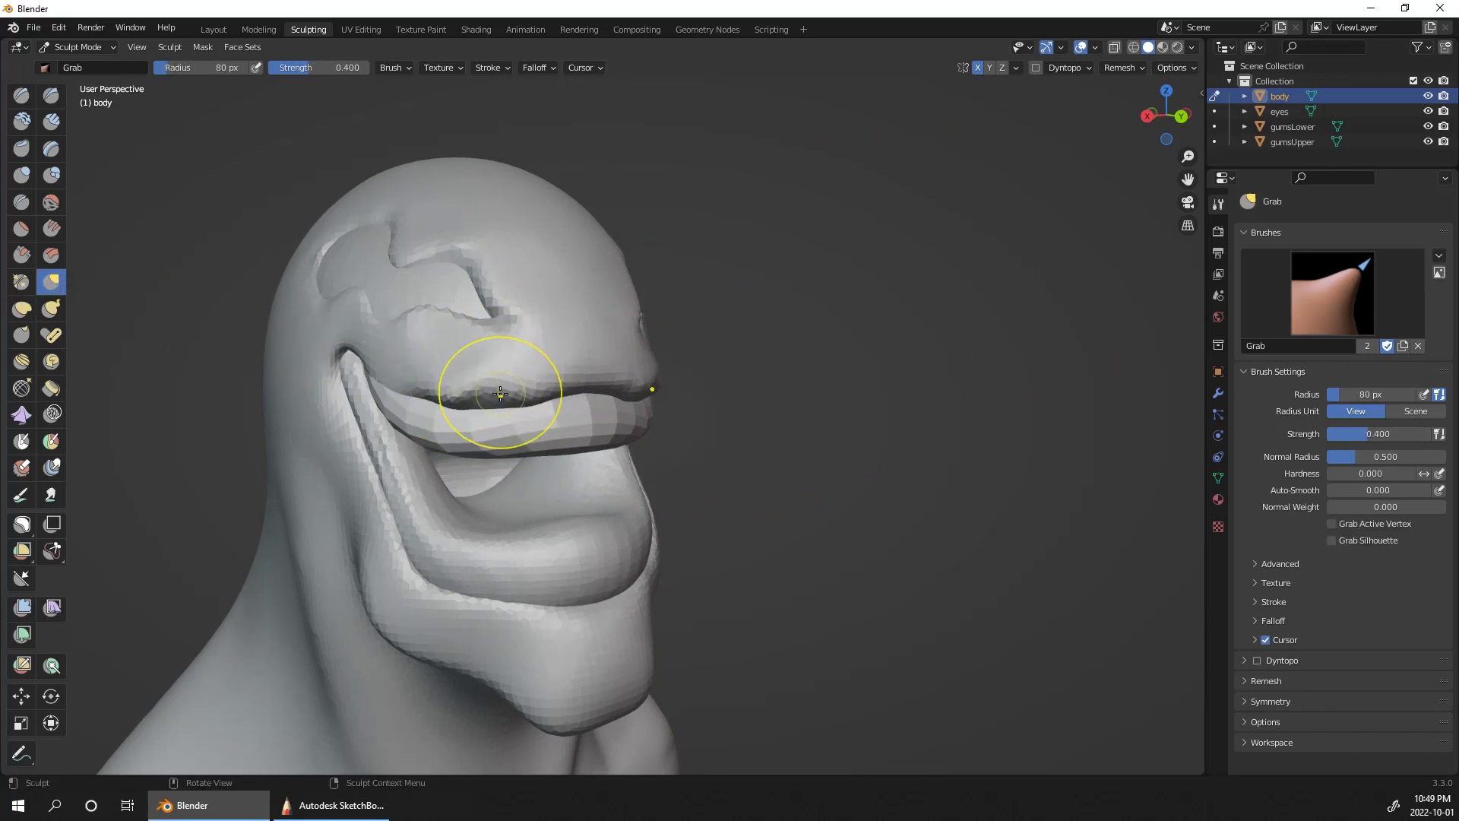
key("bracketright")
left_click_drag(492, 391, 499, 365)
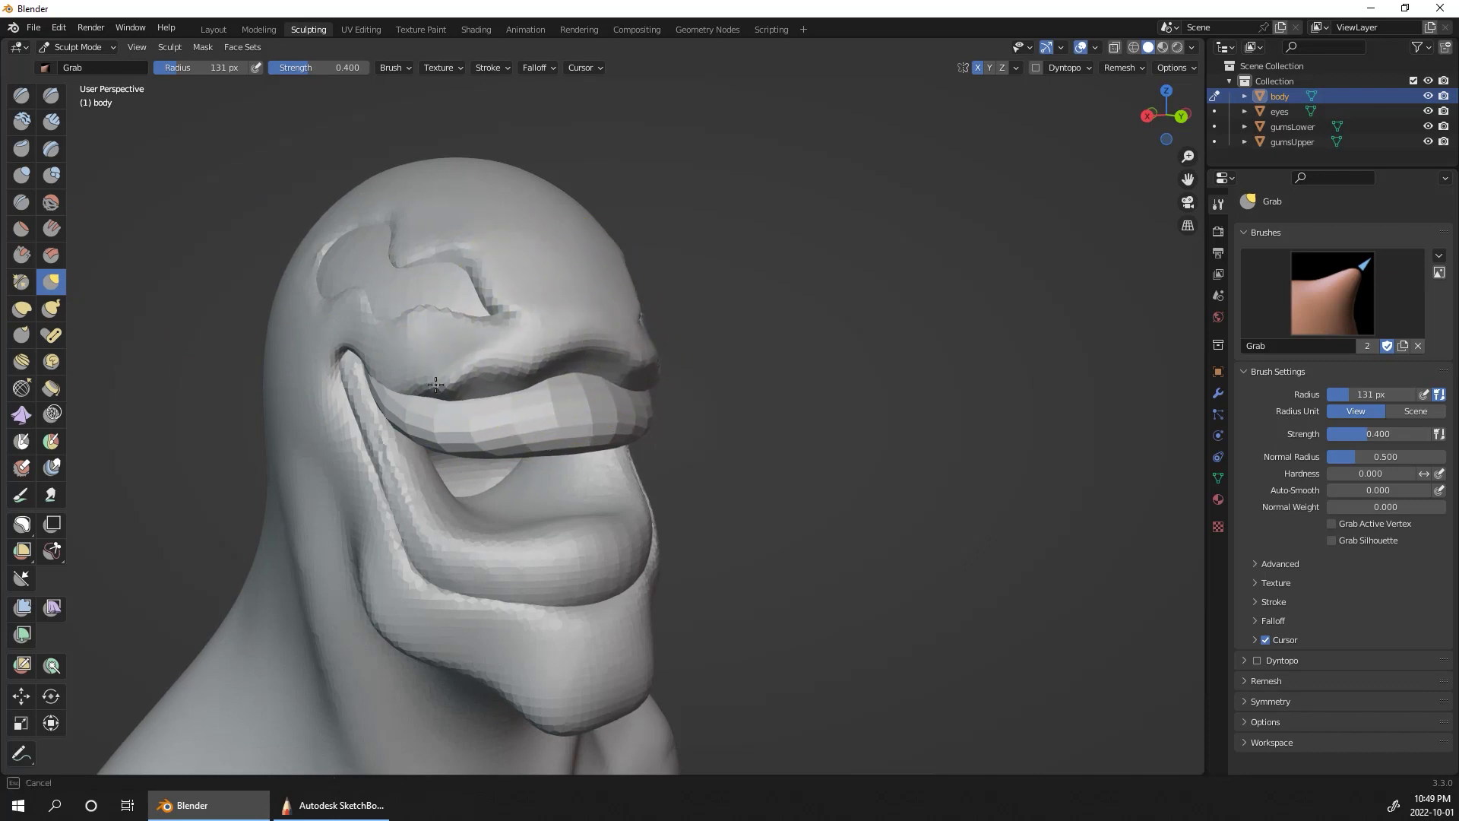
middle_click_drag(733, 287, 749, 259)
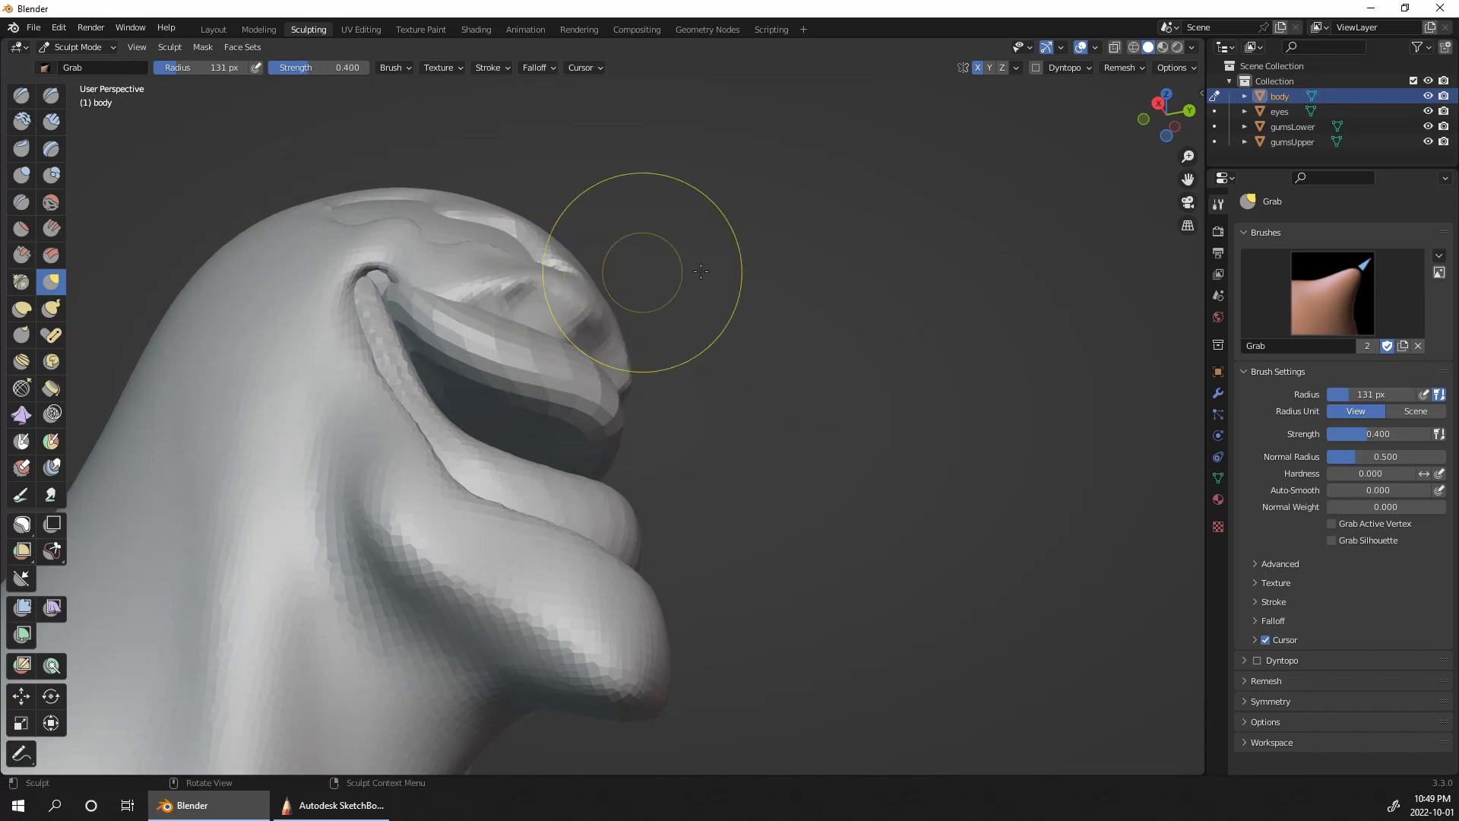
middle_click_drag(644, 273, 644, 335)
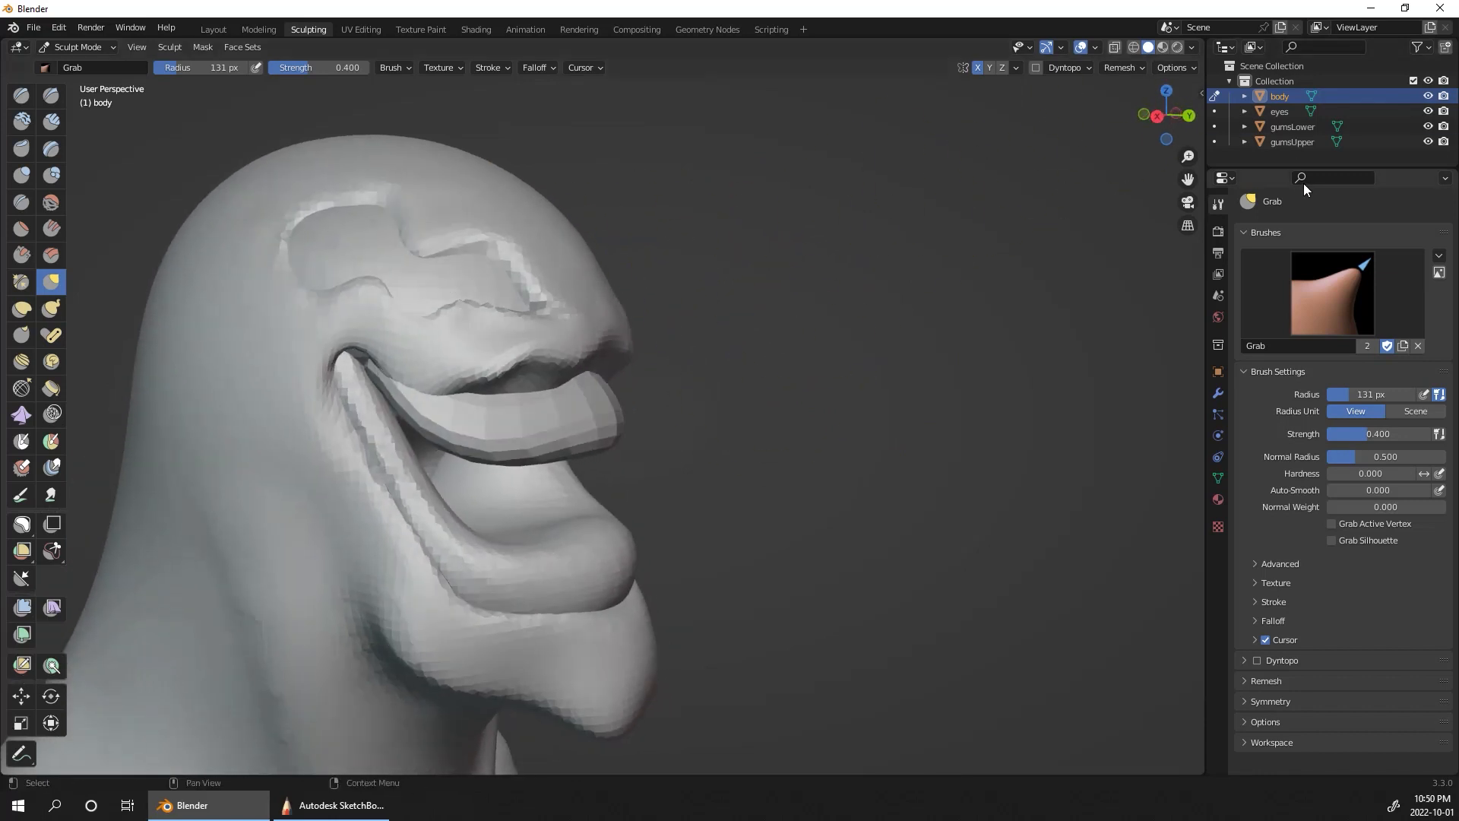
Step: Switch sculpting to gumsUpper and use Grab to pull its front and sides up against the raised lip
left_click(1307, 129)
left_click(1300, 142)
middle_click_drag(964, 392, 746, 335)
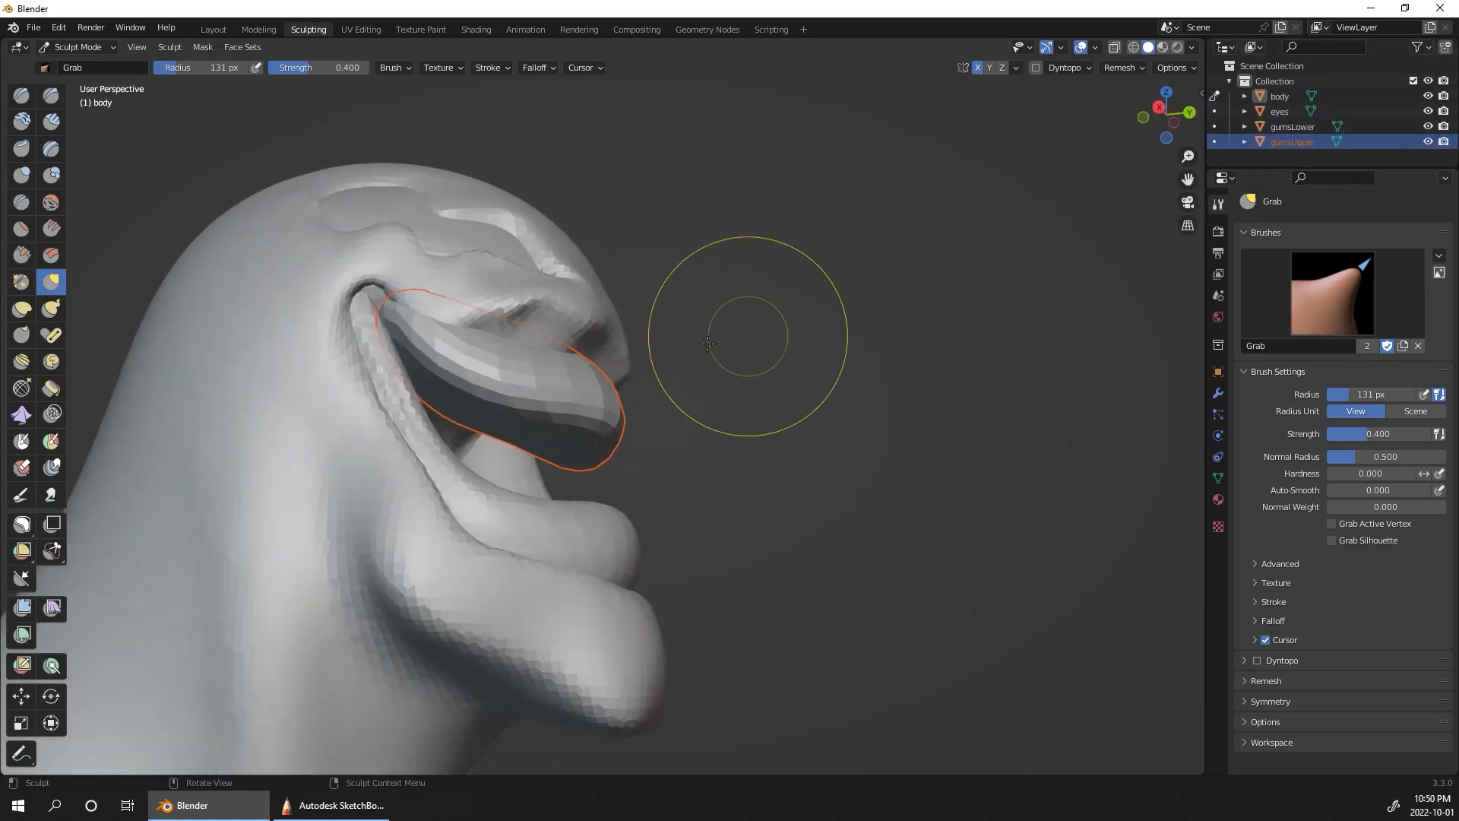
left_click(1215, 143)
left_click_drag(598, 375, 596, 346)
left_click_drag(537, 323, 531, 302)
mouse_move(744, 280)
middle_mouse_down()
mouse_move(654, 317)
mouse_move(662, 304)
middle_mouse_up()
left_click_drag(588, 388, 589, 369)
middle_click_drag(820, 323, 745, 347)
left_click_drag(642, 441, 635, 418)
middle_click_drag(603, 417, 732, 368)
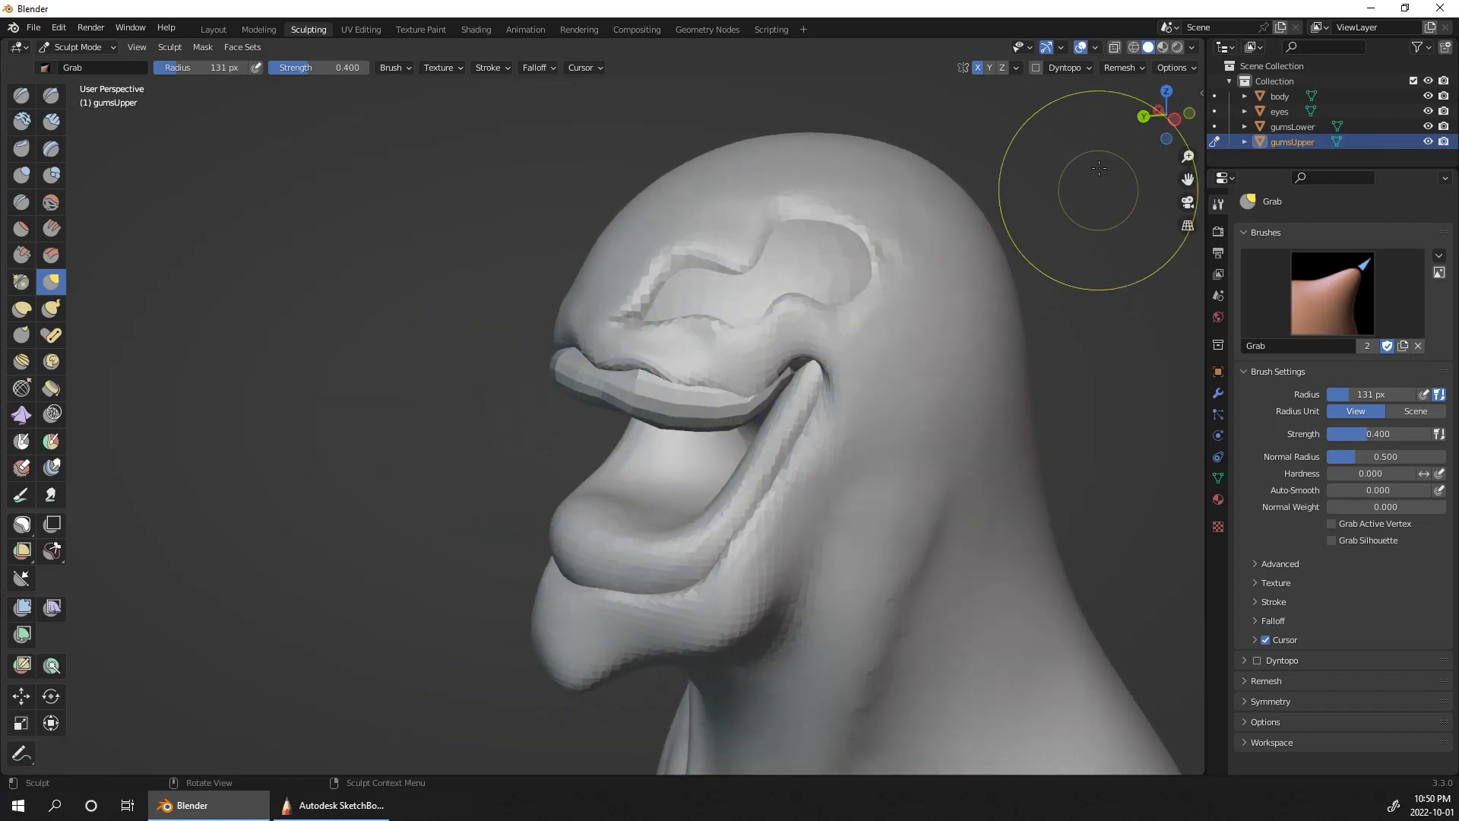
Step: Remesh the upper gum and reshape its sides and underside into an even band with Grab
left_click(1135, 69)
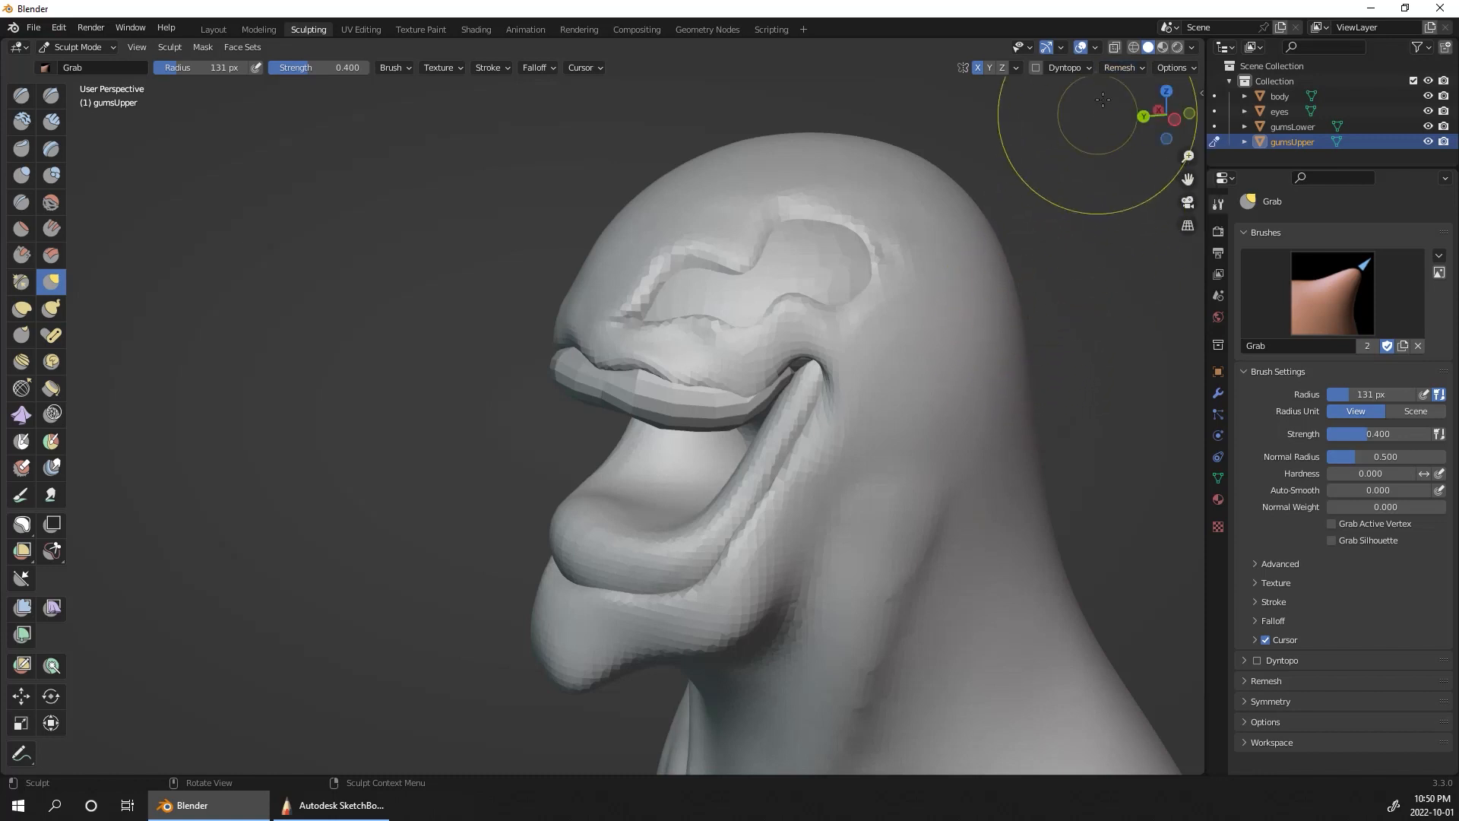
left_click(1119, 68)
middle_click_drag(1133, 319, 1117, 322)
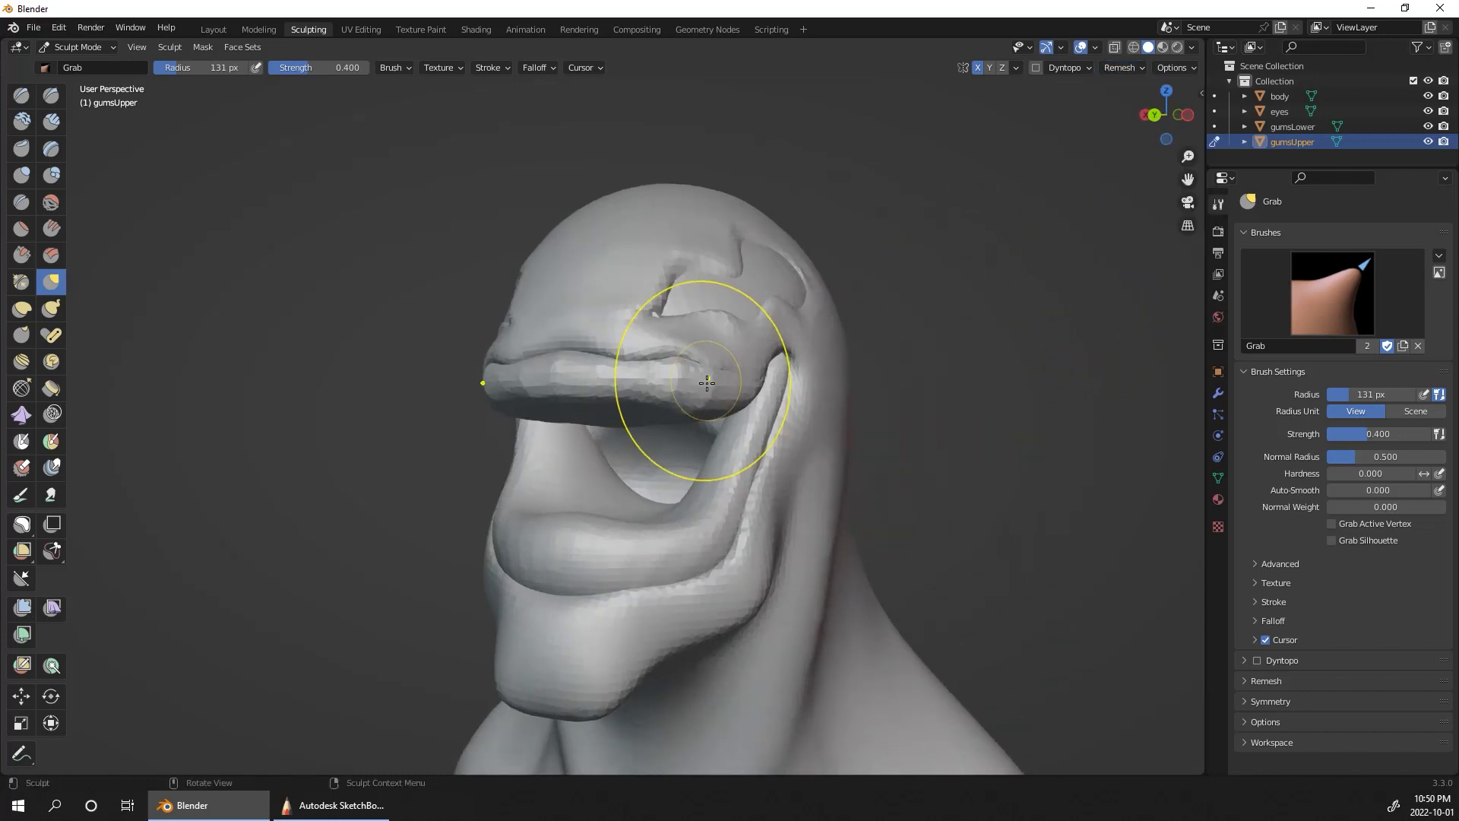
middle_click_drag(736, 381, 967, 332)
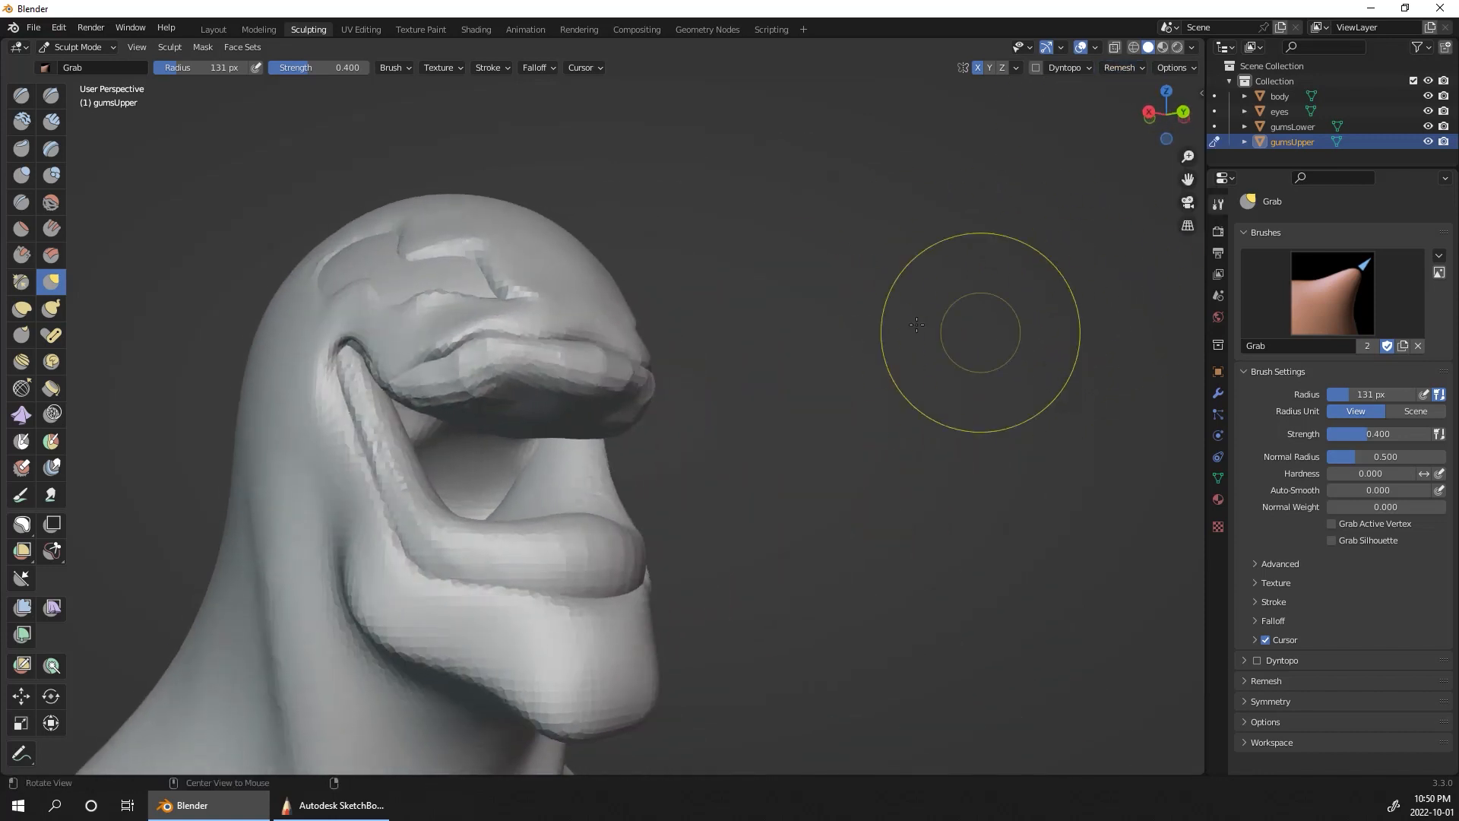
middle_click_drag(790, 328, 672, 385)
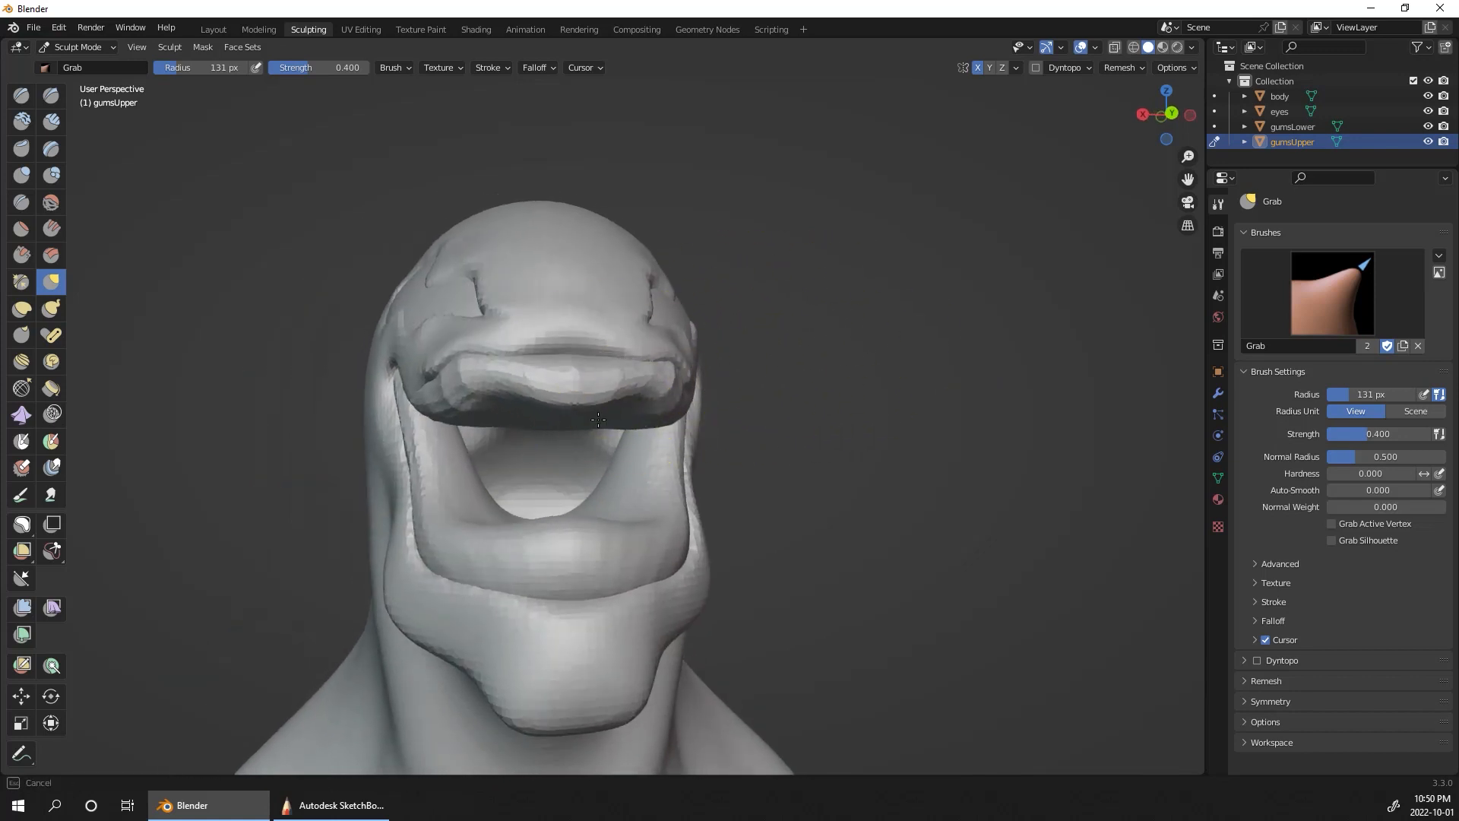
mouse_move(846, 304)
middle_mouse_down()
mouse_move(657, 377)
mouse_move(790, 199)
middle_mouse_up()
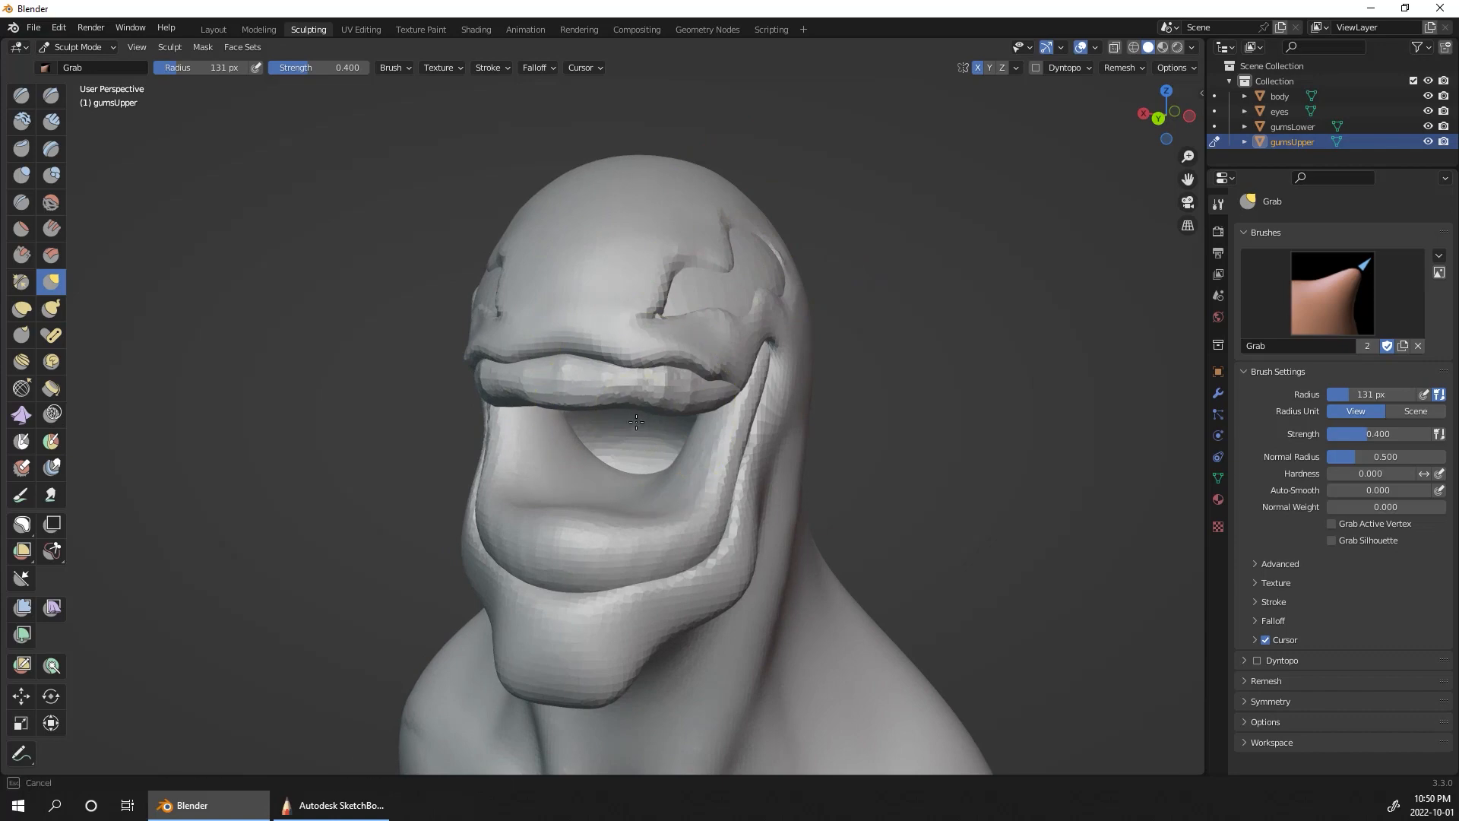
mouse_move(851, 387)
middle_mouse_down()
mouse_move(964, 413)
mouse_move(946, 311)
mouse_move(918, 629)
mouse_move(1130, 606)
mouse_move(915, 635)
middle_mouse_up()
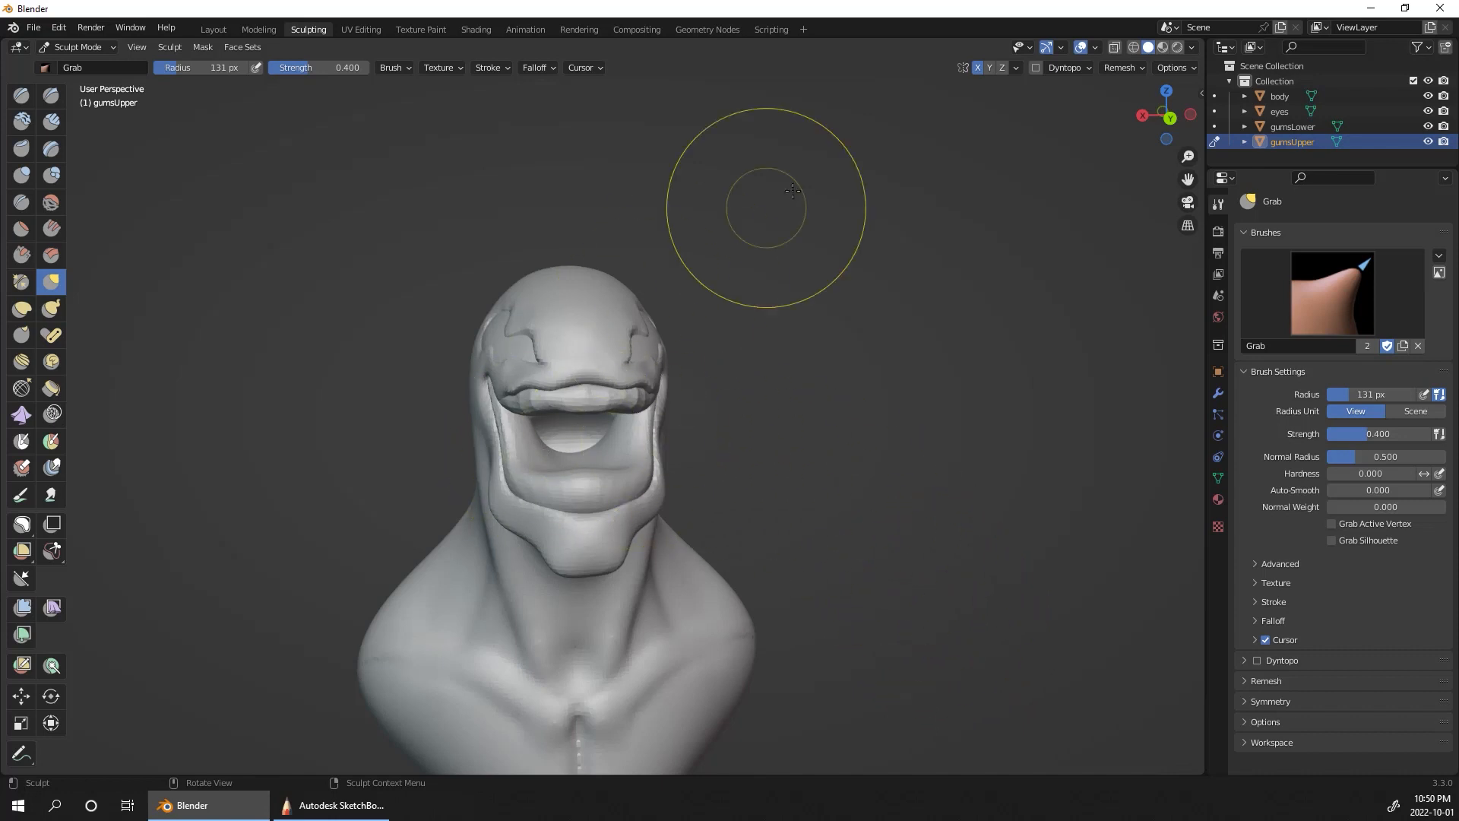
Step: Switch sculpting to gumsLower and build up its inner sides and front ridge with Clay Strips at a 56 px radius
left_click(1280, 126)
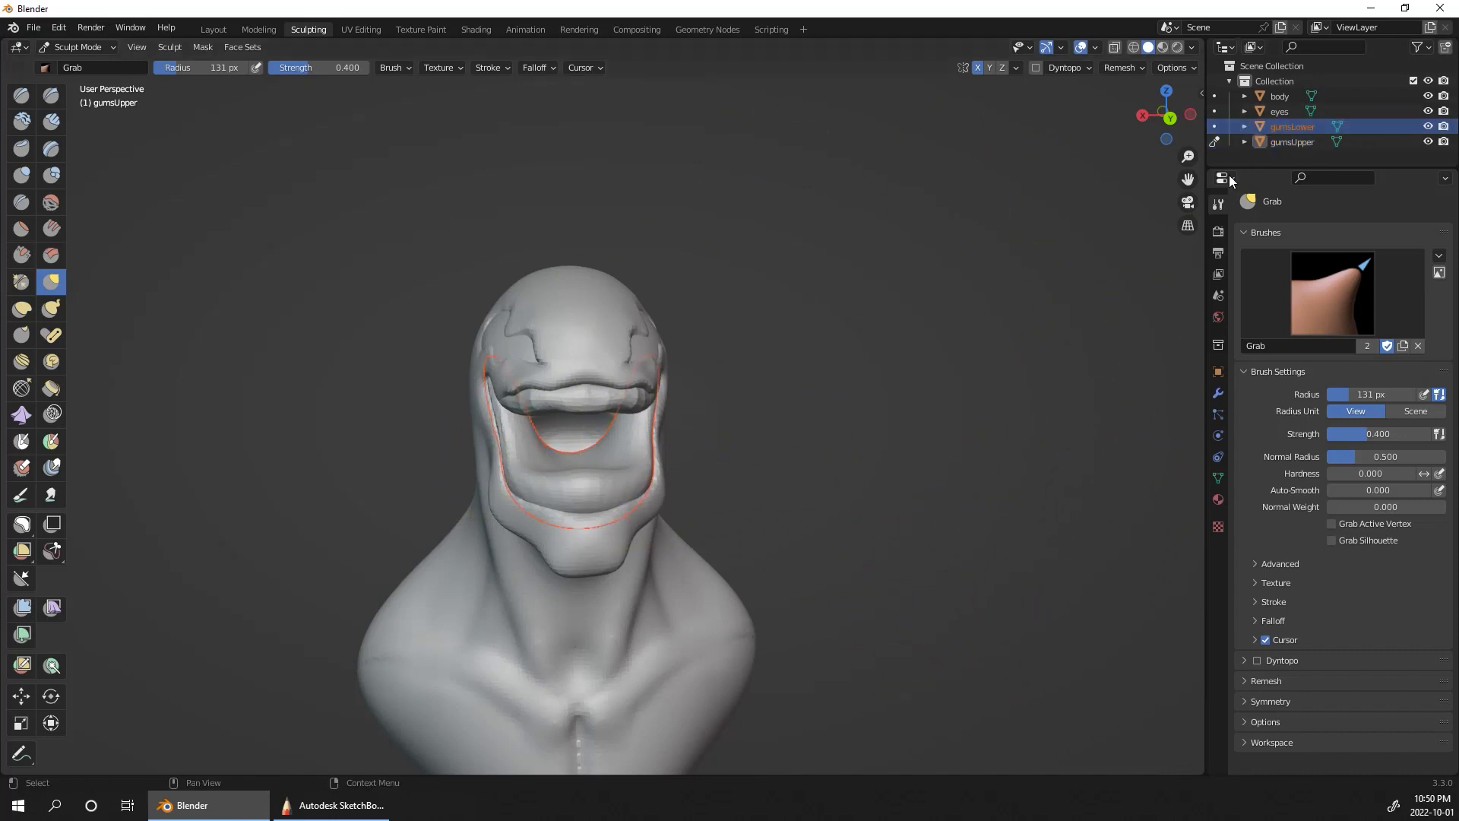
left_click(1215, 127)
mouse_move(988, 387)
middle_mouse_down()
mouse_move(909, 436)
mouse_move(933, 375)
middle_mouse_up()
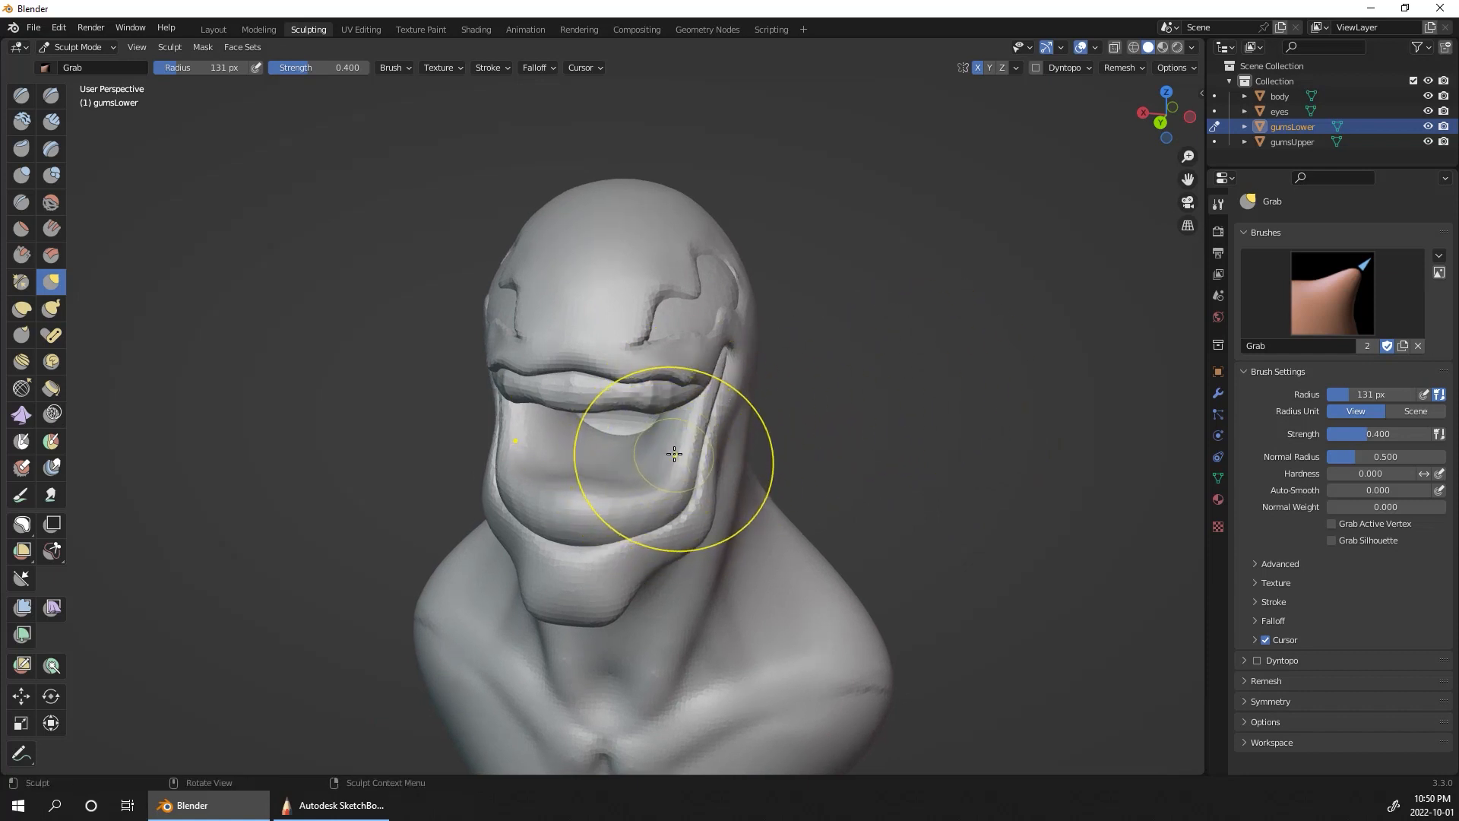
left_click(51, 122)
key("f")
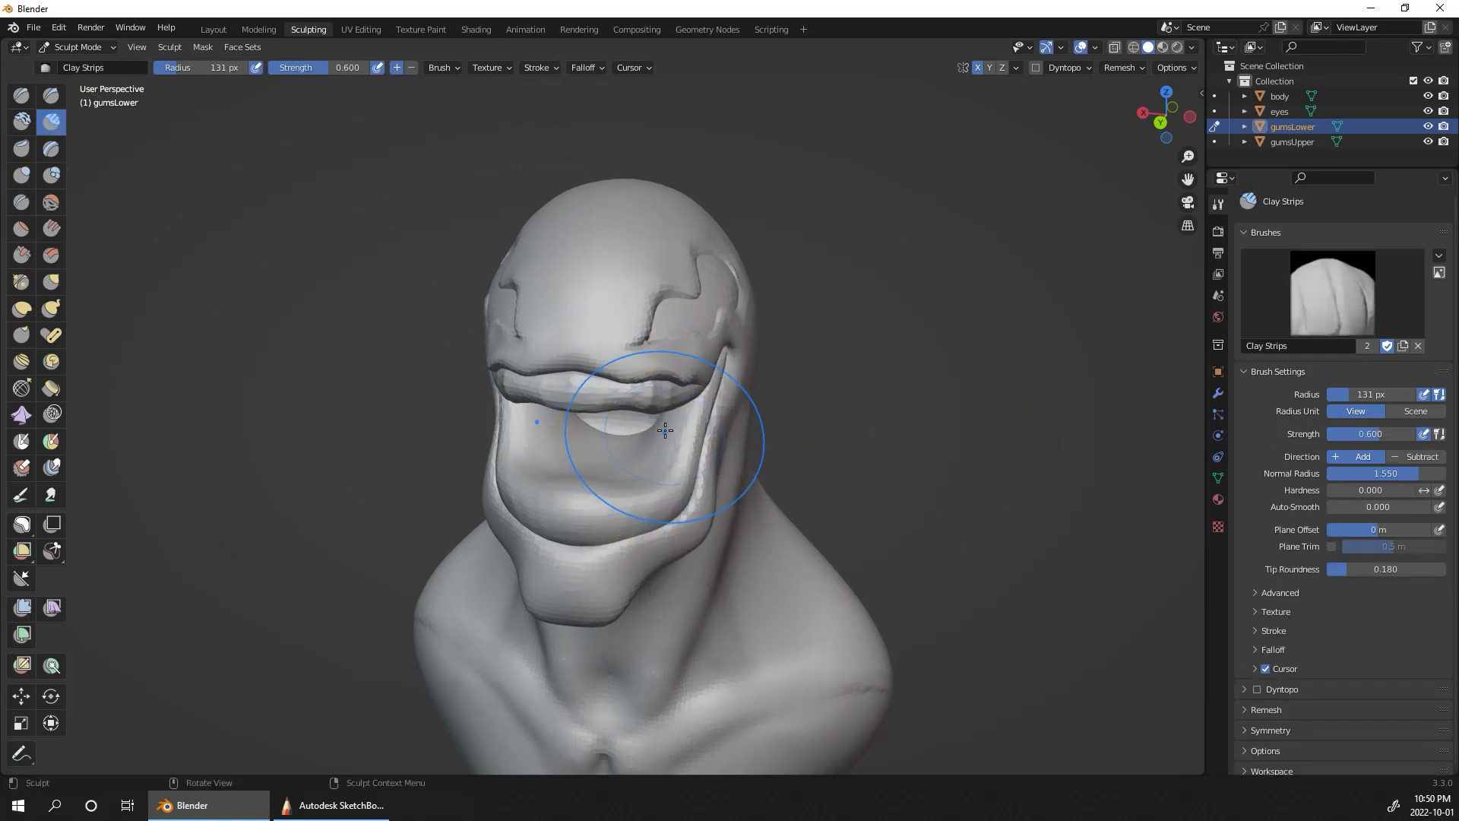
left_click(663, 456)
key("f")
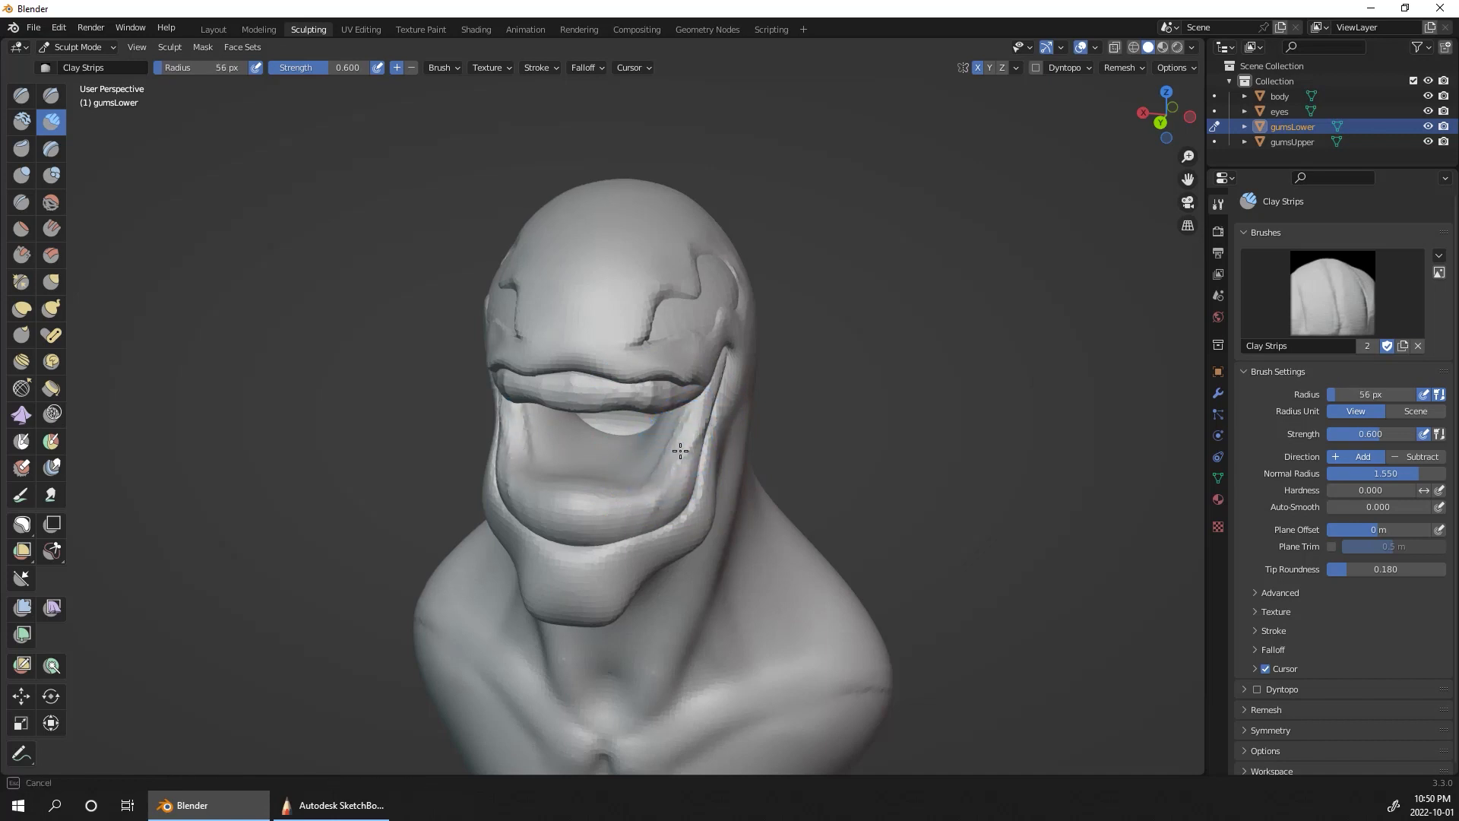
mouse_move(691, 414)
left_mouse_down()
mouse_move(614, 497)
mouse_move(694, 427)
left_mouse_up()
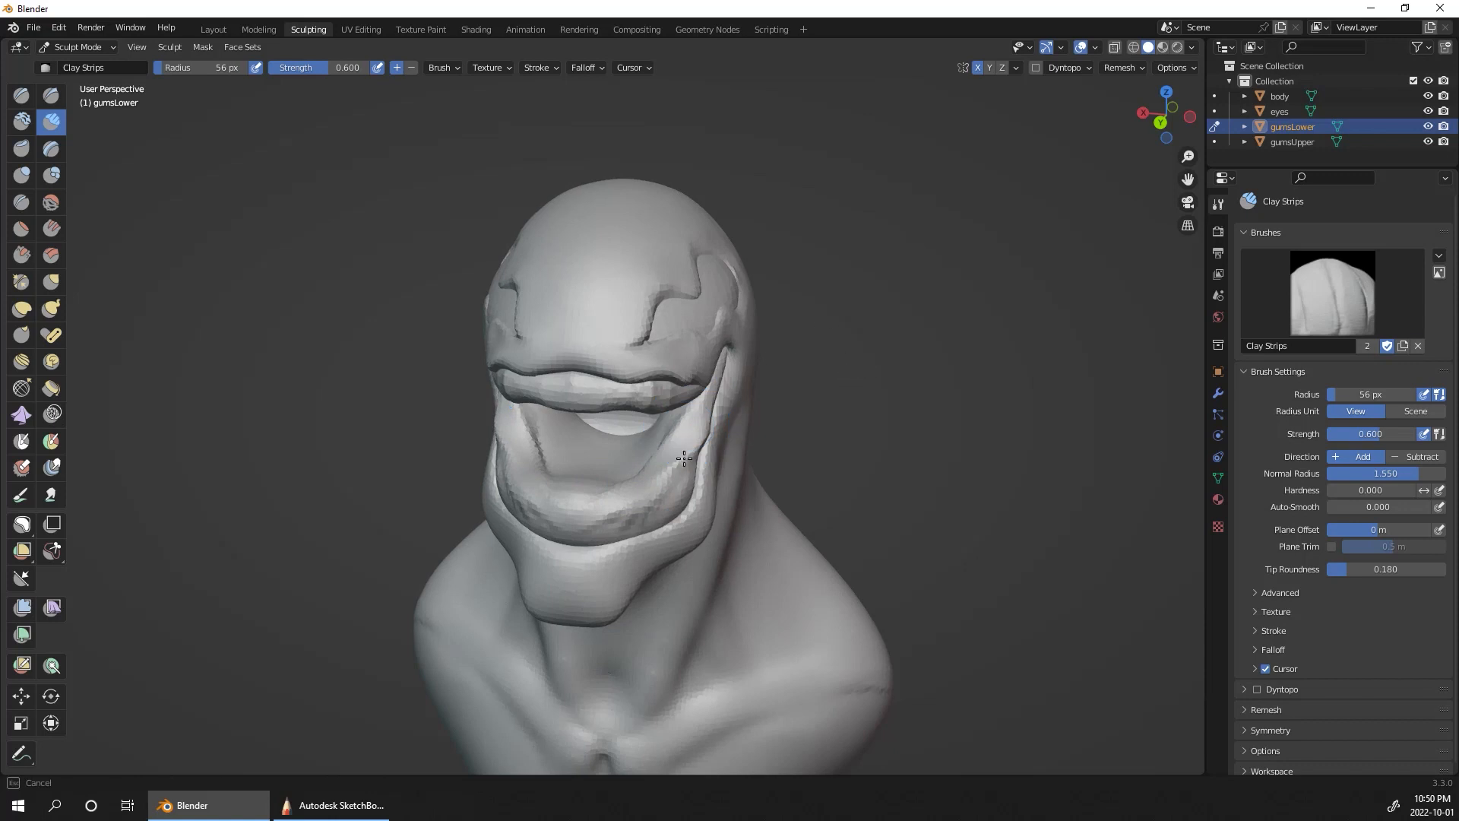
left_click_drag(706, 439, 660, 487)
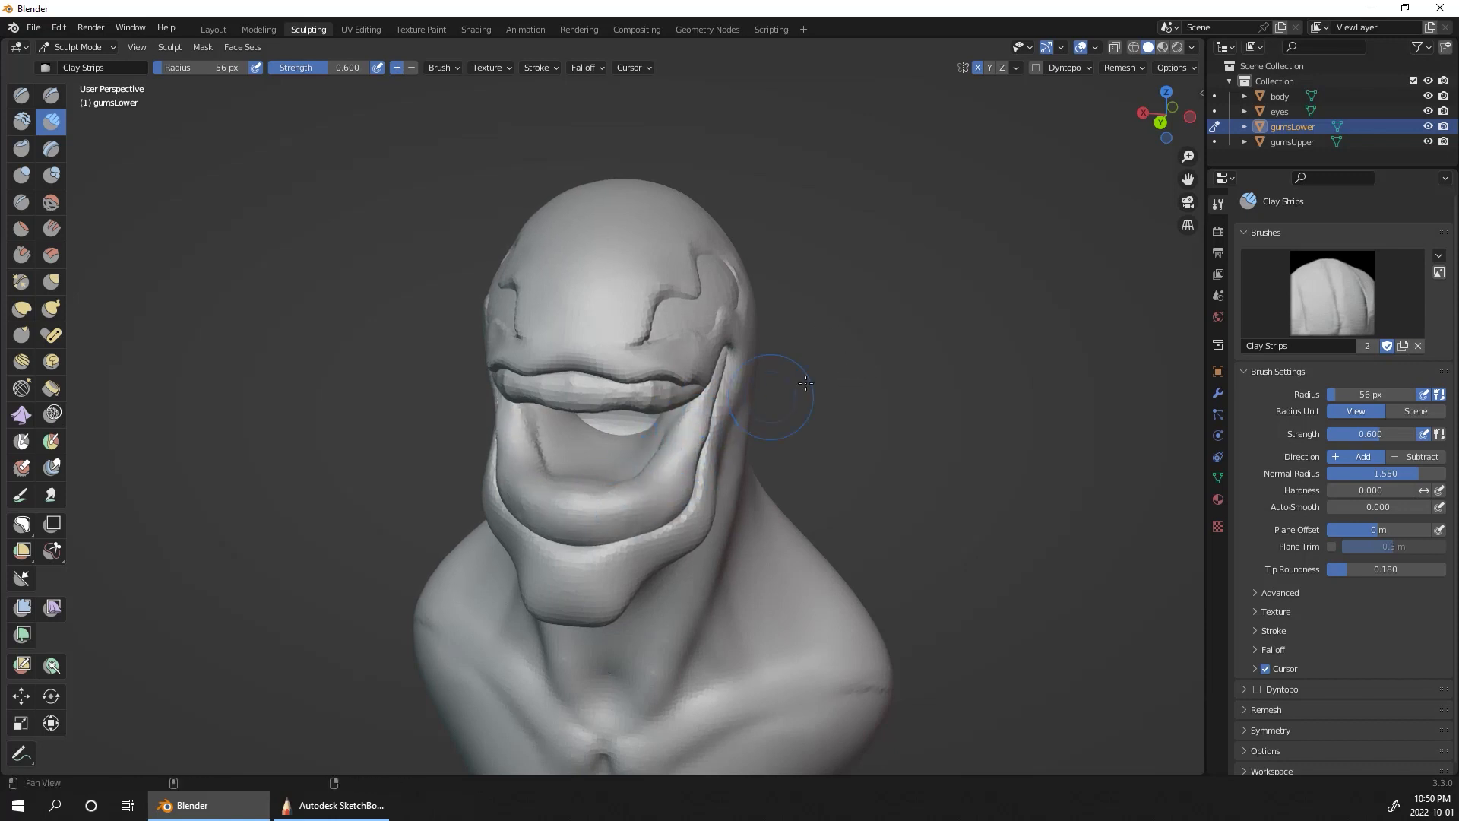
Step: Refine the lower gum's outer sides and front corners with Clay Strips
middle_click_drag(805, 383, 962, 340)
mouse_move(481, 455)
left_mouse_down()
mouse_move(511, 485)
mouse_move(593, 491)
mouse_move(465, 466)
left_mouse_up()
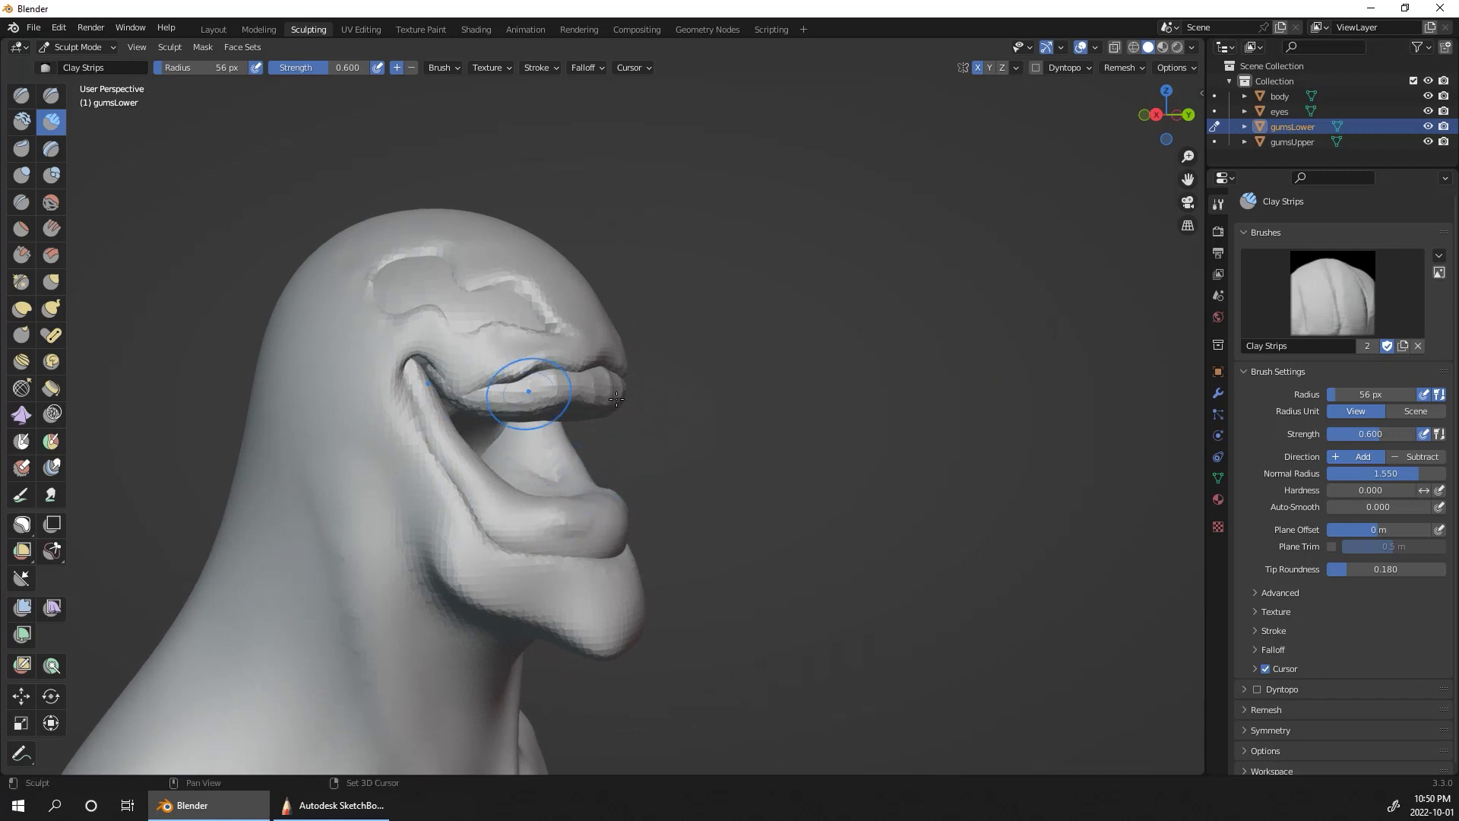
left_click_drag(820, 475, 733, 482, "alt")
left_click_drag(548, 515, 523, 529)
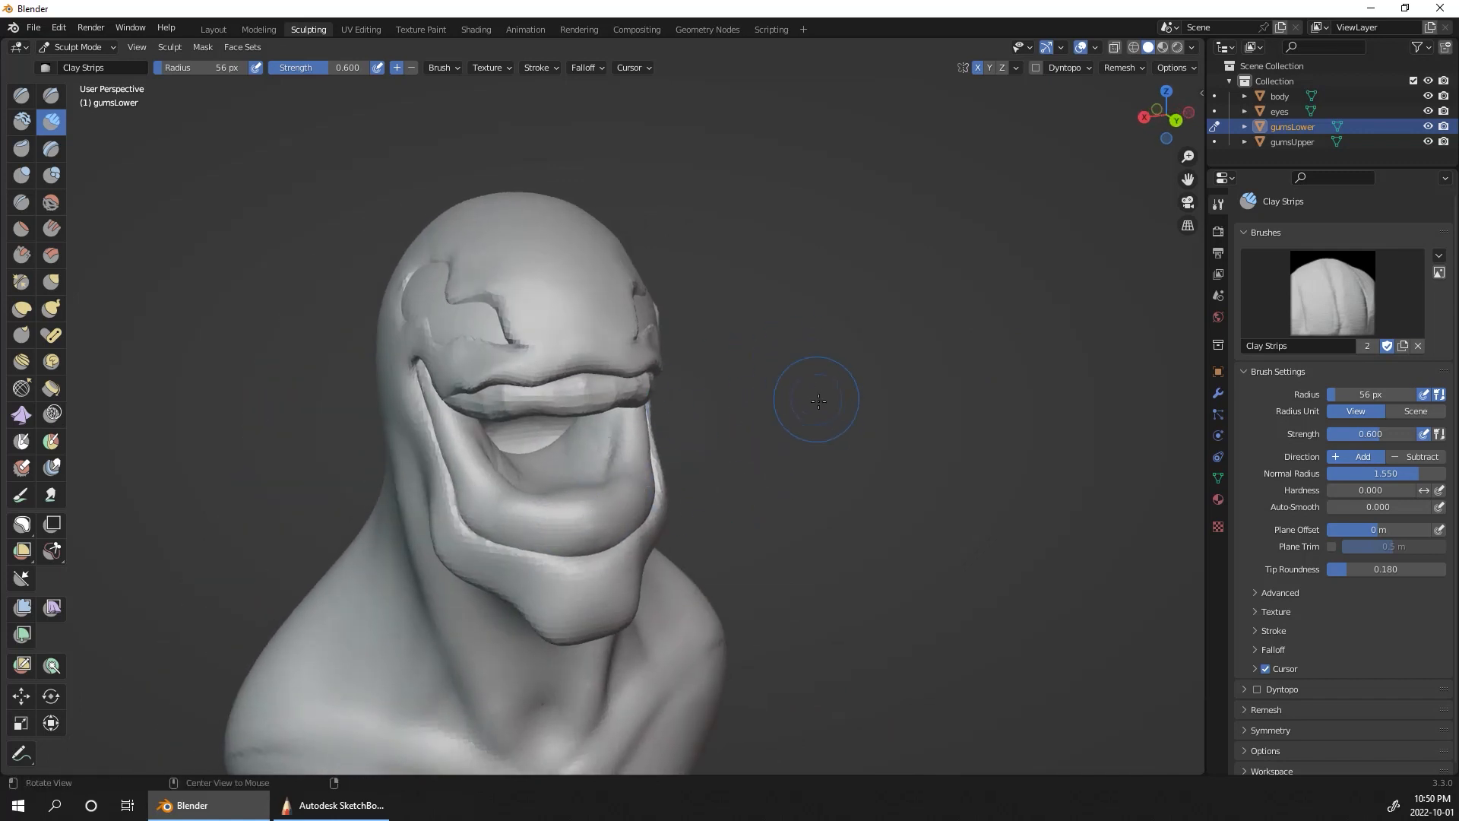
Step: Switch sculpting to gumsUpper and fill out its faceted front band toward the sides with Clay Strips
left_click_drag(813, 397, 768, 361, "alt")
left_click(1214, 142)
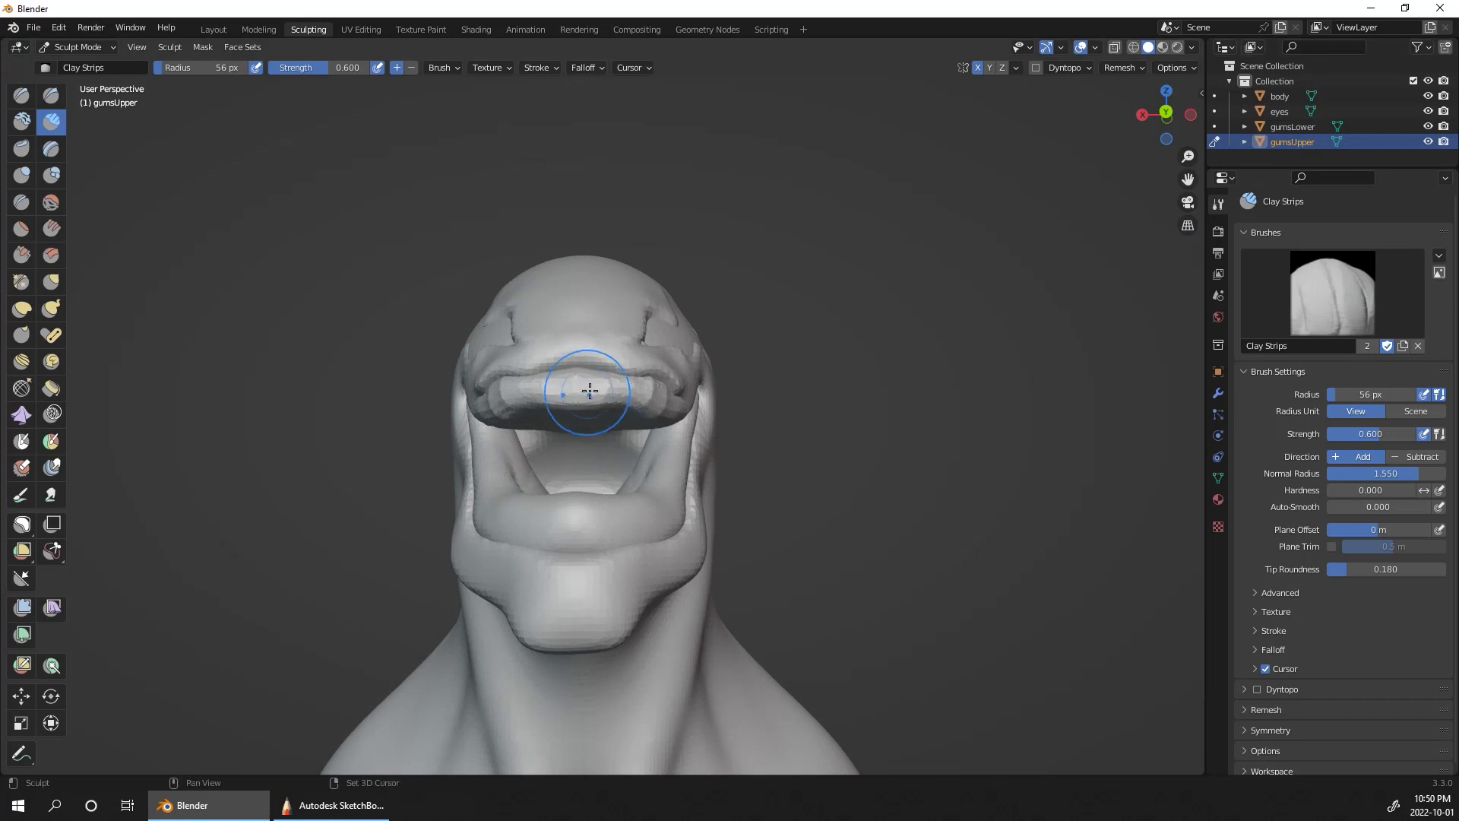
left_click_drag(590, 391, 471, 419)
middle_click_drag(831, 348, 797, 404)
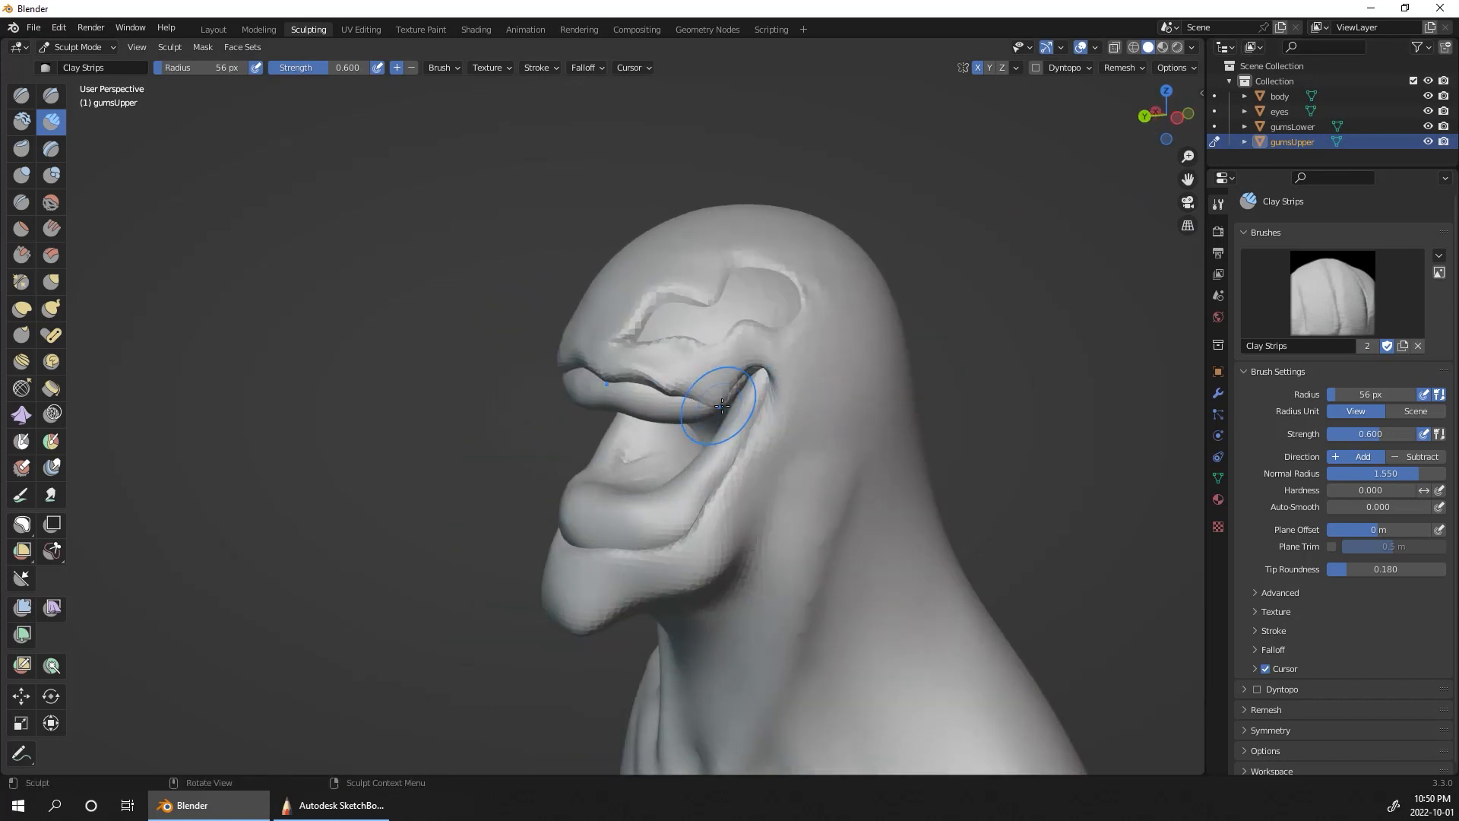
Step: Pull the upper gum's ends back into the mouth corners with the Grab brush at a 56 px radius
left_click(51, 281)
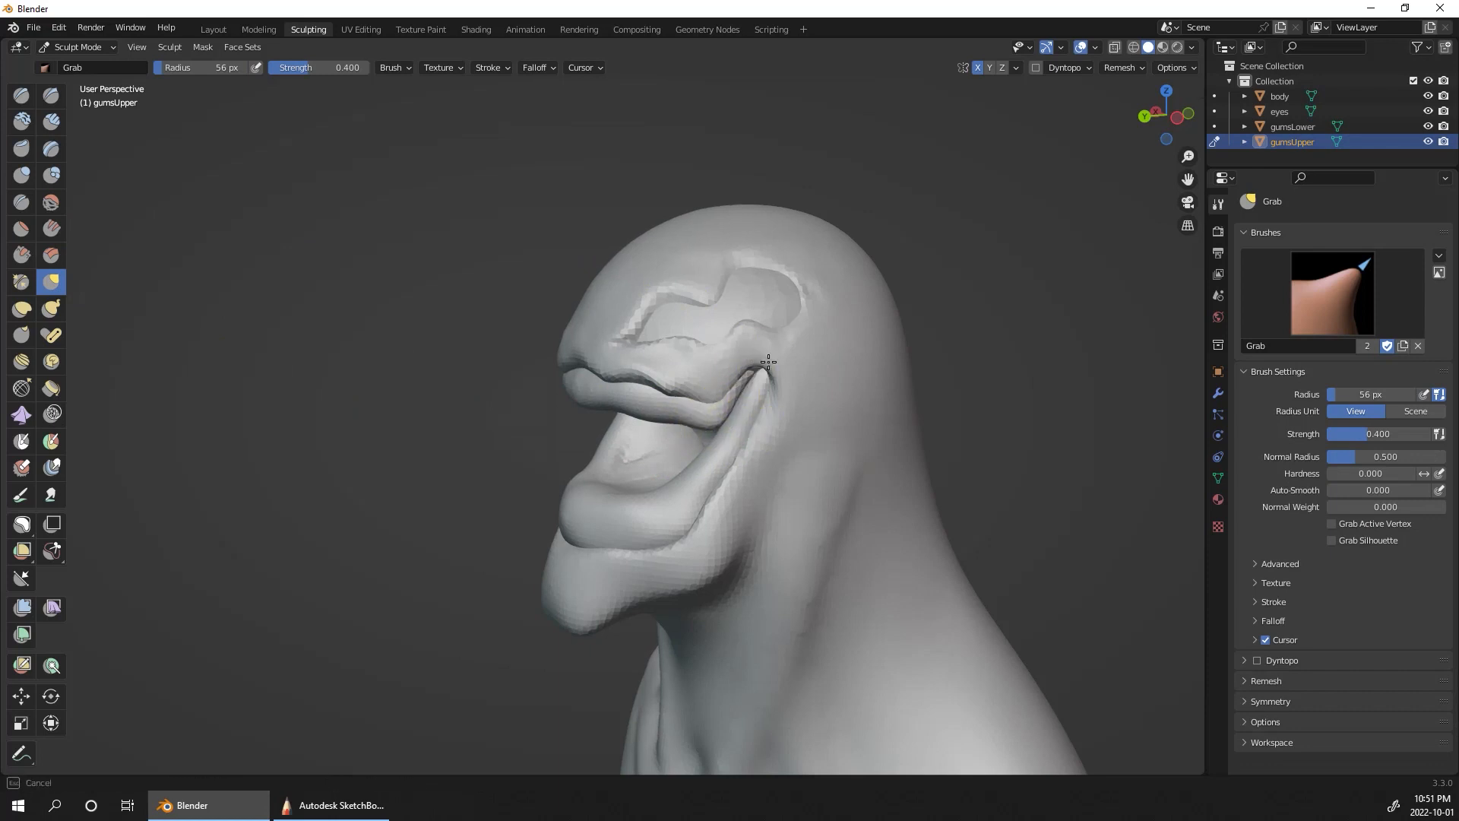
left_click_drag(767, 362, 744, 388)
mouse_move(901, 380)
middle_mouse_down()
mouse_move(1086, 389)
mouse_move(1105, 342)
mouse_move(1123, 380)
middle_mouse_up()
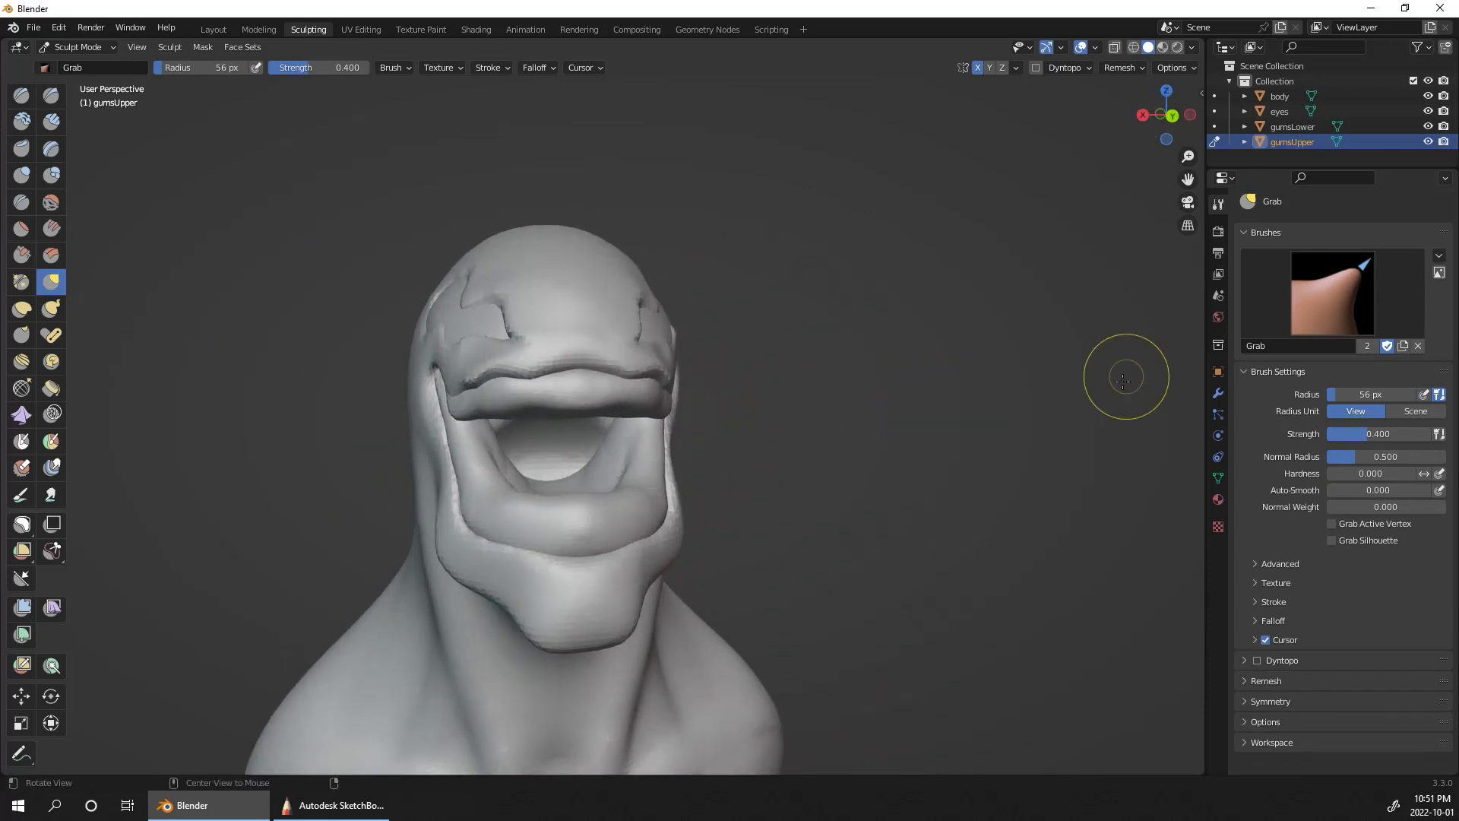
scroll(1003, 580, "down", 4)
mouse_move(1003, 580)
middle_mouse_down()
mouse_move(824, 618)
mouse_move(961, 592)
mouse_move(946, 523)
middle_mouse_up()
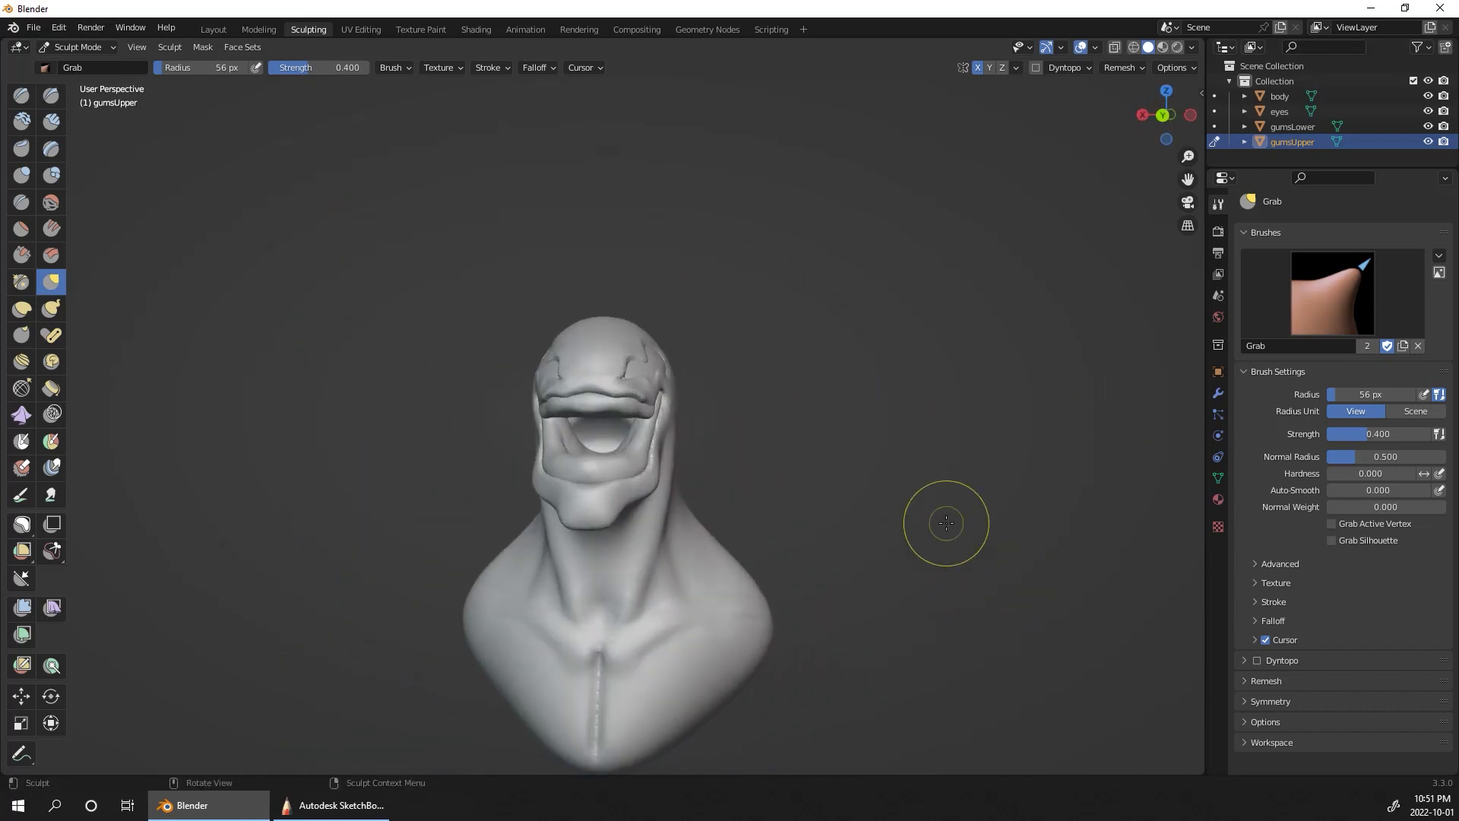
Step: Switch to the Layout workspace and add a new material to the body
left_click(214, 29)
left_click(1003, 484)
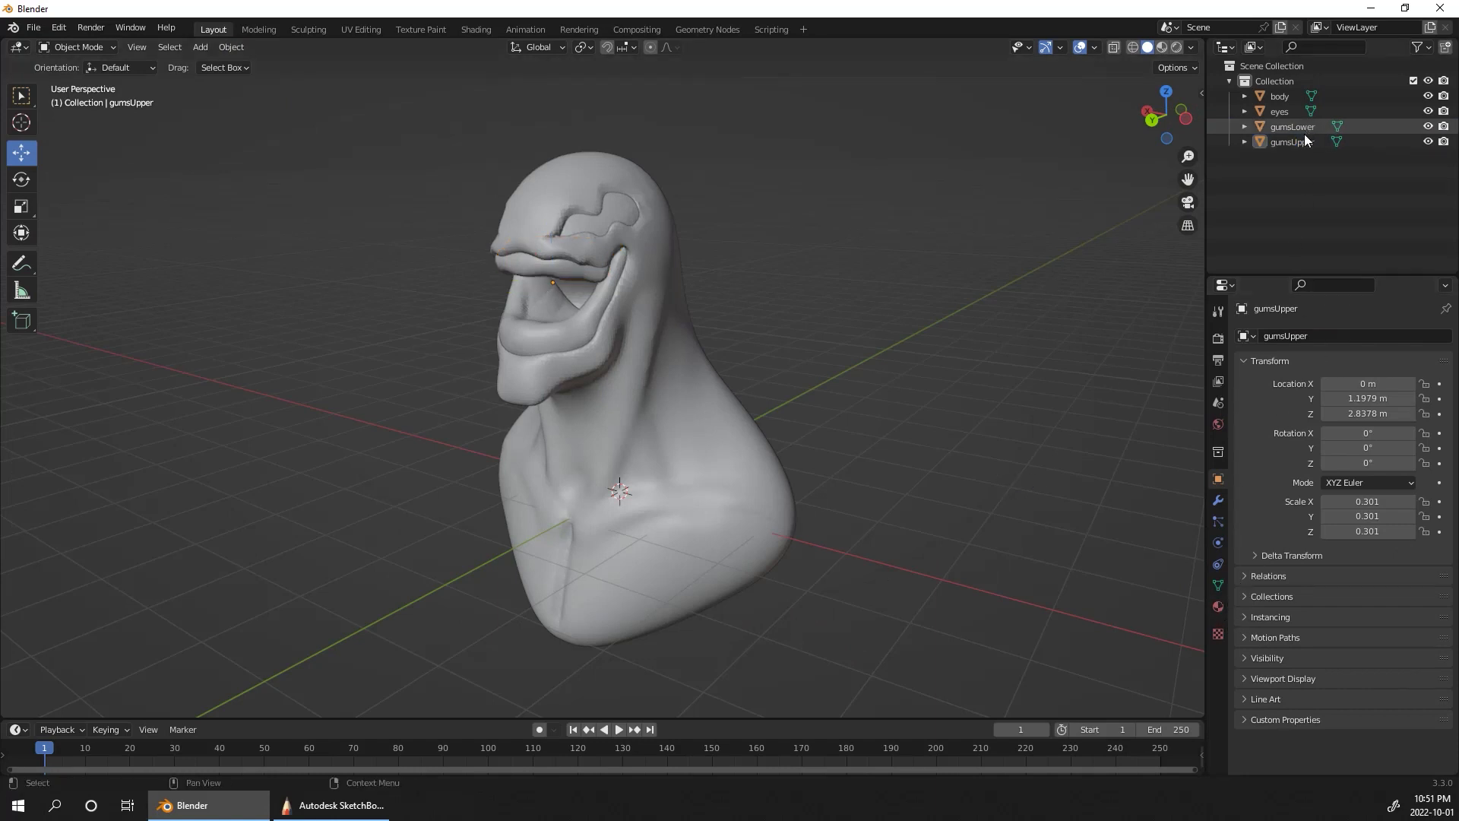
left_click(783, 467)
left_click(1219, 605)
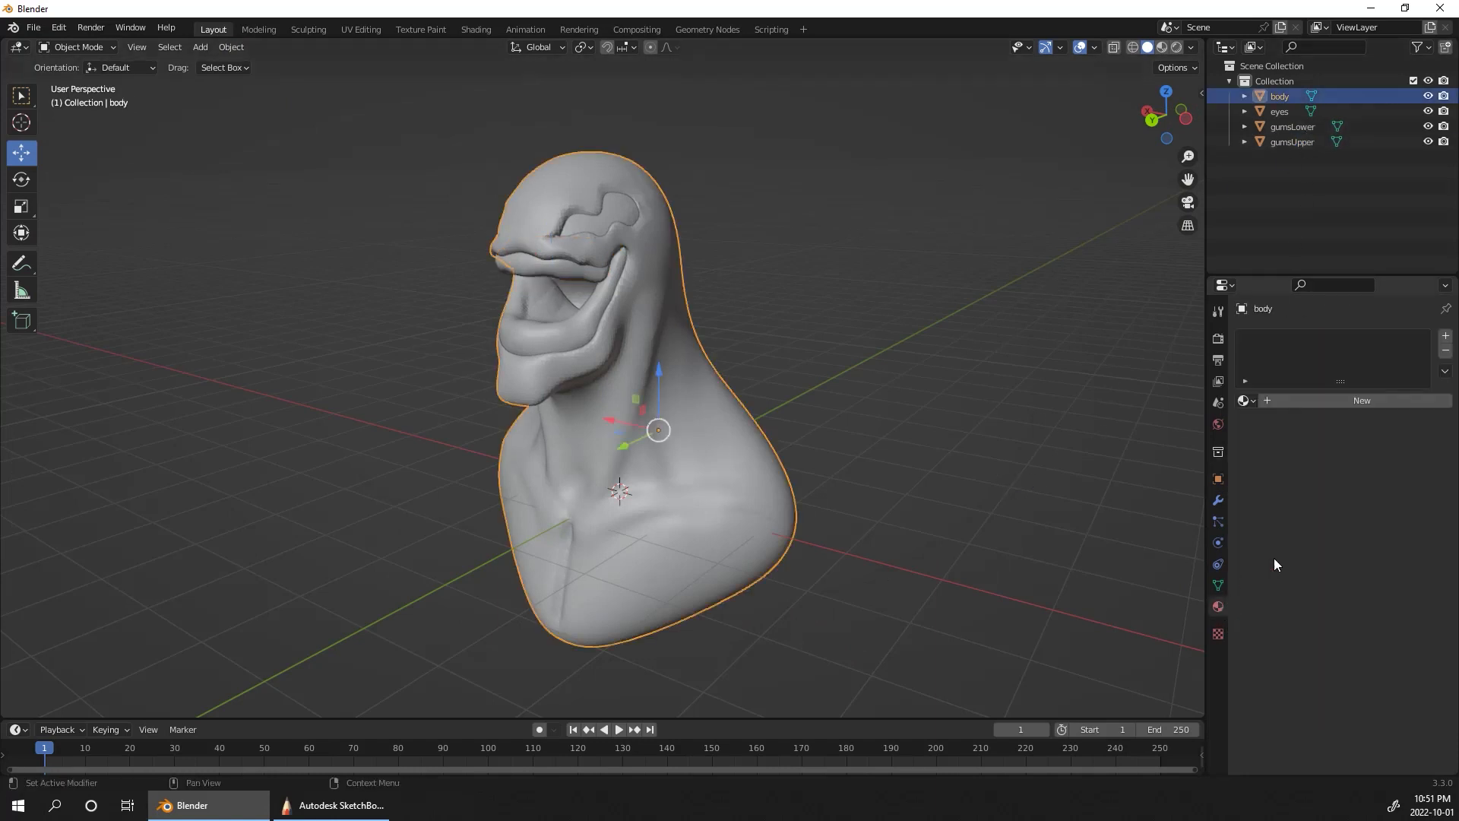
left_click(1331, 400)
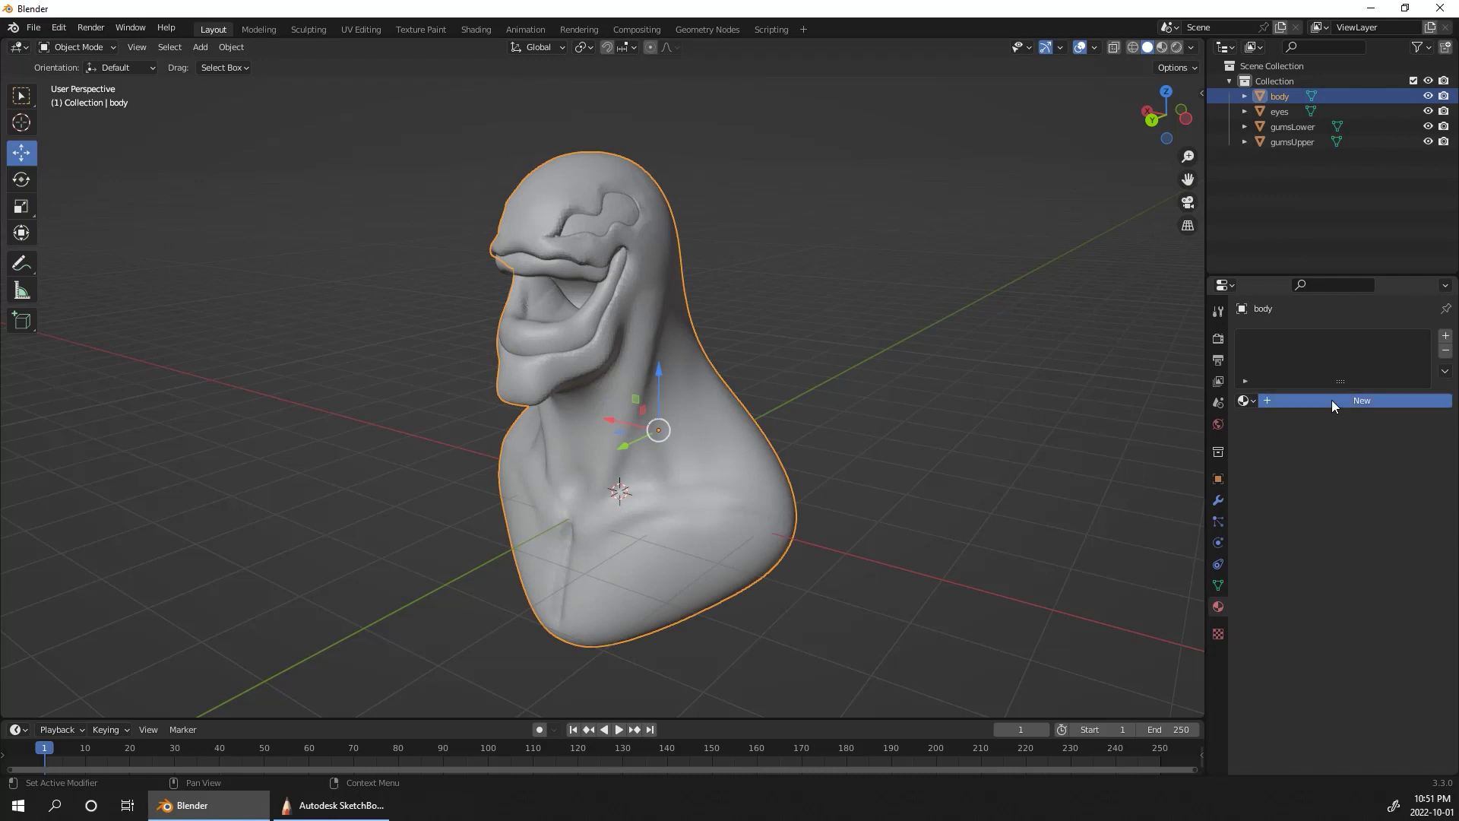
Step: Set the body material's base color to black and show the bust in Material Preview shading
left_click(1381, 561)
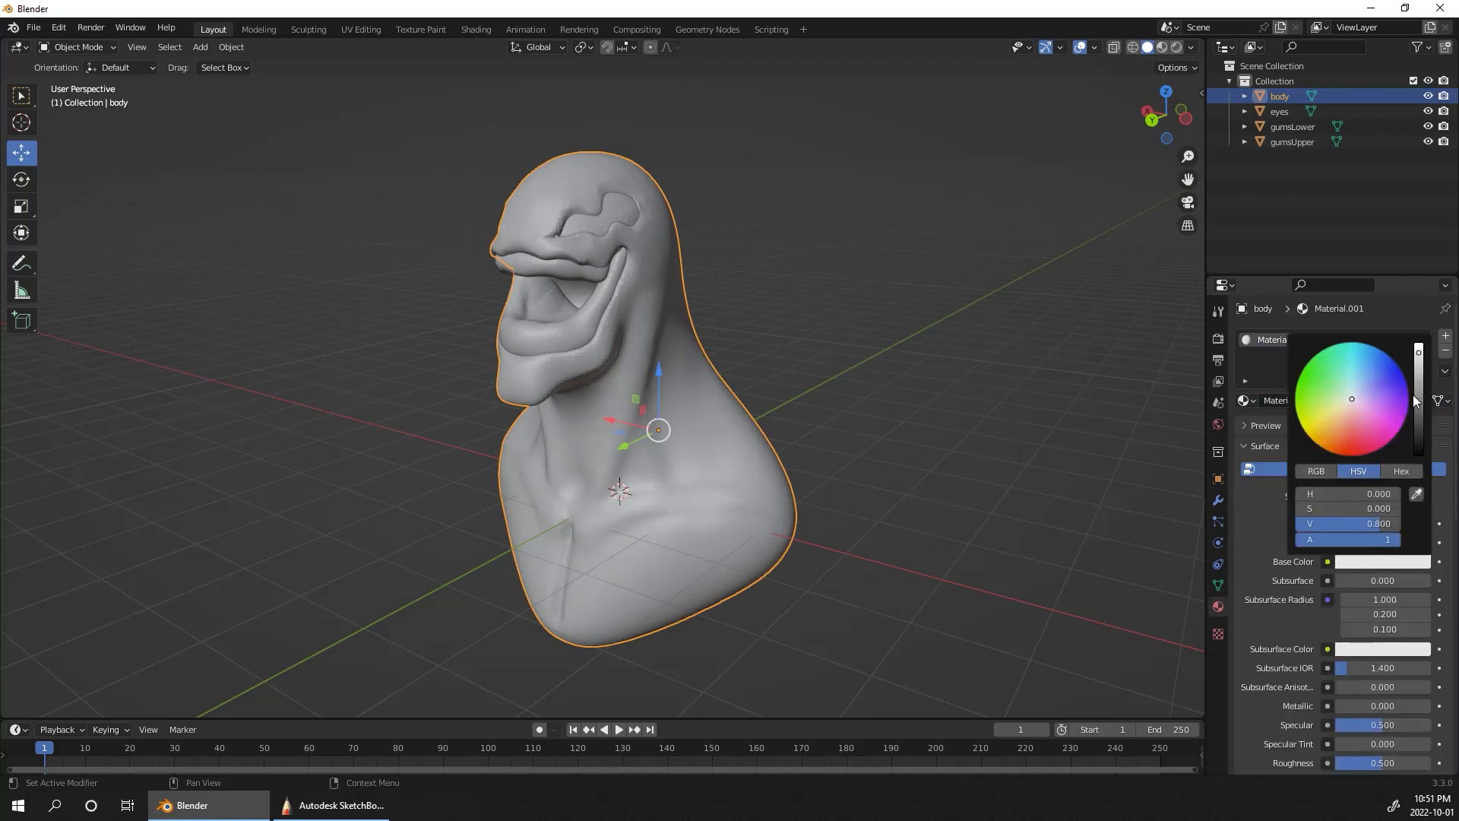
left_click_drag(1416, 386, 1427, 432)
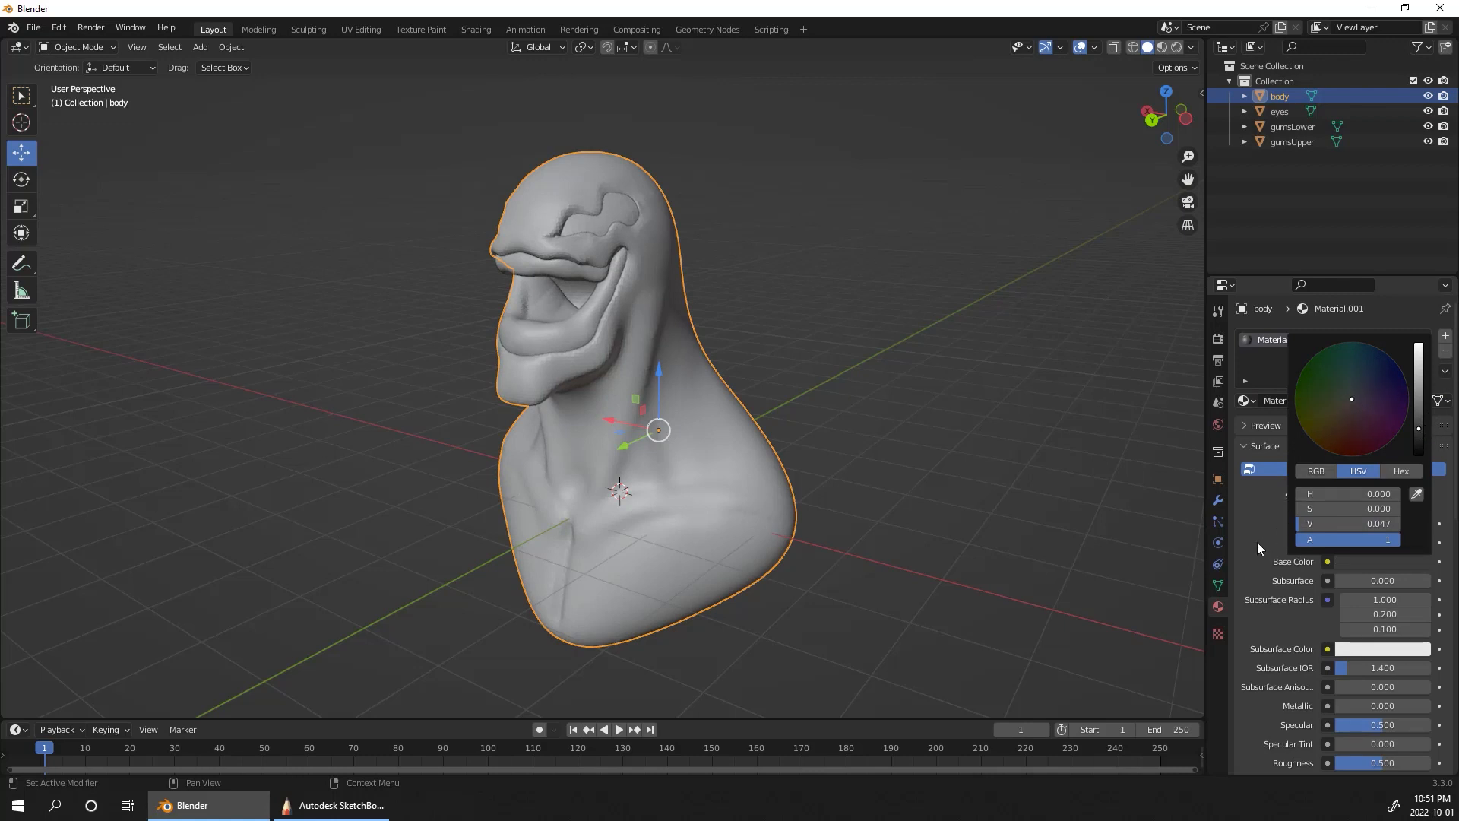
left_click(1162, 47)
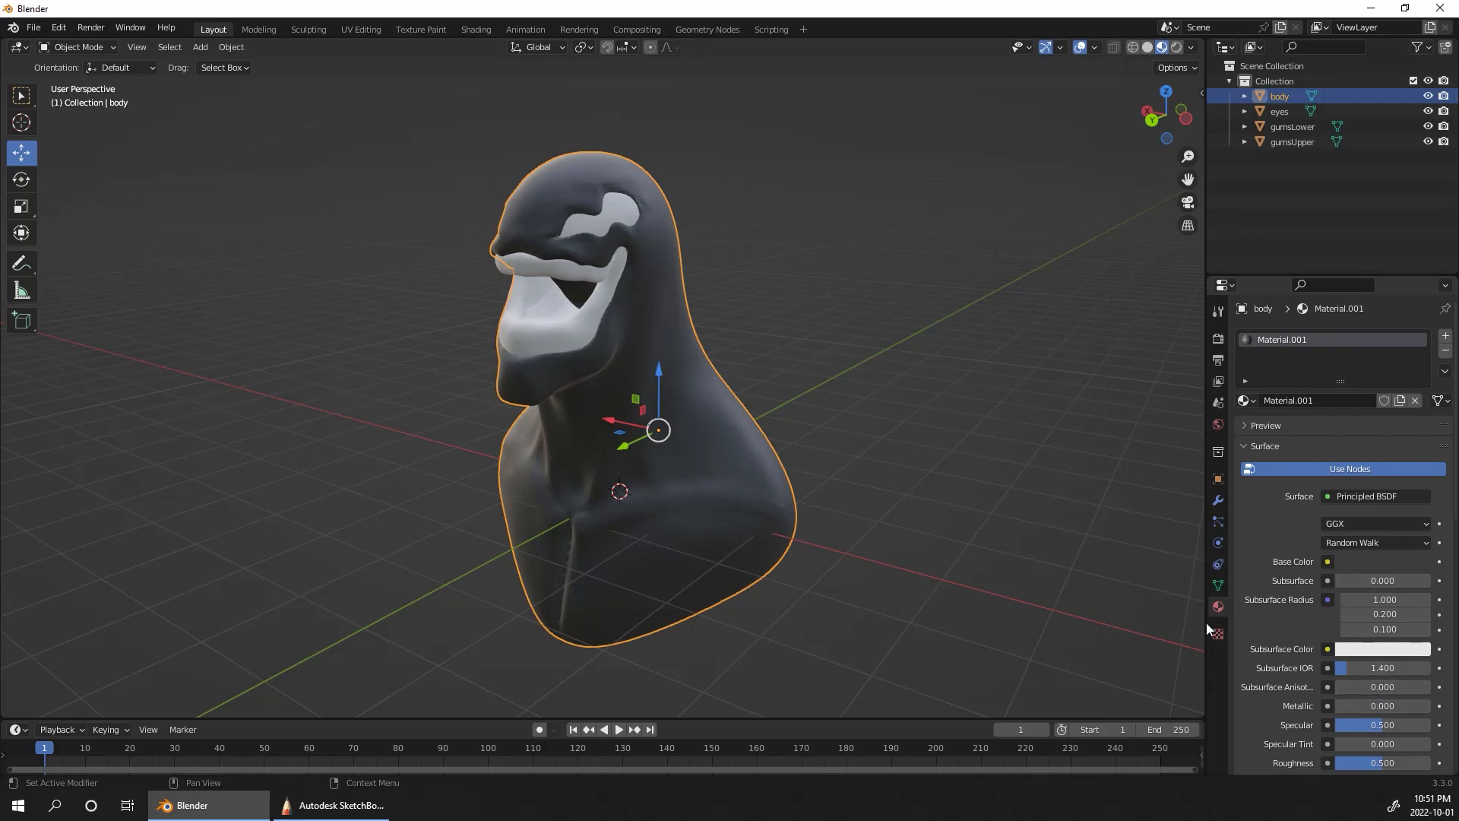
middle_click_drag(901, 435, 1055, 453)
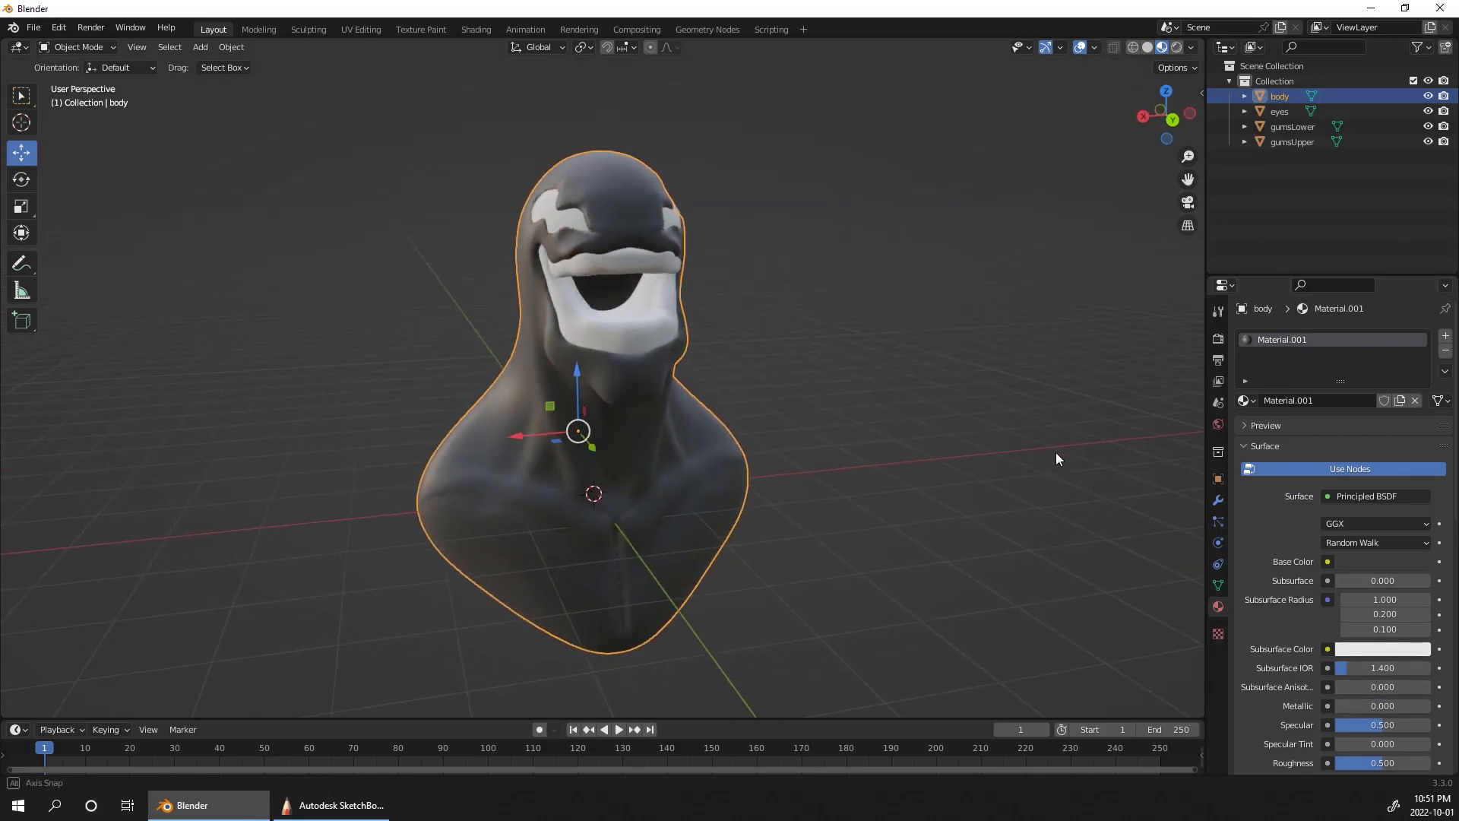
Step: Give gumsLower a new material with a dark red base color of about H 0.010, S 0.839, V 0.142
left_click(1291, 126)
left_click(1345, 402)
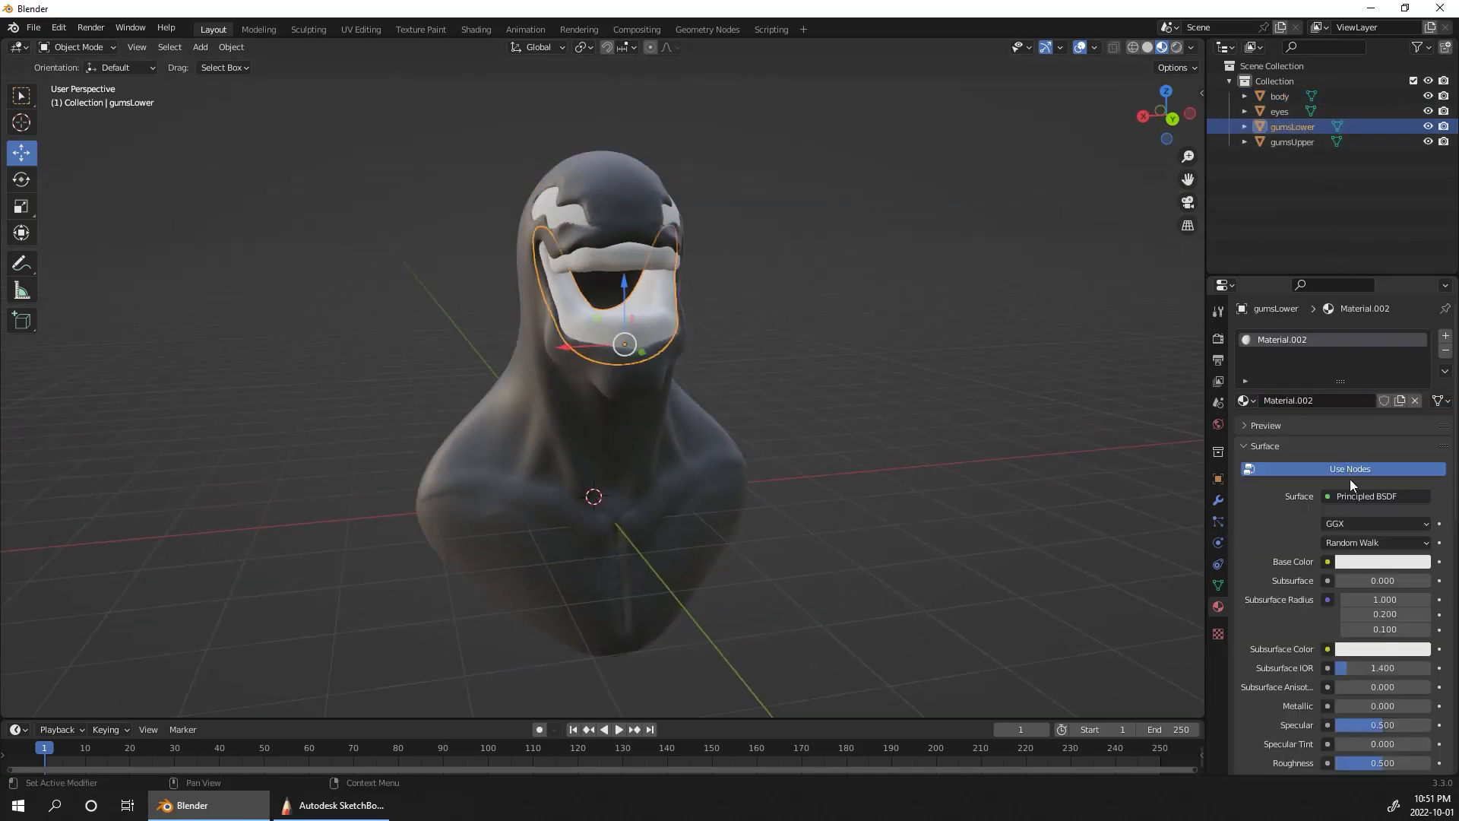
left_click(1374, 565)
mouse_move(1337, 460)
left_mouse_down()
mouse_move(1338, 439)
mouse_move(1345, 454)
left_mouse_up()
left_click_drag(1413, 380, 1418, 409)
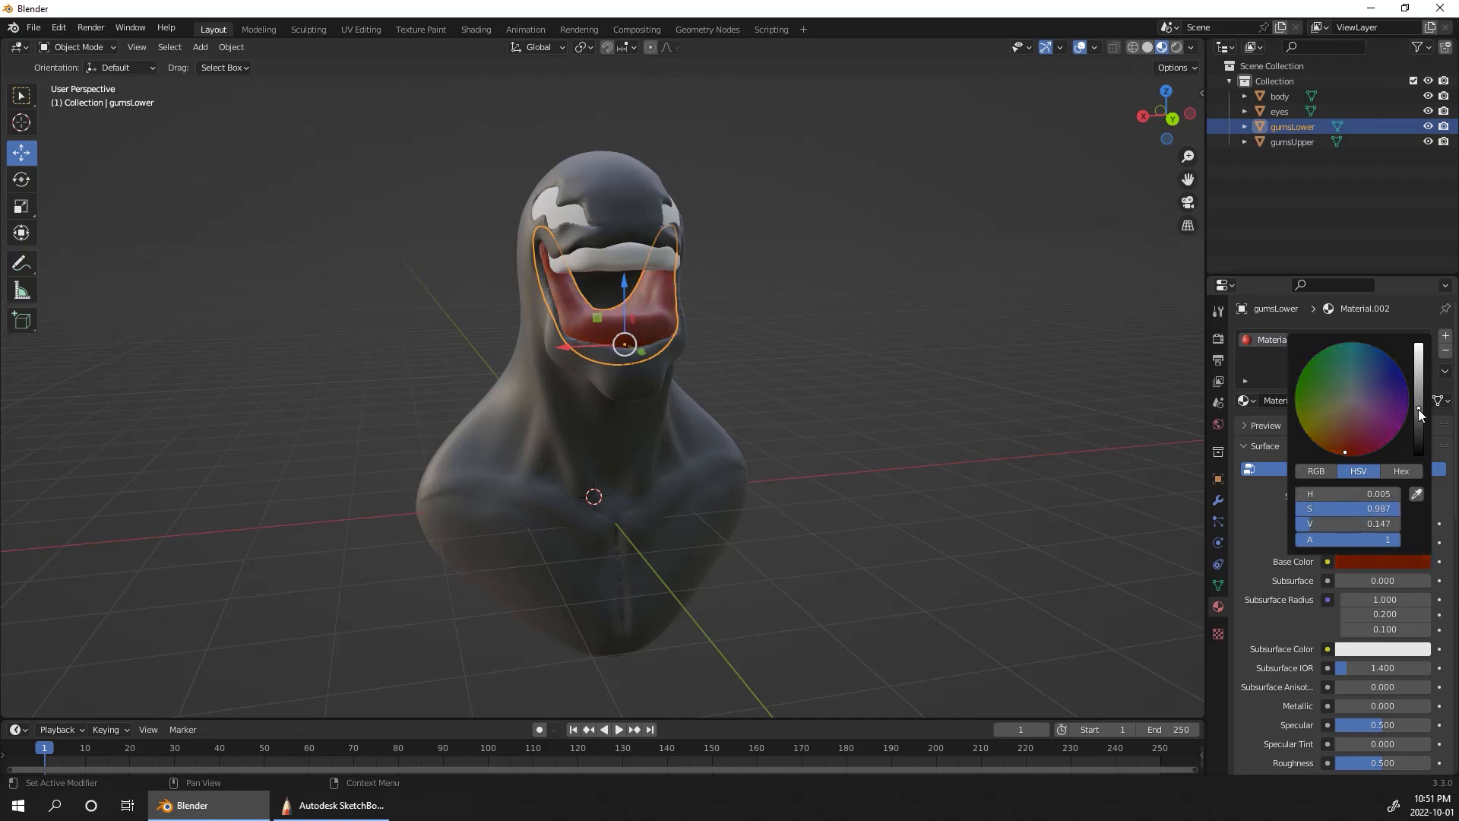
left_click_drag(1342, 450, 1348, 434)
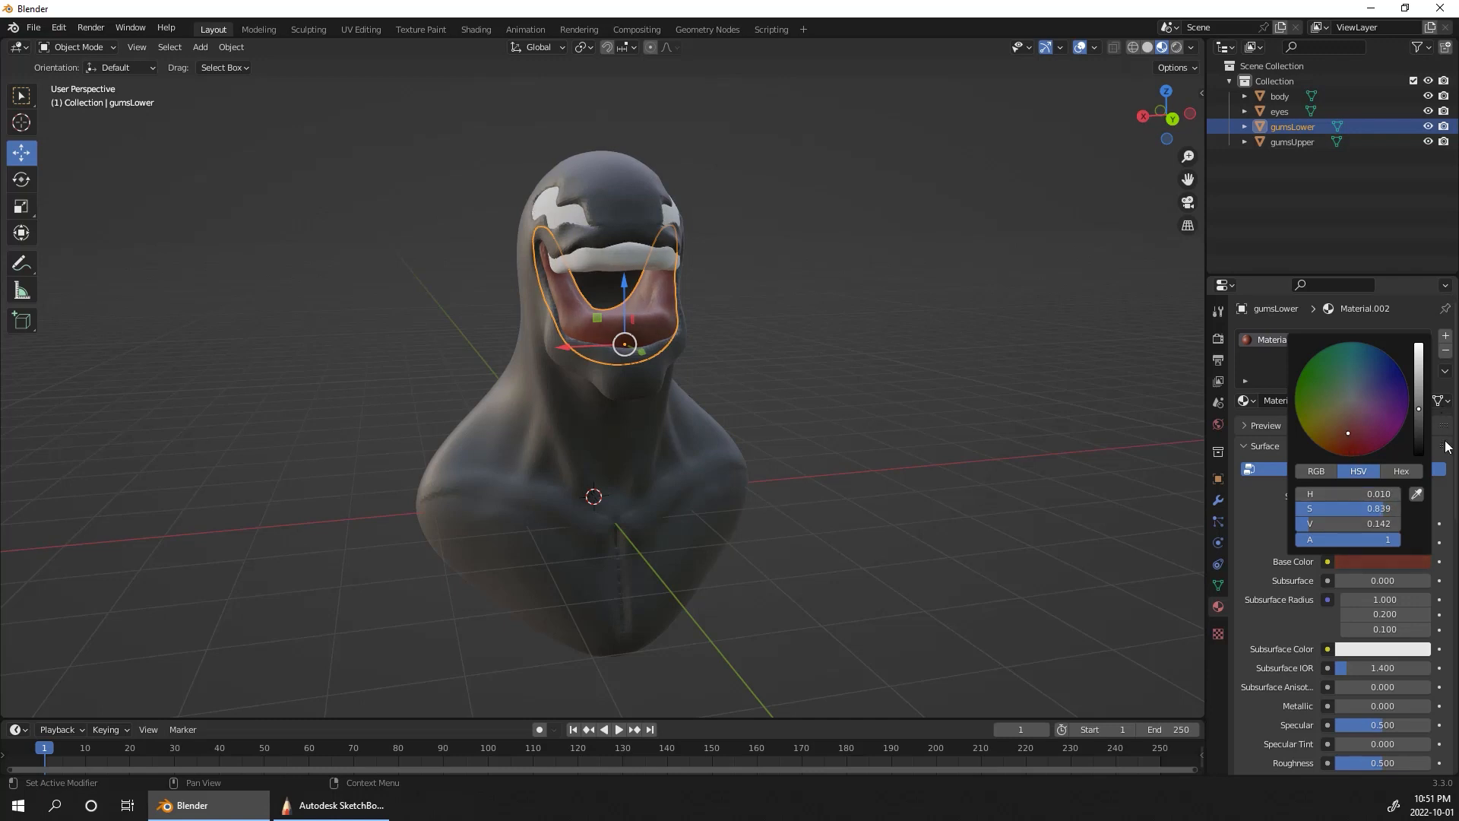
Step: Assign the lower gum's dark red Material.002 to the upper gum as well and clear the selection
left_click_drag(1247, 400, 1028, 444)
left_click_drag(620, 257, 619, 254)
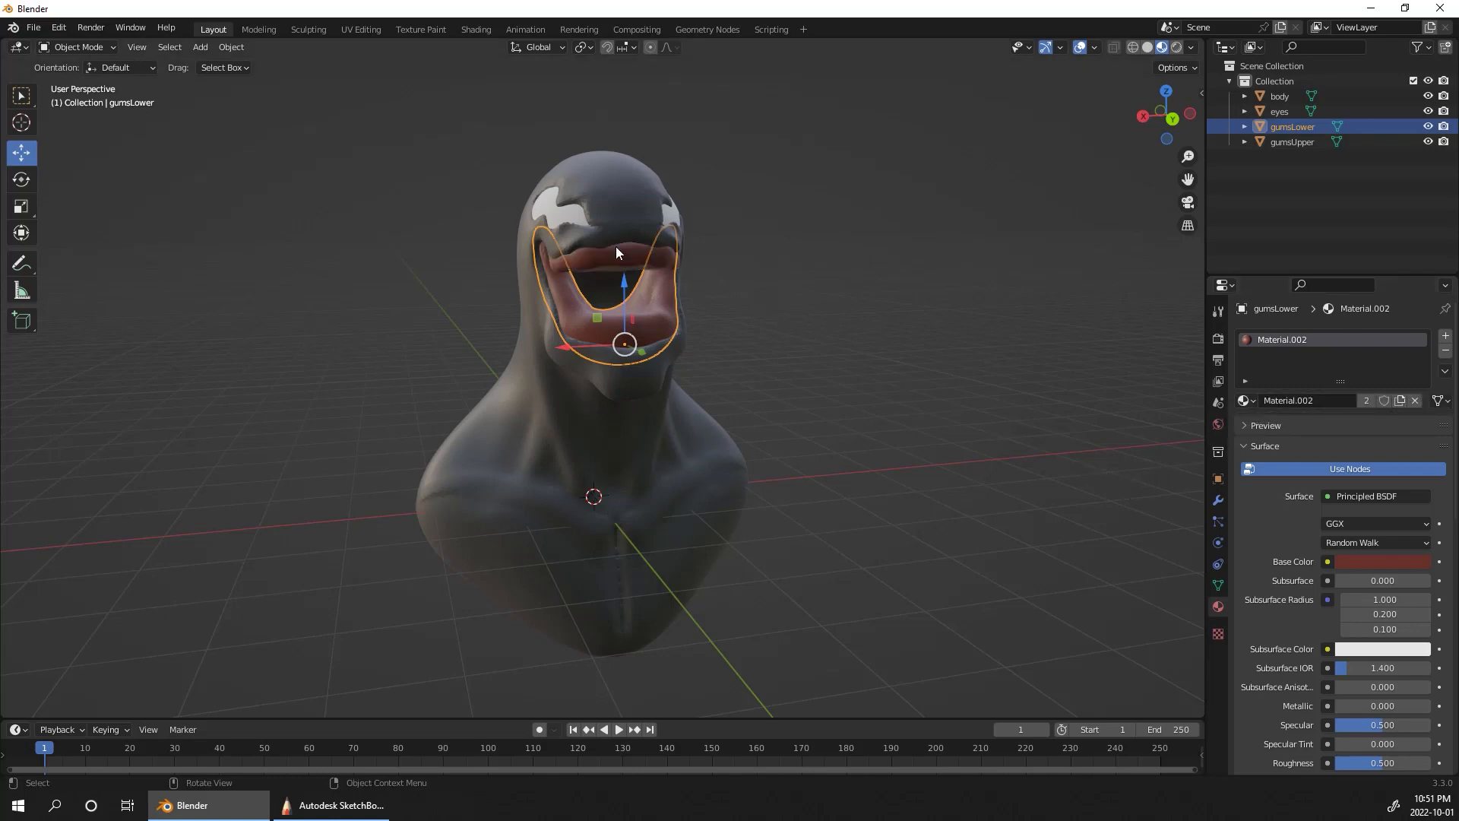
middle_click_drag(1015, 450, 942, 501)
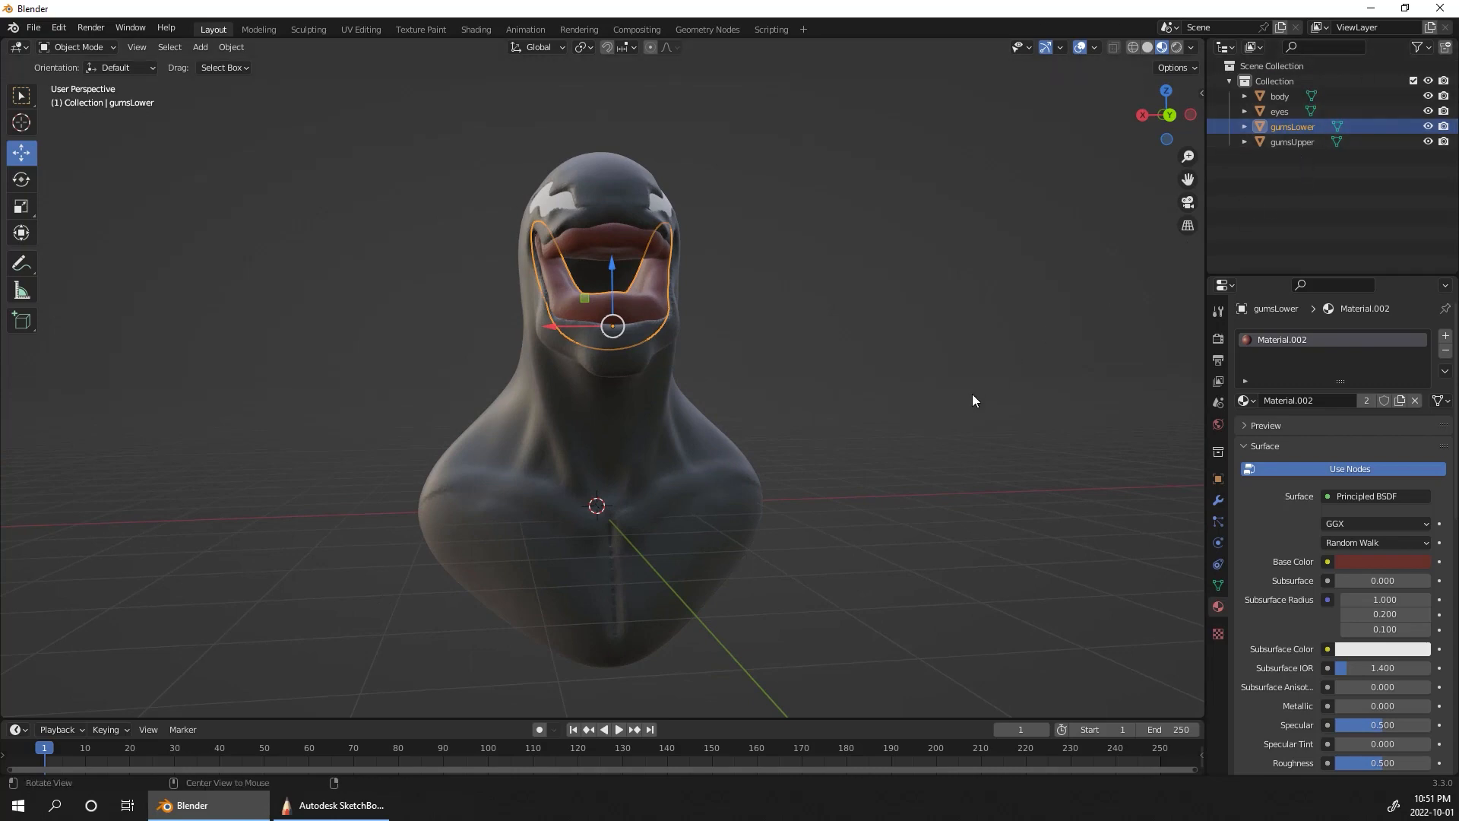
middle_click_drag(973, 393, 859, 425)
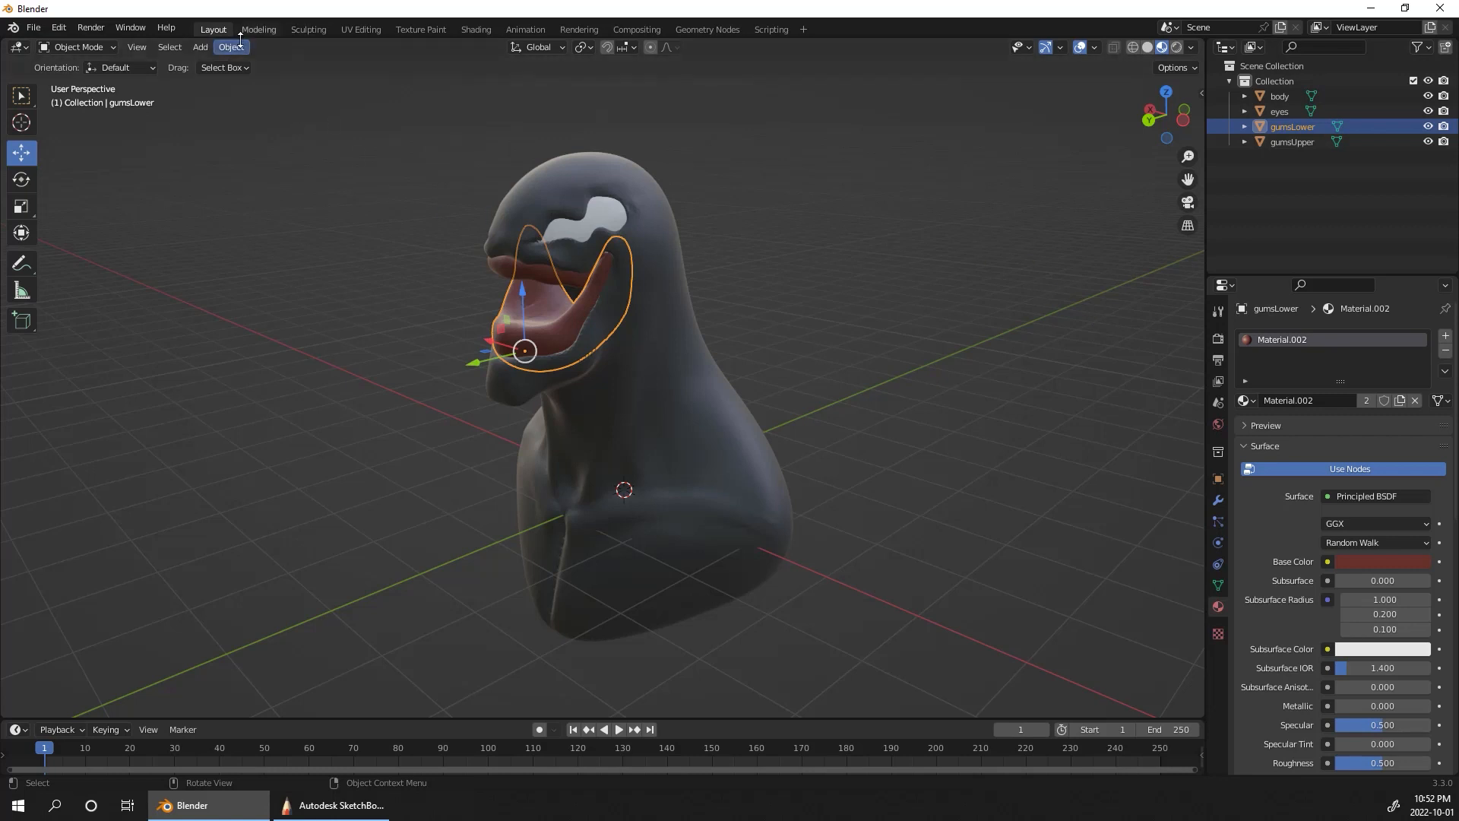
left_click(984, 424)
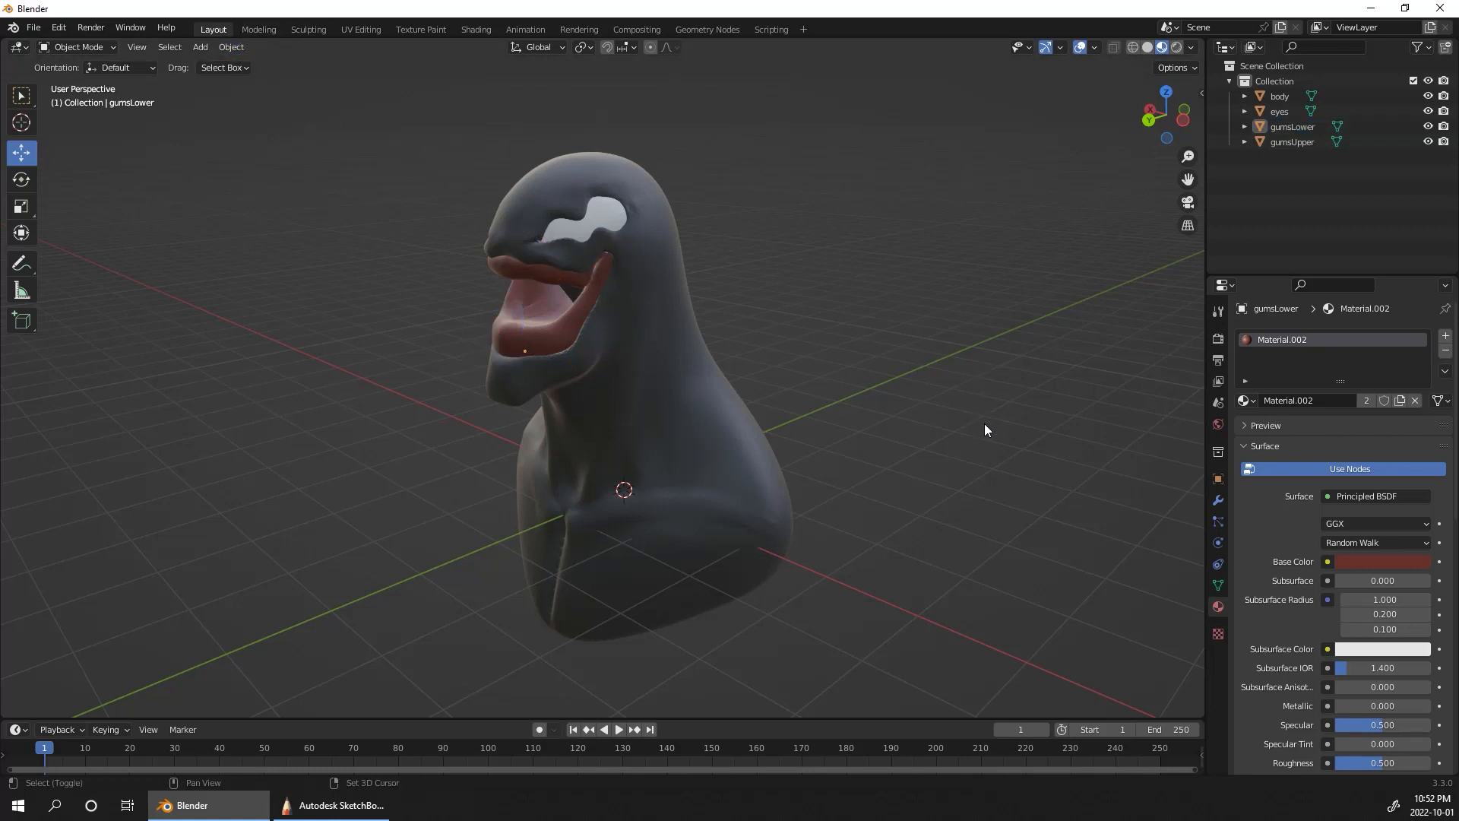
Step: Add a UV sphere and move it in front of the face
key("shift+a")
mouse_move(985, 424)
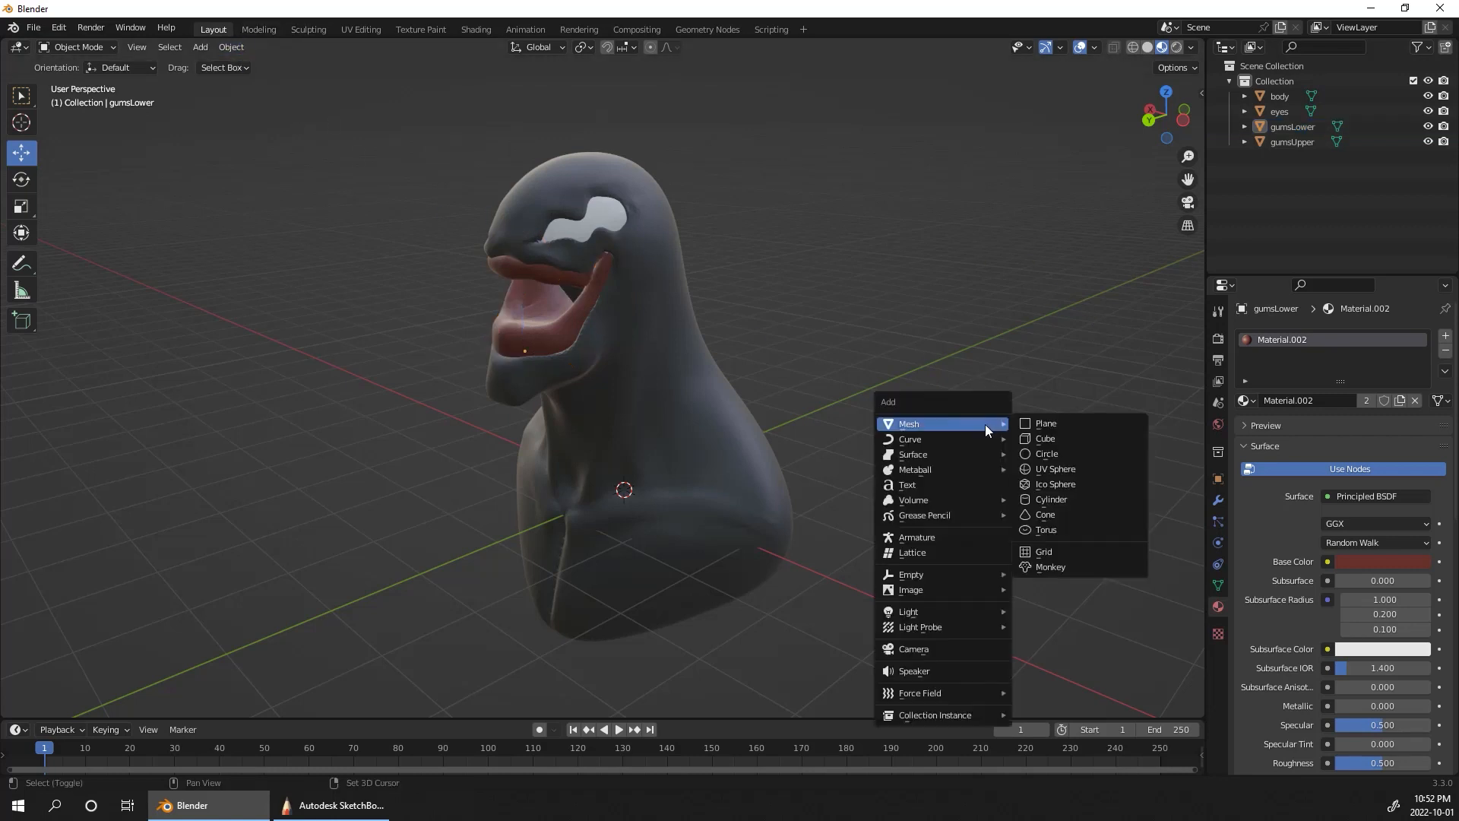
left_click(1079, 465)
middle_click_drag(1056, 471, 720, 421)
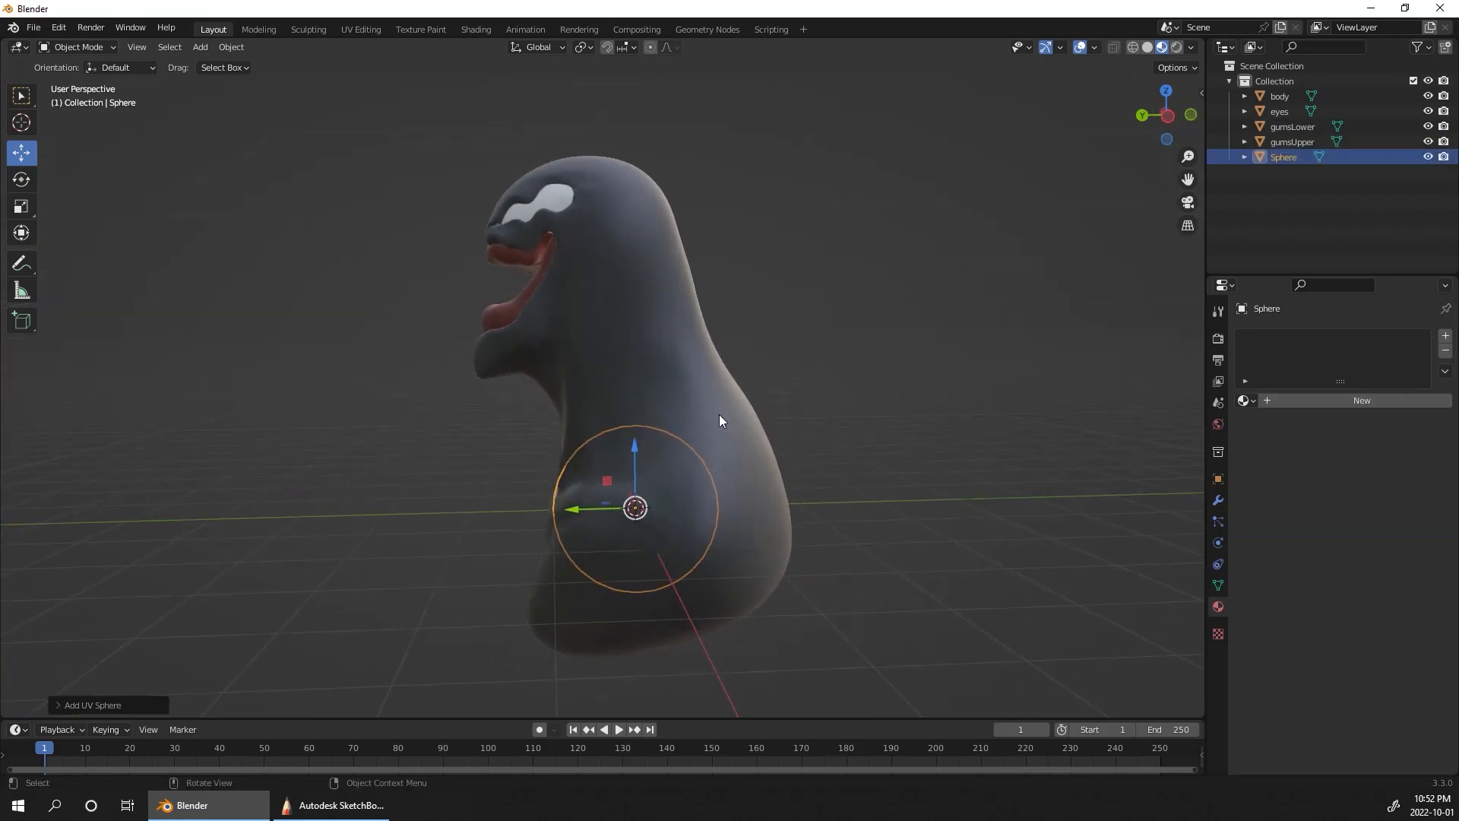
key("g")
left_click(517, 276)
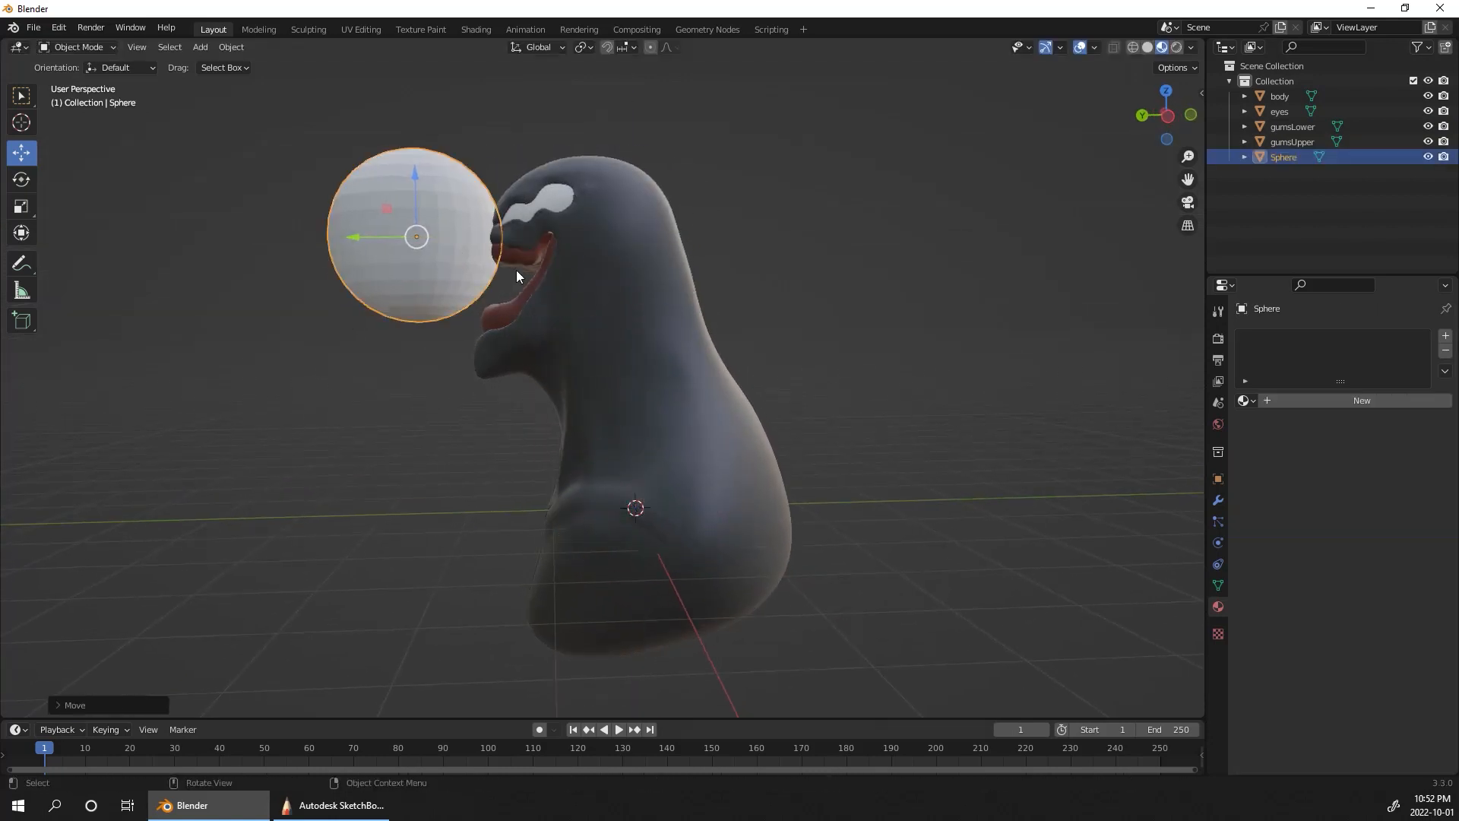
middle_click_drag(517, 276, 1243, 313)
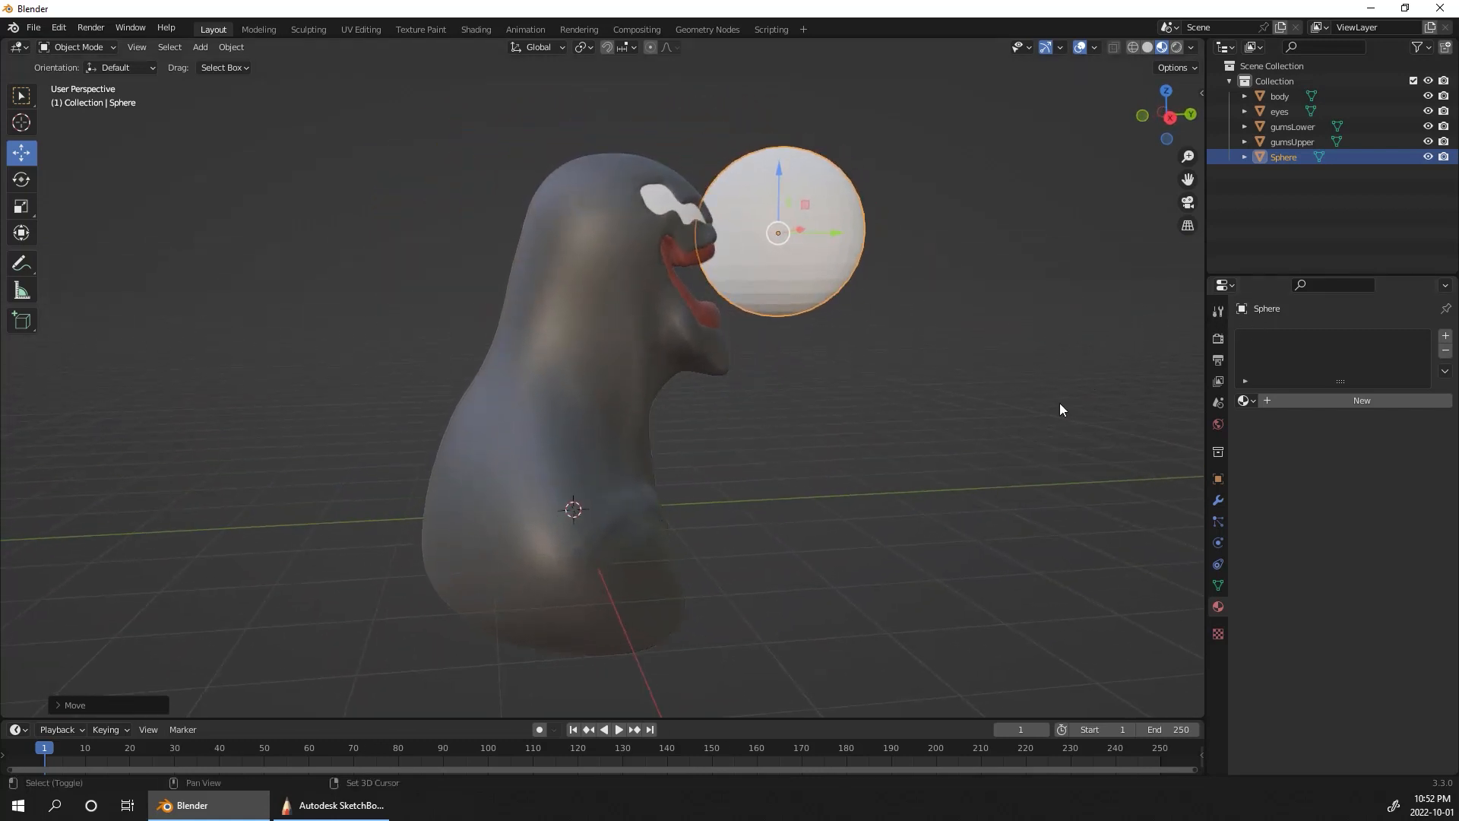
Step: Scale the sphere down in the right side view and stretch it along Z into a tall, narrow ellipsoid
left_click(1170, 119)
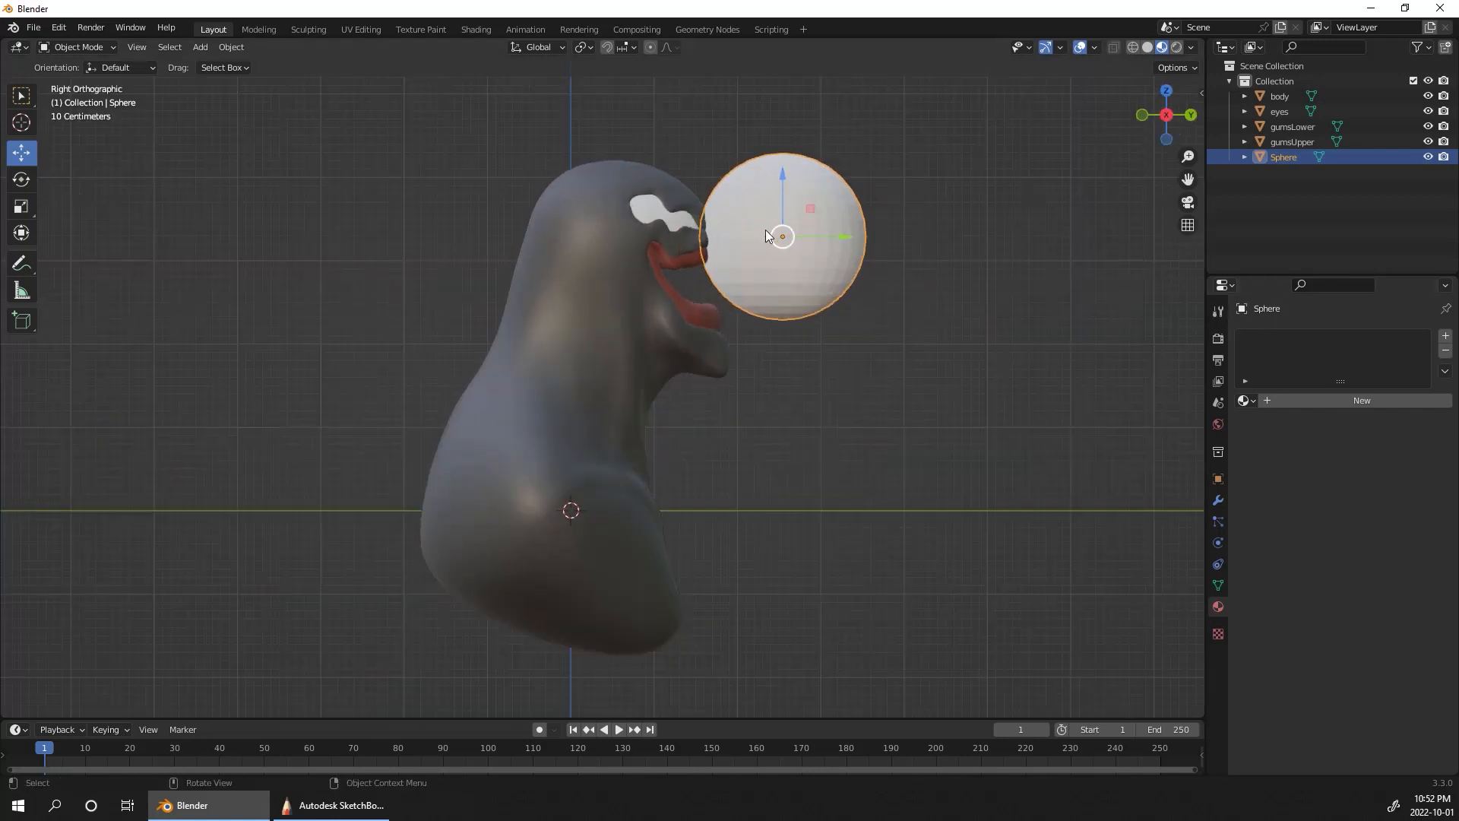
key("s")
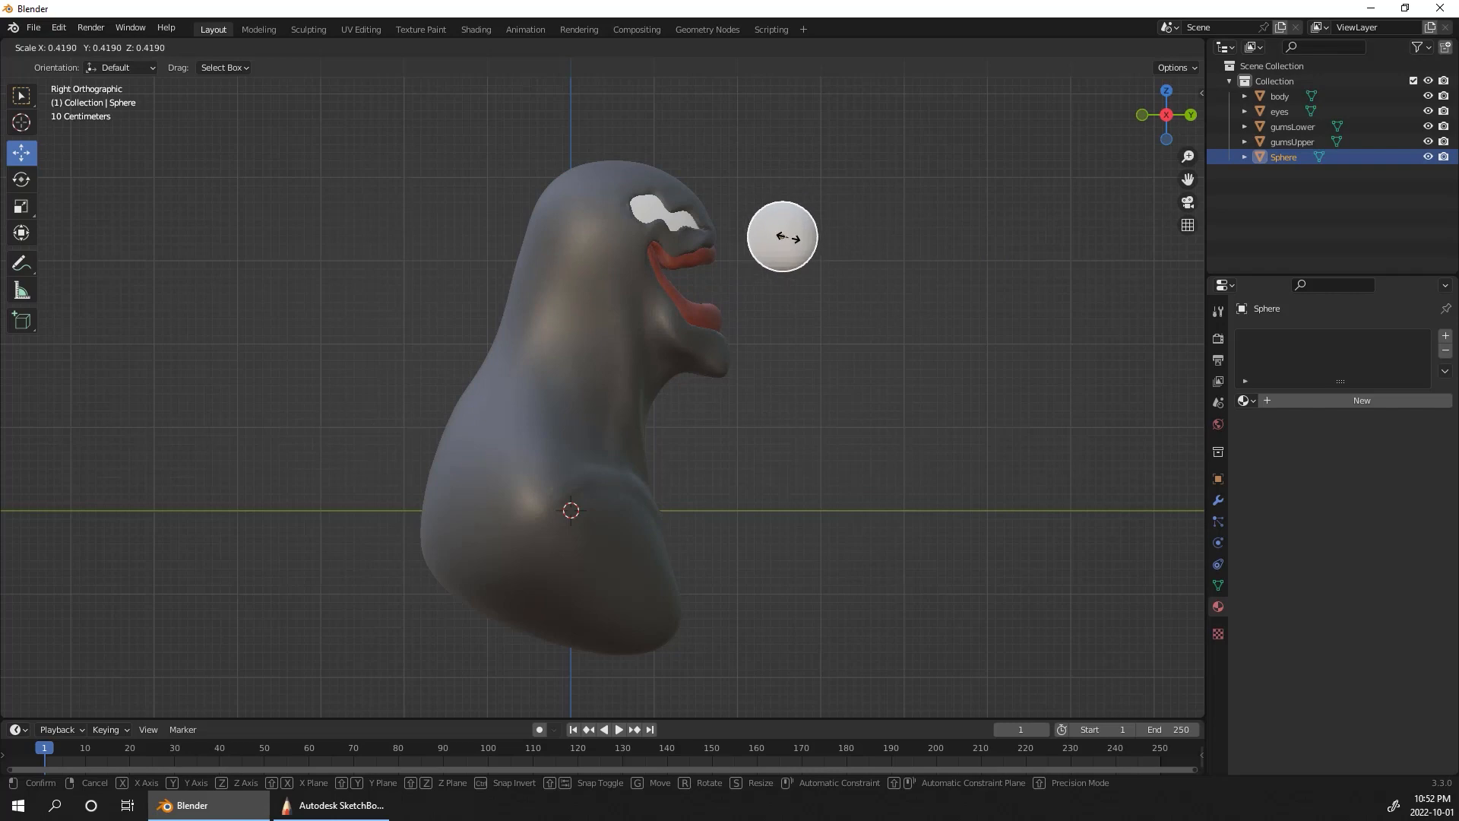
left_click(792, 218)
left_click_drag(986, 386, 983, 322, "ctrl+alt")
left_click_drag(981, 333, 816, 580, "alt+shift")
left_click_drag(881, 471, 882, 413, "ctrl+alt")
key("s")
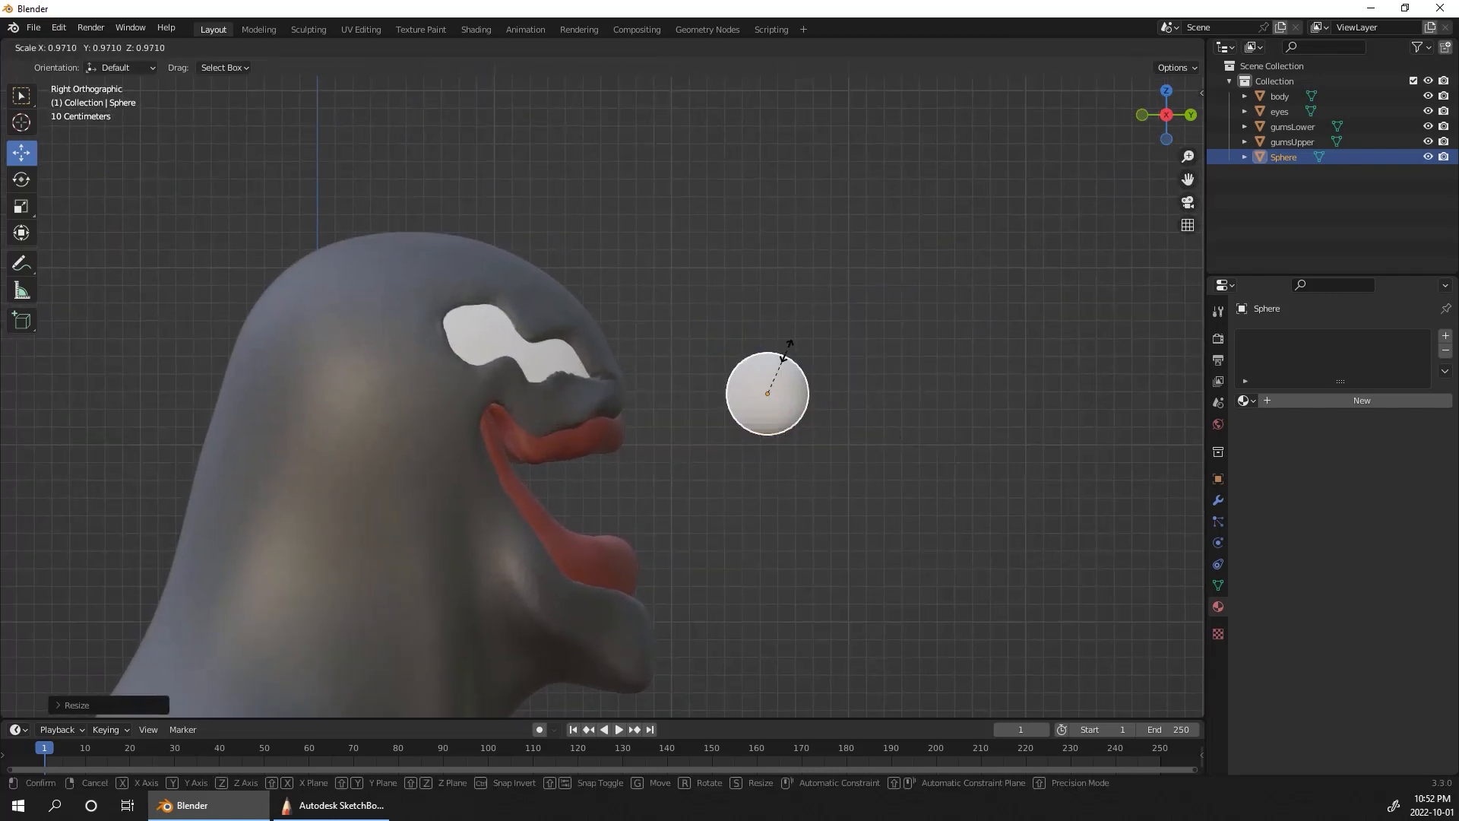
key("z")
left_click(804, 335)
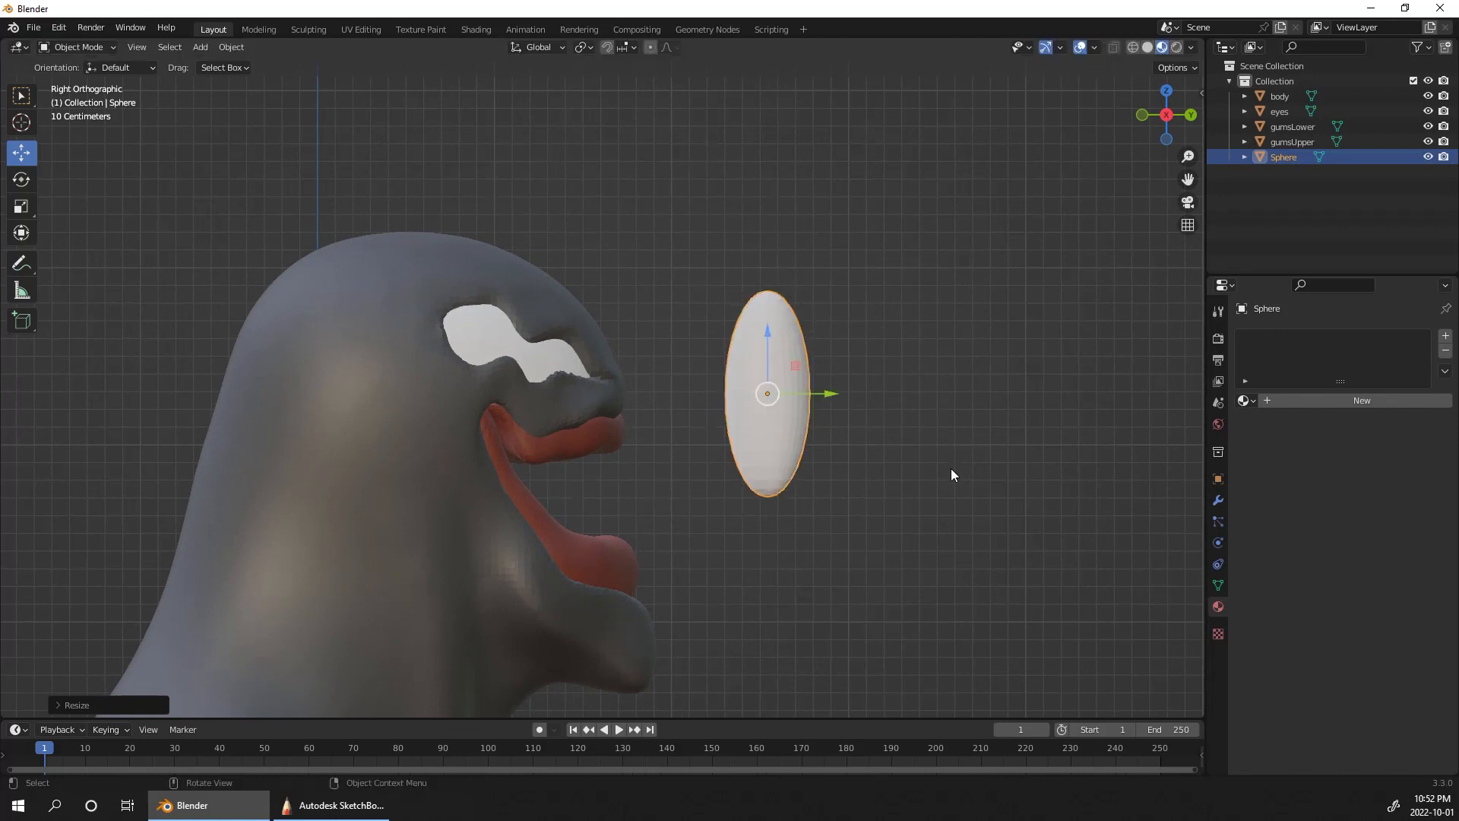
Step: Switch to the Sculpting workspace for the stretched sphere and choose the Elastic Deform brush in left side view
left_click_drag(1033, 361, 851, 380, "alt")
left_click(316, 34)
left_click(1144, 115)
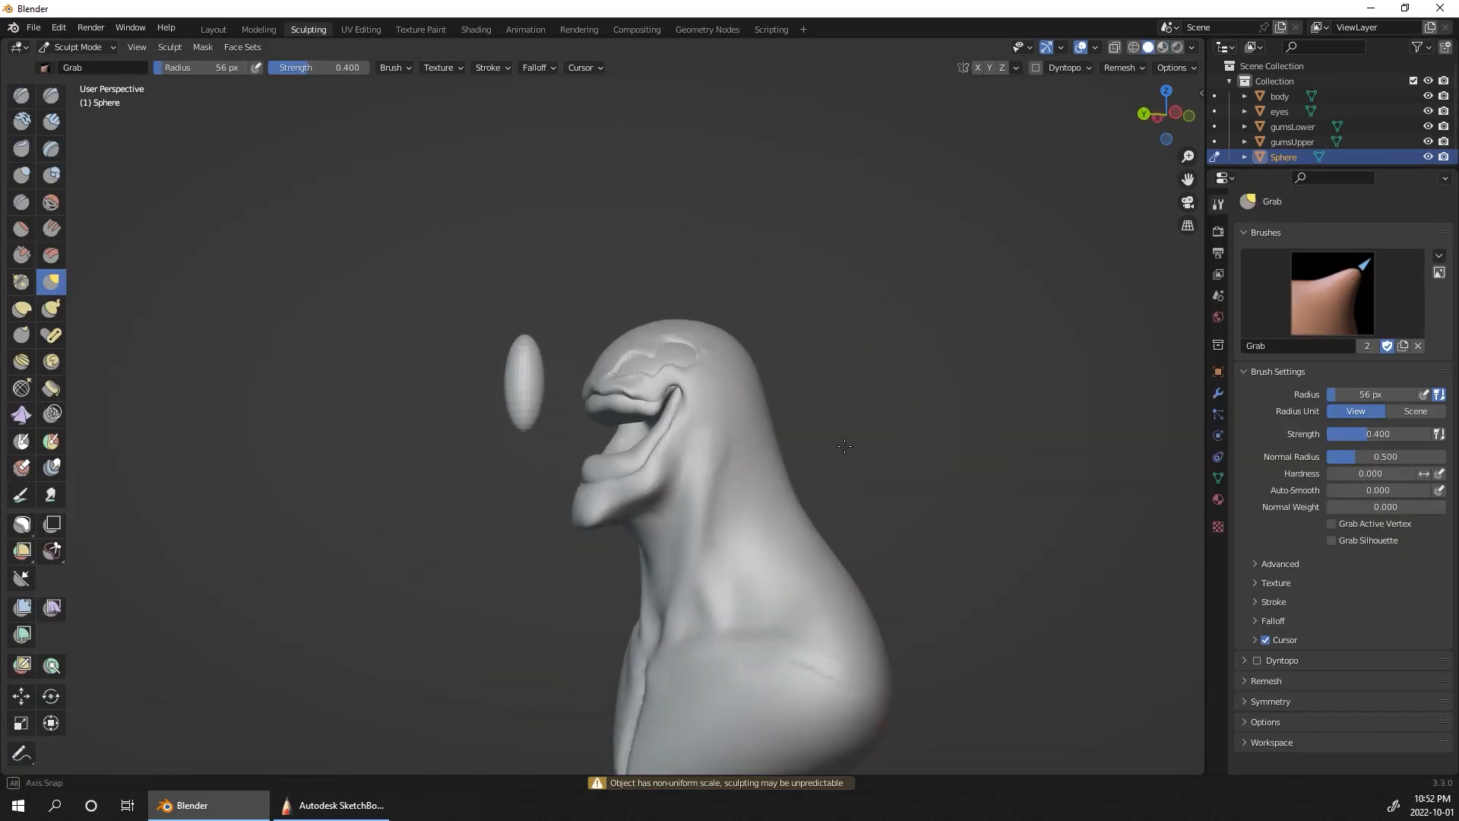
left_click_drag(874, 334, 1029, 336, "alt")
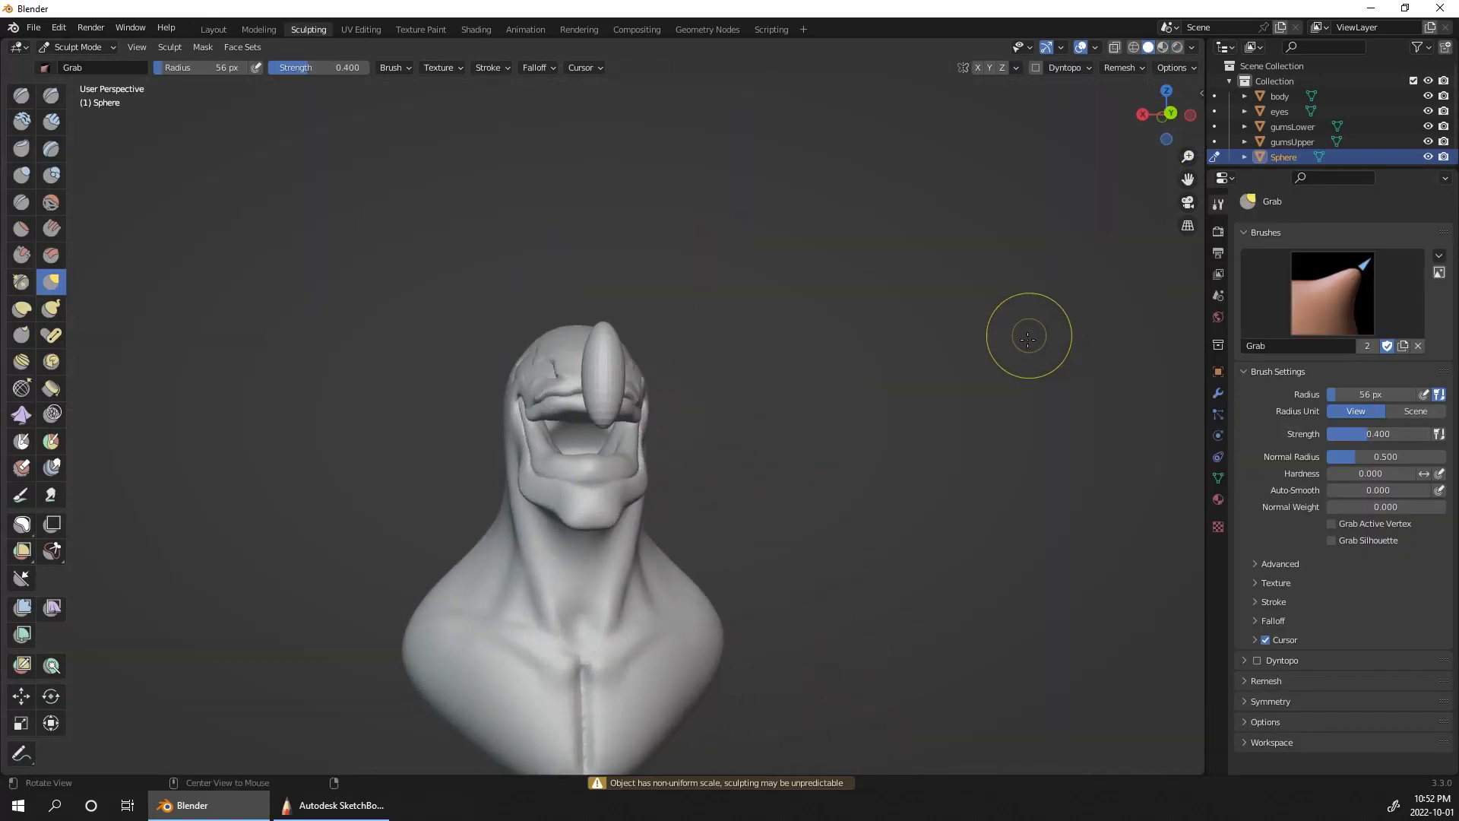
left_click(1189, 115)
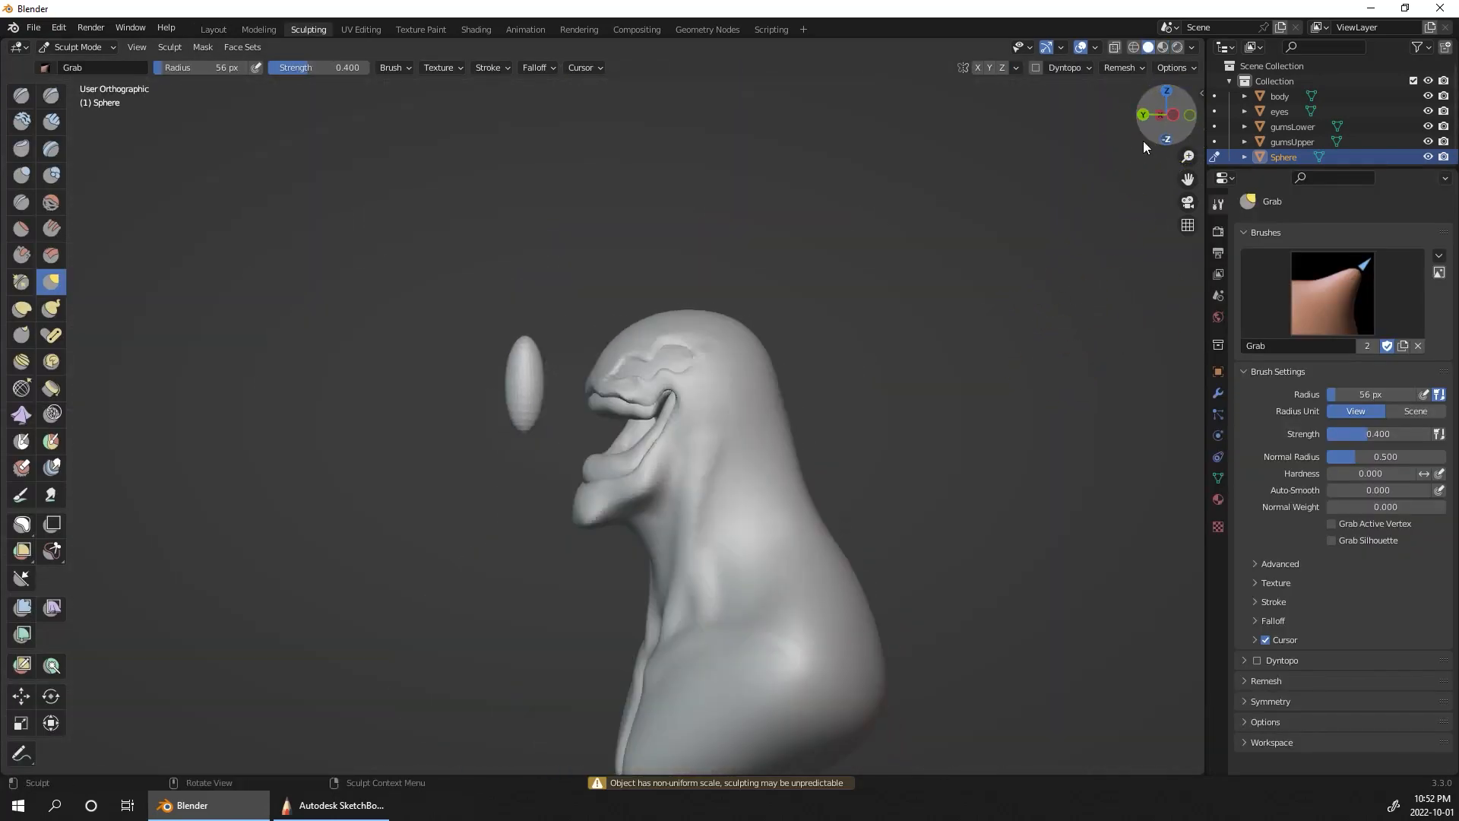
left_click(21, 308)
Step: Try to bend the stretched sphere with the Elastic Deform brush at a 56 px radius
mouse_move(542, 397)
left_mouse_down()
mouse_move(525, 393)
mouse_move(520, 421)
mouse_move(548, 425)
left_mouse_up()
left_click_drag(511, 370, 479, 351)
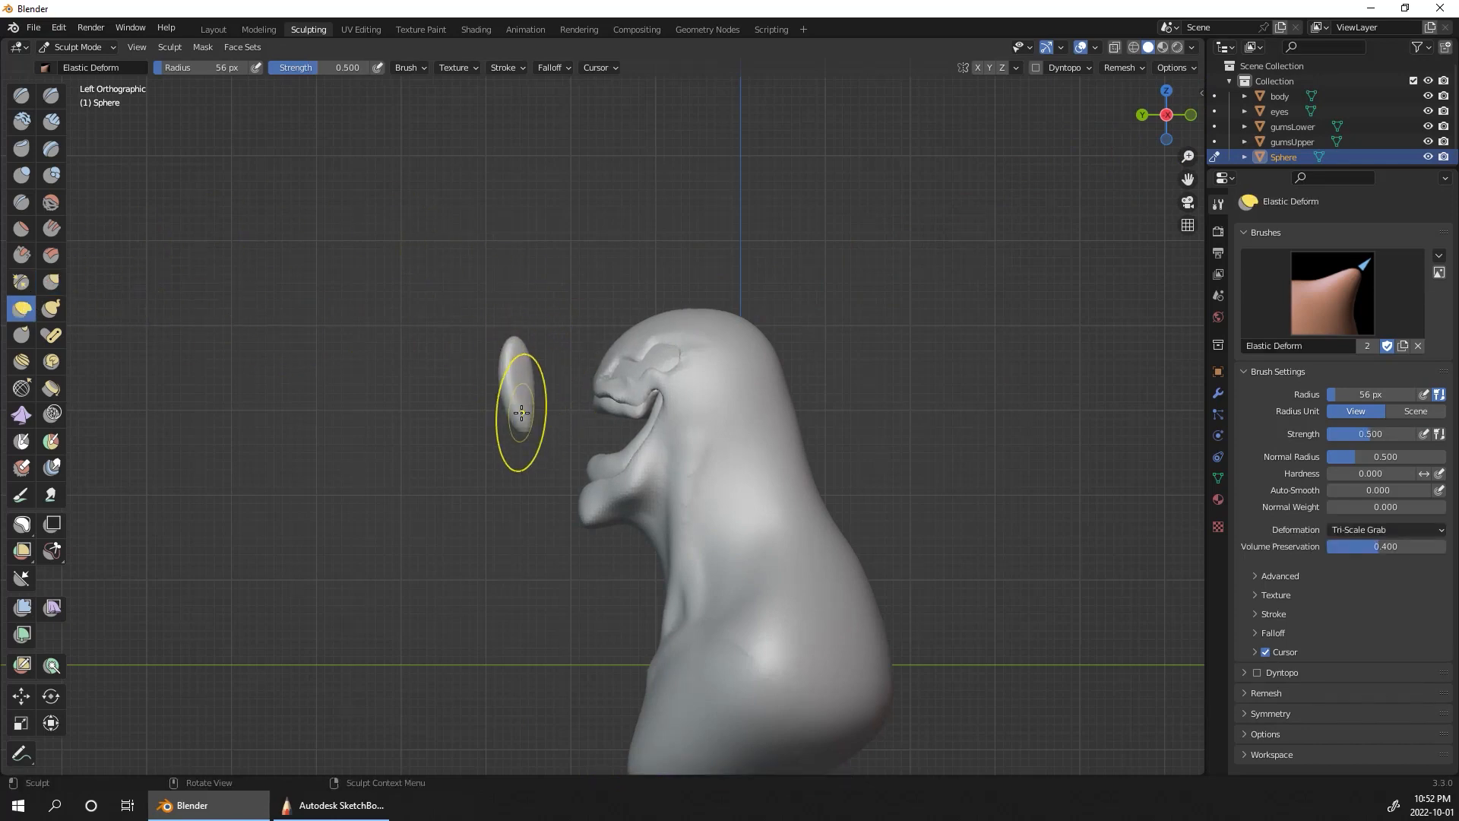
left_click_drag(521, 412, 546, 401)
mouse_move(976, 414)
middle_mouse_down()
mouse_move(1035, 422)
mouse_move(1081, 367)
middle_mouse_up()
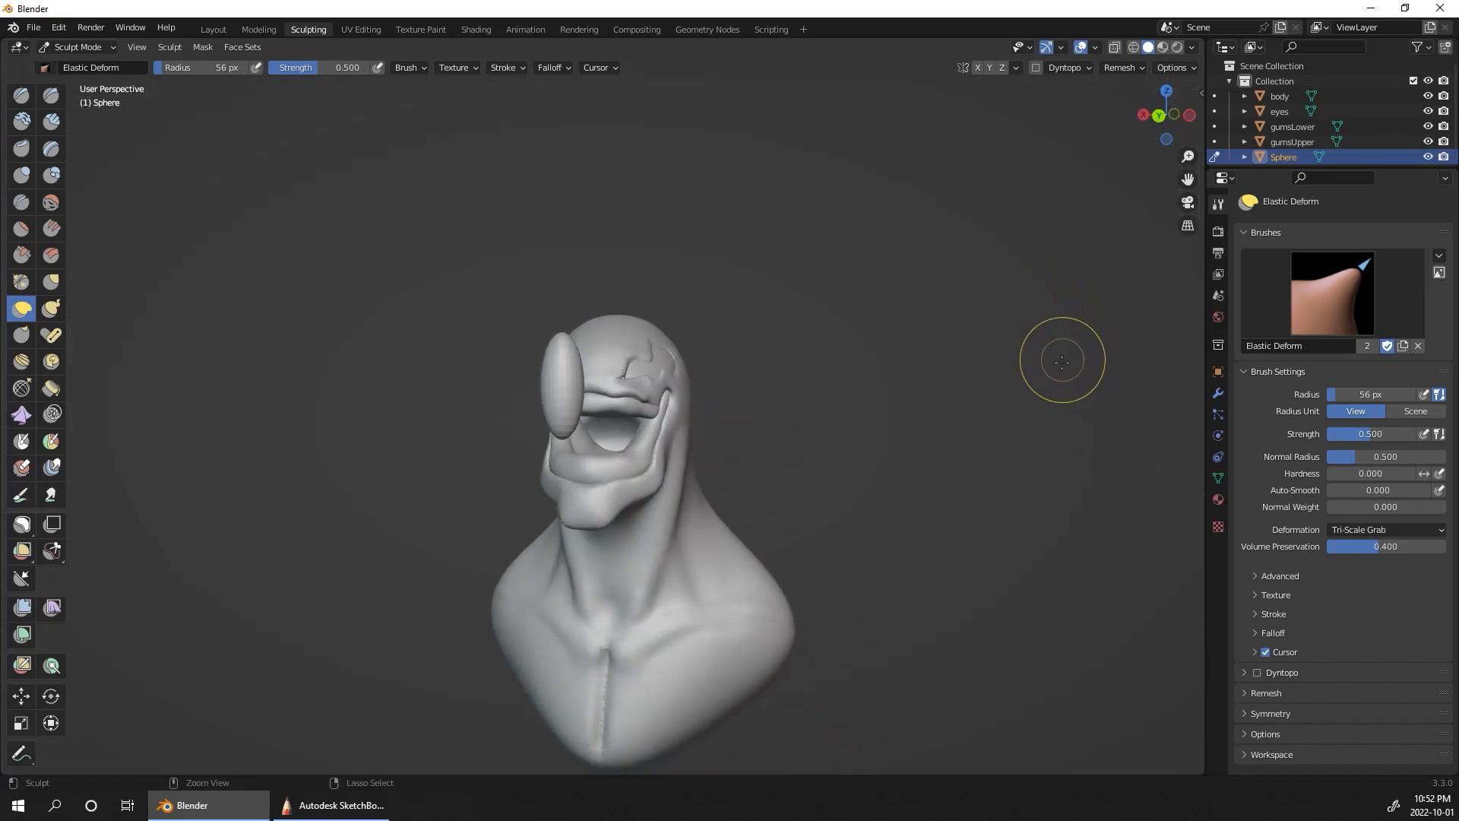
key("ctrl+Tab")
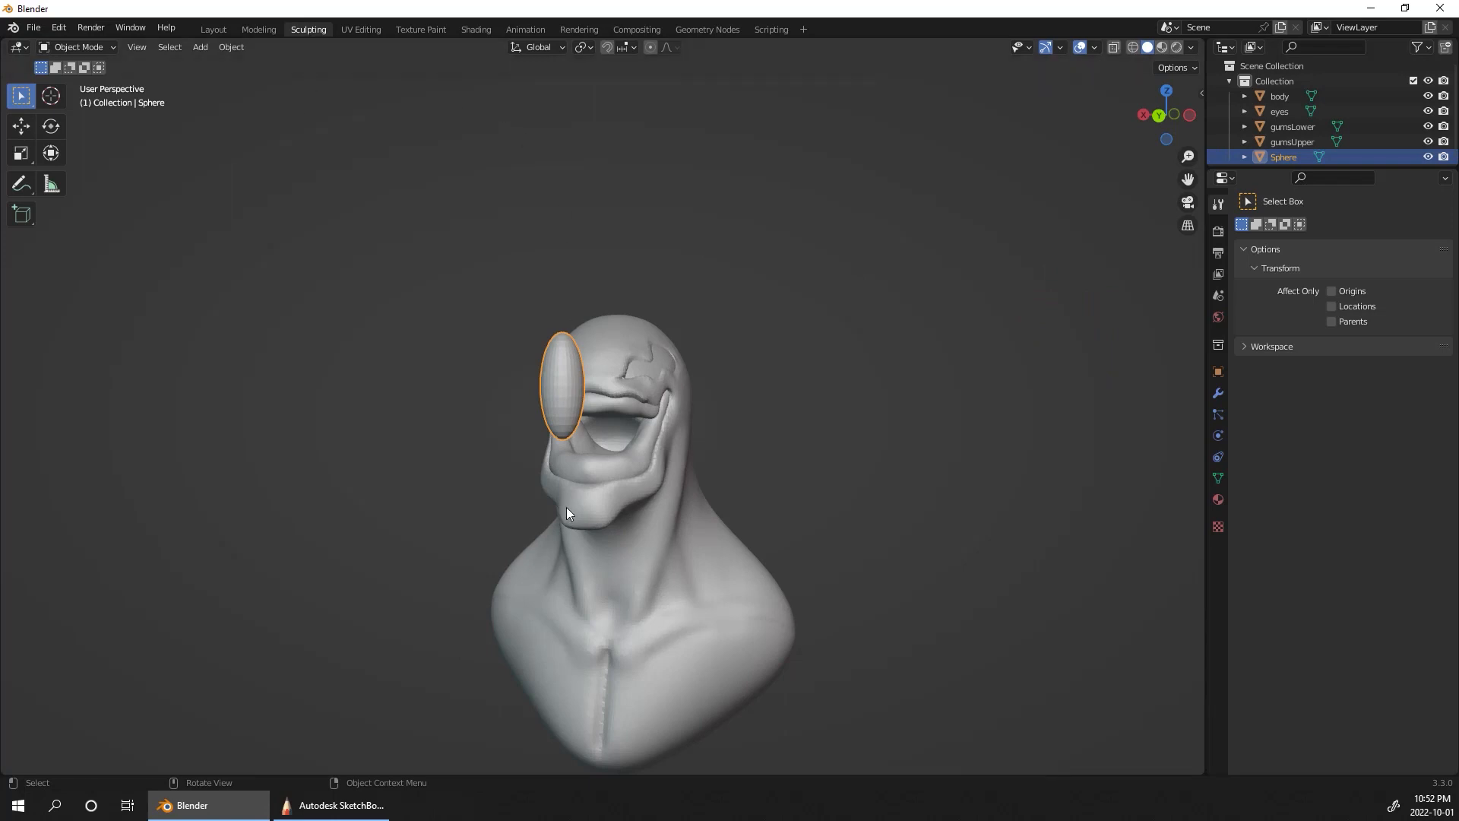
left_click(105, 47)
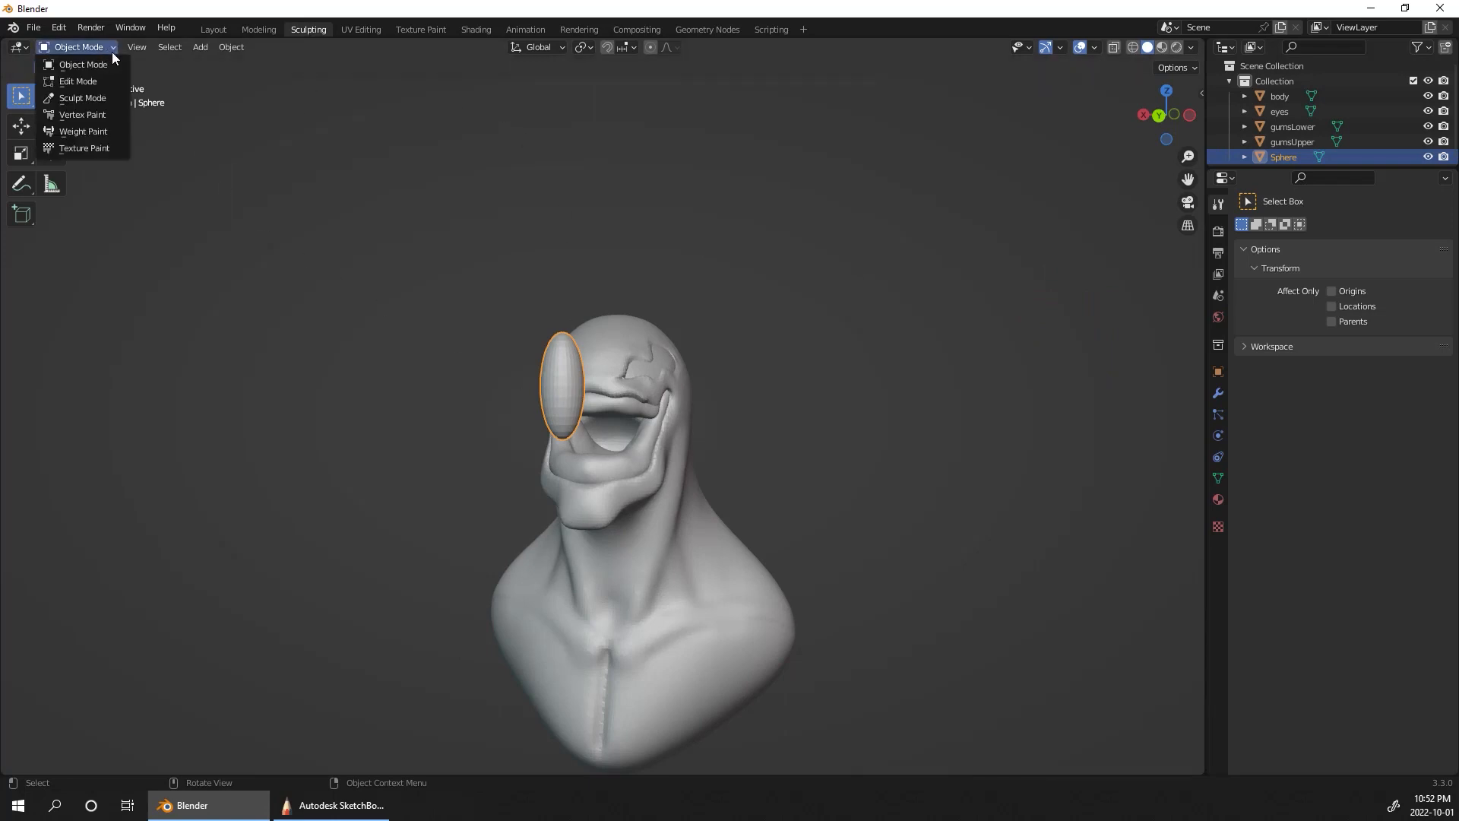
left_click(106, 96)
Step: Turn on X symmetry and reshape the stretched sphere from the left side view with the Elastic Deform brush
middle_click_drag(1002, 472, 927, 478)
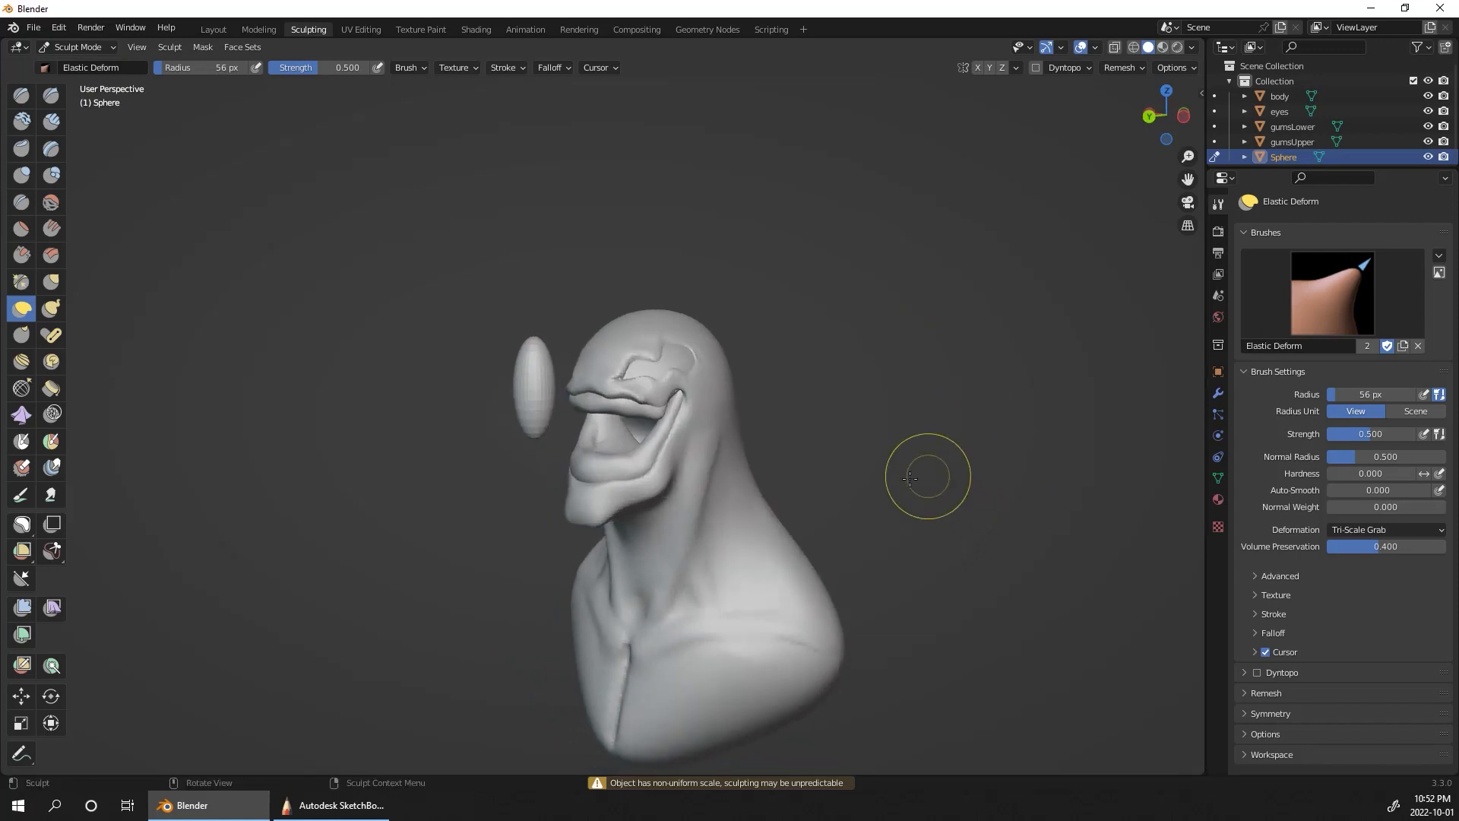
middle_click_drag(1051, 383, 1003, 375)
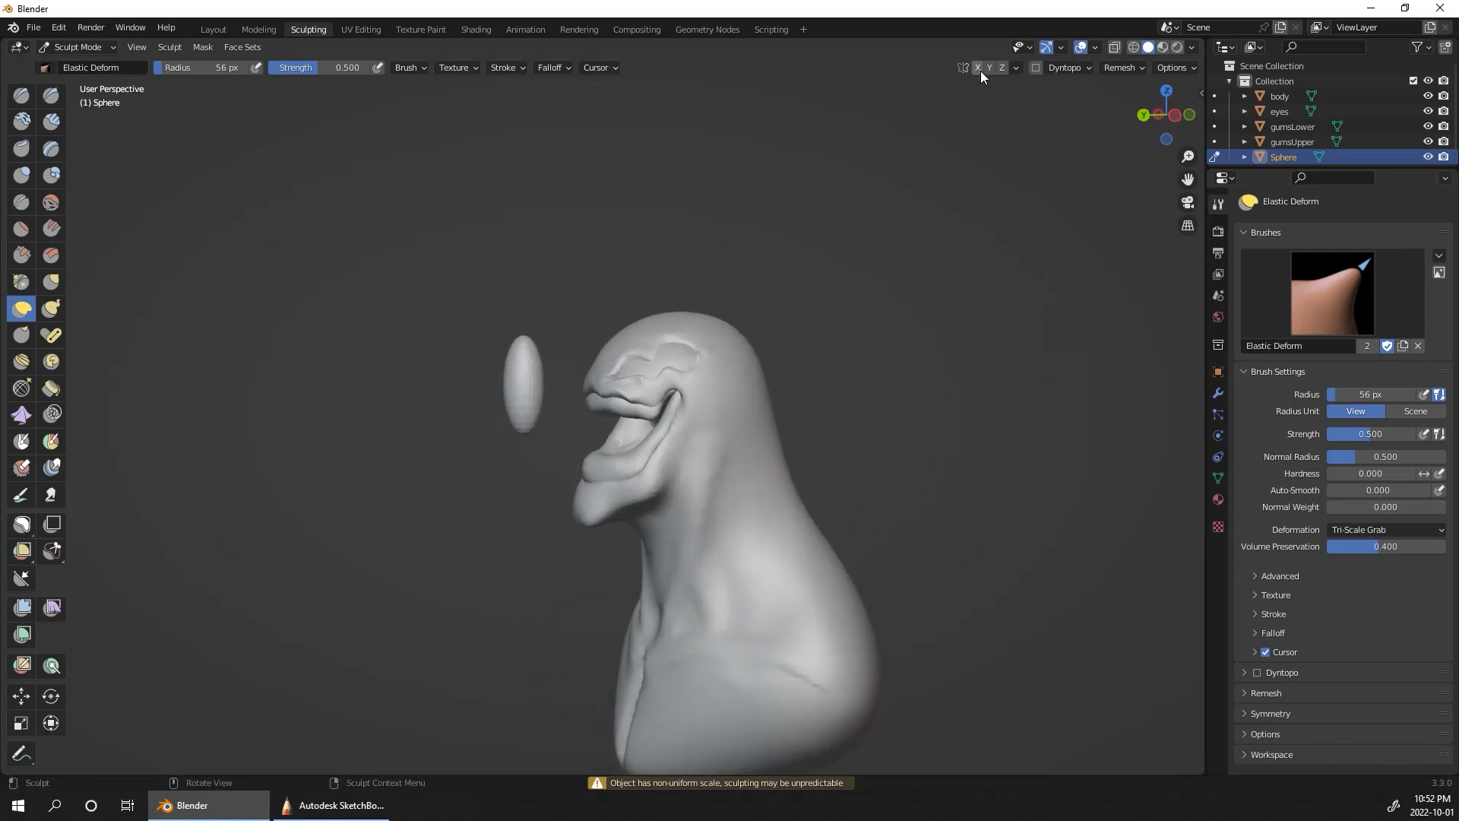
left_click(1158, 115)
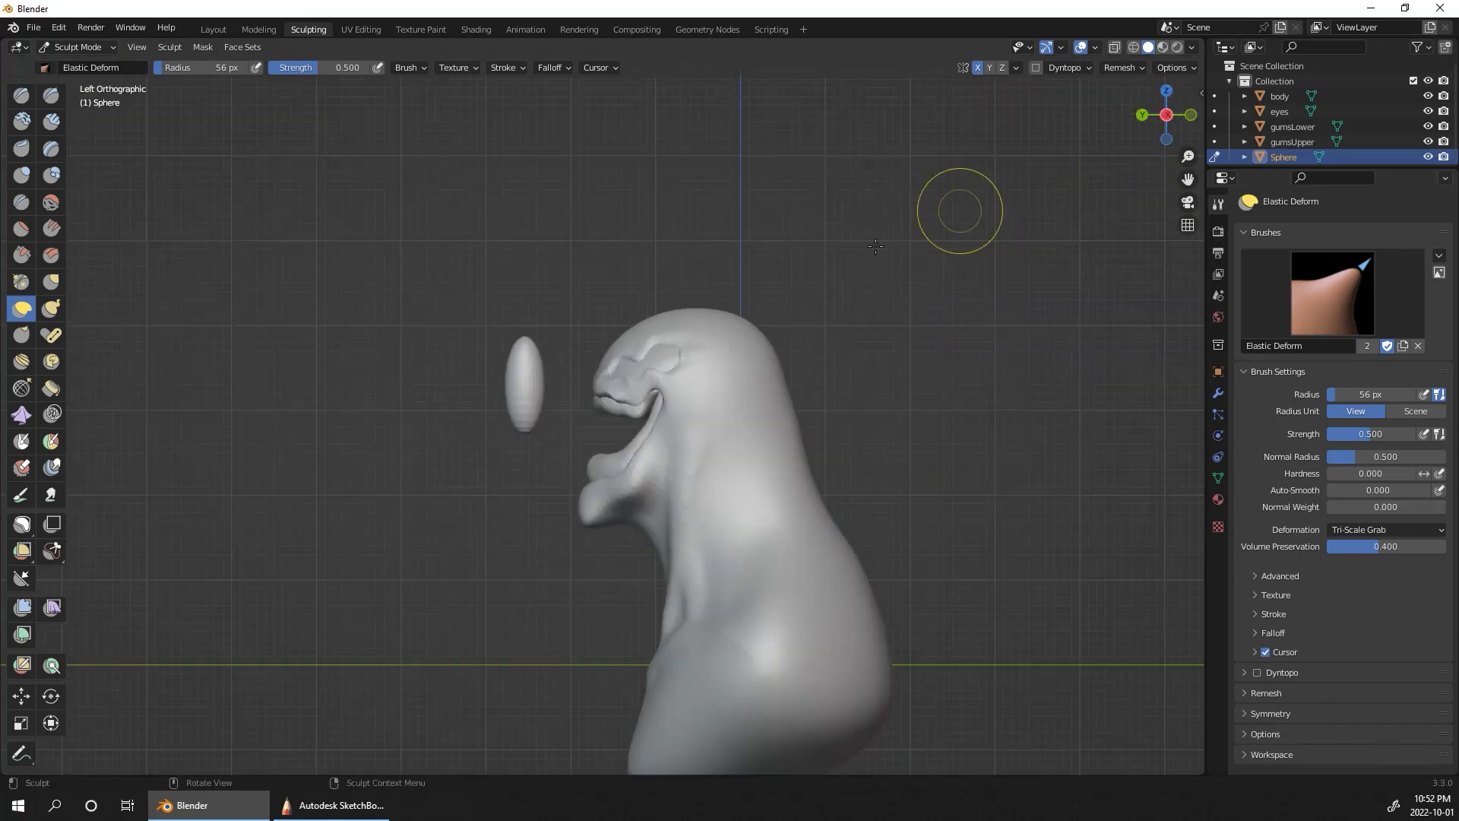
left_click_drag(536, 391, 516, 395)
mouse_move(527, 428)
left_mouse_down()
mouse_move(543, 445)
mouse_move(508, 364)
mouse_move(510, 386)
left_mouse_up()
Step: Remesh the stretched sphere to give it an even, denser surface for sculpting
left_click_drag(870, 375, 1107, 396, "alt")
left_click_drag(1021, 424, 1042, 423, "alt")
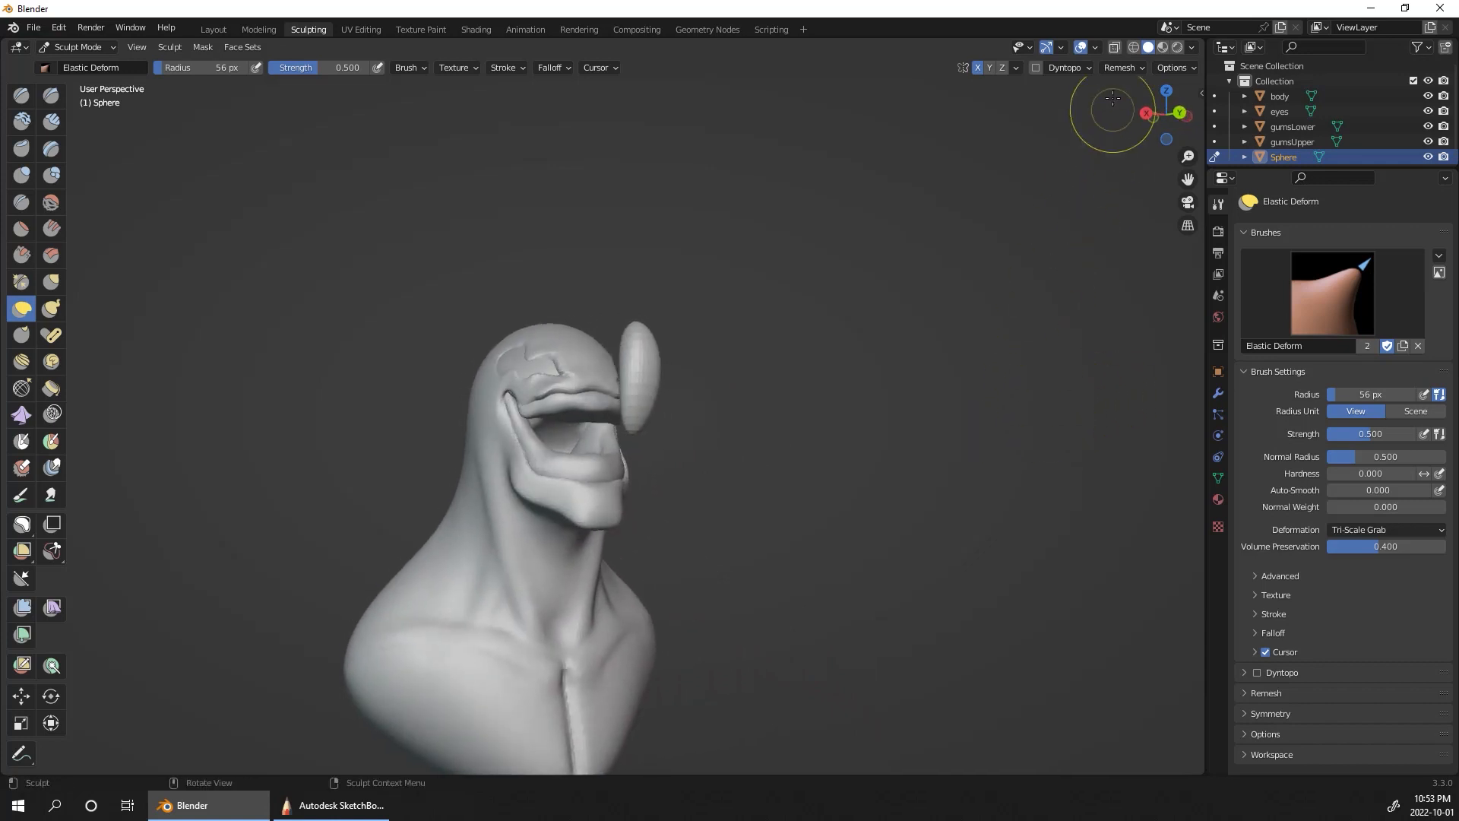
left_click(1122, 68)
left_click(1156, 216)
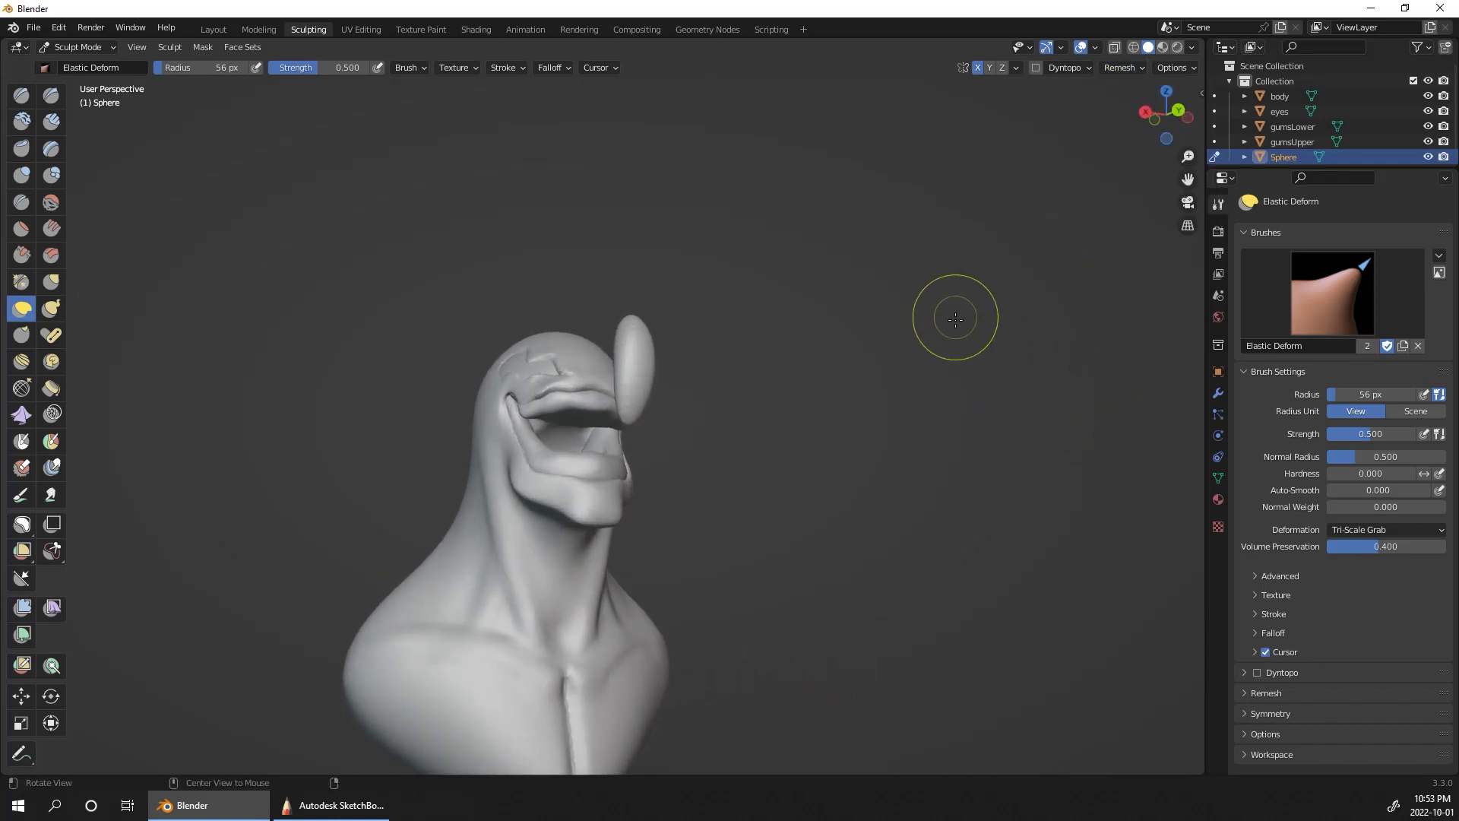
Step: Scrape the front of the stretched sphere with the Scrape brush at an 83 px radius
scroll(803, 248, "up", 5)
left_click(21, 255)
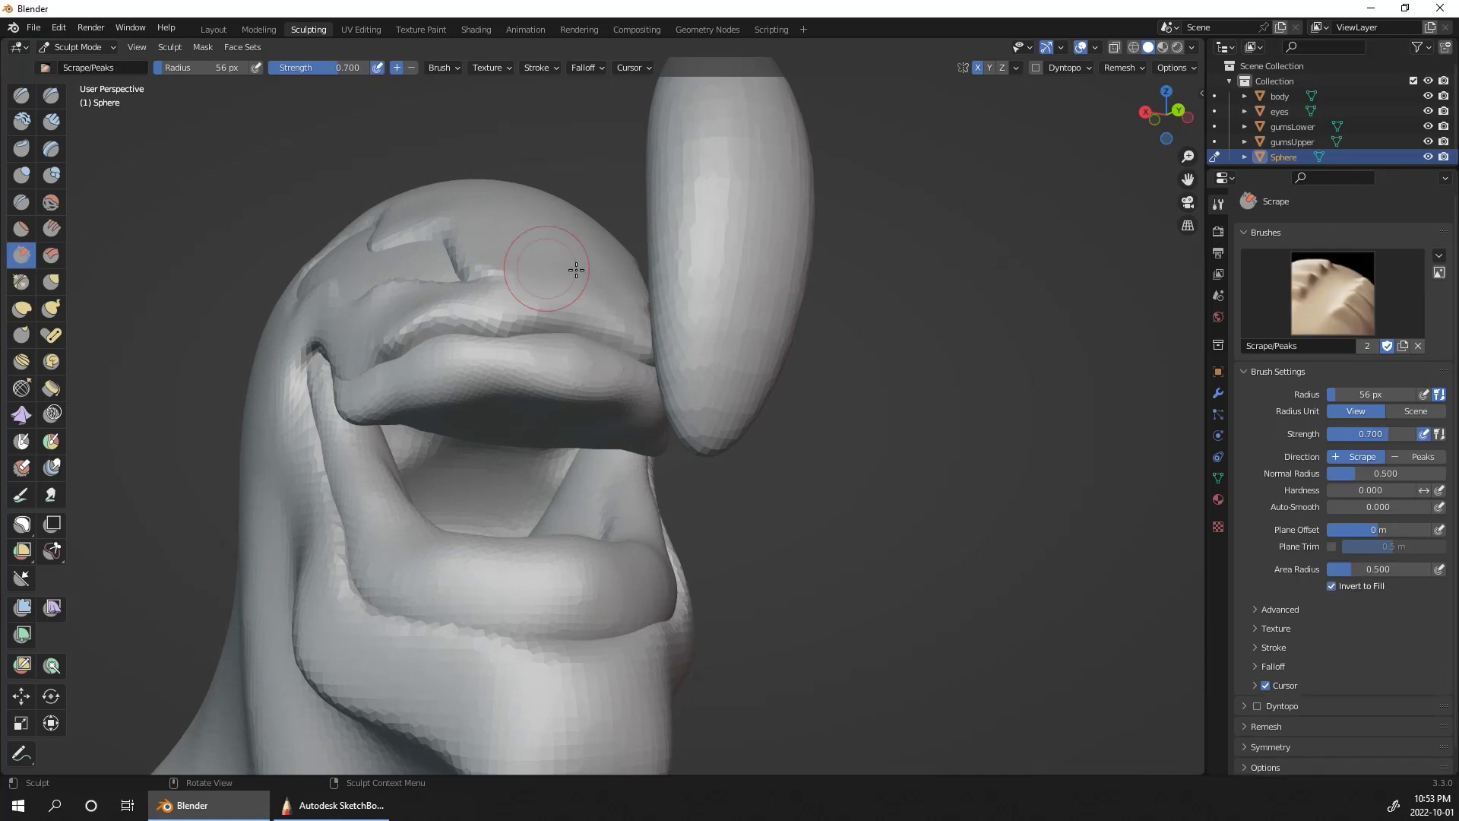
left_click_drag(962, 392, 790, 259, "alt")
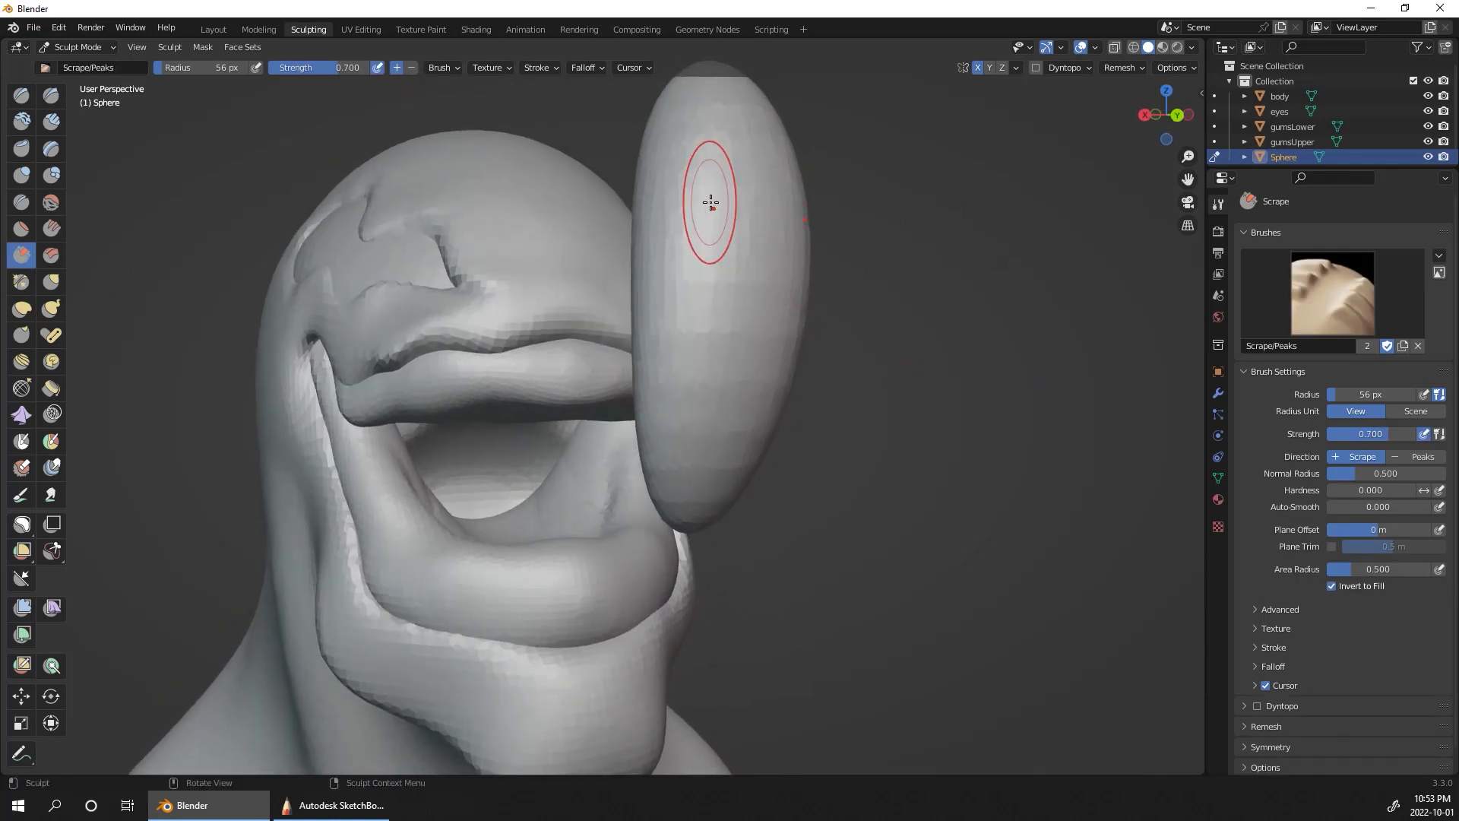
key("f")
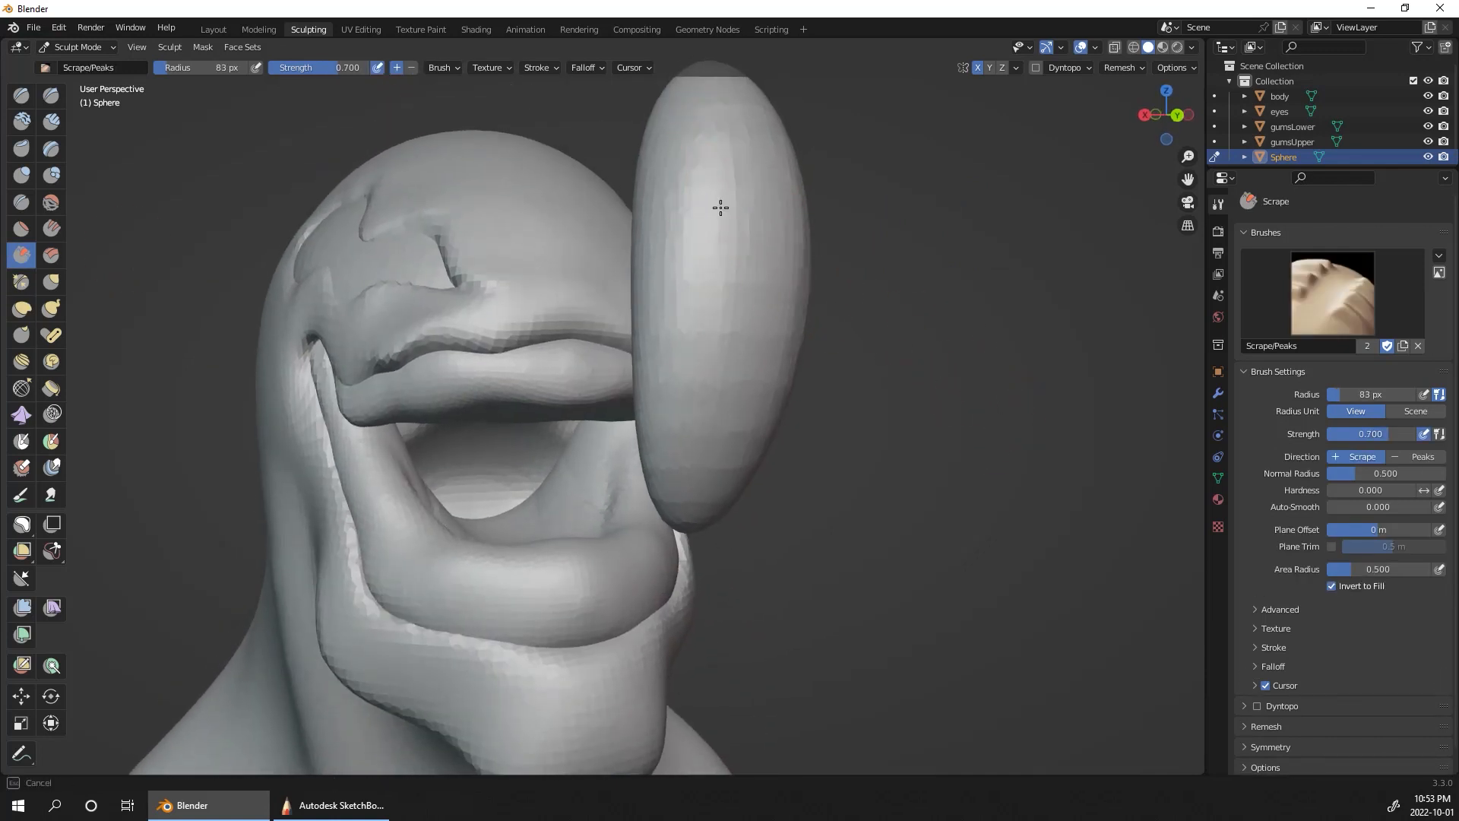
left_click_drag(707, 298, 739, 188)
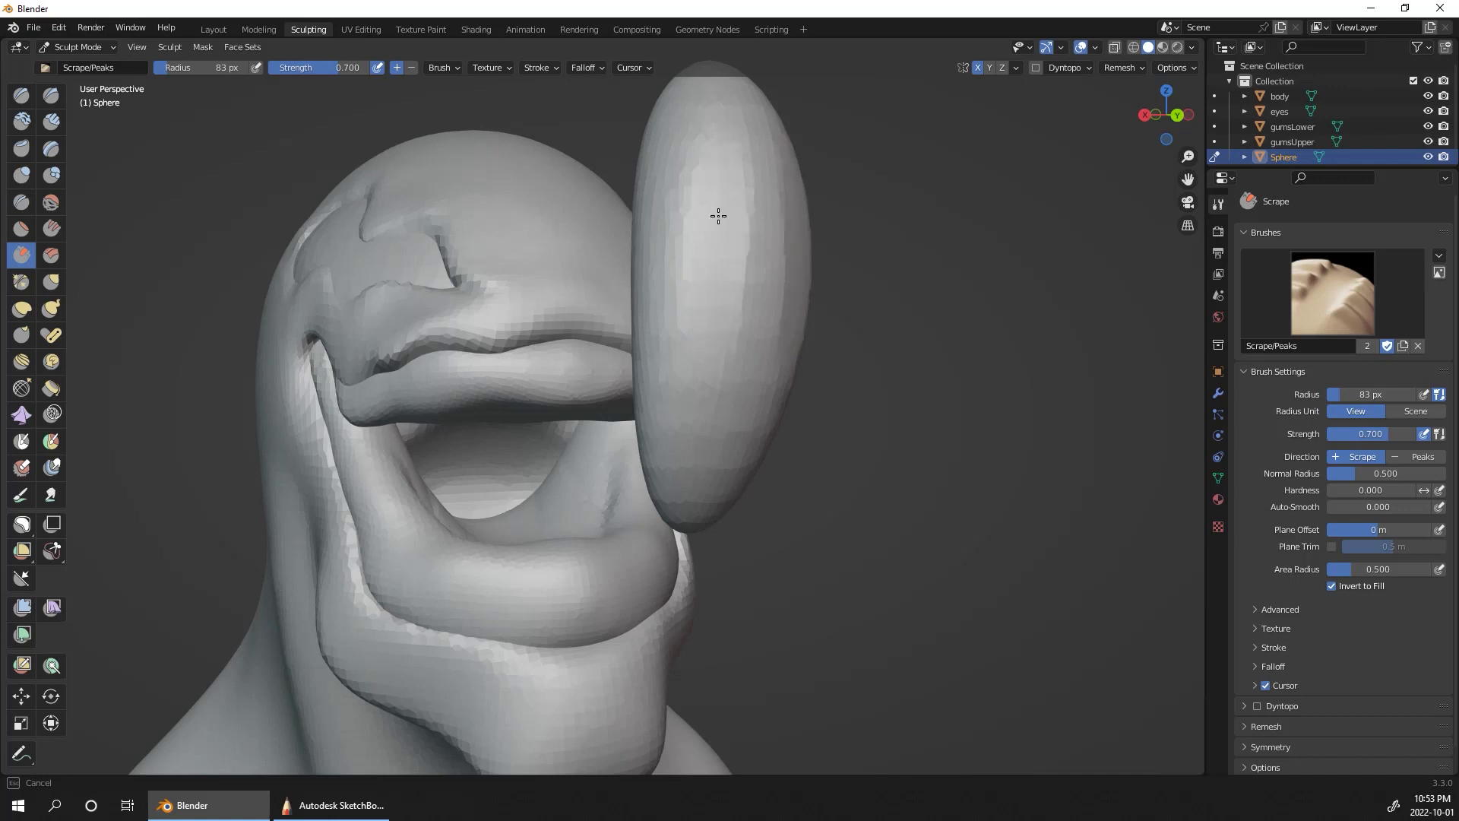
left_click_drag(700, 417, 683, 456)
Step: Flatten the stretched sphere's upper front further, enlarging the Scrape brush radius to 138 px
key("bracketright")
key("bracketright")
key("bracketright")
key("bracketright")
key("bracketright")
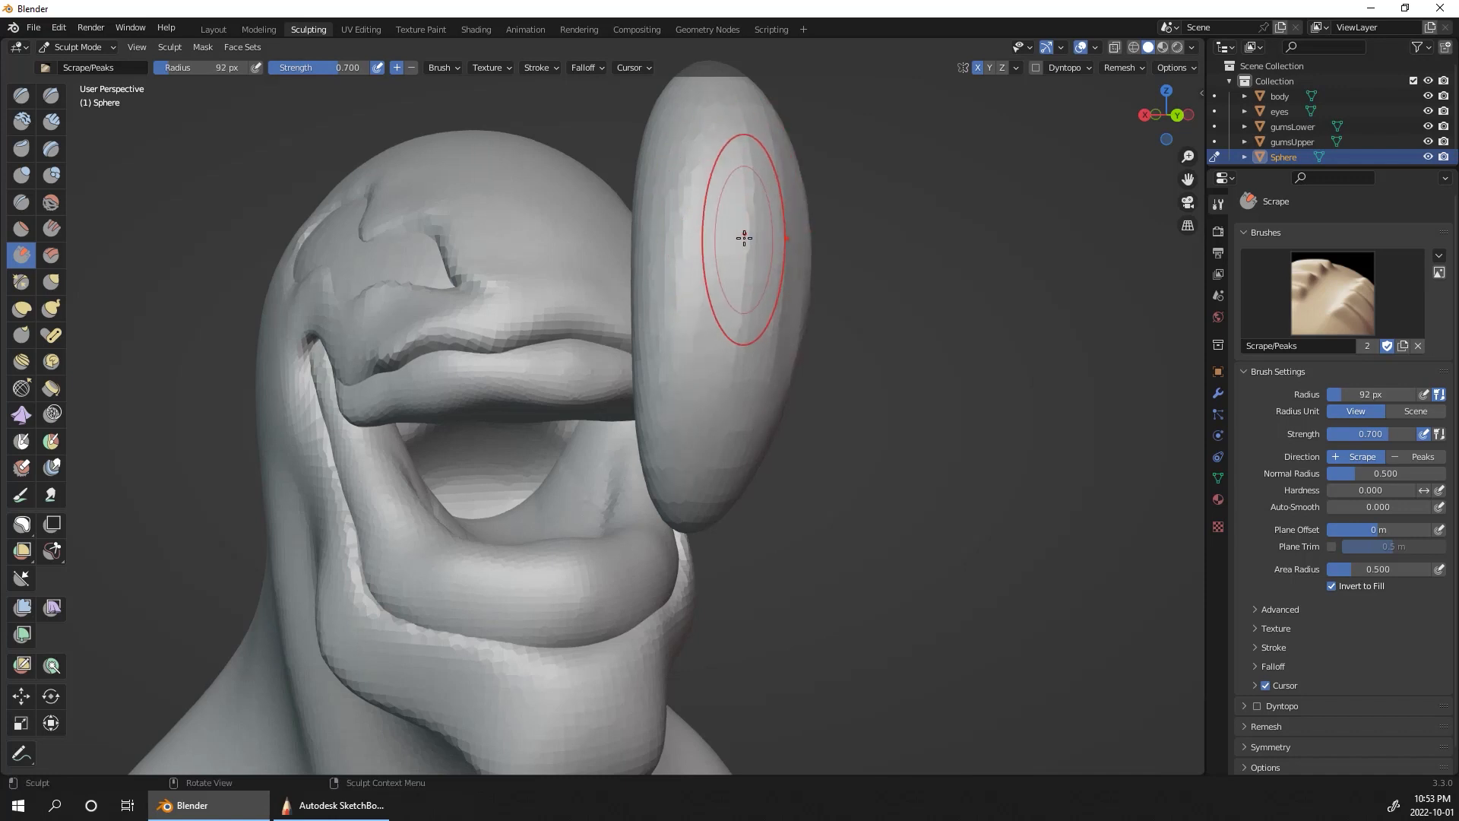
mouse_move(710, 182)
left_mouse_down()
mouse_move(703, 338)
mouse_move(683, 235)
left_mouse_up()
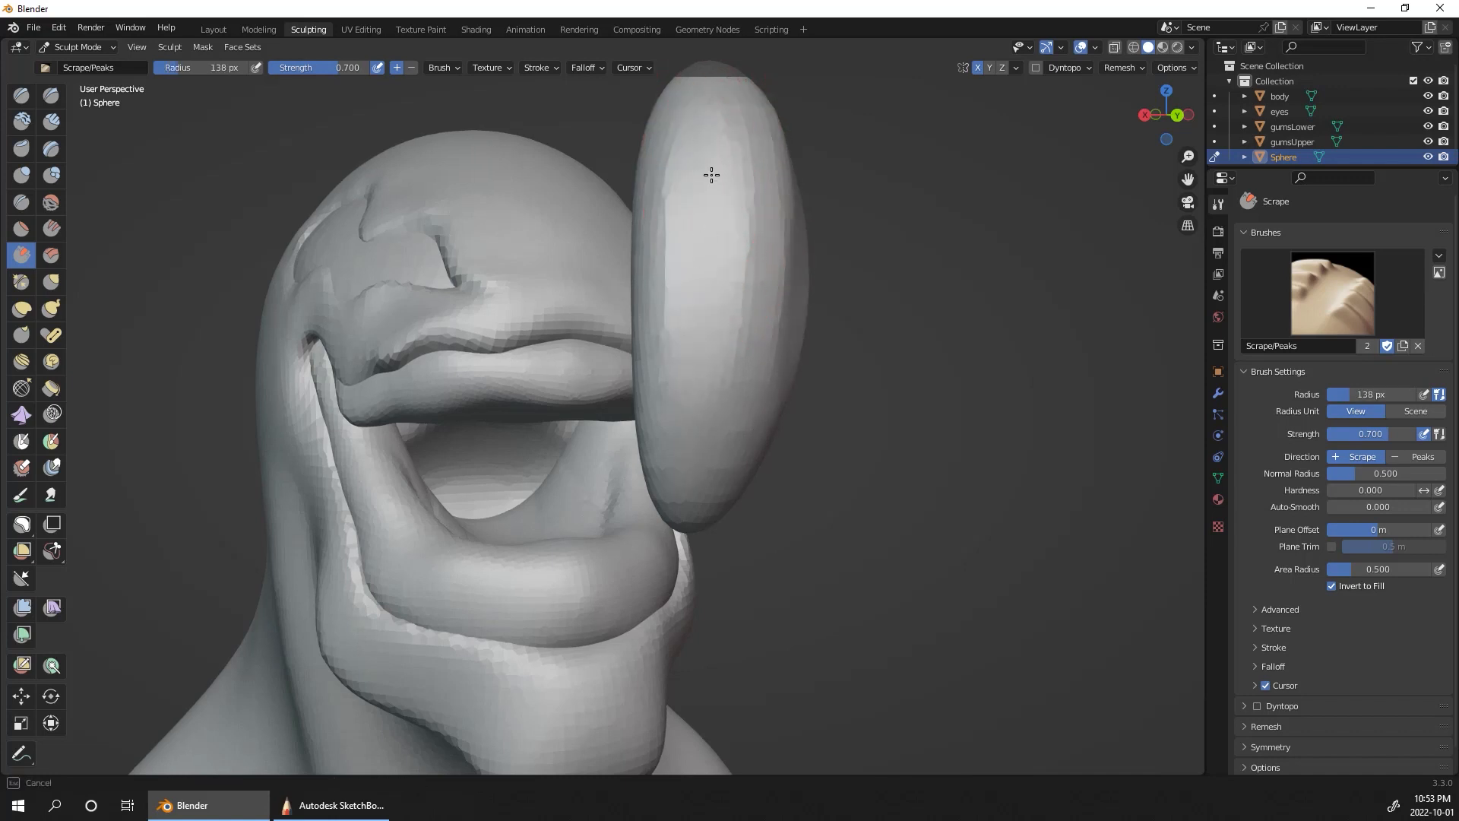
left_click_drag(699, 153, 713, 303)
Step: Scrape a broad flat plane down the stretched sphere's front with the brush radius raised to 208 px
key("bracketright")
key("bracketright")
key("bracketright")
key("bracketright")
left_click_drag(654, 179, 709, 212)
left_click_drag(679, 471, 790, 379)
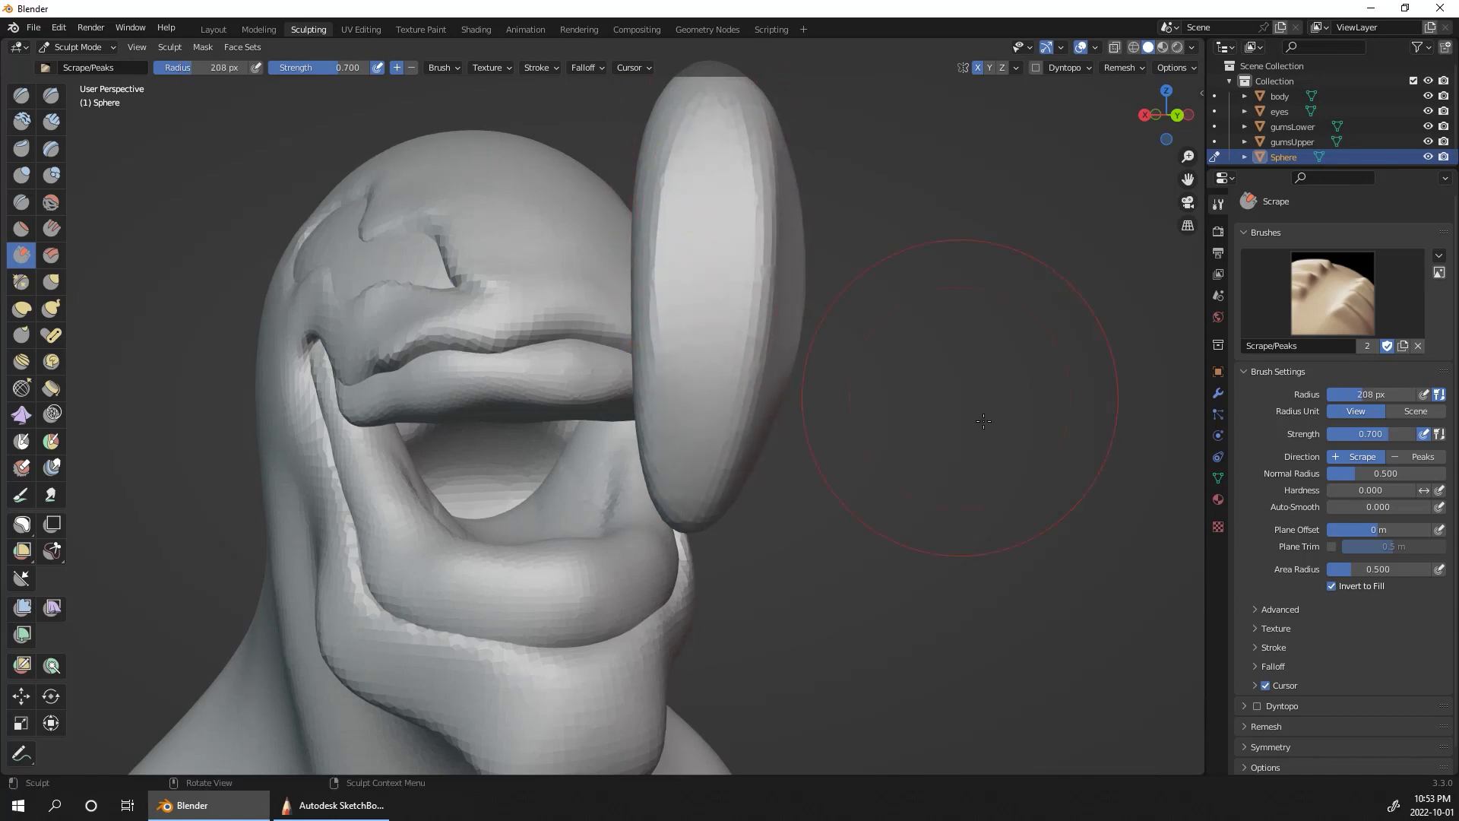
middle_click_drag(1074, 358, 749, 342)
middle_click_drag(813, 288, 530, 316)
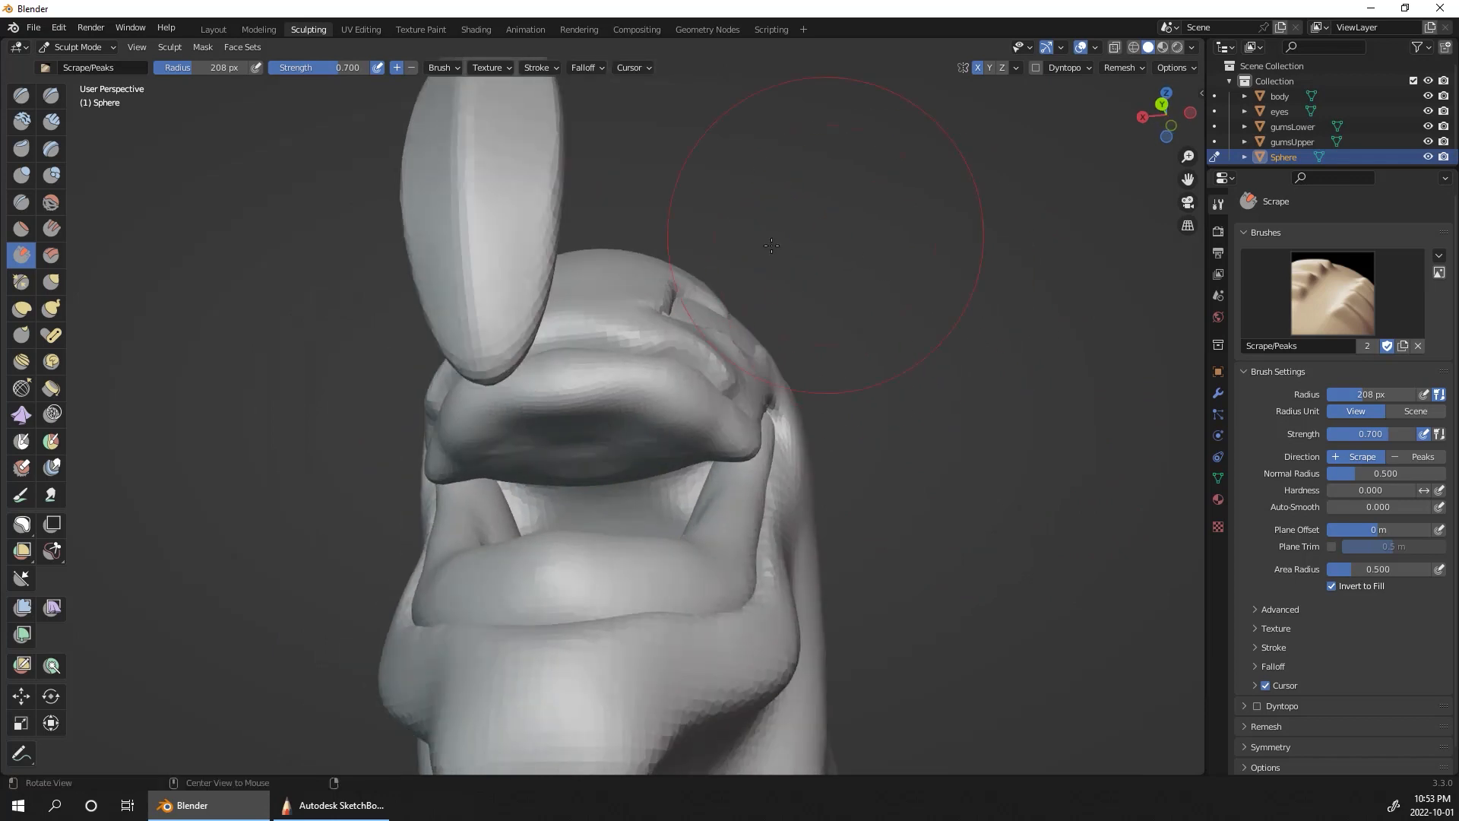
Step: Scrape the side and lower tip of the stretched sphere with the Scrape brush at a 208 px radius
mouse_move(530, 316)
left_mouse_down()
mouse_move(518, 344)
mouse_move(551, 275)
left_mouse_up()
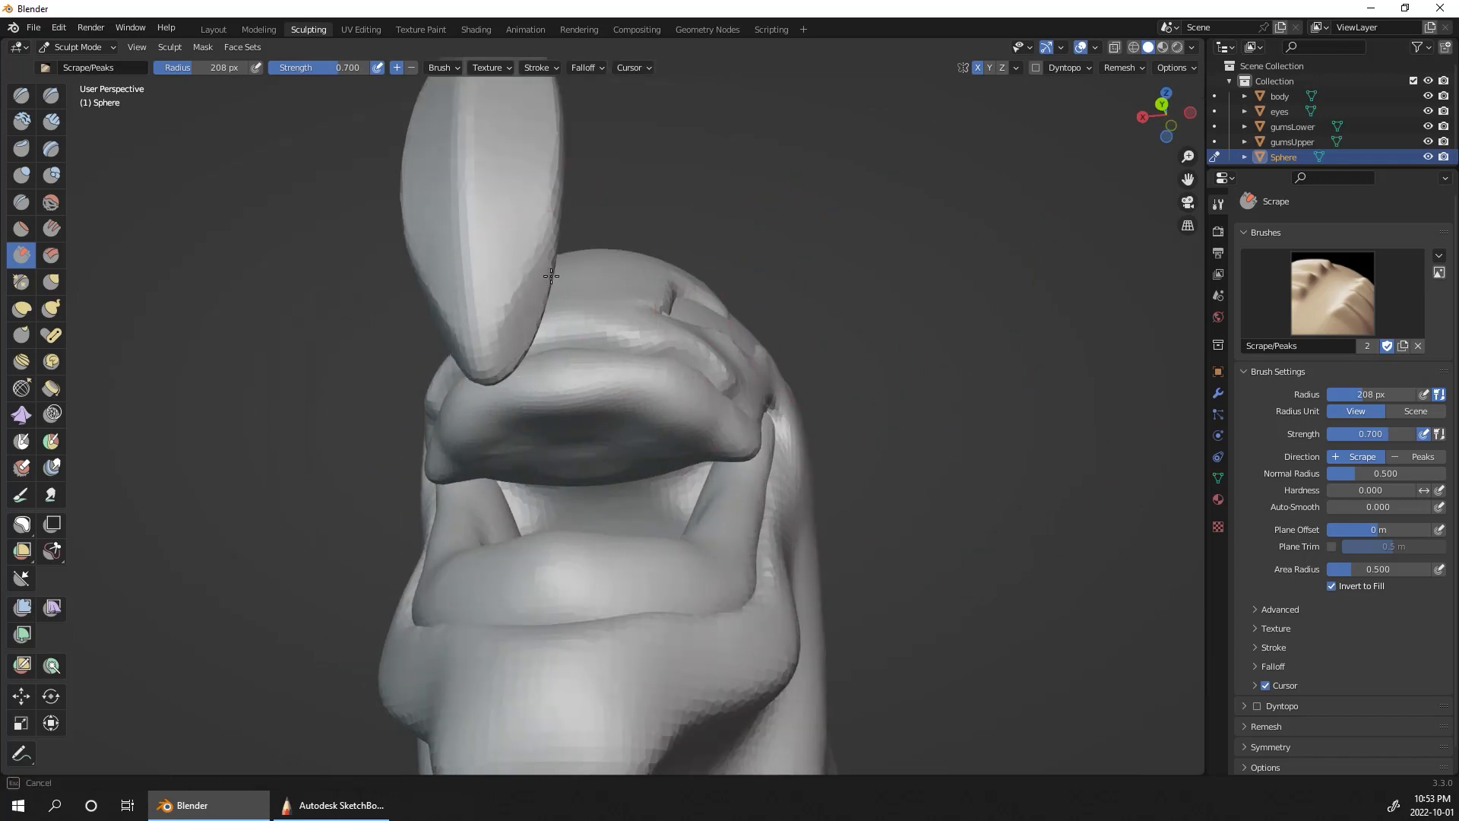
left_click_drag(510, 357, 516, 323)
mouse_move(521, 306)
middle_mouse_down()
mouse_move(589, 348)
mouse_move(560, 355)
middle_mouse_up()
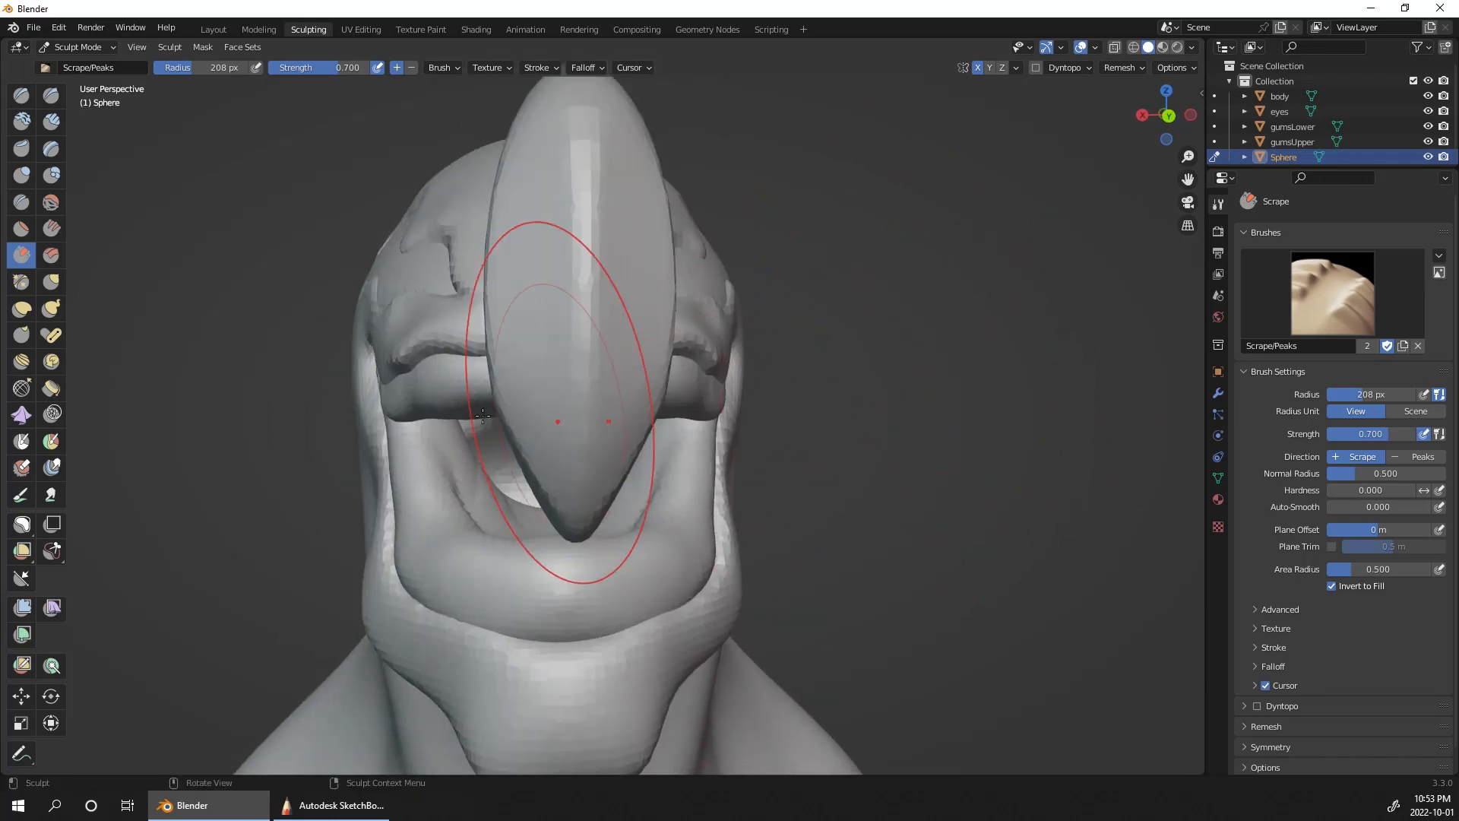
Step: Reshape the stretched sphere with Elastic Deform, reducing the radius to 108 px, into a rounded top tapering to a narrow tip
left_click(23, 308)
mouse_move(939, 318)
left_mouse_down("ctrl+alt")
mouse_move(936, 206)
mouse_move(931, 387)
mouse_move(845, 295)
left_mouse_up("ctrl+alt")
left_click_drag(617, 353, 644, 353)
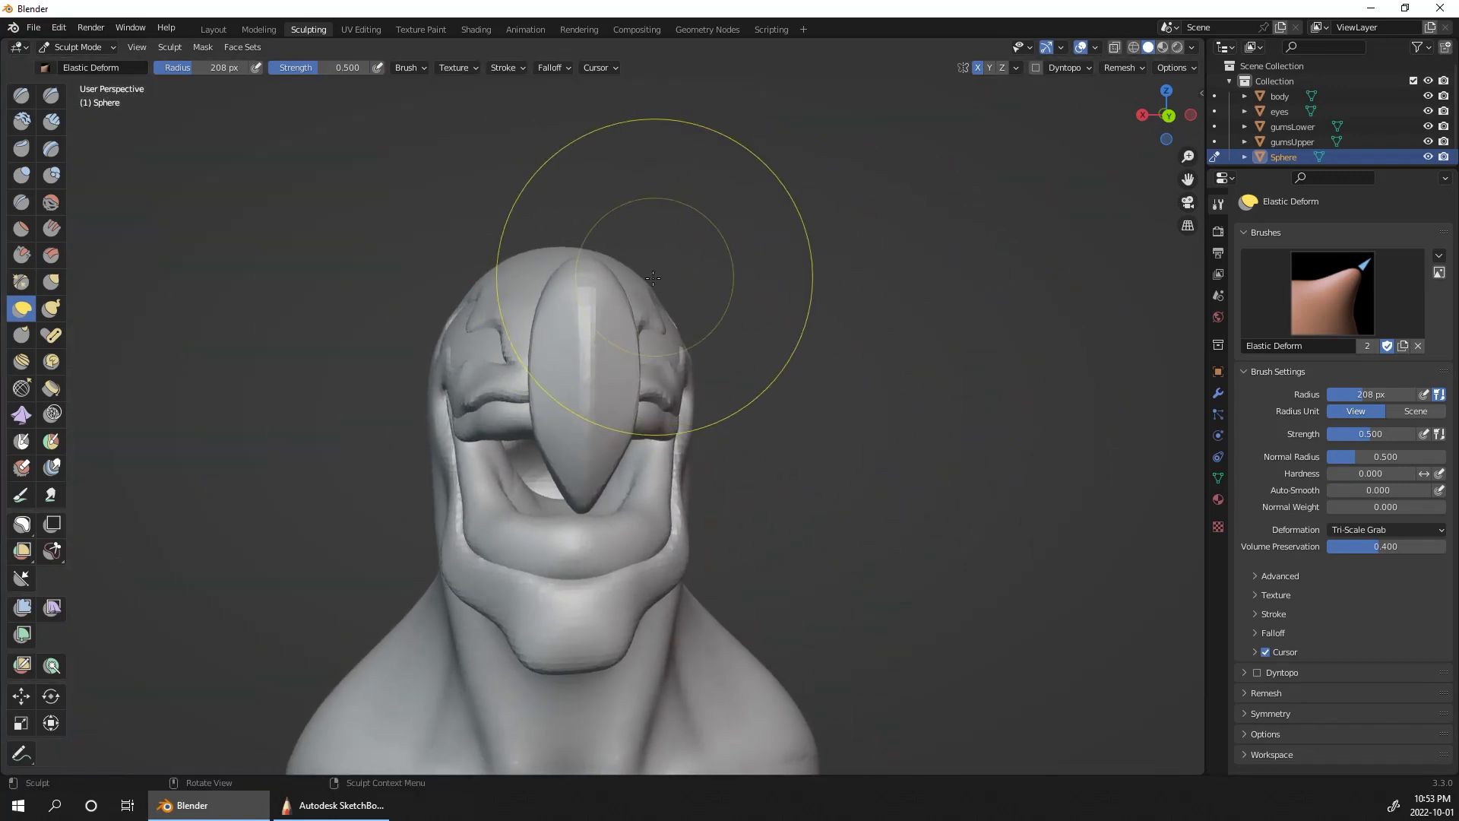
key("bracketleft")
key("bracketleft")
key("bracketleft")
key("bracketleft")
key("bracketleft")
key("bracketleft")
left_click_drag(617, 284, 722, 266)
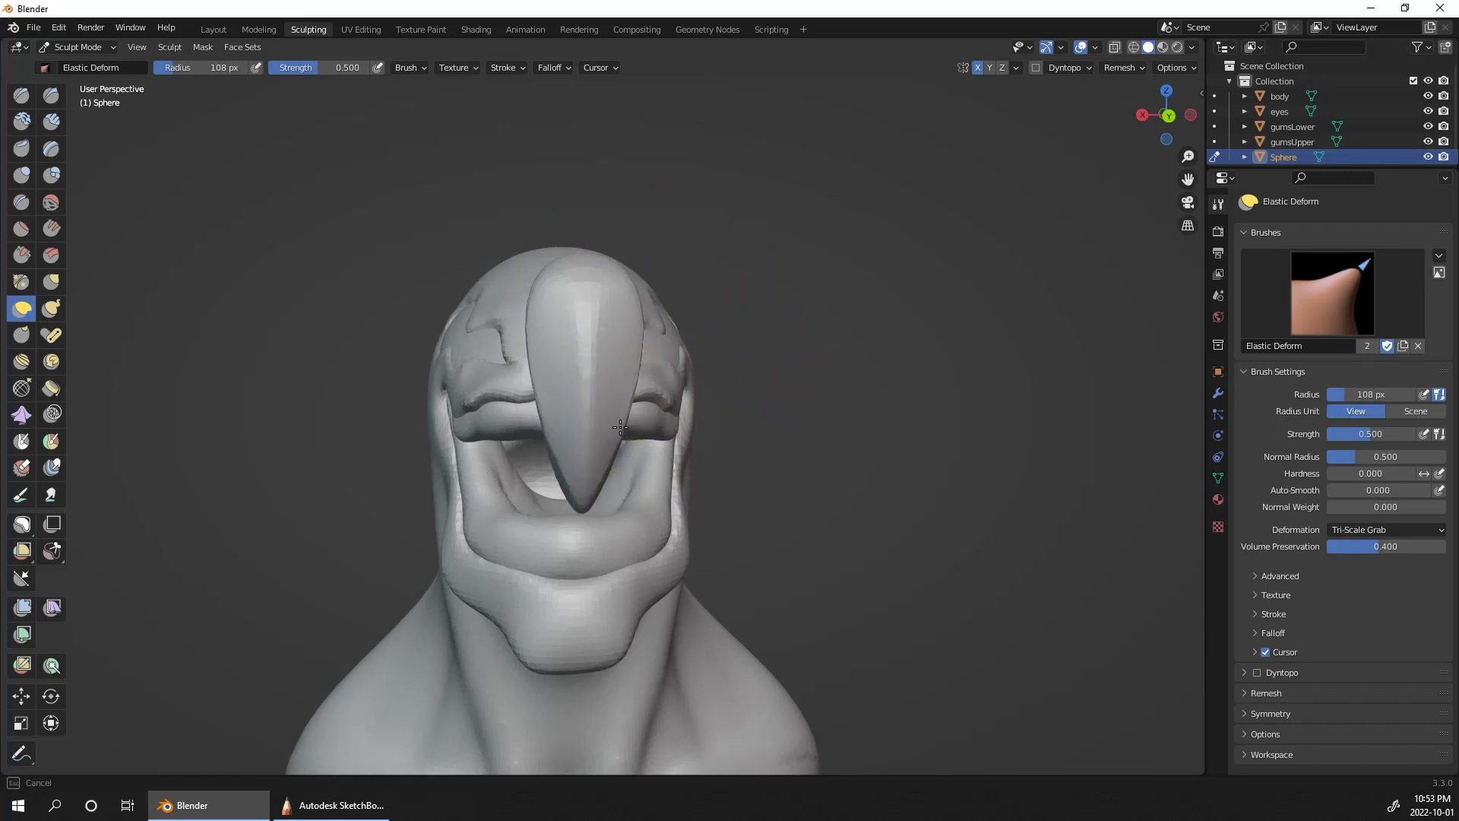
Step: Smooth the tooth's side with the Scrape brush at a 108 px radius and switch to the Layout workspace
middle_click_drag(886, 417, 761, 463)
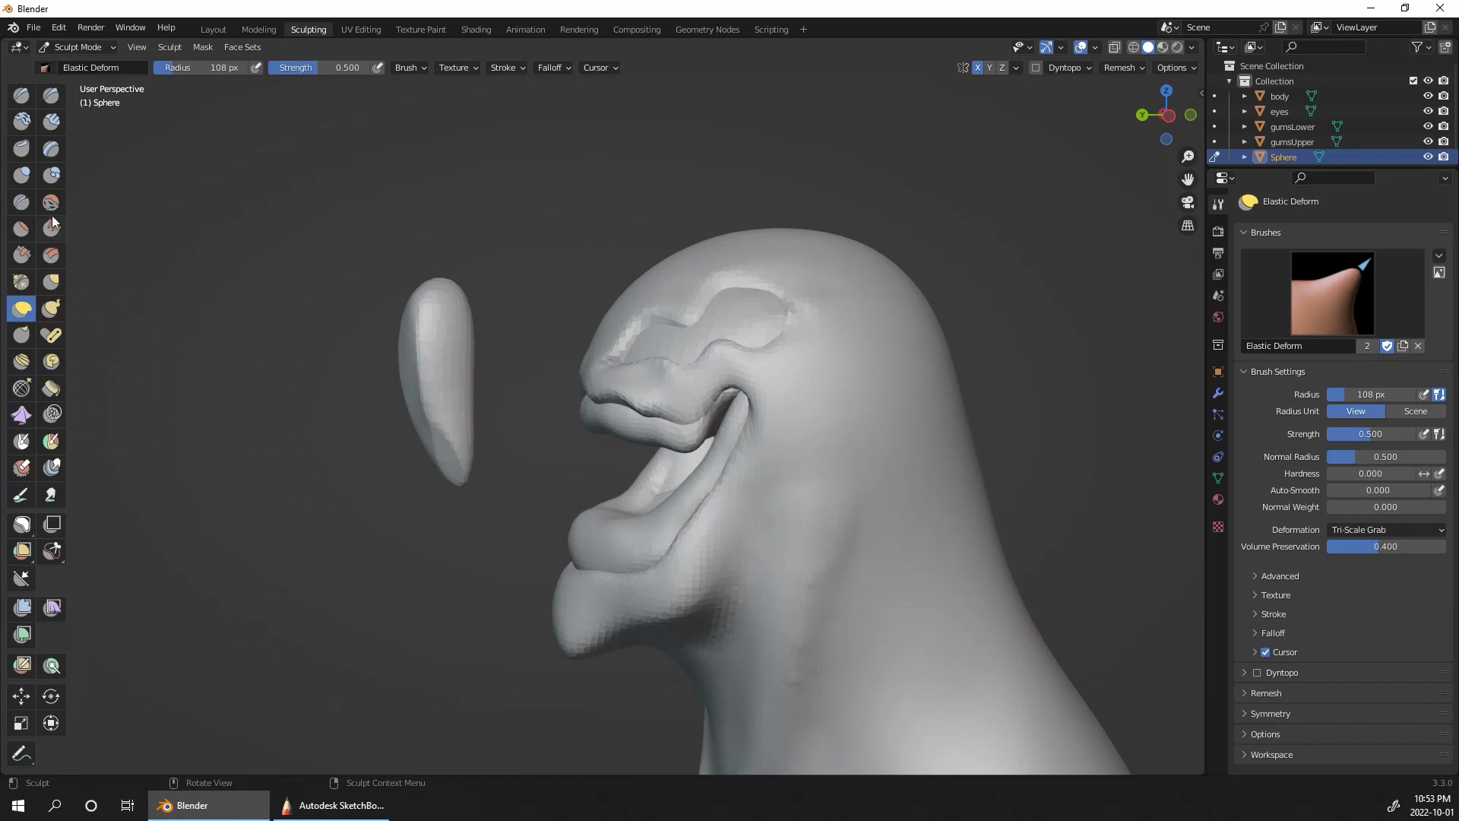
left_click(21, 255)
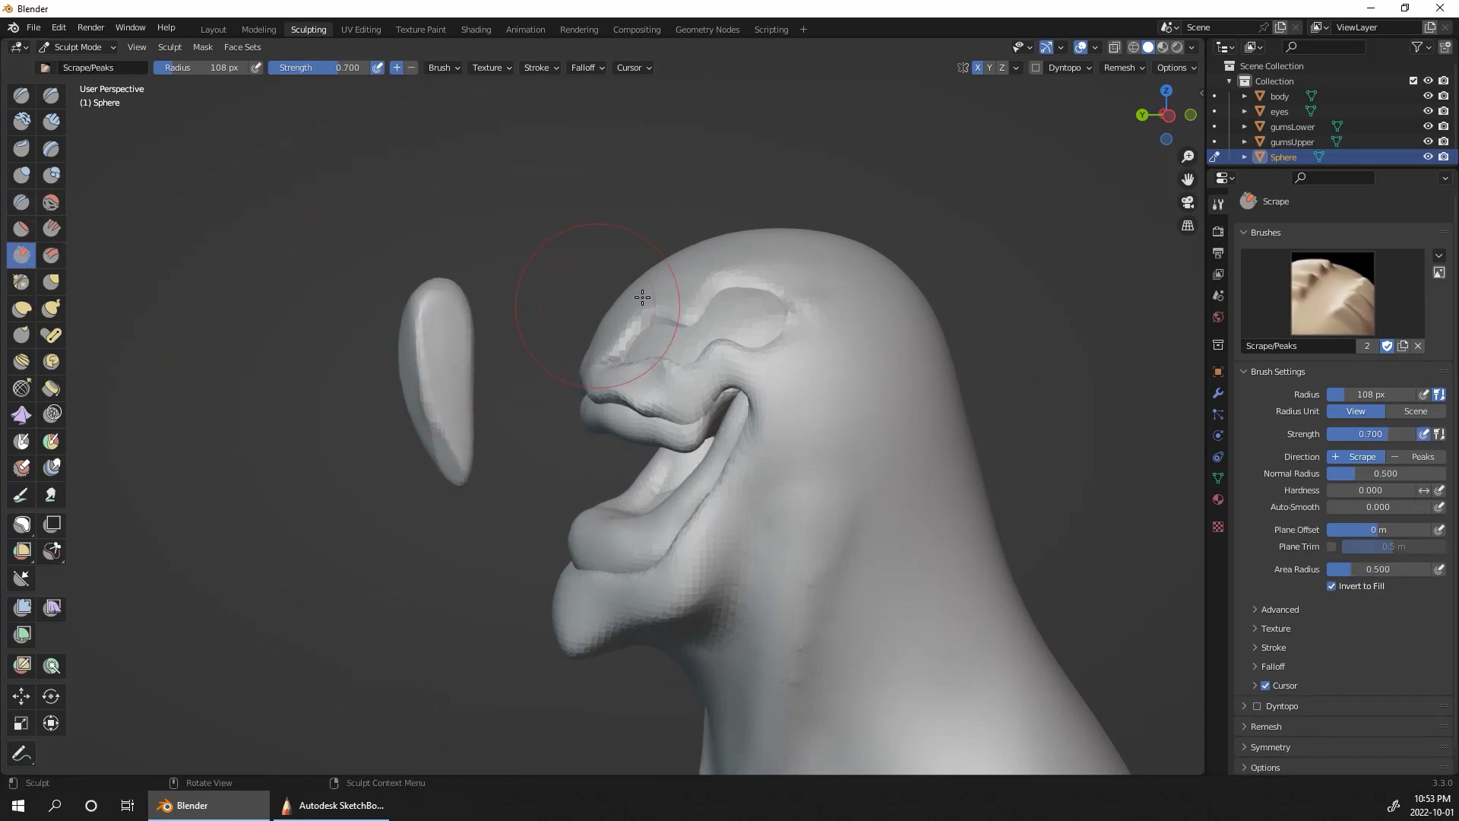
mouse_move(642, 297)
middle_mouse_down()
mouse_move(836, 365)
mouse_move(1125, 426)
mouse_move(1020, 430)
mouse_move(1019, 460)
middle_mouse_up()
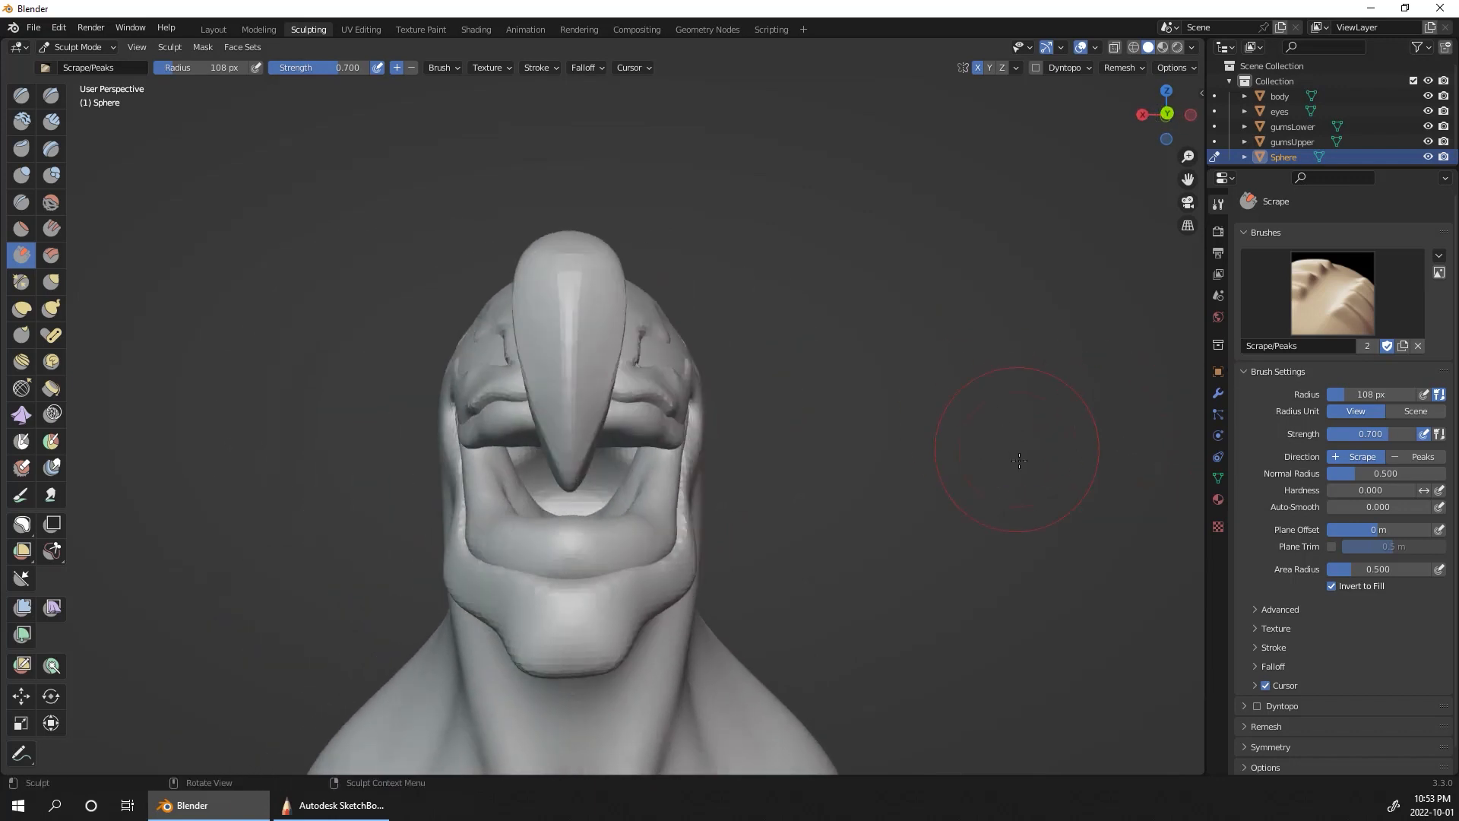
left_click(214, 29)
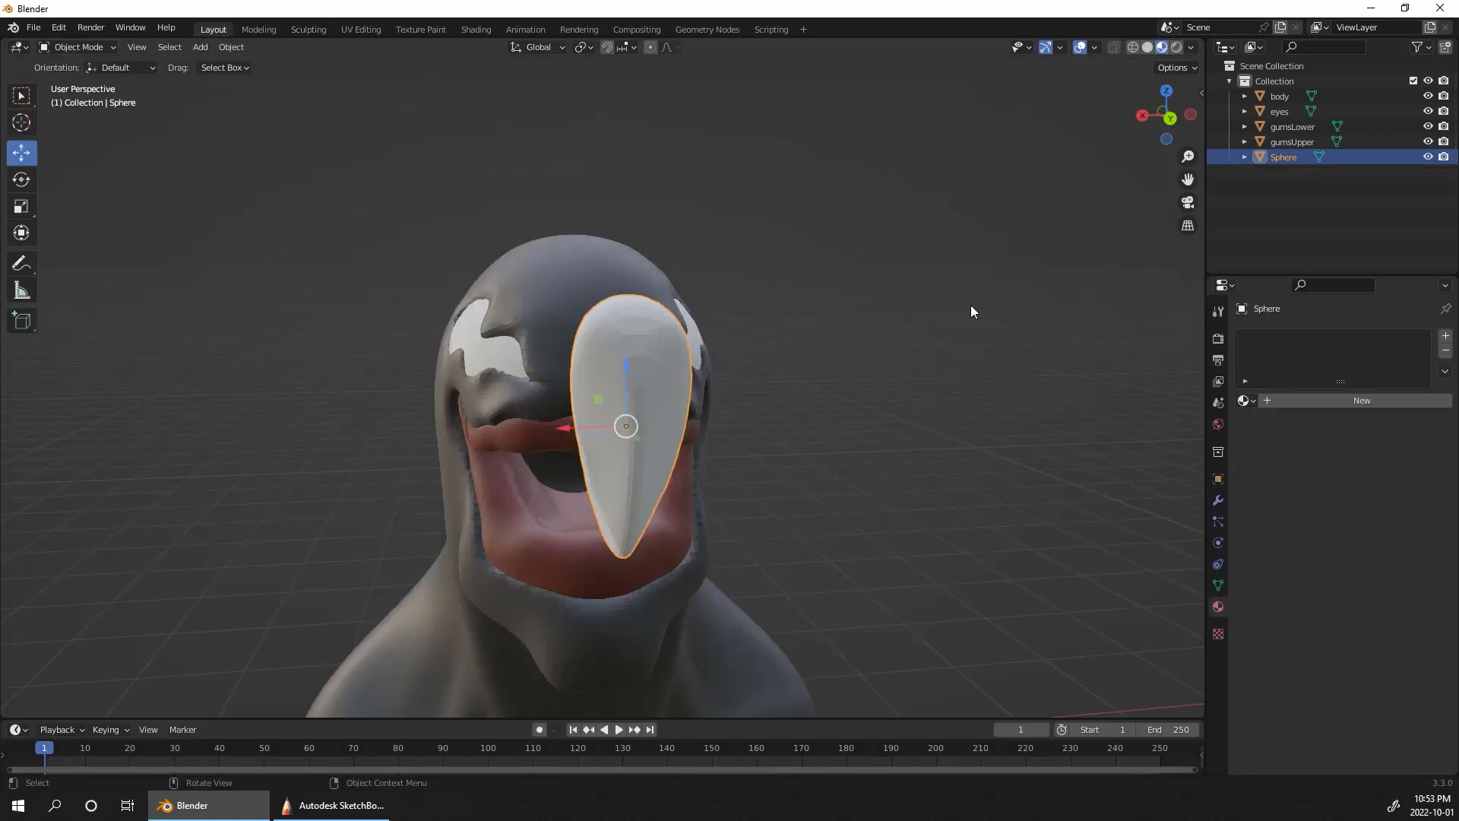
mouse_move(969, 304)
middle_mouse_down()
mouse_move(928, 436)
mouse_move(915, 403)
middle_mouse_up()
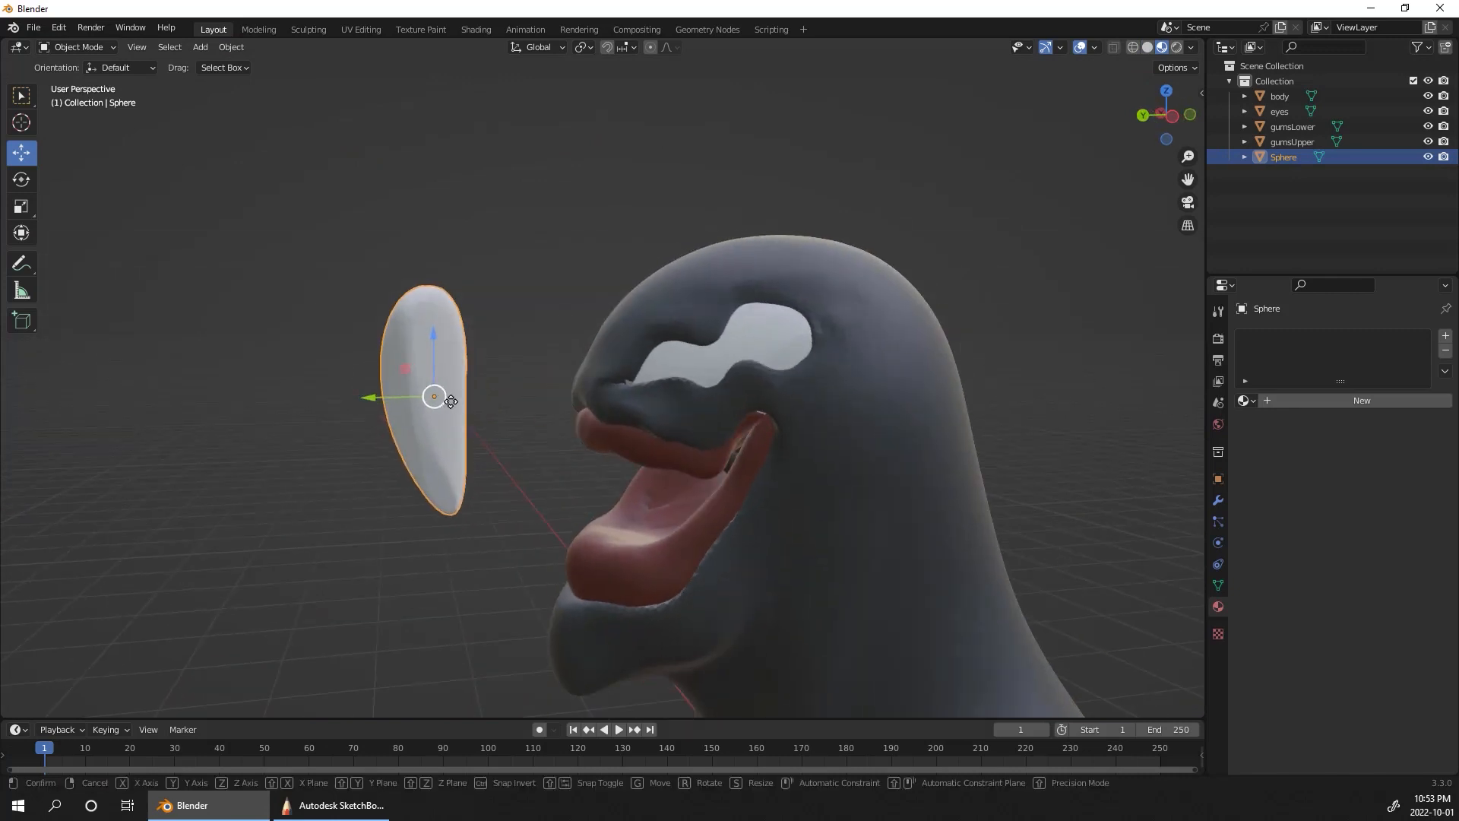
left_click_drag(434, 395, 656, 443)
middle_click_drag(891, 321, 965, 420)
key("ctrl+z")
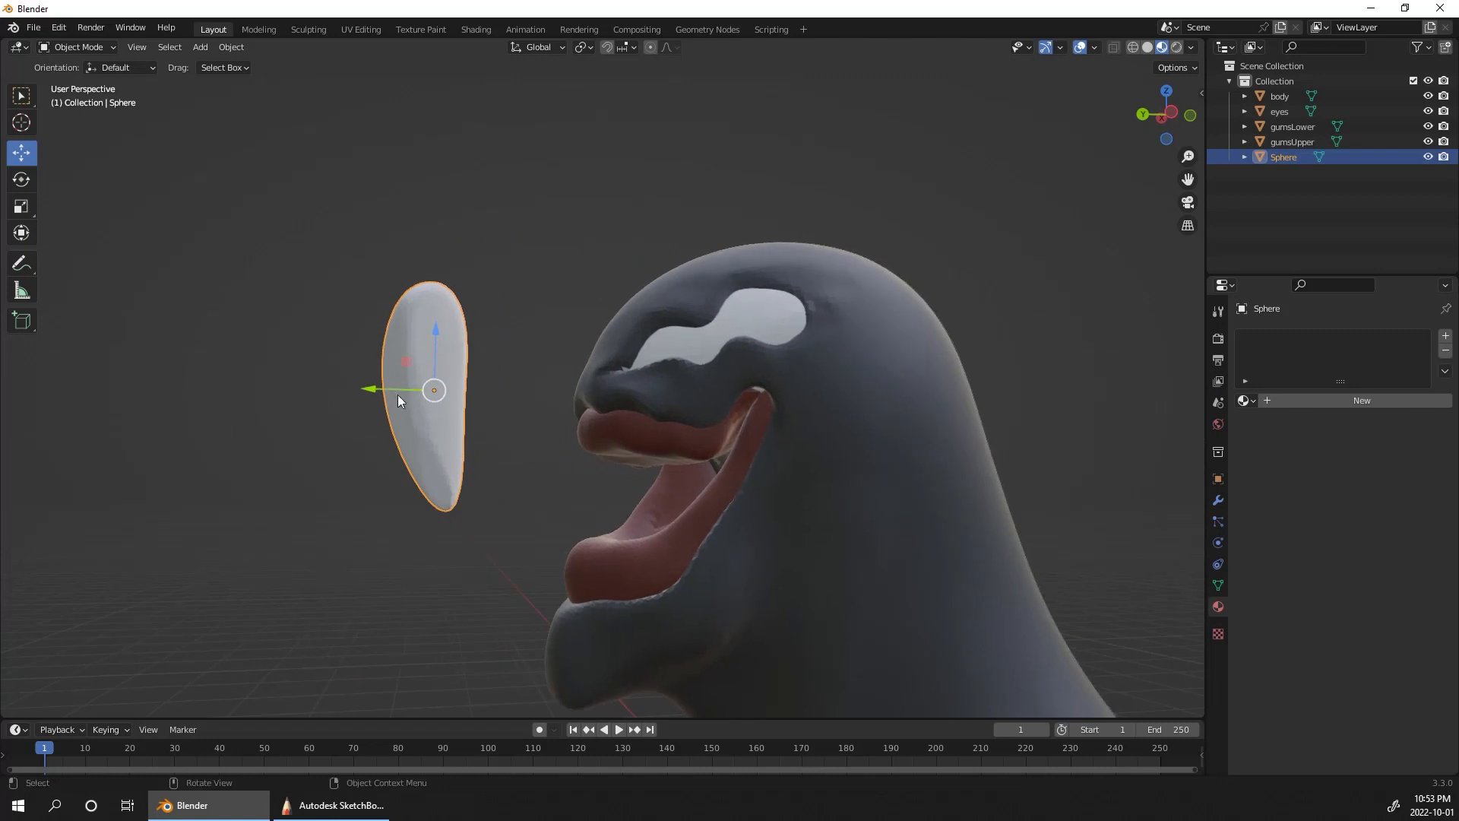
Step: Move the tooth back to the front of the upper gum, scale it down, and lower it so its tip protrudes
left_click_drag(398, 395, 640, 410)
key("s")
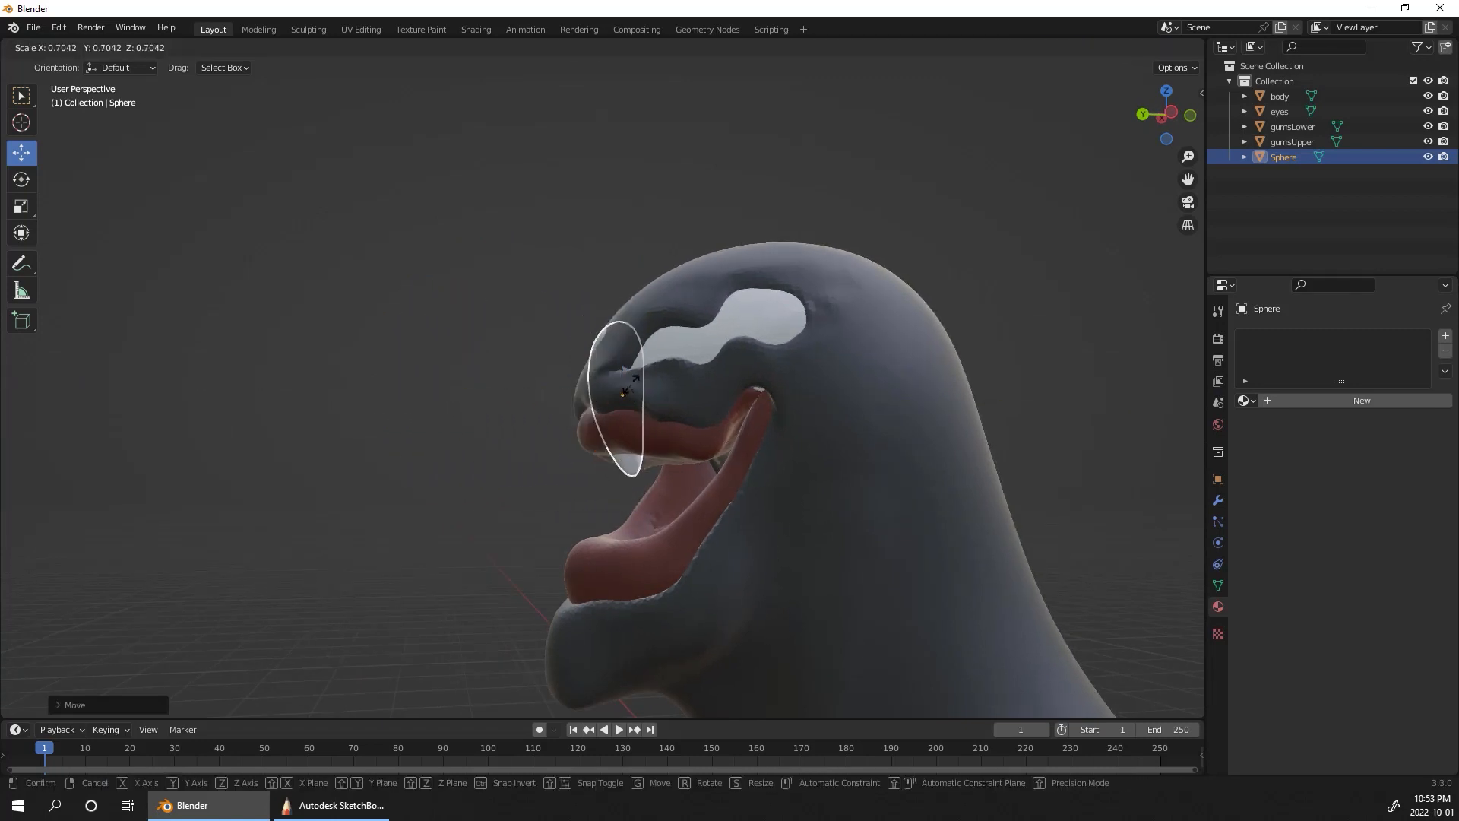
left_click(632, 389)
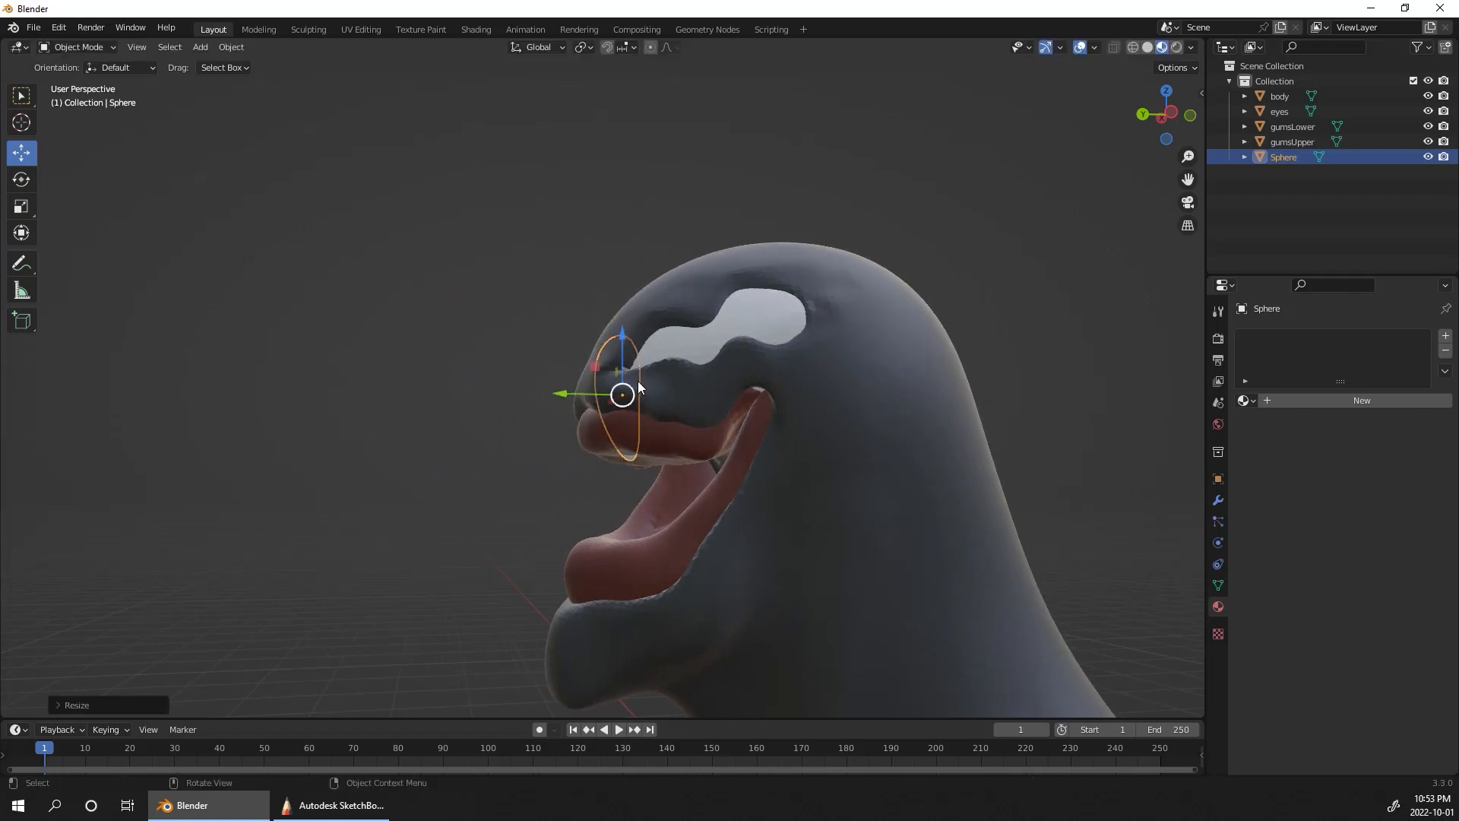
left_click_drag(631, 387, 607, 415)
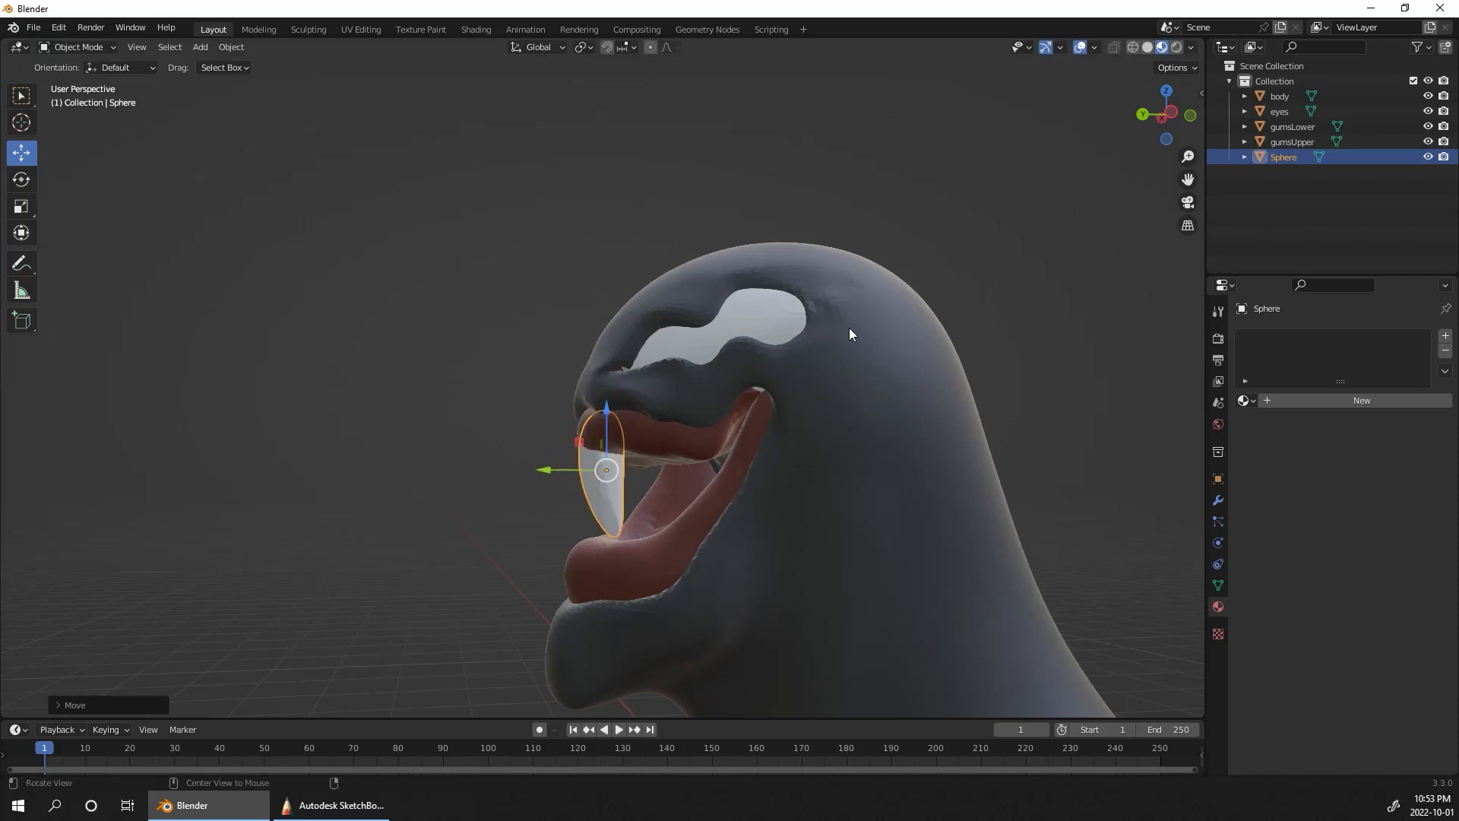
Step: Scale the tooth down further and seat it in the upper gum by moving it along Z and Y
middle_click_drag(1094, 323, 1272, 330)
middle_click_drag(1023, 450, 791, 380, "ctrl")
key("s")
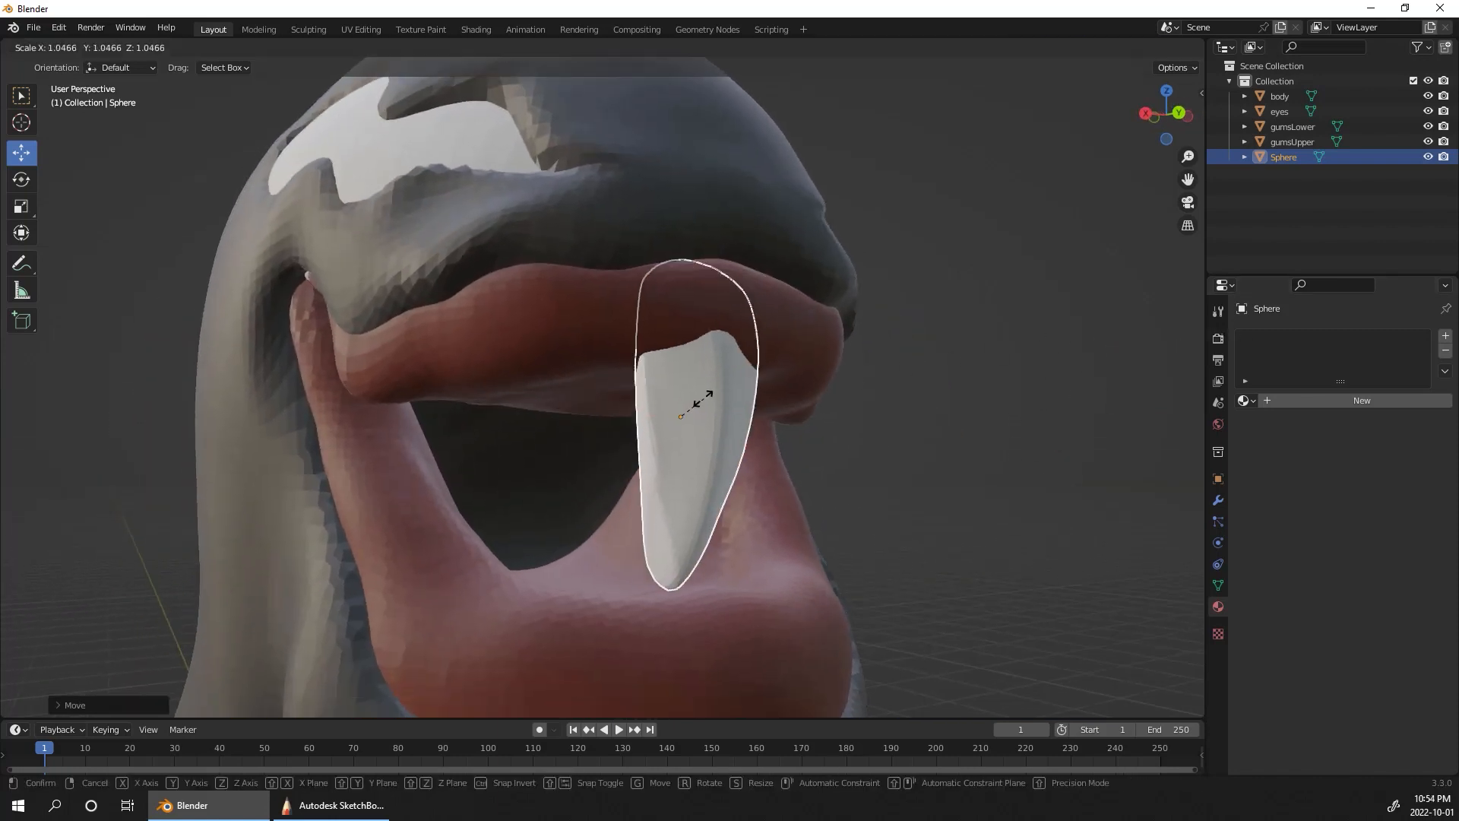
left_click(705, 369)
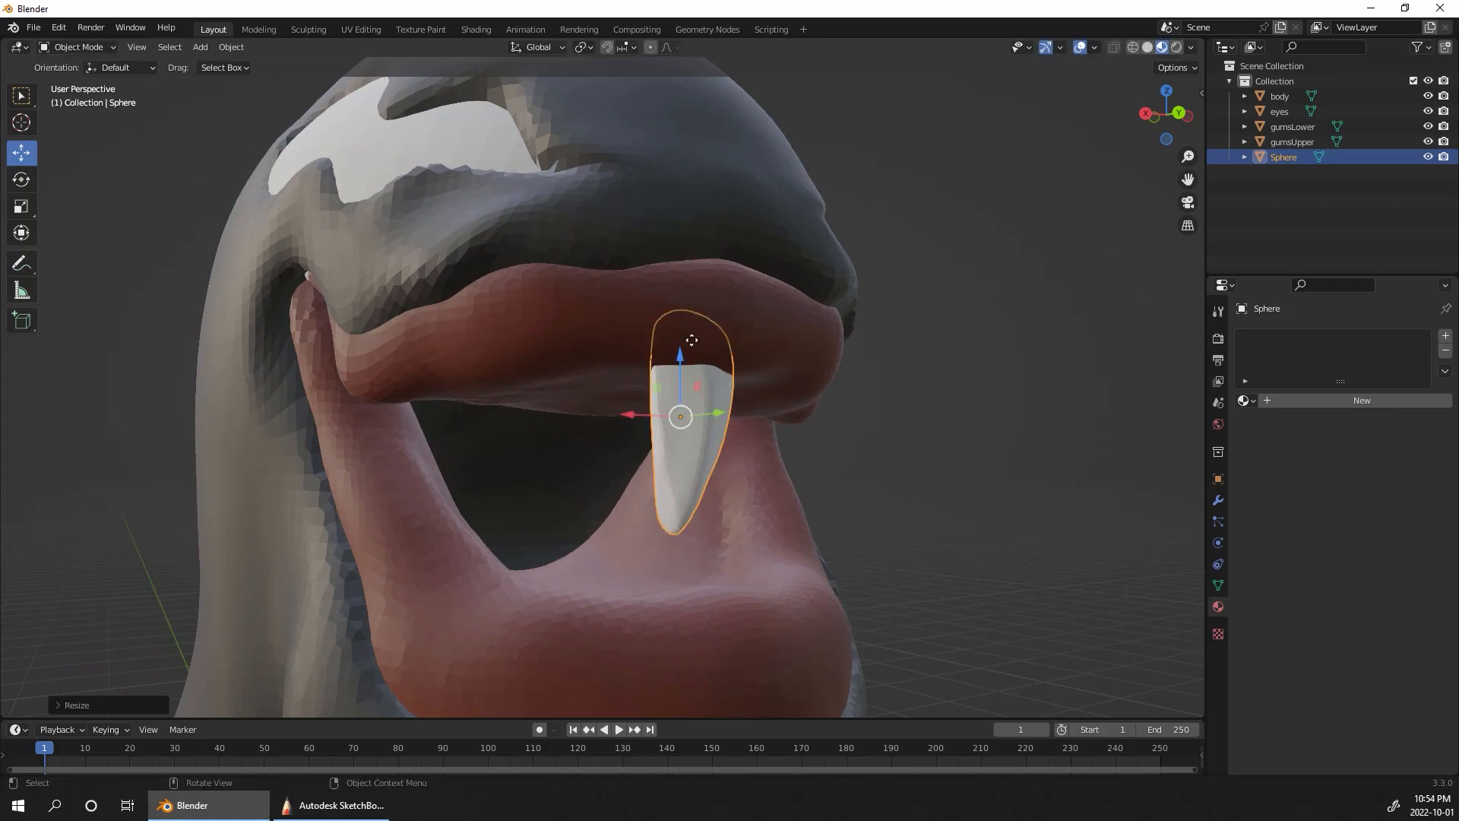
key("g")
key("z")
left_click(703, 313)
key("g")
key("y")
left_click(720, 315)
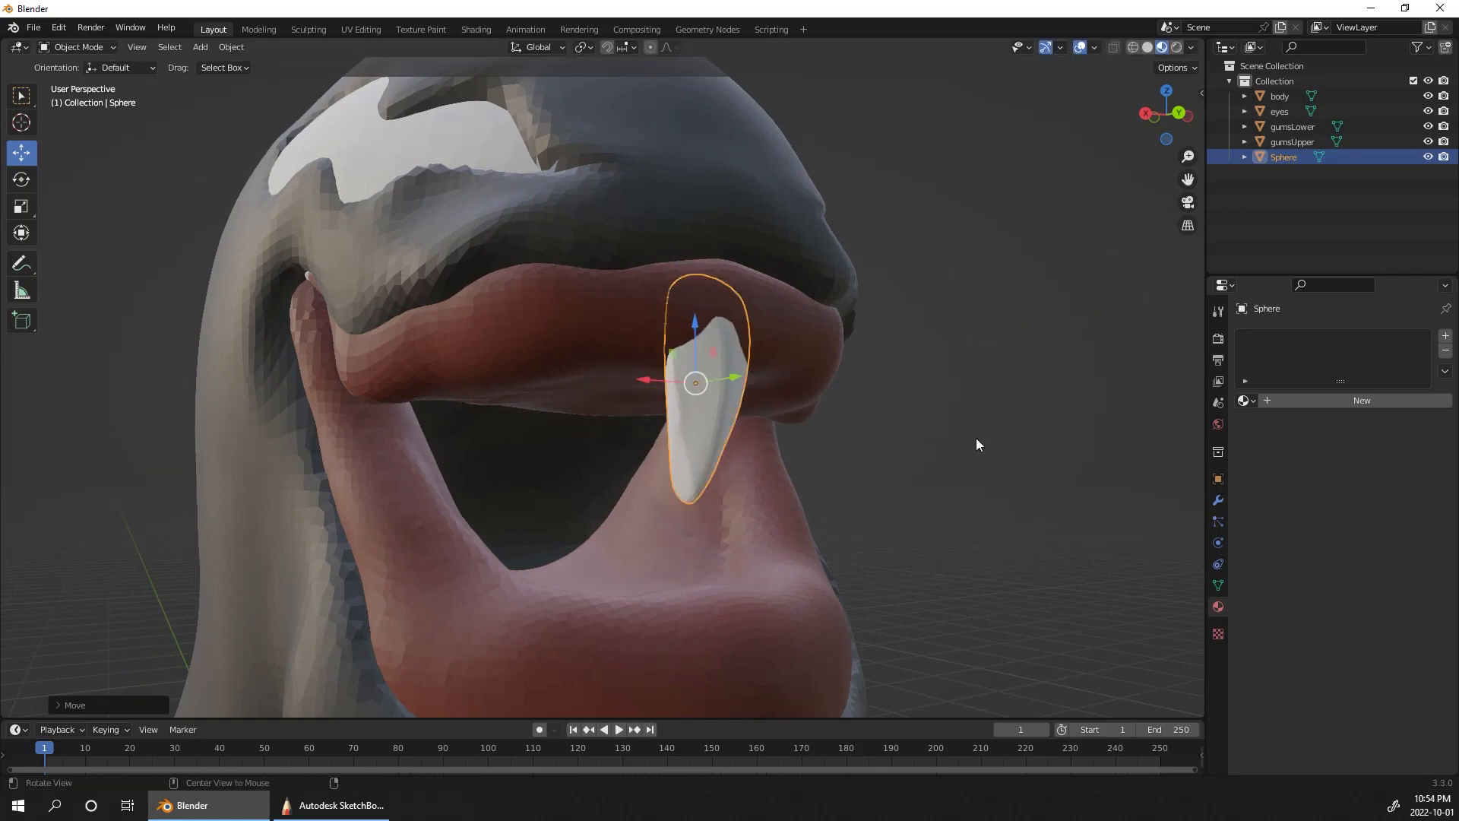
Step: Tilt the tooth slightly, adjust its size, and shift it along X off the centre of the upper gum
middle_click_drag(975, 444, 904, 419)
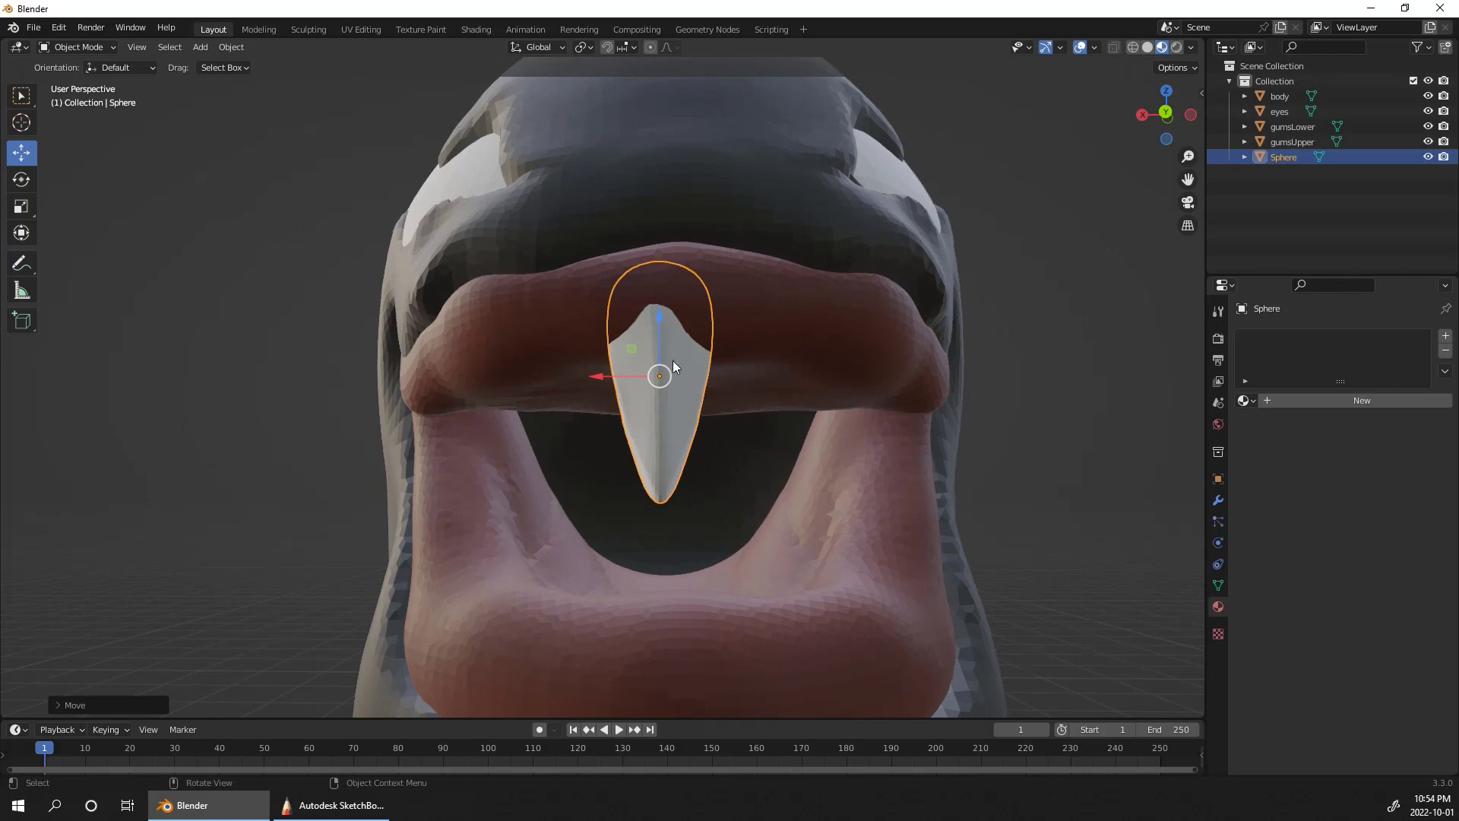
key("r")
left_click(673, 360)
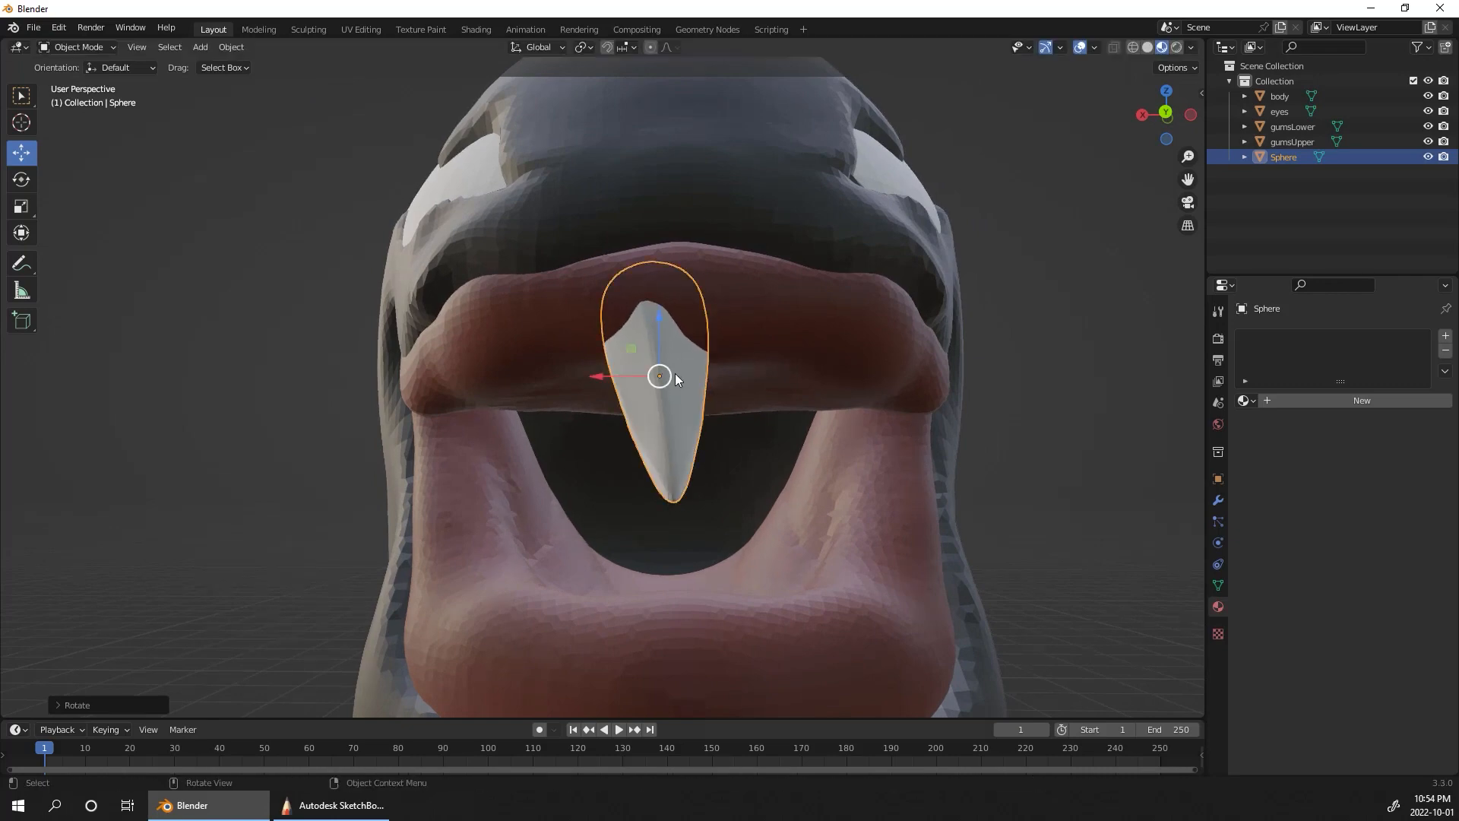
key("s")
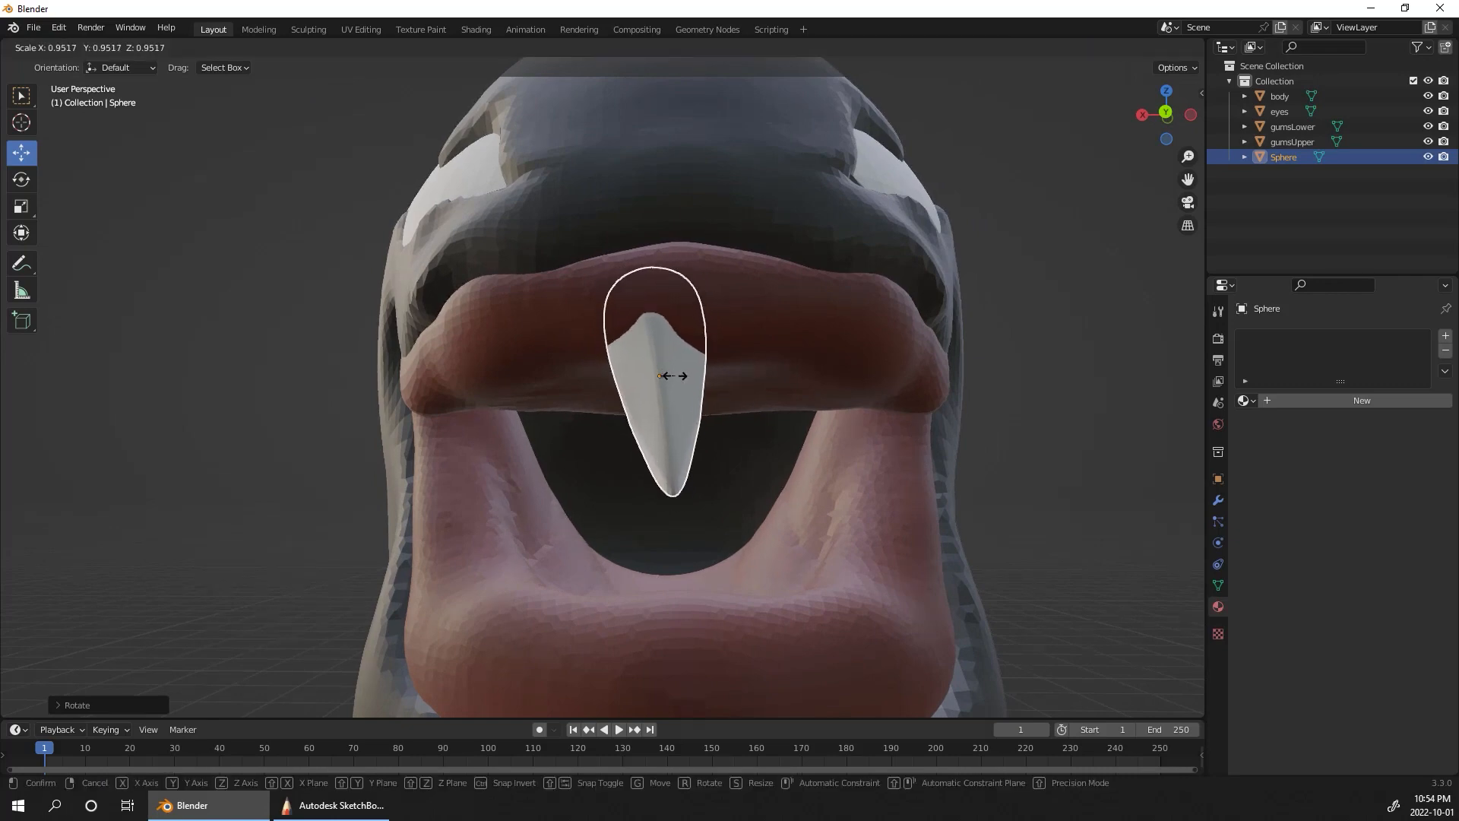
left_click(674, 375)
left_click_drag(618, 380, 581, 380)
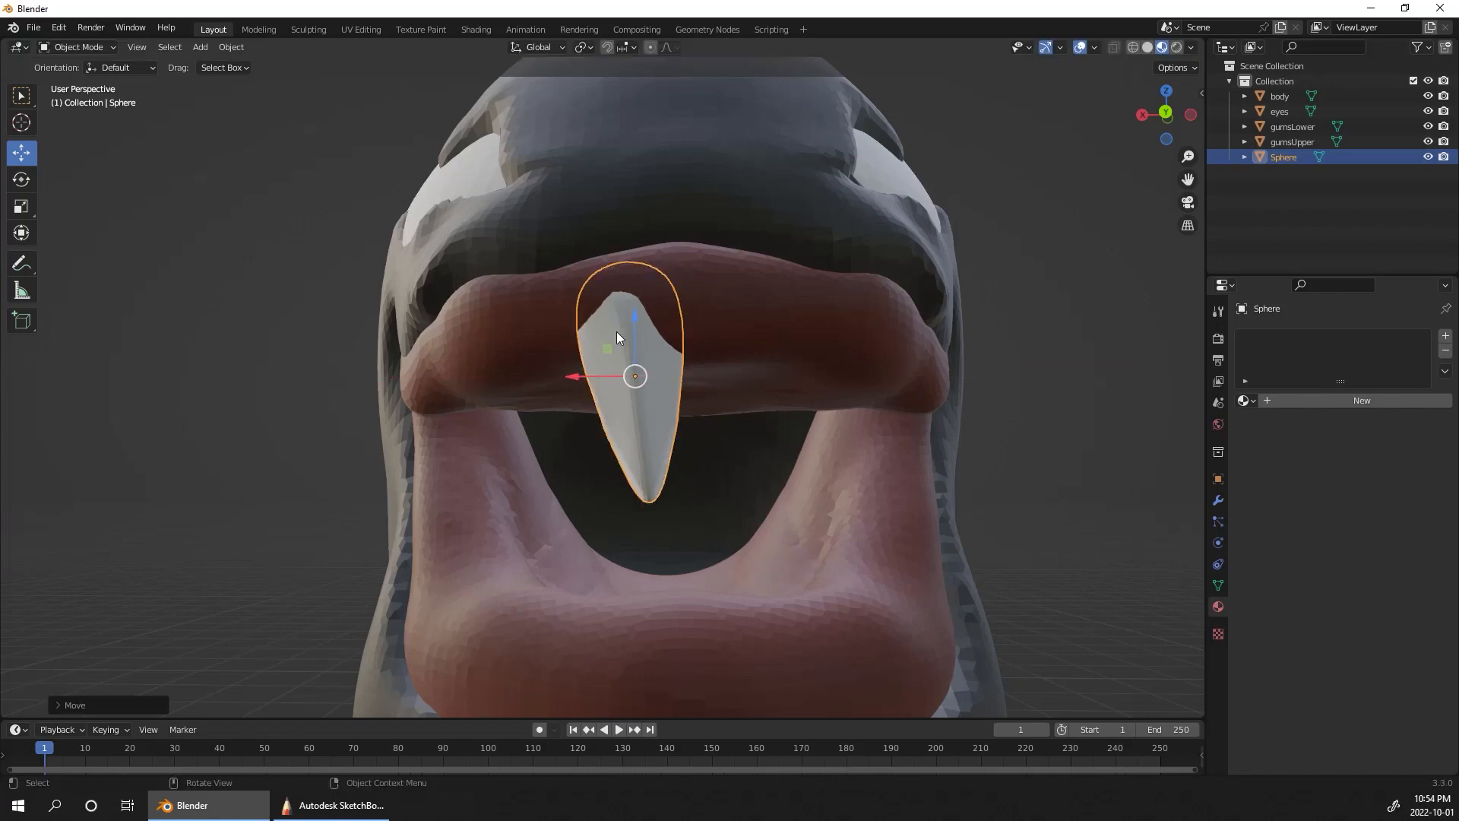
Step: Duplicate the tooth and set the copy beside the first one, pushed back and up into the upper gum
middle_click_drag(617, 338, 983, 335)
key("shift+d")
left_click(1140, 367)
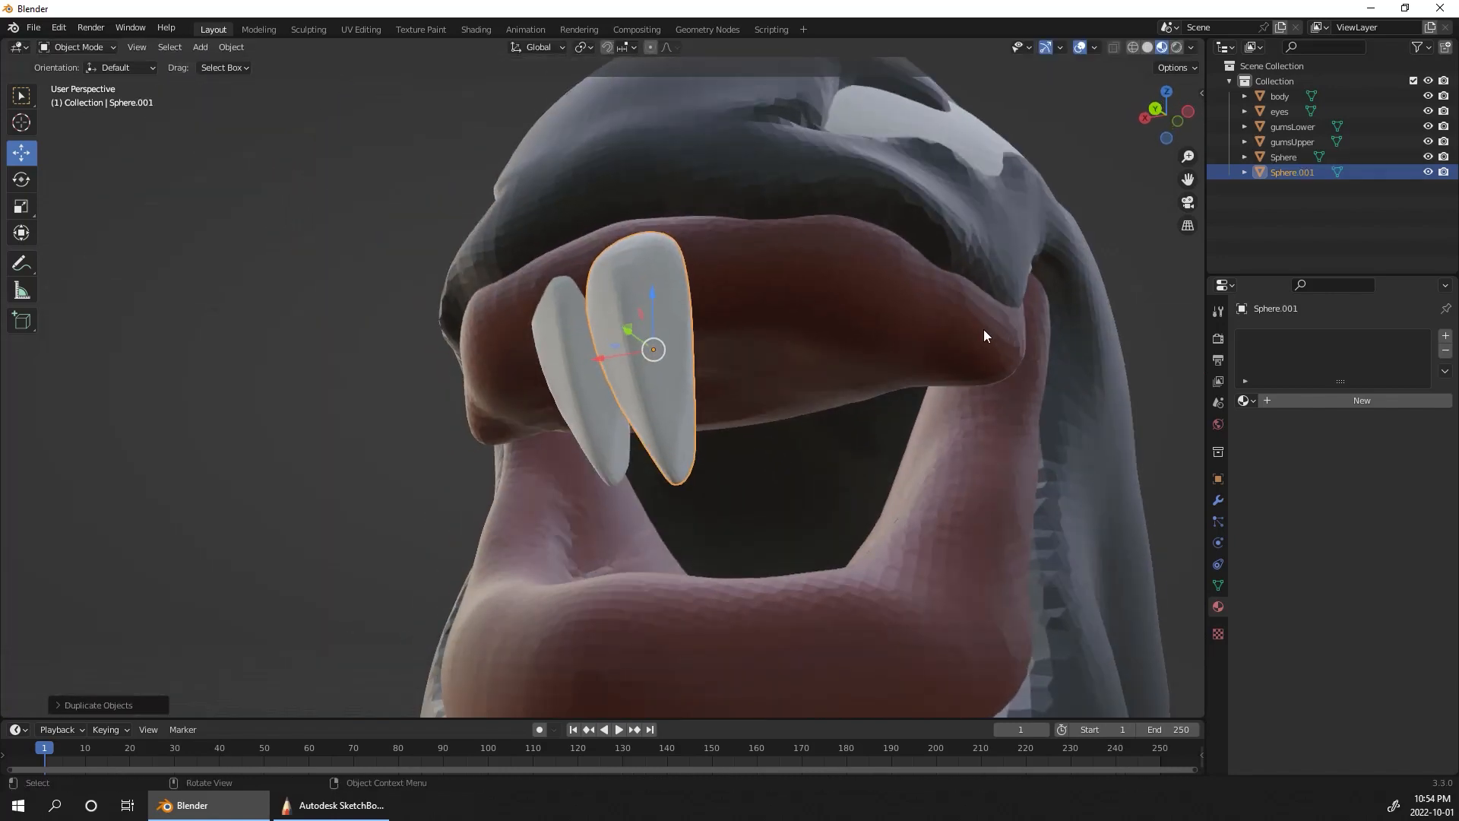
left_click_drag(632, 340, 677, 379)
key("ctrl+z")
middle_click_drag(1132, 389, 1060, 439)
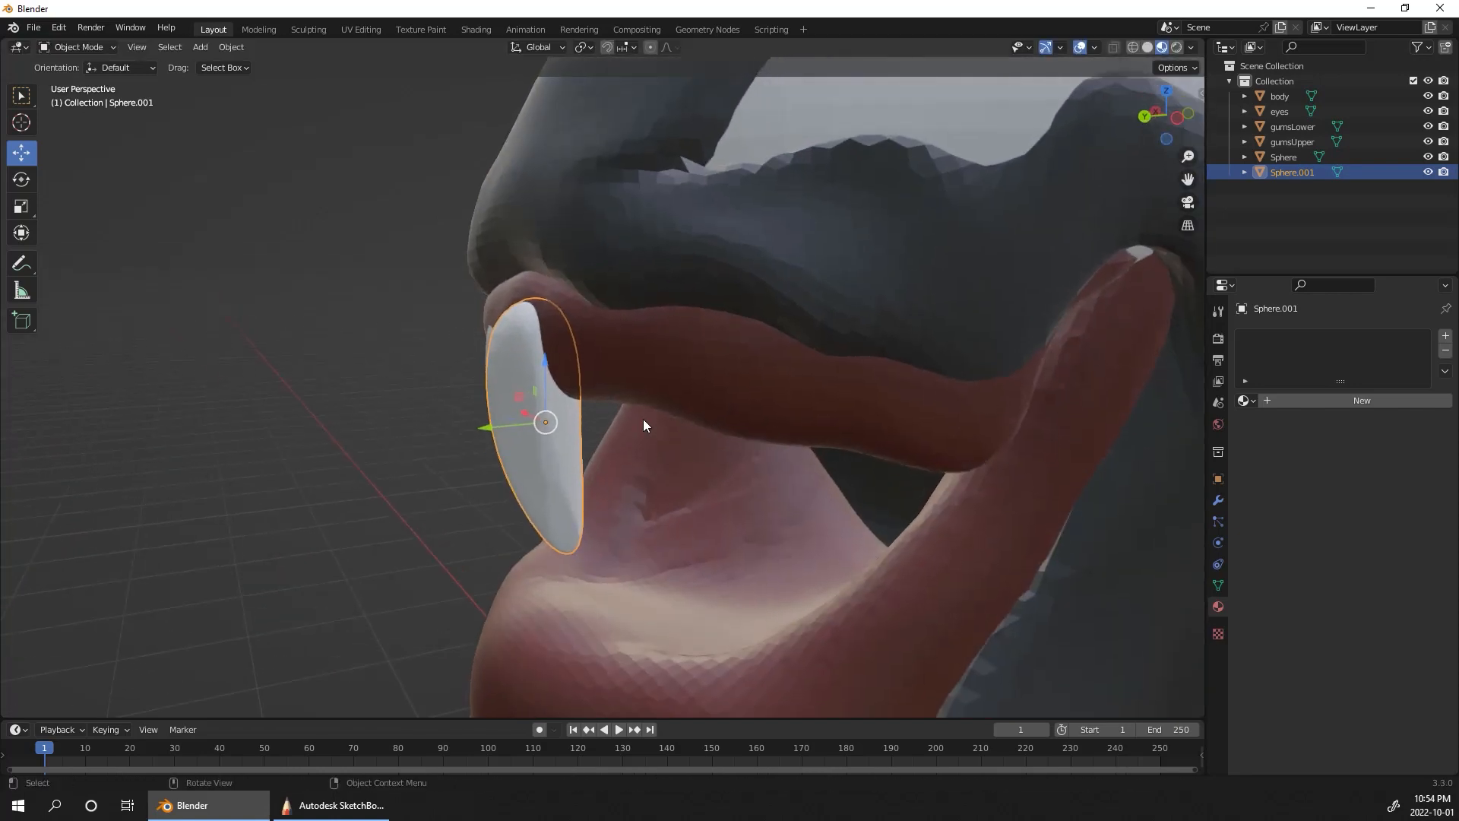
left_click_drag(490, 426, 530, 422)
left_click_drag(590, 361, 592, 343)
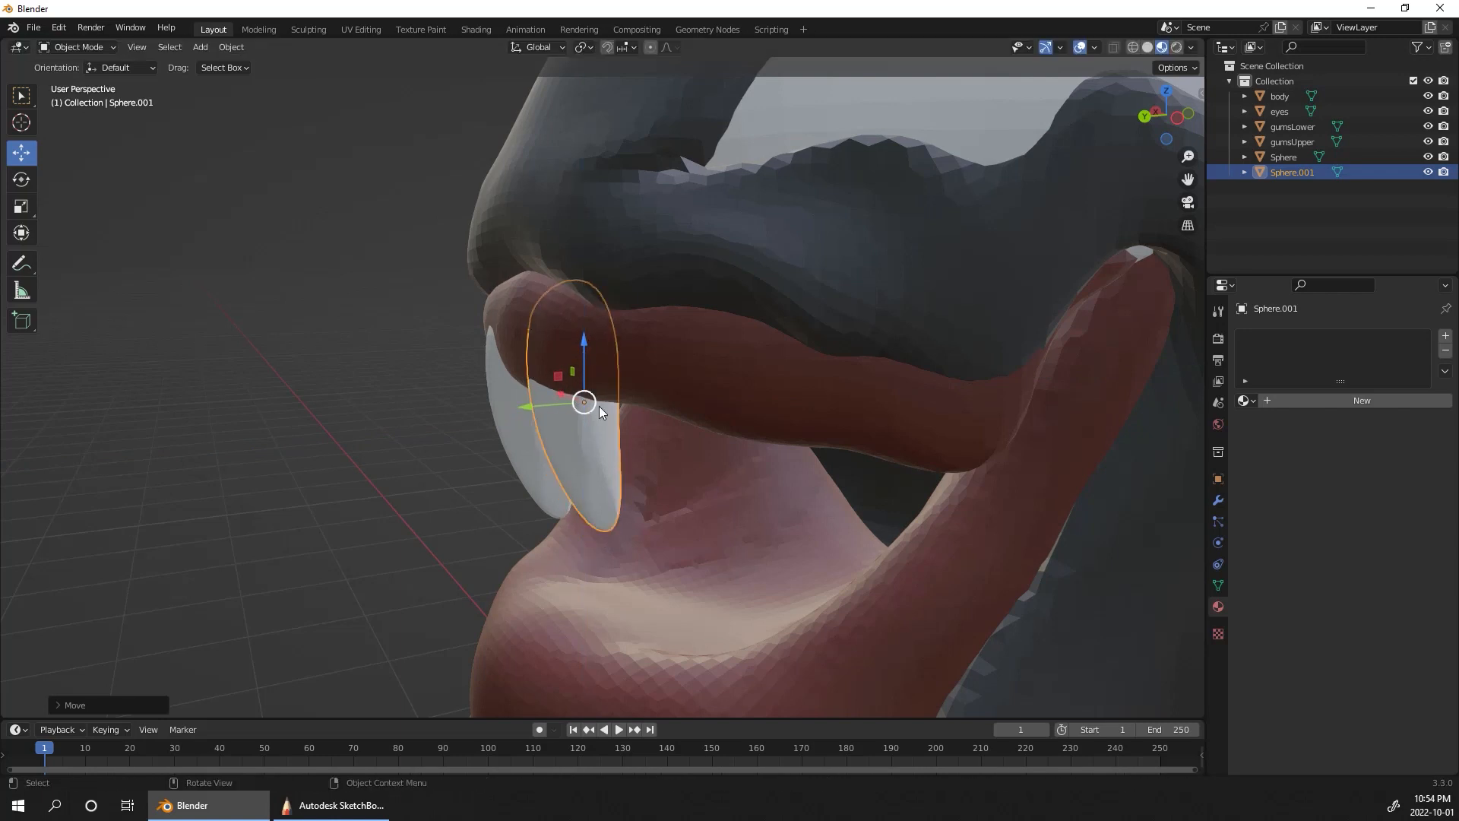
Step: Set the Rotate tool's orientation to Local and turn the second tooth to follow the curve of the upper gum
left_click(21, 179)
left_click(135, 70)
left_click(117, 127)
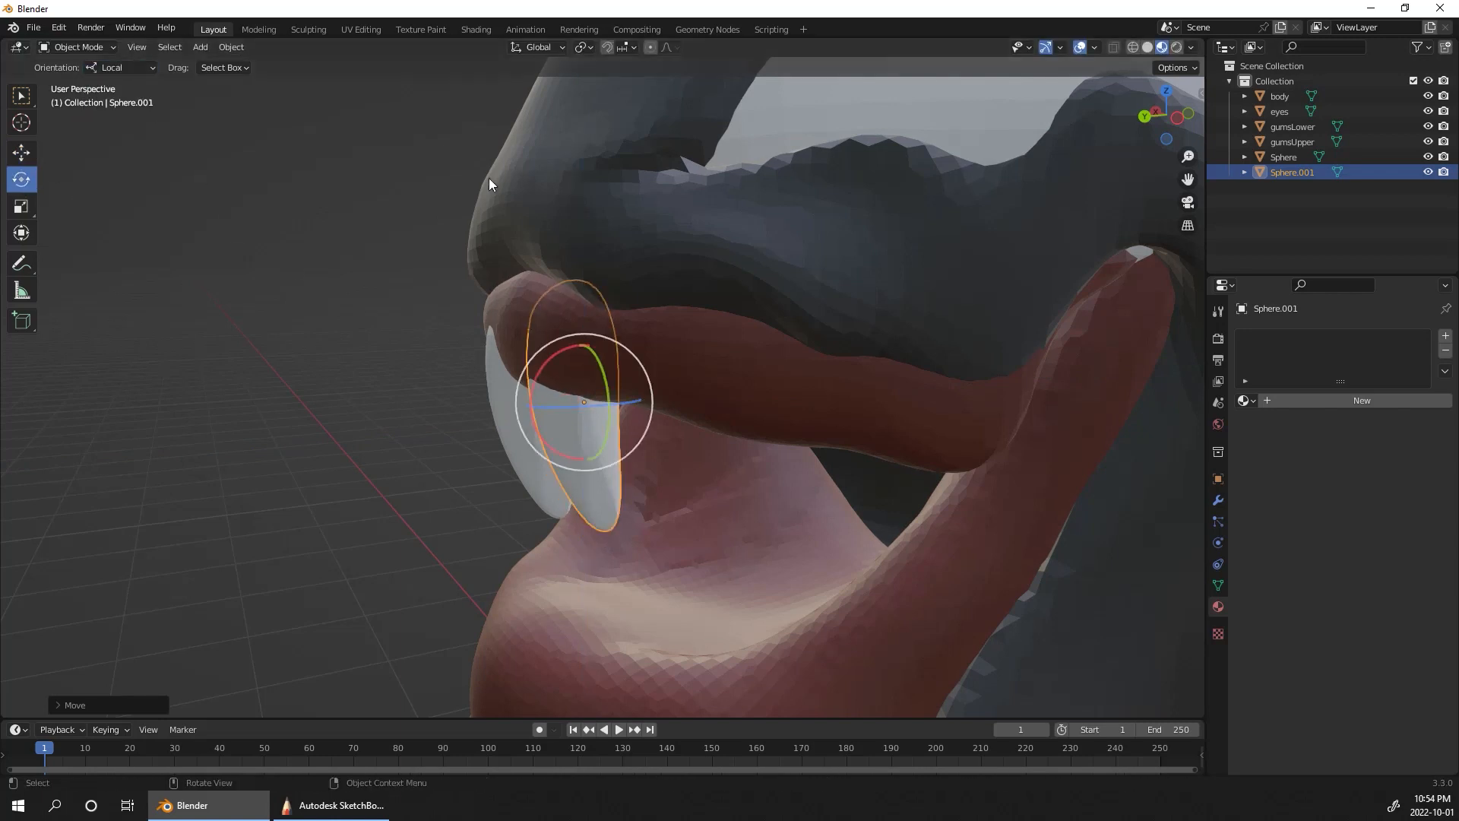
left_click_drag(632, 399, 633, 399)
middle_click_drag(994, 391, 901, 349)
left_click_drag(737, 352, 728, 403)
middle_click_drag(932, 287, 1072, 334)
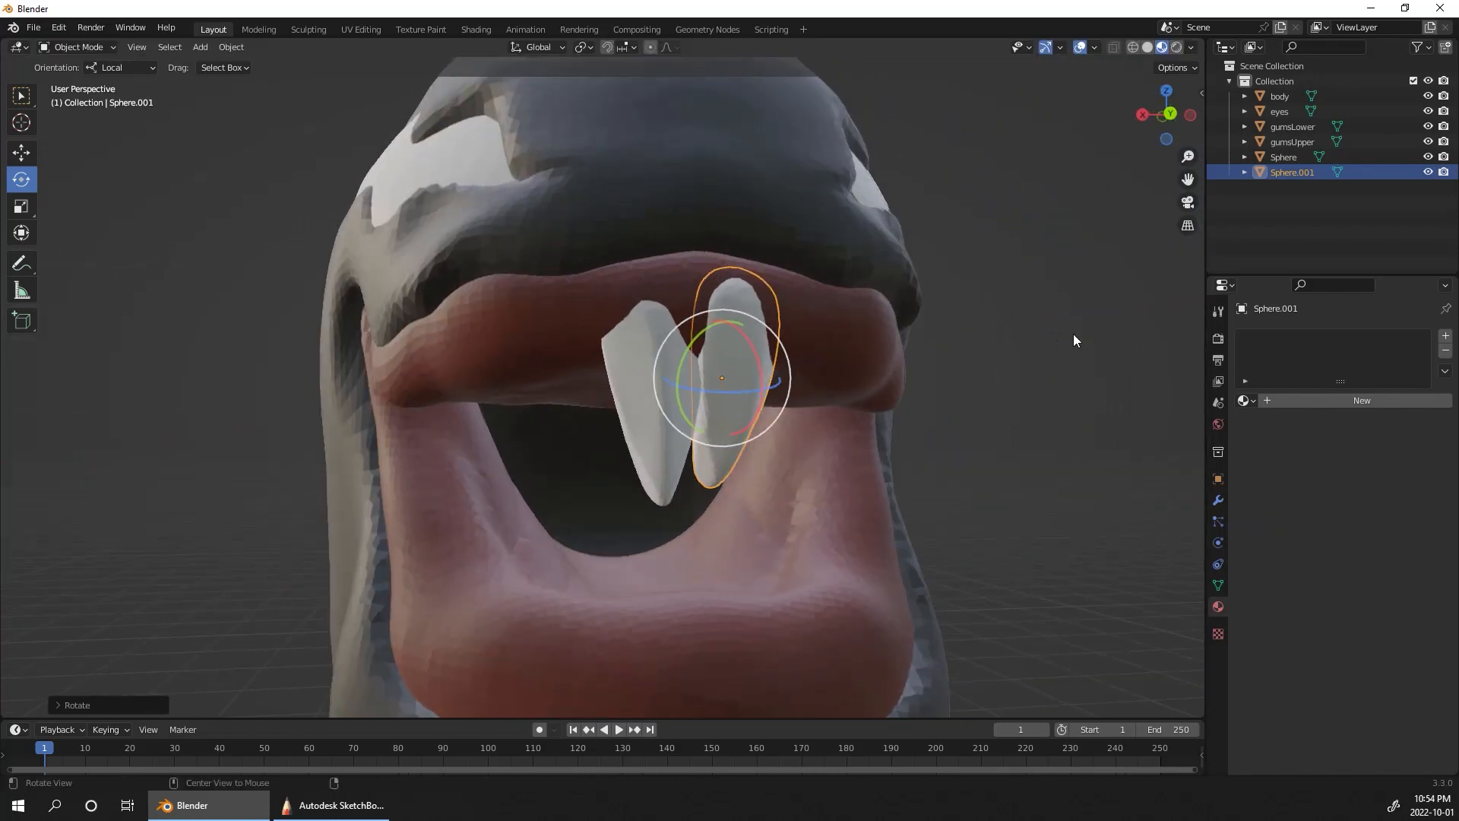
Step: Move the second tooth against the underside of the upper gum, next to the first tooth
left_click(22, 152)
left_click_drag(732, 381, 752, 403)
middle_click_drag(839, 347, 772, 399)
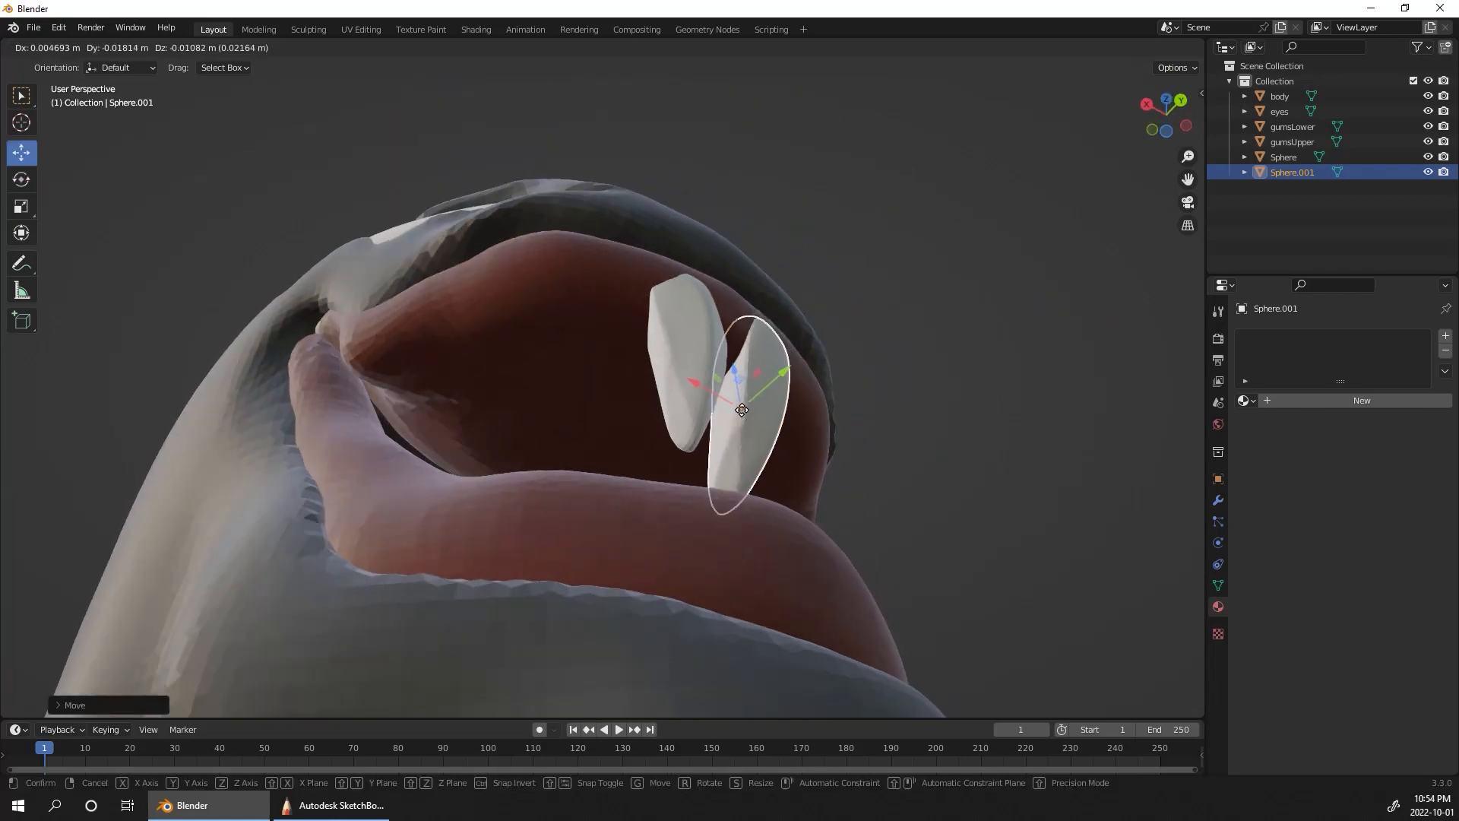
Step: Resize the second tooth so it is slightly smaller than the first
key("s")
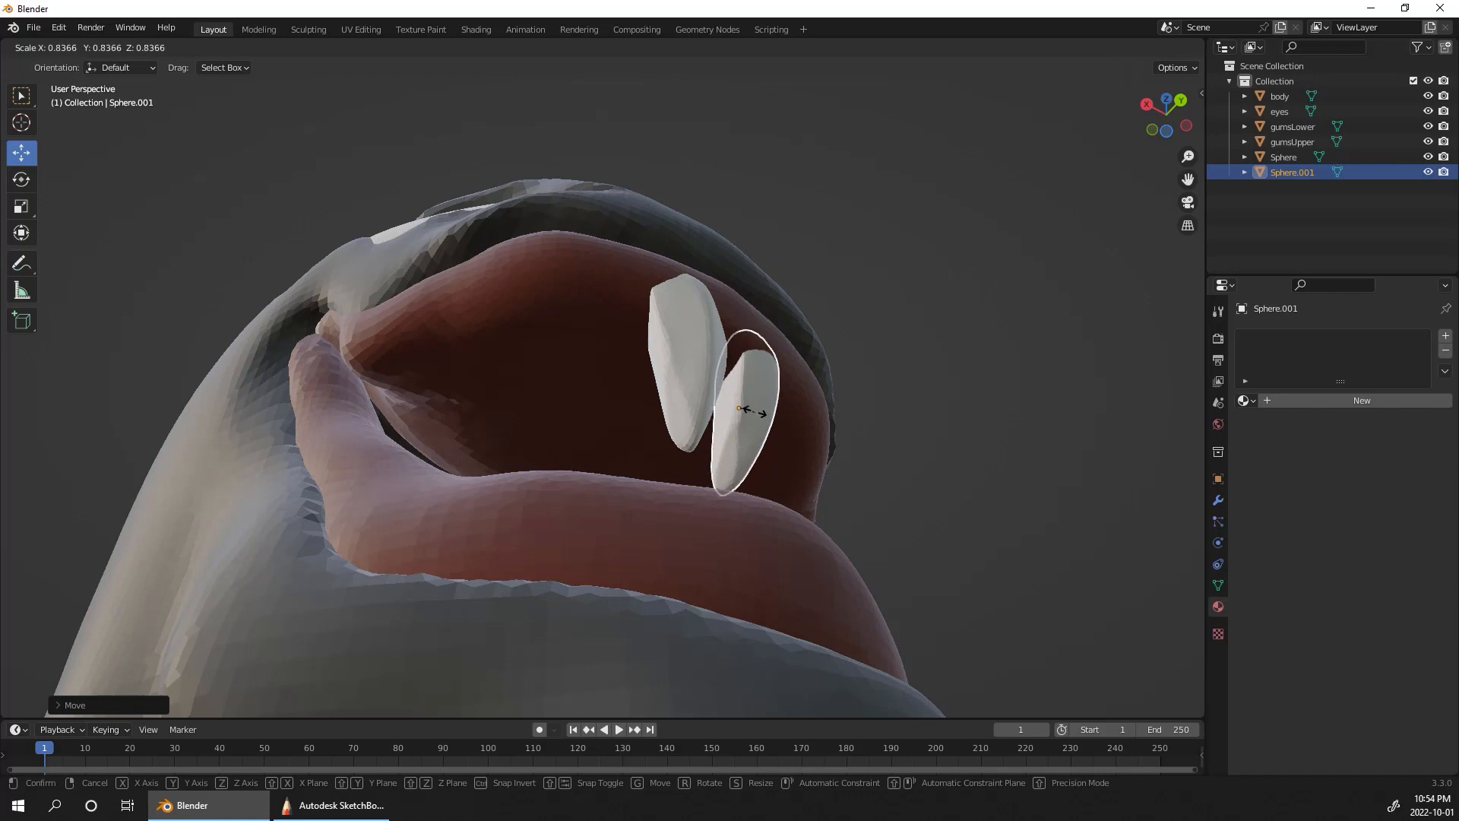
left_click(756, 413)
key("s")
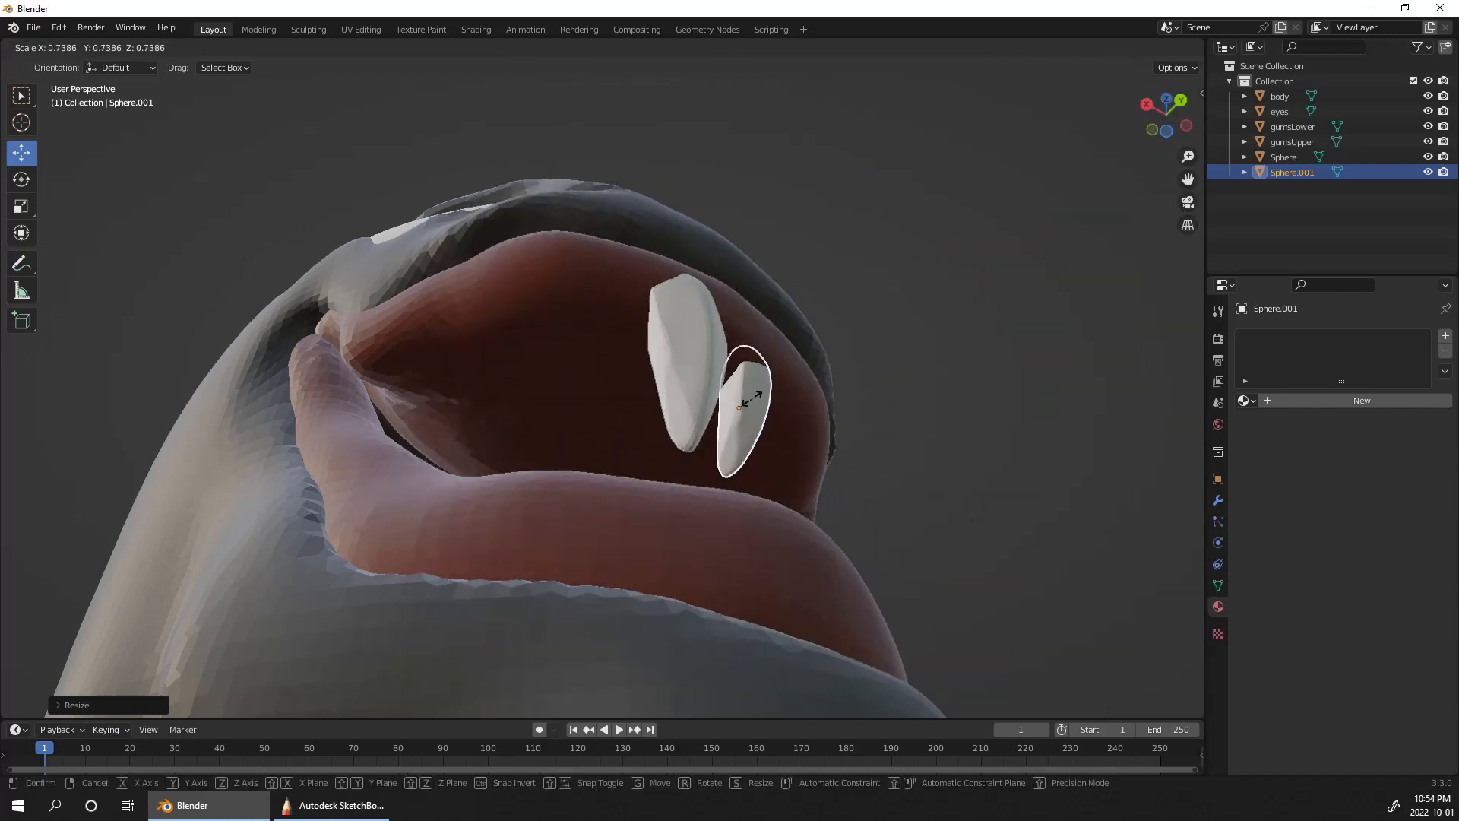
left_click(758, 399)
middle_click_drag(809, 386, 873, 409)
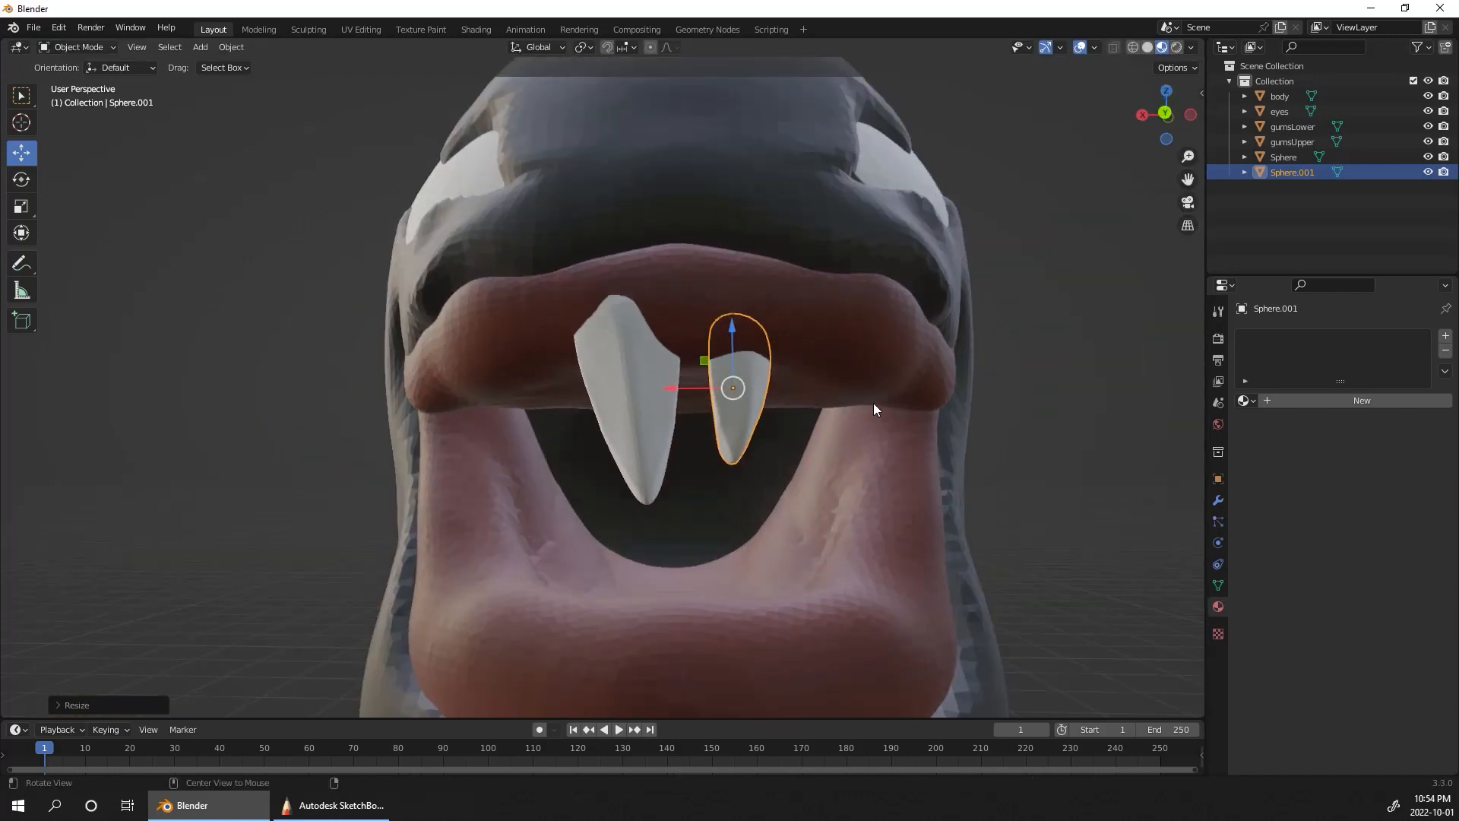
key("s")
left_click(768, 428)
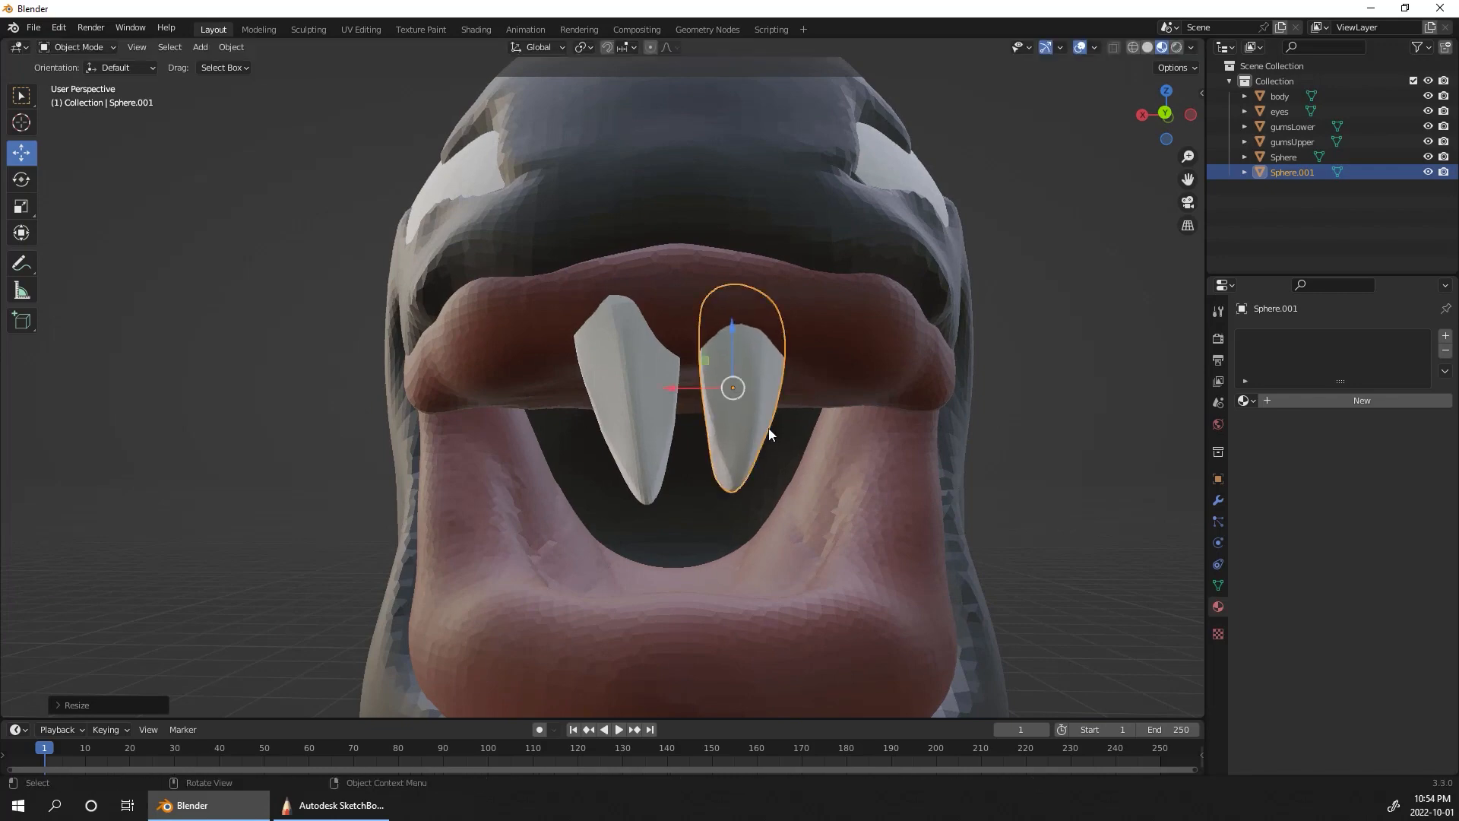
Step: Rotate the second tooth more upright and nudge it into the front of the upper gum
middle_click_drag(768, 427, 887, 301)
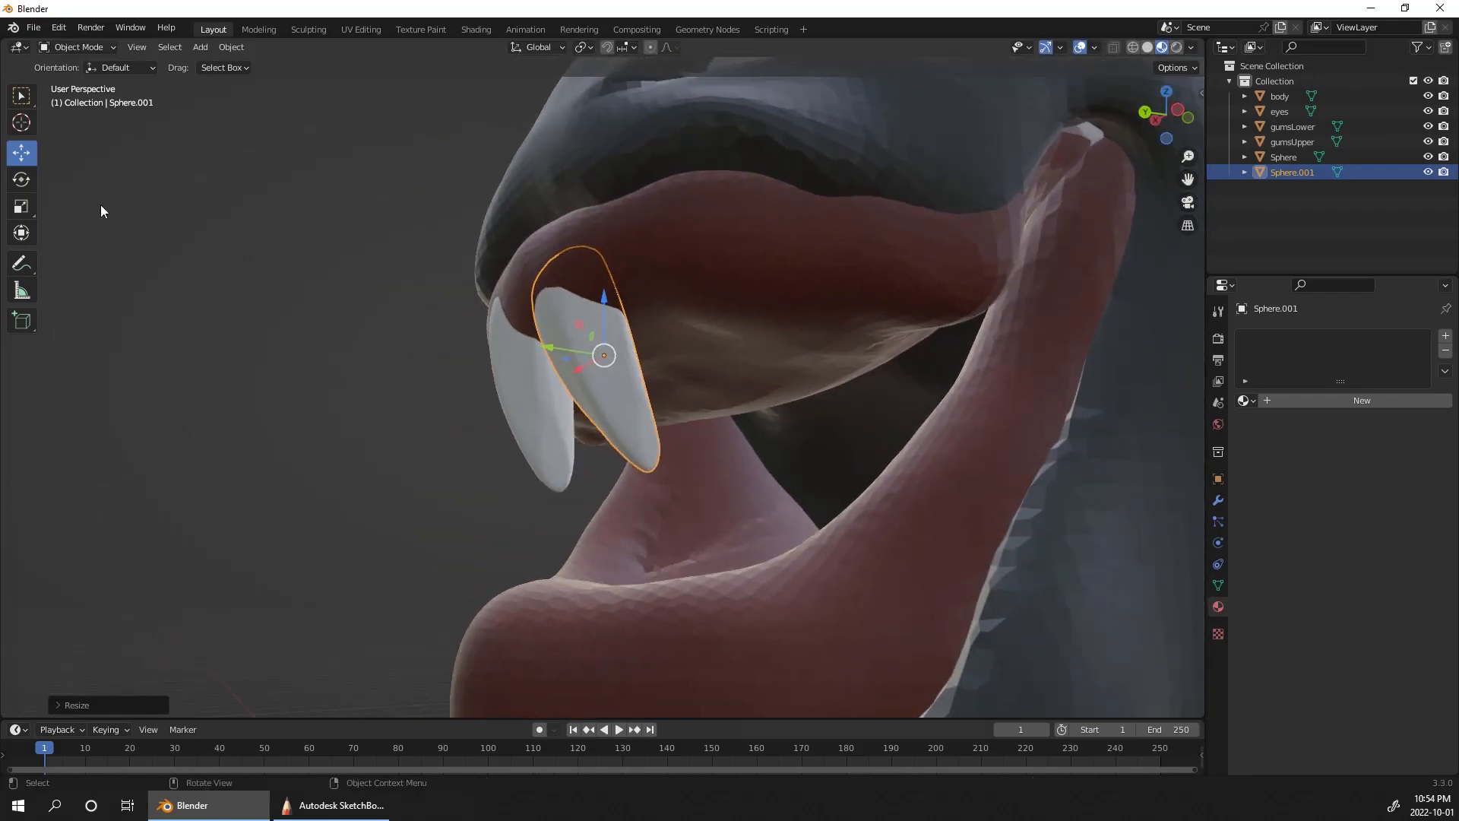
left_click(21, 179)
left_click_drag(603, 394, 594, 346)
left_click(21, 152)
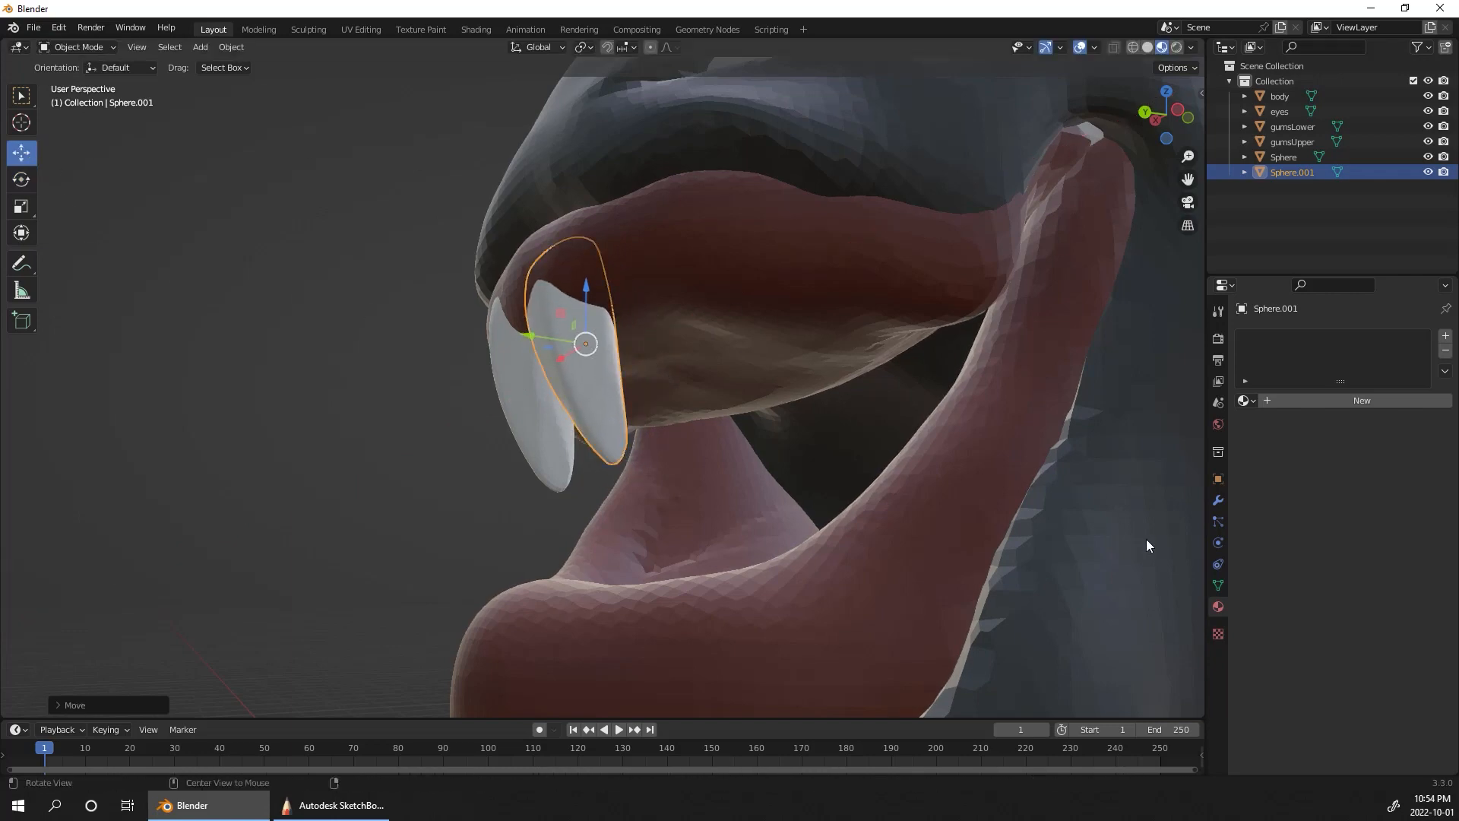
middle_click_drag(1147, 543, 959, 516)
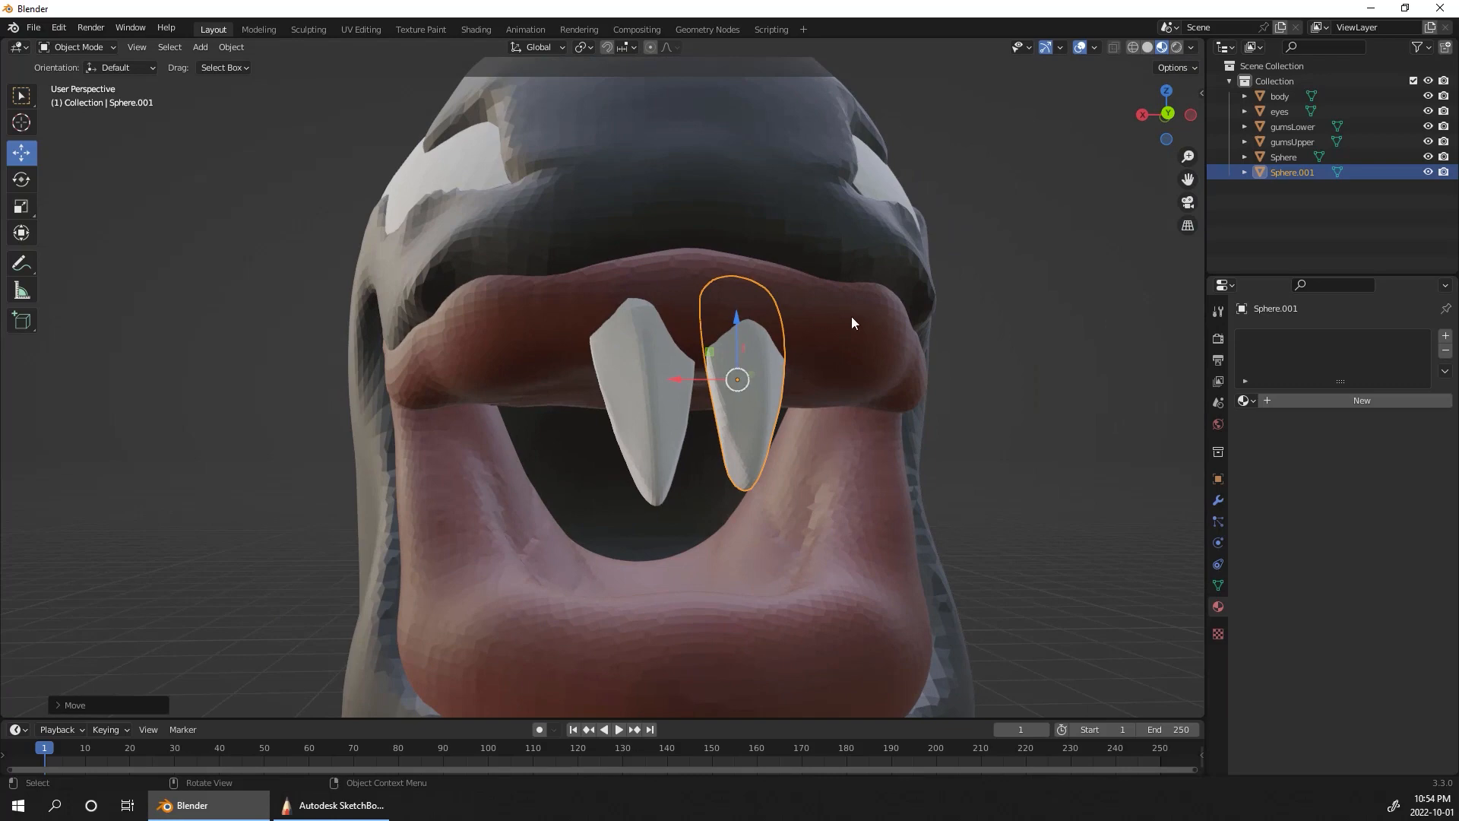
Step: Duplicate the second tooth and place the copy farther outward along the upper gum
mouse_move(1053, 455)
left_mouse_down("alt")
mouse_move(1070, 462)
mouse_move(1038, 456)
left_mouse_up("alt")
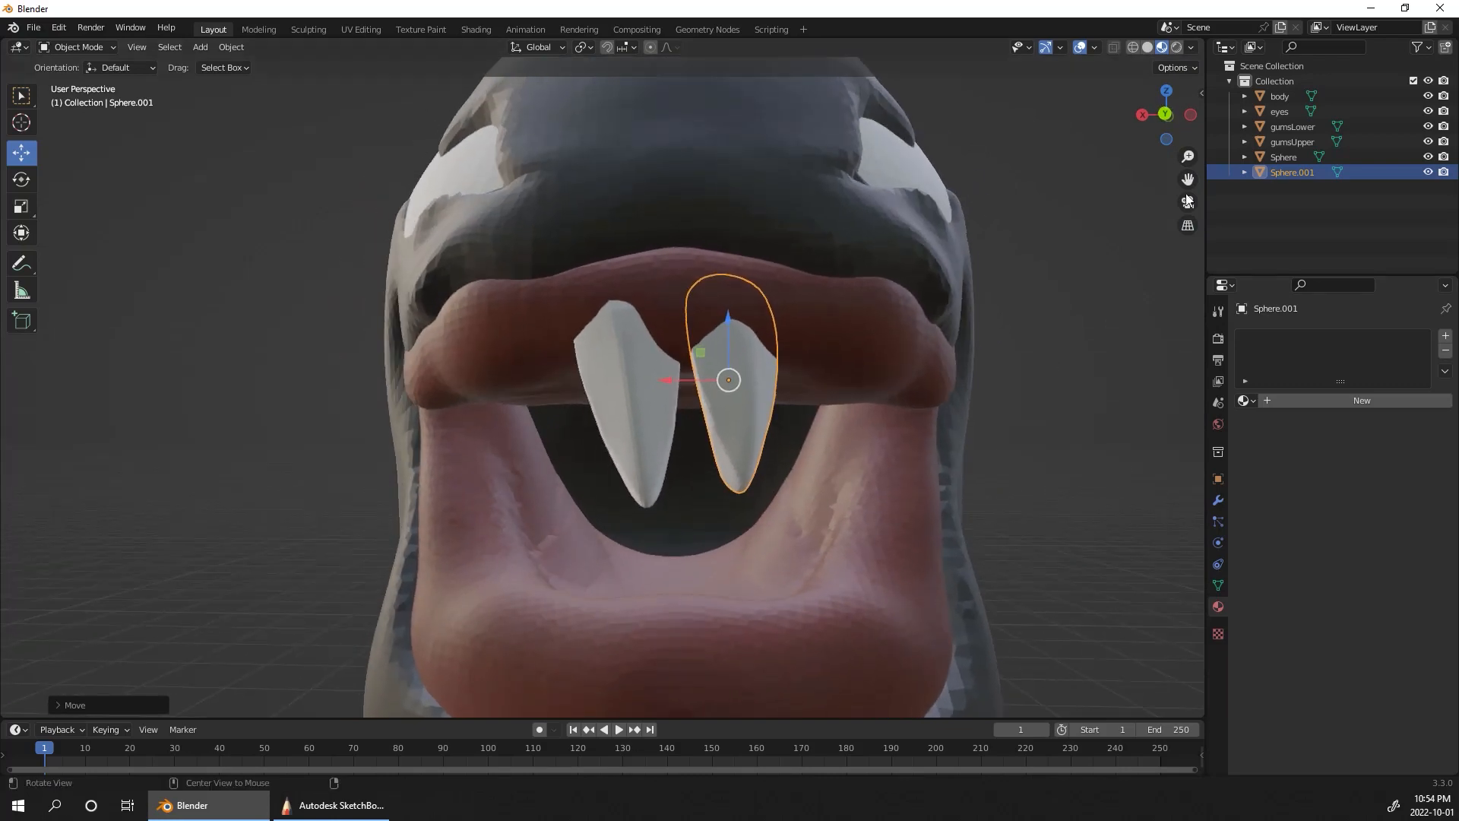
key("shift+d")
left_click(1092, 403)
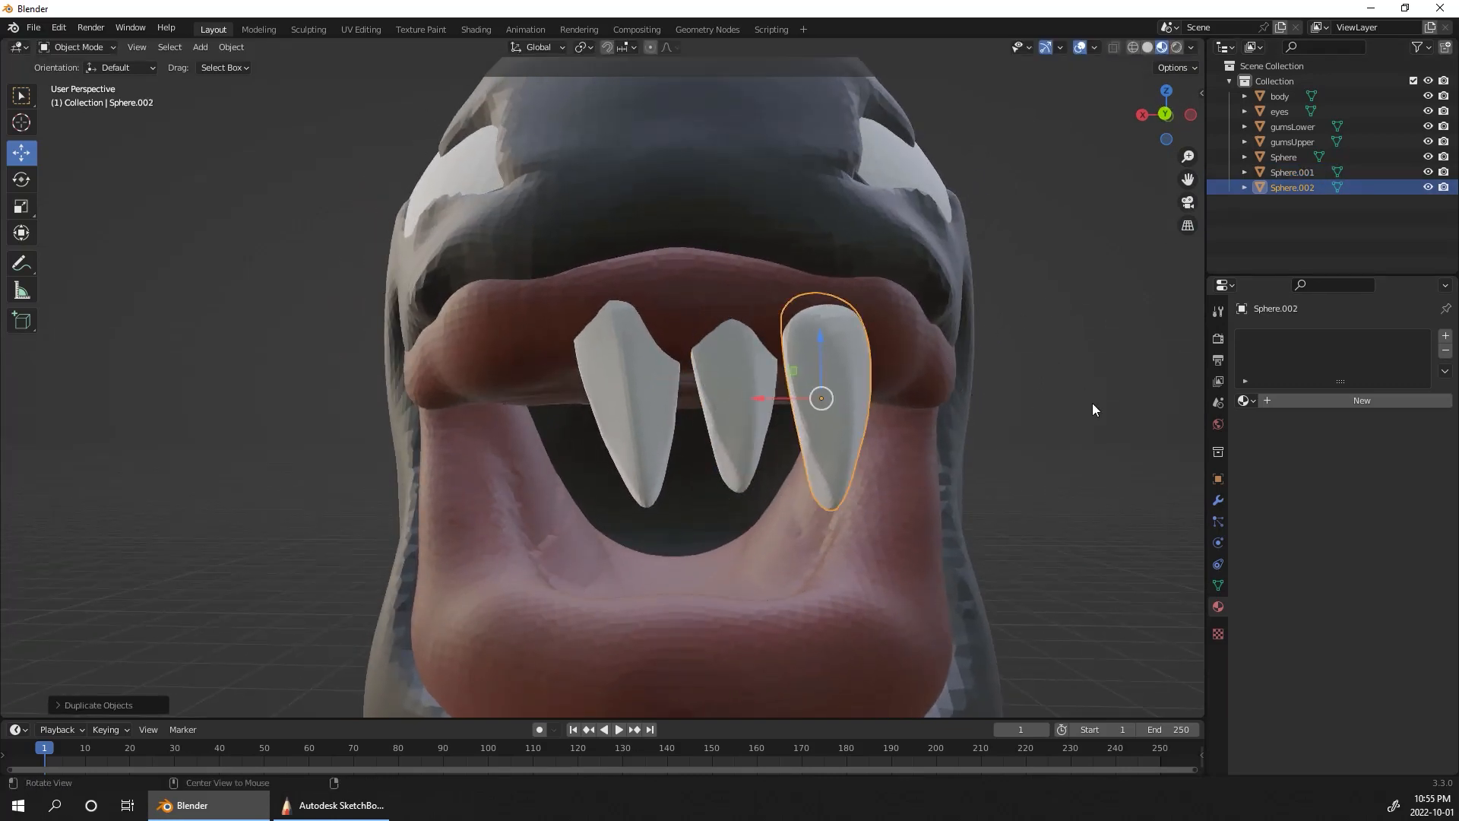
Step: Seat the third tooth in the upper gum and rotate it so its tip angles back toward the second tooth
left_click_drag(1092, 403, 1029, 321, "alt")
left_click_drag(748, 232, 759, 255)
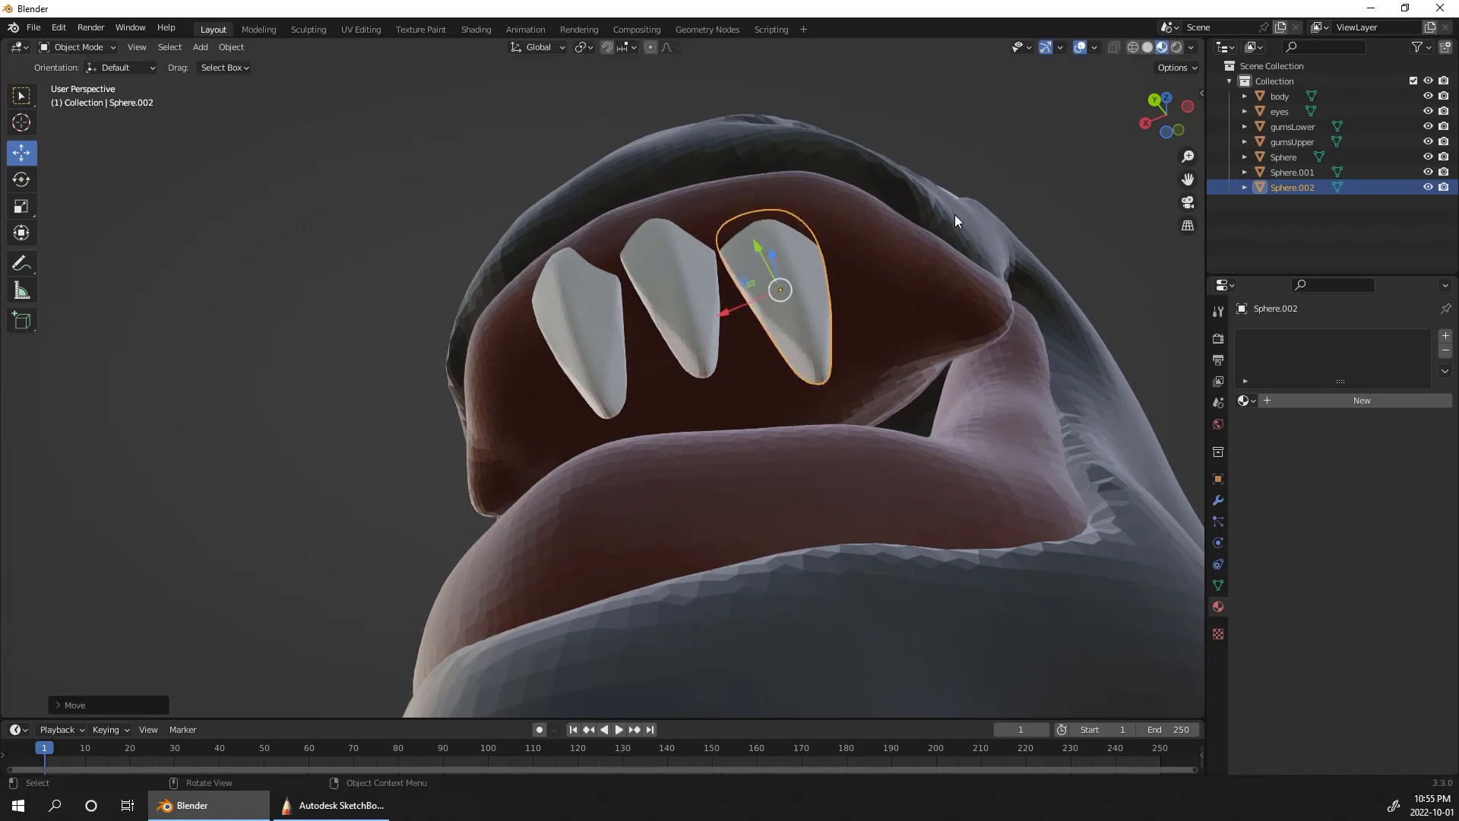
left_click_drag(1038, 216, 1099, 305, "alt")
mouse_move(811, 316)
left_mouse_down()
mouse_move(810, 277)
mouse_move(812, 304)
left_mouse_up()
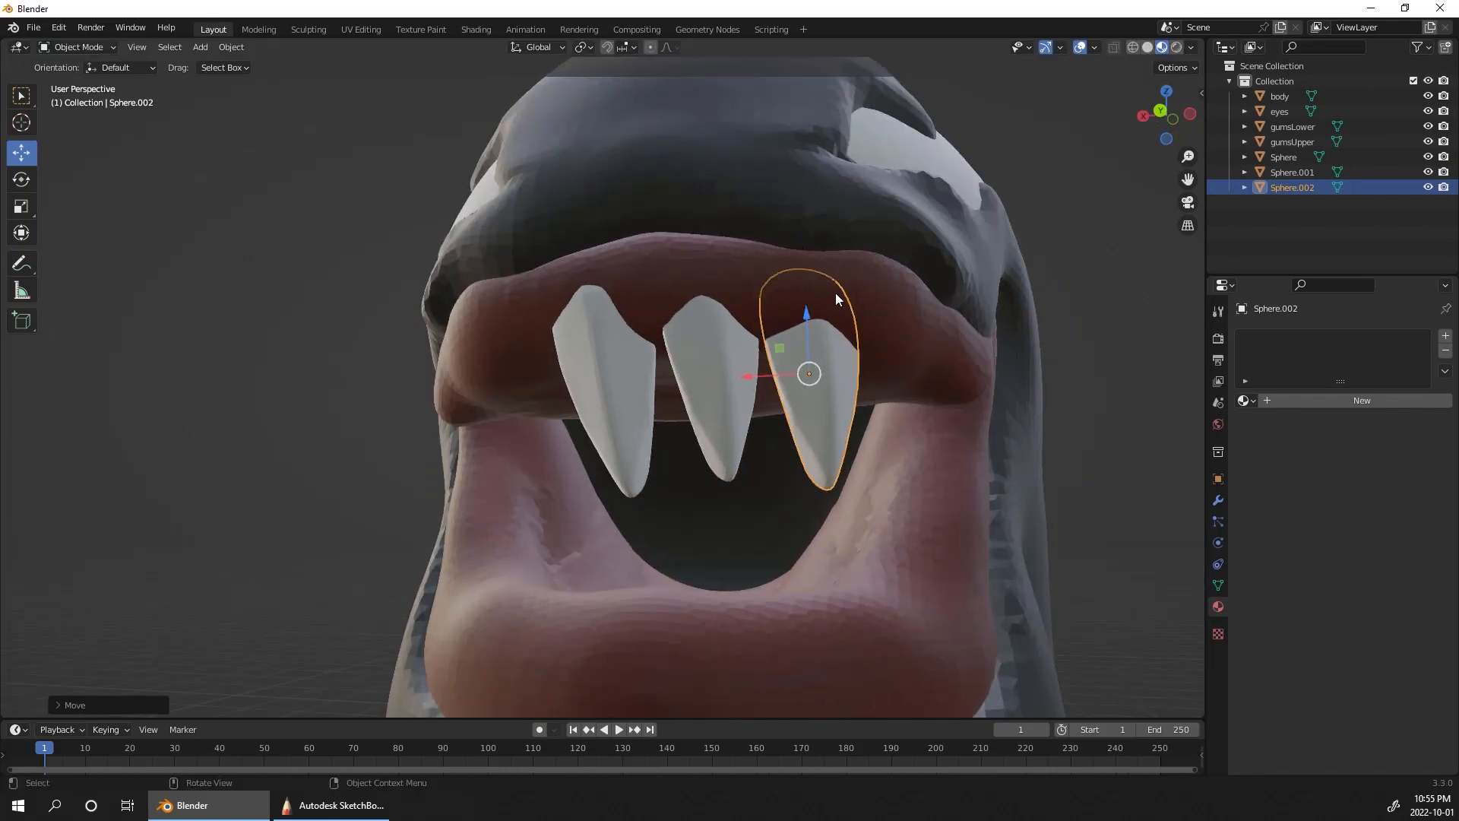
left_click(20, 179)
left_click_drag(849, 416, 832, 392)
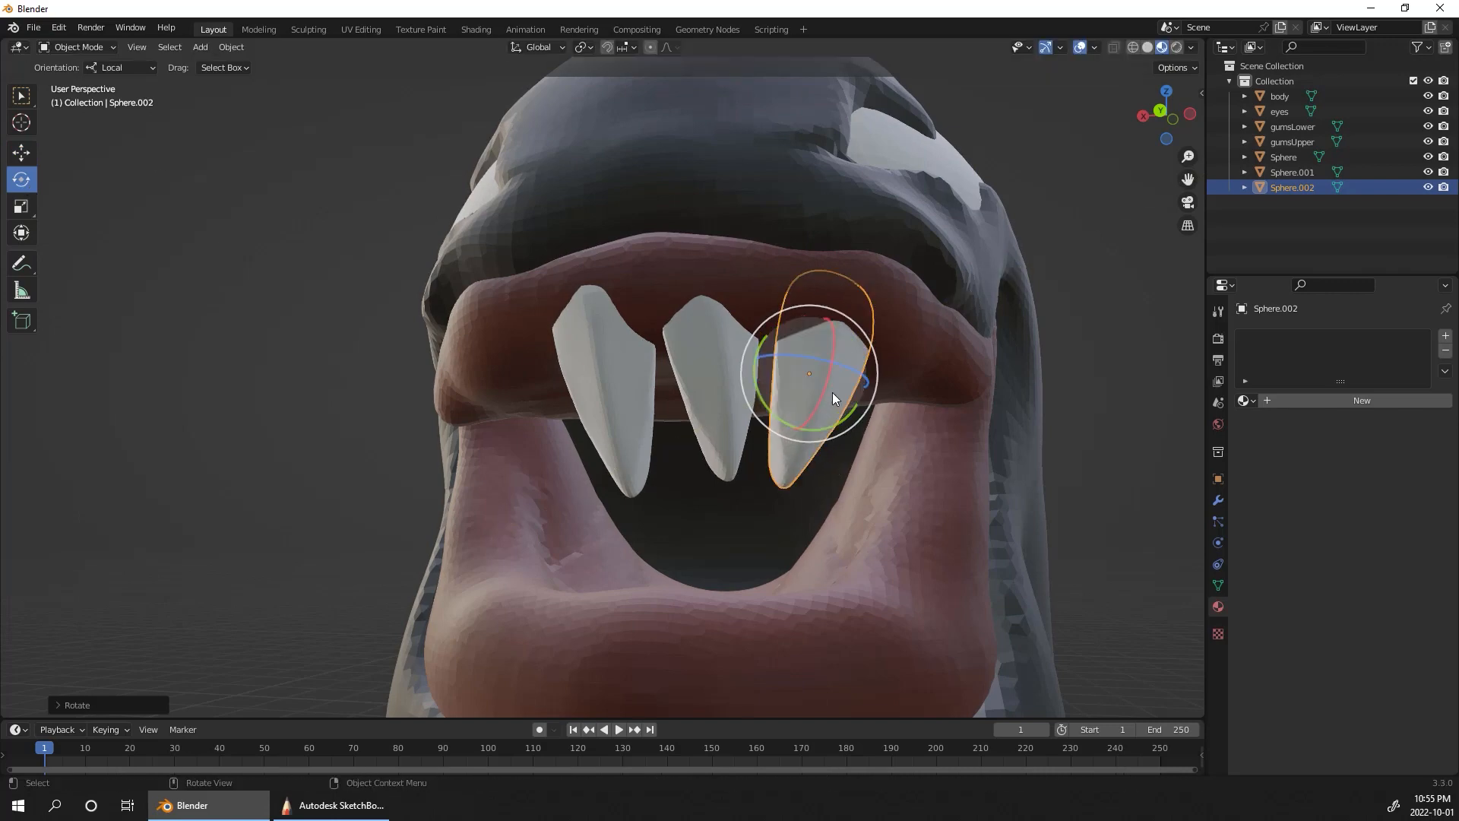
Step: Duplicate the third tooth farther along the upper gum and rotate the copy to follow the gum's curve
middle_click_drag(1060, 354, 1027, 290)
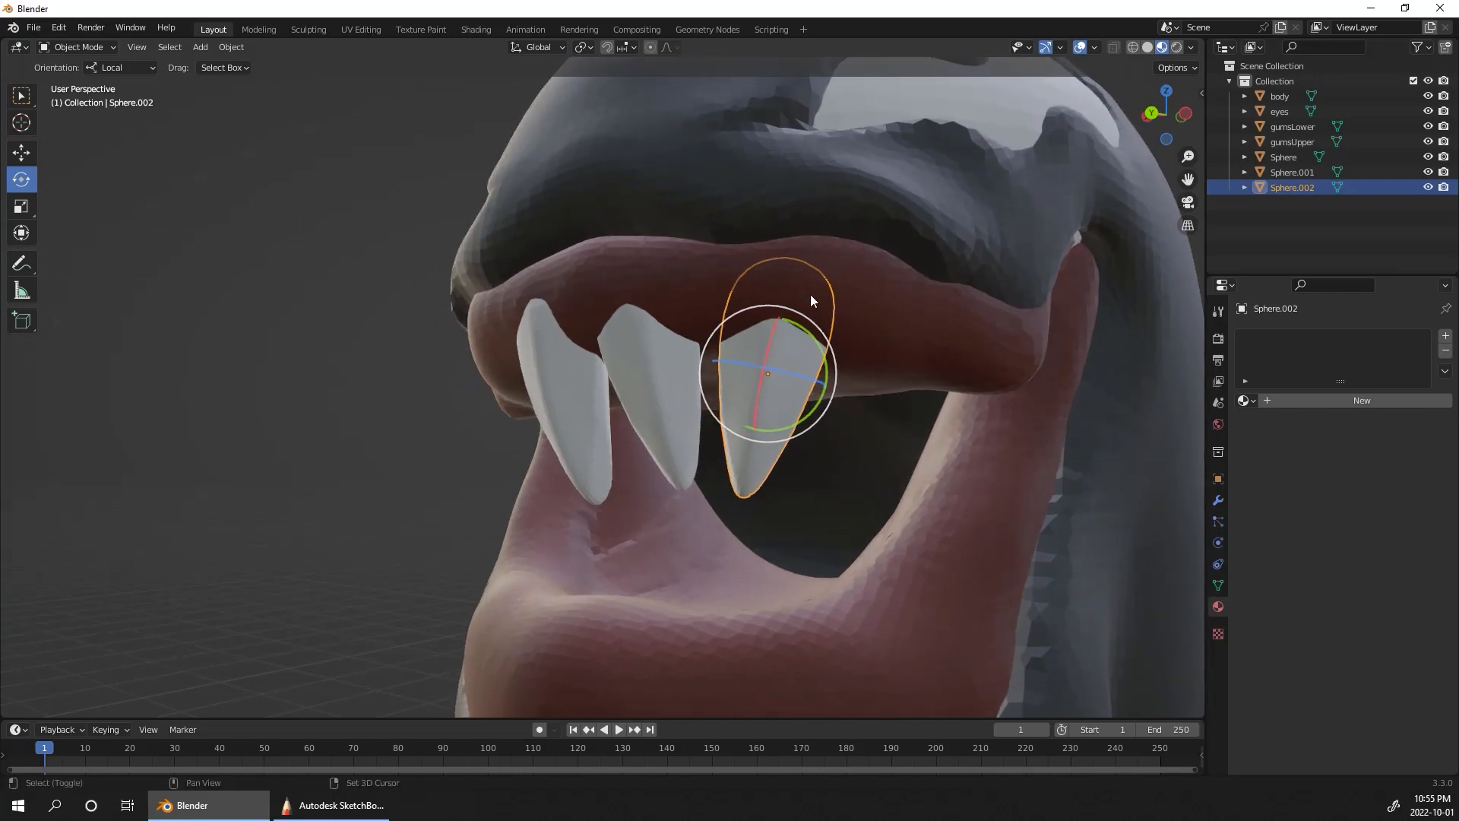
key("shift+d")
left_click(1033, 375)
middle_click_drag(1178, 371, 1124, 333)
left_click_drag(799, 266, 801, 301)
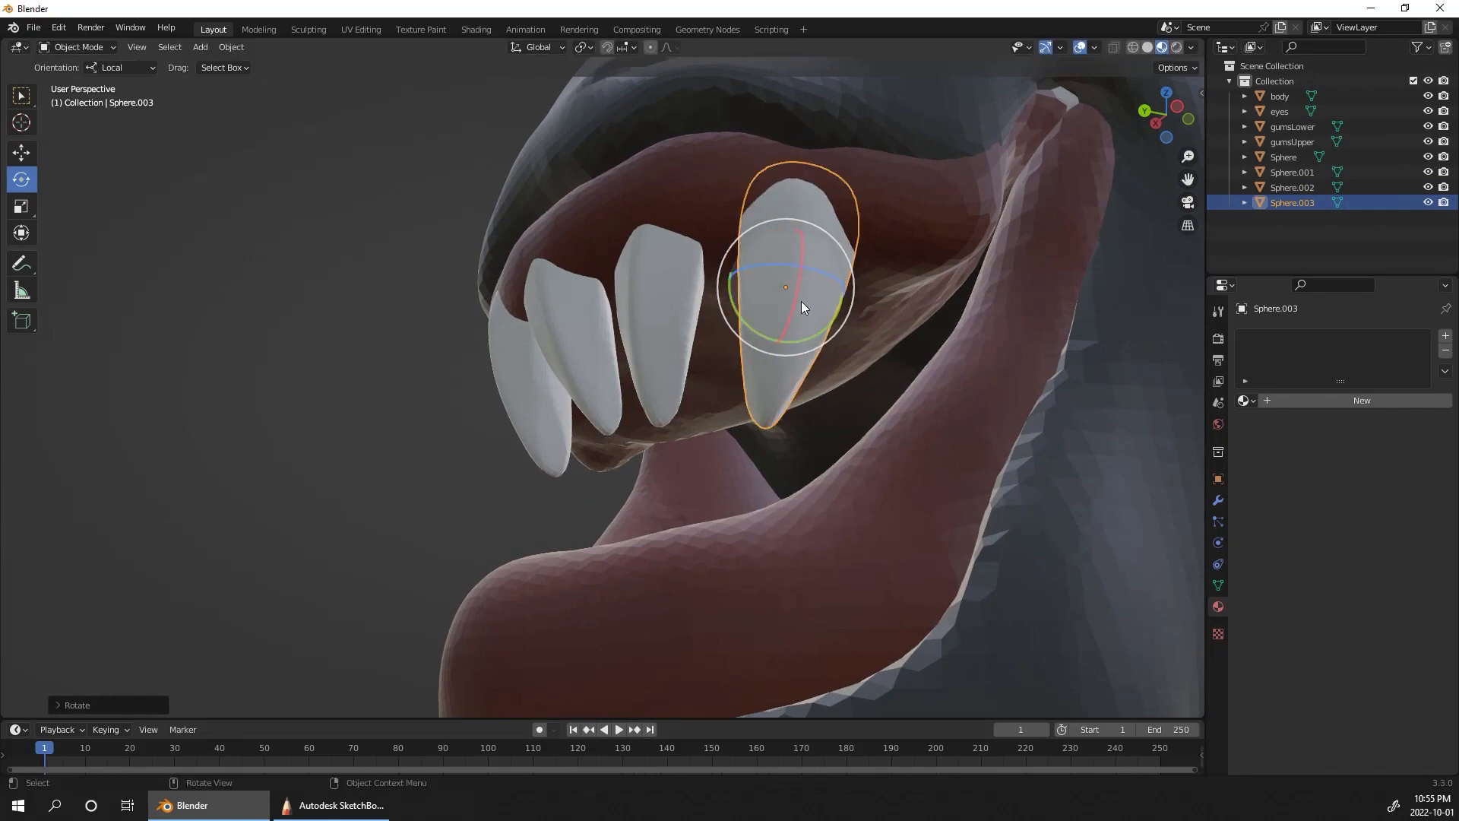
Step: Move the fourth tooth into the upper gum beside the third and scale it down so it is smaller
left_click(21, 154)
left_click_drag(807, 244, 914, 161)
middle_click_drag(1192, 329, 1130, 255)
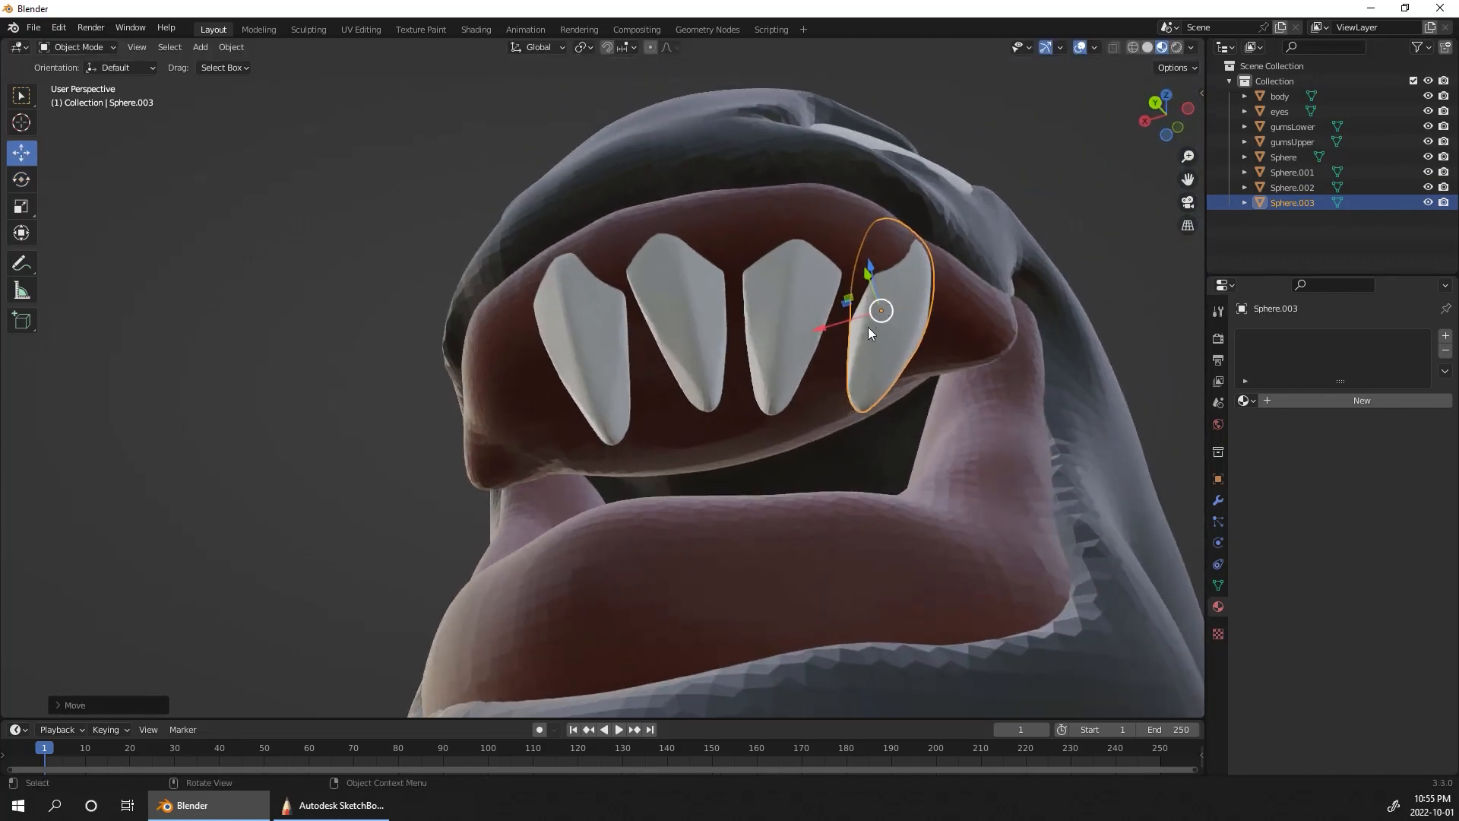
left_click_drag(822, 328, 808, 332)
middle_click_drag(1097, 212, 1143, 291)
key("s")
left_click(909, 362)
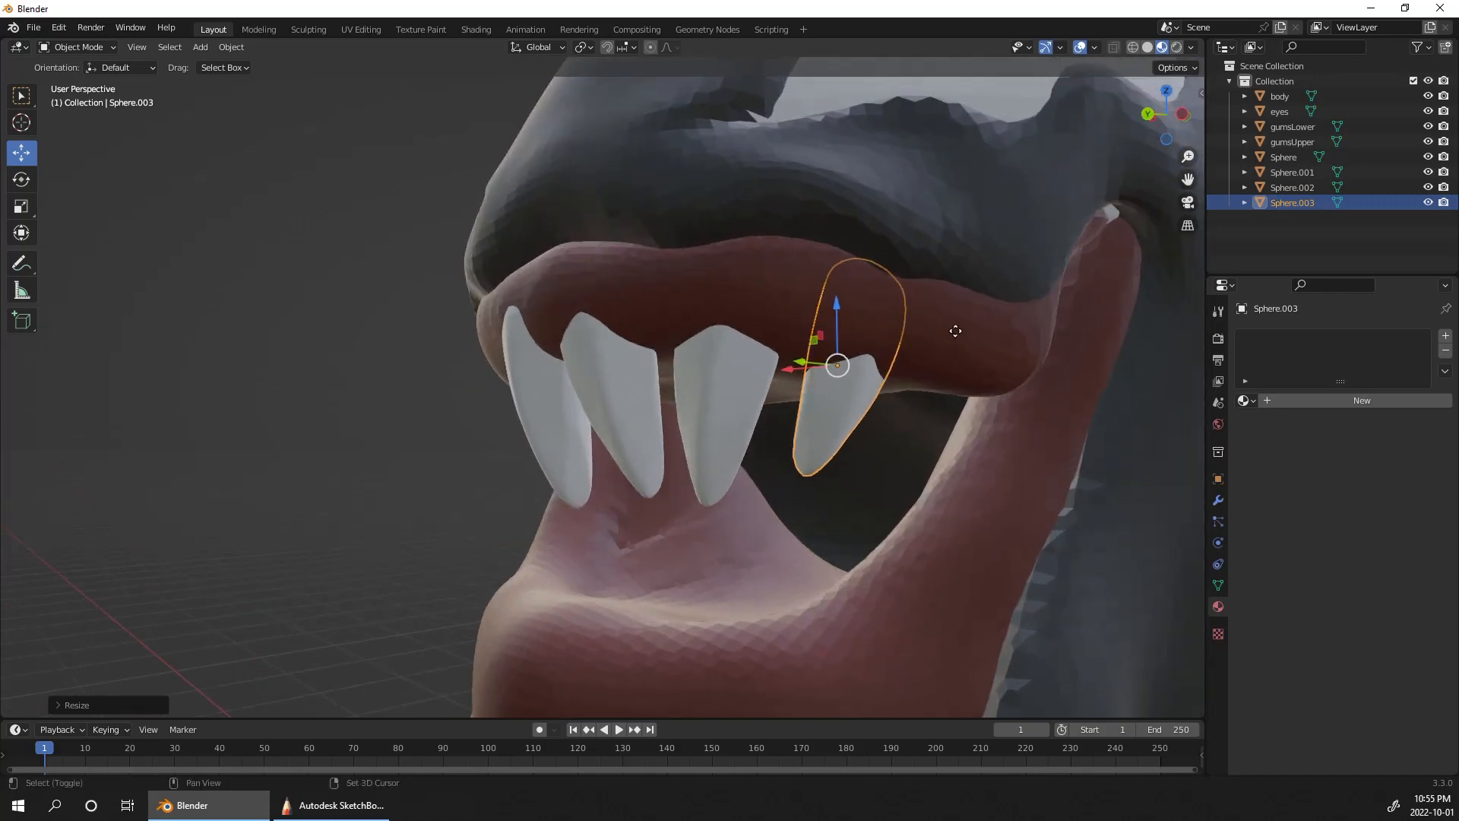
Step: Duplicate the fourth tooth toward the corner of the mouth and rotate the copy more upright
key("shift+d")
left_click(1044, 347)
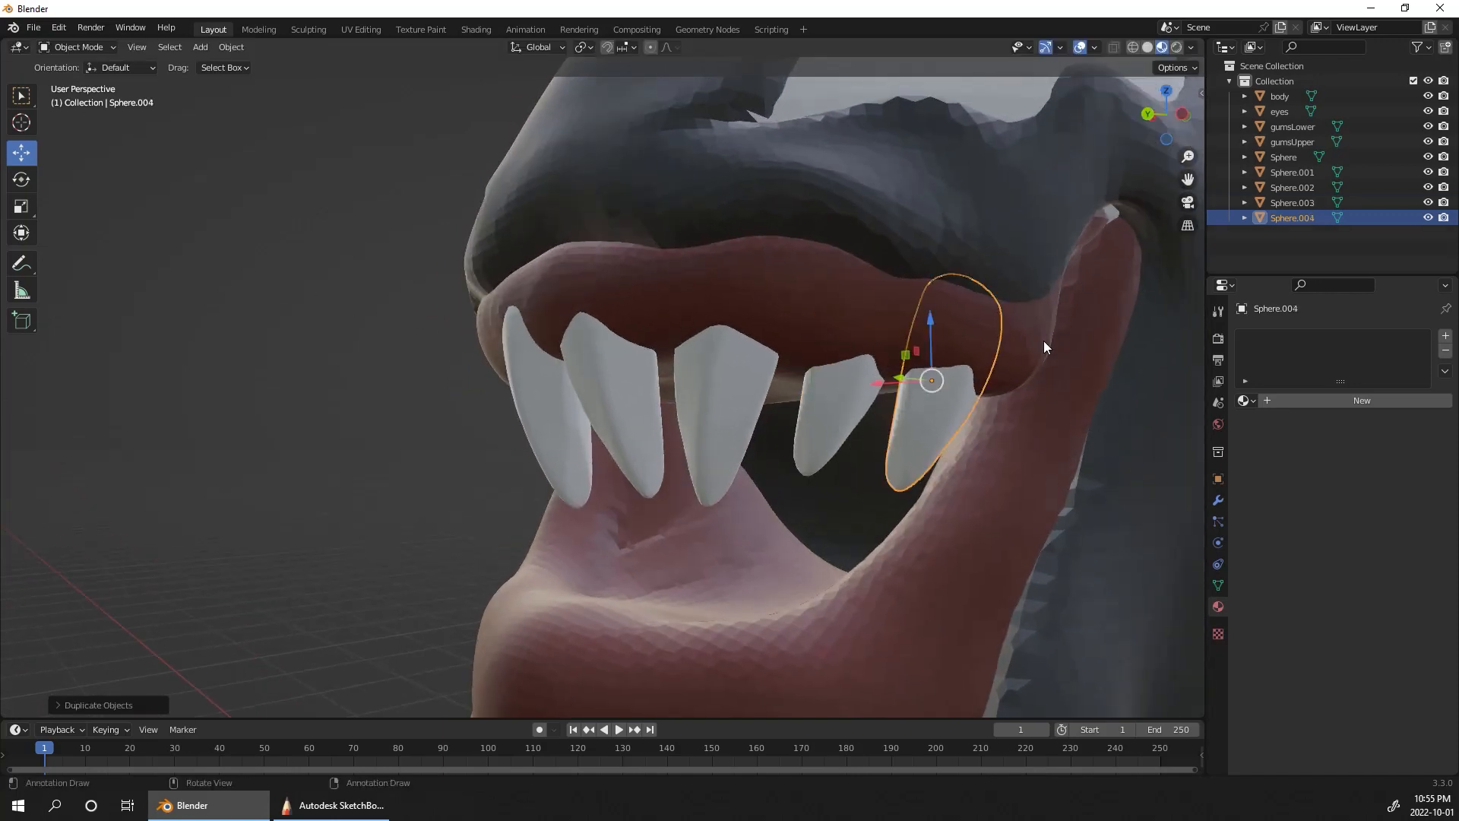
left_click(29, 179)
left_click_drag(964, 358, 1042, 300)
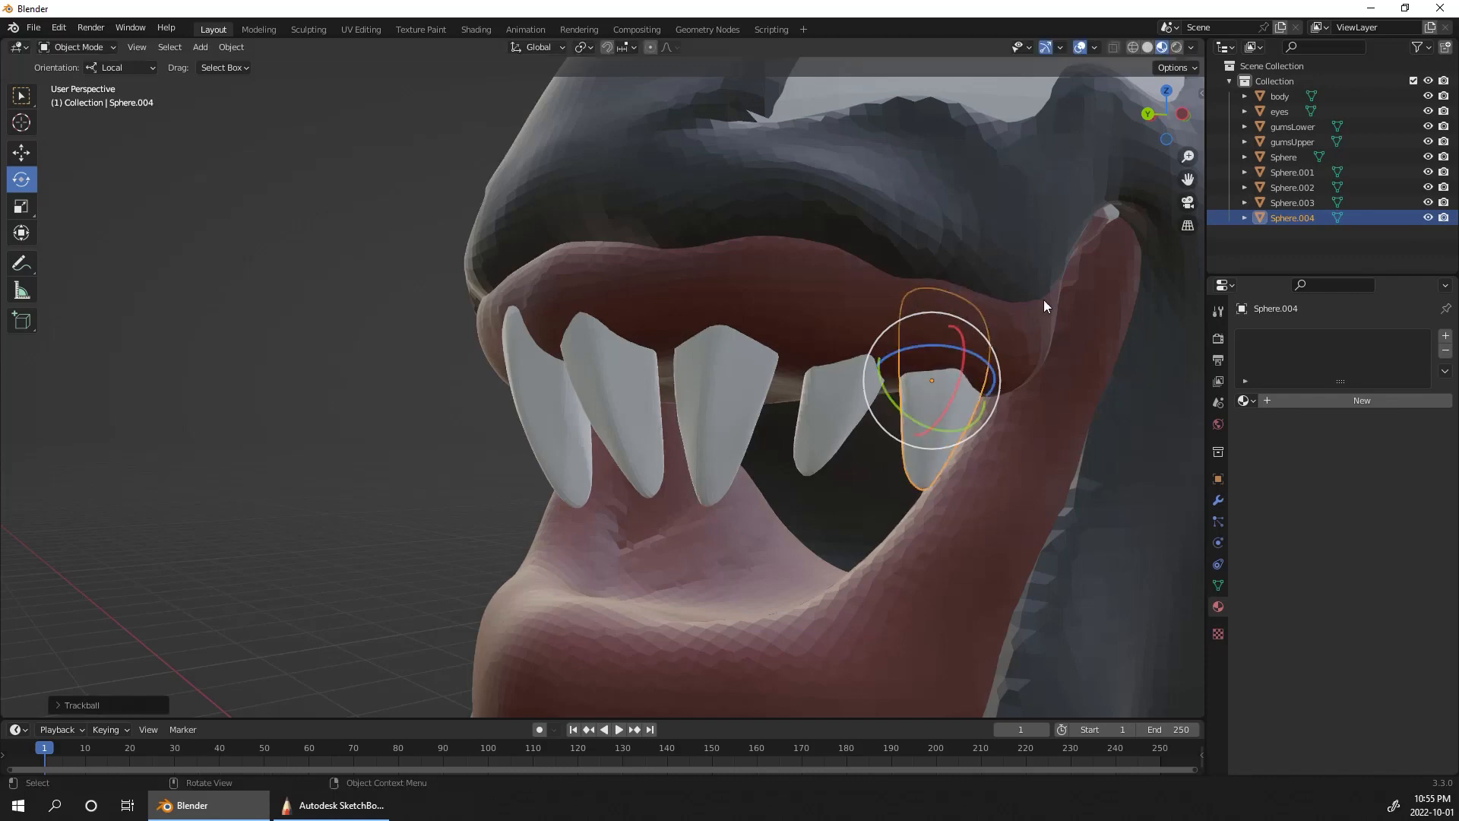
Step: Duplicate the large first tooth and place the copy on its open side, along the other half of the upper gum
middle_click_drag(1195, 360, 1094, 414)
left_click(618, 416)
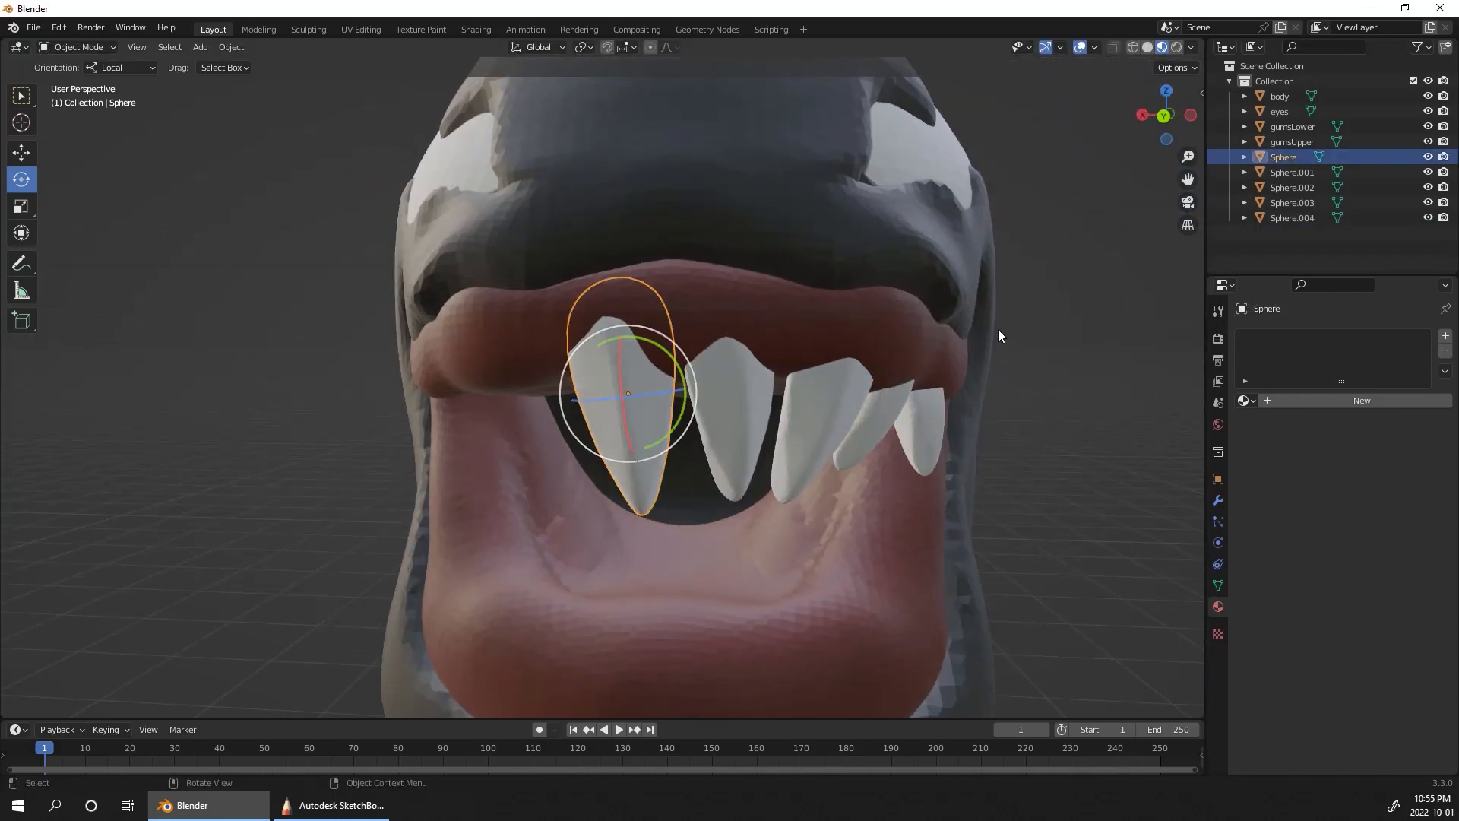
middle_click_drag(997, 329, 1182, 341)
key("shift+d")
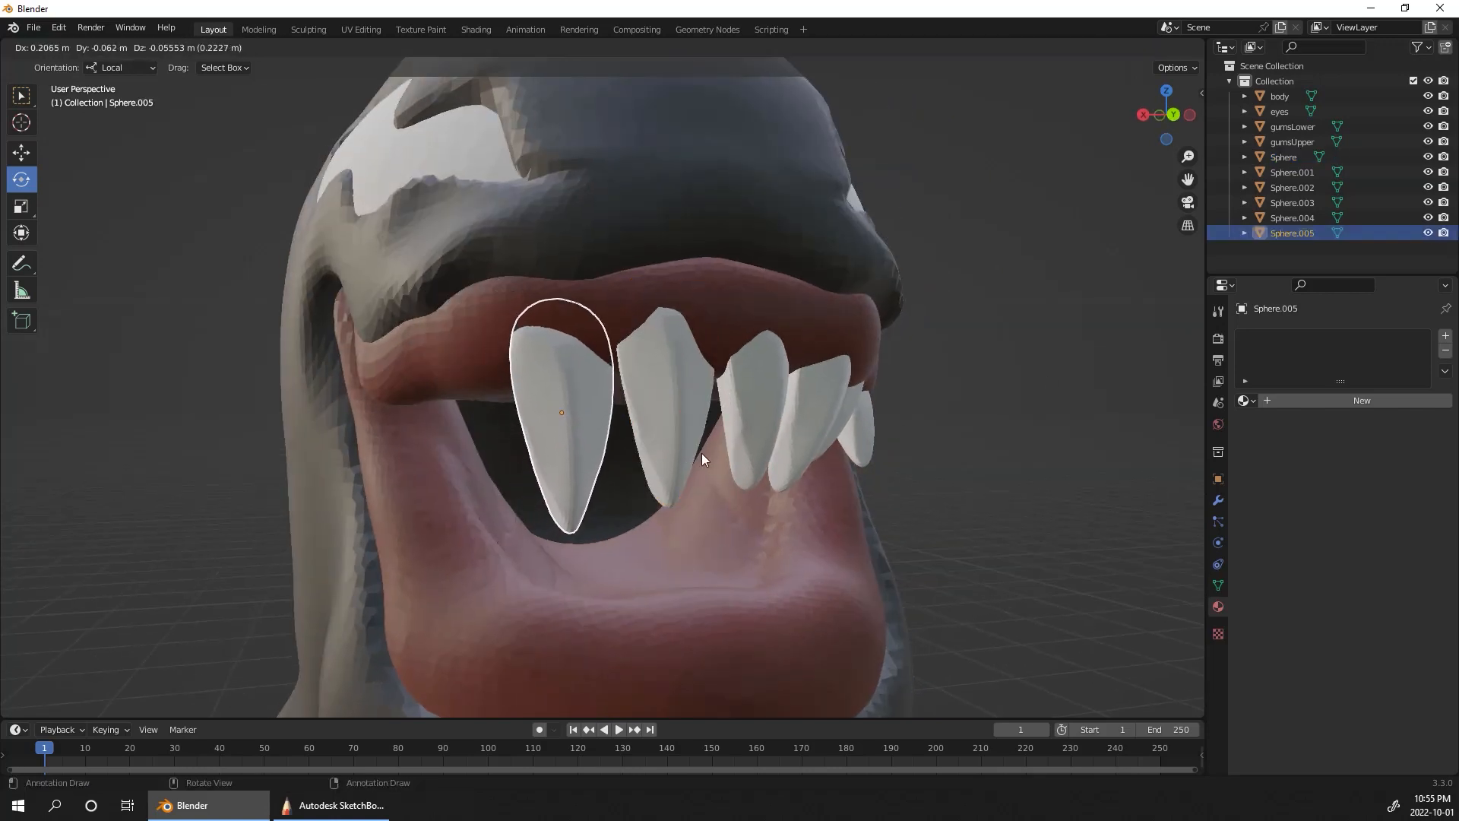
left_click(700, 452)
Step: Scale the new copy of the first tooth down to a little over half its size
middle_click_drag(1048, 380, 923, 366)
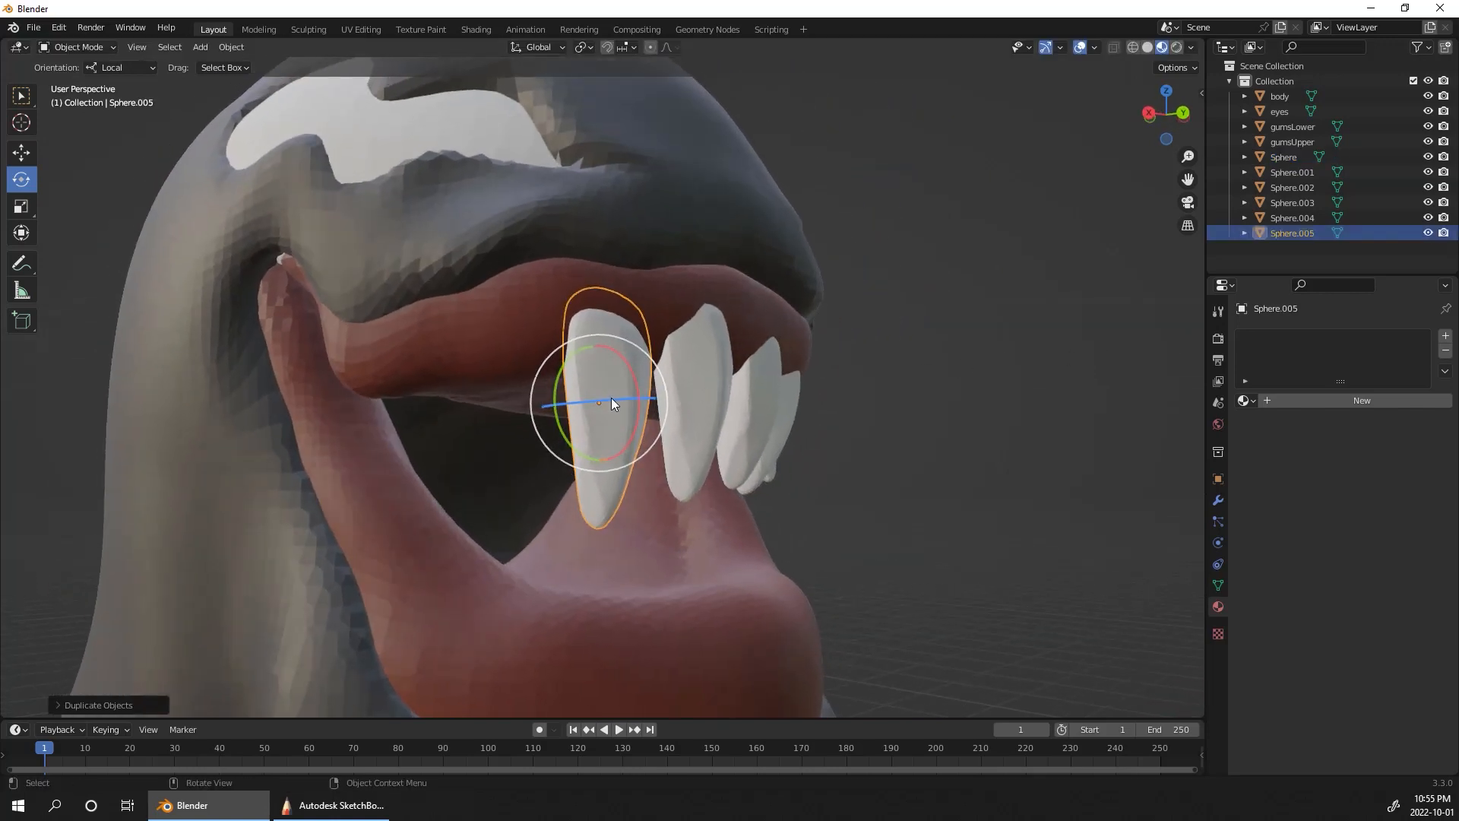
key("s")
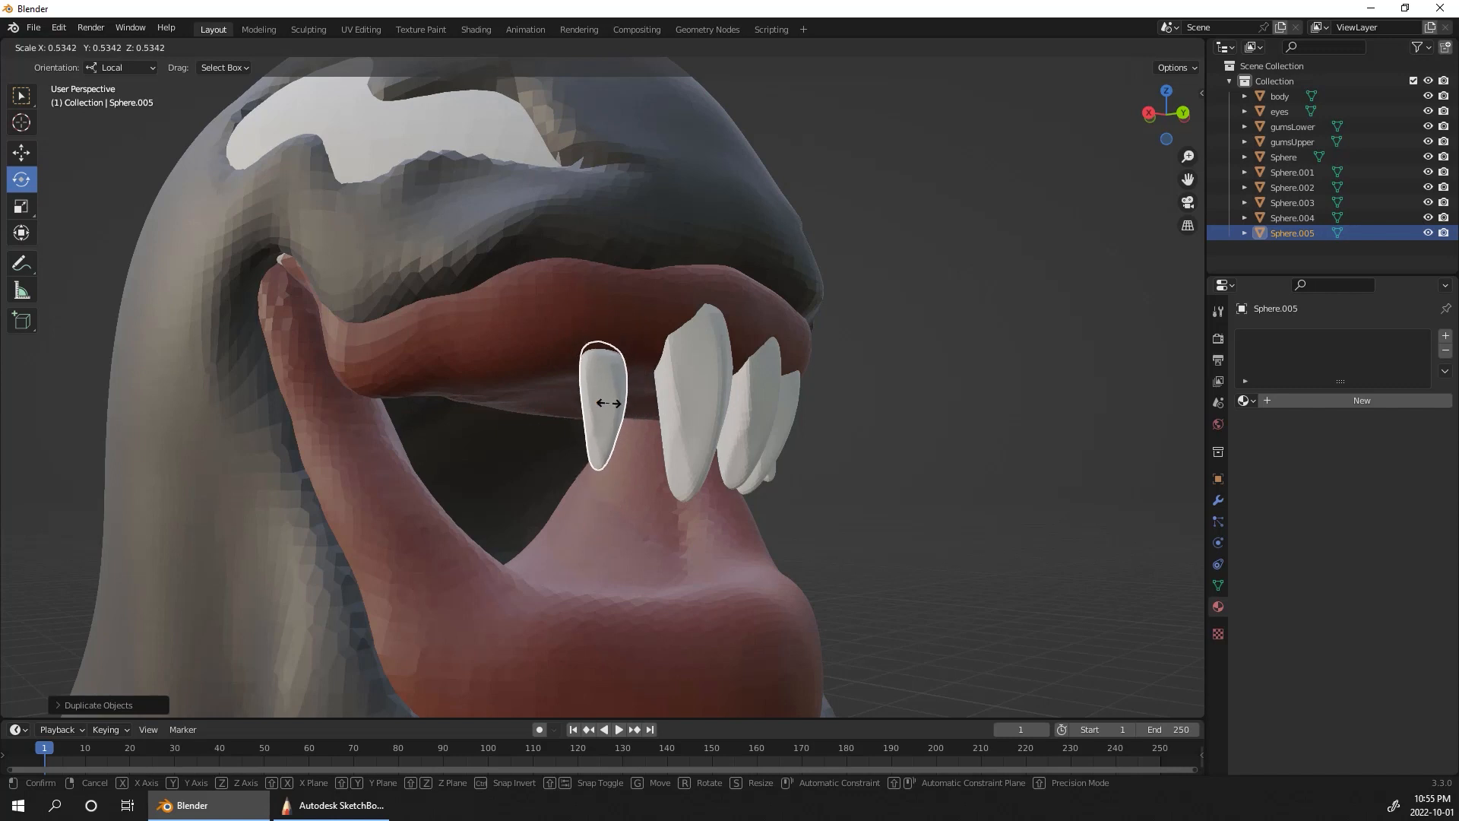
left_click(613, 399)
left_click(968, 358)
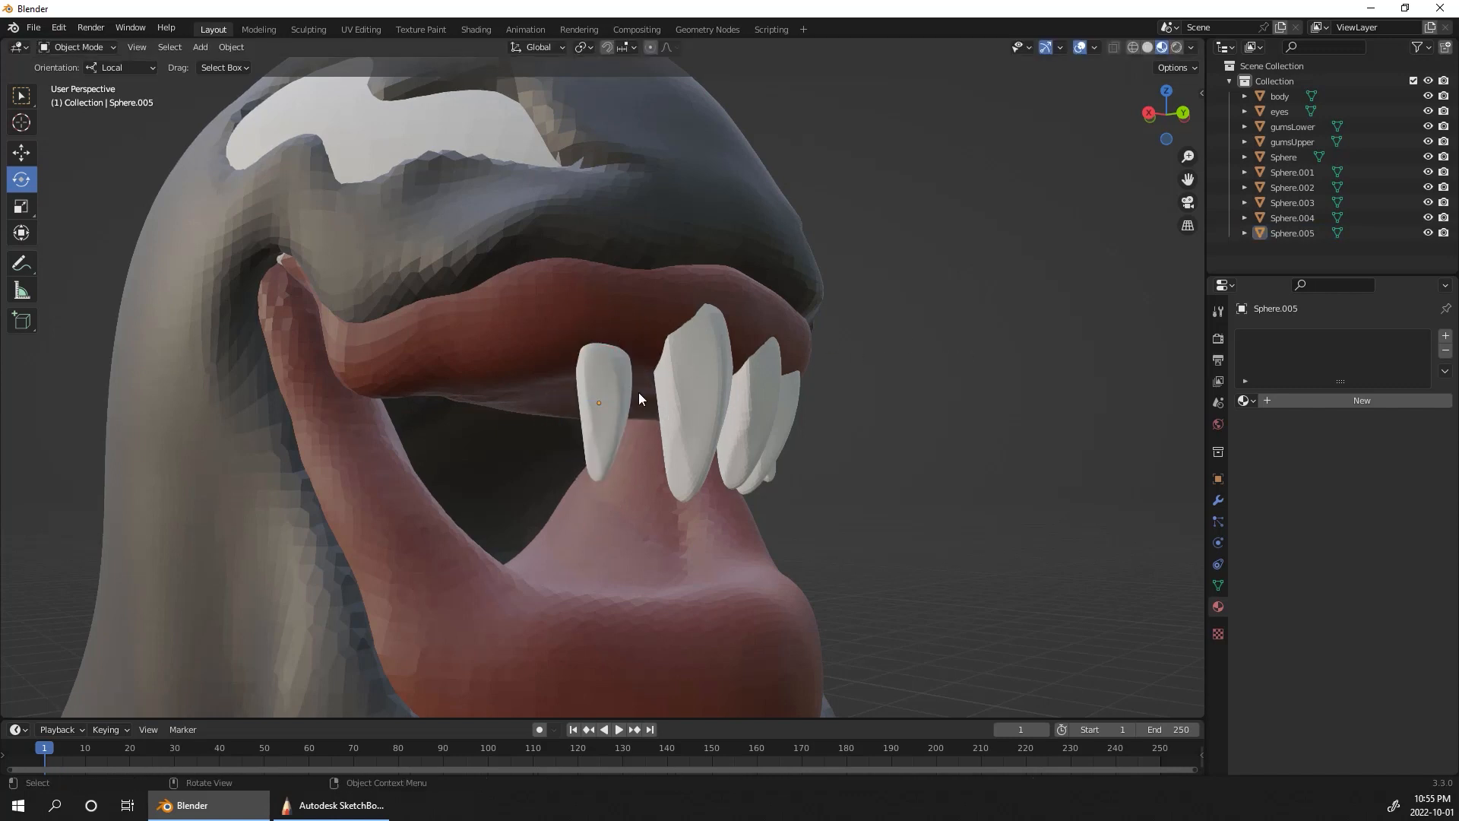
left_click(614, 391)
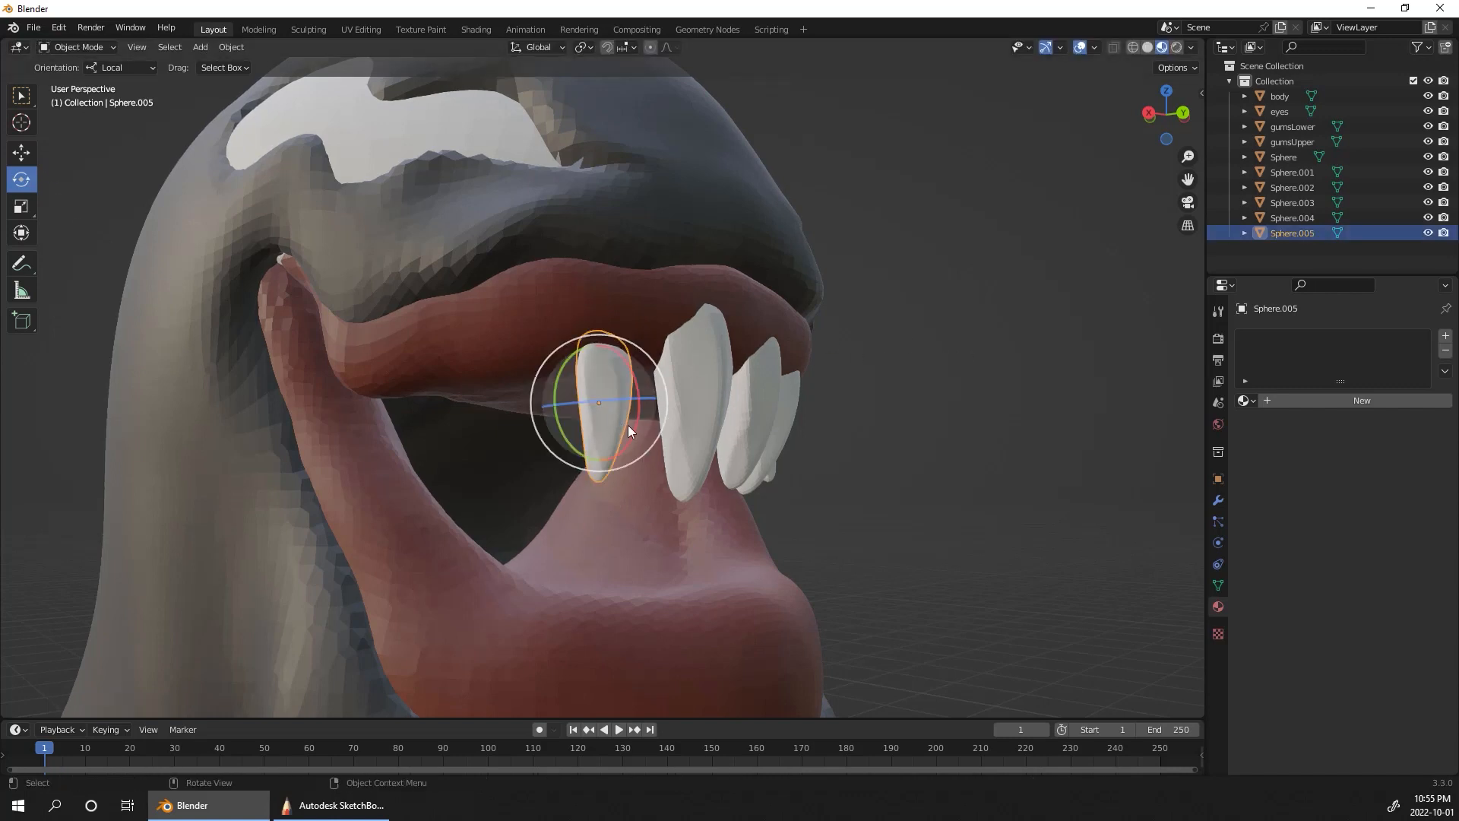
Step: Tilt the small tooth beside the first tooth and raise it into the upper gum
left_click_drag(641, 397, 620, 453)
middle_click_drag(963, 275, 887, 297)
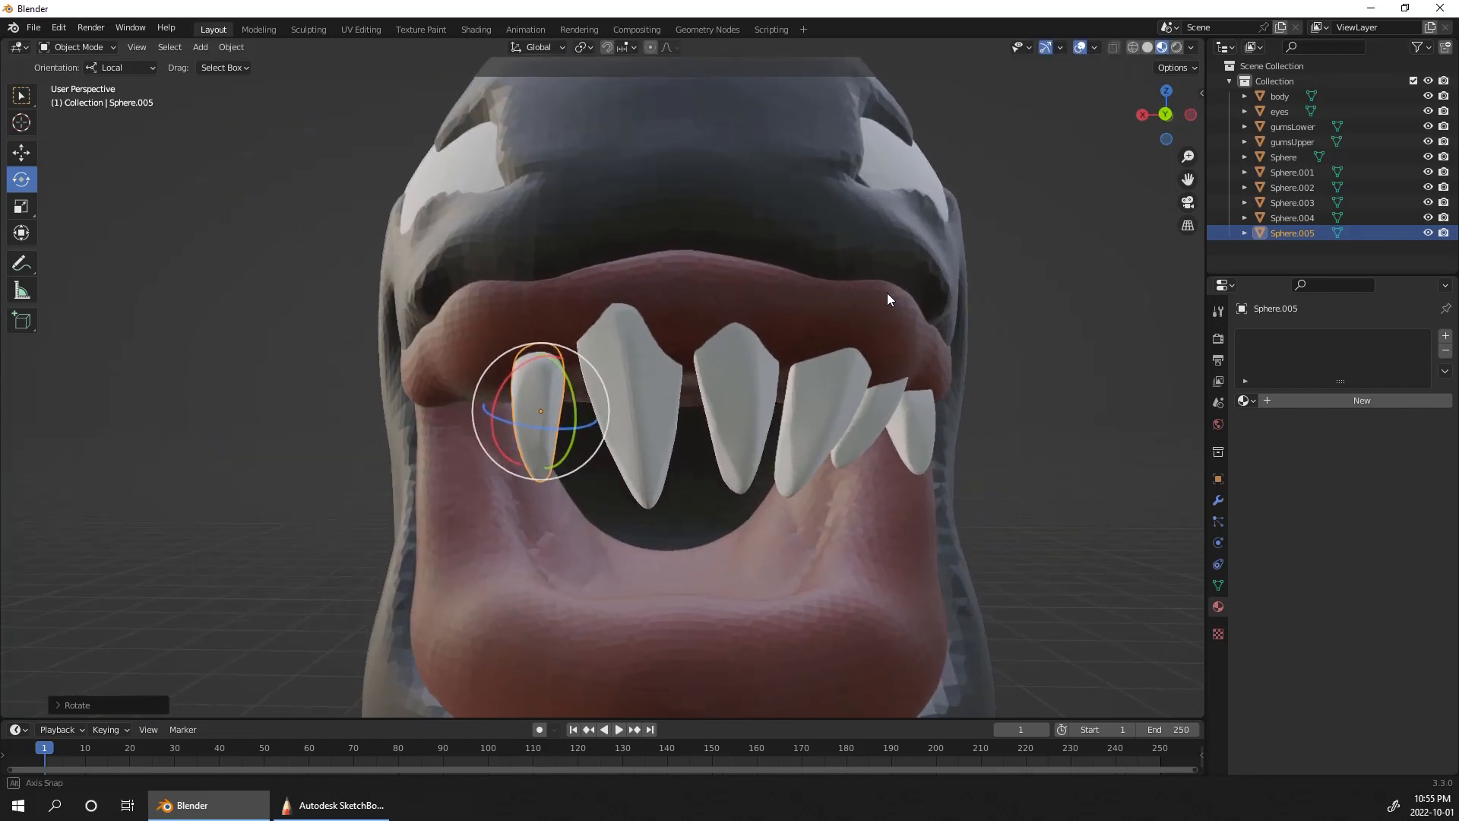
left_click(18, 157)
left_click_drag(542, 351, 543, 312)
middle_click_drag(1035, 370, 1088, 436)
scroll(1083, 423, "up", 3)
scroll(1083, 425, "down", 5)
Step: Duplicate the small tooth farther back along the upper gum and adjust the copy's overall size
middle_click_drag(1074, 504, 1113, 456)
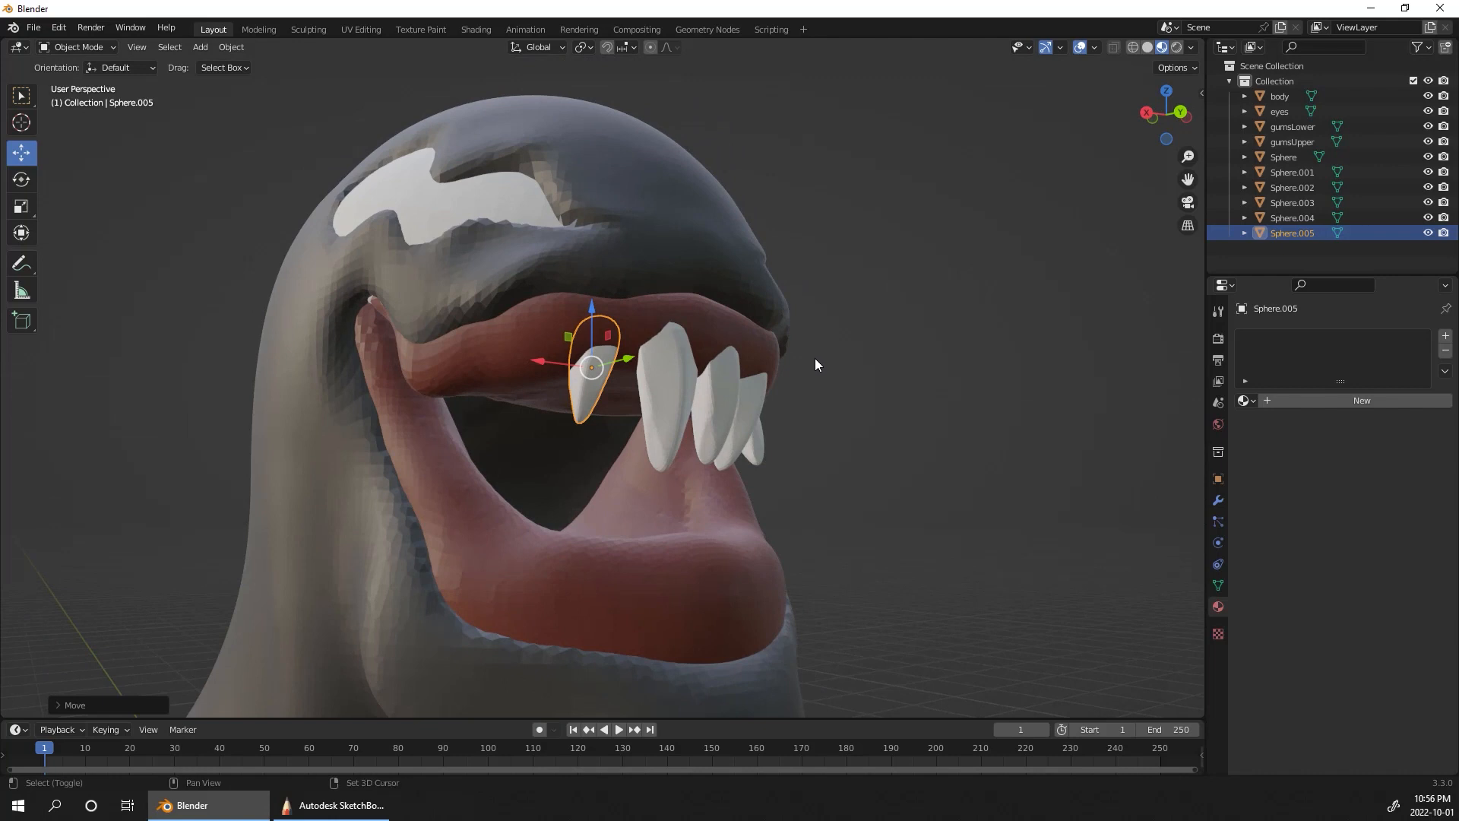
key("shift+d")
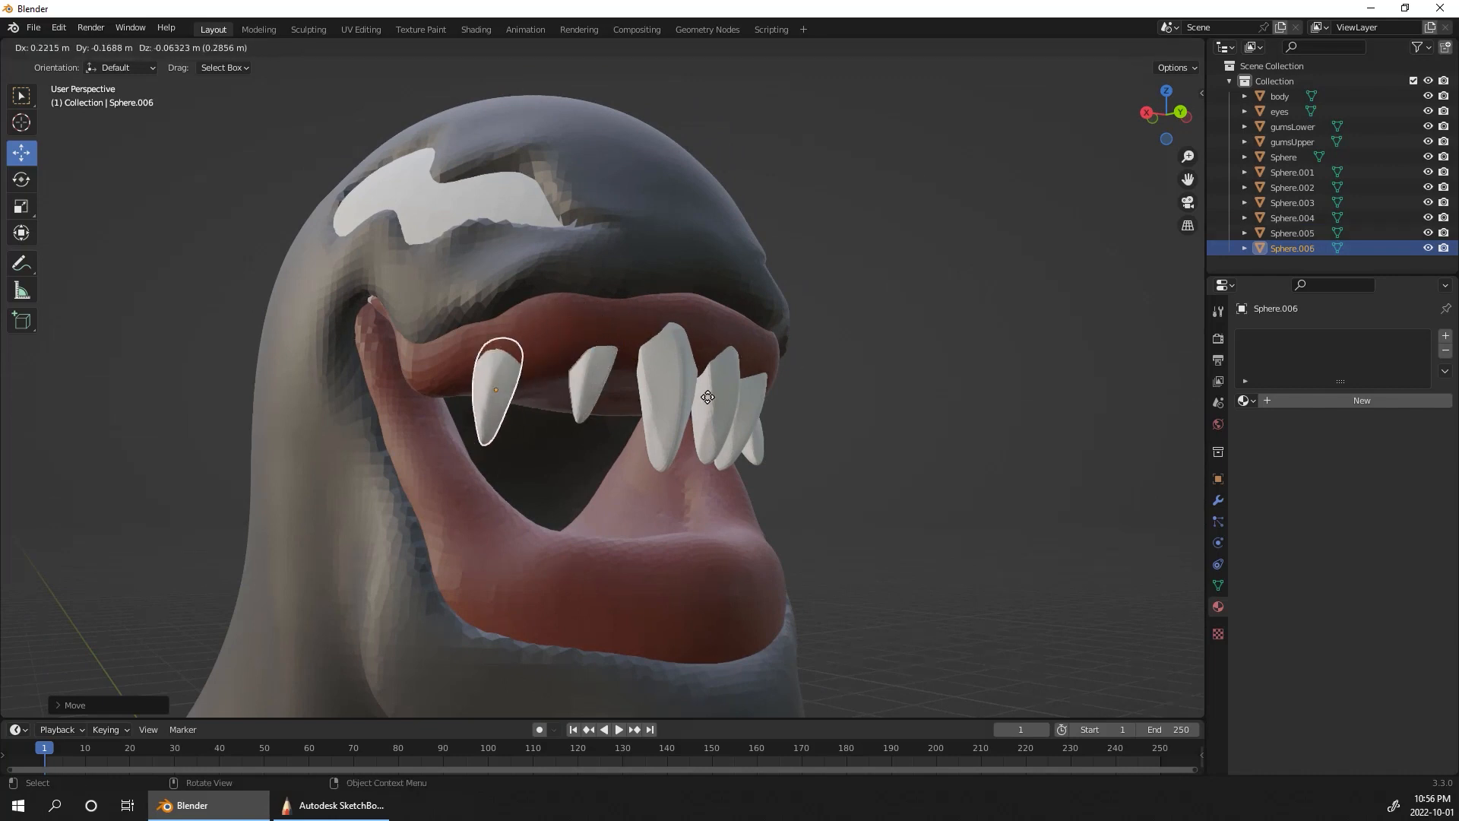
left_click(761, 380)
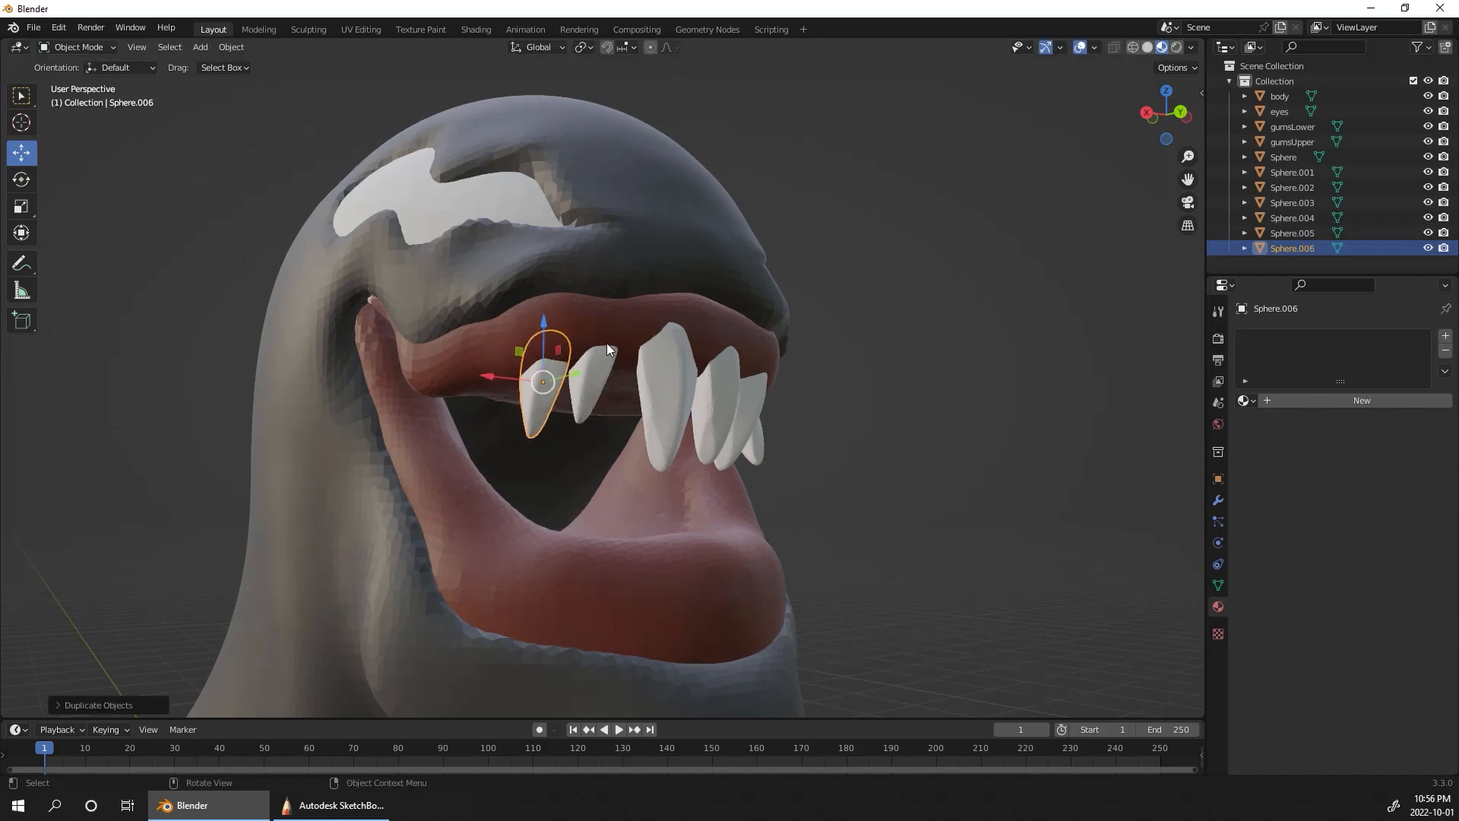
left_click(24, 180)
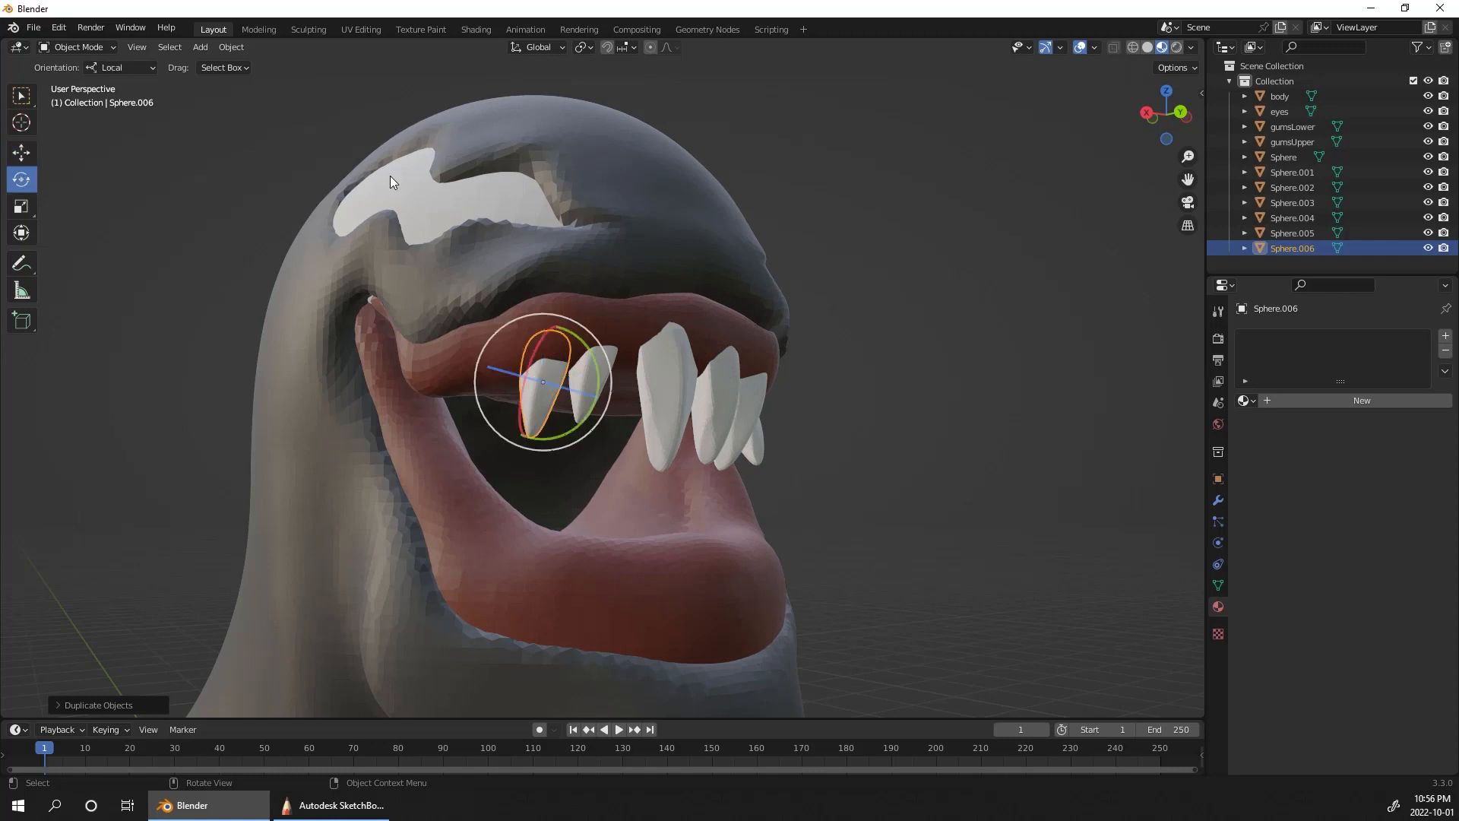
key("s")
left_click(582, 386)
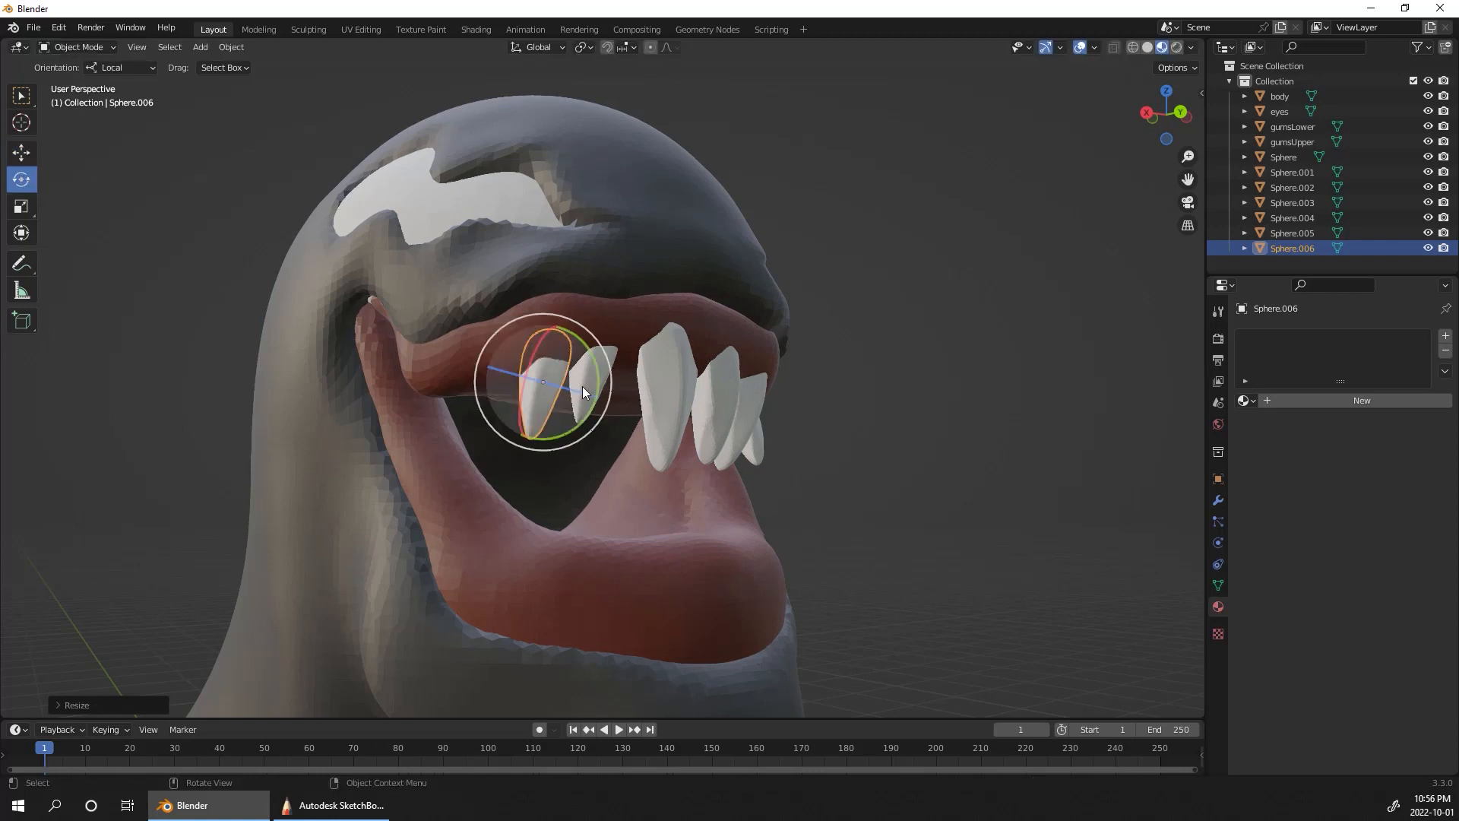
Step: Stretch the copied small tooth along the Z axis and scale it down slightly overall
key("s")
key("z")
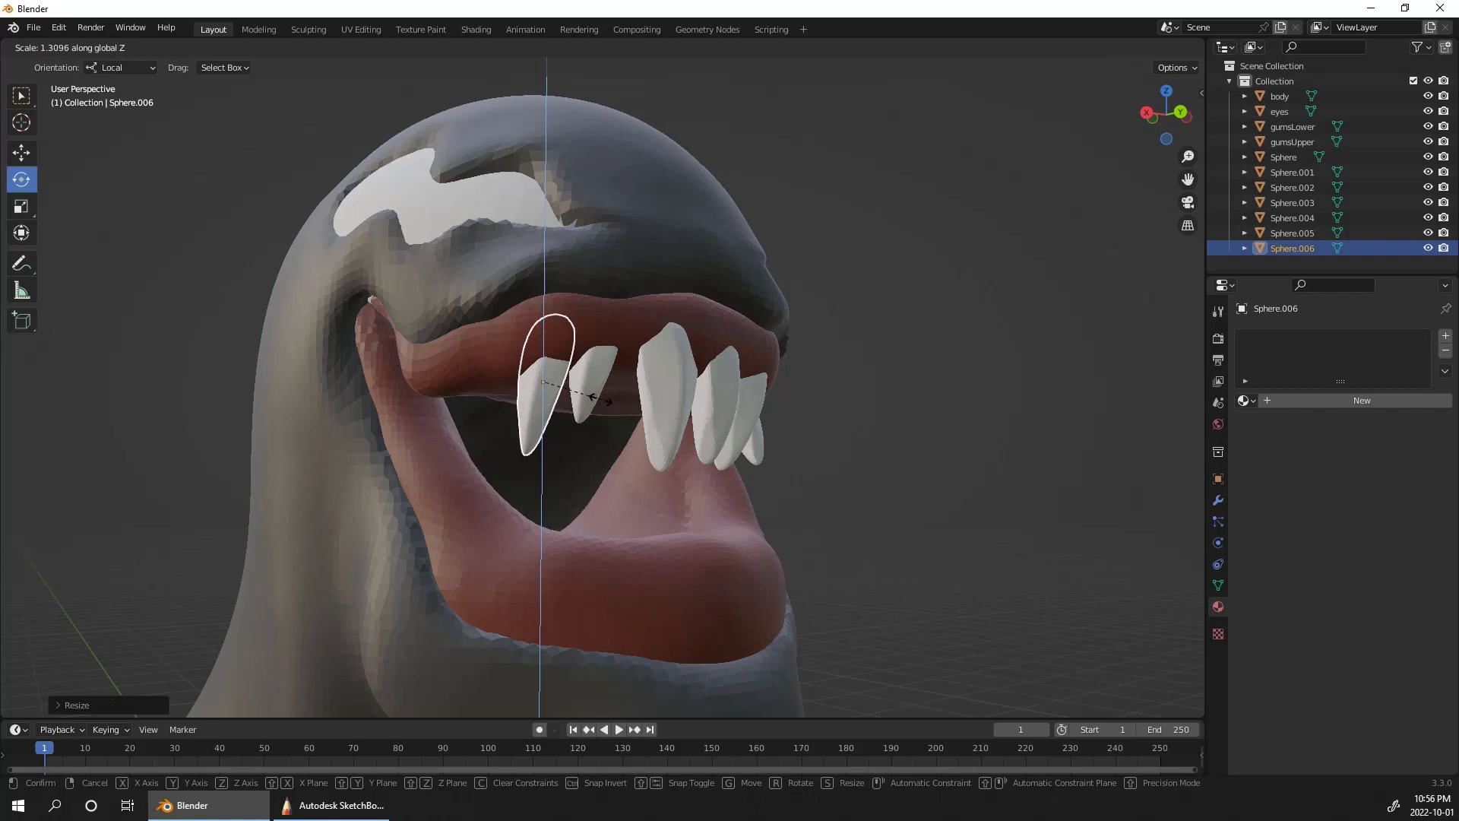
left_click(593, 397)
key("s")
left_click(581, 389)
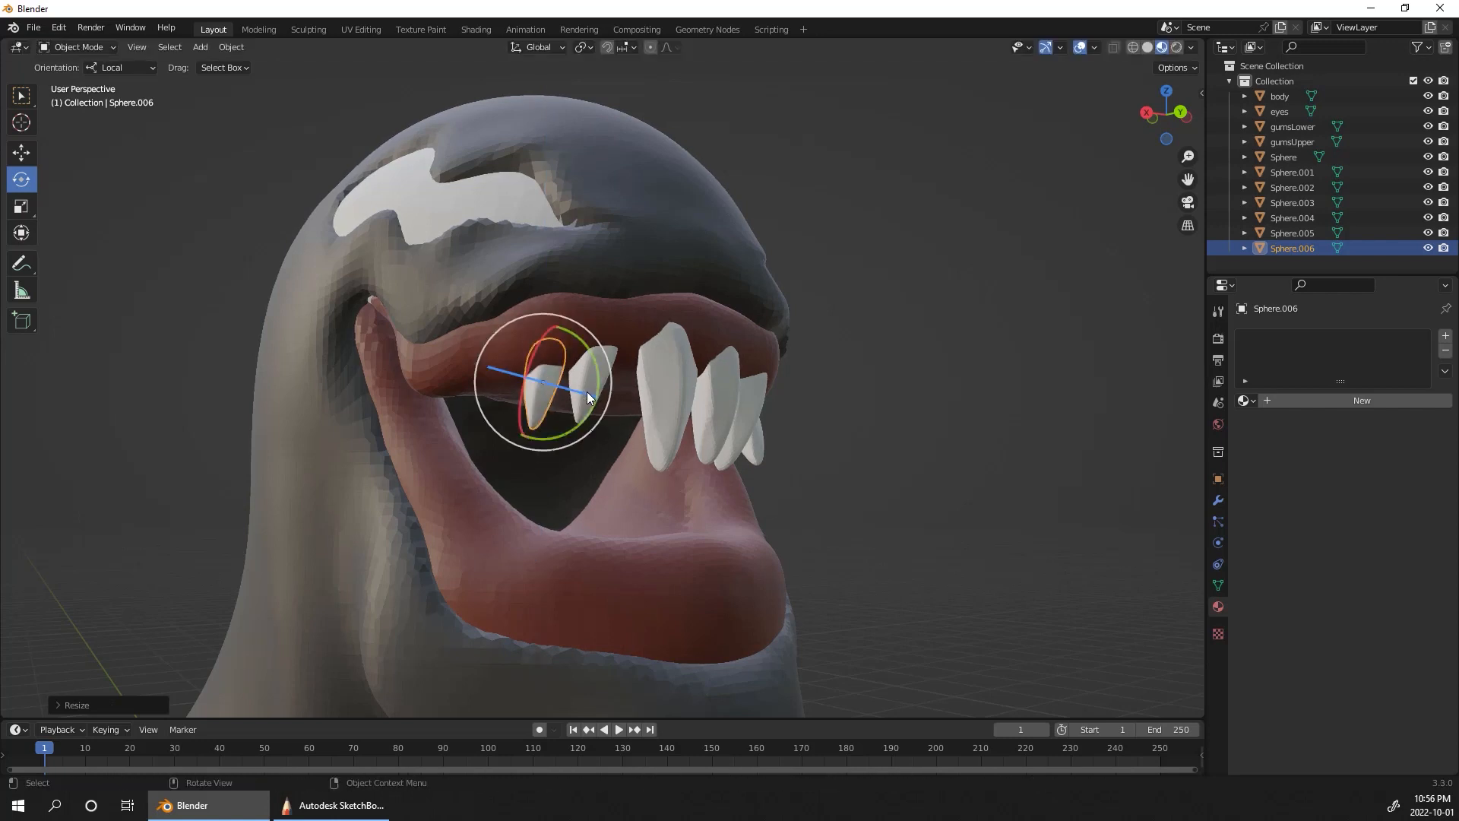
Step: Widen the copied small tooth along the X axis to about 1.8 times
key("s")
key("x")
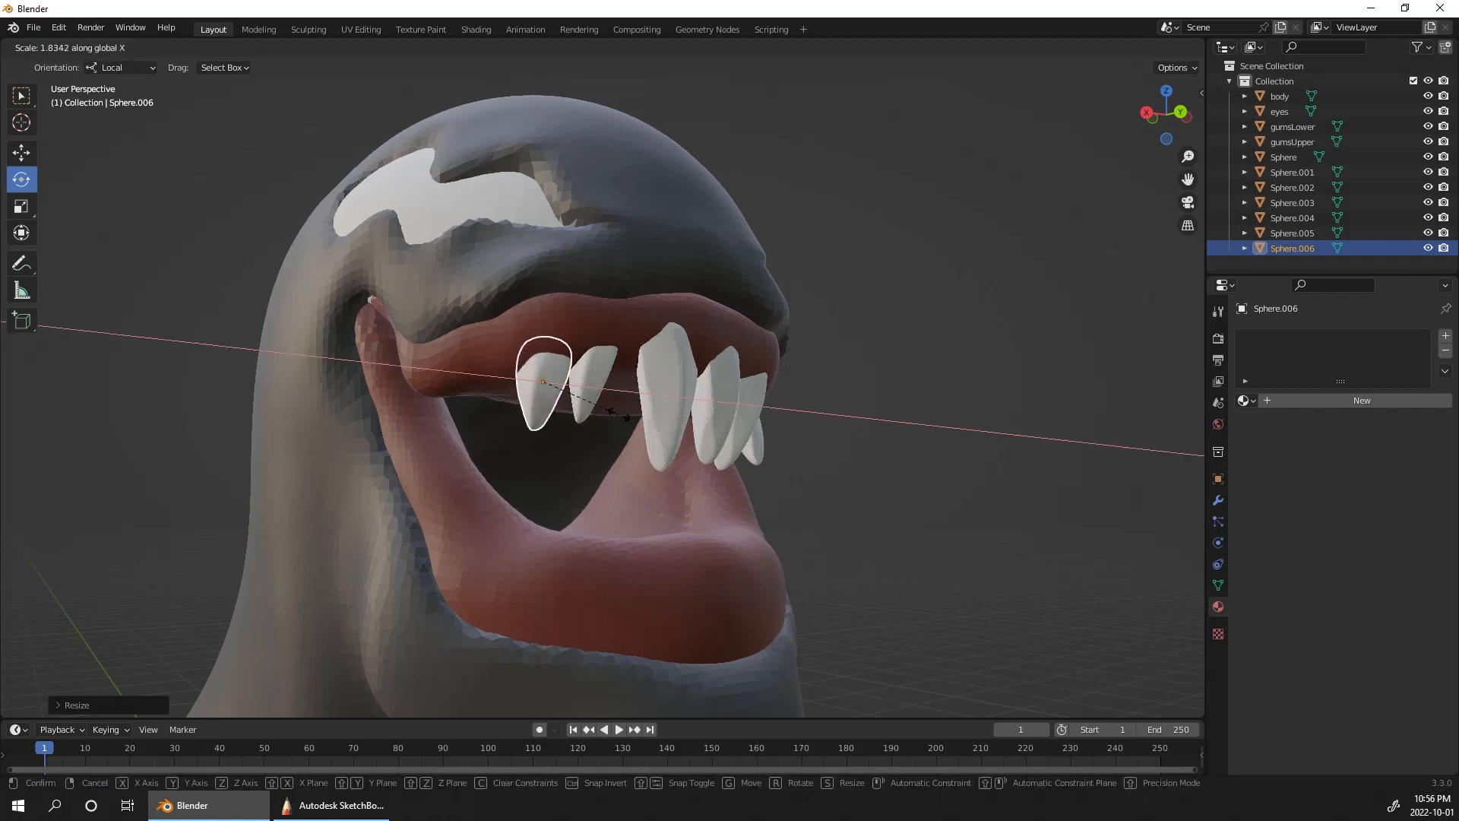
left_click(628, 418)
Step: Move the widened tooth up into the upper gum, behind the small tooth next to it
middle_click_drag(918, 339, 1000, 254)
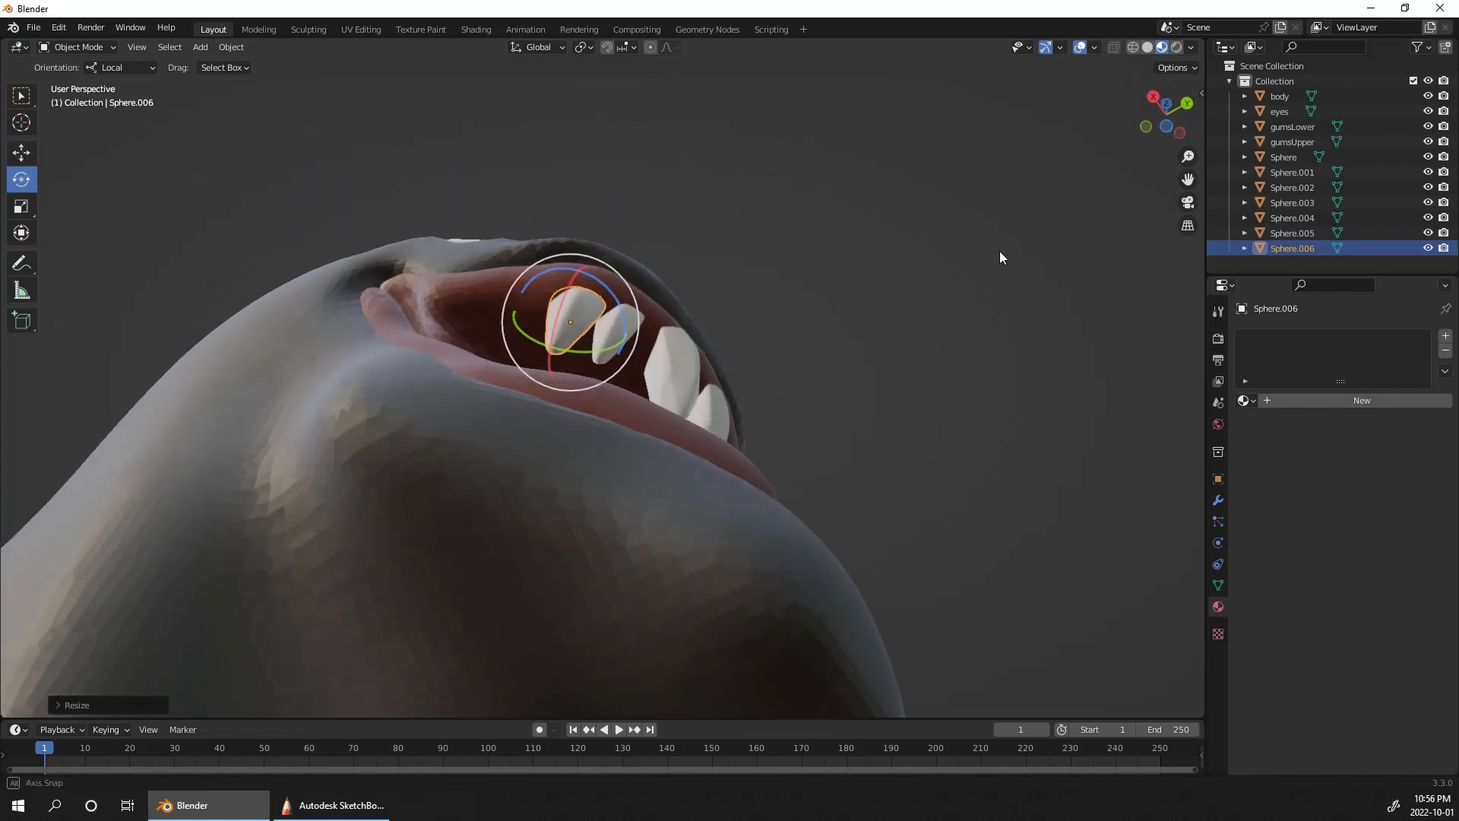
left_click(20, 151)
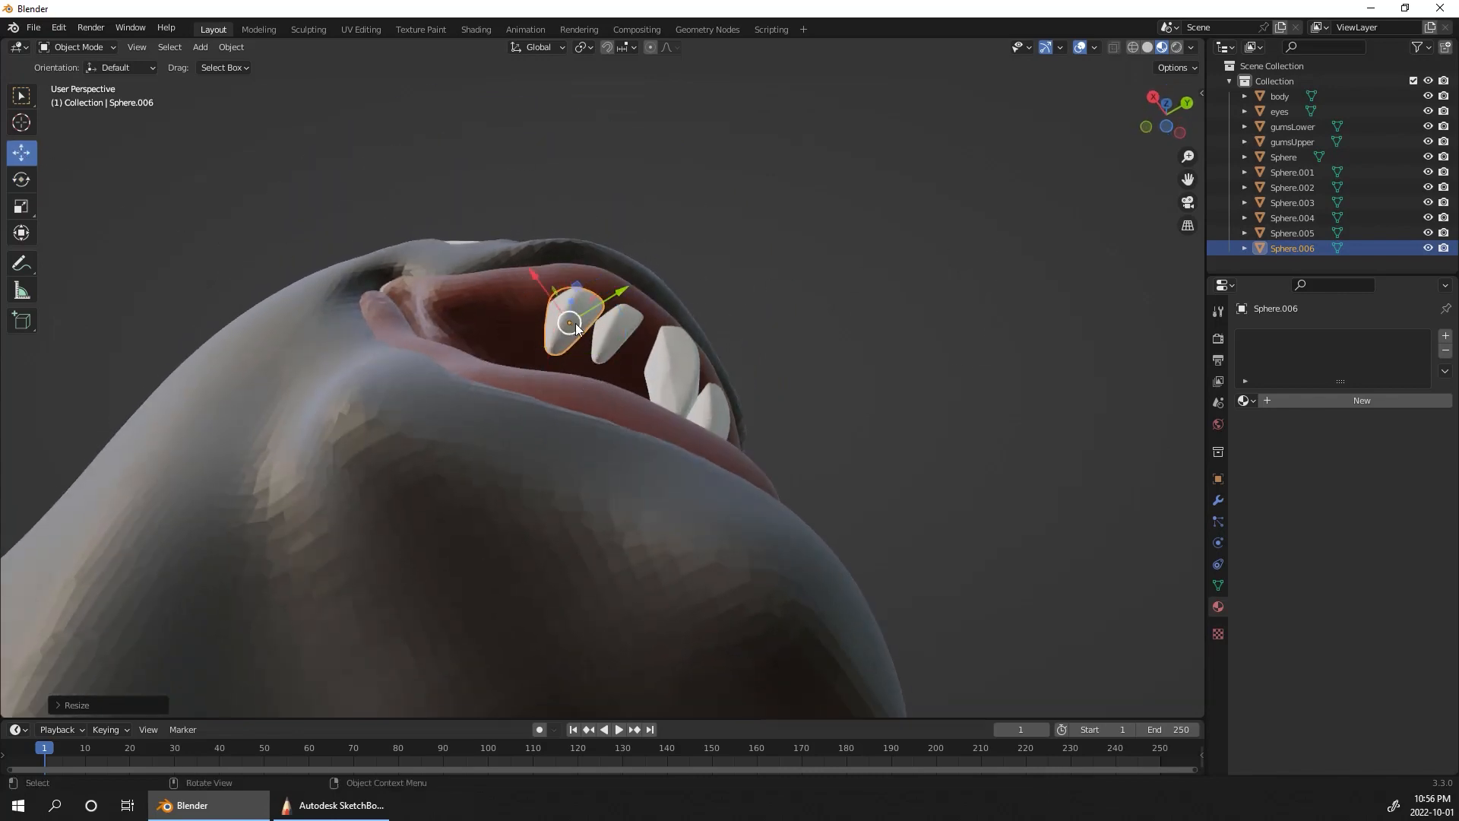
left_click_drag(576, 328, 582, 294)
middle_click_drag(582, 294, 827, 450)
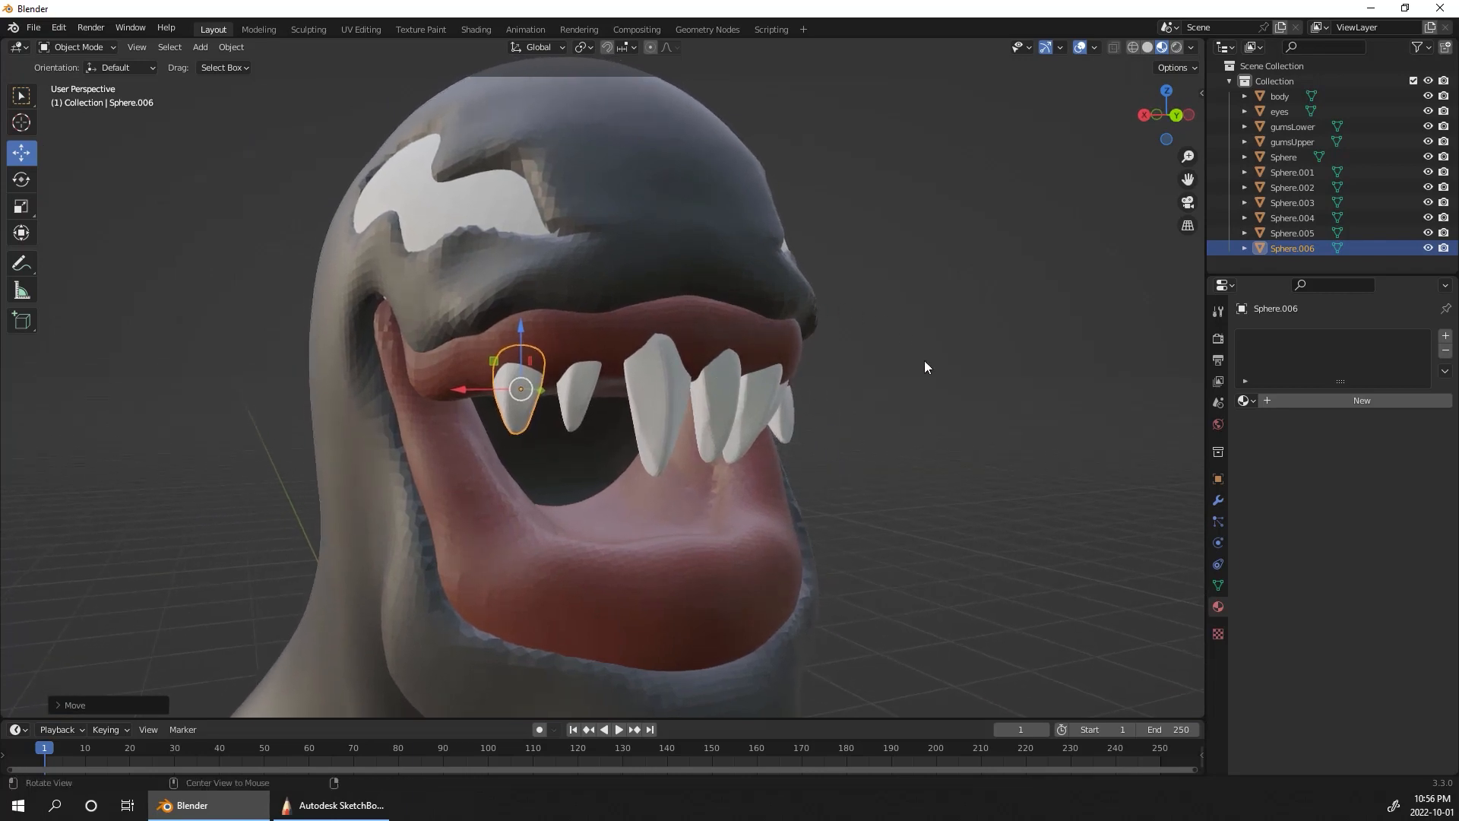
middle_click_drag(924, 361, 897, 348)
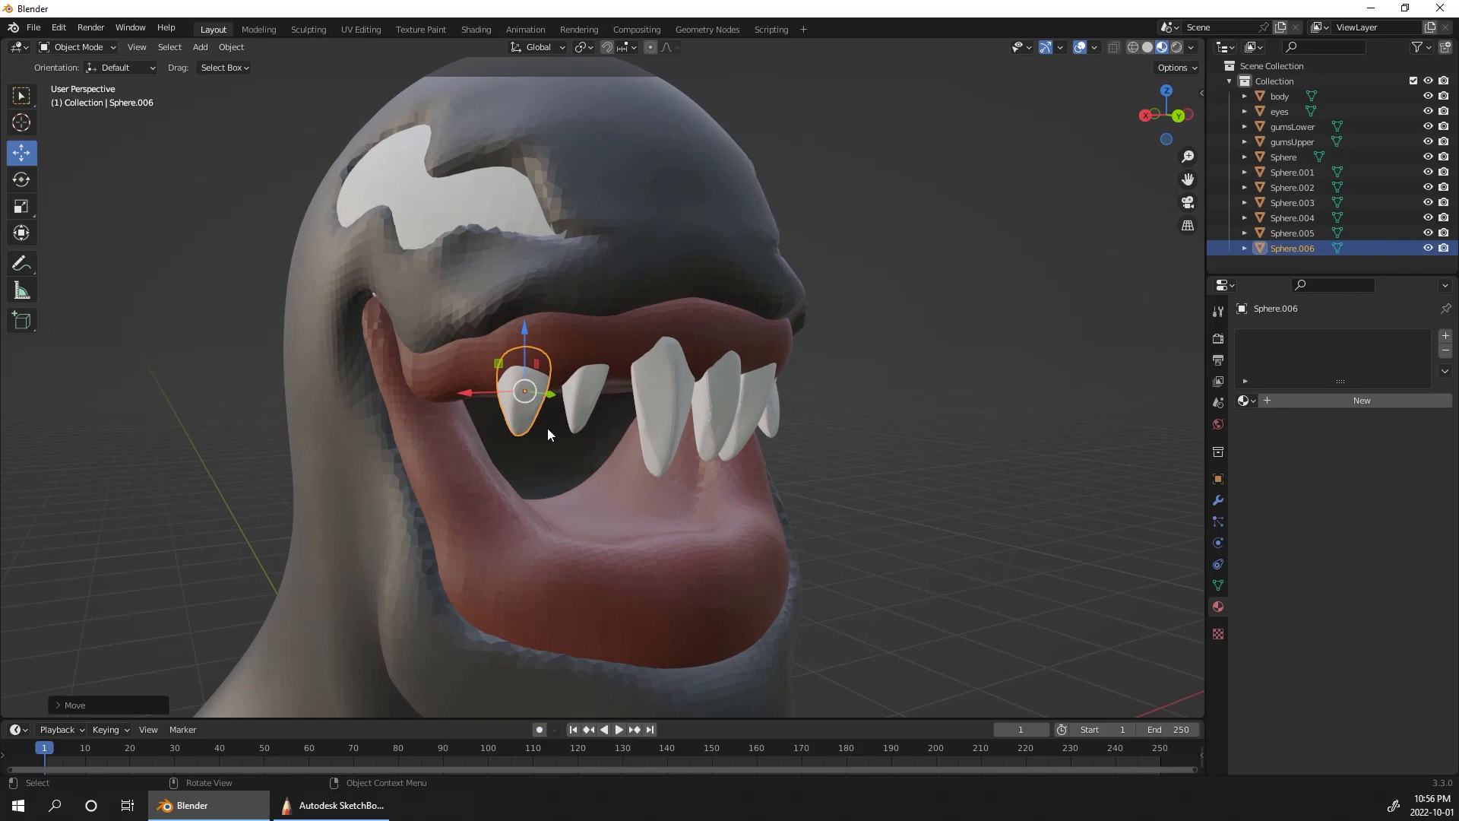
Step: Duplicate the widened tooth toward the corner of the mouth, shrink the copy and adjust its height along Z
middle_click_drag(572, 410, 1028, 340)
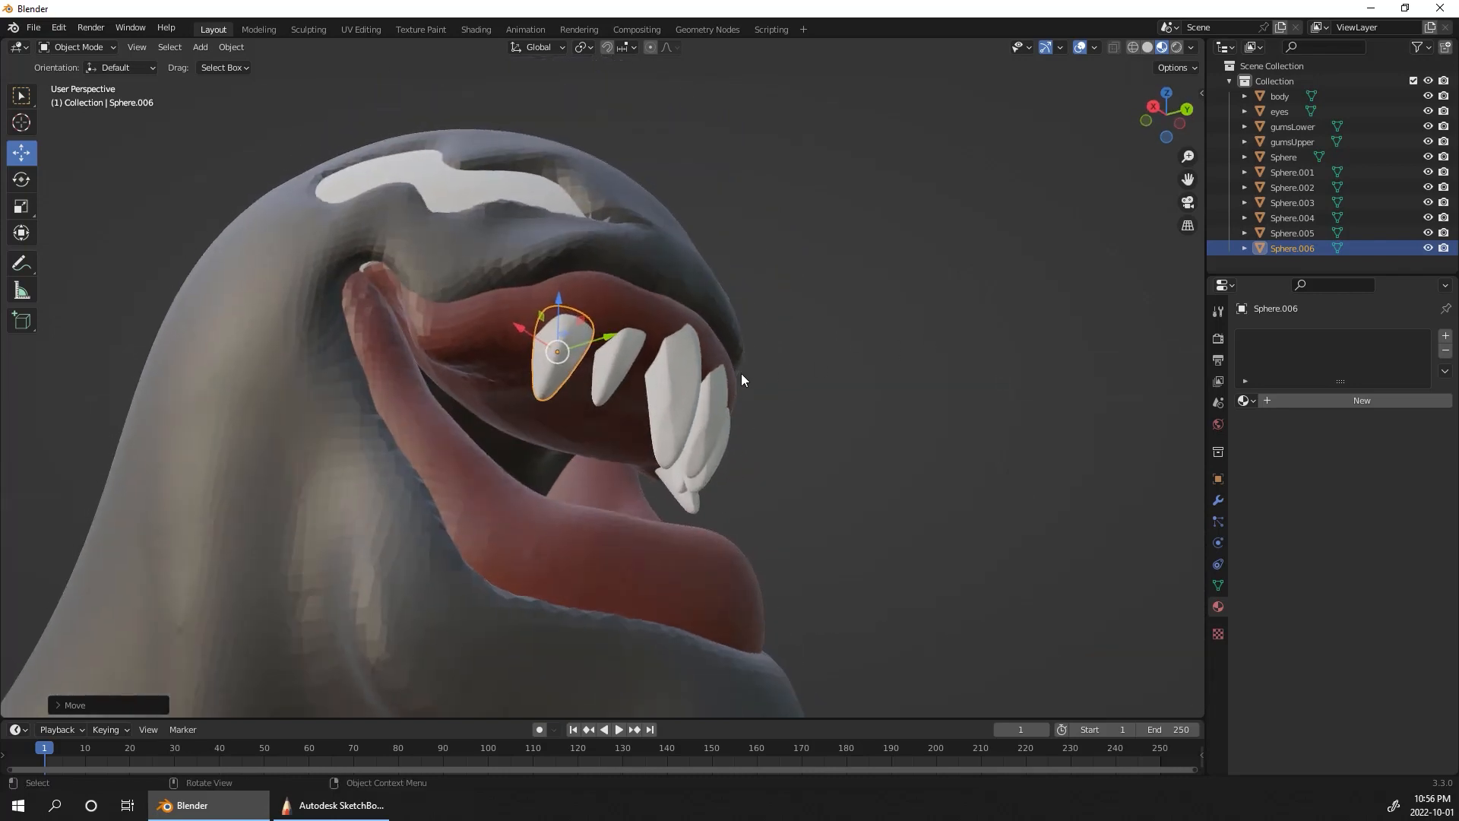
key("shift+d")
left_click(630, 370)
key("s")
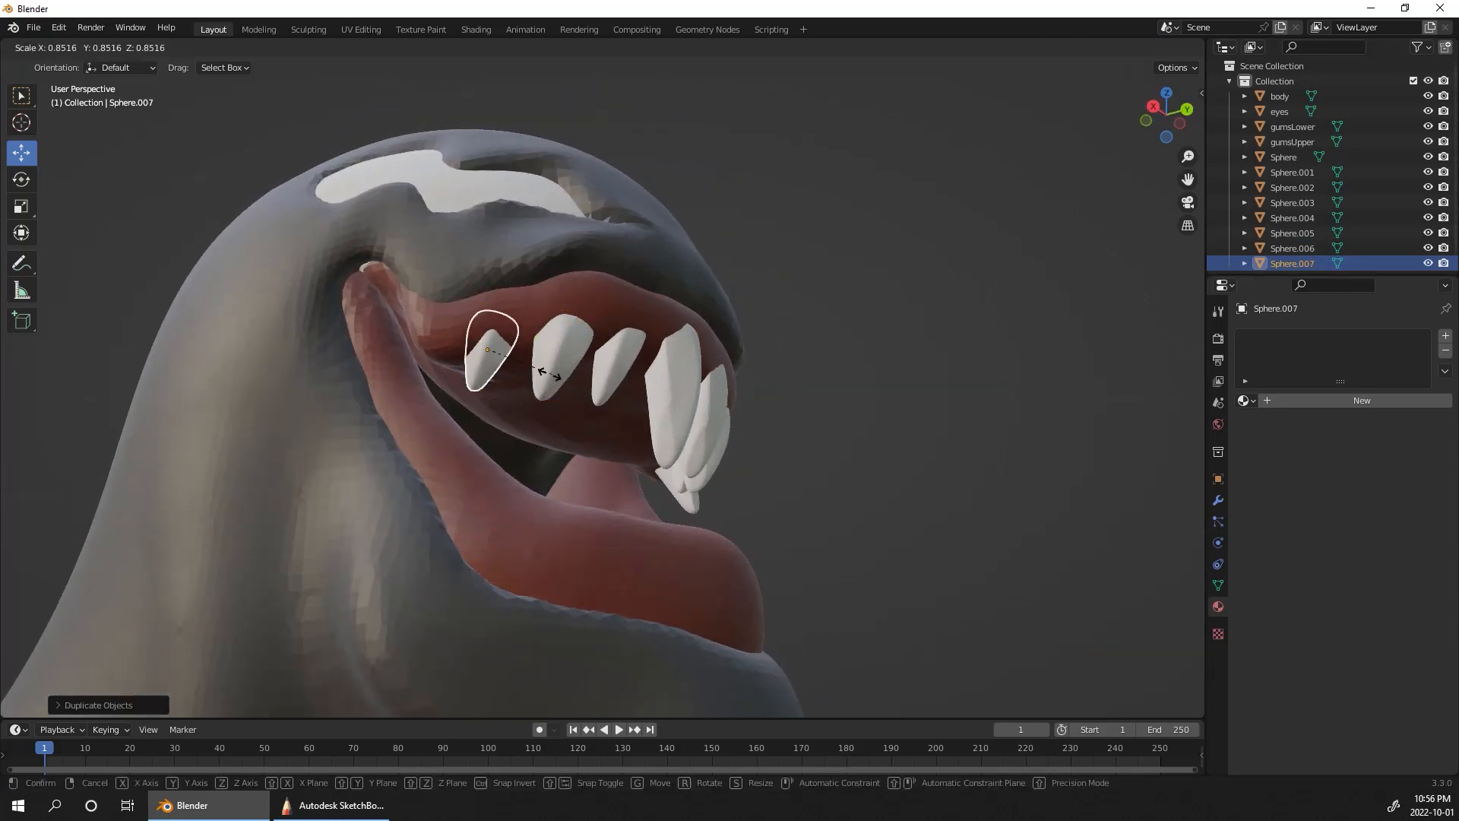
key("z")
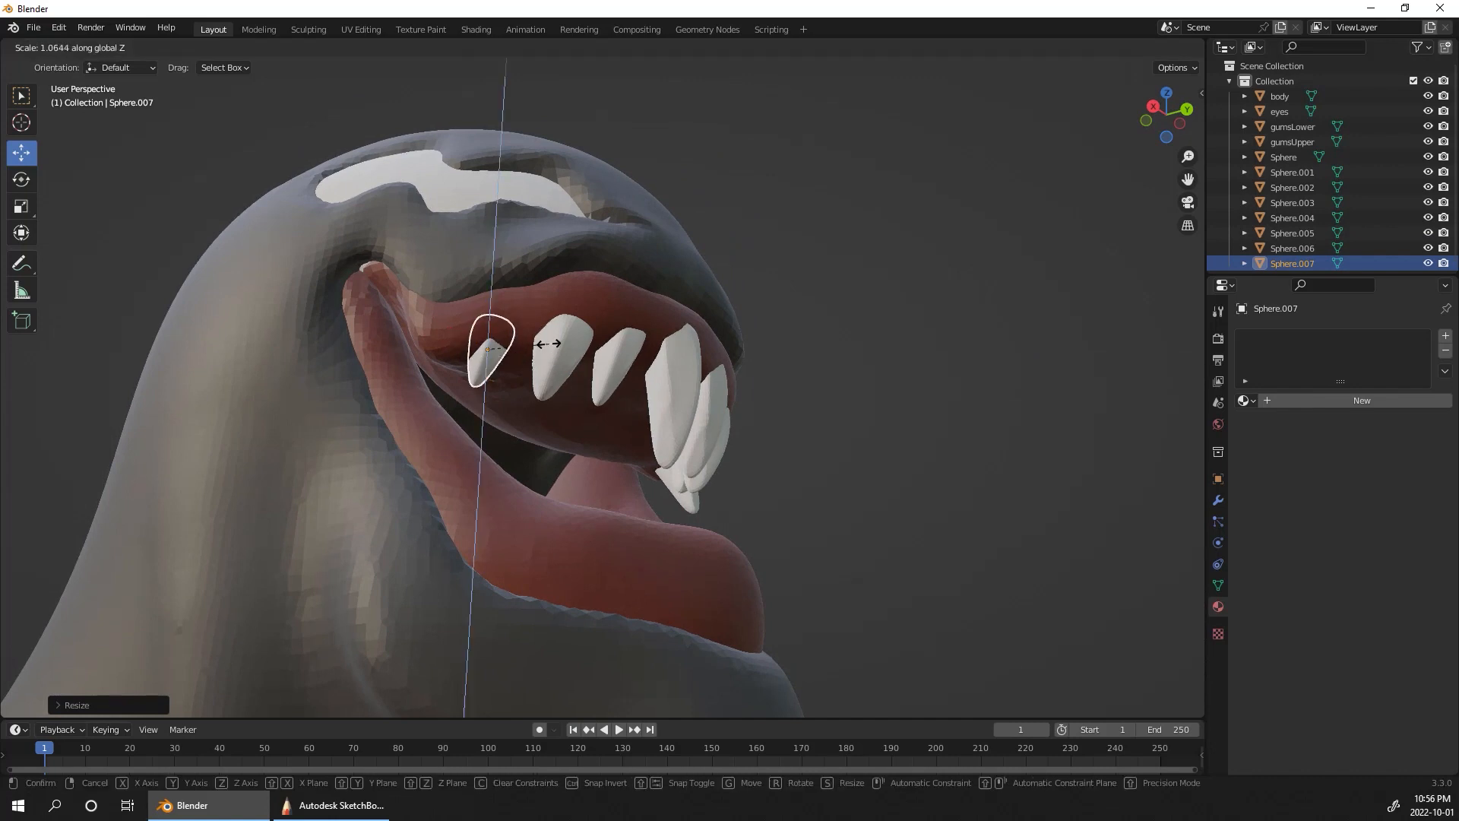
left_click(559, 323)
Step: Rotate the rearmost small tooth to match the curve of the gum near the mouth corner
middle_click_drag(875, 372, 765, 387)
left_click(21, 180)
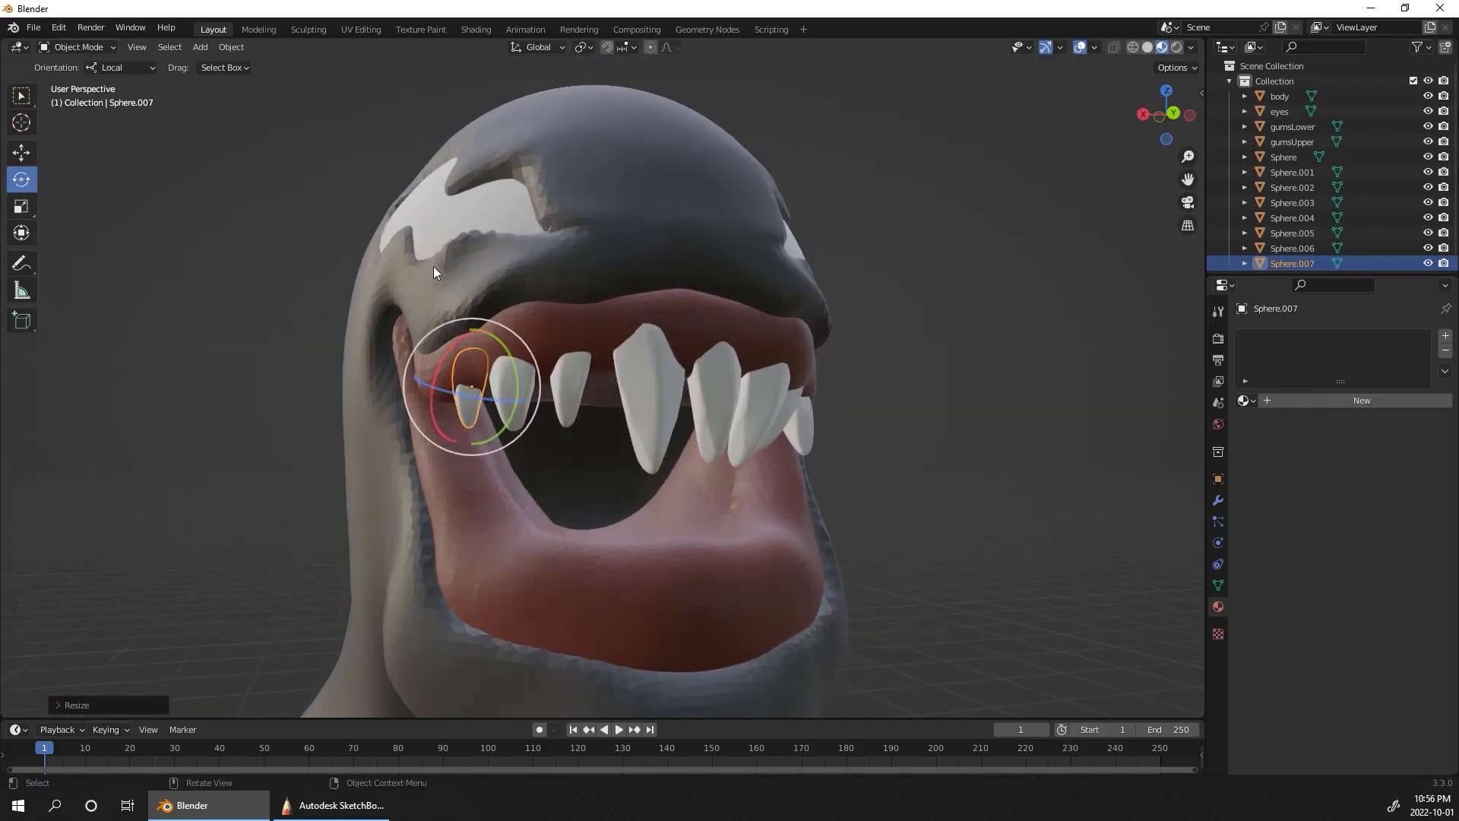
left_click_drag(439, 430, 474, 442)
Step: Move the rearmost small tooth into the upper gum, close behind the widened tooth
left_click_drag(968, 328, 1028, 297, "alt")
left_click(29, 149)
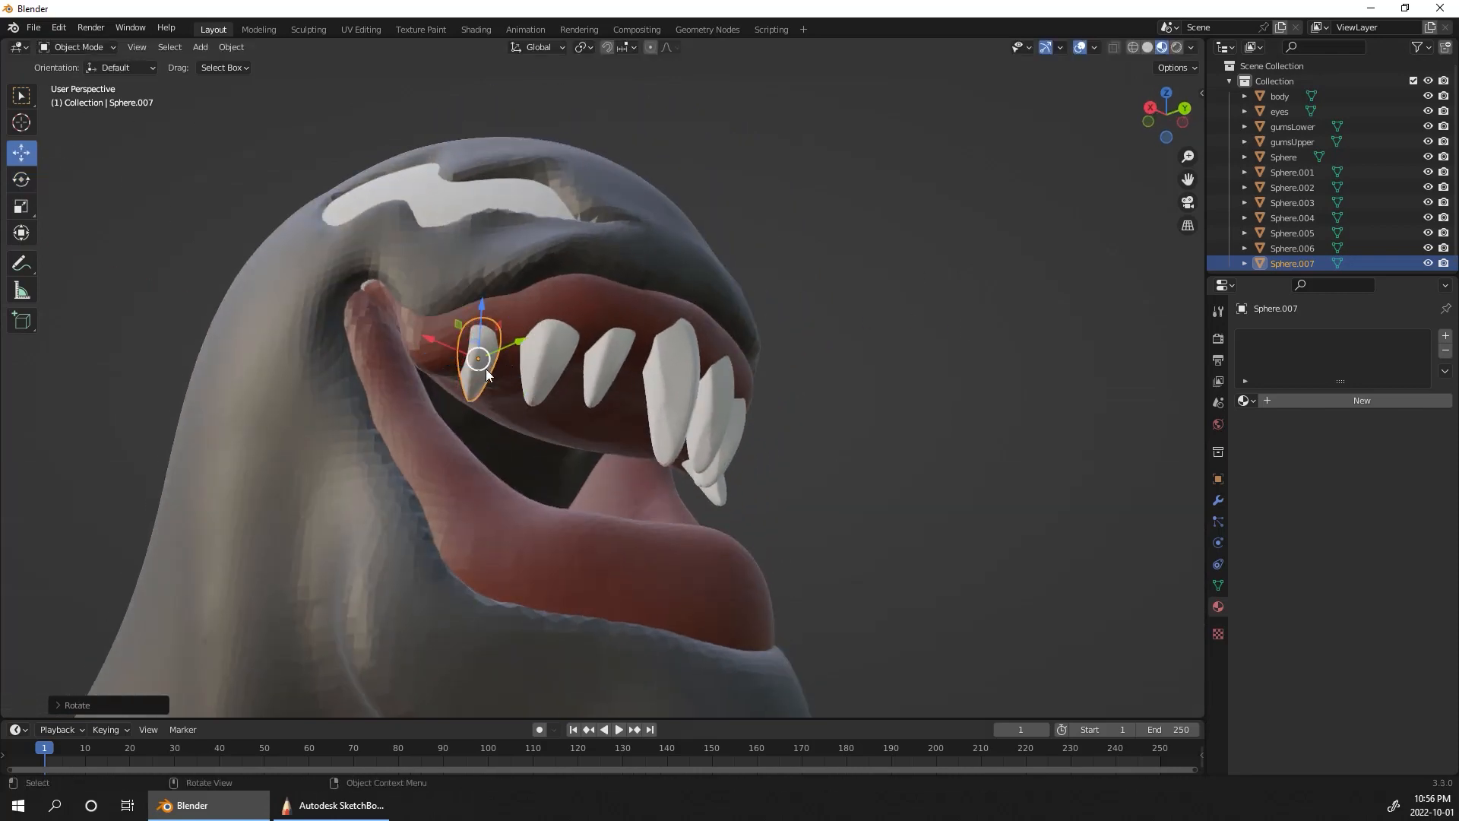
left_click_drag(486, 368, 489, 357)
left_click_drag(901, 354, 798, 365, "alt")
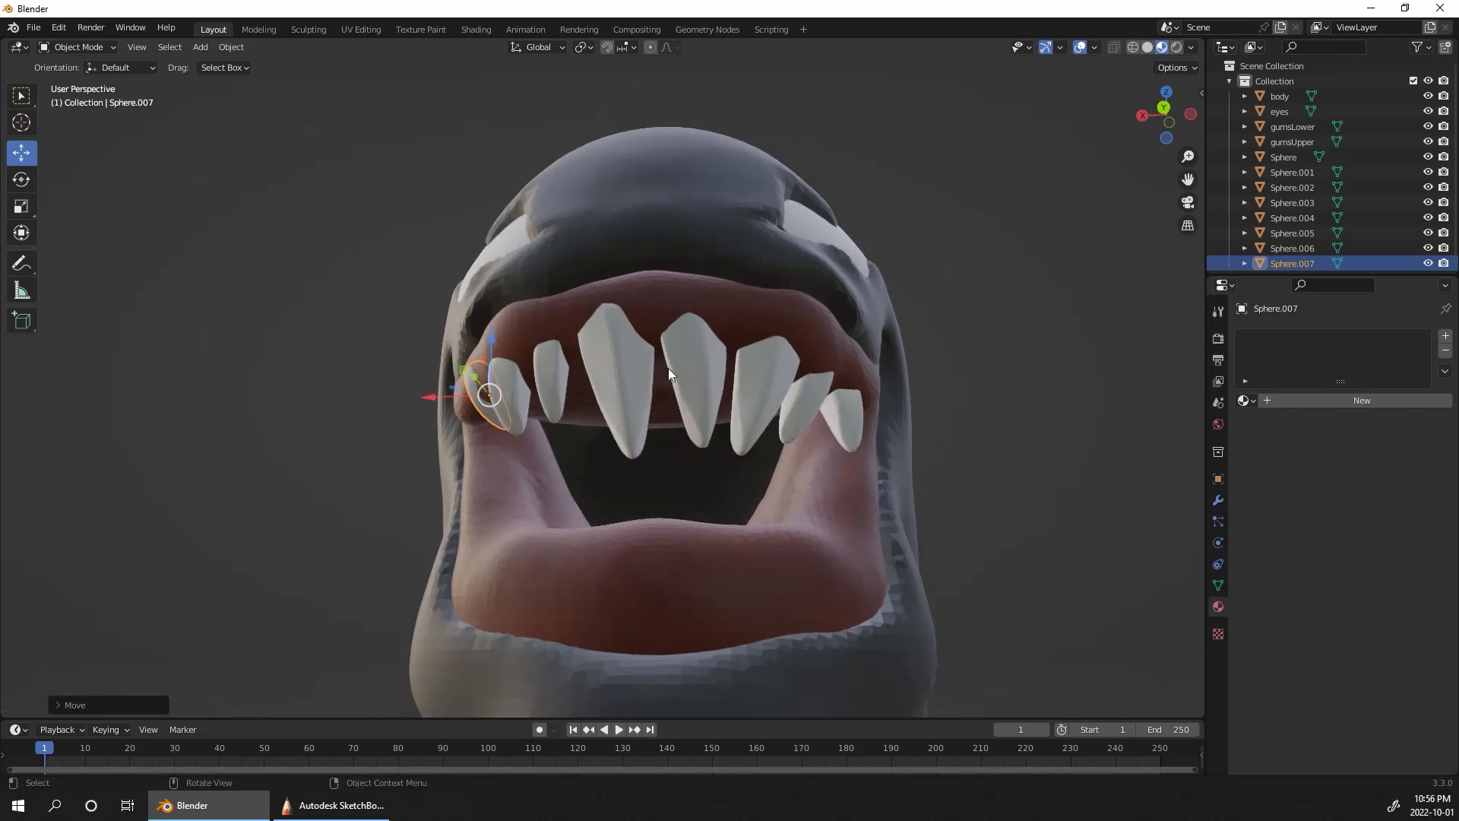
left_click_drag(490, 395, 511, 403)
Step: Check the row of upper teeth against the whole bust and select the large first tooth
left_click_drag(1011, 437, 1076, 476, "alt")
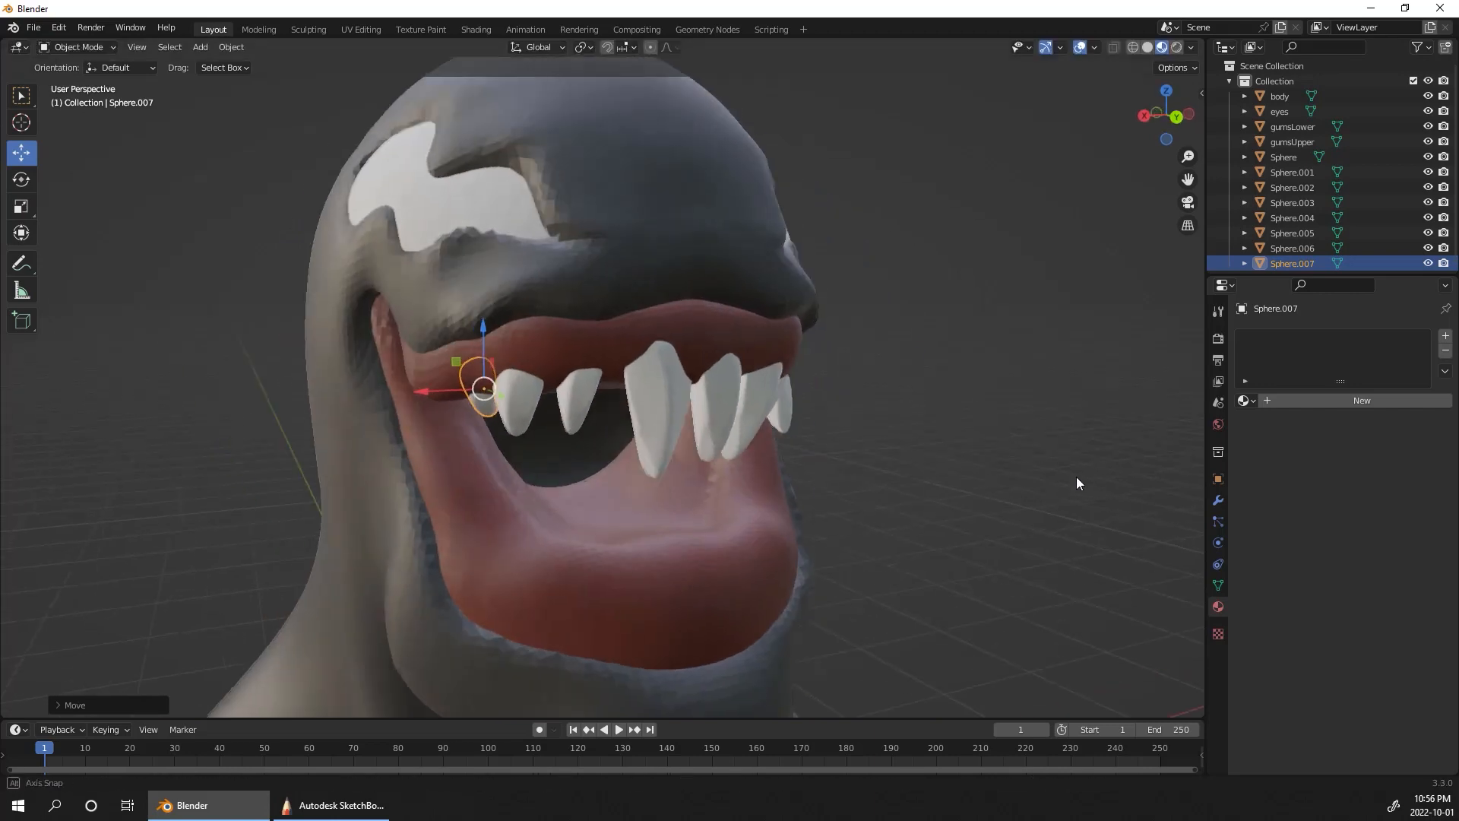
middle_click_drag(1076, 476, 960, 689)
middle_click_drag(976, 524, 952, 546)
key("q")
left_click(975, 451)
middle_click_drag(975, 451, 1019, 312)
left_click(614, 390)
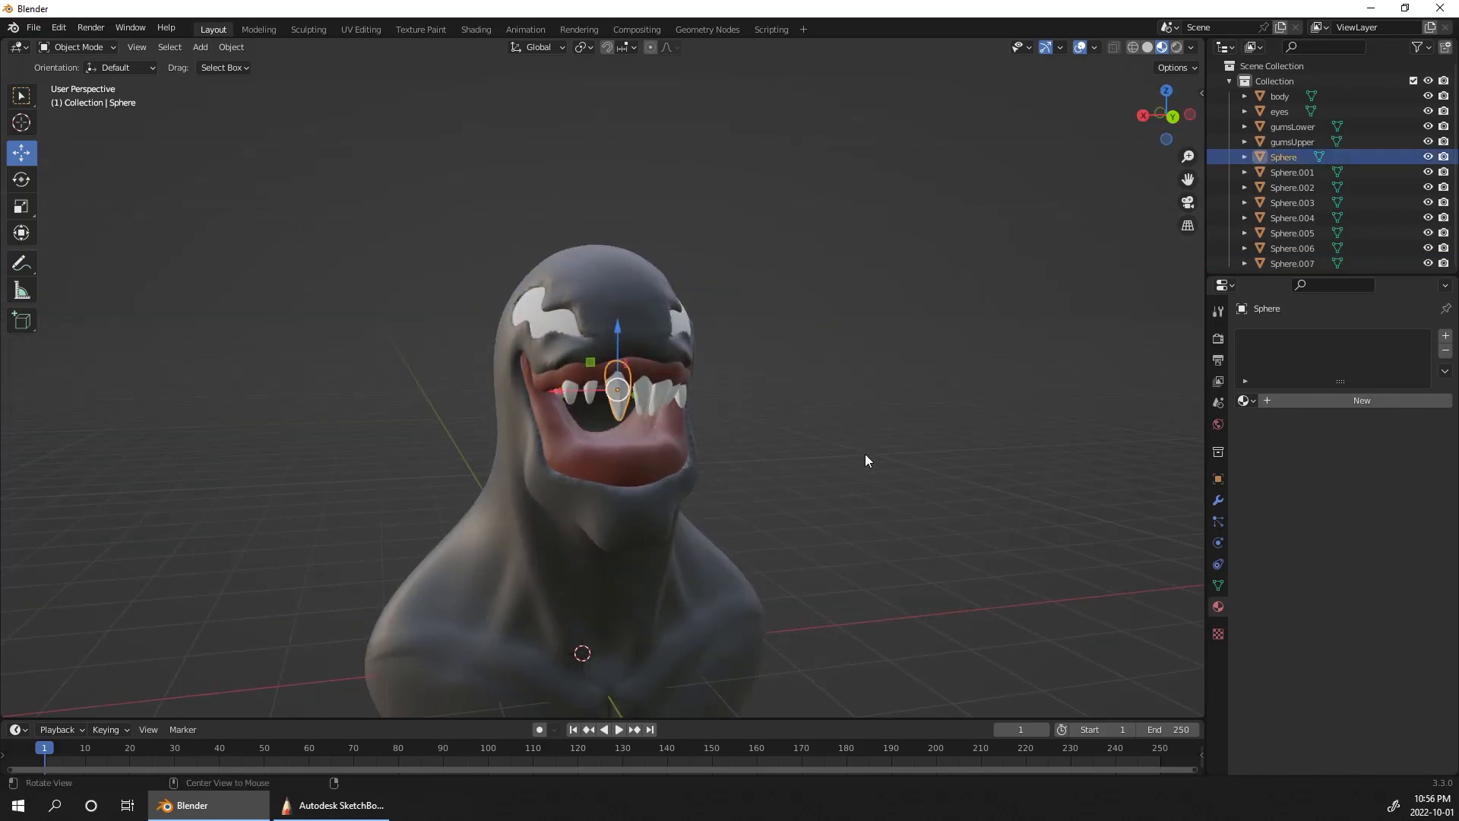
Step: Duplicate the large first upper tooth below the original and rotate the copy upside down for the lower jaw
scroll(866, 456, "up", 5)
middle_click_drag(923, 419, 956, 438)
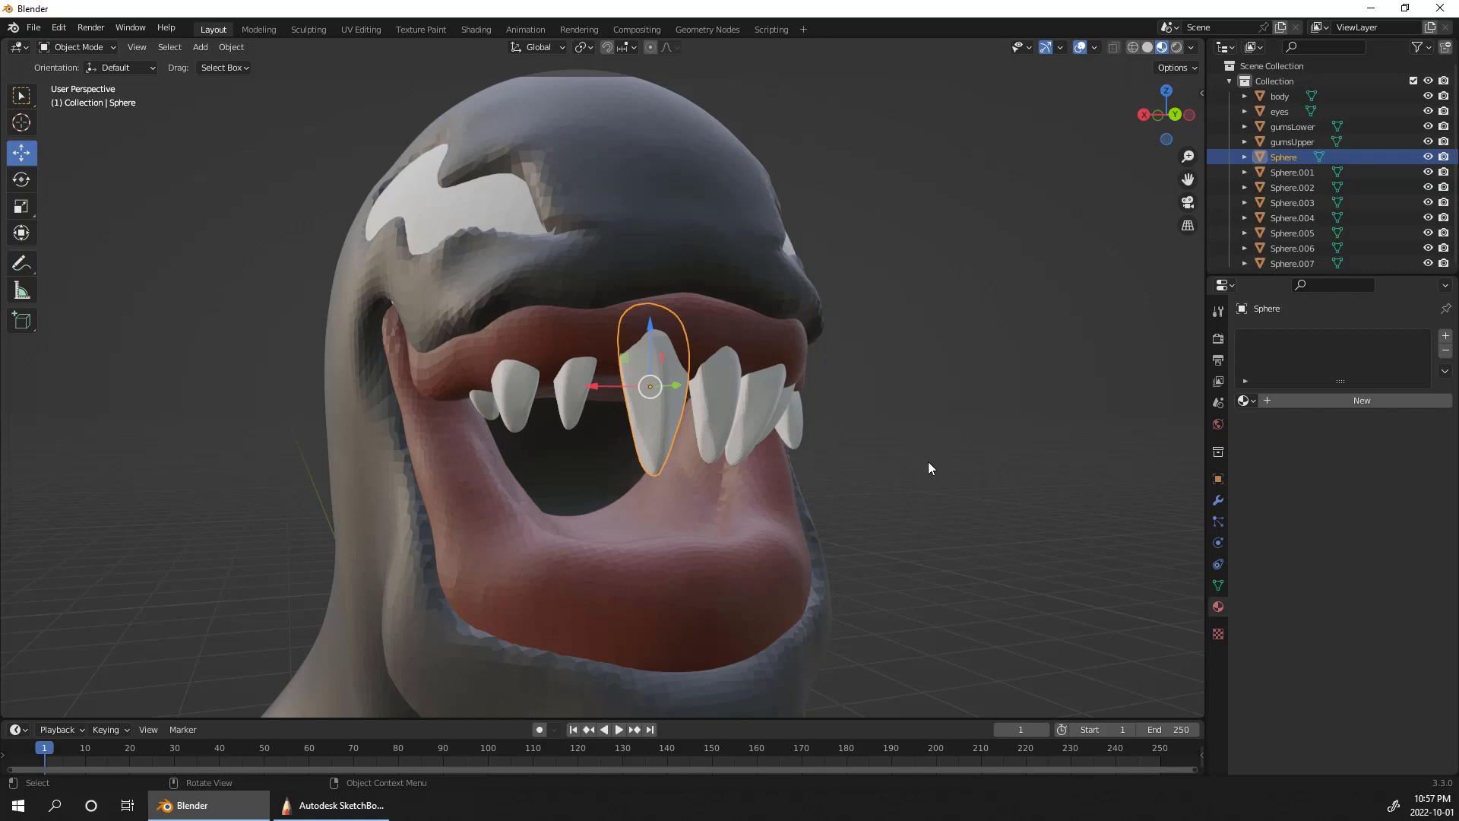
key("shift+d")
left_click(967, 477)
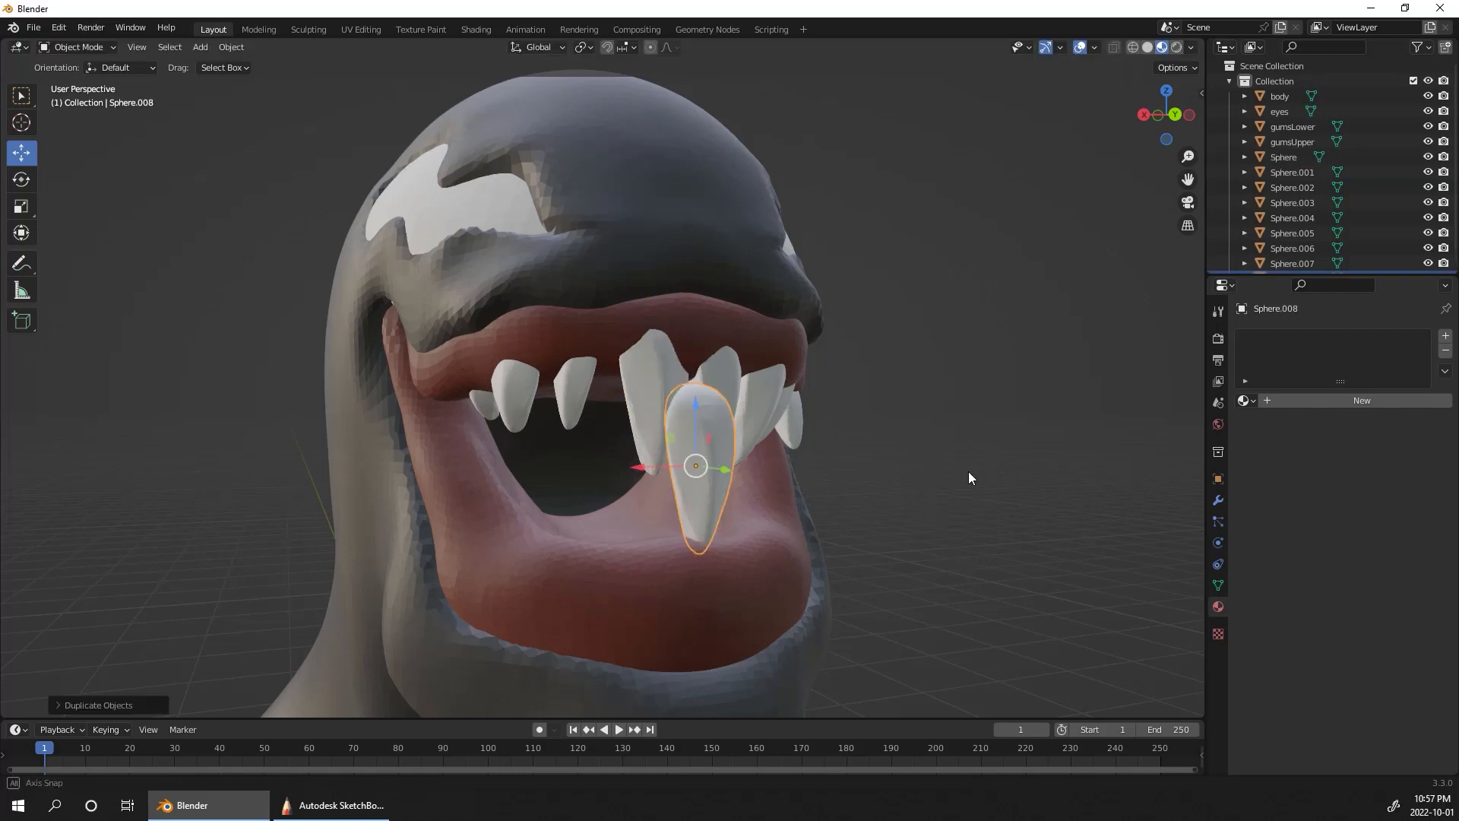
middle_click_drag(967, 477, 889, 468)
left_click(25, 189)
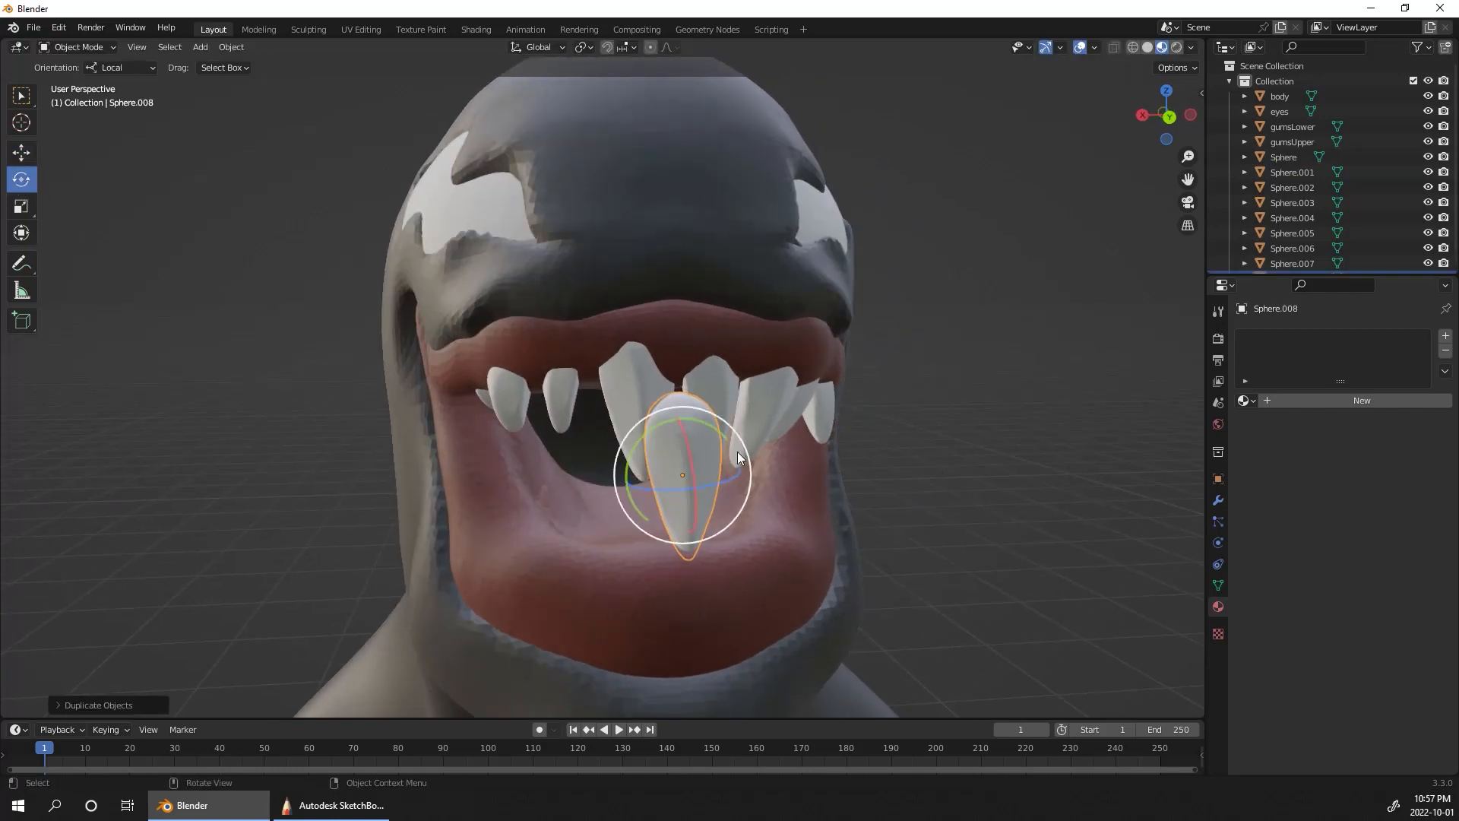
left_click_drag(725, 435, 720, 575)
middle_click_drag(874, 502, 760, 494)
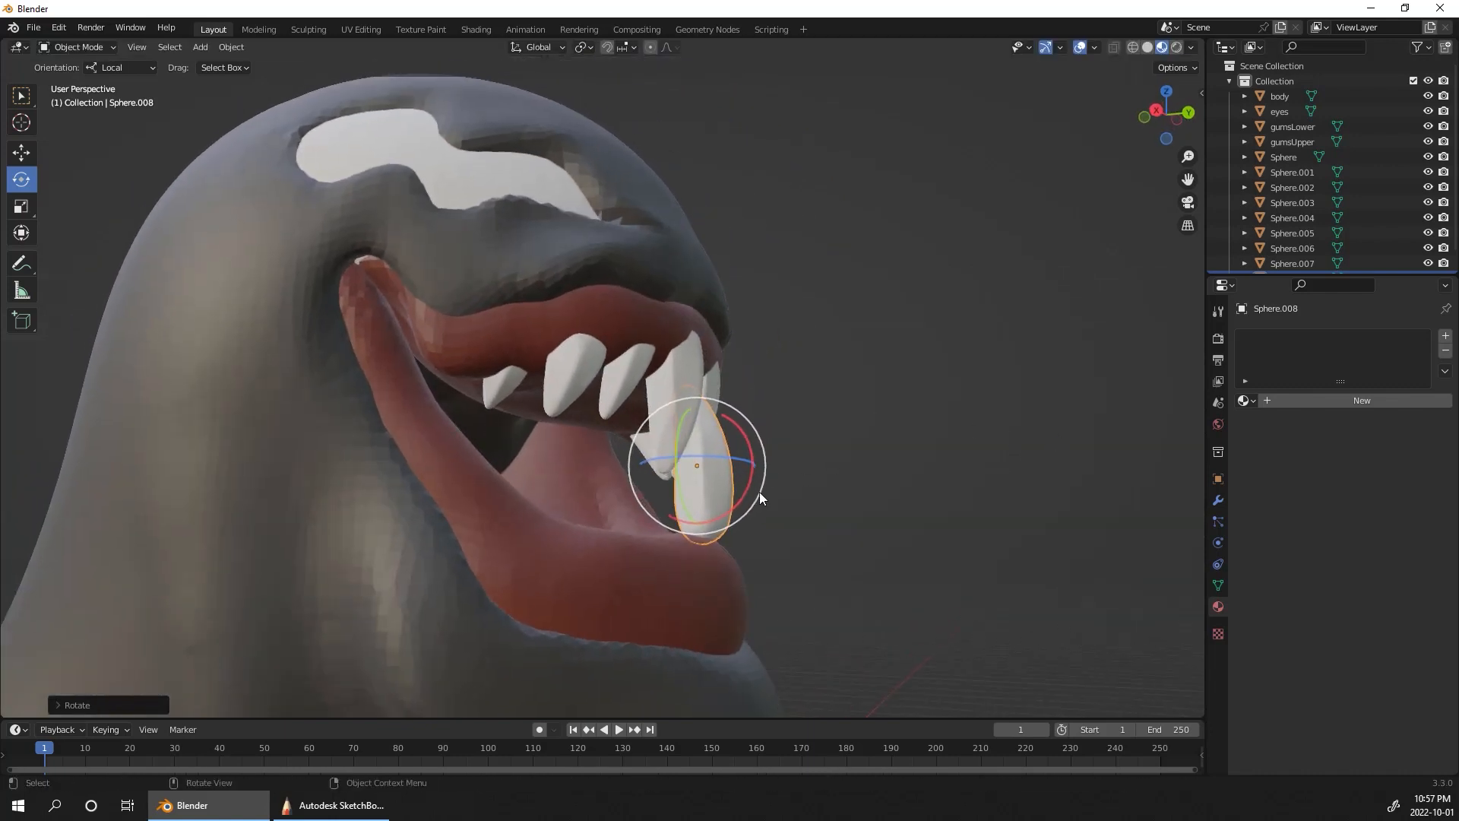
Step: Move the flipped tooth into the front of the lower gum, directly beneath the large first upper tooth
left_click(22, 152)
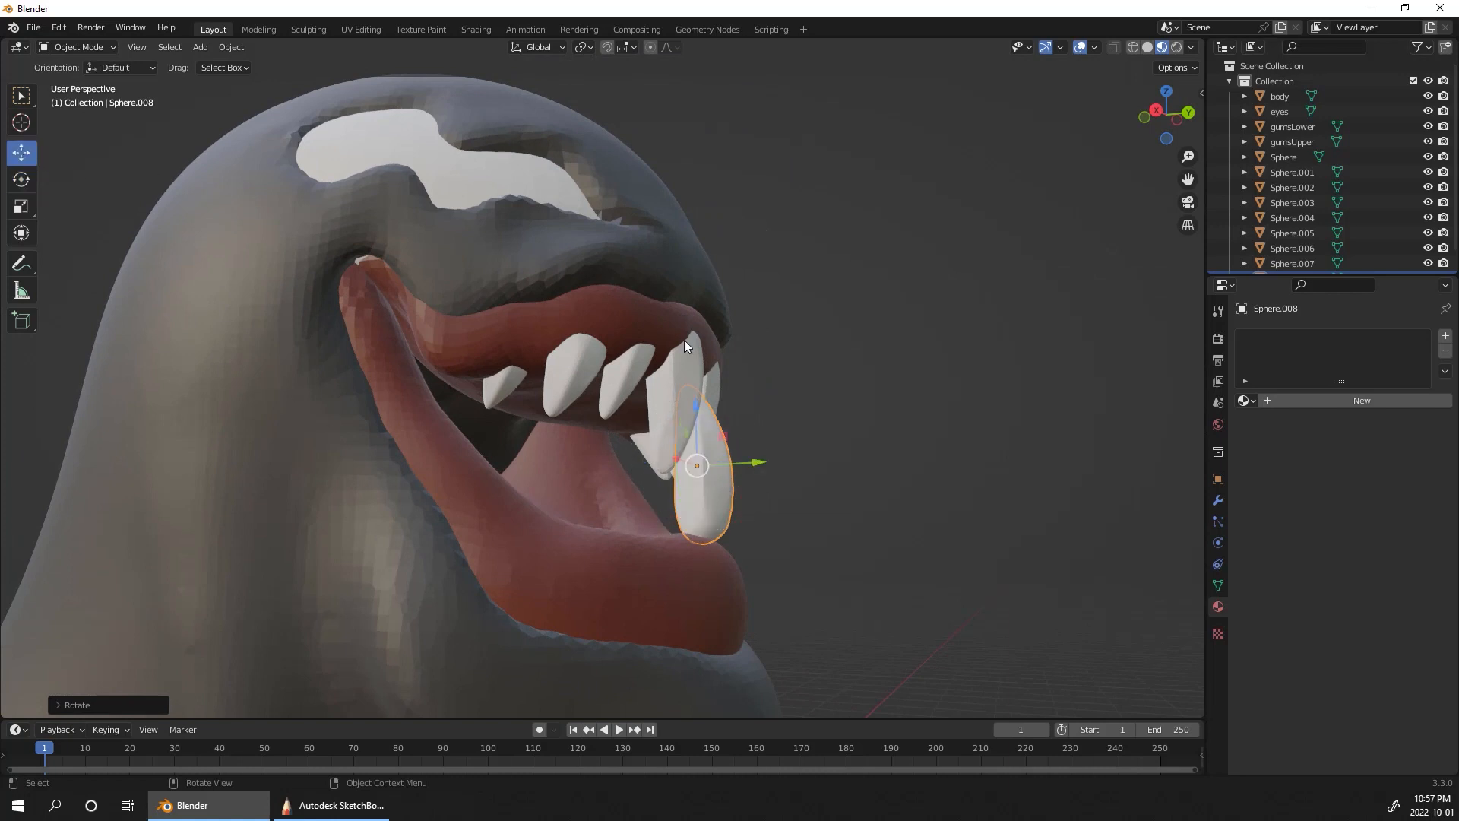
left_click_drag(702, 479, 712, 532)
mouse_move(712, 532)
middle_mouse_down()
mouse_move(813, 498)
mouse_move(734, 529)
middle_mouse_up()
left_click_drag(663, 541, 638, 540)
left_click_drag(960, 412, 969, 396, "ctrl+alt")
left_click_drag(1003, 365, 1088, 243, "alt+shift")
left_click_drag(763, 454, 742, 486)
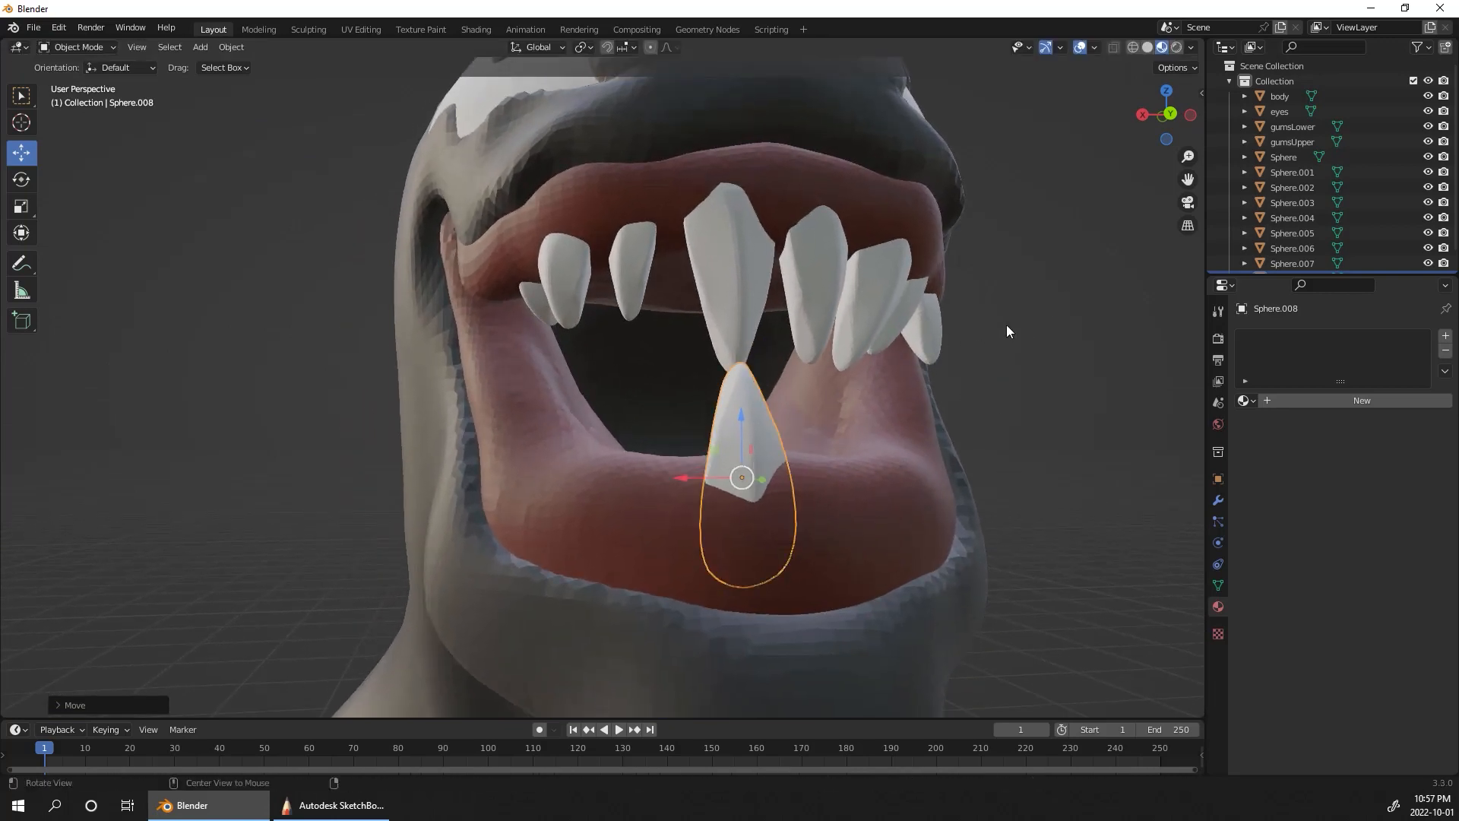
middle_click_drag(1006, 325, 965, 345)
left_click_drag(737, 467, 731, 470)
middle_click_drag(922, 477, 707, 477)
scroll(922, 486, "down", 5)
left_click_drag(706, 476, 690, 463)
Step: Duplicate the first lower tooth beside it and shift the copy back along Y onto the lower gum
key("shift+d")
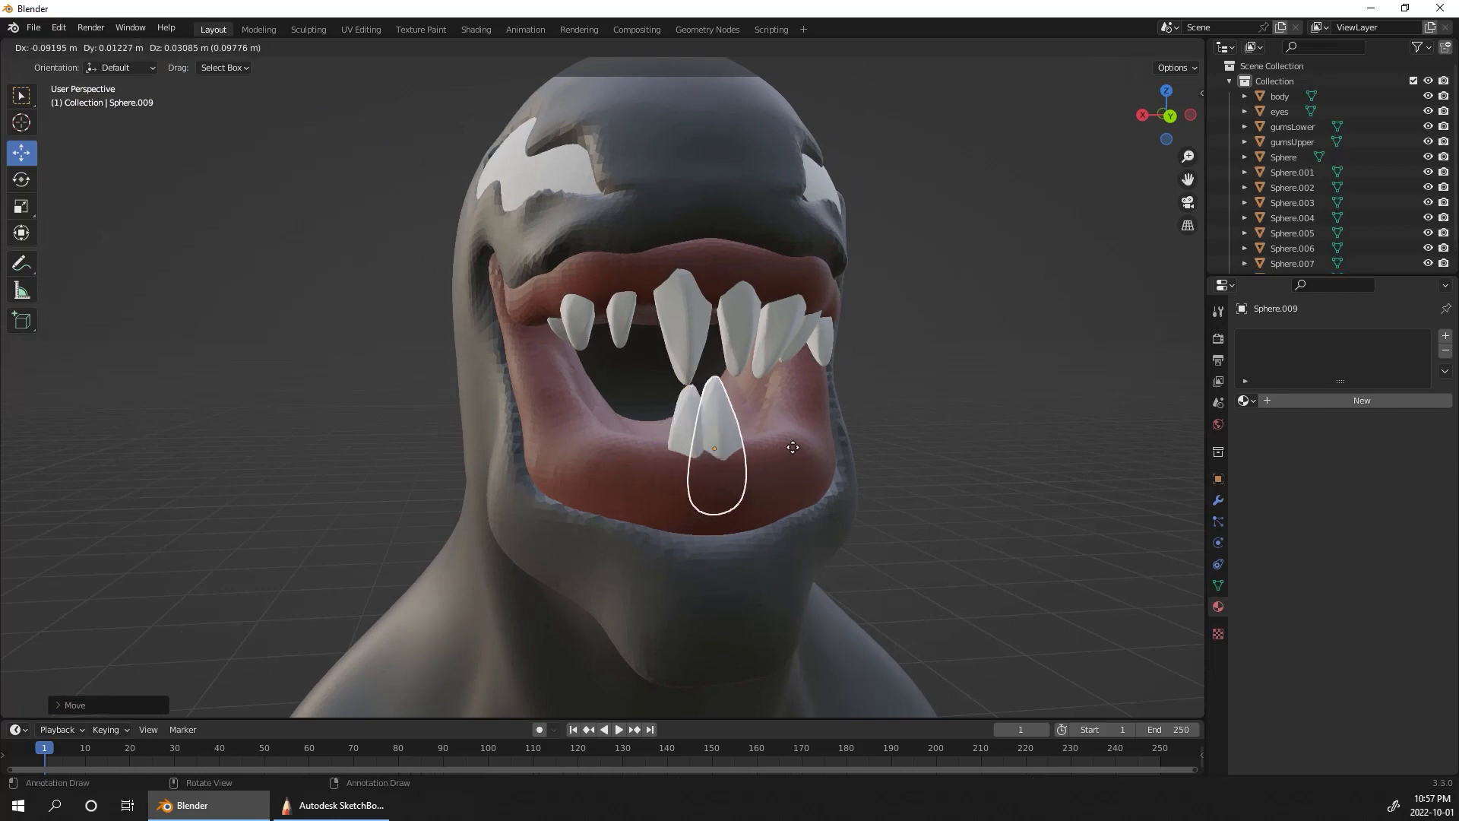
left_click(817, 435)
middle_click_drag(817, 435, 936, 496)
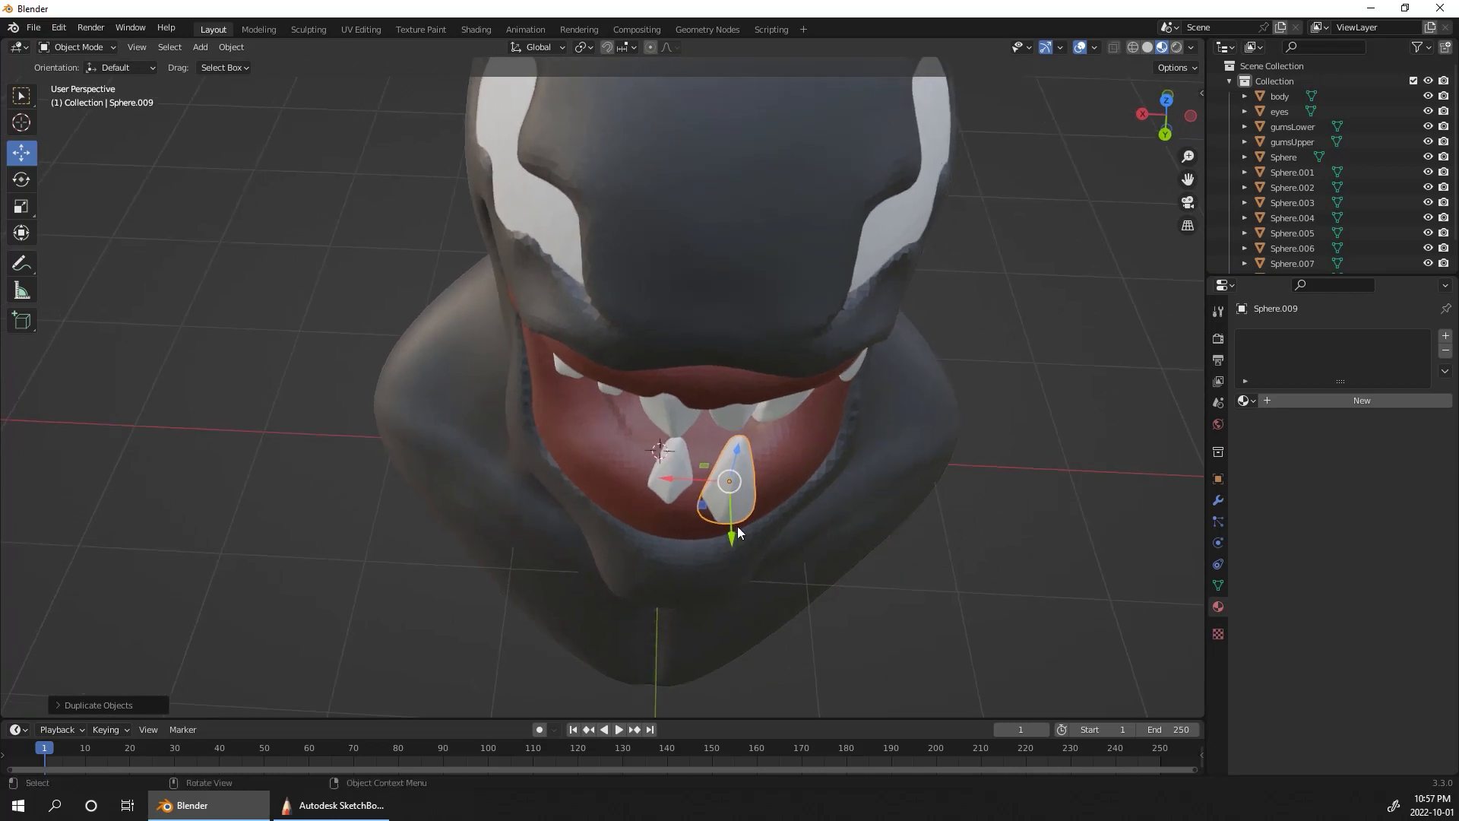
left_click_drag(733, 527, 737, 499)
Step: Resize the second lower tooth slightly and seat it a little deeper in the front of the lower gum
middle_click_drag(995, 436, 1000, 316)
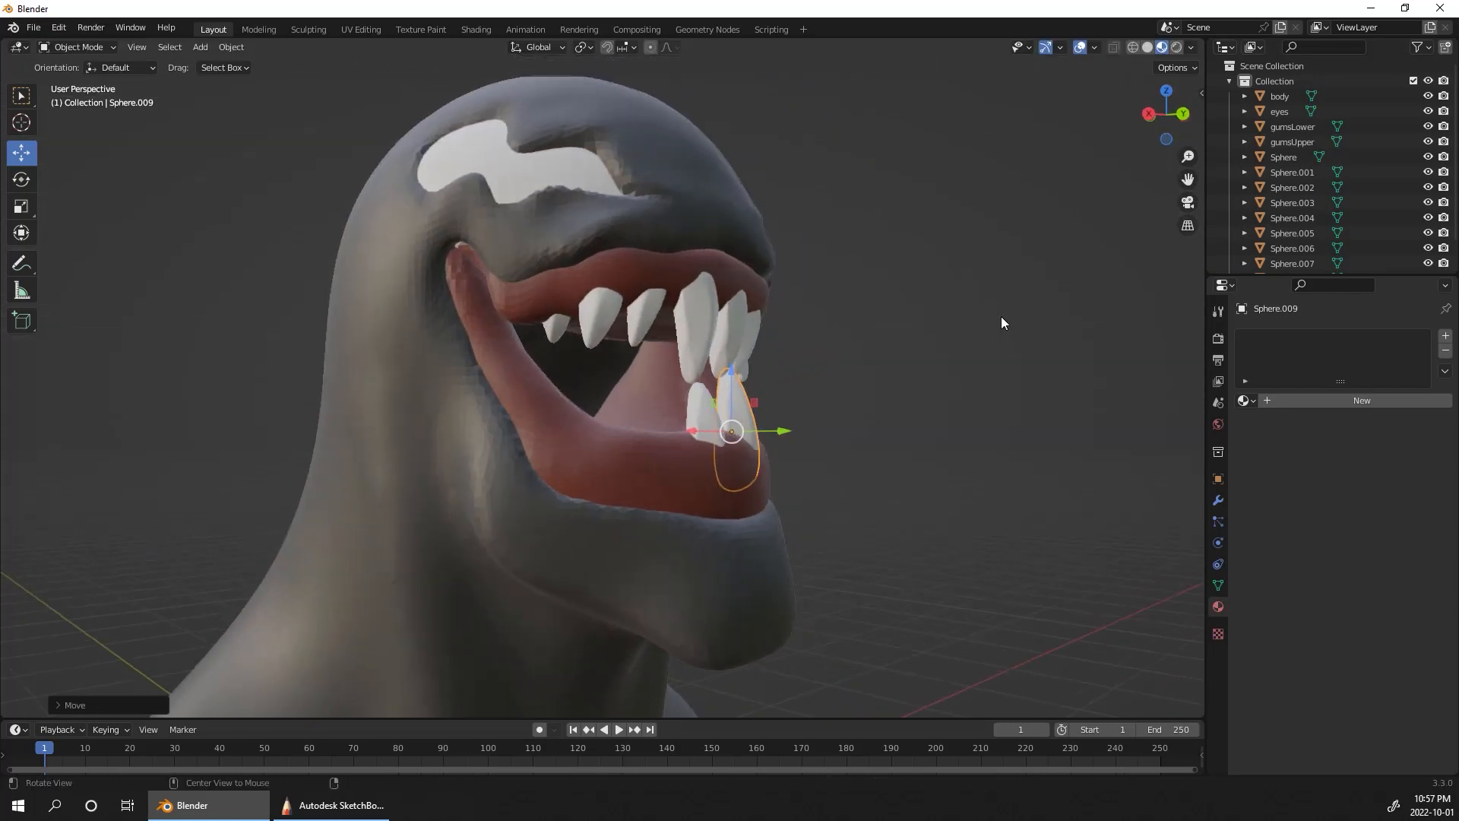
key("s")
left_click(764, 412)
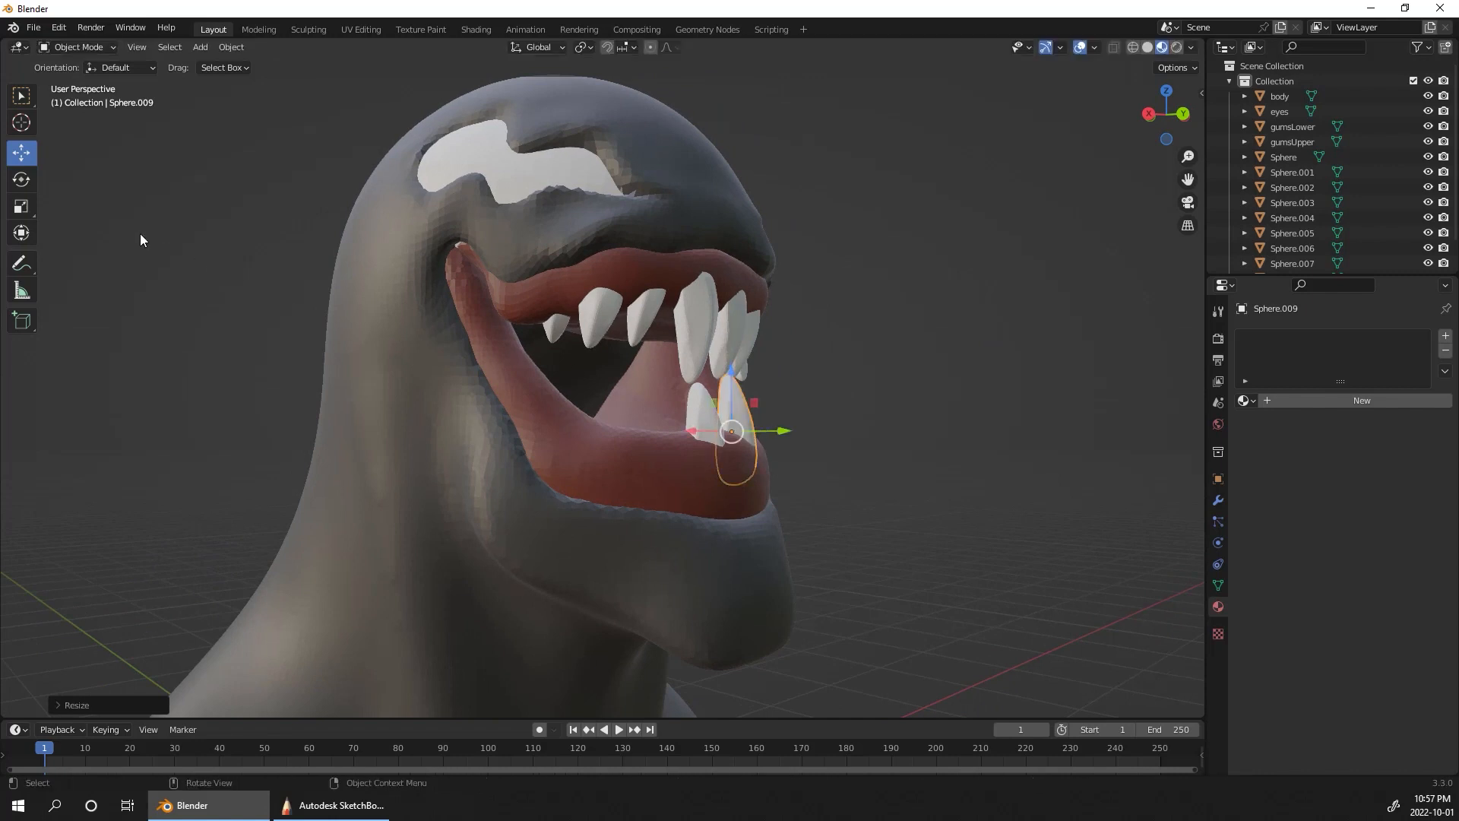
middle_click_drag(965, 444, 740, 444)
key("g")
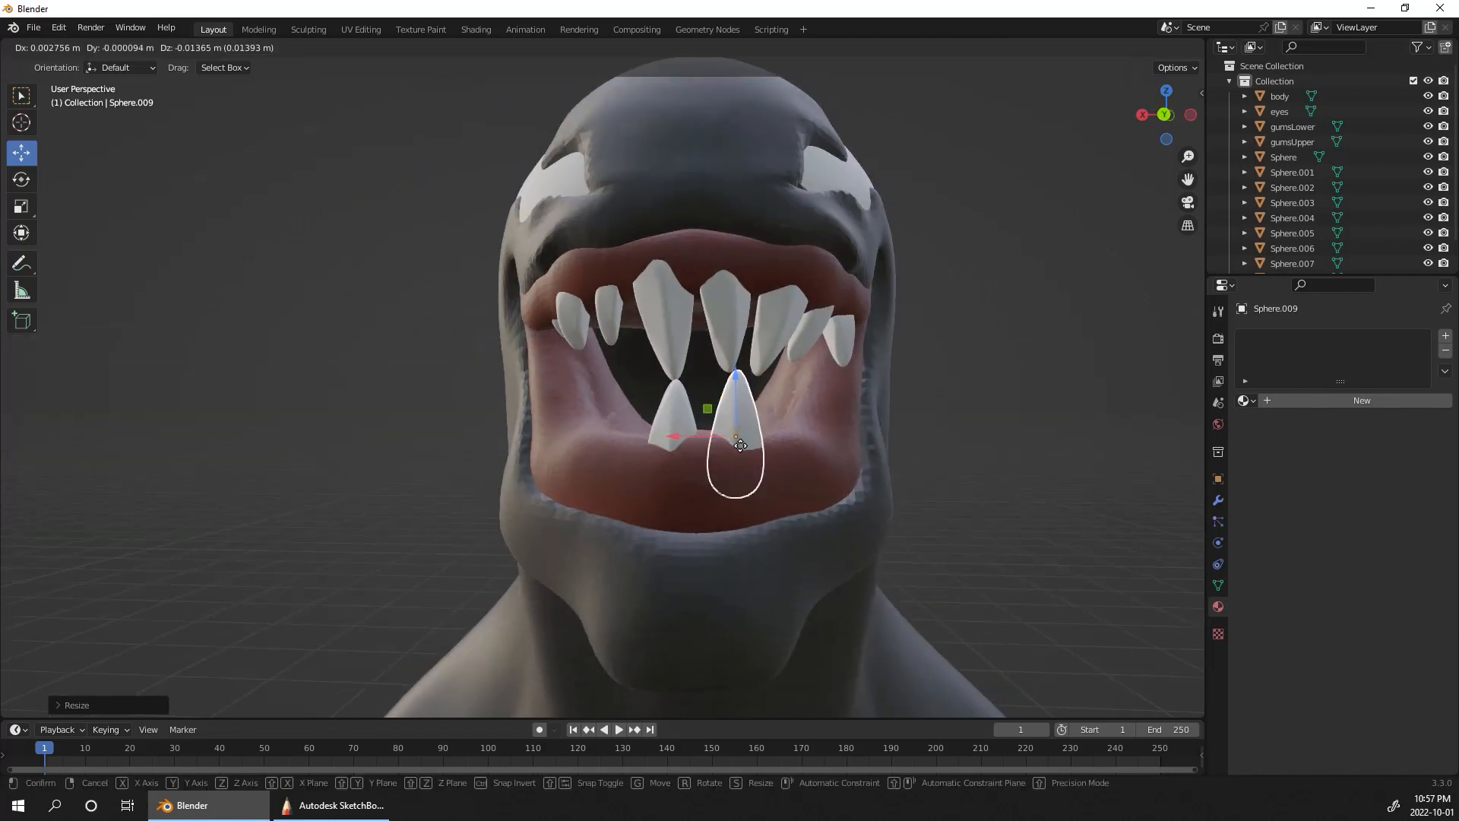
left_click(740, 449)
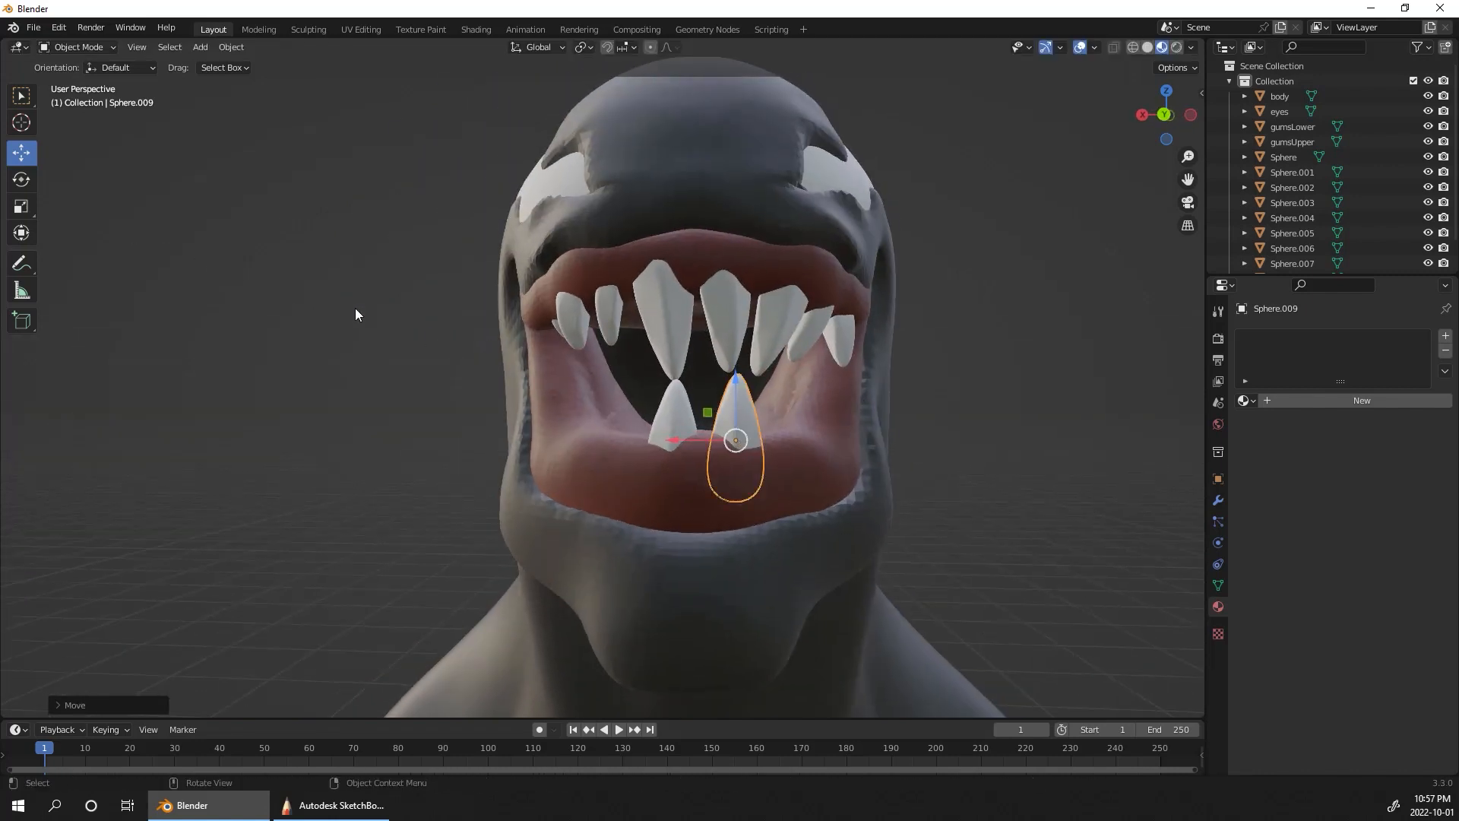
Step: Rotate the second lower tooth so it follows the gum's curve and tilts with the front of the jaw
left_click(29, 184)
middle_click_drag(964, 403, 978, 456)
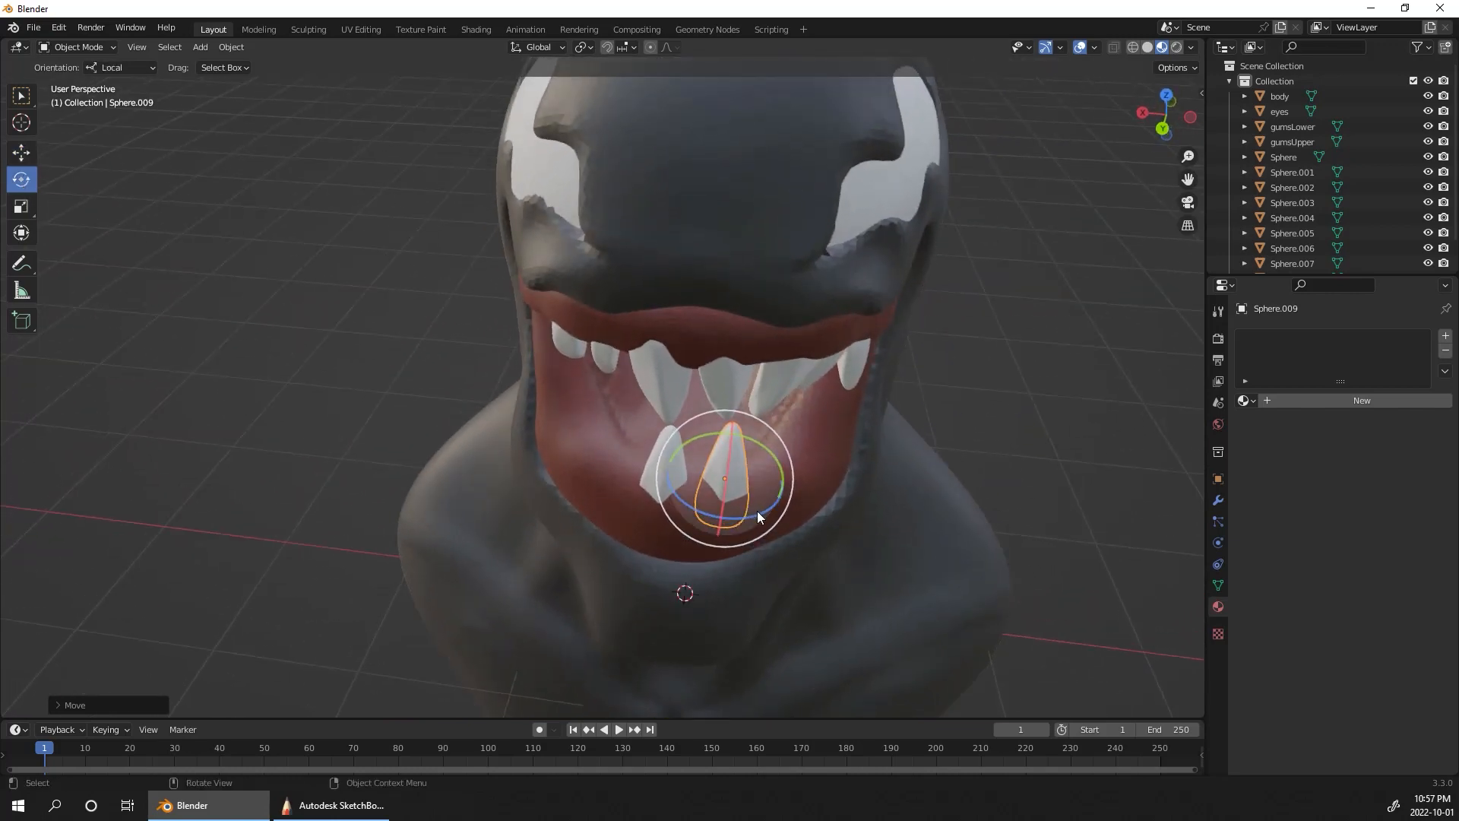
left_click_drag(758, 513, 739, 468)
middle_click_drag(989, 408, 1102, 325)
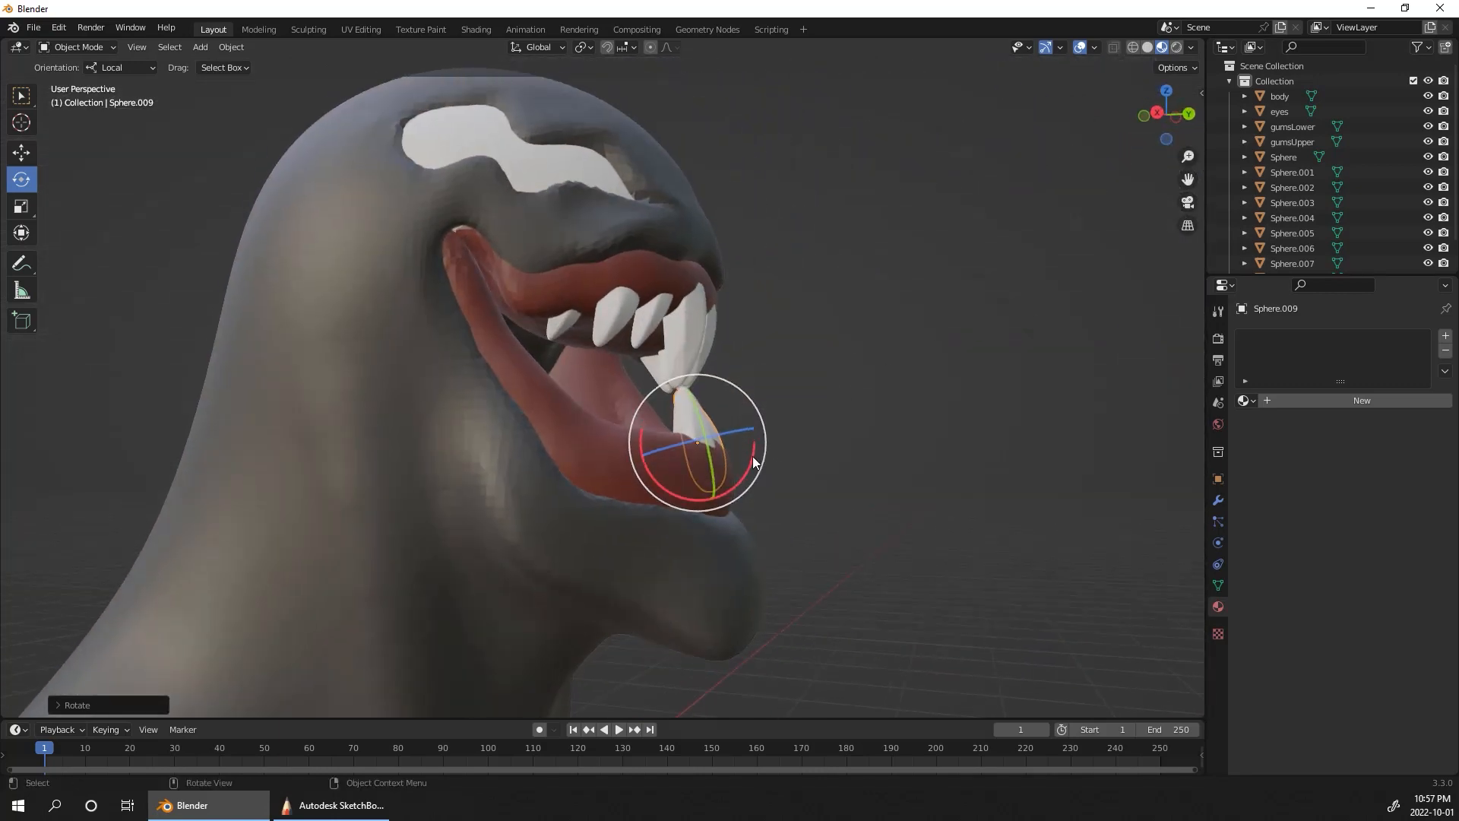
middle_click_drag(763, 455, 925, 336)
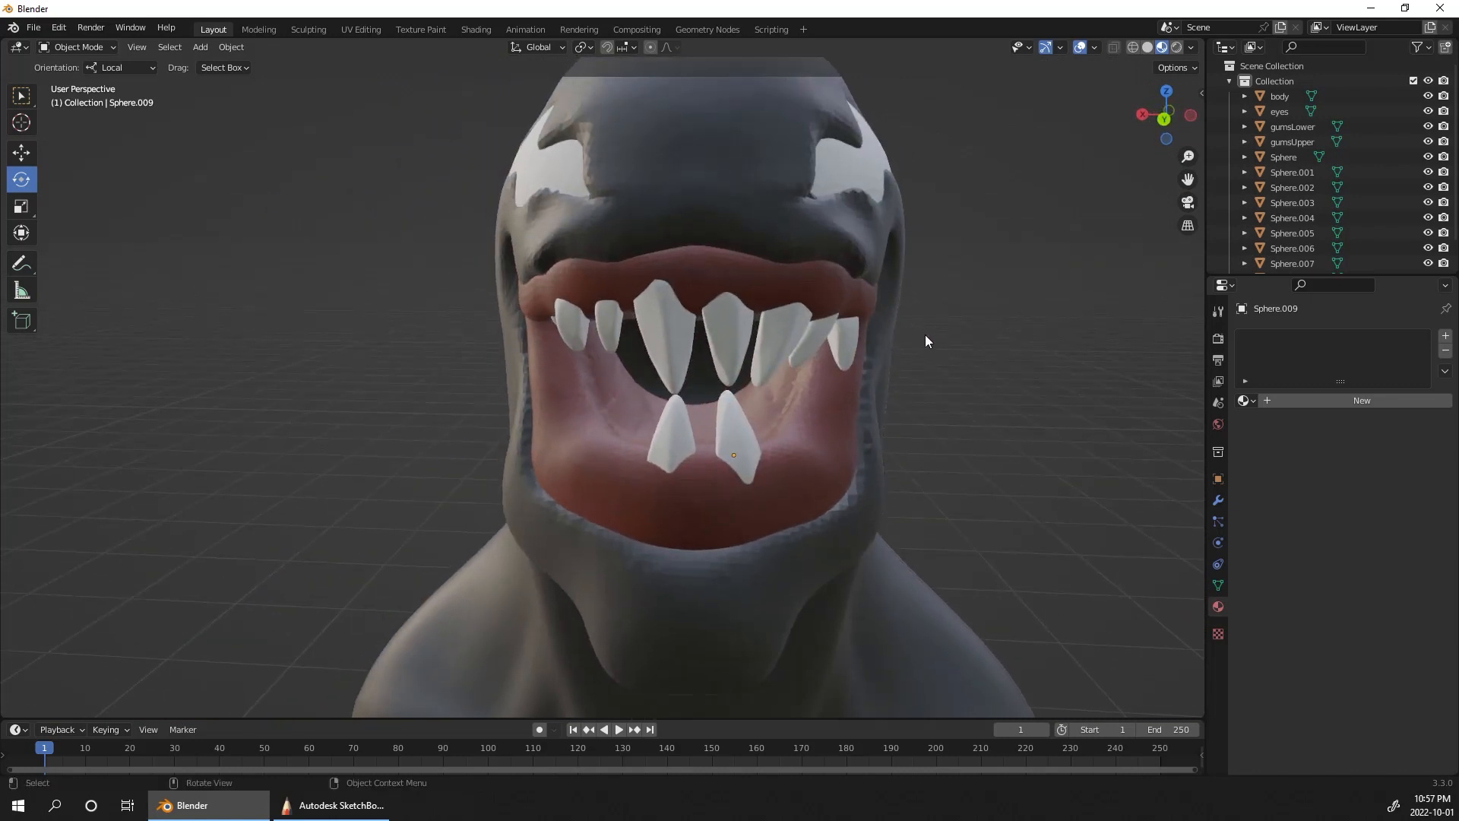
Step: Duplicate the second lower tooth along the X axis and move the copy back onto the curve of the lower gum
left_click(746, 412)
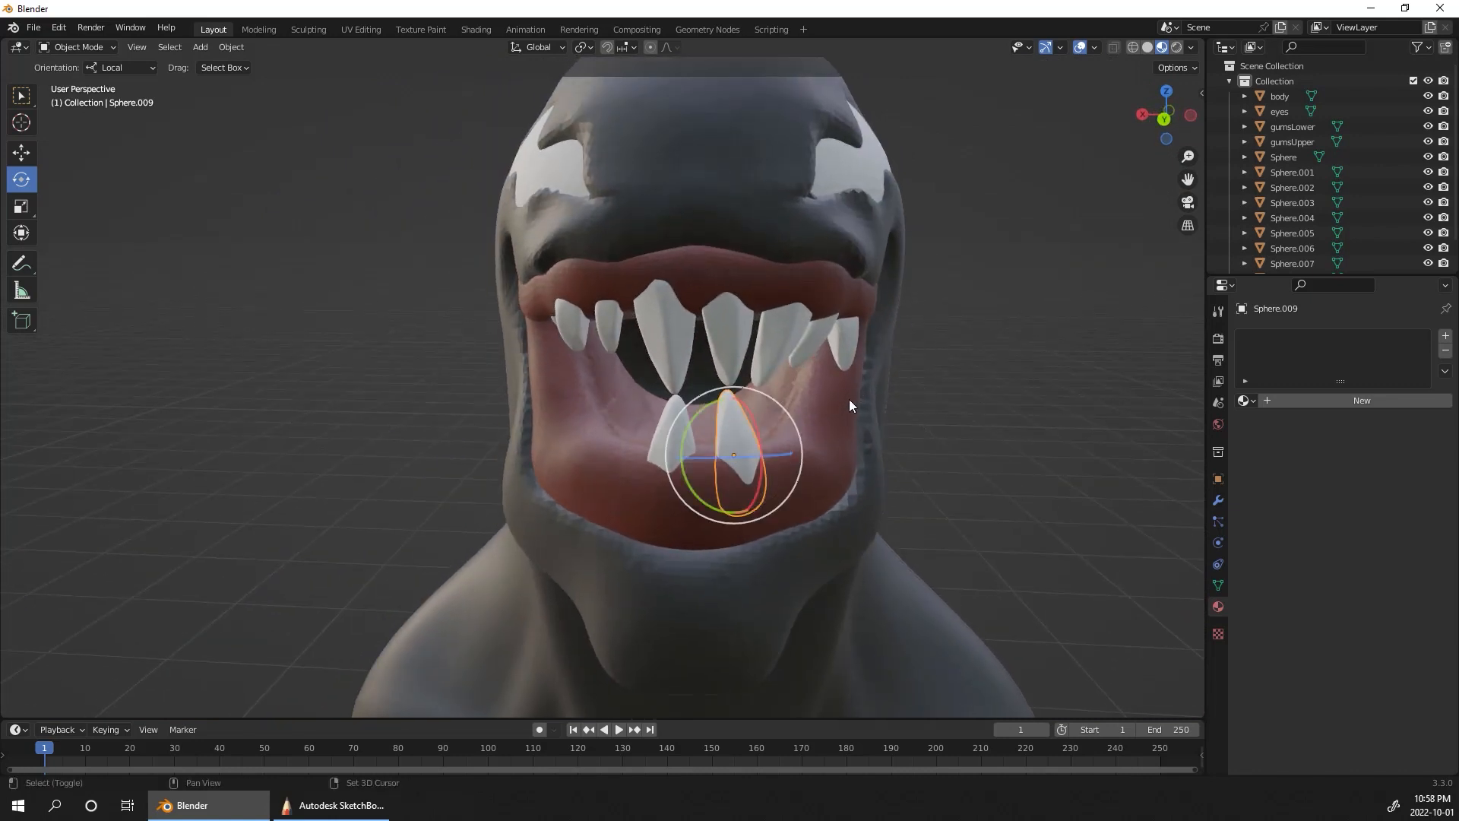
key("shift+d")
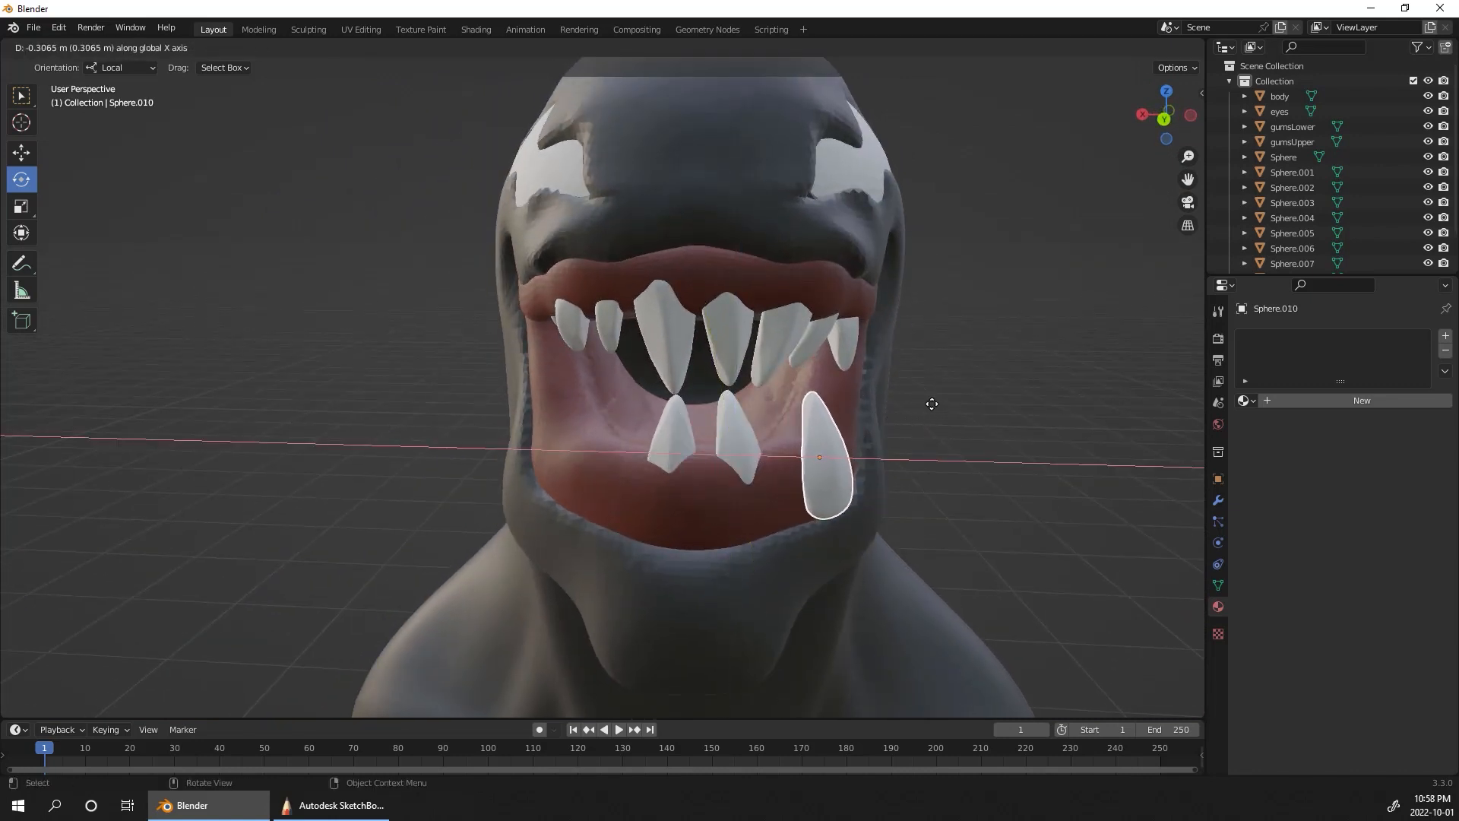
left_click(942, 418)
left_click_drag(955, 416, 957, 465, "alt")
left_click(23, 154)
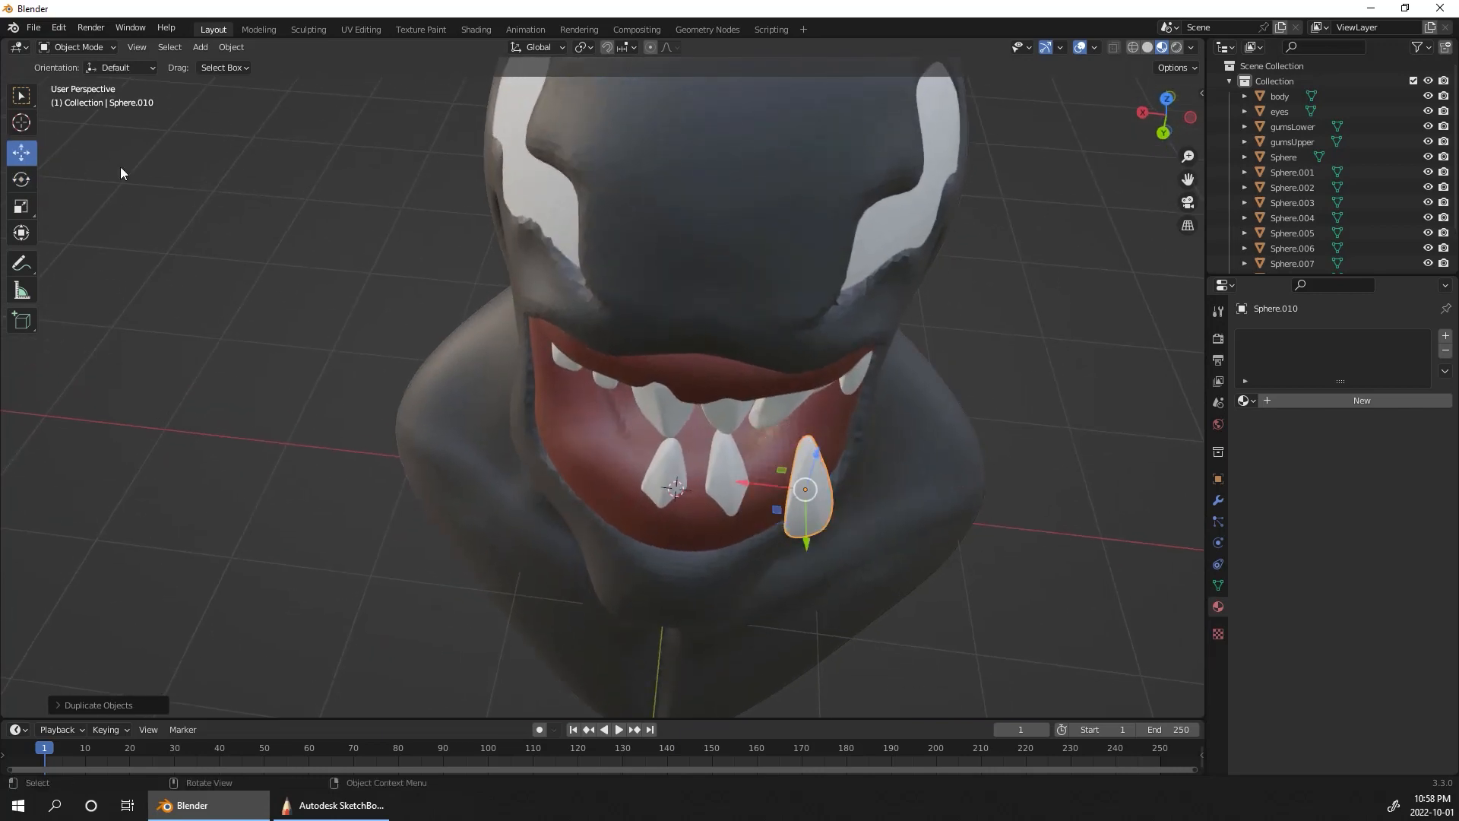
left_click_drag(815, 486, 761, 354)
Step: Adjust the third lower tooth's angle and position so it sits in the side of the lower gum
left_click(20, 179)
key("ctrl+z")
left_click_drag(1029, 267, 912, 358, "alt")
left_click_drag(561, 422, 587, 455)
key("shift+space")
key("g")
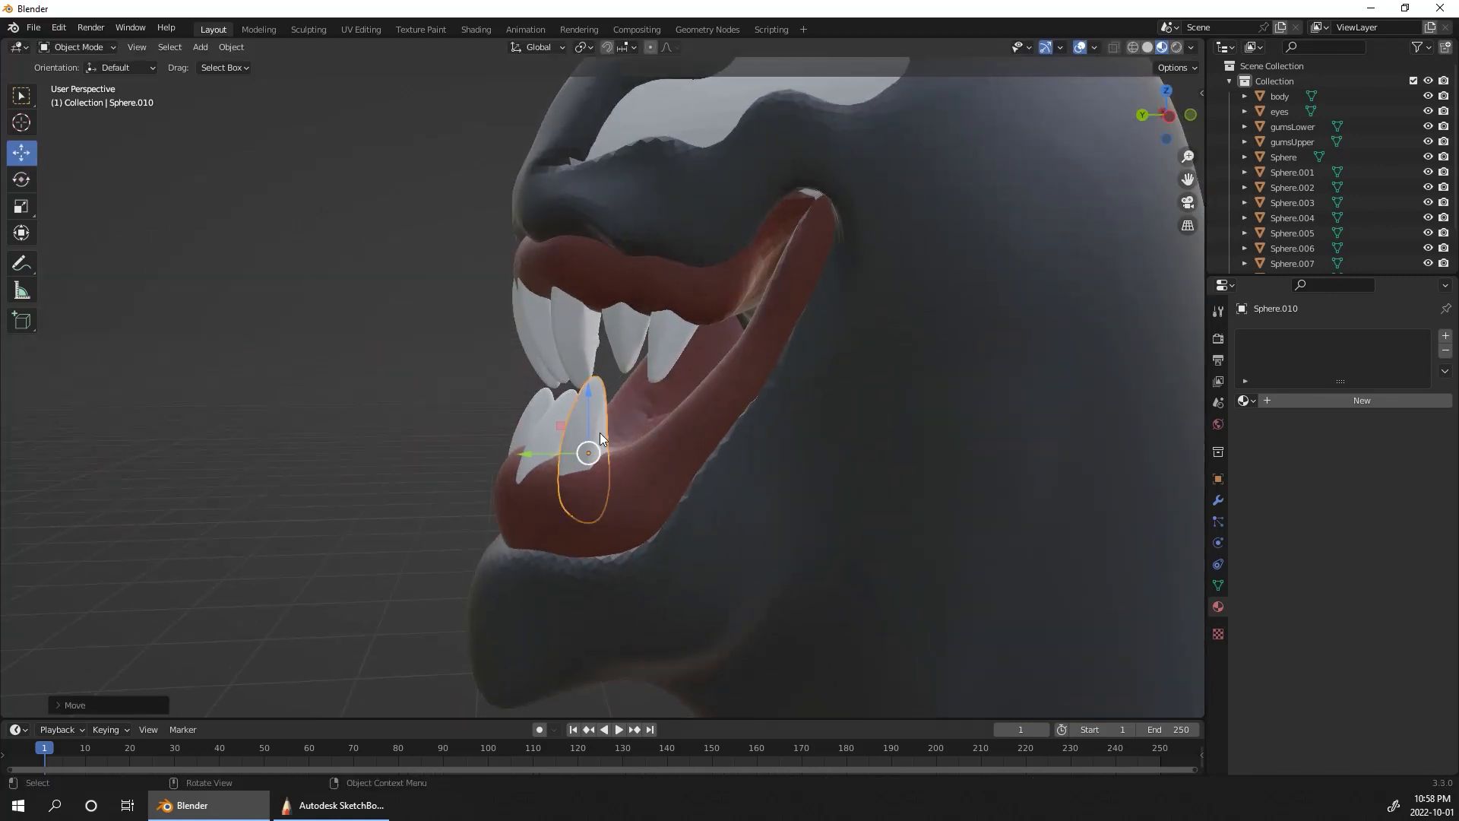
middle_click_drag(1202, 513, 1059, 491)
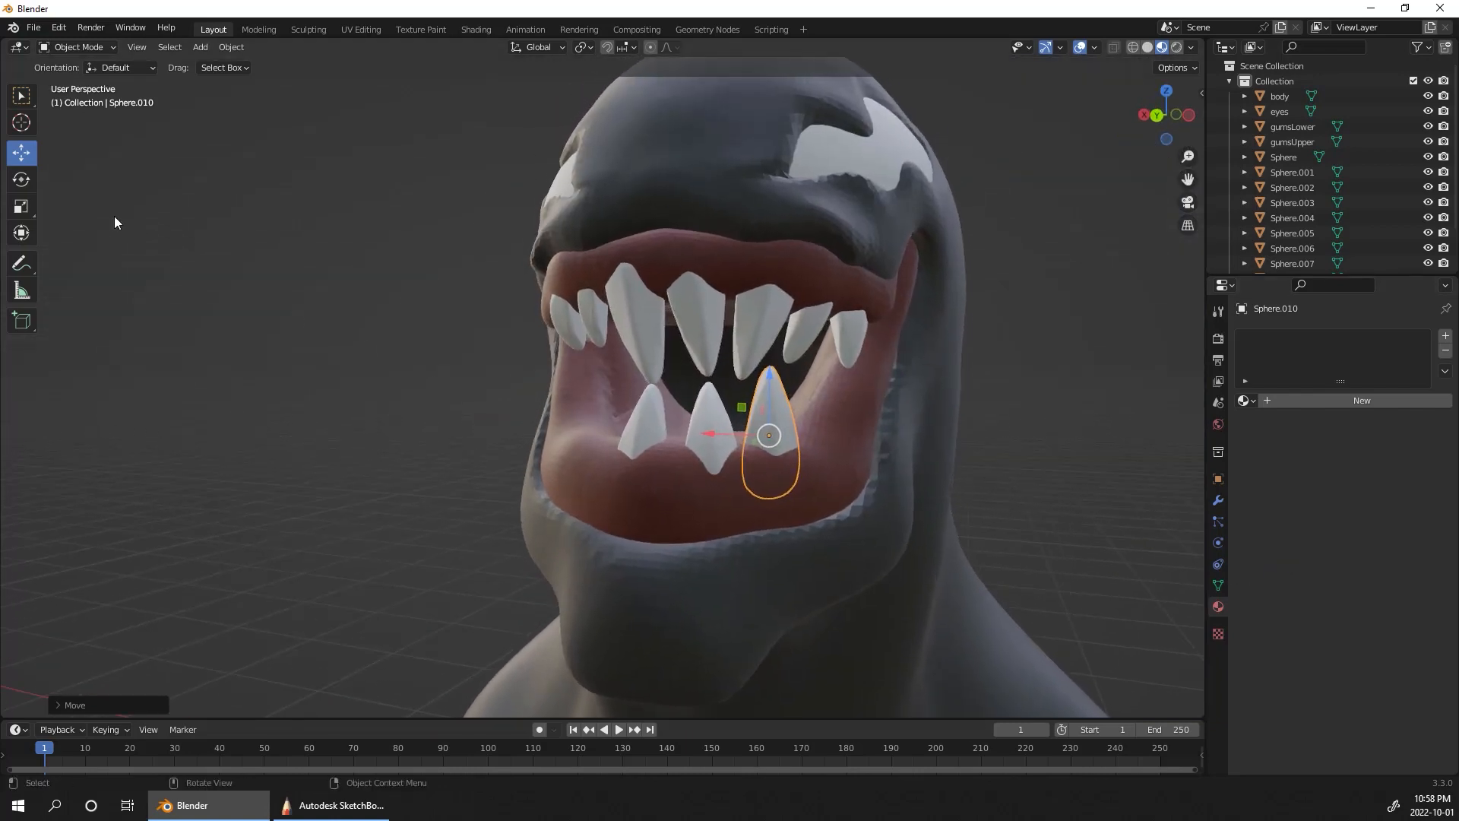
Step: Duplicate the third lower tooth farther back, rotate the copy to the gum's curve and move it into the gum
key("shift+d")
left_click(912, 348)
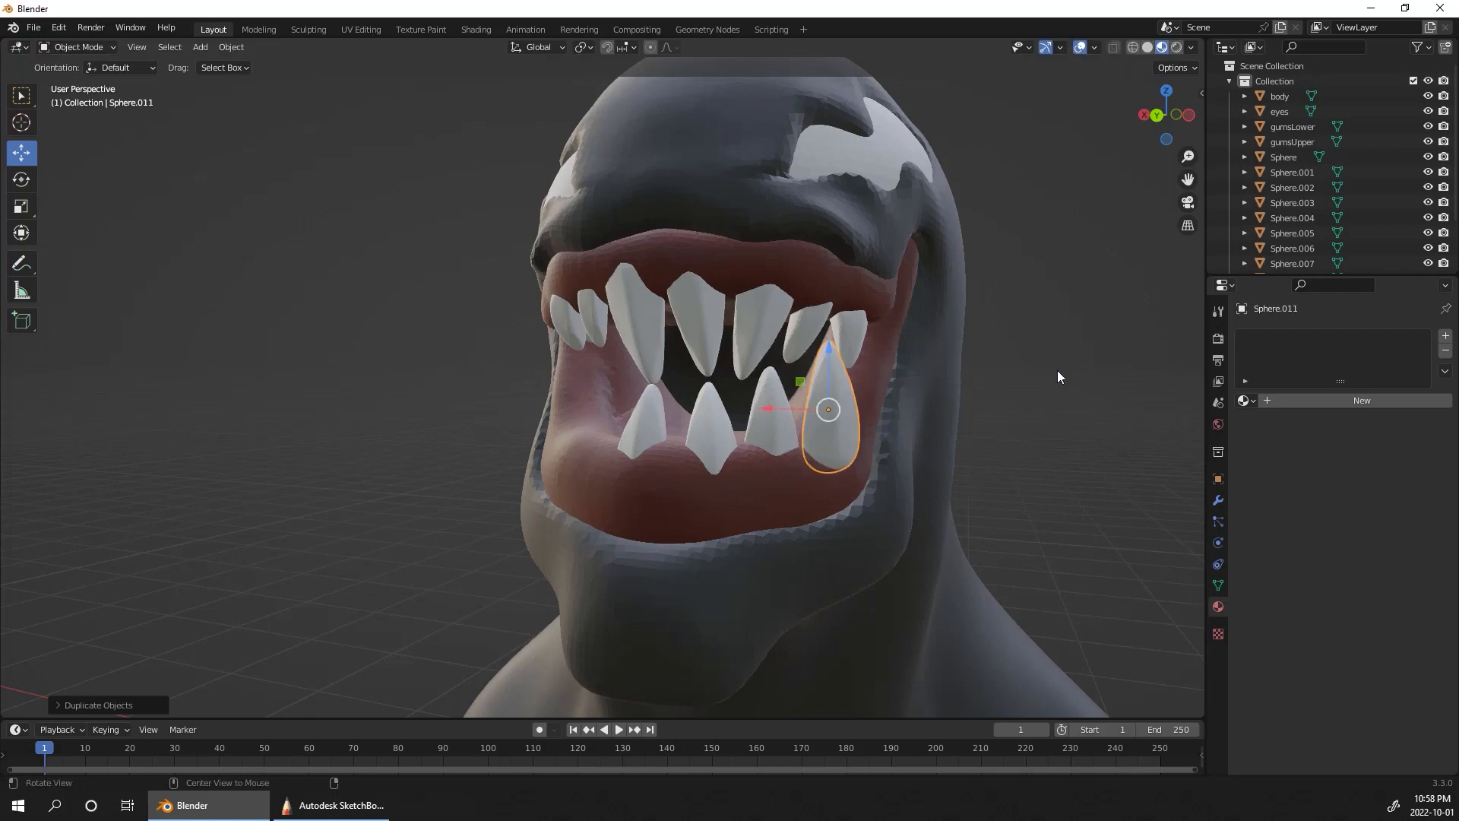
middle_click_drag(1037, 400, 976, 445)
left_click_drag(731, 572, 864, 526)
left_click(21, 179)
left_click(21, 153)
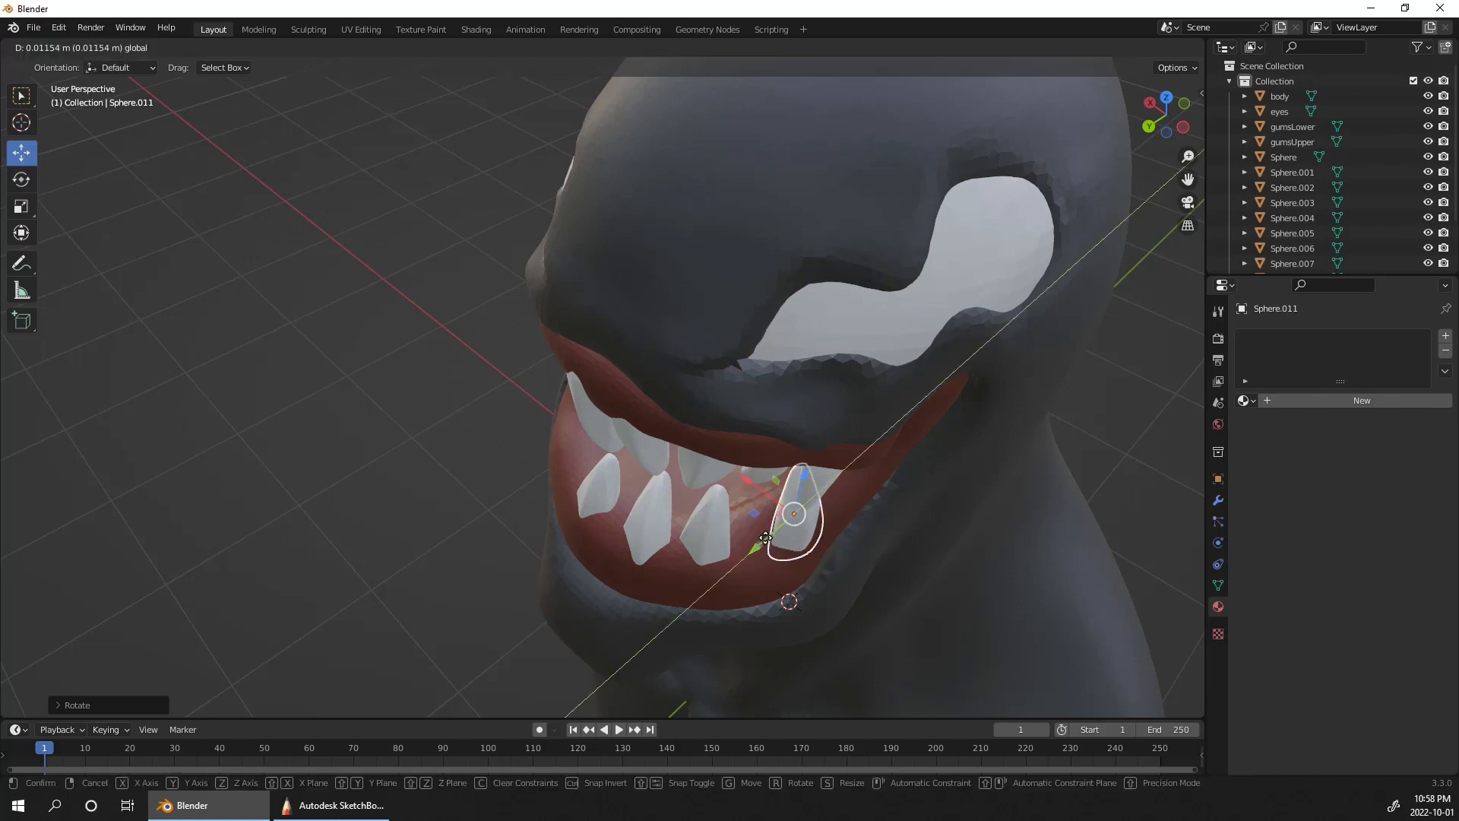
left_click_drag(768, 525, 722, 472)
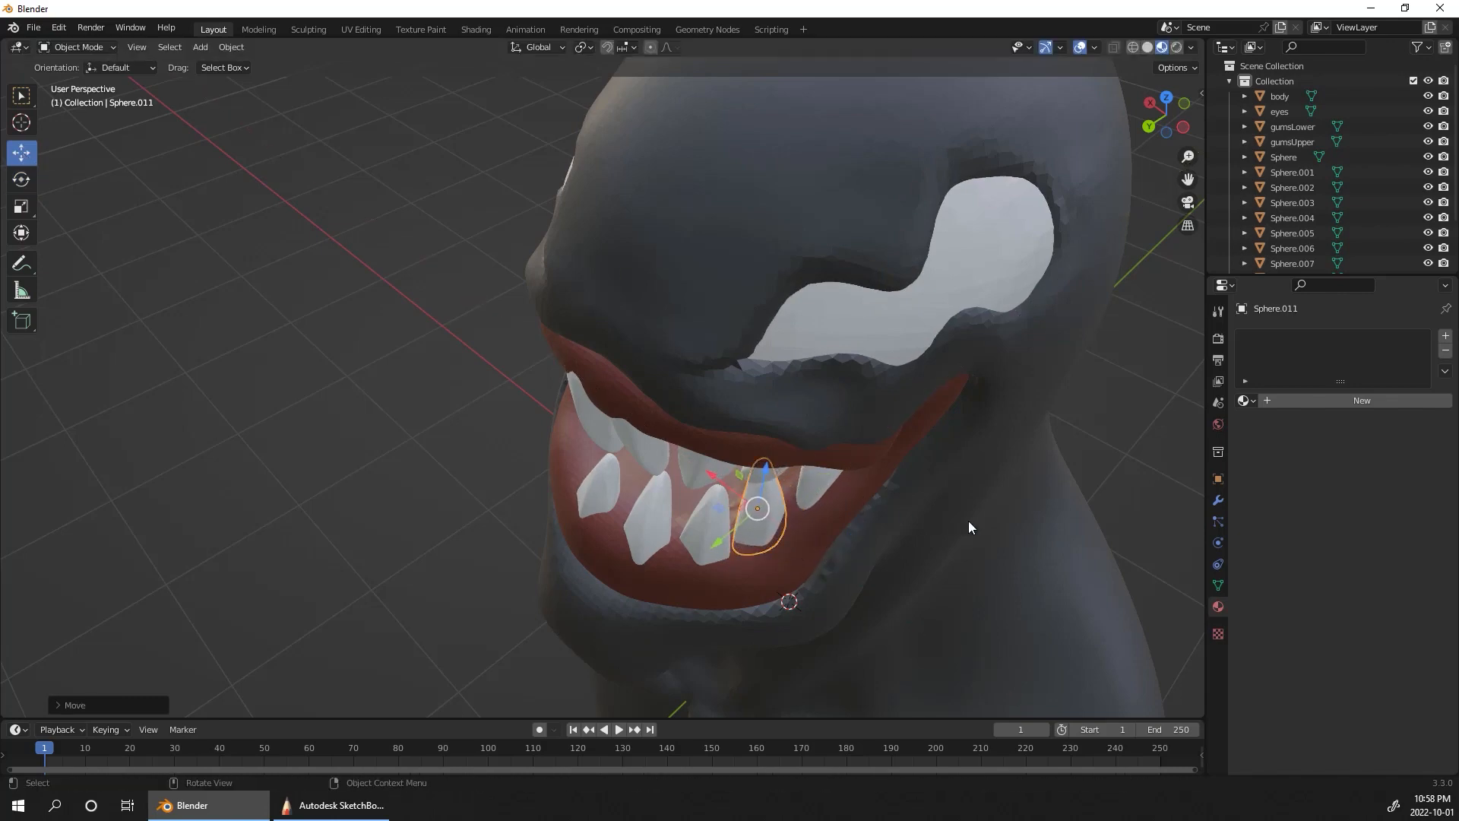
Step: Shrink the fourth lower tooth, lower it into the gum and adjust its position along X
middle_click_drag(968, 521, 1013, 418)
left_click_drag(799, 327, 799, 333)
key("s")
left_click(806, 379)
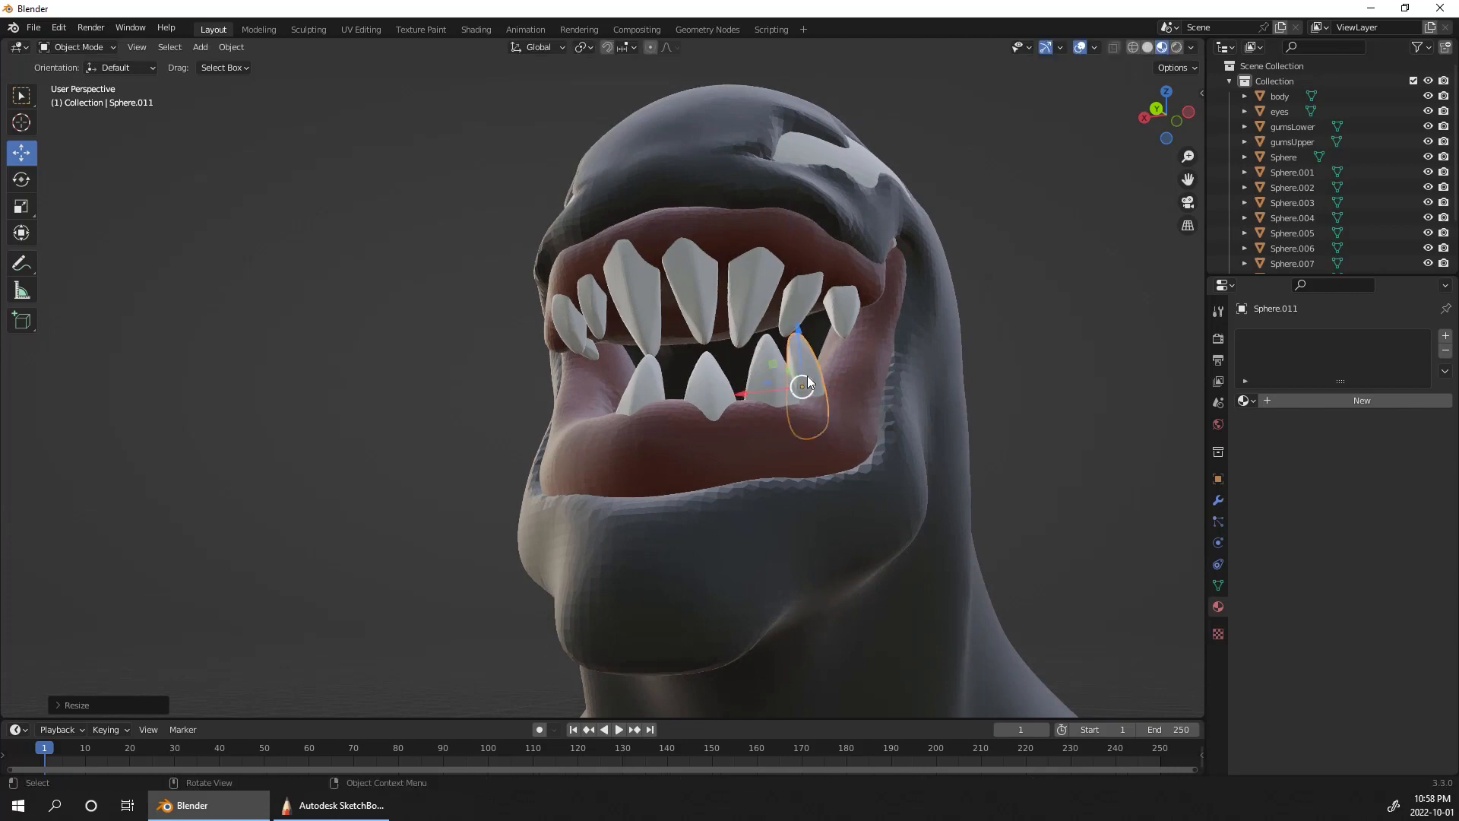
key("s")
left_click(807, 379)
middle_click_drag(906, 343, 1010, 414)
key("g")
key("x")
left_click(769, 414)
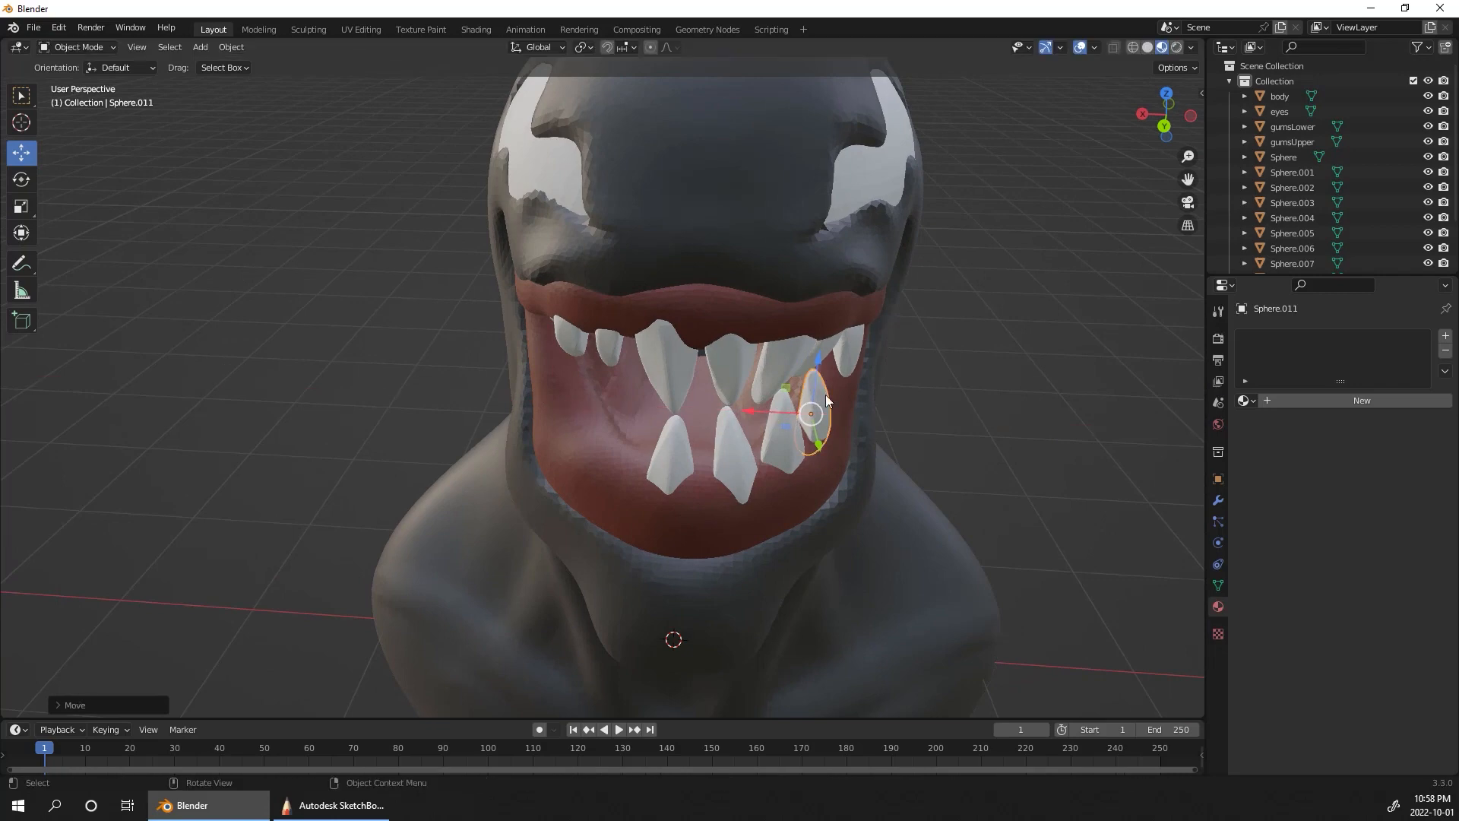
Step: Duplicate the first lower tooth toward the opposite side of the mouth and rotate the copy to the gum's curve
middle_click_drag(825, 395, 1117, 386)
left_click(709, 416)
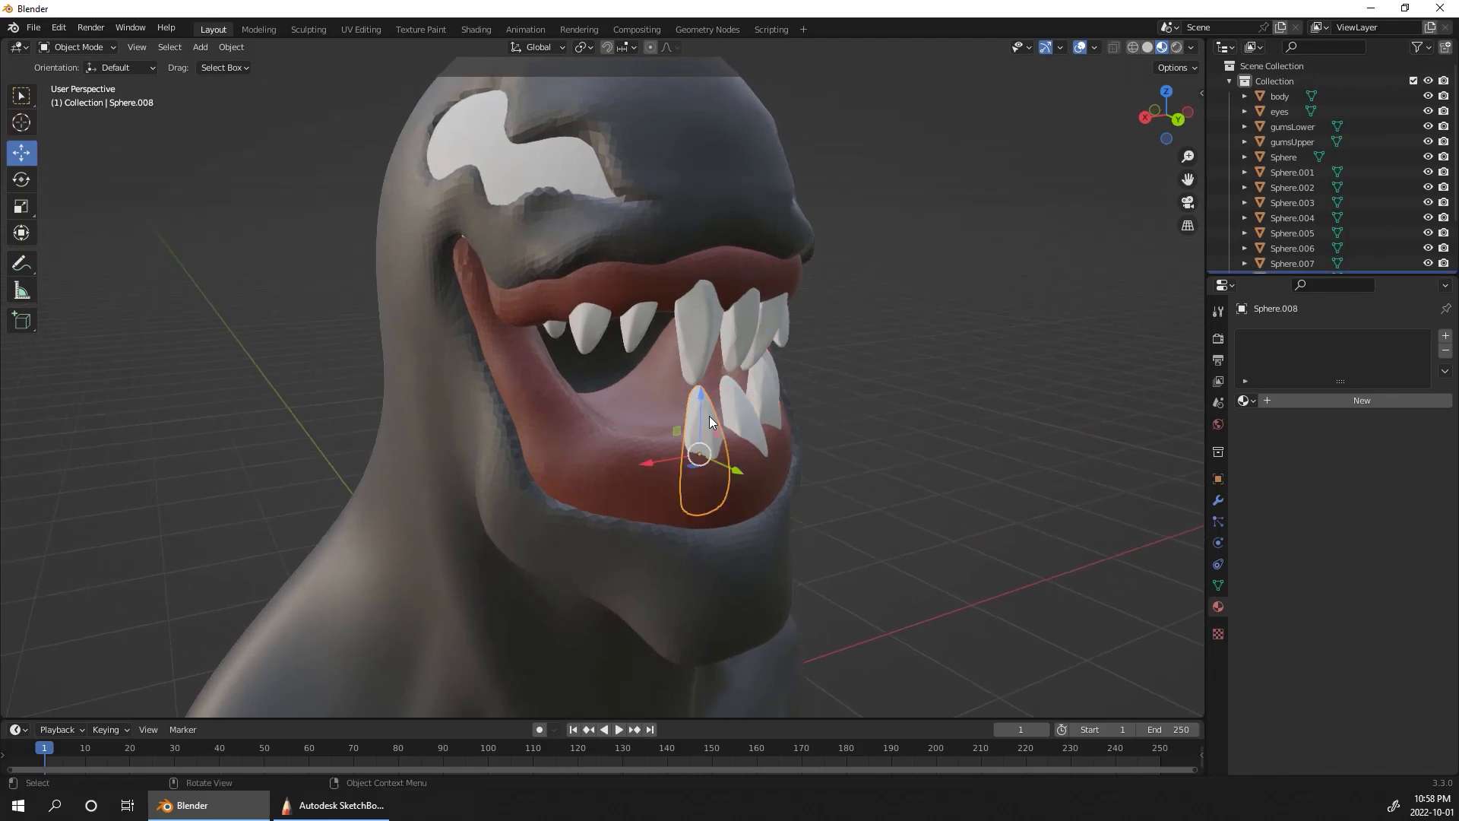
key("shift+d")
left_click(659, 401)
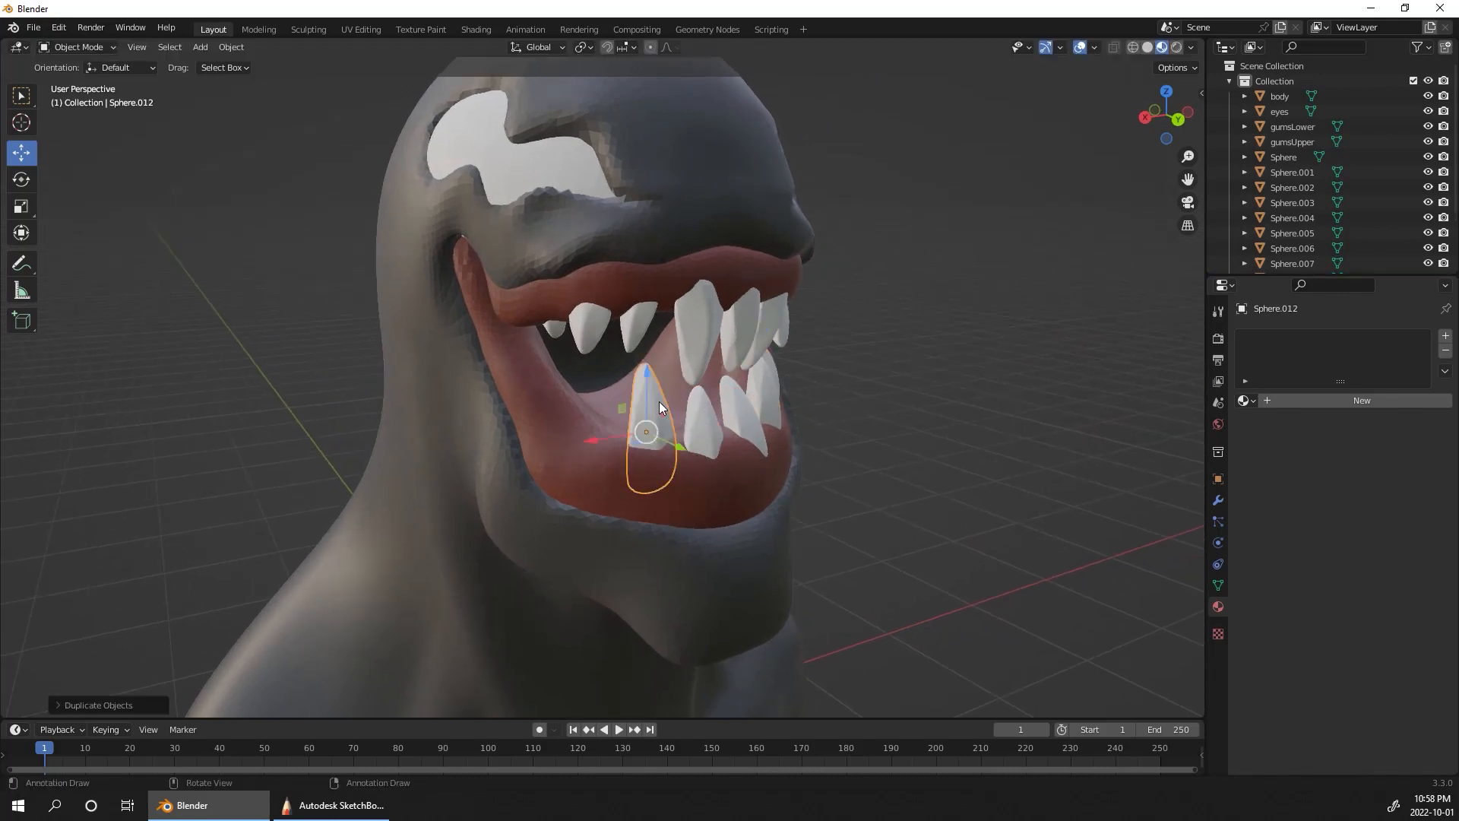
left_click(21, 180)
mouse_move(663, 437)
left_mouse_down()
mouse_move(617, 452)
mouse_move(646, 440)
left_mouse_up()
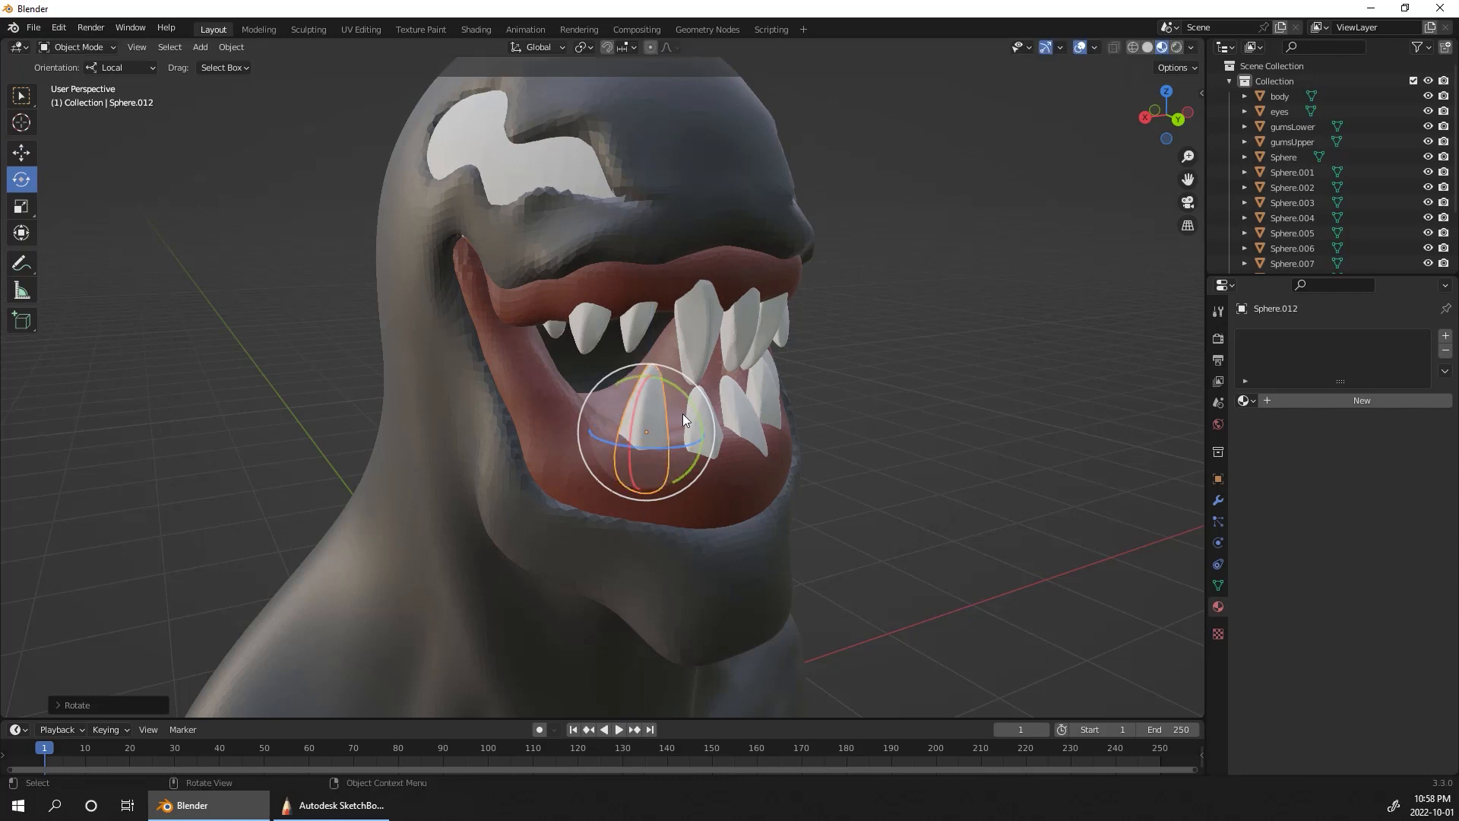
Step: Enlarge the new side tooth into a tall fang and tilt it to match the slope of the lower gum
key("s")
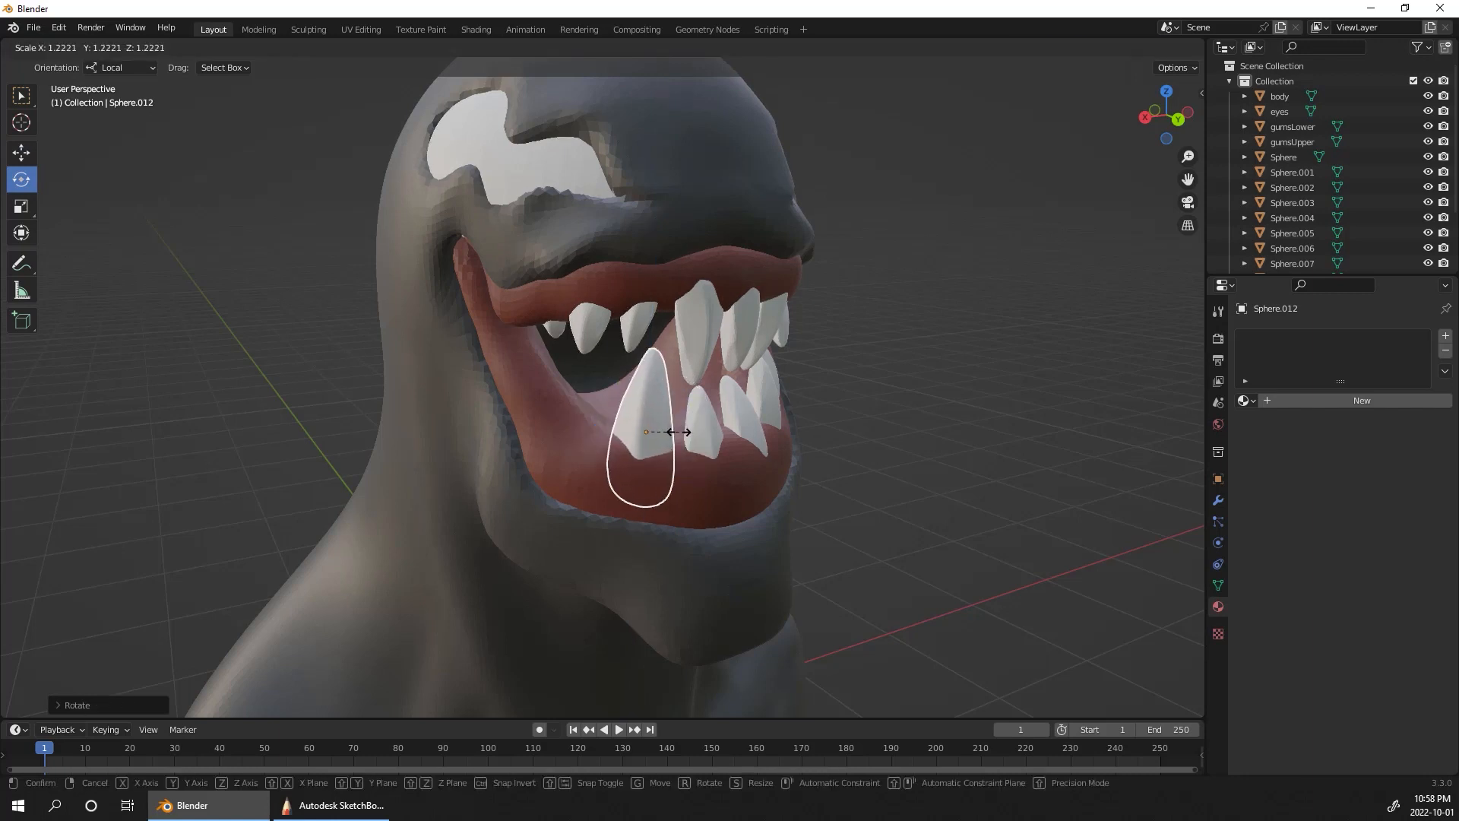
left_click(678, 431)
middle_click_drag(940, 348, 647, 423)
key("r")
key("r")
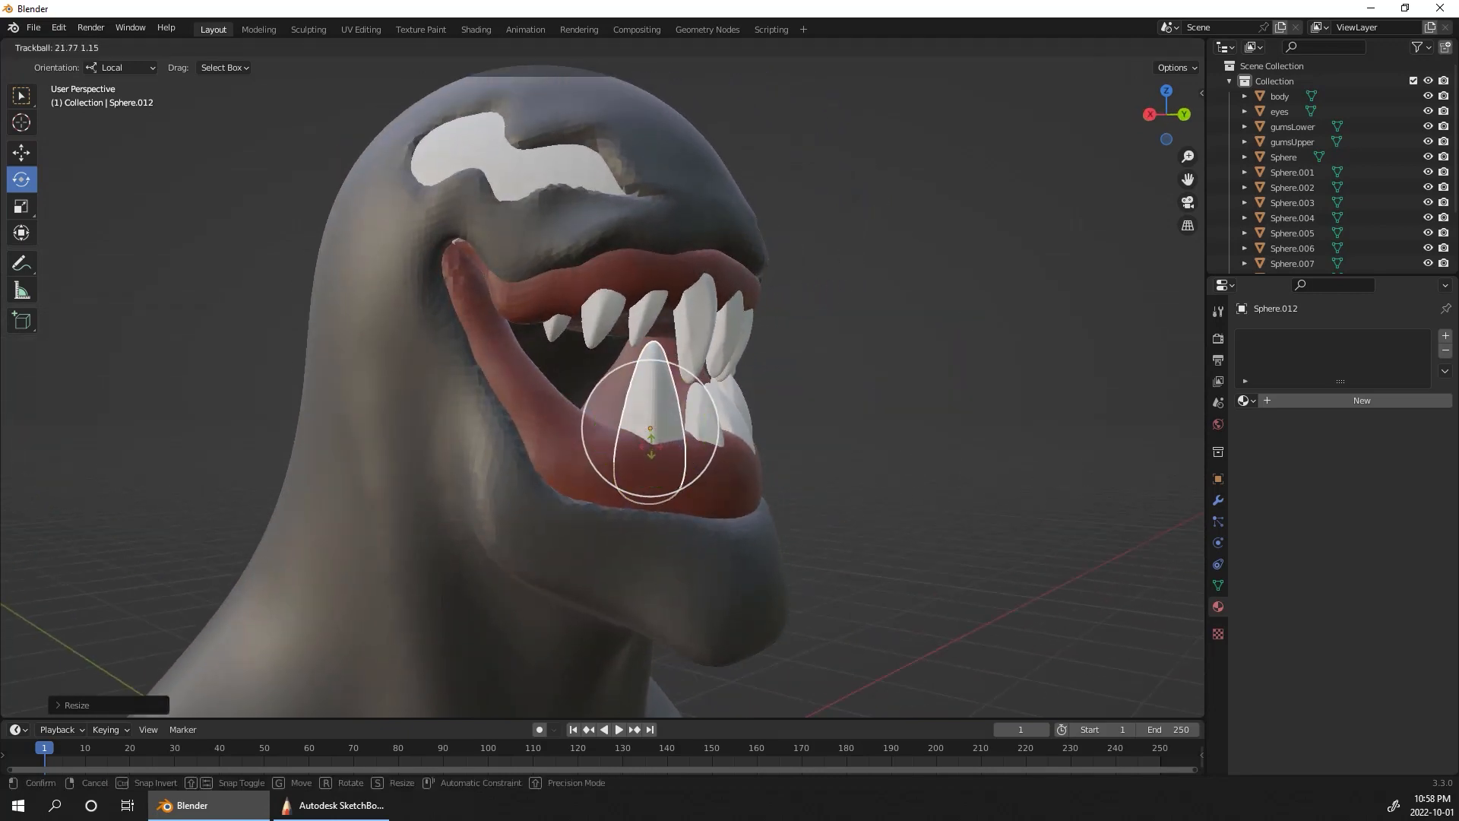
left_click_drag(651, 461, 651, 463)
middle_click_drag(882, 348, 971, 345)
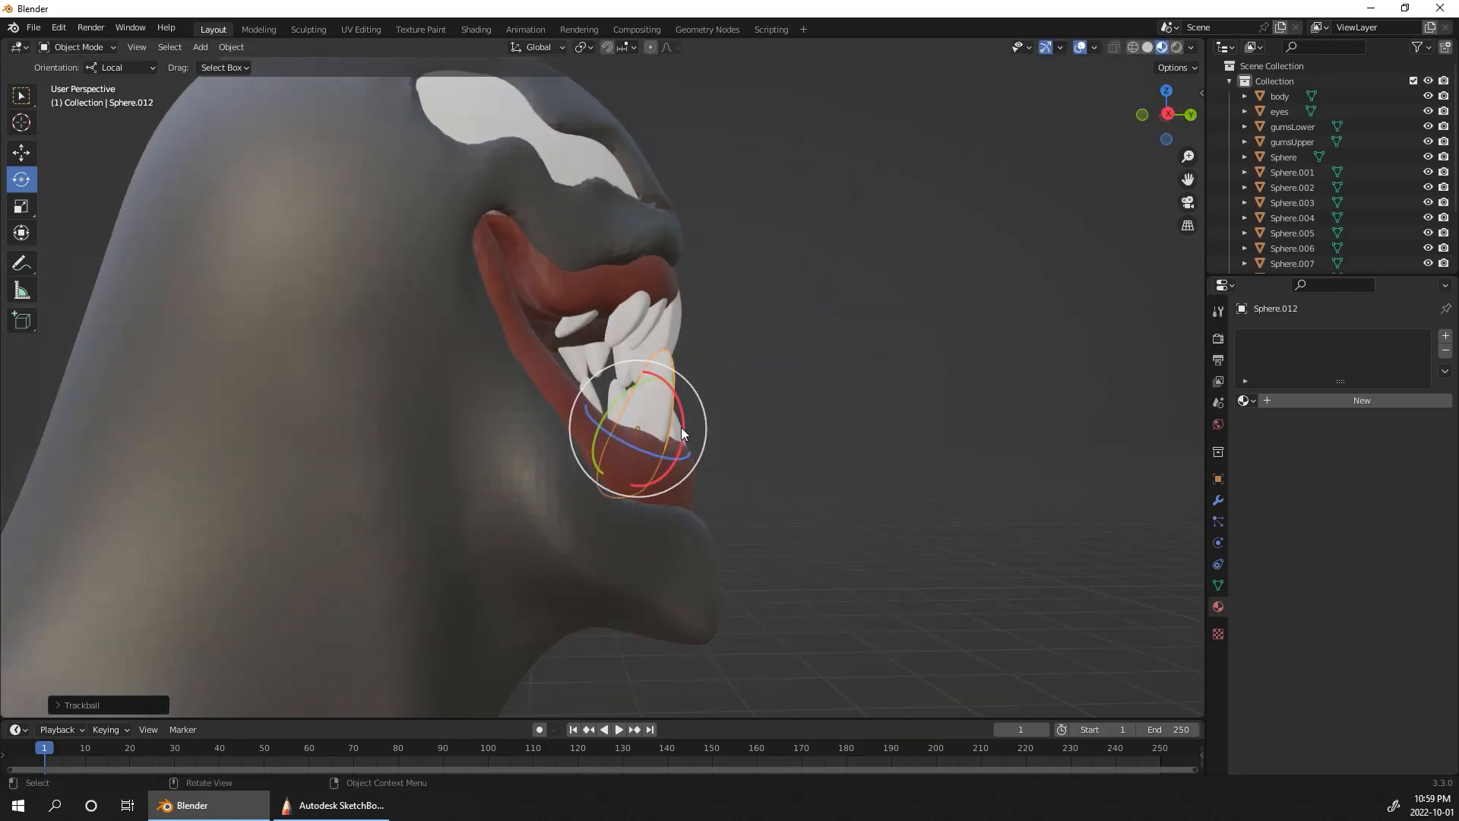
left_click_drag(681, 418, 675, 404)
middle_click_drag(674, 405, 731, 403)
Step: Duplicate the enlarged lower fang toward the nearby mouth corner and shrink the copy
key("shift+d")
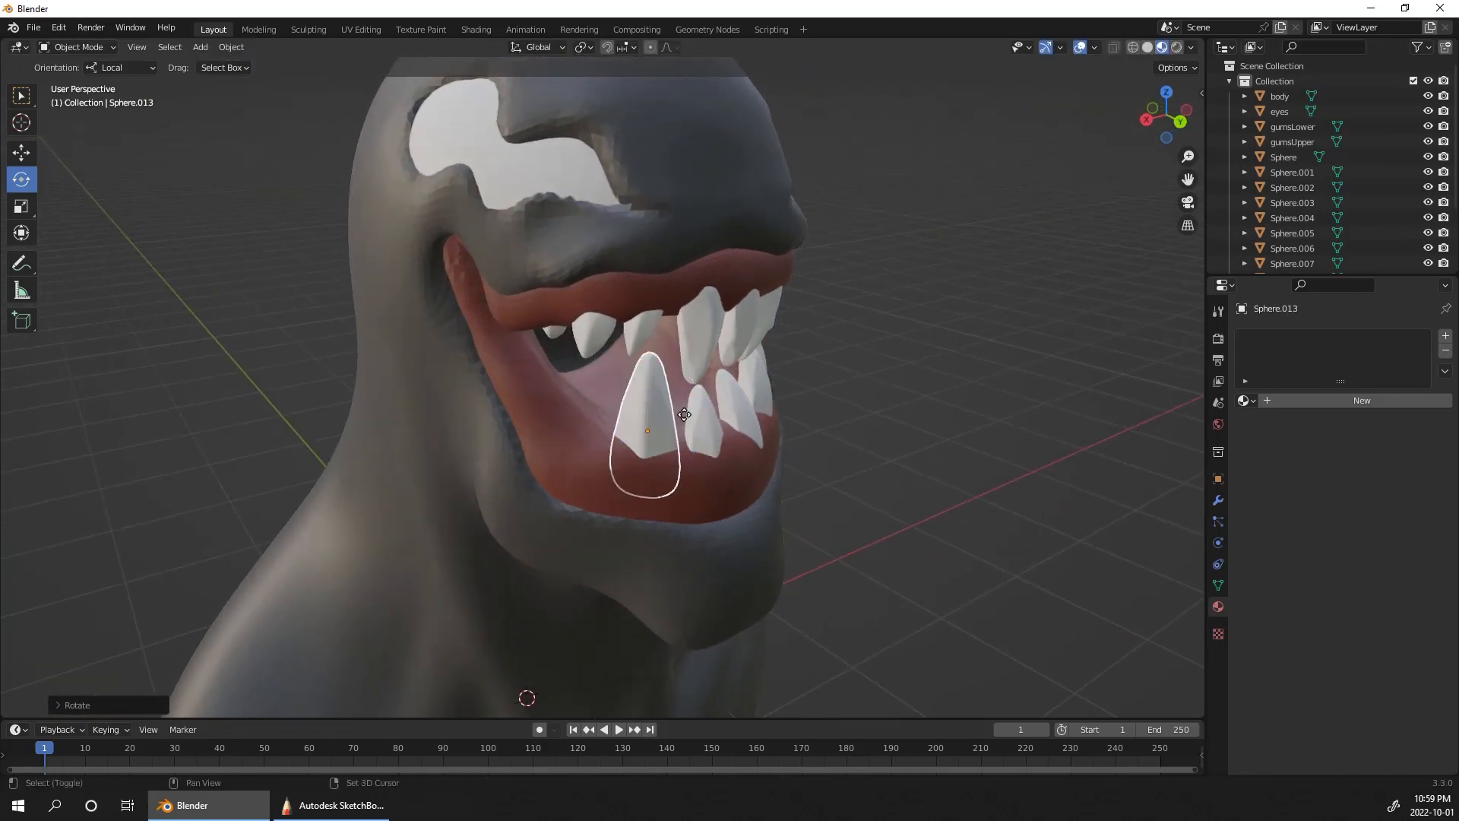
left_click(645, 365)
key("s")
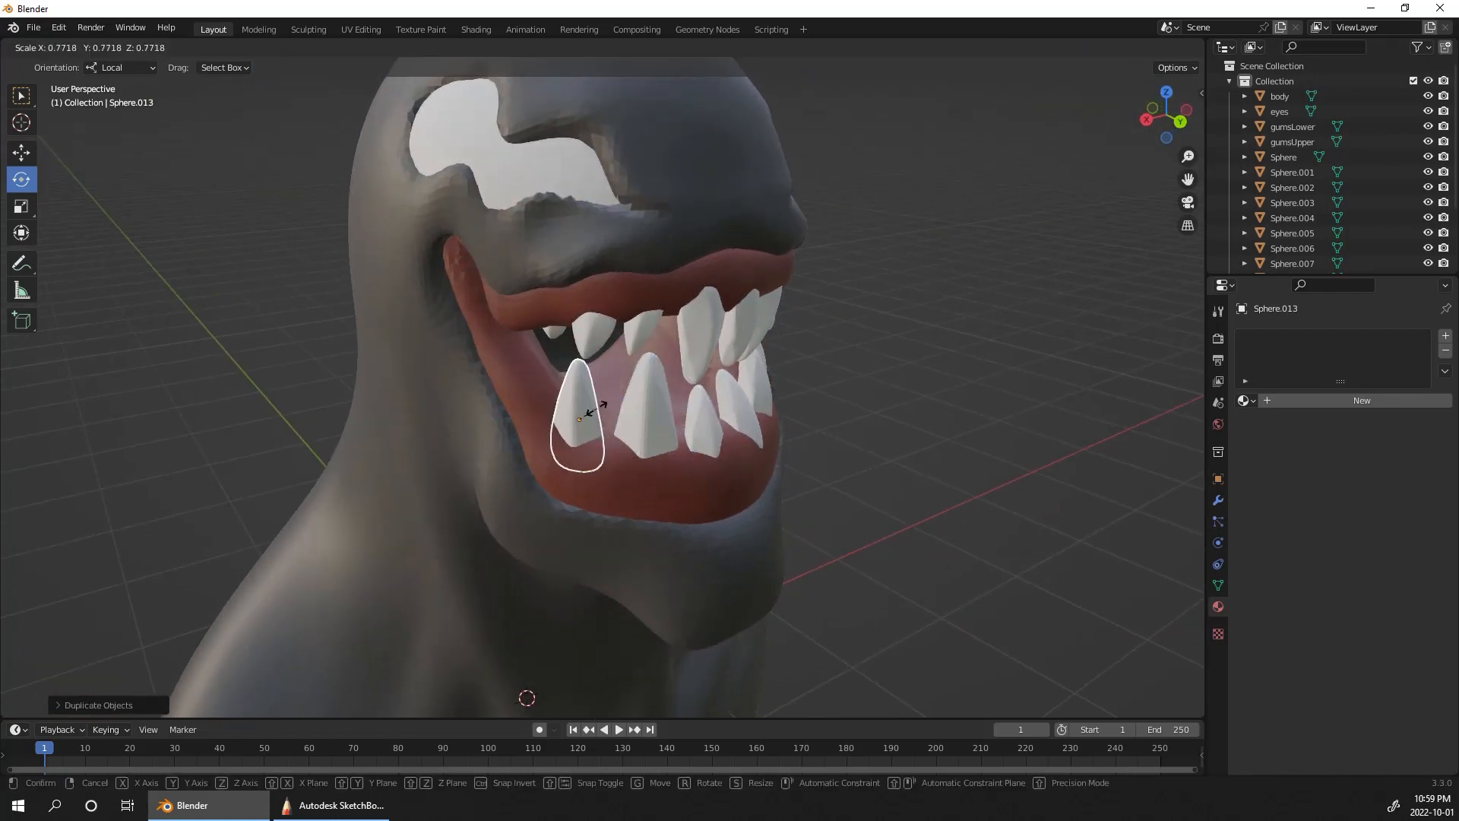
left_click(585, 414)
Step: Rotate the small tooth behind the lower fang to follow the gum and fine-tune its size
middle_click_drag(596, 408, 568, 396)
left_click_drag(568, 396, 582, 383)
key("s")
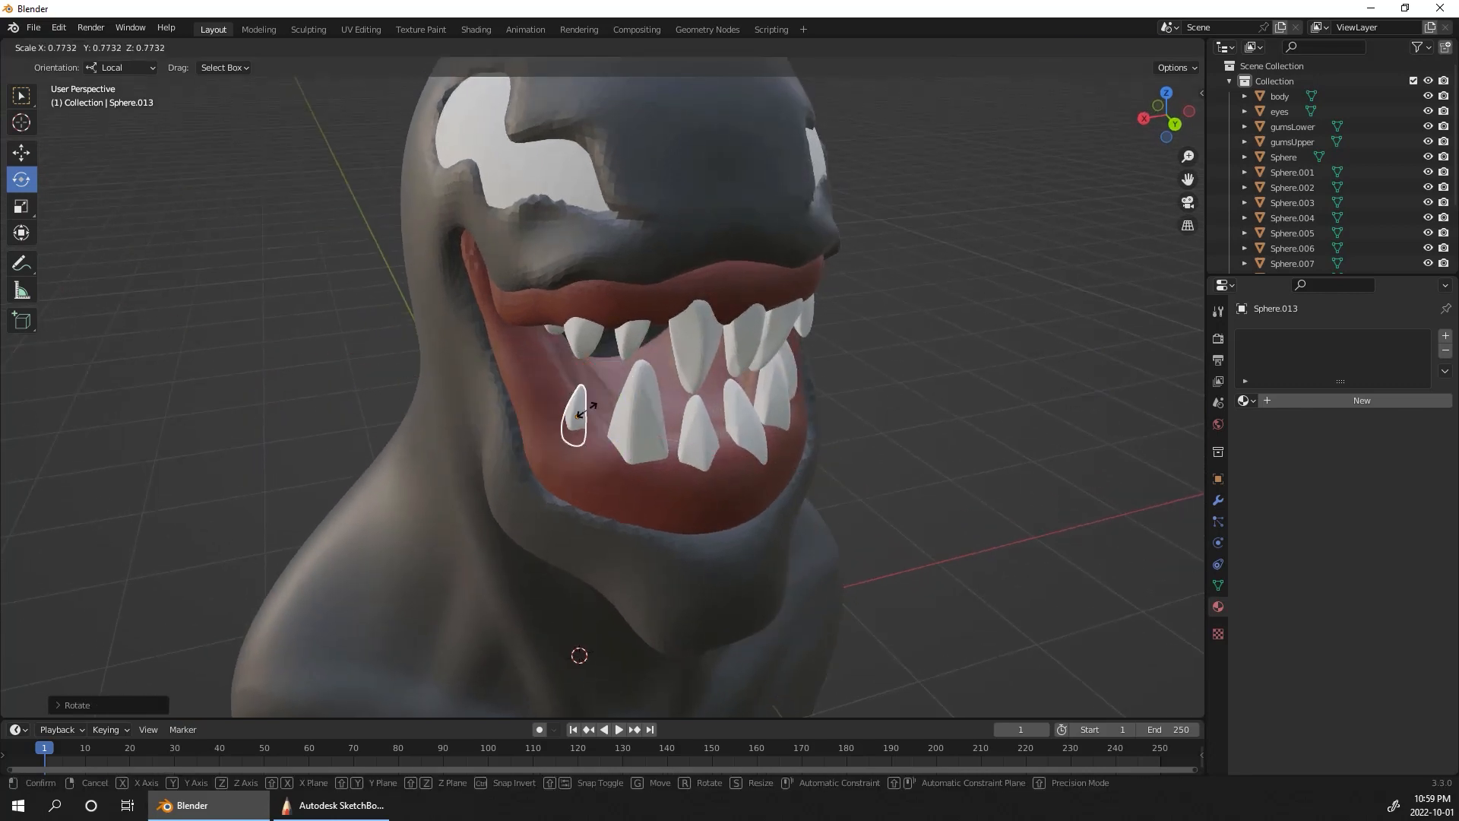
left_click(591, 404)
middle_click_drag(591, 404, 854, 286)
left_click_drag(621, 412, 621, 405)
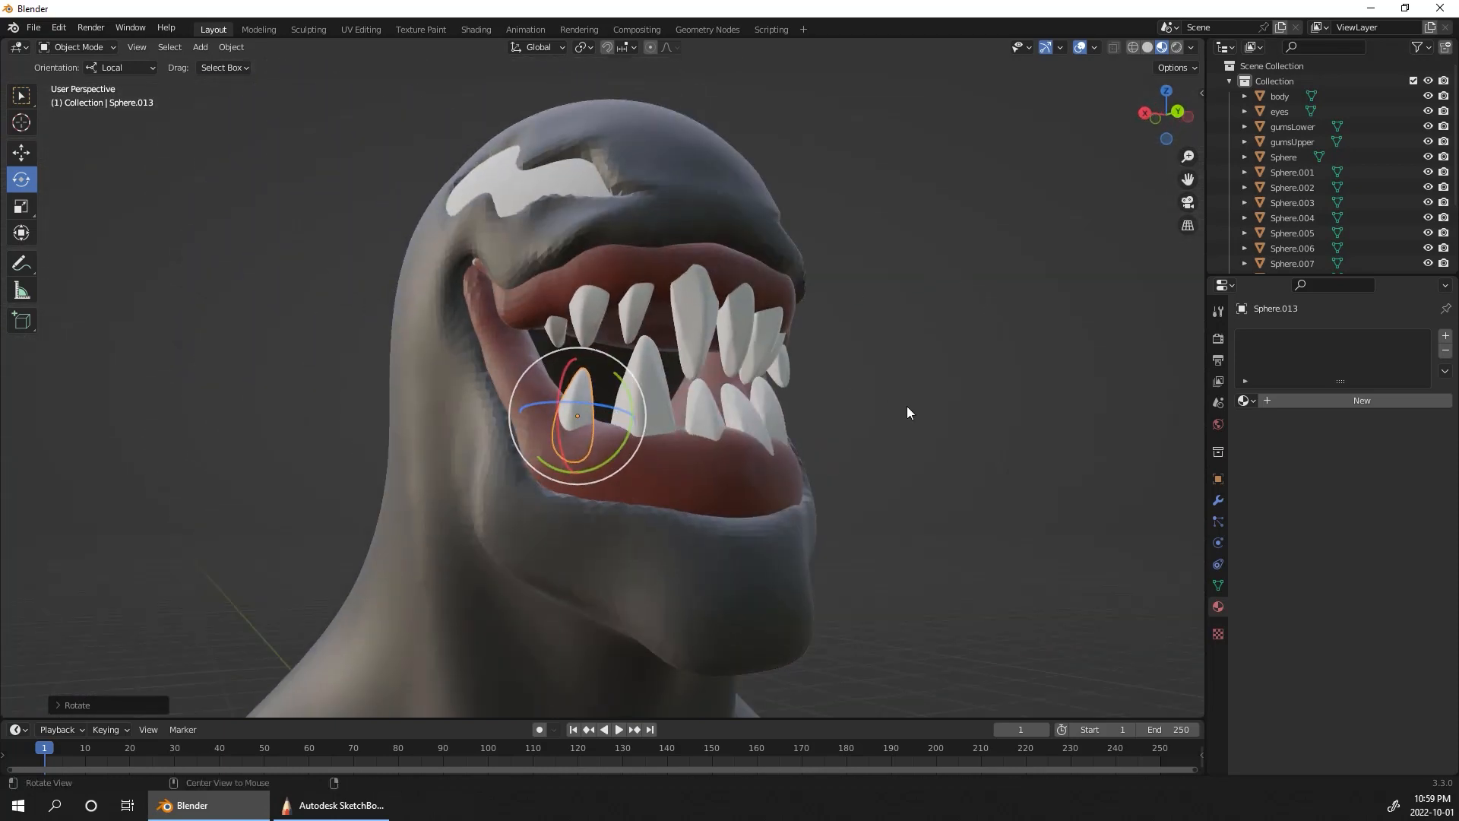
Step: Duplicate the small tooth behind the lower fang farther toward the mouth corner and scale the copy to about 0.74
mouse_move(906, 410)
middle_mouse_down()
mouse_move(874, 492)
mouse_move(947, 459)
mouse_move(885, 407)
middle_mouse_up()
key("shift+d")
left_click(552, 360)
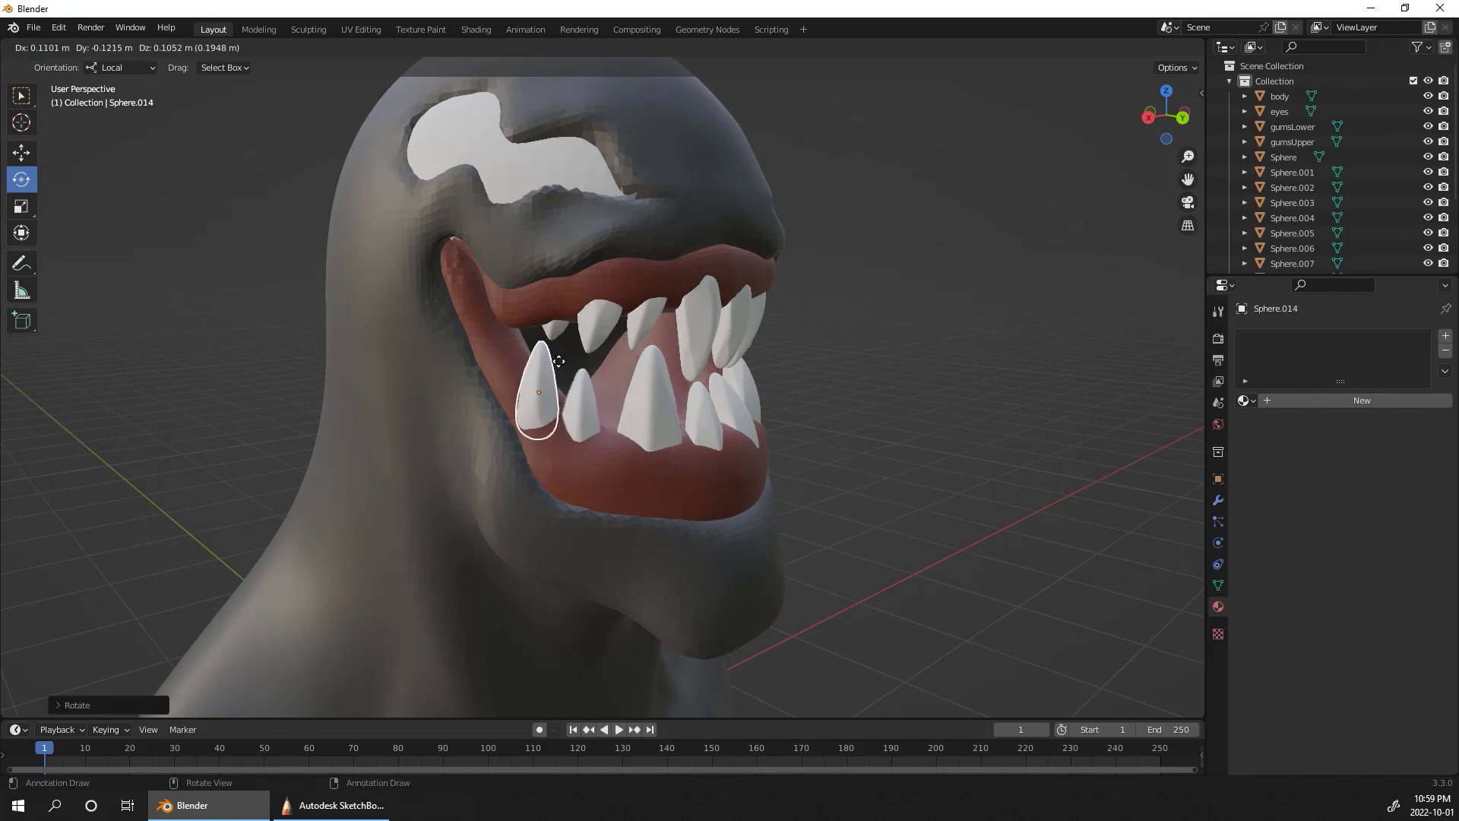
left_click_drag(563, 384, 554, 363)
key("s")
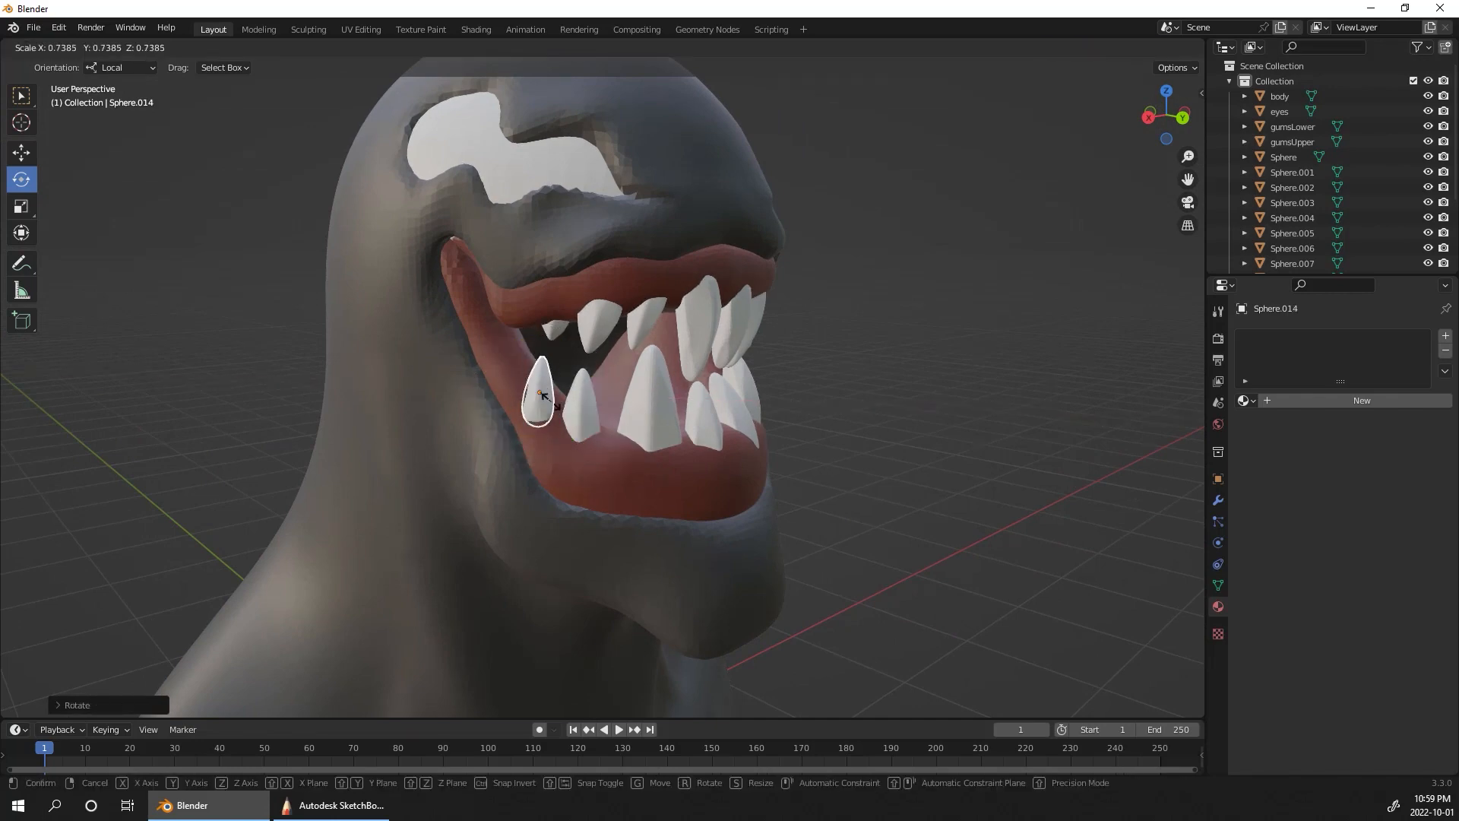
left_click(541, 394)
Step: Tilt the new corner tooth about its local X axis and shift it sideways into the mouth along X
key("r")
key("x")
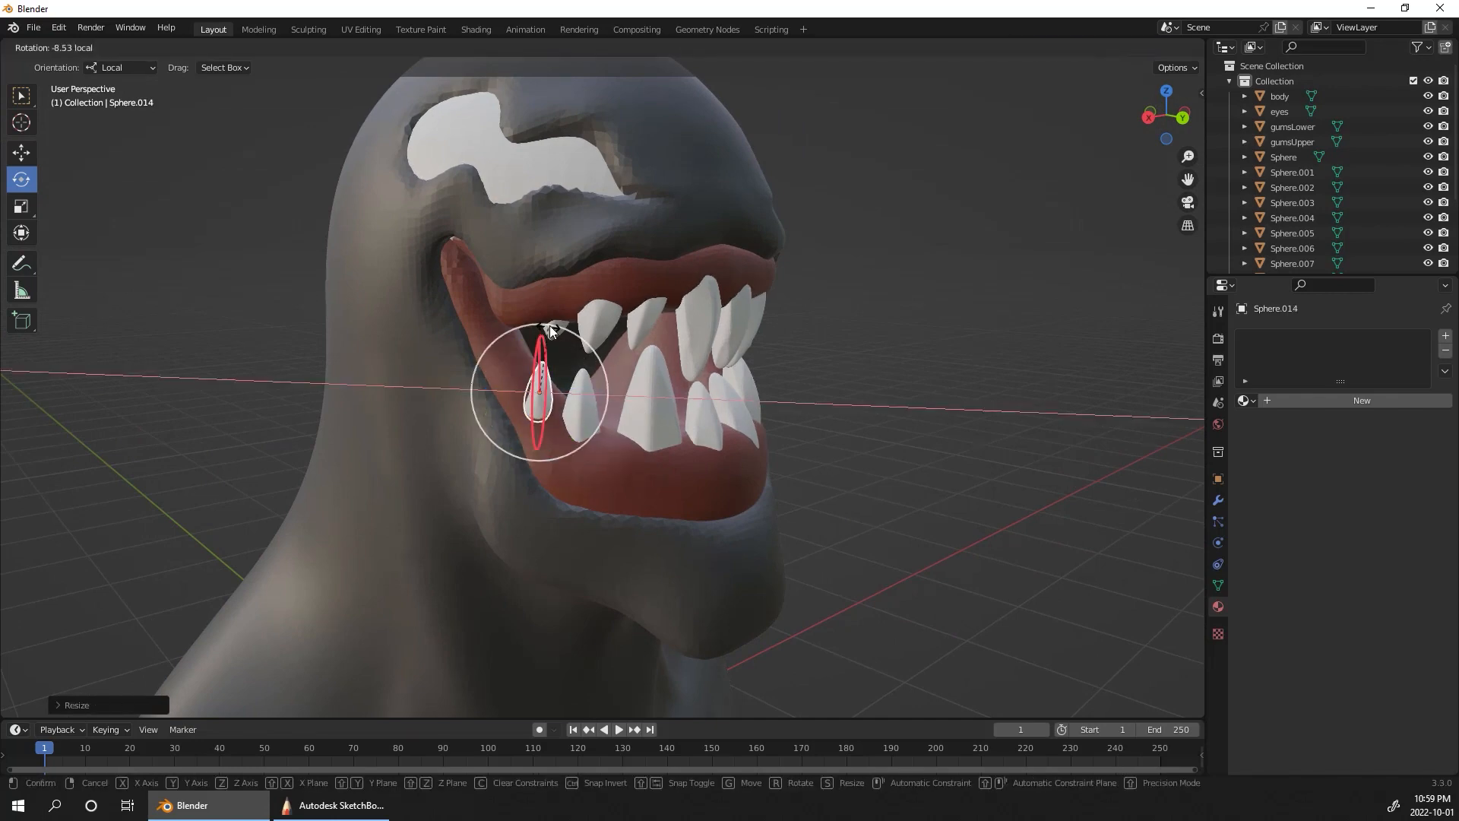
left_click(552, 331)
middle_click_drag(552, 331, 723, 287)
left_click(25, 154)
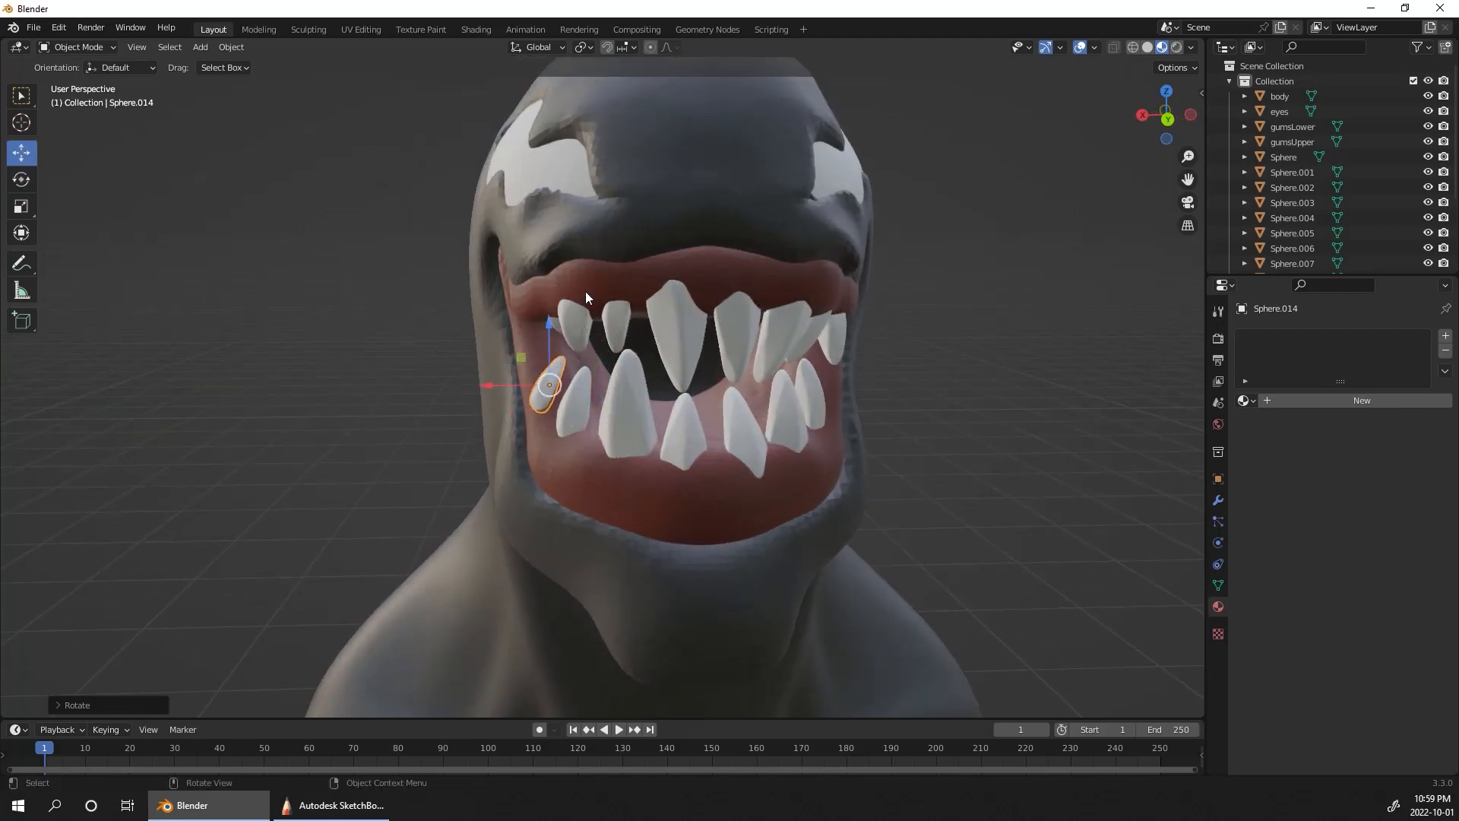
mouse_move(562, 382)
left_mouse_down()
mouse_move(586, 369)
mouse_move(580, 383)
left_mouse_up()
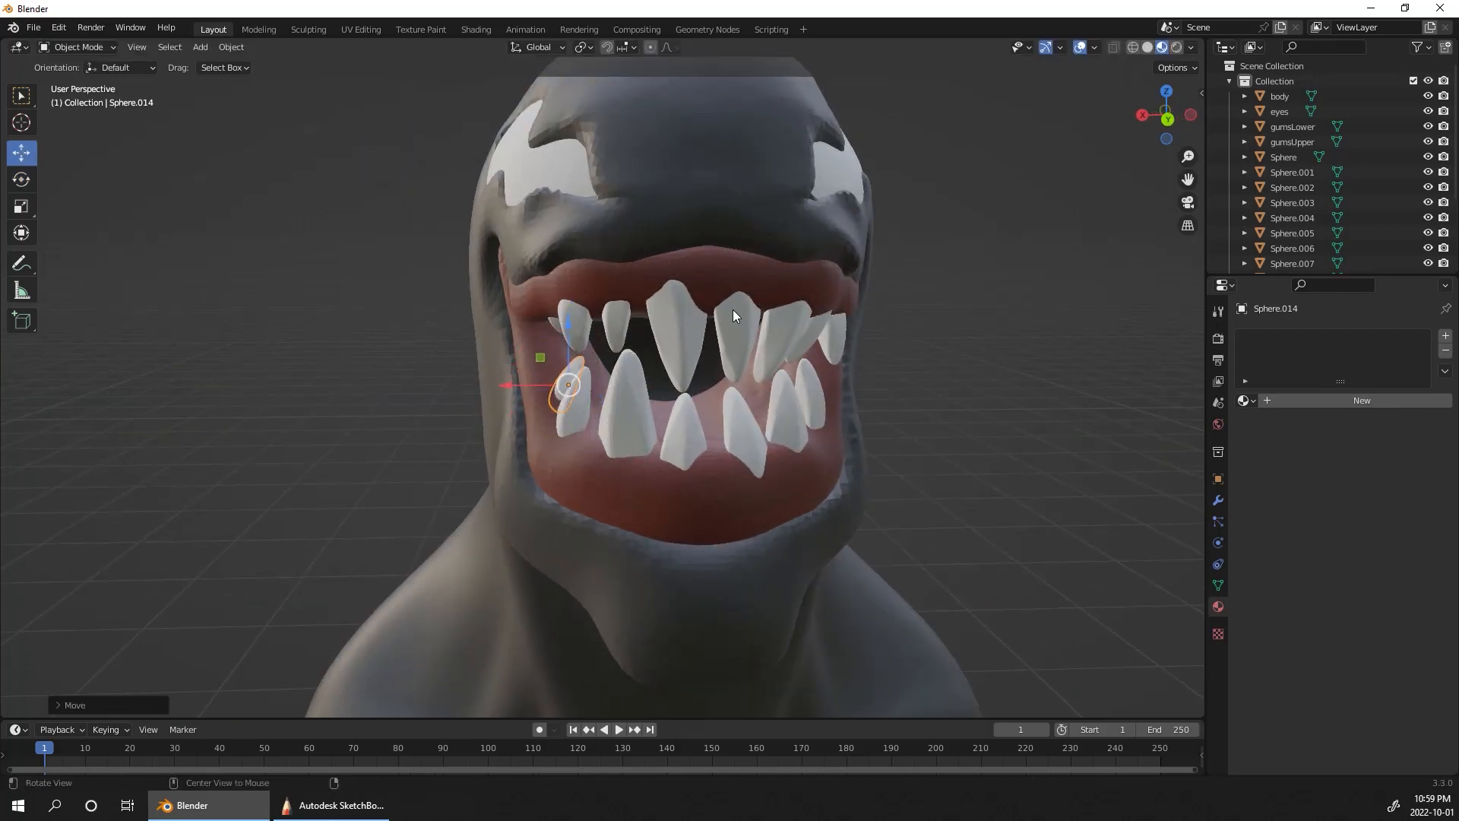
Step: Adjust the corner tooth's position and rotation so it leans out of the lower gum near the mouth corner
middle_click_drag(732, 308, 1019, 332)
left_click_drag(562, 391, 582, 421)
left_click(21, 179)
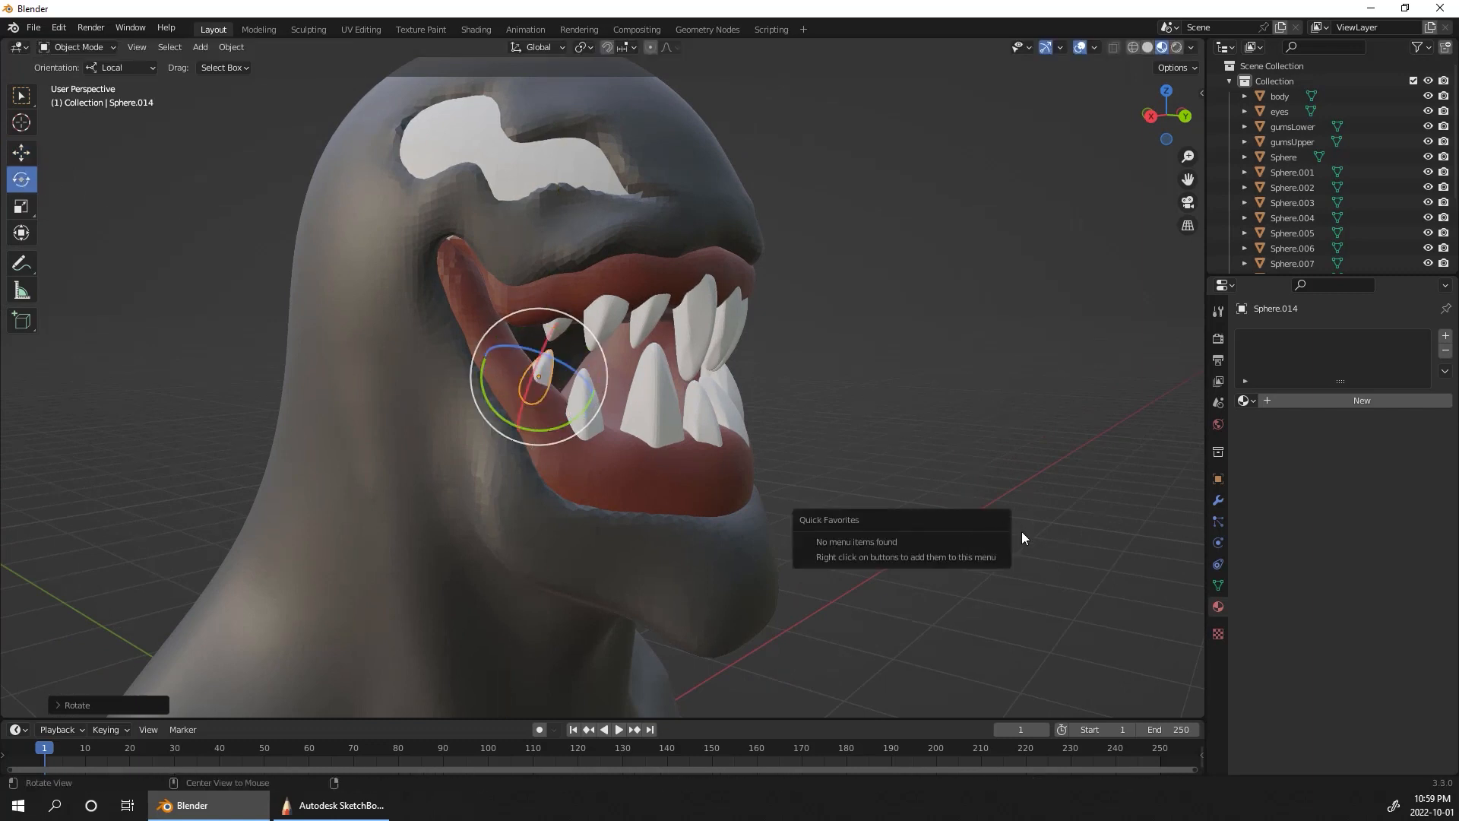
mouse_move(978, 494)
middle_mouse_down()
mouse_move(857, 473)
mouse_move(870, 489)
mouse_move(968, 479)
mouse_move(955, 495)
middle_mouse_up()
scroll(954, 489, "down", 3)
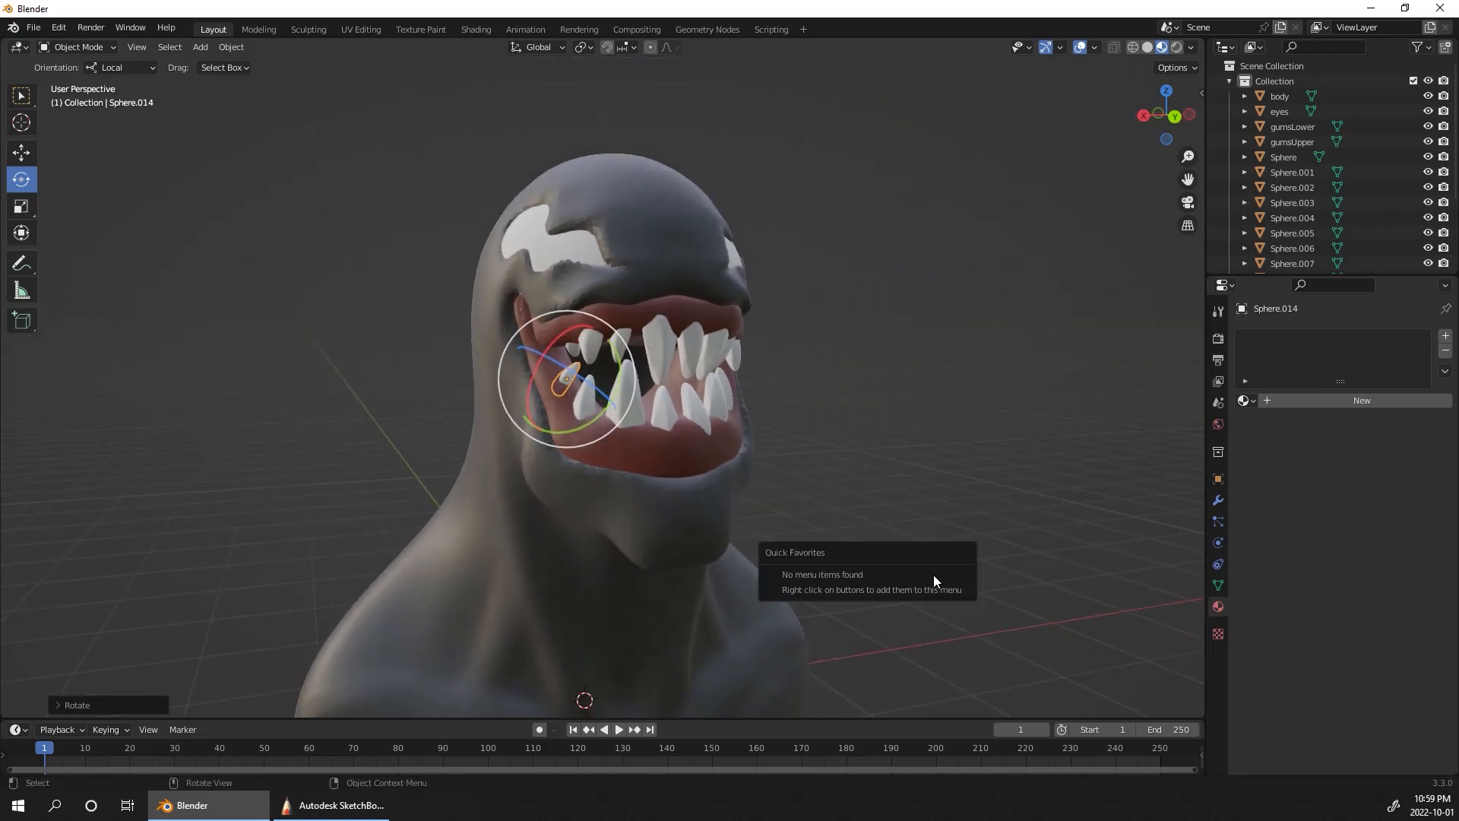
left_click(25, 149)
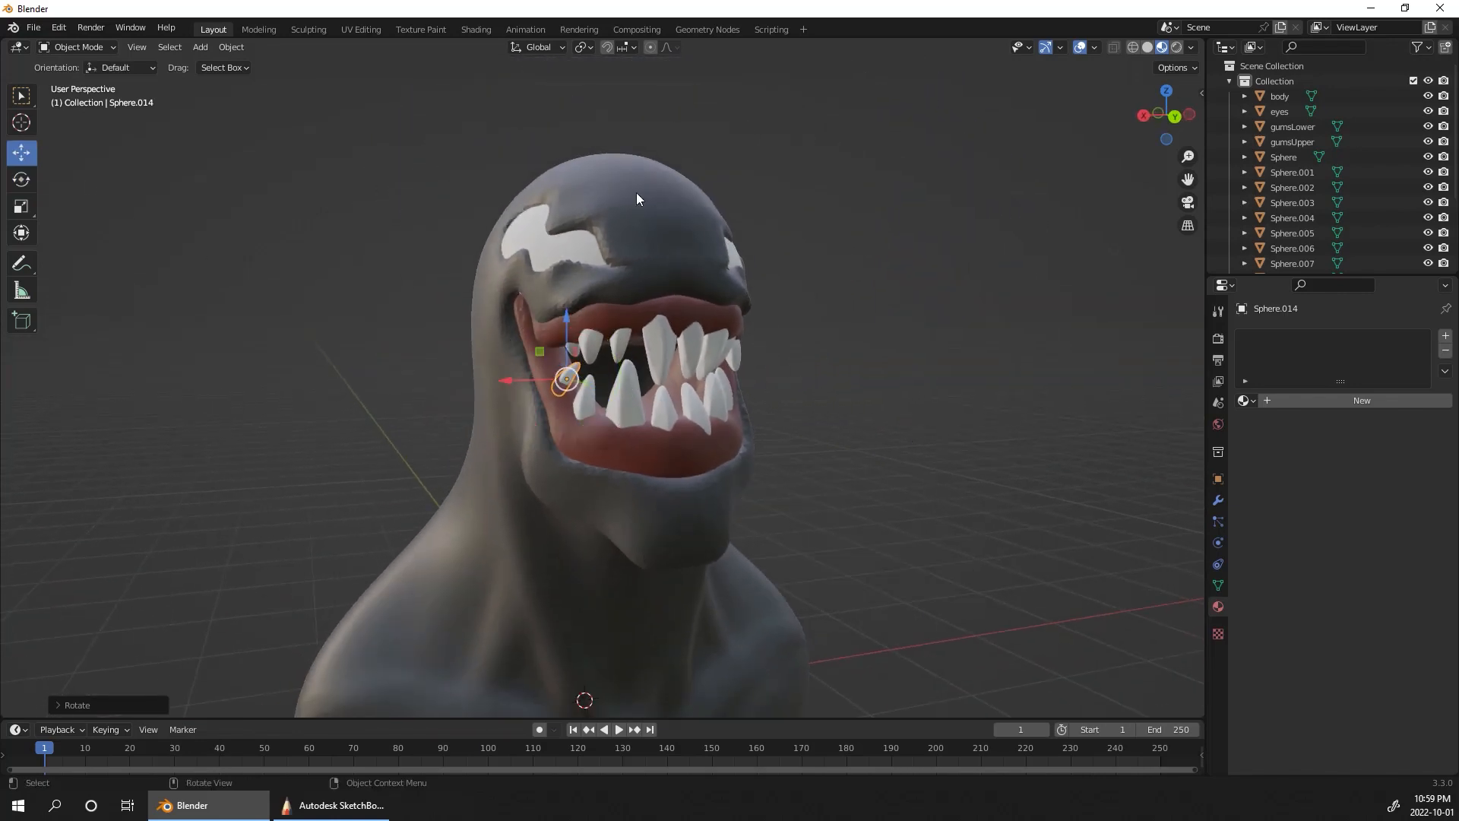
middle_click_drag(959, 473, 923, 415)
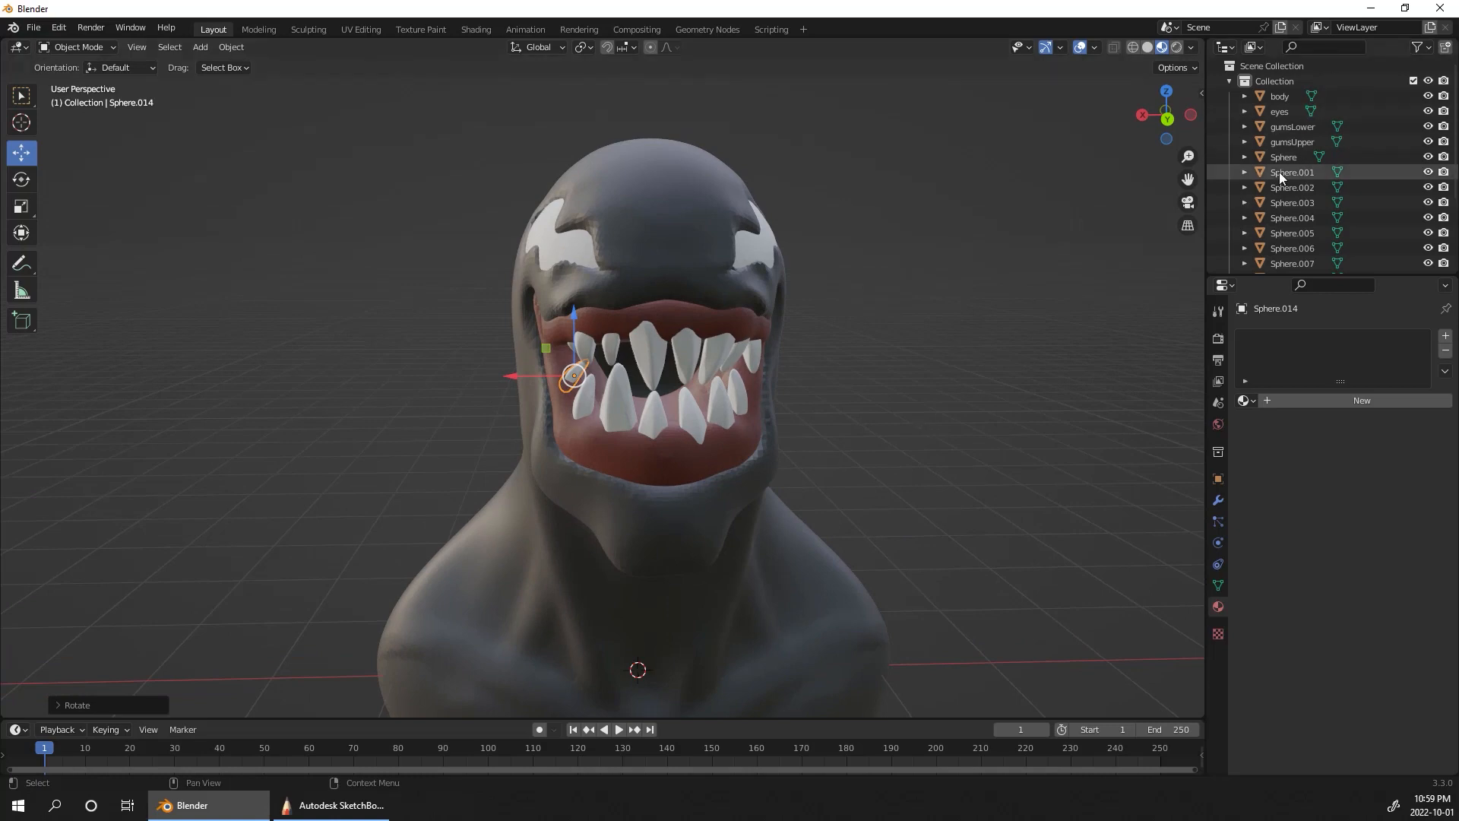
Step: Select the body object and open it in the Sculpting workspace with material preview shading
left_click(1278, 97)
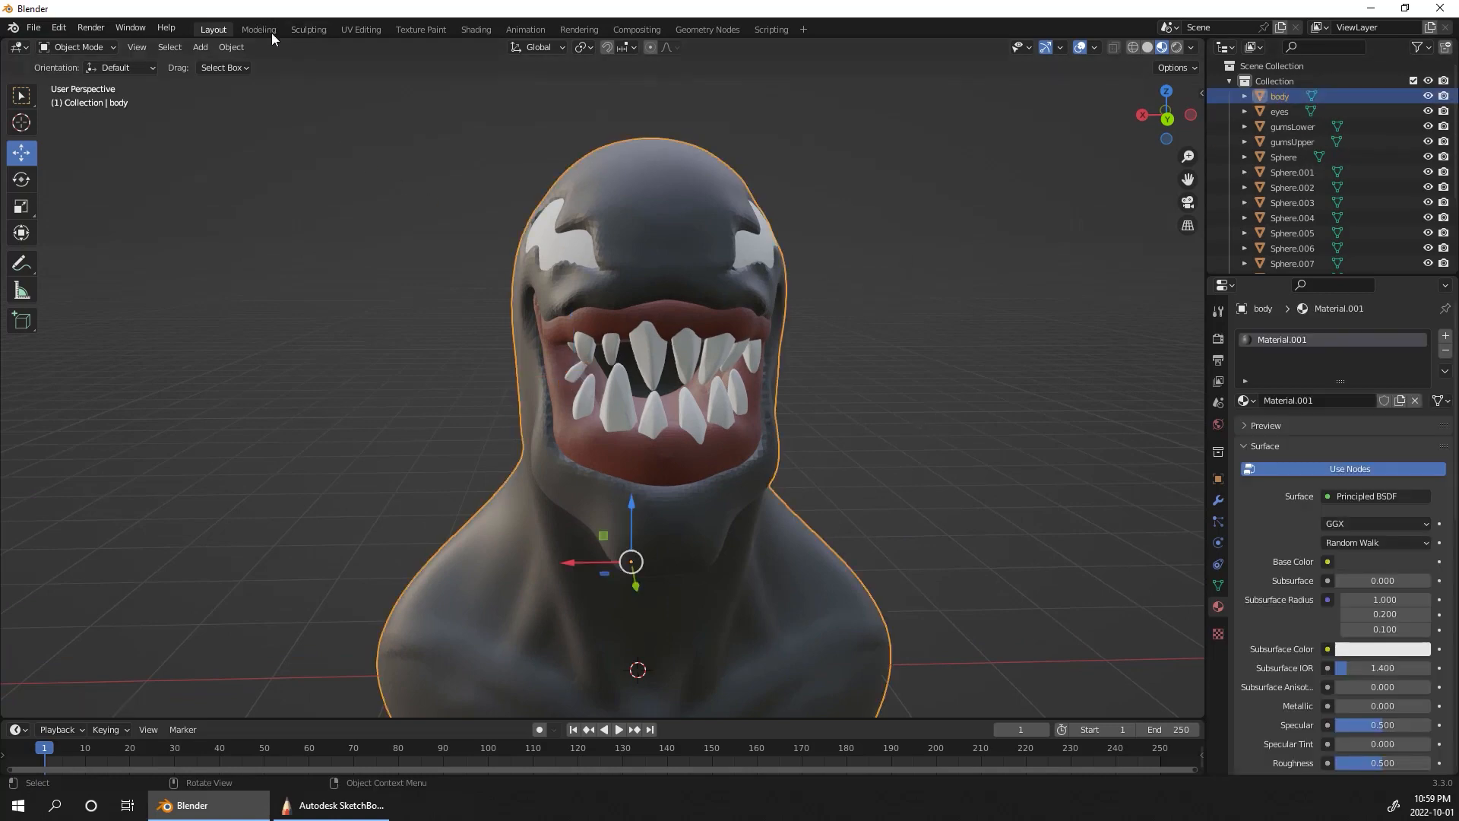
left_click(315, 33)
mouse_move(887, 486)
middle_mouse_down()
mouse_move(930, 537)
mouse_move(1070, 471)
mouse_move(1018, 535)
middle_mouse_up()
middle_click_drag(943, 349, 1109, 224, "shift")
left_click(1162, 48)
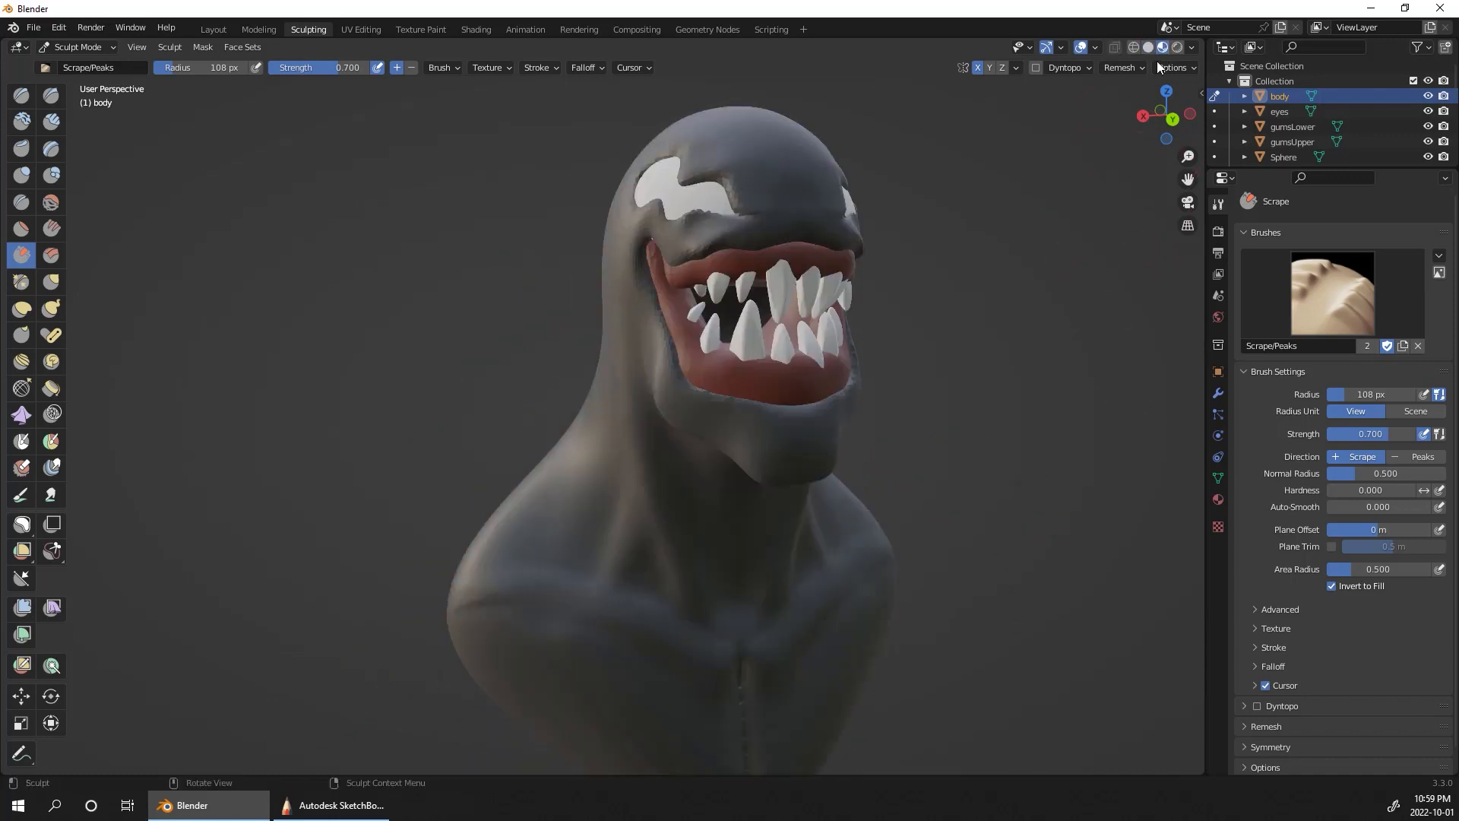
middle_click_drag(976, 394, 946, 402)
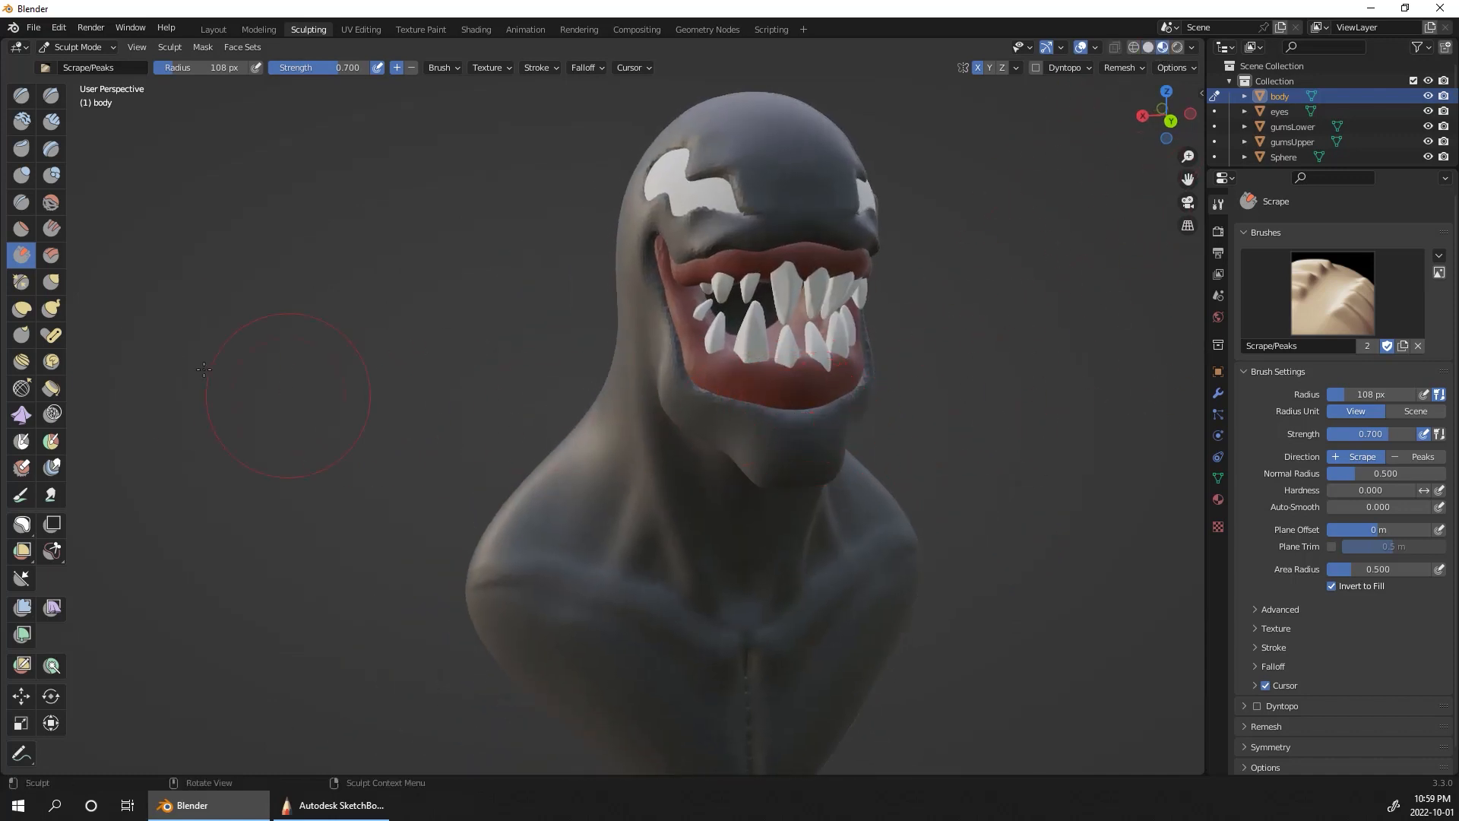
Step: Pull the body's lower lip and chin downward with the Elastic Deform brush and nudge the upper lip edge
left_click(21, 309)
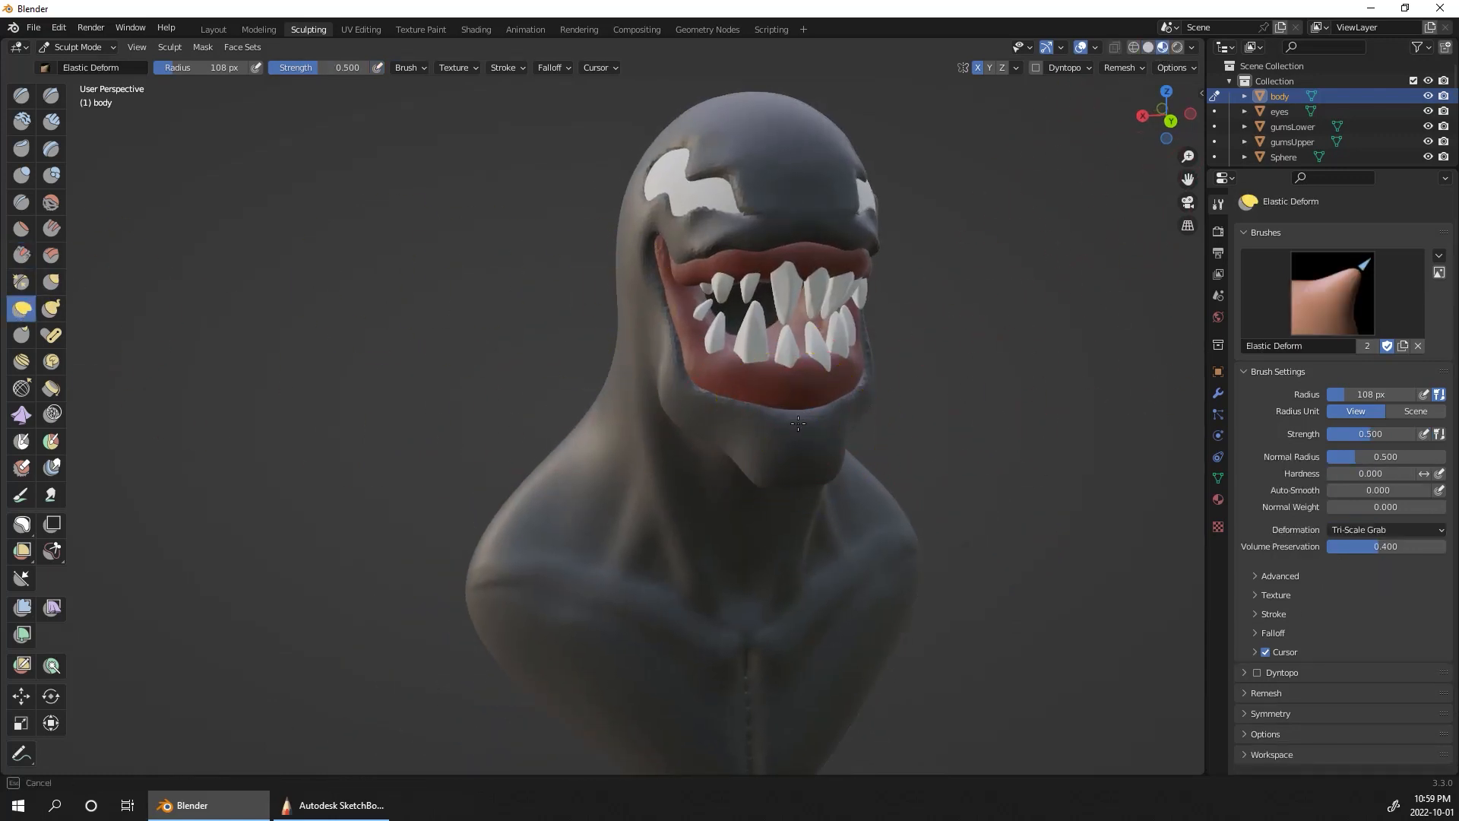
left_click_drag(798, 456, 795, 465)
left_click_drag(787, 407, 744, 437)
left_click_drag(760, 253, 756, 243)
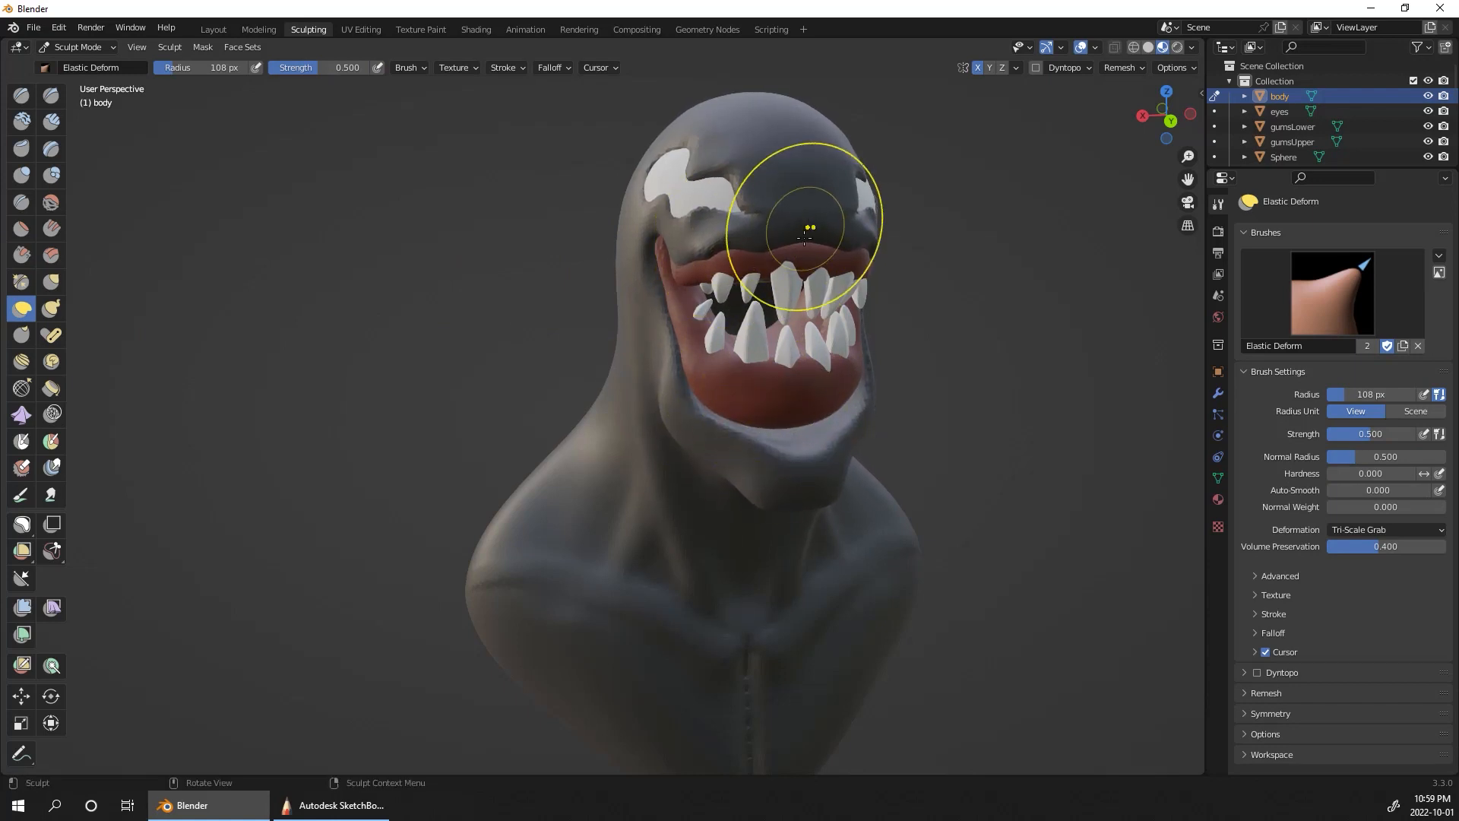
left_click_drag(797, 462, 796, 448)
middle_click_drag(905, 370, 1125, 380)
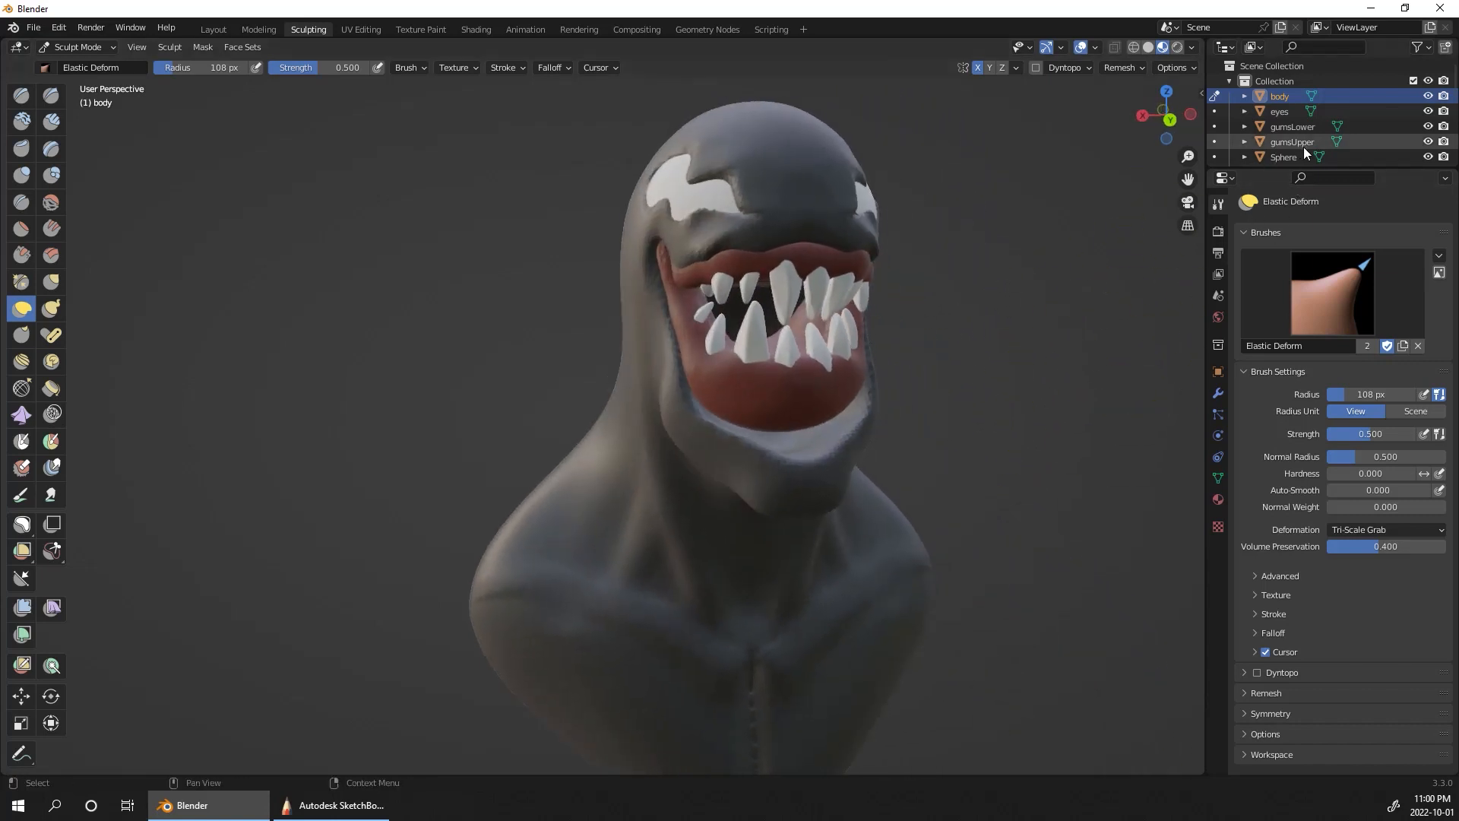
Step: Switch sculpting to gumsLower and pull the front of the gum down and outward to meet the reshaped lower lip
left_click(1215, 126)
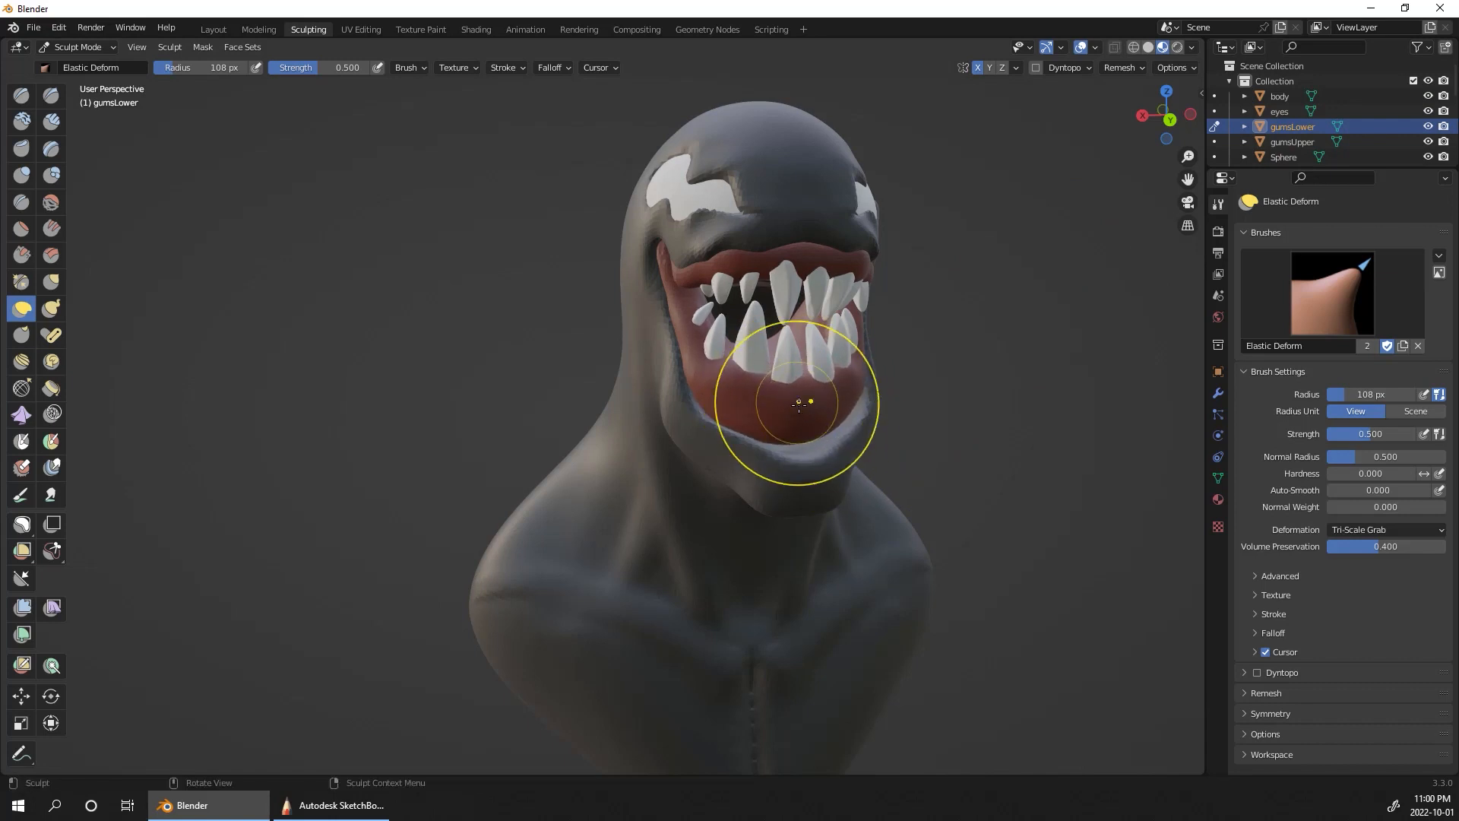
middle_click_drag(987, 358, 894, 388)
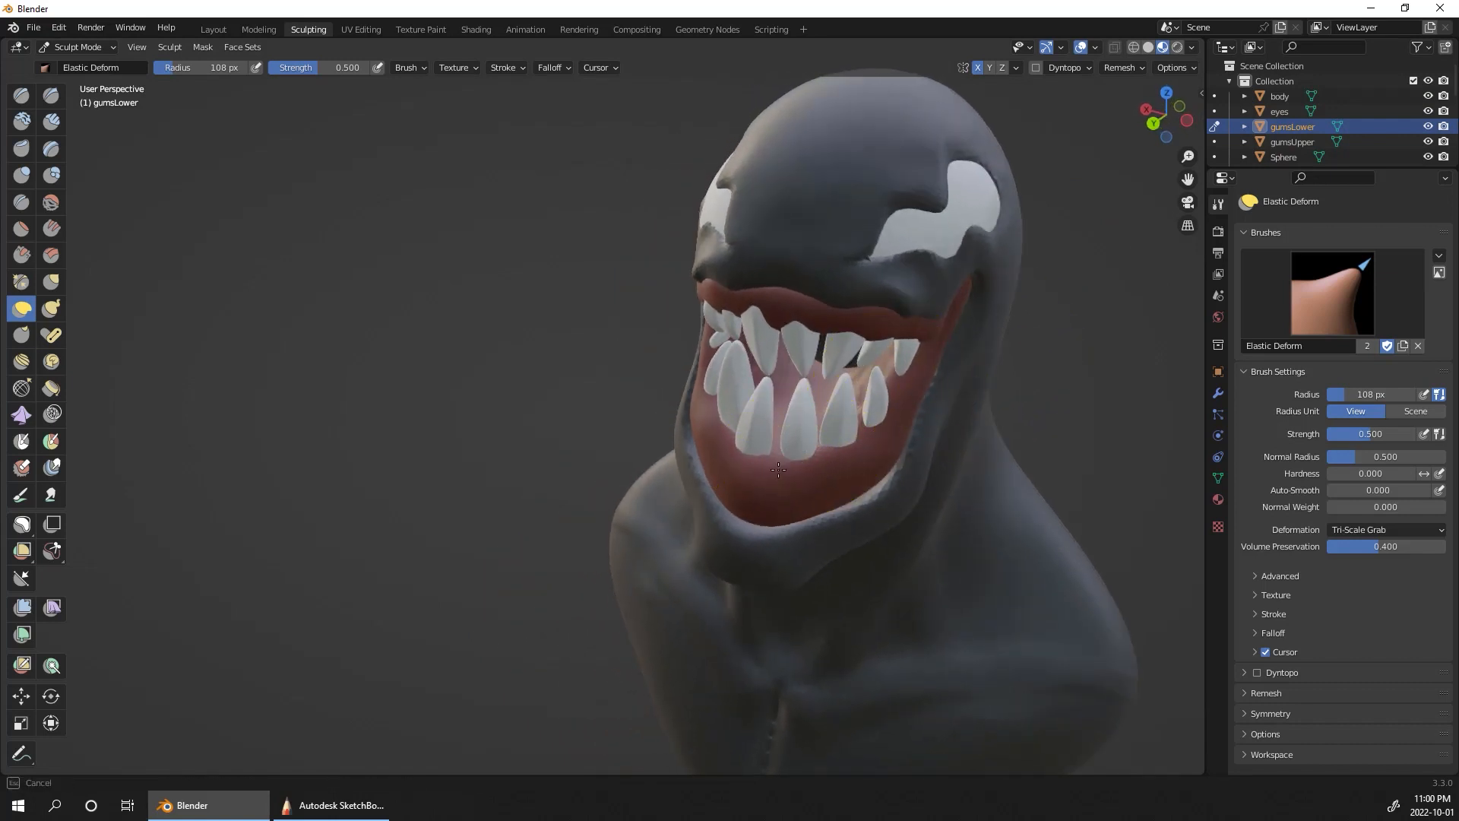
middle_click_drag(782, 511, 756, 378)
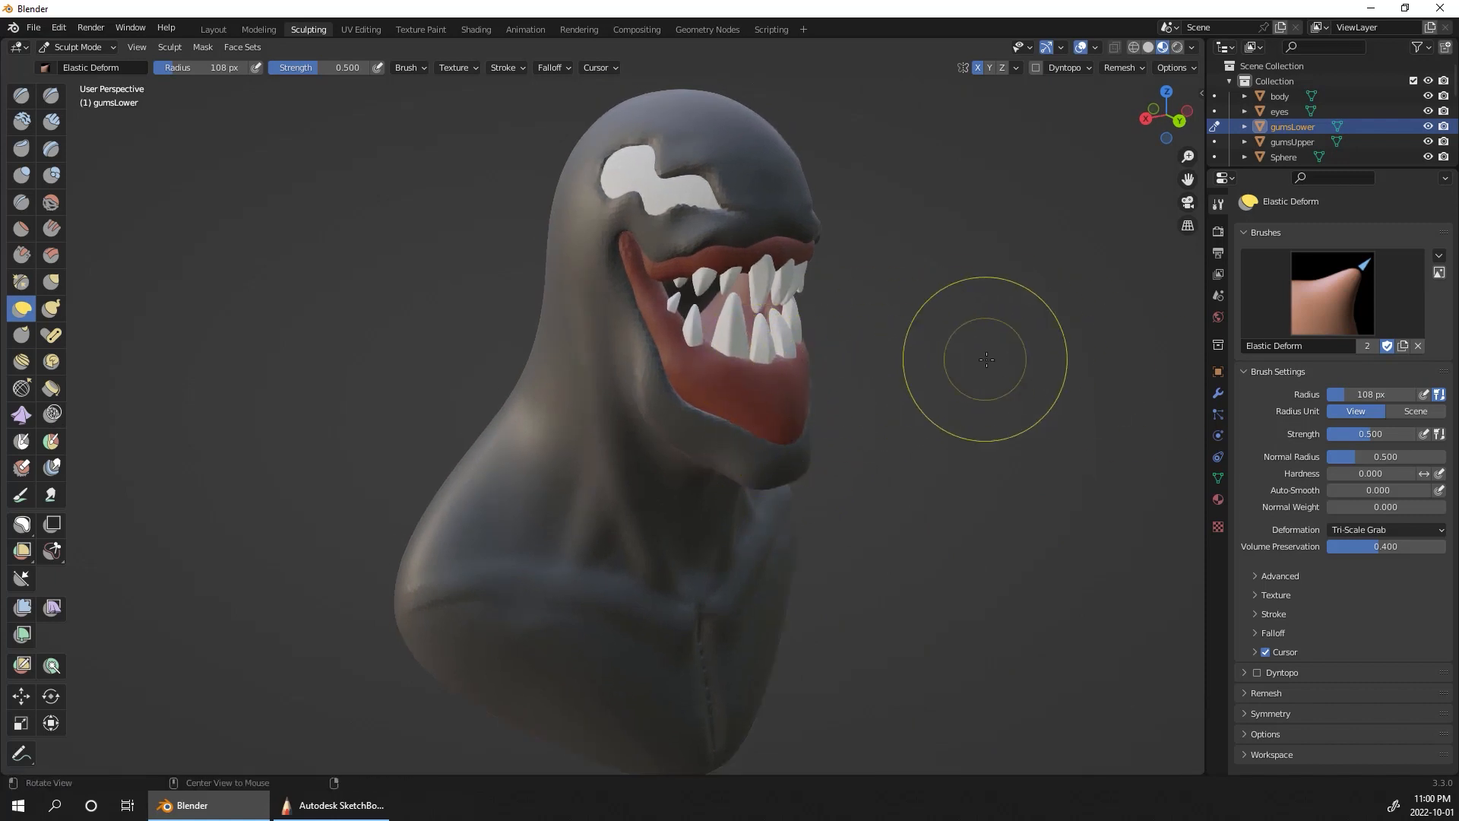
middle_click_drag(983, 358, 871, 410)
middle_click_drag(880, 416, 1074, 361)
left_click_drag(1073, 388, 964, 483, "ctrl+alt")
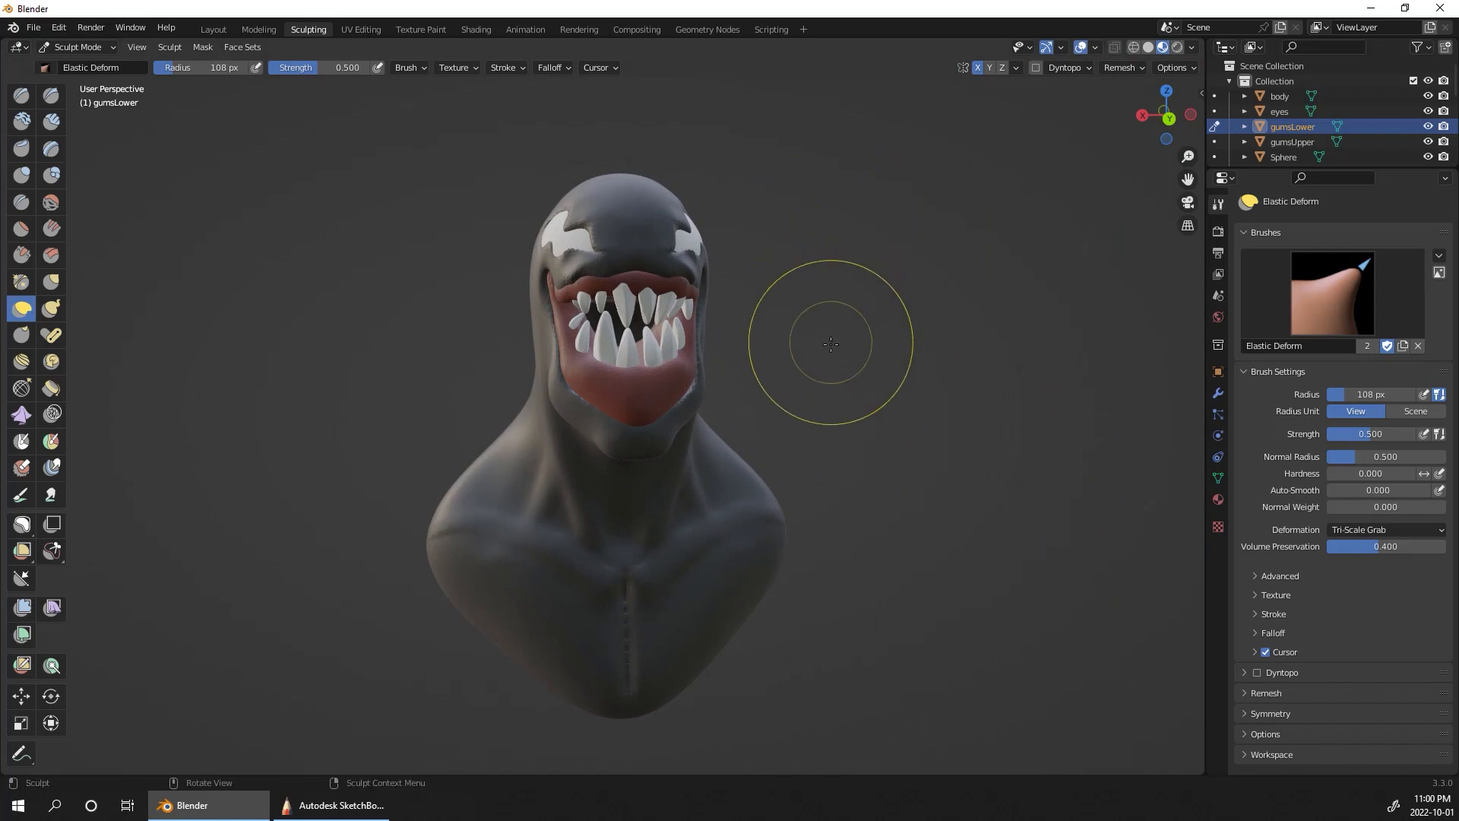
middle_click_drag(872, 329, 699, 433)
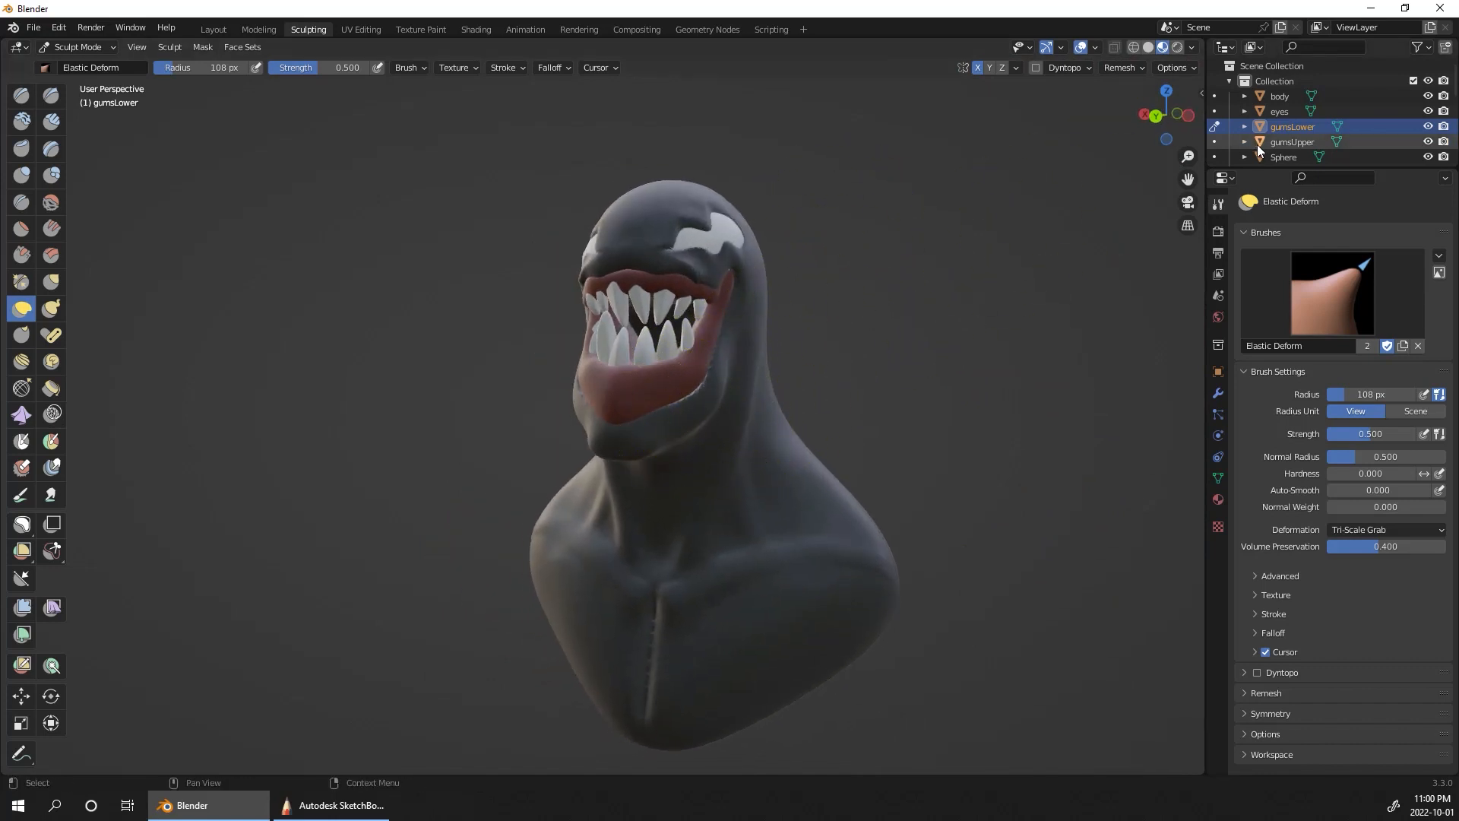
Step: Switch sculpting to the body, reduce the Elastic Deform radius to 78 px, and reshape the jawline and cheek around the lower gum
left_click(1214, 96)
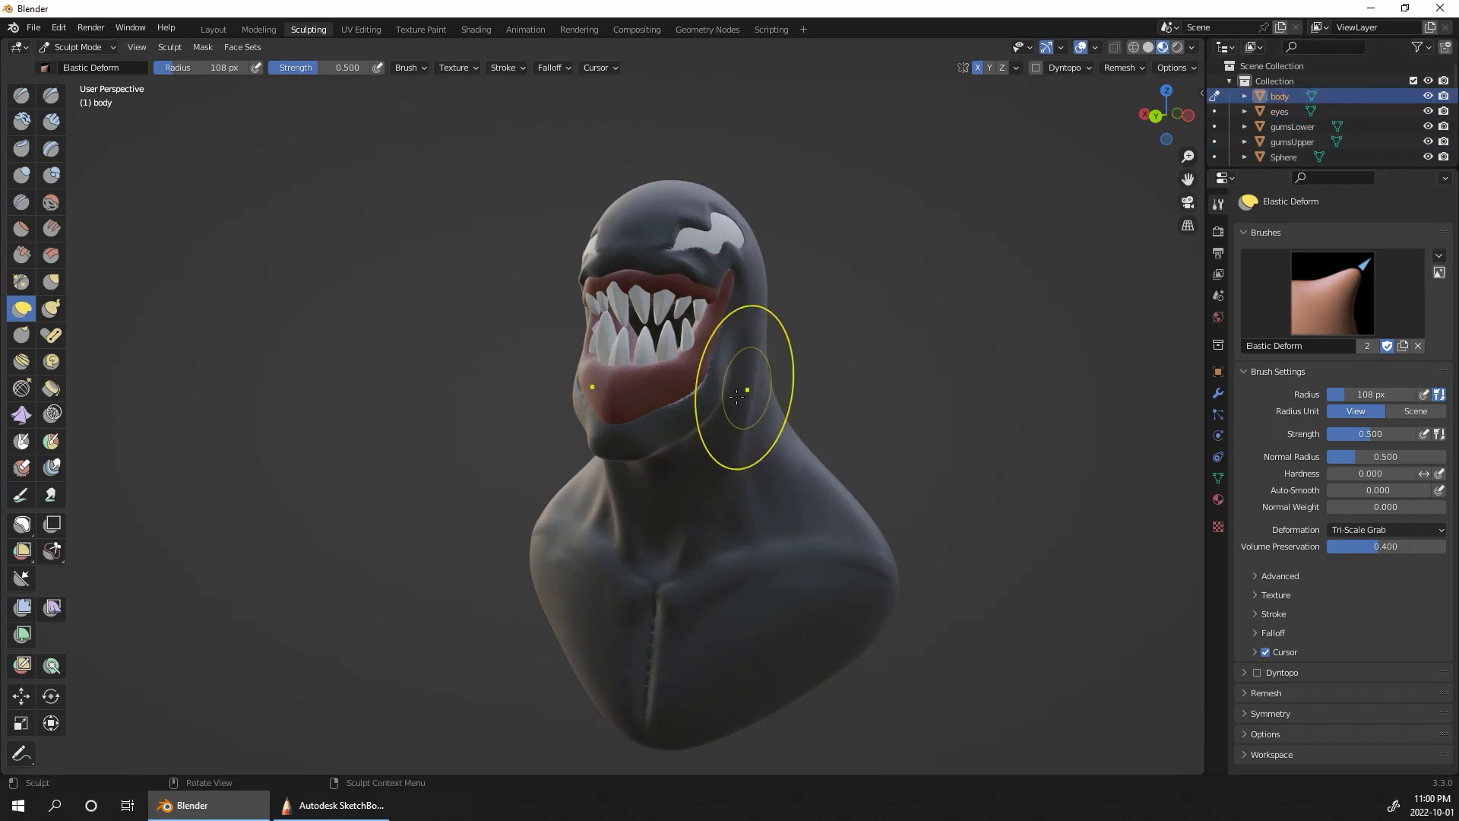
key("bracketleft")
key("bracketleft")
key("bracketleft")
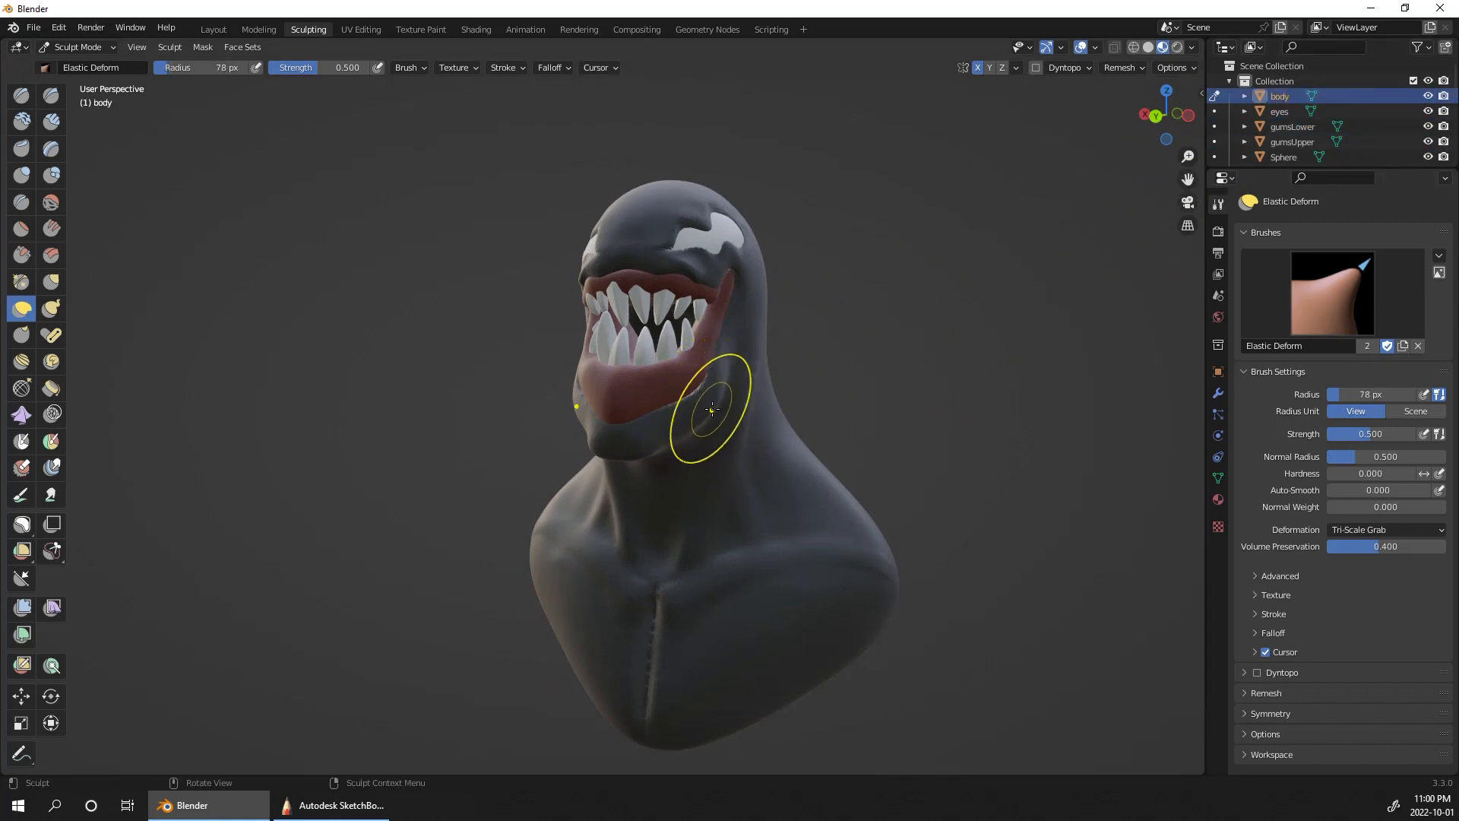
mouse_move(711, 408)
left_mouse_down()
mouse_move(731, 380)
mouse_move(672, 415)
left_mouse_up()
left_click_drag(641, 445, 644, 449)
left_click_drag(714, 382, 722, 359)
middle_click_drag(904, 252, 742, 286)
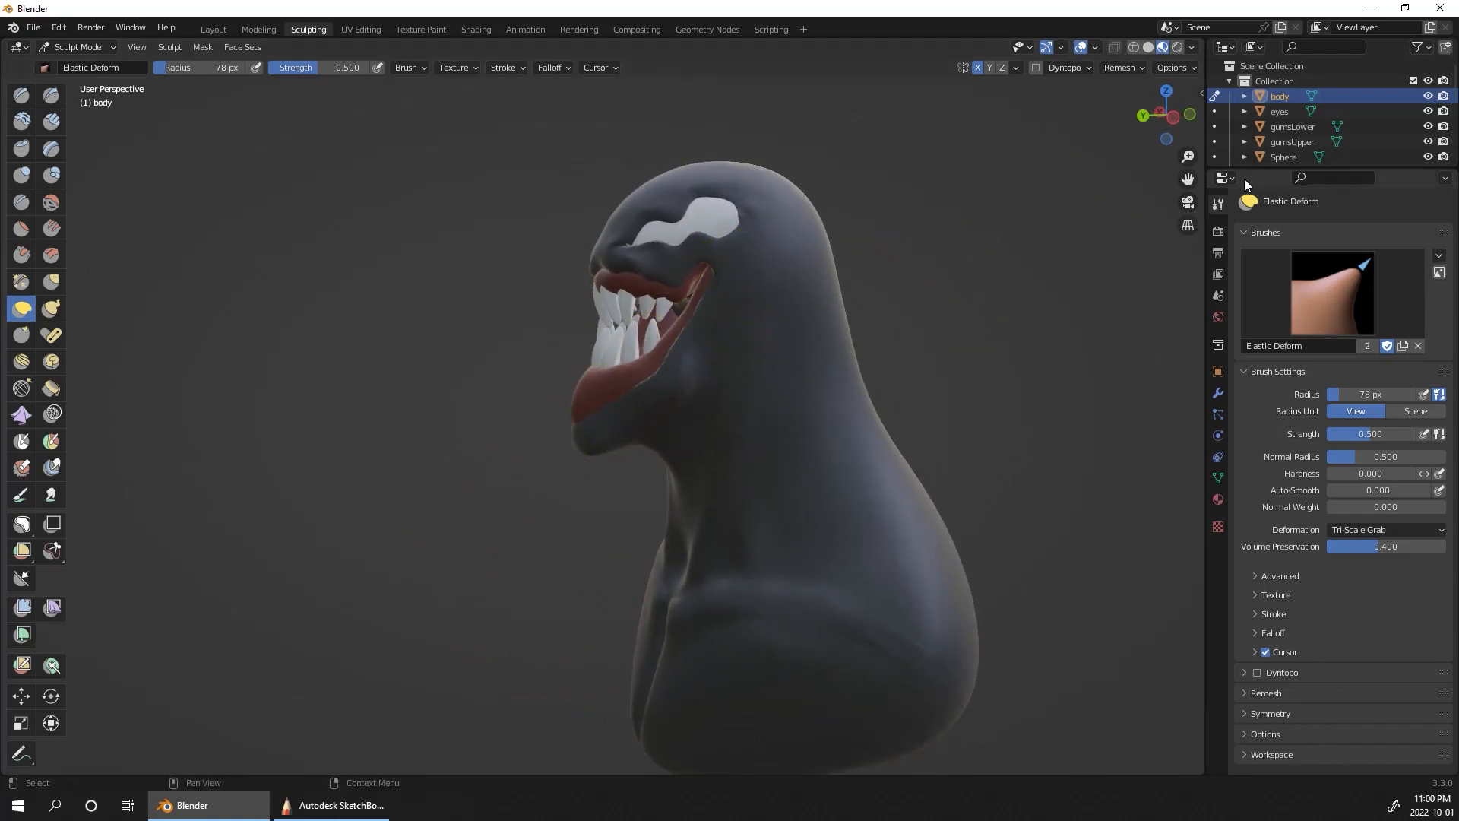
left_click_drag(1207, 141, 1205, 143)
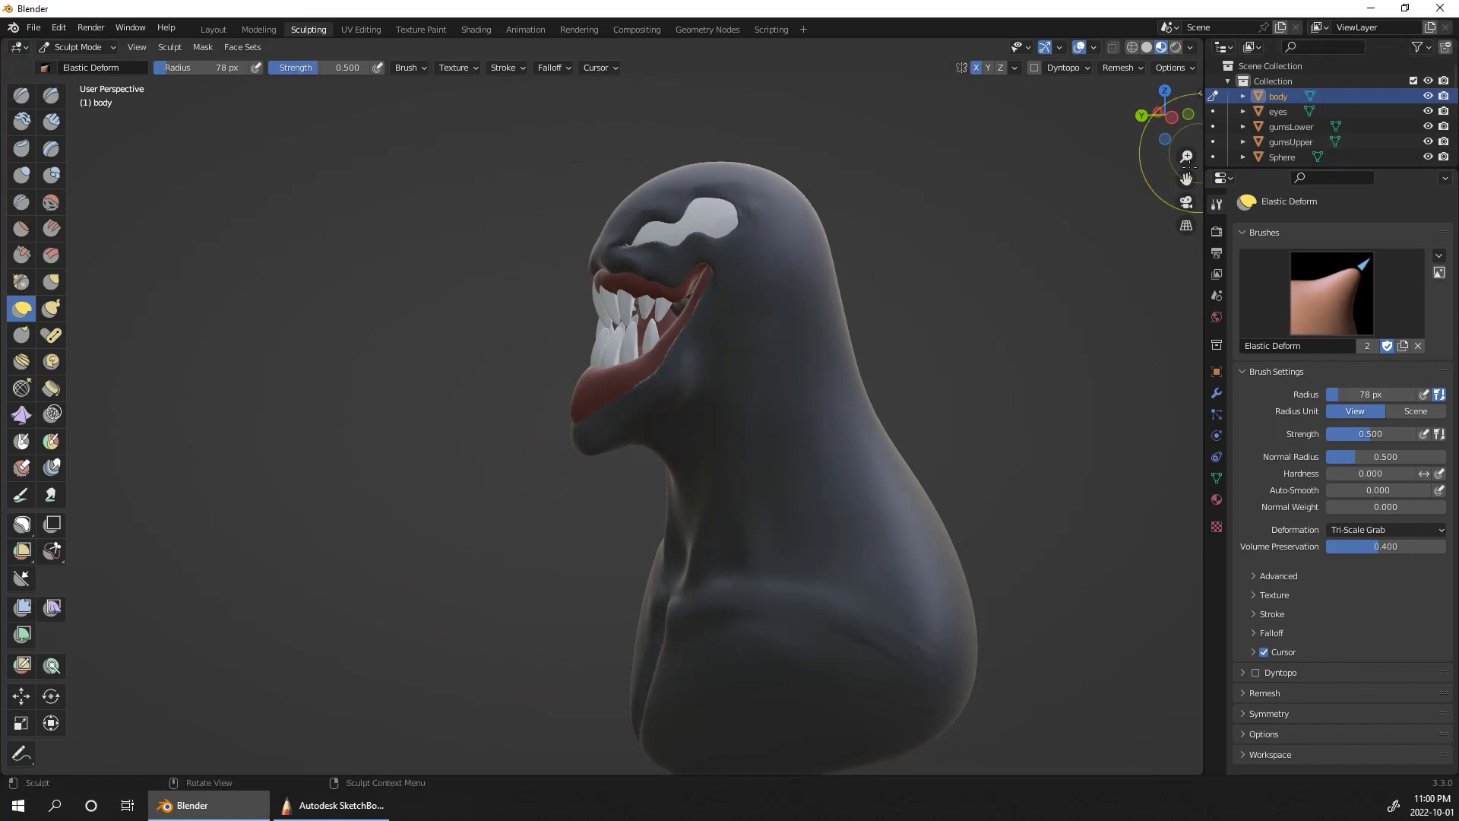
Step: Switch sculpting to gumsLower and push the protruding front of the gum back inside the lower lip
left_click(1214, 126)
left_click_drag(580, 419, 588, 367)
left_click_drag(579, 393, 589, 390)
left_click_drag(599, 388, 591, 400)
middle_click_drag(999, 389, 1213, 411)
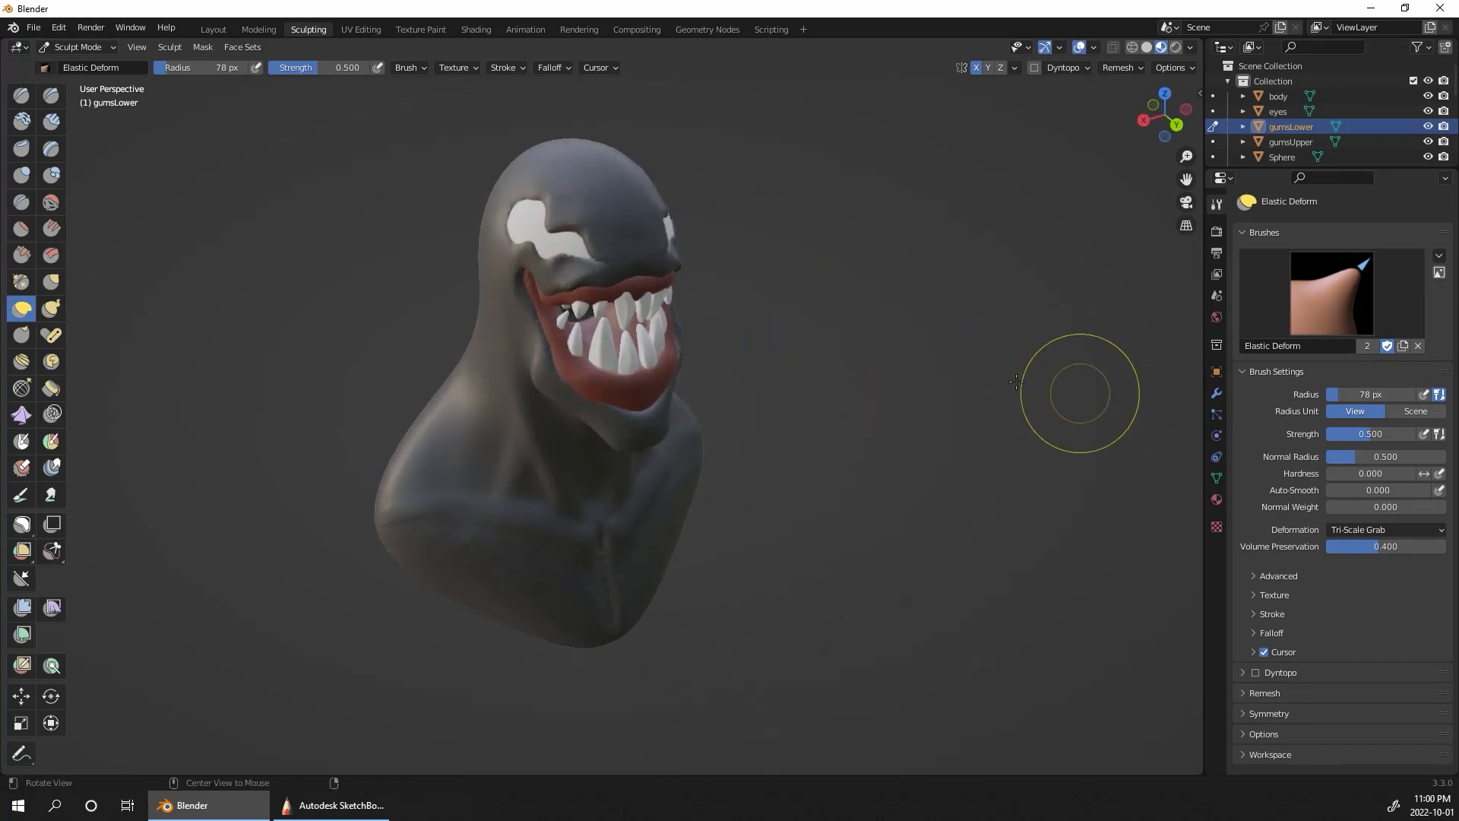
middle_click_drag(852, 330, 735, 317)
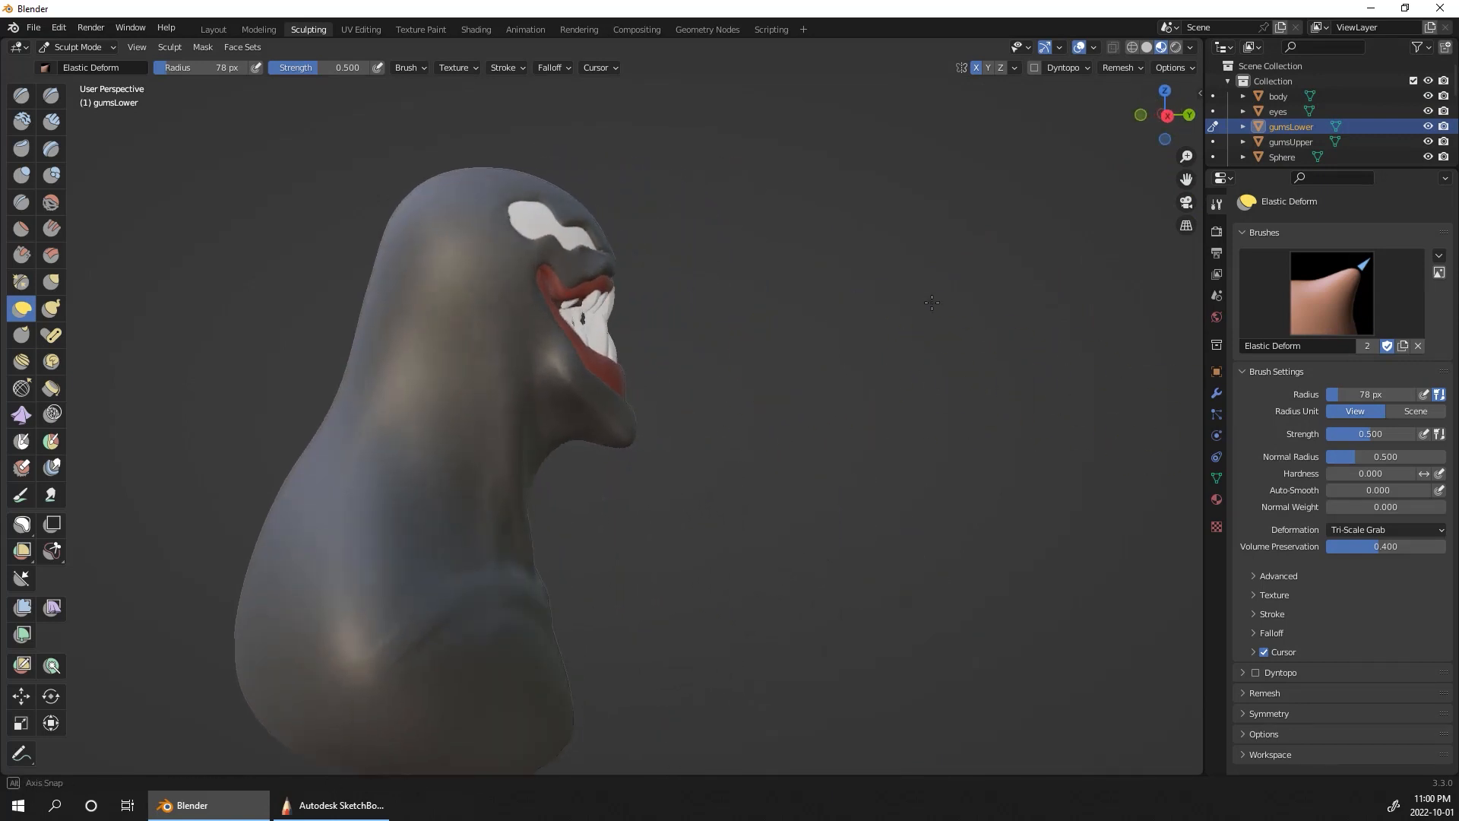
middle_click_drag(629, 385, 749, 452)
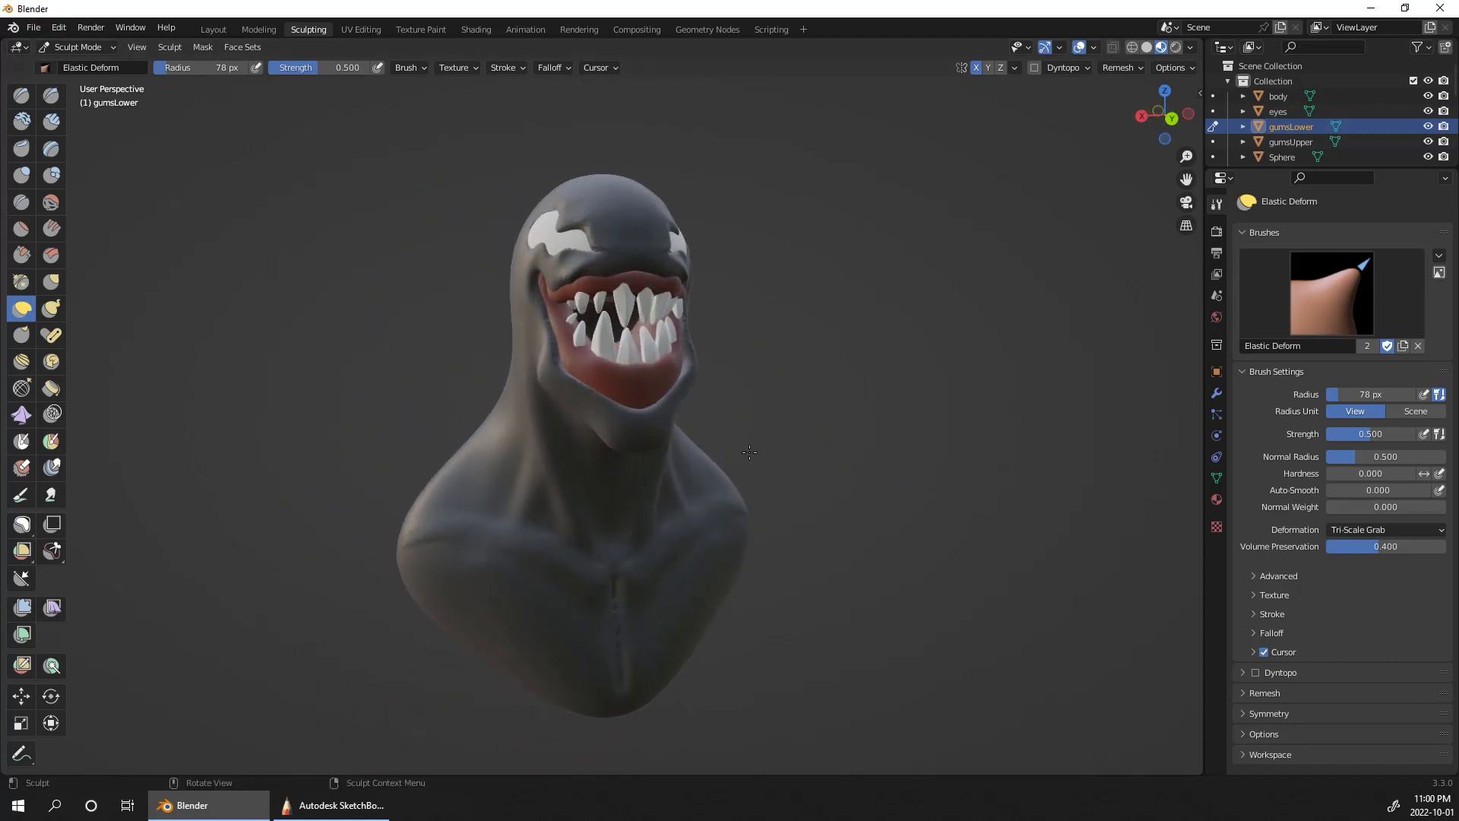
middle_click_drag(840, 537, 1019, 251)
Step: Switch sculpting to the body and smooth the rough vertical crease down the middle of the chest
left_click(1214, 96)
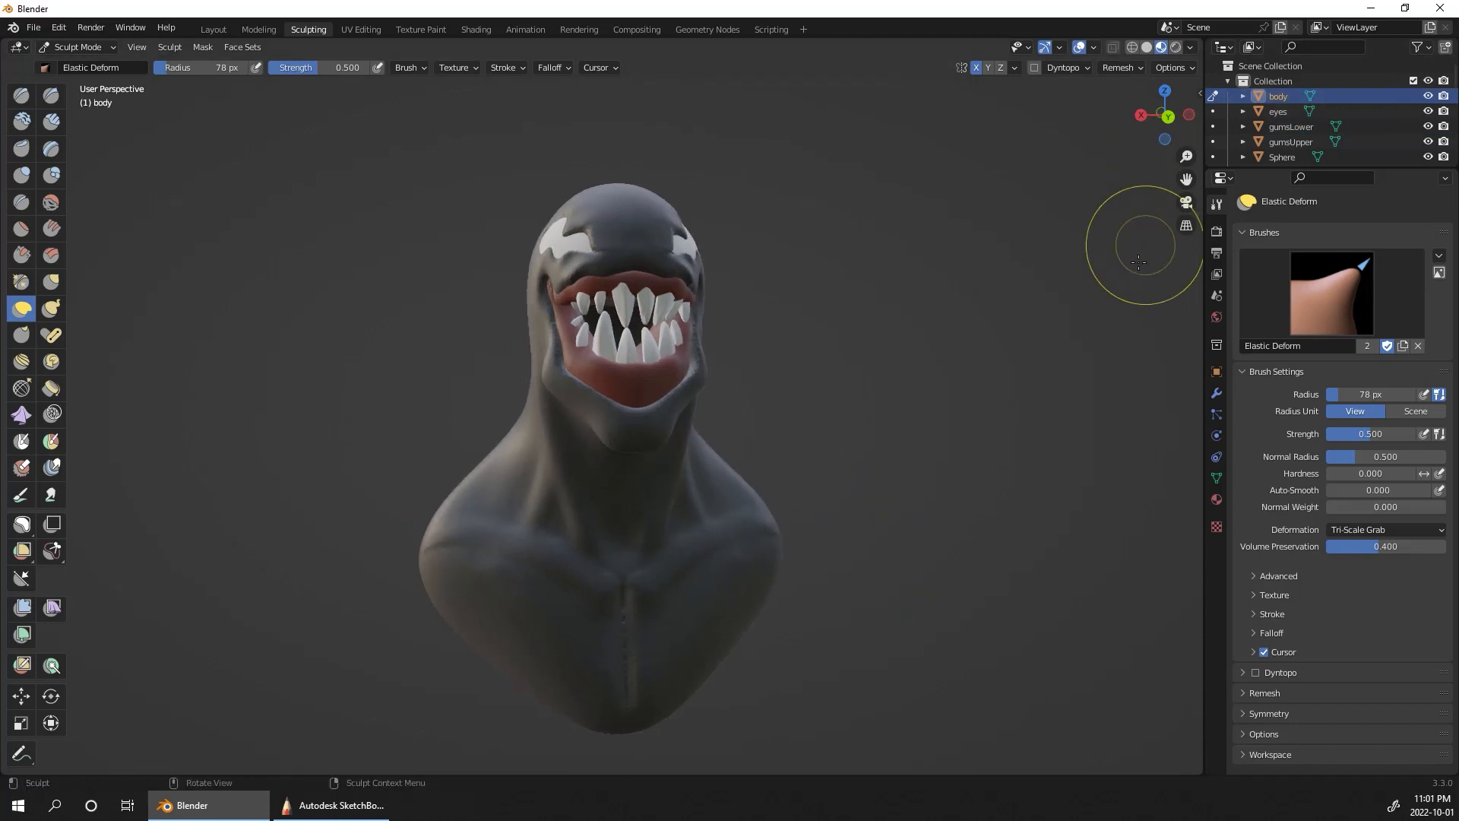
mouse_move(936, 419)
middle_mouse_down()
mouse_move(1004, 371)
mouse_move(916, 422)
middle_mouse_up()
left_click_drag(630, 603, 629, 600)
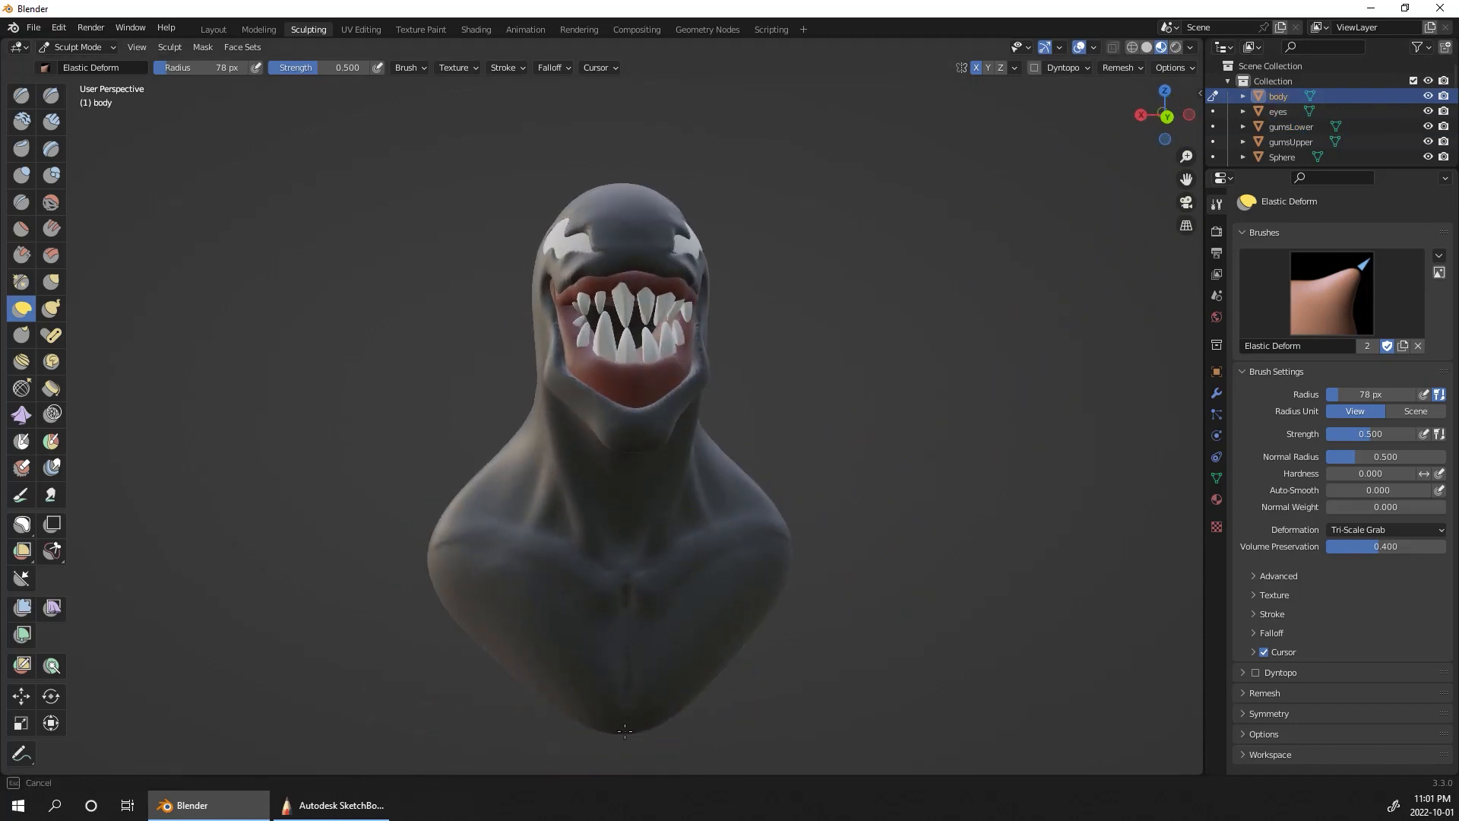
left_click_drag(625, 731, 624, 732)
middle_click_drag(886, 486, 945, 500)
mouse_move(944, 500)
middle_mouse_down()
mouse_move(923, 524)
mouse_move(910, 485)
middle_mouse_up()
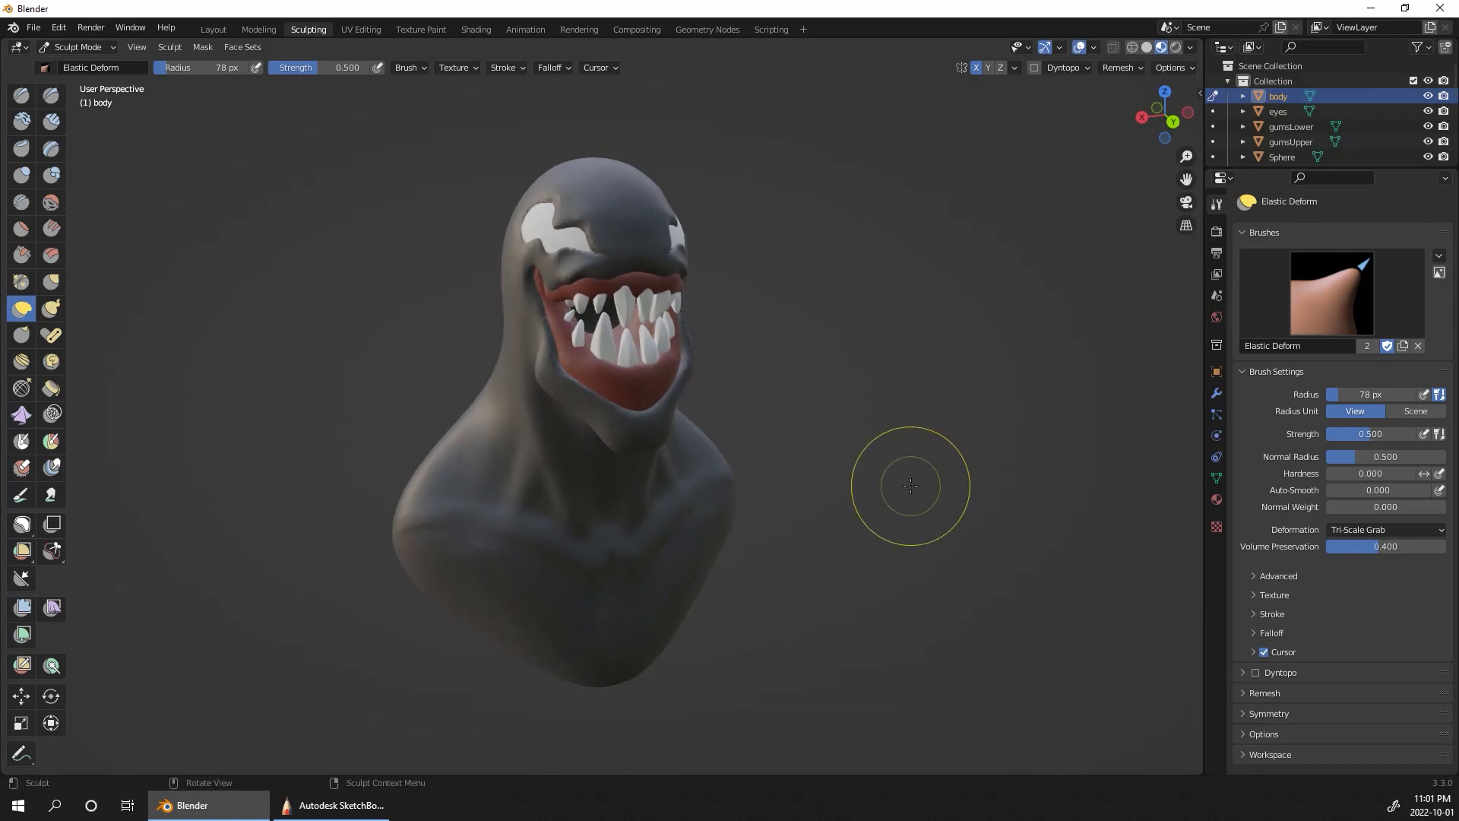
Step: Enlarge the Elastic Deform radius to 142 px and pull the front of the body's upper lip down over the upper gum
scroll(898, 219, "up", 5)
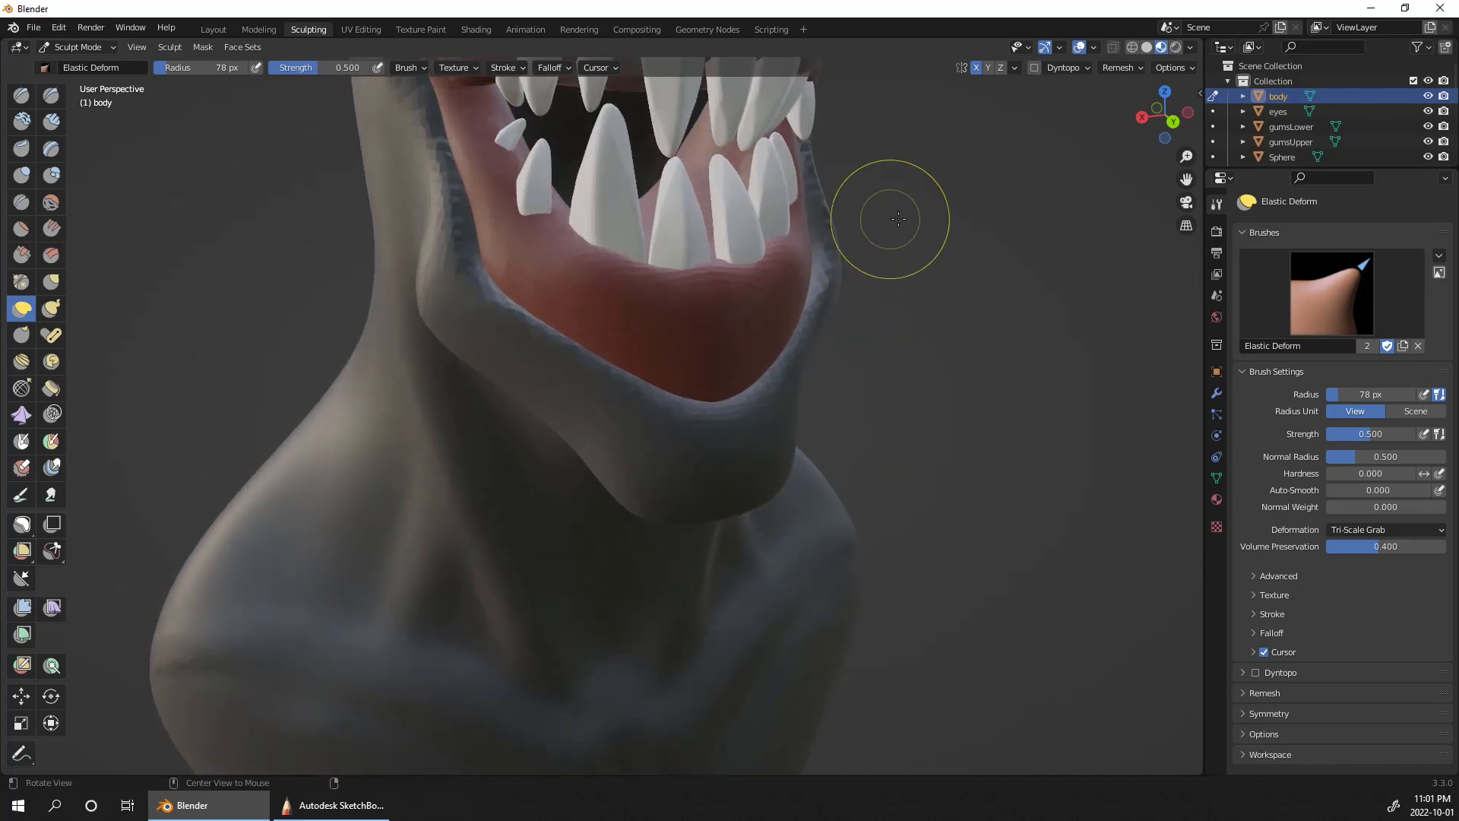
mouse_move(898, 219)
left_mouse_down("alt+shift")
mouse_move(879, 417)
mouse_move(1022, 348)
mouse_move(996, 410)
mouse_move(870, 284)
left_mouse_up("alt+shift")
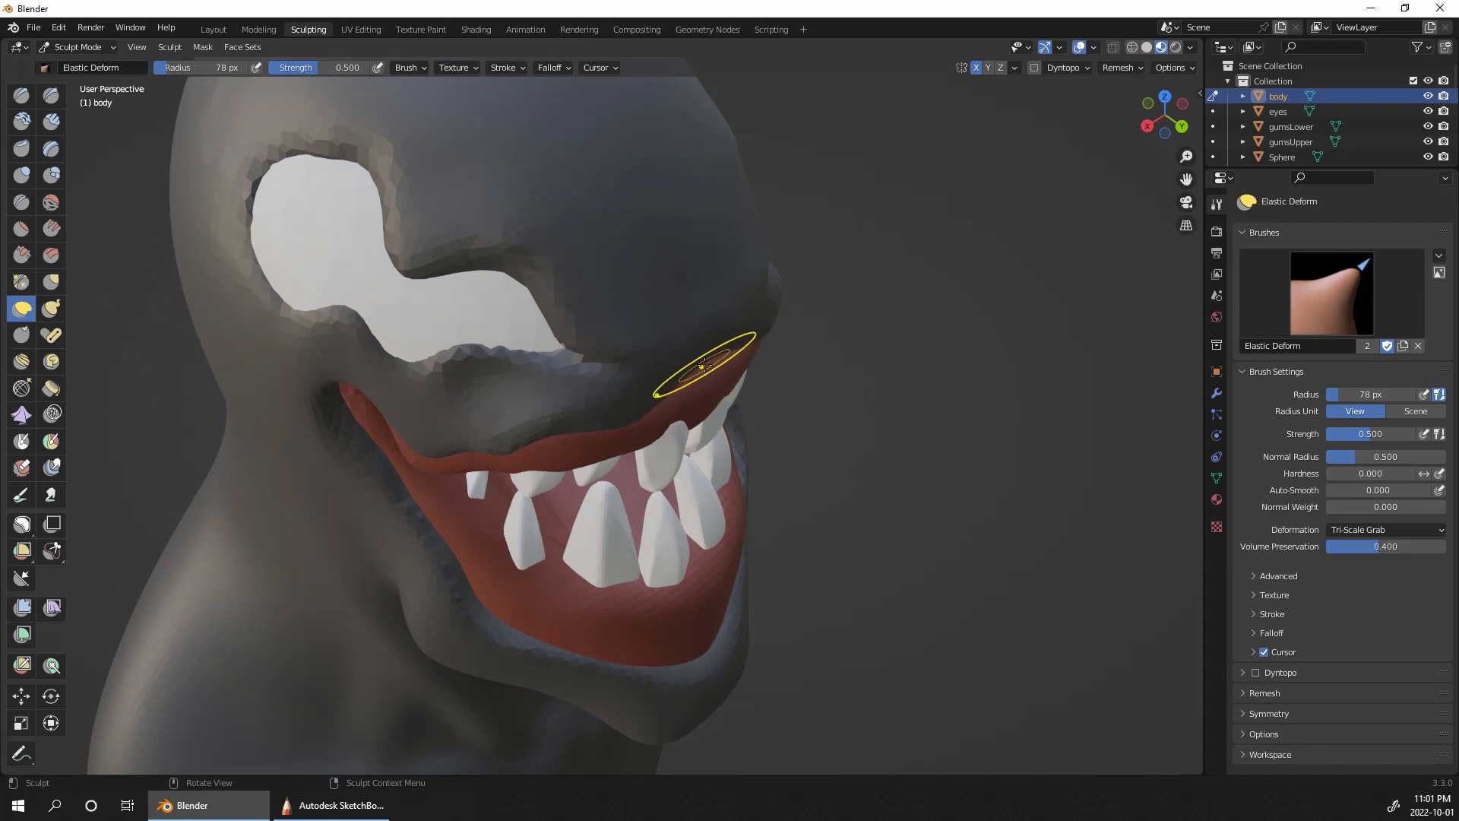
key("bracketright")
key("bracketright")
key("bracketright")
key("bracketright")
key("bracketright")
key("bracketright")
left_click_drag(706, 363, 667, 387)
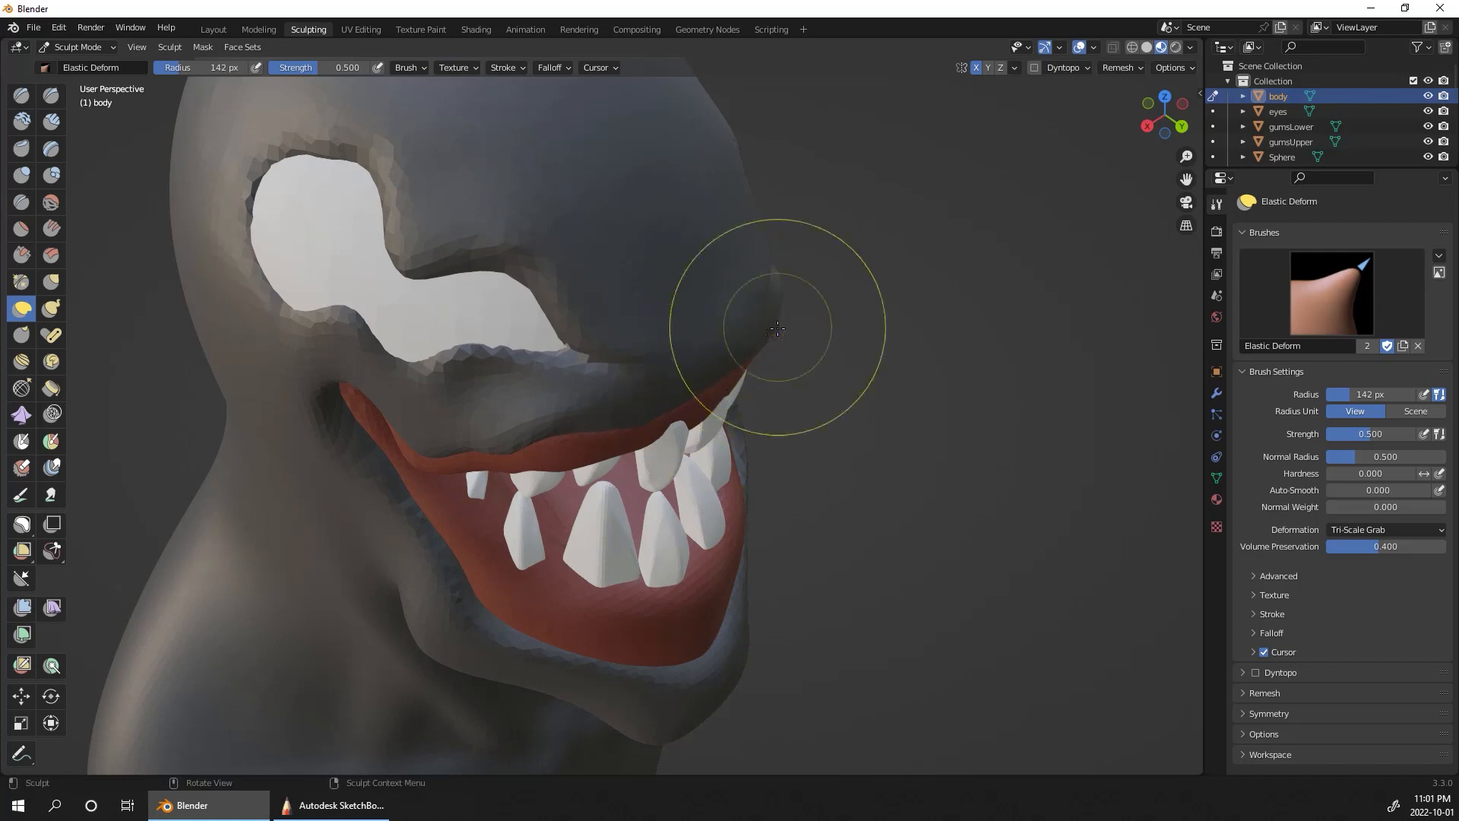
middle_click_drag(895, 293, 869, 264)
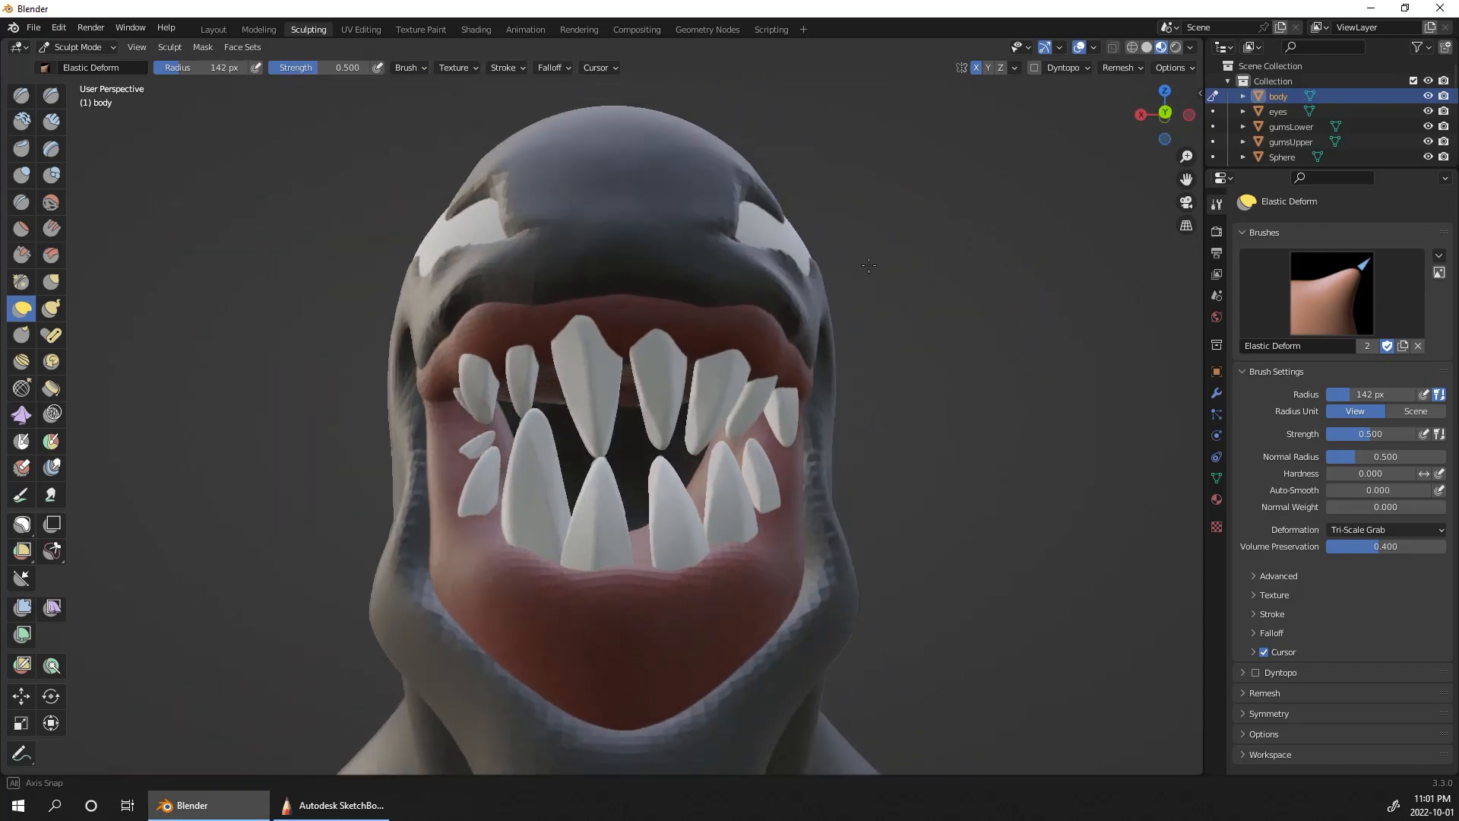
mouse_move(868, 265)
left_mouse_down("alt")
mouse_move(857, 280)
mouse_move(928, 323)
left_mouse_up("alt")
mouse_move(929, 380)
left_mouse_down("ctrl+alt")
mouse_move(924, 297)
mouse_move(921, 541)
mouse_move(905, 505)
mouse_move(909, 417)
mouse_move(977, 430)
mouse_move(983, 374)
mouse_move(958, 382)
left_mouse_up("ctrl+alt")
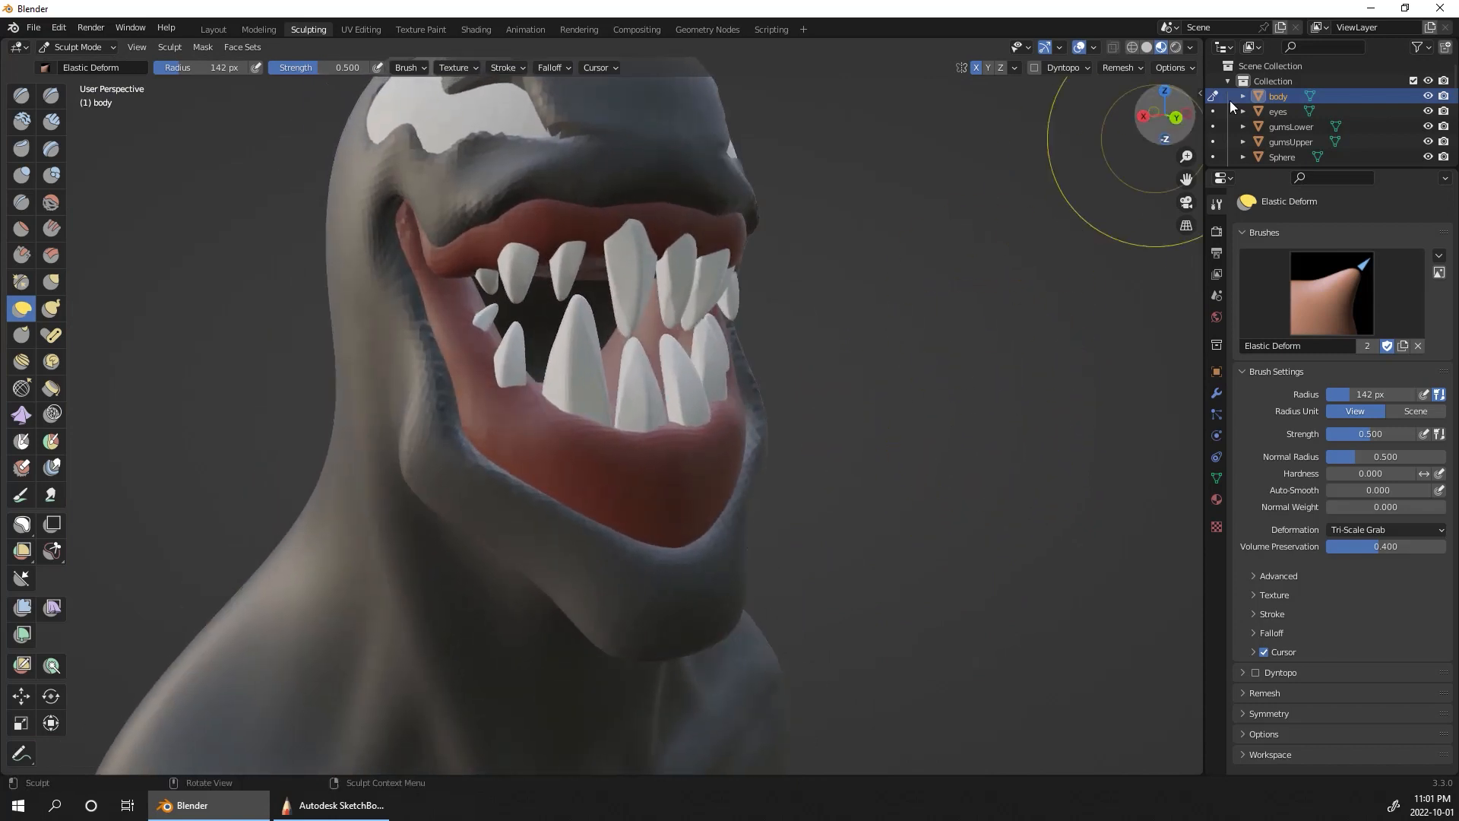
Step: Select gumsLower in the outliner and remesh the active body mesh with a voxel size of 0.015 m
left_click(1305, 127)
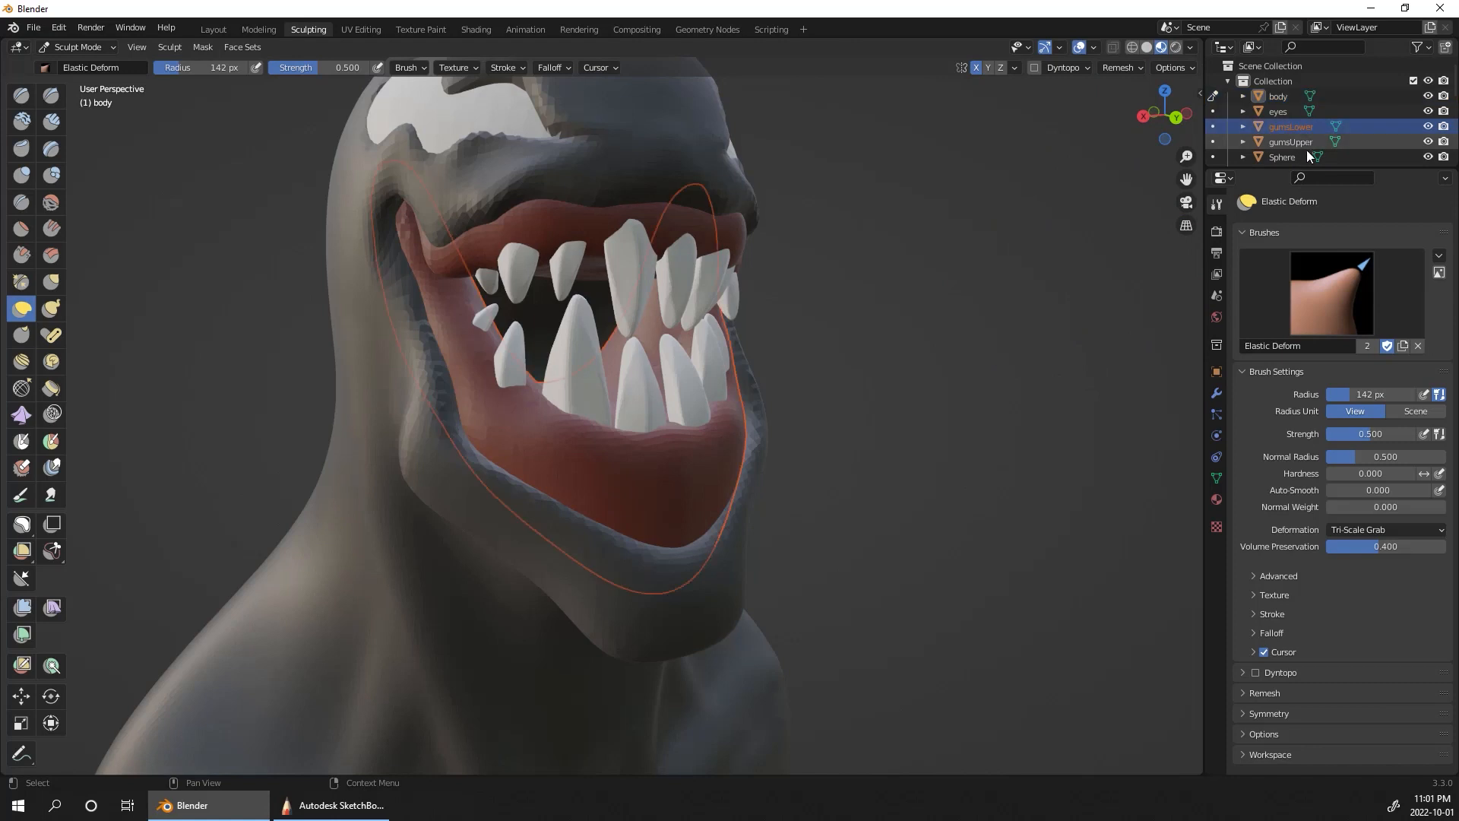
left_click(1122, 68)
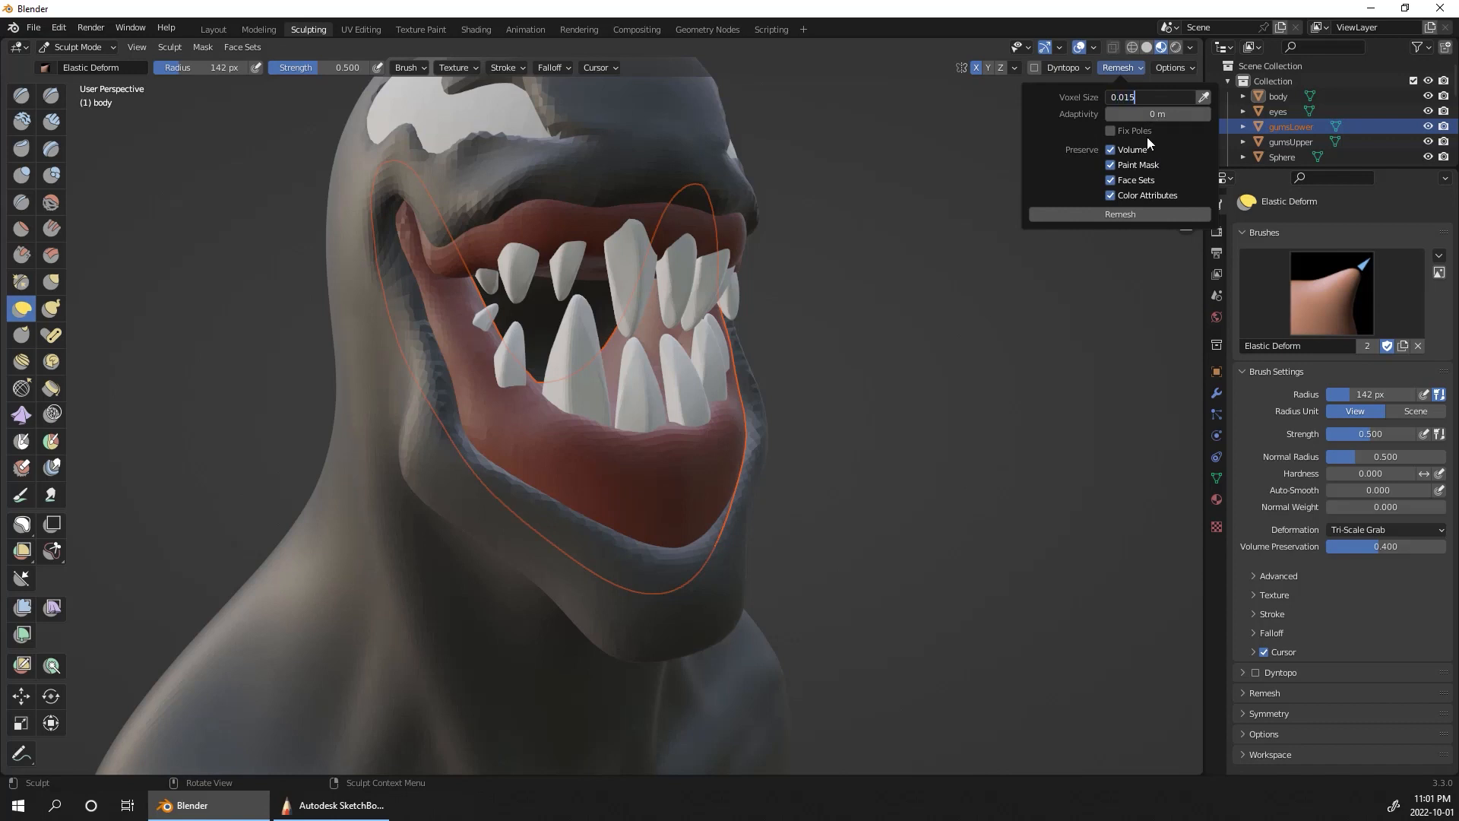
left_click(1137, 212)
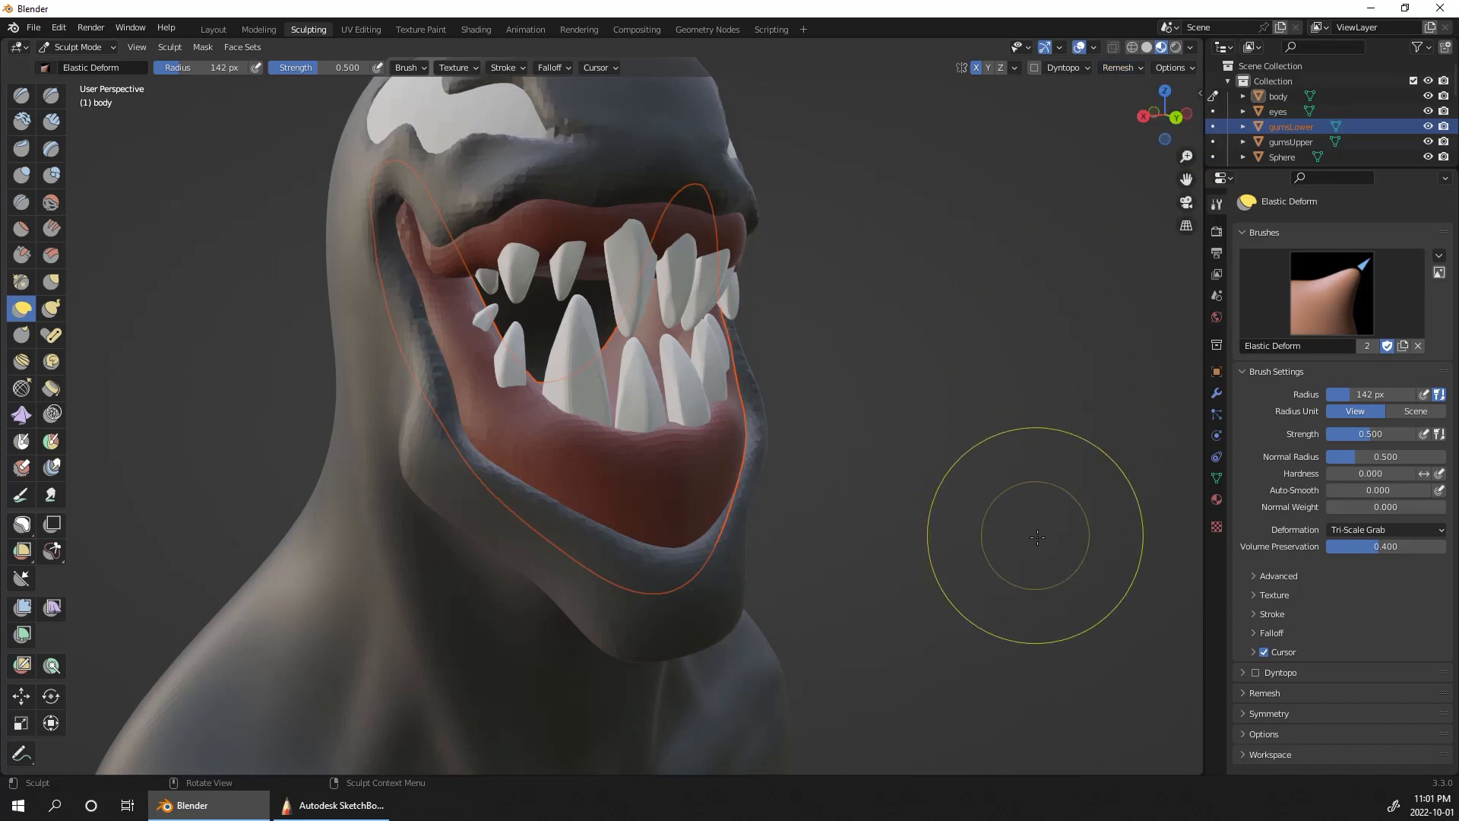
left_click(1118, 68)
left_click(1130, 217)
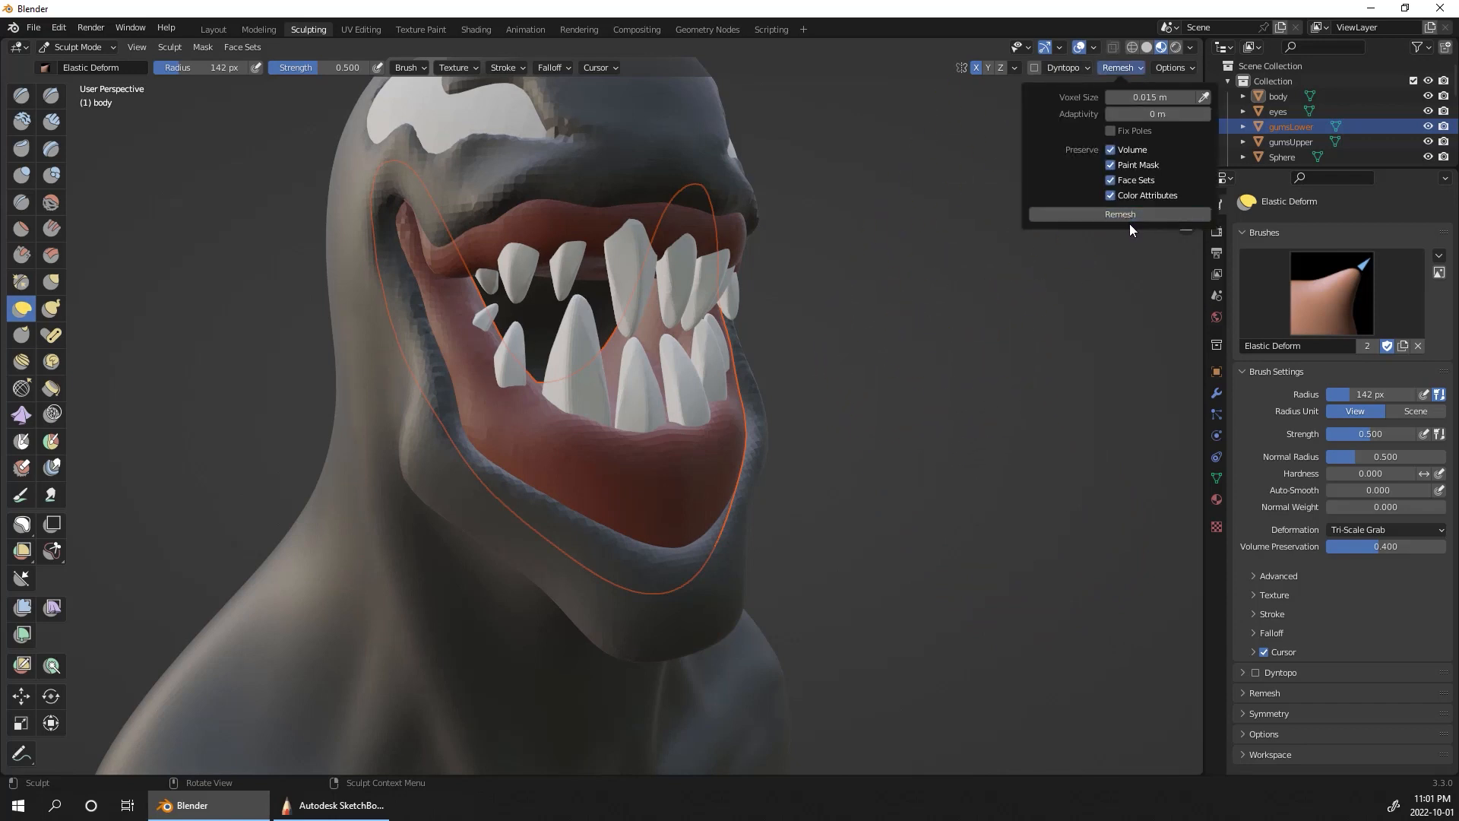
Step: Switch sculpting to gumsUpper, then to gumsLower, and open the remesh settings for the lower gum
left_click_drag(753, 413, 648, 494)
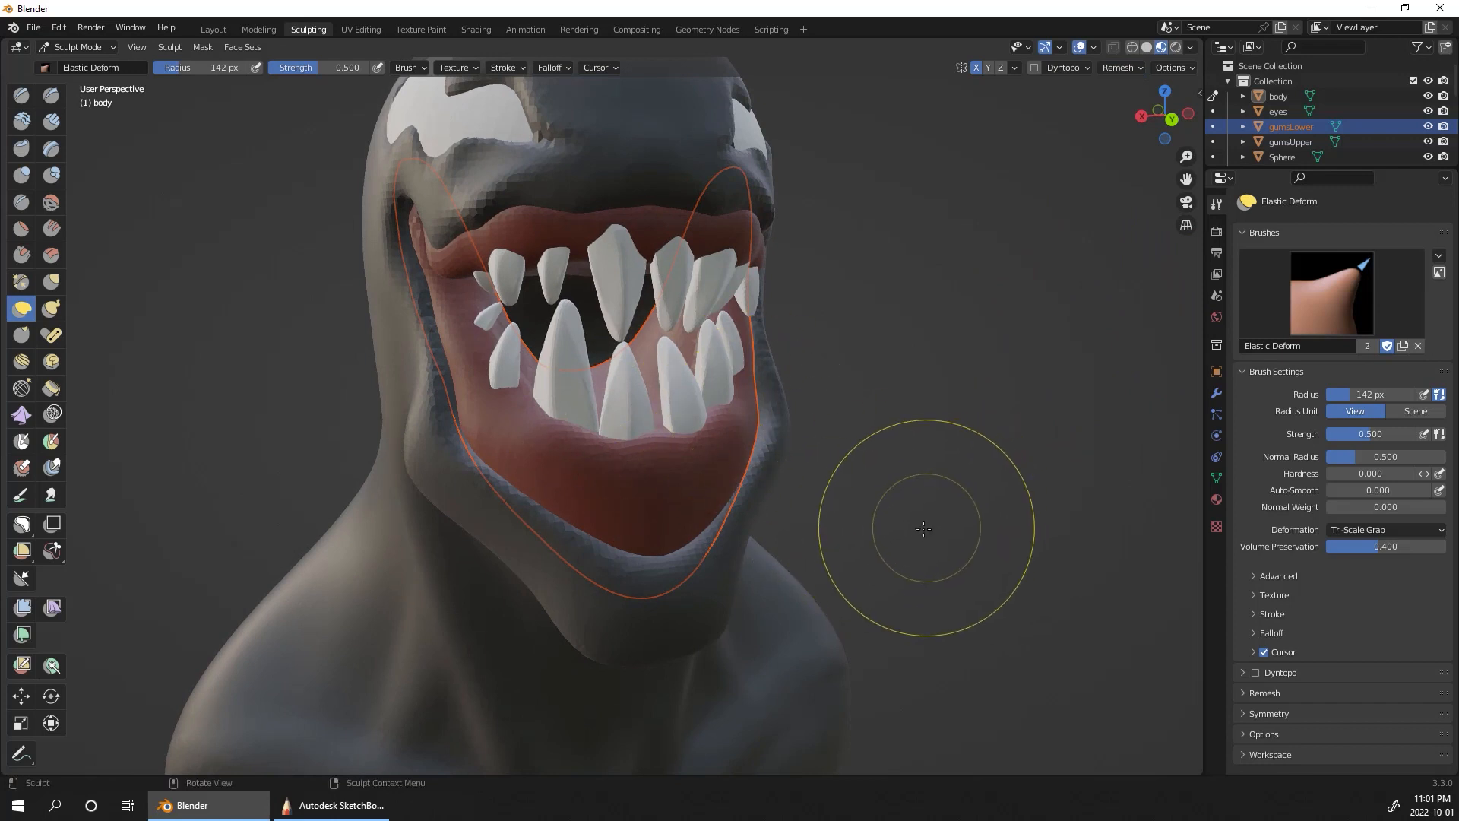
mouse_move(728, 505)
left_mouse_down()
mouse_move(713, 423)
mouse_move(703, 433)
left_mouse_up()
left_click(1213, 142)
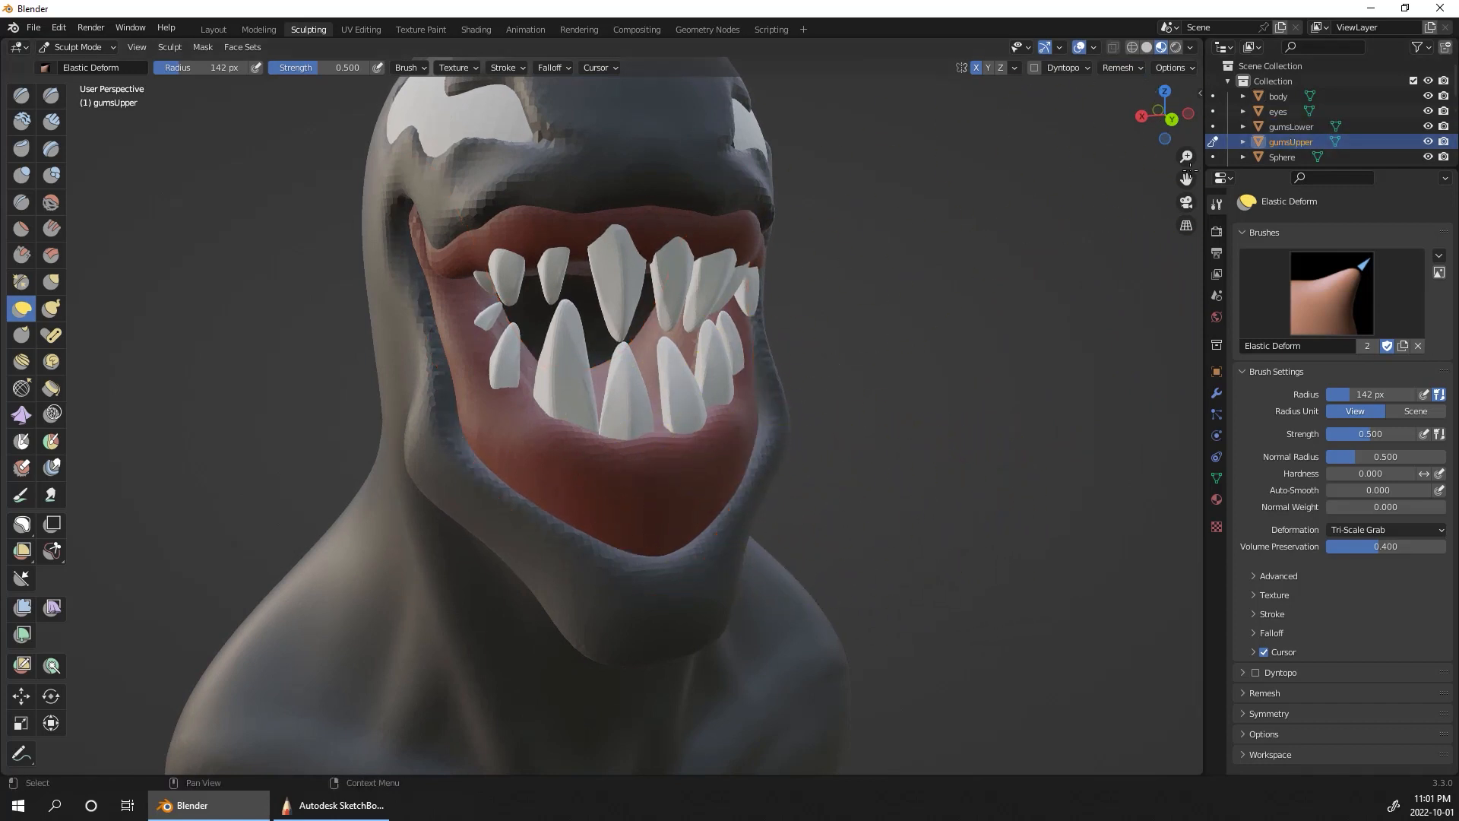
left_click_drag(535, 420, 551, 426)
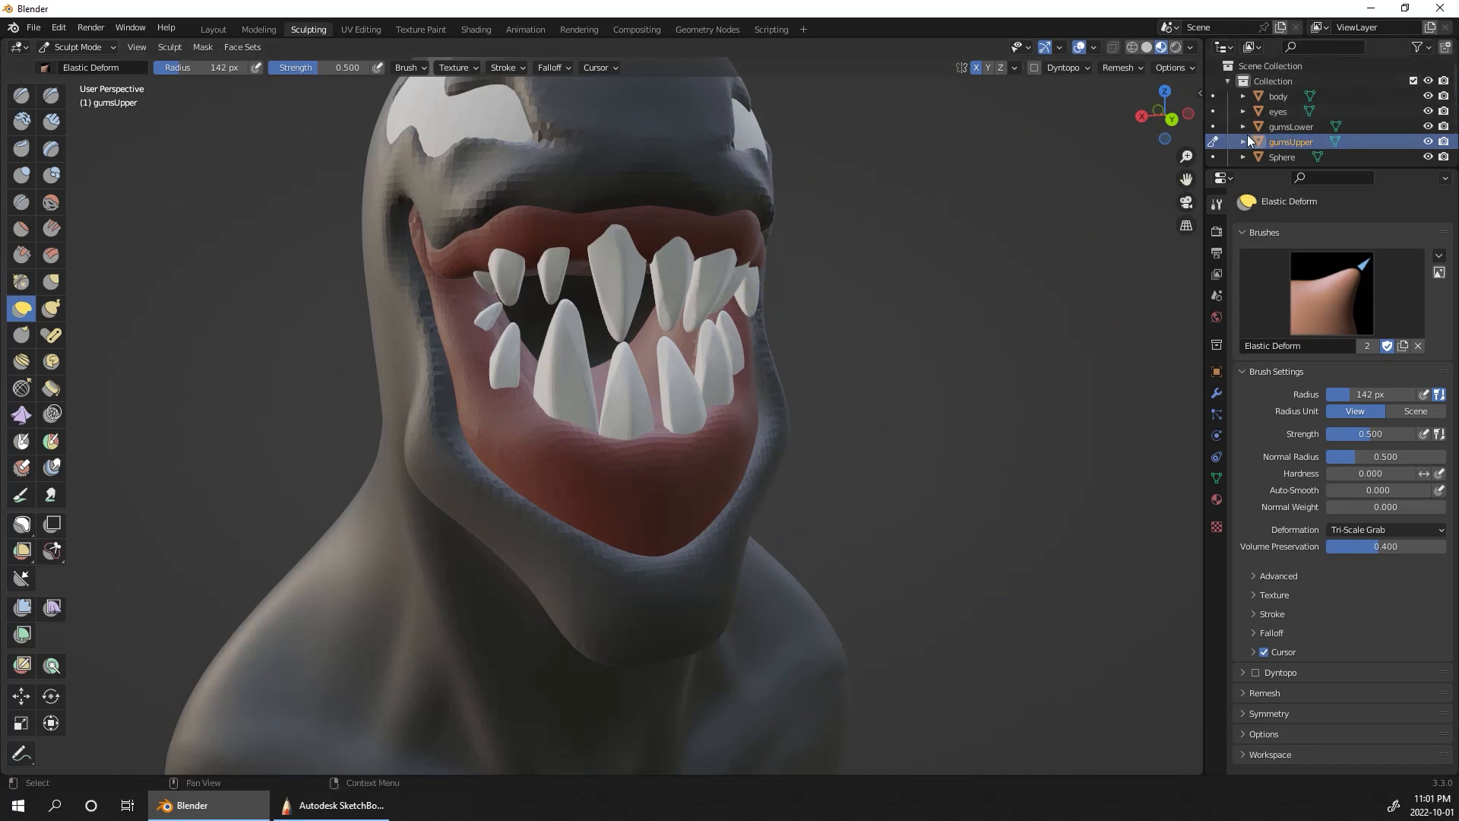
left_click(1213, 126)
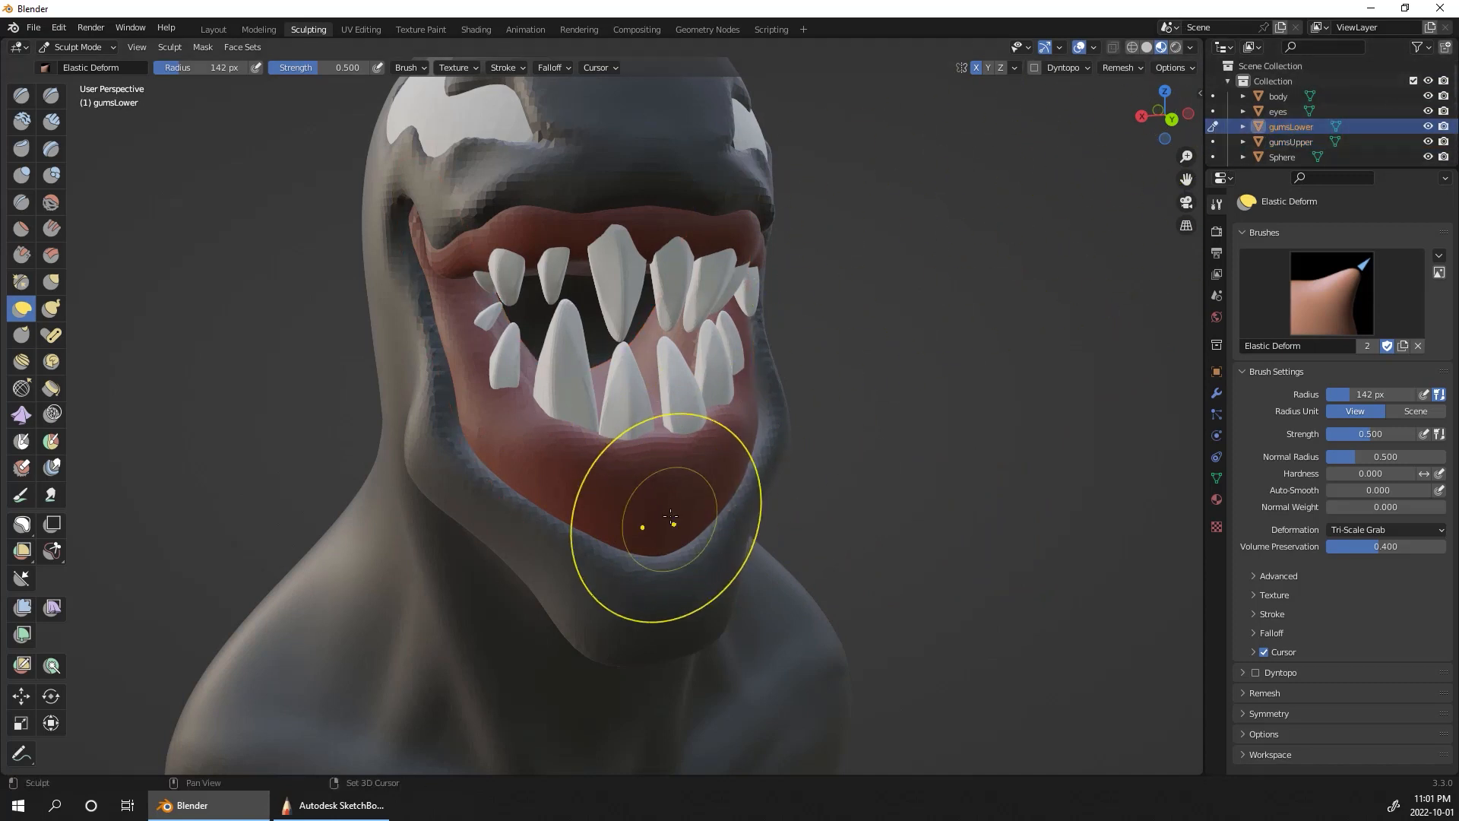
left_click(1138, 69)
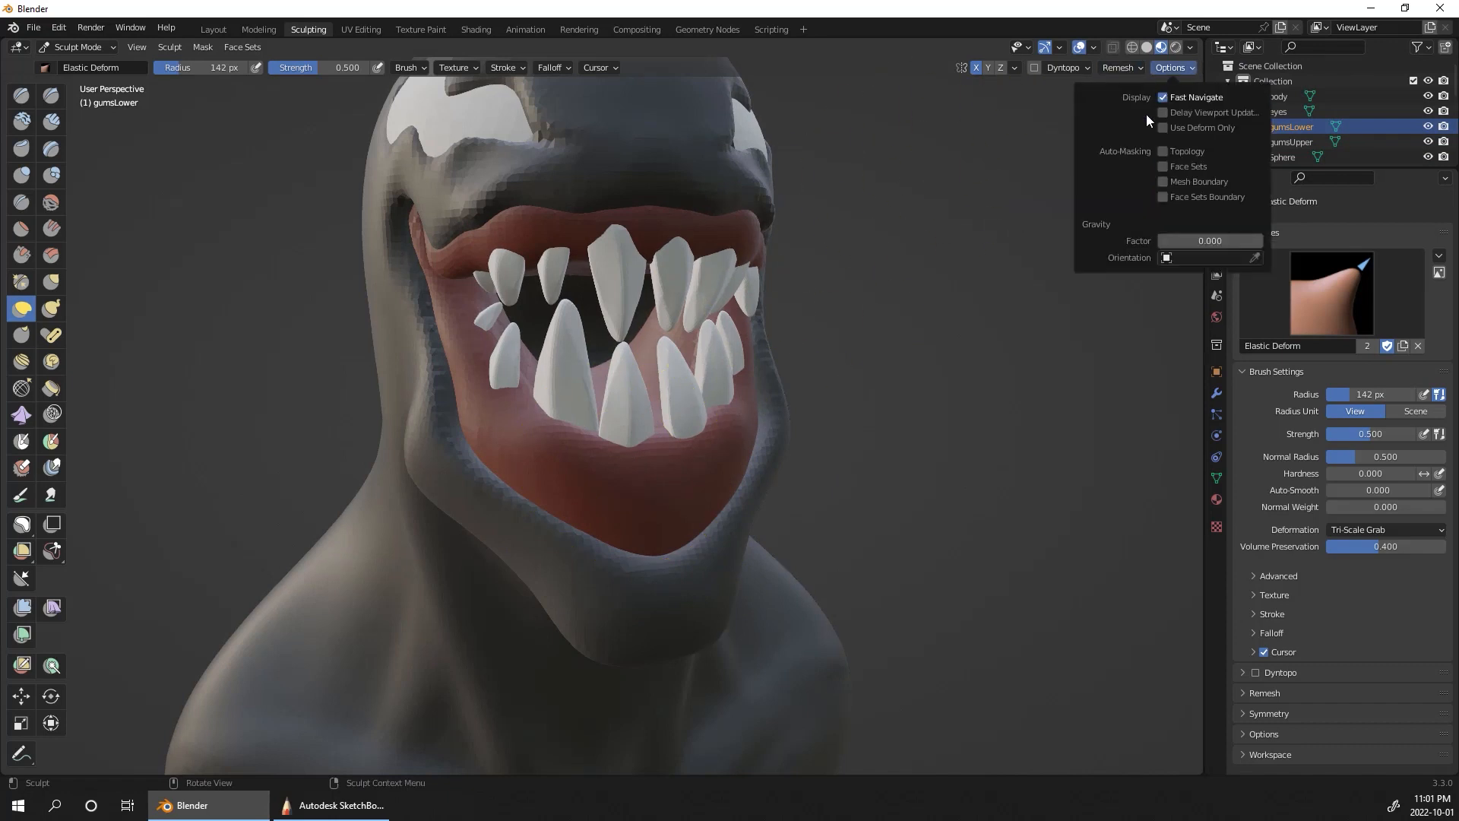
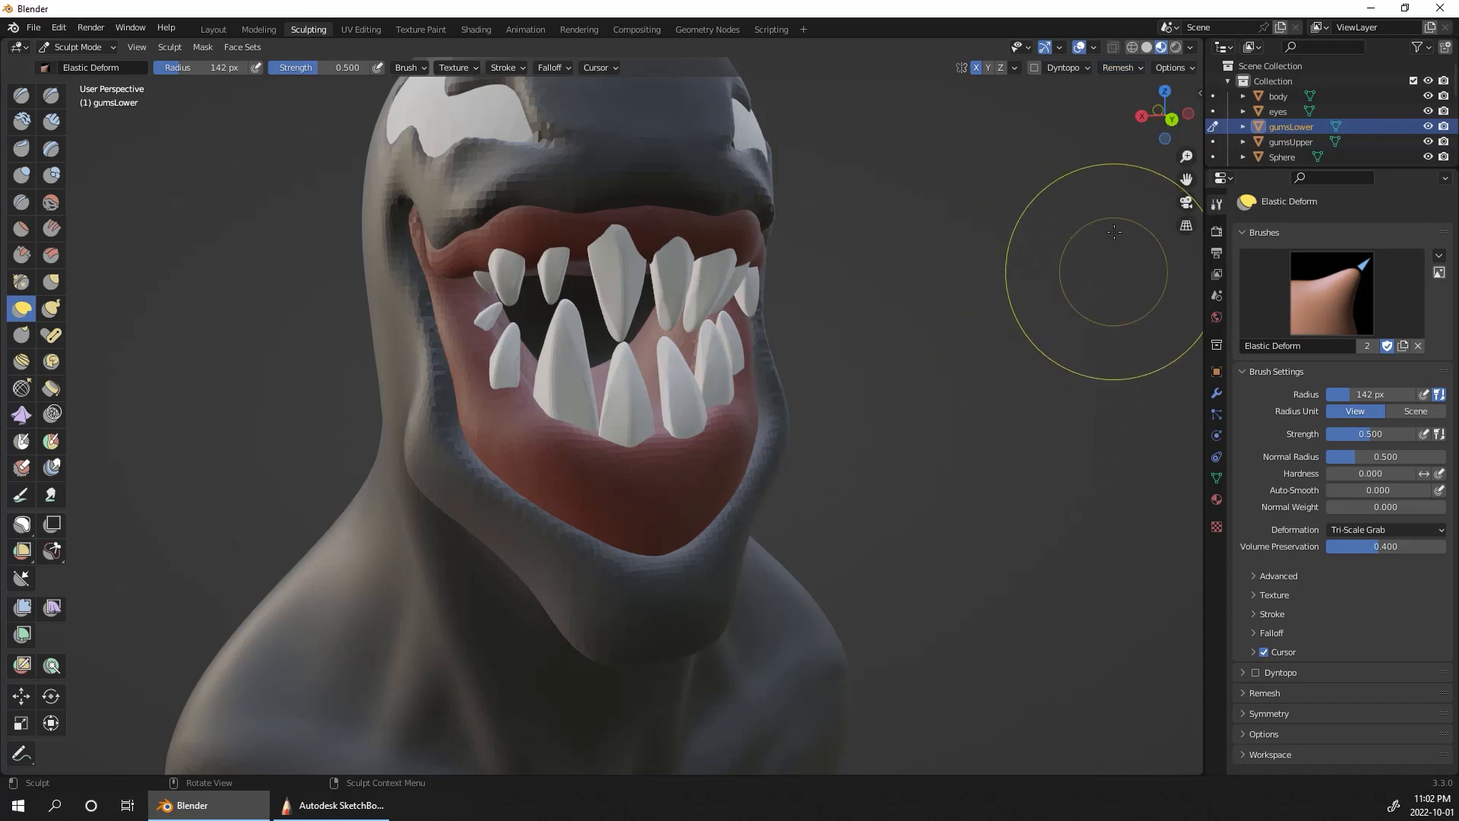
Step: Switch to the Clay Strips brush for sculpting the lower gum and reduce its radius to 81 px
left_click(1120, 68)
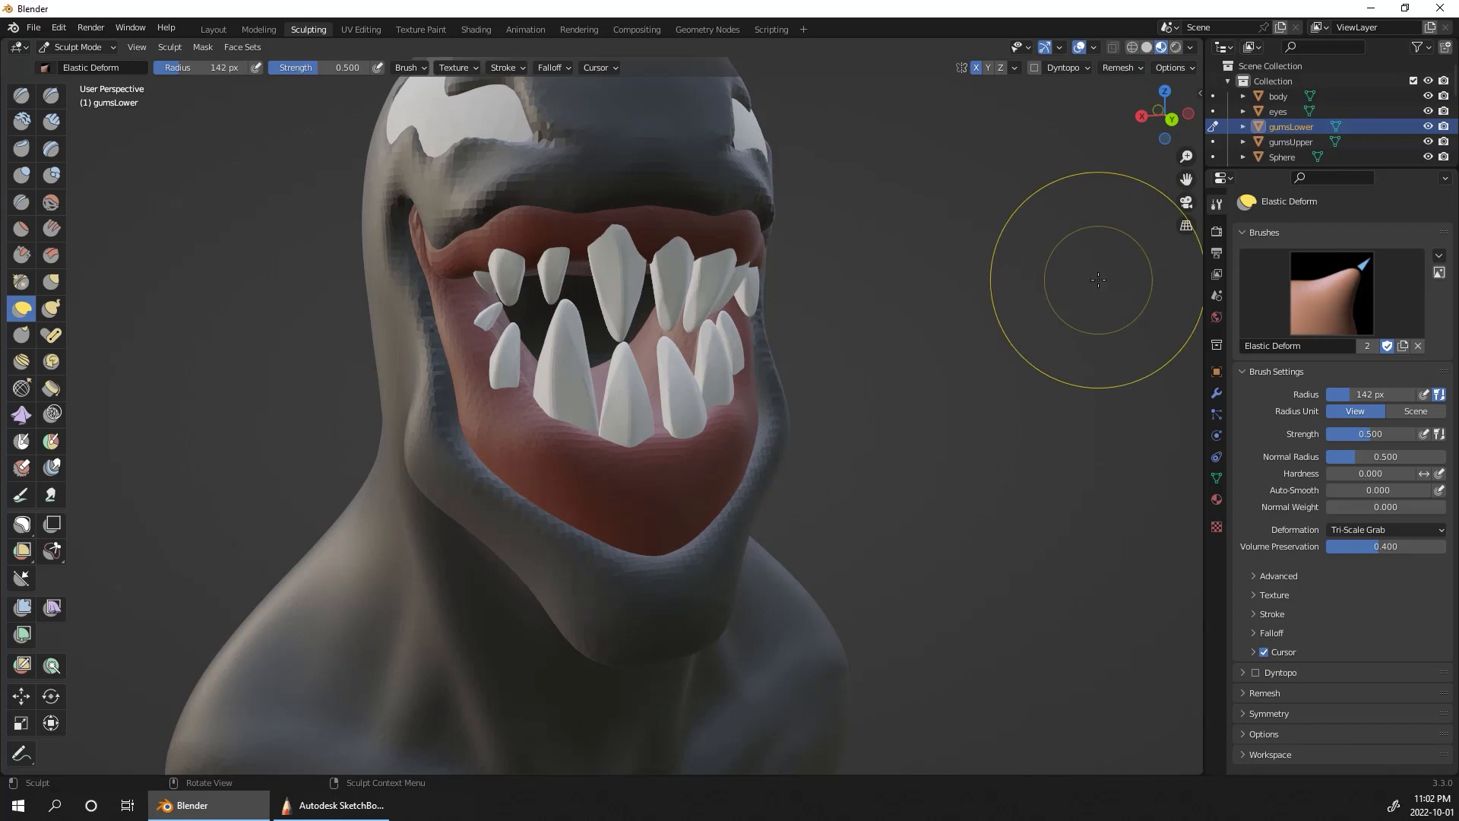
middle_click_drag(1123, 276, 733, 453)
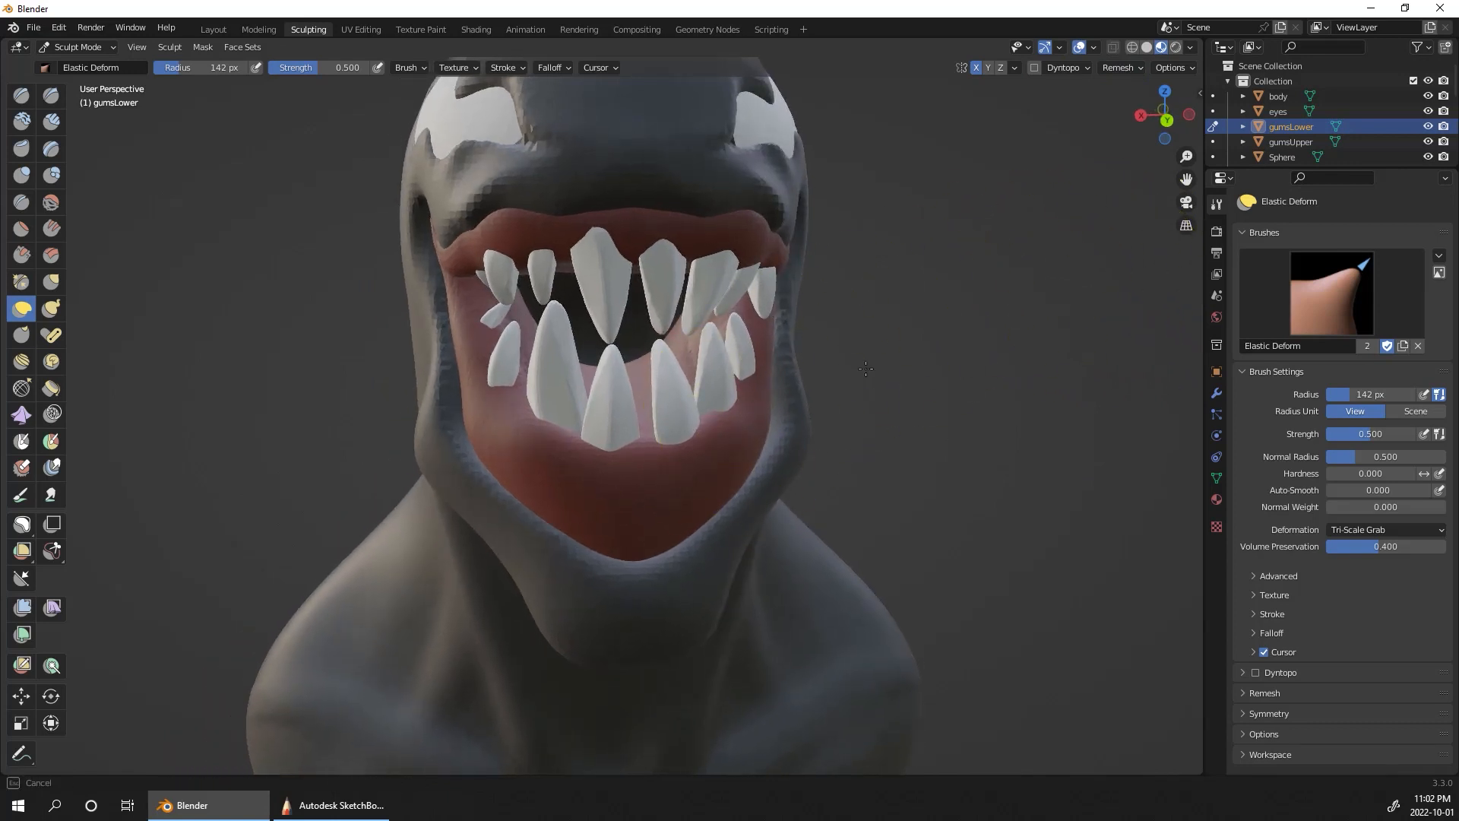
middle_click_drag(865, 369, 976, 385)
left_click(53, 133)
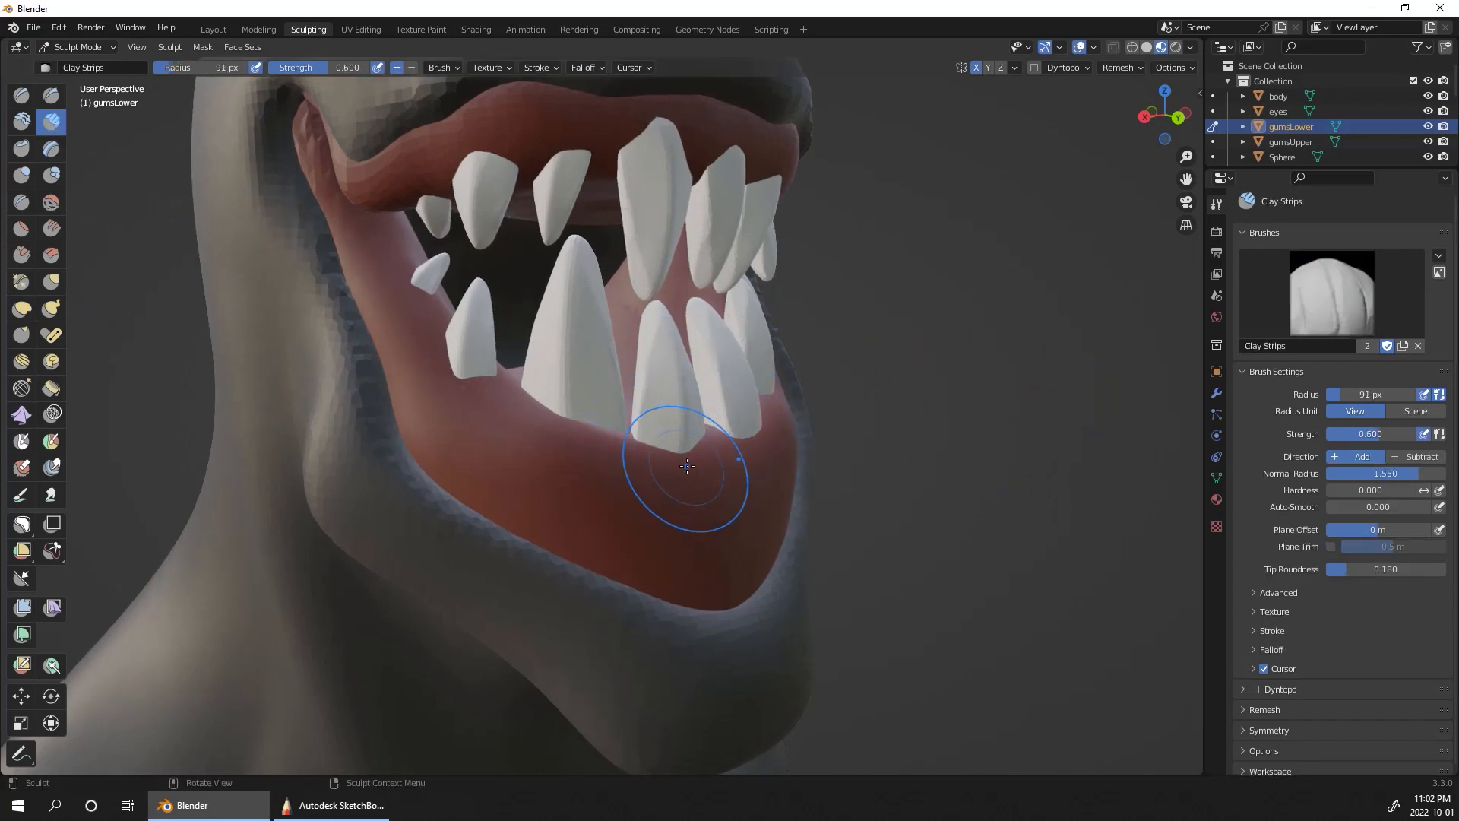
key("bracketleft")
middle_click_drag(768, 481, 963, 105)
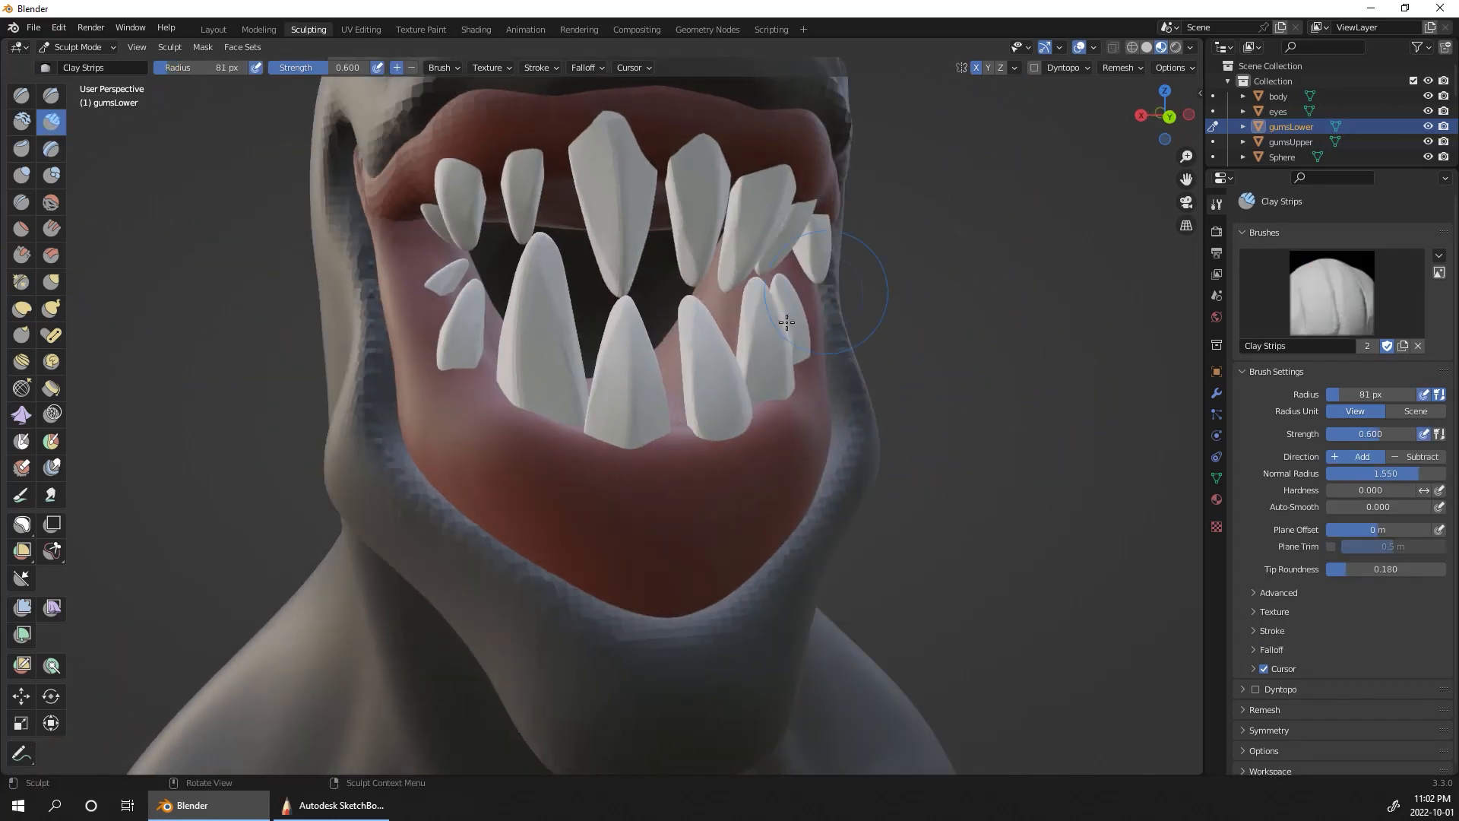
Step: Try Clay Strips strokes around the base of the front lower teeth, undo them, and reduce the brush radius to 57 px
mouse_move(630, 461)
middle_mouse_down()
mouse_move(613, 443)
mouse_move(636, 473)
middle_mouse_up()
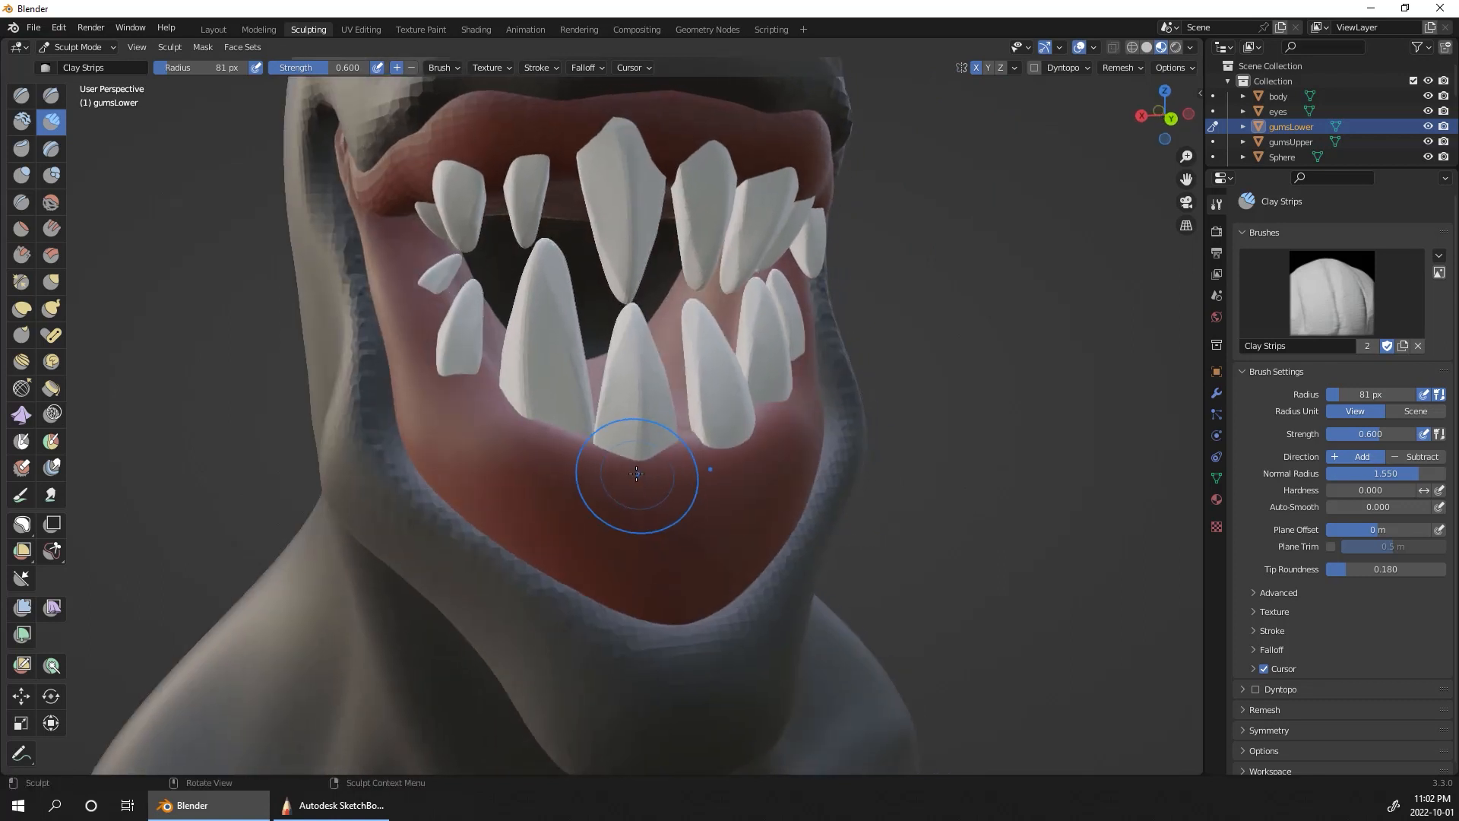
mouse_move(637, 473)
left_mouse_down()
mouse_move(677, 470)
mouse_move(621, 474)
mouse_move(657, 465)
left_mouse_up()
key("bracketleft")
key("bracketleft")
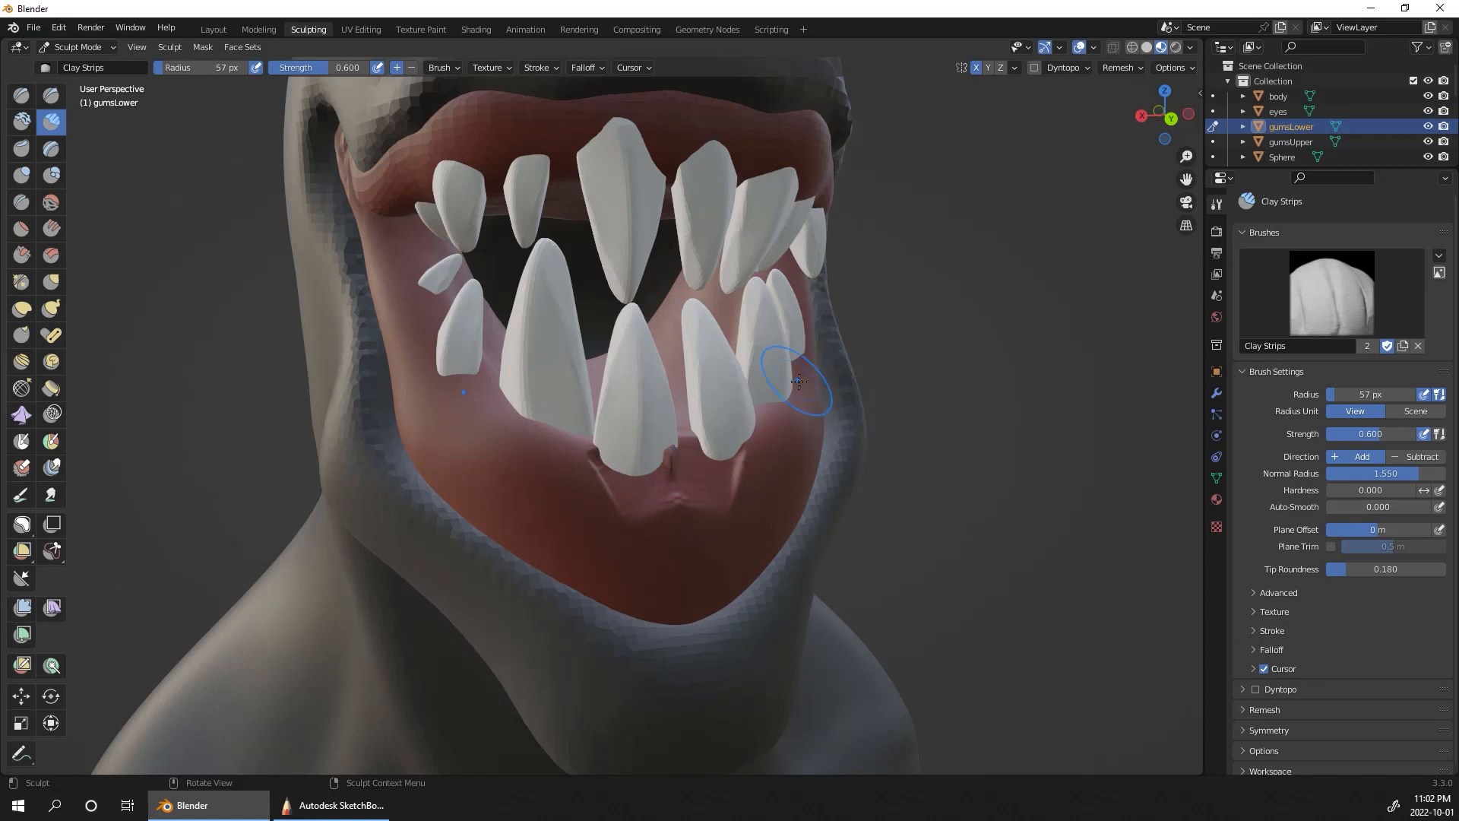
key("ctrl+z")
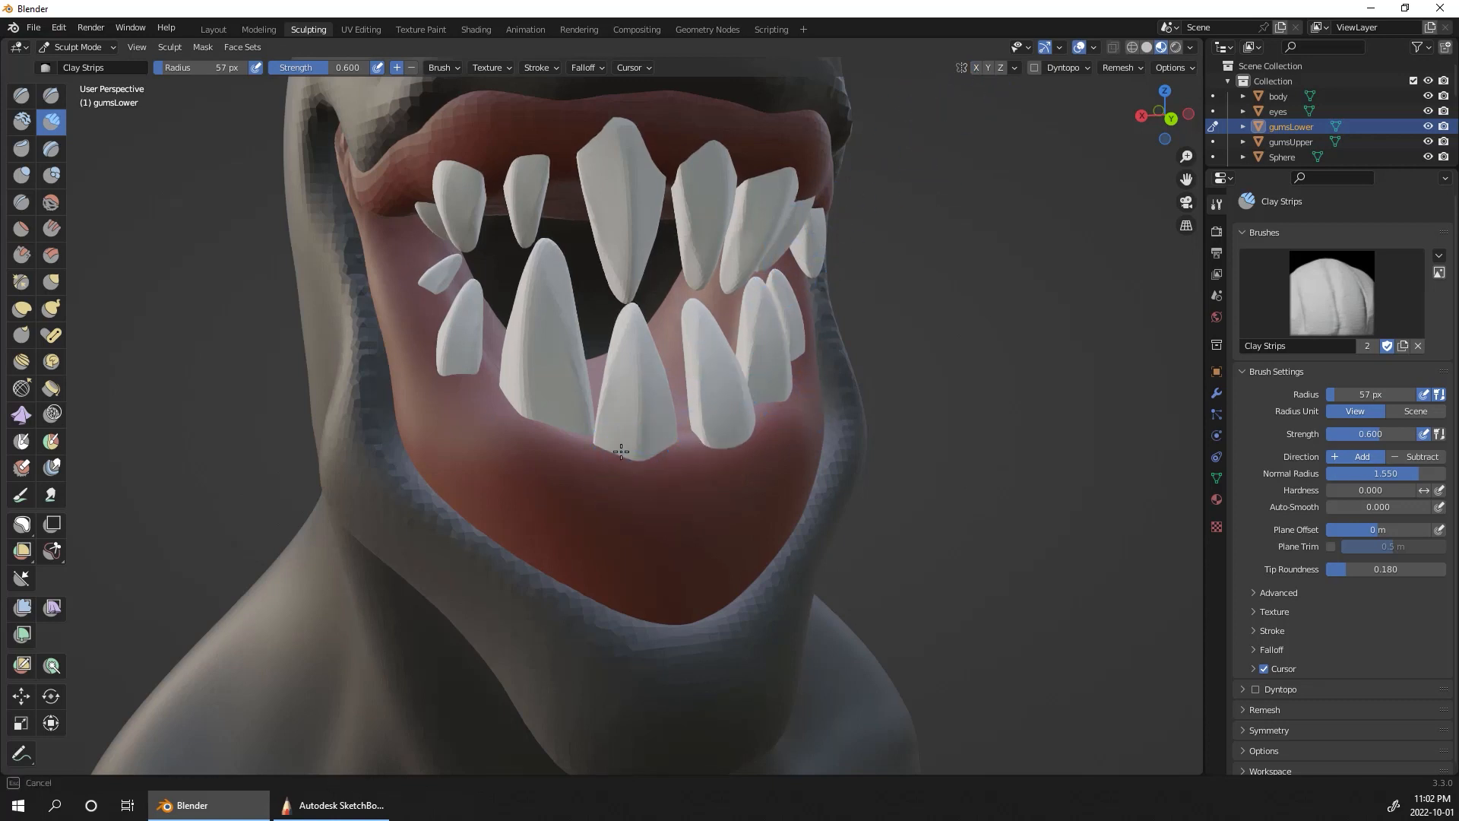
Step: With X symmetry off, build up raised gum edges around the bases of the front lower teeth using Clay Strips
left_click_drag(615, 443, 660, 487)
middle_click_drag(783, 371, 733, 375)
mouse_move(731, 450)
left_mouse_down()
mouse_move(684, 487)
mouse_move(712, 434)
mouse_move(766, 414)
left_mouse_up()
Step: Build up the gum around the lower side teeth on the character's left and add ridges between their sockets
middle_click_drag(999, 305, 938, 301)
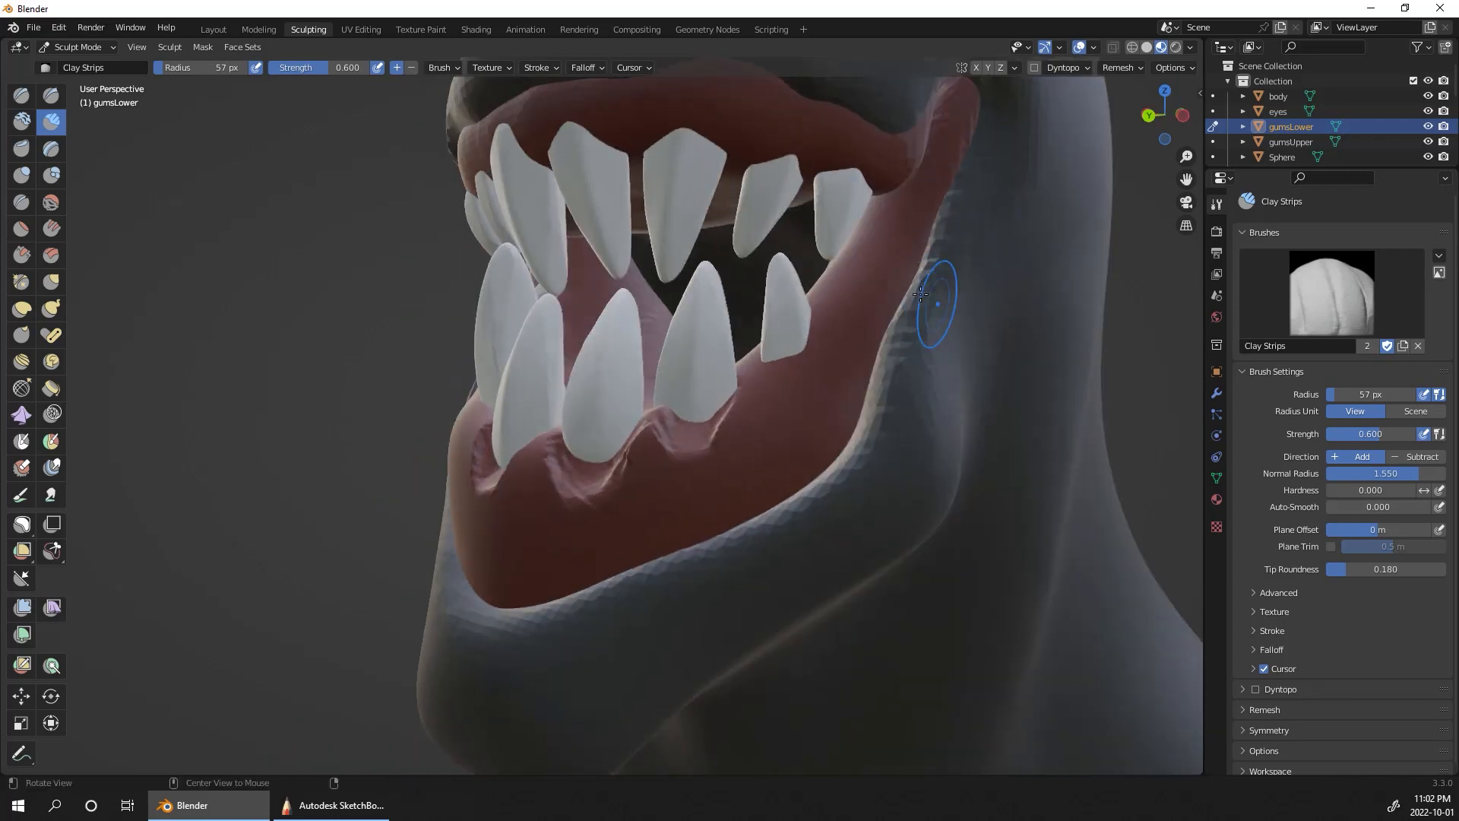
mouse_move(778, 386)
left_mouse_down()
mouse_move(799, 375)
mouse_move(789, 400)
mouse_move(805, 364)
left_mouse_up()
left_click_drag(719, 430, 684, 450)
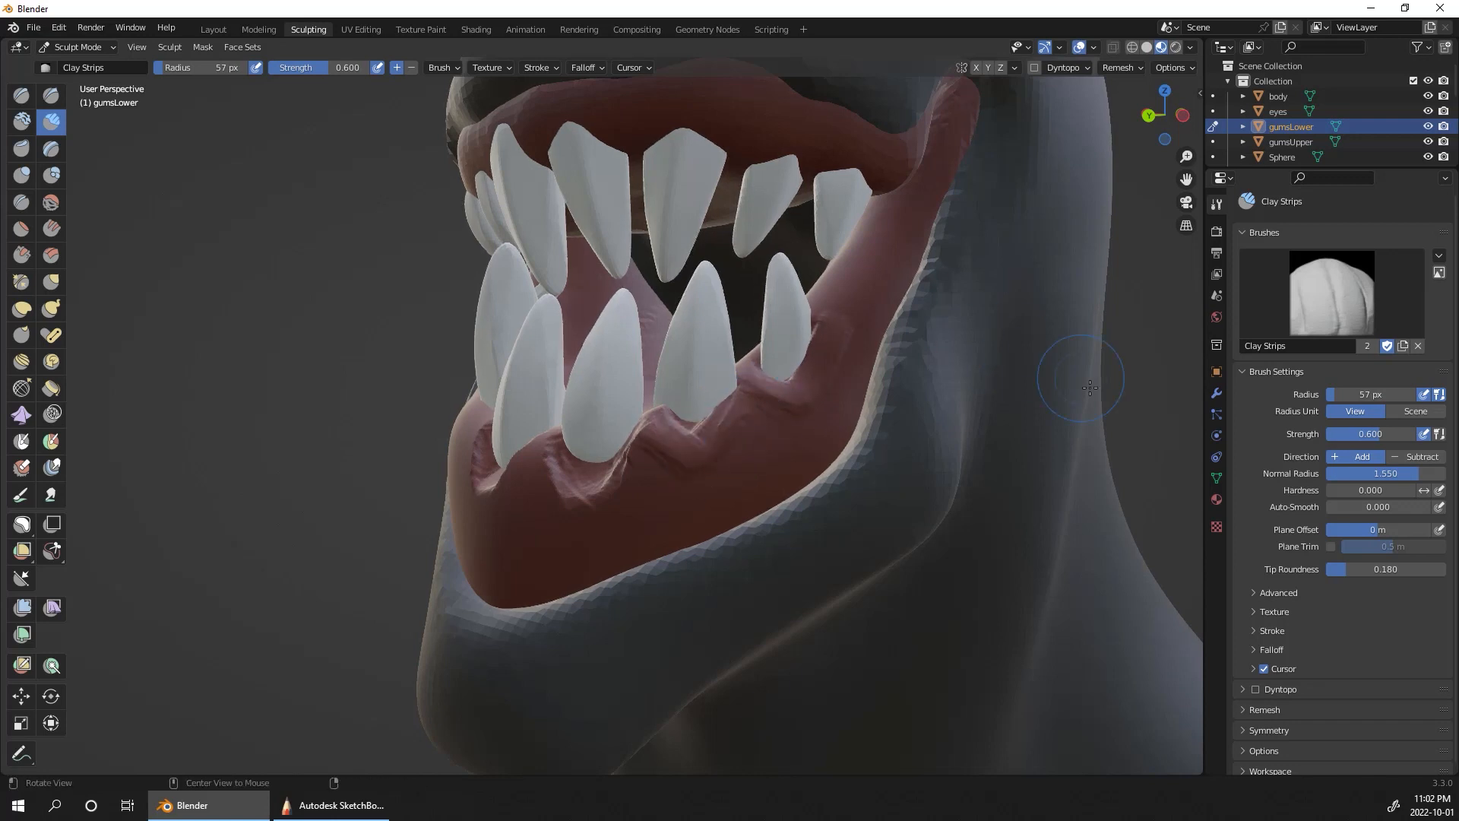
middle_click_drag(1090, 388, 824, 417)
mouse_move(737, 424)
left_mouse_down()
mouse_move(671, 453)
mouse_move(690, 459)
mouse_move(673, 453)
left_mouse_up()
mouse_move(558, 486)
left_mouse_down()
mouse_move(541, 469)
mouse_move(586, 465)
mouse_move(556, 501)
left_mouse_up()
Step: Wrap raised gum around the large lower fang on the character's right and blend the ridges beneath the front teeth
left_click_drag(959, 410, 1058, 440, "alt")
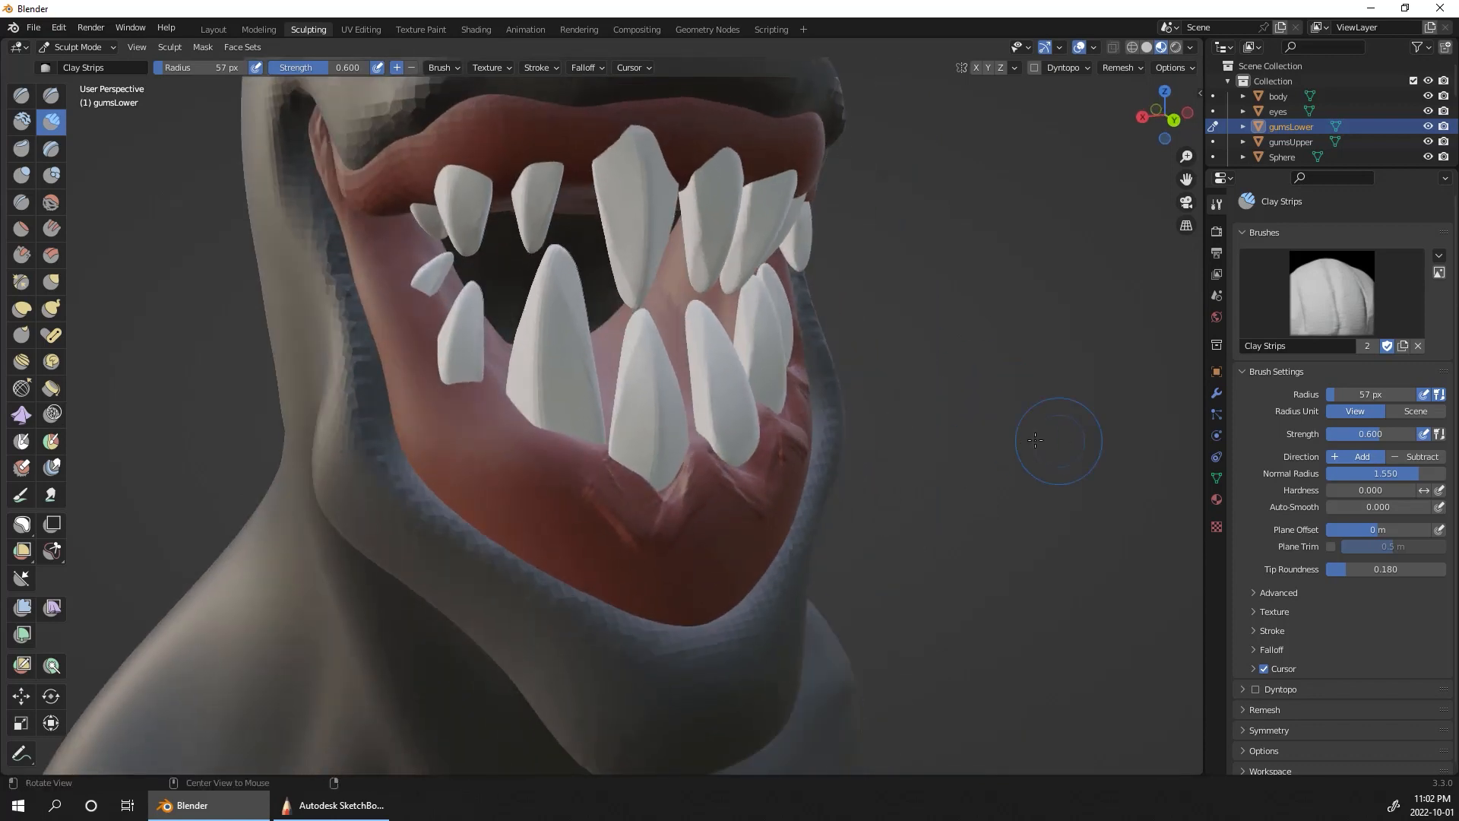
left_click_drag(524, 414, 510, 403)
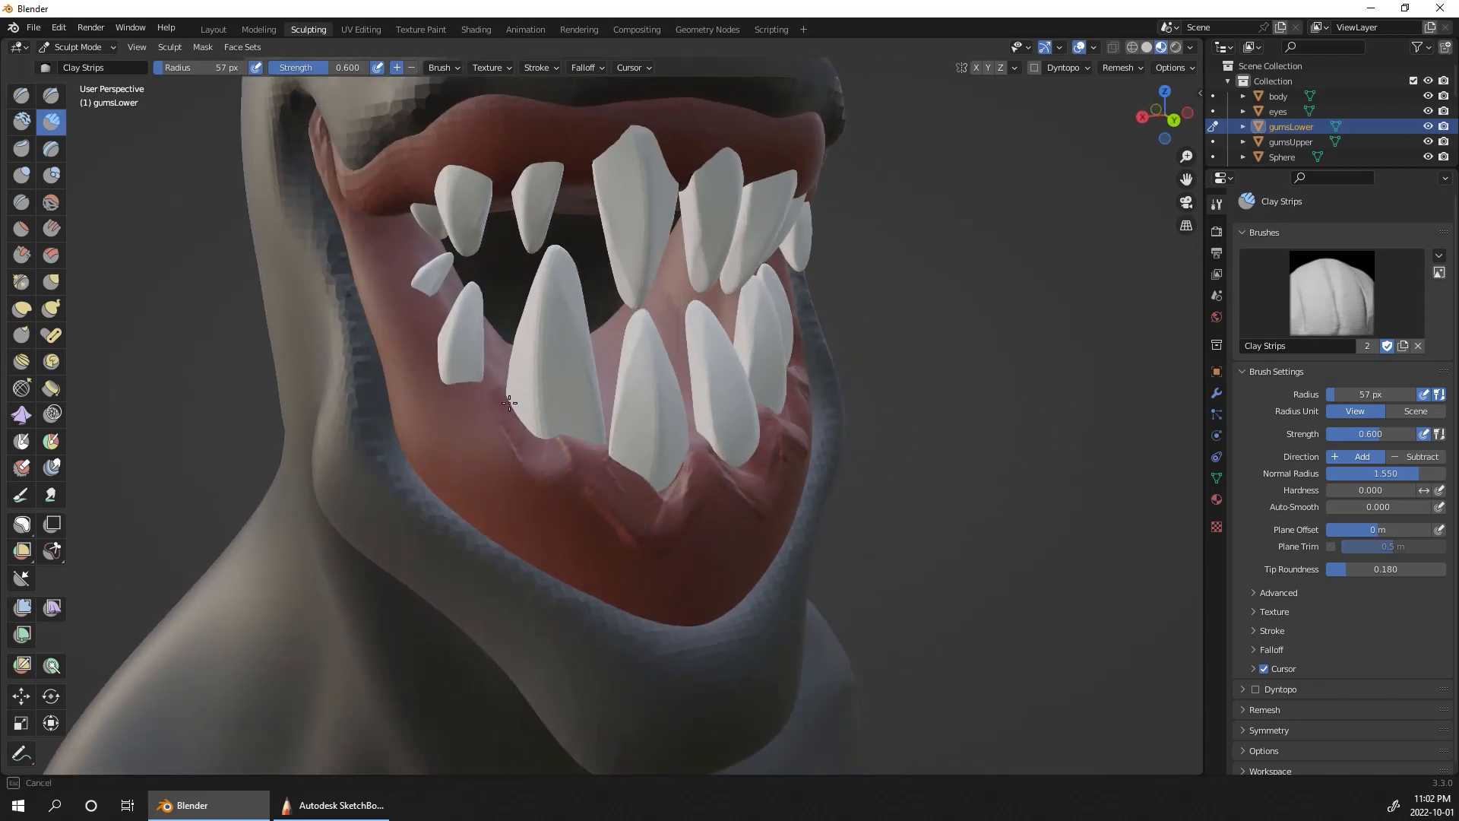
mouse_move(561, 453)
left_mouse_down()
mouse_move(508, 453)
mouse_move(517, 479)
mouse_move(577, 447)
left_mouse_up()
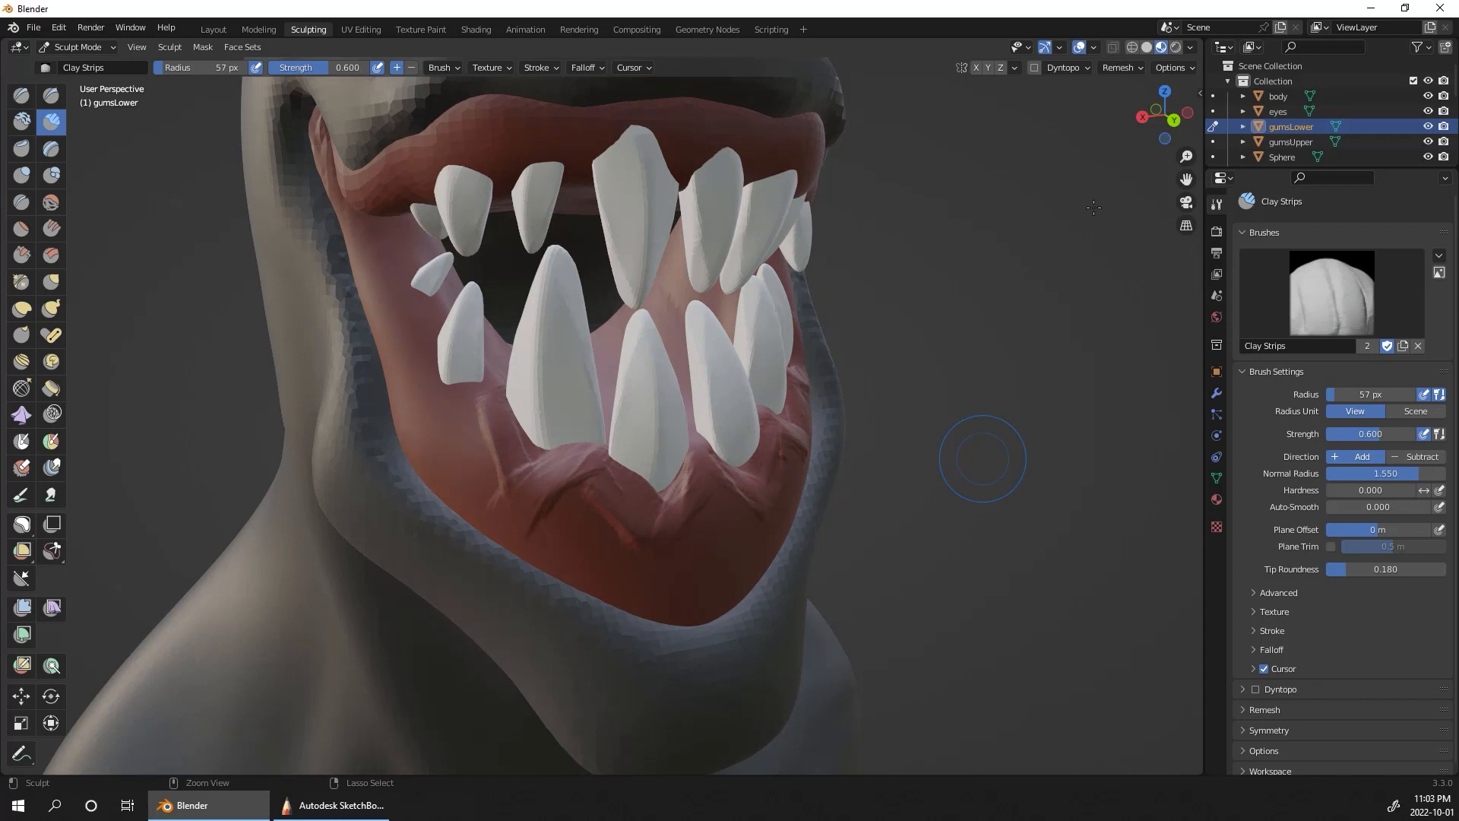
middle_click_drag(1035, 357, 982, 366)
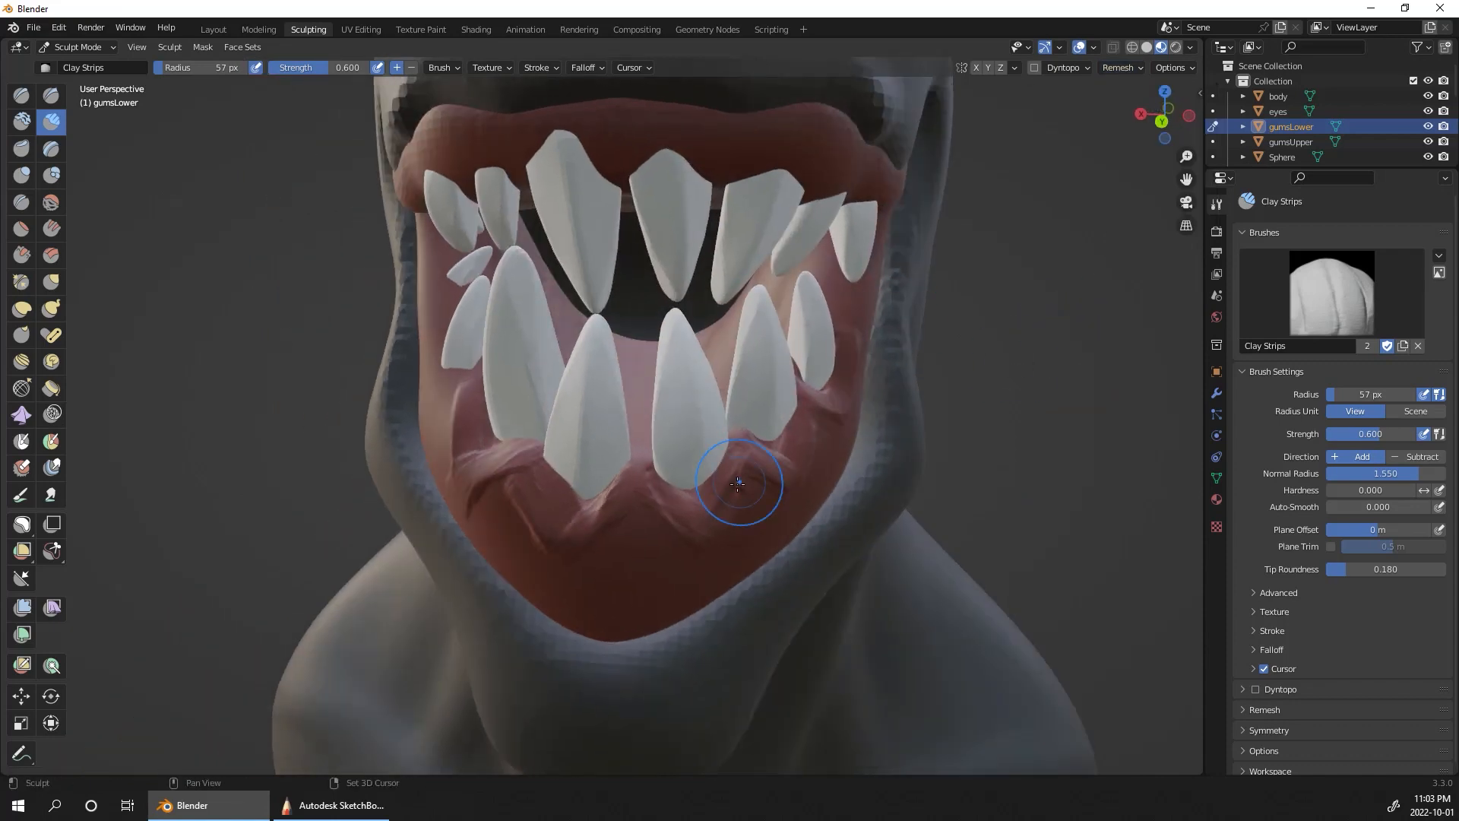
left_click_drag(738, 484, 752, 472)
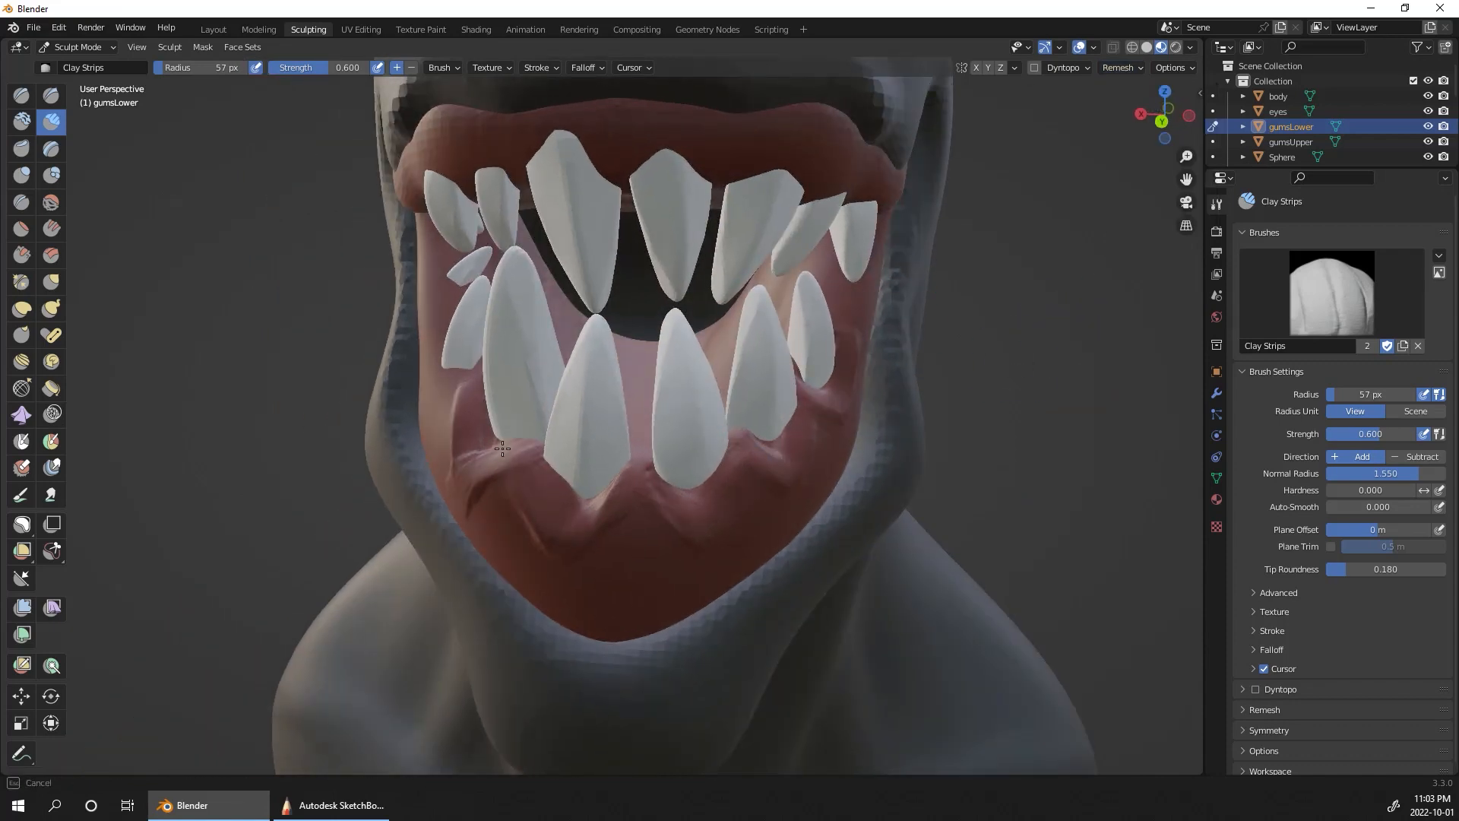
Step: Build gum folds around the rear lower teeth on the character's right and extend the ridges toward the front
middle_click_drag(1045, 370, 750, 458)
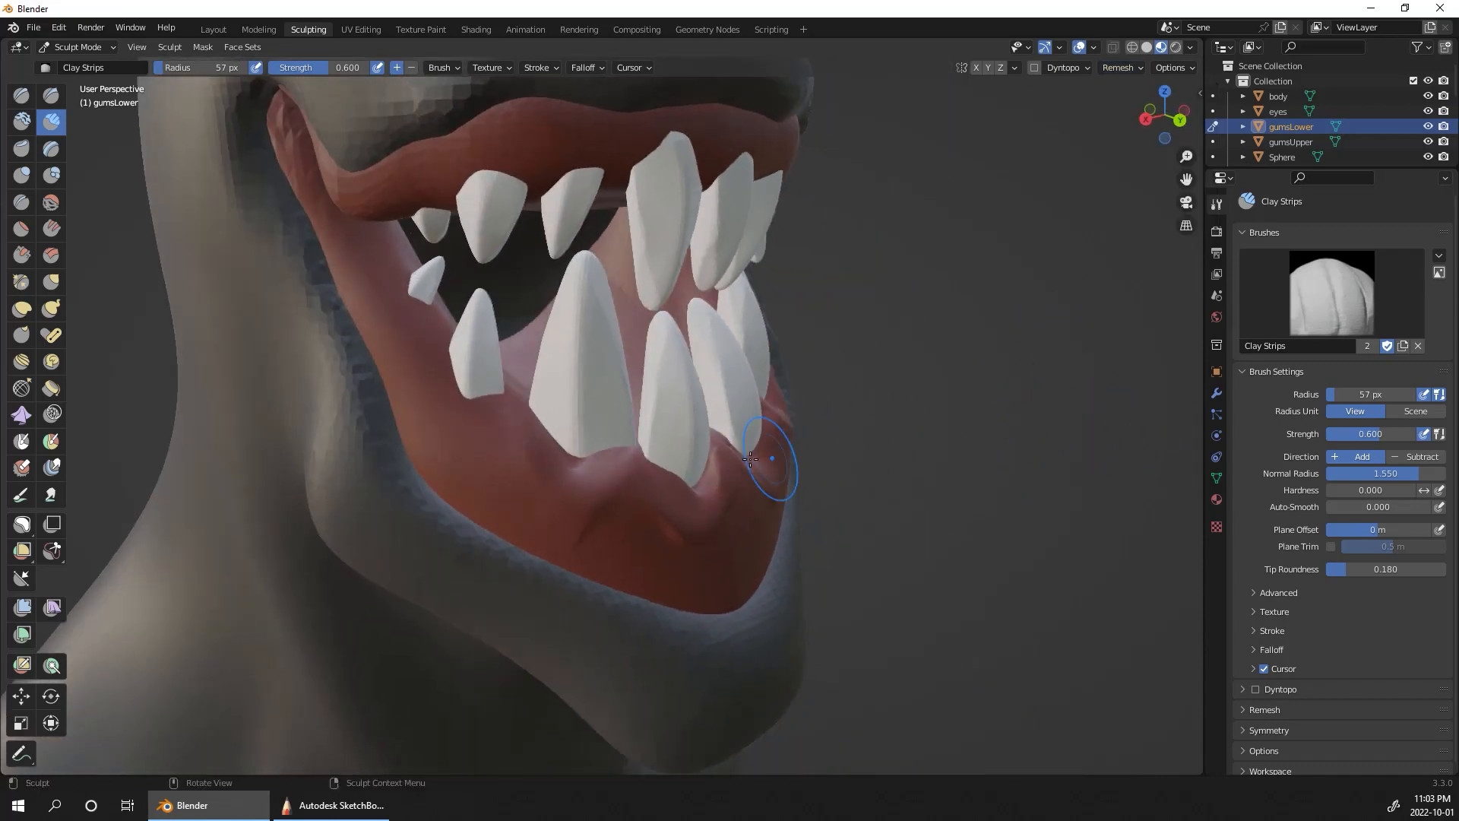
mouse_move(482, 395)
left_mouse_down()
mouse_move(409, 288)
mouse_move(379, 302)
mouse_move(427, 389)
left_mouse_up()
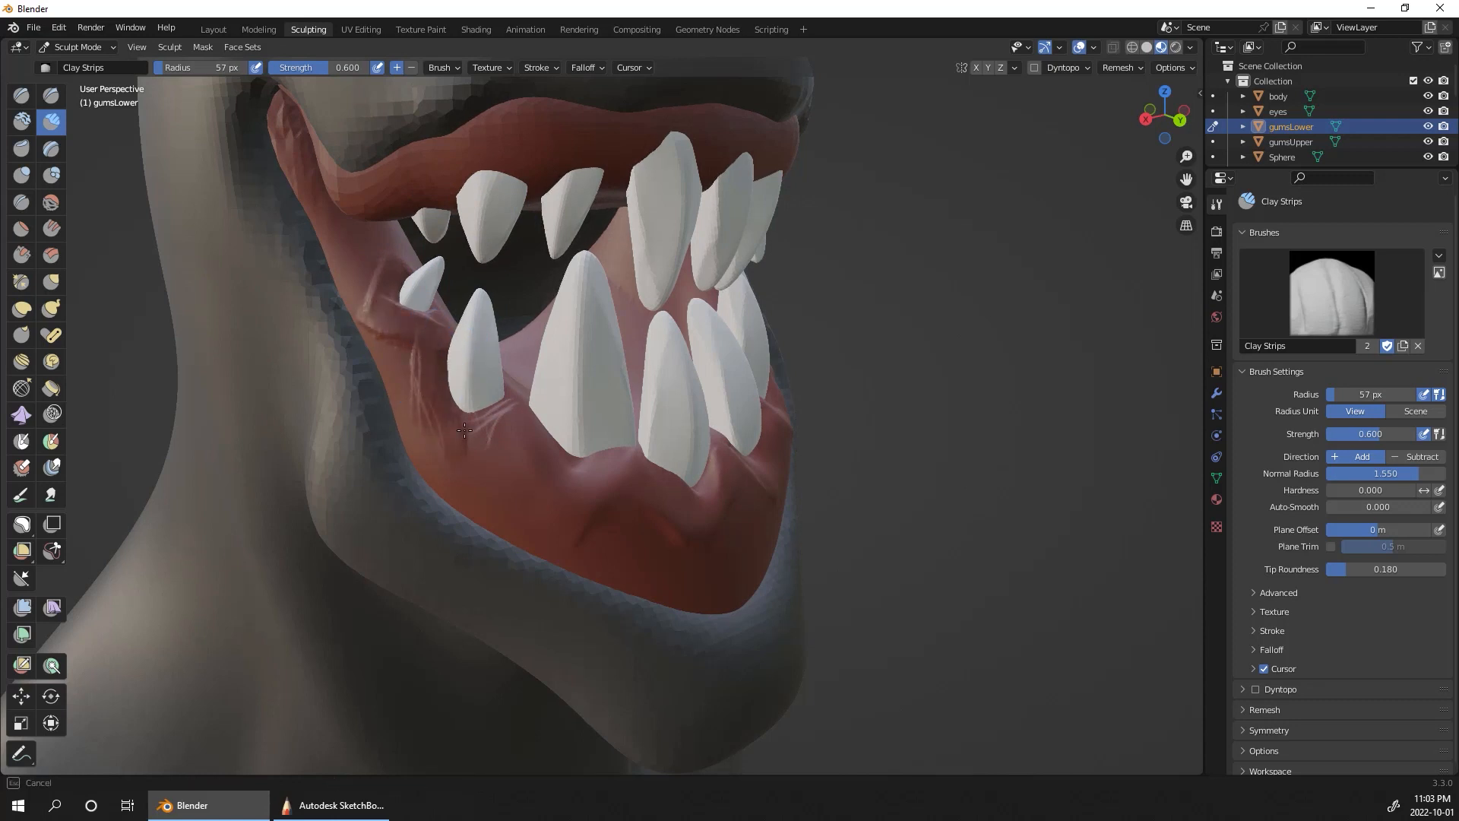
mouse_move(522, 380)
left_mouse_down()
mouse_move(494, 441)
mouse_move(426, 472)
mouse_move(451, 469)
left_mouse_up()
left_click_drag(566, 523, 564, 527)
left_click_drag(608, 475, 642, 505)
left_click_drag(668, 499, 676, 468)
Step: Sculpt vertical ridges down the front of the lower gum, from the middle teeth to the lip
middle_click_drag(870, 473, 789, 475)
left_click_drag(597, 535, 657, 471)
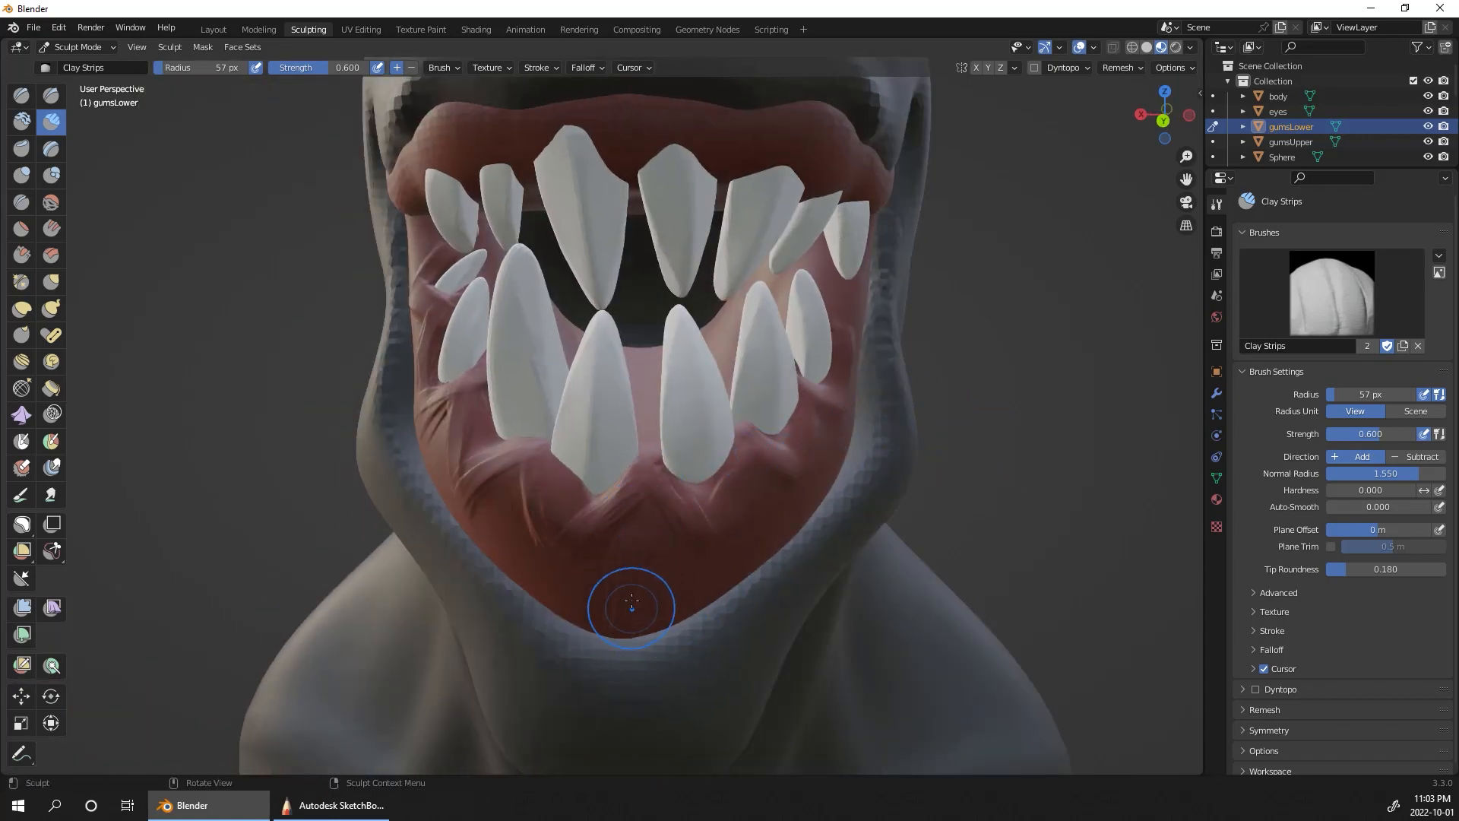
left_click_drag(641, 549, 671, 590)
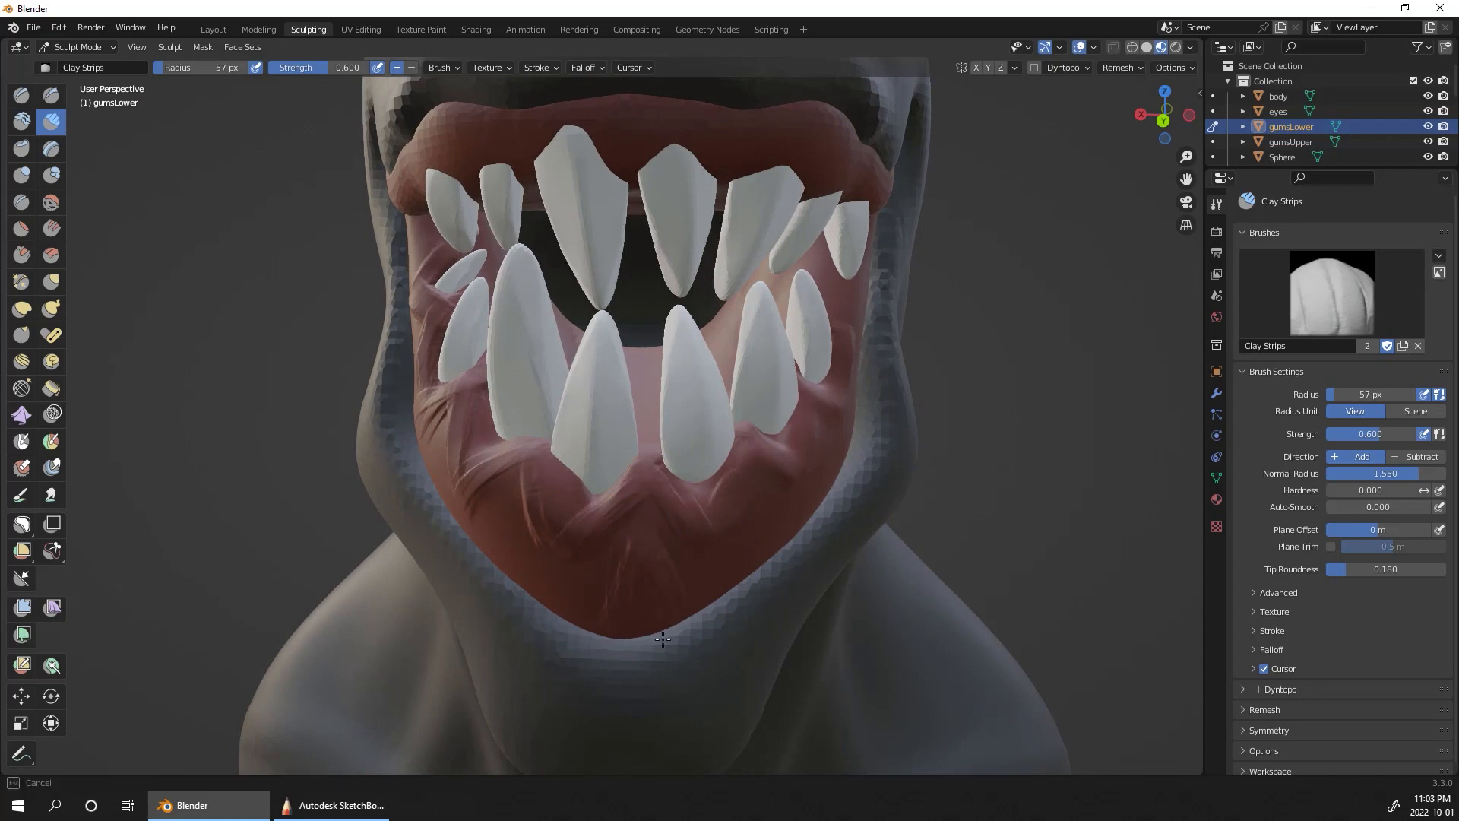
left_click_drag(663, 640, 823, 453)
Step: Add vertical folds to the lower gum on the character's right, running down to the lip, and soften them
middle_click_drag(842, 468, 562, 516)
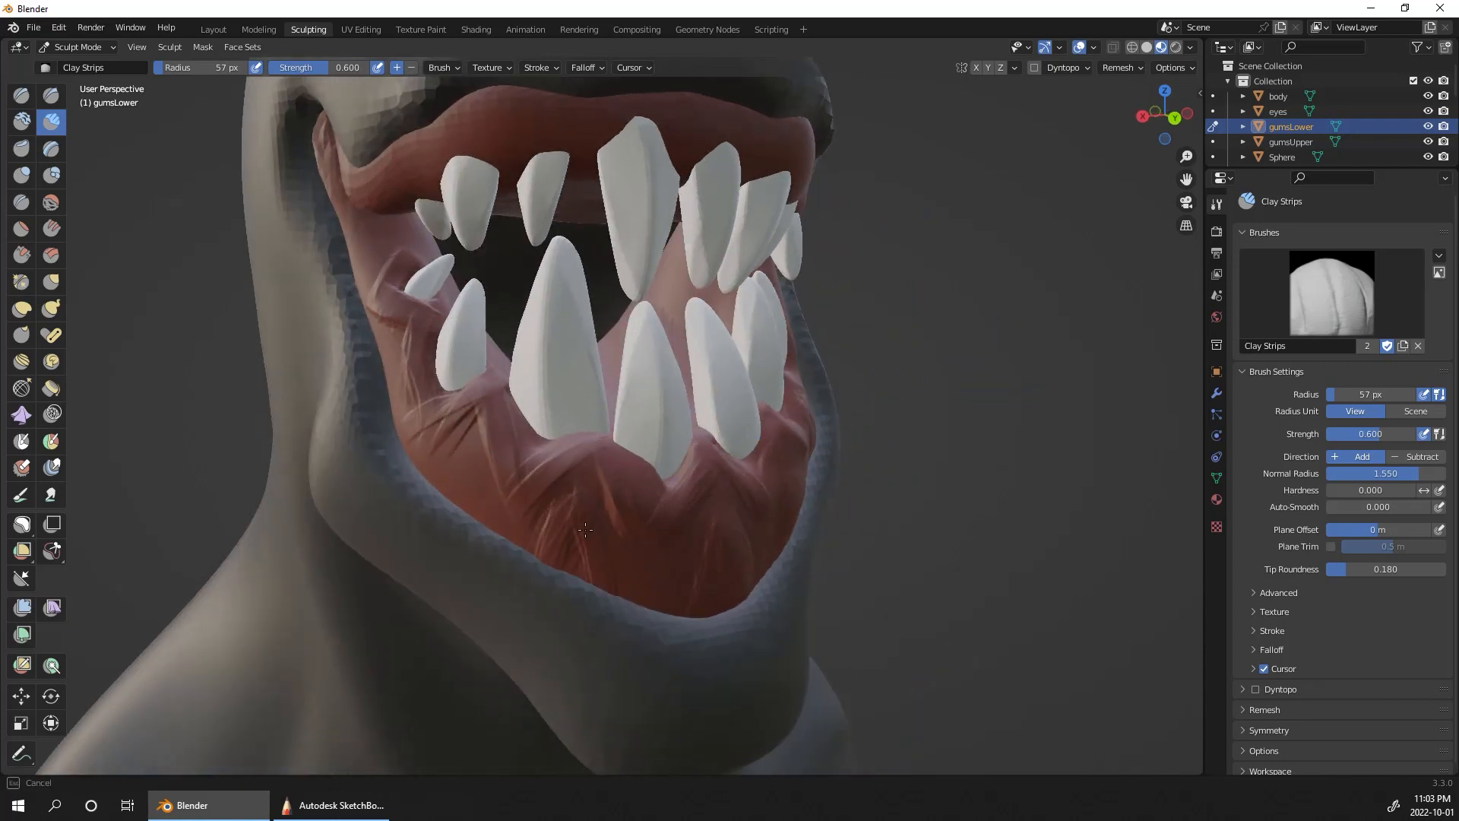
left_click_drag(477, 464, 459, 503)
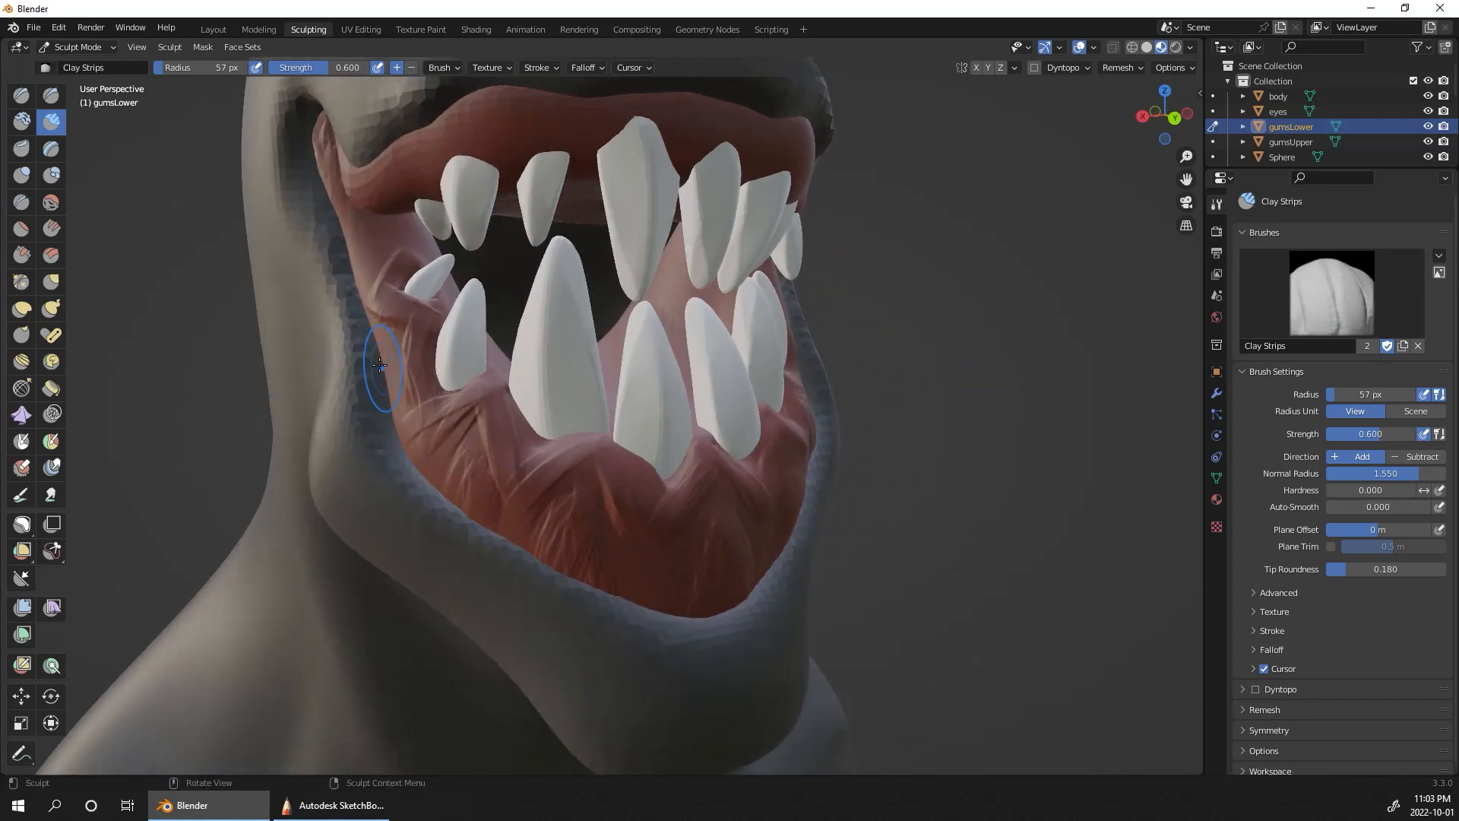
left_click_drag(385, 335, 390, 379)
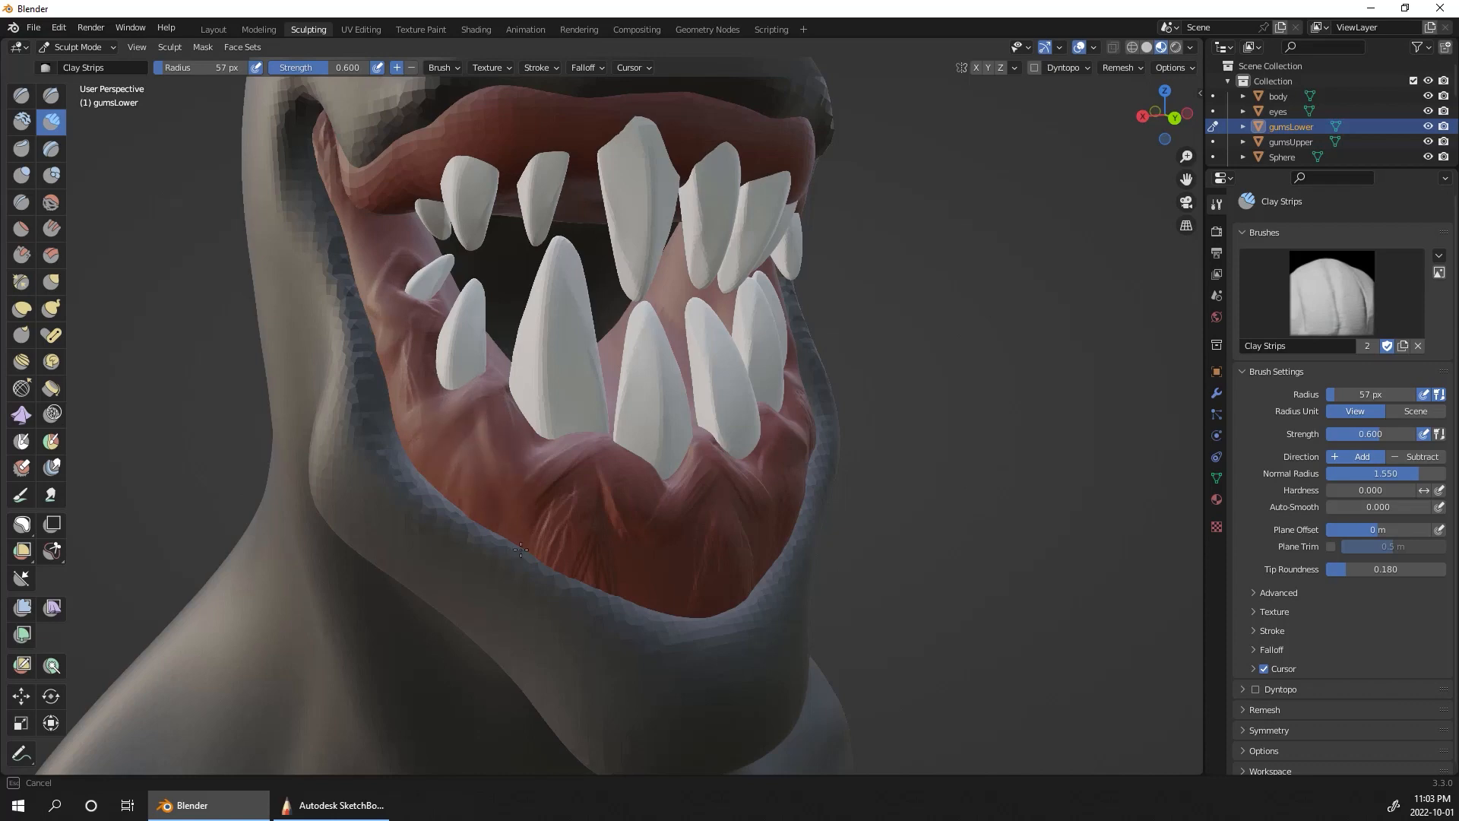
middle_click_drag(752, 600, 731, 574)
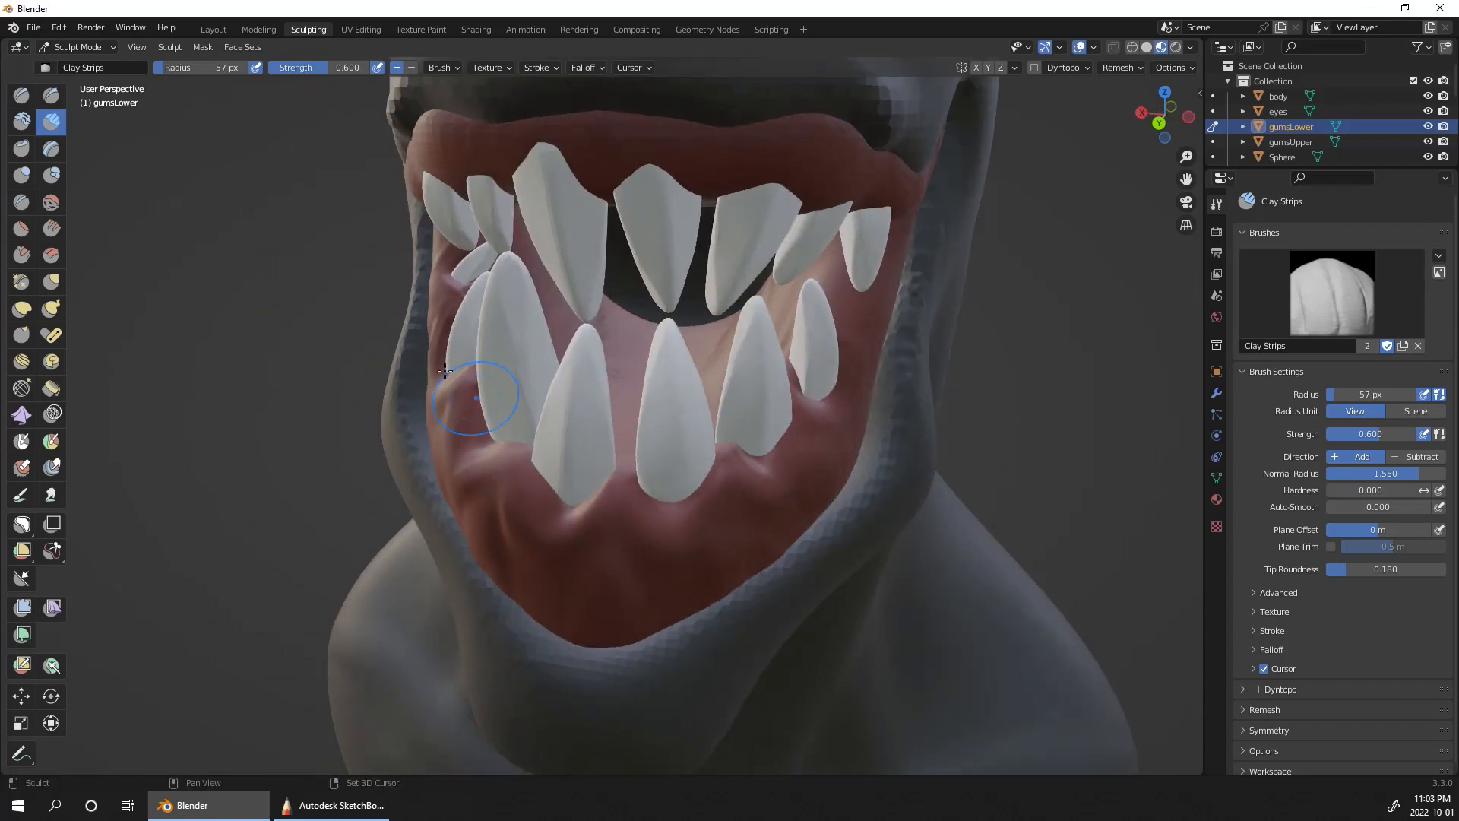
Step: Check the softened lower gum from both sides and touch up the folds below the character's right teeth
middle_click_drag(1057, 344, 886, 329)
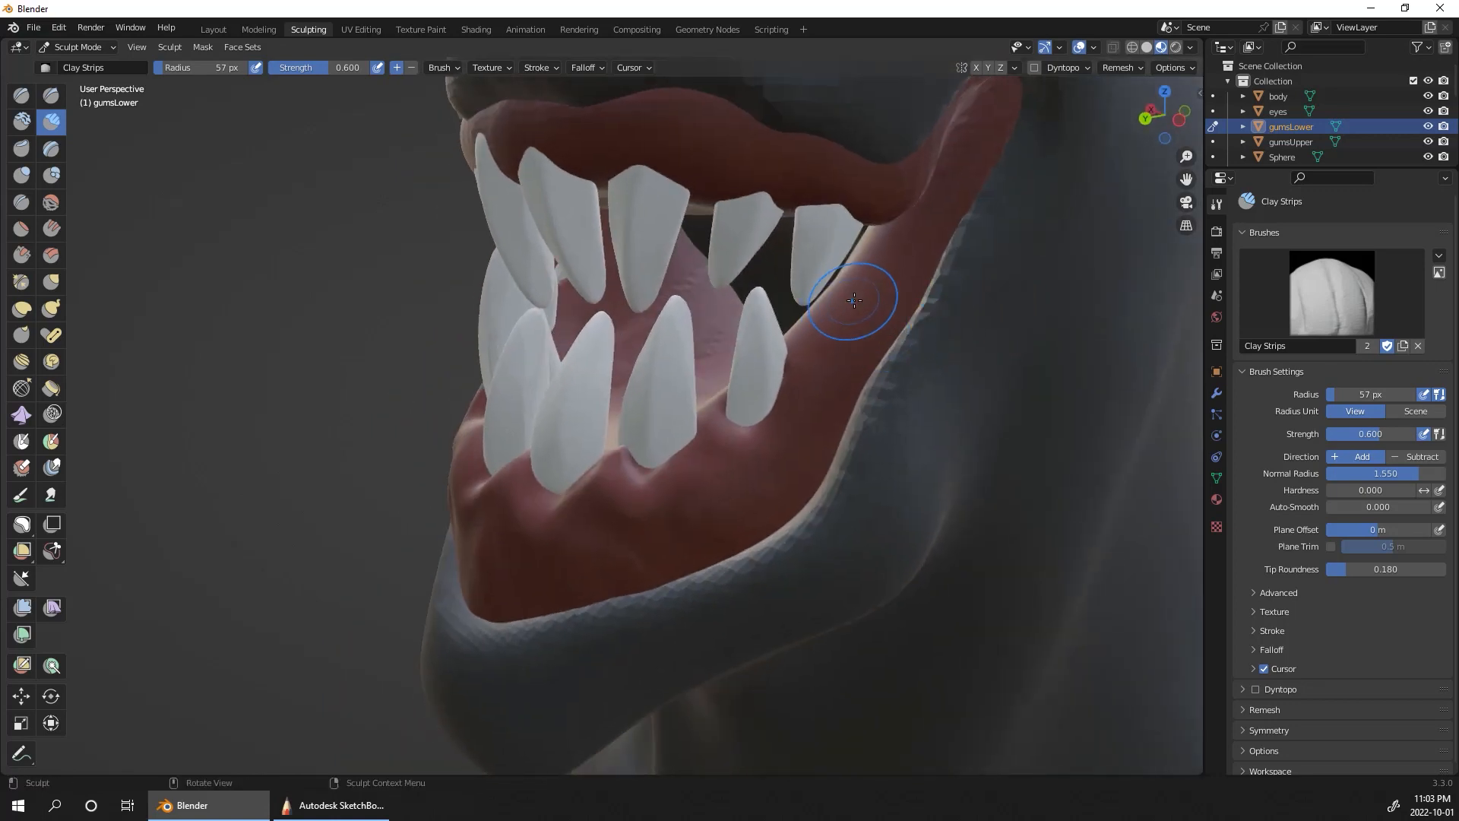
left_click_drag(1056, 400, 1002, 526, "alt")
left_click_drag(935, 417, 603, 505, "alt")
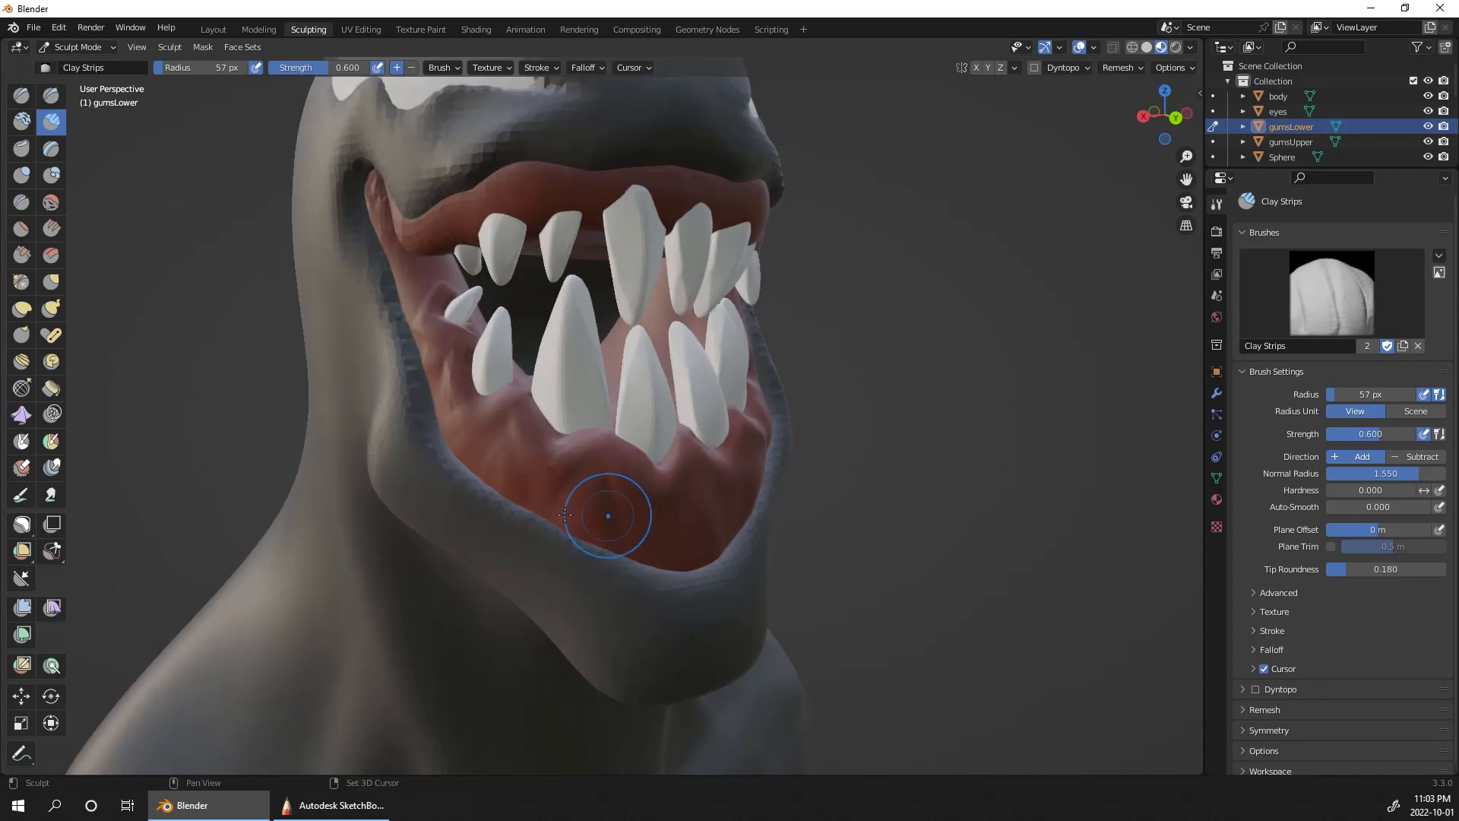
left_click_drag(467, 414, 465, 464, "shift")
left_click_drag(1049, 508, 1031, 517, "alt")
Step: Switch to the Clay brush and add soft ridges to the lower gum beneath the teeth on the character's right
left_click(21, 121)
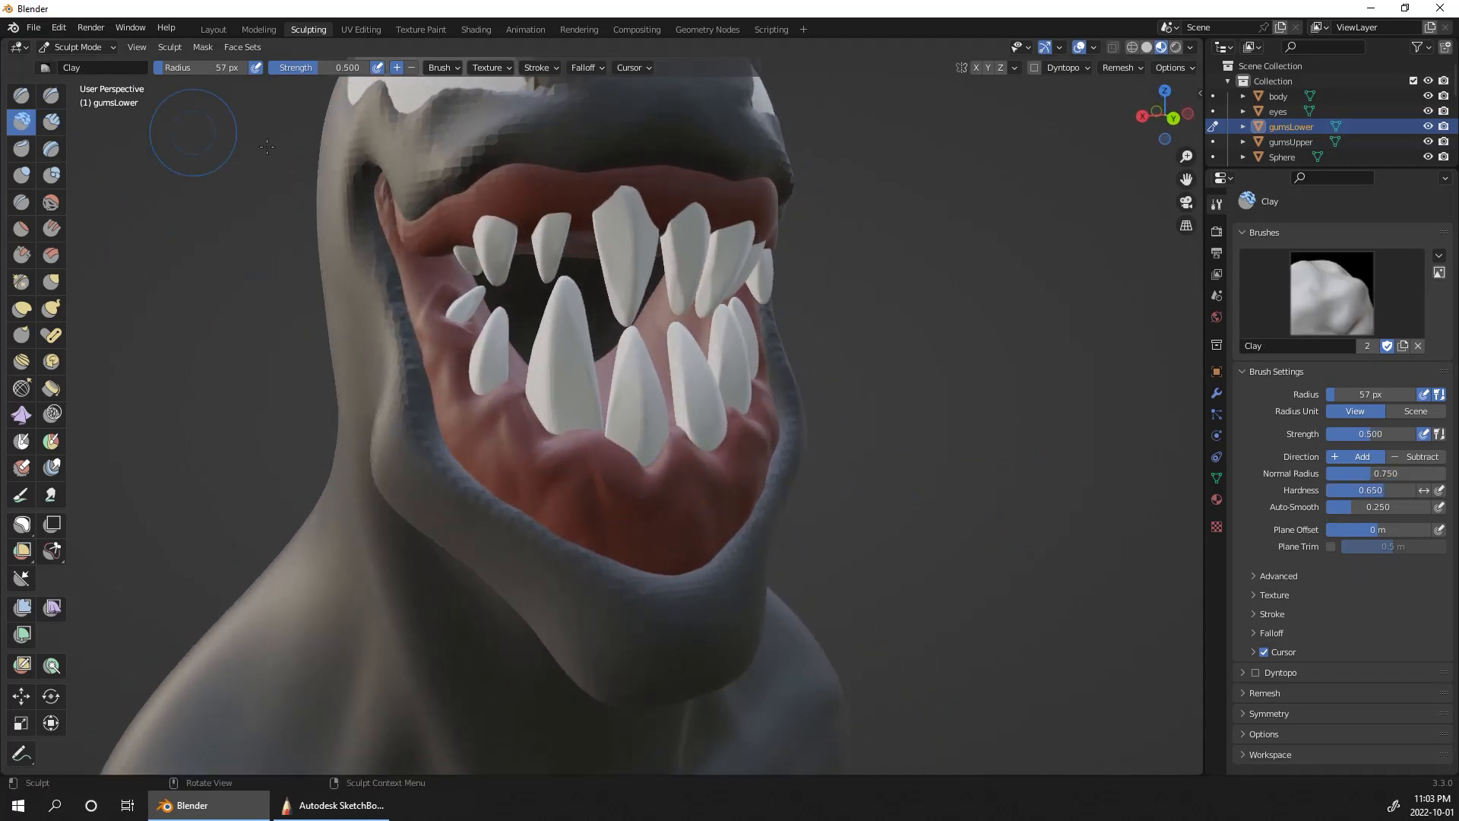
mouse_move(934, 417)
left_mouse_down("ctrl+alt")
mouse_move(942, 355)
mouse_move(981, 391)
left_mouse_up("ctrl+alt")
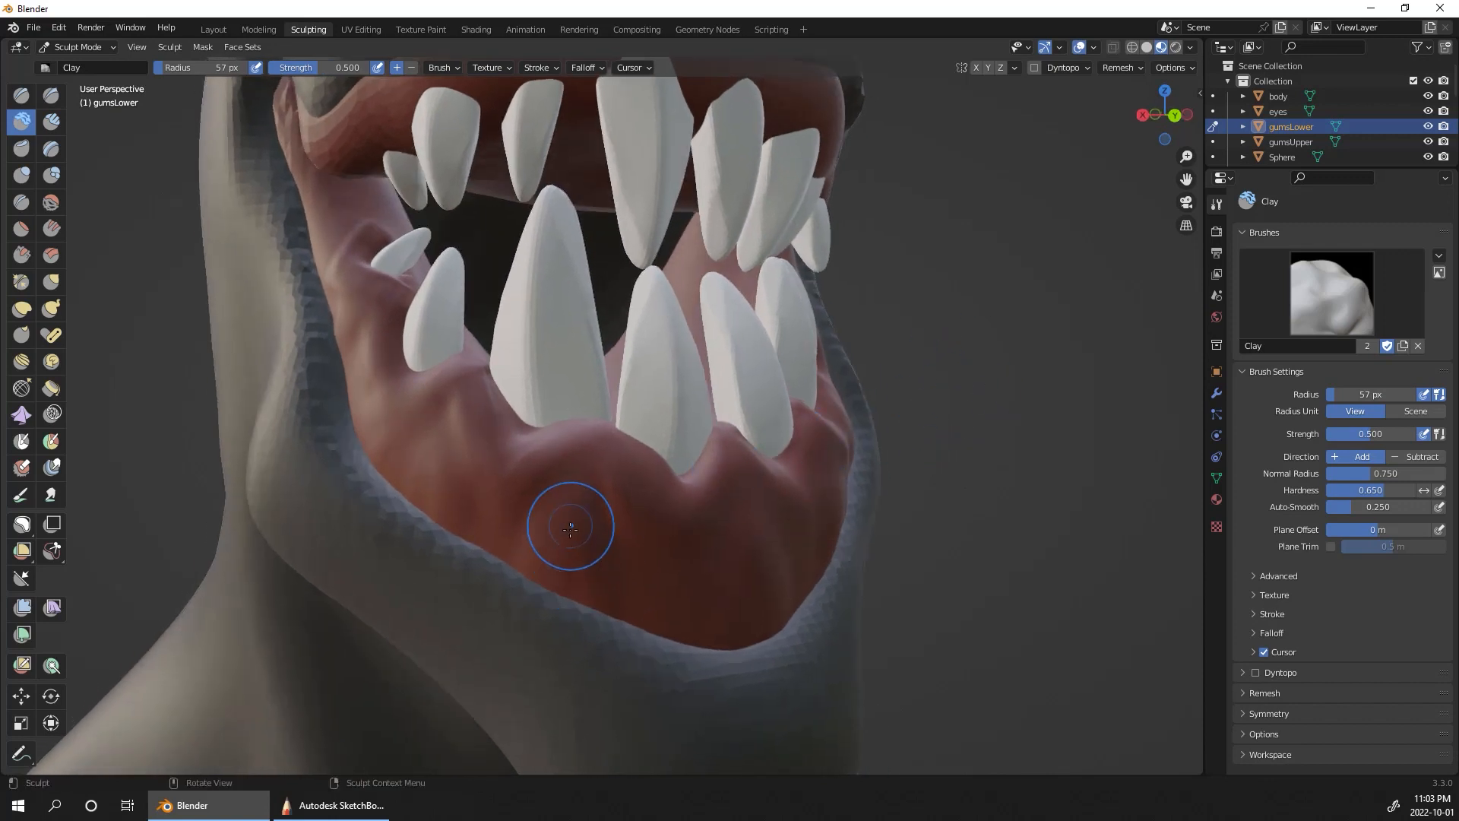
mouse_move(571, 526)
left_mouse_down()
mouse_move(574, 495)
mouse_move(521, 554)
mouse_move(604, 622)
left_mouse_up()
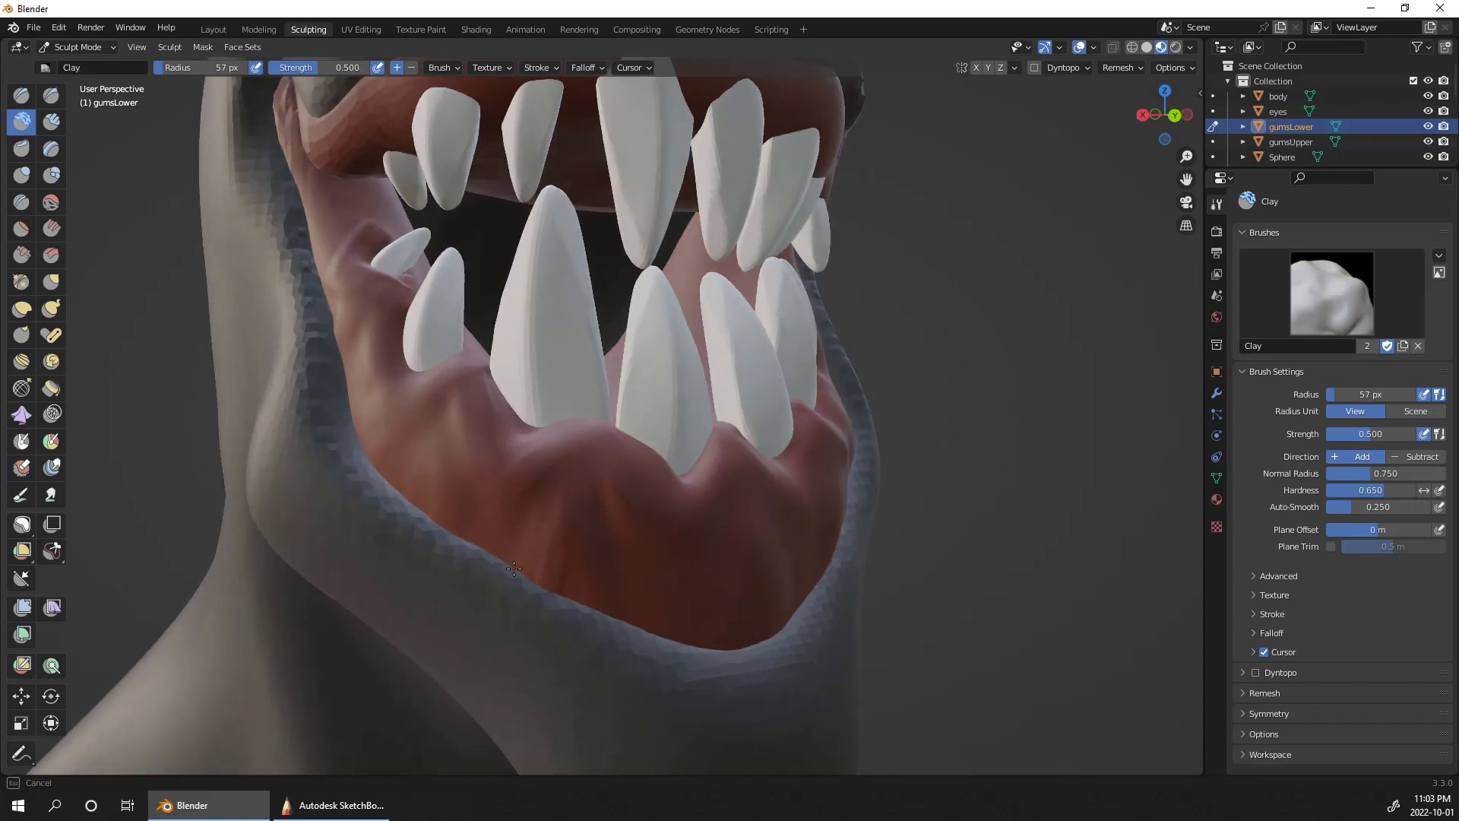
mouse_move(480, 409)
left_mouse_down()
mouse_move(619, 442)
mouse_move(635, 518)
left_mouse_up()
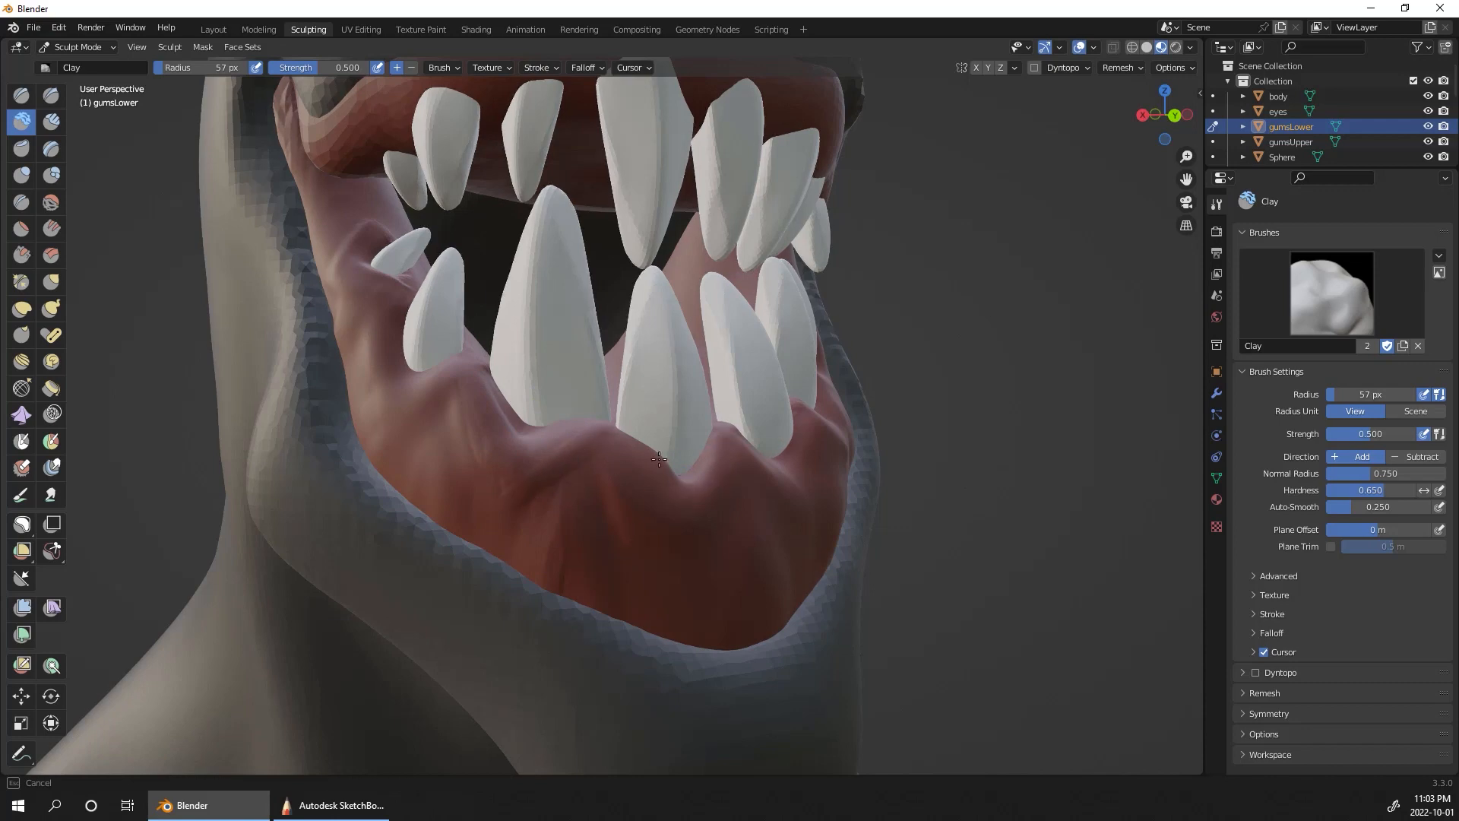
left_click_drag(659, 459, 672, 487)
Step: Sculpt soft vertical folds with the Clay brush across the front of the lower gum, below the middle teeth
left_click_drag(967, 413, 919, 419, "alt")
left_click_drag(677, 667, 603, 562)
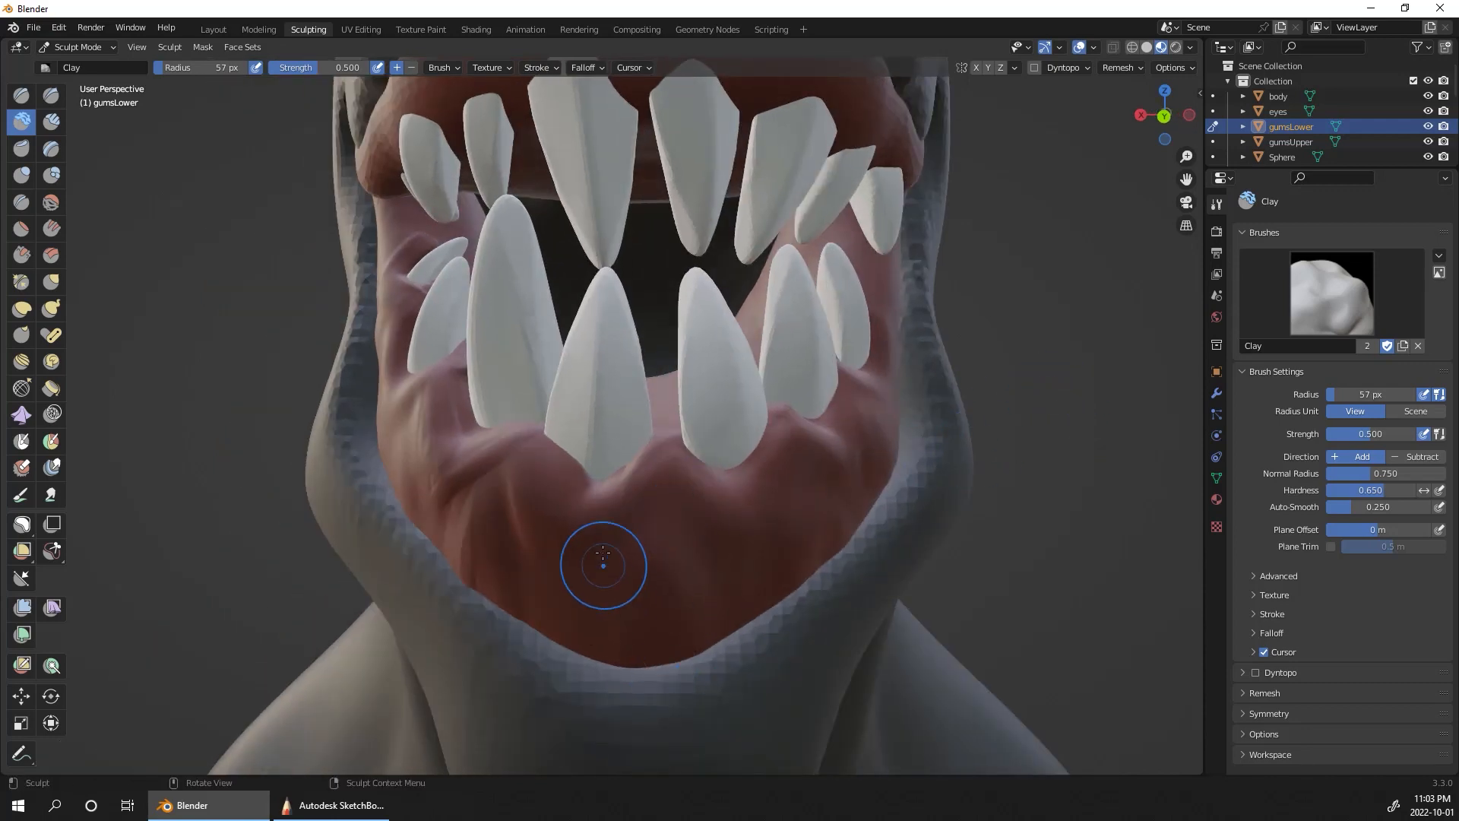
left_click_drag(583, 646, 616, 620)
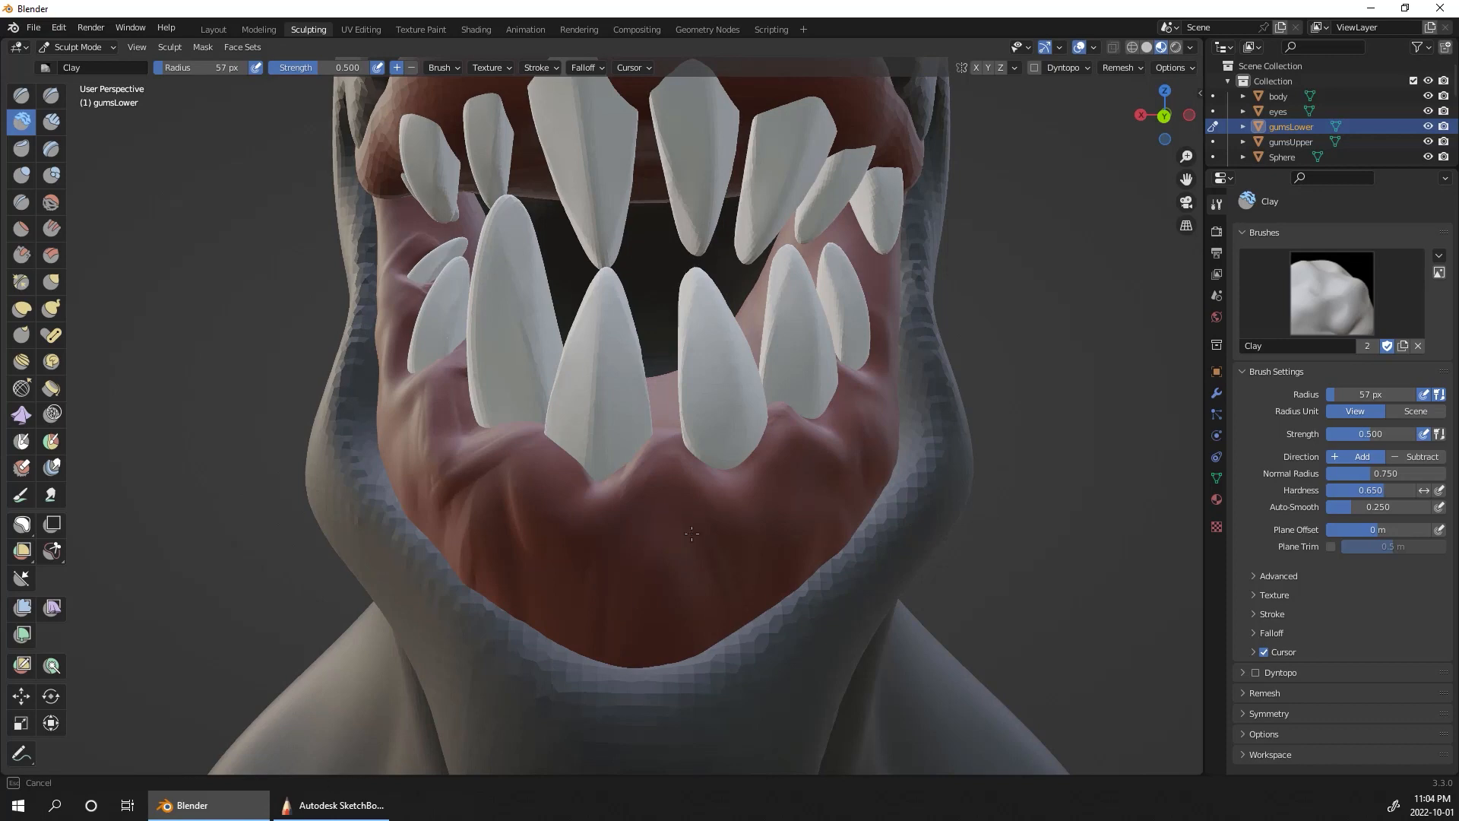
left_click_drag(692, 534, 749, 498)
left_click_drag(743, 581, 791, 479)
left_click_drag(787, 578, 829, 494)
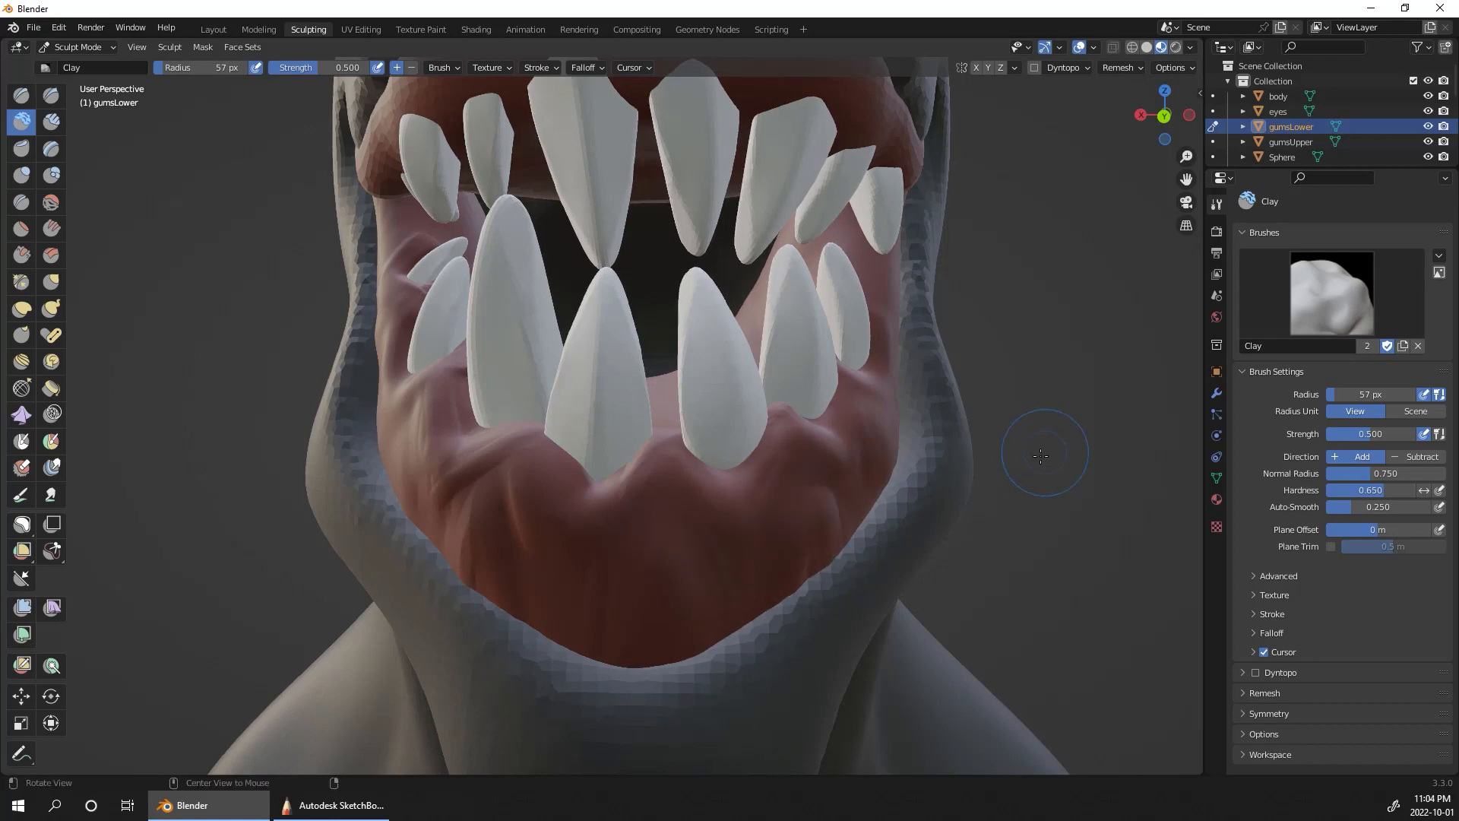
Step: Refine the folds along the sides of the lower gum with the Clay brush and review the whole bust
middle_click_drag(1040, 454, 684, 493)
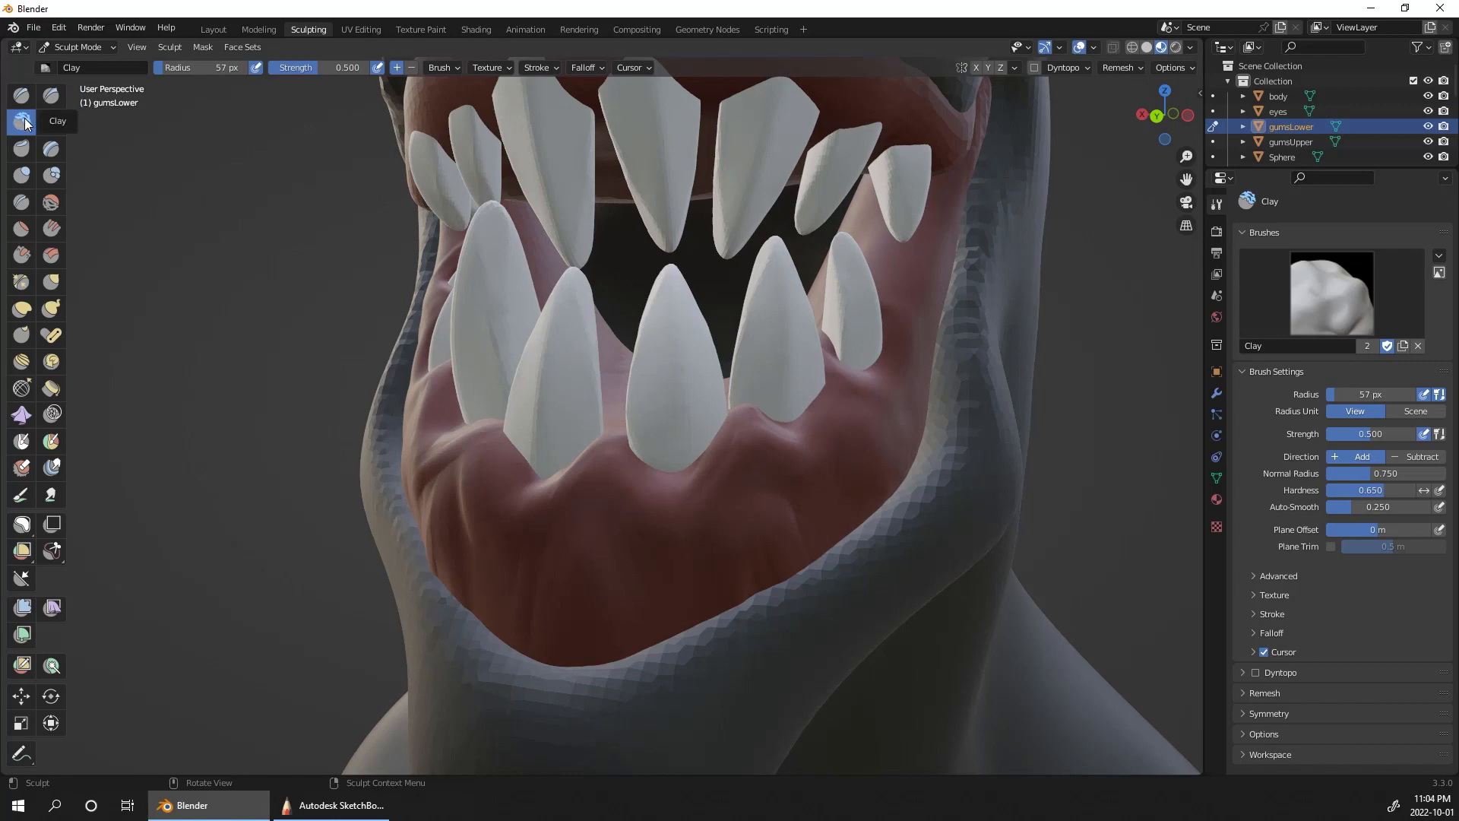
middle_click_drag(1044, 459, 732, 495)
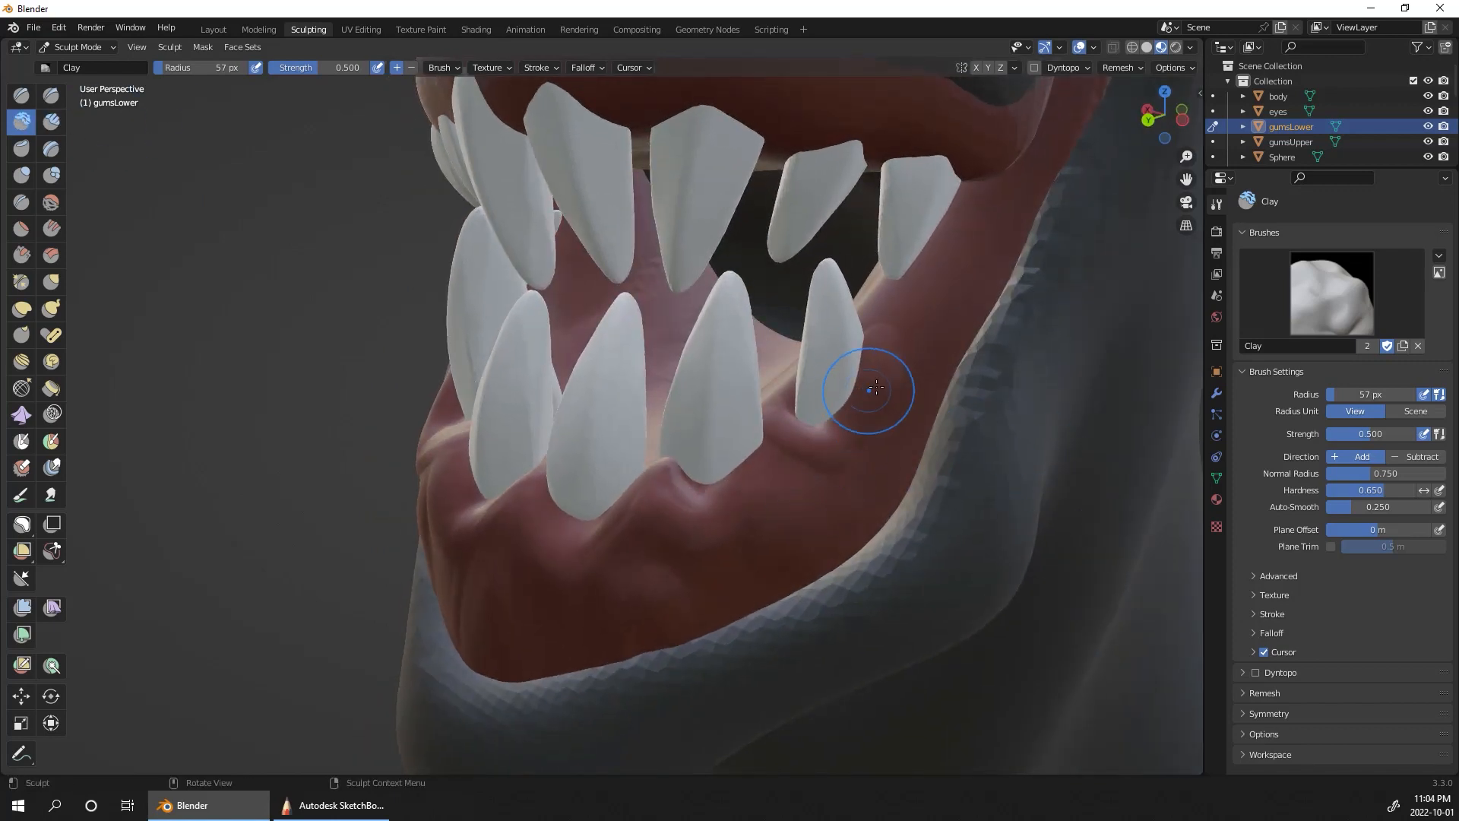
middle_click_drag(1123, 385, 472, 393)
mouse_move(399, 431)
left_mouse_down()
mouse_move(387, 407)
mouse_move(479, 425)
mouse_move(529, 591)
left_mouse_up()
middle_click_drag(819, 457, 843, 729, "ctrl")
middle_click_drag(1125, 600, 1069, 518)
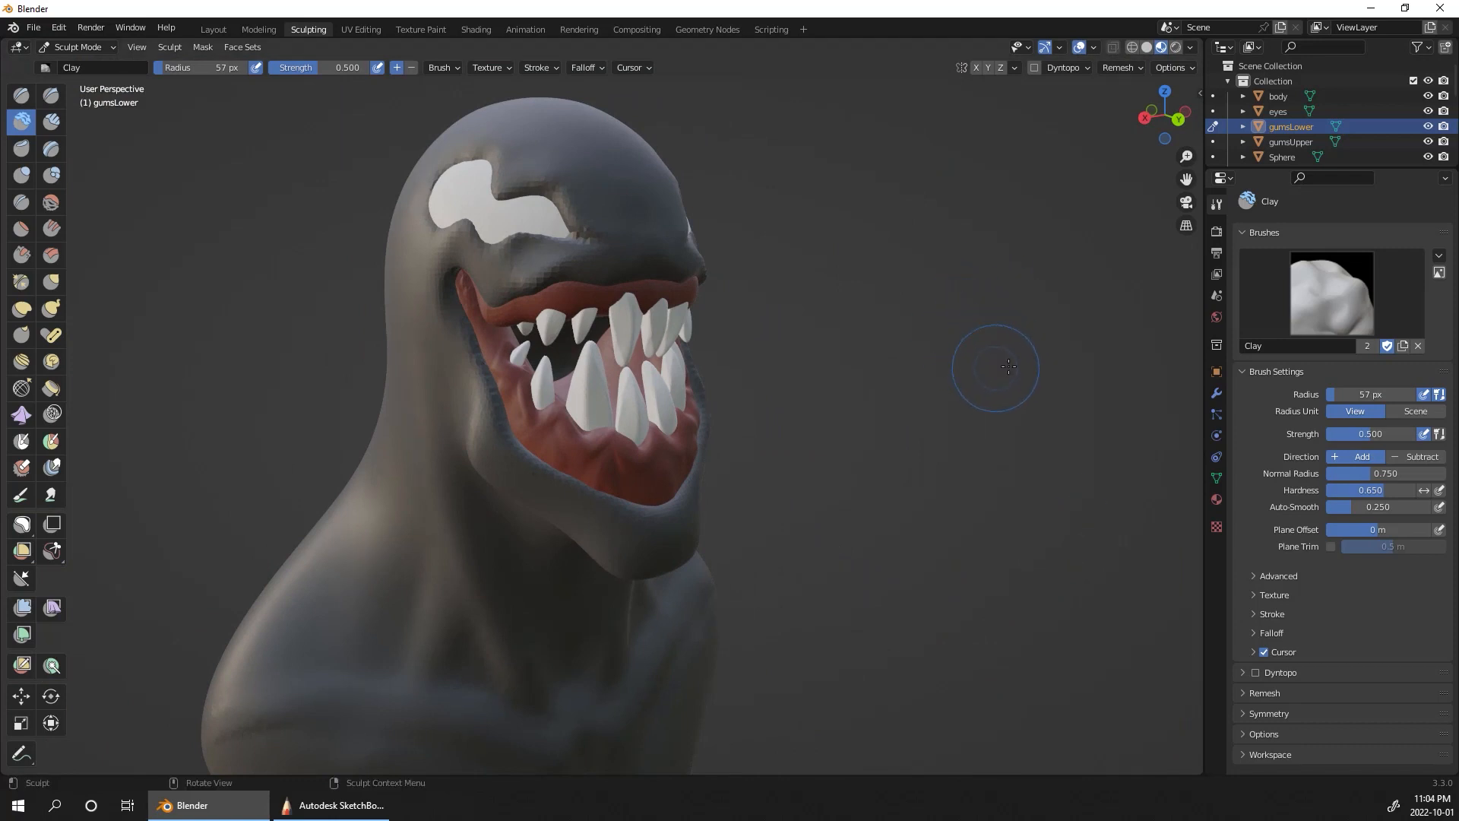
middle_click_drag(1008, 367, 975, 367)
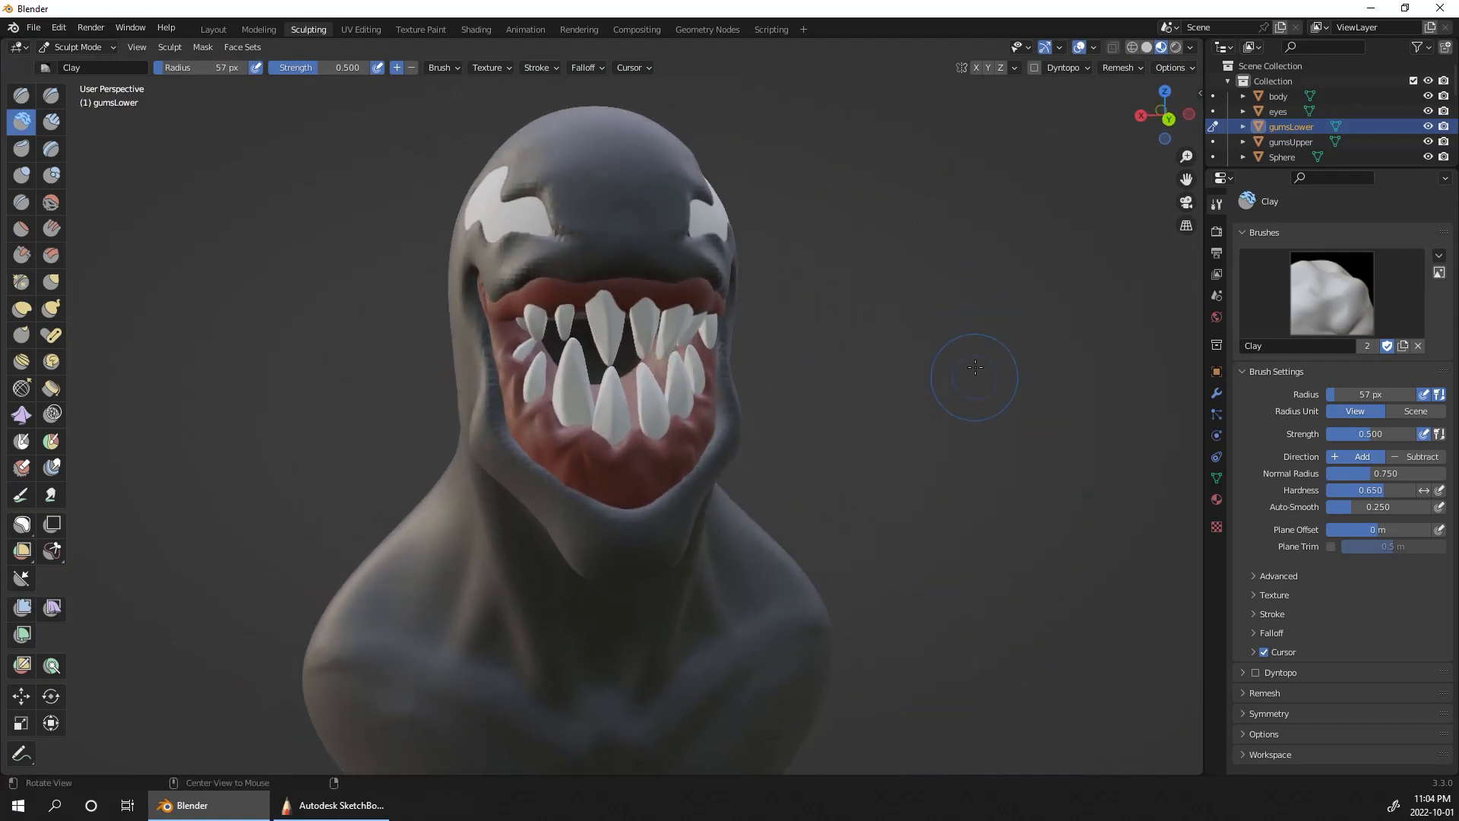
Step: Make gumsUpper the sculpted object, set a new voxel size and remesh it
left_click(1291, 141)
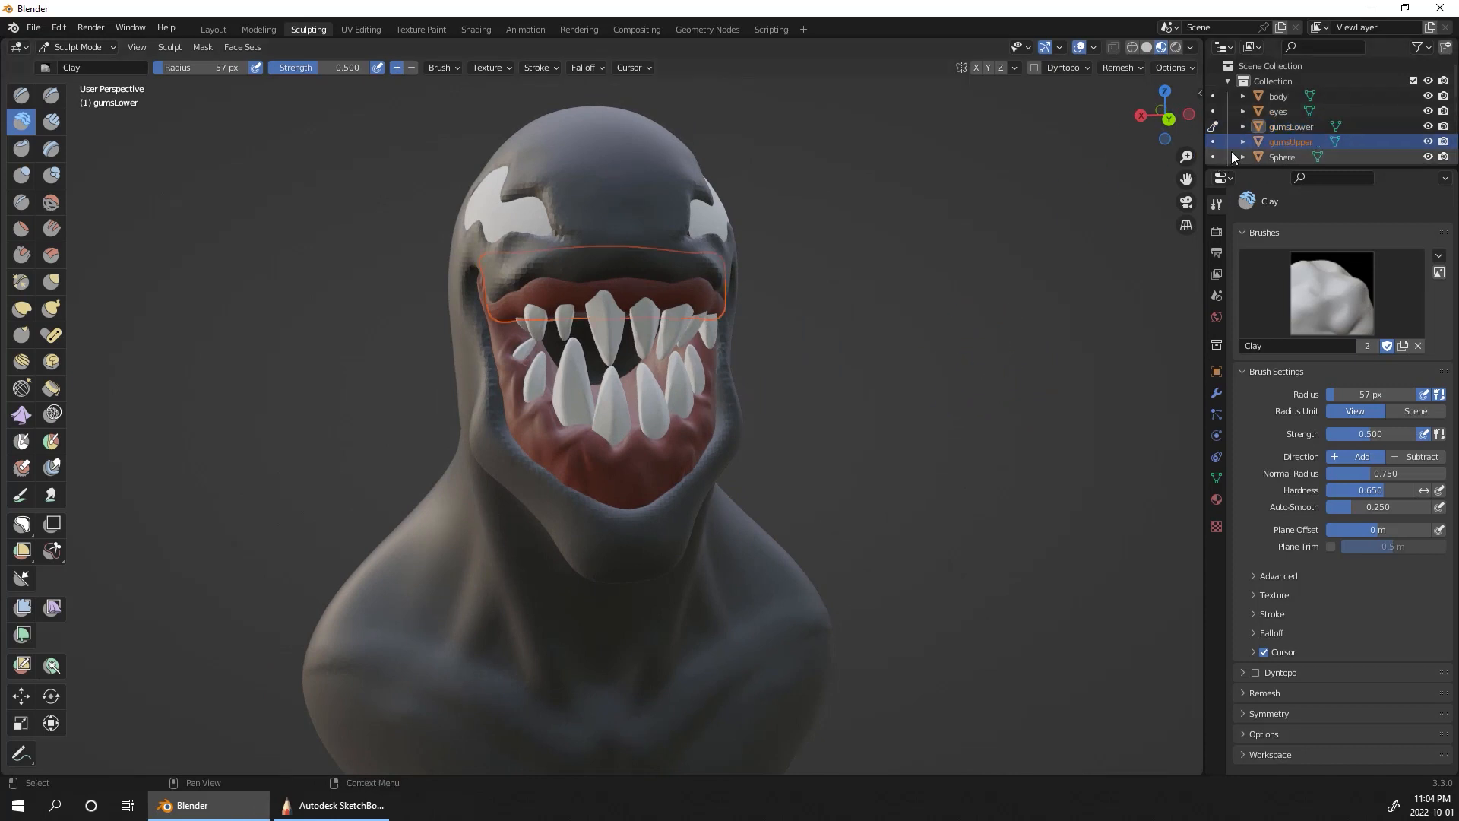
left_click(1212, 143)
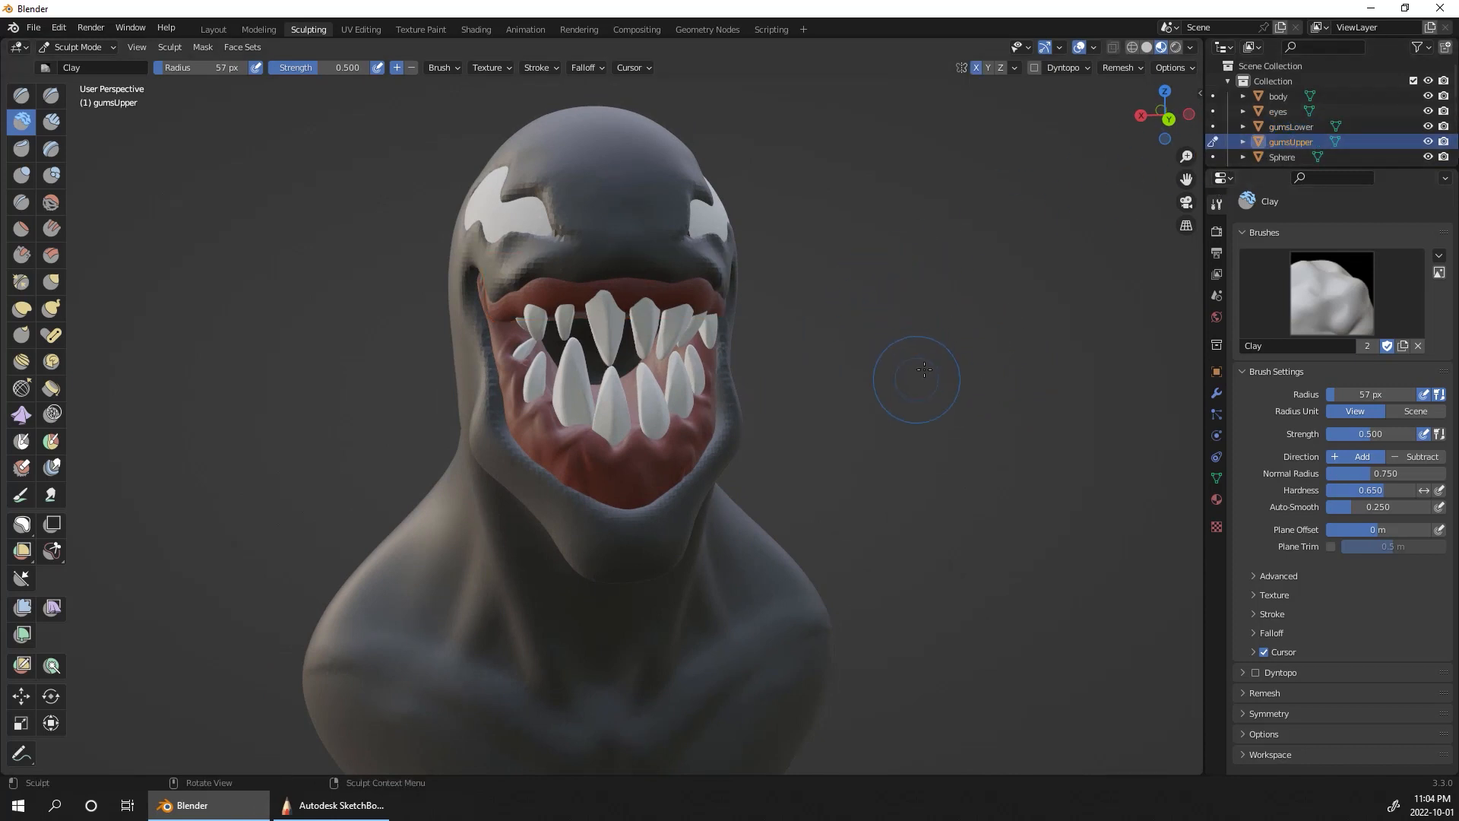
left_click(1122, 67)
left_click(1155, 96)
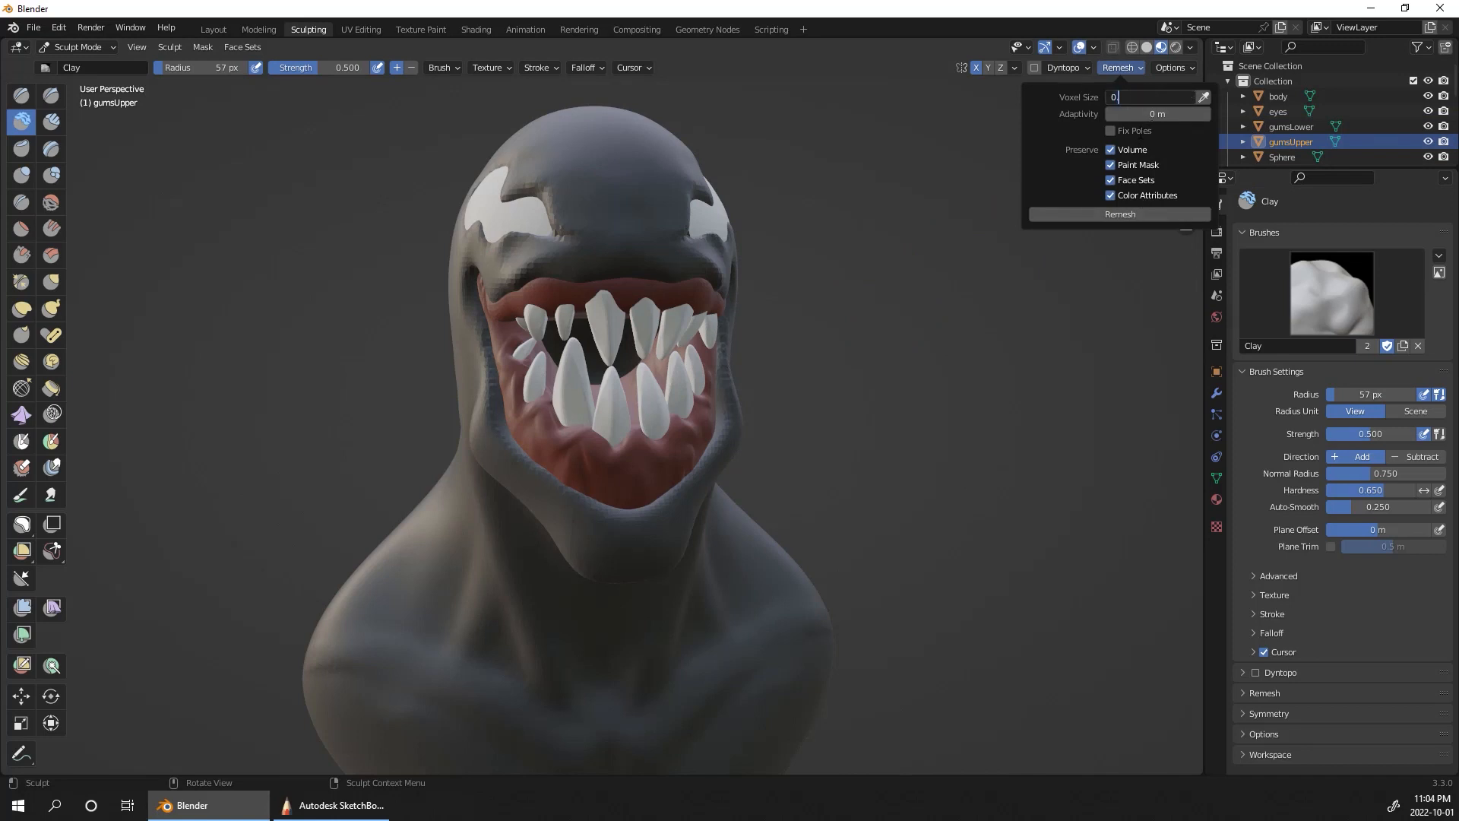
left_click(1120, 214)
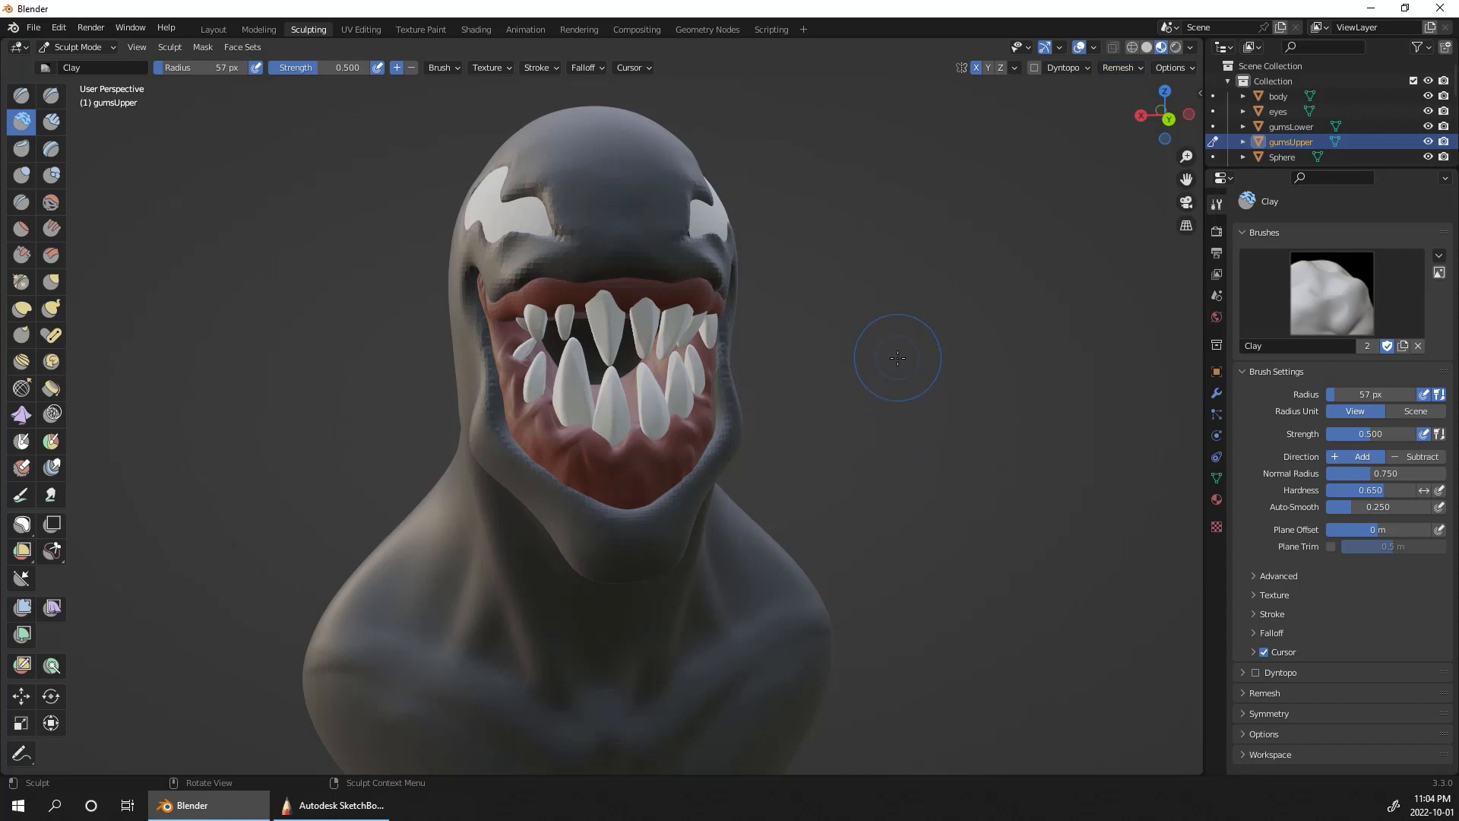
left_click_drag(947, 394, 932, 320, "alt")
left_click(1118, 74)
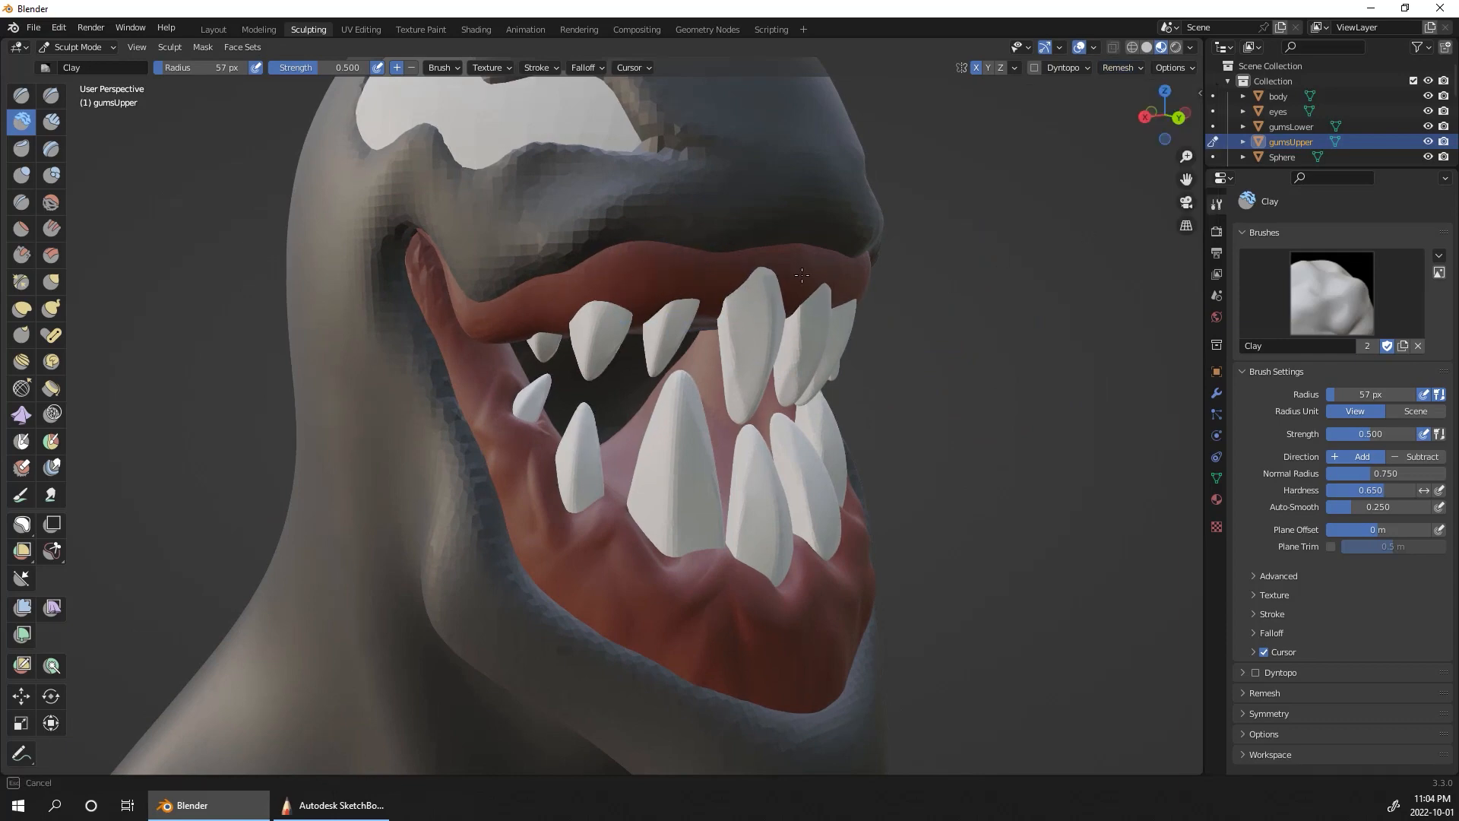
left_click_drag(802, 274, 935, 279, "alt")
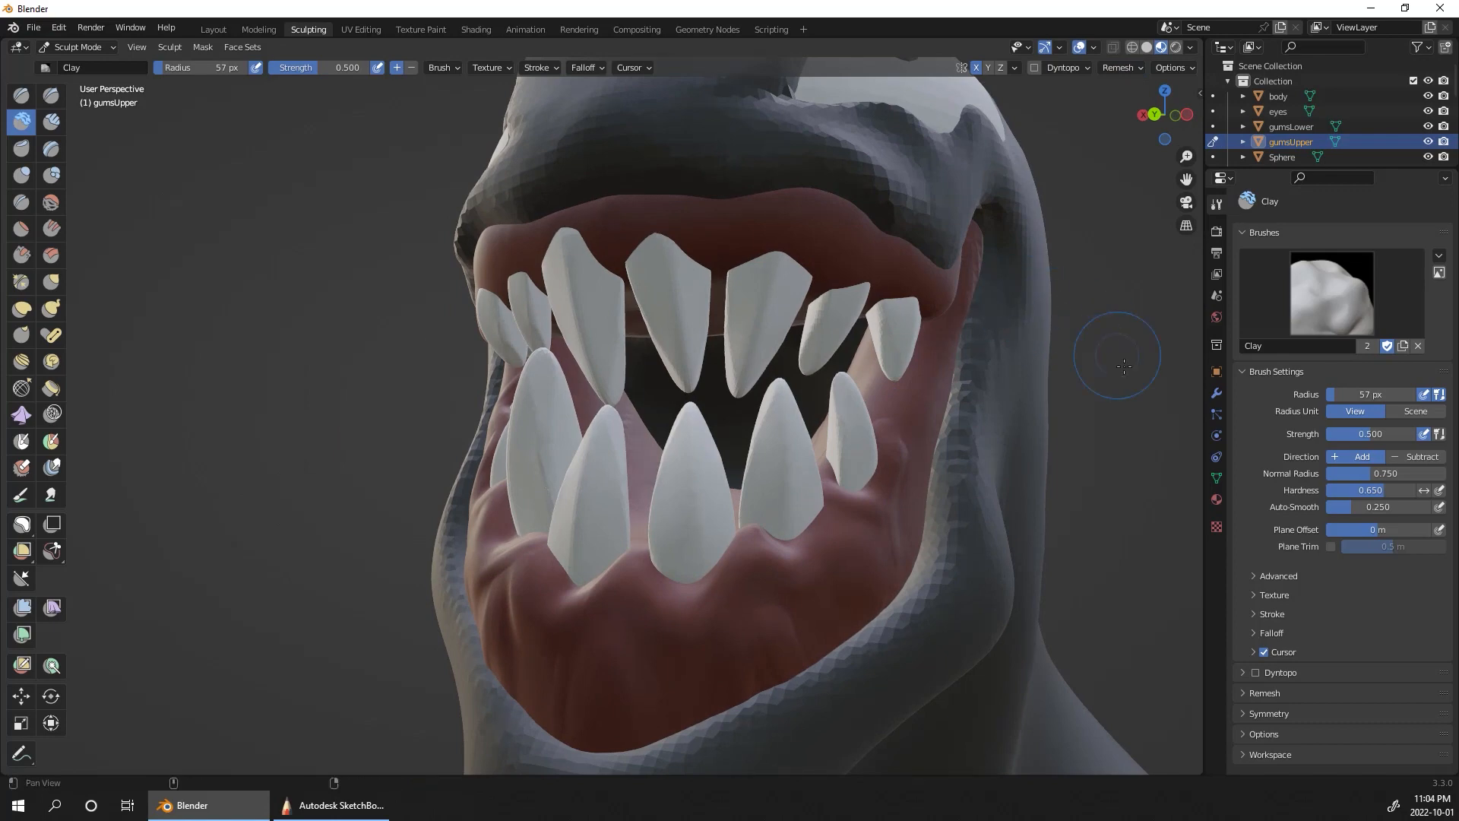
left_click(1282, 157)
left_click_drag(1123, 277, 989, 318, "alt")
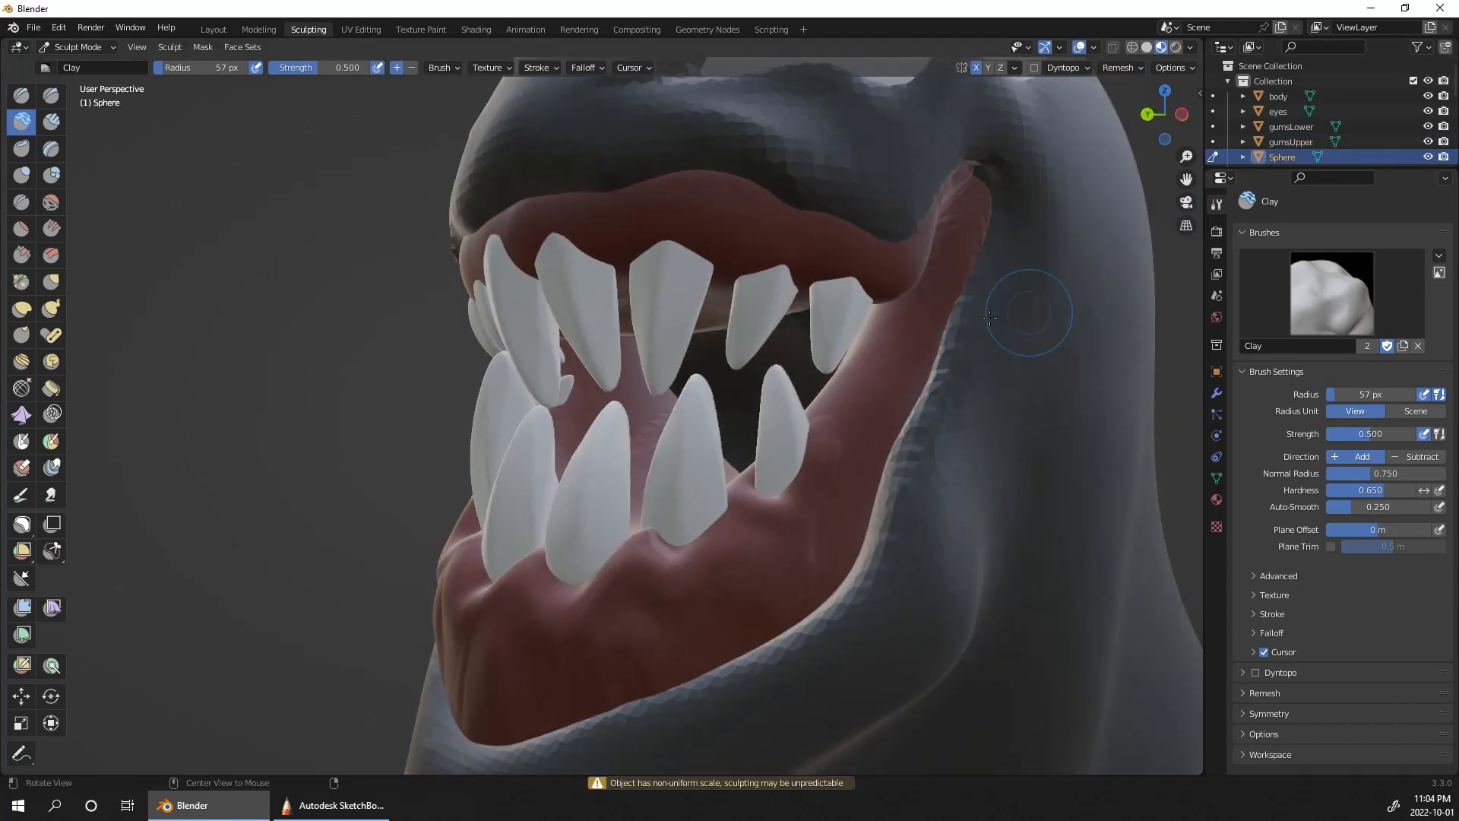
left_click_drag(970, 218, 964, 200)
left_click_drag(949, 268, 951, 268)
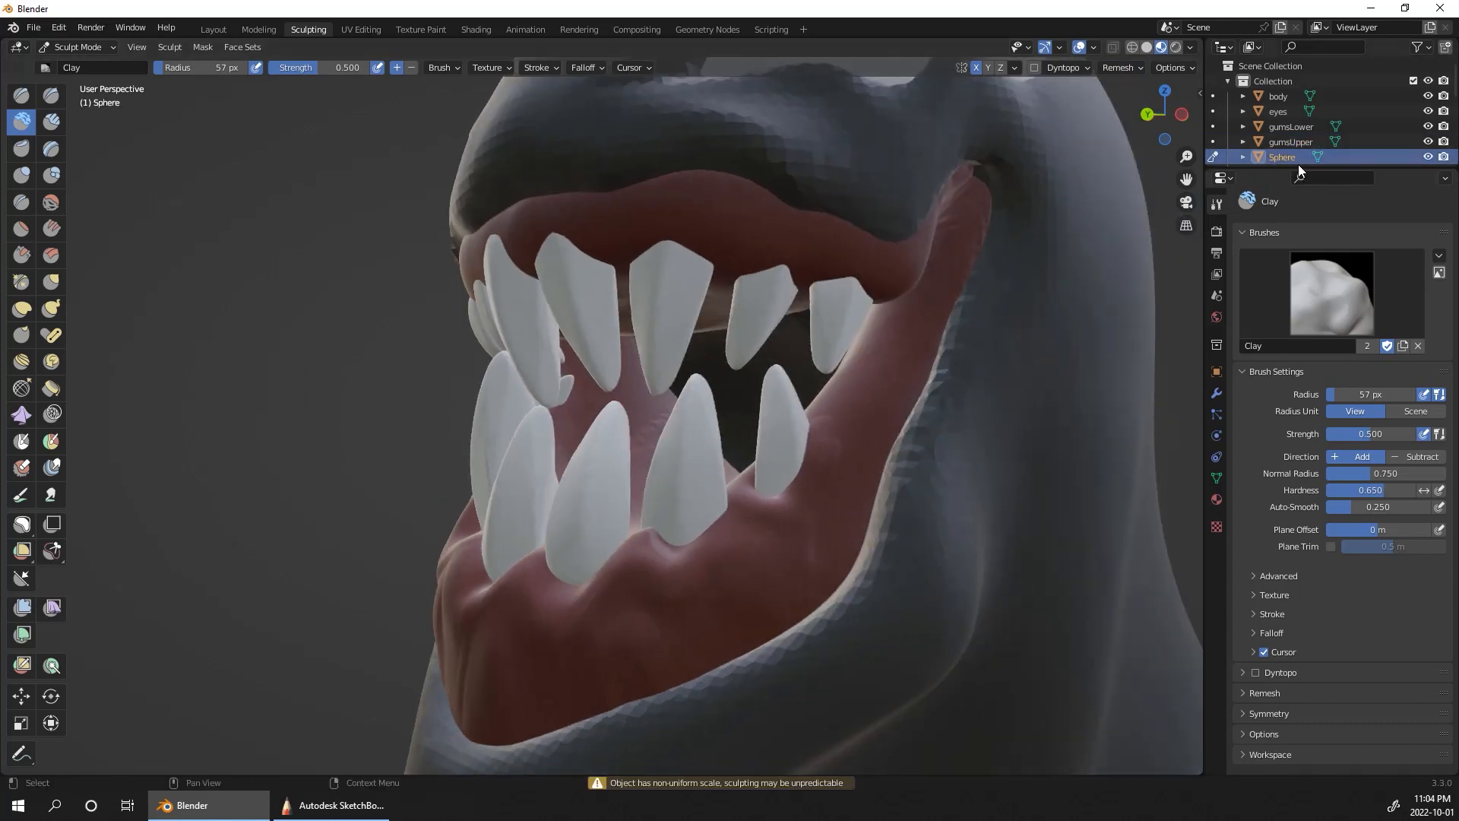
left_click(1292, 143)
left_click(1211, 142)
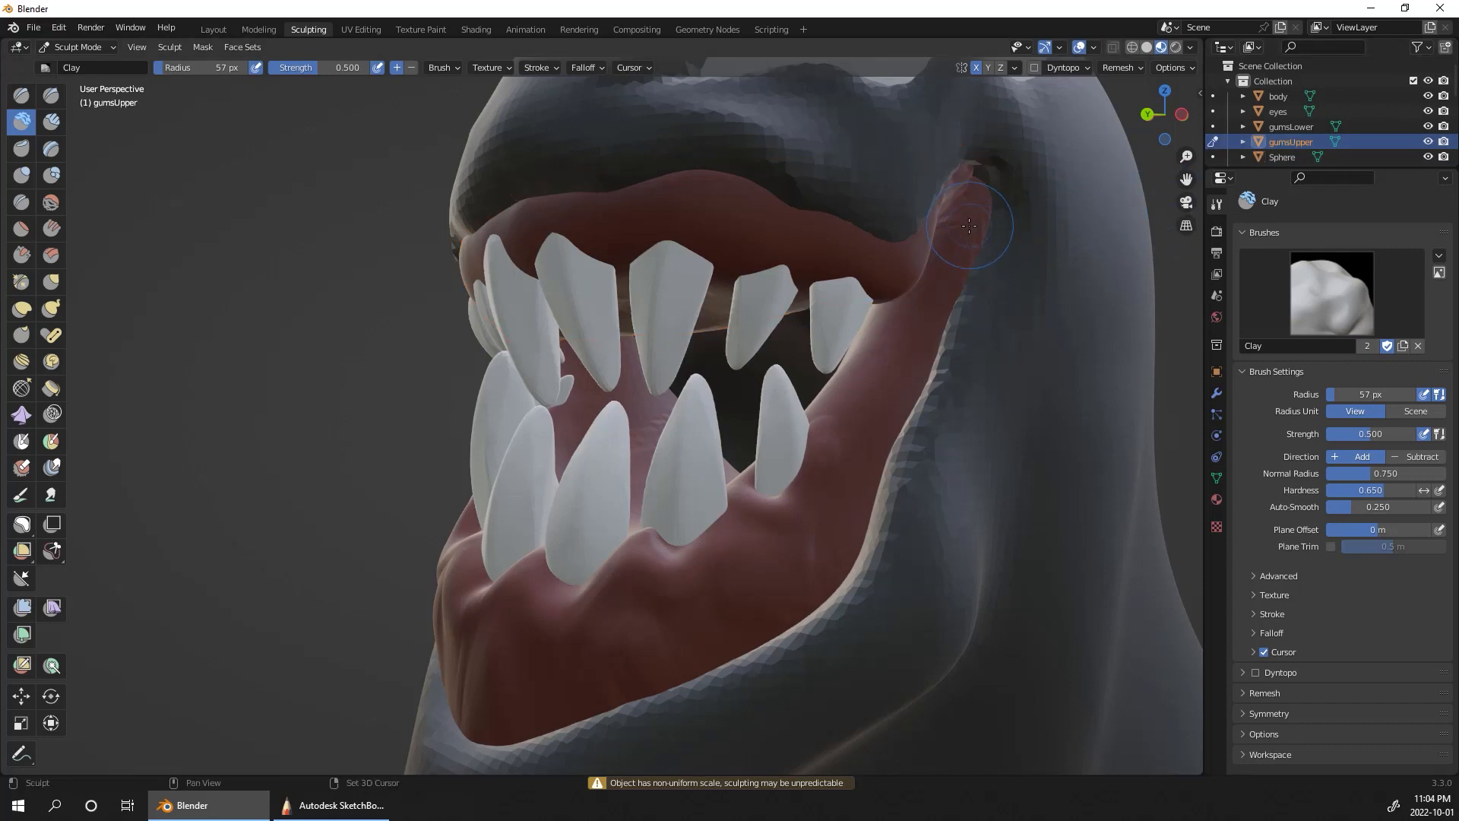
left_click_drag(988, 201, 930, 239)
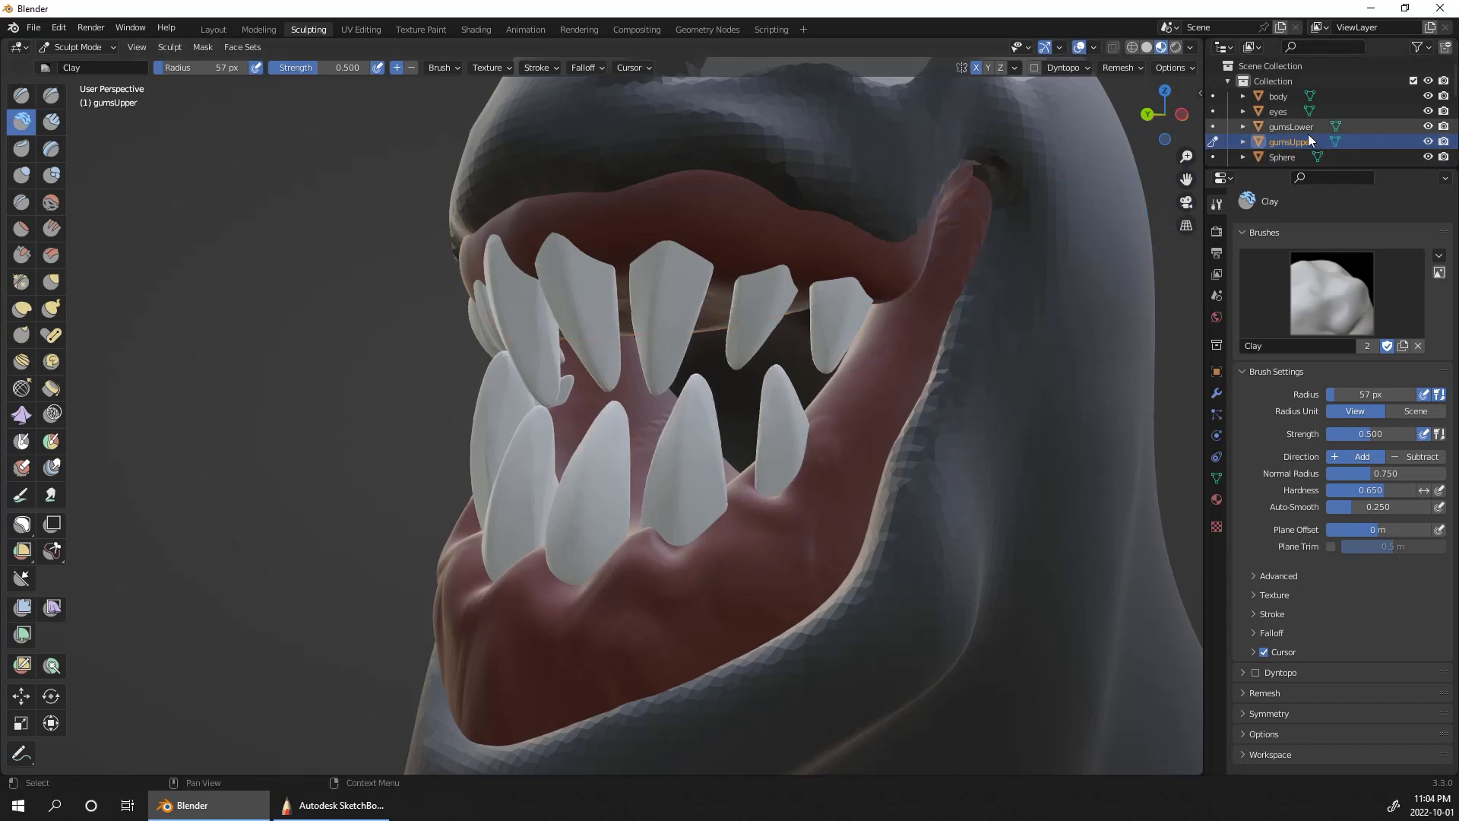
Step: Switch sculpting to gumsLower and smooth the gum at both corners of the mouth
left_click(1212, 126)
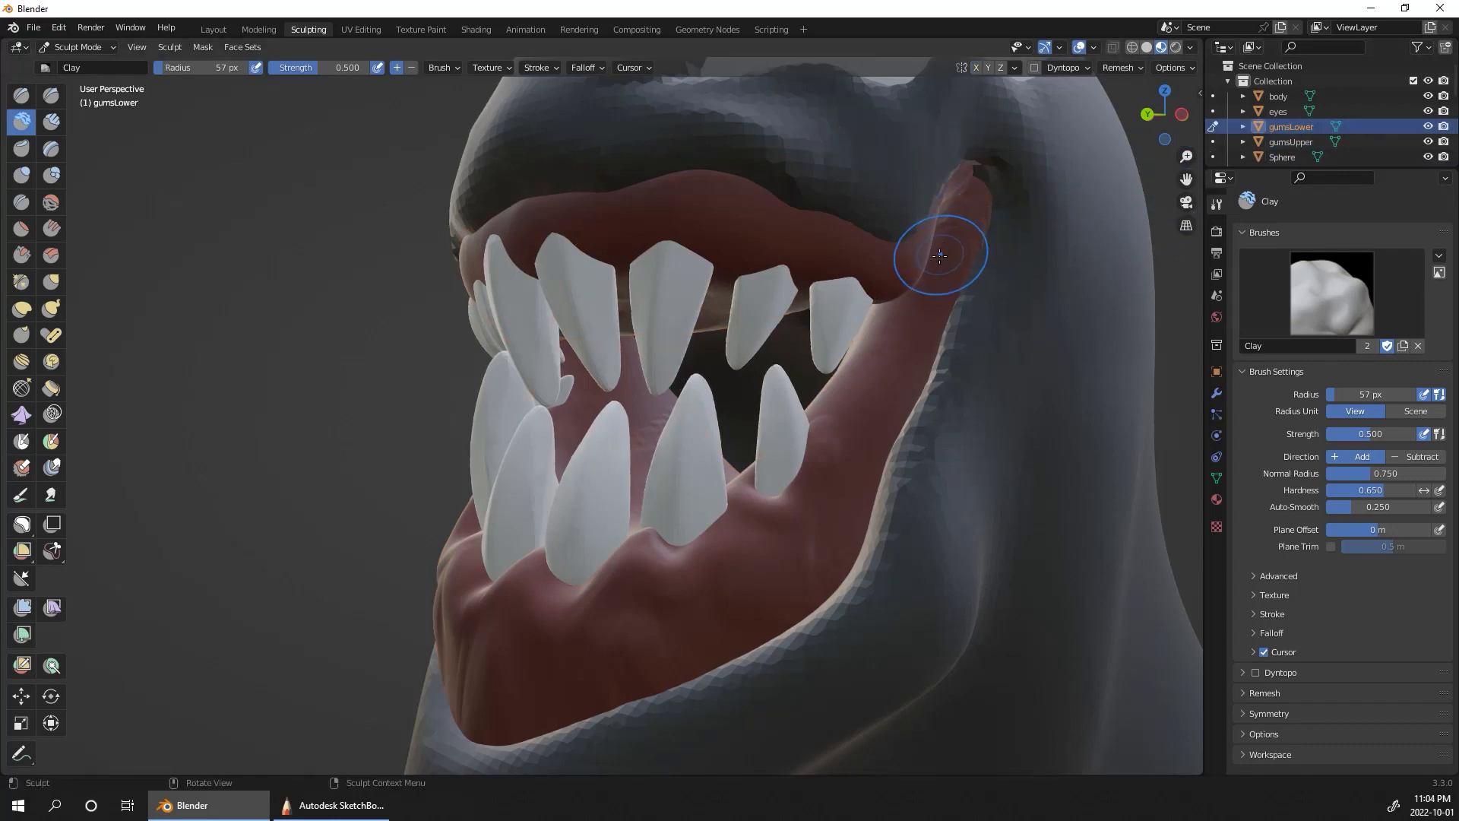
left_click_drag(944, 245, 951, 223)
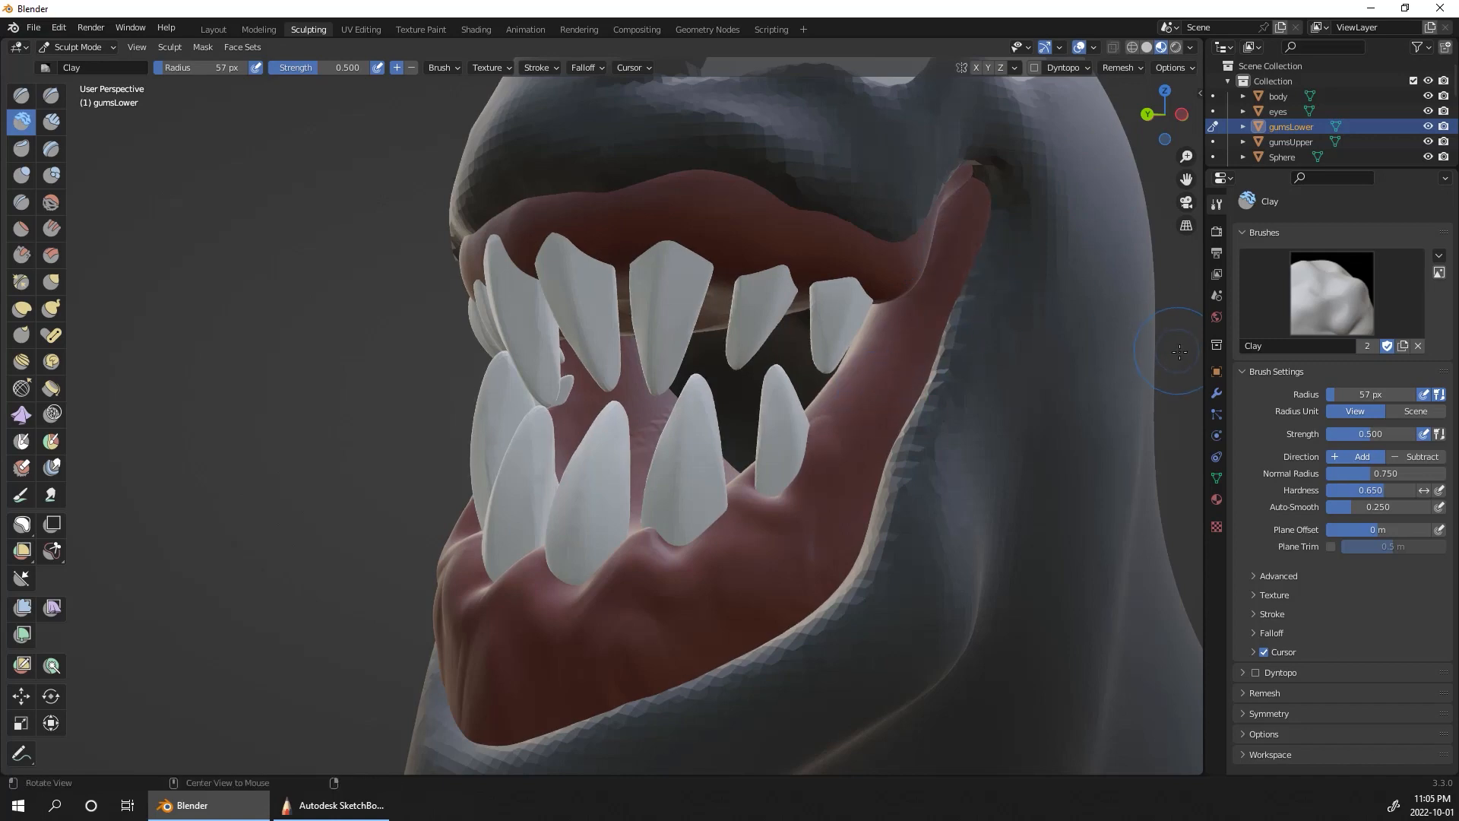
middle_click_drag(890, 415, 408, 316)
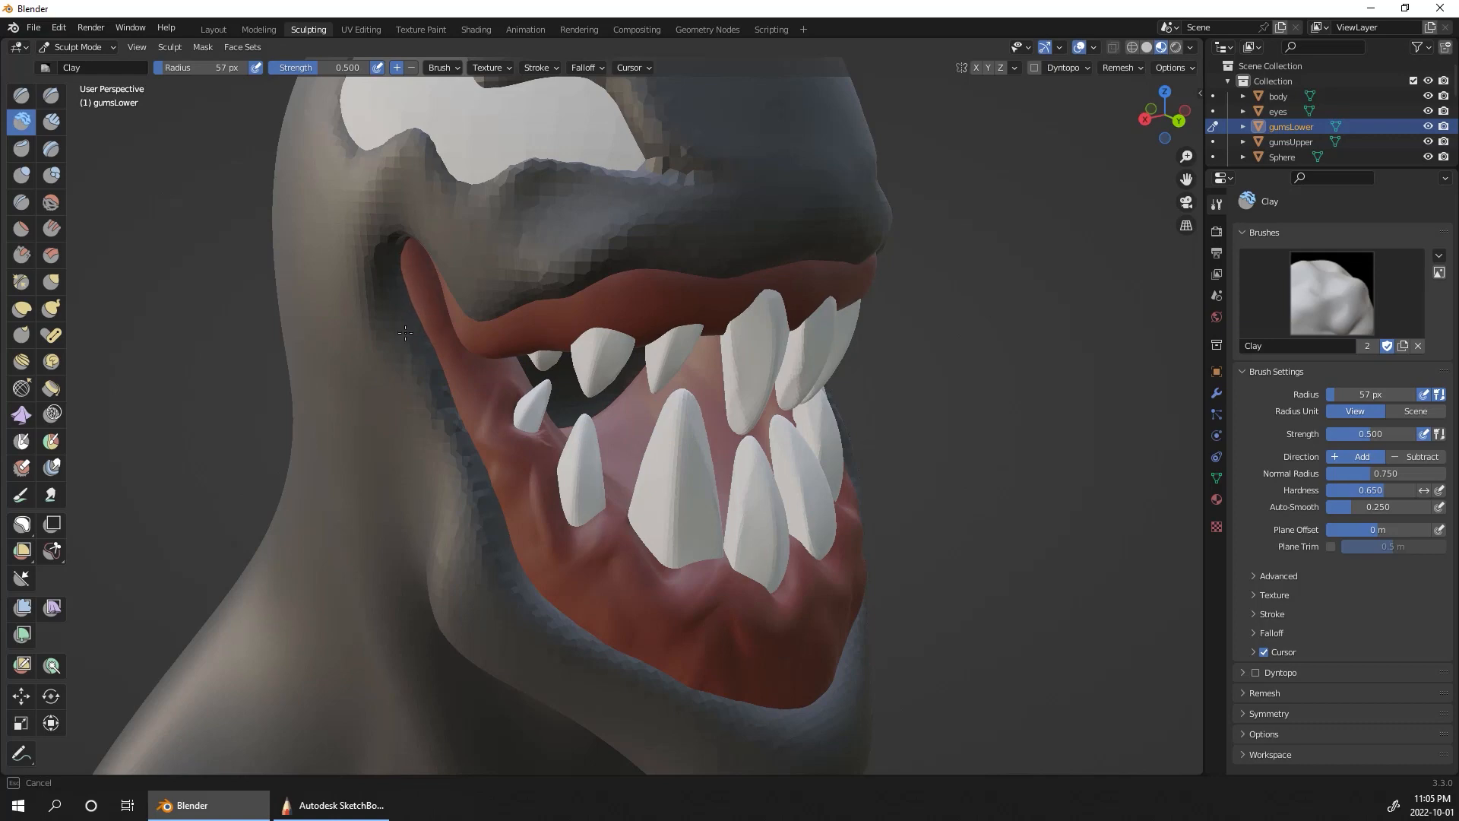
left_click_drag(405, 333, 408, 342)
middle_click_drag(1035, 536, 967, 533)
mouse_move(1094, 524)
middle_mouse_down("ctrl")
mouse_move(1083, 608)
mouse_move(1102, 585)
middle_mouse_up("ctrl")
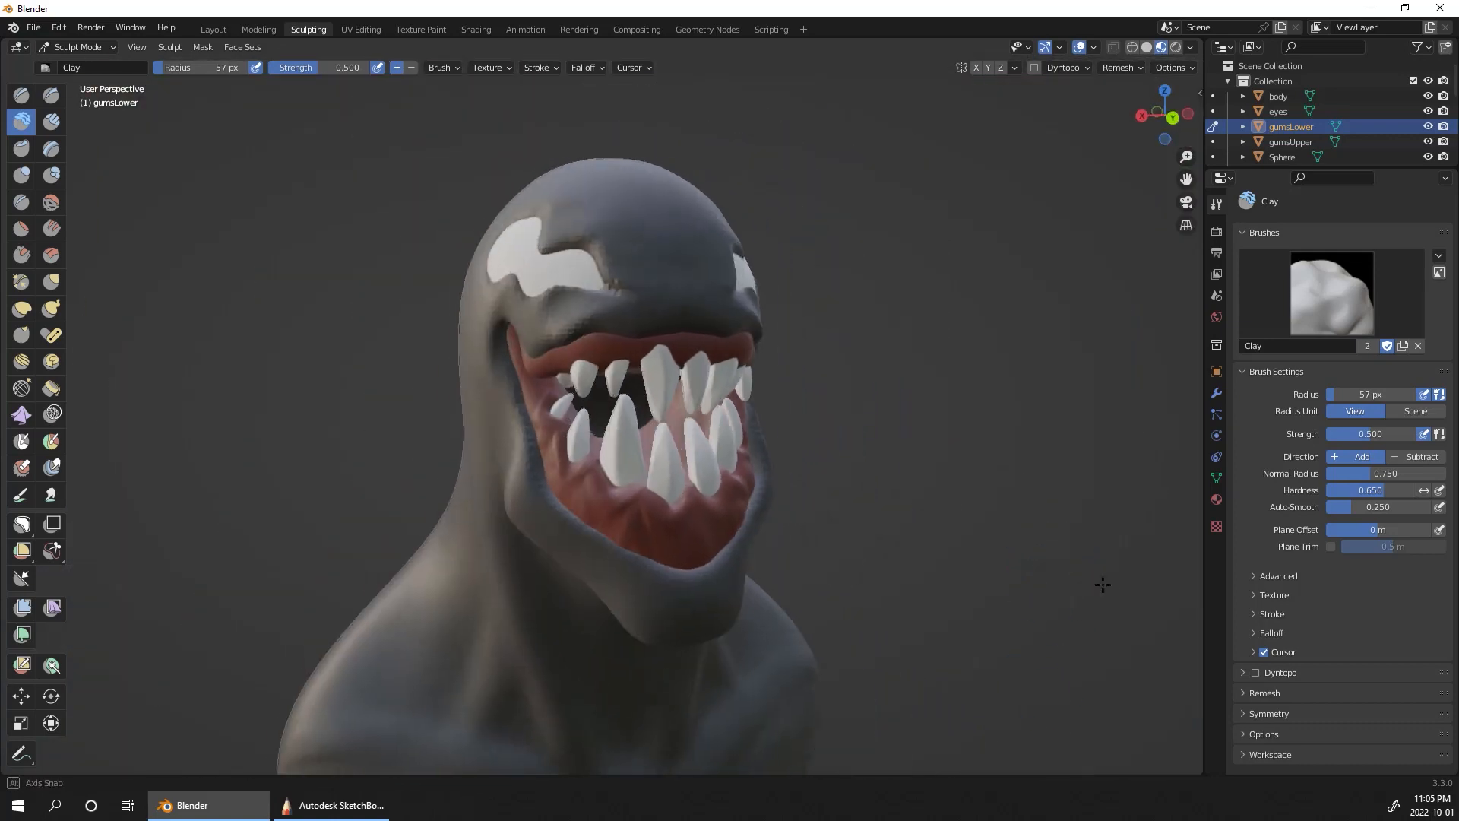
Step: Switch sculpting to gumsUpper and pick the Clay Strips brush with a 36 px radius
scroll(1052, 560, "up", 5)
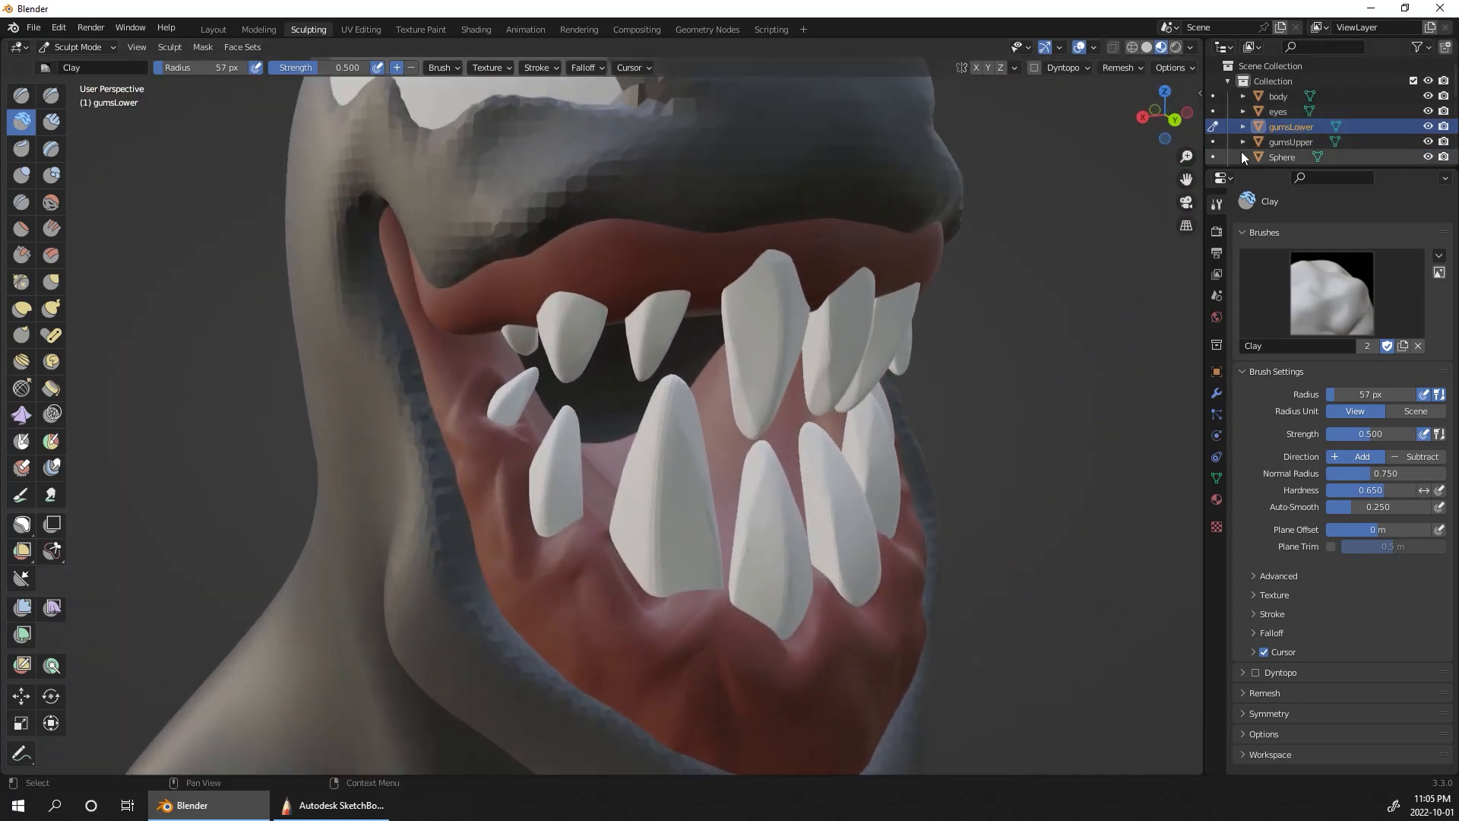
left_click(1214, 141)
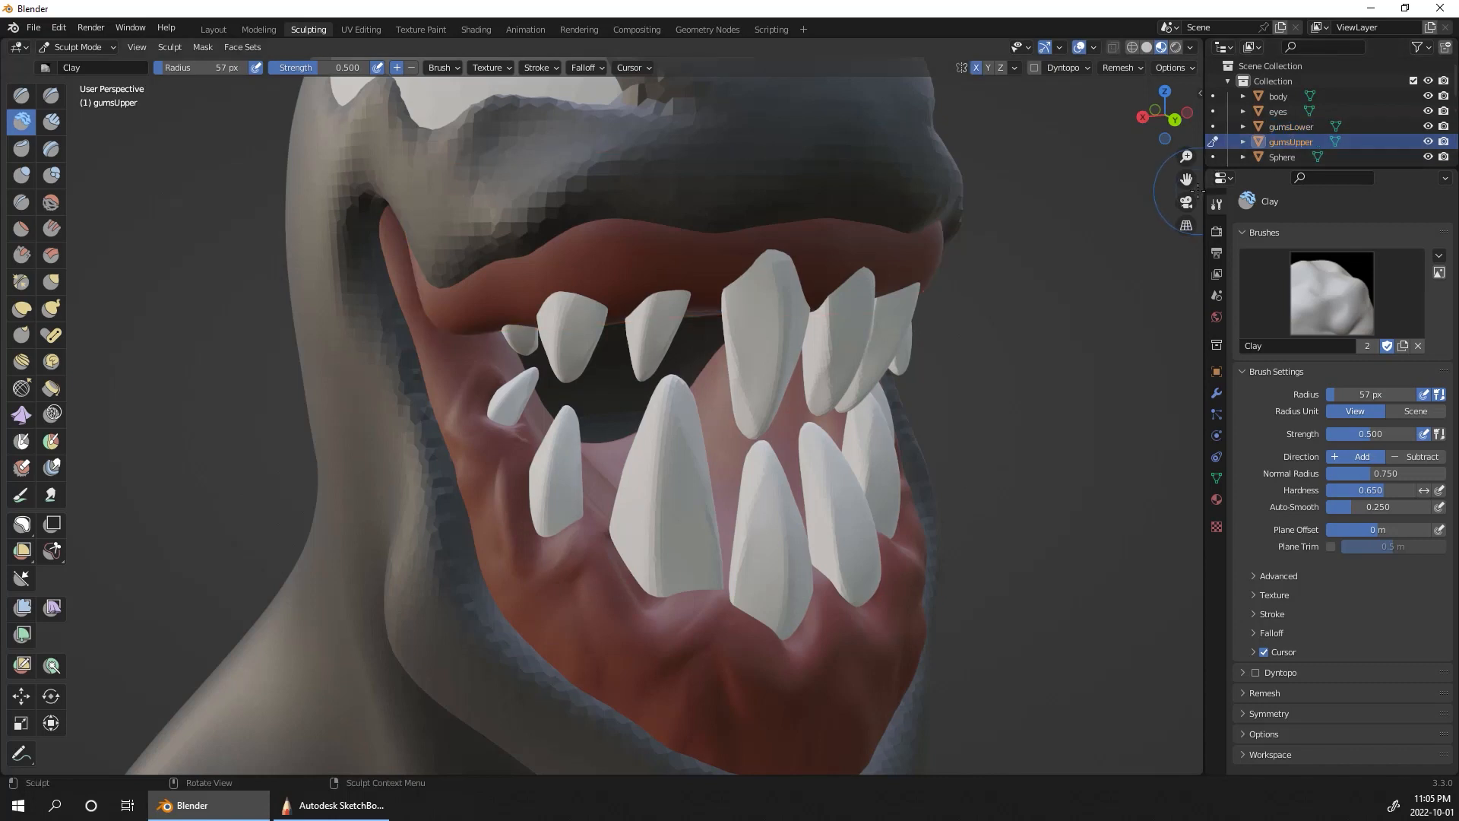
middle_click_drag(1111, 287, 916, 264)
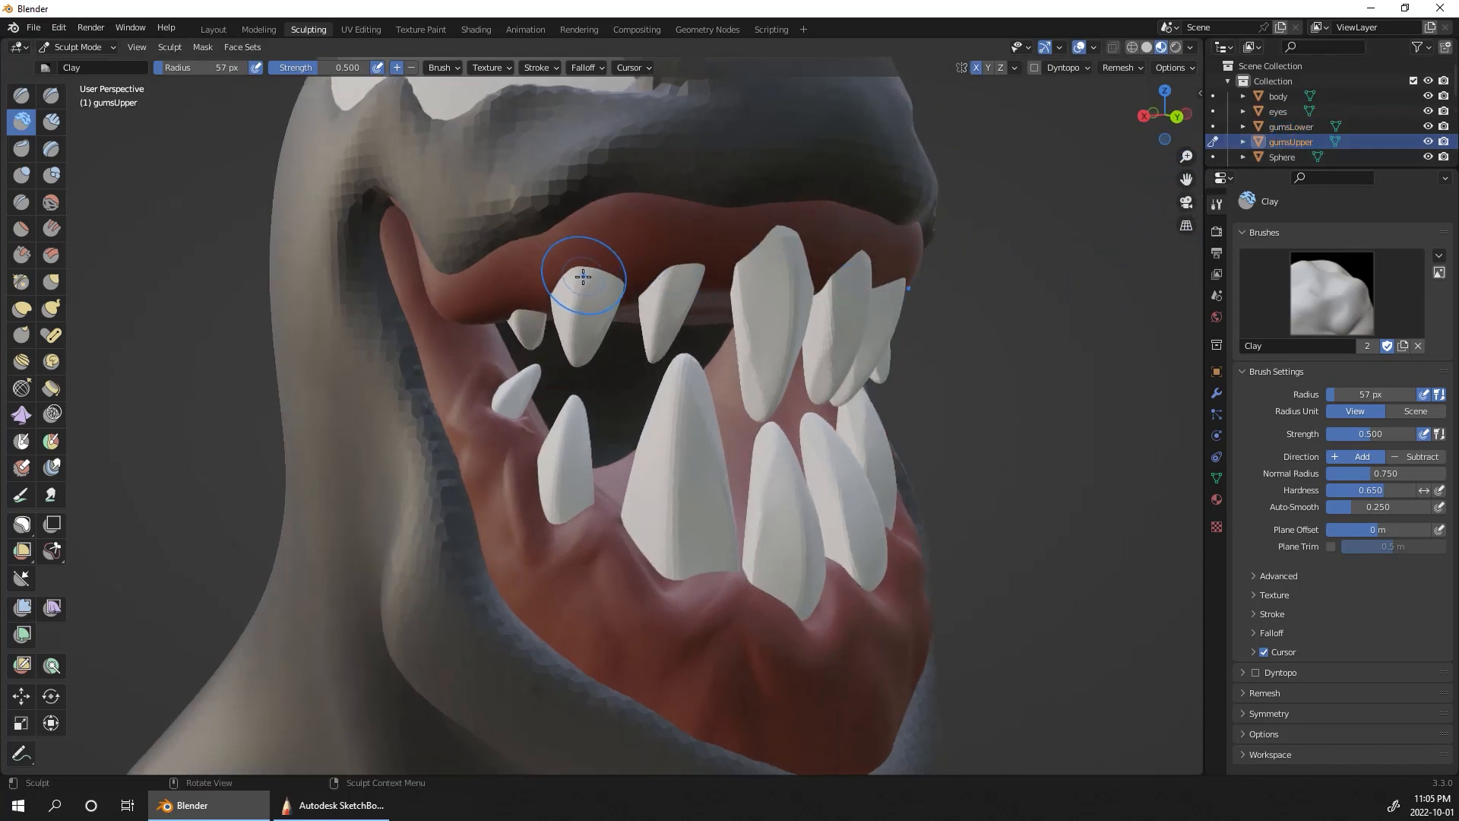
left_click(51, 121)
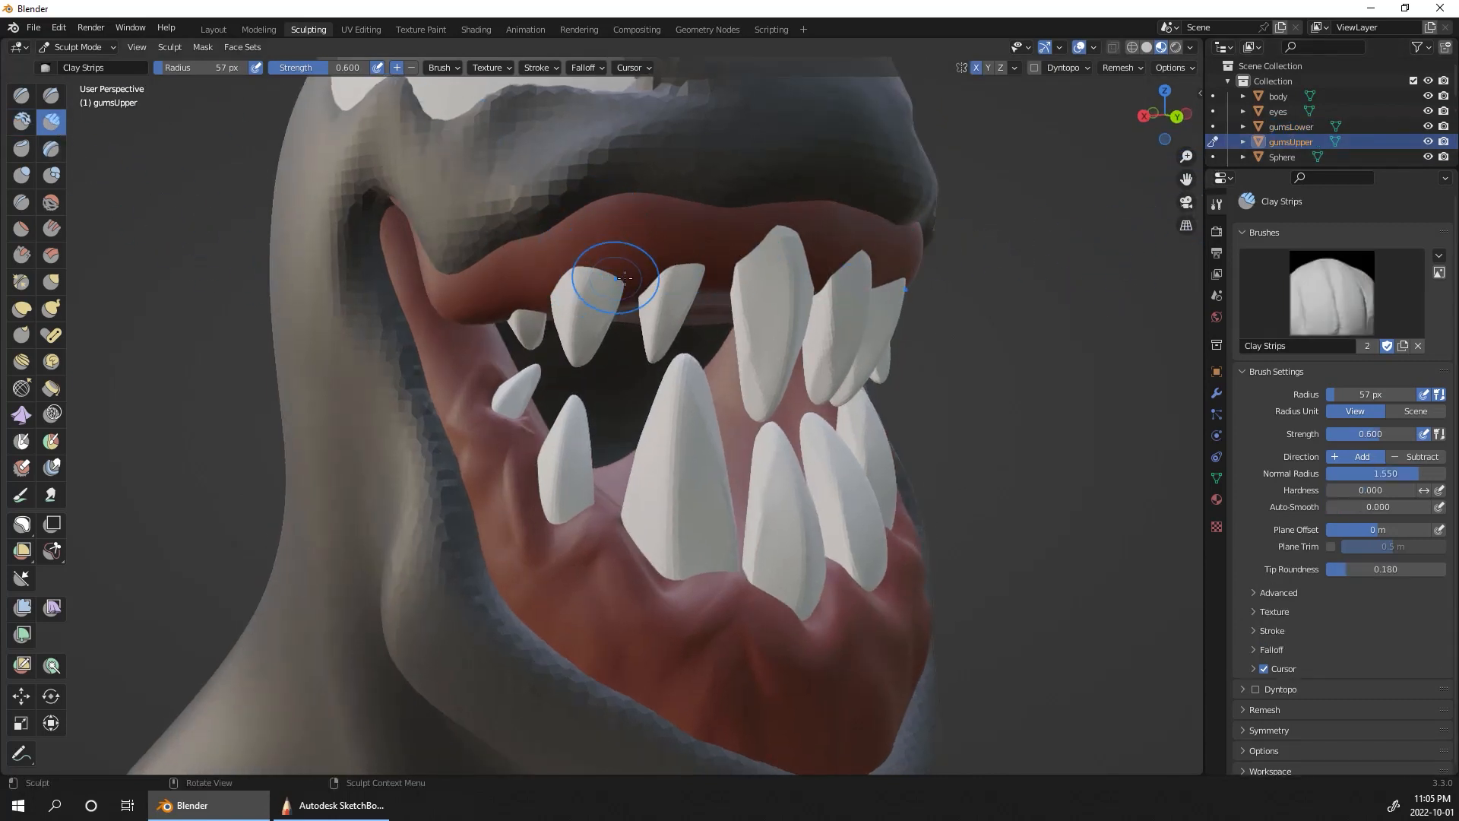
middle_click_drag(618, 287, 1094, 327)
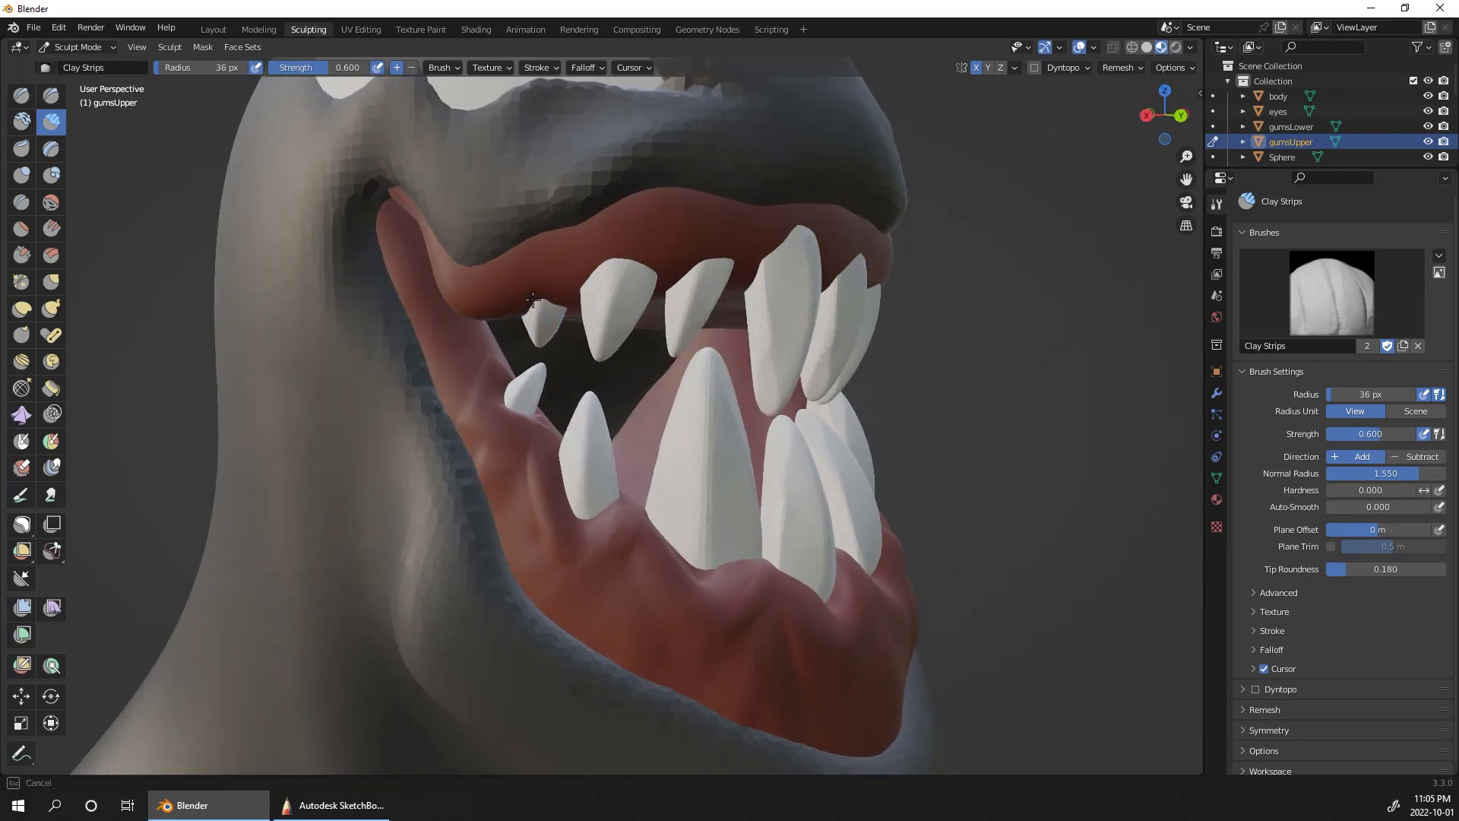
Step: Try to carve grooves into the upper gum beside the teeth with mirrored Clay Strips strokes
left_click_drag(547, 302, 538, 308, "ctrl")
mouse_move(620, 263)
left_mouse_down("ctrl")
mouse_move(594, 279)
mouse_move(651, 289)
mouse_move(733, 258)
left_mouse_up("ctrl")
middle_click_drag(847, 225, 853, 216)
mouse_move(712, 240)
left_mouse_down("ctrl")
mouse_move(695, 263)
mouse_move(737, 281)
left_mouse_up("ctrl")
middle_click_drag(910, 228, 850, 217)
mouse_move(696, 214)
left_mouse_down("ctrl")
mouse_move(743, 183)
mouse_move(776, 243)
left_mouse_up("ctrl")
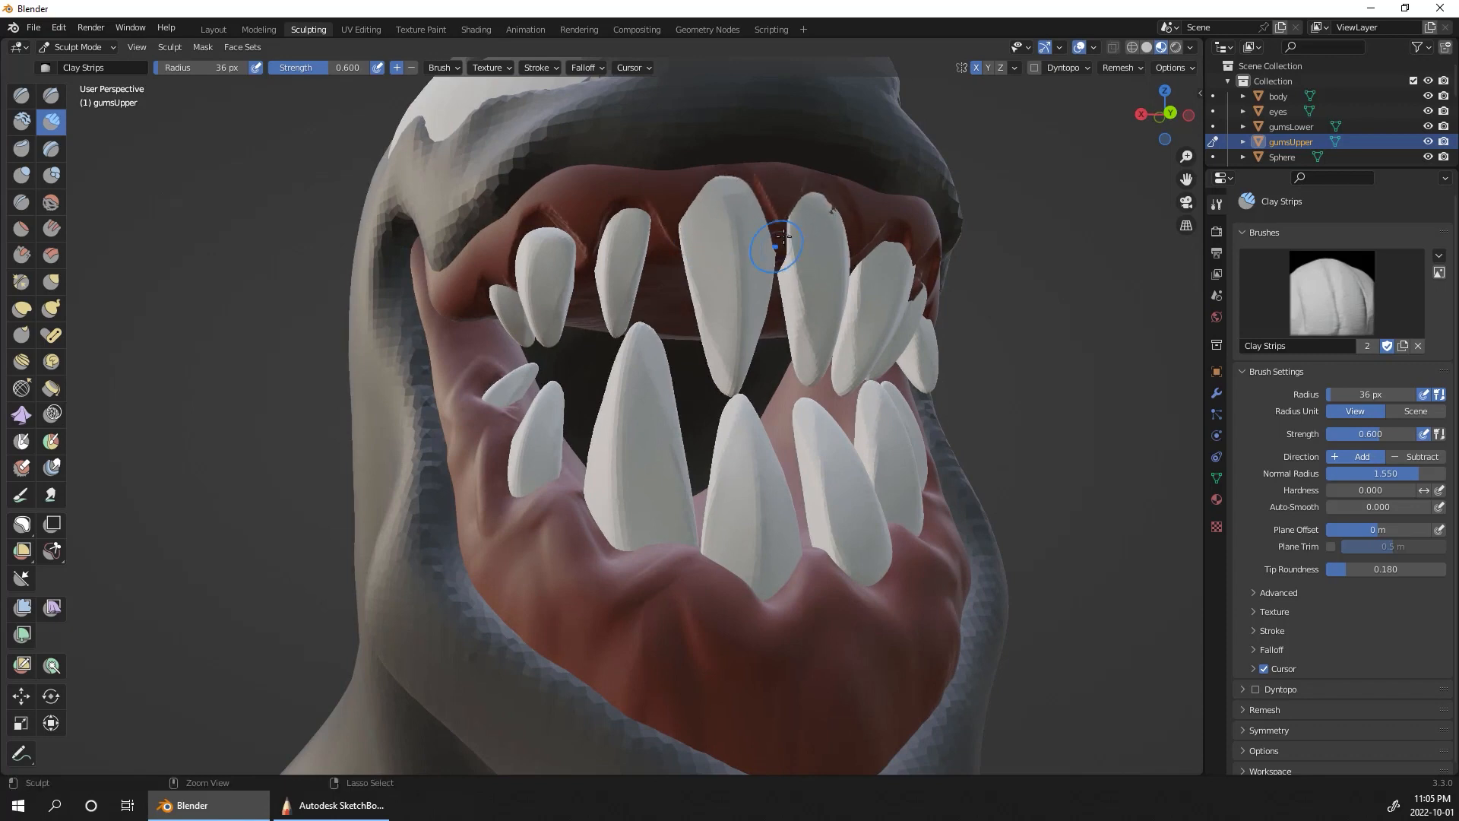
middle_click_drag(783, 238, 1152, 259)
Step: Turn off X symmetry and carve grooves with Clay Strips around the roots of the upper teeth
left_click(976, 69)
middle_click_drag(1011, 145, 1102, 150)
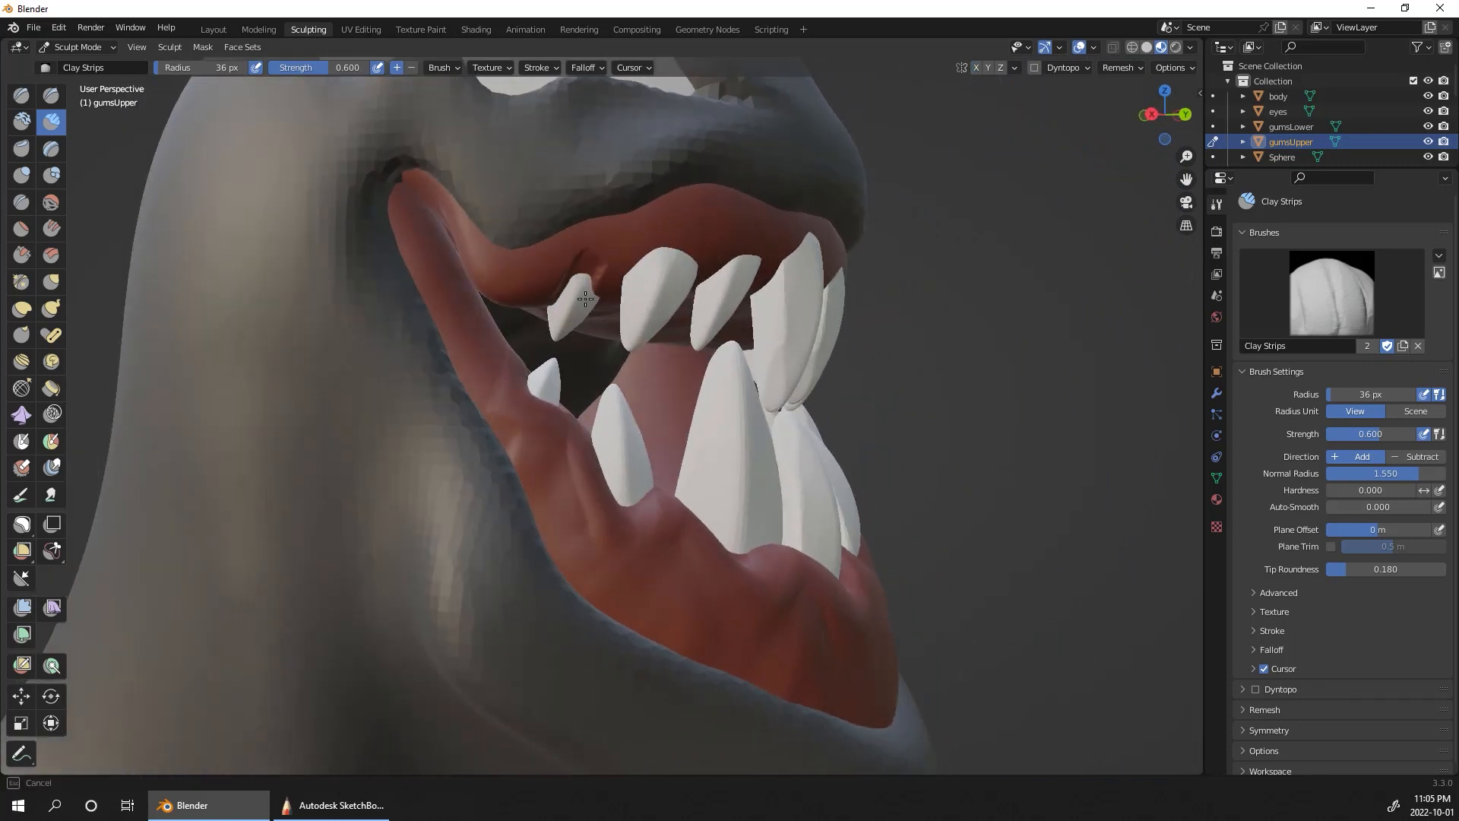
middle_click_drag(977, 221, 977, 244)
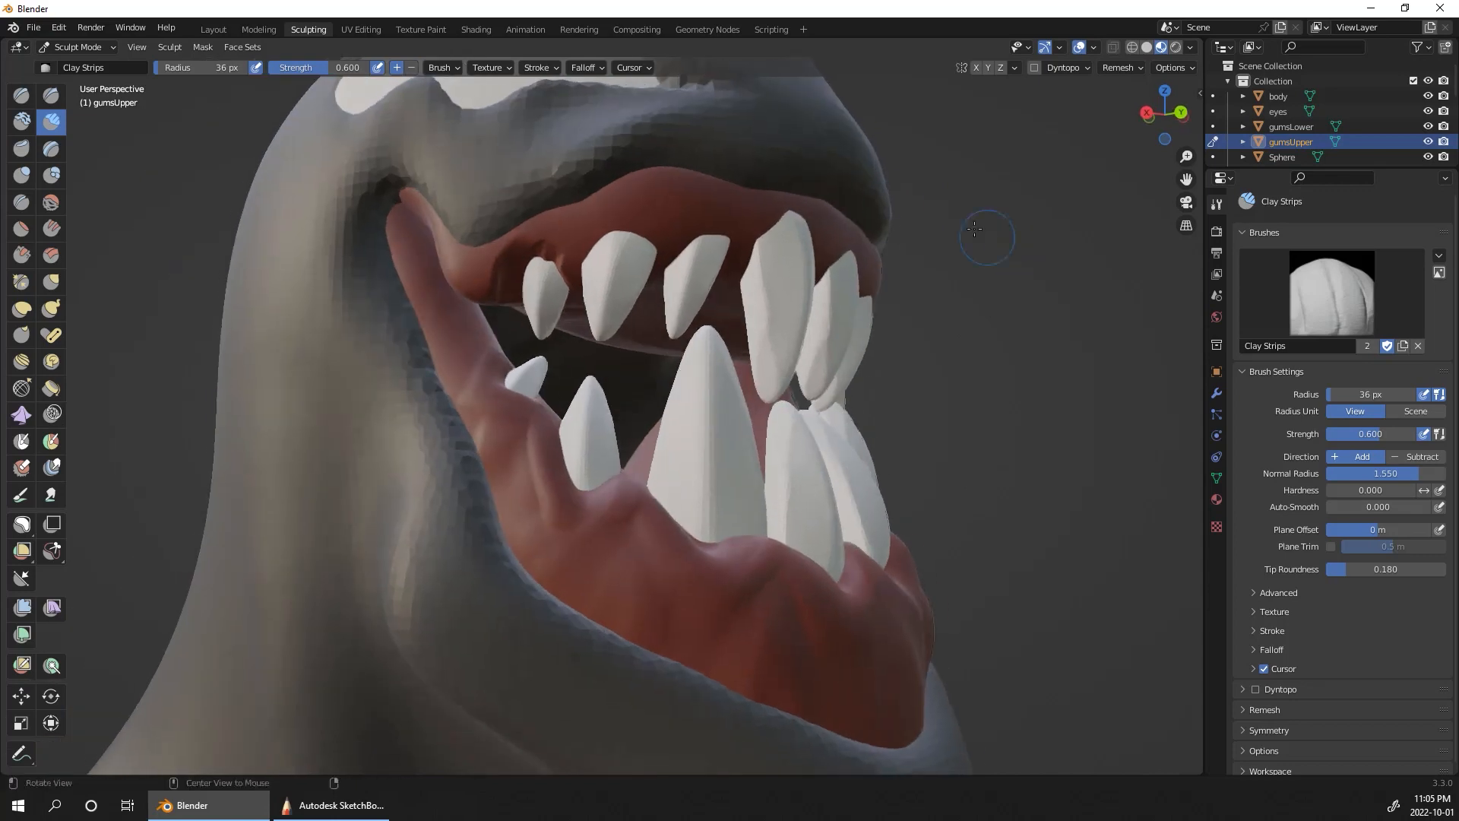
mouse_move(557, 271)
middle_mouse_down()
mouse_move(625, 231)
mouse_move(832, 192)
middle_mouse_up()
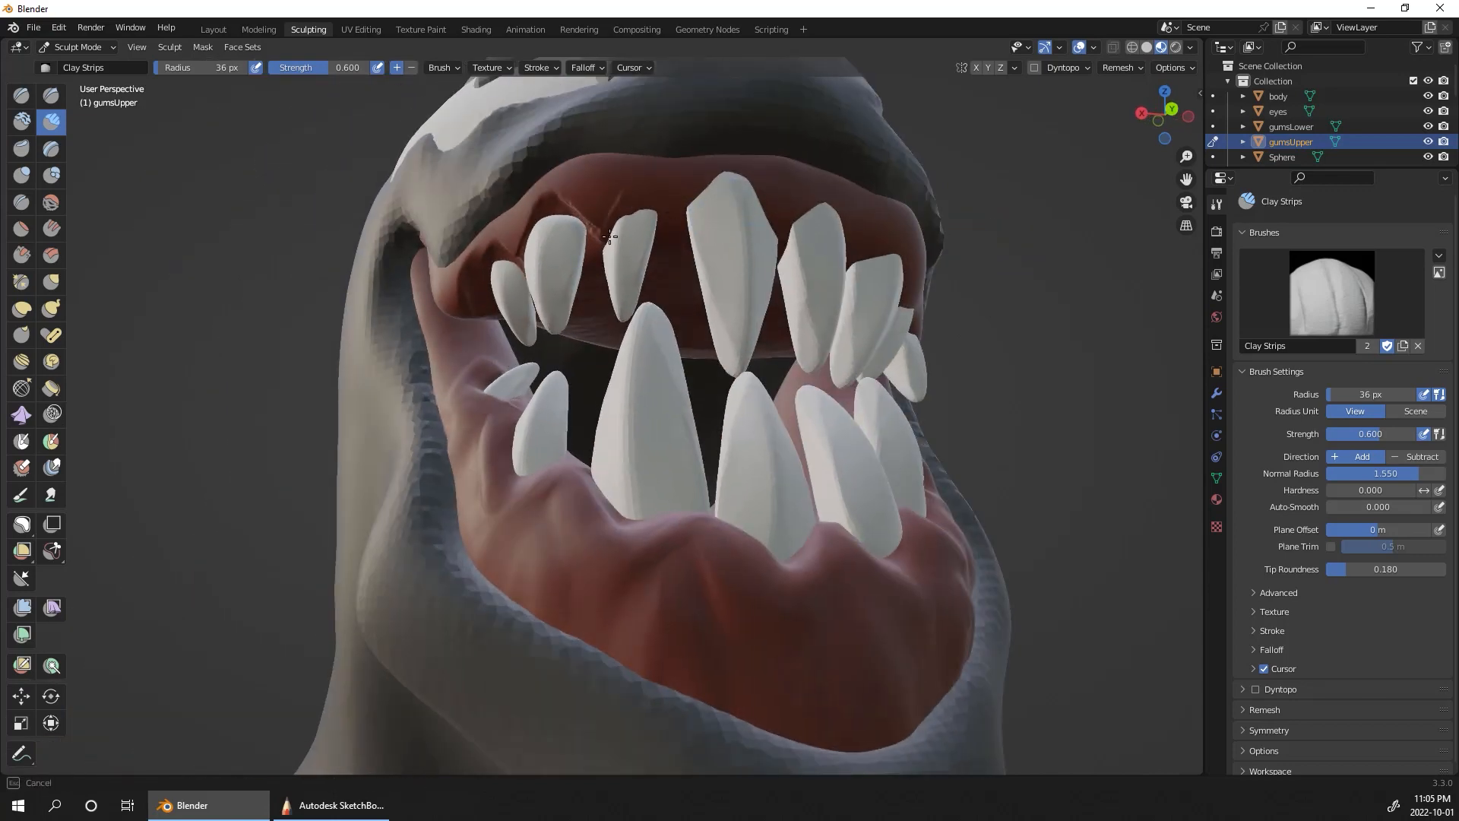
mouse_move(650, 211)
middle_mouse_down()
mouse_move(637, 187)
mouse_move(718, 201)
mouse_move(724, 168)
mouse_move(812, 247)
mouse_move(840, 235)
mouse_move(775, 226)
mouse_move(923, 262)
mouse_move(718, 207)
mouse_move(872, 217)
middle_mouse_up()
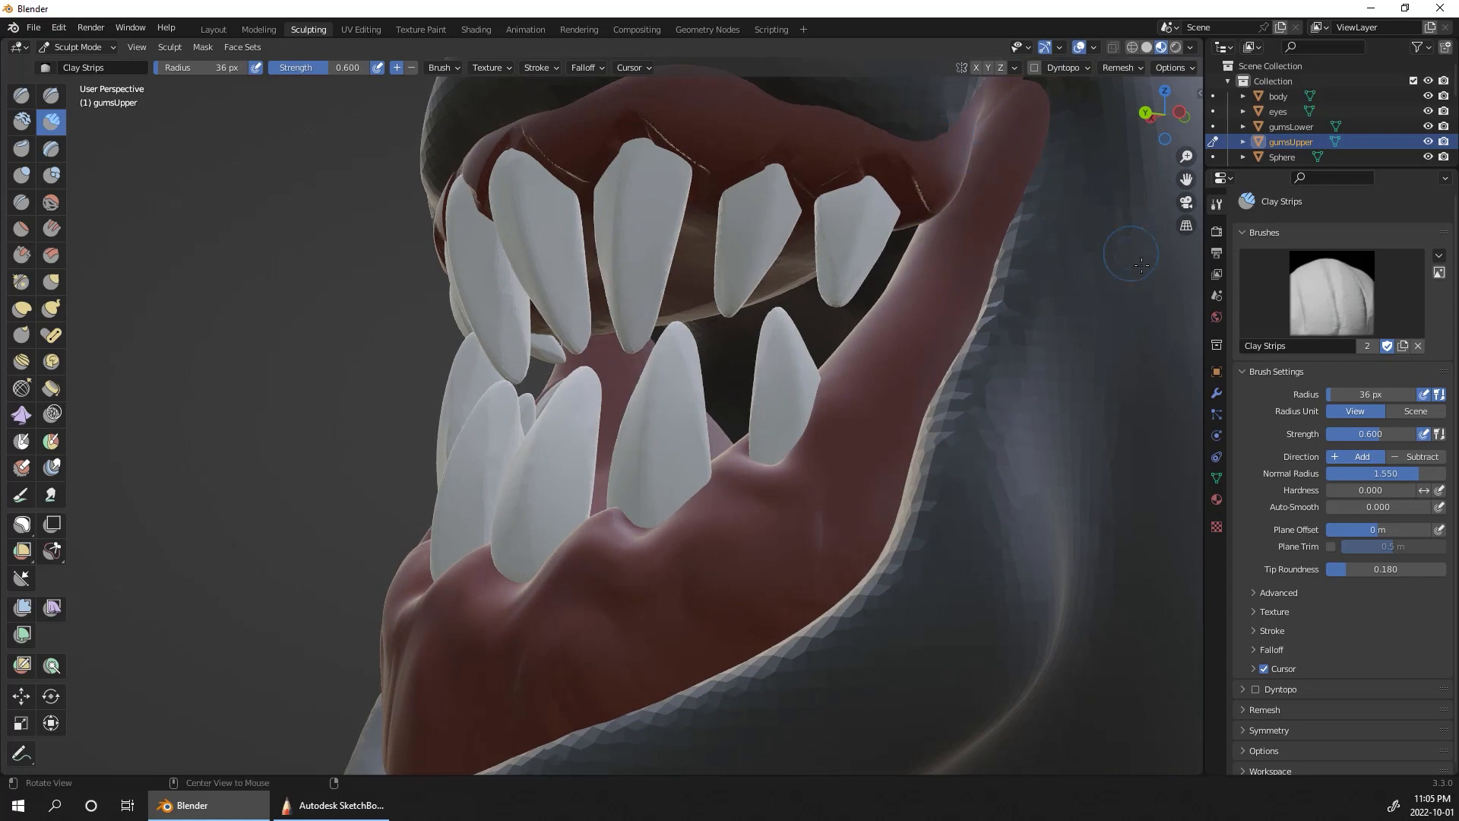
Step: Enlarge the brush radius to 58 px and smooth the carved grooves around the upper teeth on both sides
middle_click_drag(1140, 263, 661, 266)
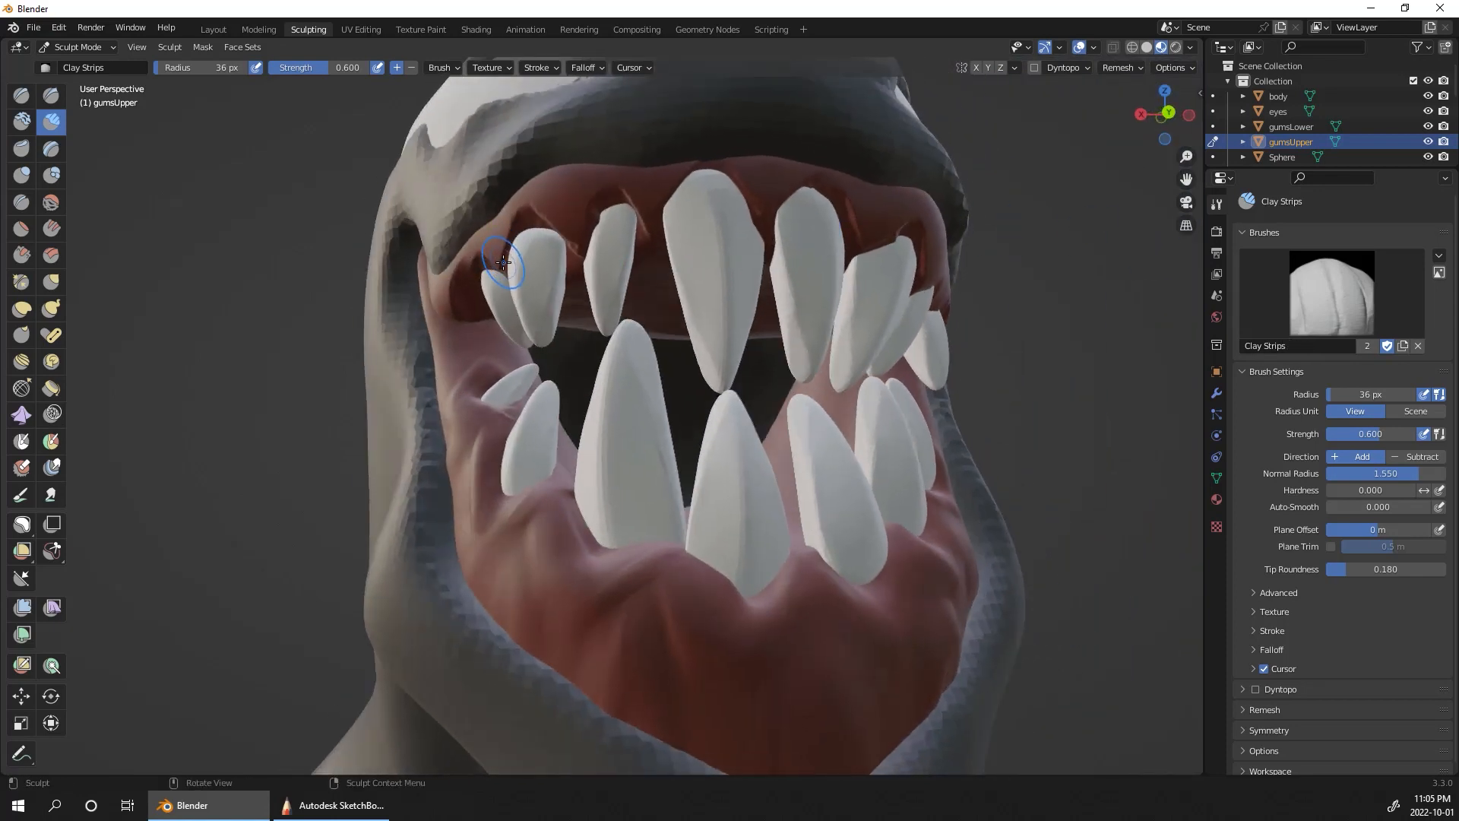
middle_click_drag(474, 283, 523, 221)
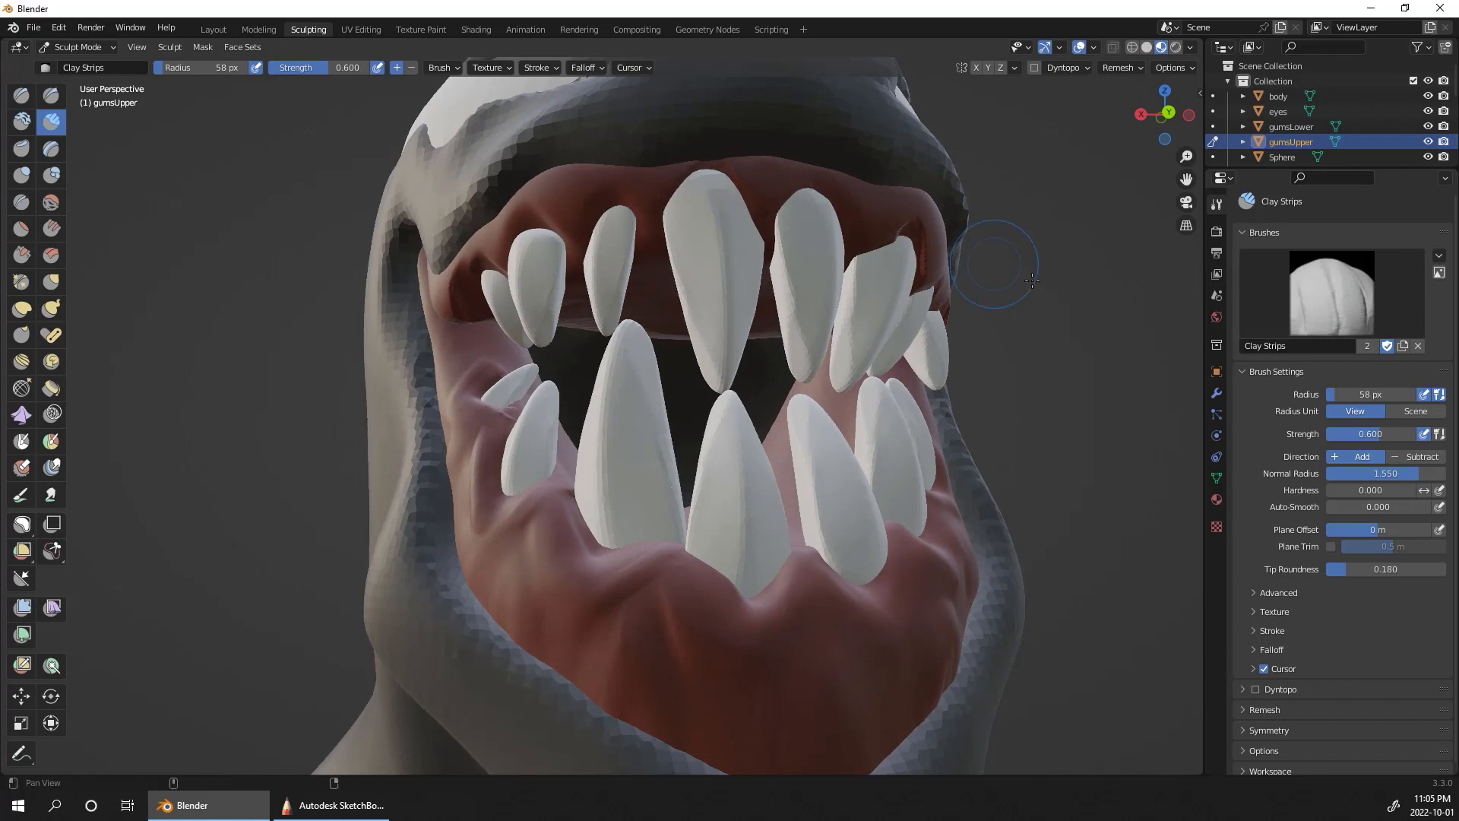
middle_click_drag(1031, 280, 708, 185)
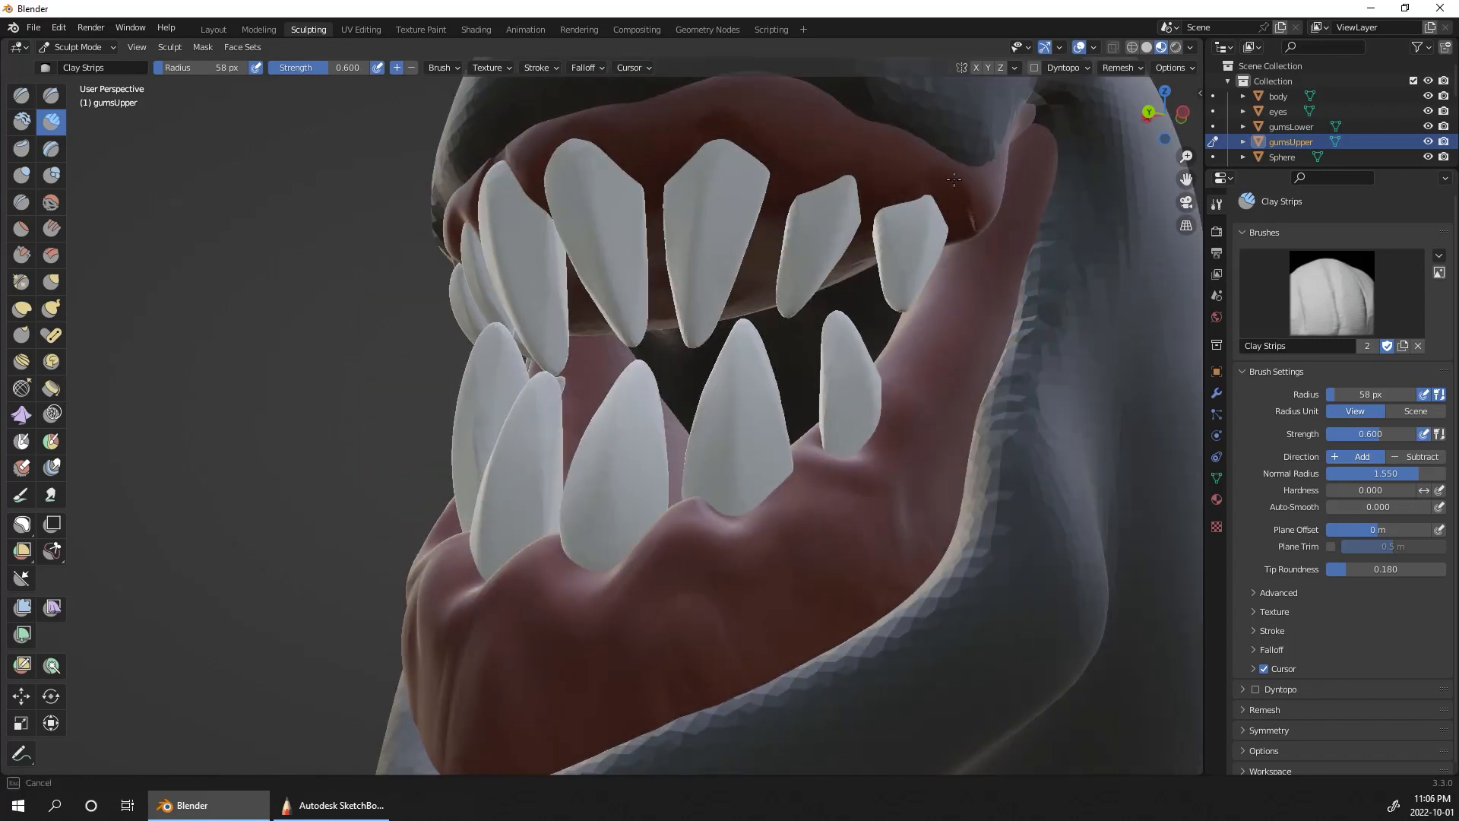
middle_click_drag(1147, 341, 1114, 326)
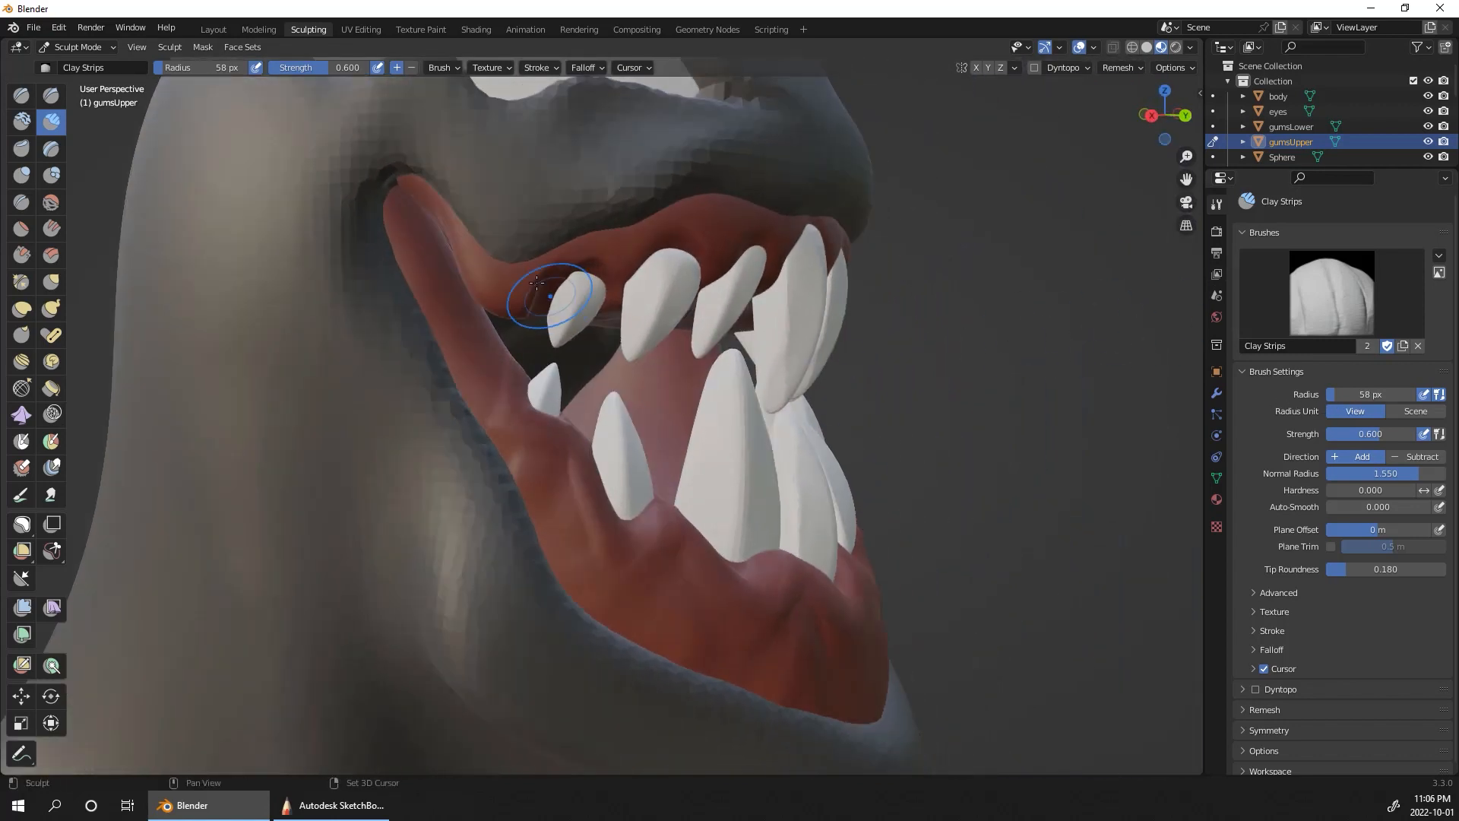
left_click_drag(1107, 446, 981, 384, "ctrl+alt")
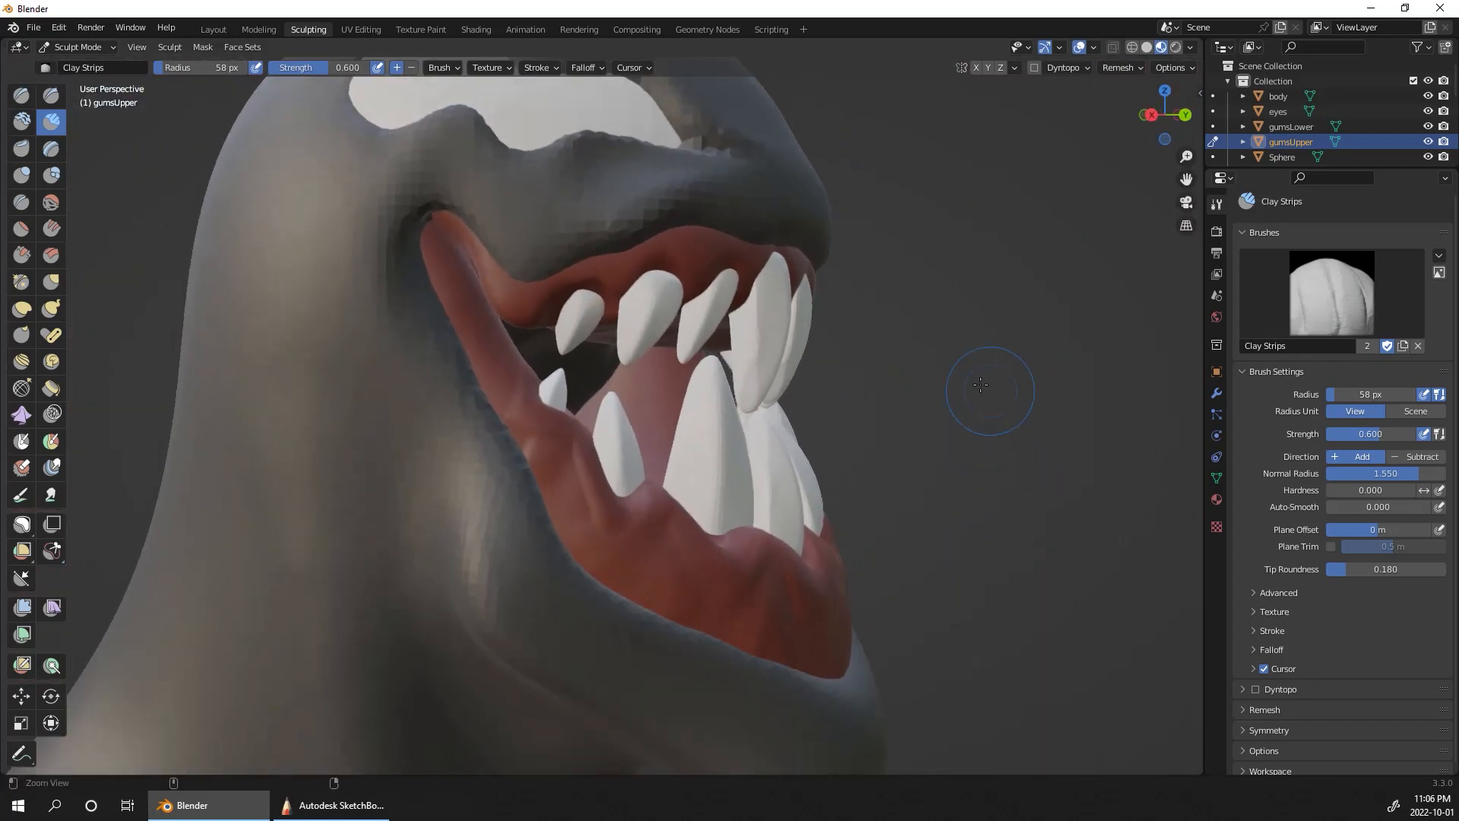
Step: Sculpt ridges with Clay Strips along the upper gum above the teeth on the character's right side
left_click_drag(562, 276, 581, 296)
mouse_move(651, 257)
left_mouse_down()
mouse_move(639, 282)
mouse_move(693, 300)
left_mouse_up()
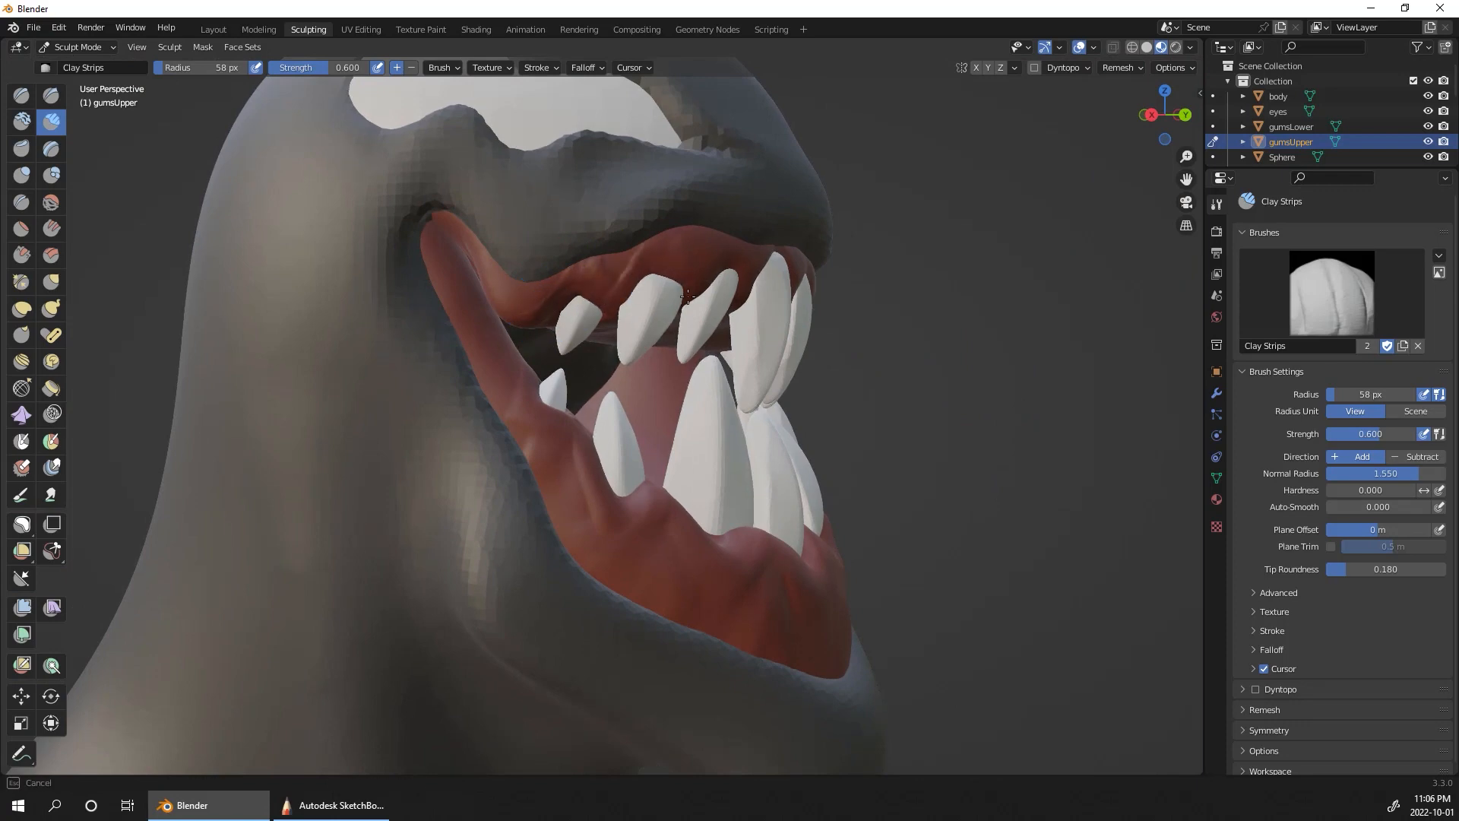
left_click_drag(786, 266, 734, 259, "alt")
left_click_drag(669, 248, 713, 286)
mouse_move(817, 252)
left_mouse_down("alt")
mouse_move(756, 249)
mouse_move(725, 284)
left_mouse_up("alt")
Step: Continue the Clay Strips ridges across the front of the upper gum and over to the character's left side
left_click_drag(703, 233, 773, 268)
middle_click_drag(936, 257, 900, 274)
left_click_drag(770, 266, 824, 310)
middle_click_drag(860, 332, 823, 320)
left_click_drag(798, 287, 881, 304)
middle_click_drag(935, 284, 463, 339)
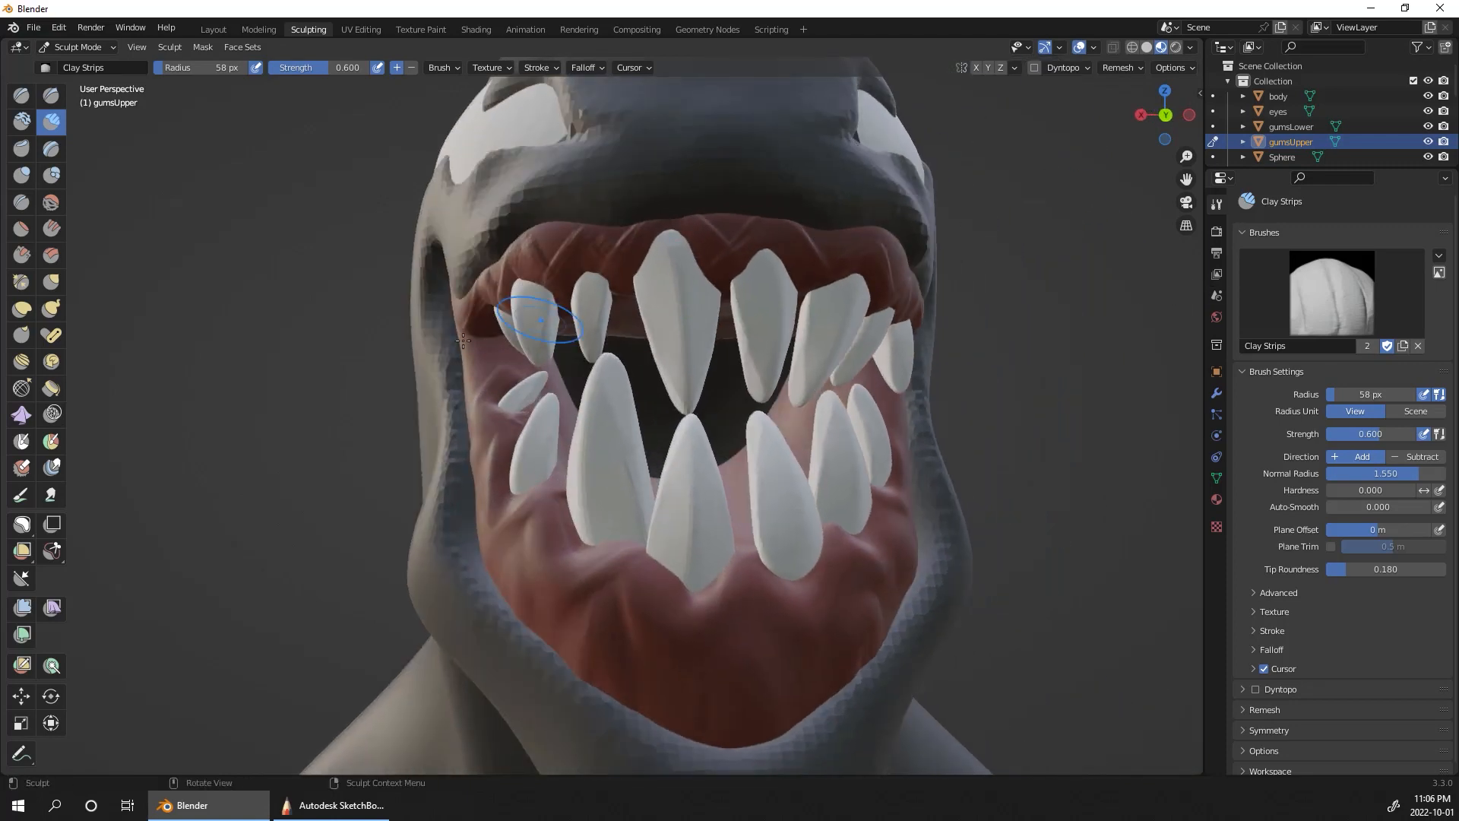
Step: Smooth the ridges across the whole upper gum so they blend softly around the tooth roots
left_click_drag(486, 318, 547, 244)
left_click_drag(810, 263, 866, 292)
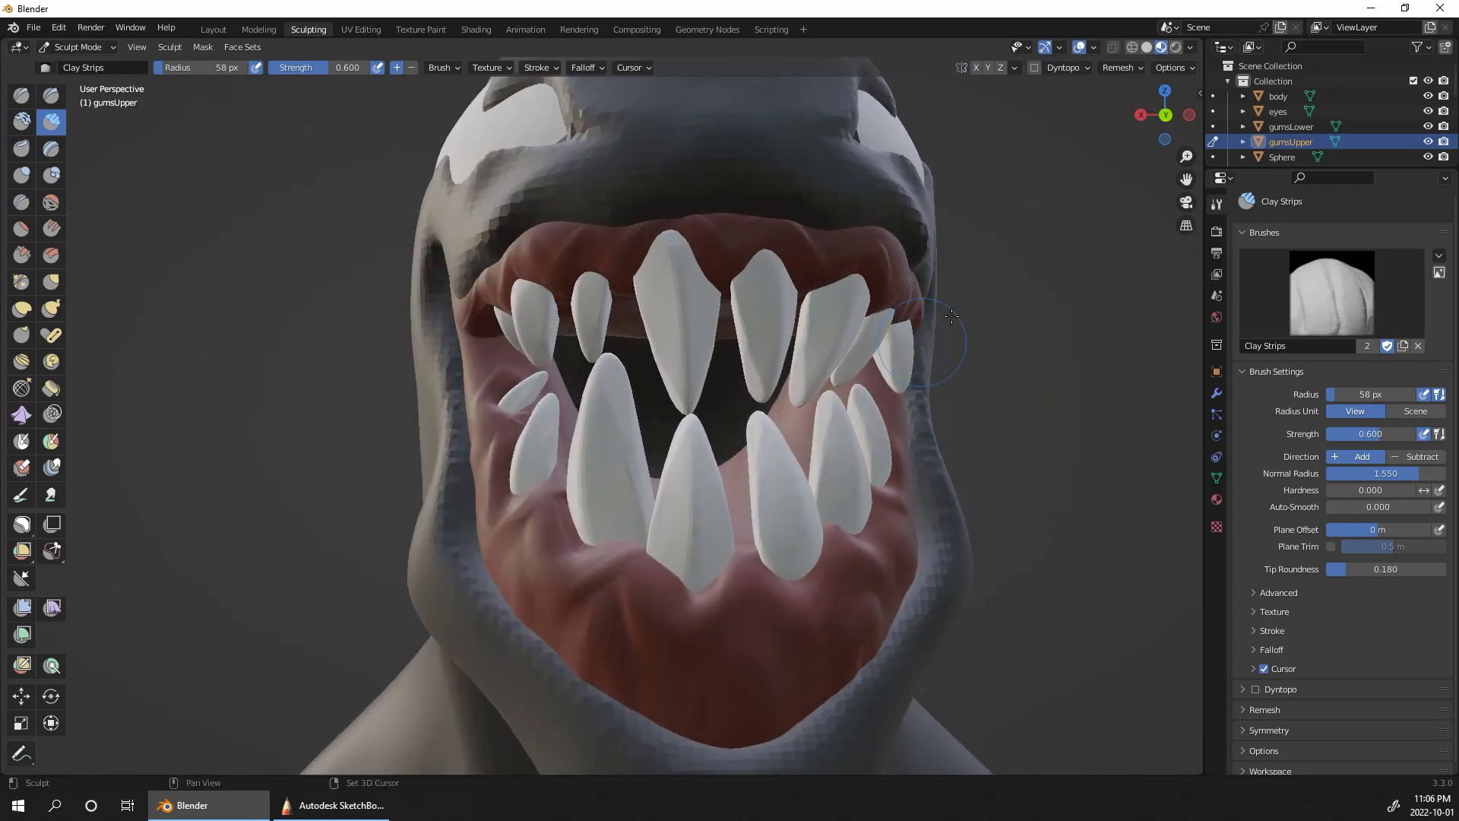
middle_click_drag(859, 339, 938, 348)
left_click_drag(604, 273, 481, 336)
Step: Build up the upper gum above the teeth on the character's right side using the Clay brush at a 32 px radius
left_click(22, 122)
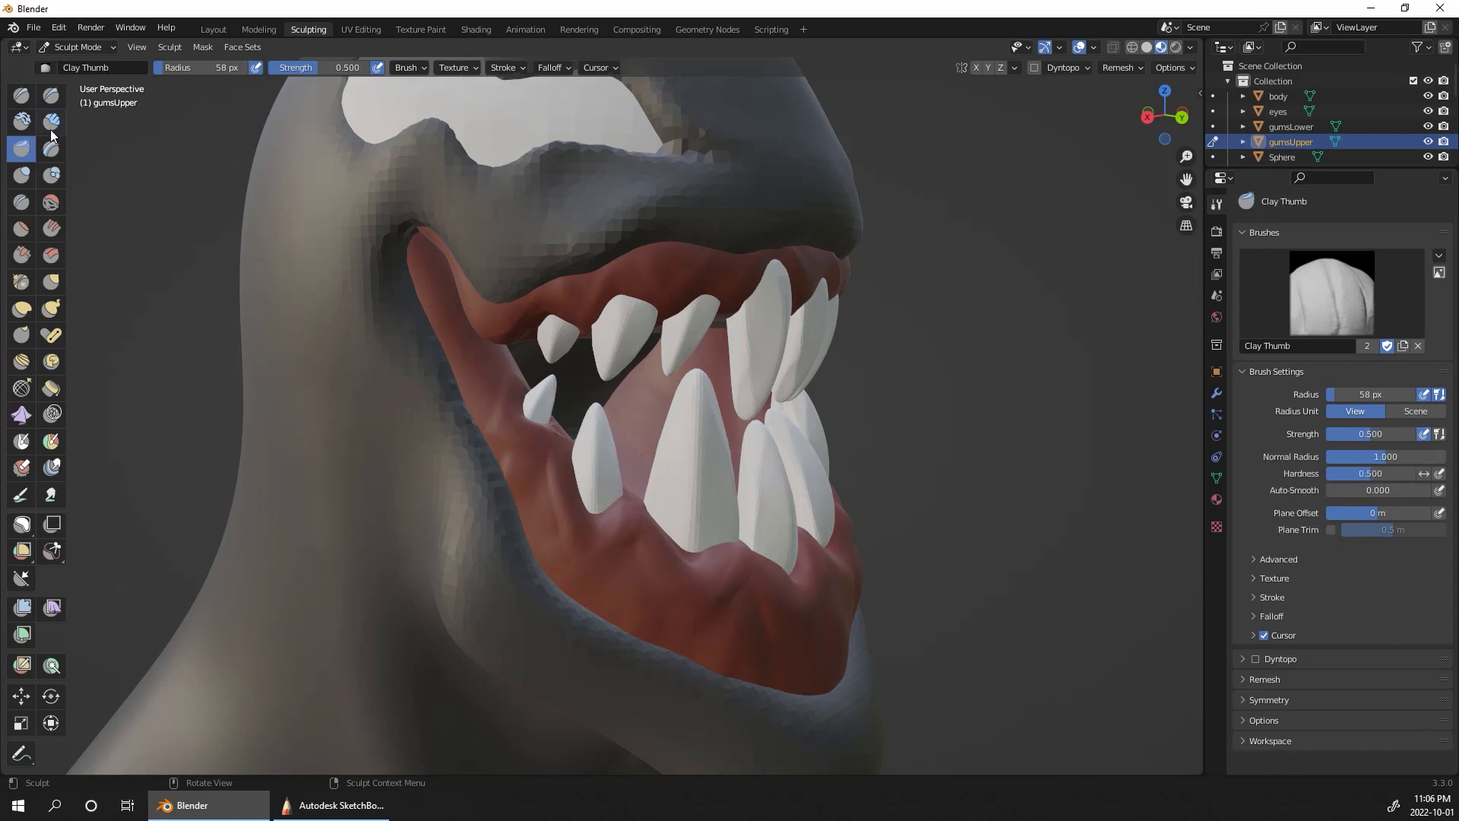
key("f")
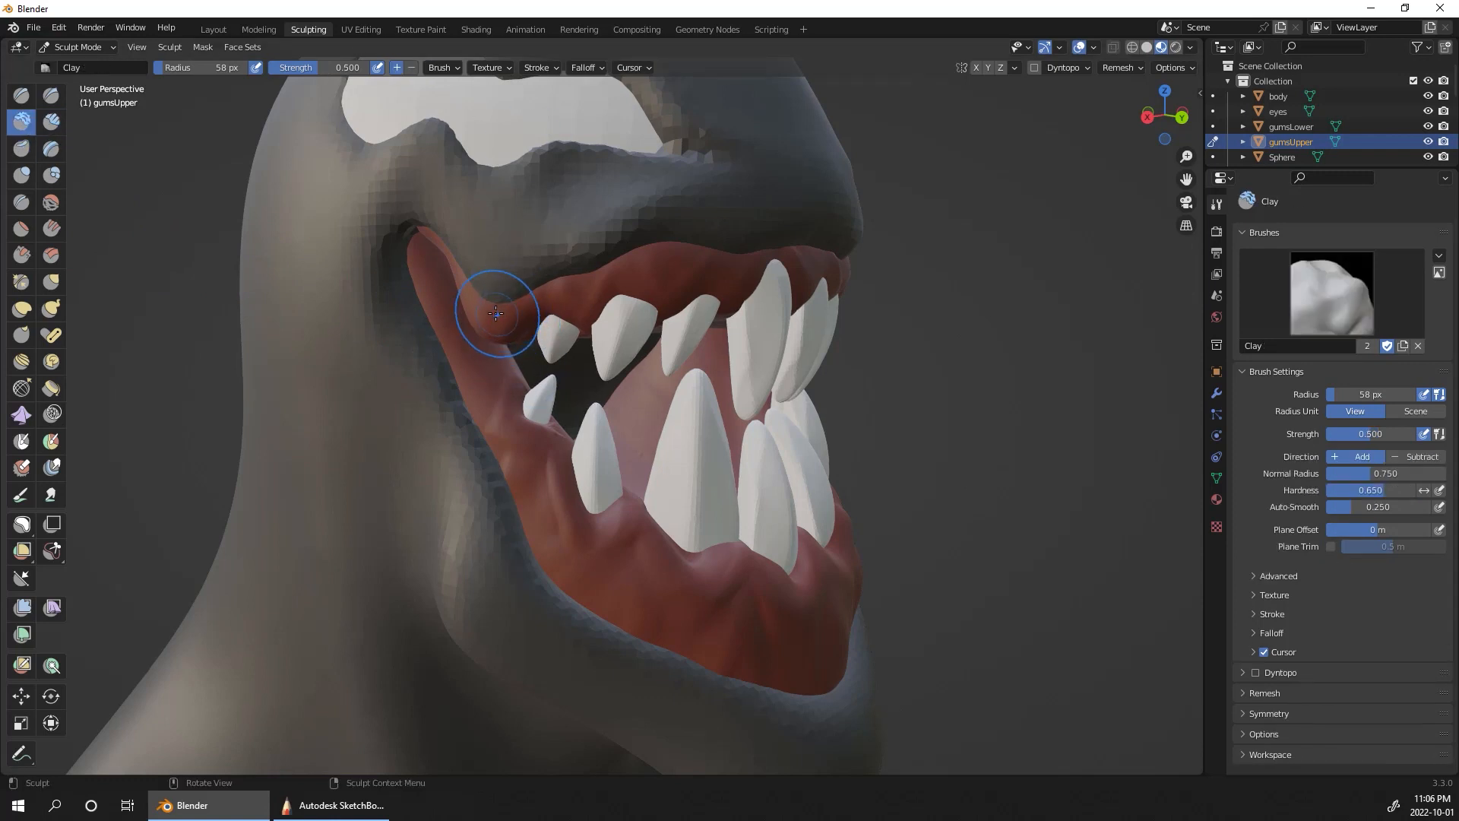
left_click(503, 332)
key("f")
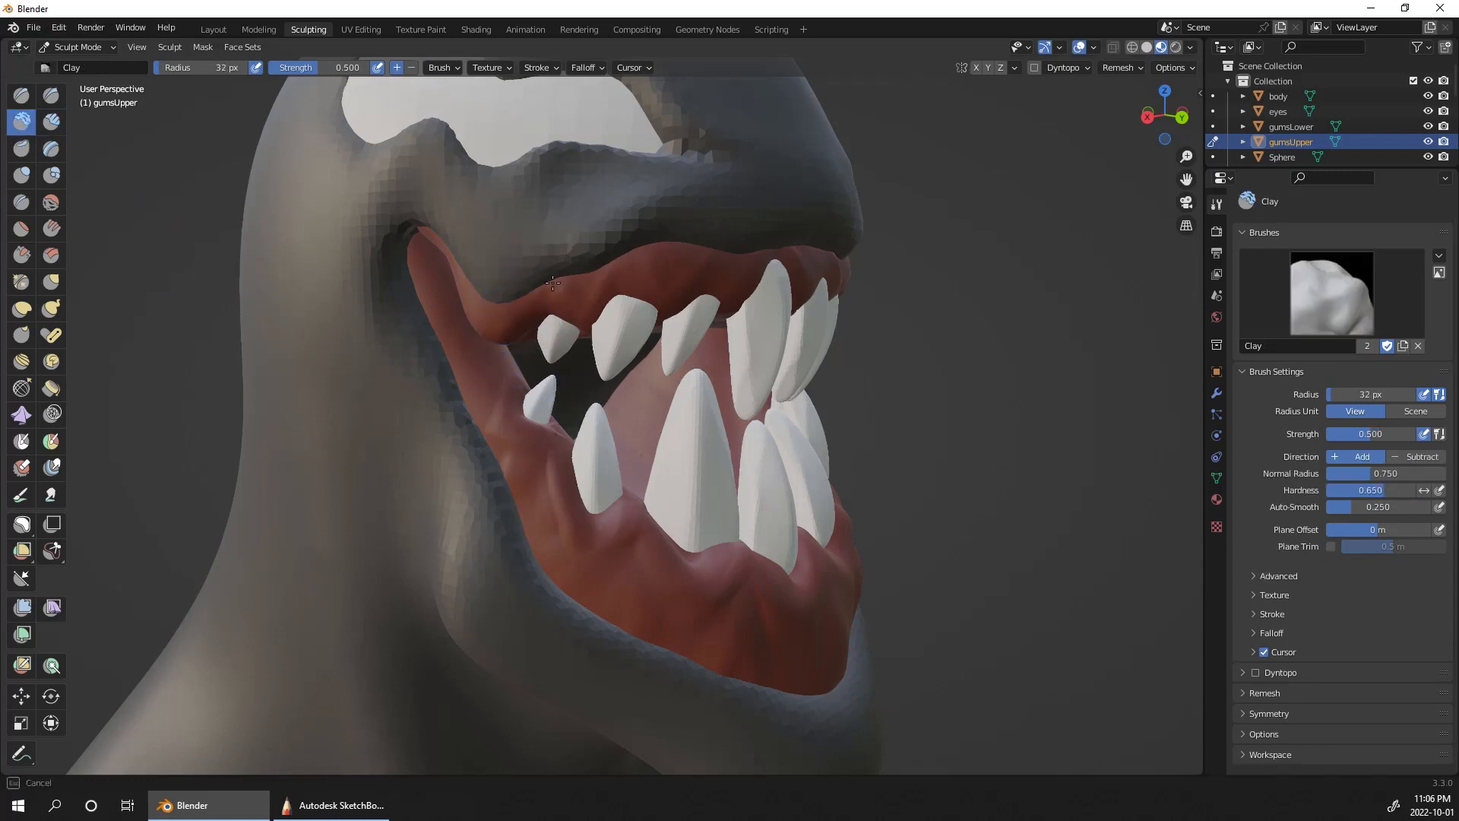
left_click_drag(598, 286, 650, 302)
middle_click_drag(993, 349, 938, 317)
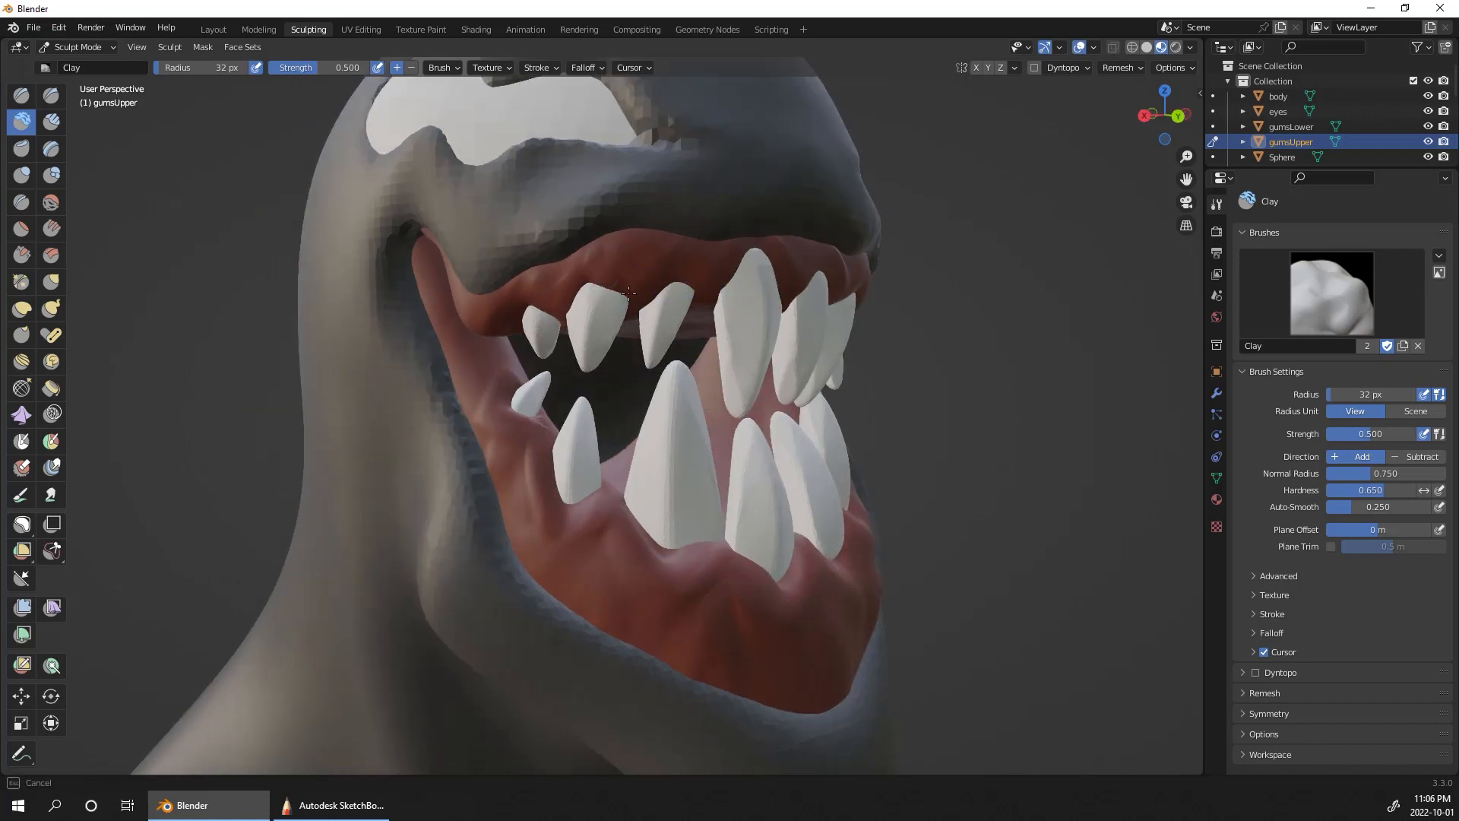
left_click_drag(643, 294, 695, 260)
Step: Continue the Clay build-up around the tooth roots across the front of the upper gum and along the character's left side
middle_click_drag(963, 284, 664, 317)
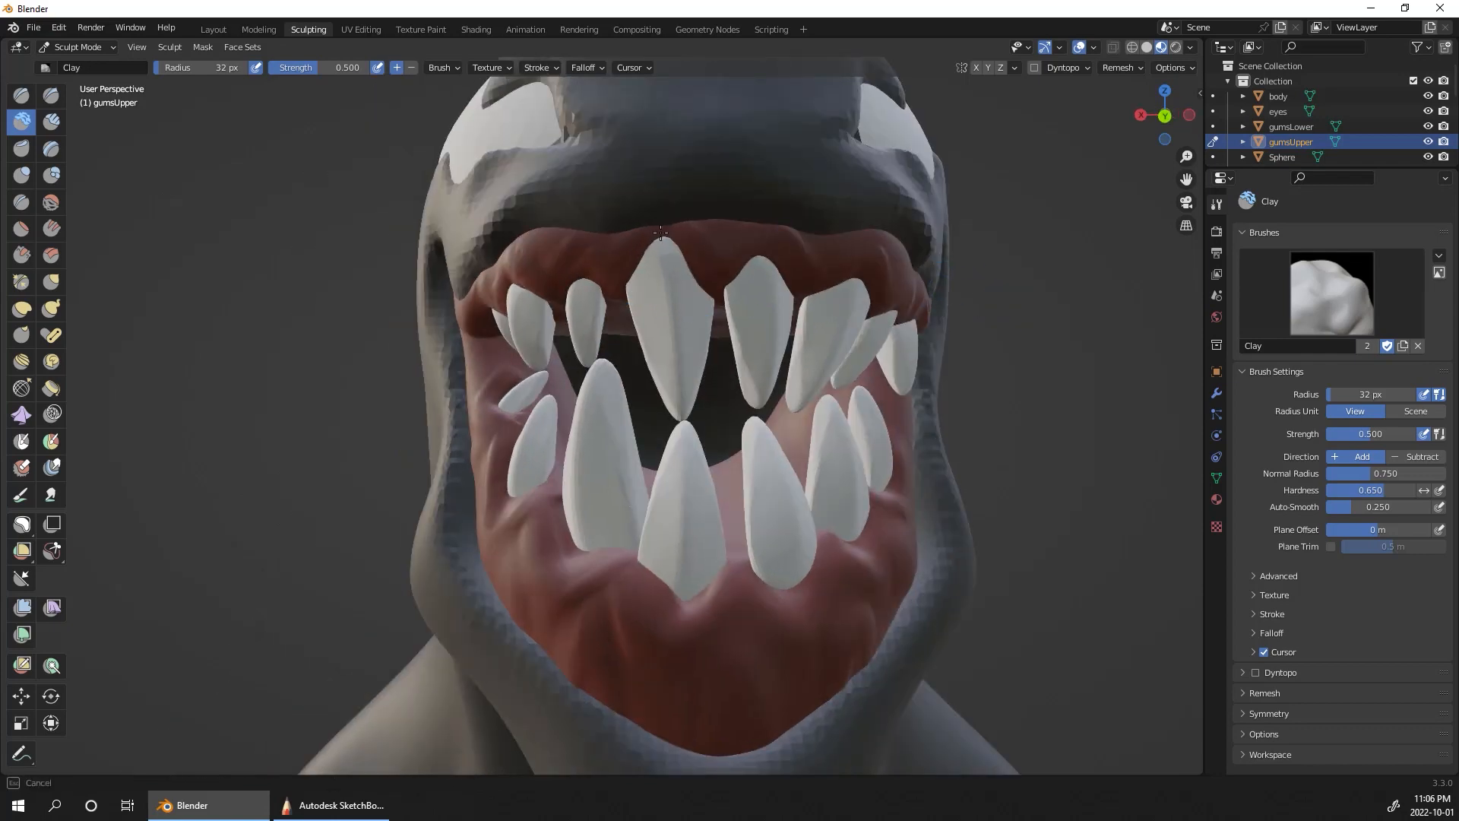
mouse_move(660, 233)
left_mouse_down()
mouse_move(638, 271)
mouse_move(711, 291)
left_mouse_up()
left_click_drag(772, 228, 775, 224)
middle_click_drag(1044, 304, 745, 270)
left_click_drag(745, 271, 746, 270)
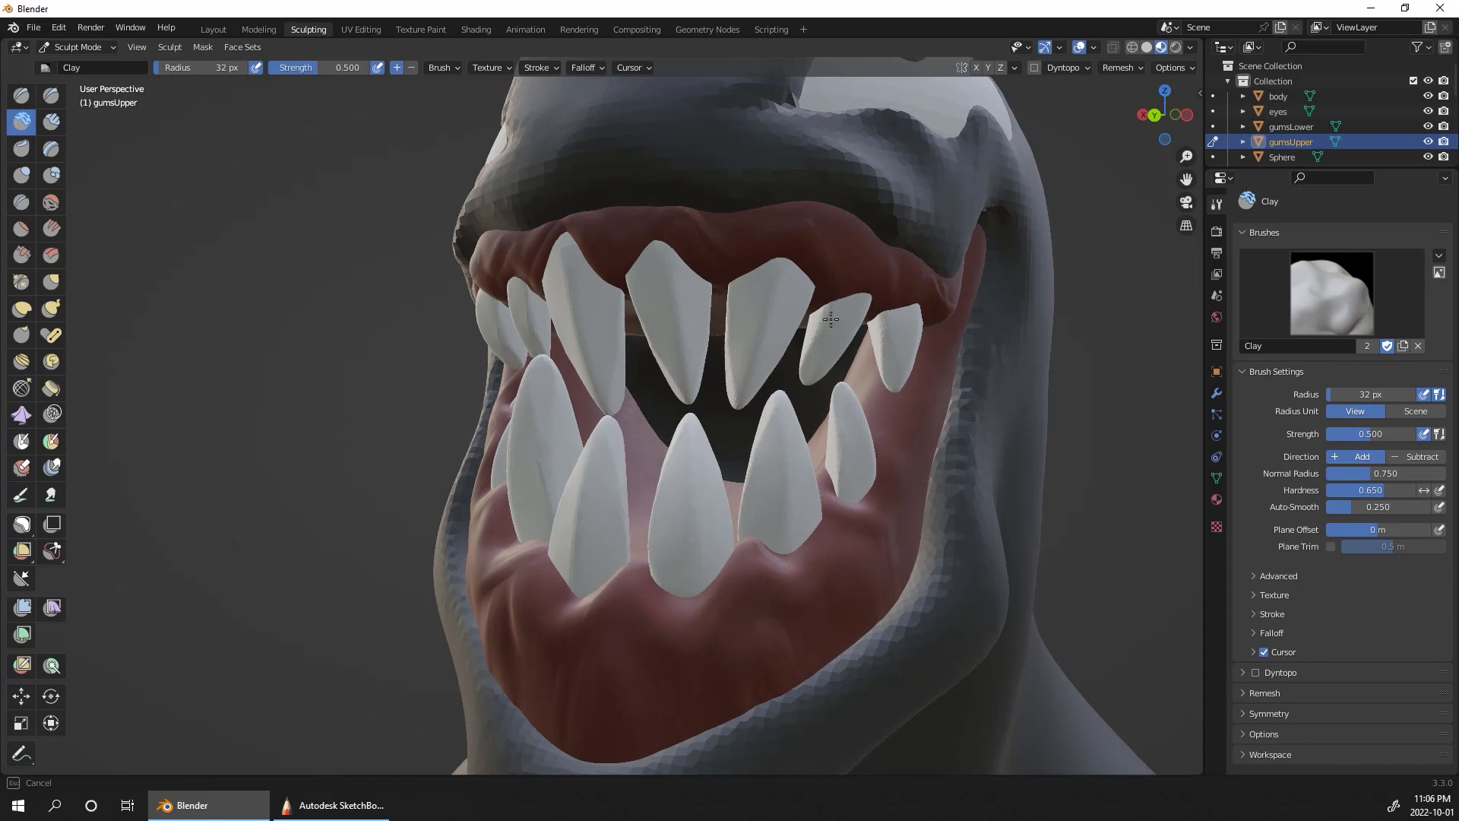
middle_click_drag(942, 255, 732, 235)
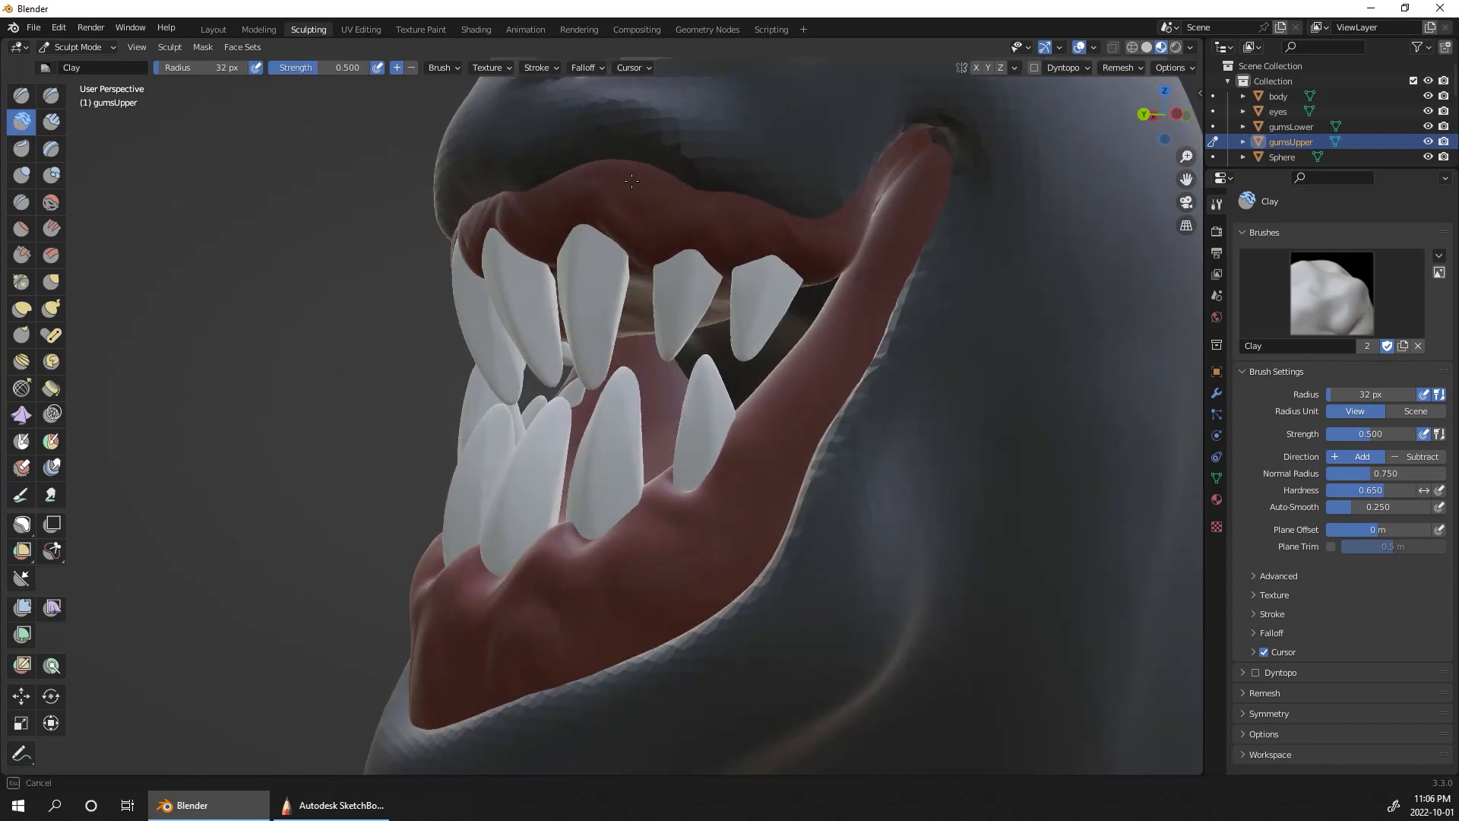
left_click_drag(762, 234, 740, 220)
middle_click_drag(1152, 308, 904, 327)
scroll(908, 279, "up", 2)
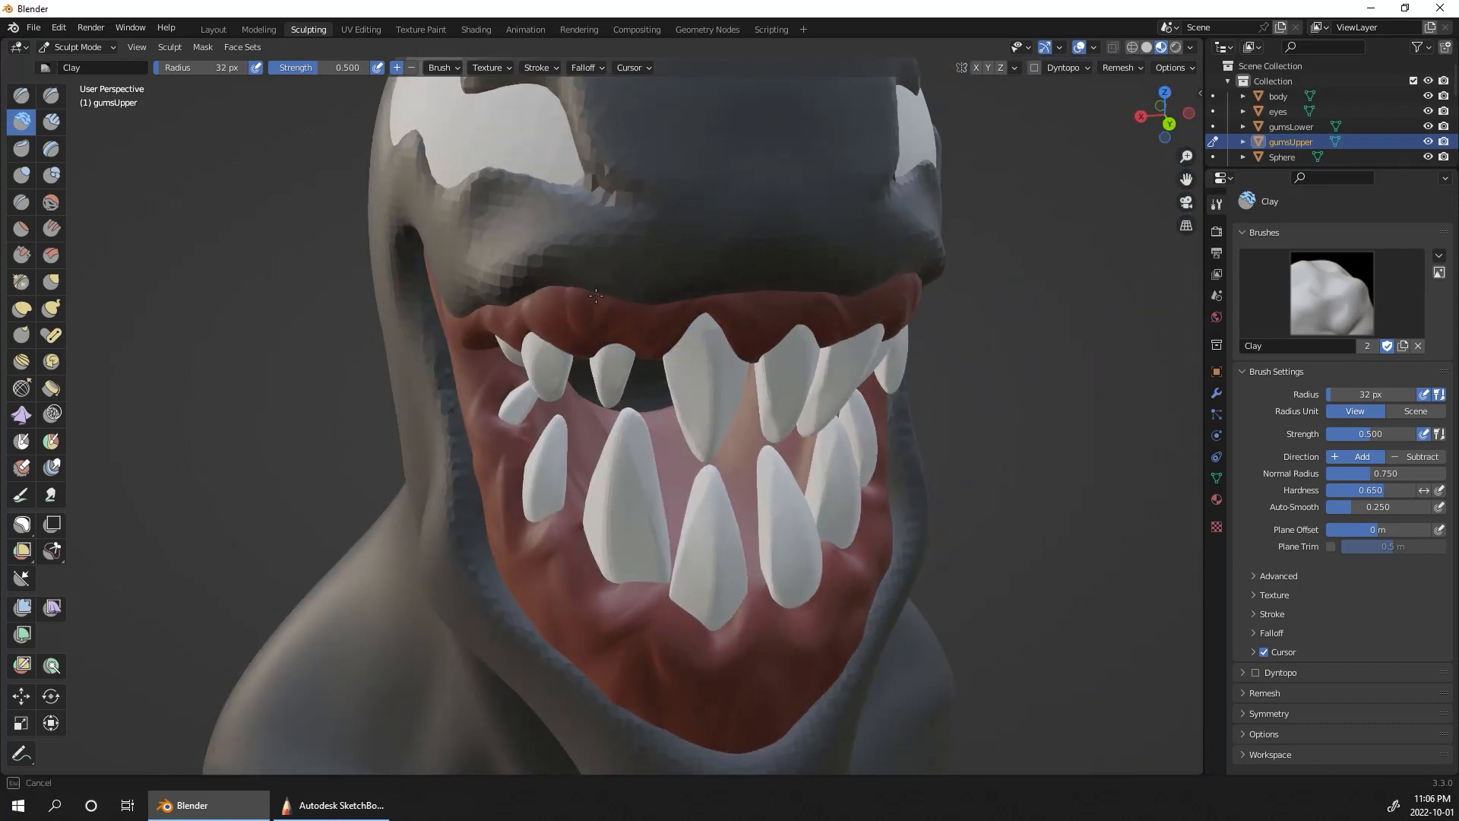
Step: Switch sculpting to the body object and voxel-remesh it at a 0.015 m voxel size, preserving its volume
middle_click_drag(1127, 529, 1094, 692, "ctrl")
middle_click_drag(1094, 691, 1035, 713)
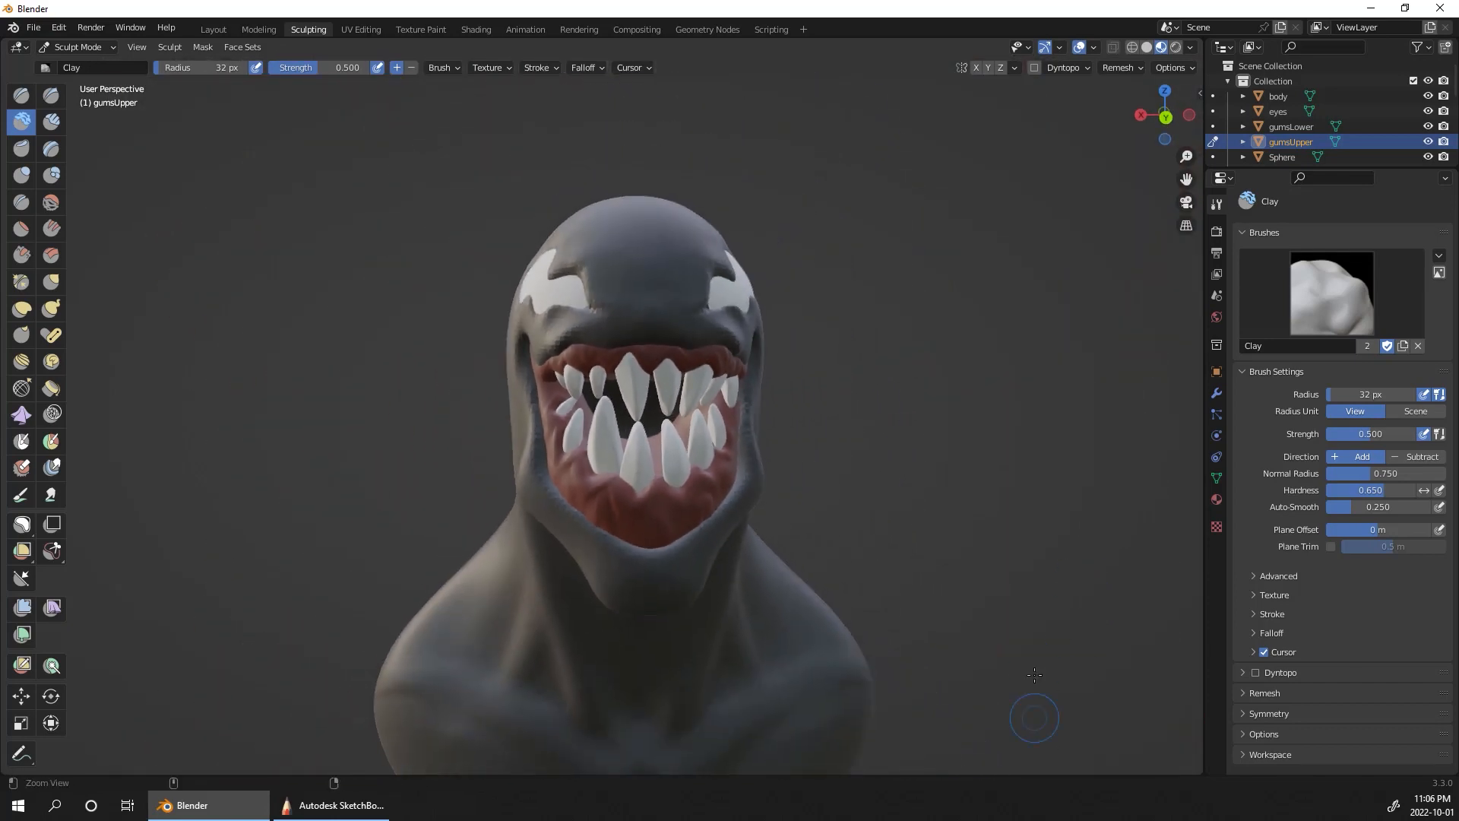
middle_click_drag(1046, 661, 1033, 593, "shift")
middle_click_drag(1065, 604, 1049, 562)
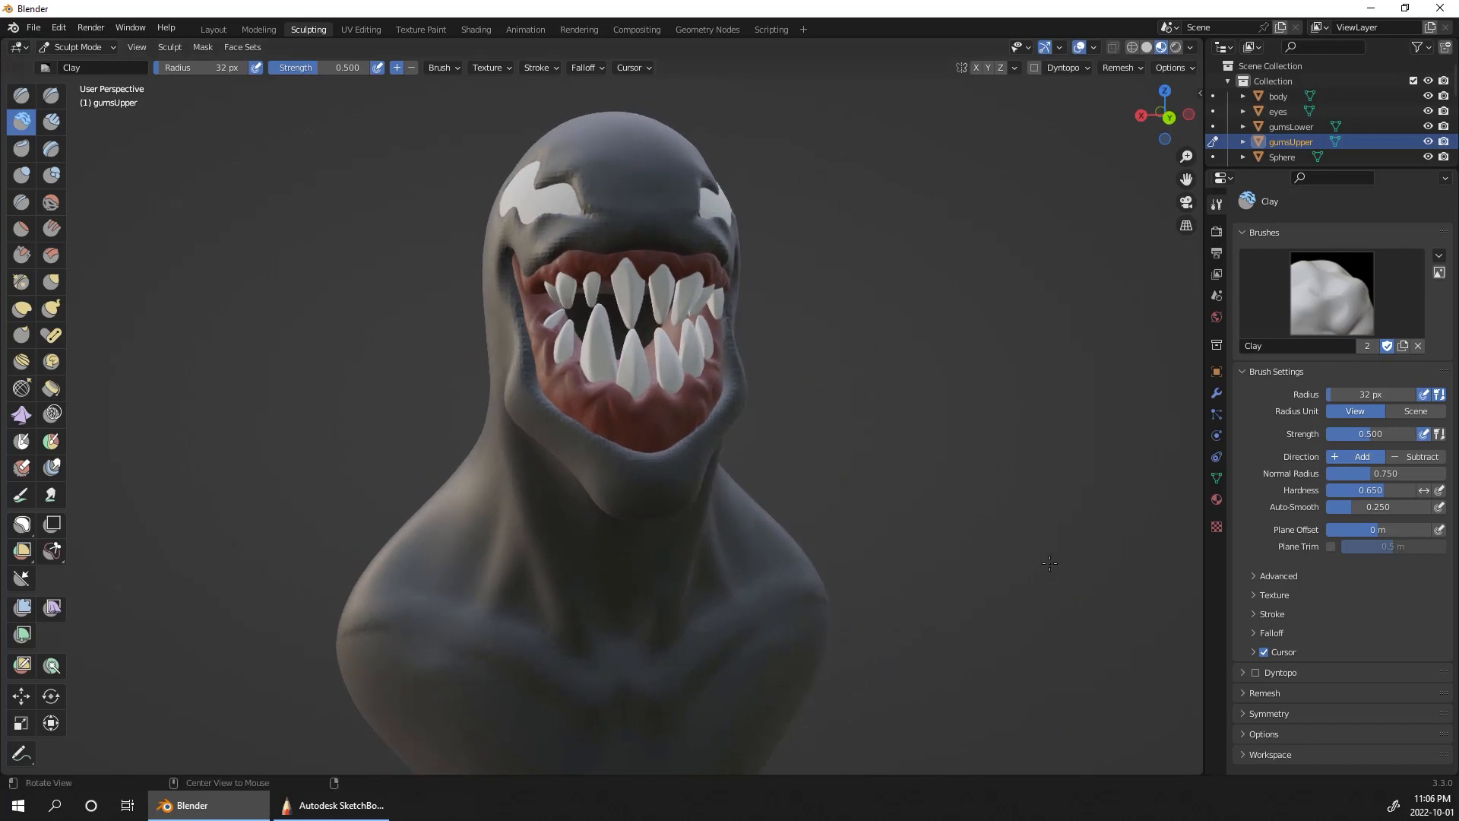
mouse_move(984, 465)
middle_mouse_down()
mouse_move(1107, 386)
mouse_move(1170, 319)
middle_mouse_up()
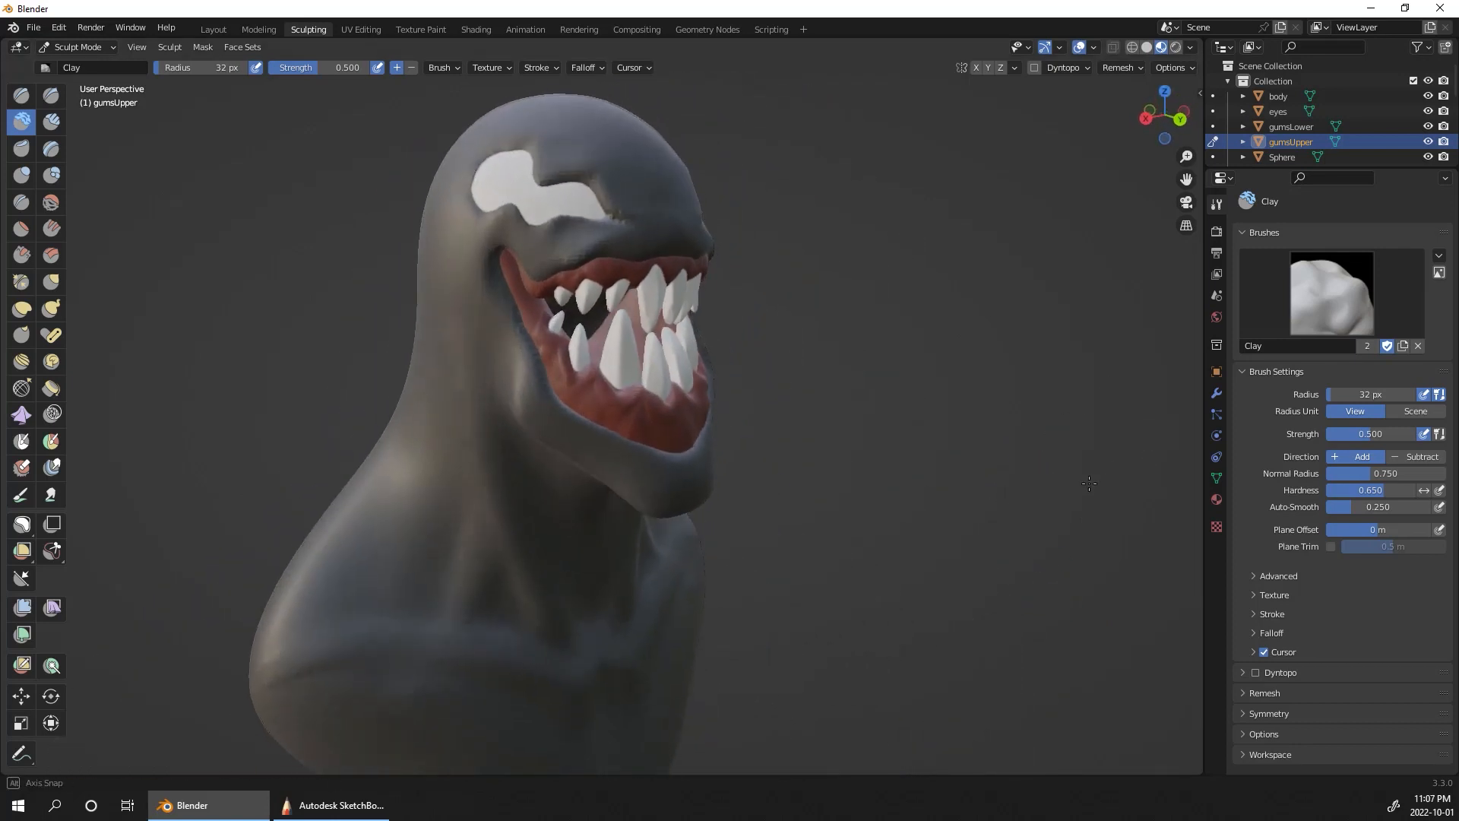
left_click(1214, 96)
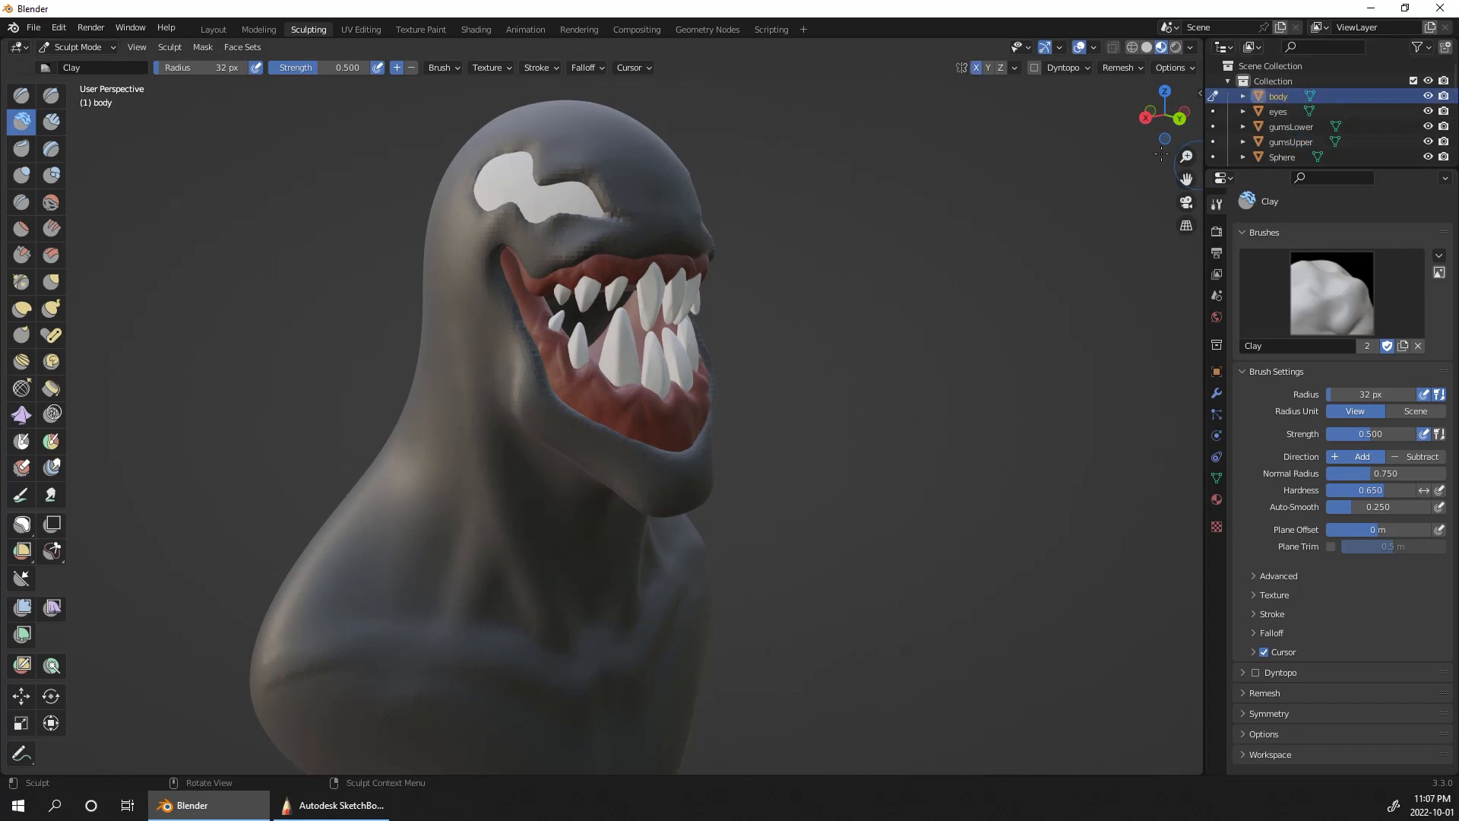
left_click(1124, 67)
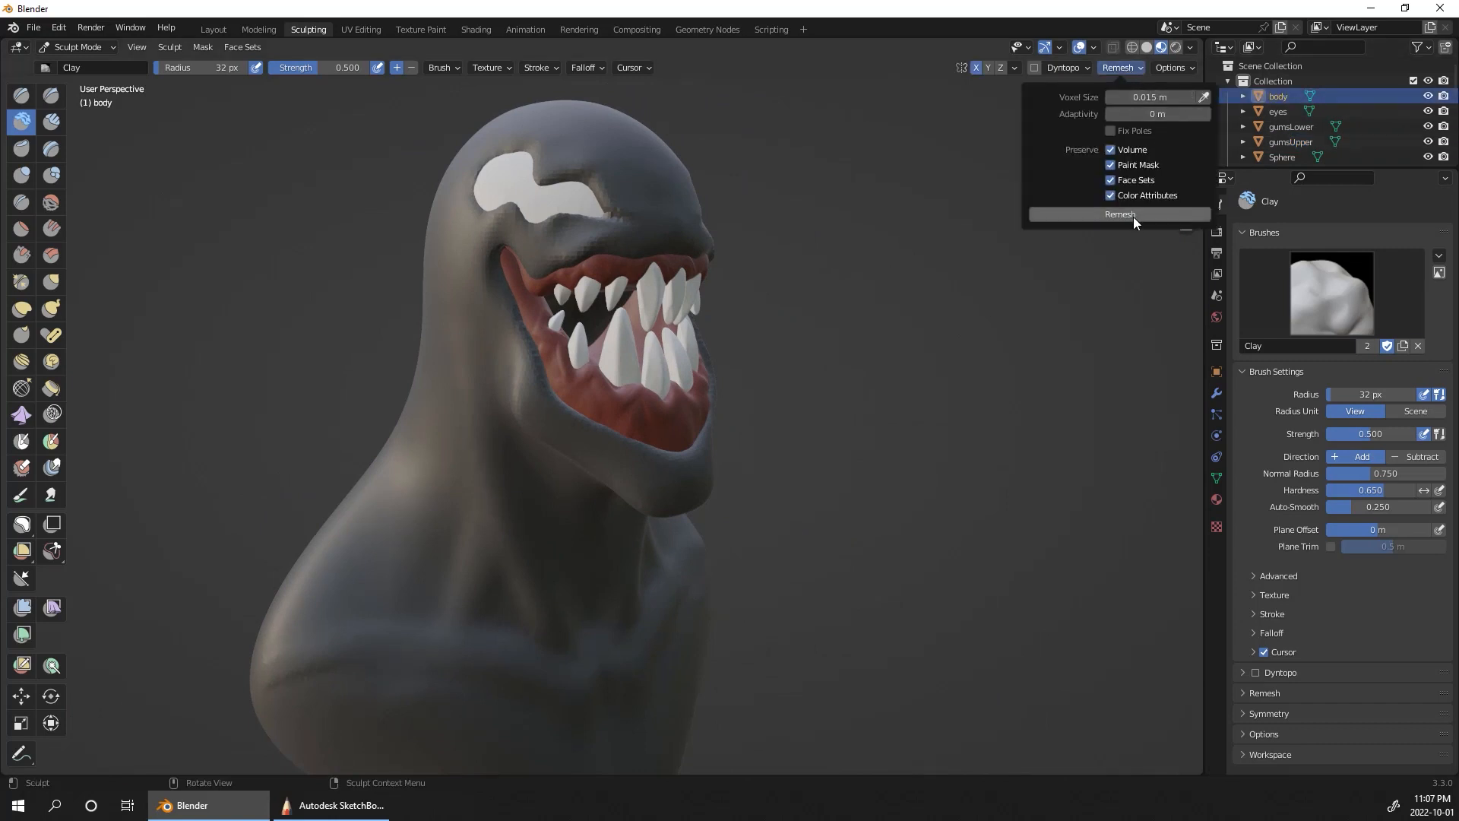
mouse_move(1053, 318)
middle_mouse_down()
mouse_move(1026, 313)
mouse_move(1056, 322)
middle_mouse_up()
Step: Smooth the body surface around the mouth opening, covering the upper lip, mouth sides and lower lip
middle_click_drag(669, 334, 764, 369)
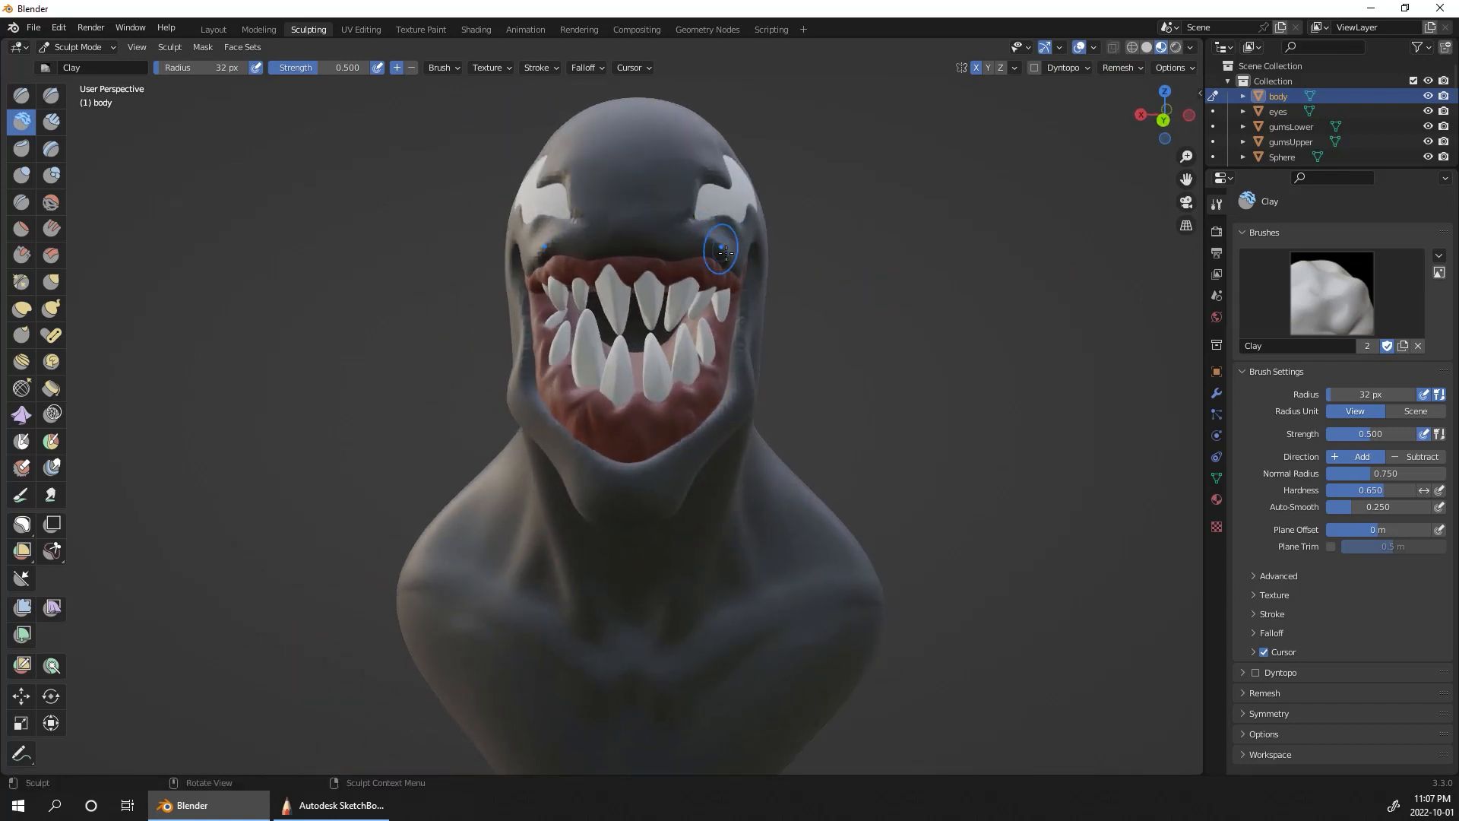
mouse_move(746, 296)
left_mouse_down("shift")
mouse_move(742, 343)
mouse_move(648, 487)
left_mouse_up("shift")
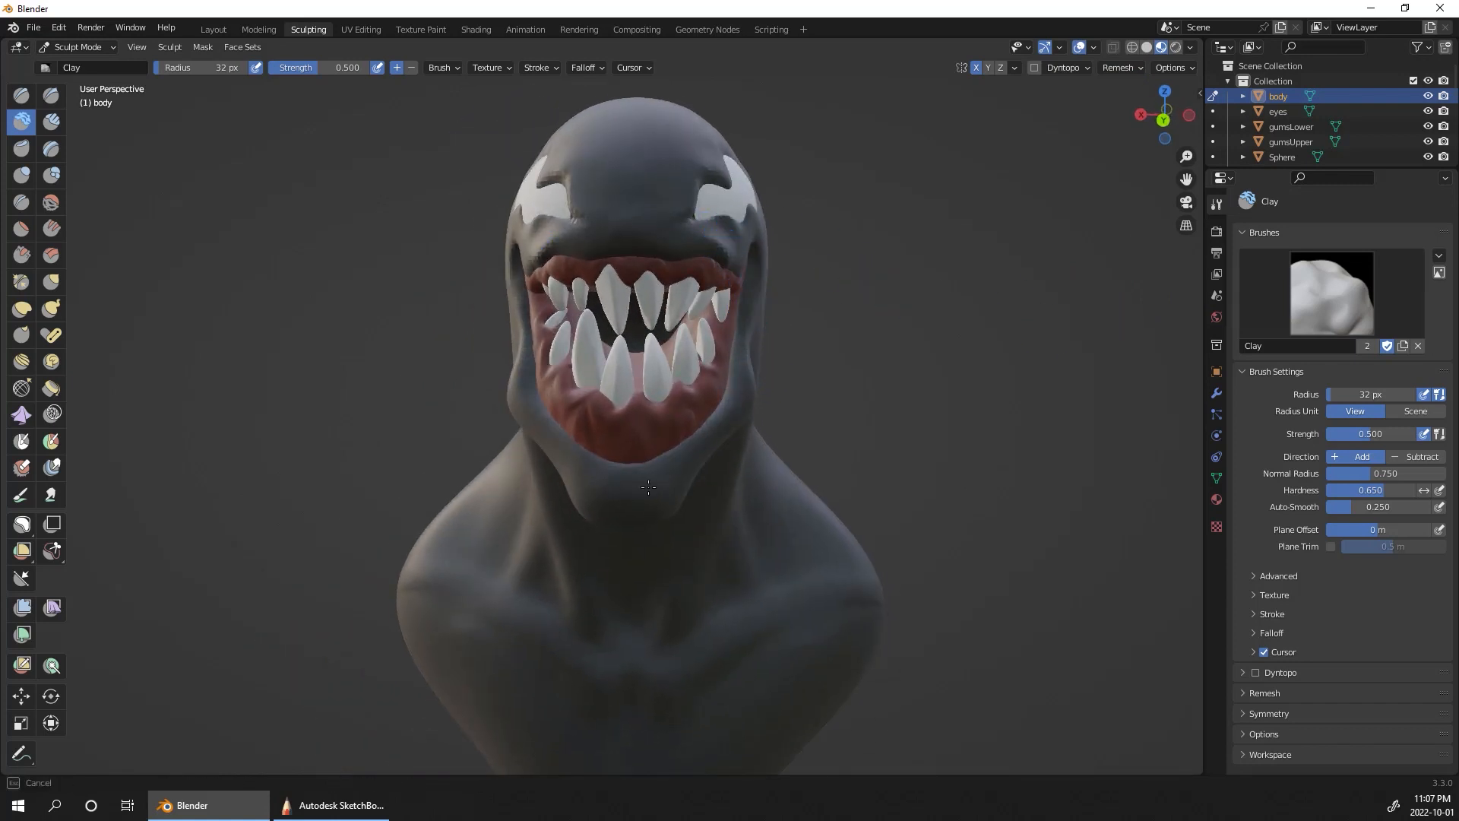
left_click_drag(509, 248, 612, 253, "shift")
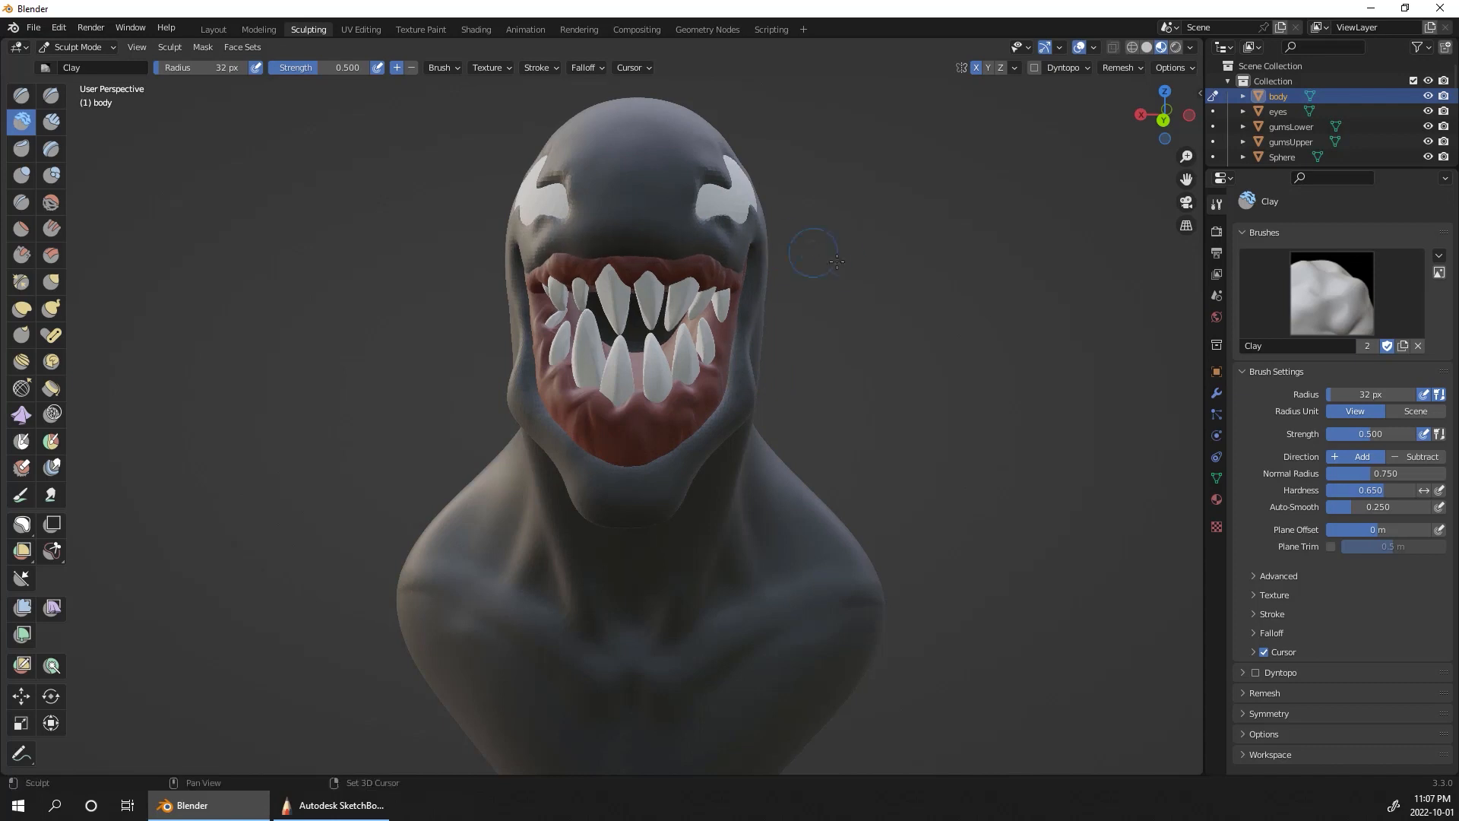
middle_click_drag(563, 251, 654, 428)
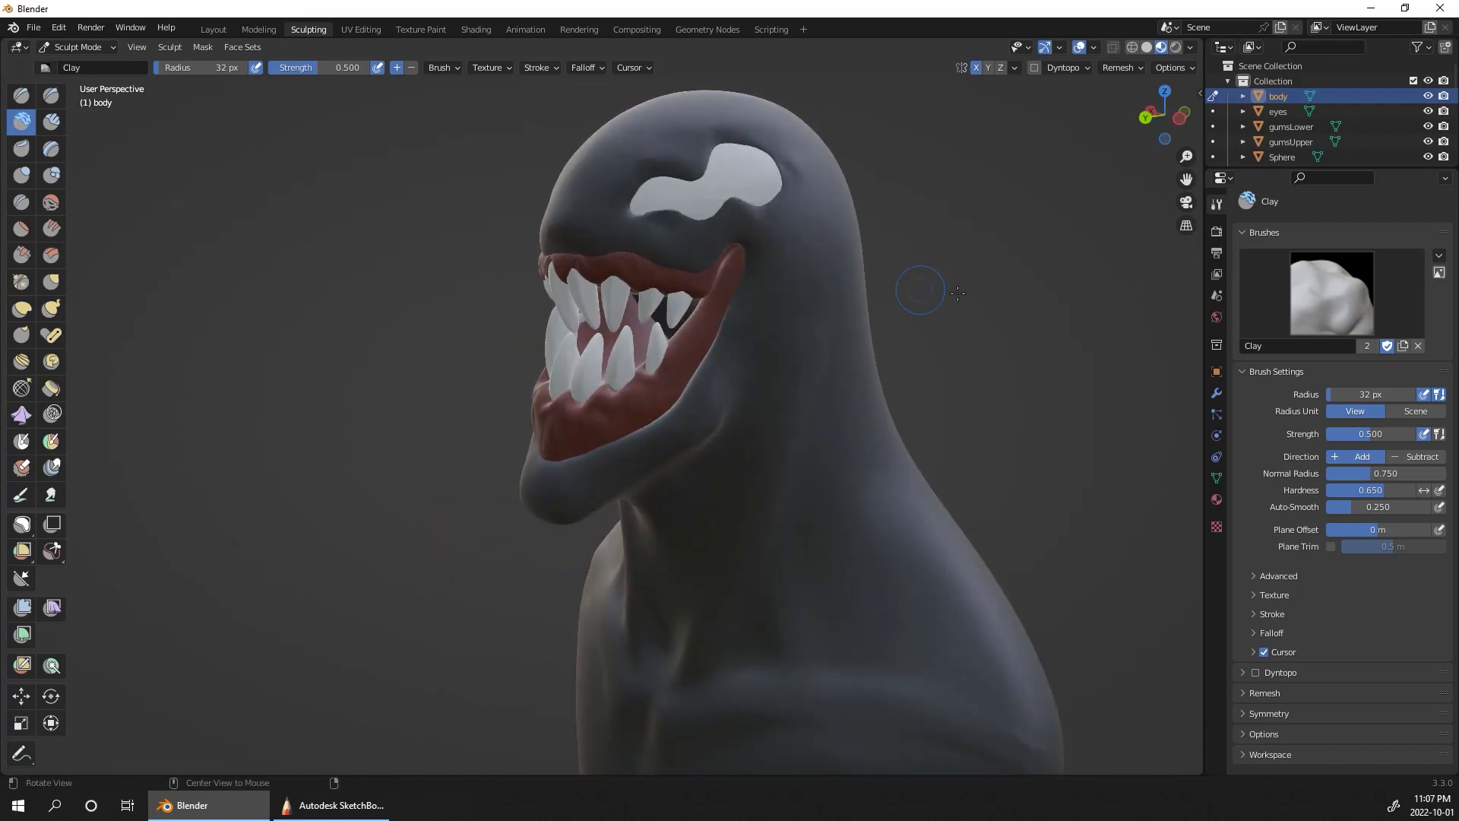
Step: Flatten the front and underside of the chin with the Scrape brush at a 113 px radius
middle_click_drag(1029, 262, 1094, 456)
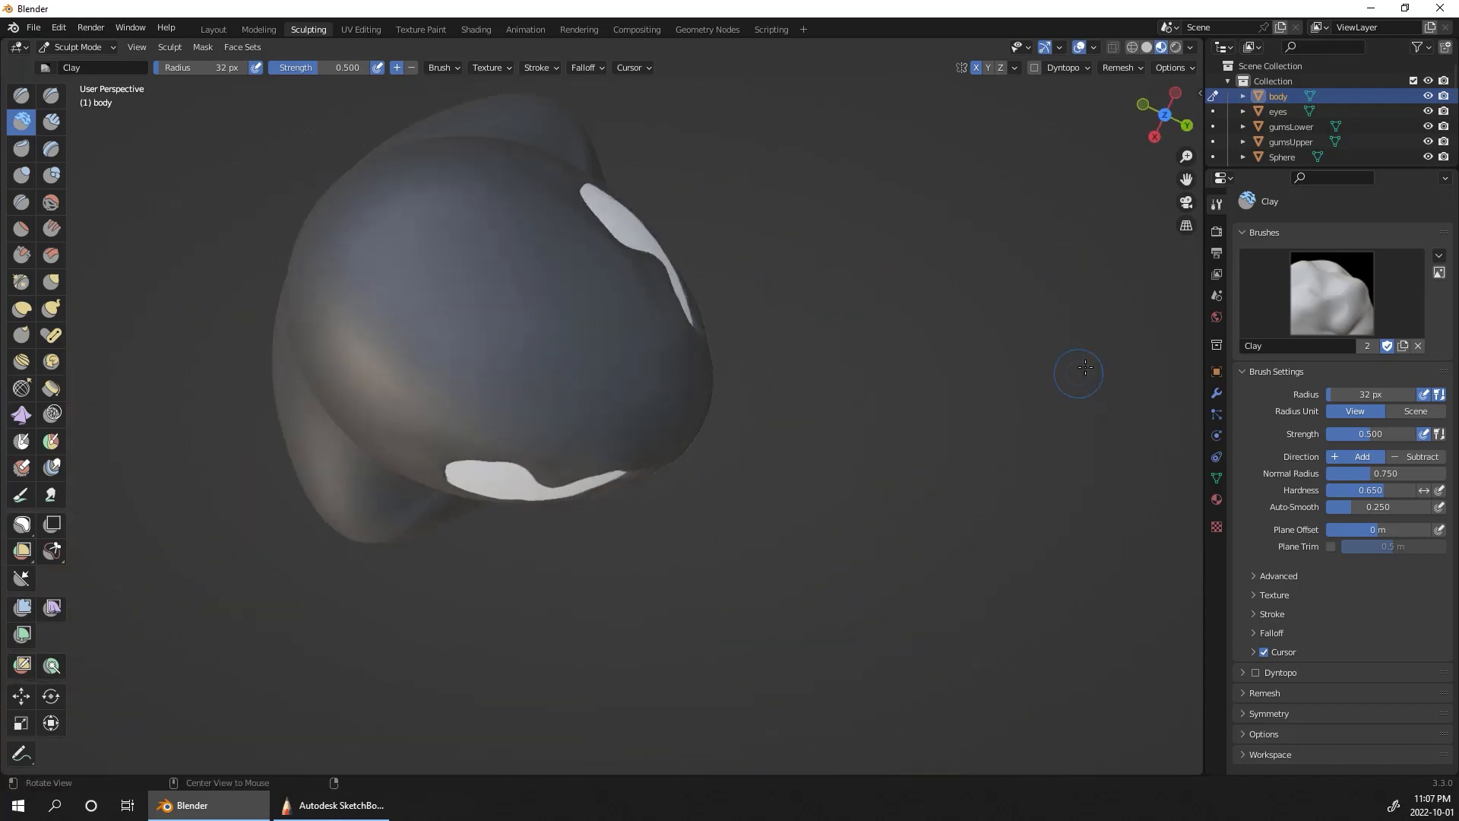
middle_click_drag(1081, 374, 919, 323)
middle_click_drag(1049, 303, 1145, 298, "ctrl")
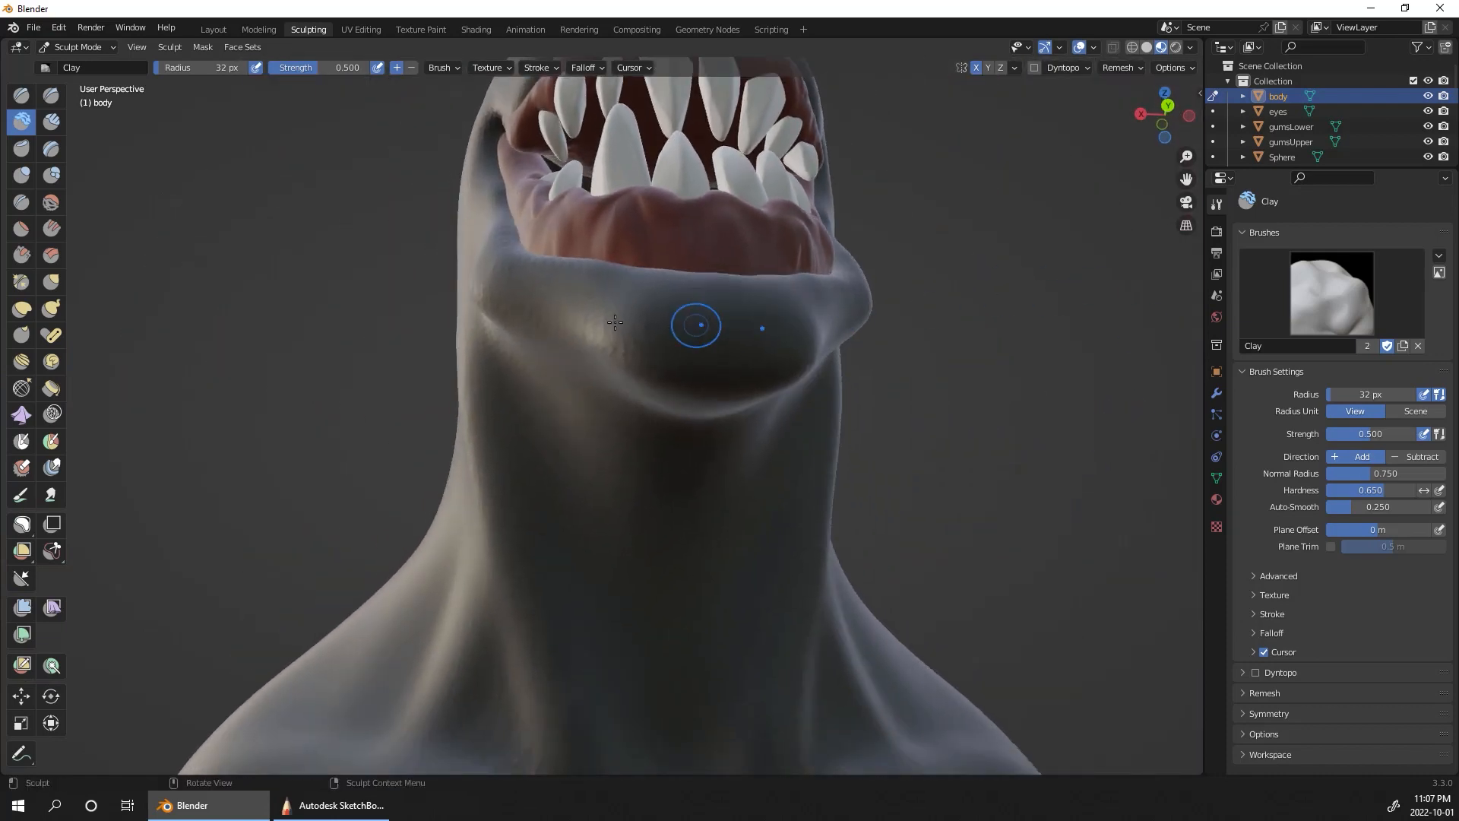
left_click(22, 253)
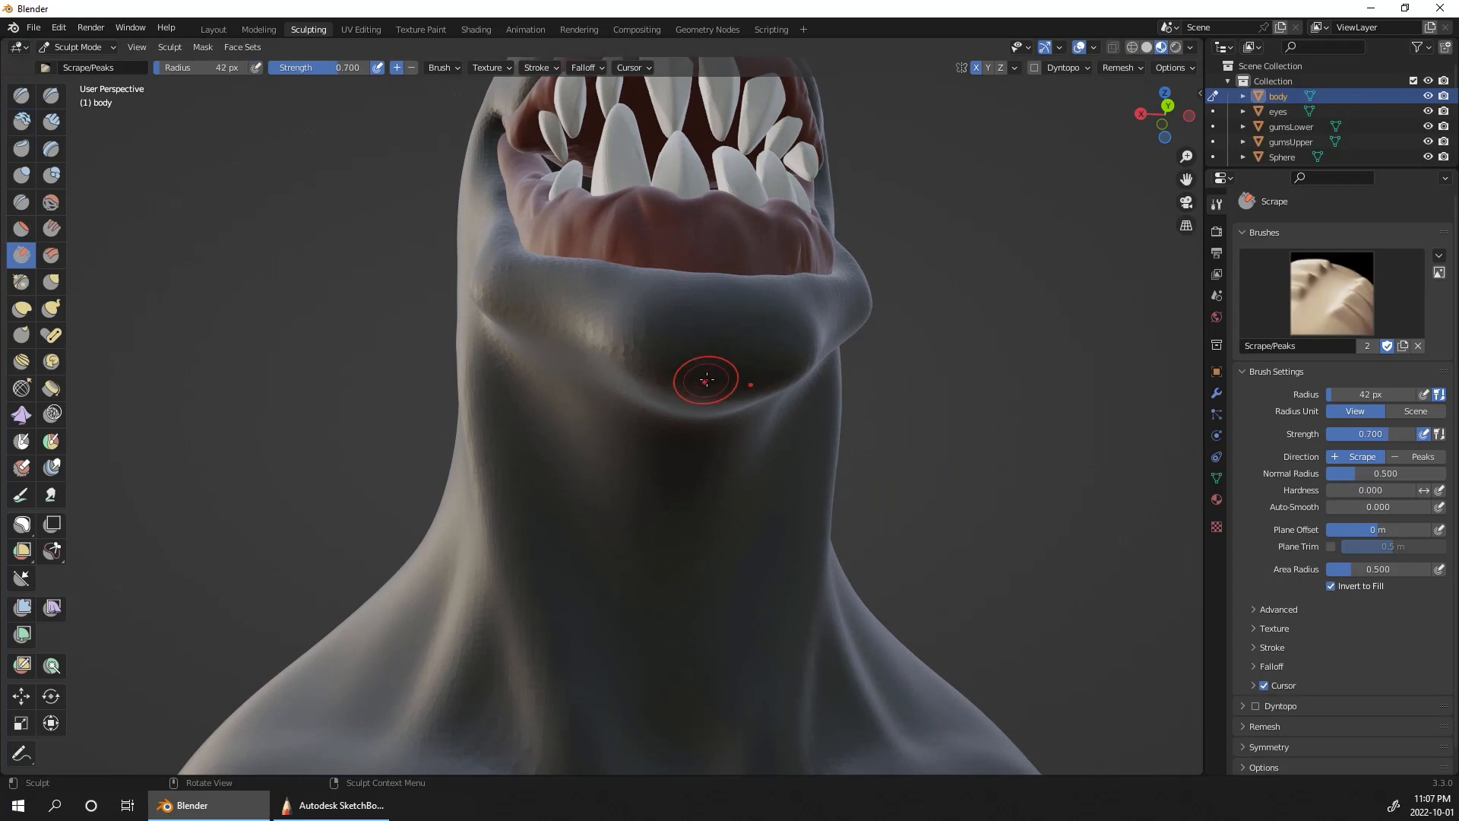
key("bracketright")
key("bracketright")
key("bracketright")
key("bracketright")
key("bracketright")
key("bracketright")
key("bracketright")
key("bracketright")
key("bracketright")
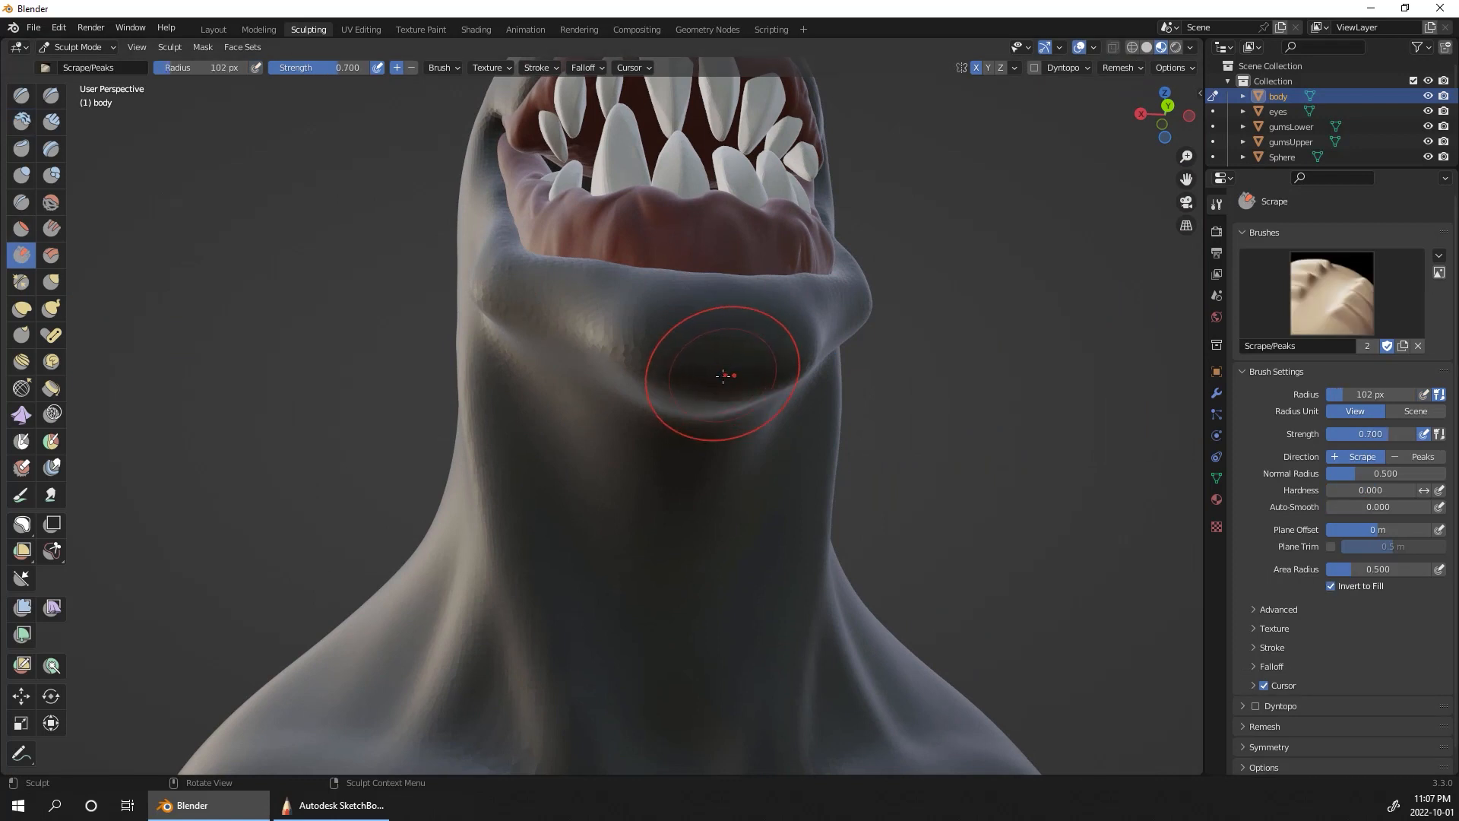
key("bracketright")
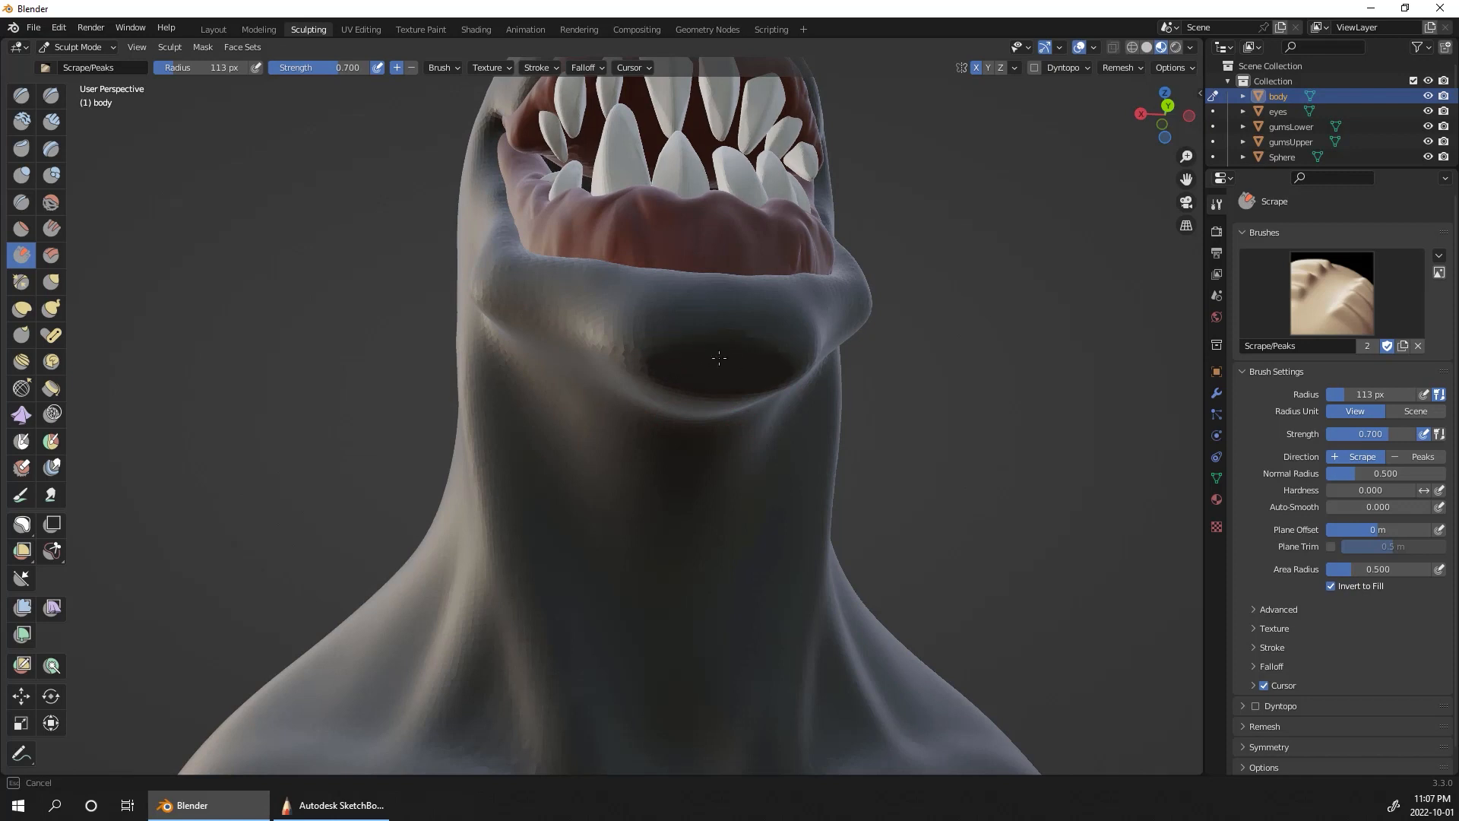
left_click_drag(717, 346, 711, 343)
middle_click_drag(990, 351, 1021, 423)
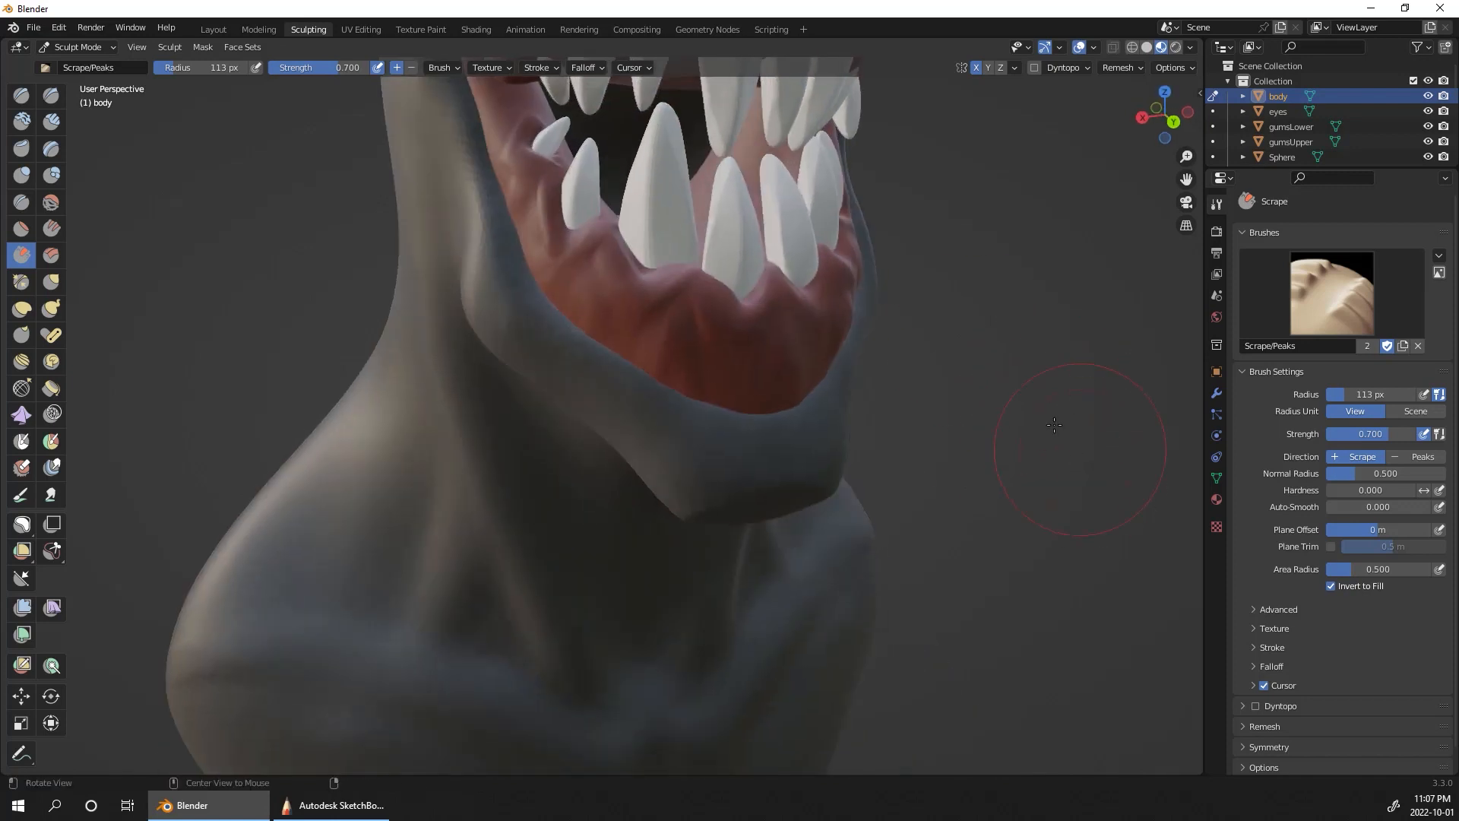
left_click_drag(749, 502, 700, 500)
Step: Scrape along the side of the lower jaw from the chin towards the mouth corner to flatten it
middle_click_drag(1022, 384, 898, 338)
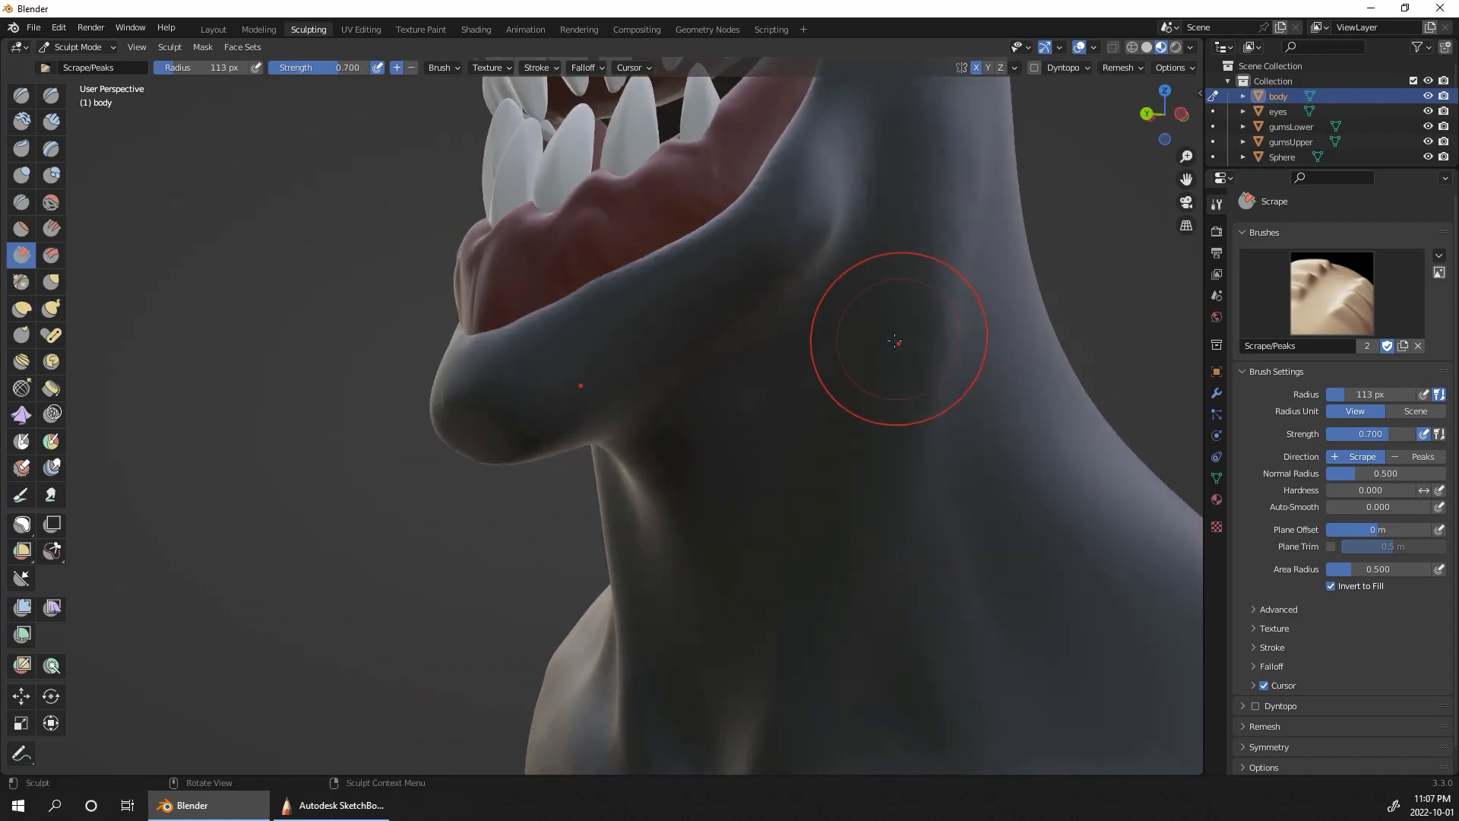
left_click_drag(581, 385, 740, 279)
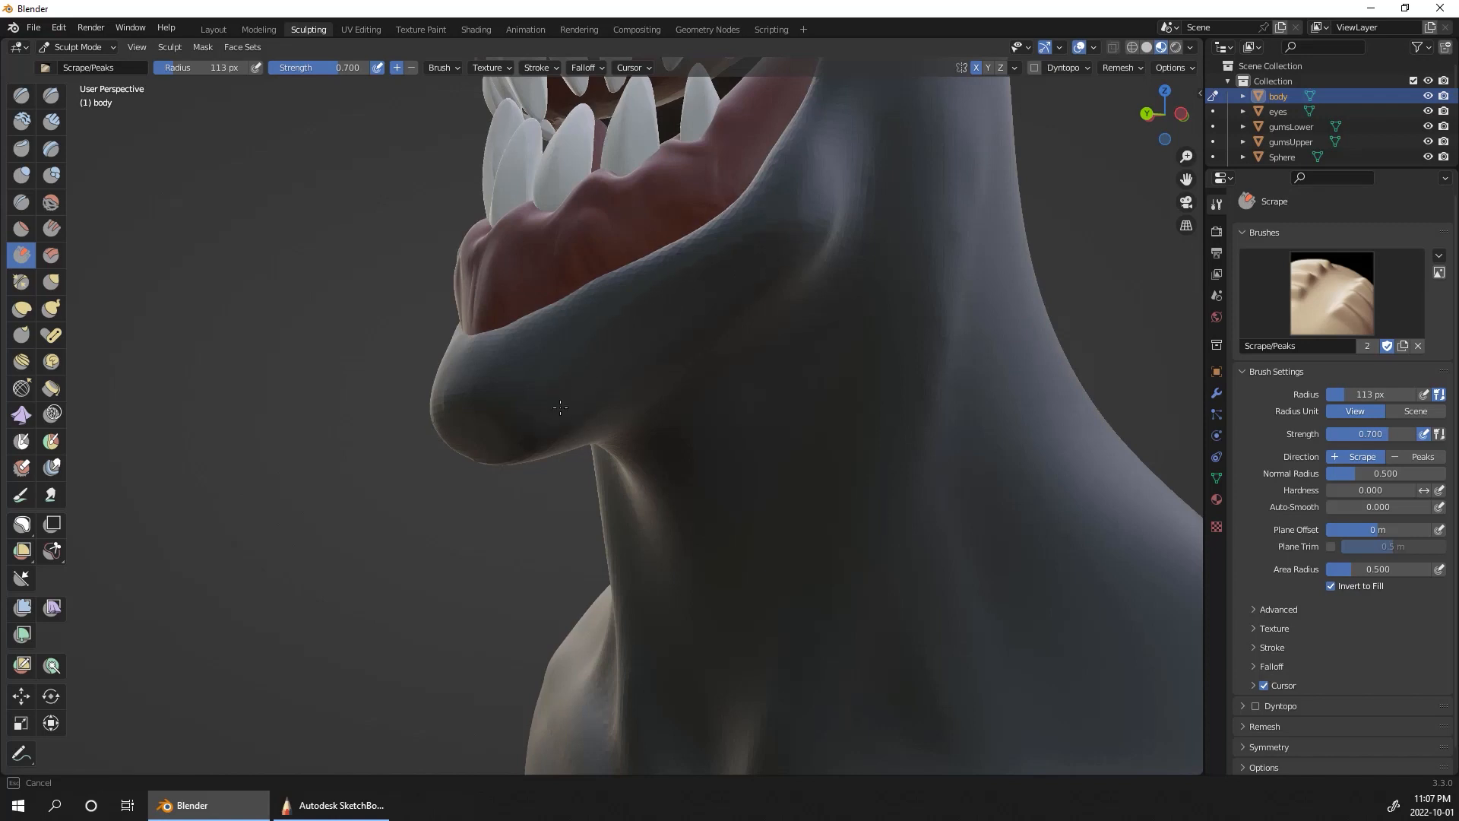
left_click_drag(560, 407, 707, 307)
Step: Scrape the brow and forehead between the eyes to flatten the front of the head
mouse_move(1123, 287)
middle_mouse_down("ctrl")
mouse_move(1117, 266)
mouse_move(1064, 433)
middle_mouse_up("ctrl")
mouse_move(1022, 437)
middle_mouse_down()
mouse_move(1180, 472)
mouse_move(1066, 353)
mouse_move(1065, 387)
mouse_move(1100, 406)
middle_mouse_up()
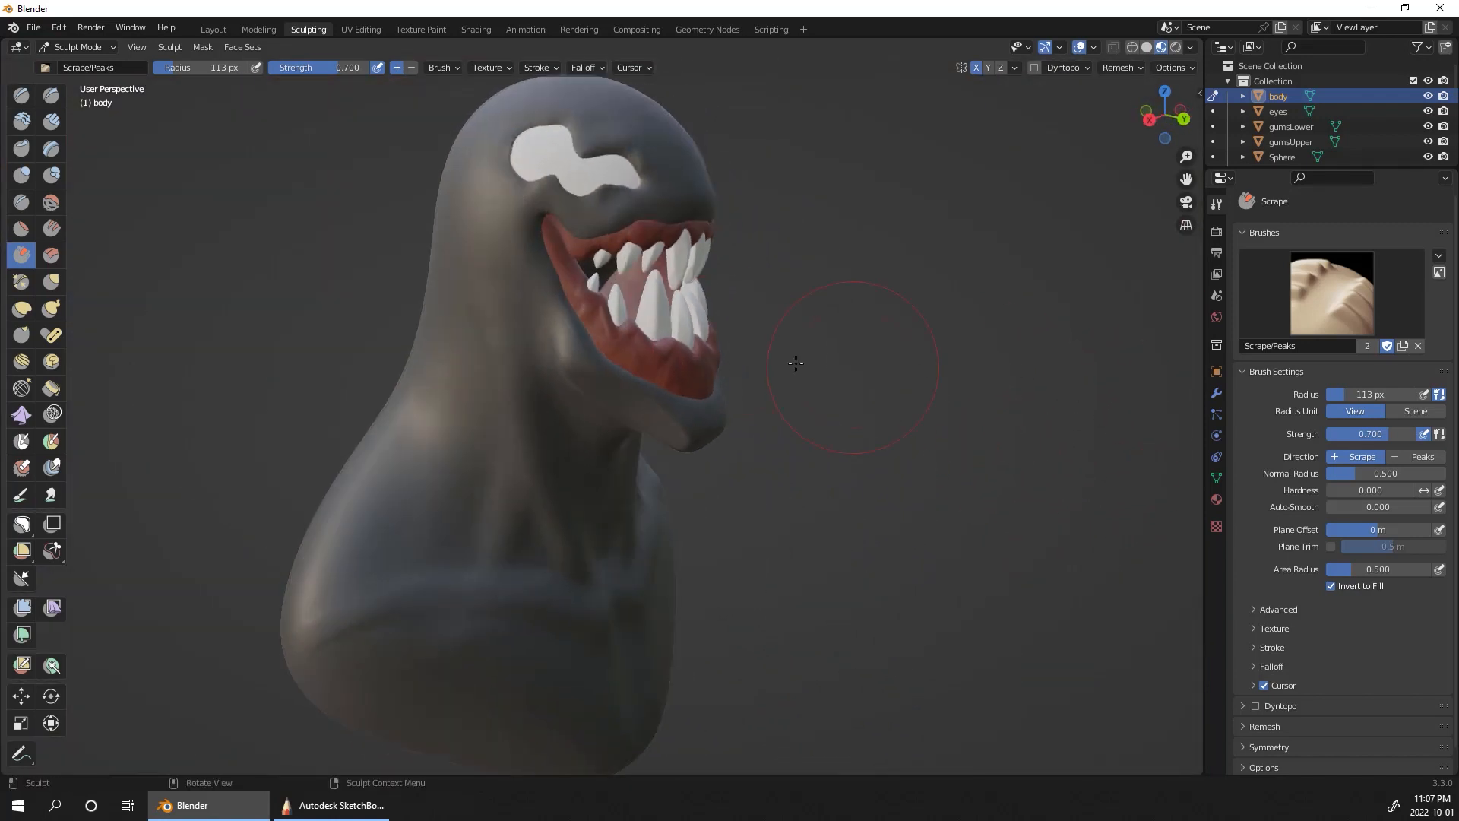
middle_click_drag(944, 305, 859, 321)
mouse_move(669, 146)
left_mouse_down()
mouse_move(630, 139)
mouse_move(671, 105)
left_mouse_up()
mouse_move(895, 130)
middle_mouse_down()
mouse_move(901, 155)
mouse_move(856, 169)
middle_mouse_up()
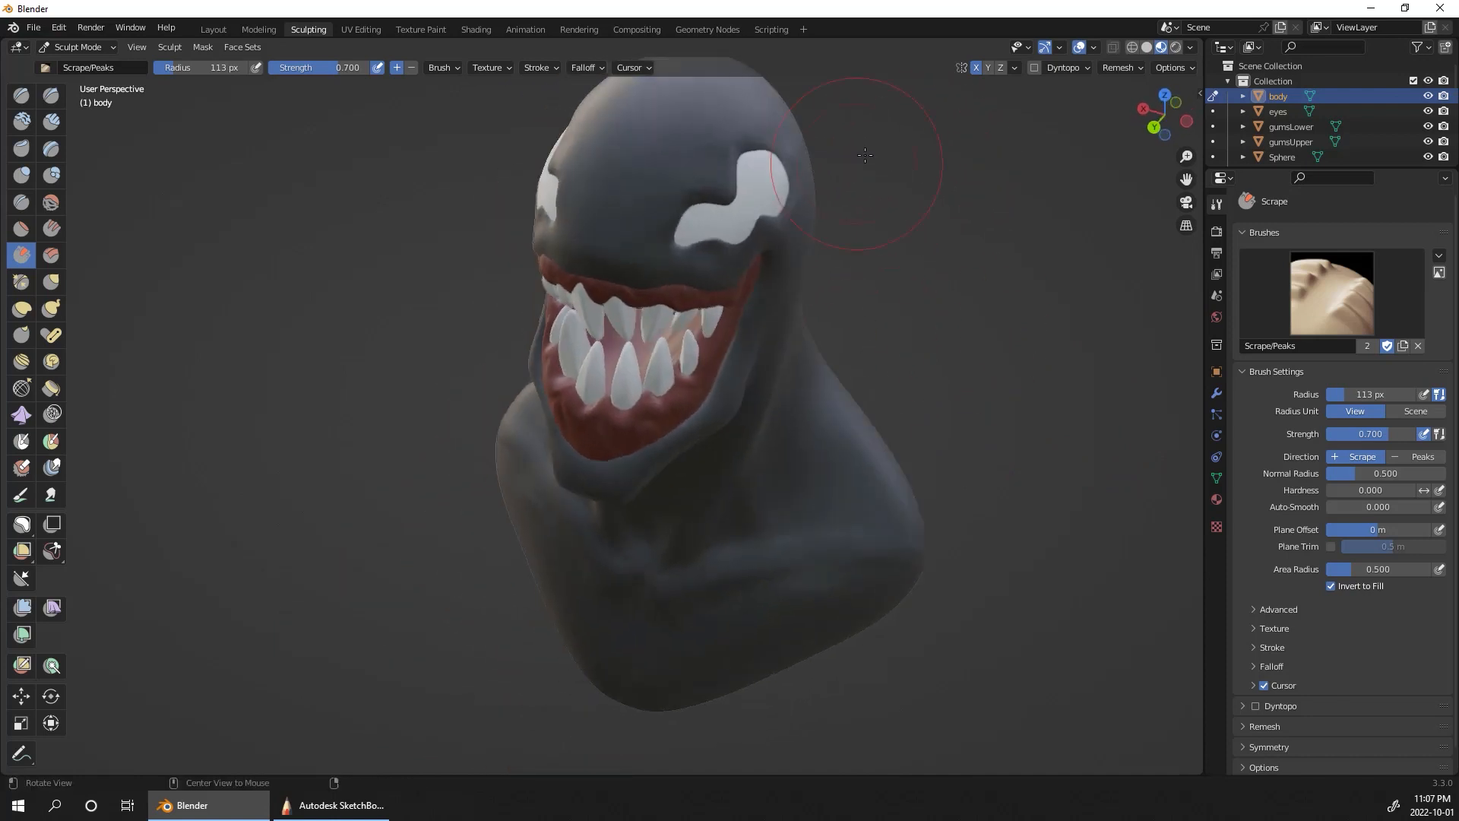
middle_click_drag(951, 169, 918, 282, "shift")
left_click_drag(693, 185, 686, 183)
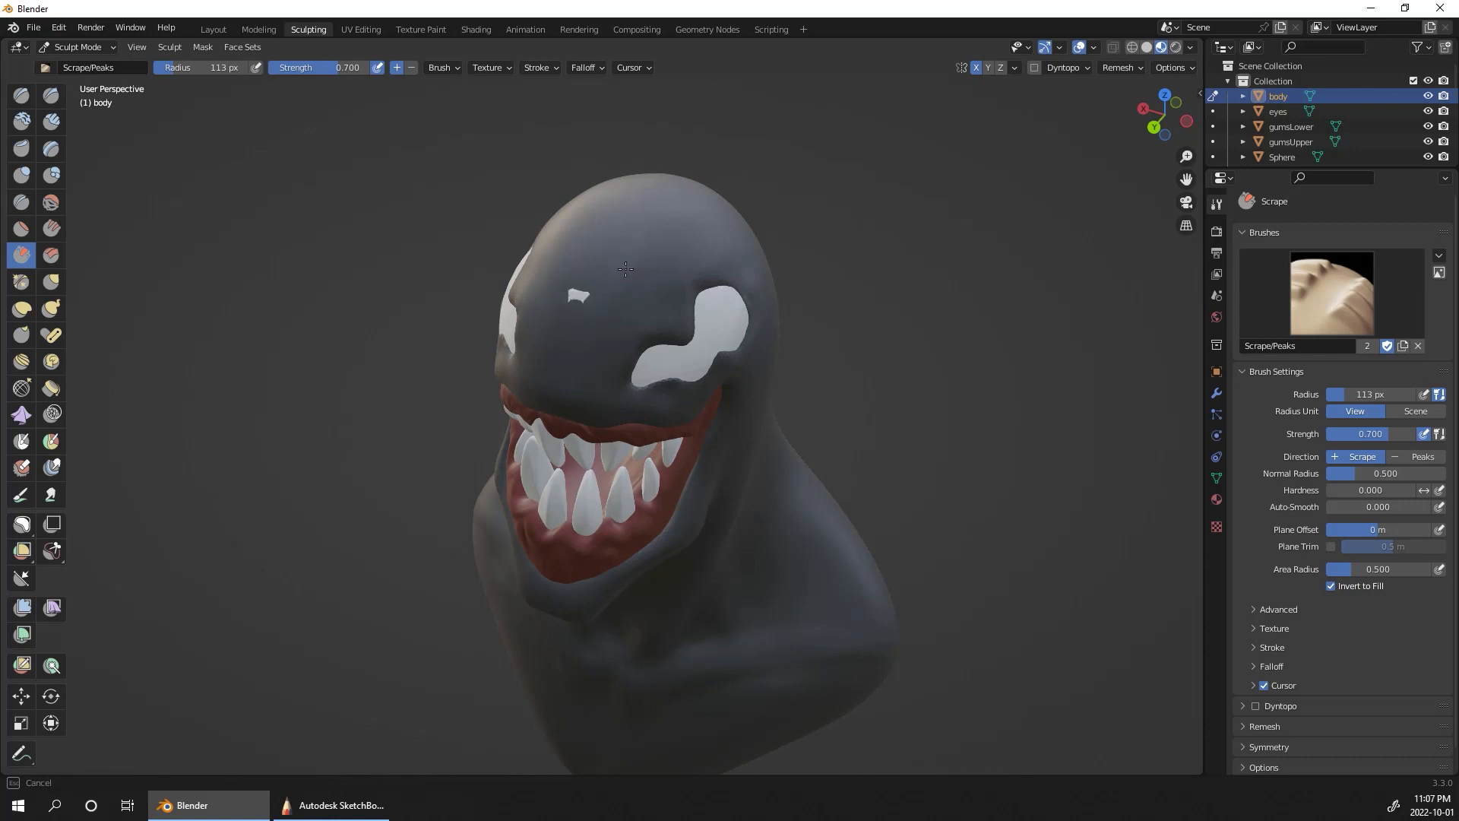
left_click_drag(625, 269, 612, 275)
Step: Pull the forehead outward with Elastic Deform at a 113 px radius to cover the eye mesh poking through
middle_click_drag(399, 329, 370, 278)
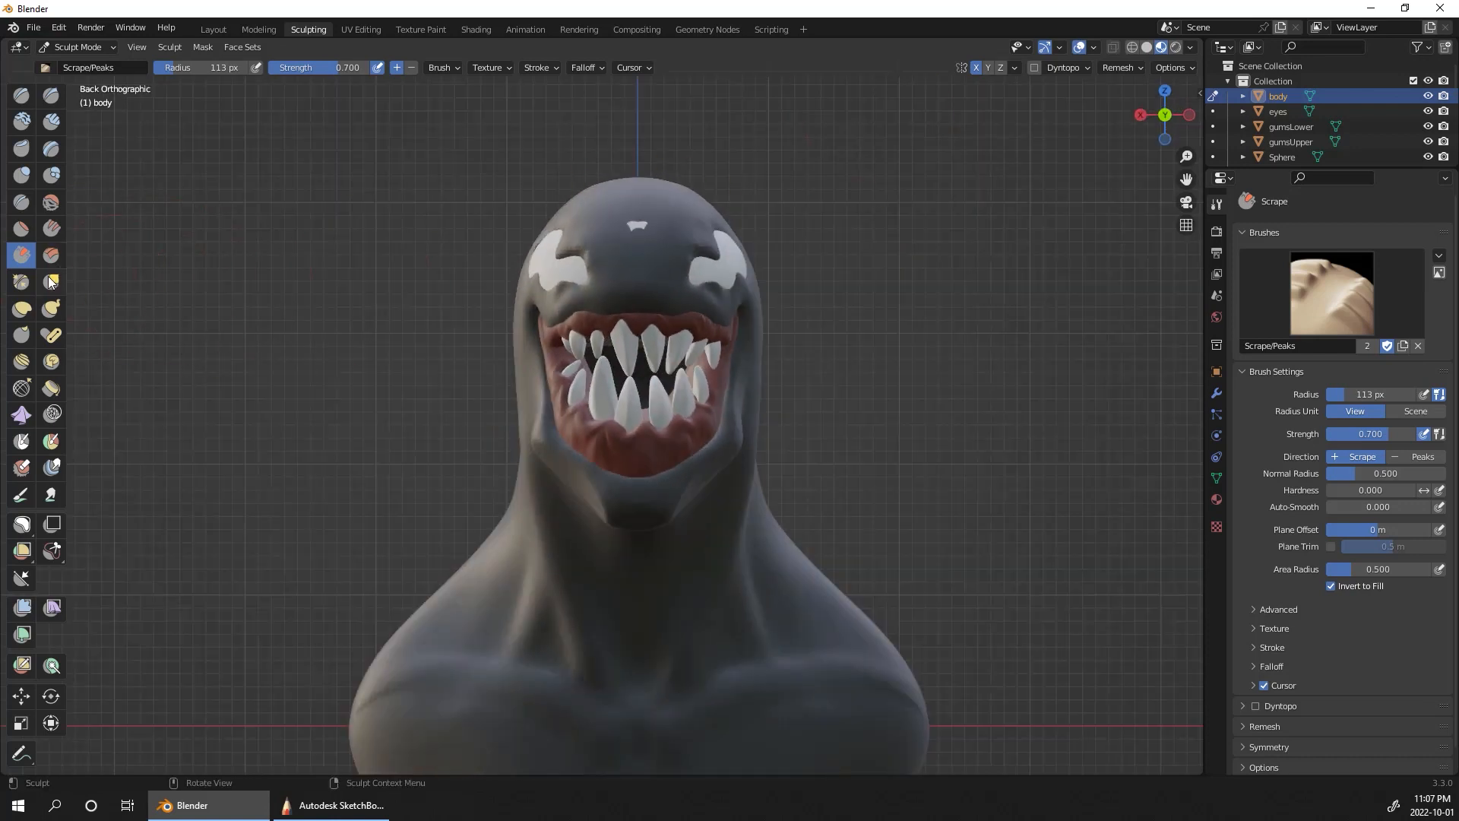
left_click(21, 308)
middle_click_drag(916, 273, 939, 258)
left_click_drag(738, 213, 742, 213)
middle_click_drag(896, 244, 873, 235)
mouse_move(768, 247)
middle_mouse_down()
mouse_move(923, 413)
mouse_move(919, 456)
mouse_move(870, 459)
mouse_move(1035, 377)
mouse_move(924, 332)
middle_mouse_up()
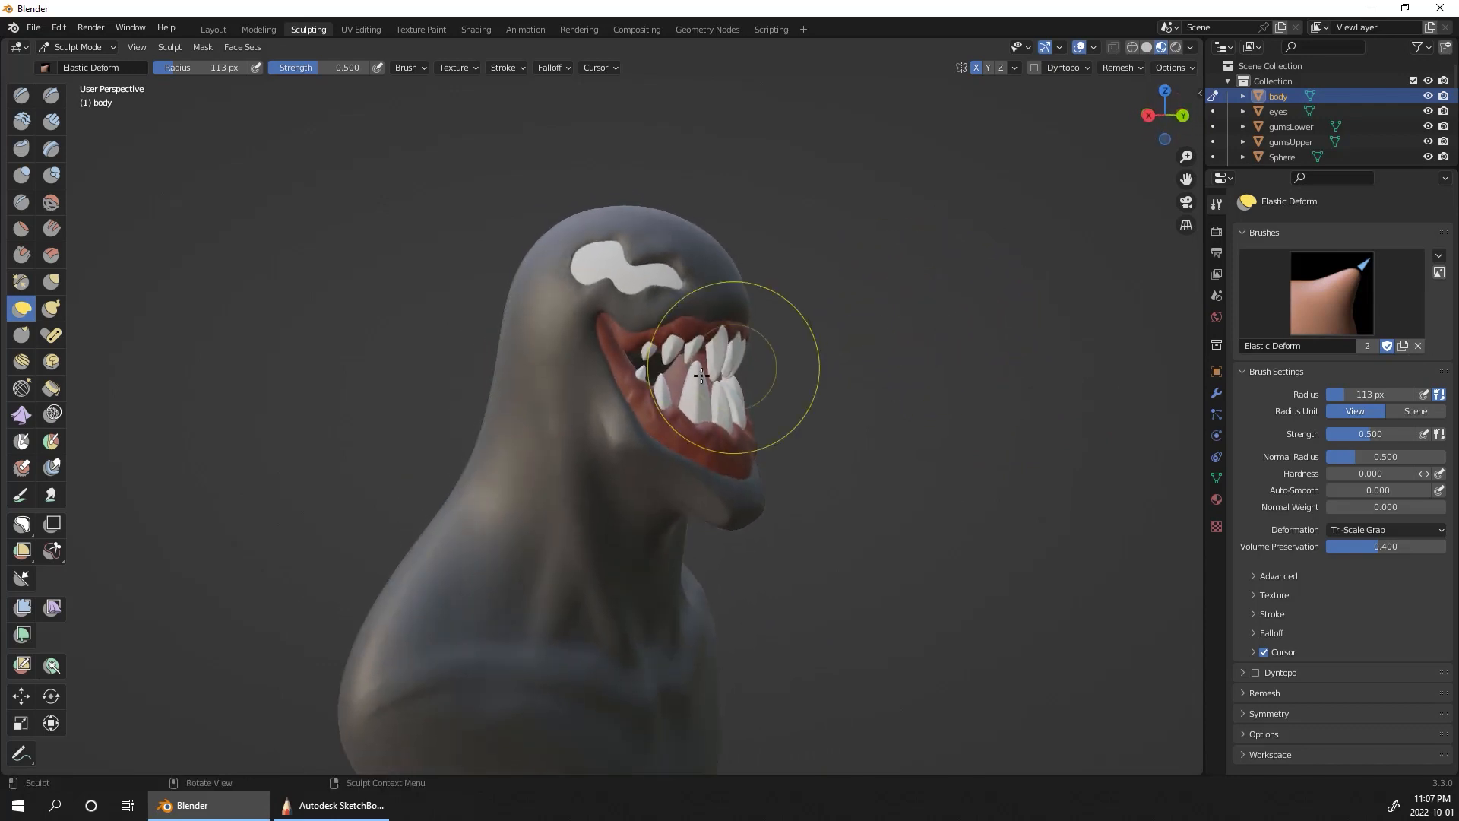
Step: Carve sharp creases around the eye and along the mouth edge using Draw Sharp in Subtract mode at a 25 px radius
left_click(51, 95)
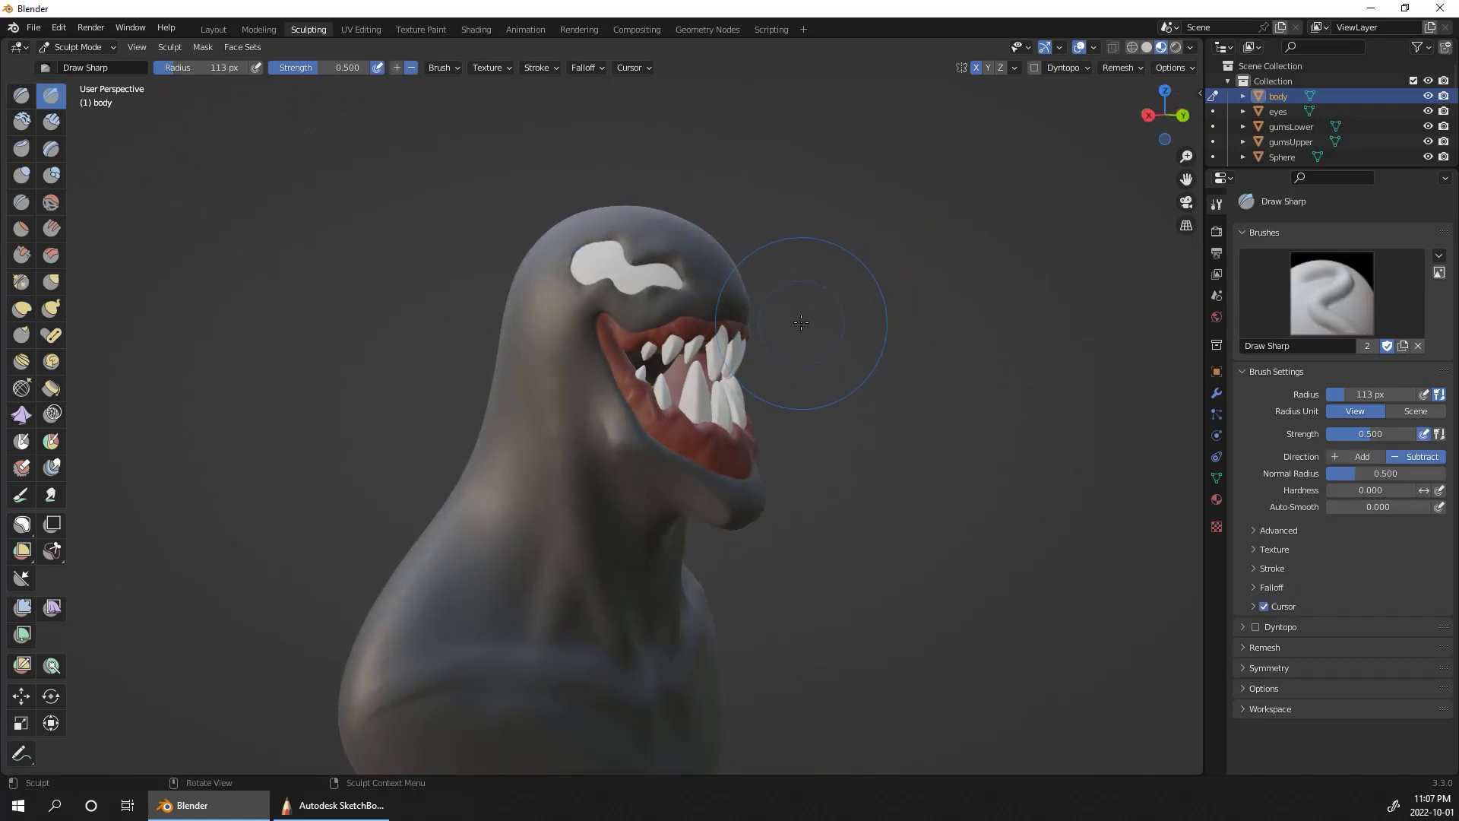
key("bracketleft")
middle_click_drag(848, 367, 587, 226, "ctrl")
mouse_move(587, 226)
left_mouse_down()
mouse_move(580, 286)
mouse_move(640, 426)
left_mouse_up()
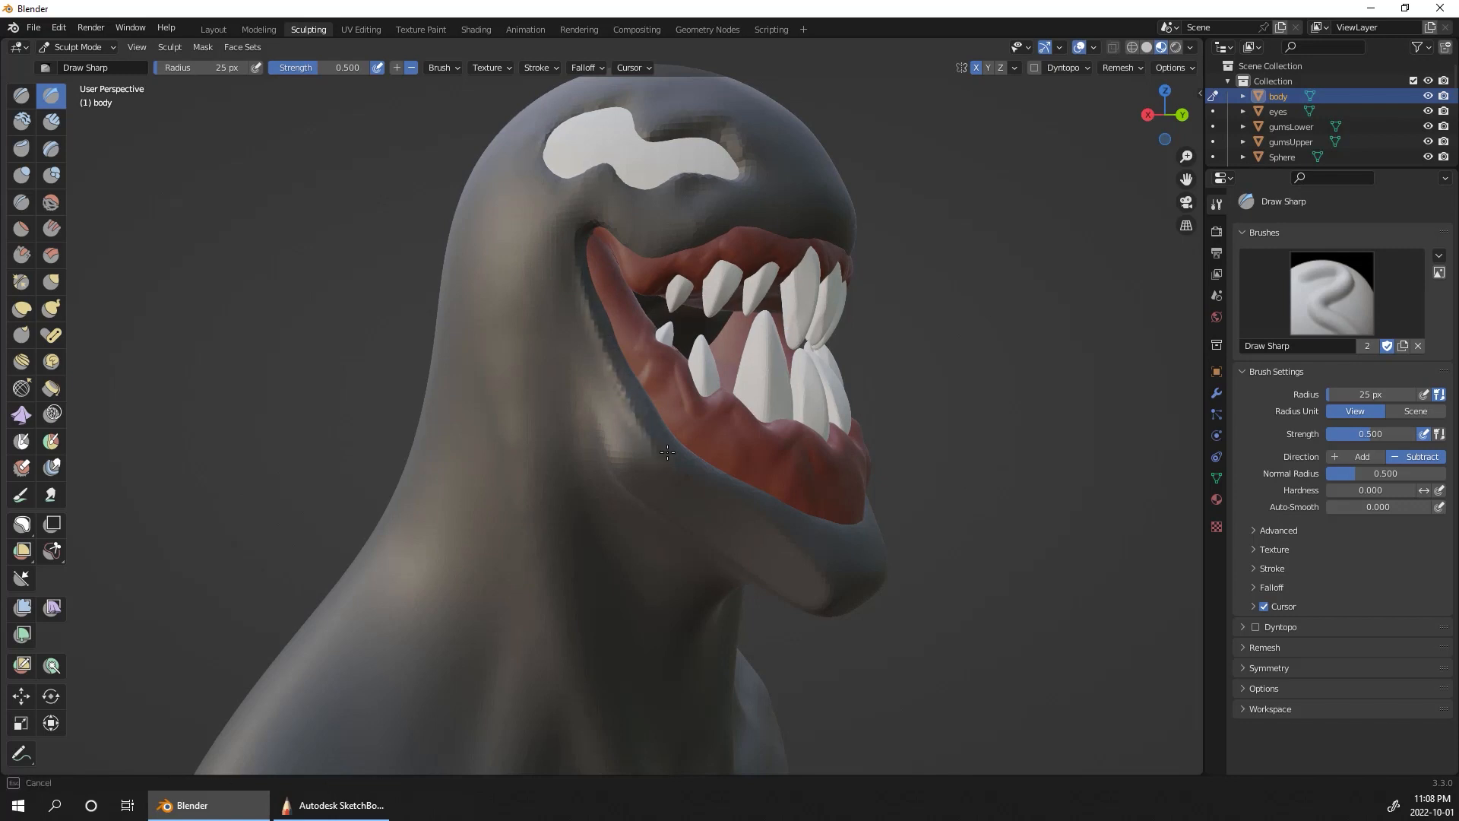
mouse_move(629, 163)
middle_mouse_down()
mouse_move(1087, 434)
mouse_move(694, 299)
middle_mouse_up()
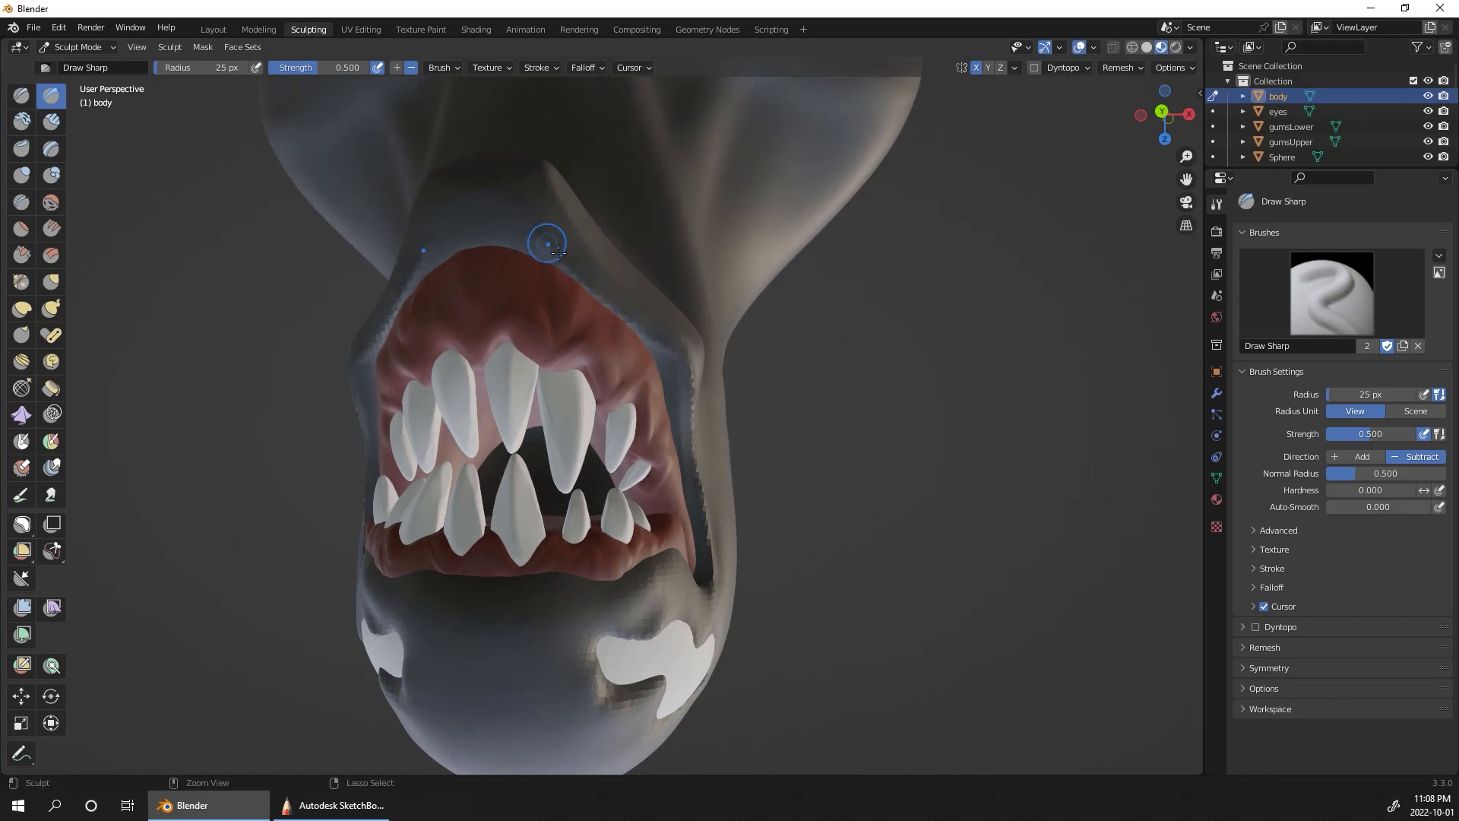
Step: Carve a sharp crease along the lower lip edge from the chin to the mouth corner using Draw Sharp in Subtract mode
mouse_move(547, 241)
left_mouse_down()
mouse_move(514, 229)
mouse_move(532, 243)
left_mouse_up()
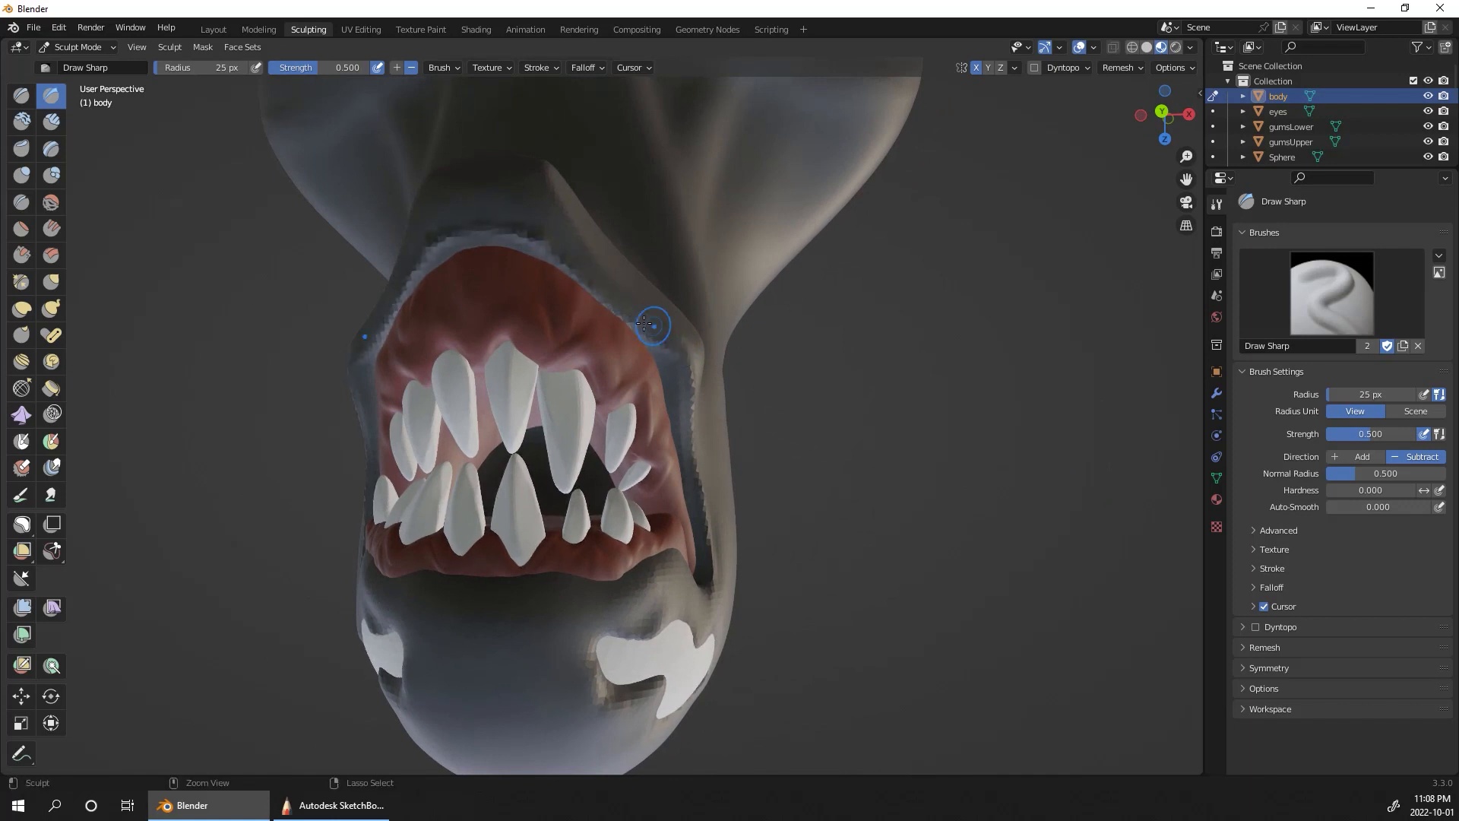
middle_click_drag(668, 358, 769, 252)
left_click_drag(604, 247, 750, 180, "shift")
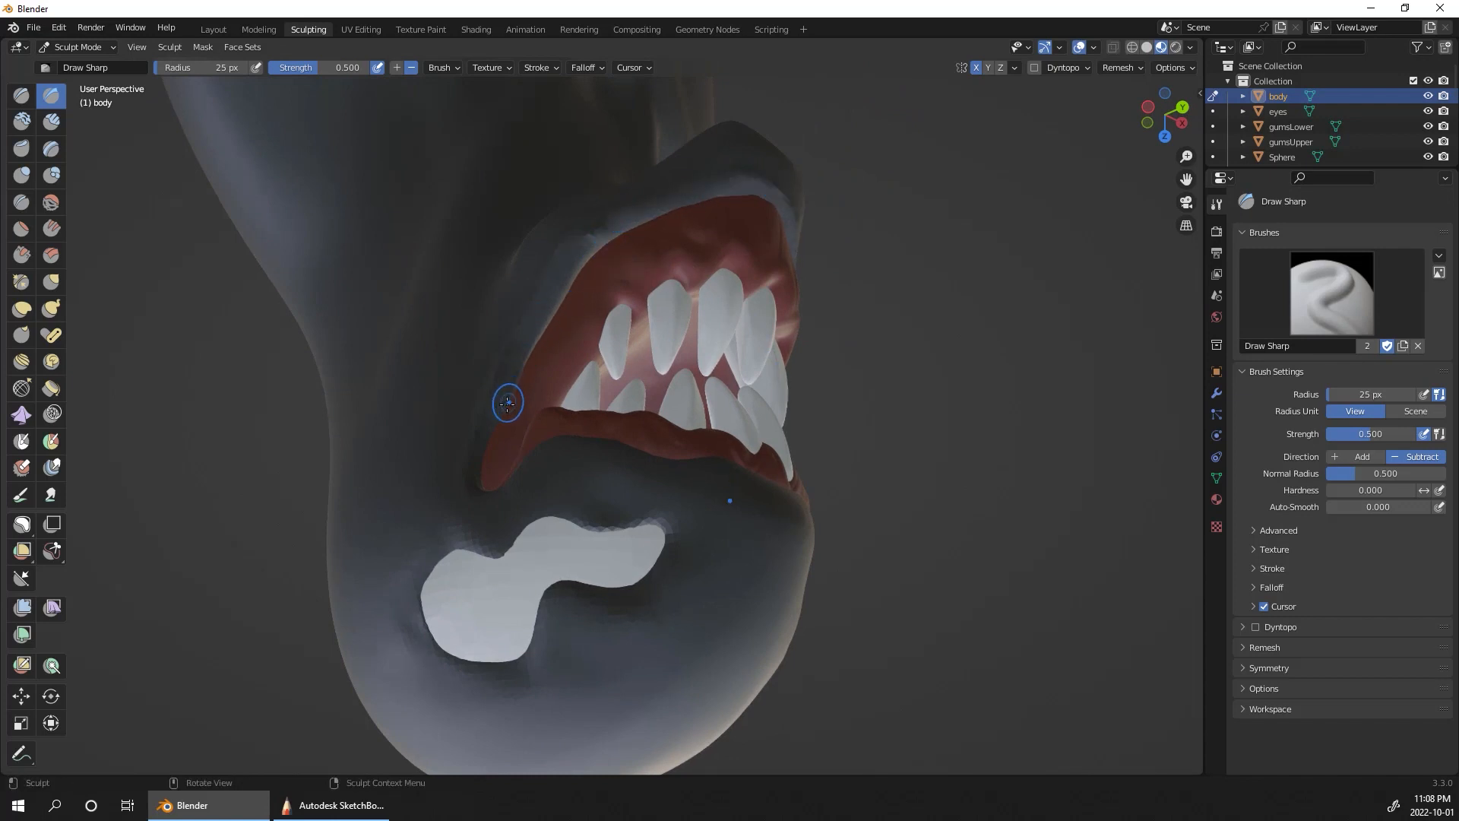
left_click_drag(508, 401, 564, 293)
mouse_move(532, 356)
left_mouse_down()
mouse_move(599, 249)
mouse_move(716, 201)
mouse_move(764, 202)
left_mouse_up()
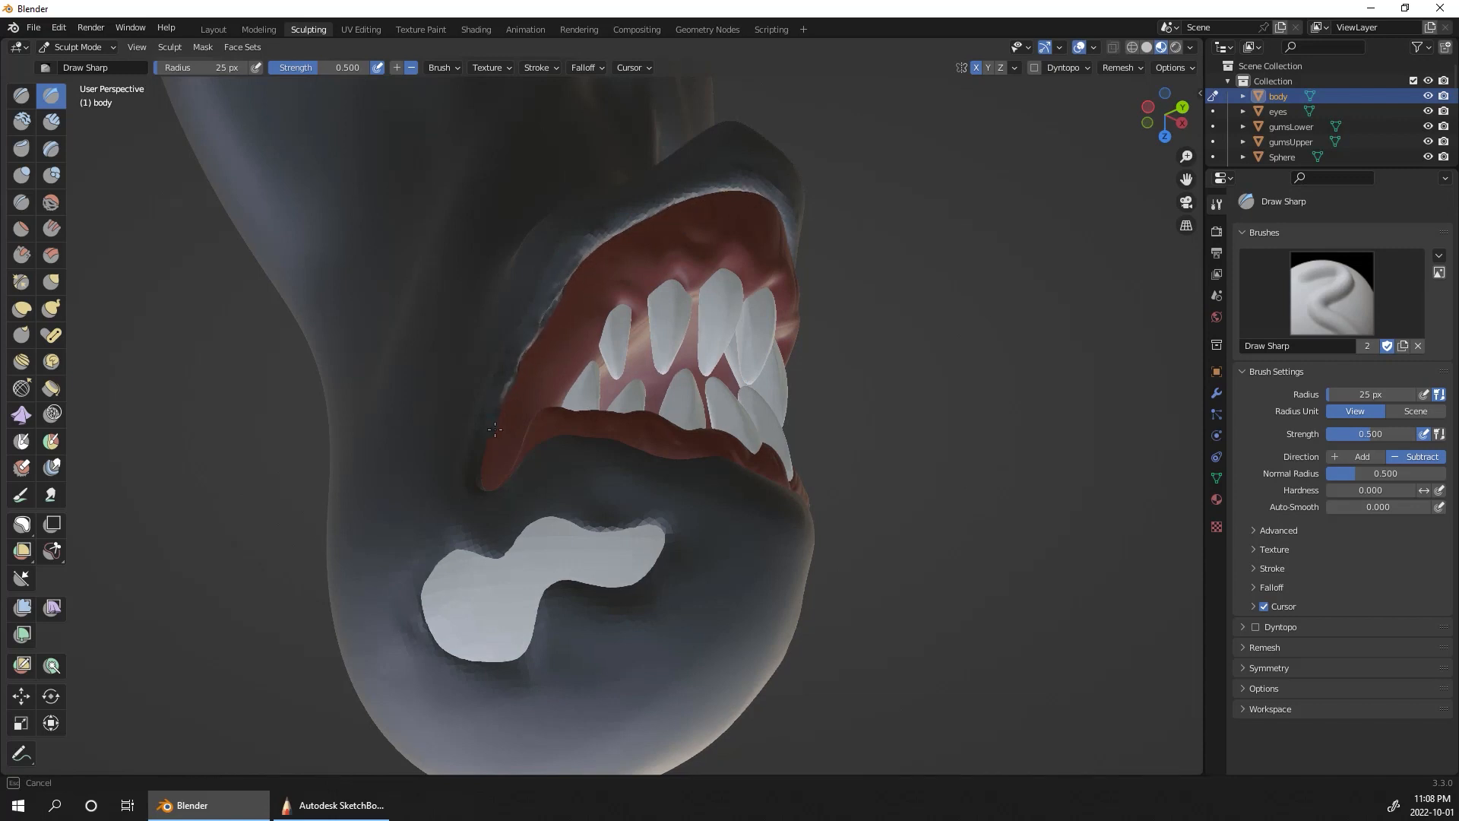
mouse_move(494, 430)
middle_mouse_down()
mouse_move(888, 380)
mouse_move(932, 434)
mouse_move(608, 319)
mouse_move(646, 259)
mouse_move(633, 244)
middle_mouse_up()
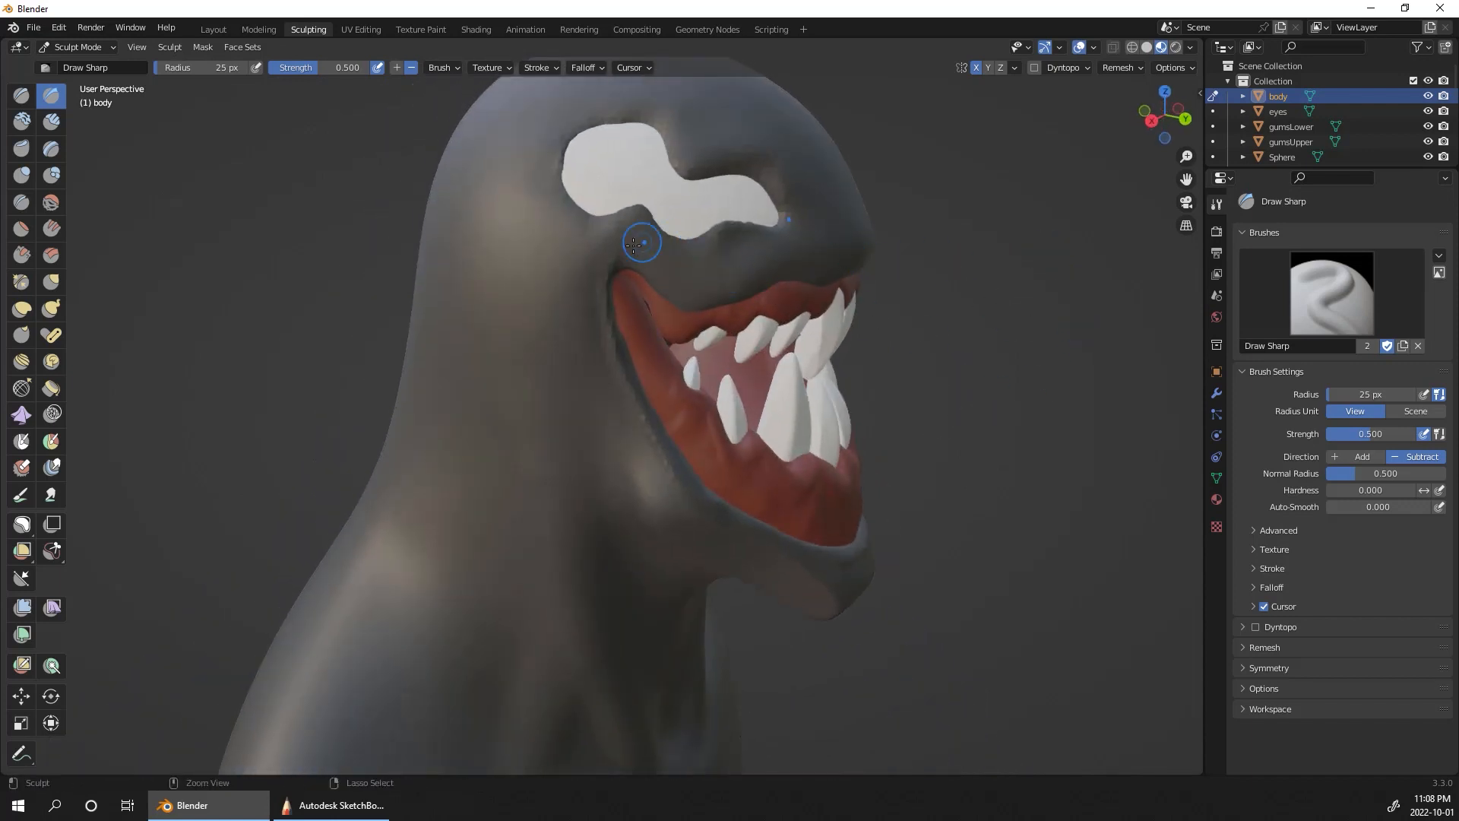
Step: Carve a sharp crease along the upper lip edge from the mouth corner to the front of the snout using Draw Sharp
mouse_move(634, 244)
left_mouse_down()
mouse_move(642, 270)
mouse_move(742, 235)
mouse_move(708, 303)
mouse_move(737, 281)
left_mouse_up()
left_click_drag(722, 293, 845, 272, "ctrl")
middle_click_drag(843, 272, 684, 260)
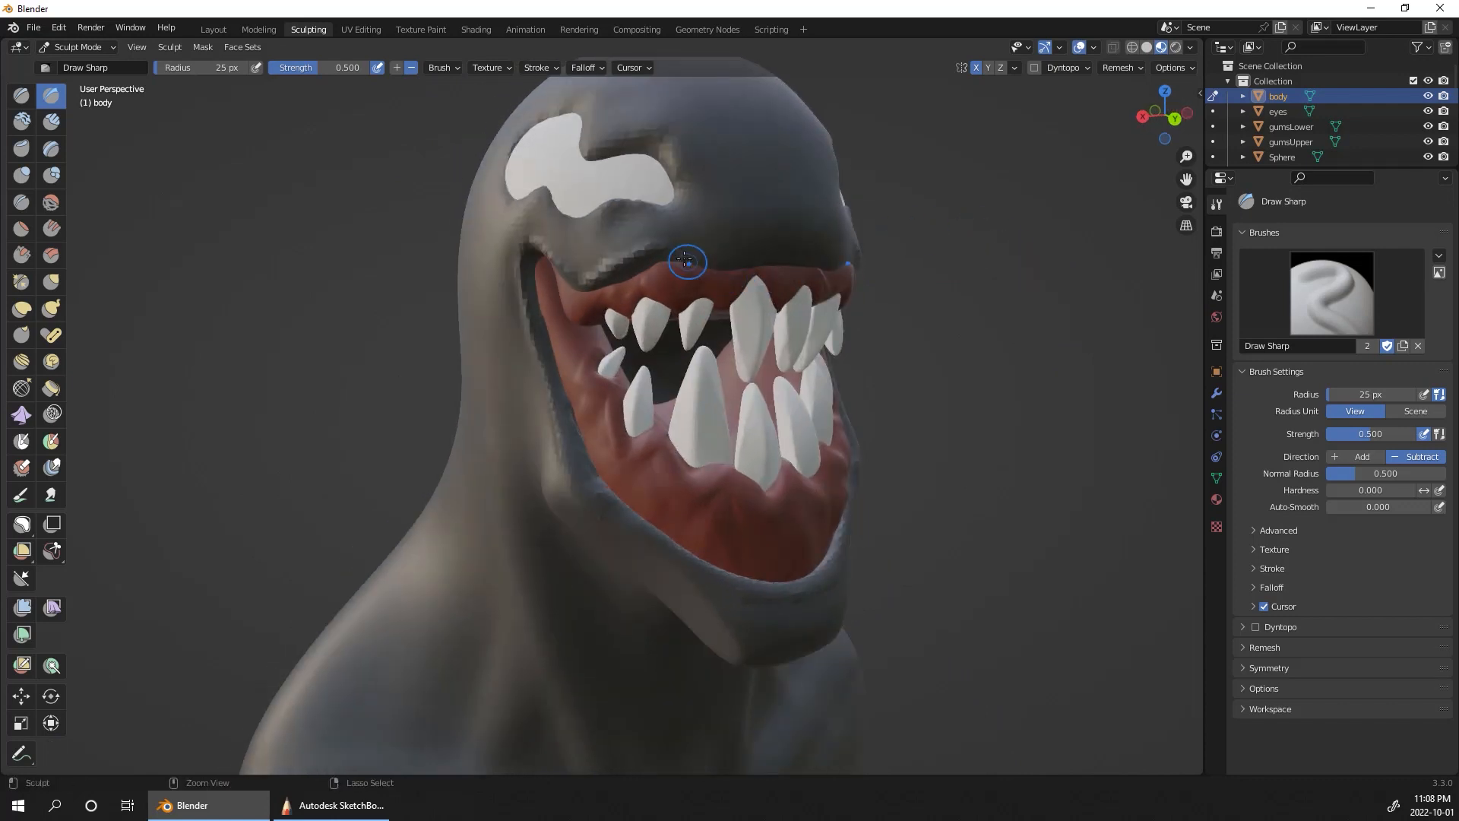
mouse_move(684, 260)
left_mouse_down("ctrl")
mouse_move(701, 251)
mouse_move(766, 278)
mouse_move(776, 248)
mouse_move(744, 254)
left_mouse_up("ctrl")
middle_click_drag(797, 240, 745, 196)
mouse_move(714, 196)
left_mouse_down()
mouse_move(769, 186)
mouse_move(706, 196)
left_mouse_up()
middle_click_drag(707, 196, 555, 292)
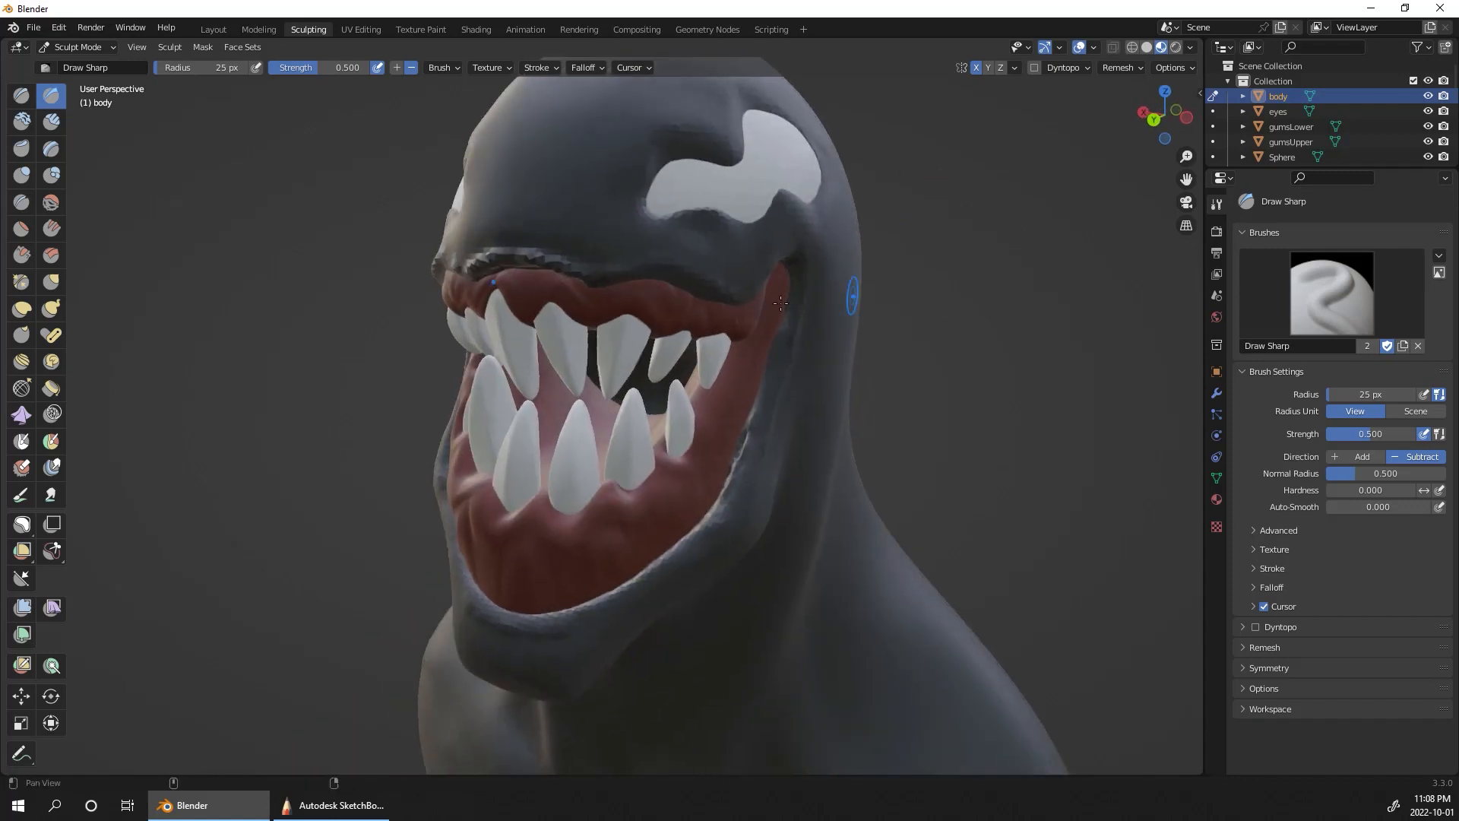
middle_click_drag(684, 301, 760, 281)
Step: Remesh the body with a voxel size of 0.01 m
left_click(1120, 69)
left_click(1155, 97)
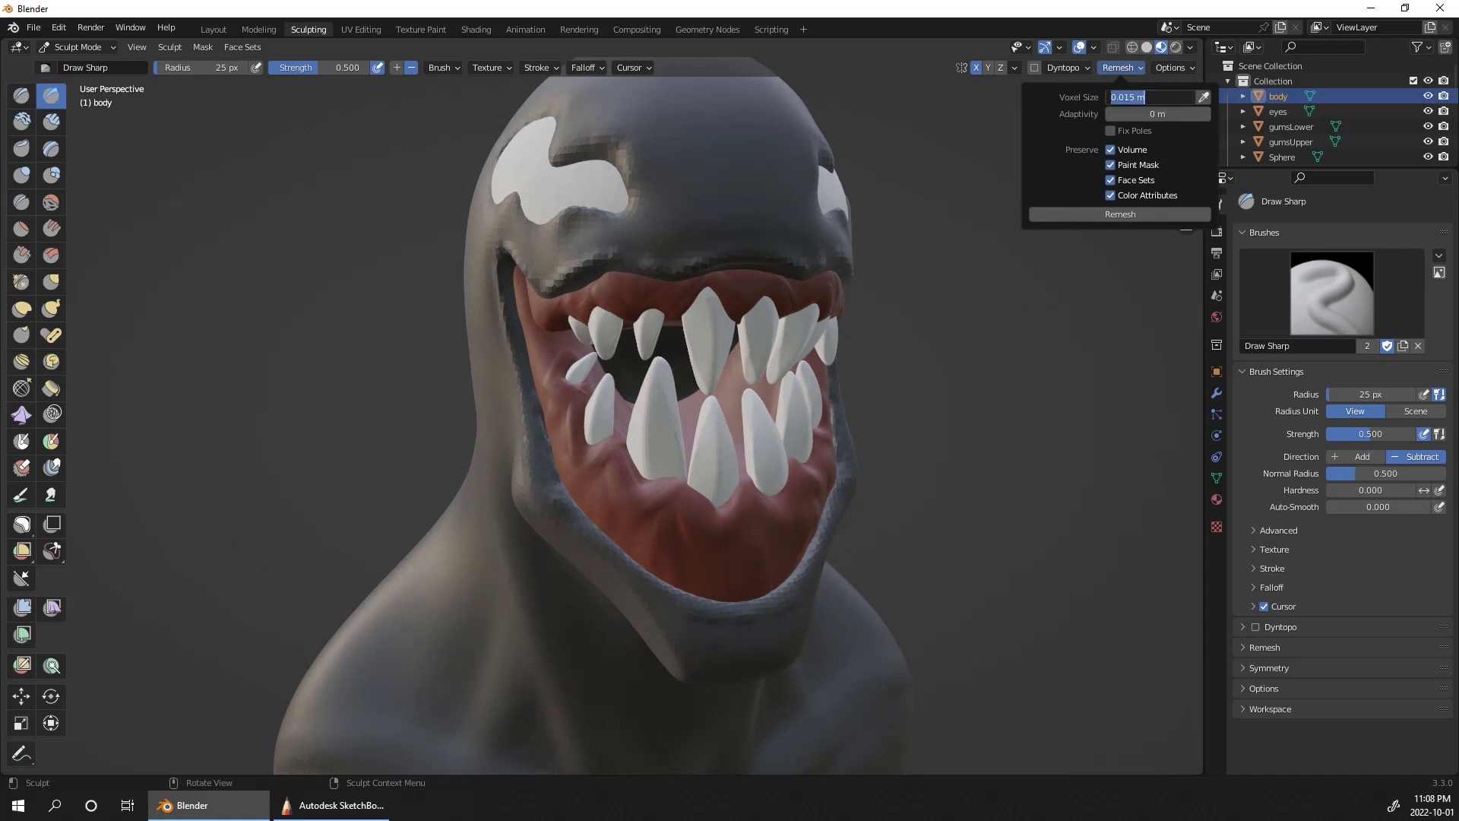
type("0.01")
key("Return")
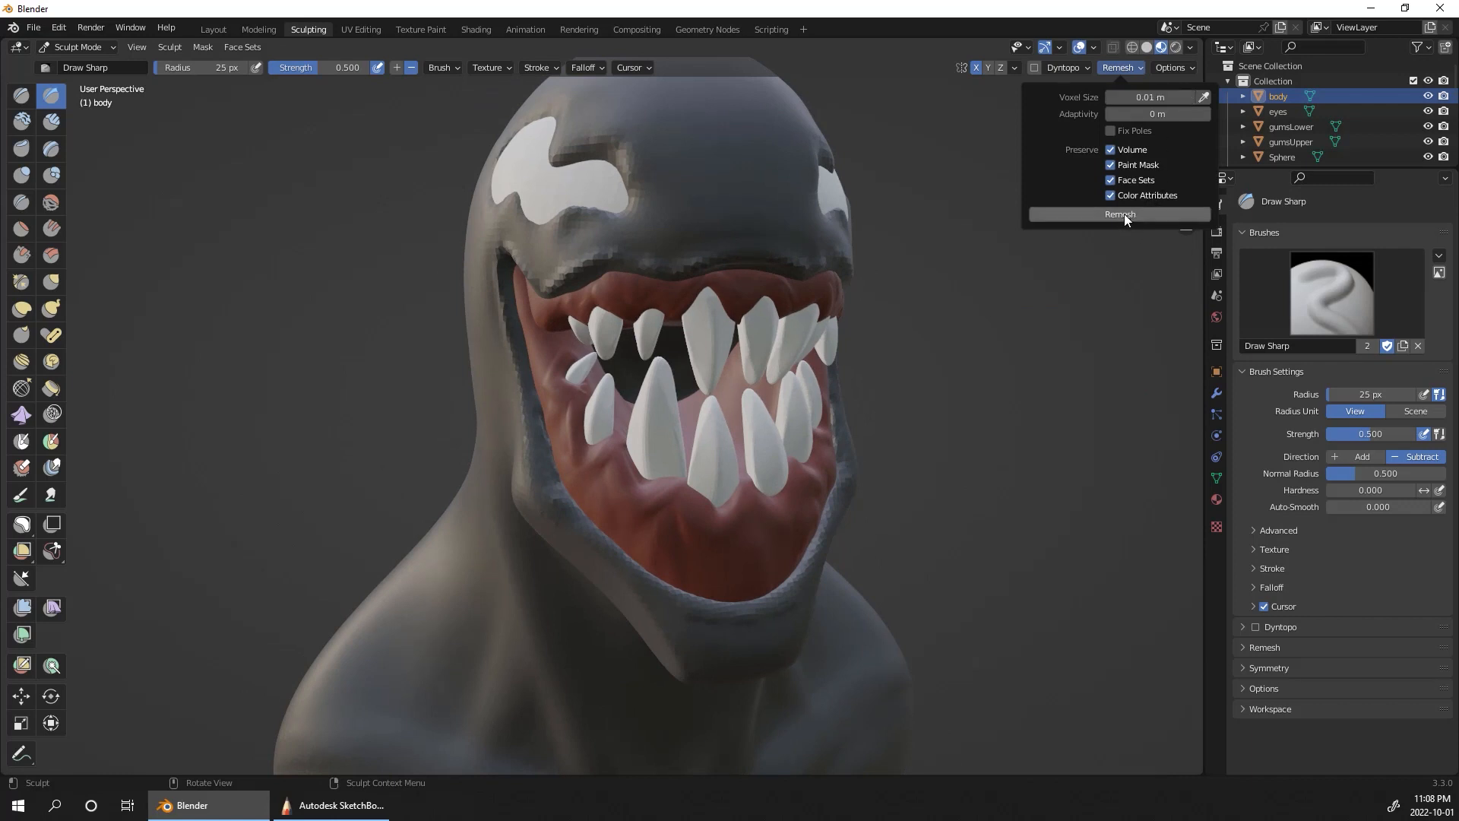
left_click(1124, 214)
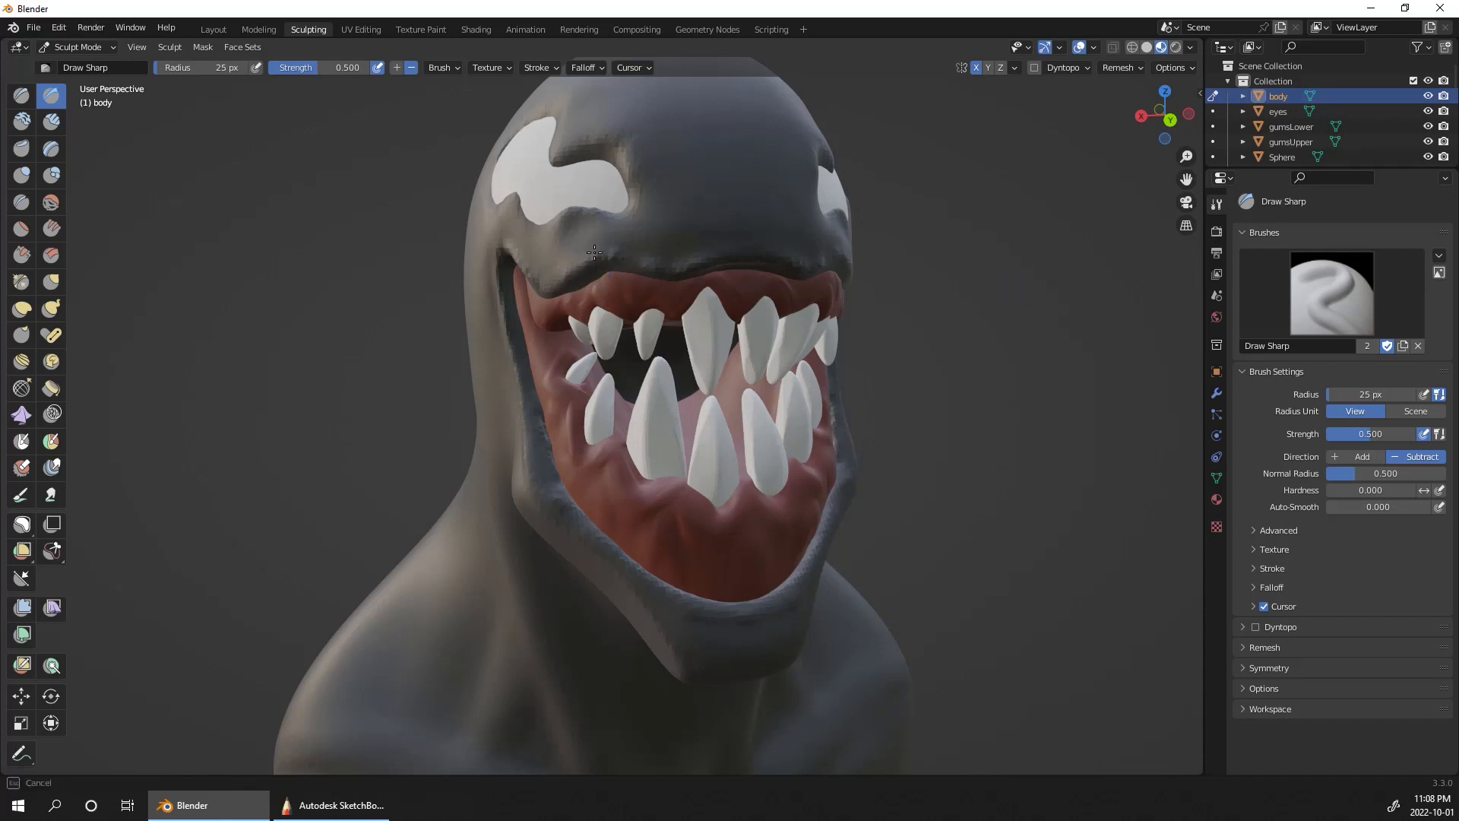
Step: Remesh the body at a much finer voxel size of 0.001 m
left_click(1174, 68)
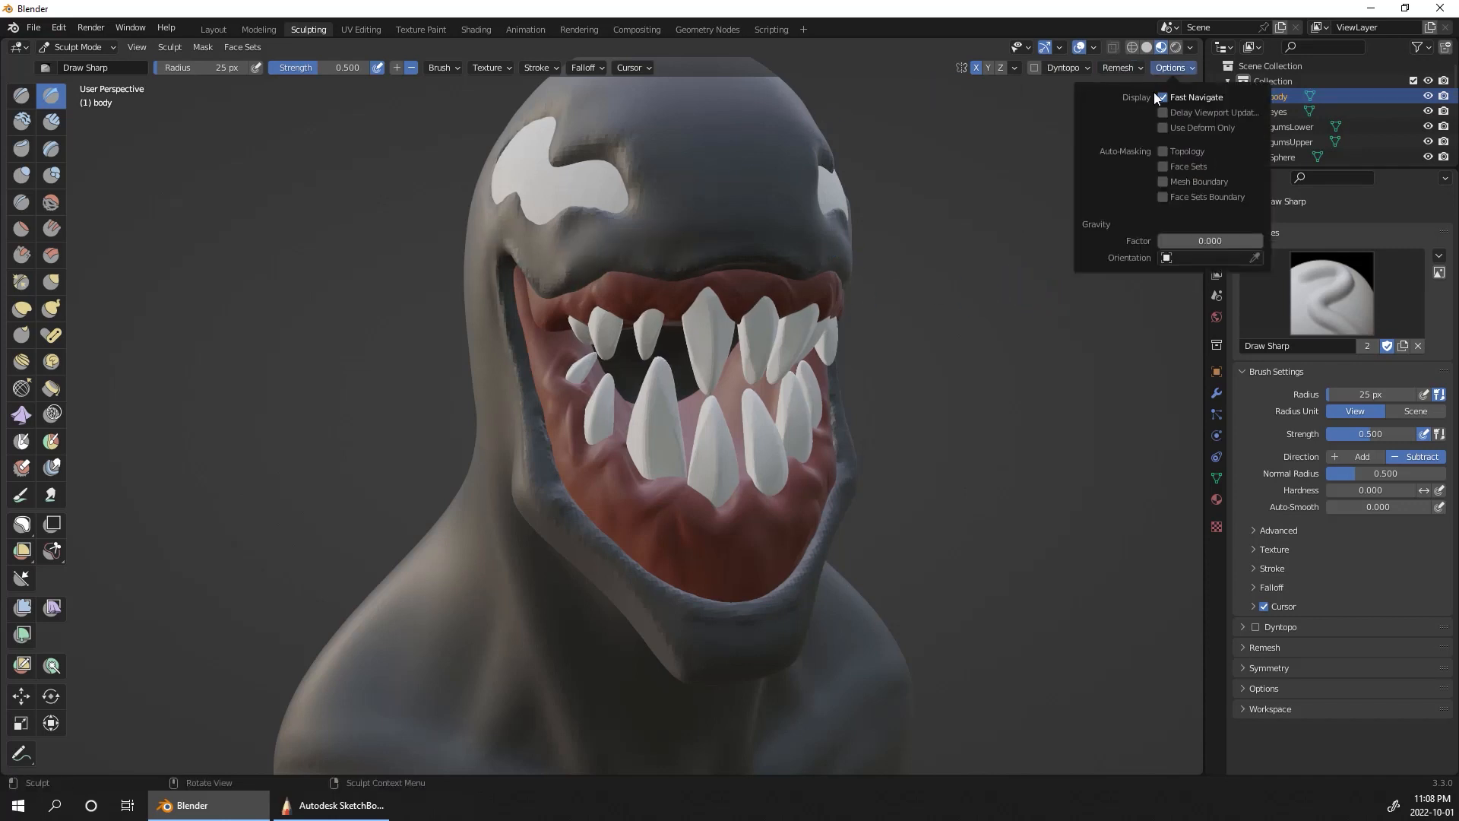
mouse_move(1113, 70)
left_click(1143, 98)
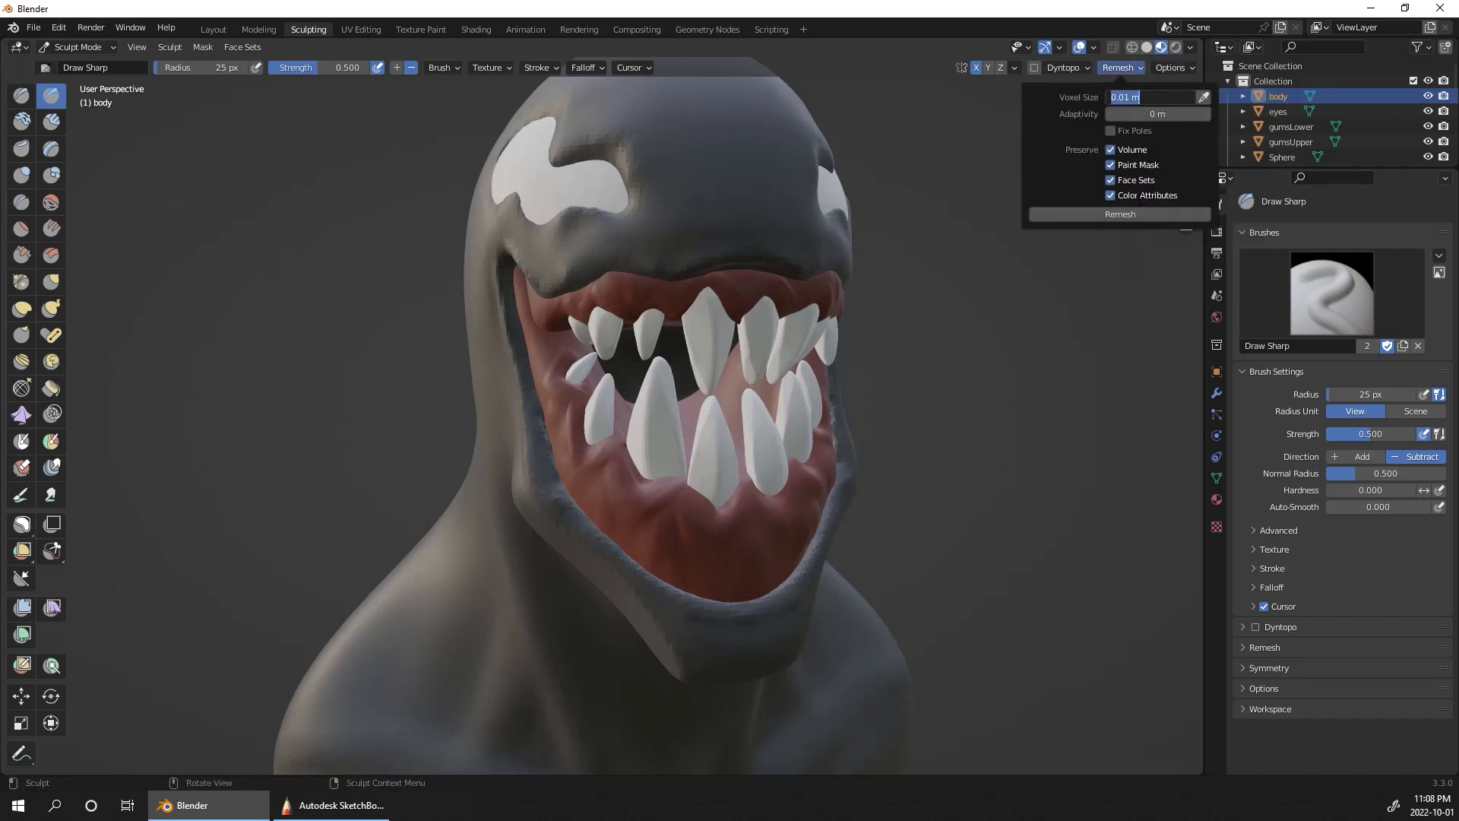
type("0.001")
key("Return")
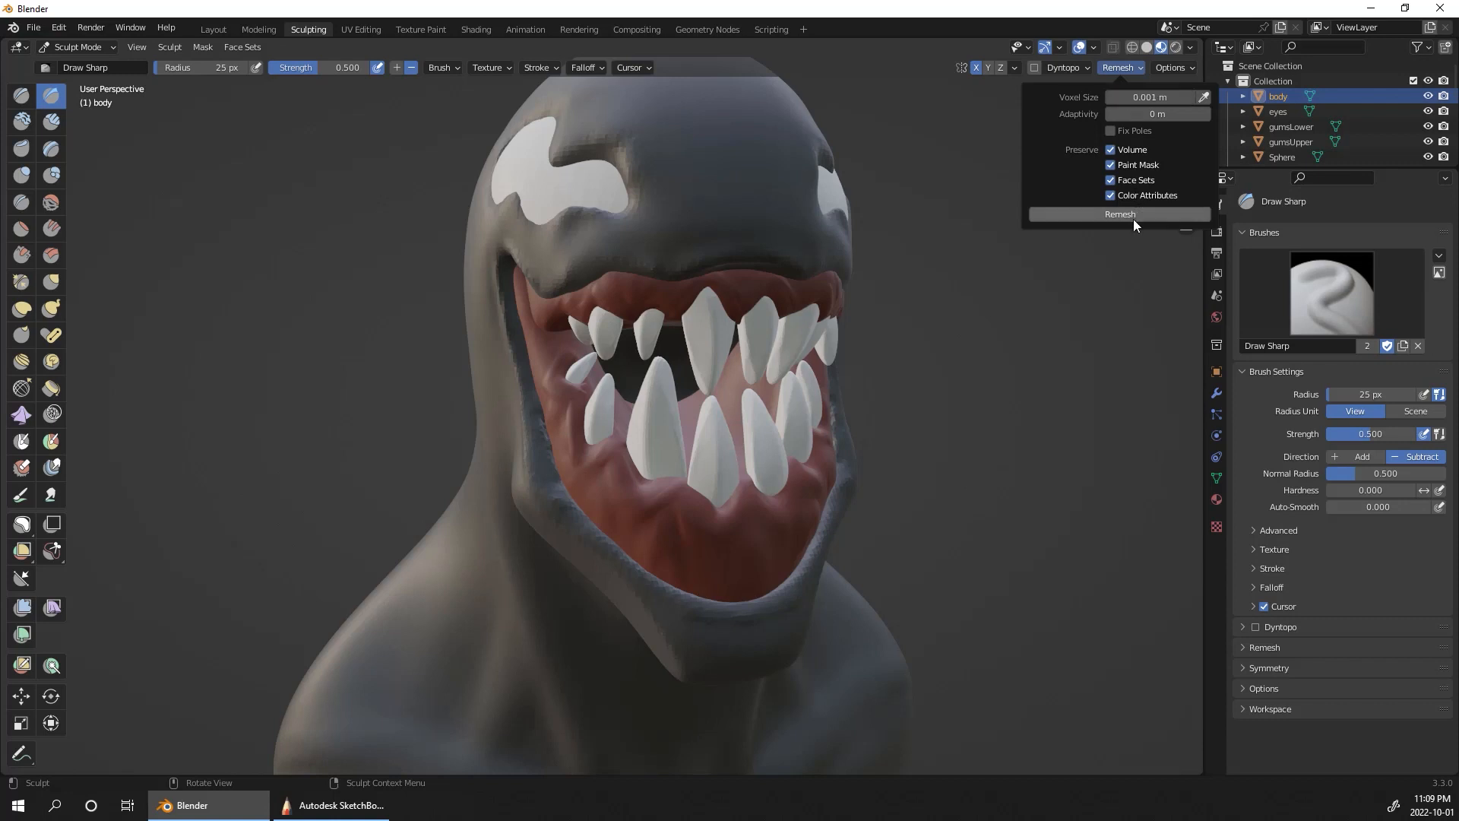
left_click(1132, 216)
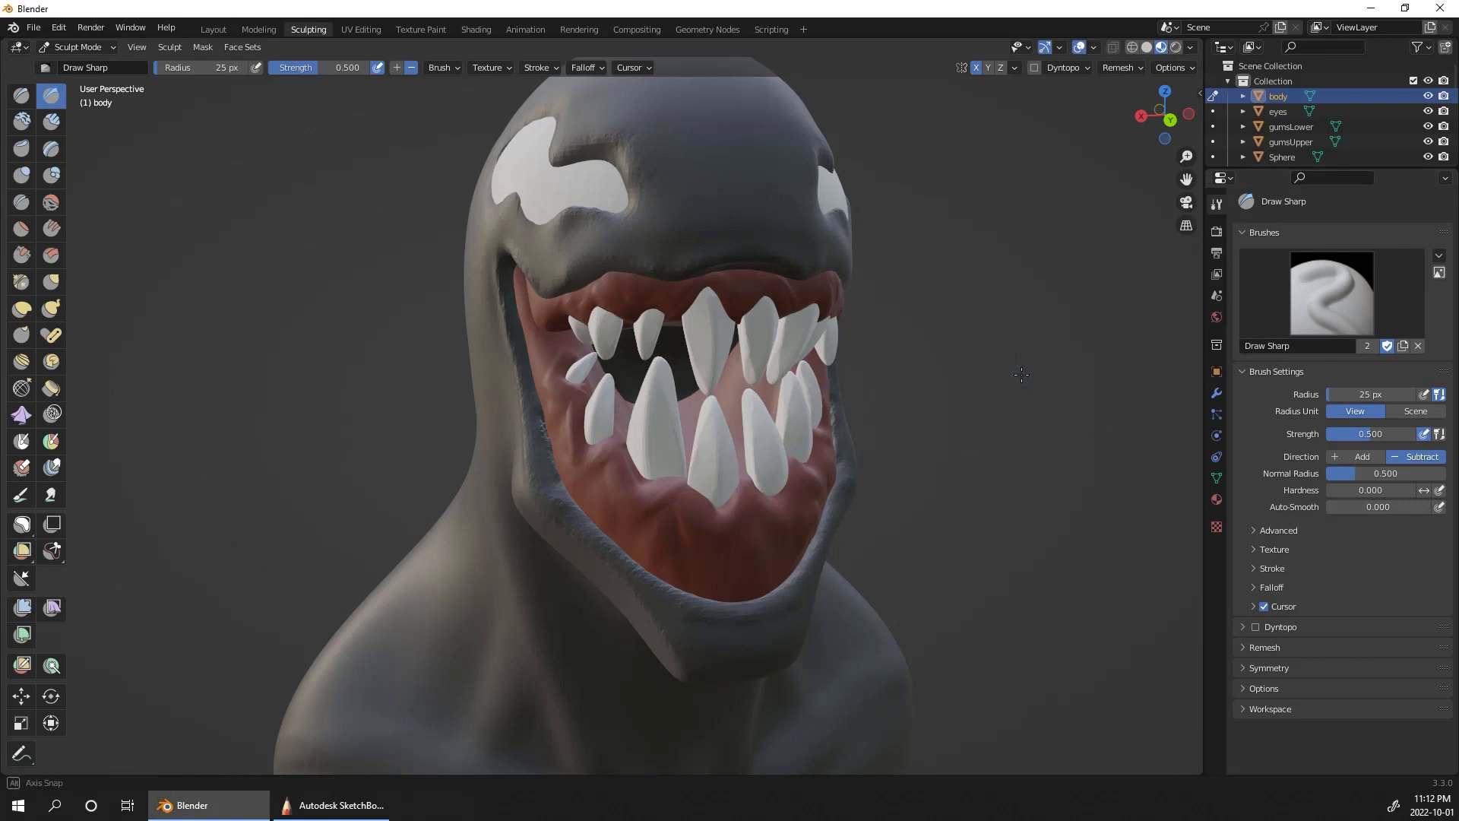
Step: Open the body's remesh voxel size for editing and inspect the mouth and jaw edges from the front and side
middle_click_drag(1014, 386, 1119, 79)
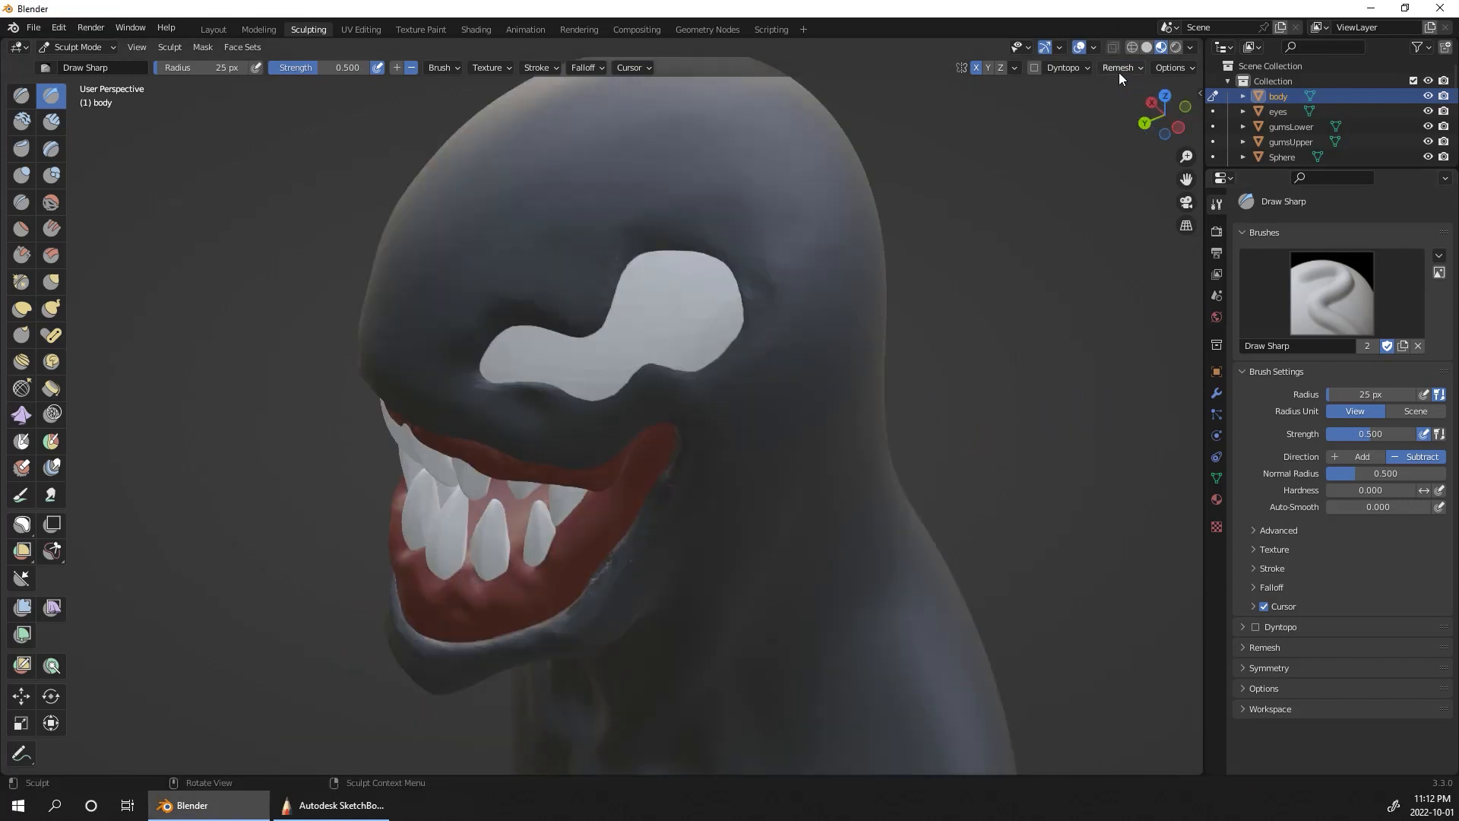
left_click(1118, 71)
left_click(1174, 97)
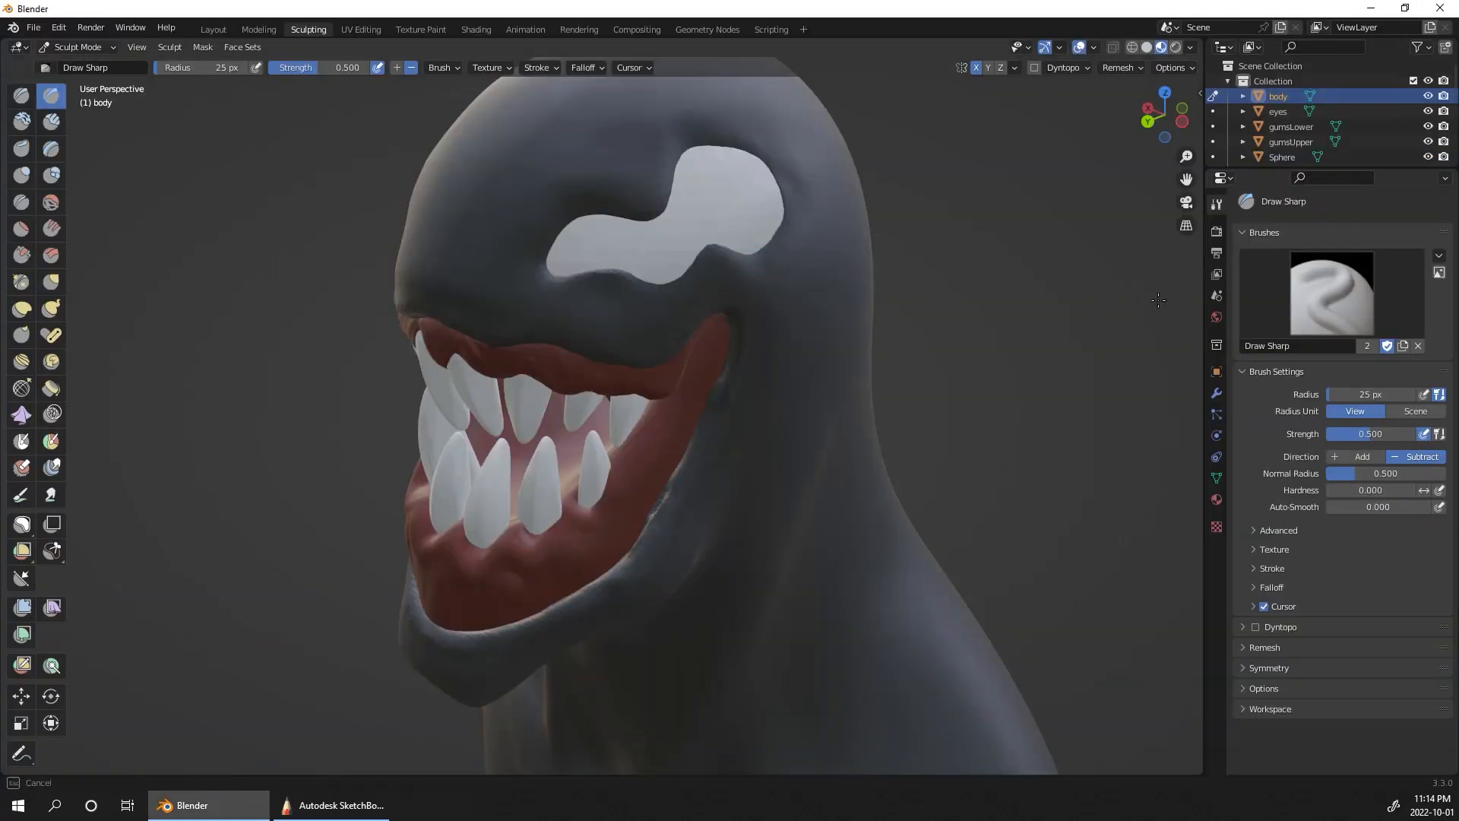
middle_click_drag(998, 363, 779, 445)
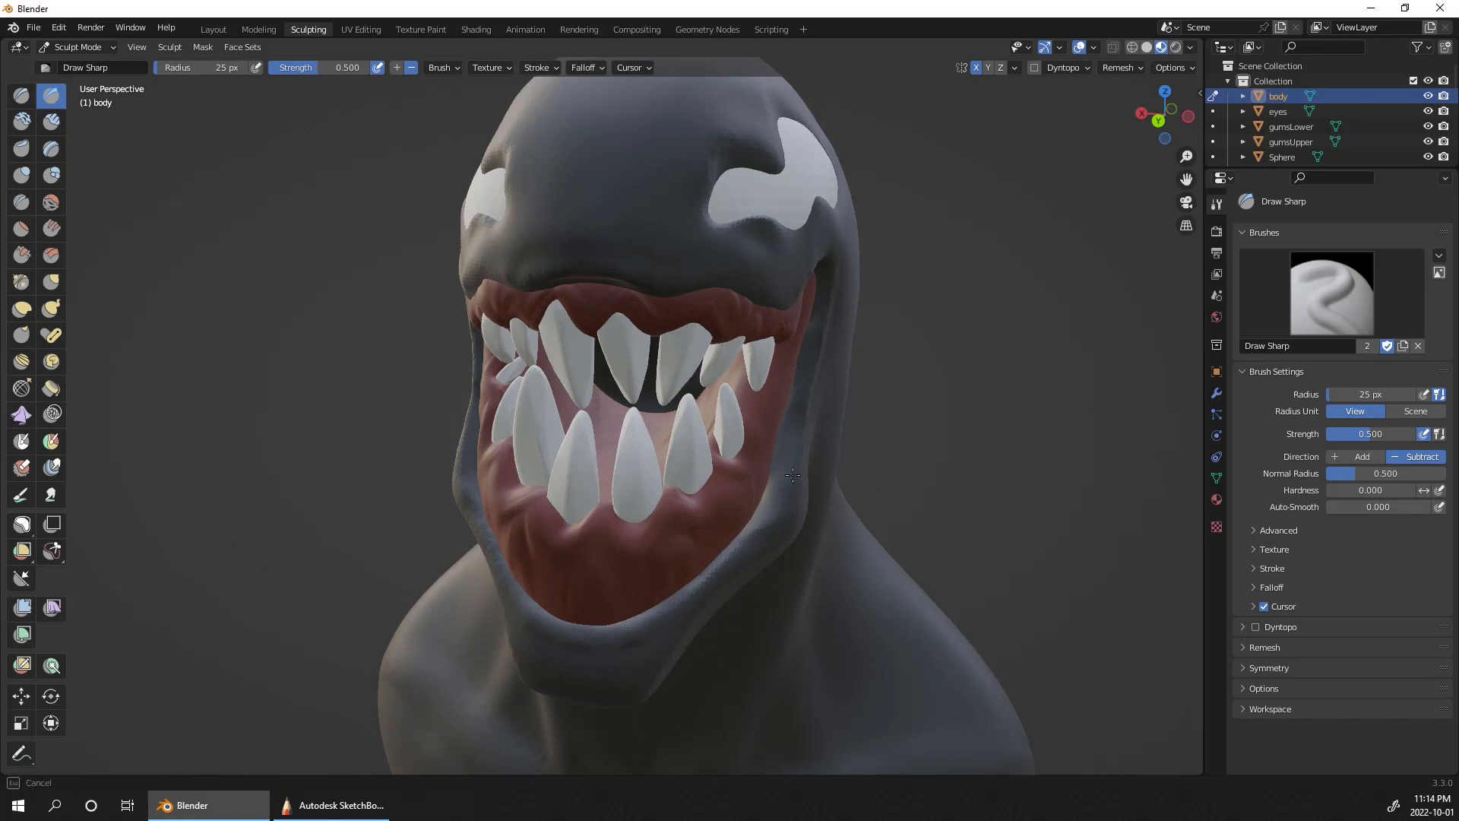
middle_click_drag(841, 288, 840, 290)
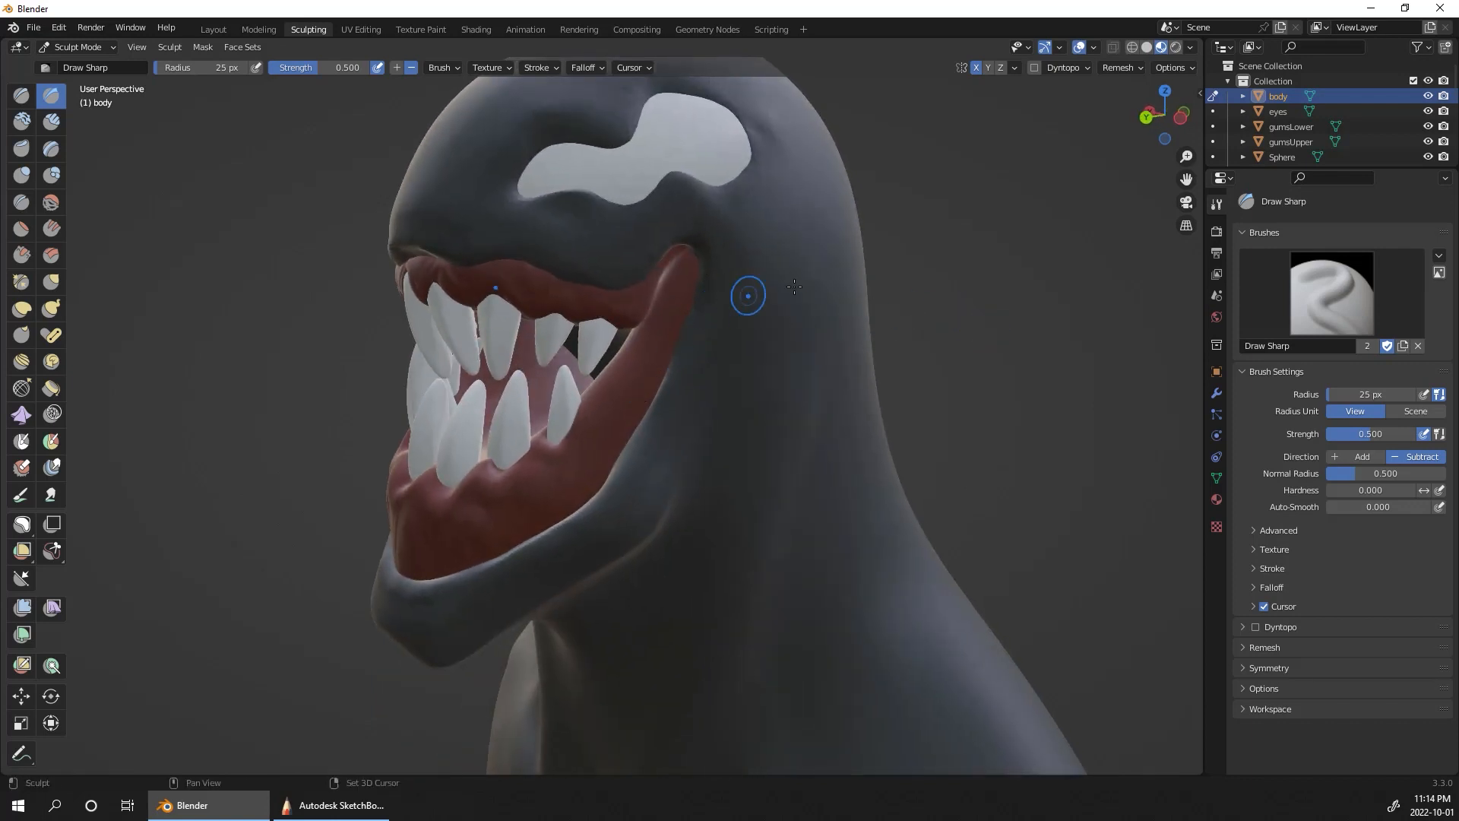
middle_click_drag(748, 295, 922, 261)
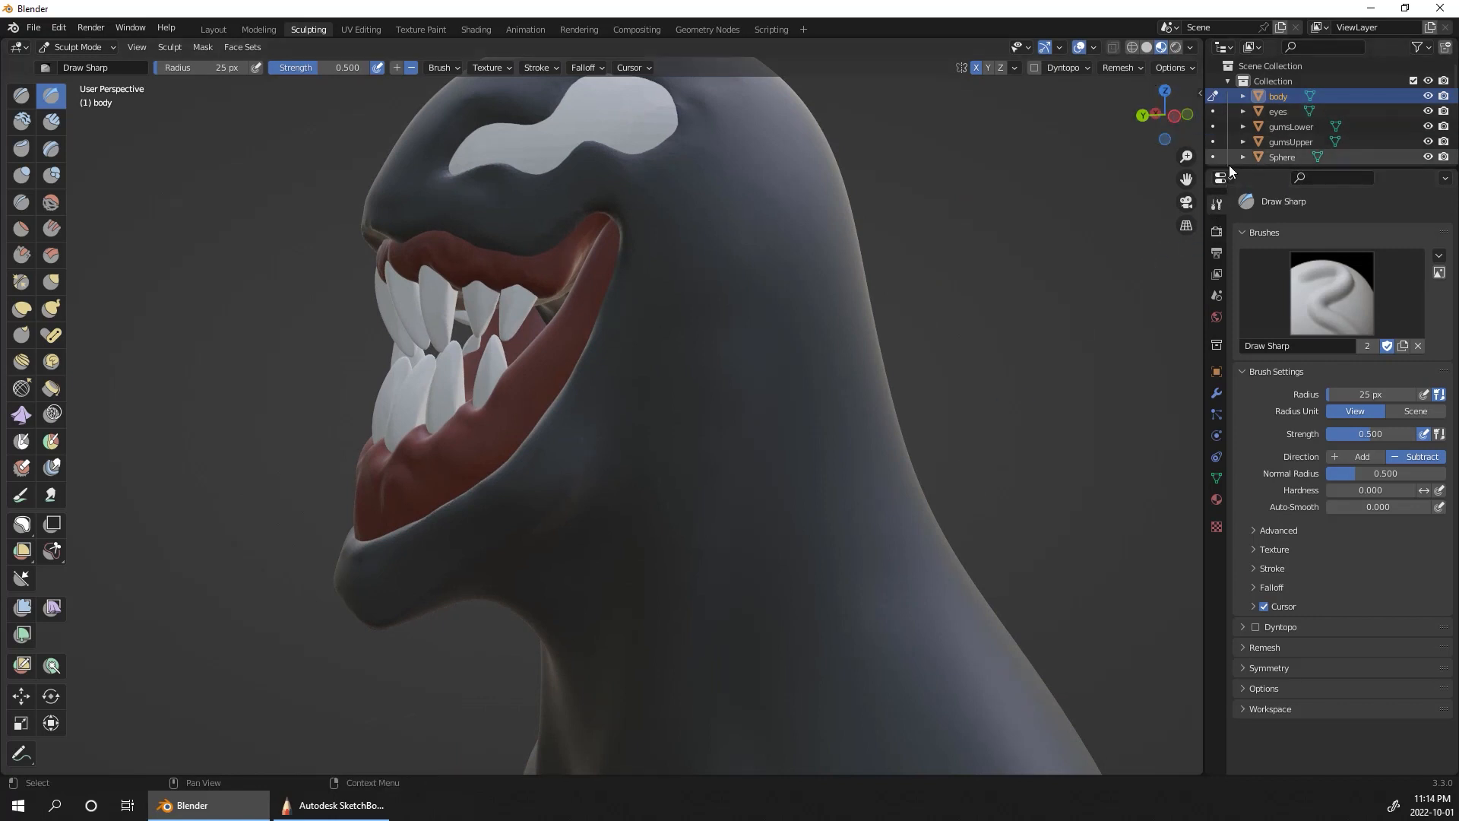
Step: Sculpt gumsLower with Elastic Deform at a 48 px radius, pulling its rear edge back and down towards the mouth corners
left_click(1213, 127)
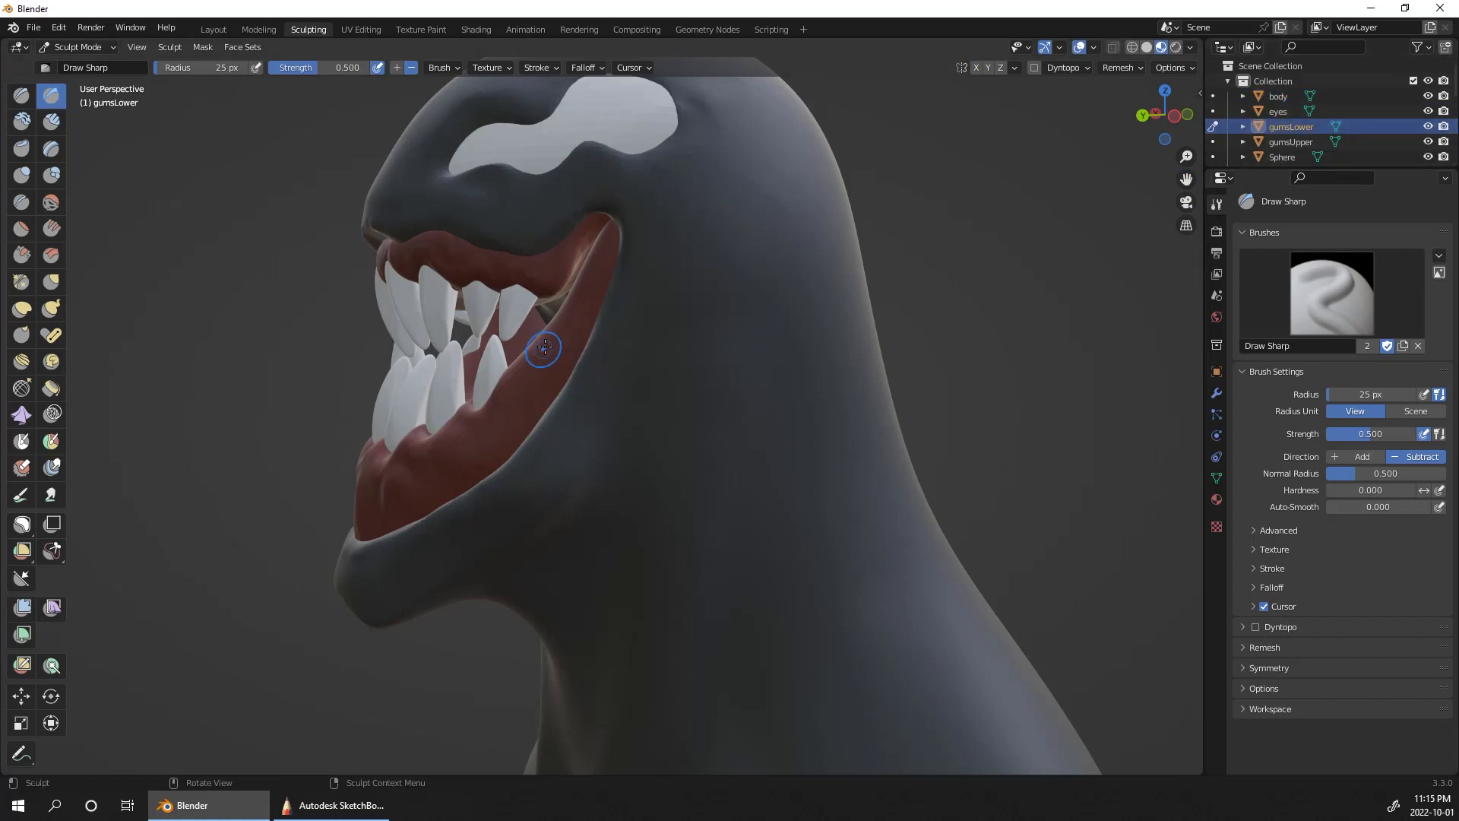
left_click(16, 312)
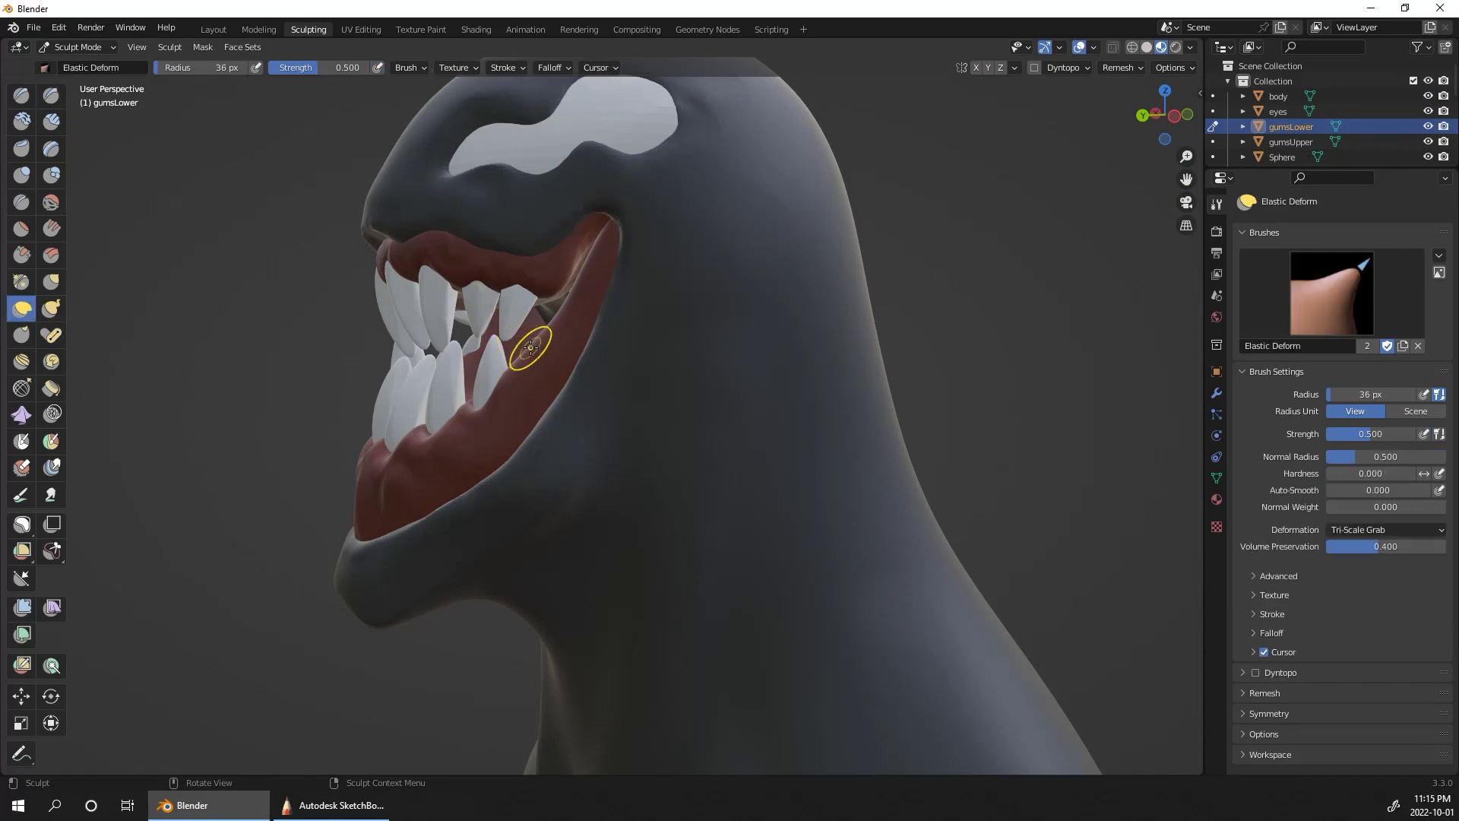
key("bracketright")
key("bracketright")
key("bracketright")
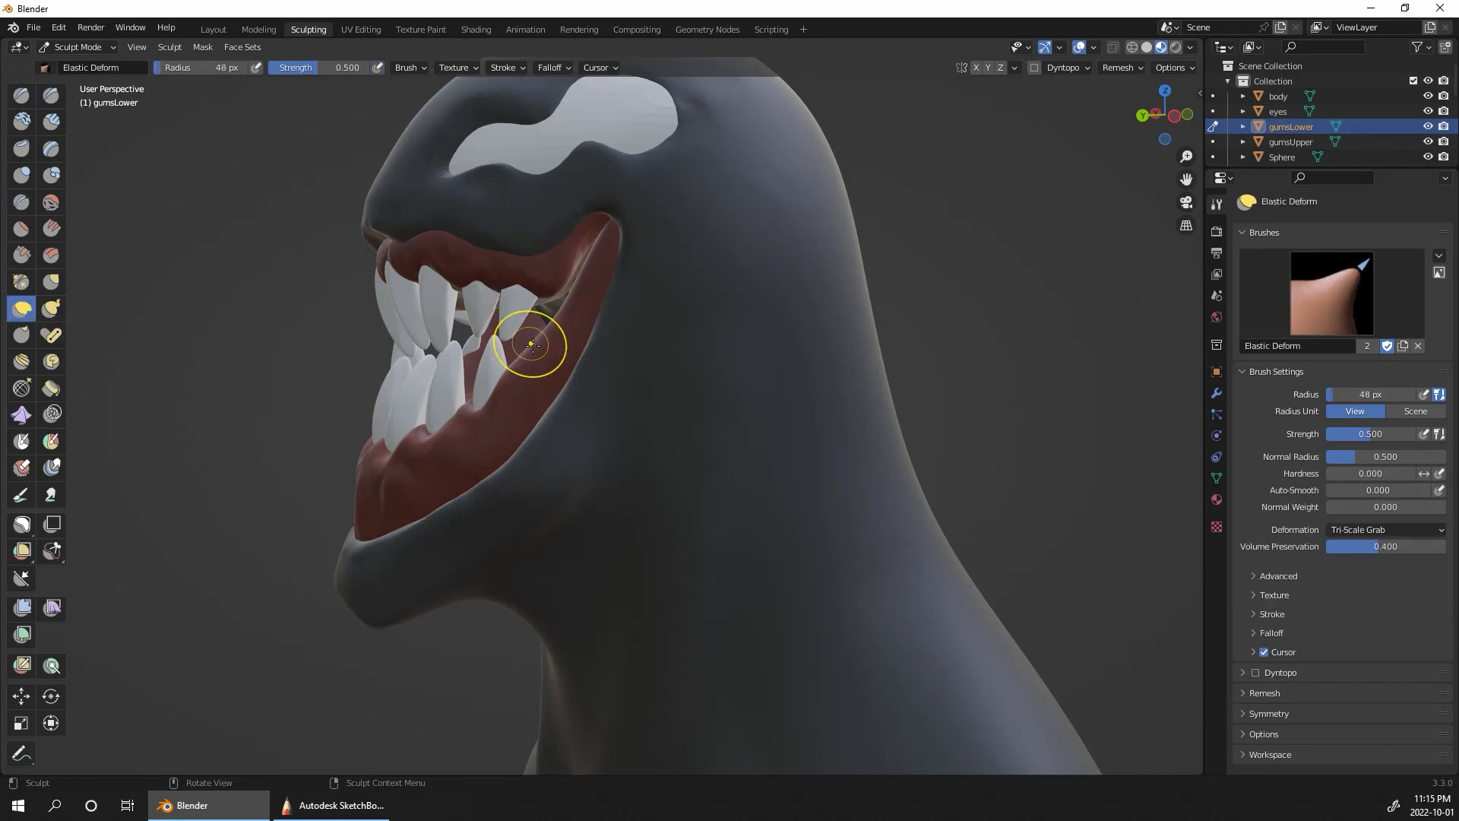
left_click_drag(532, 346, 561, 357)
left_click_drag(580, 294, 614, 285)
left_click_drag(545, 345, 551, 358)
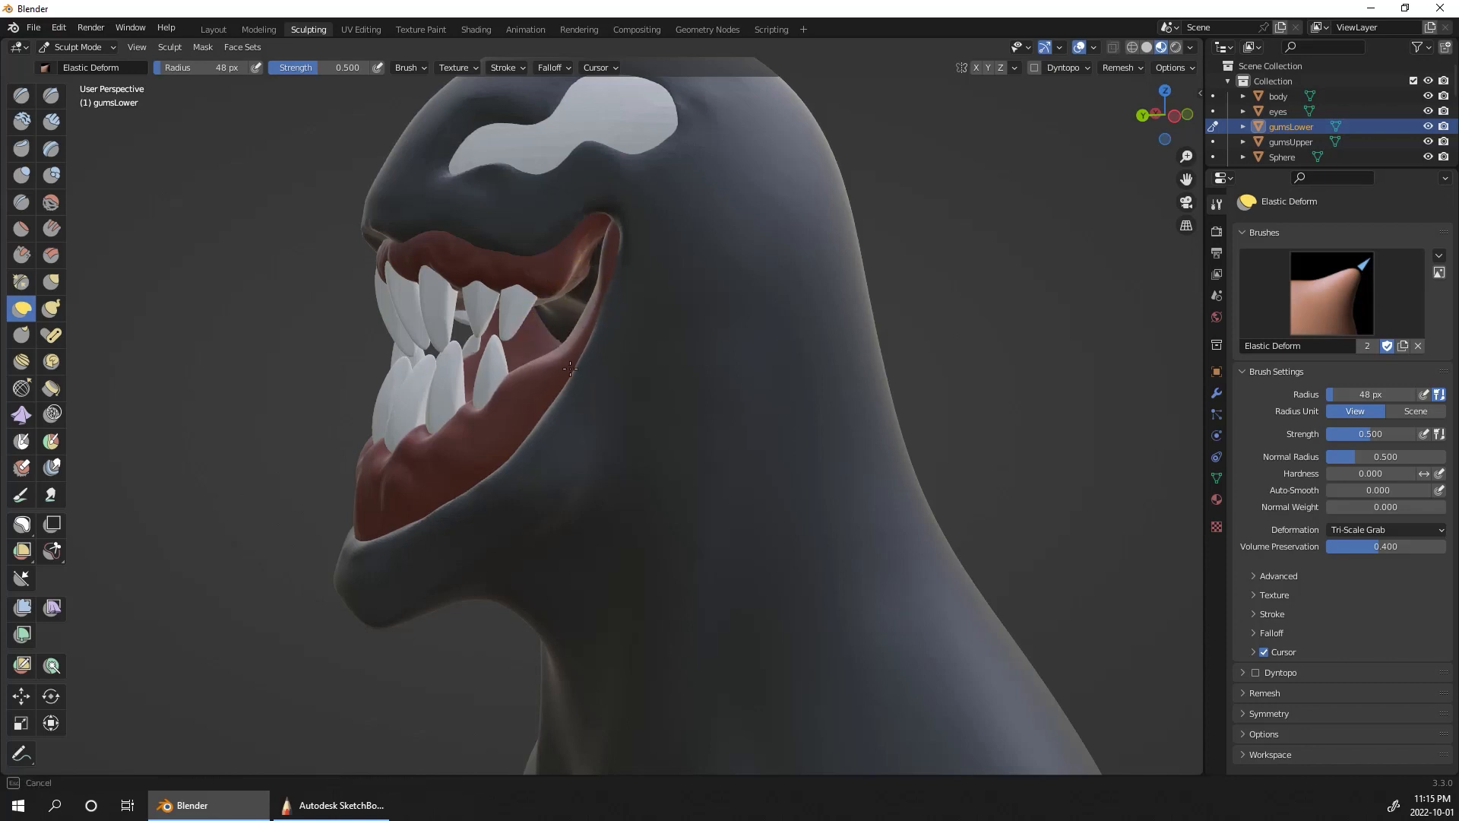
middle_click_drag(1043, 448, 1079, 391)
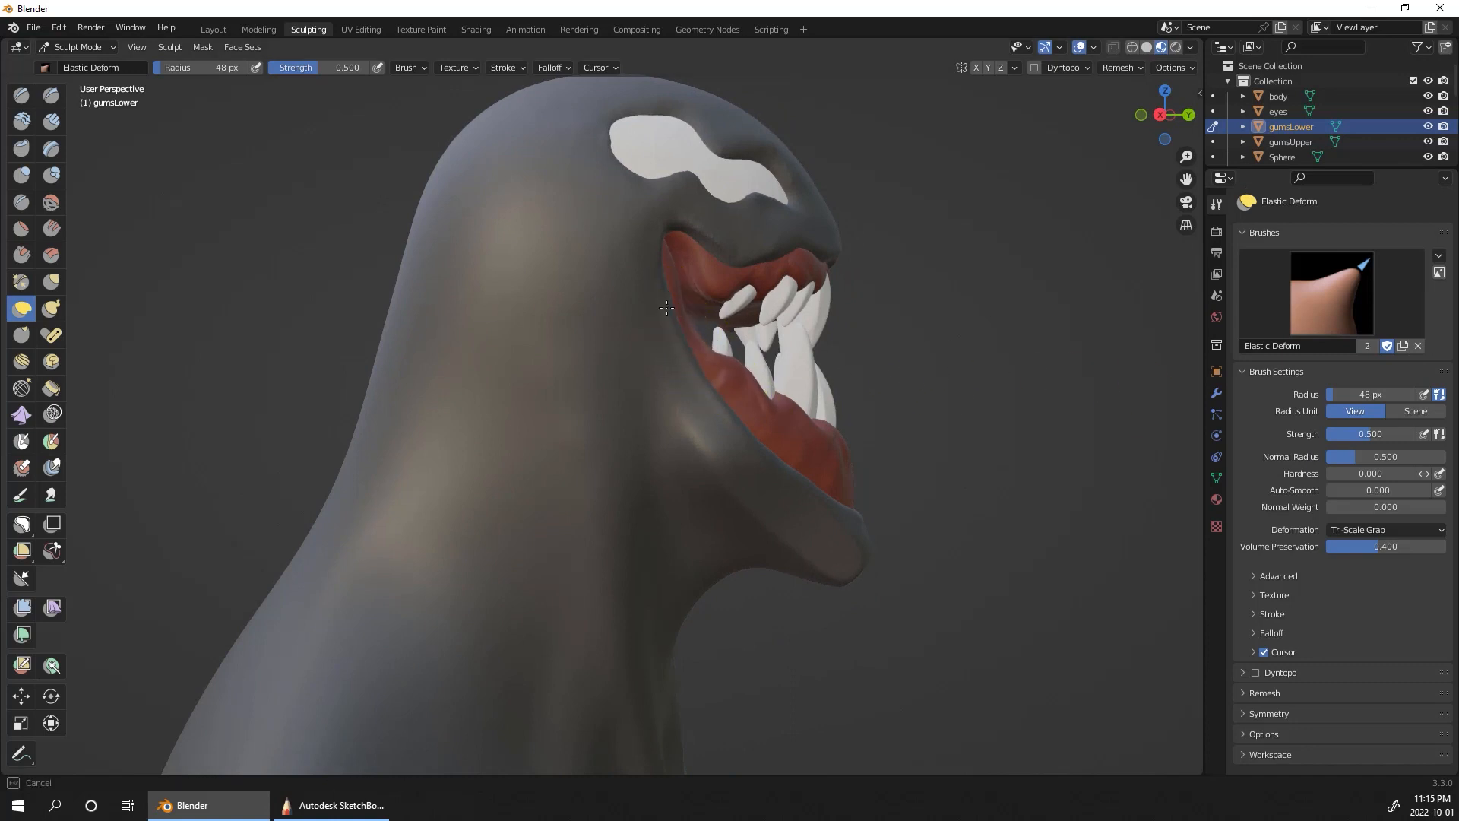
mouse_move(1052, 413)
middle_mouse_down()
mouse_move(930, 442)
mouse_move(918, 417)
middle_mouse_up()
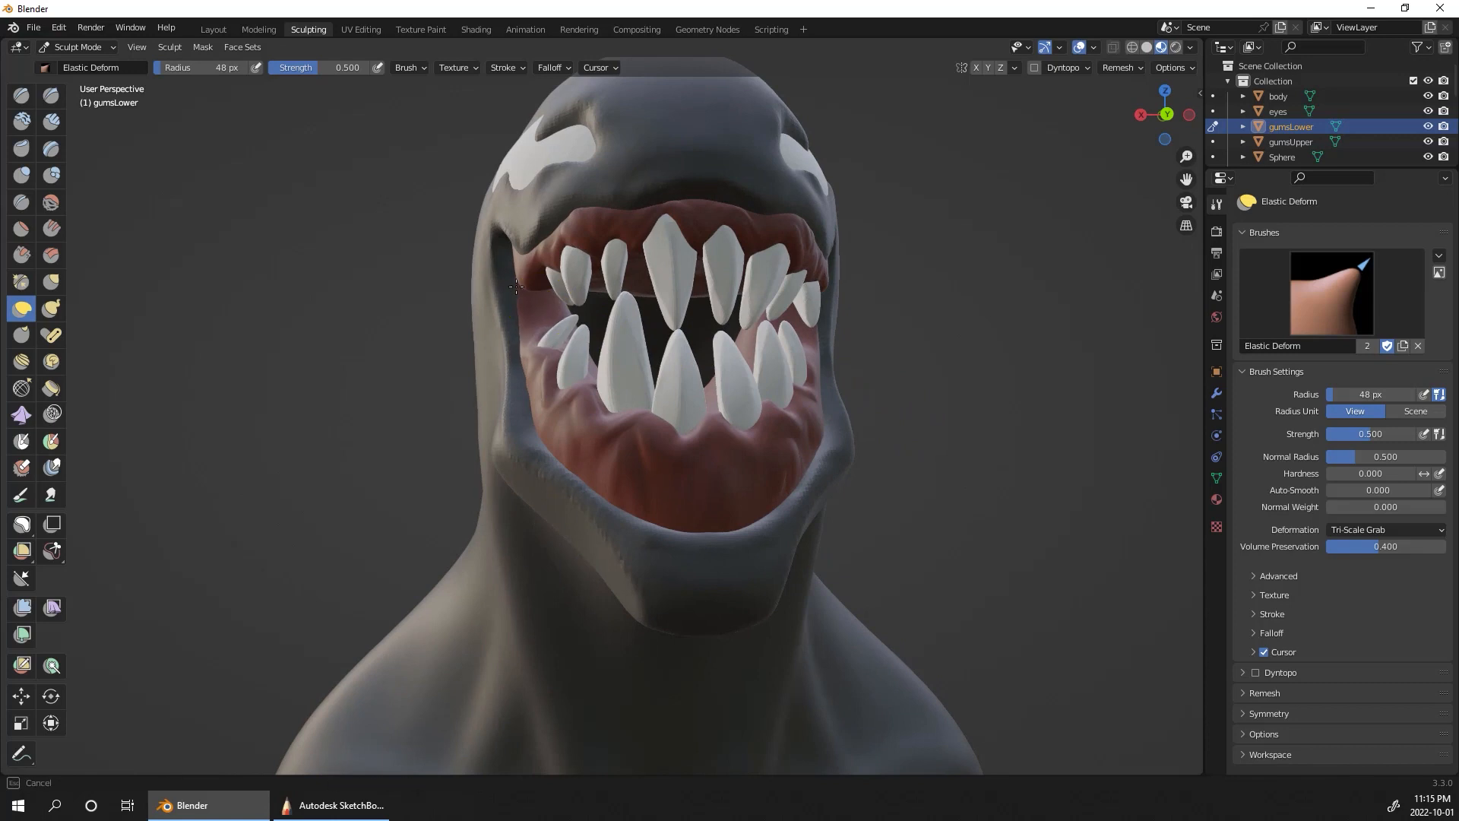
middle_click_drag(899, 277, 956, 541)
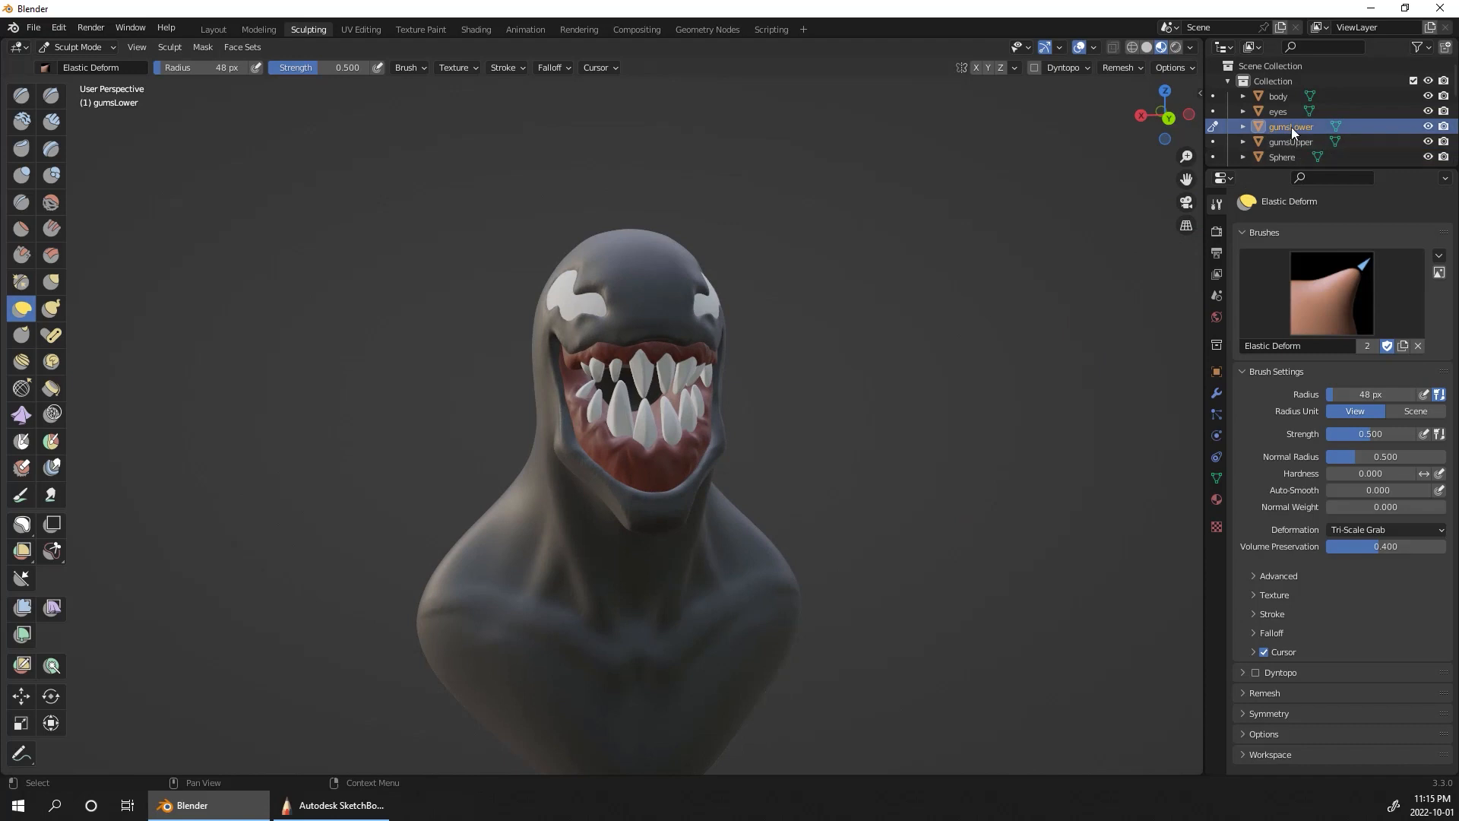
Step: Return to sculpting the body and remesh it with the voxel size set to 0.01 m
left_click(1211, 98)
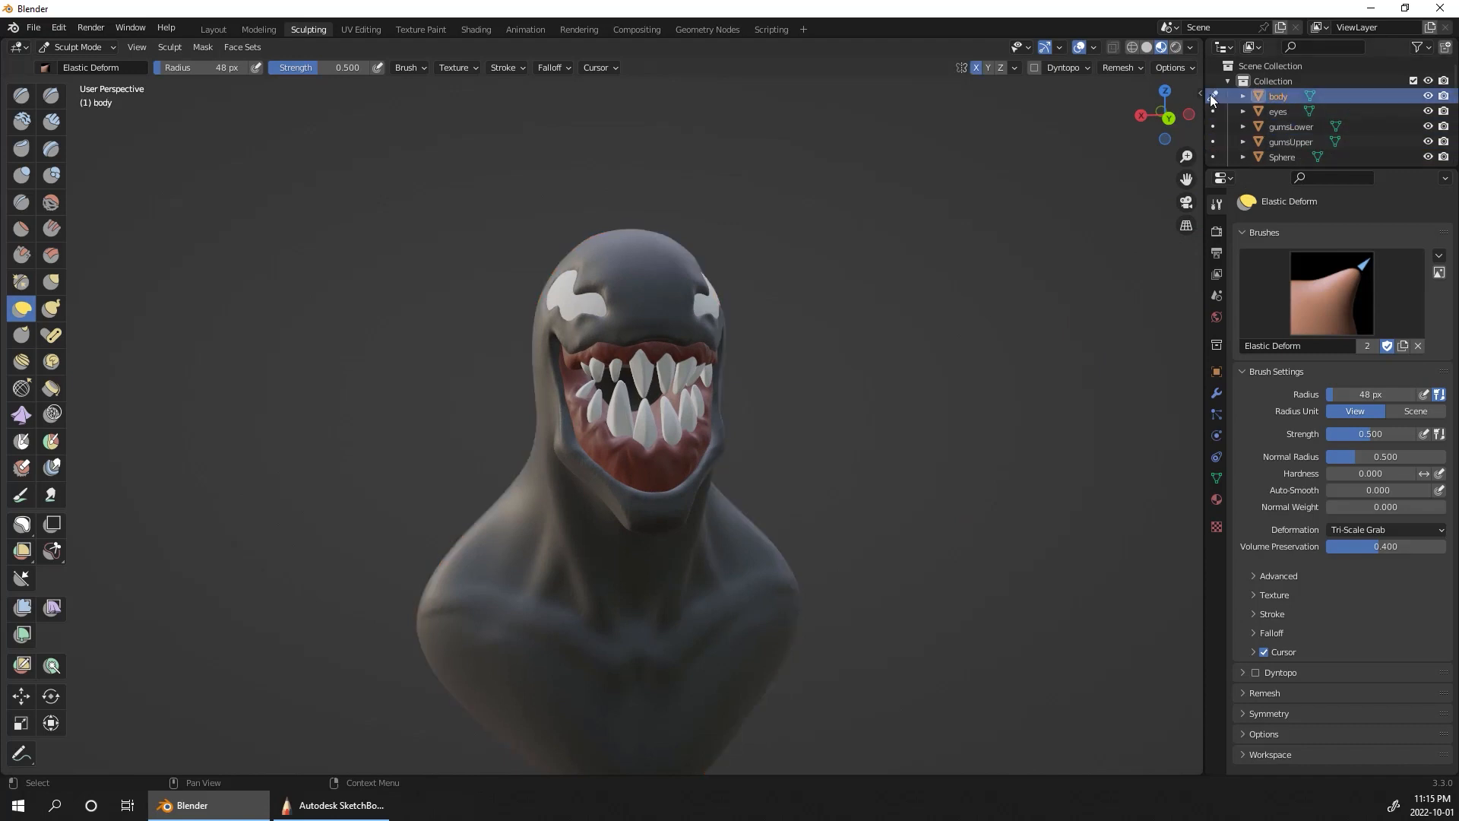
left_click(1121, 70)
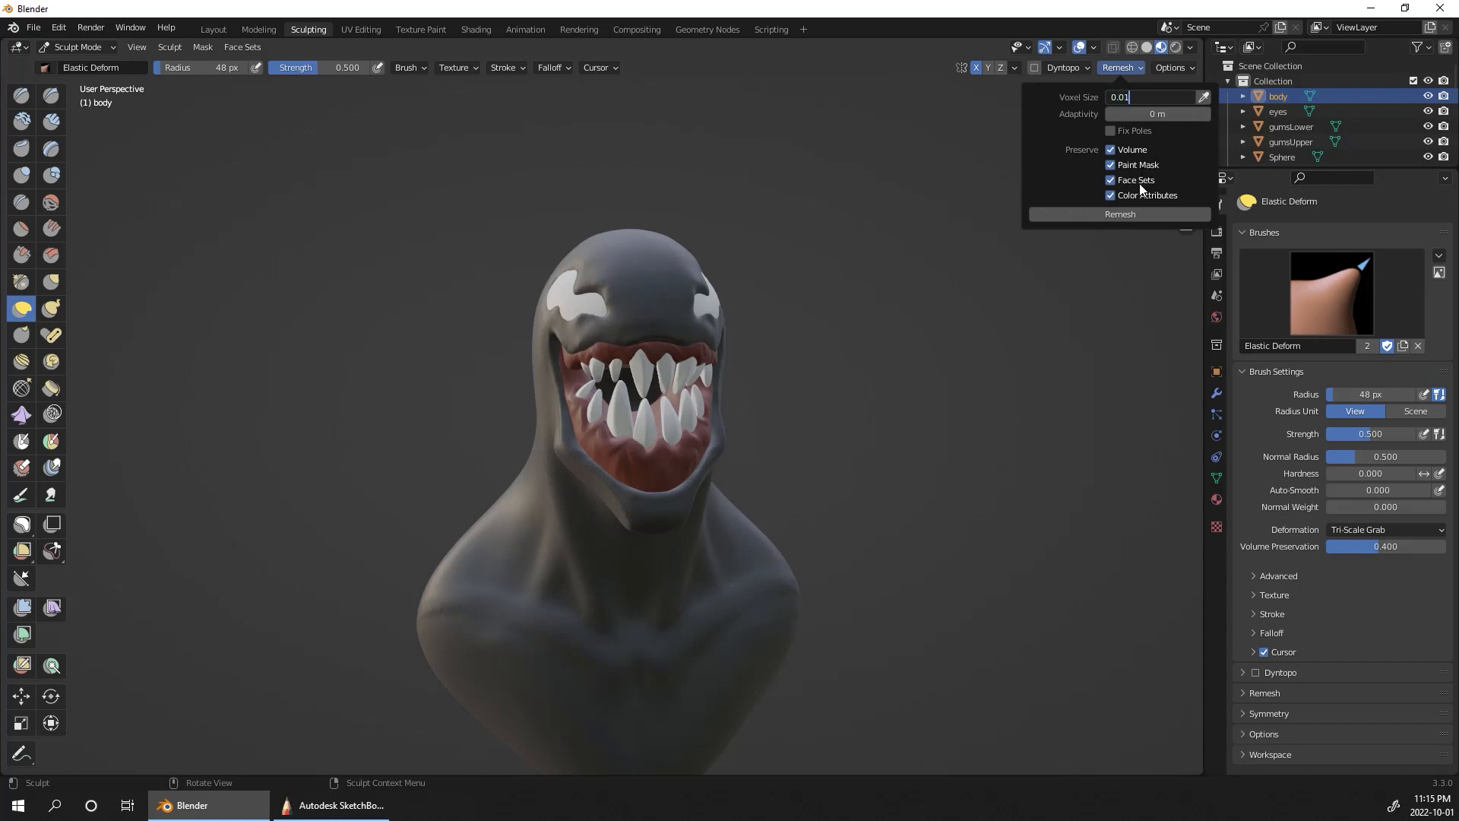
key("Return")
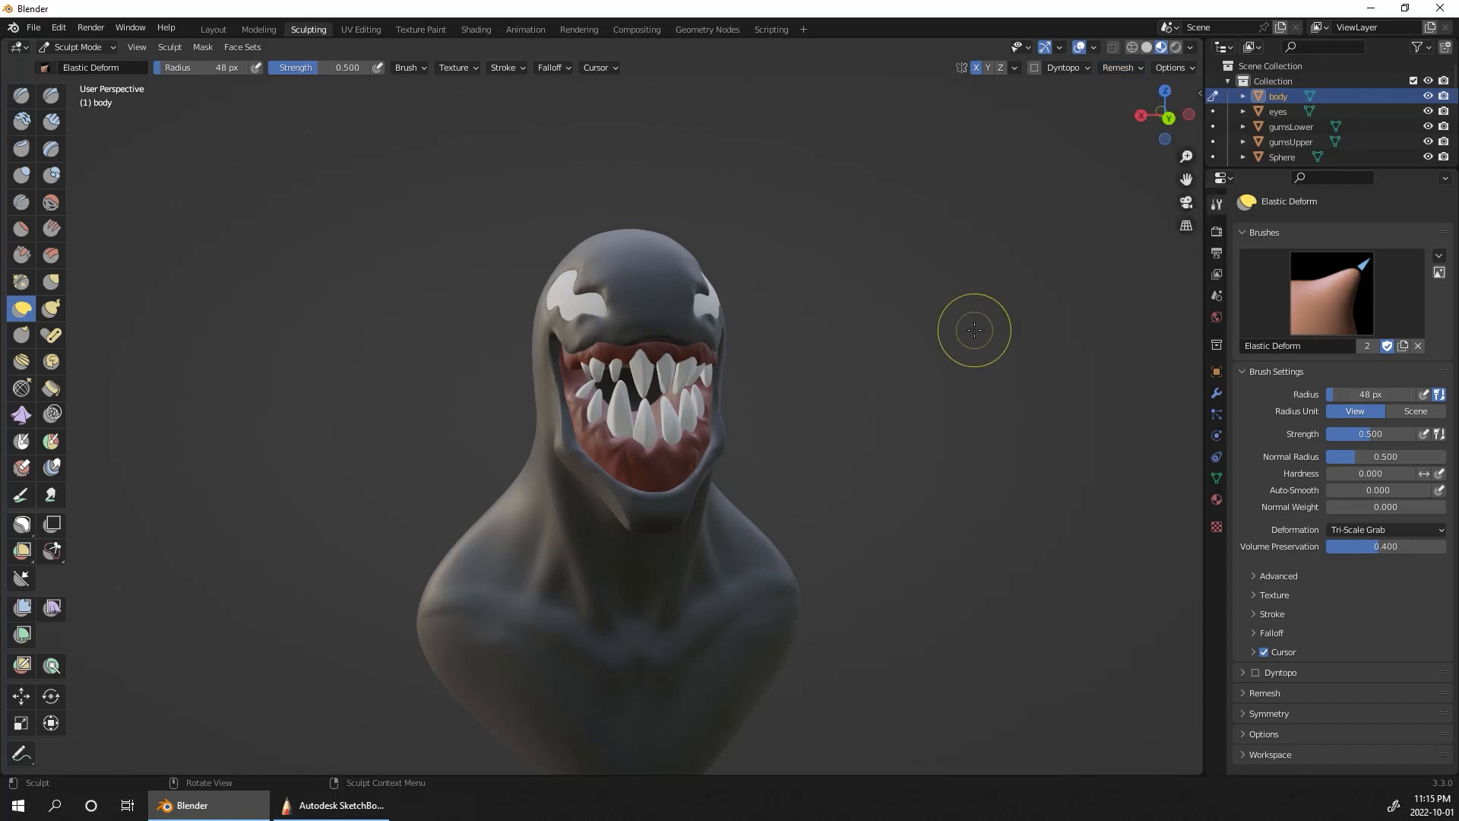
scroll(978, 328, "up", 4)
left_click_drag(692, 610, 691, 613)
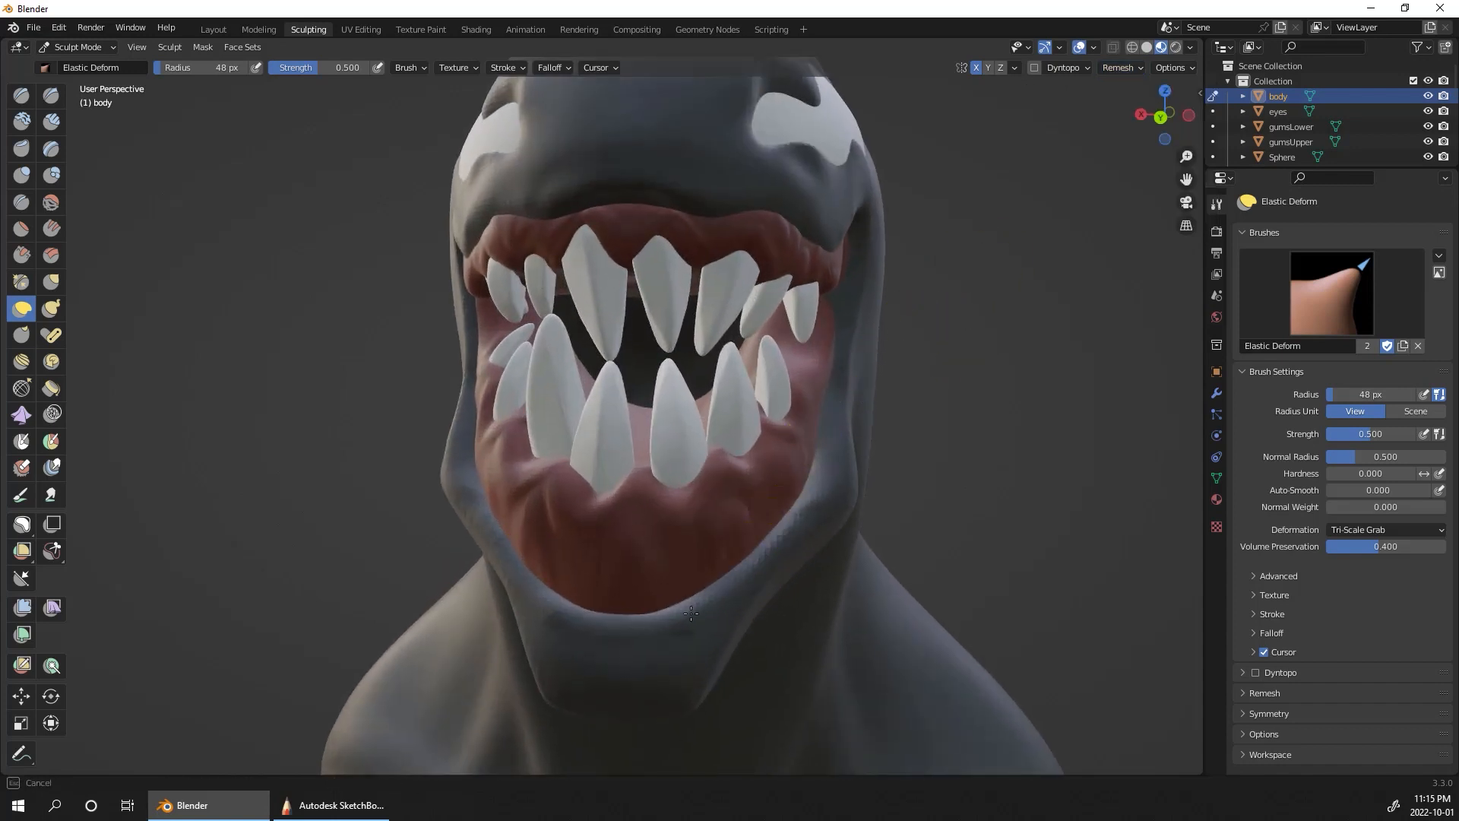
Step: Remesh the body again with a finer voxel size of 0.005 m
left_click(1132, 68)
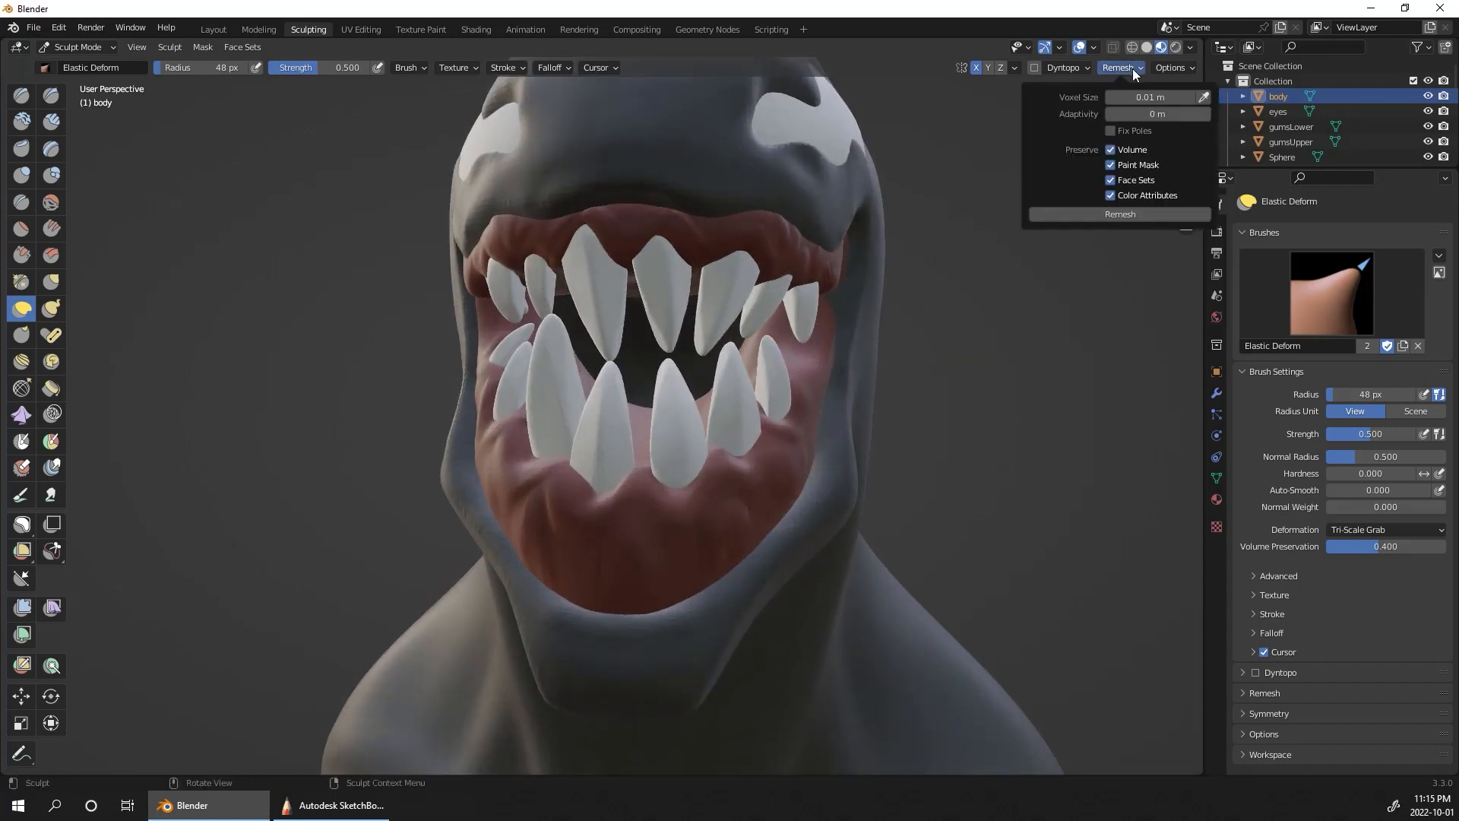
left_click(1151, 98)
type("0.005")
key("Return")
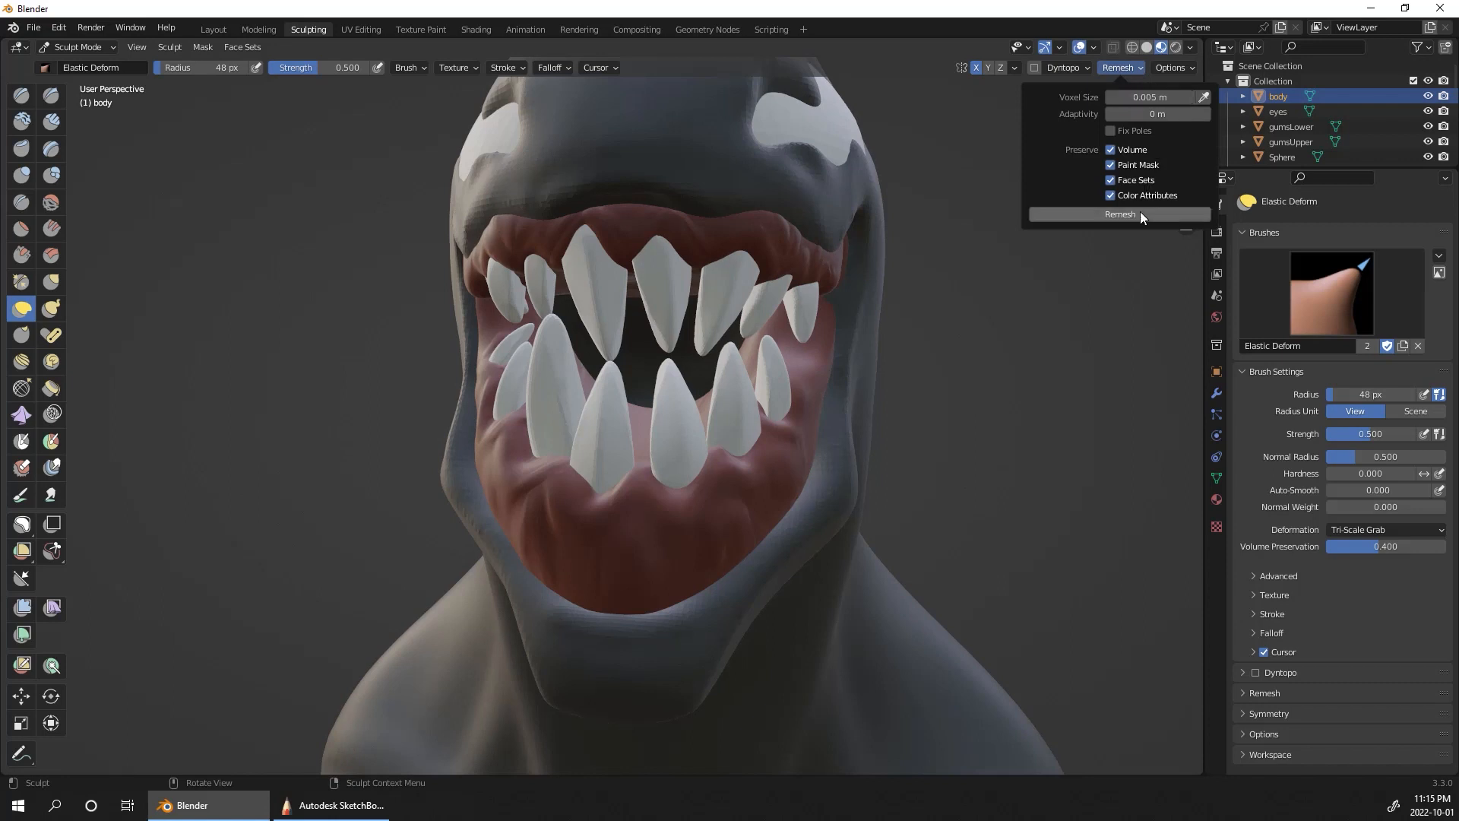
left_click(1139, 215)
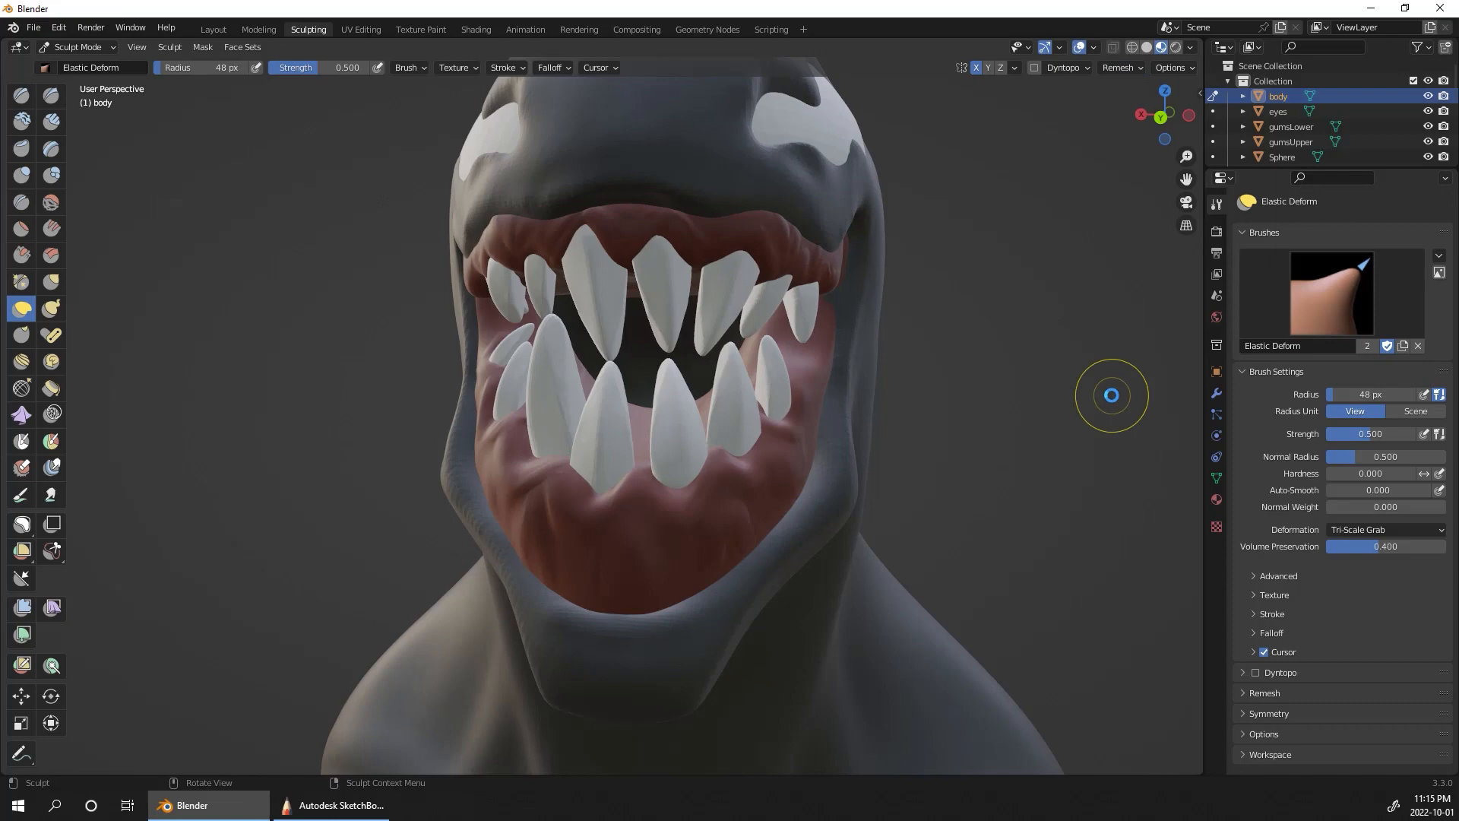
Step: Pull the body's edge at the mouth corner over the lower gum with Elastic Deform at a 48 px radius
middle_click_drag(967, 329, 649, 469)
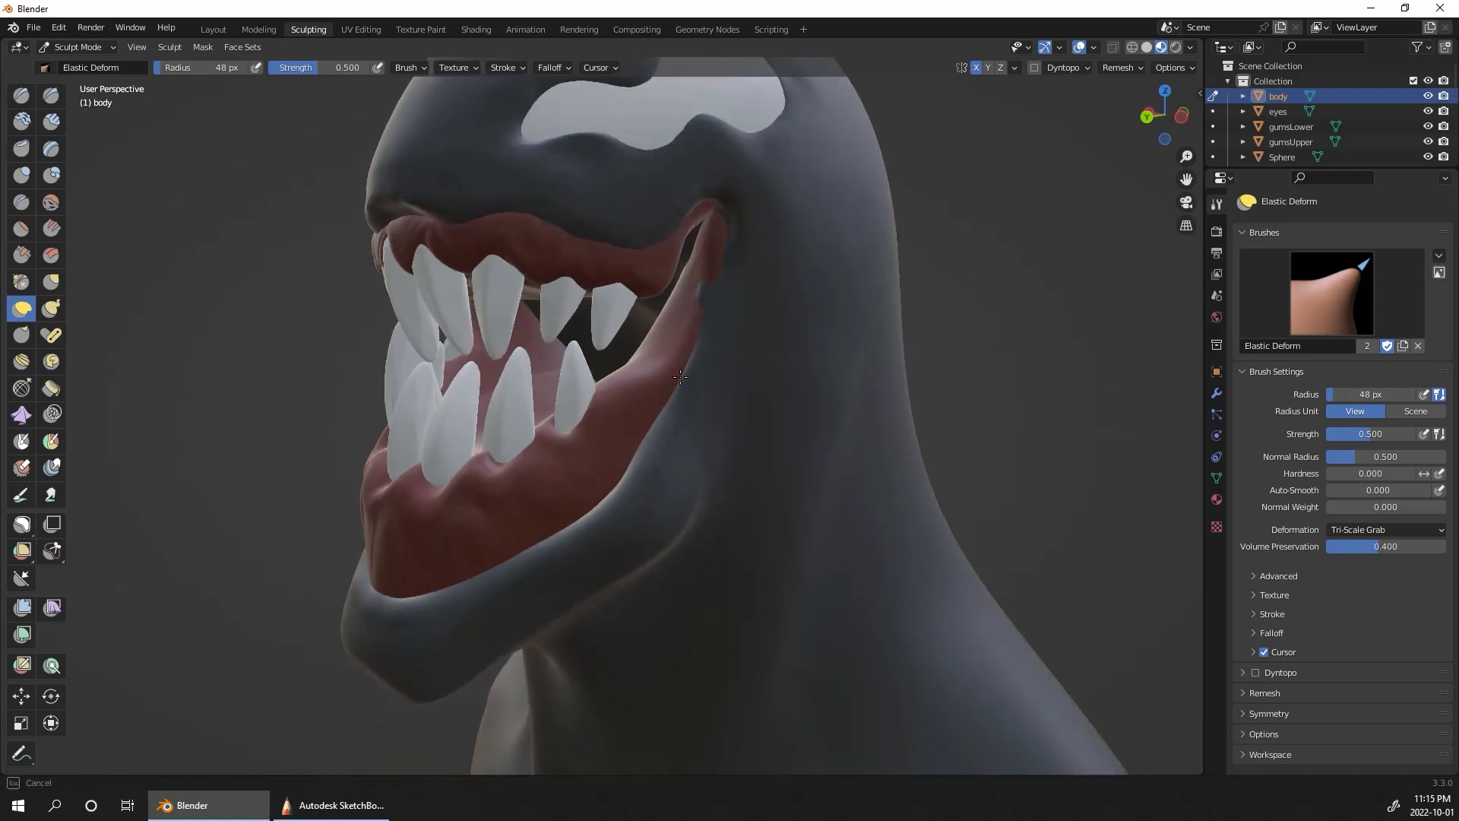
left_click_drag(707, 301, 702, 287)
middle_click_drag(700, 301, 697, 235)
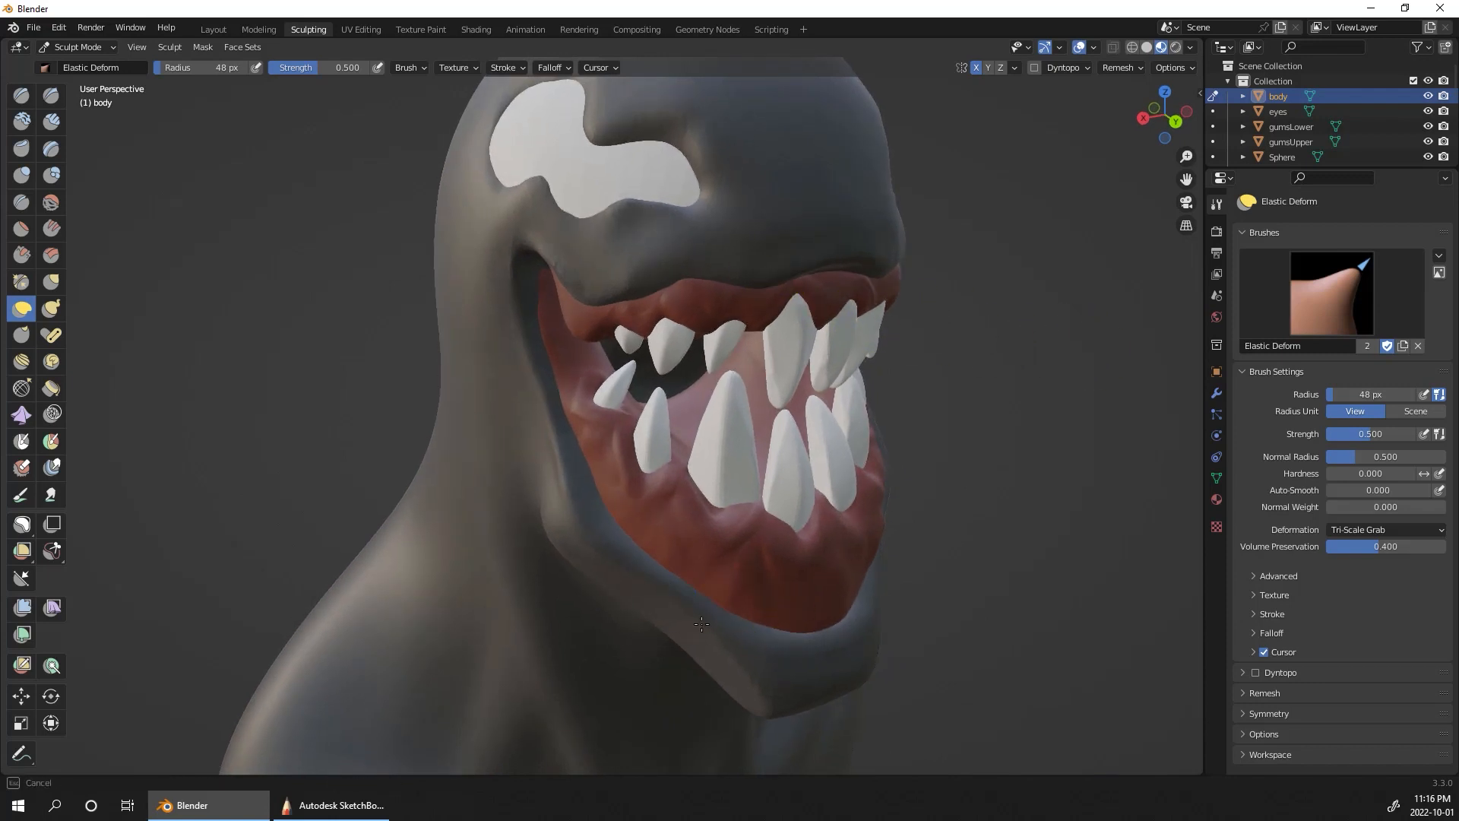
middle_click_drag(1017, 521, 983, 446)
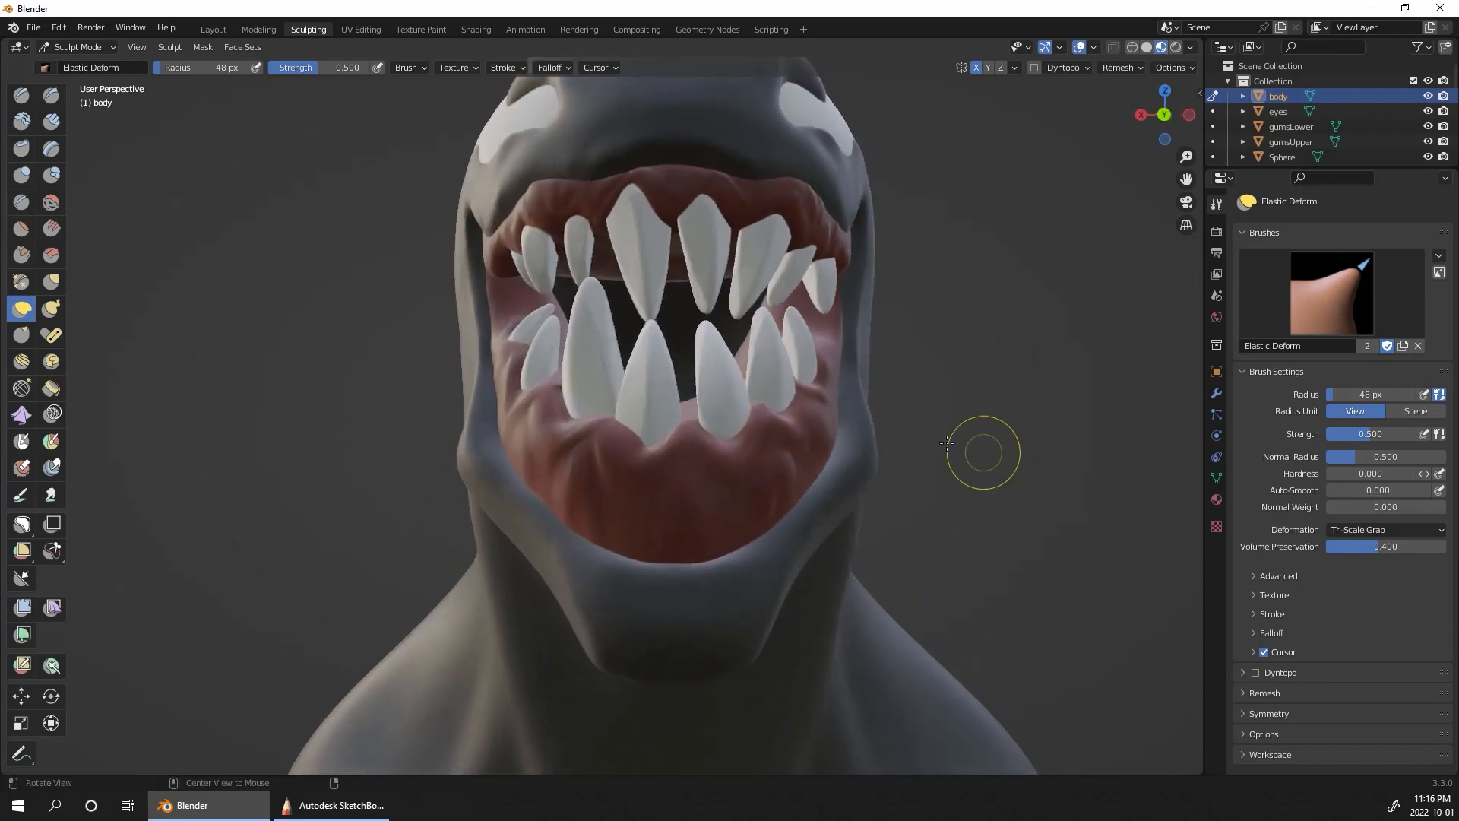
Step: Build up the body's lower lip rim towards the mouth corner with Clay Strips at a 48 px radius and 0.600 strength
left_click(51, 120)
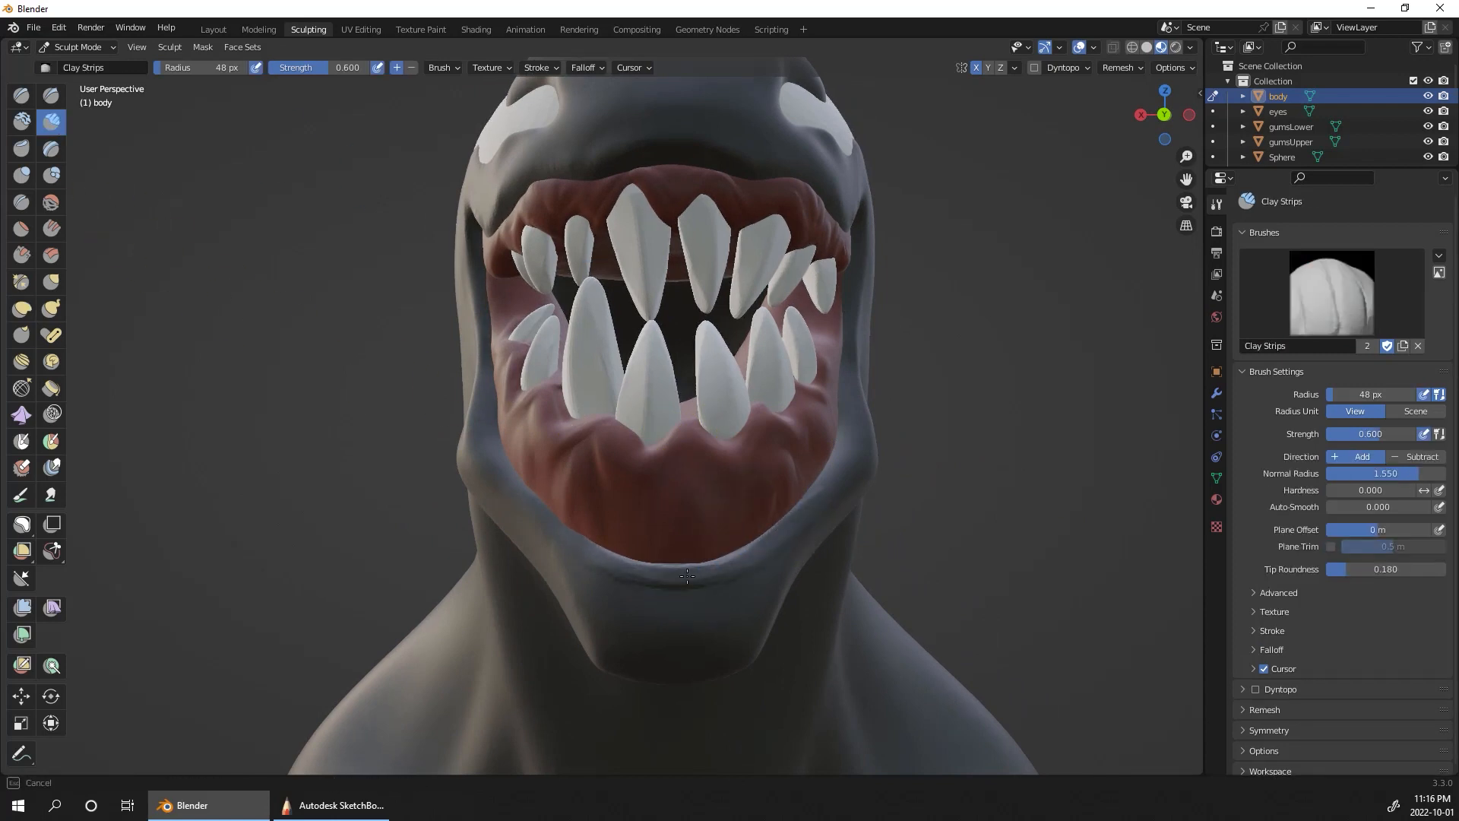
middle_click_drag(1090, 462, 702, 531)
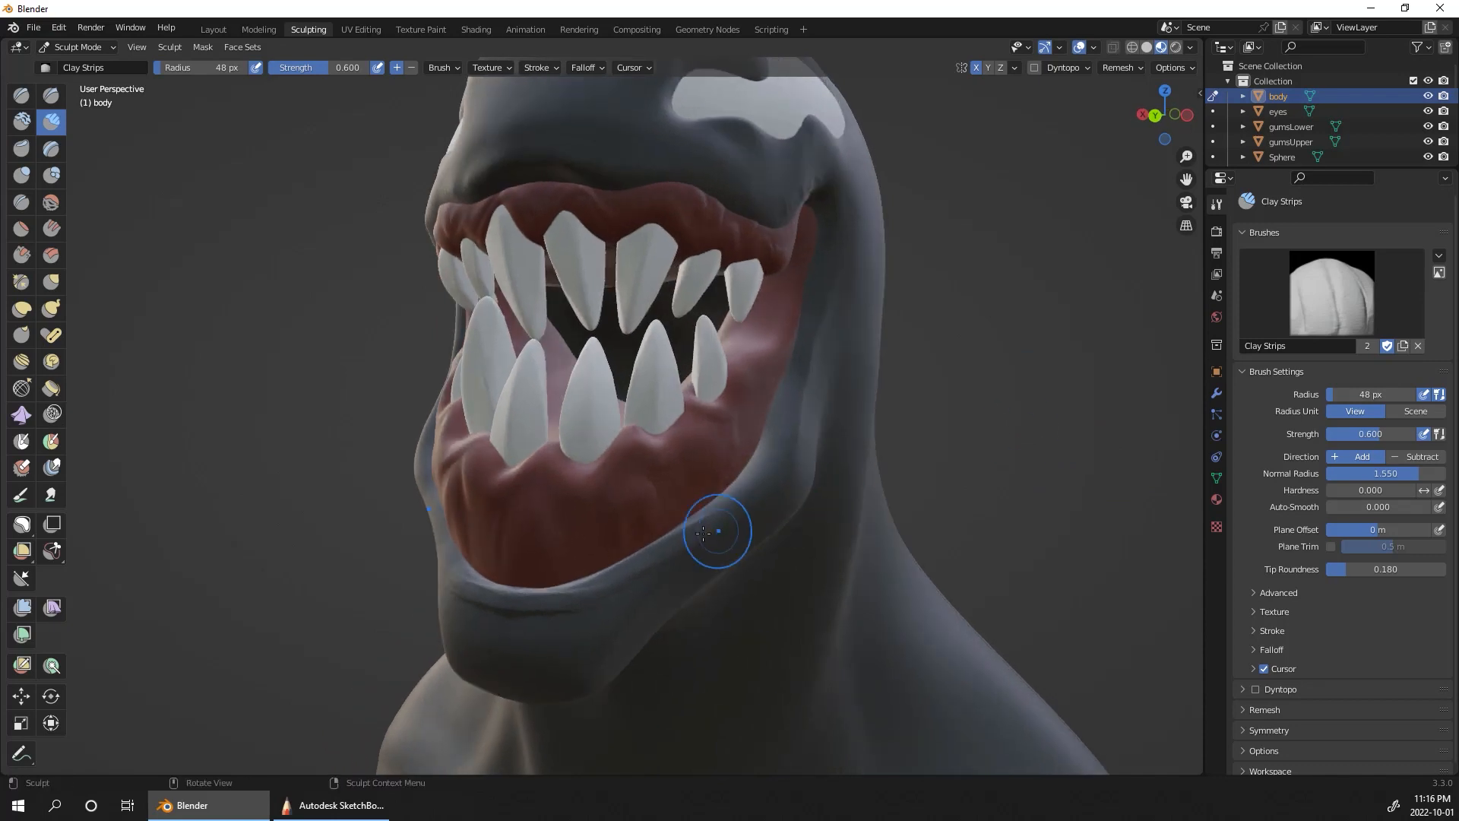
left_click_drag(627, 578, 753, 490, "alt")
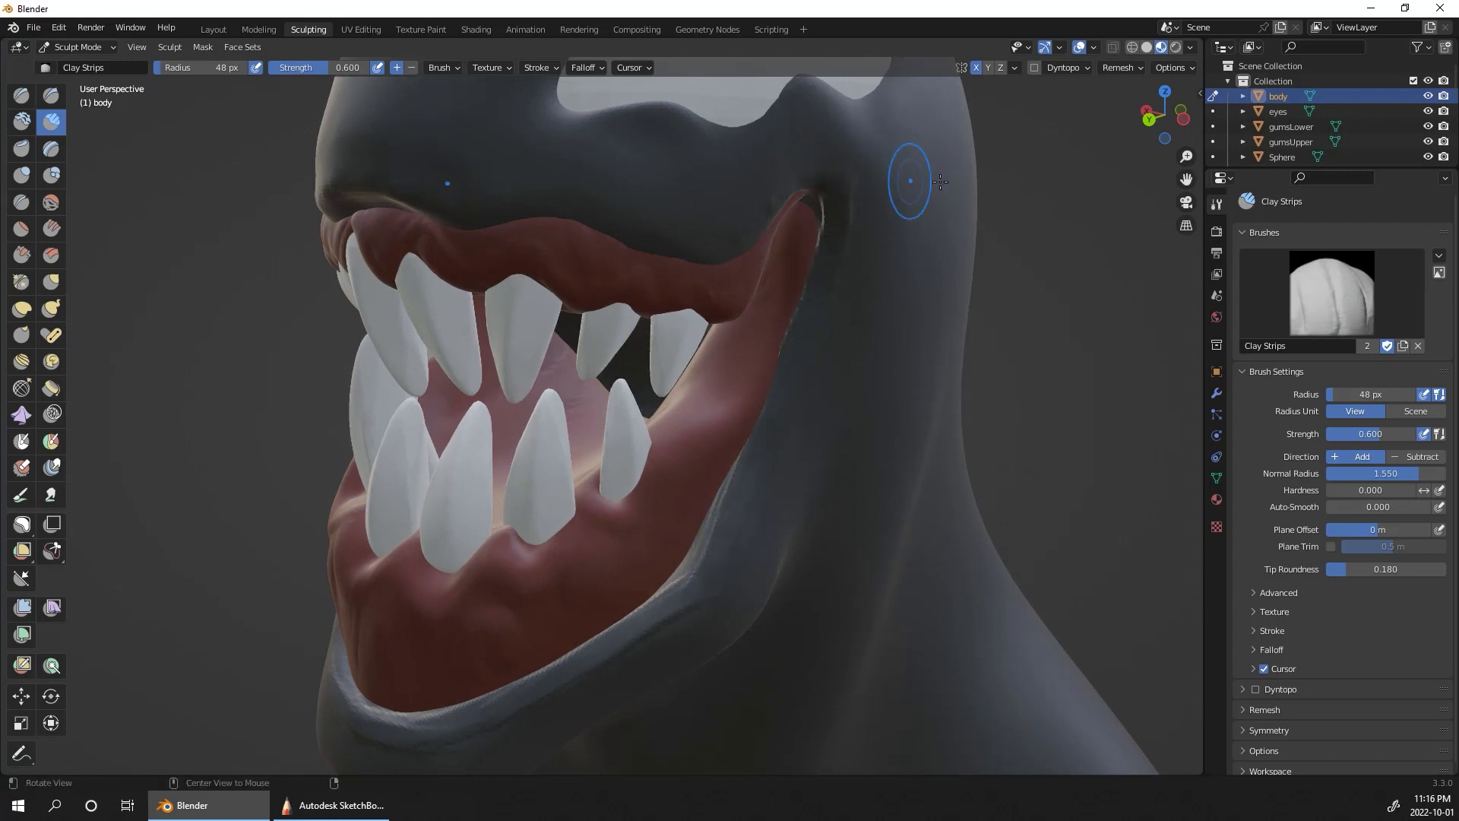
Step: Build up the body's upper lip edge from the front towards the mouth corners with Clay Strips at a 48 px radius
left_click_drag(940, 181, 718, 289, "alt")
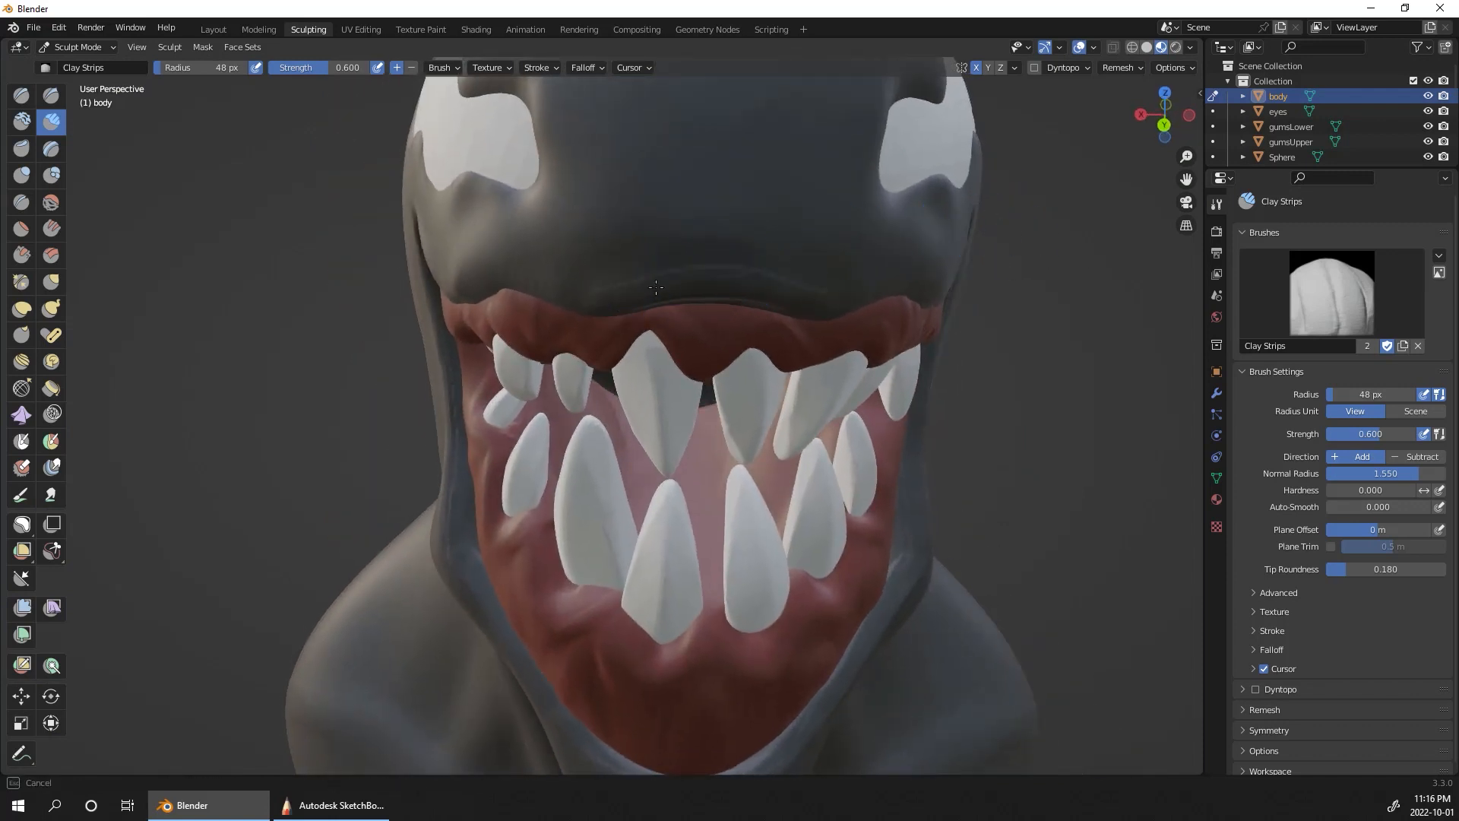
left_click_drag(965, 233, 912, 221, "alt")
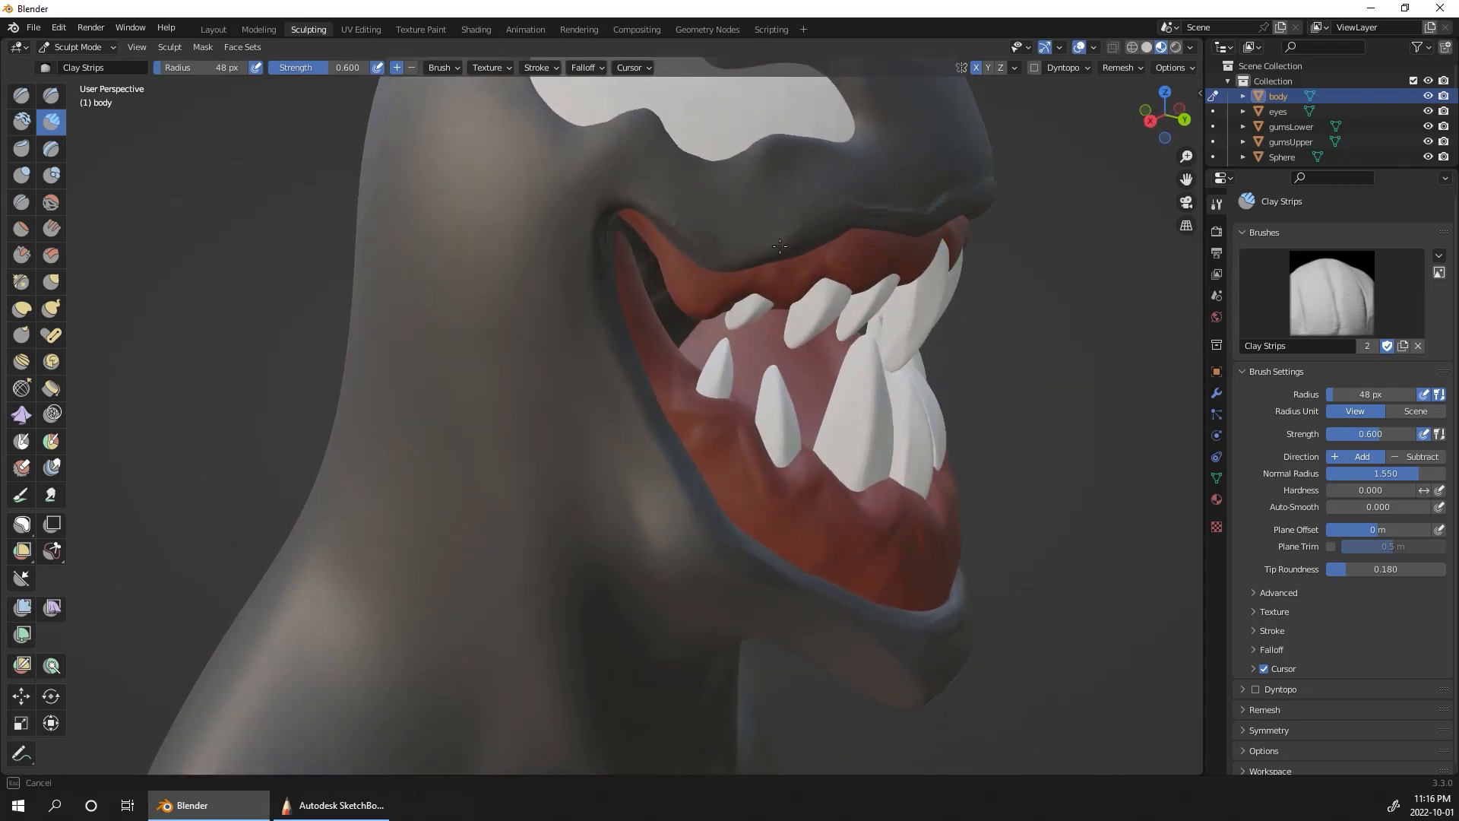
left_click_drag(718, 264, 607, 199)
left_click_drag(626, 389, 613, 325)
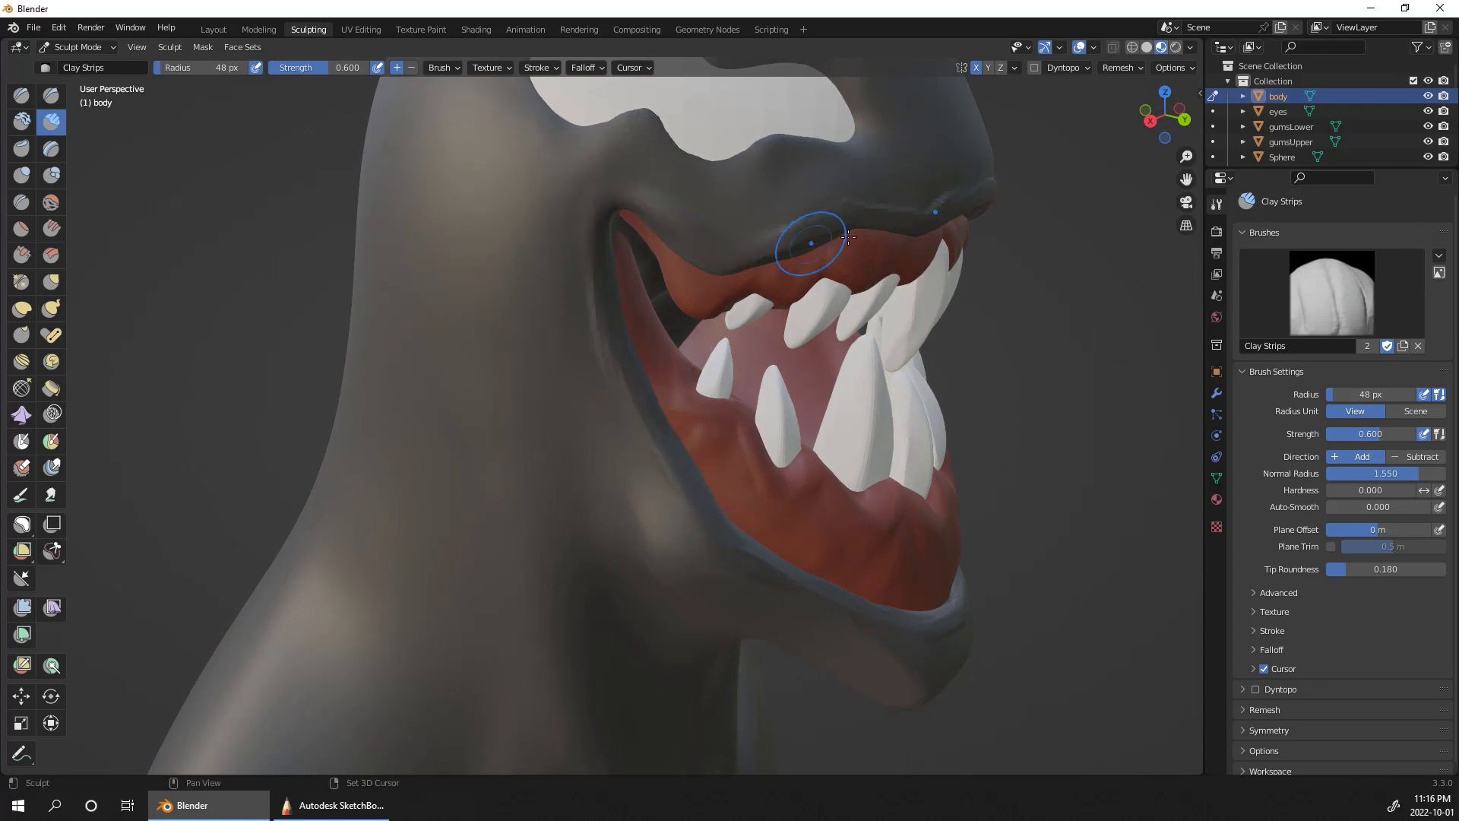
left_click_drag(848, 238, 960, 340, "alt")
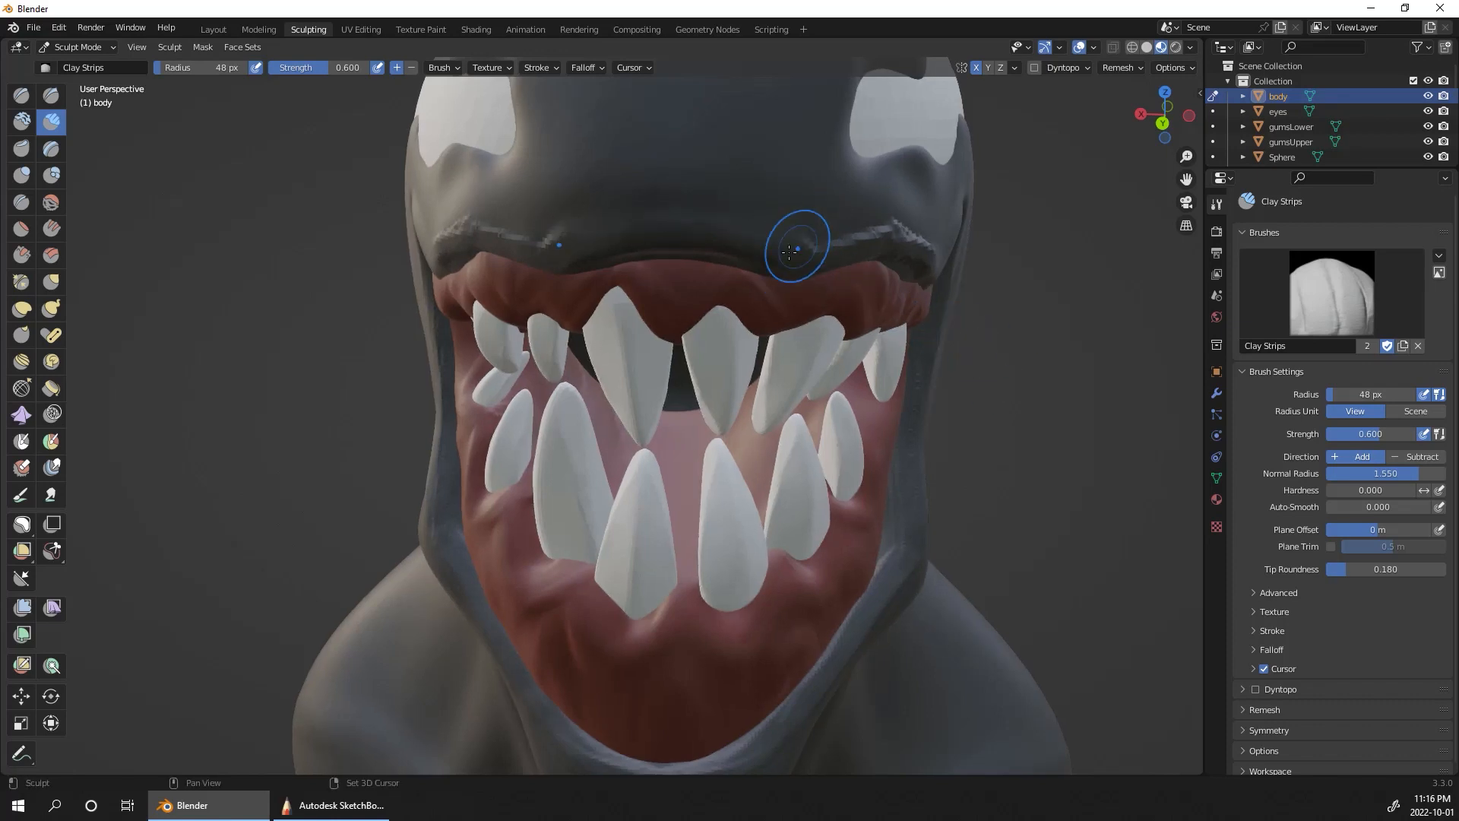
left_click_drag(1067, 408, 824, 493, "alt")
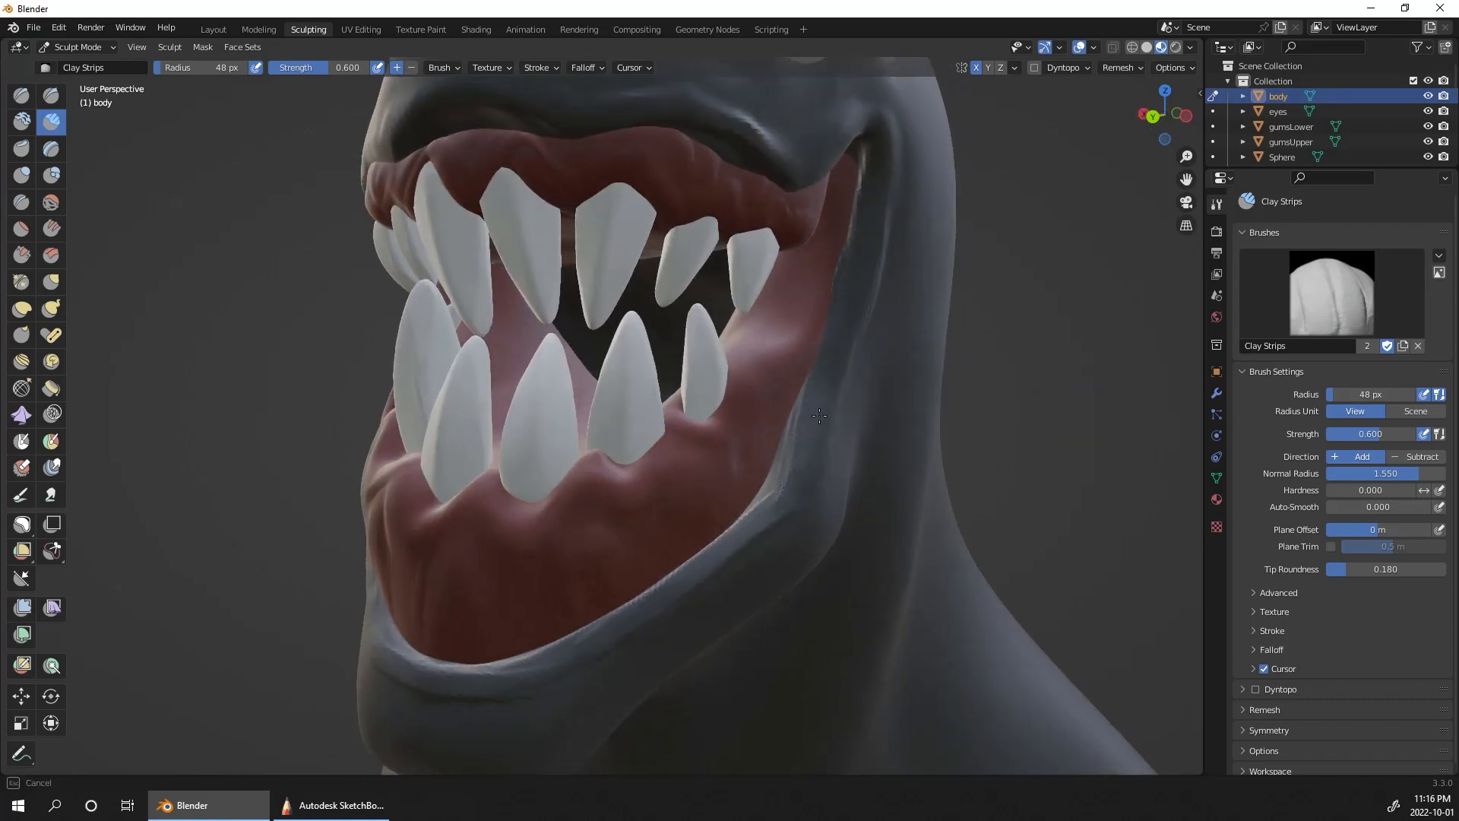
left_click_drag(875, 142, 1053, 328, "alt")
middle_click_drag(1051, 302, 1149, 485, "shift")
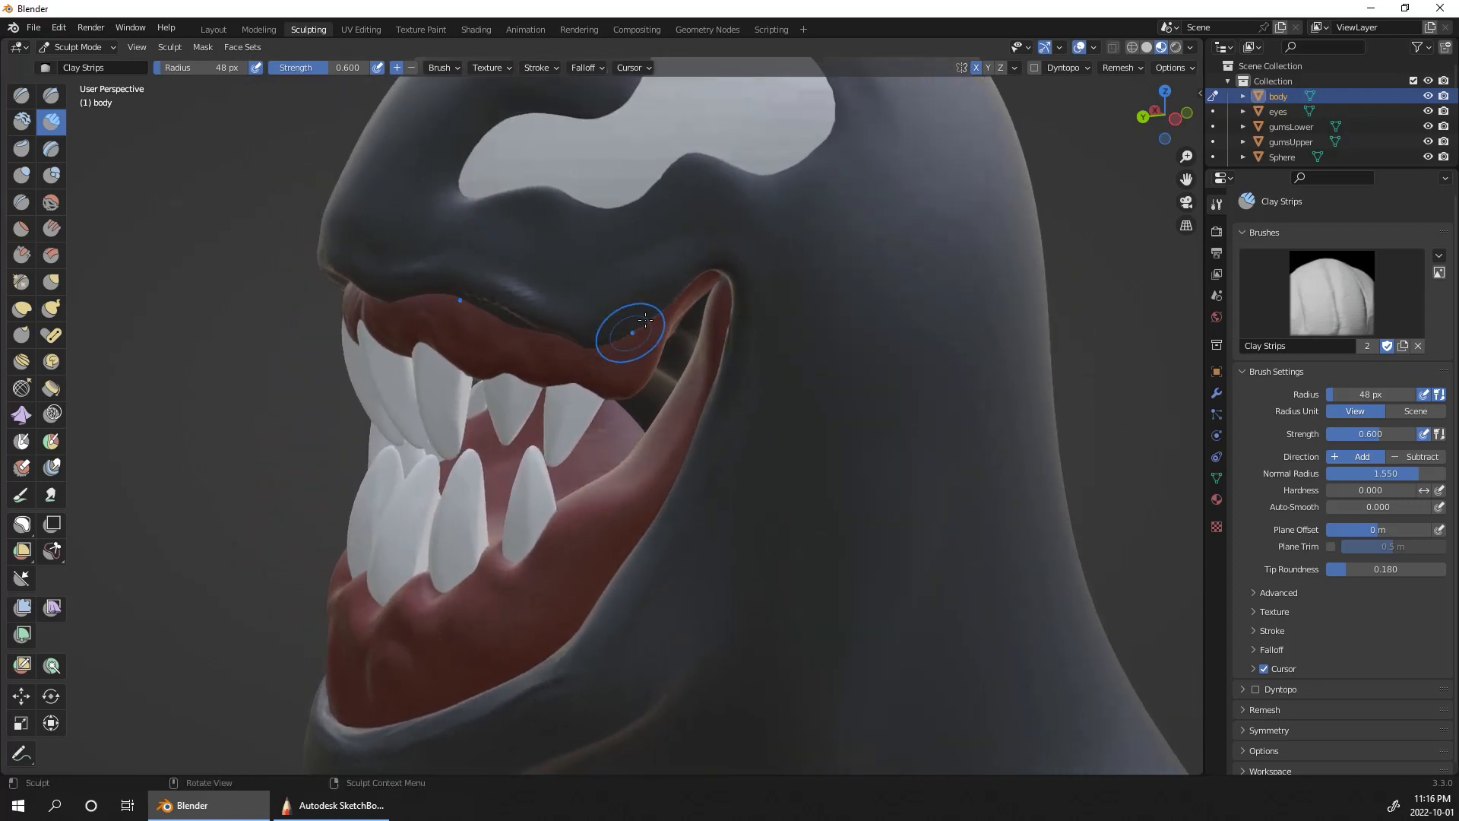
Step: In the left orthographic view, pull the body's mouth corner forward and up with the Grab brush at a 59 px radius
left_click(51, 282)
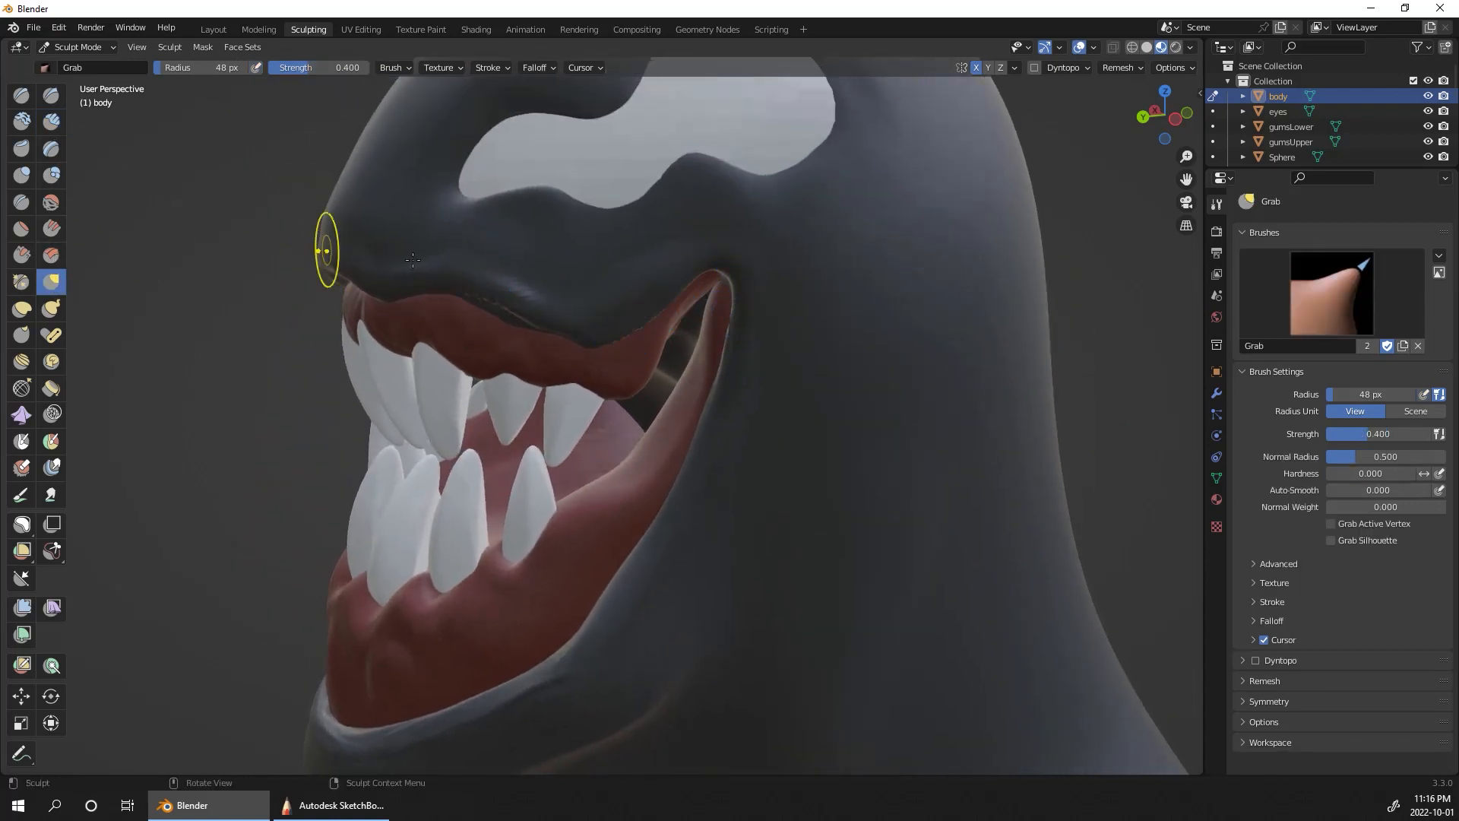
key("f")
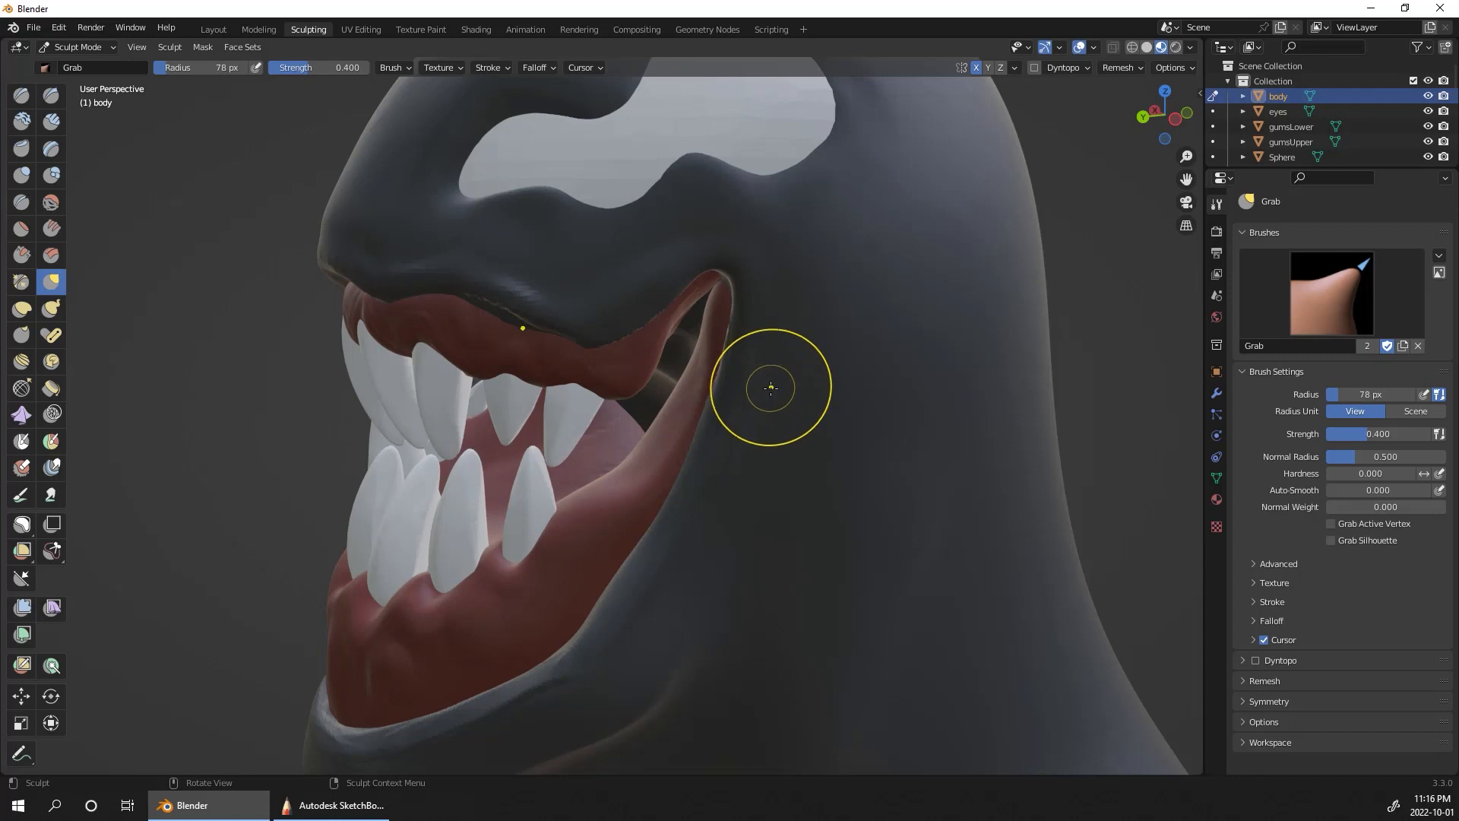
left_click(840, 370)
left_click(1176, 119)
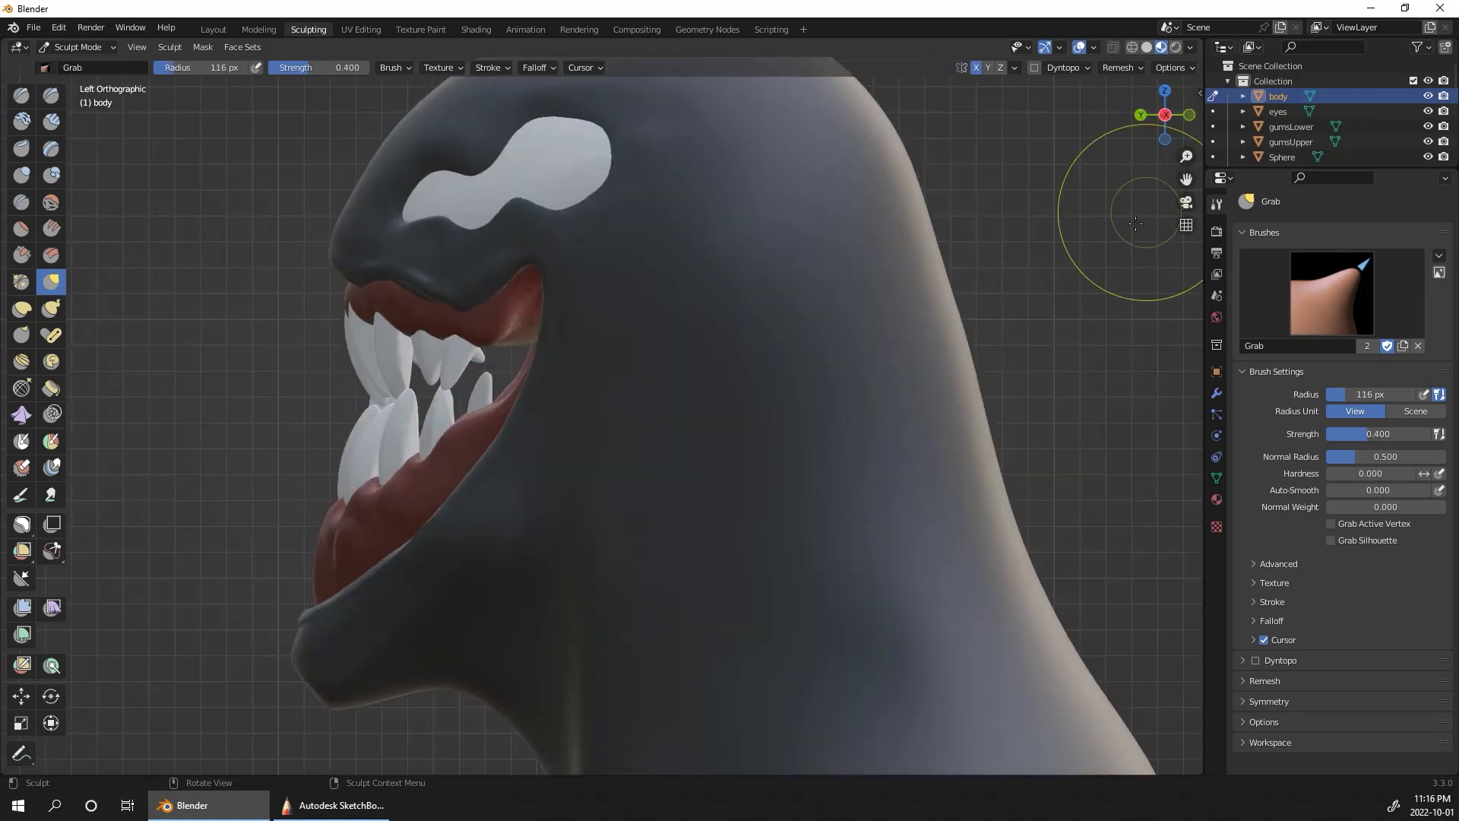
middle_click_drag(954, 342, 1118, 402)
left_click(1165, 115)
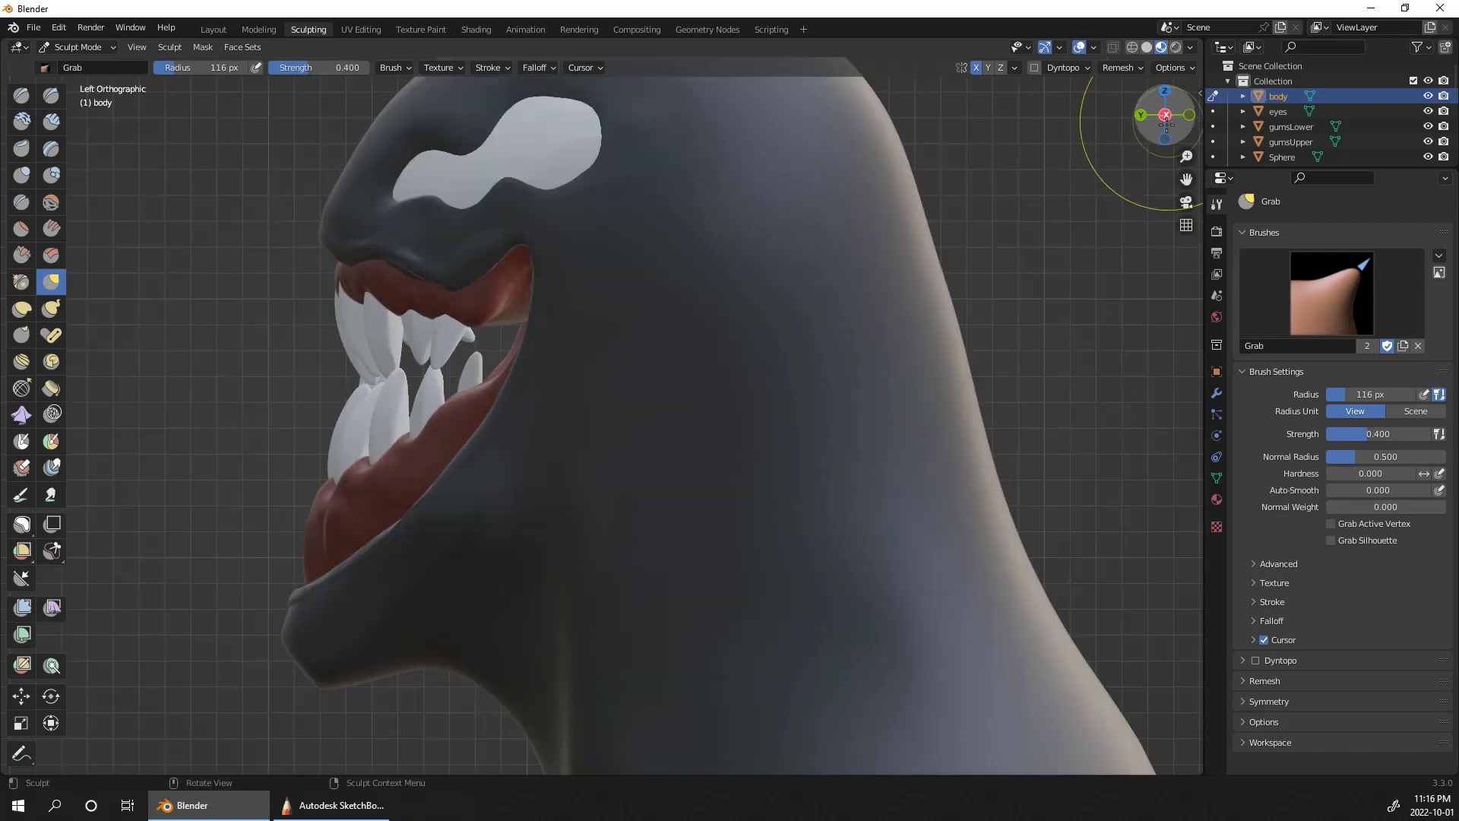
scroll(1026, 456, "down", 5)
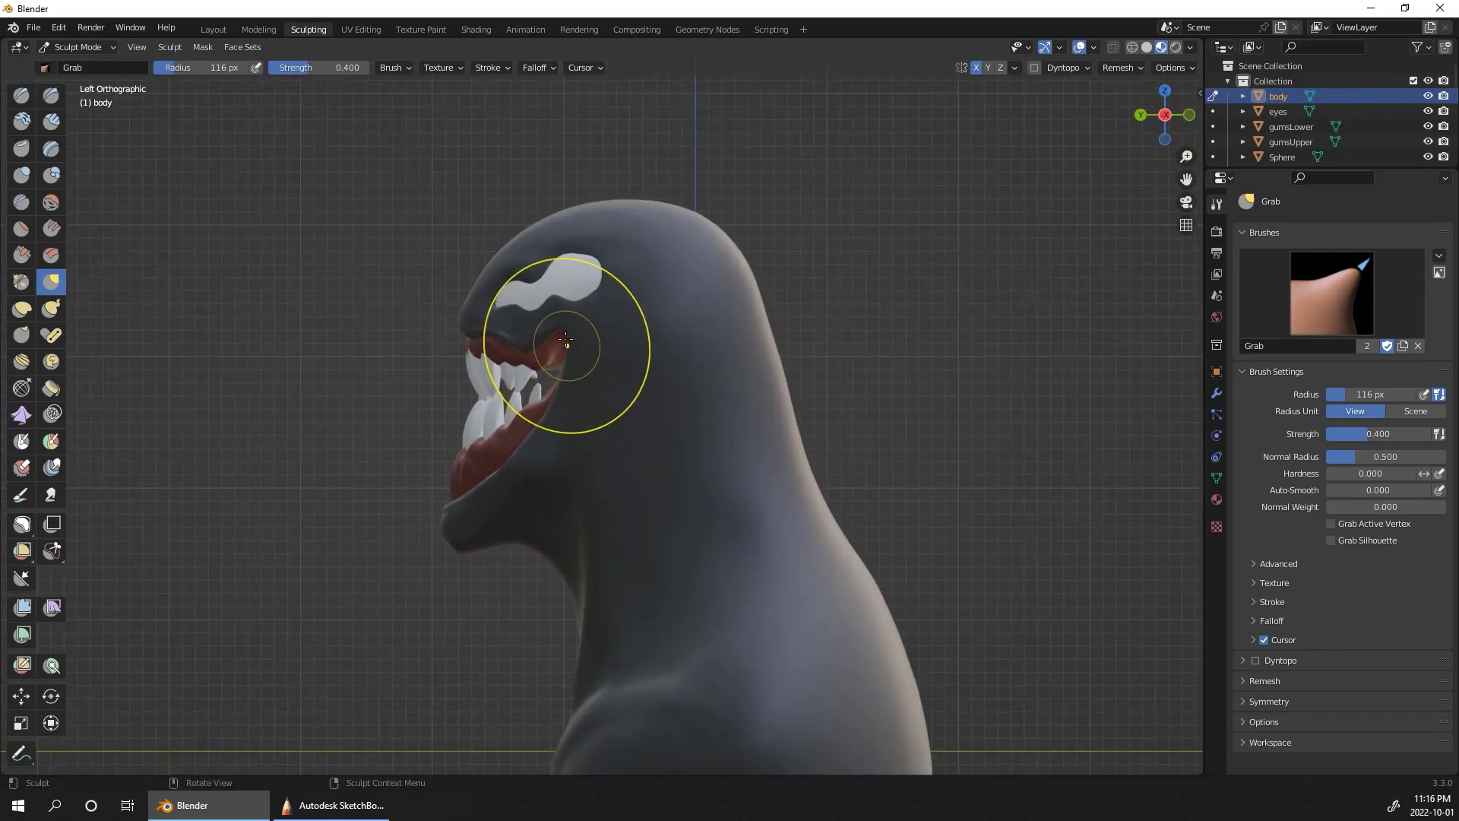
key("bracketleft")
key("bracketleft")
key("bracketleft")
key("bracketleft")
key("bracketleft")
key("bracketleft")
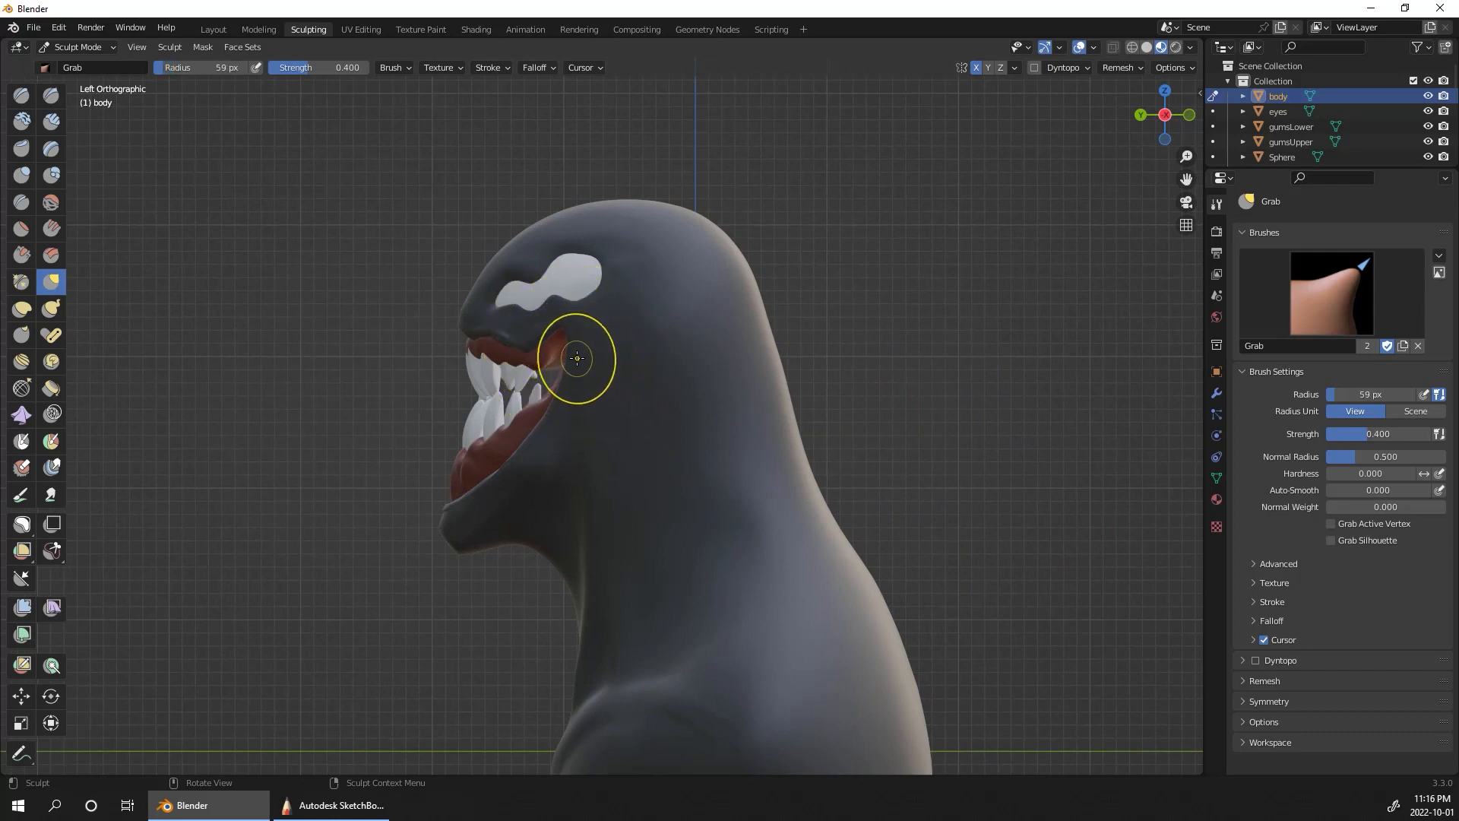
left_click_drag(574, 348, 552, 321)
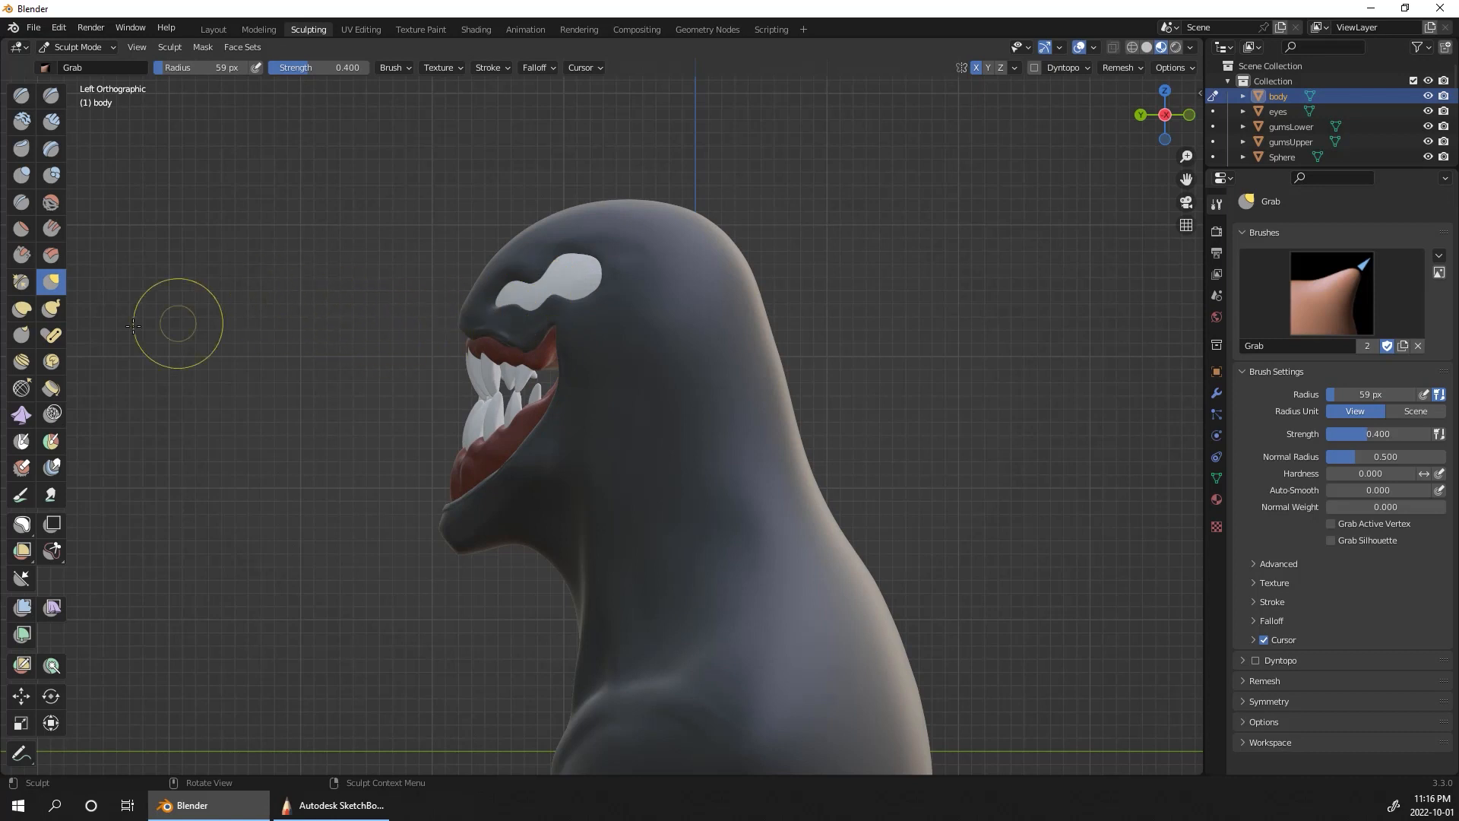
Step: Pull the body's snout and upper lip forward in side view with Elastic Deform at a 197 px radius
left_click(21, 308)
key("bracketright")
key("bracketright")
key("bracketright")
key("bracketright")
key("bracketright")
key("bracketright")
key("bracketright")
key("bracketright")
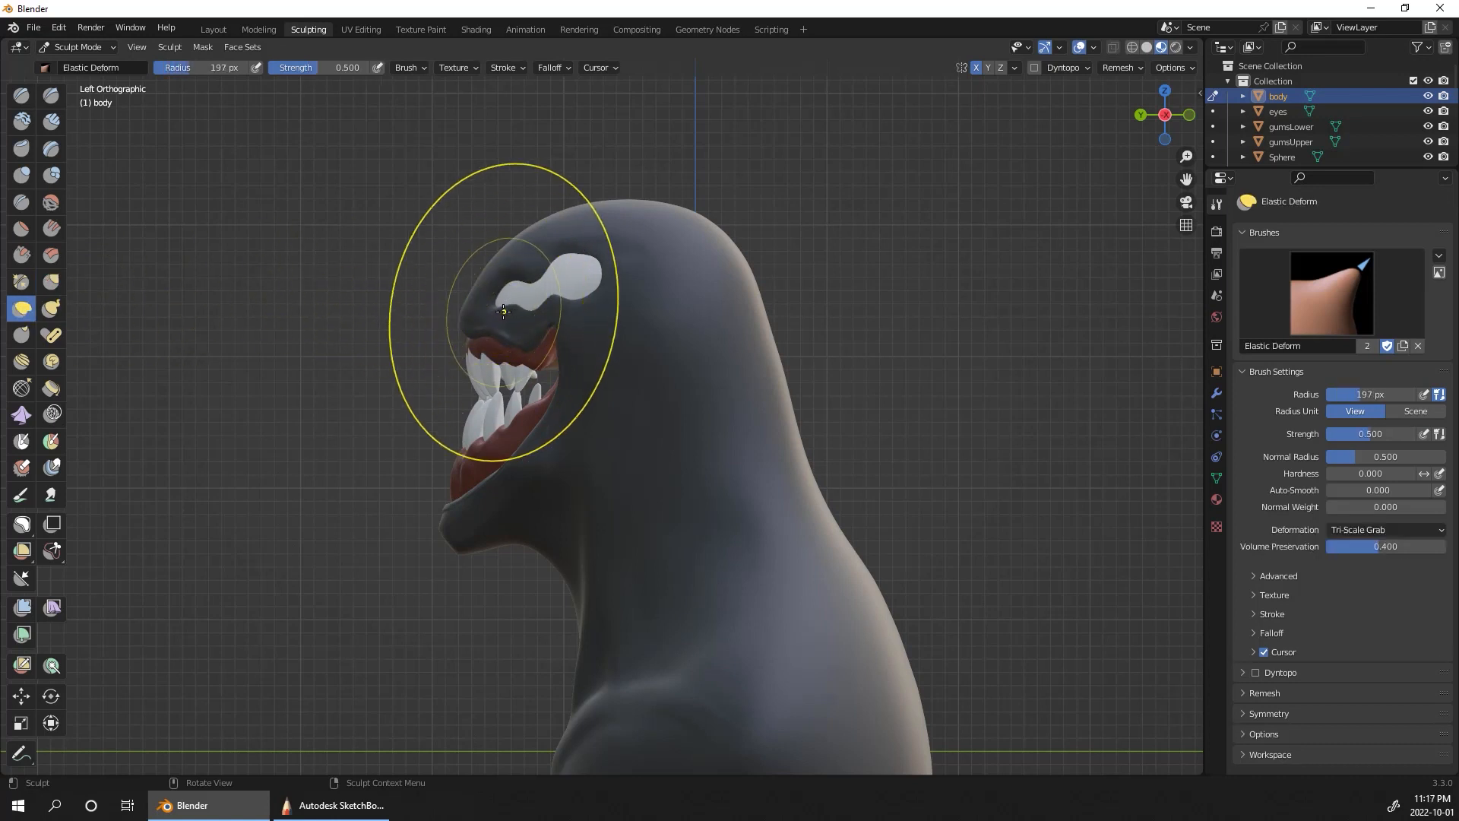
left_click_drag(483, 305, 472, 305)
mouse_move(472, 304)
left_mouse_down()
mouse_move(444, 313)
mouse_move(450, 300)
mouse_move(519, 325)
left_mouse_up()
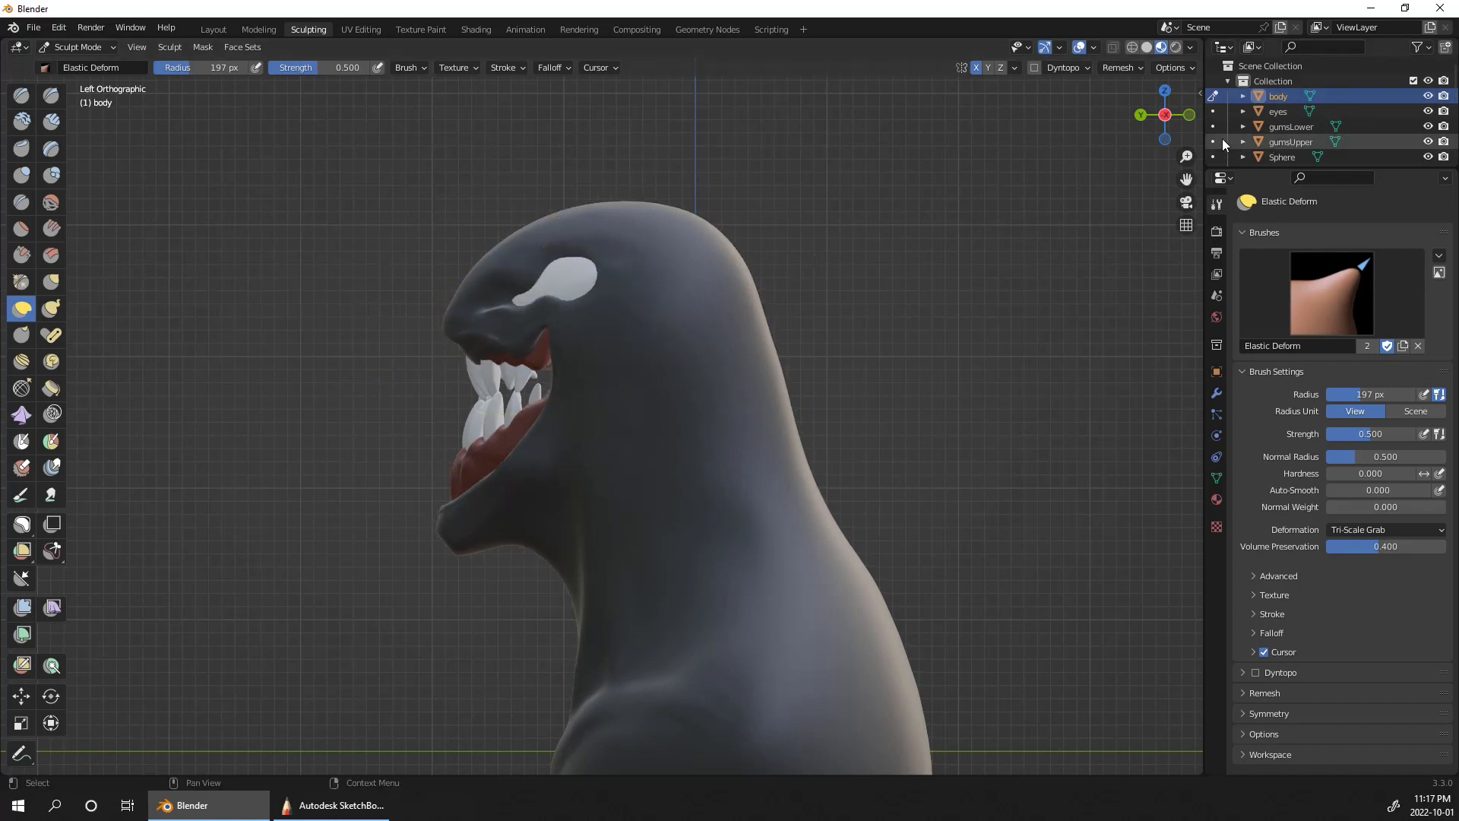
Step: Switch sculpting to the eyes and pull their front ends forward onto the snout with Elastic Deform at a 197 px radius
left_click(1212, 111)
left_click_drag(506, 303, 492, 301)
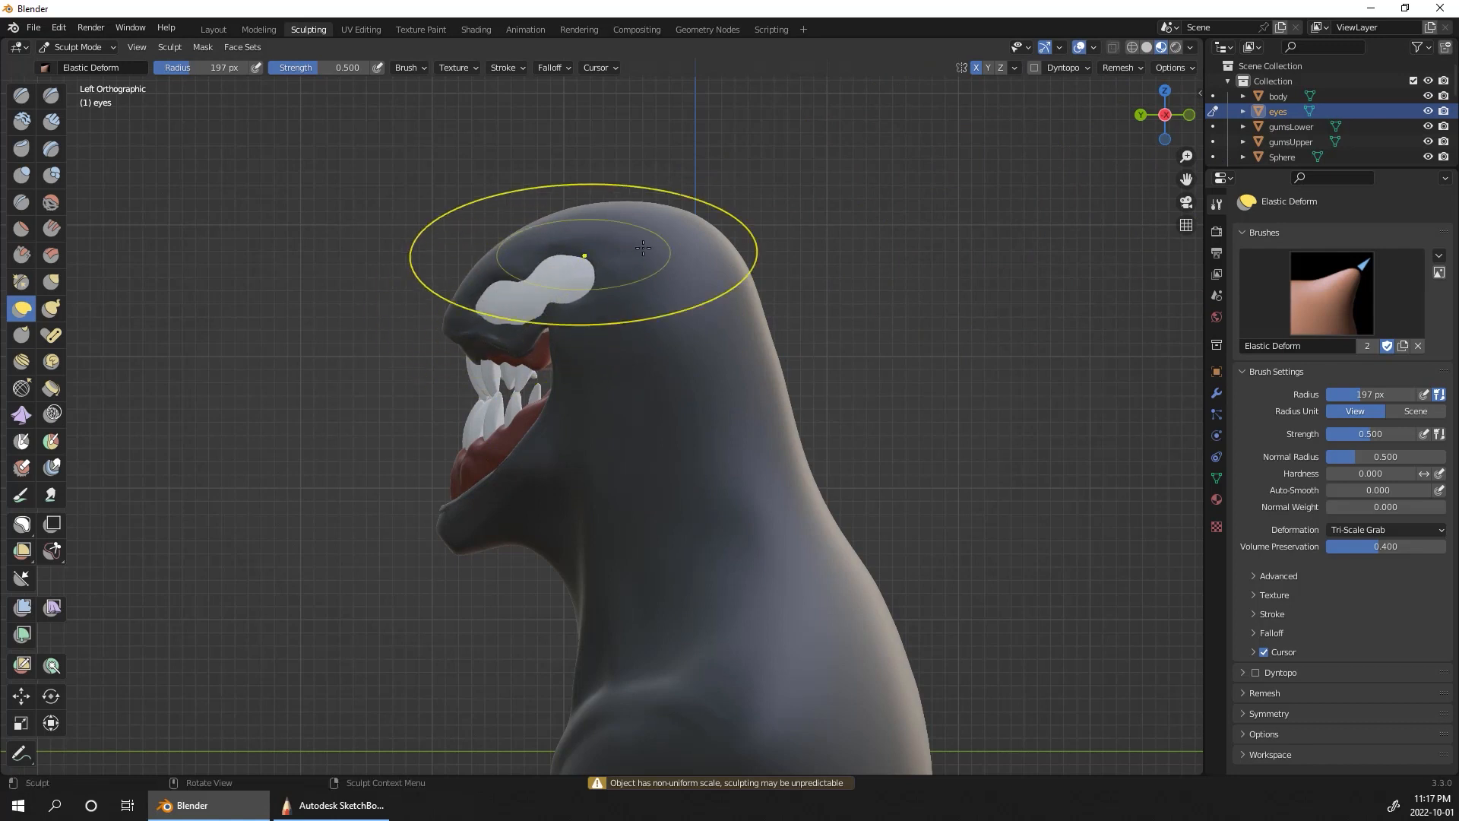
middle_click_drag(961, 358, 633, 481)
left_click_drag(623, 487, 600, 479)
left_click_drag(601, 479, 566, 461)
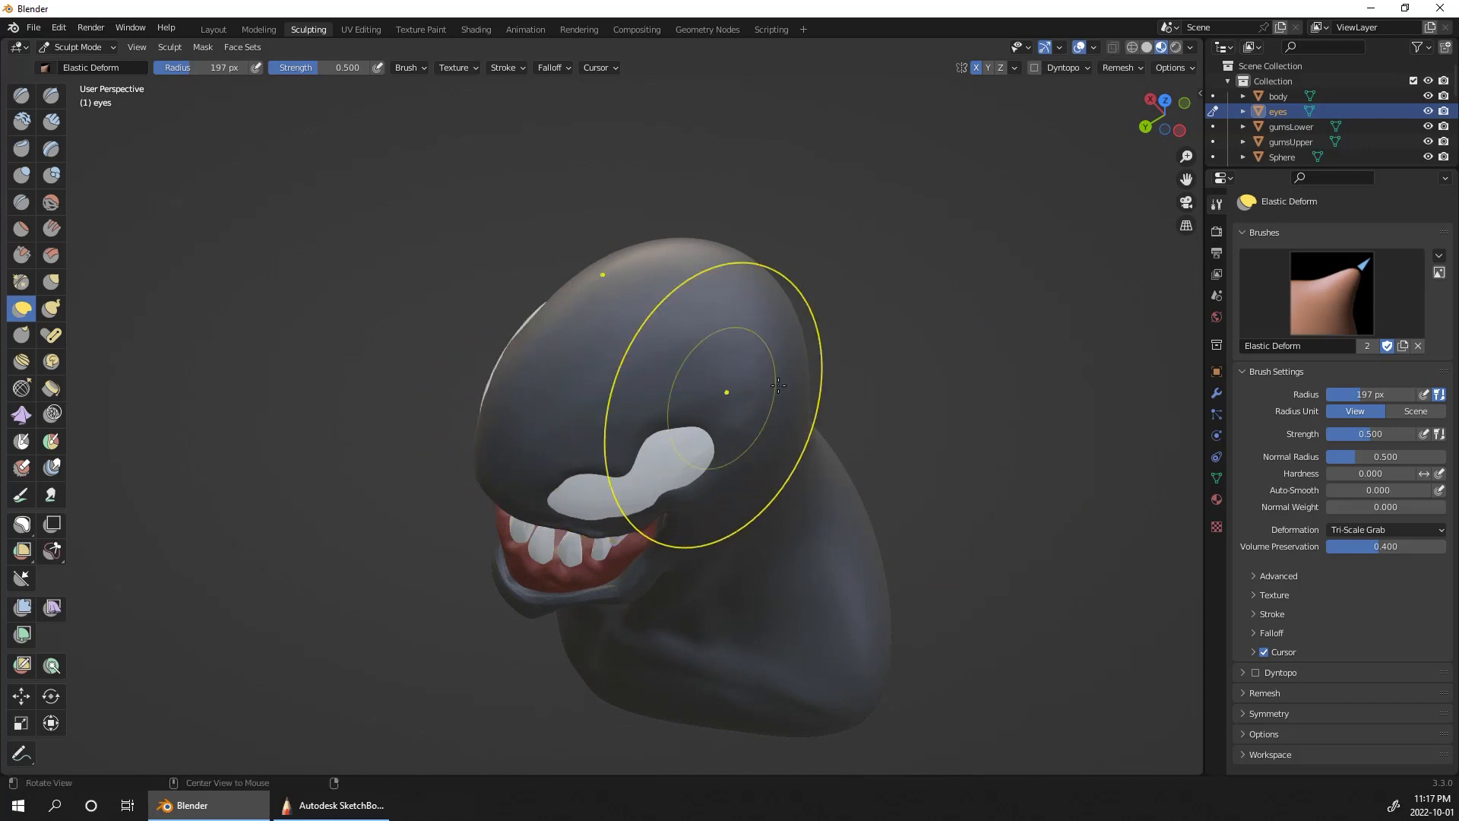
middle_click_drag(723, 390, 840, 228)
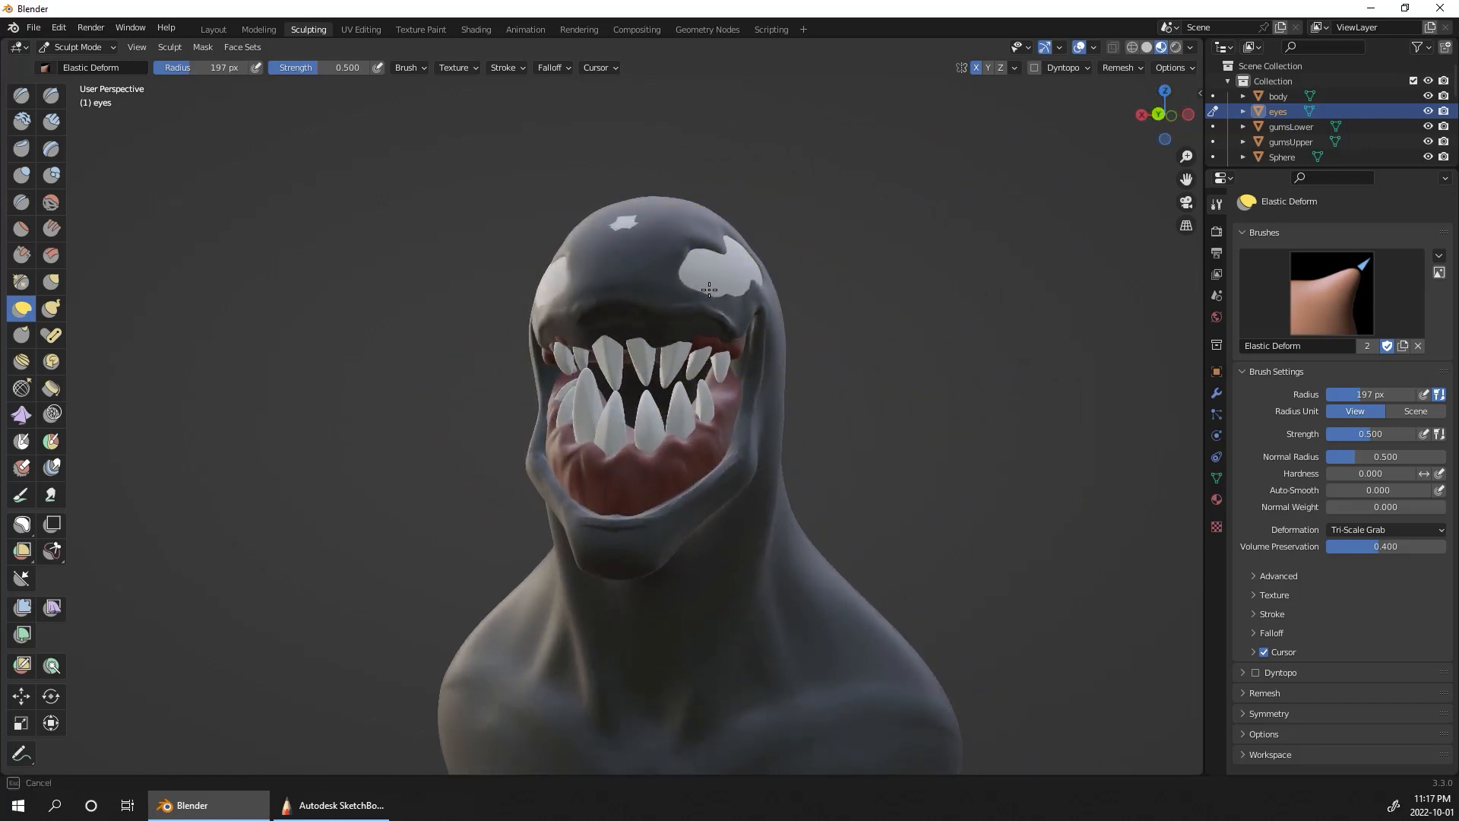
middle_click_drag(707, 235, 1056, 200)
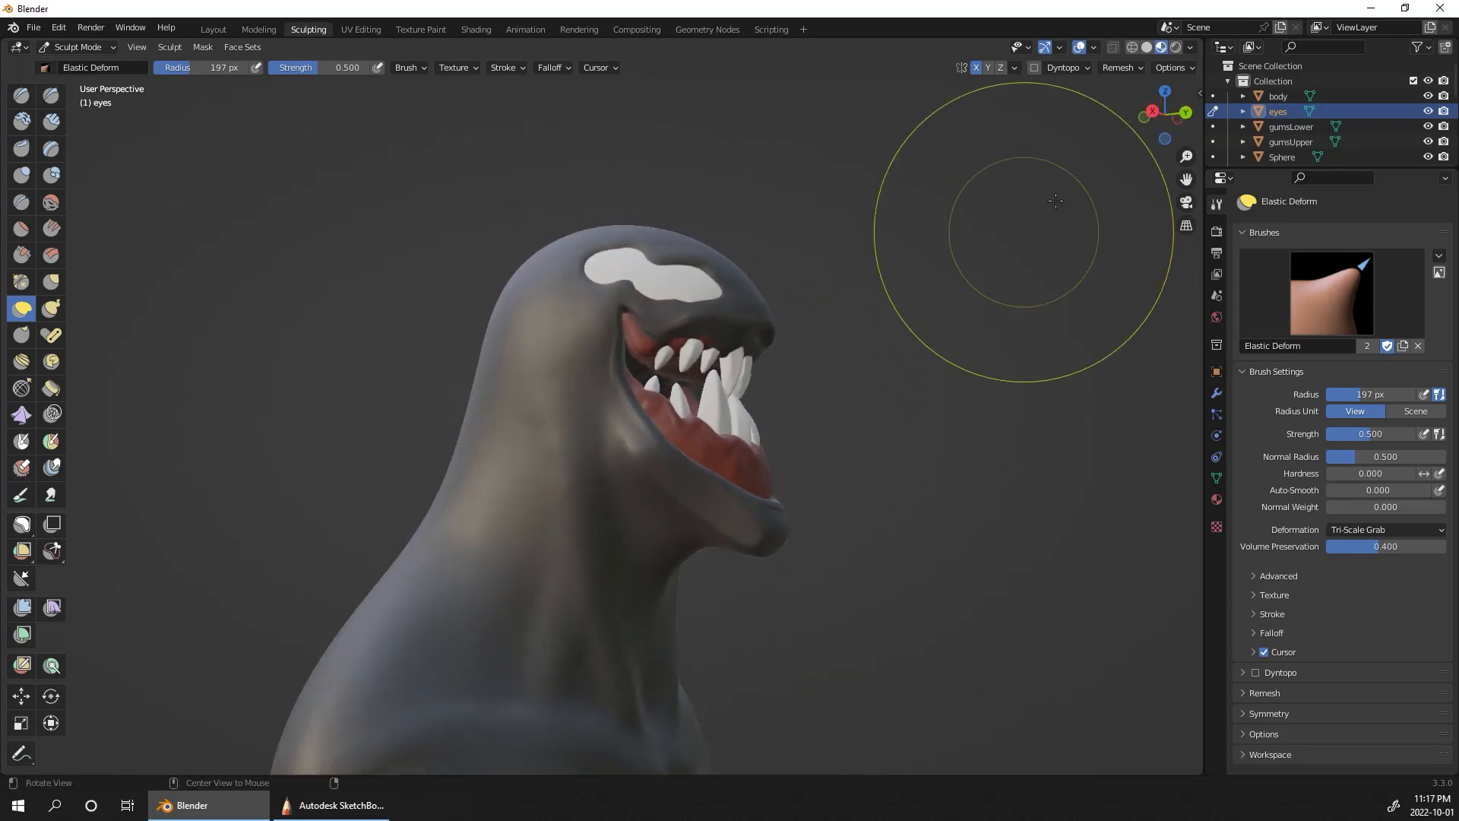
Step: Switch sculpting to gumsUpper, enable X symmetry, and pull its front forward under the upper lip with Elastic Deform at a 197 px radius
left_click(1301, 126)
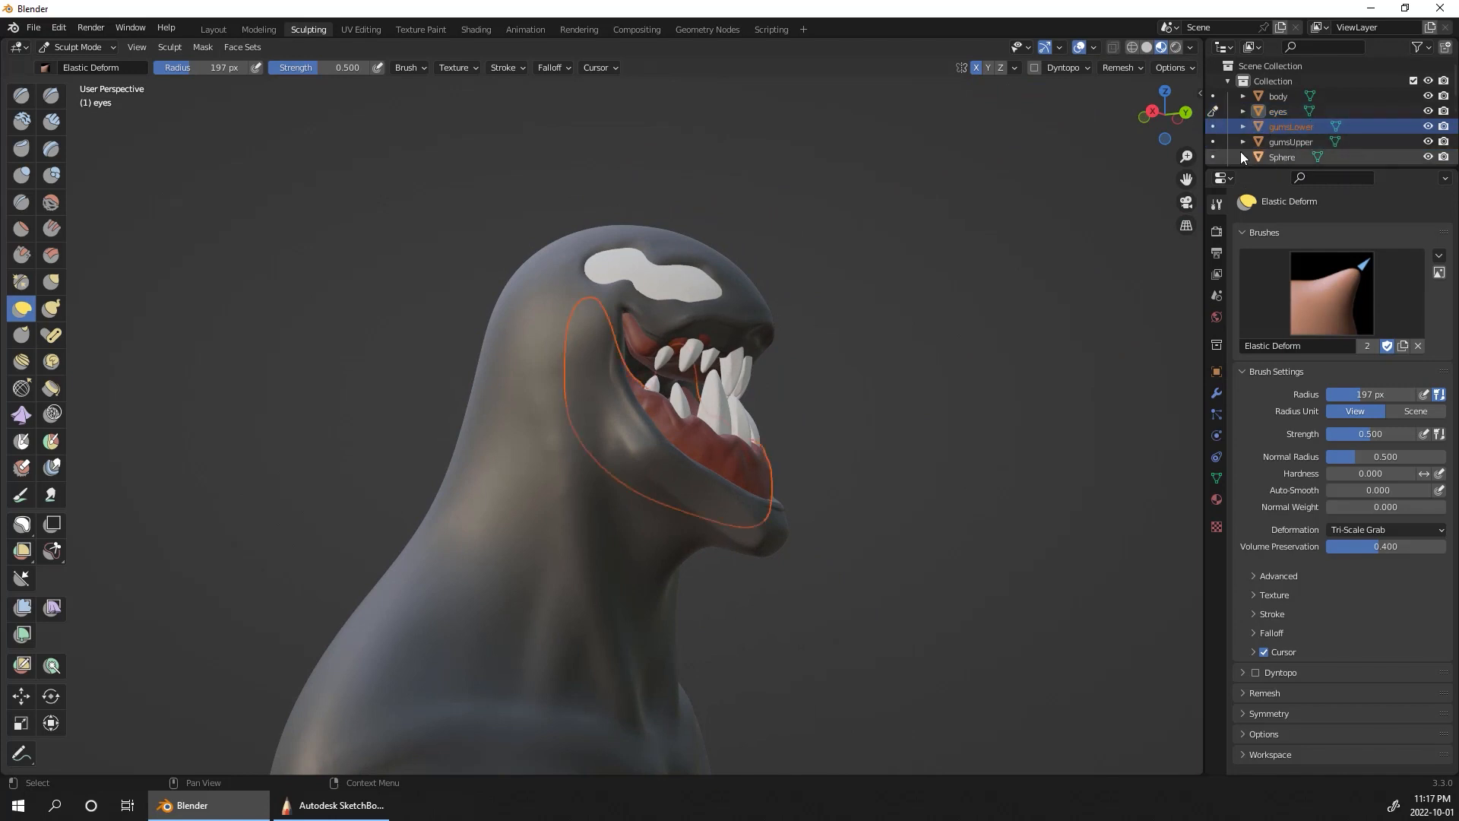
left_click(1214, 142)
middle_click_drag(1026, 304, 1044, 338)
middle_click_drag(1044, 338, 1022, 298, "ctrl")
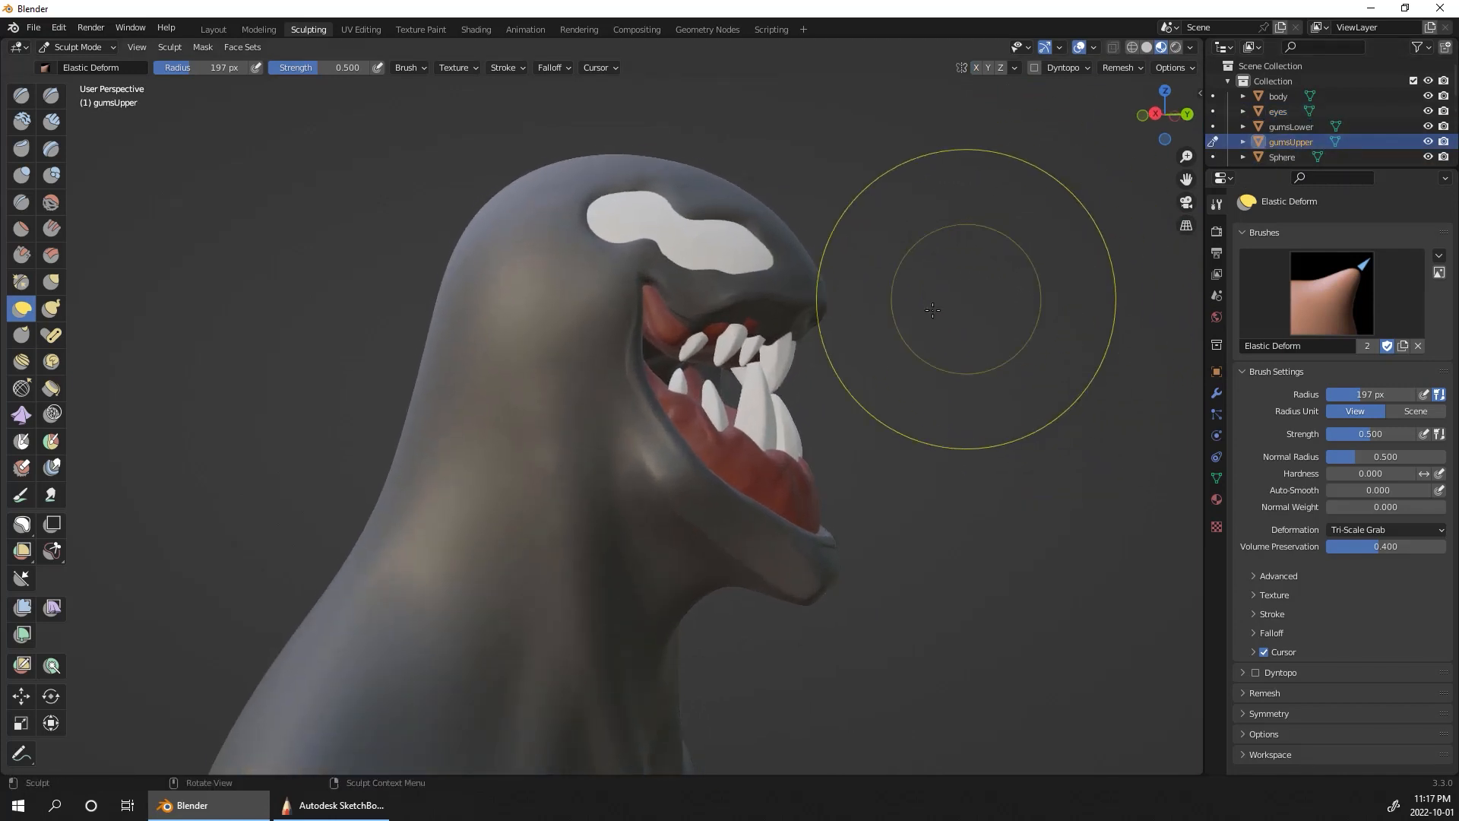
left_click_drag(775, 327, 814, 349)
mouse_move(814, 349)
middle_mouse_down()
mouse_move(831, 244)
mouse_move(808, 302)
middle_mouse_up()
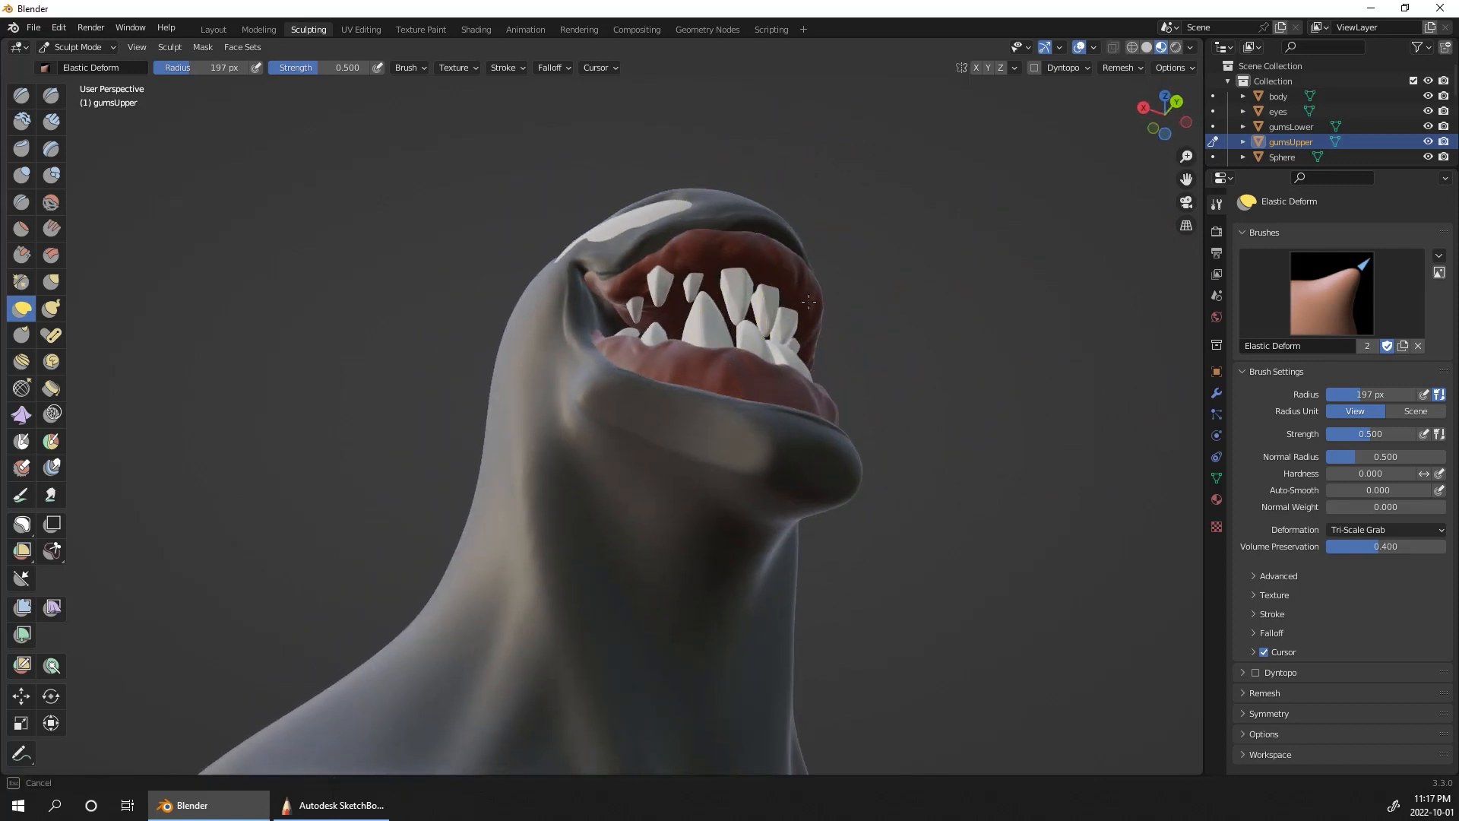
left_click_drag(797, 300, 840, 290)
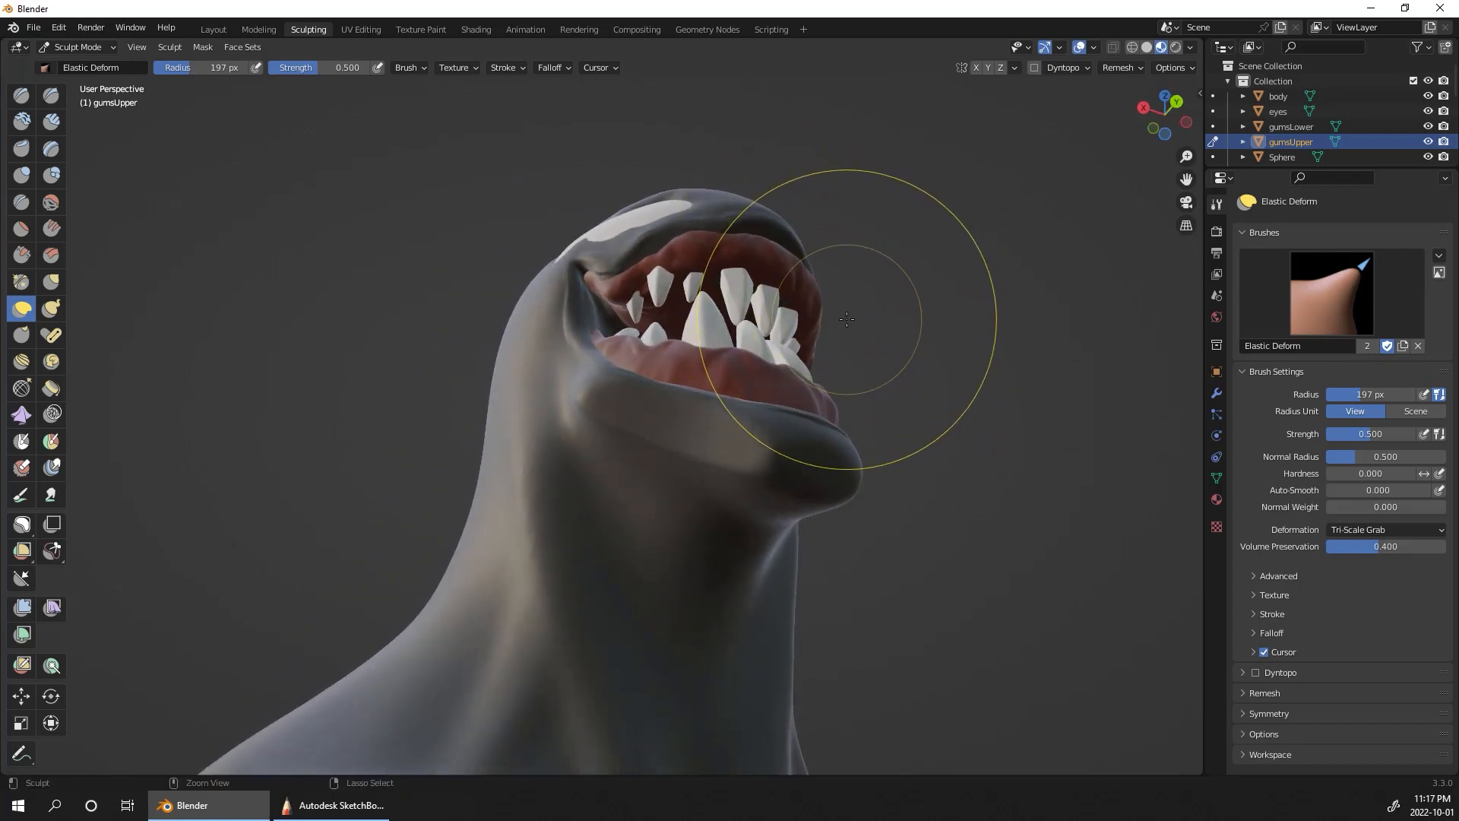
left_click(976, 67)
left_click_drag(769, 273, 822, 248)
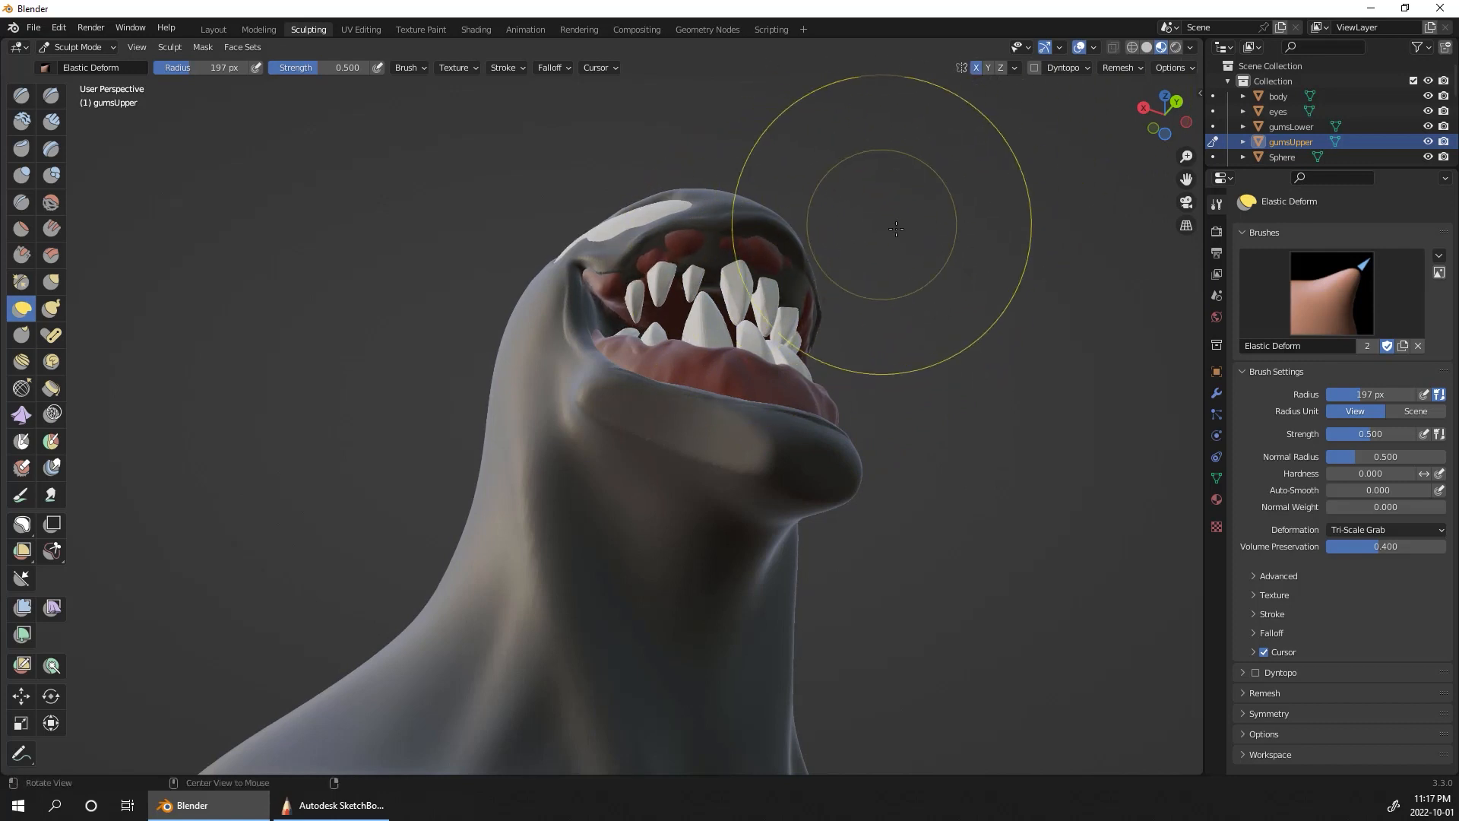
mouse_move(883, 225)
middle_mouse_down()
mouse_move(800, 215)
mouse_move(859, 296)
mouse_move(897, 303)
middle_mouse_up()
left_click_drag(765, 329, 803, 343)
mouse_move(940, 240)
middle_mouse_down()
mouse_move(942, 164)
mouse_move(954, 226)
mouse_move(863, 189)
middle_mouse_up()
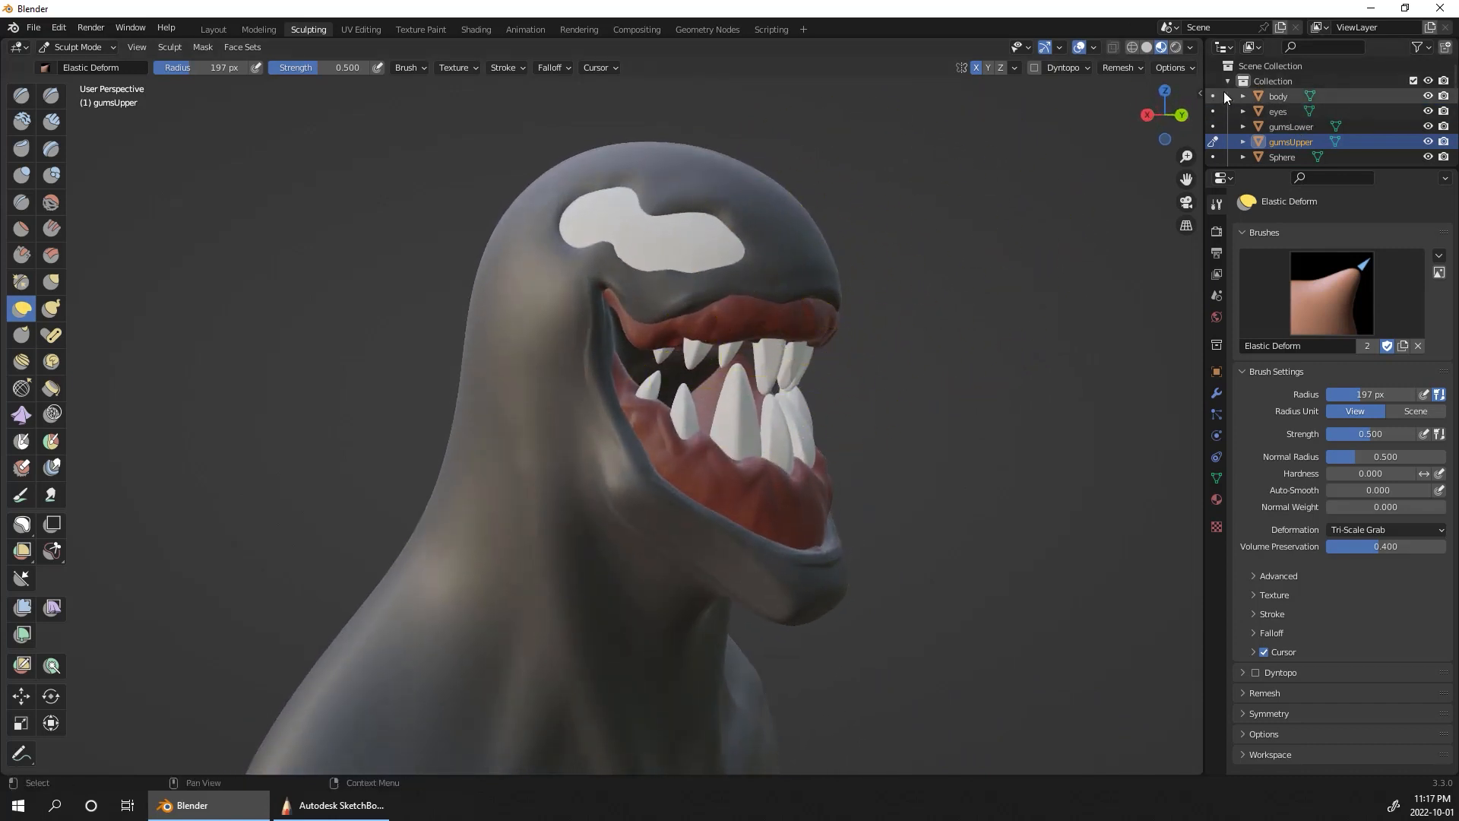
Step: Return to sculpting the body and reshape the upper lip edge around the gums with Elastic Deform at a 103 px radius
key("alt+q")
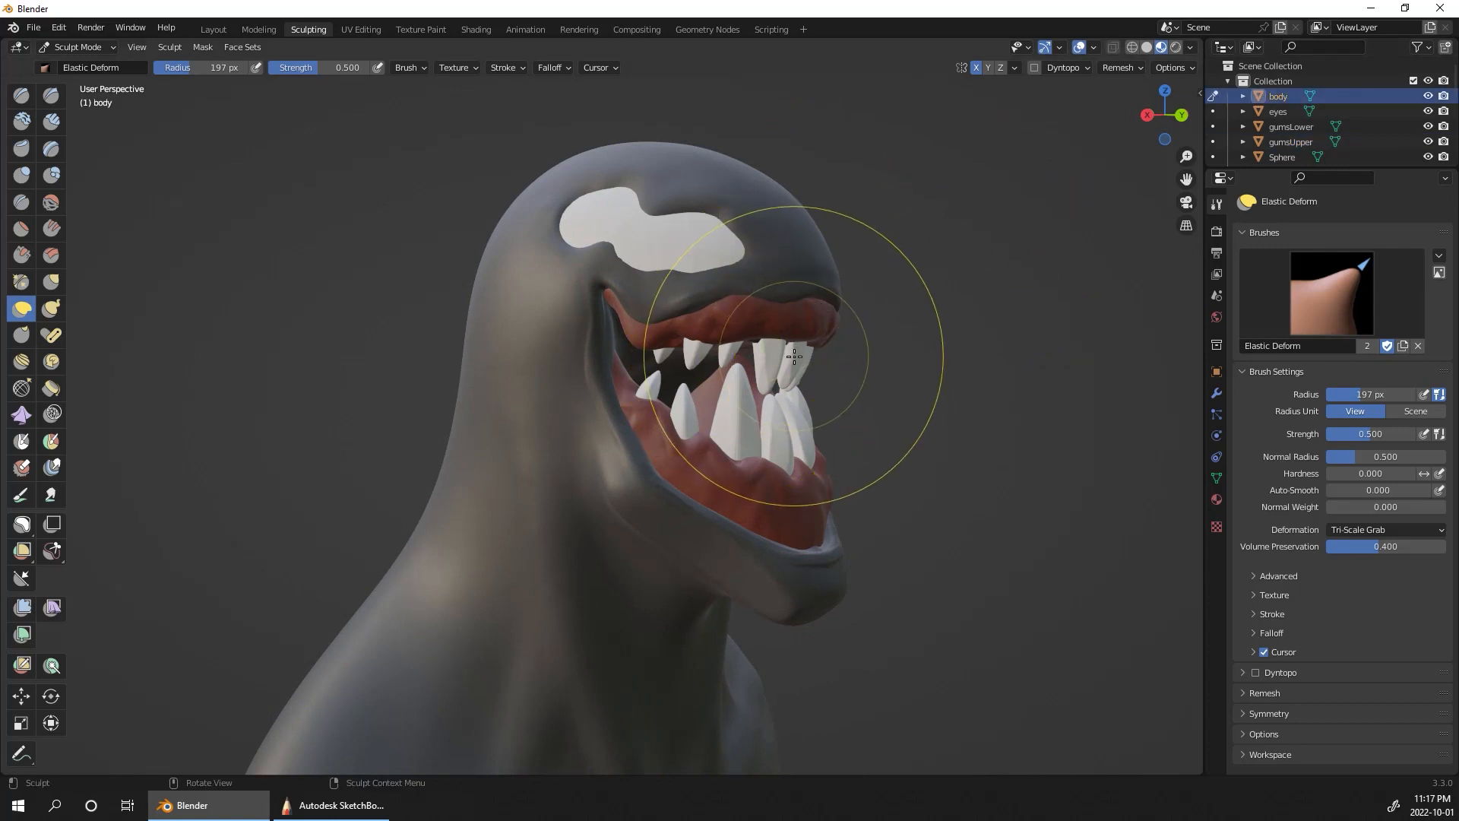
key("f")
left_click(836, 358)
middle_click_drag(798, 326, 898, 220)
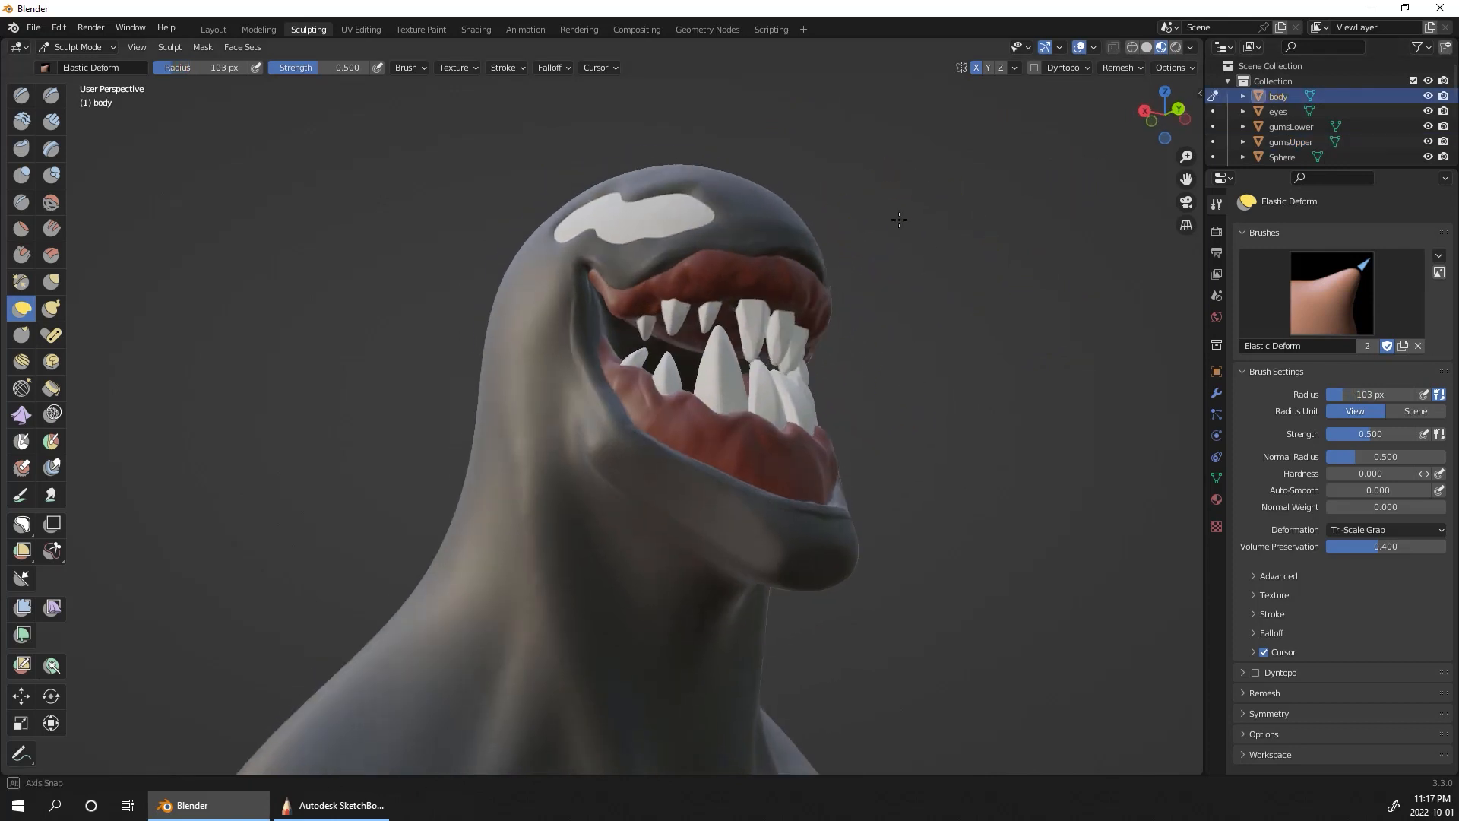
scroll(899, 220, "up", 3)
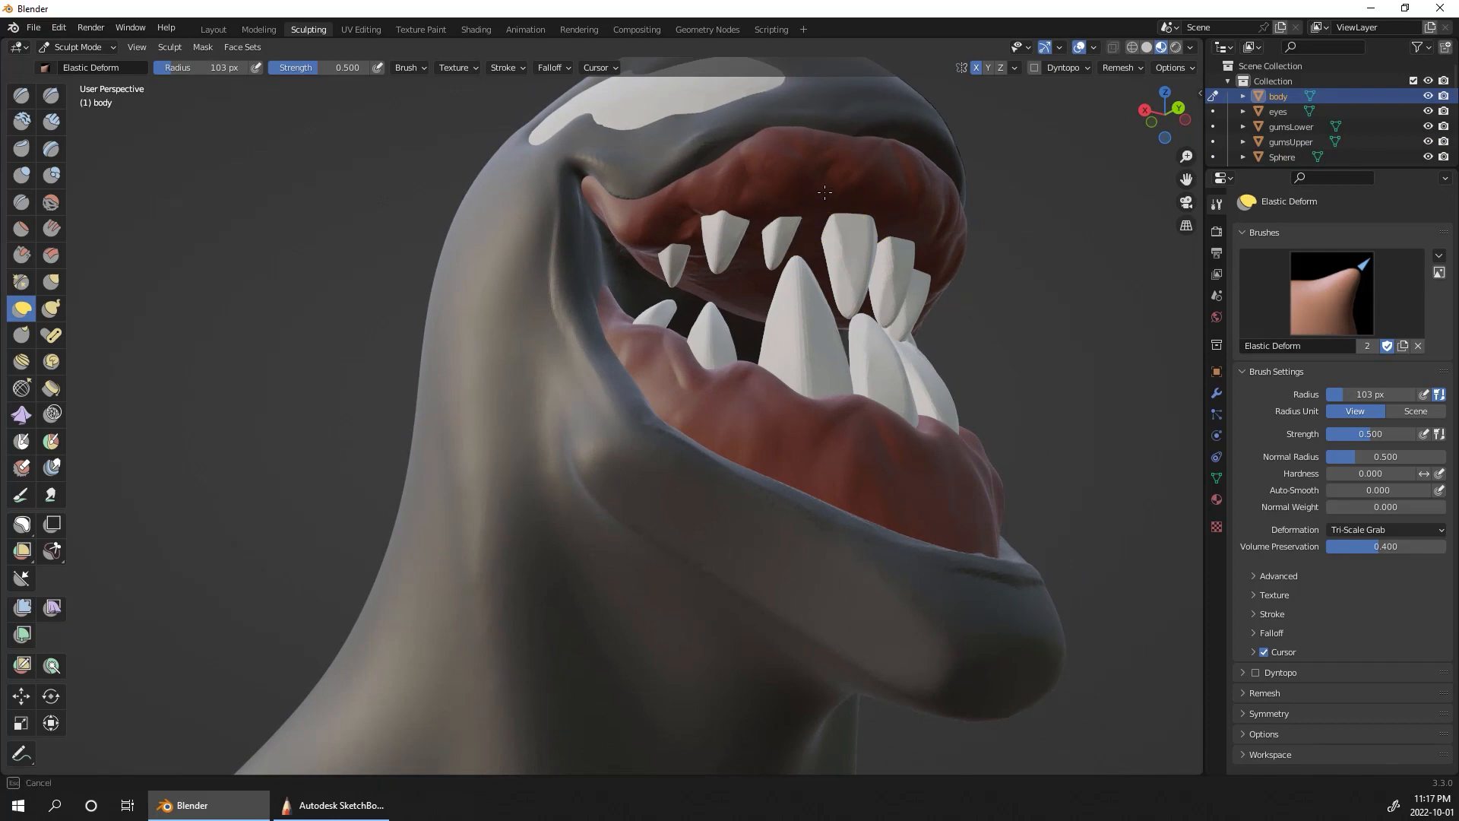
left_click_drag(824, 192, 819, 186)
left_click_drag(778, 176, 782, 187)
mouse_move(1003, 215)
middle_mouse_down()
mouse_move(936, 239)
mouse_move(939, 250)
middle_mouse_up()
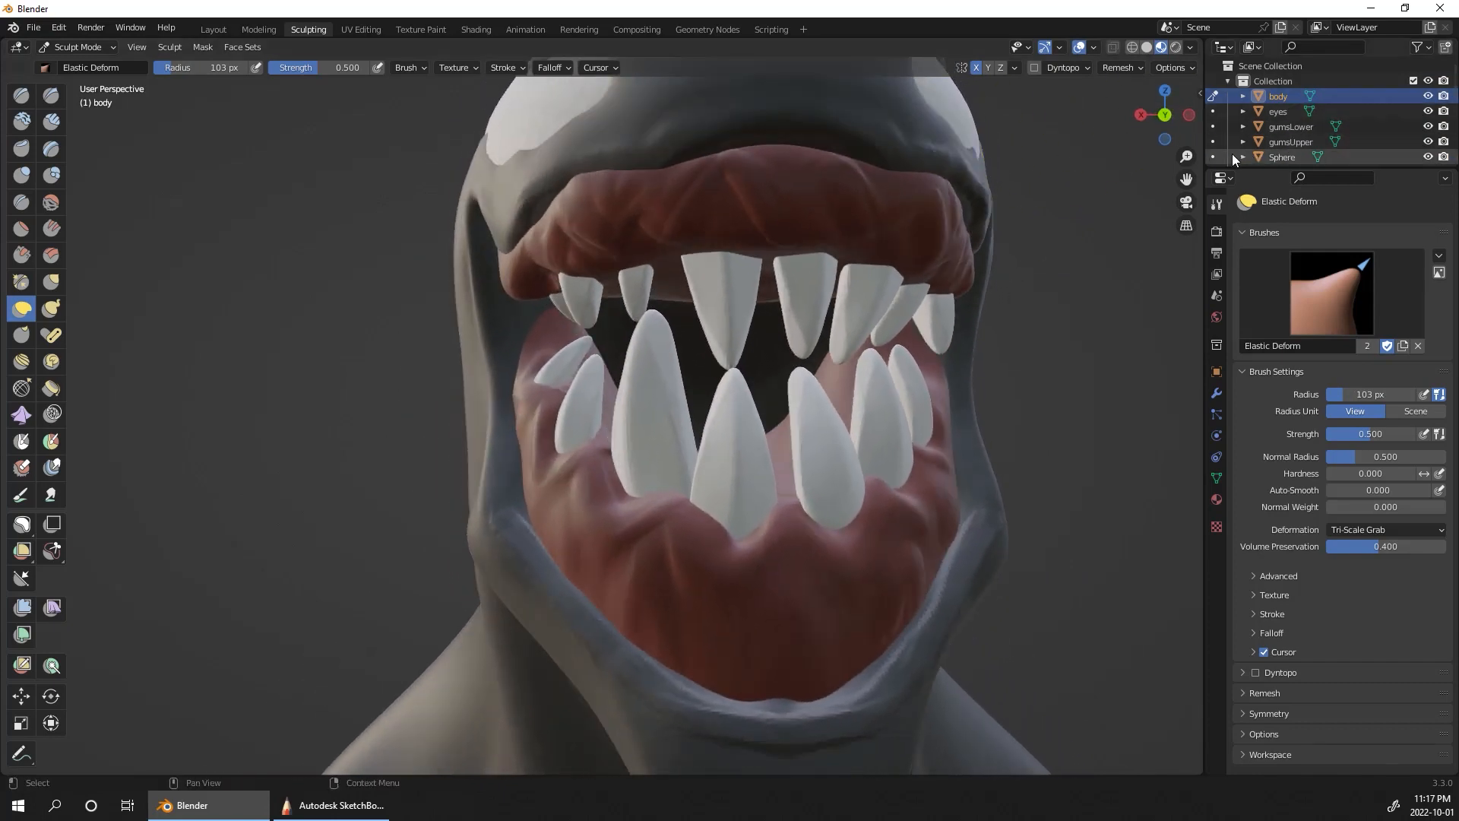
Step: Switch sculpting to gumsUpper and reshape its sides and front edge to fit under the upper lip with Elastic Deform at a 103 px radius
left_click(1213, 142)
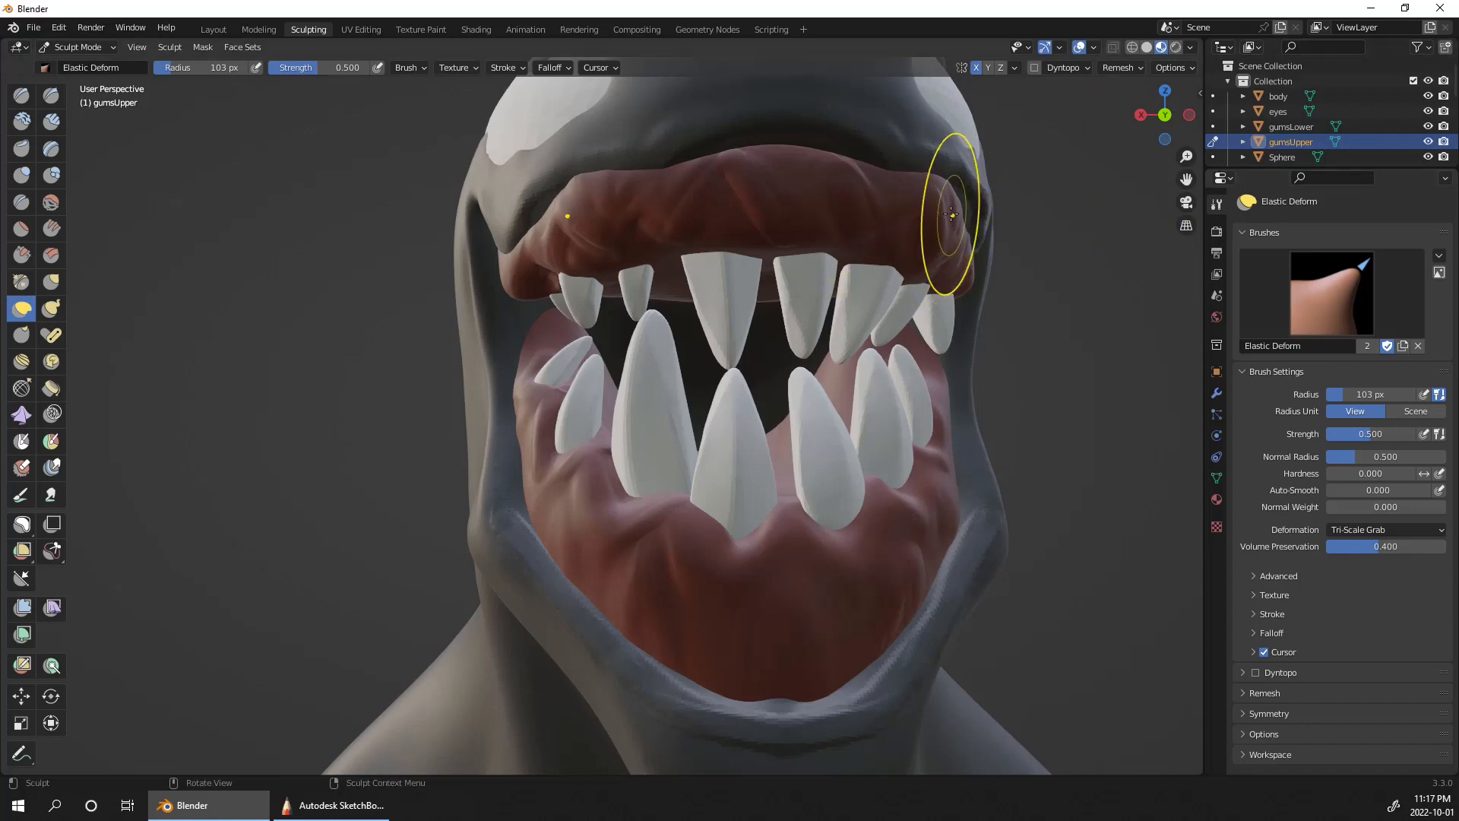
left_click_drag(951, 215, 910, 195)
left_click_drag(792, 169, 795, 145)
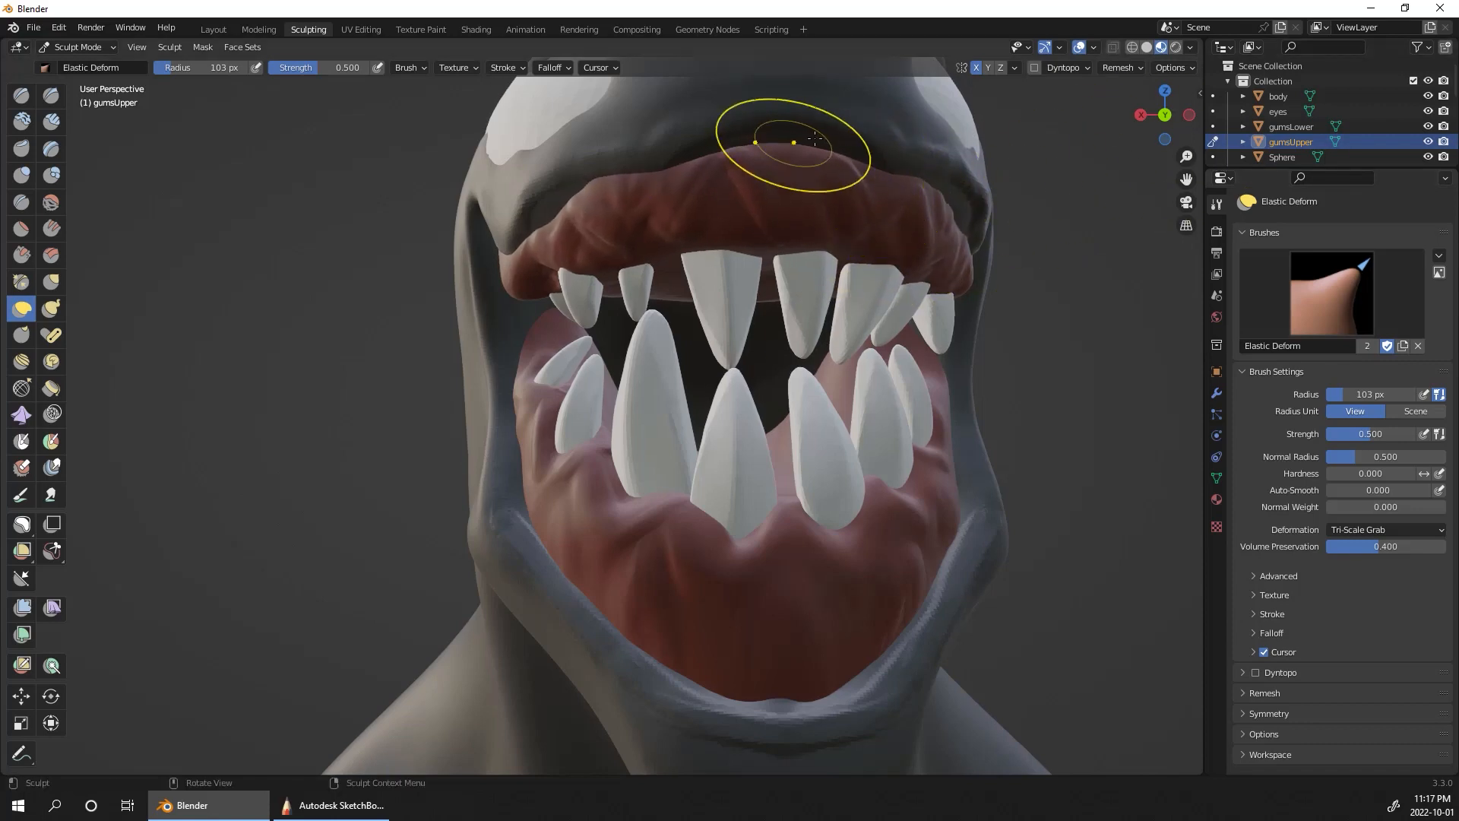
middle_click_drag(814, 138, 752, 108)
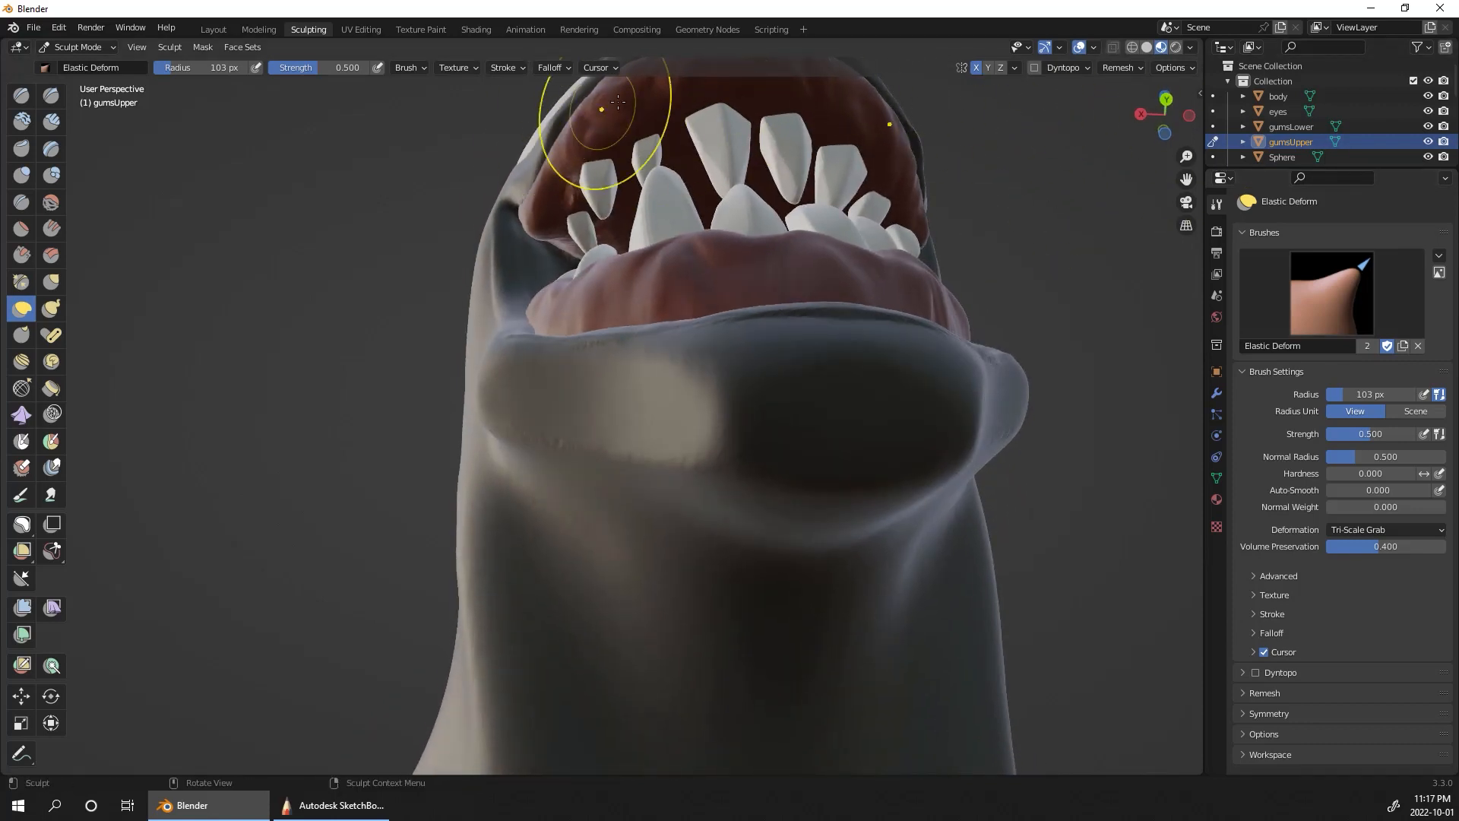
middle_click_drag(1050, 144, 1005, 304, "shift")
left_click_drag(841, 251, 809, 220)
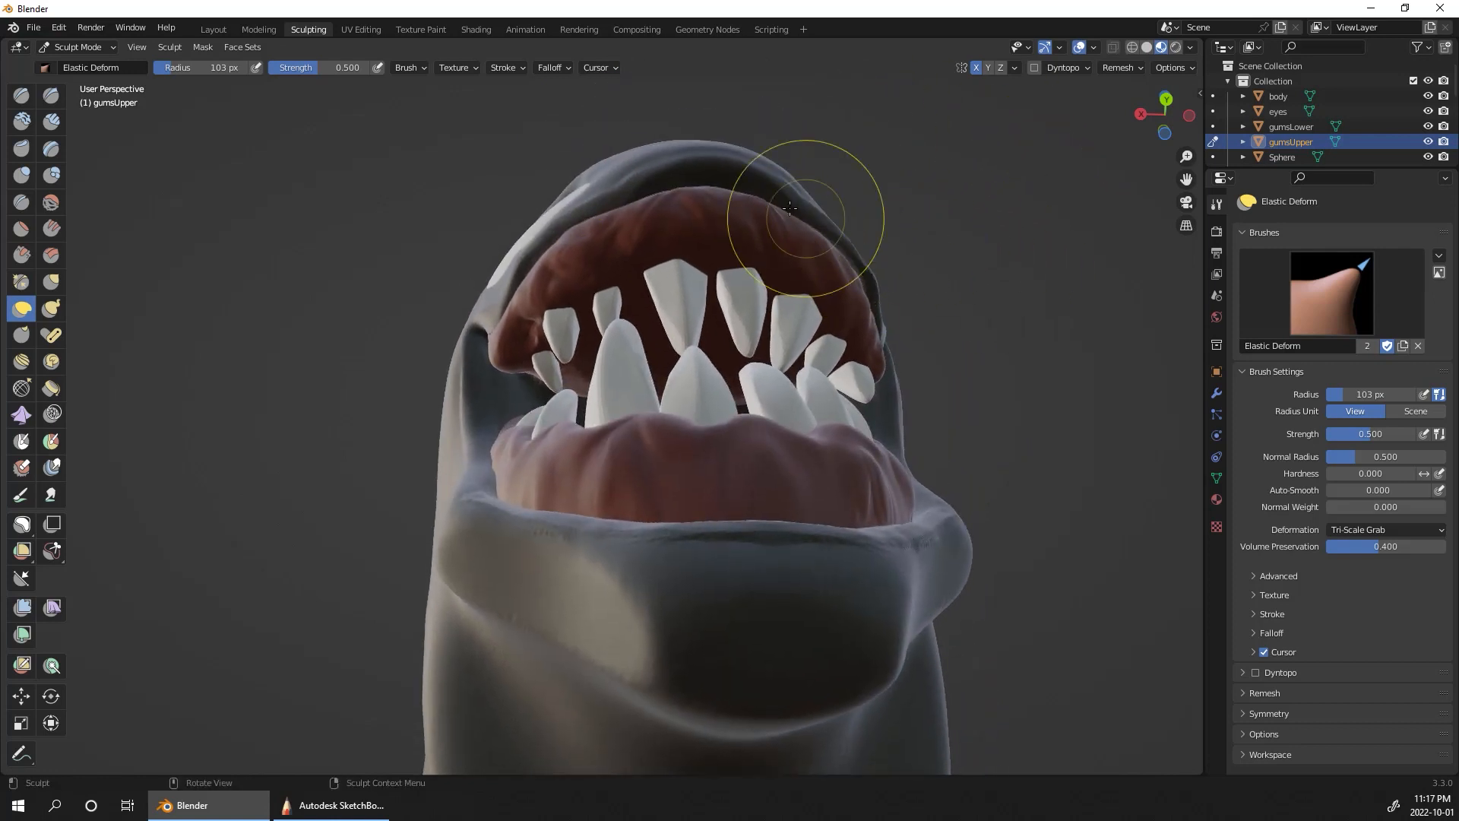
middle_click_drag(873, 175, 975, 377)
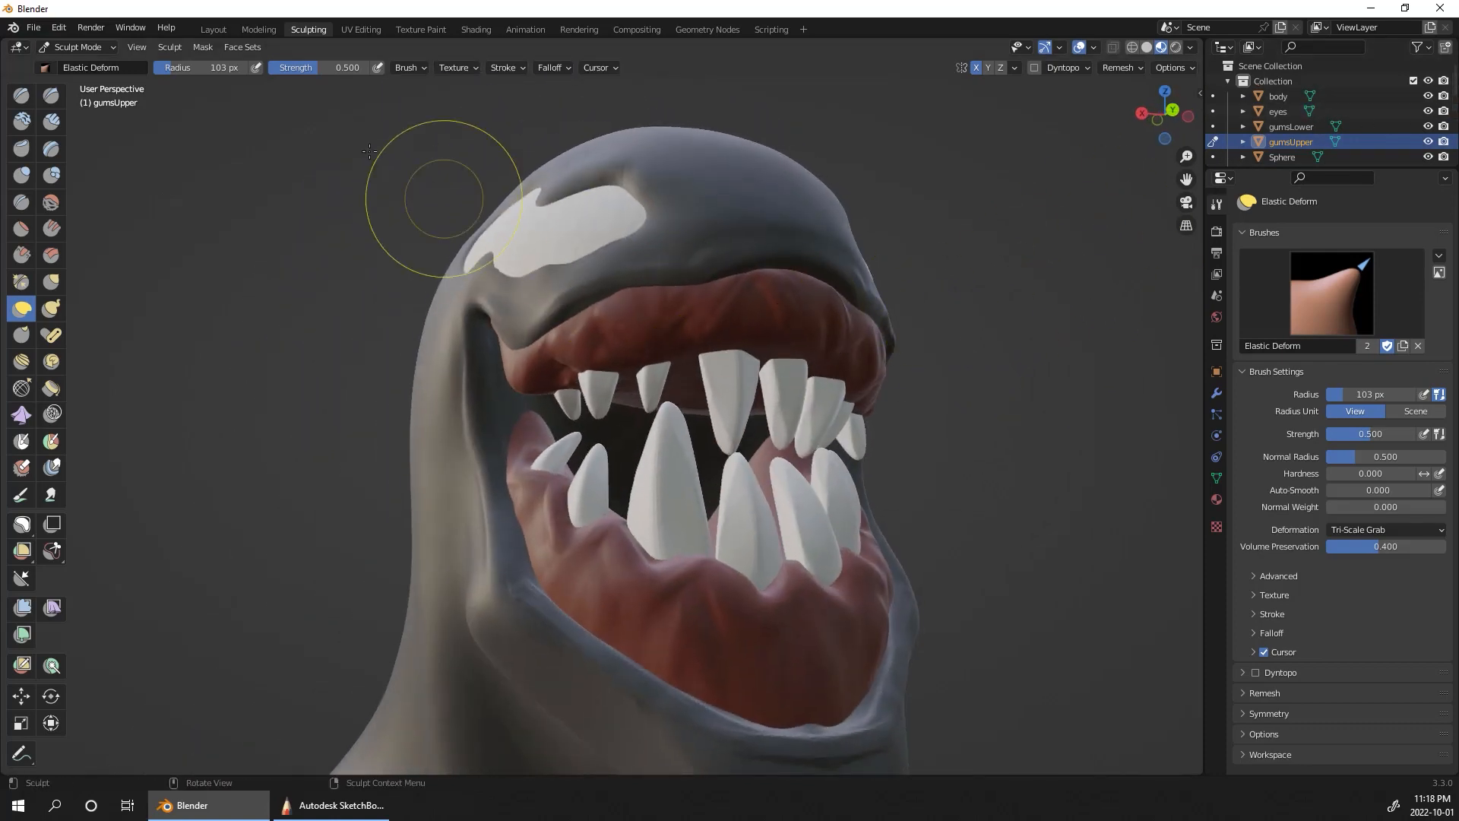
Step: In the Layout workspace, select all eight upper teeth, Sphere through Sphere.007, and join them into one object
left_click(215, 30)
left_click(693, 375)
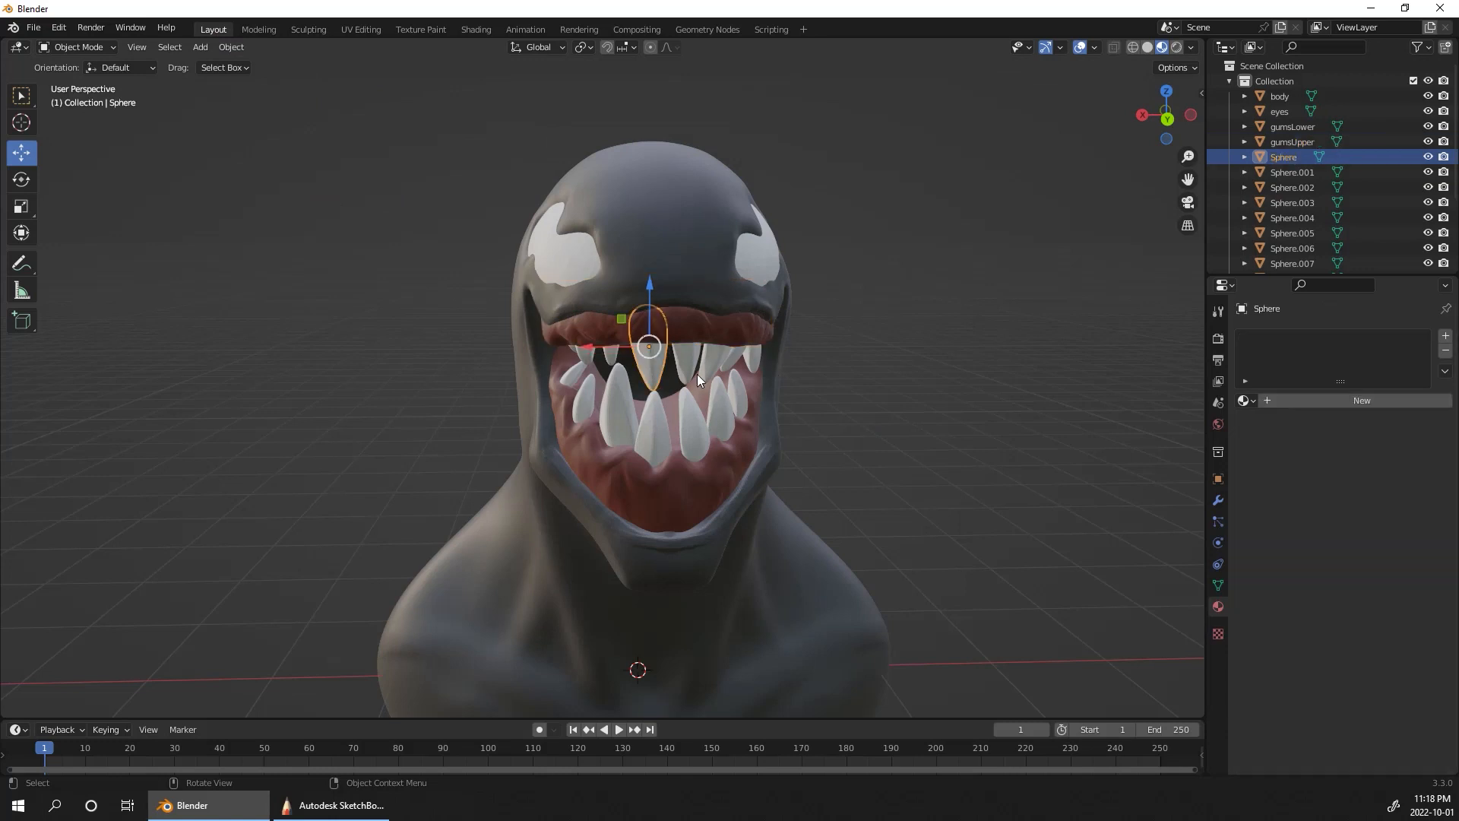
left_click(714, 368)
left_click(715, 366)
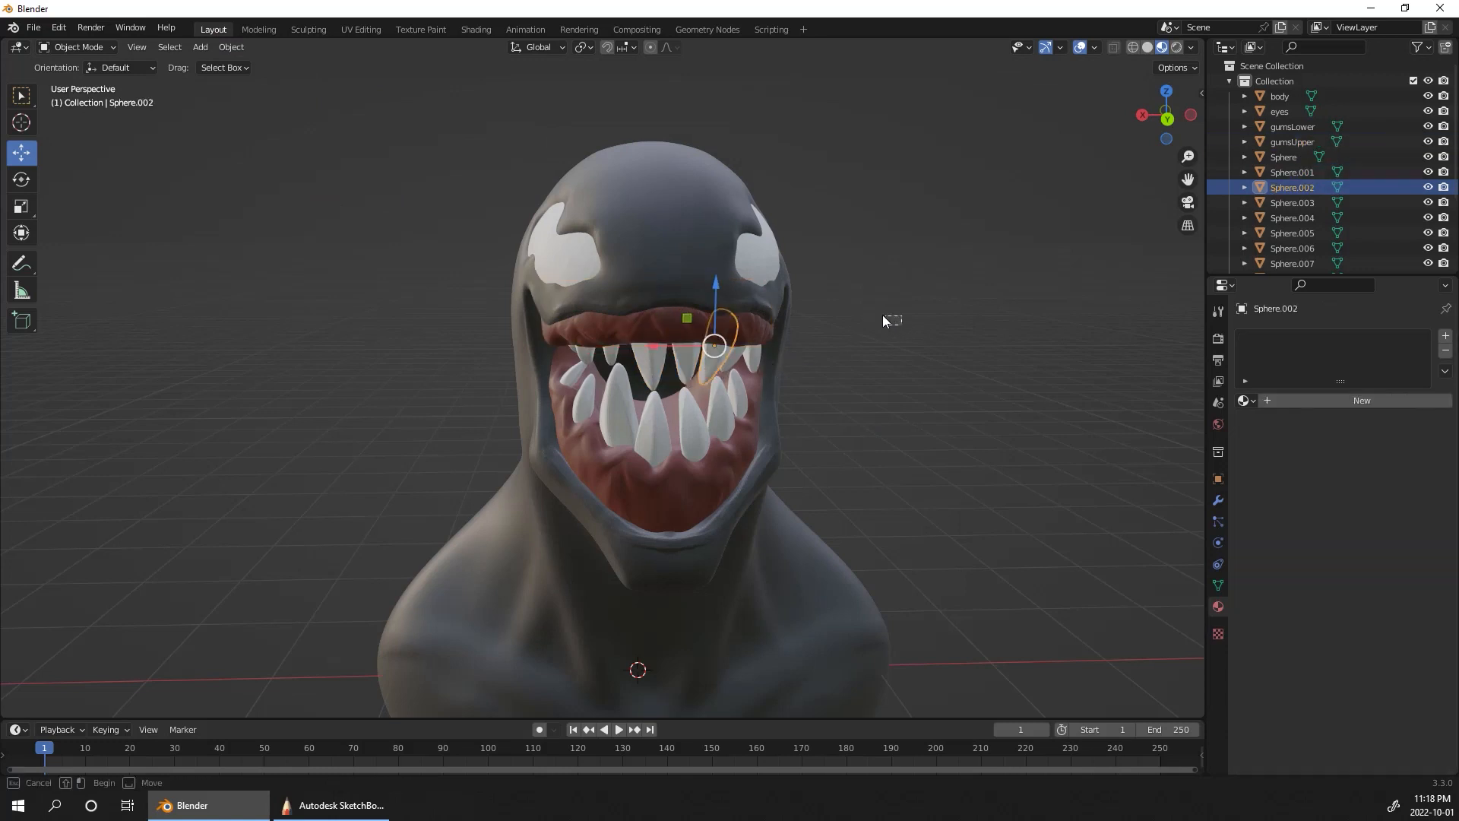
left_click(884, 316)
middle_click_drag(883, 316, 874, 304)
left_click(759, 357)
left_click(726, 358, "shift")
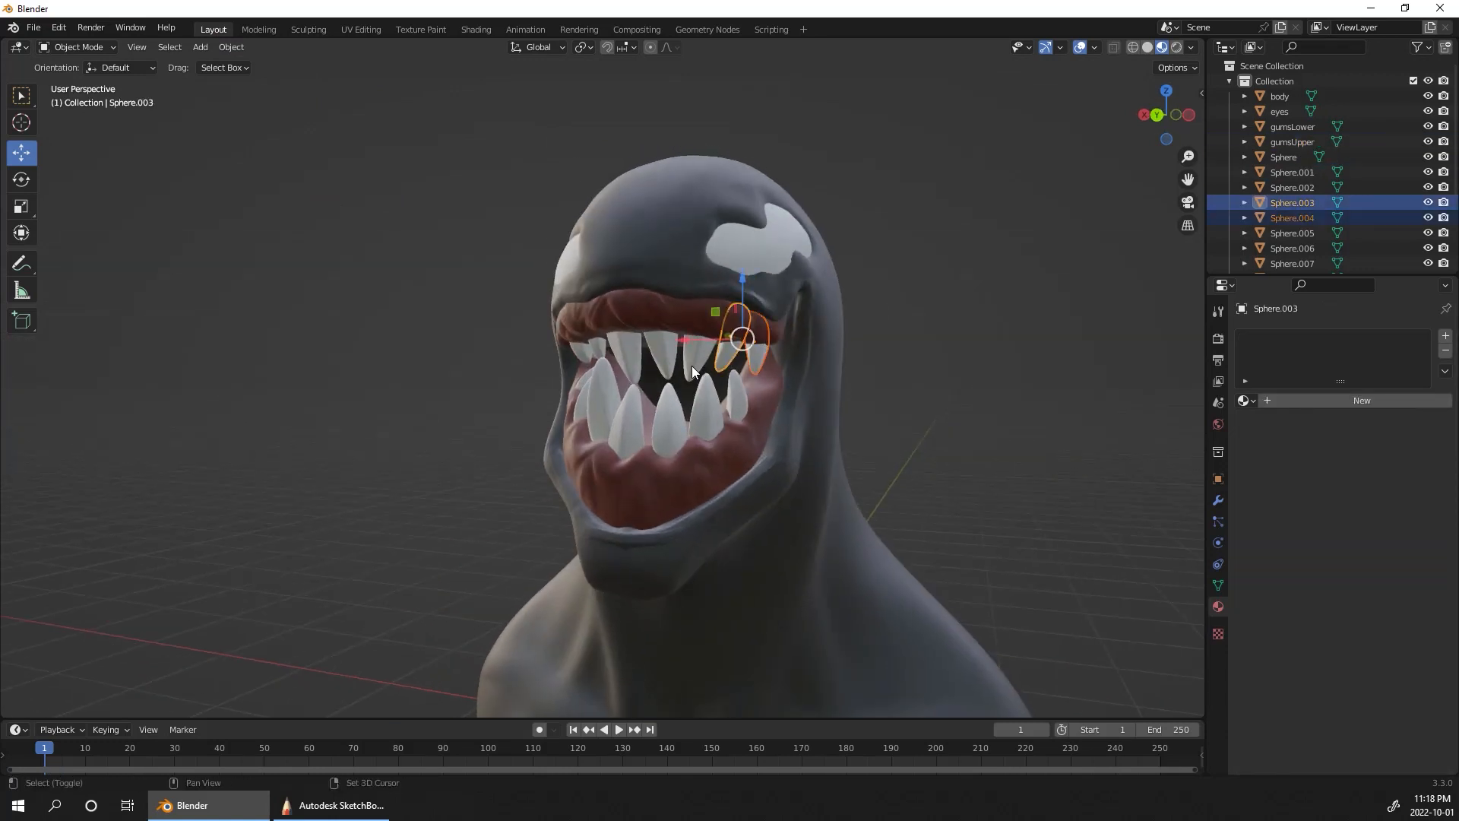
left_click(692, 366, "shift")
left_click(661, 369, "shift")
left_click(627, 363, "shift")
middle_click_drag(922, 294, 724, 303)
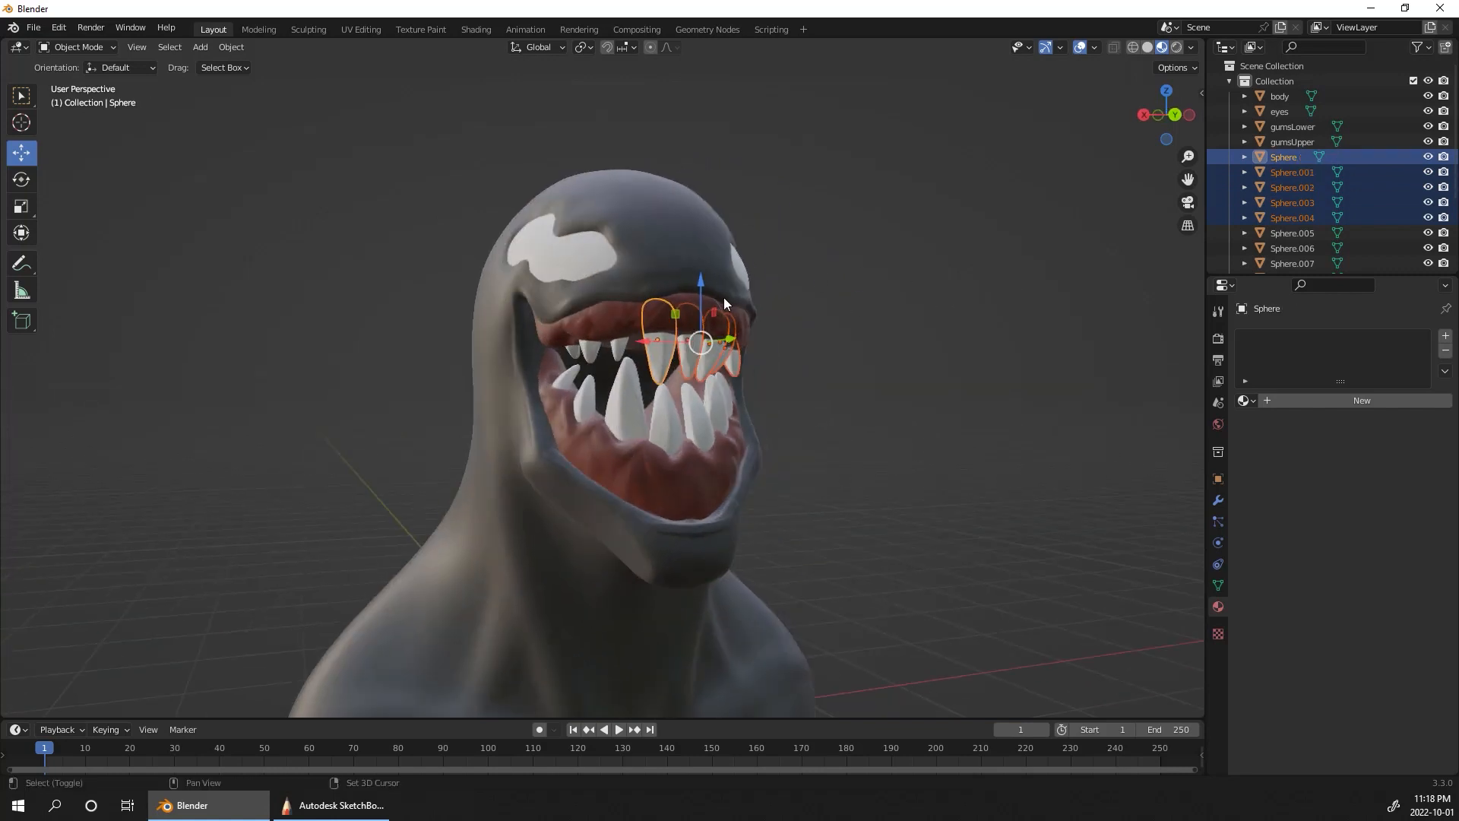
left_click(610, 352, "shift")
left_click(629, 363, "shift")
middle_click_drag(629, 363, 906, 282)
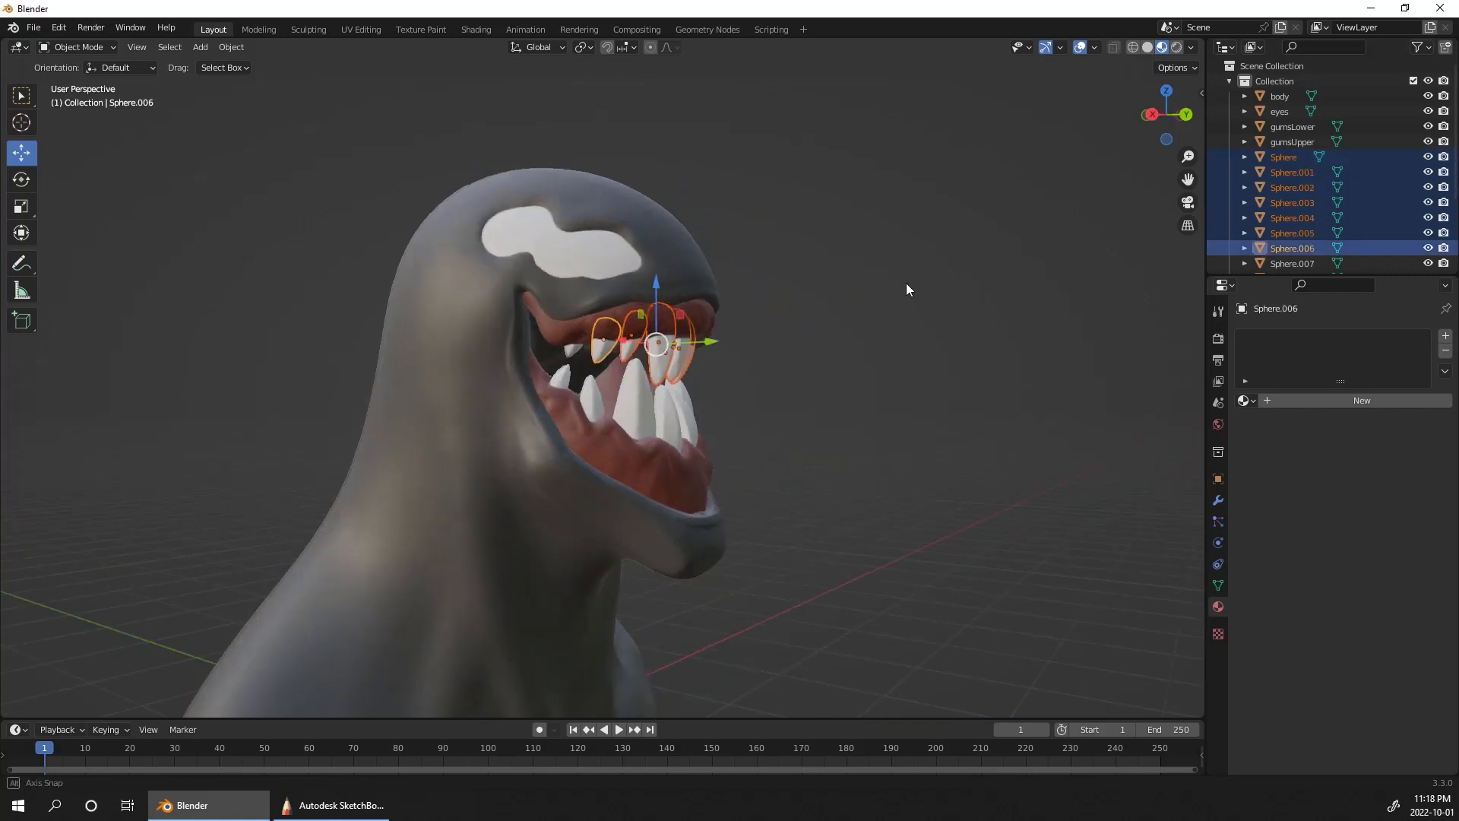
left_click(576, 348, "shift")
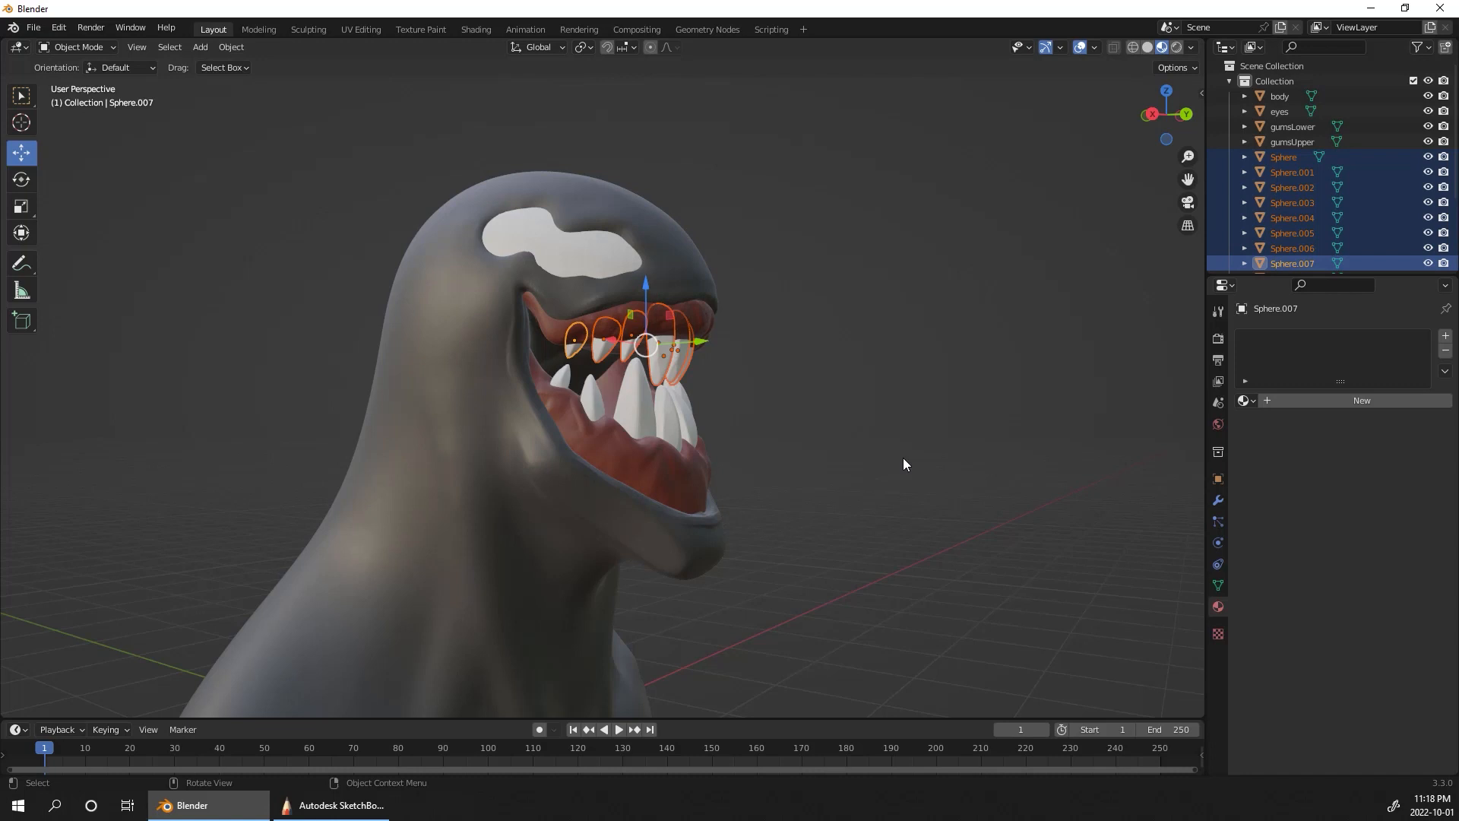
left_click(239, 48)
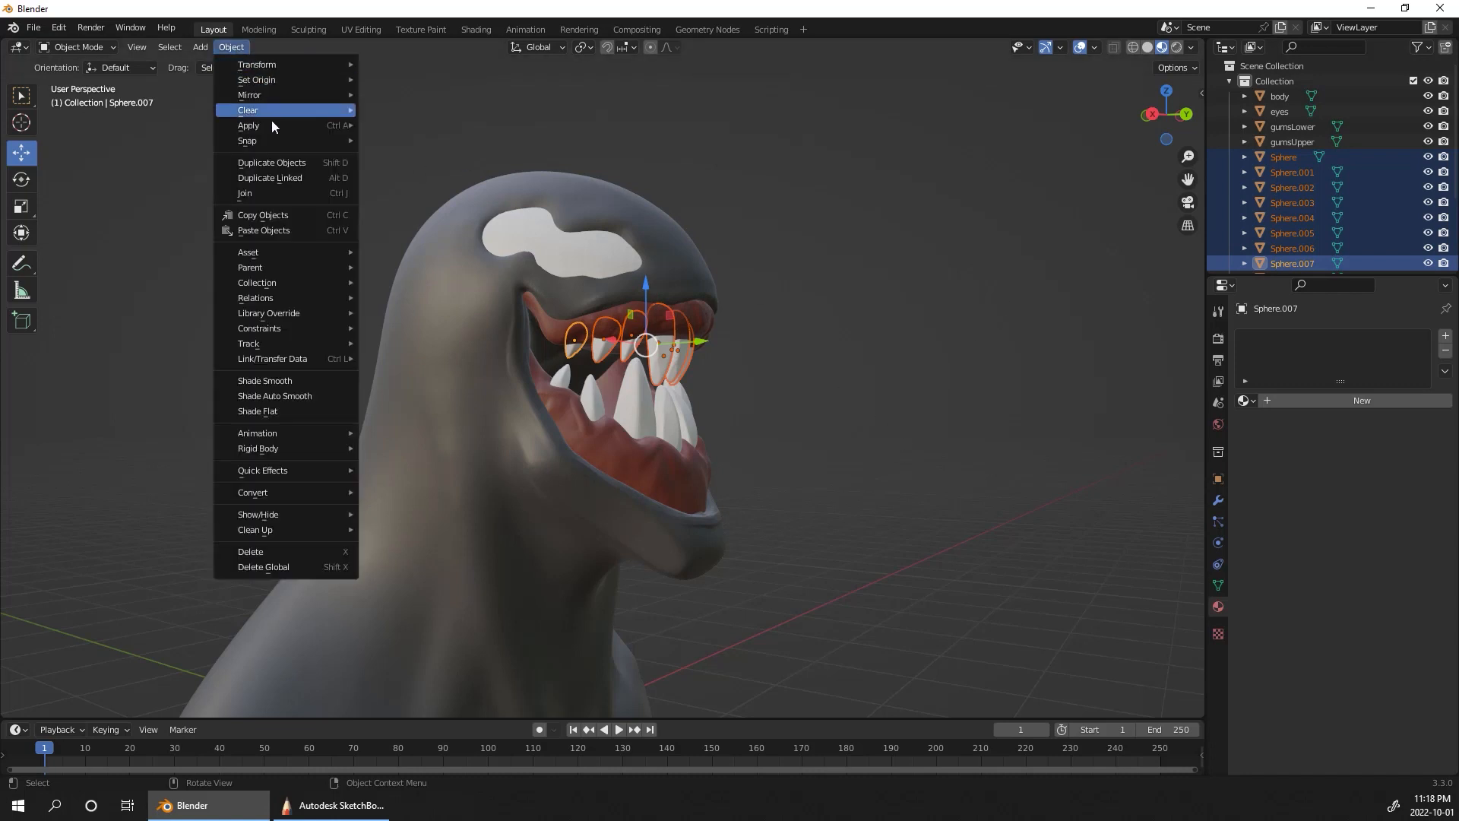
left_click(289, 192)
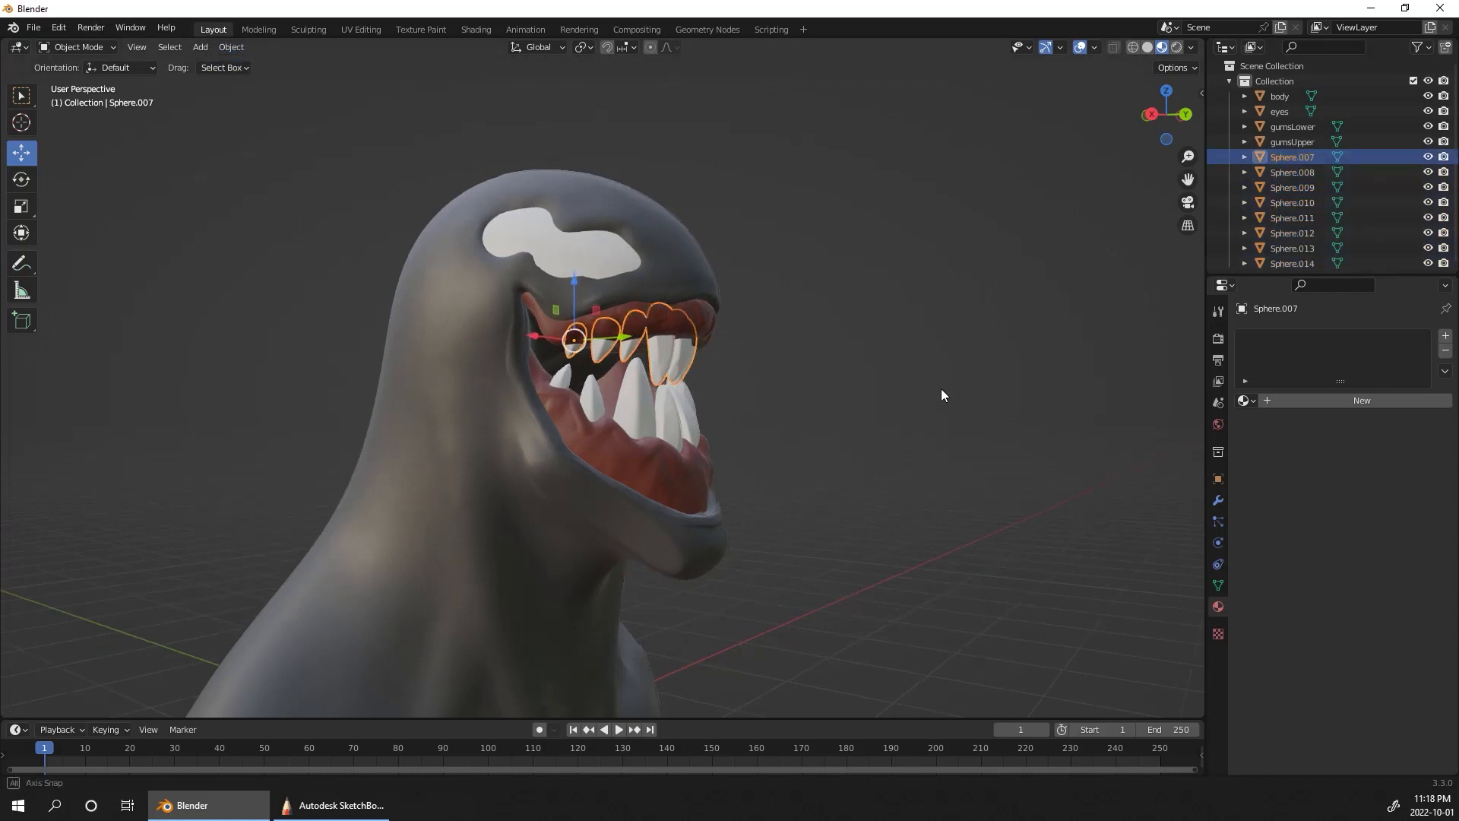
Step: Rename the joined upper teeth object as Upper teeth
middle_click_drag(940, 394, 853, 407)
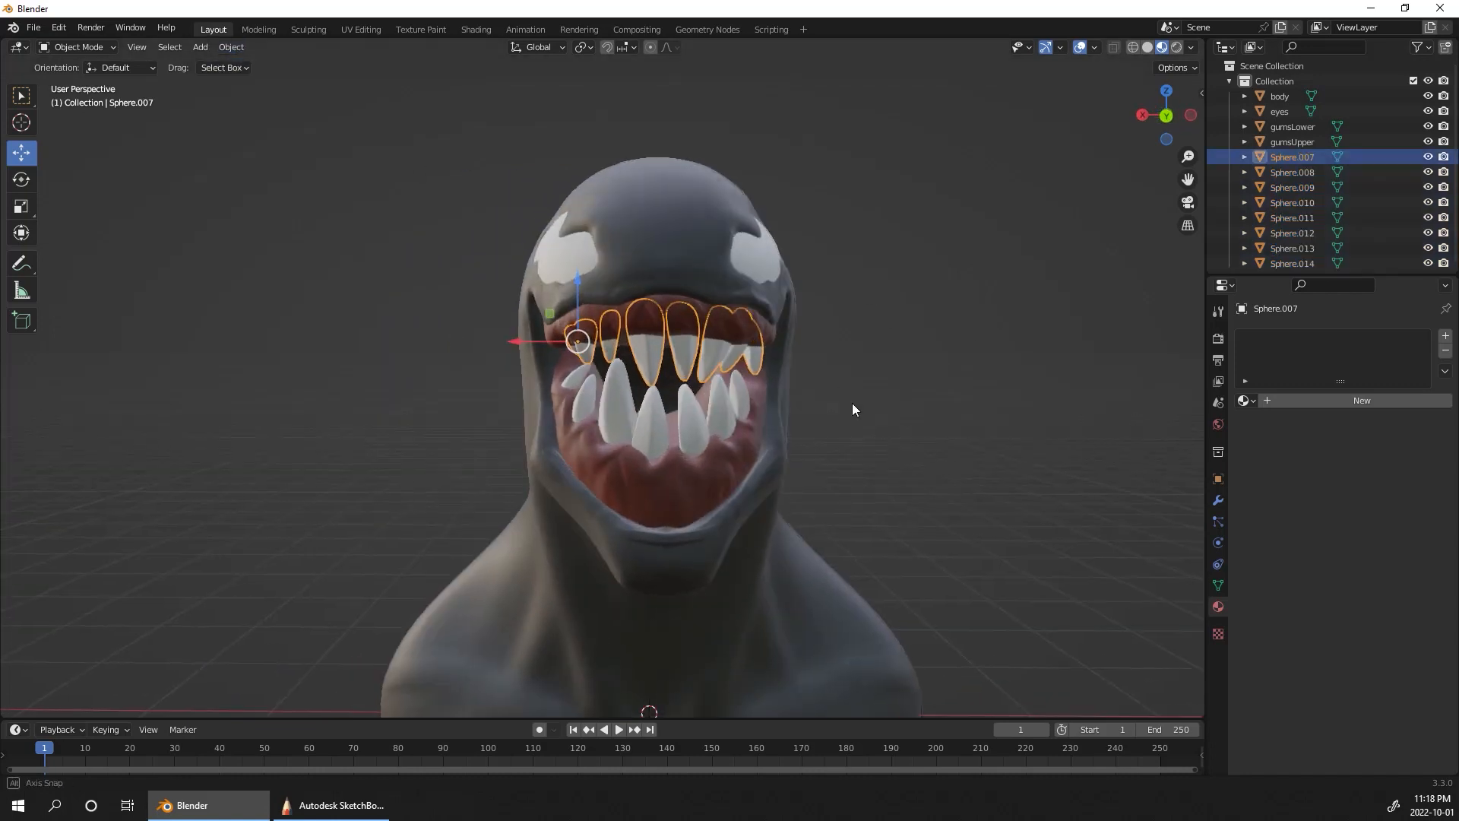
double_click(1306, 156)
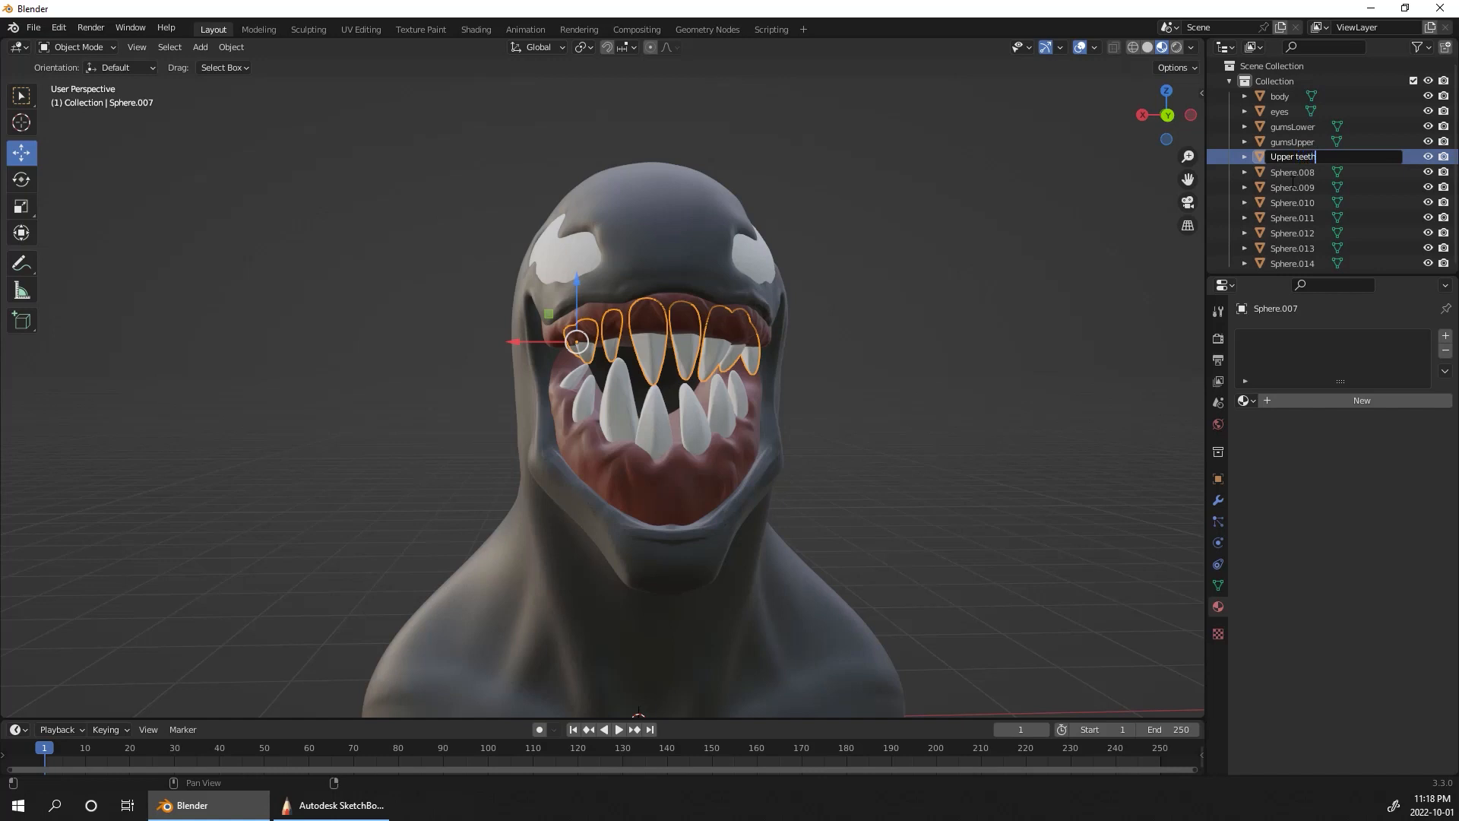
type("Upper teeth")
key("Return")
Step: Select the lower teeth, Sphere.008 through Sphere.014, and join them into one object
left_click(1298, 157)
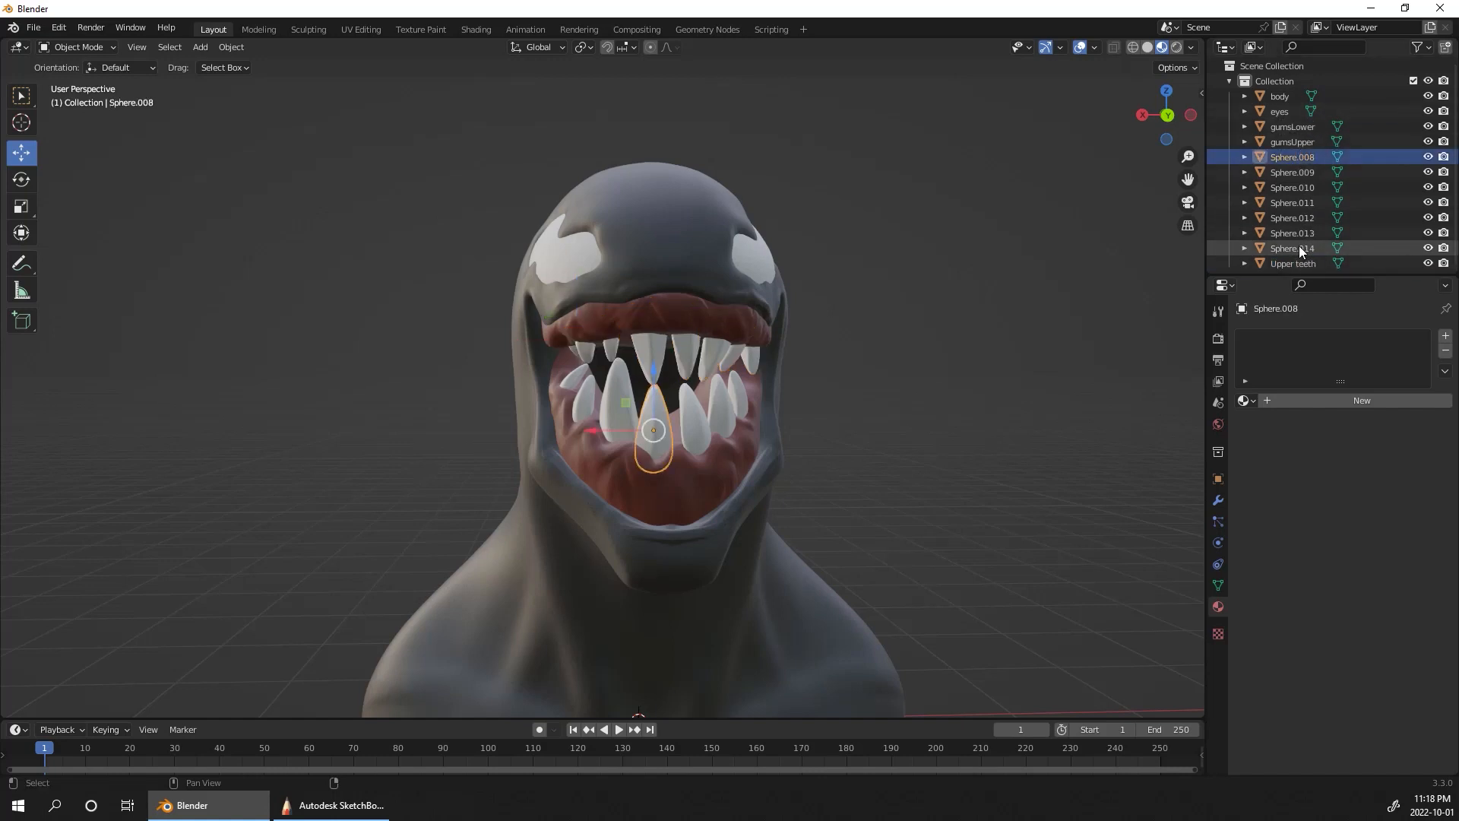
left_click(1302, 248, "shift")
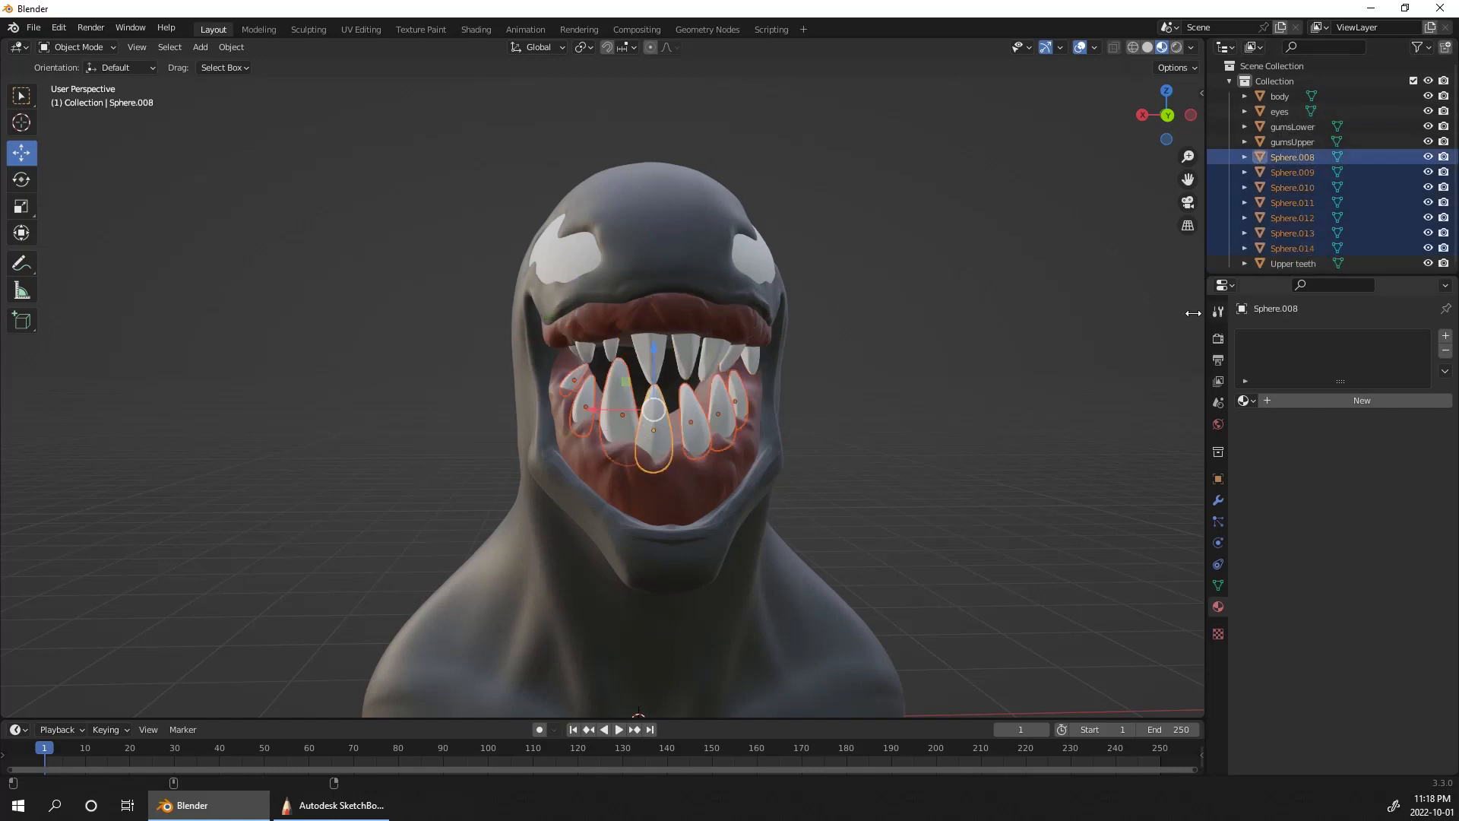
left_click(227, 49)
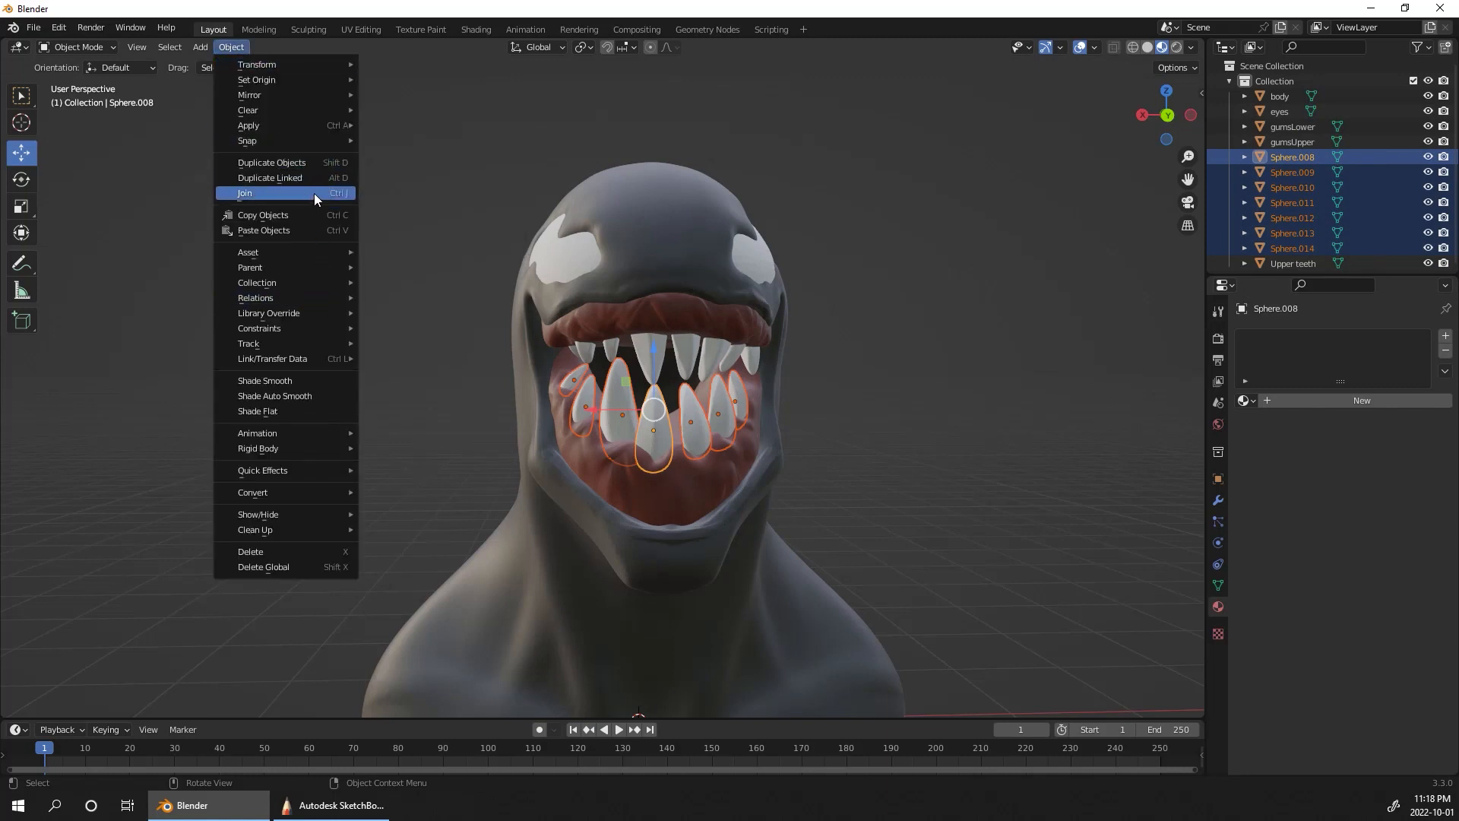
left_click(338, 195)
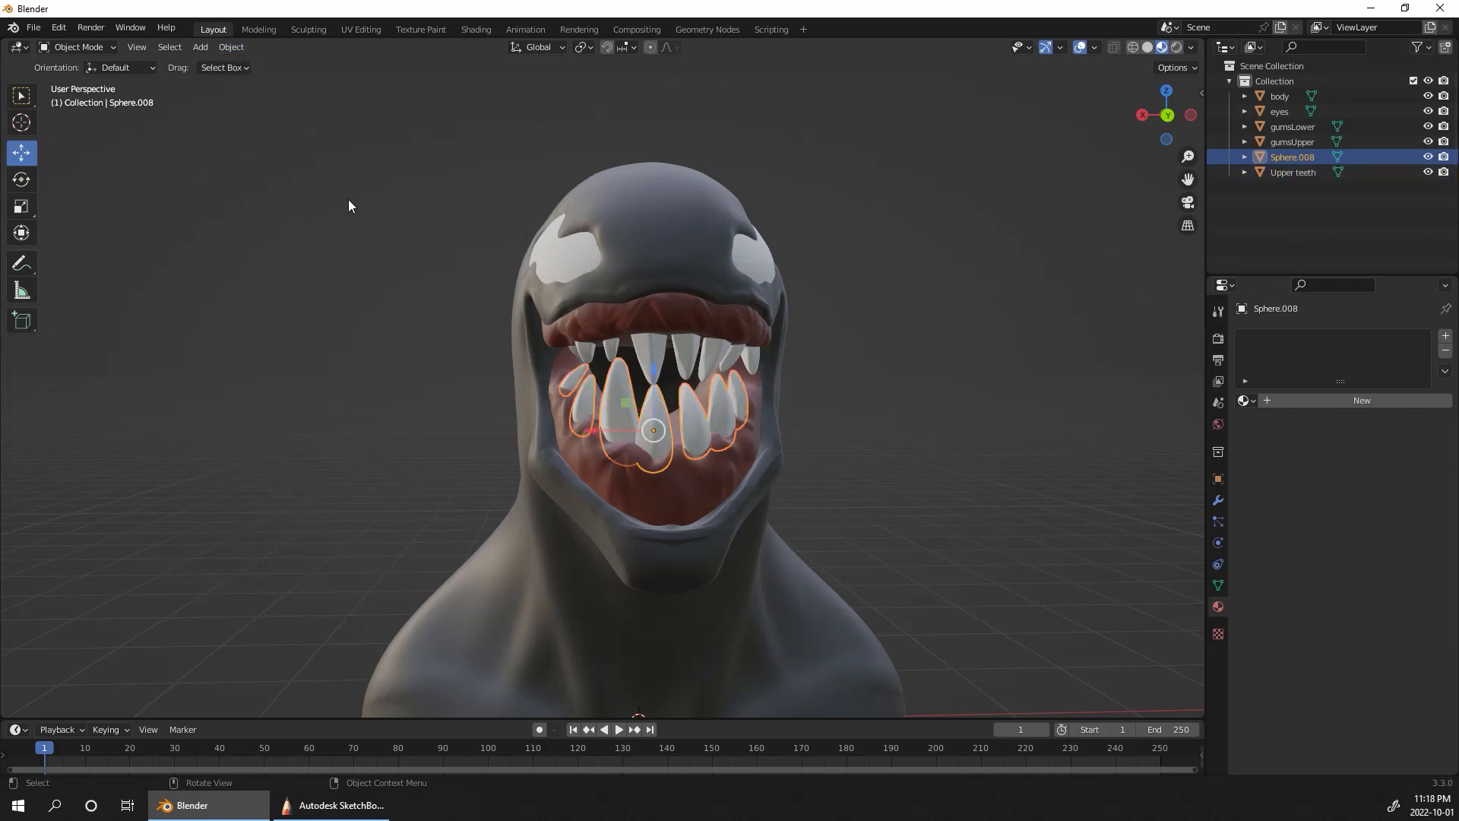
middle_click_drag(895, 479, 980, 485)
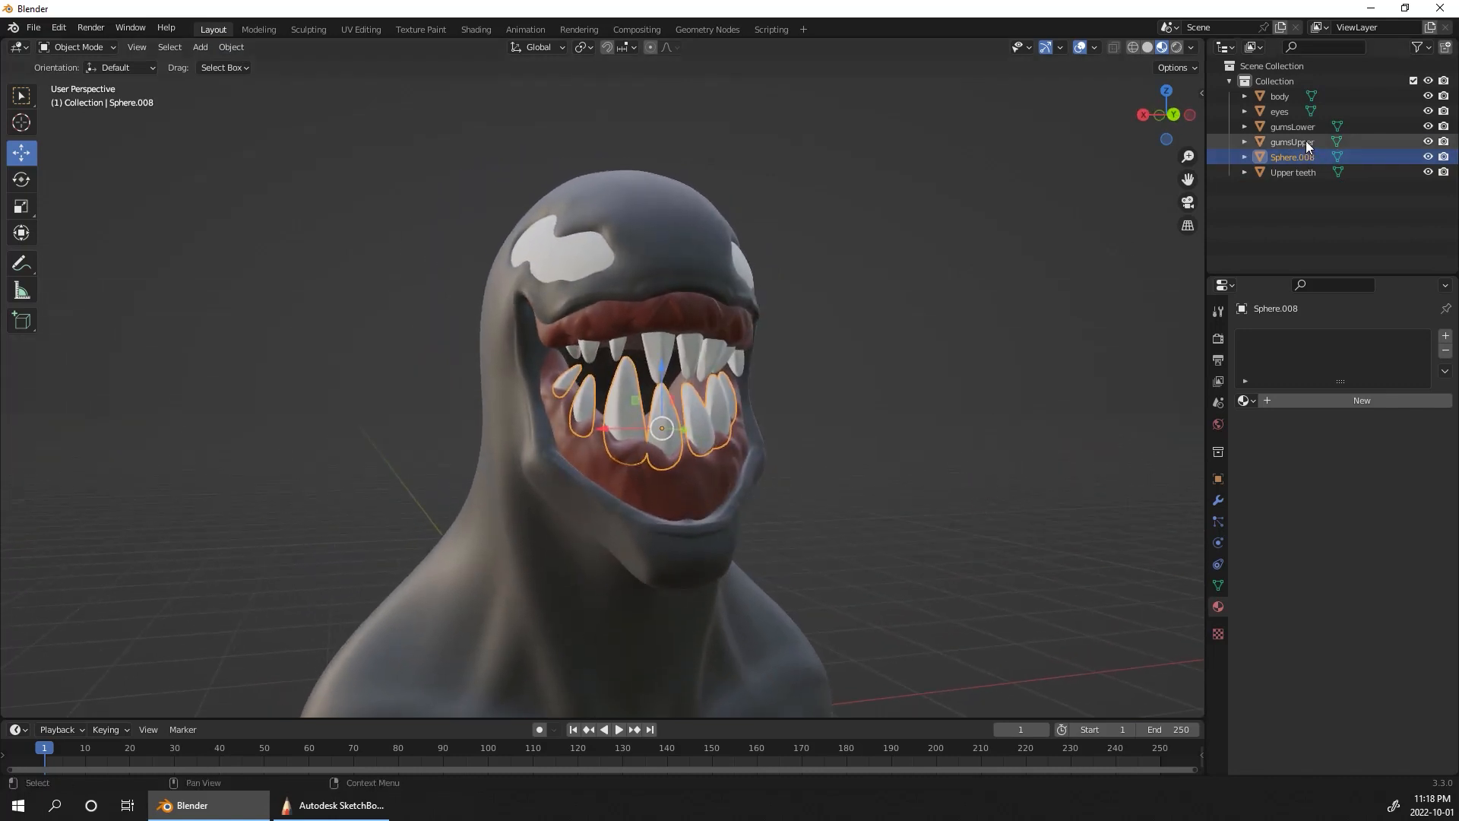
Step: Open Upper teeth for sculpting and pull the front teeth forward with Elastic Deform at a 140 px radius
left_click(1301, 172)
mouse_move(1043, 338)
middle_mouse_down()
mouse_move(1025, 426)
mouse_move(961, 387)
mouse_move(798, 365)
middle_mouse_up()
left_click(313, 34)
key("bracketright")
key("bracketright")
key("bracketright")
key("bracketright")
key("bracketright")
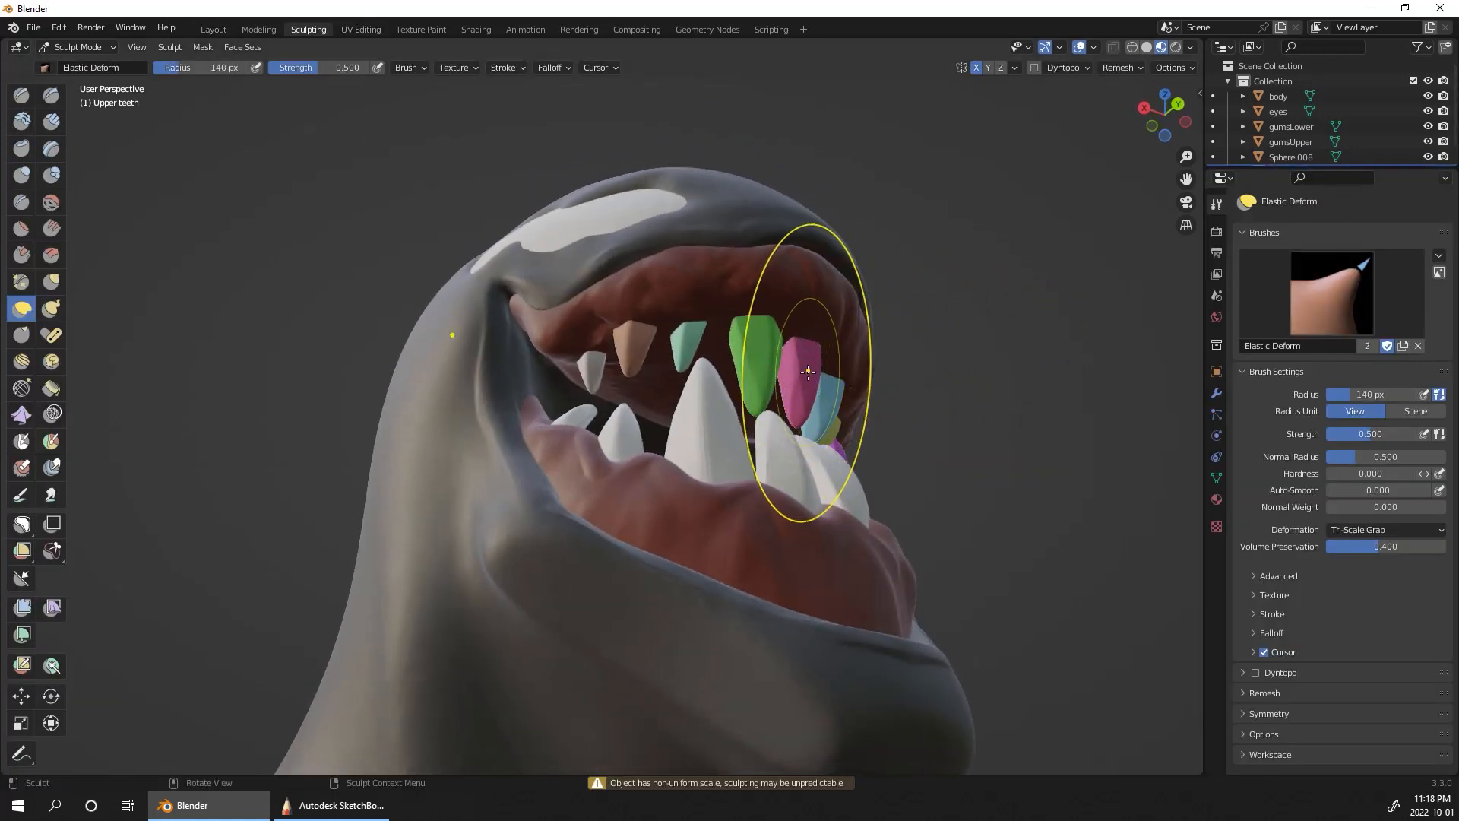
left_click_drag(803, 374, 850, 356)
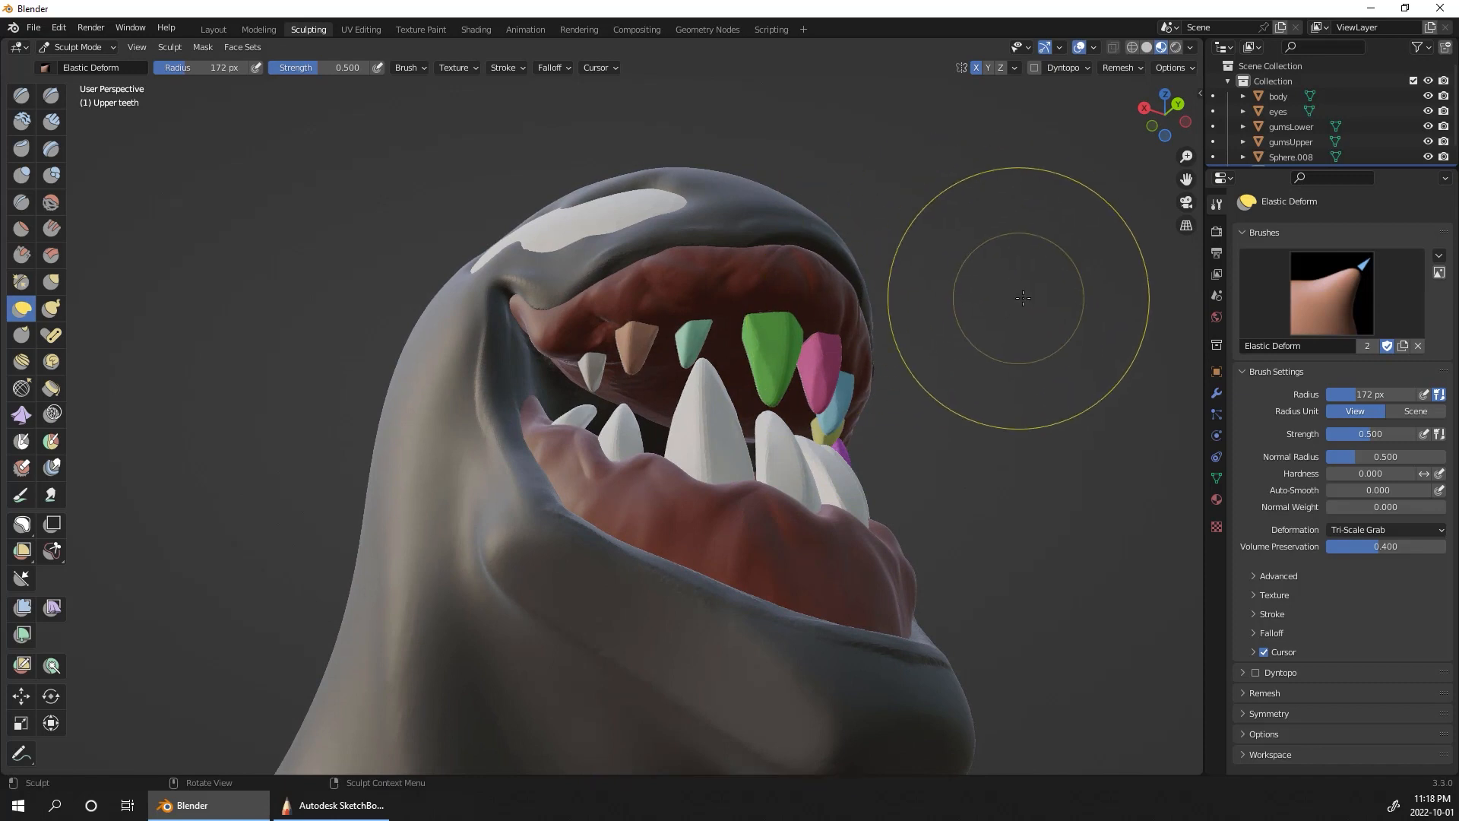
Step: Raise and angle the side and back upper teeth to follow the upper gum line with Elastic Deform
middle_click_drag(1012, 296, 968, 275)
mouse_move(625, 228)
left_mouse_down()
mouse_move(600, 226)
mouse_move(613, 209)
left_mouse_up()
left_click_drag(795, 242, 820, 224)
middle_click_drag(900, 148, 951, 182)
left_click_drag(554, 356, 542, 339)
left_click_drag(557, 357, 540, 330)
mouse_move(890, 183)
middle_mouse_down()
mouse_move(988, 213)
mouse_move(980, 195)
middle_mouse_up()
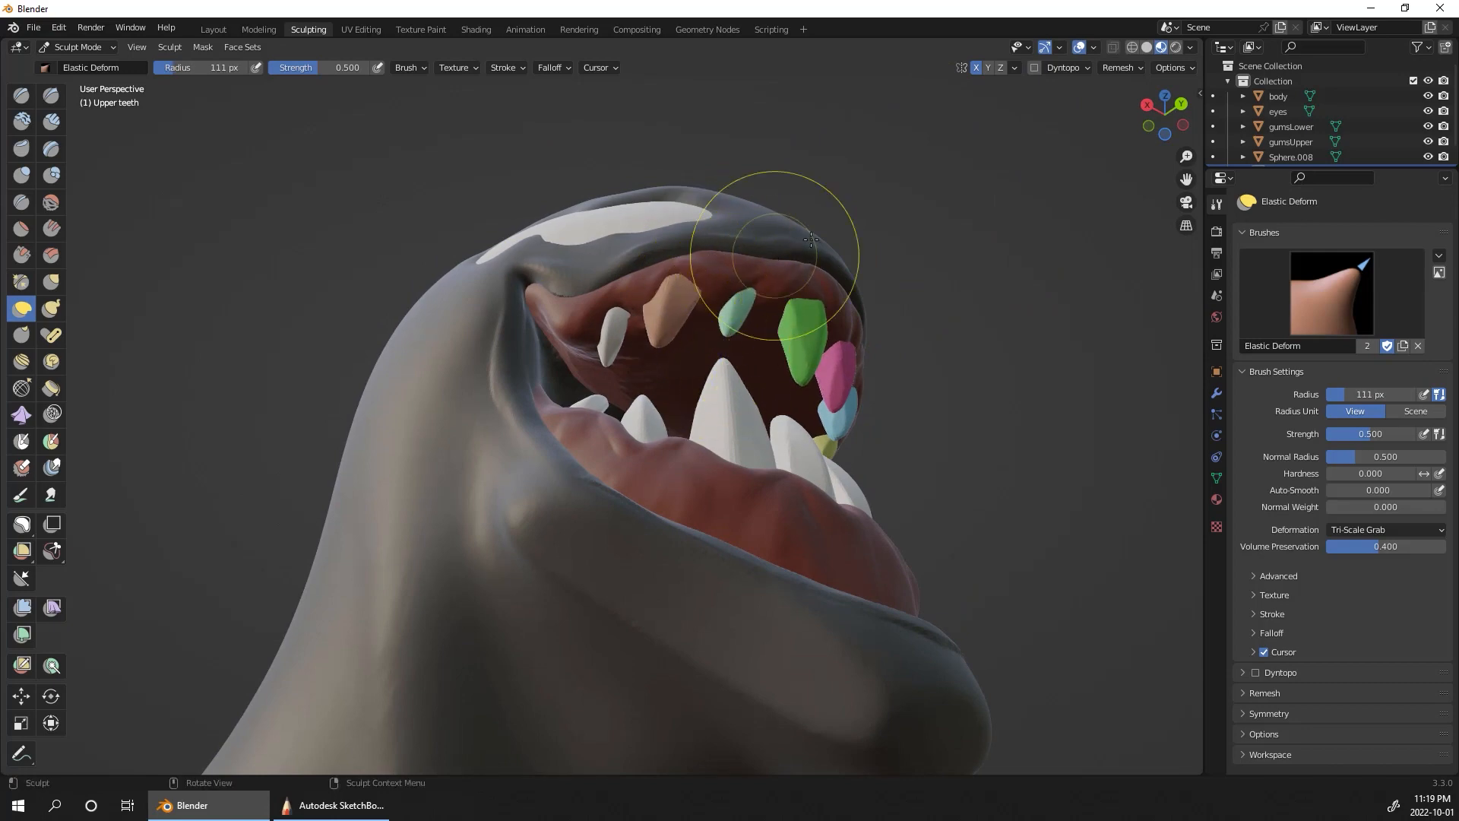
Step: Fit the front upper teeth against the gum from below and in front with Elastic Deform at a 111 px radius
middle_click_drag(993, 286, 771, 257)
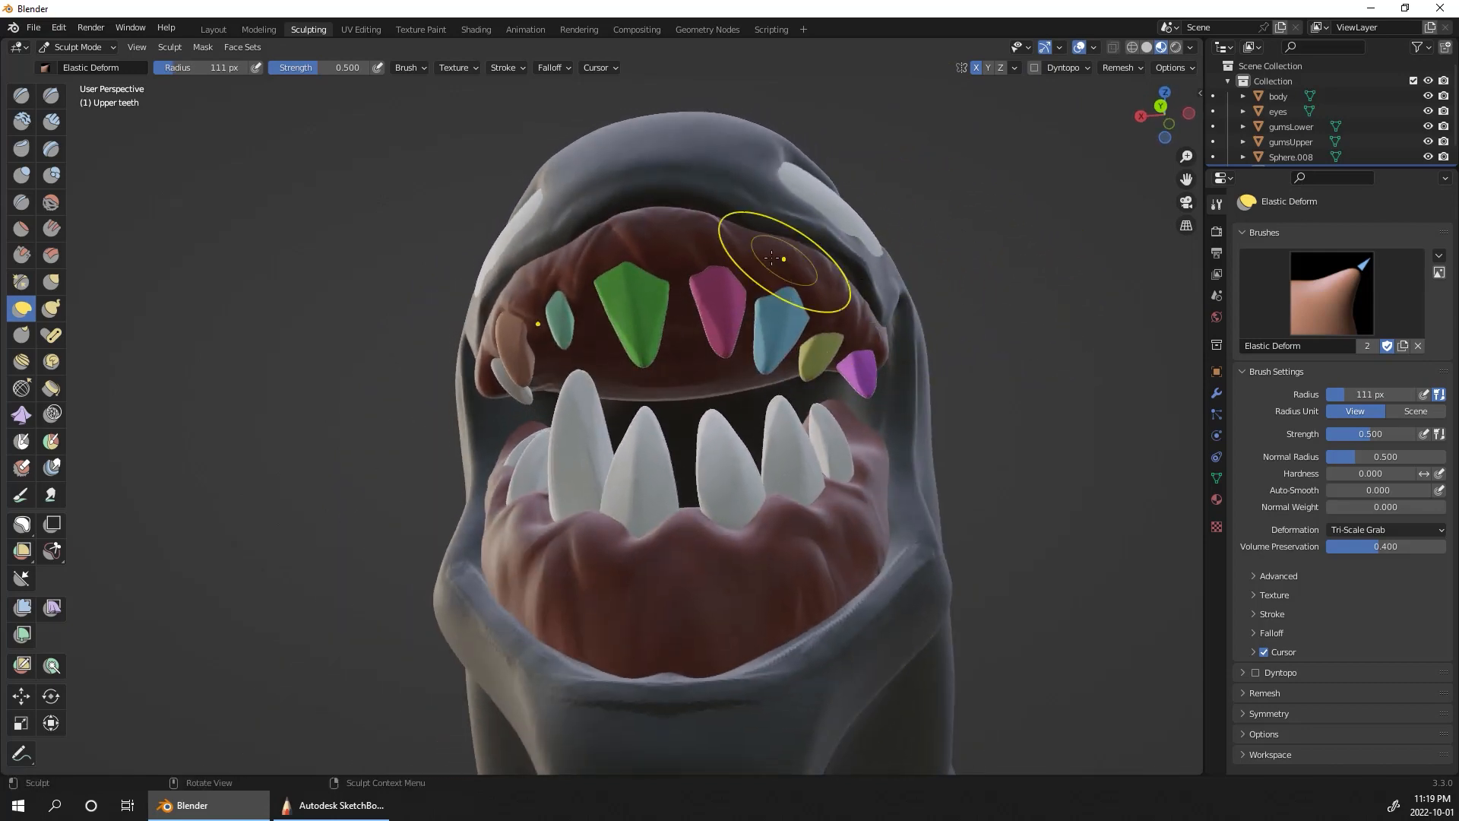
mouse_move(684, 146)
middle_mouse_down()
mouse_move(668, 122)
mouse_move(651, 133)
middle_mouse_up()
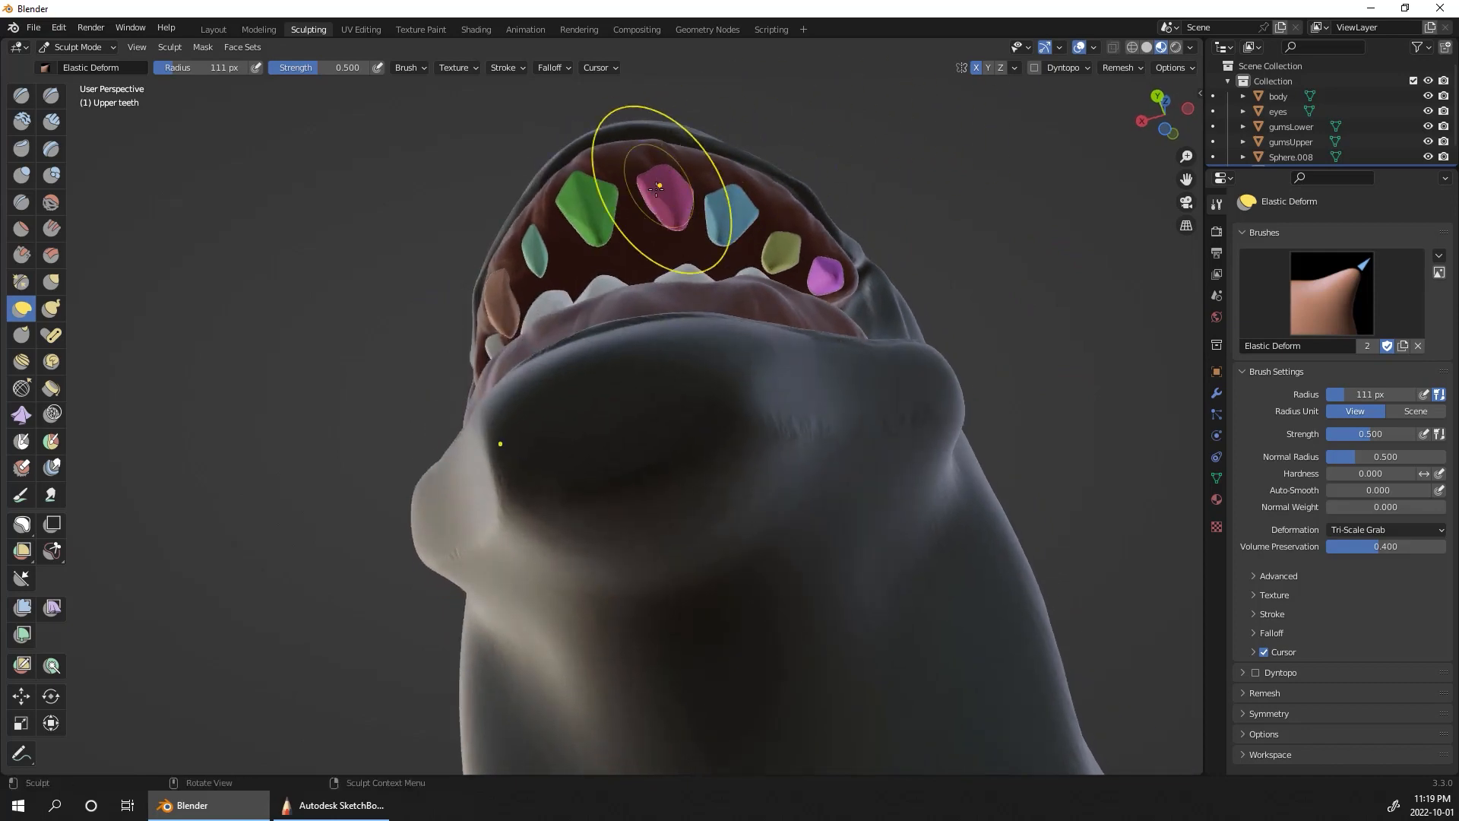
left_click_drag(582, 212, 582, 216)
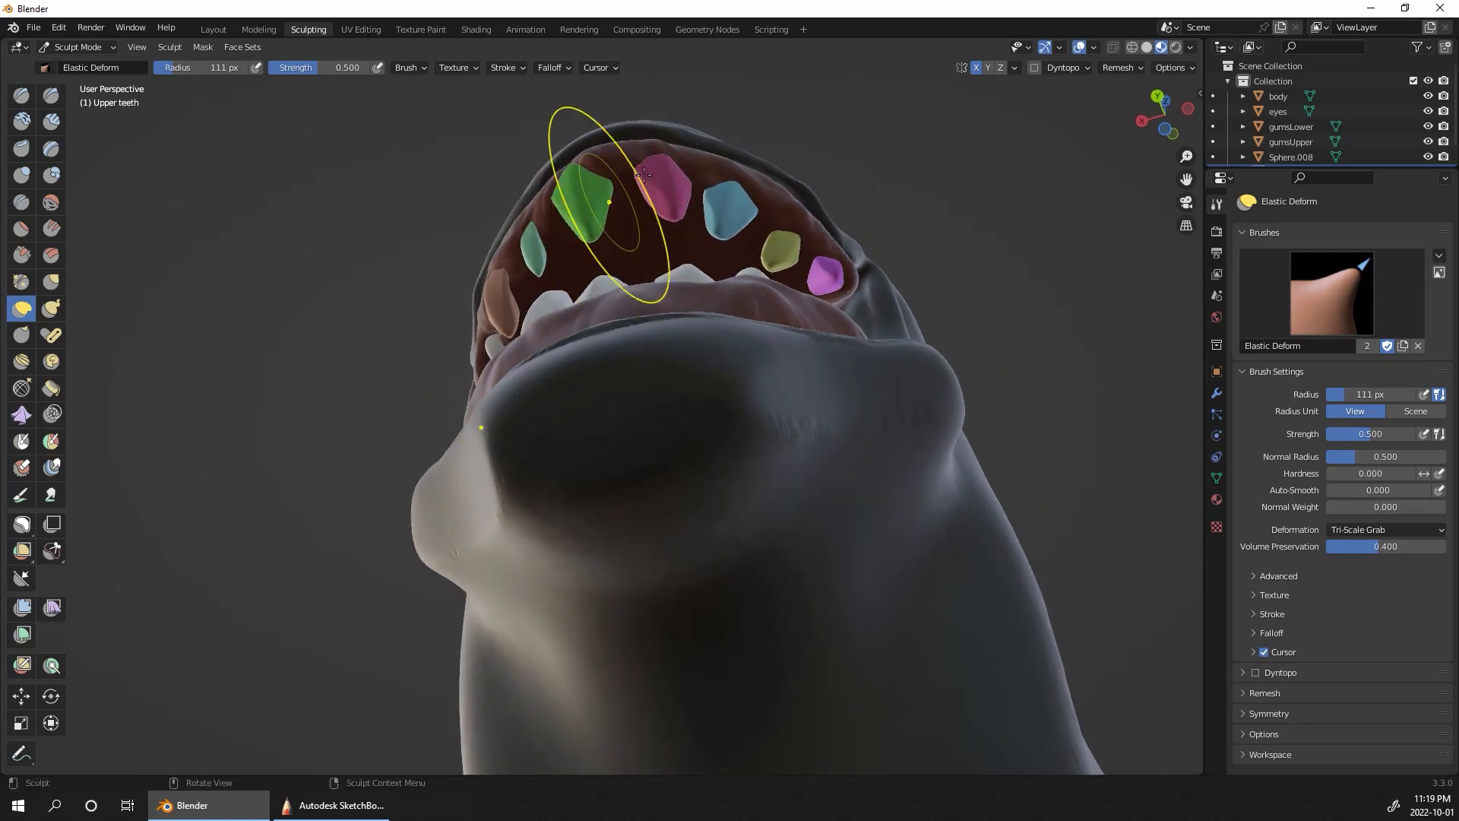
left_click_drag(746, 213, 760, 188)
middle_click_drag(836, 267, 1038, 319)
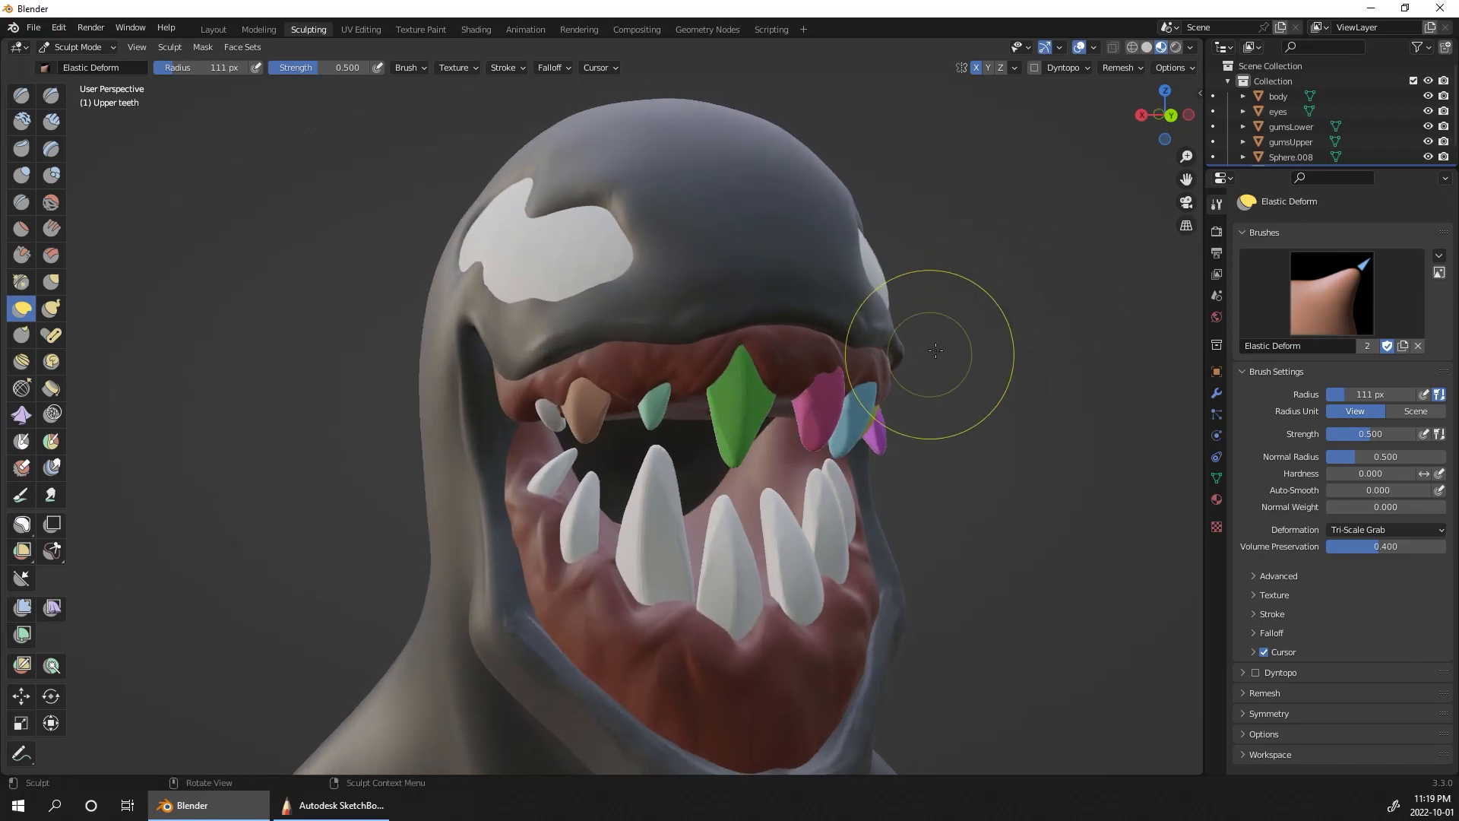
left_click_drag(662, 405, 663, 406)
middle_click_drag(673, 406, 996, 555)
middle_click_drag(997, 555, 1121, 486)
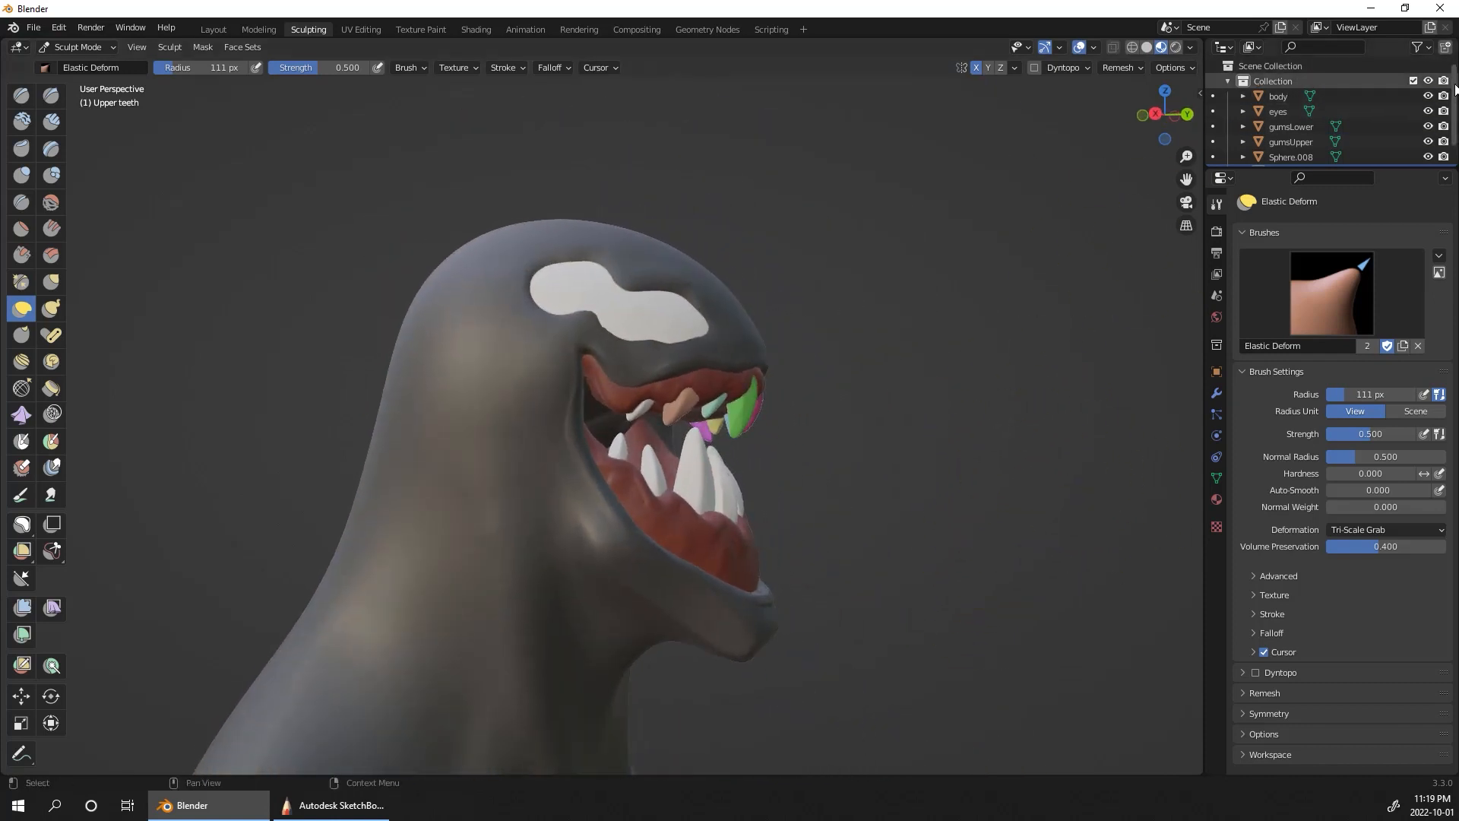
Step: Switch sculpting to the joined lower teeth, Sphere.008, and reposition them along the lower gum with Elastic Deform at a 111 px radius
scroll(1292, 114, "down", 1)
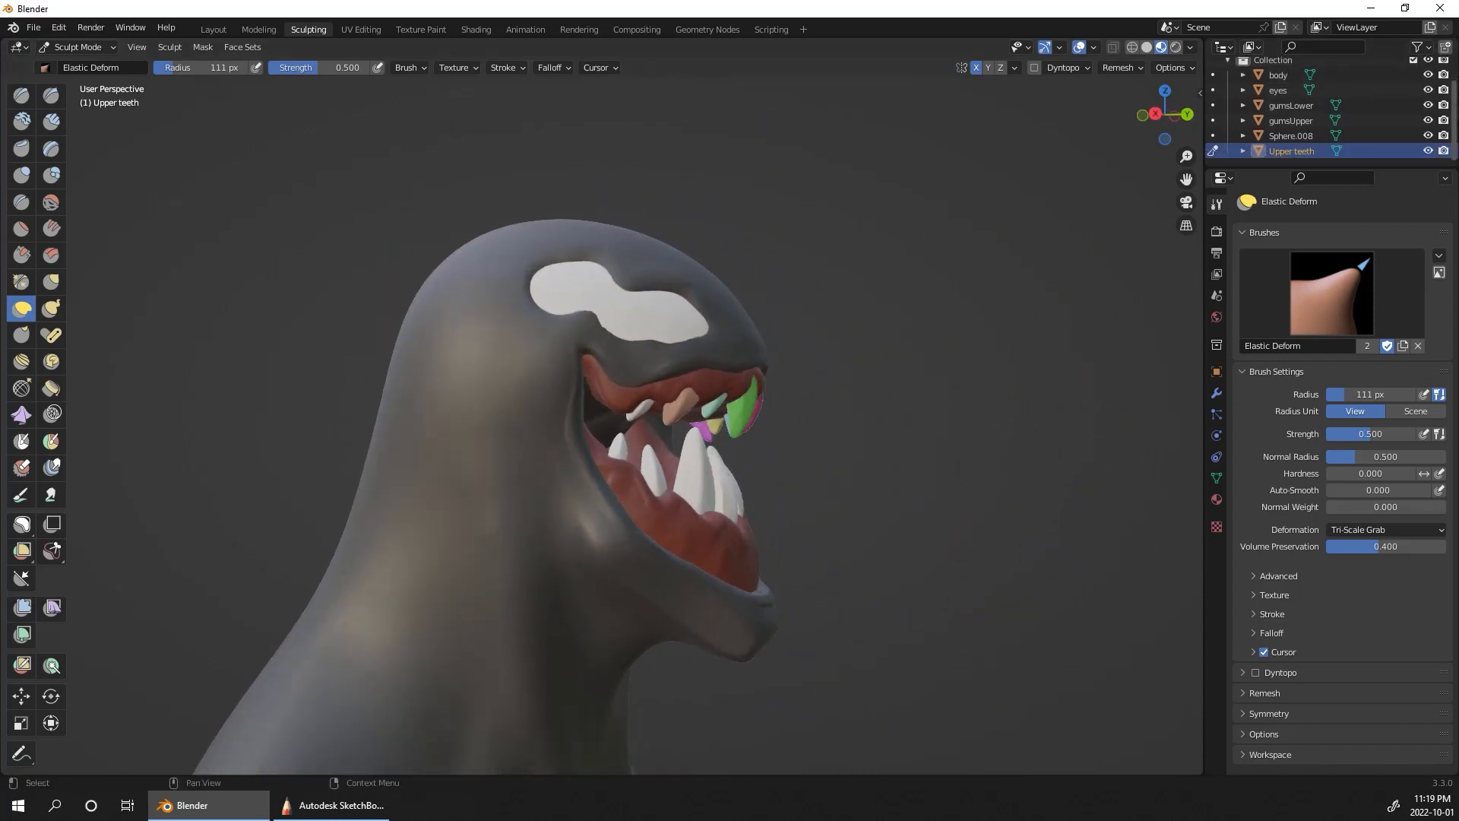
left_click(1213, 137)
middle_click_drag(932, 402, 935, 411)
left_click_drag(707, 454, 743, 460)
middle_click_drag(860, 417, 760, 474)
mouse_move(645, 625)
left_mouse_down()
mouse_move(610, 564)
mouse_move(601, 573)
left_mouse_up()
left_click_drag(596, 574, 576, 553)
left_click_drag(578, 545, 585, 553)
left_click_drag(739, 532, 731, 533)
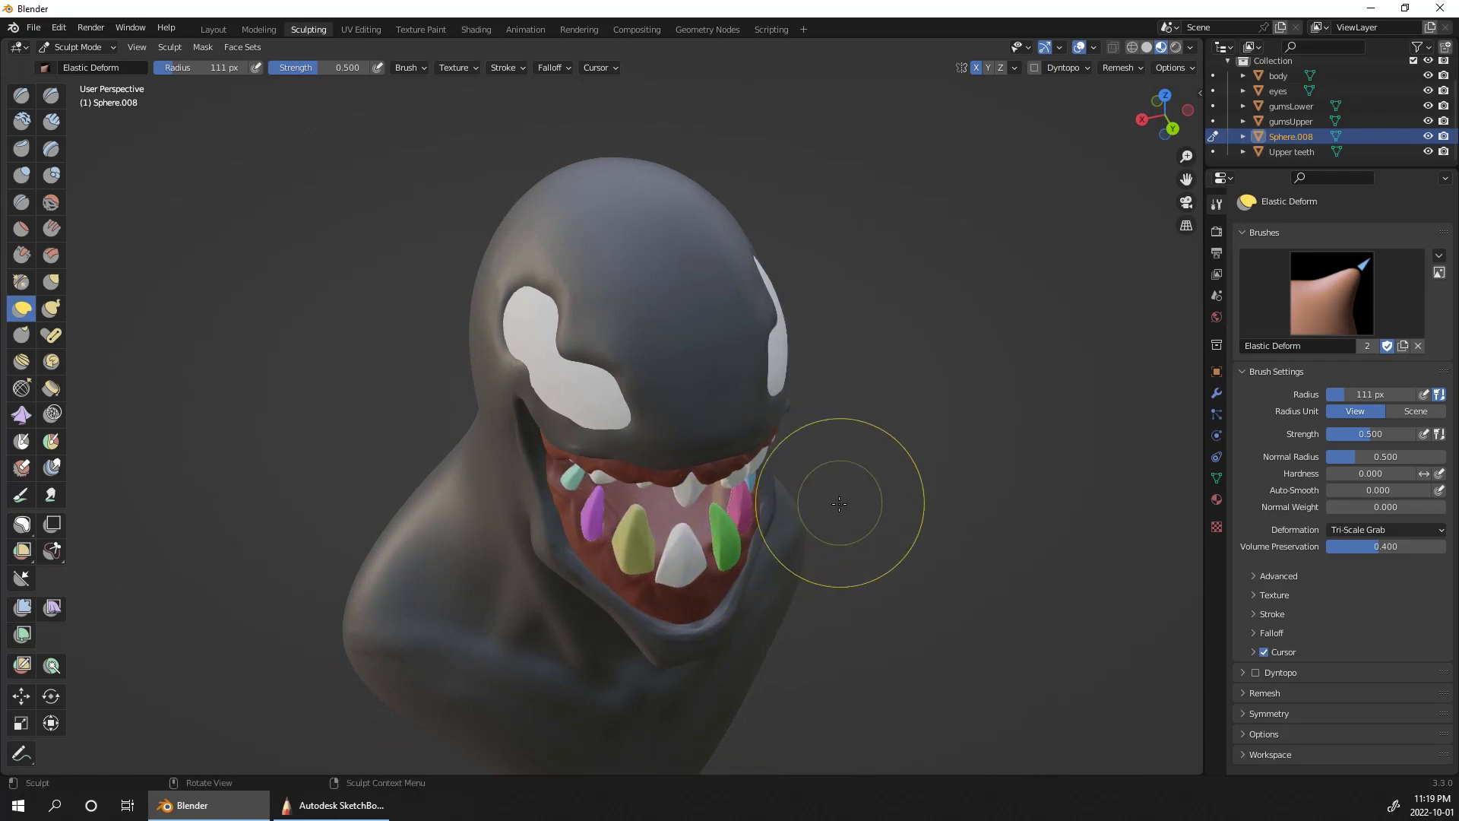
middle_click_drag(840, 504, 699, 537)
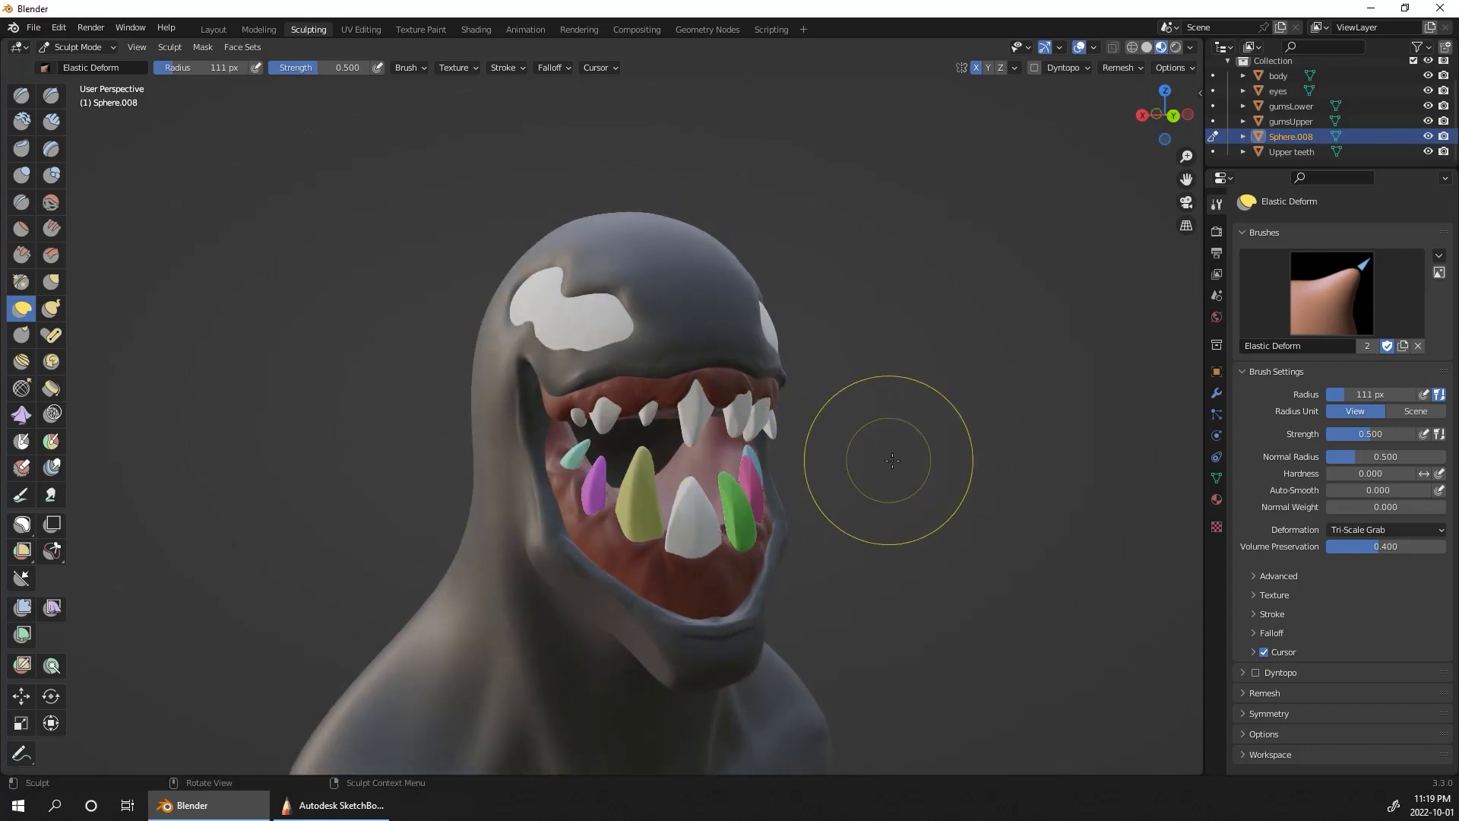
middle_click_drag(886, 466, 623, 496)
Step: Reduce the Elastic Deform radius to 72 px and nudge the front lower teeth along the gum
key("bracketleft")
key("bracketleft")
key("bracketleft")
key("bracketleft")
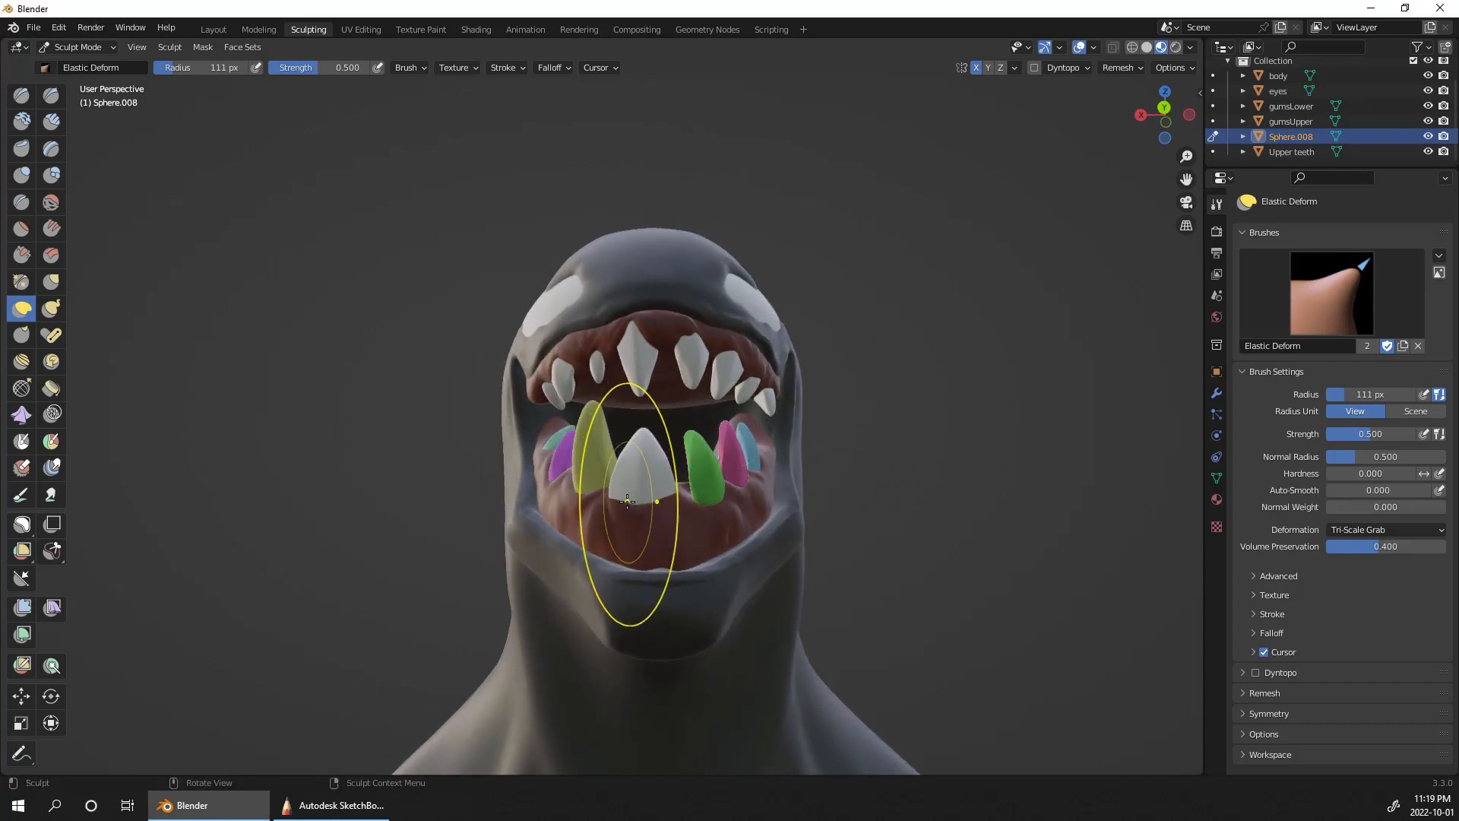
left_click_drag(613, 497, 625, 490)
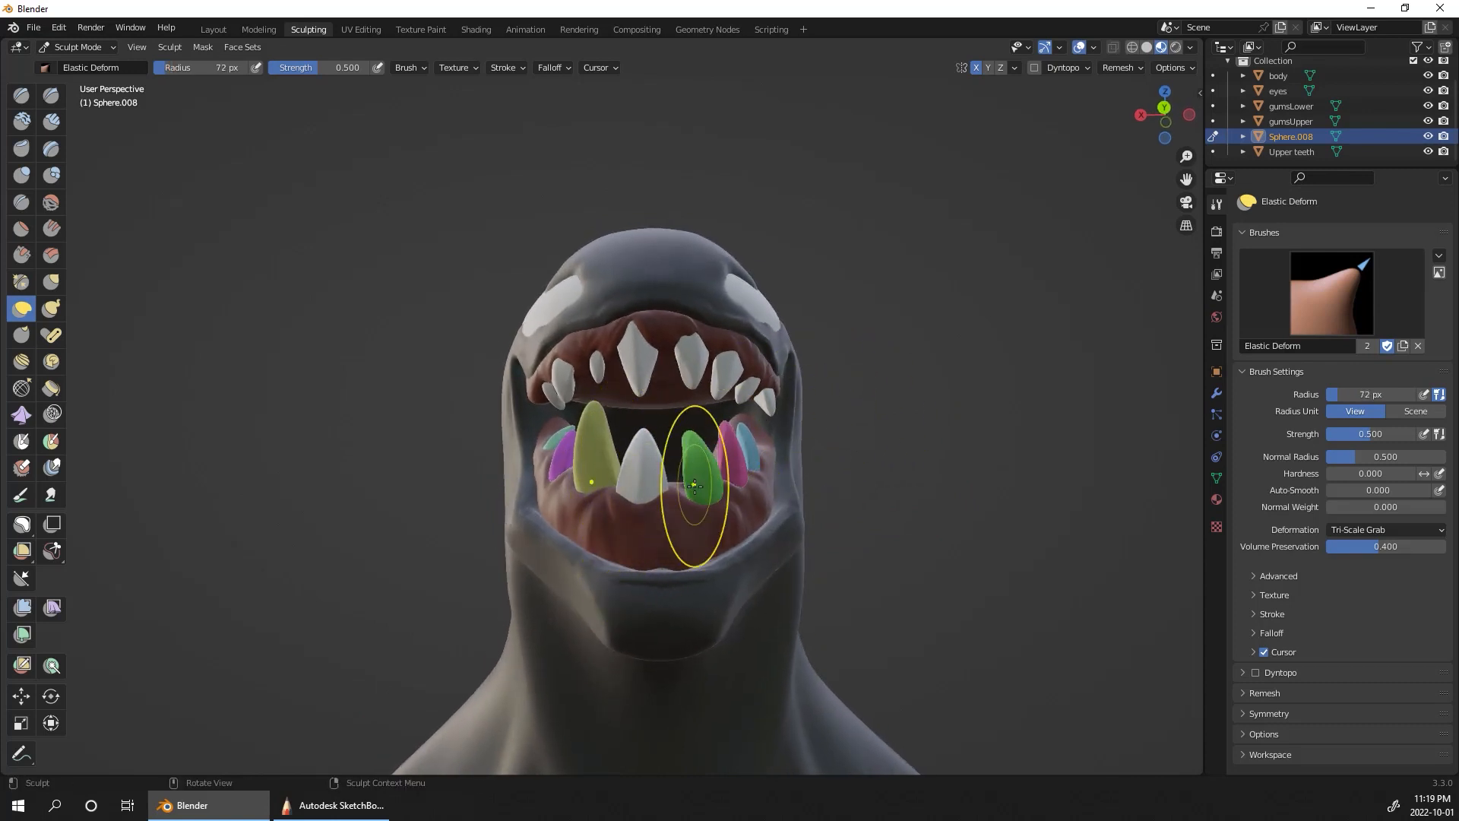
Step: Turn off X symmetry for the joined lower teeth, Sphere.008, and make Elastic Deform the active brush again
key("x")
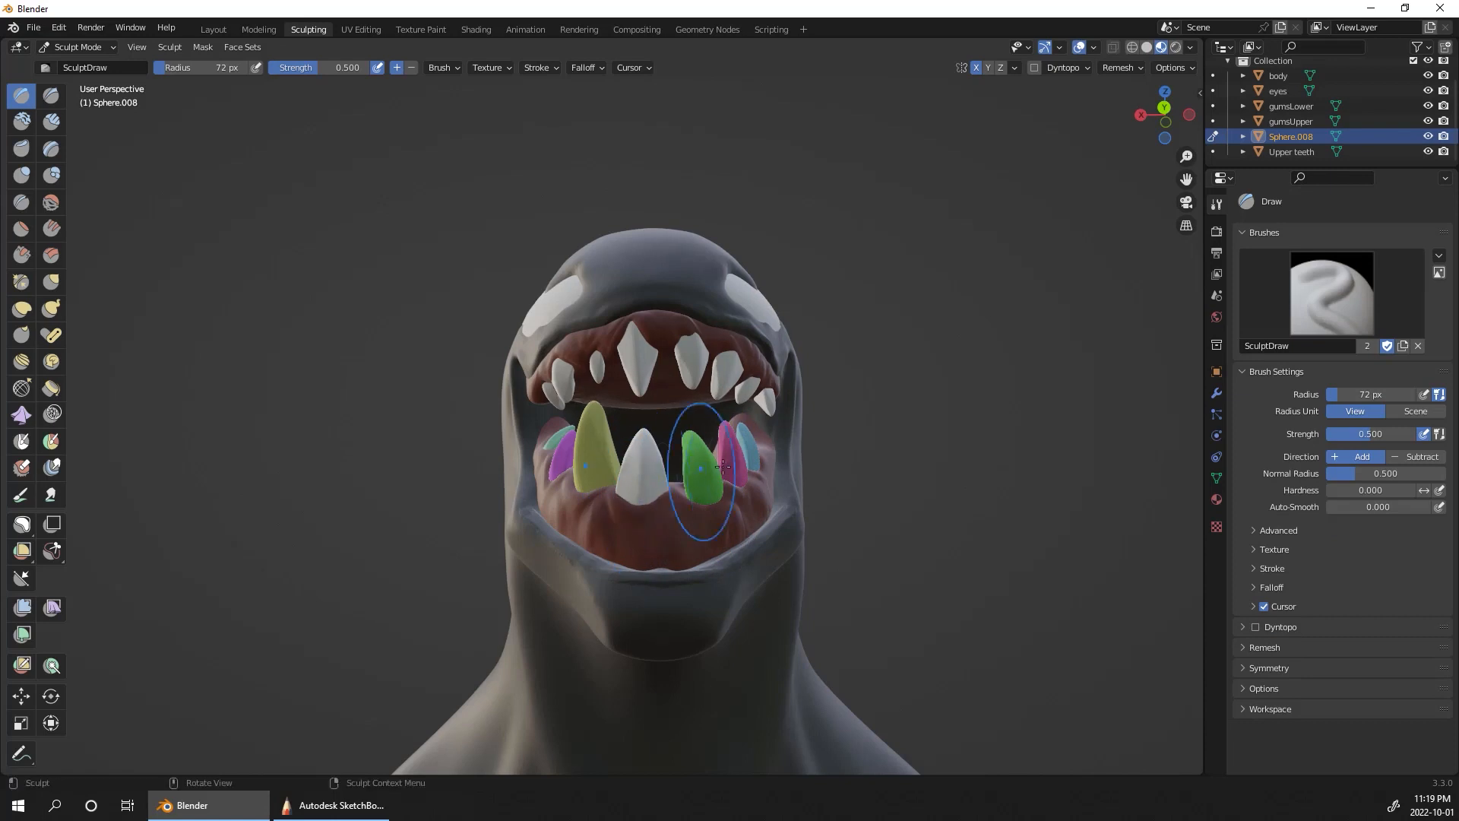
middle_click_drag(870, 420, 638, 551)
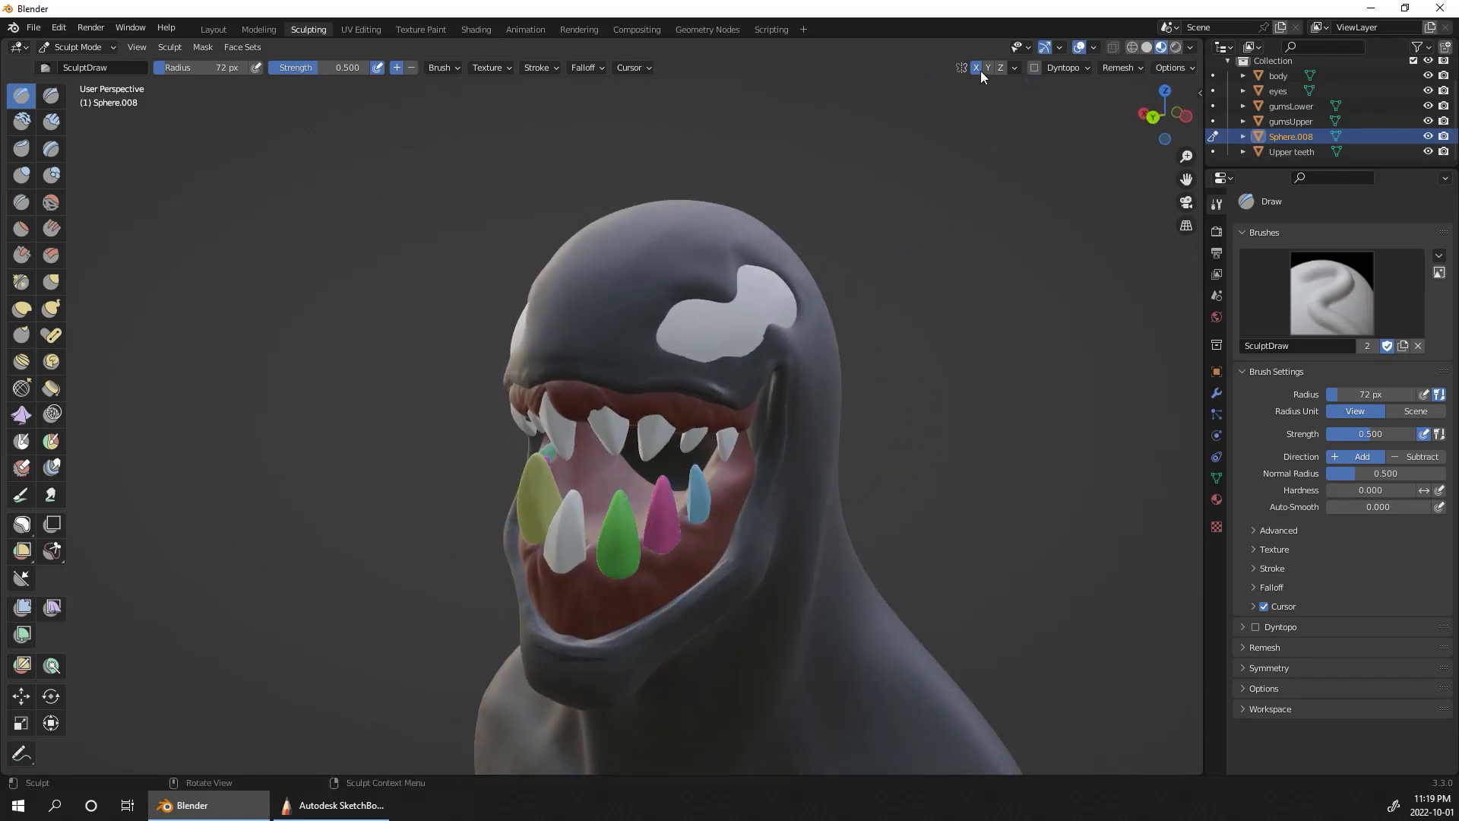
middle_click_drag(978, 257, 702, 527)
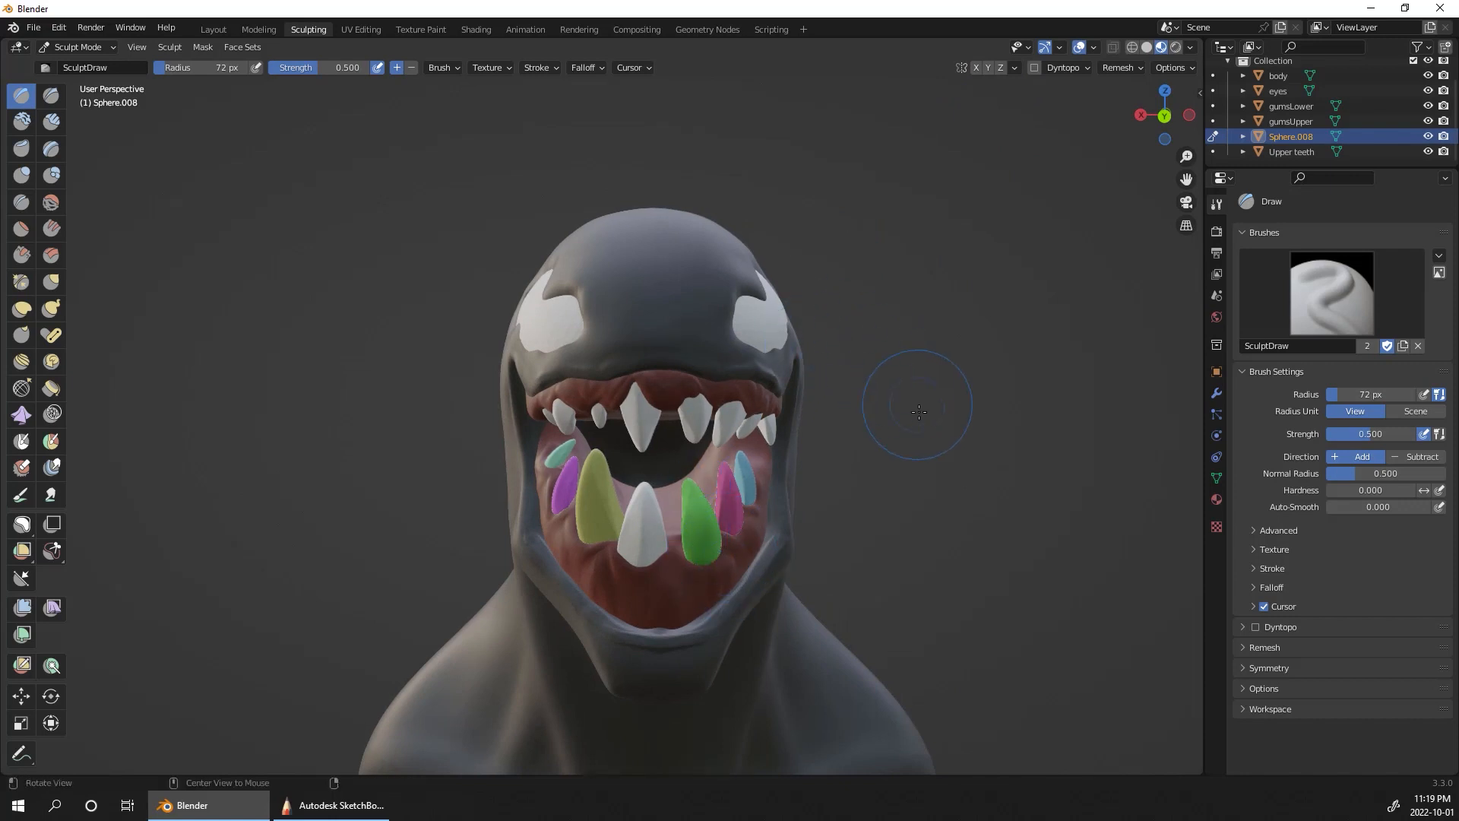
middle_click_drag(919, 411, 919, 403)
left_click(22, 308)
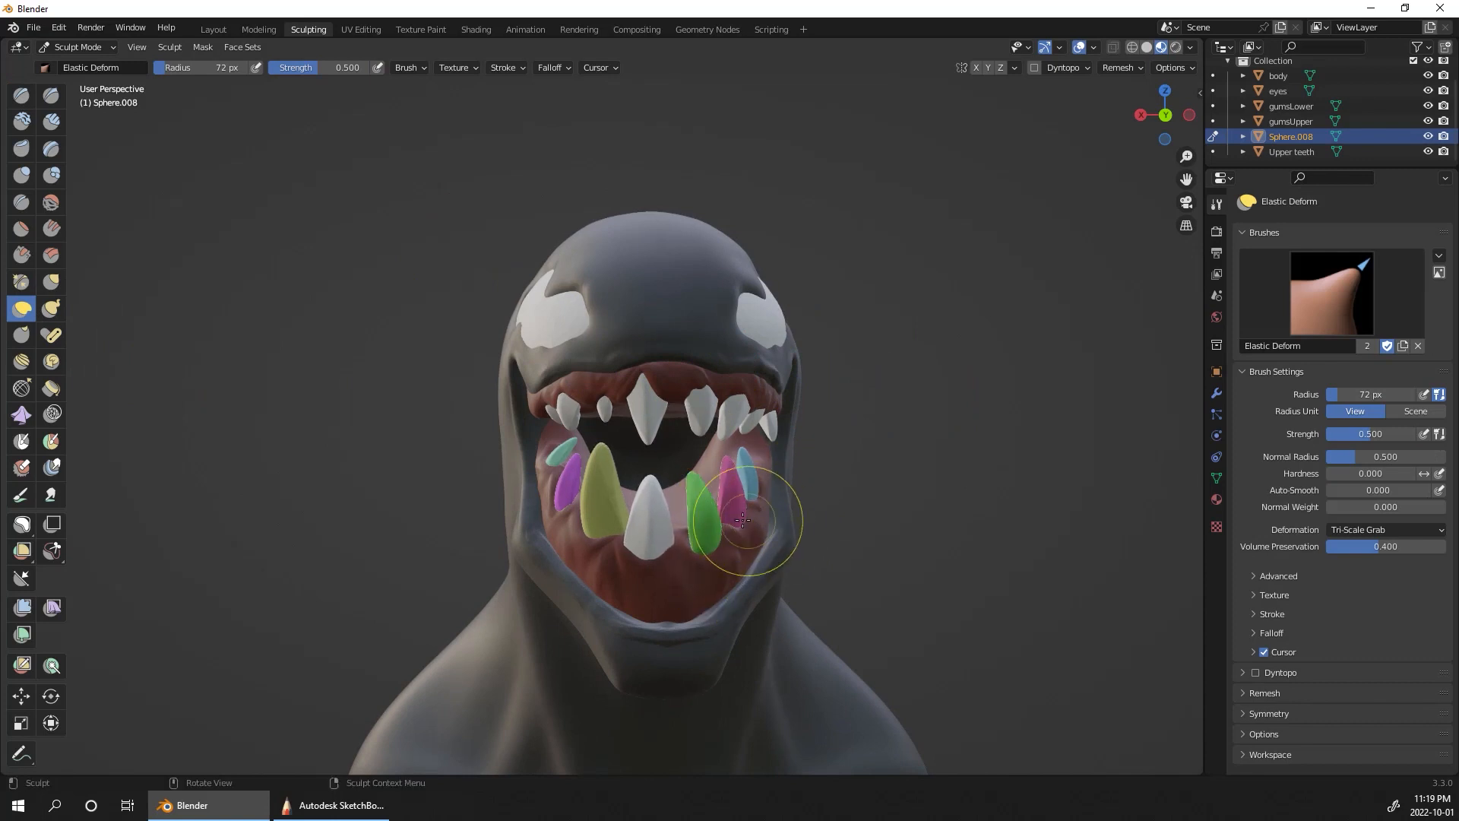
Step: Reshape the individual lower teeth asymmetrically with Elastic Deform at a 72 px radius, working from the front and both sides
middle_click_drag(878, 428, 729, 490)
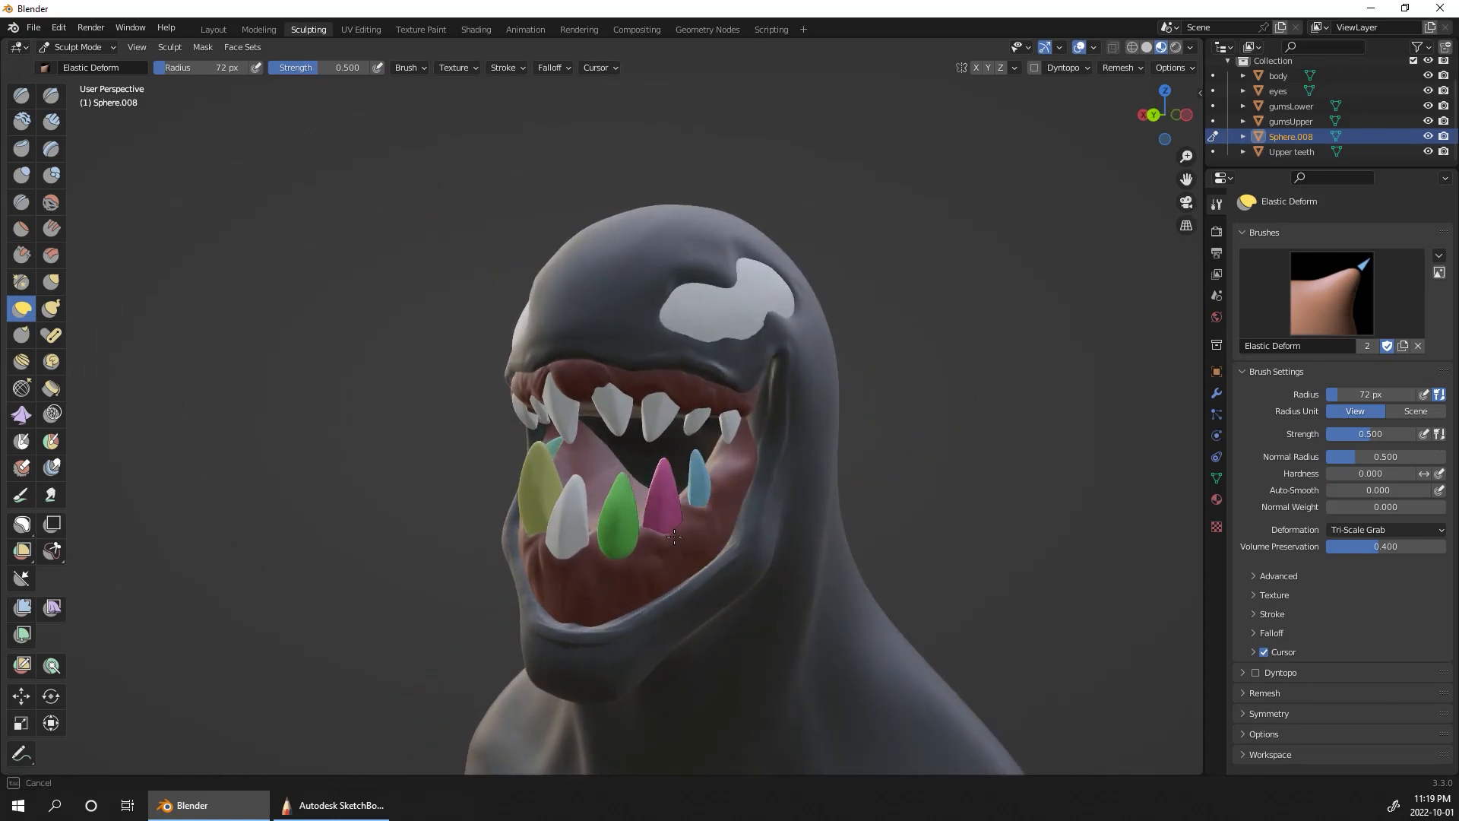
middle_click_drag(625, 554, 949, 415)
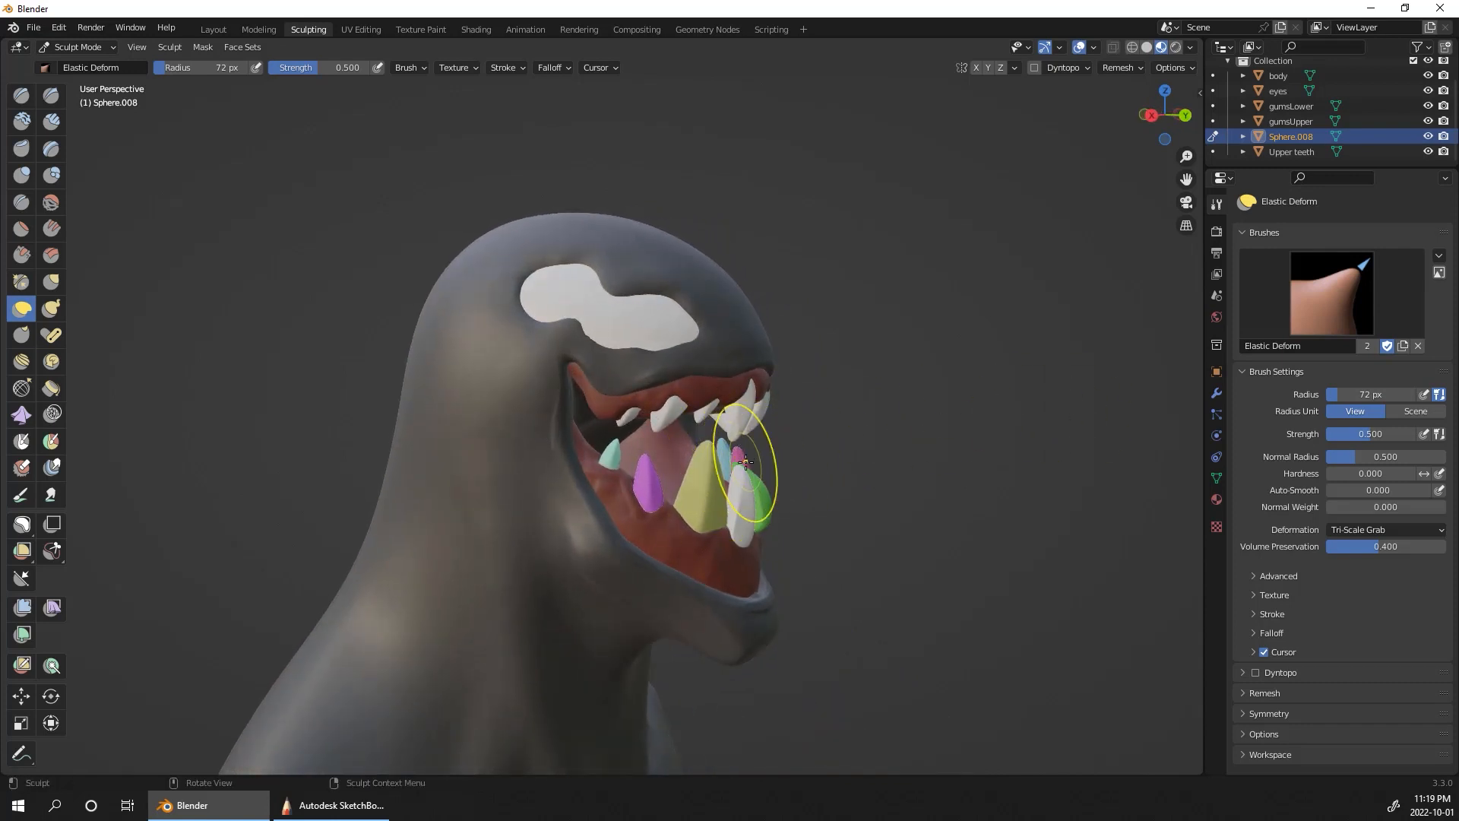
middle_click_drag(746, 447, 684, 468)
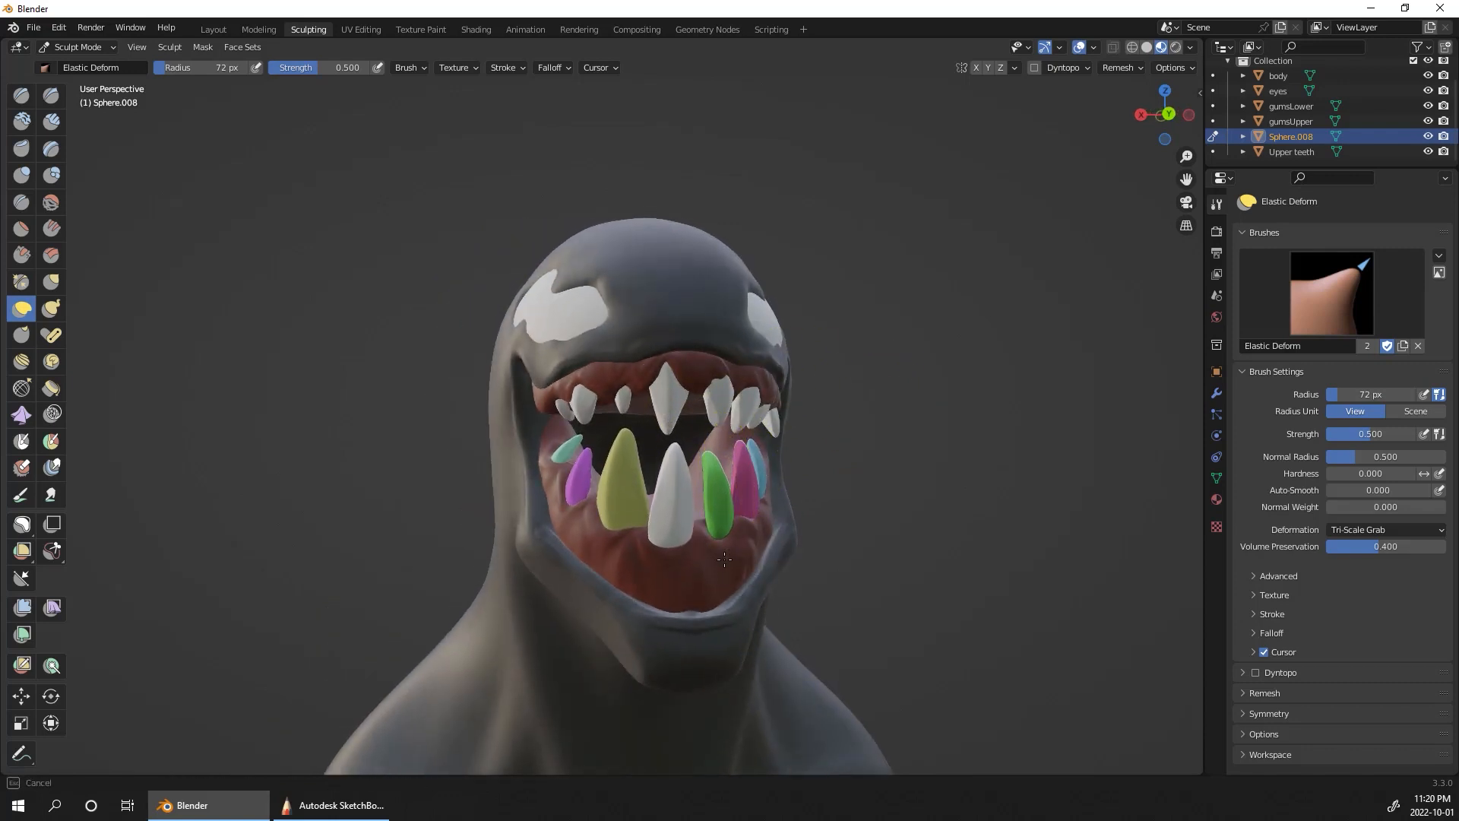
middle_click_drag(723, 531, 559, 538)
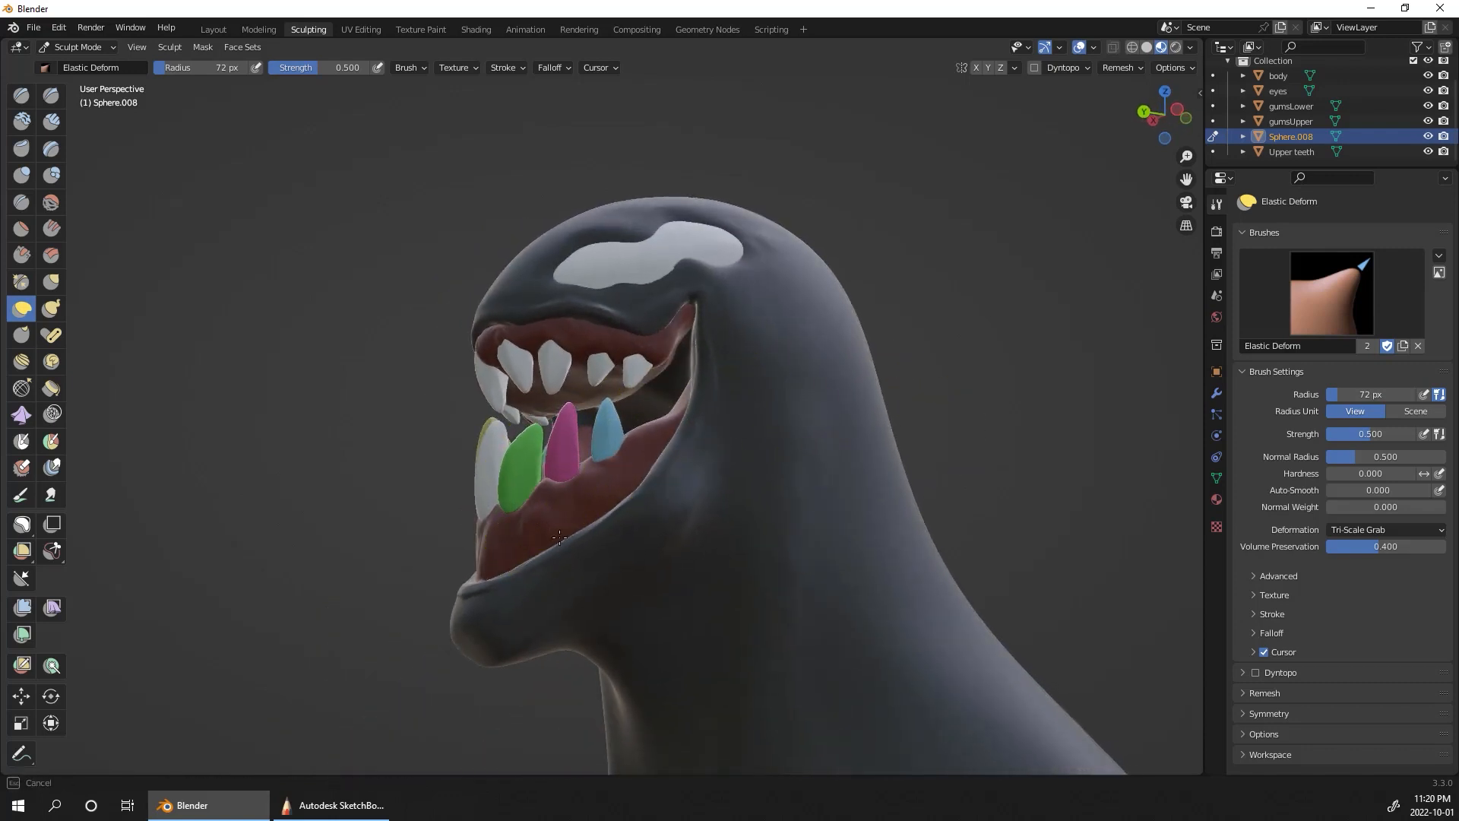
left_click_drag(537, 421, 515, 393)
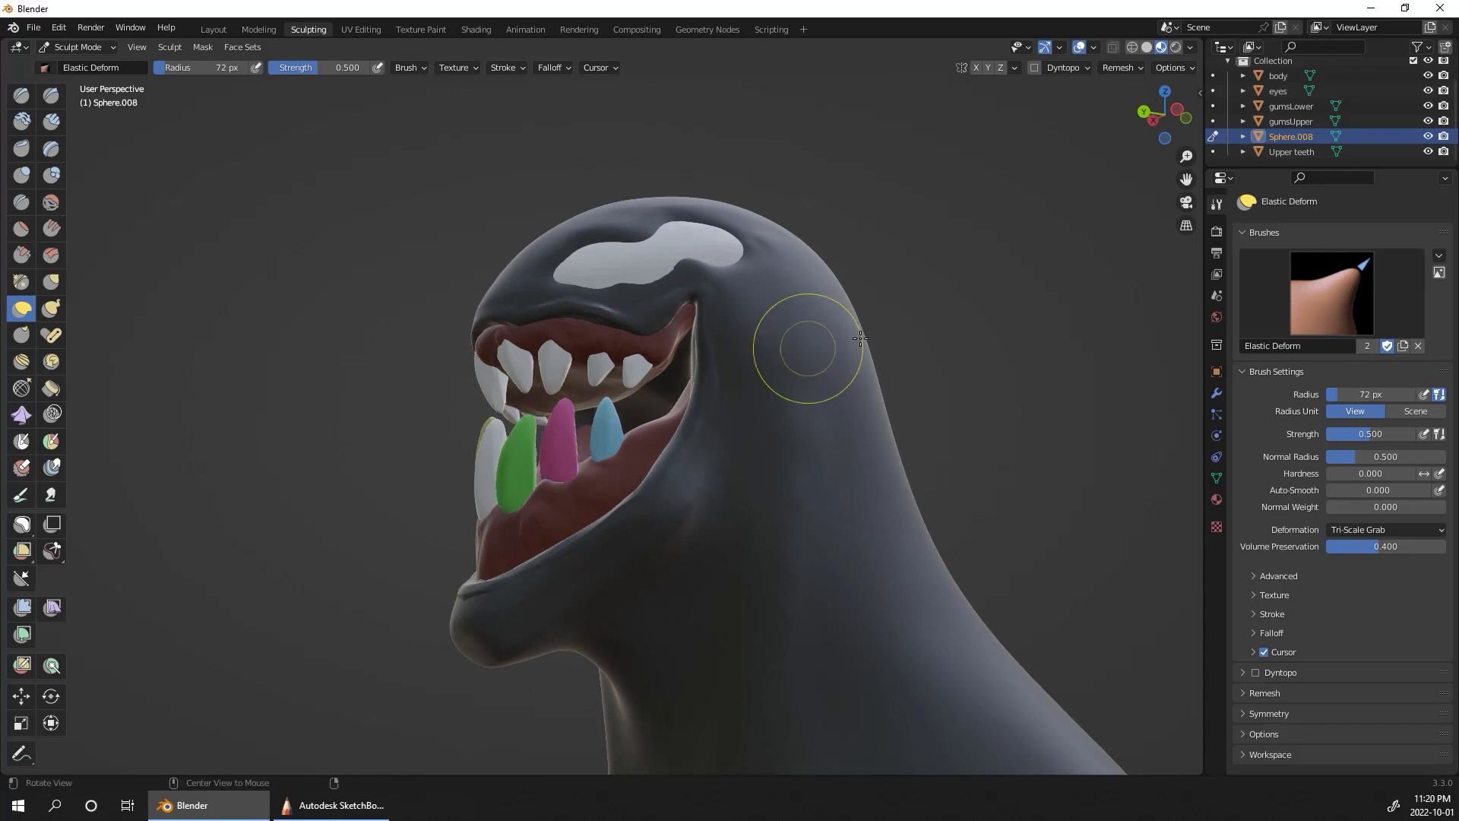
middle_click_drag(860, 339, 1132, 384)
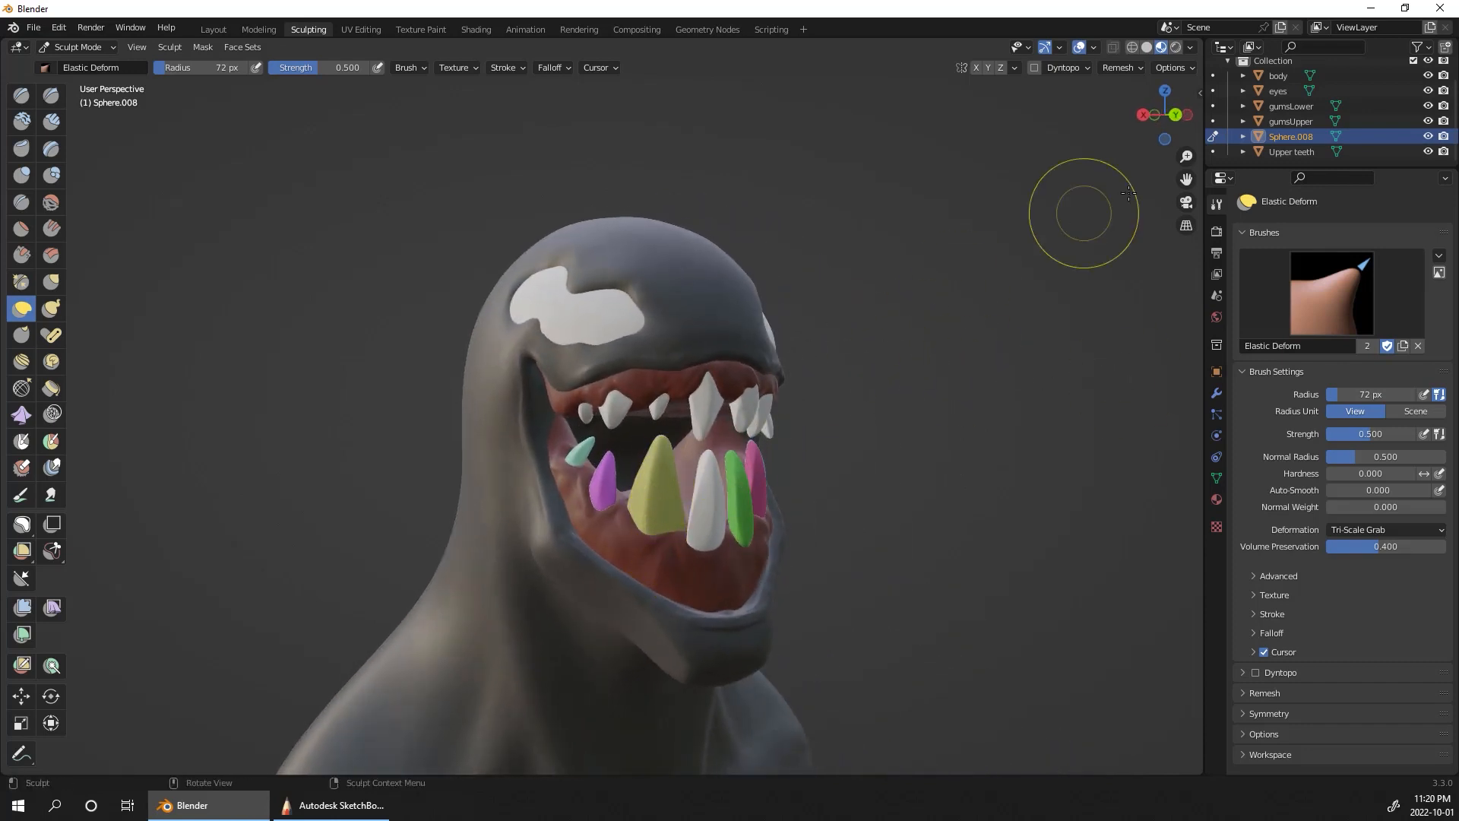
Step: Switch sculpting to Upper teeth and adjust the front teeth against the upper gum with Elastic Deform at a 72 px radius
left_click(1213, 151)
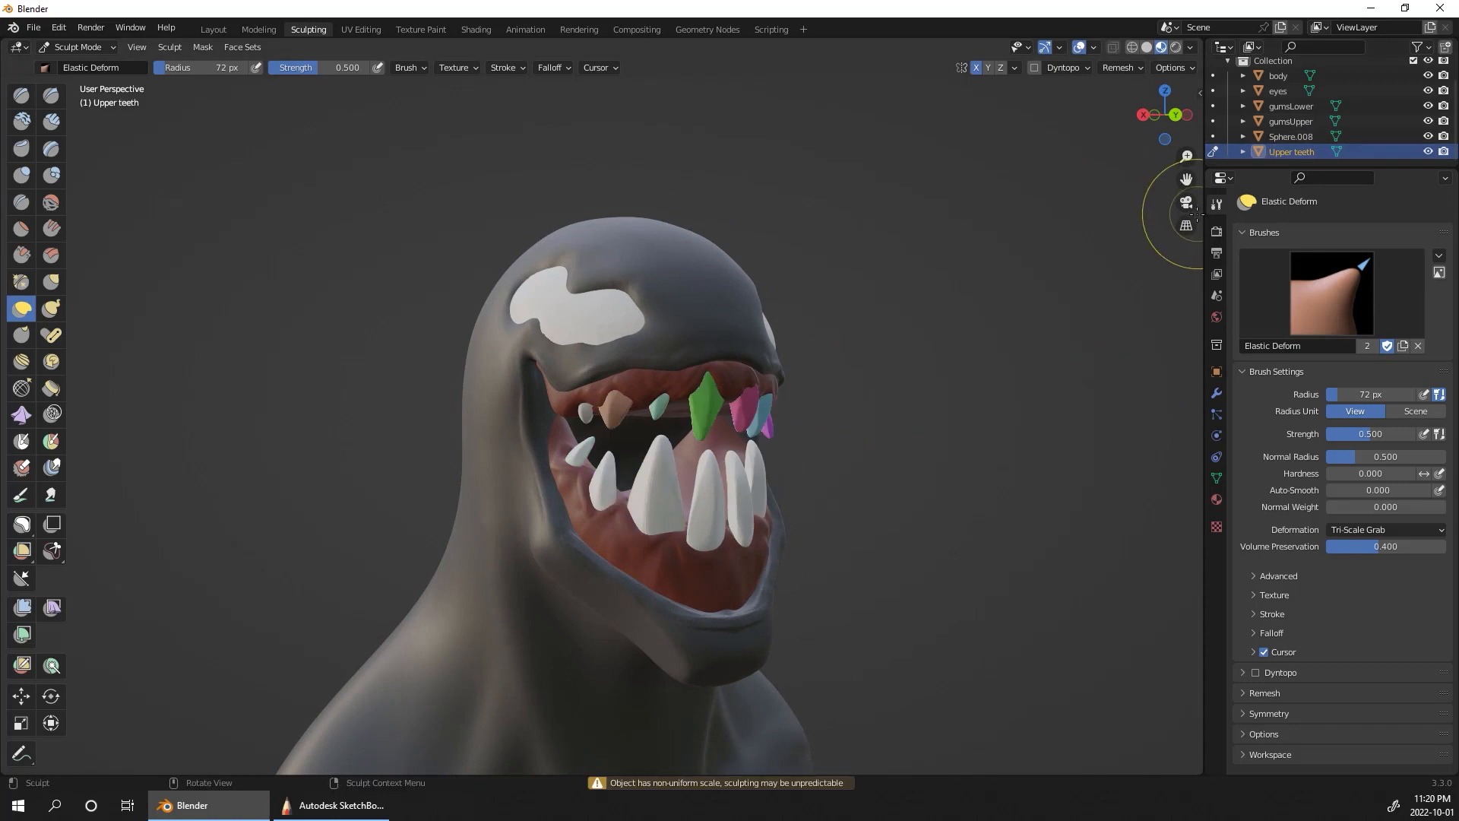
middle_click_drag(1054, 312, 799, 393)
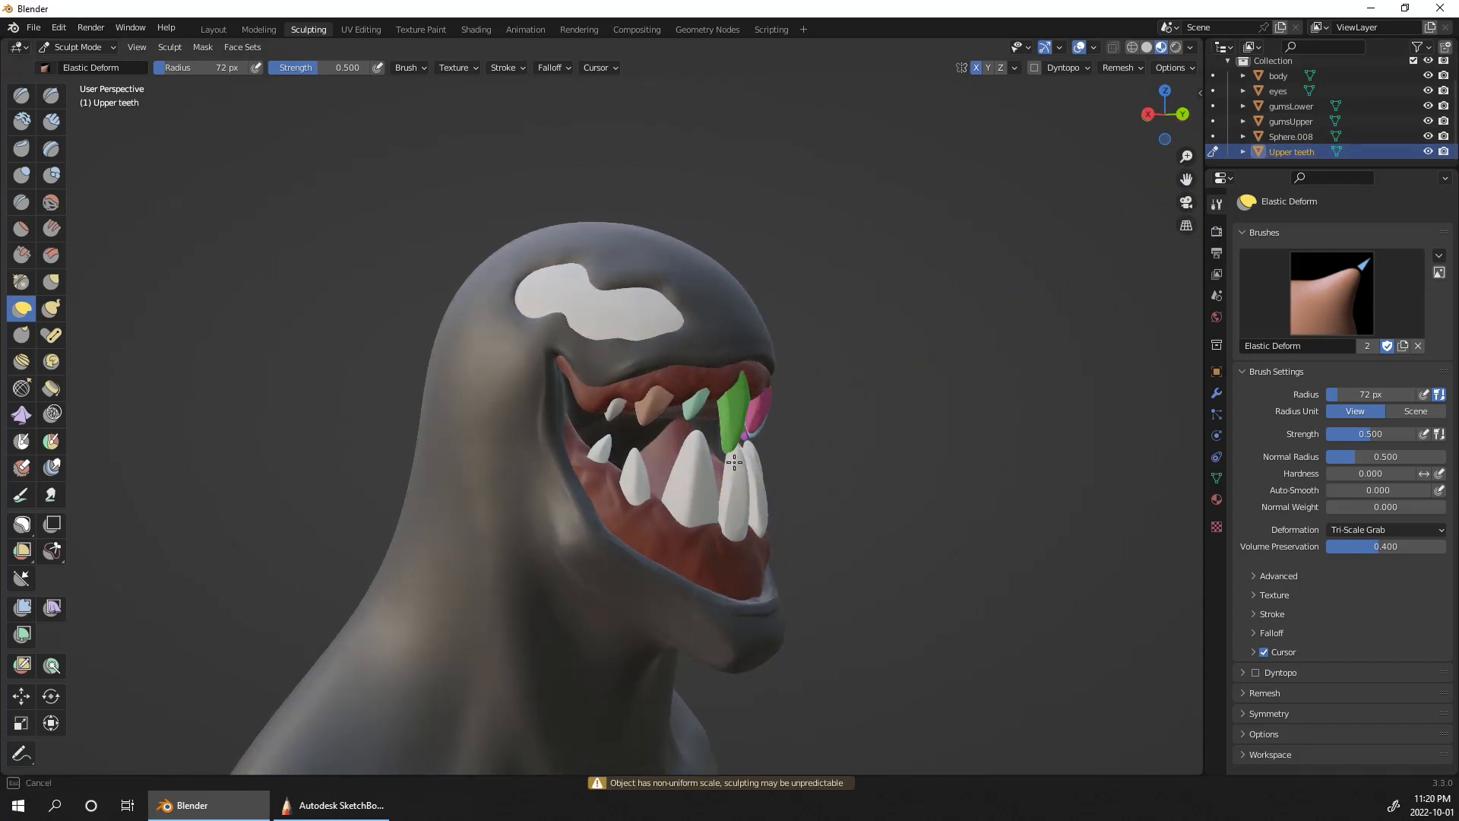
middle_click_drag(893, 389, 705, 432)
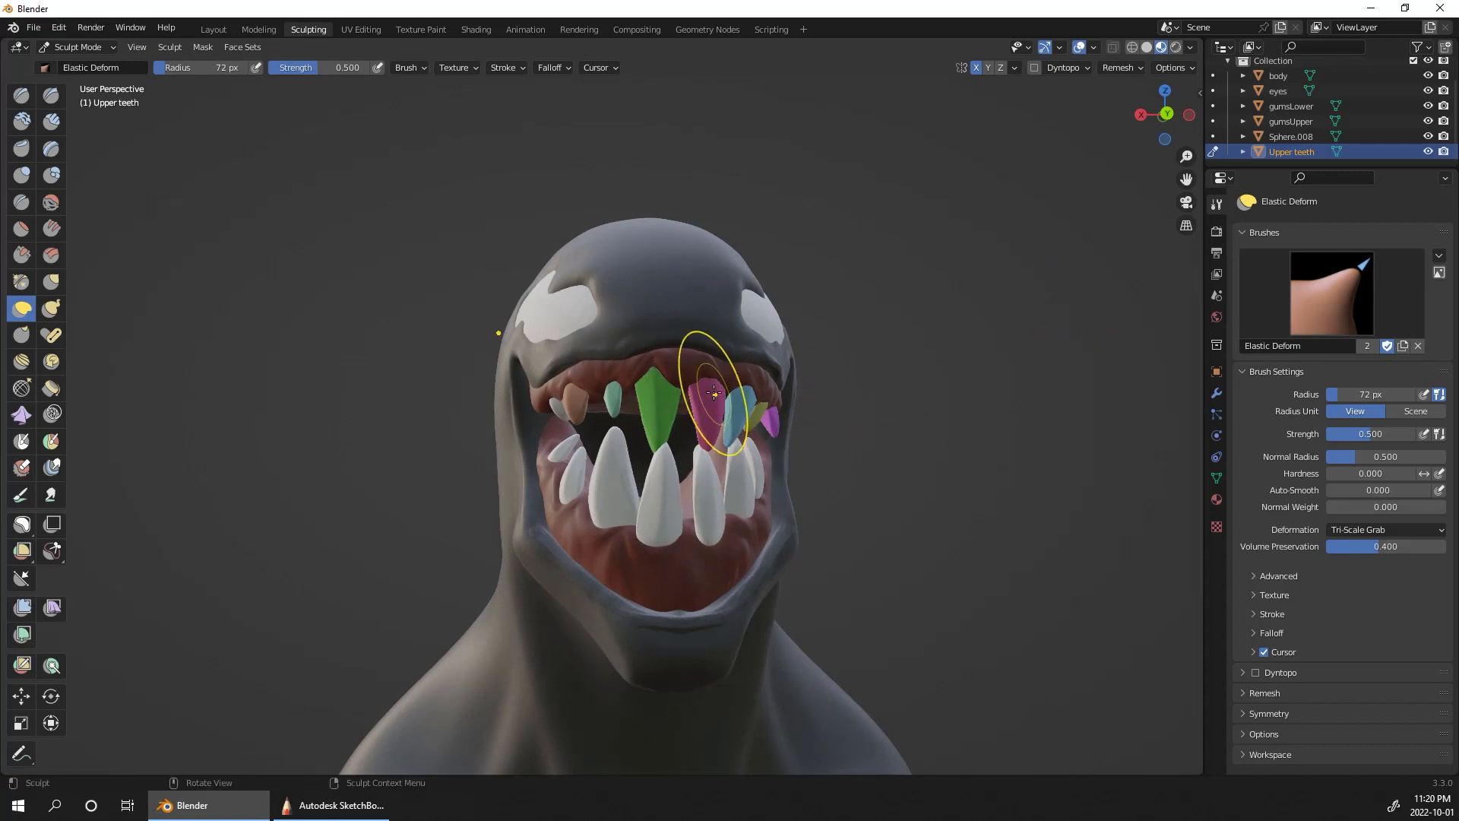
mouse_move(729, 363)
middle_mouse_down()
mouse_move(637, 439)
mouse_move(881, 401)
mouse_move(735, 386)
middle_mouse_up()
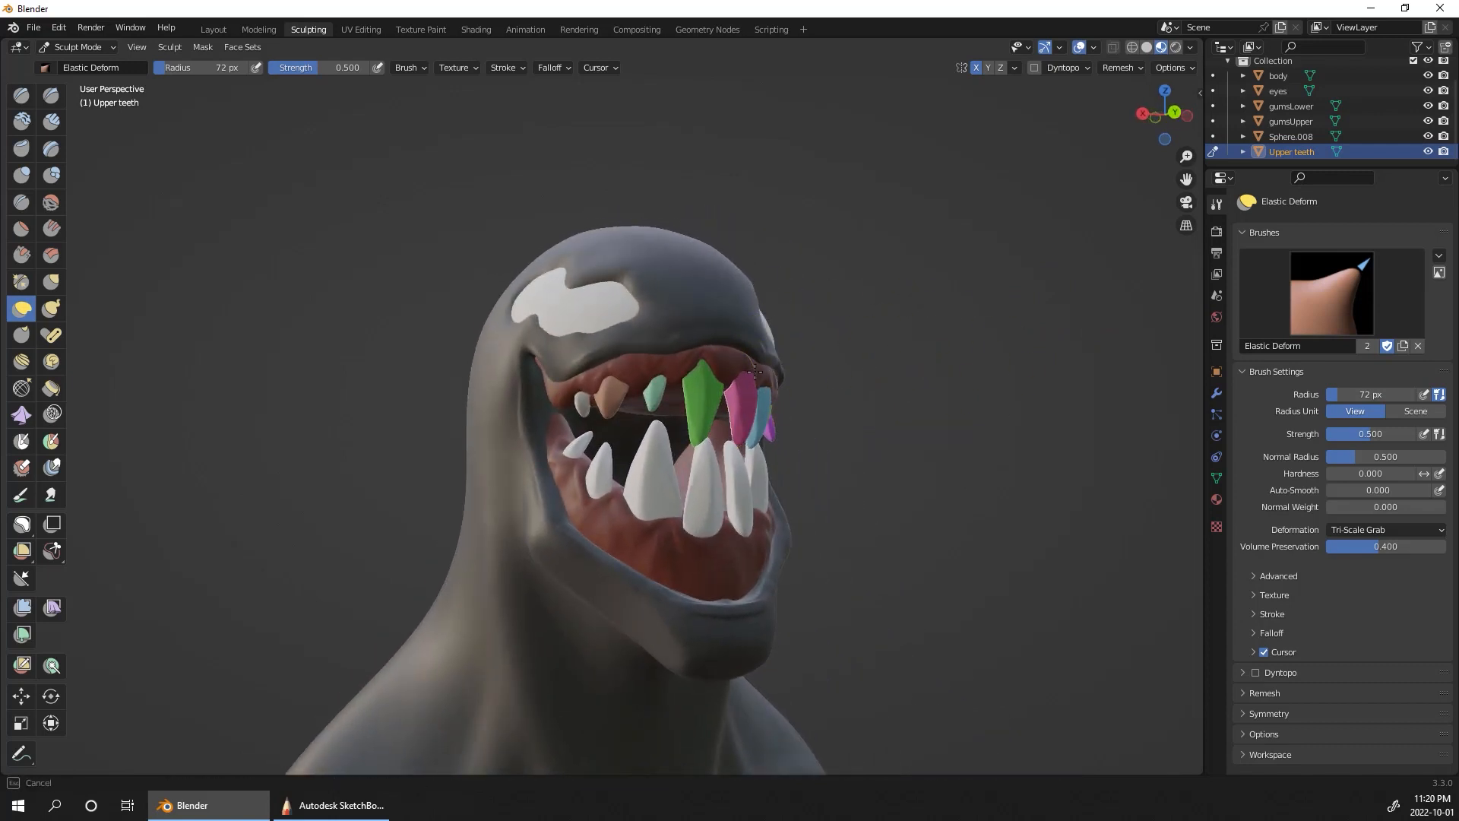
middle_click_drag(824, 357, 1103, 376)
Step: Switch to Object Mode, select gumsUpper and check its fit with the teeth from the front and both sides
key("ctrl+Tab")
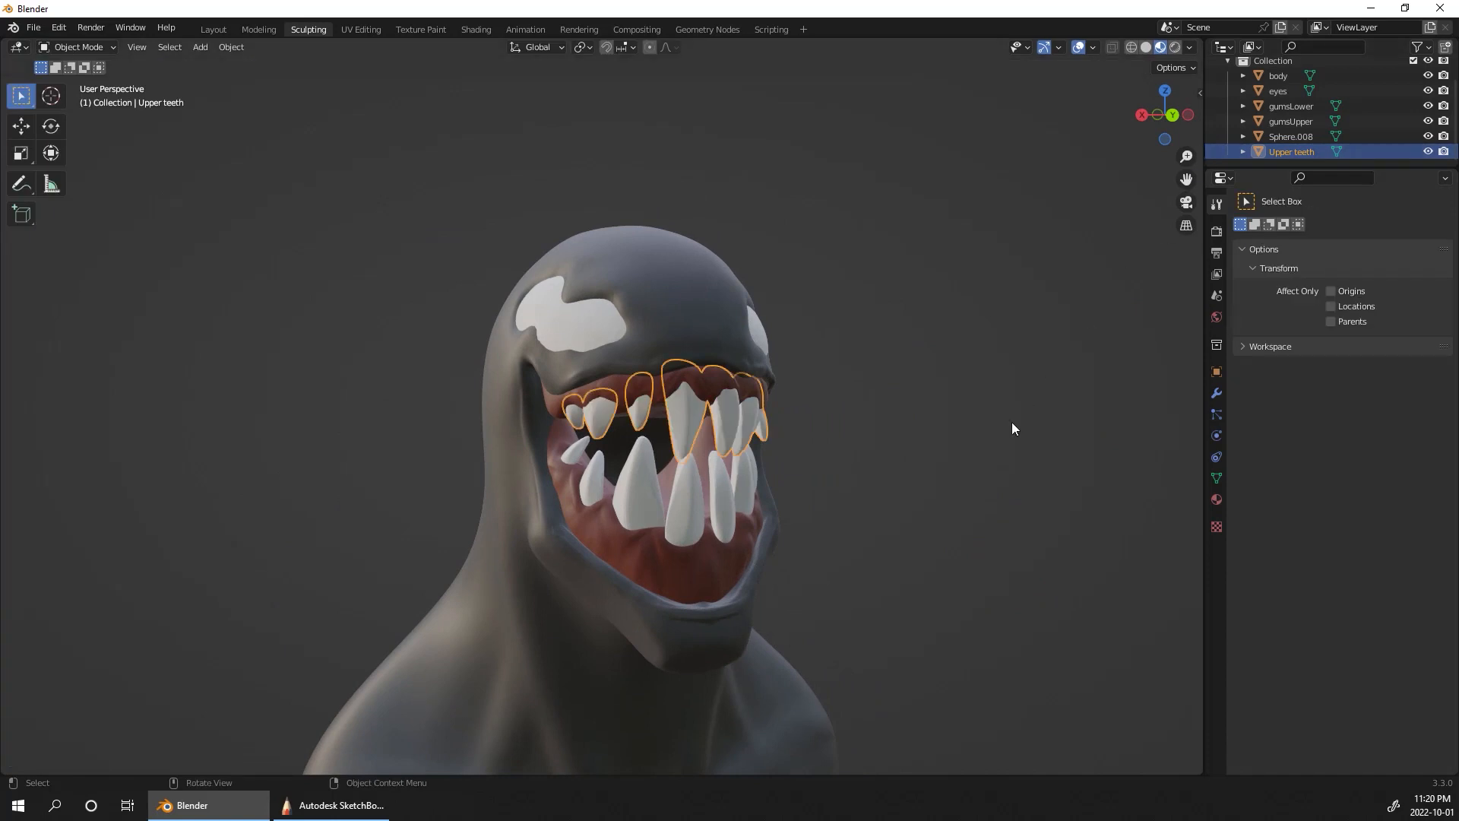
mouse_move(1010, 422)
middle_mouse_down()
mouse_move(995, 487)
mouse_move(987, 466)
middle_mouse_up()
scroll(992, 456, "up", 2)
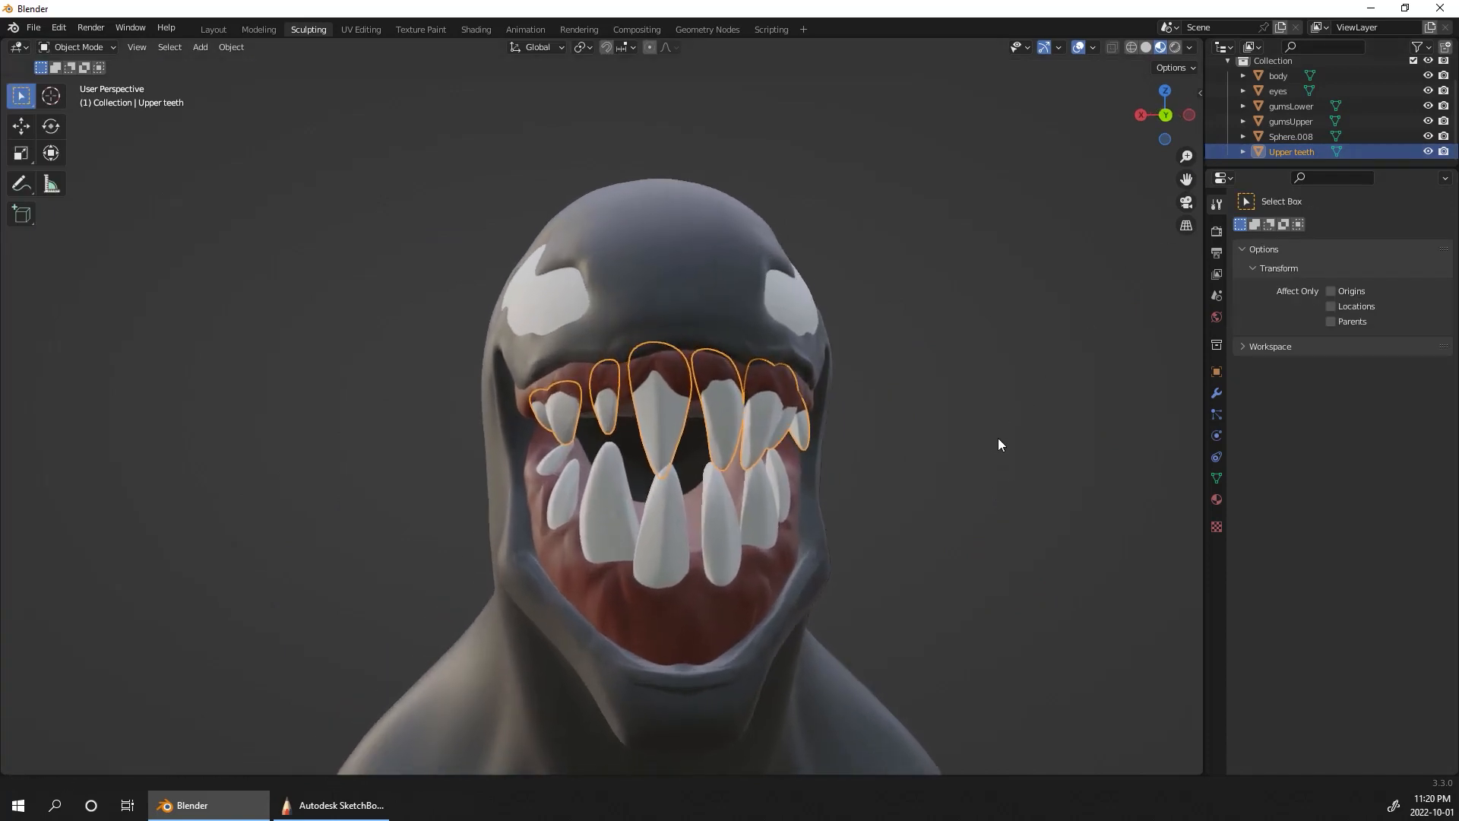
left_click(1300, 110)
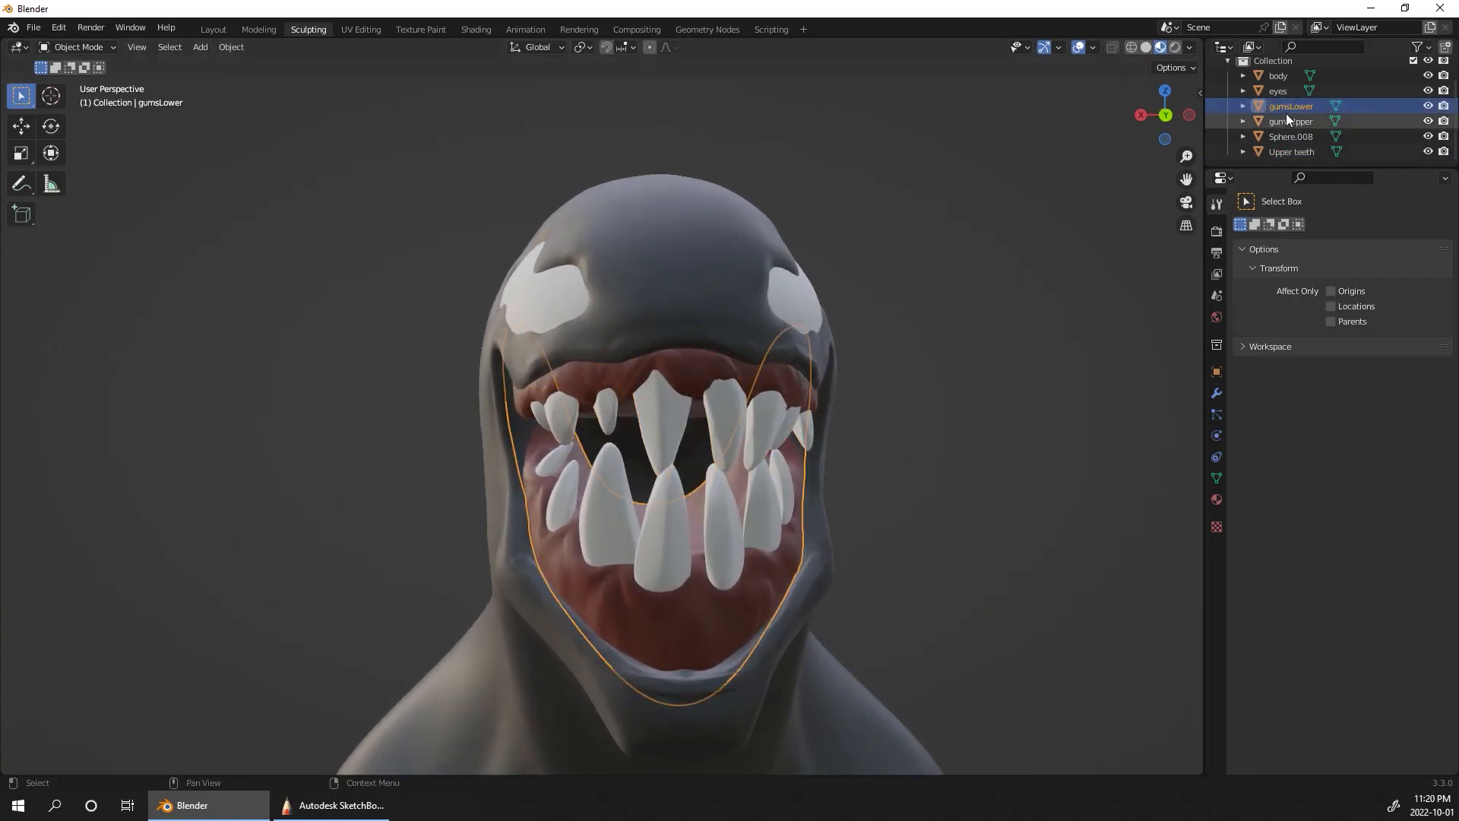
left_click(1285, 119)
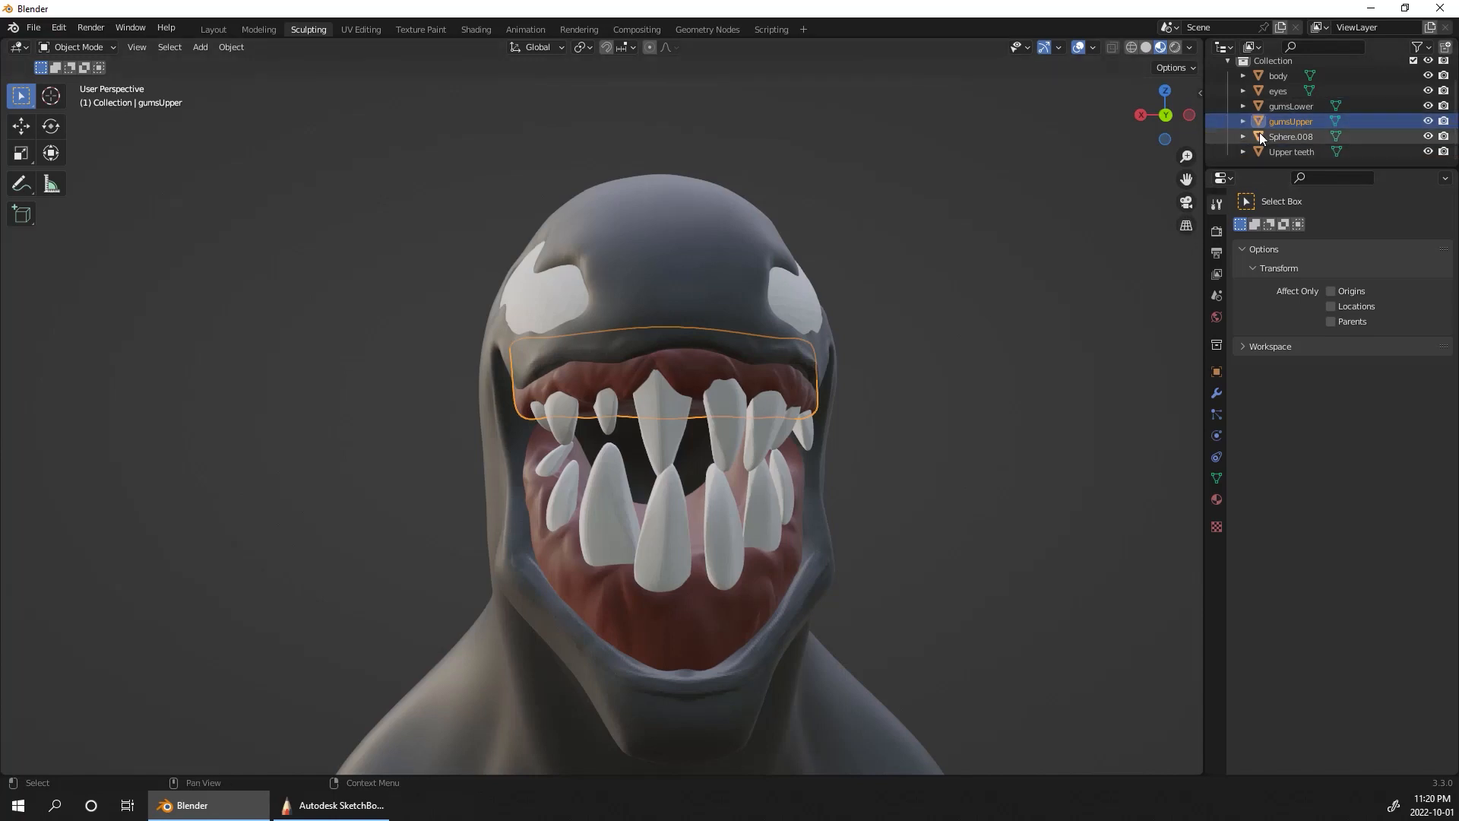
middle_click_drag(1027, 388, 1079, 319)
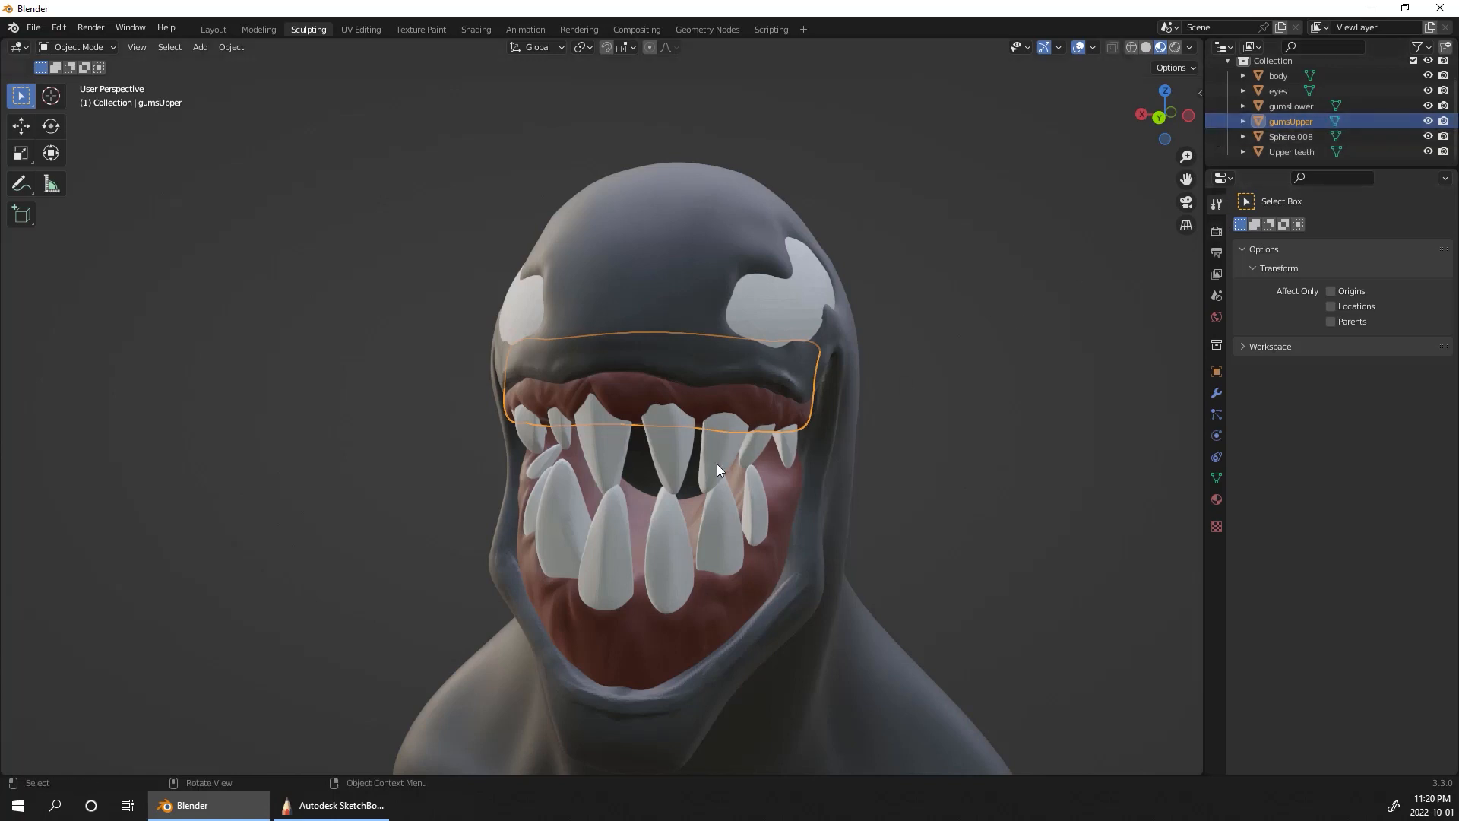
middle_click_drag(980, 403, 795, 438)
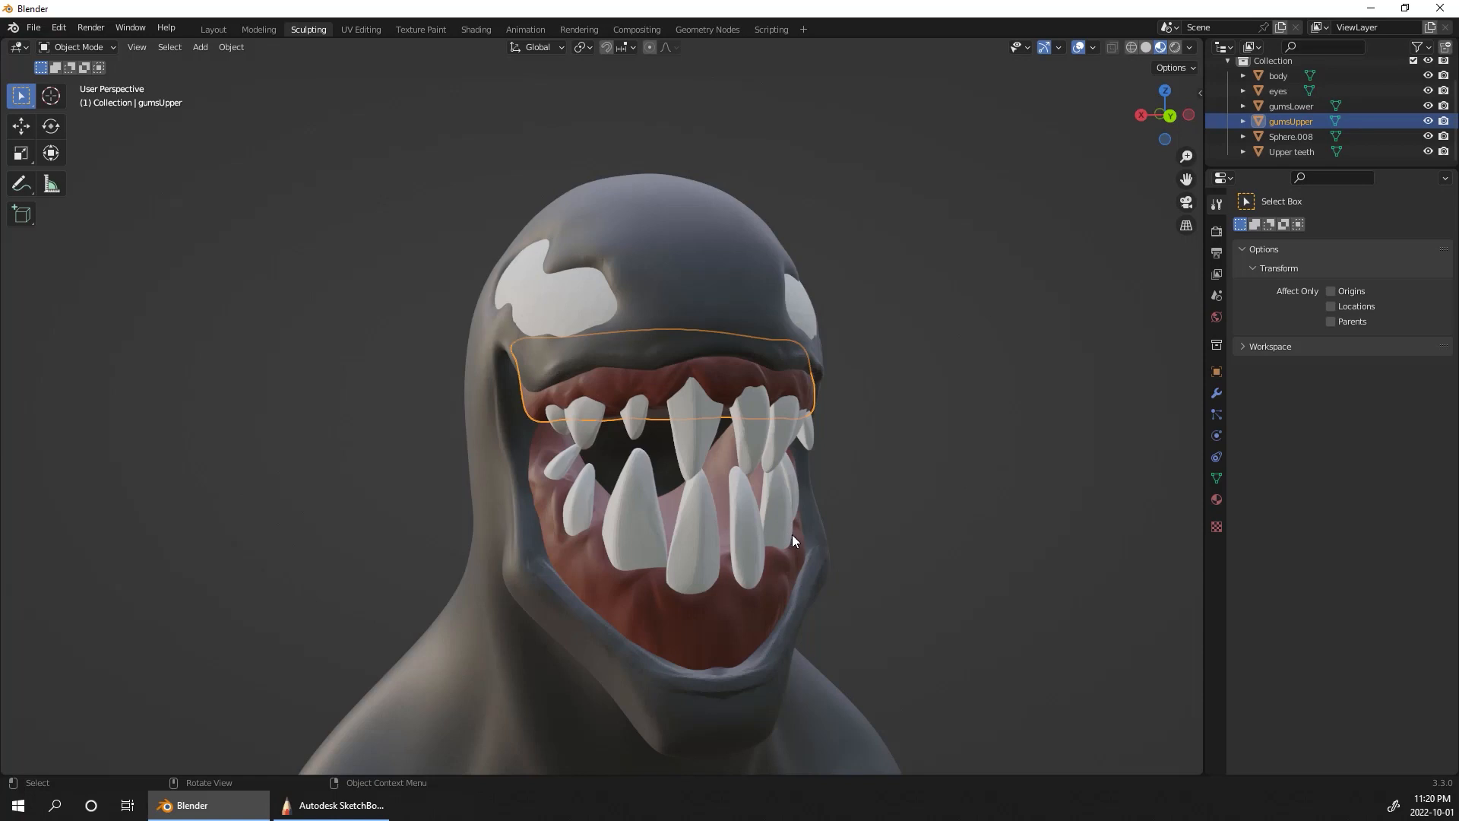
middle_click_drag(902, 388, 863, 357)
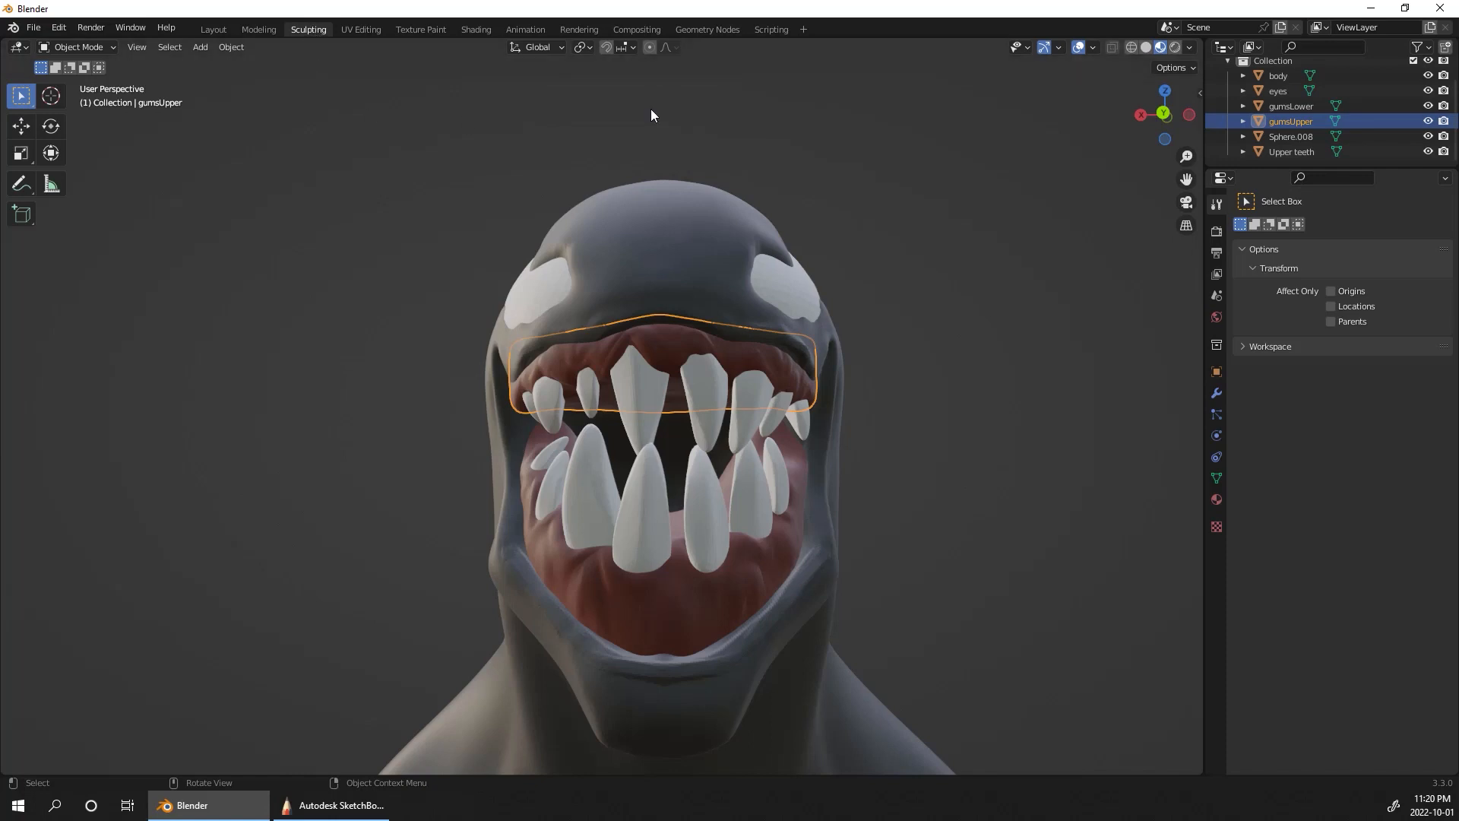
left_click_drag(1174, 141, 1033, 354)
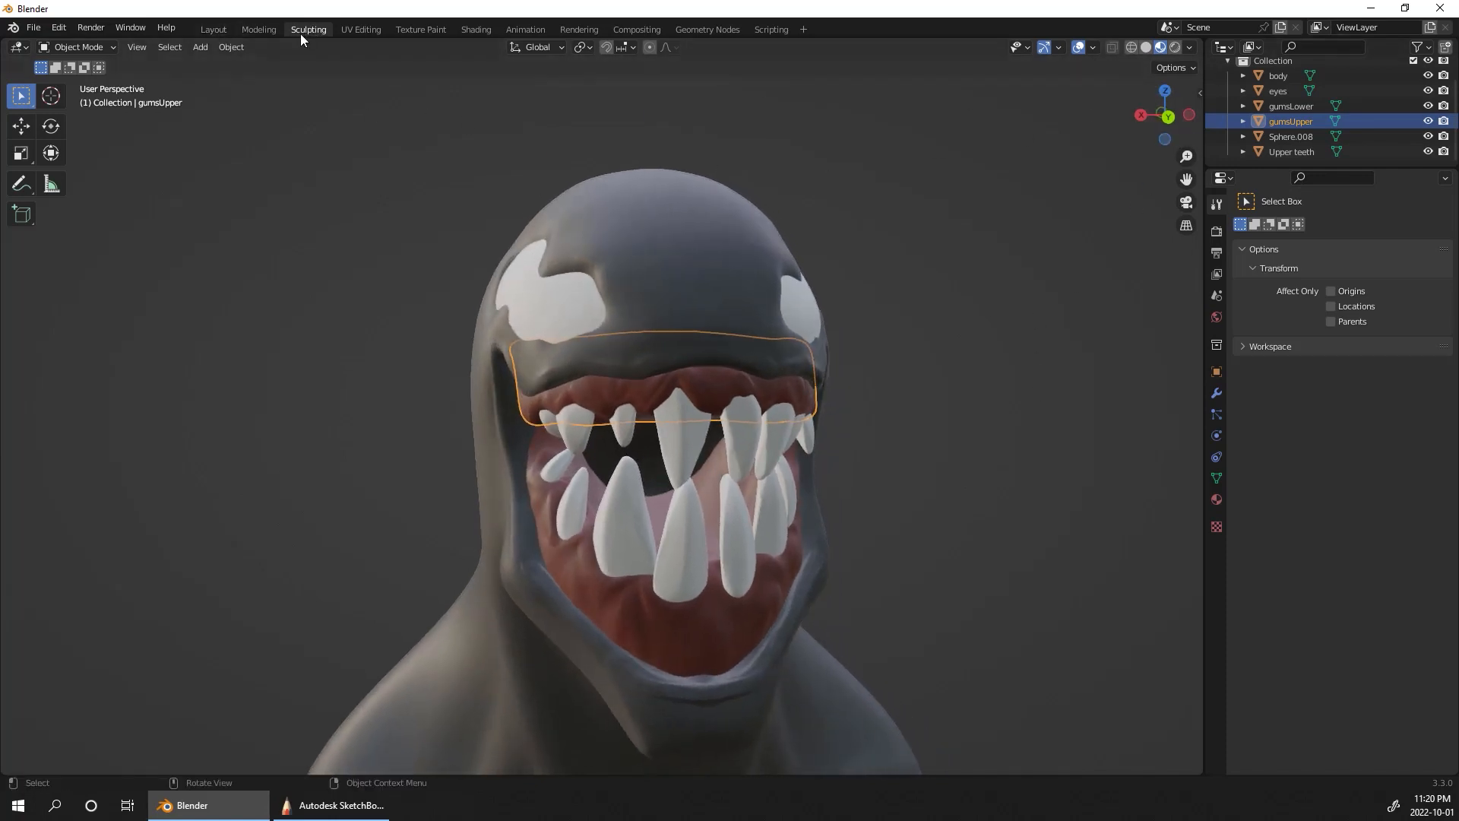
Step: Return to Sculpt Mode with gumsUpper as the active object in the Sculpting workspace
key("Tab")
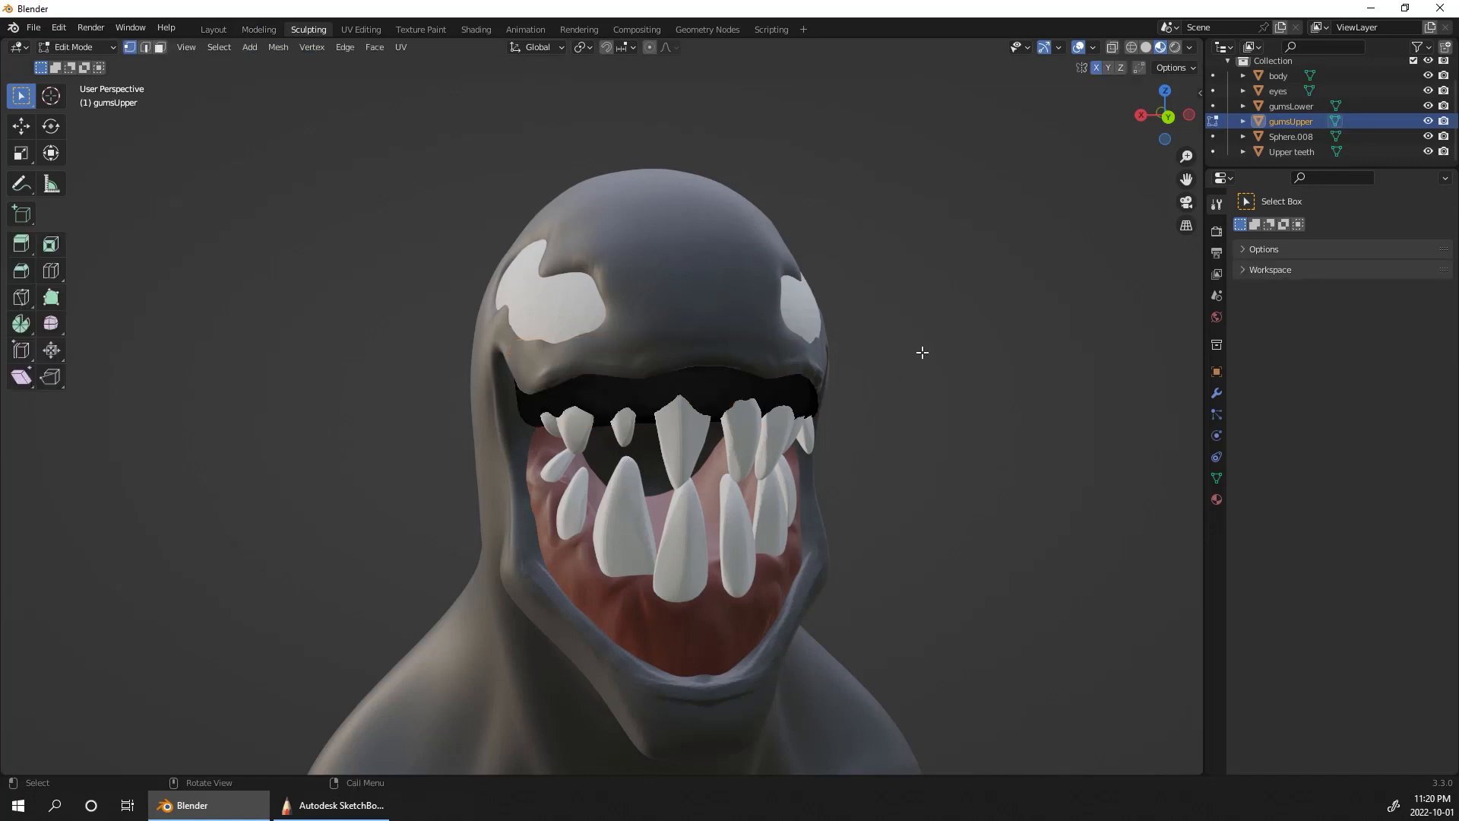
key("Tab")
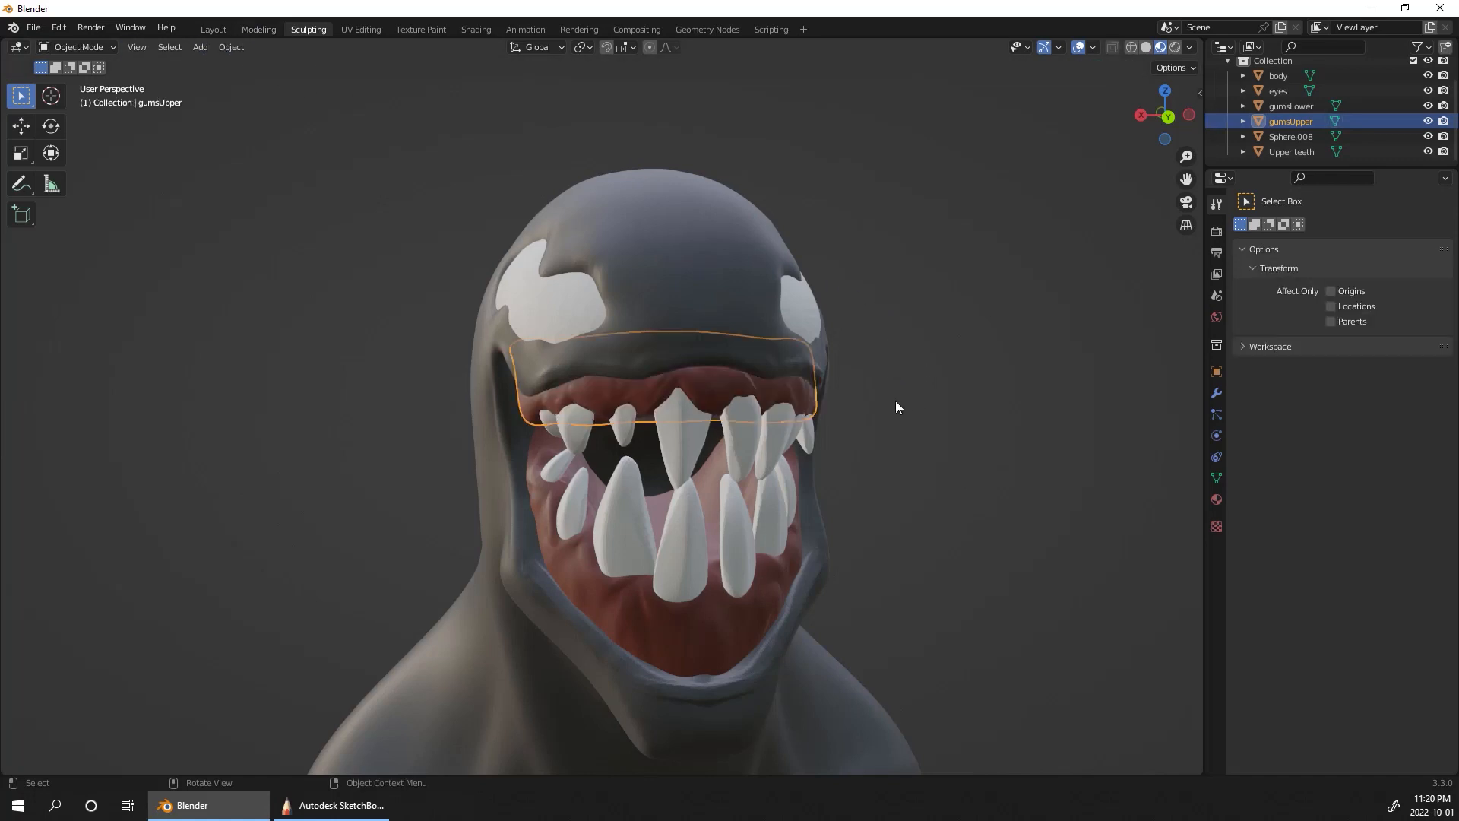
left_click(213, 31)
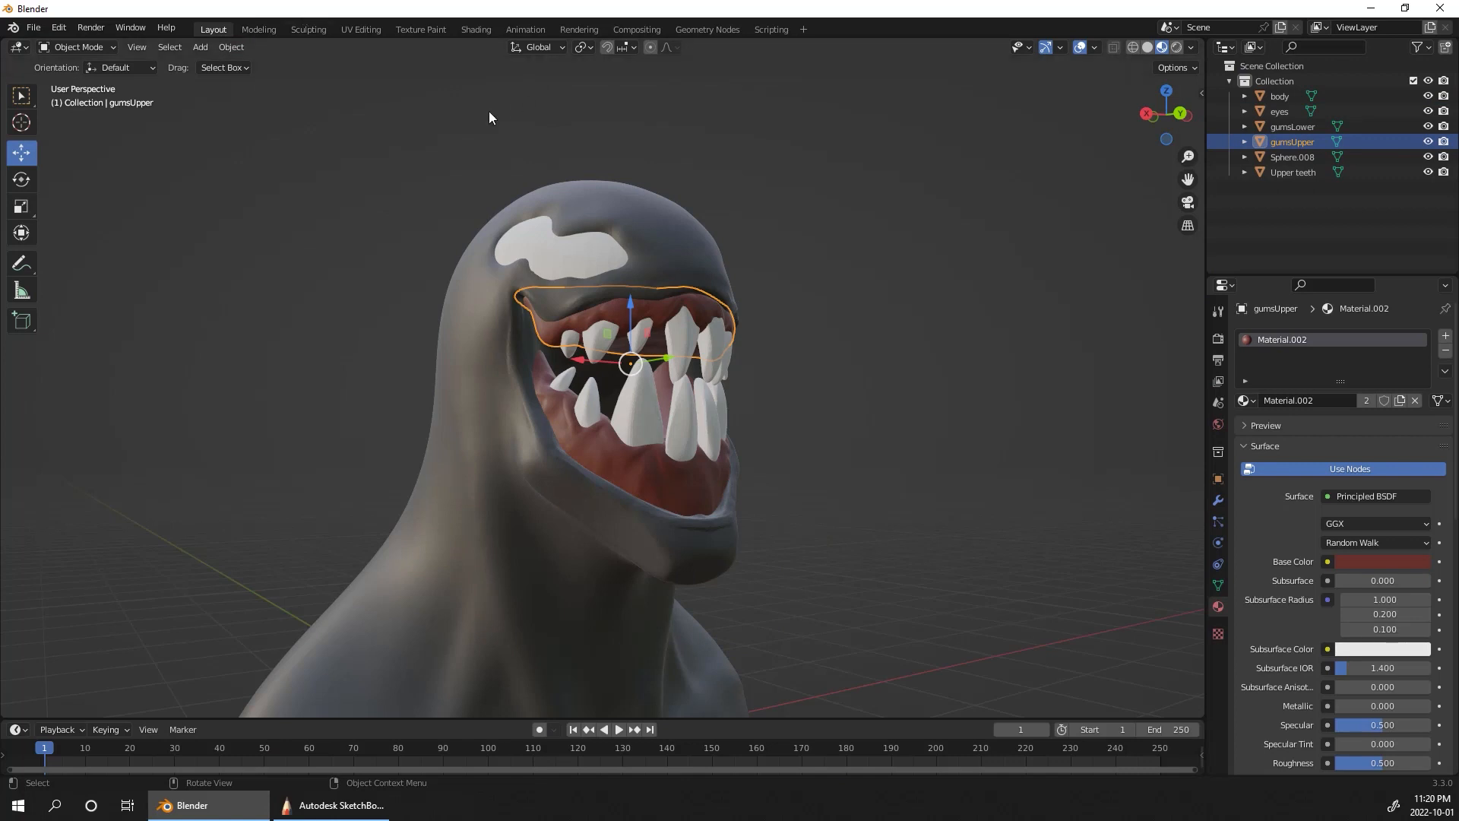
left_click(308, 29)
Step: Turn off X symmetry for gumsUpper and shape the upper gum around the tooth roots with Elastic Deform at a 72 px radius
middle_click_drag(977, 373, 717, 344)
mouse_move(718, 344)
left_mouse_down()
mouse_move(738, 350)
mouse_move(724, 346)
left_mouse_up()
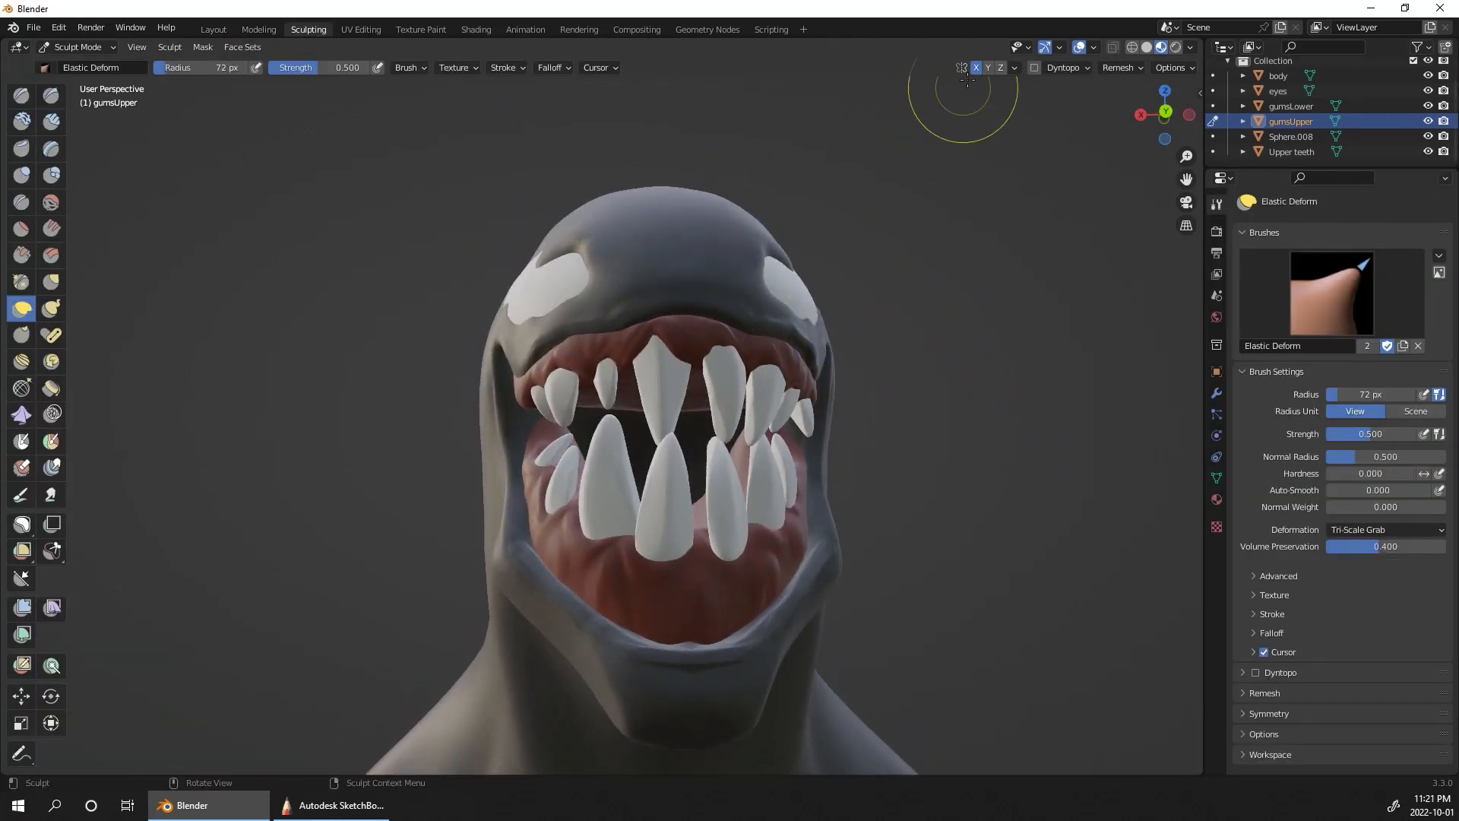
middle_click_drag(961, 169, 681, 263)
left_click_drag(681, 264, 677, 264)
middle_click_drag(888, 253, 753, 226)
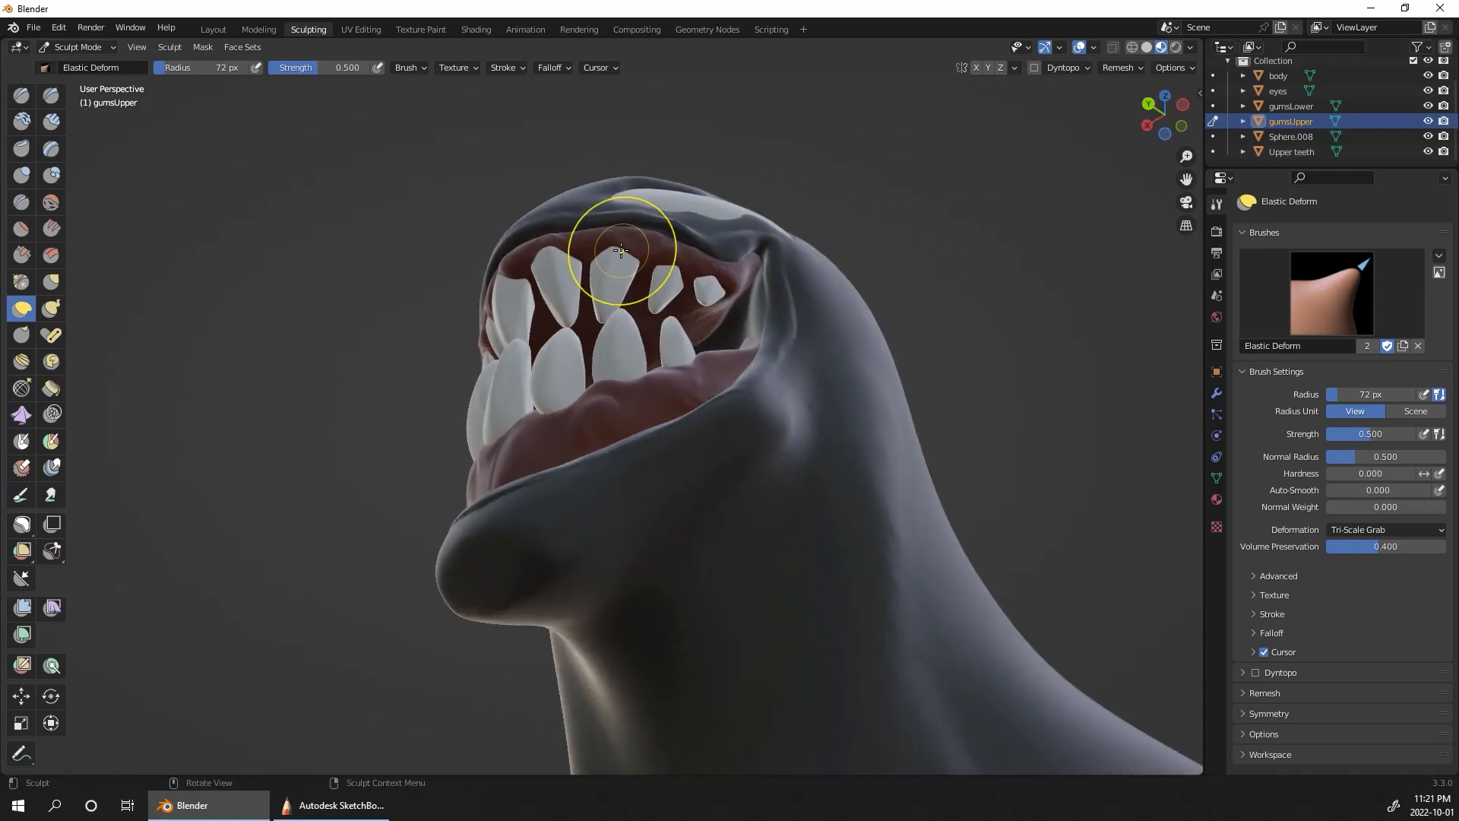
left_click_drag(626, 251, 639, 243)
middle_click_drag(701, 200, 823, 277)
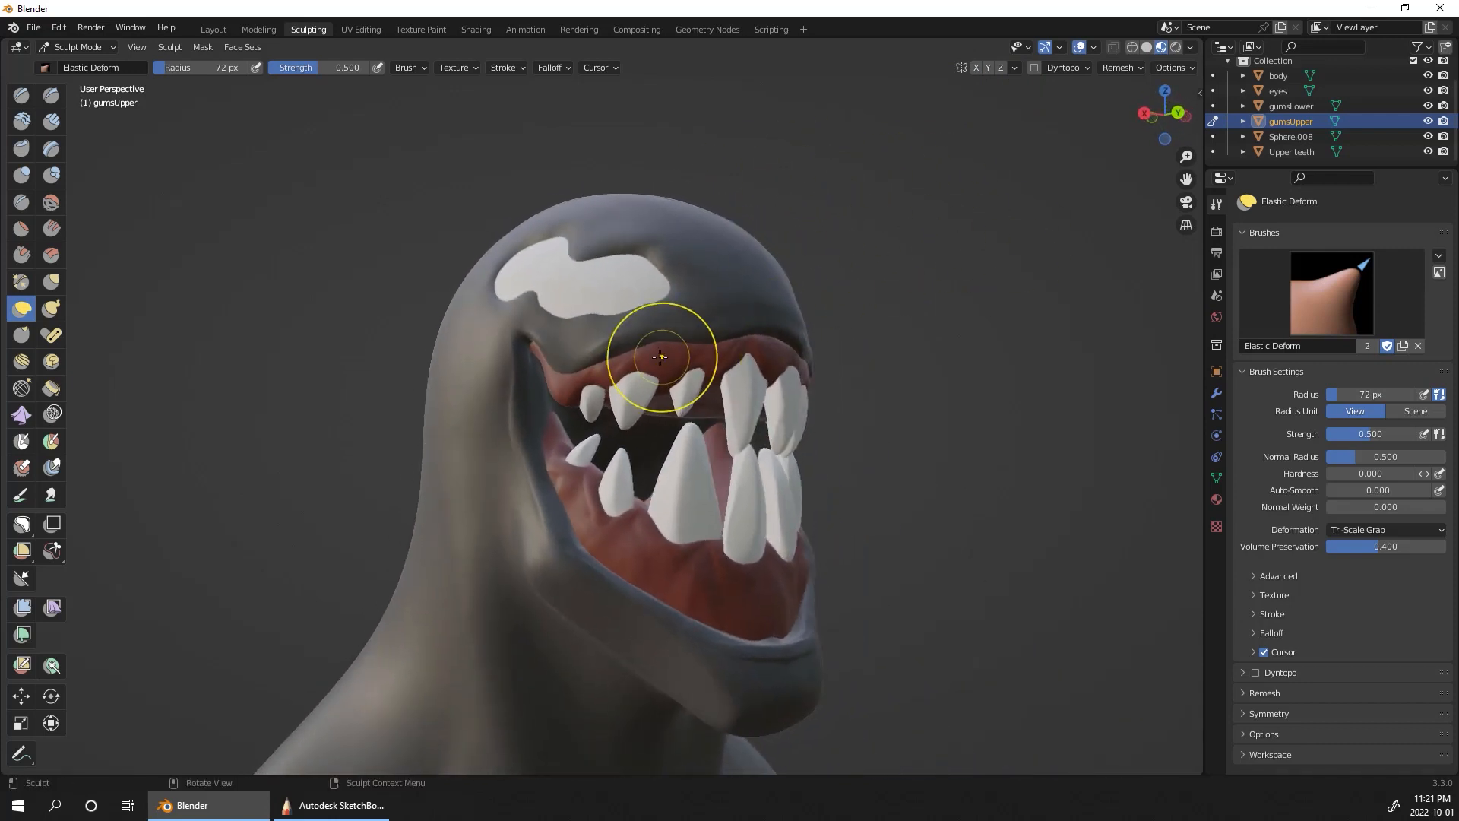
left_click_drag(640, 366, 635, 372)
middle_click_drag(925, 325, 987, 532)
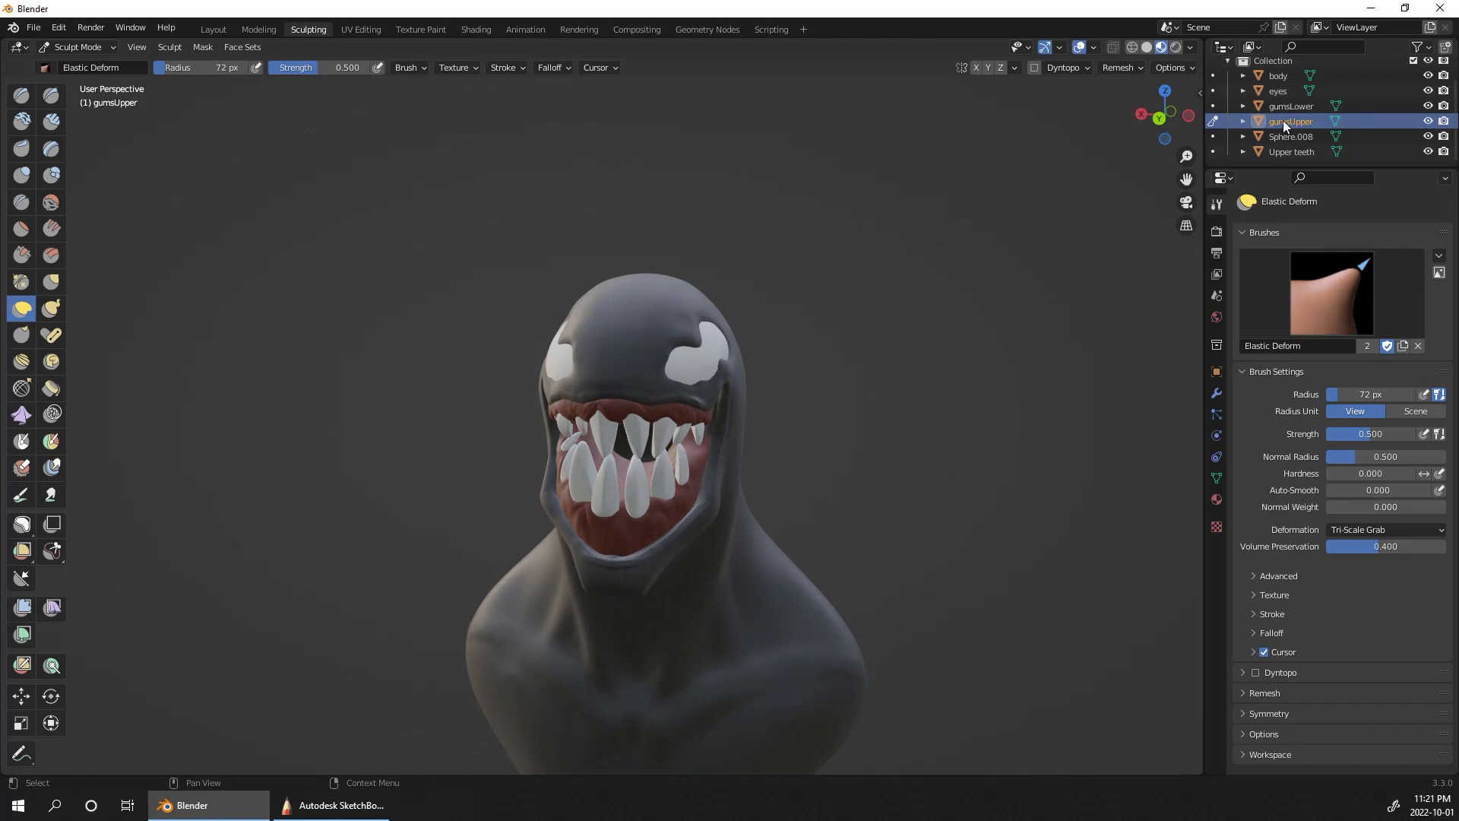
Step: Switch sculpting to the body object with Elastic Deform as the active brush
left_click(1279, 75)
left_click_drag(991, 276, 959, 306, "alt")
left_click_drag(951, 376, 922, 262, "ctrl+alt")
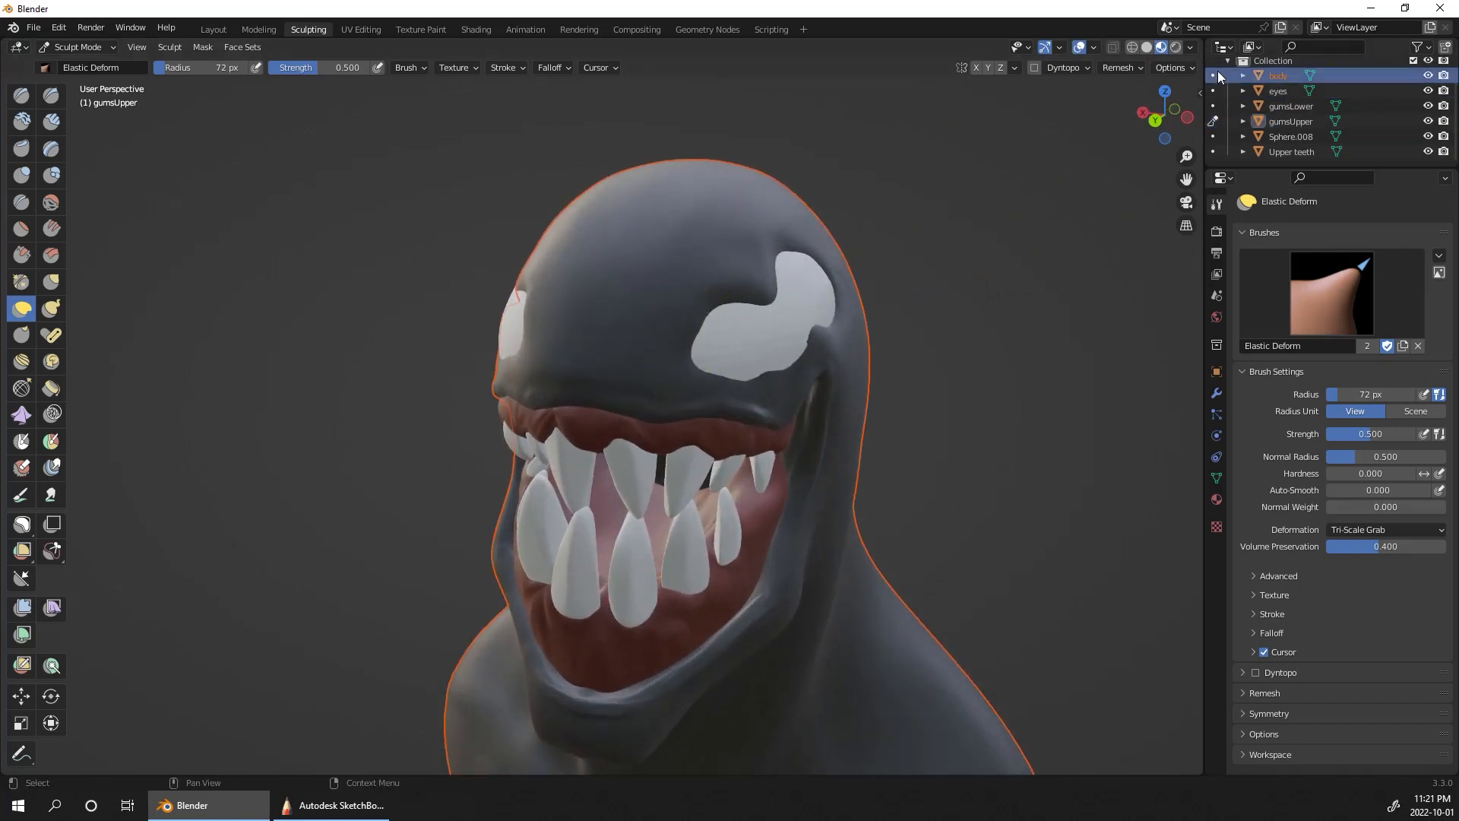
left_click(1214, 75)
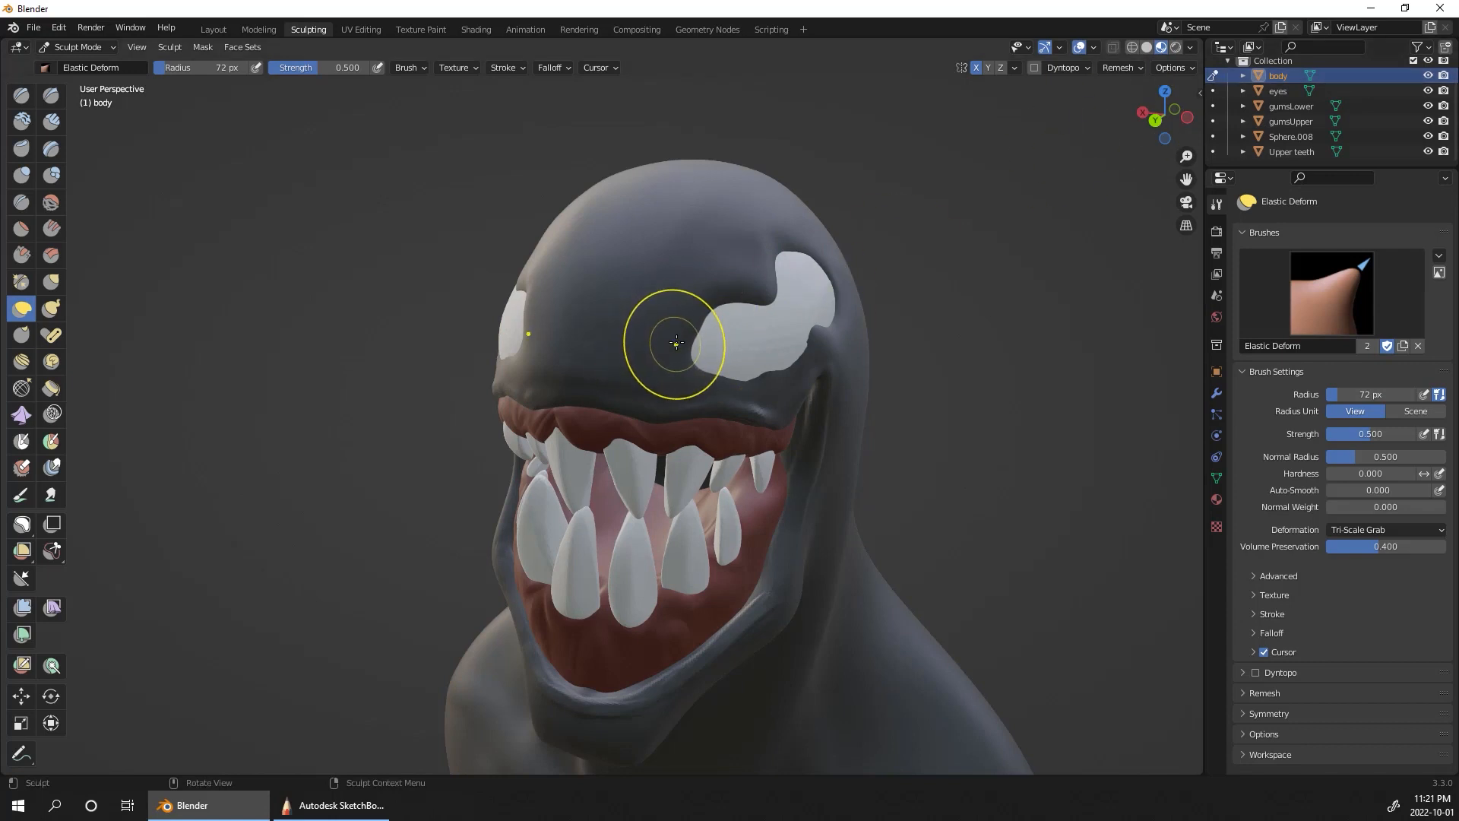
left_click(51, 282)
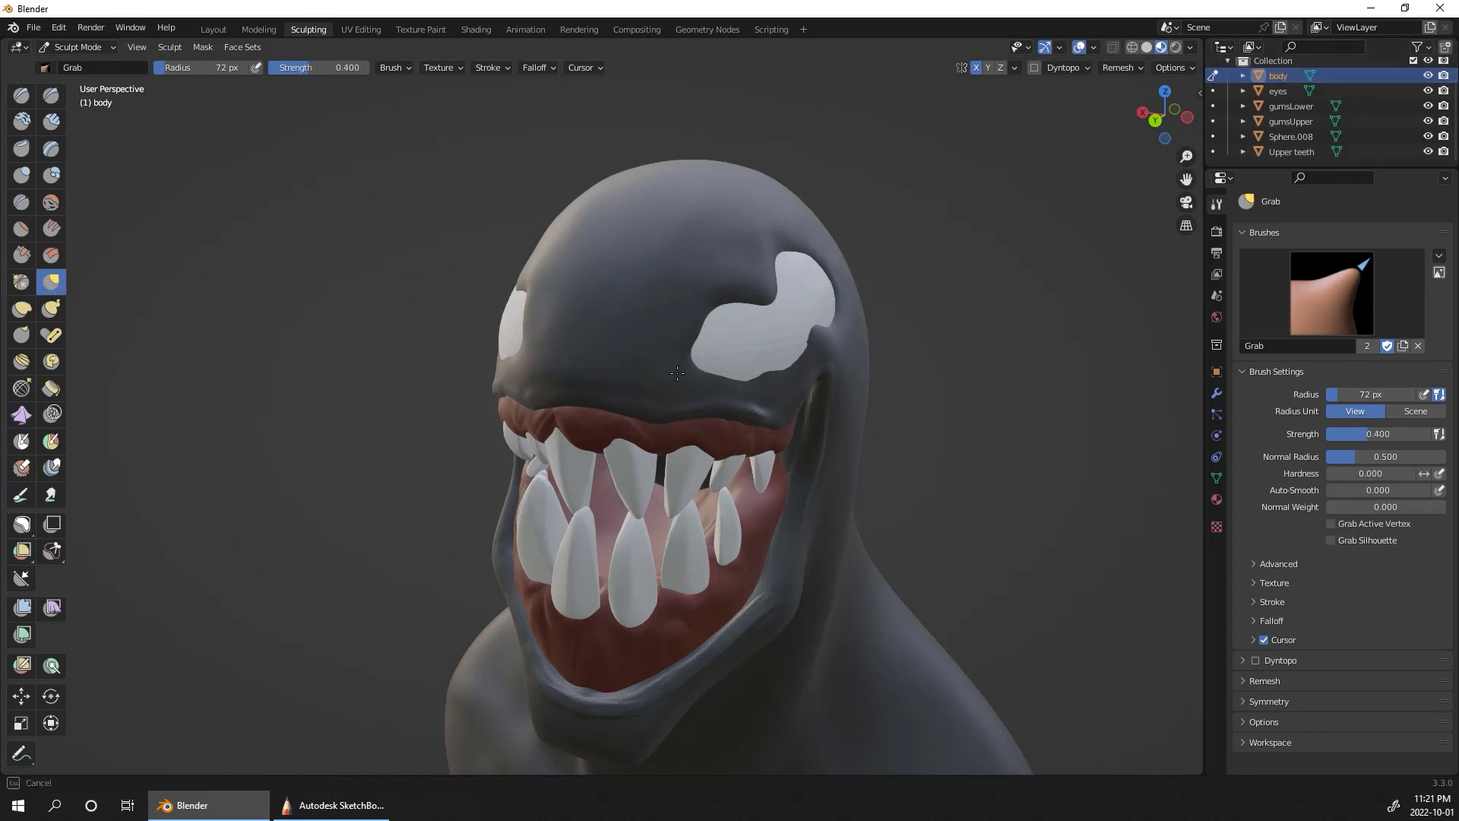
left_click(21, 309)
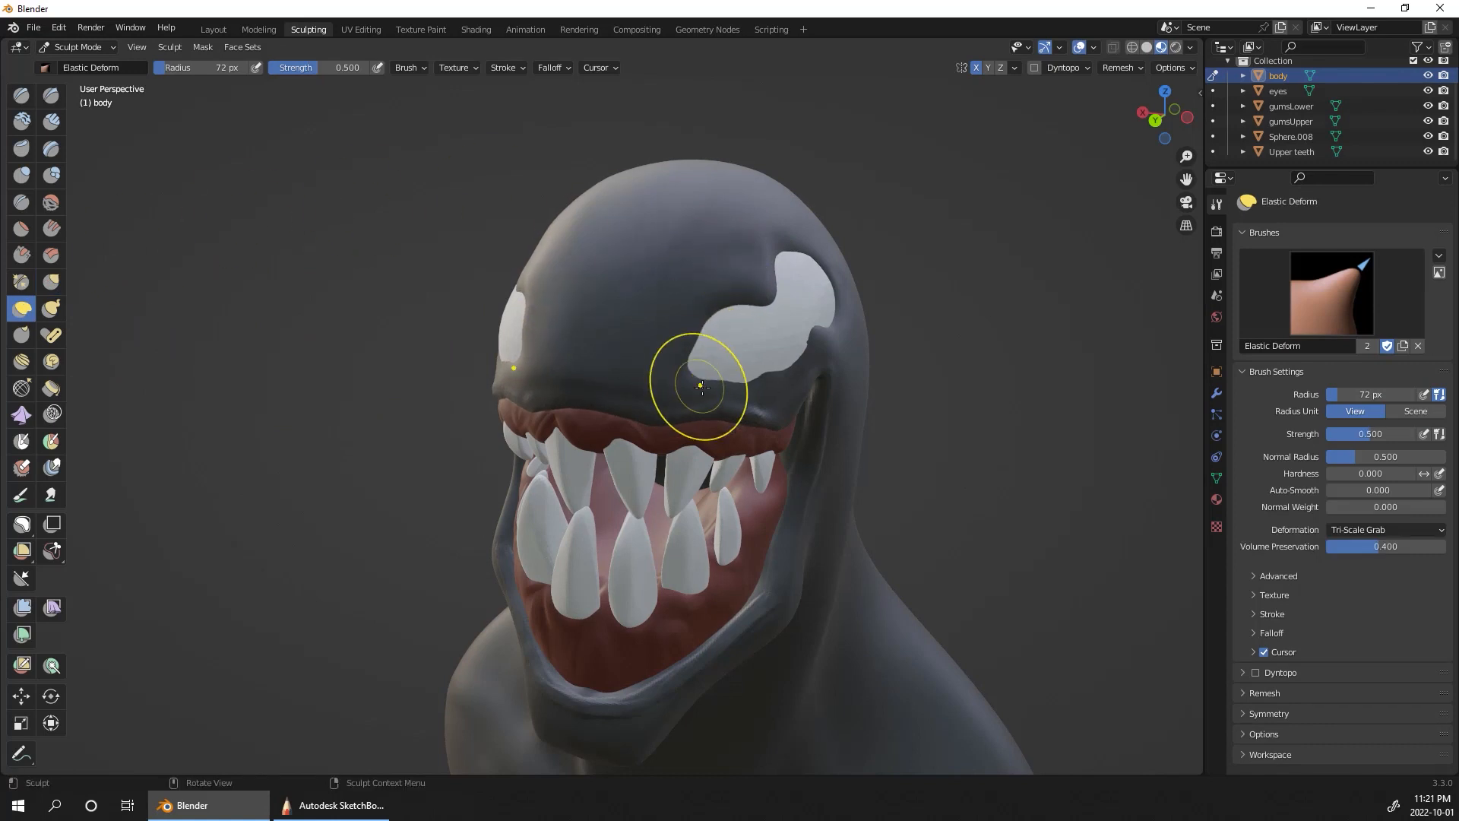
Step: Reshape the body's upper lip and the area below the eyes with Elastic Deform at a 72 px radius
left_click_drag(703, 387, 701, 372)
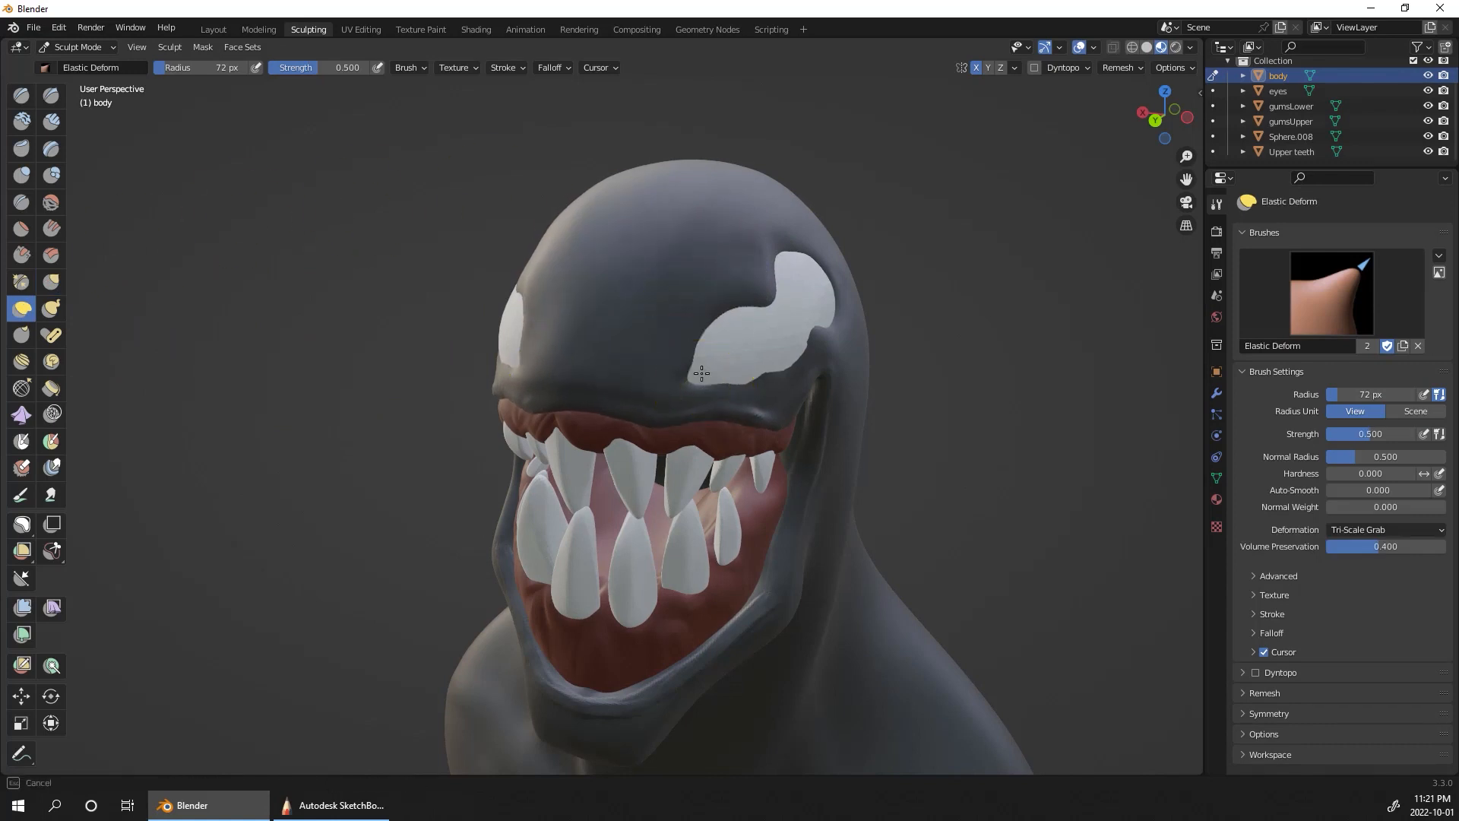
middle_click_drag(708, 357, 782, 280)
mouse_move(547, 423)
left_mouse_down()
mouse_move(538, 467)
mouse_move(518, 348)
left_mouse_up()
left_click_drag(540, 462, 550, 466)
left_click_drag(606, 519, 608, 495)
left_click_drag(781, 308, 970, 243, "alt")
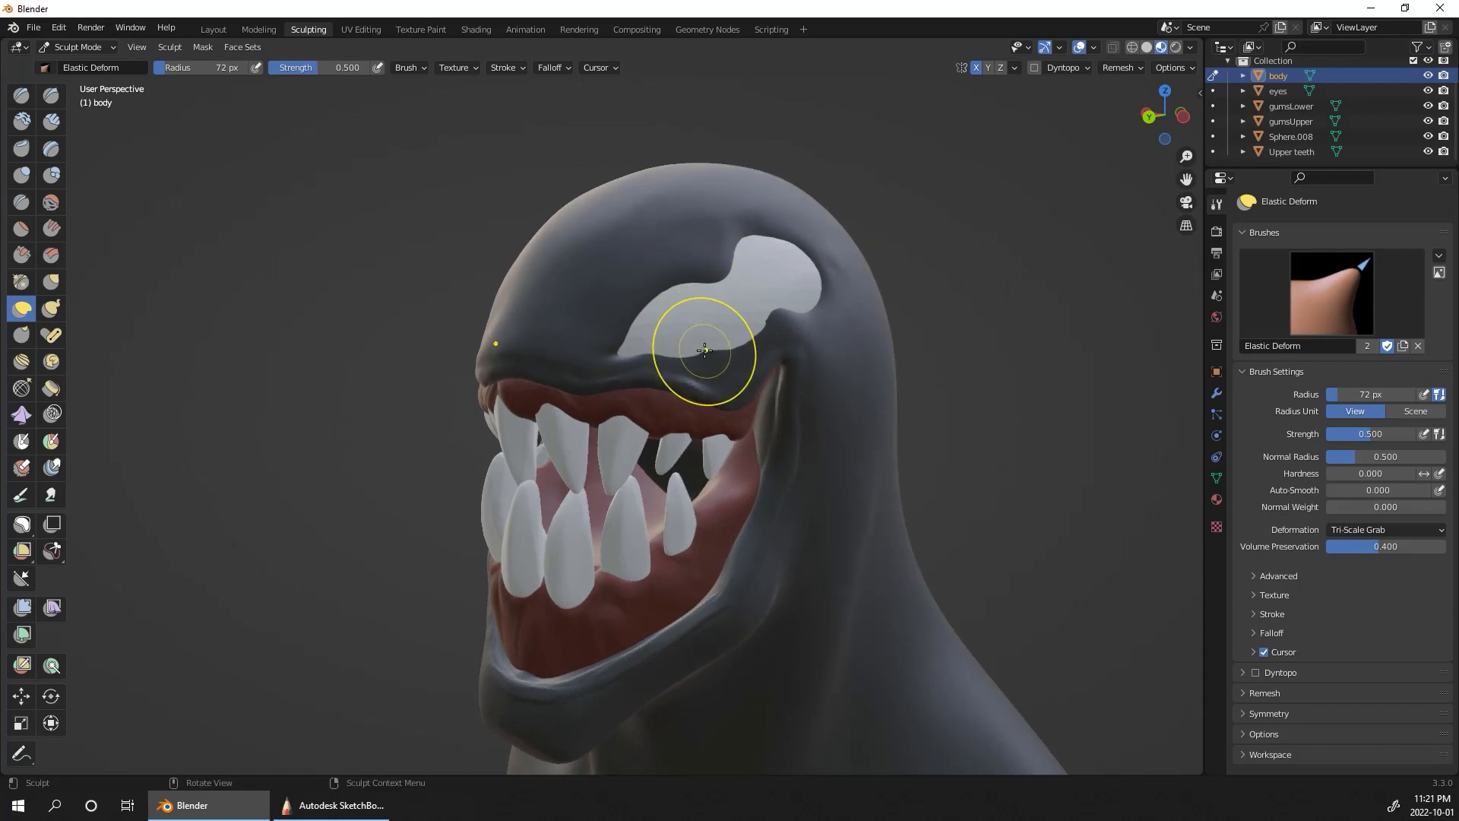
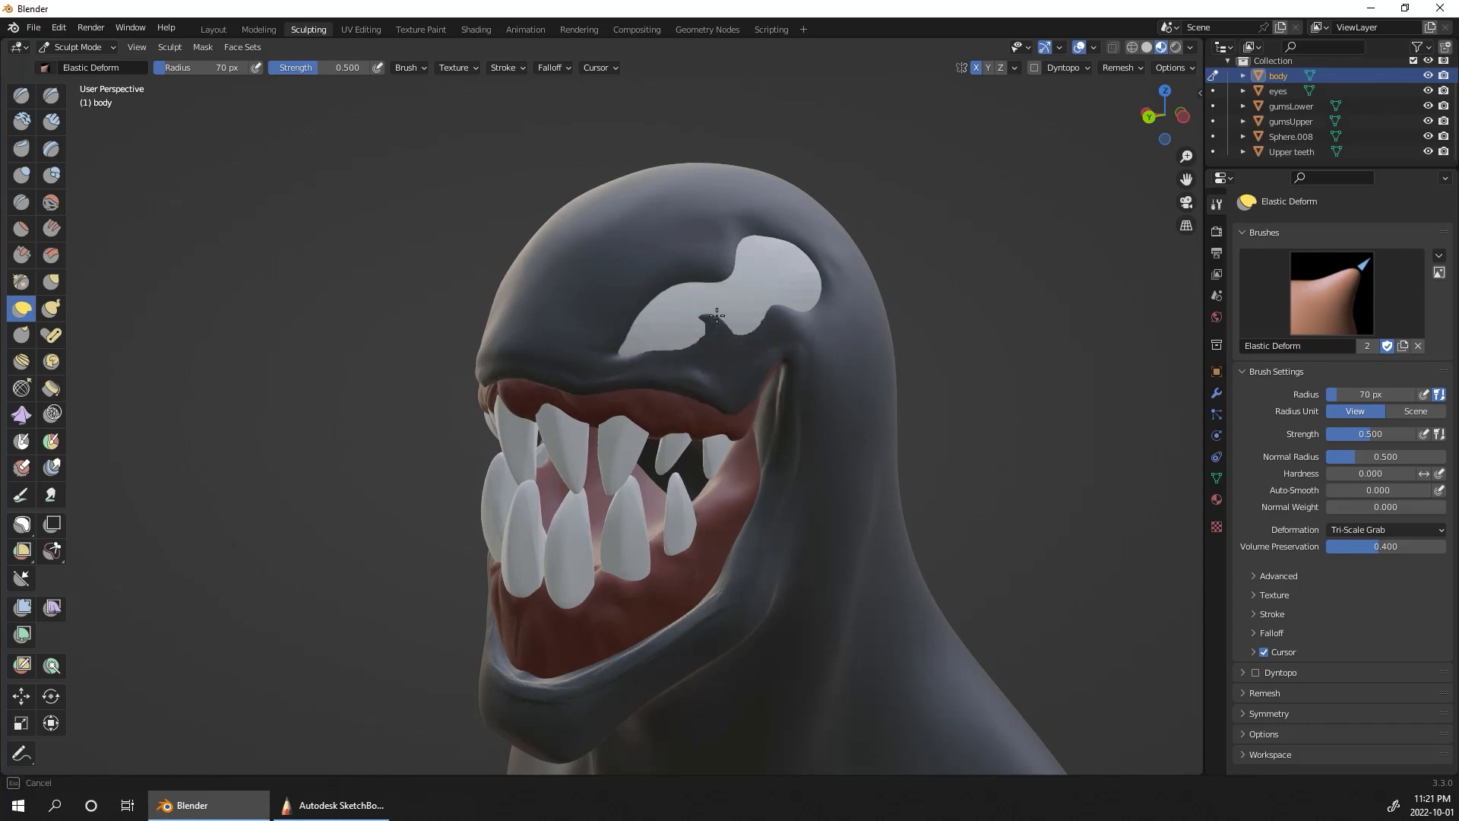
Step: Refine the body's edges around the eyes with Elastic Deform at a 50 px radius
middle_click_drag(964, 286, 915, 303)
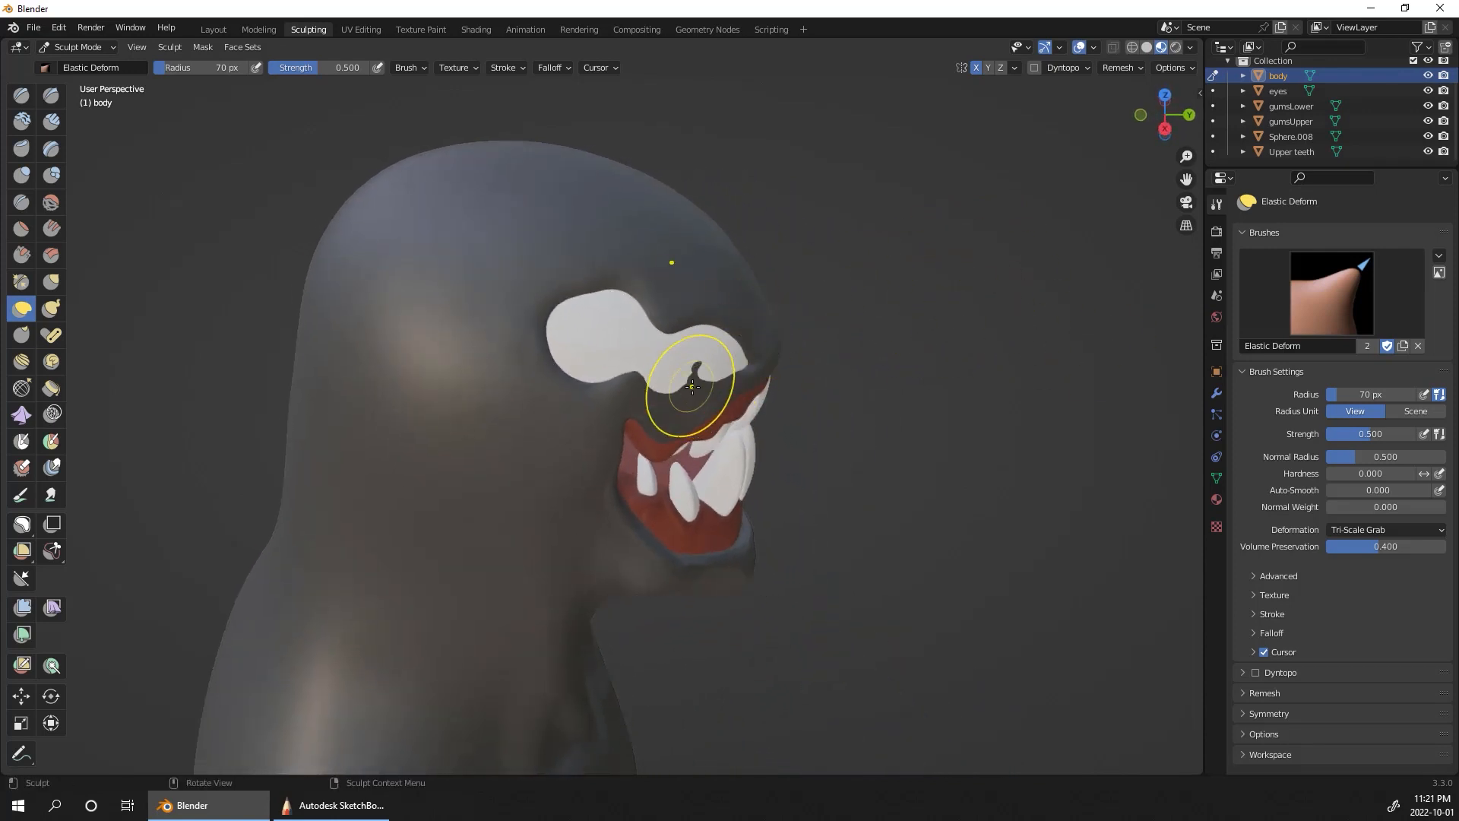
middle_click_drag(704, 382, 749, 337)
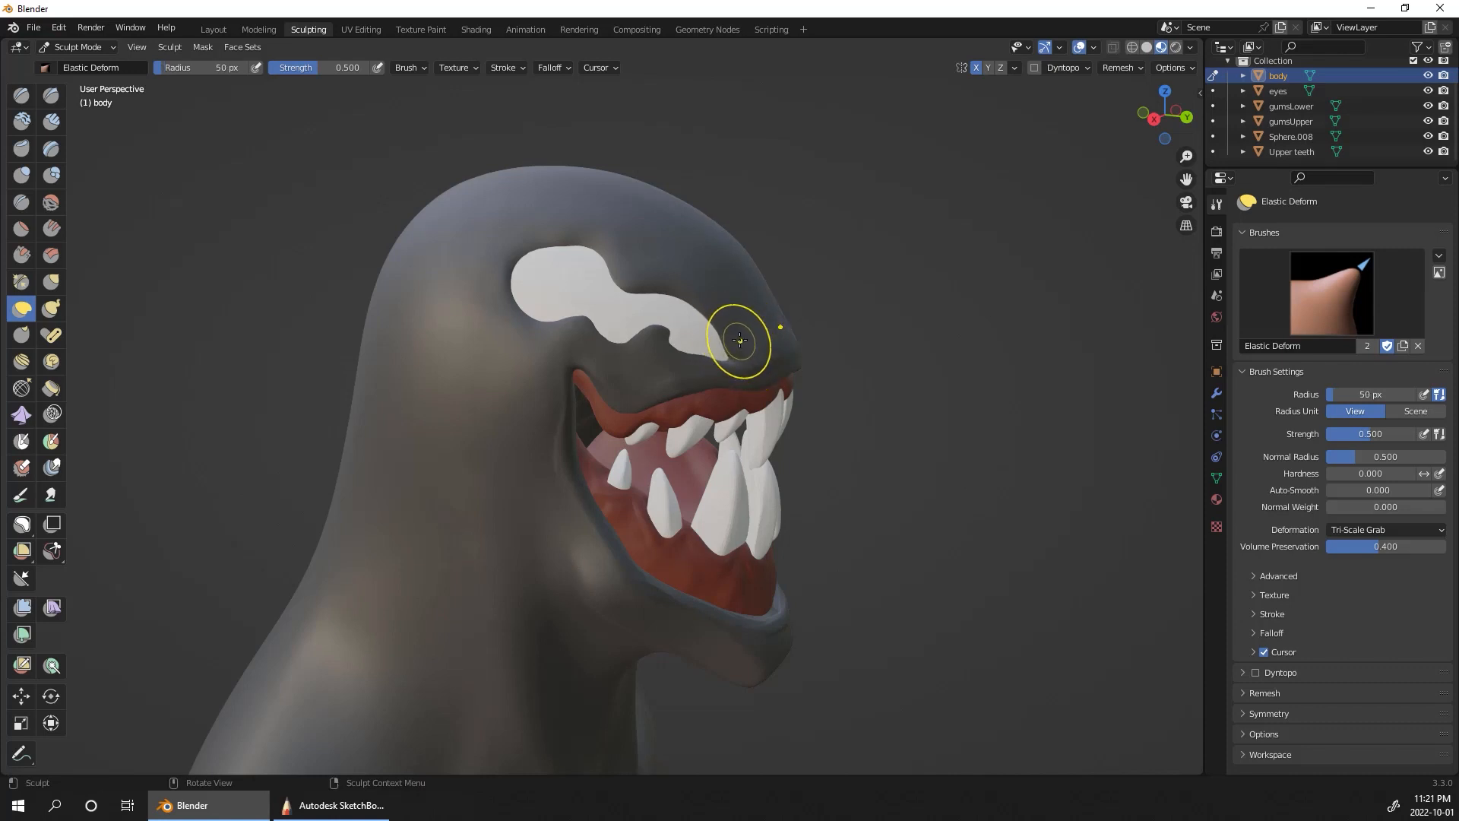
left_click_drag(748, 327, 721, 349)
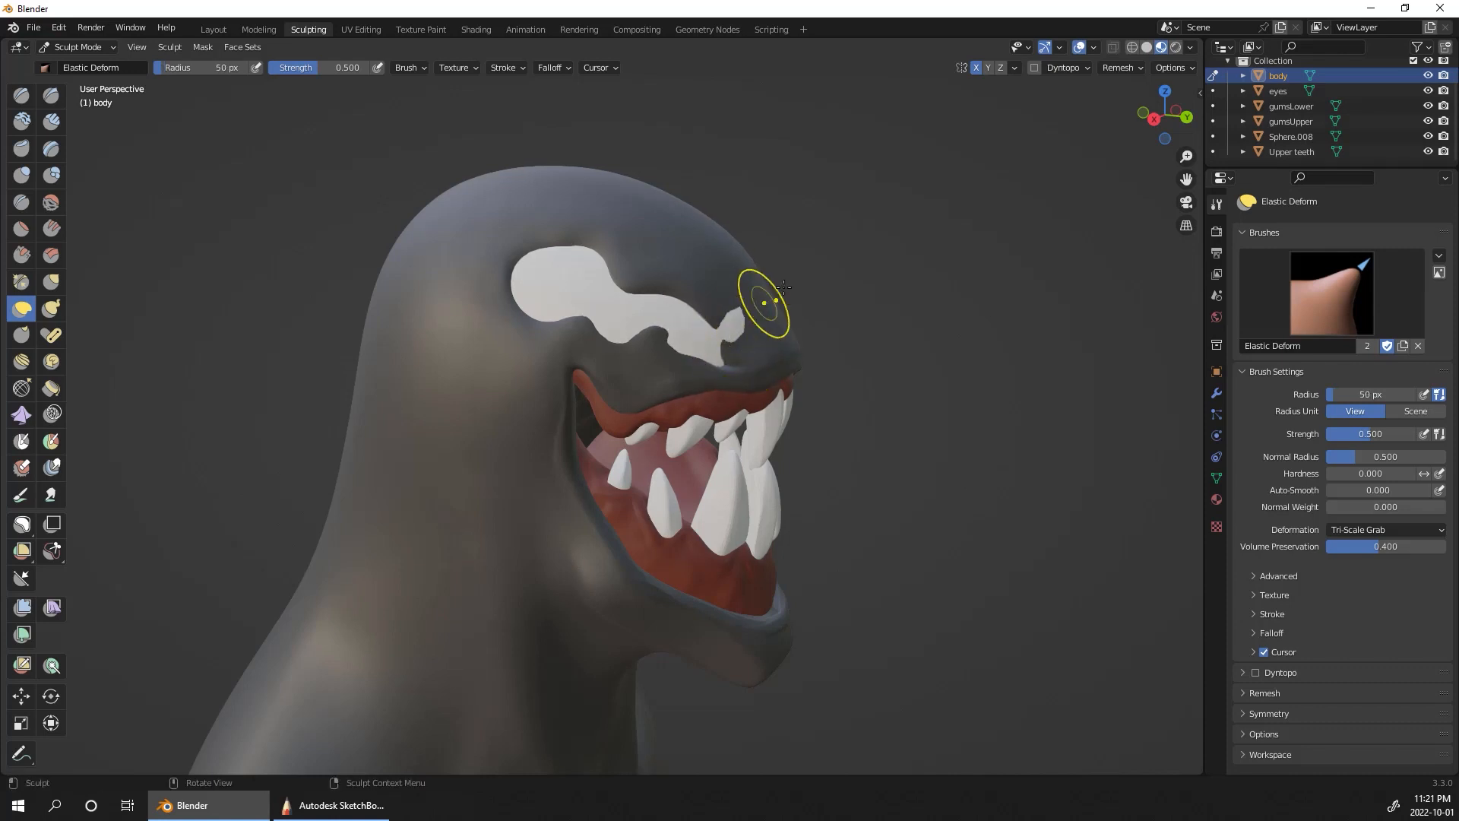
mouse_move(929, 255)
middle_mouse_down()
mouse_move(916, 334)
mouse_move(749, 456)
middle_mouse_up()
mouse_move(749, 456)
left_mouse_down()
mouse_move(749, 469)
mouse_move(762, 435)
left_mouse_up()
mouse_move(902, 369)
middle_mouse_down()
mouse_move(919, 244)
mouse_move(816, 270)
middle_mouse_up()
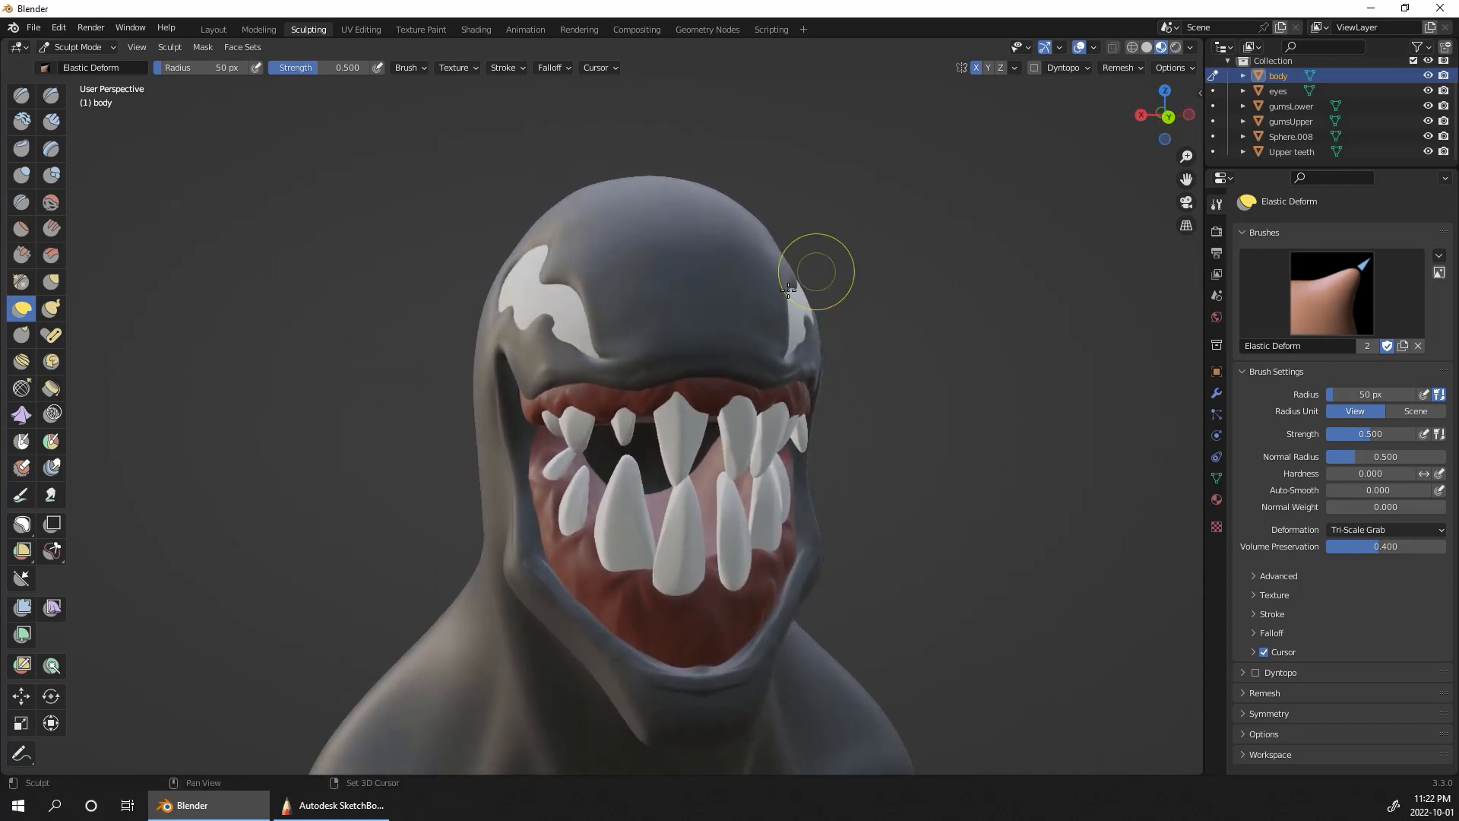
middle_click_drag(805, 185, 998, 397)
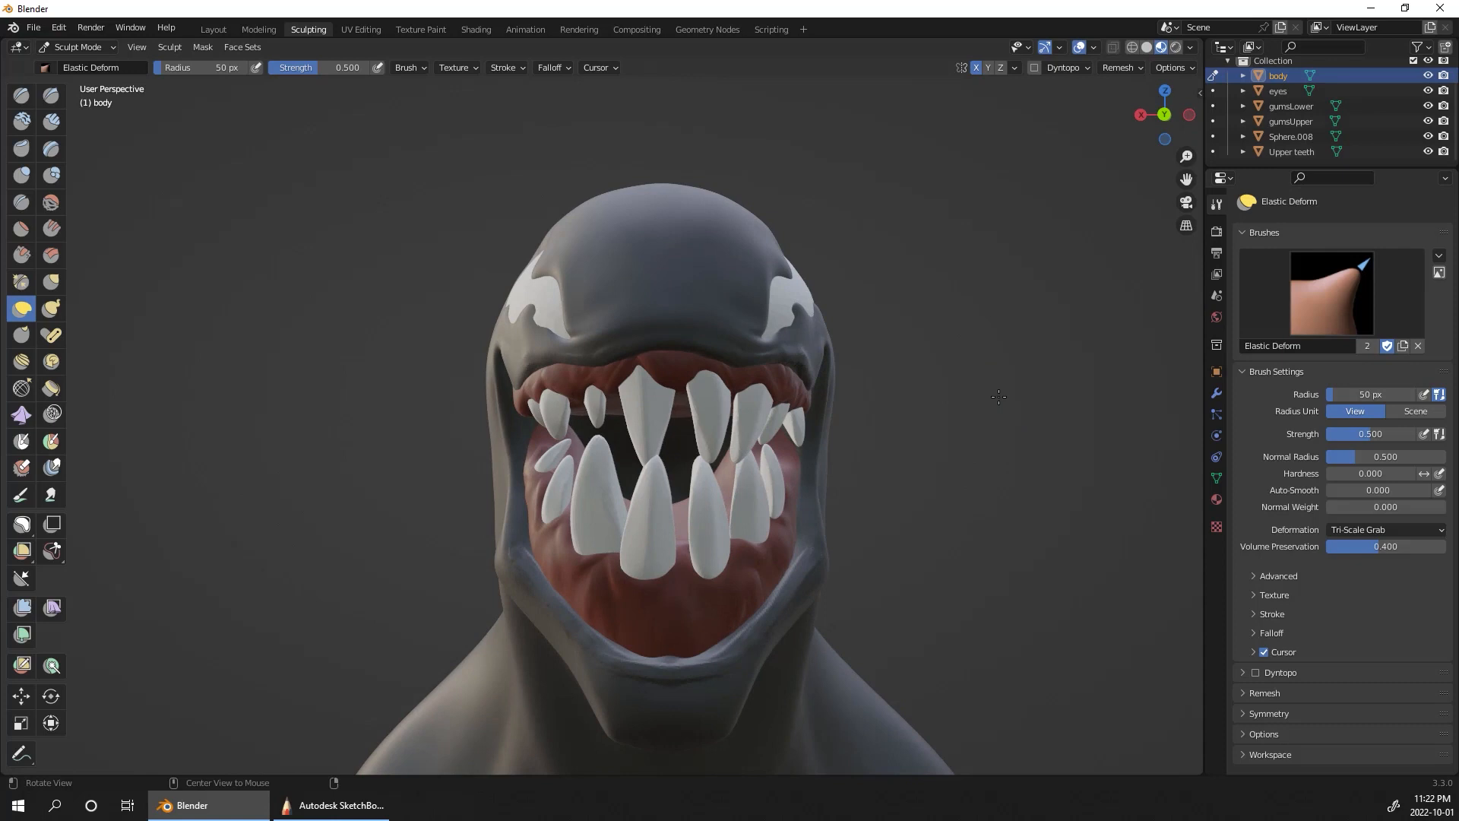
middle_click_drag(998, 507, 977, 469)
middle_click_drag(1048, 311, 964, 462, "shift")
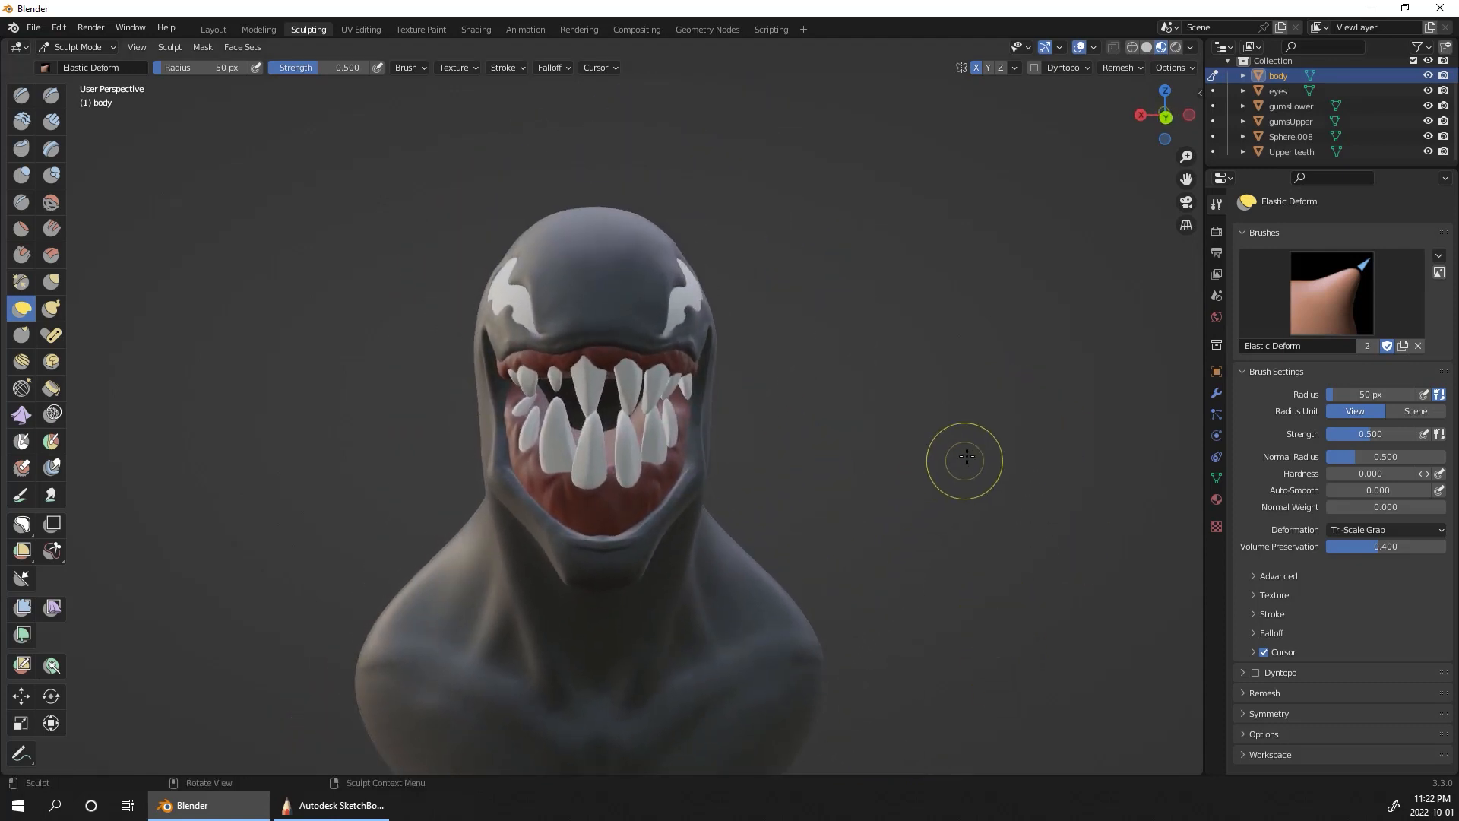
Step: Build up the brow and the surface around the eyes with the Clay brush at a 36 px radius
left_click(22, 121)
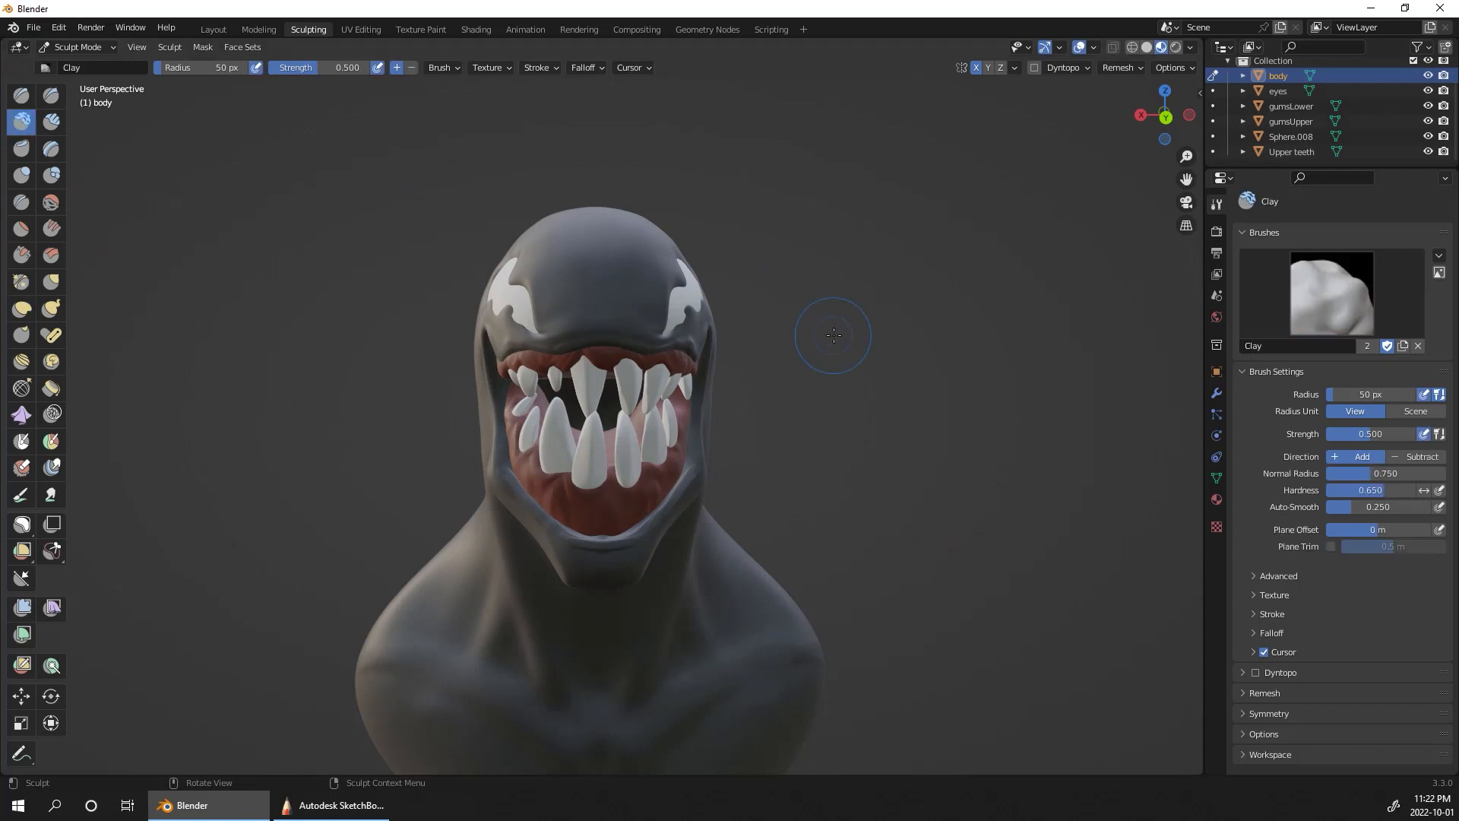
middle_click_drag(834, 335, 853, 351)
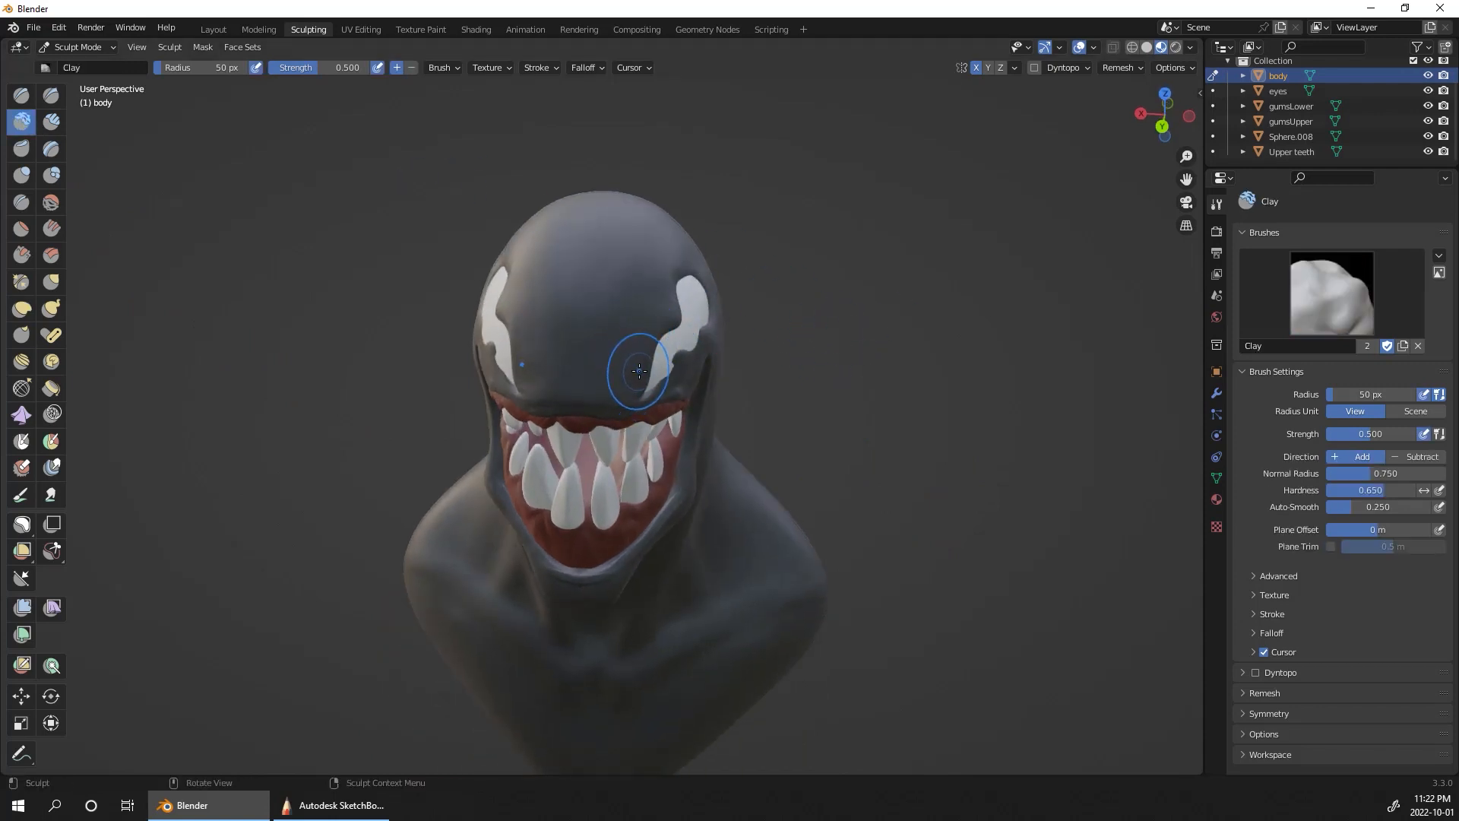
key("f")
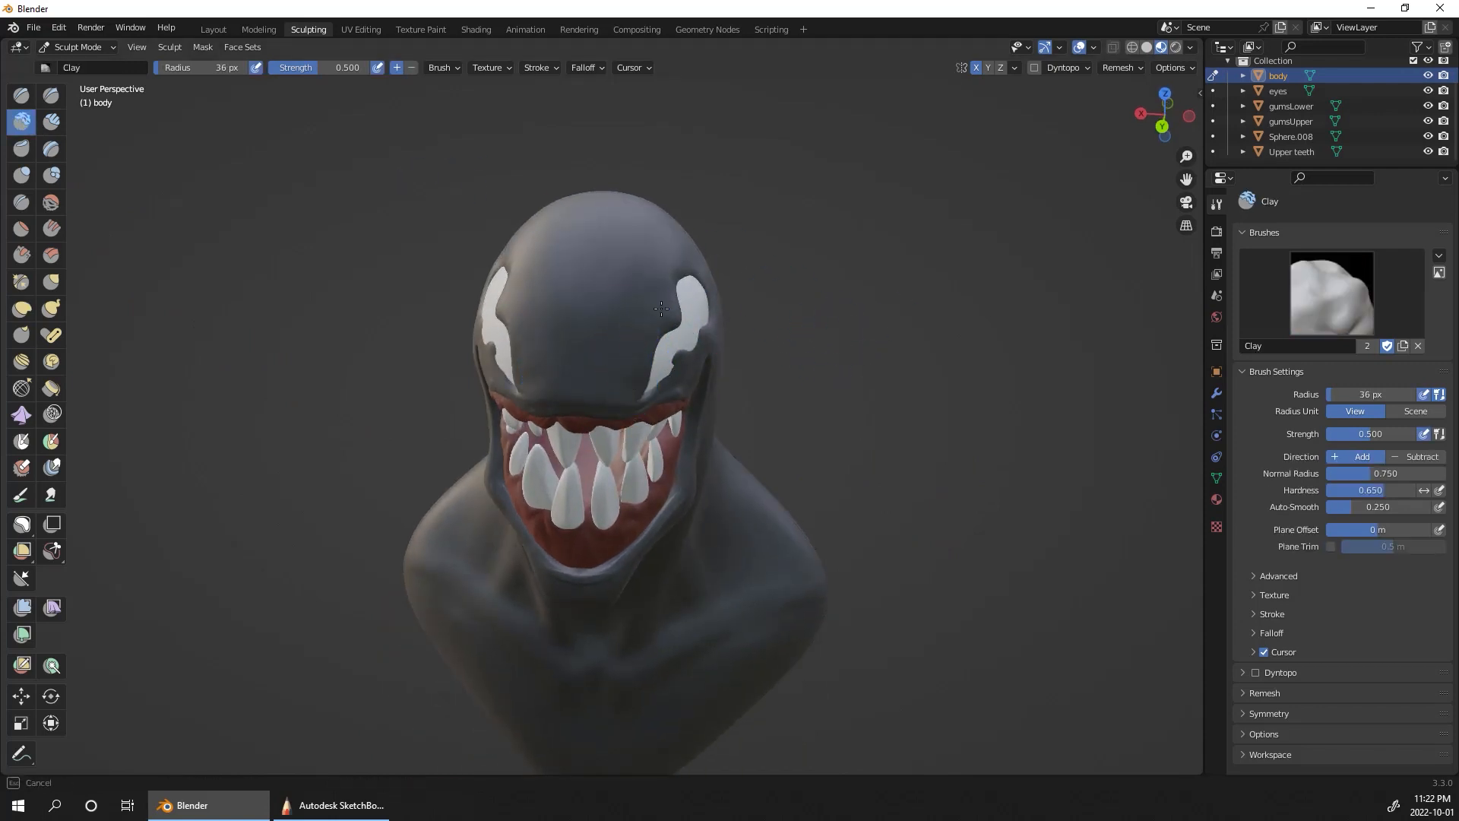
left_click(643, 349)
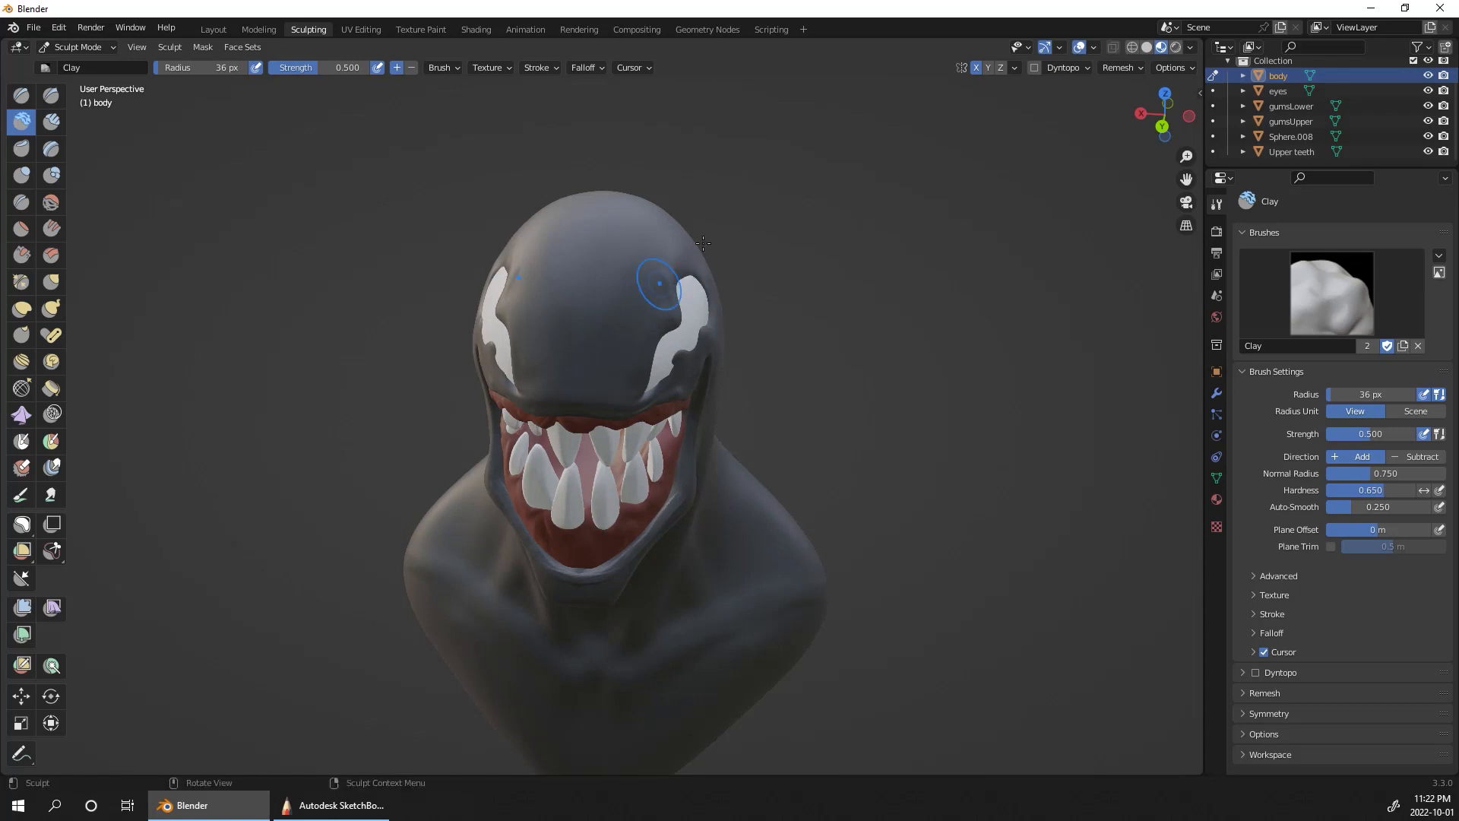
middle_click_drag(905, 304, 607, 326)
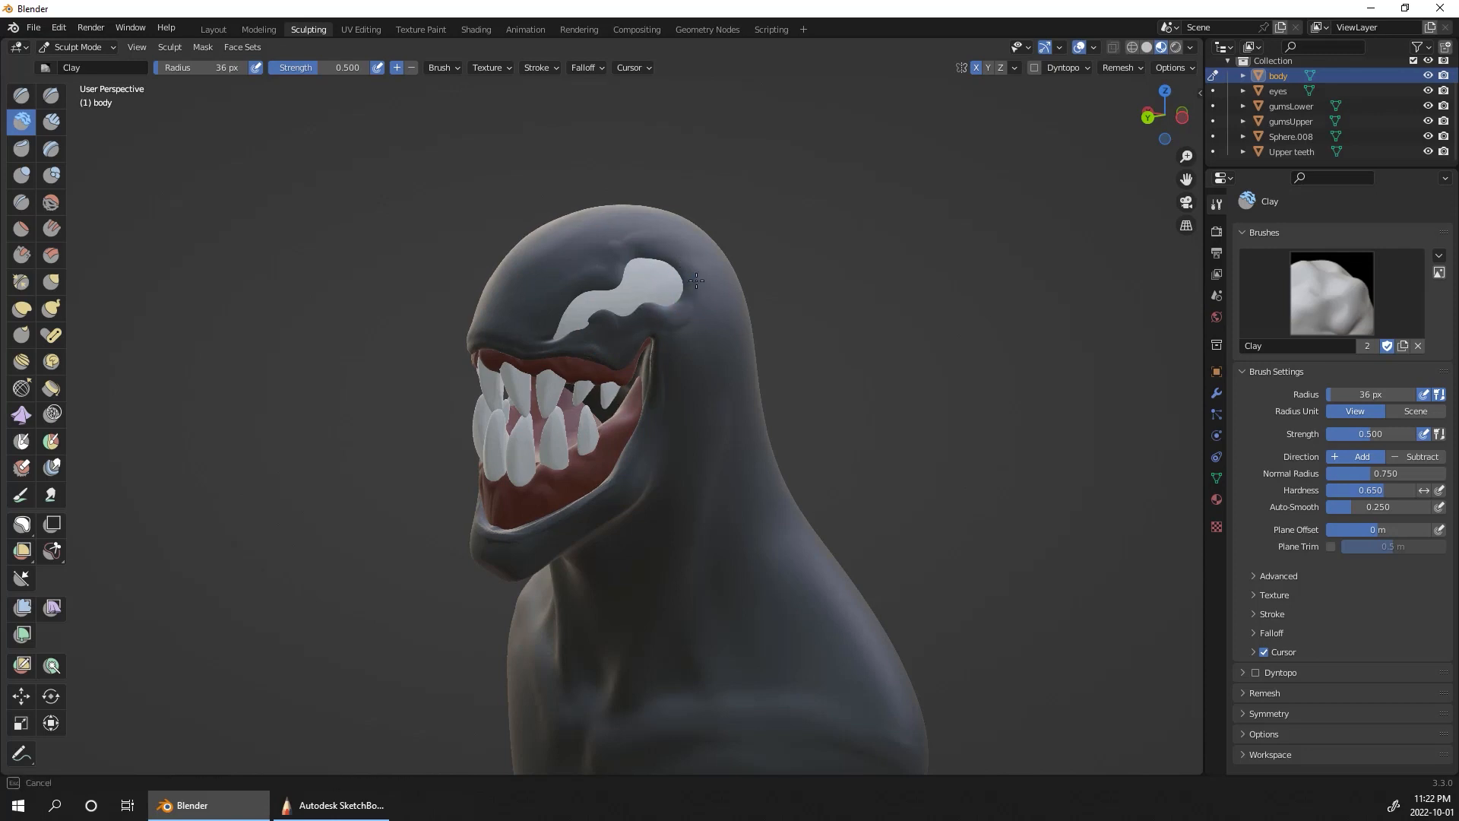
mouse_move(672, 325)
middle_mouse_down()
mouse_move(631, 326)
mouse_move(903, 360)
mouse_move(975, 286)
mouse_move(980, 241)
middle_mouse_up()
left_click_drag(807, 395, 741, 446)
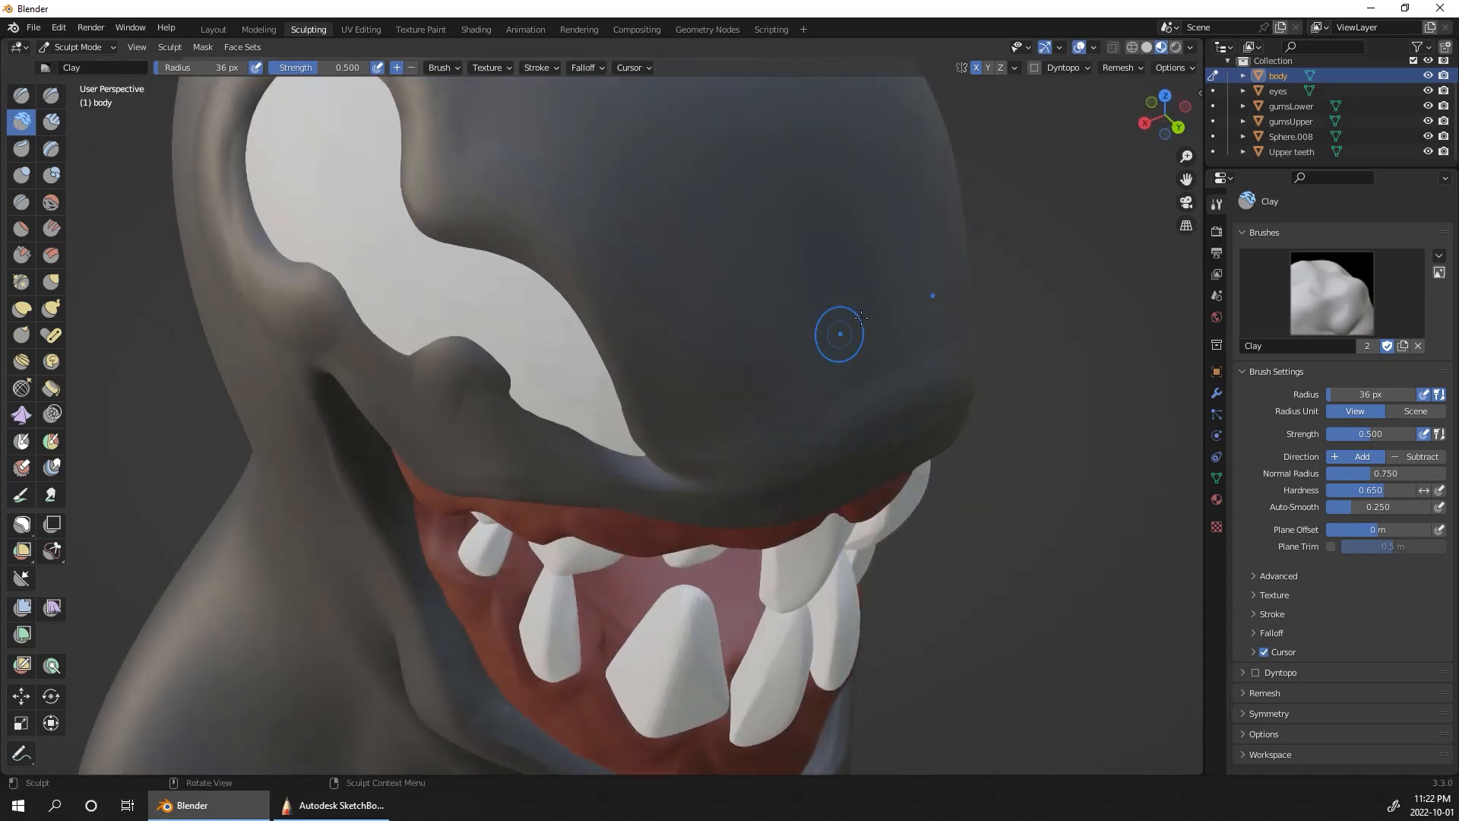
Step: Build up the front of the face between the eyes and the upper lip with Clay at a 53 px radius
key("f")
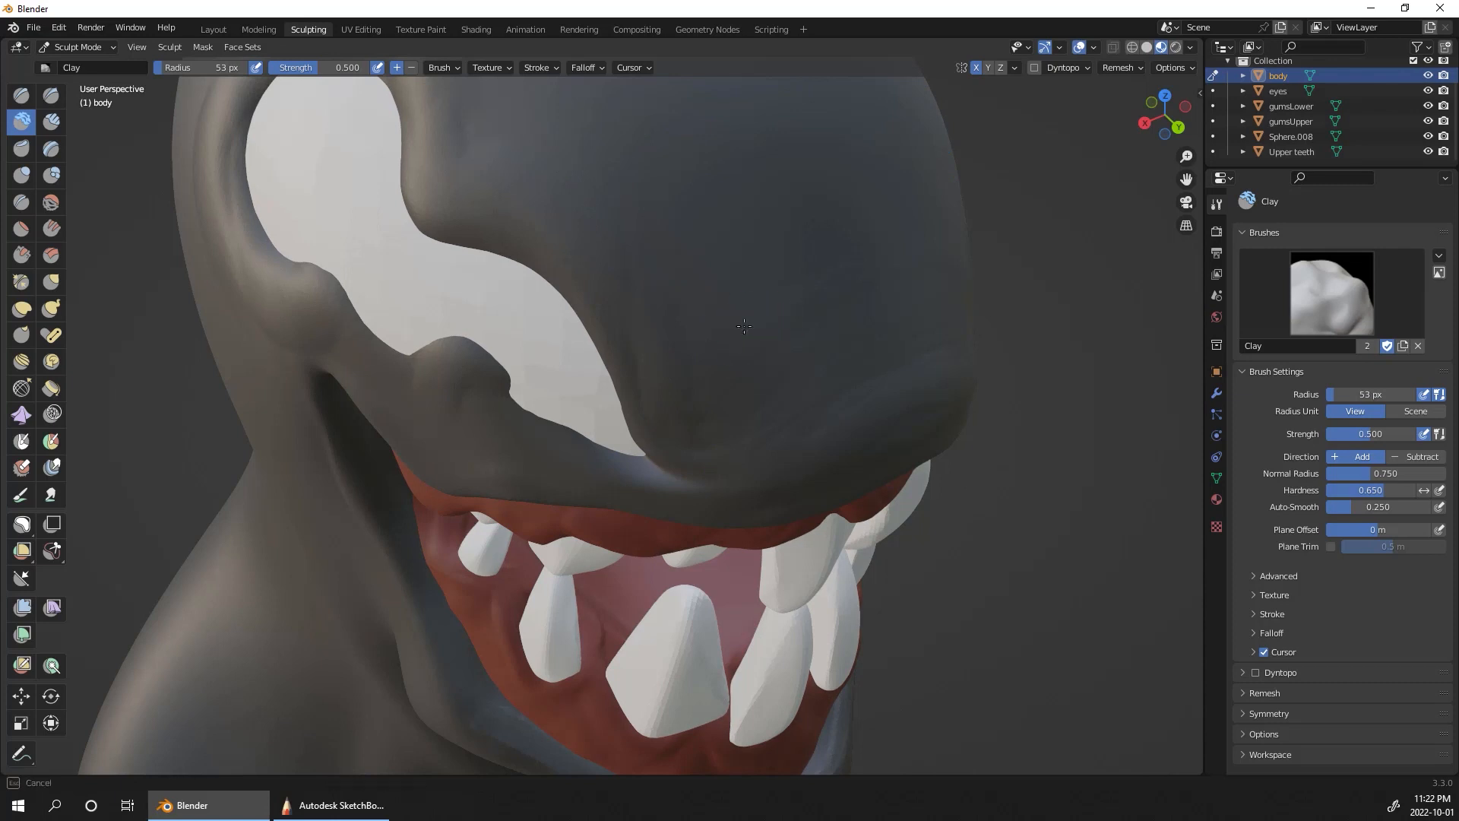
middle_click_drag(1078, 384, 1041, 316)
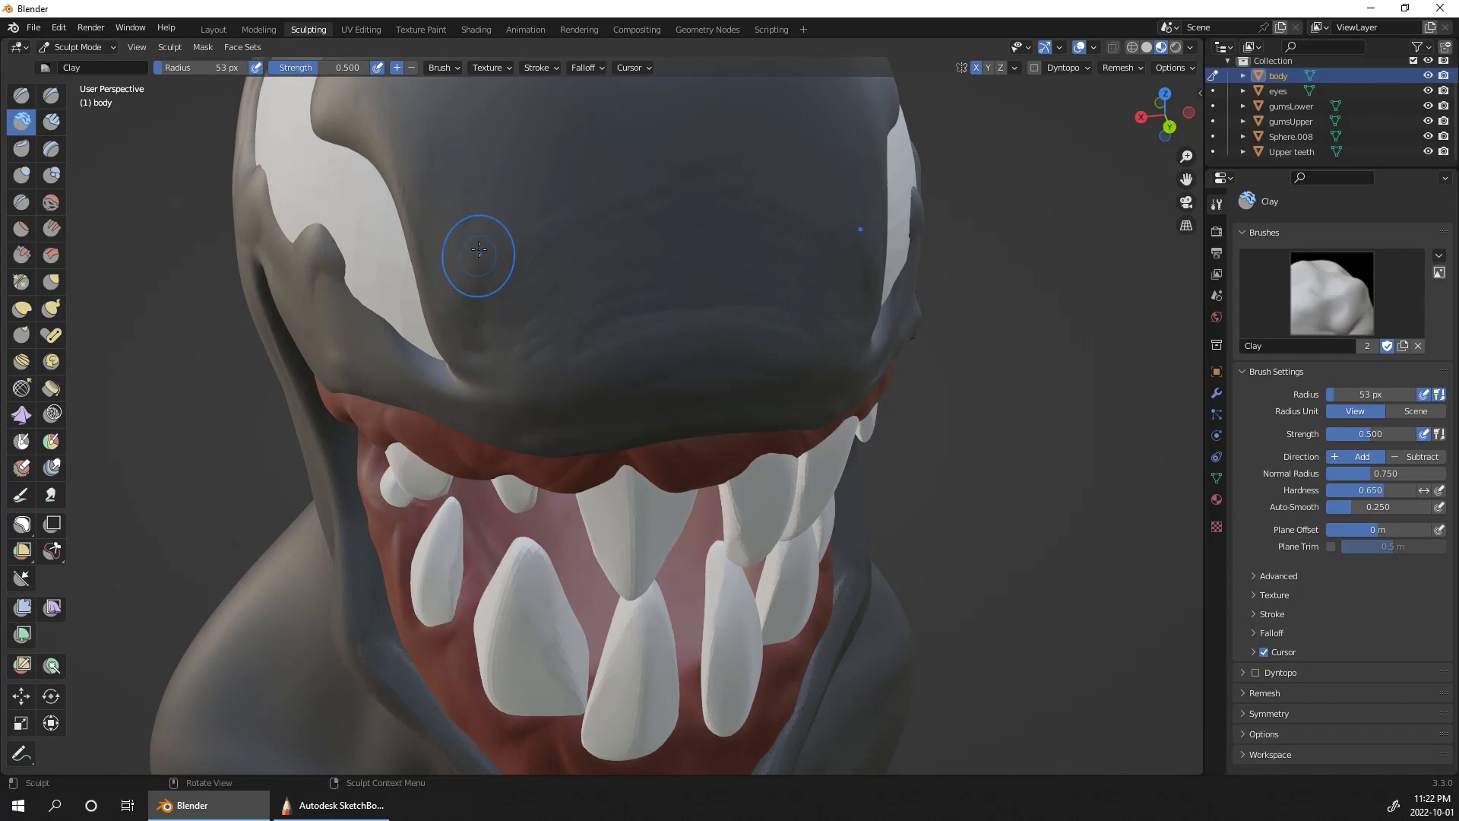
left_click_drag(482, 254, 492, 334, "alt")
left_click_drag(1080, 566, 994, 530, "alt")
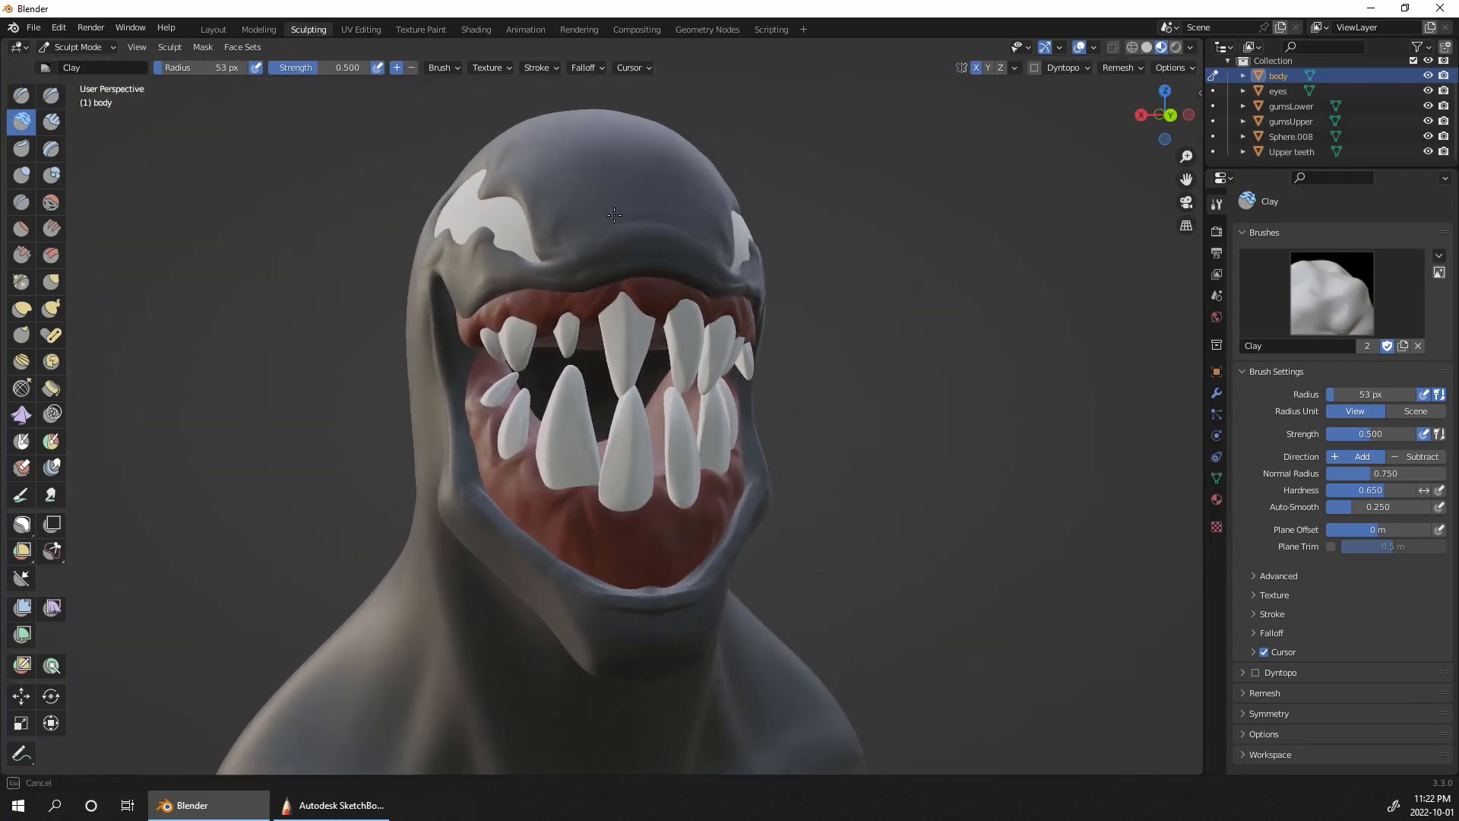
Step: Add volume along the lower jaw, mouth corners and chin with the Clay brush
mouse_move(817, 266)
left_mouse_down("alt")
mouse_move(923, 221)
mouse_move(969, 330)
mouse_move(901, 277)
left_mouse_up("alt")
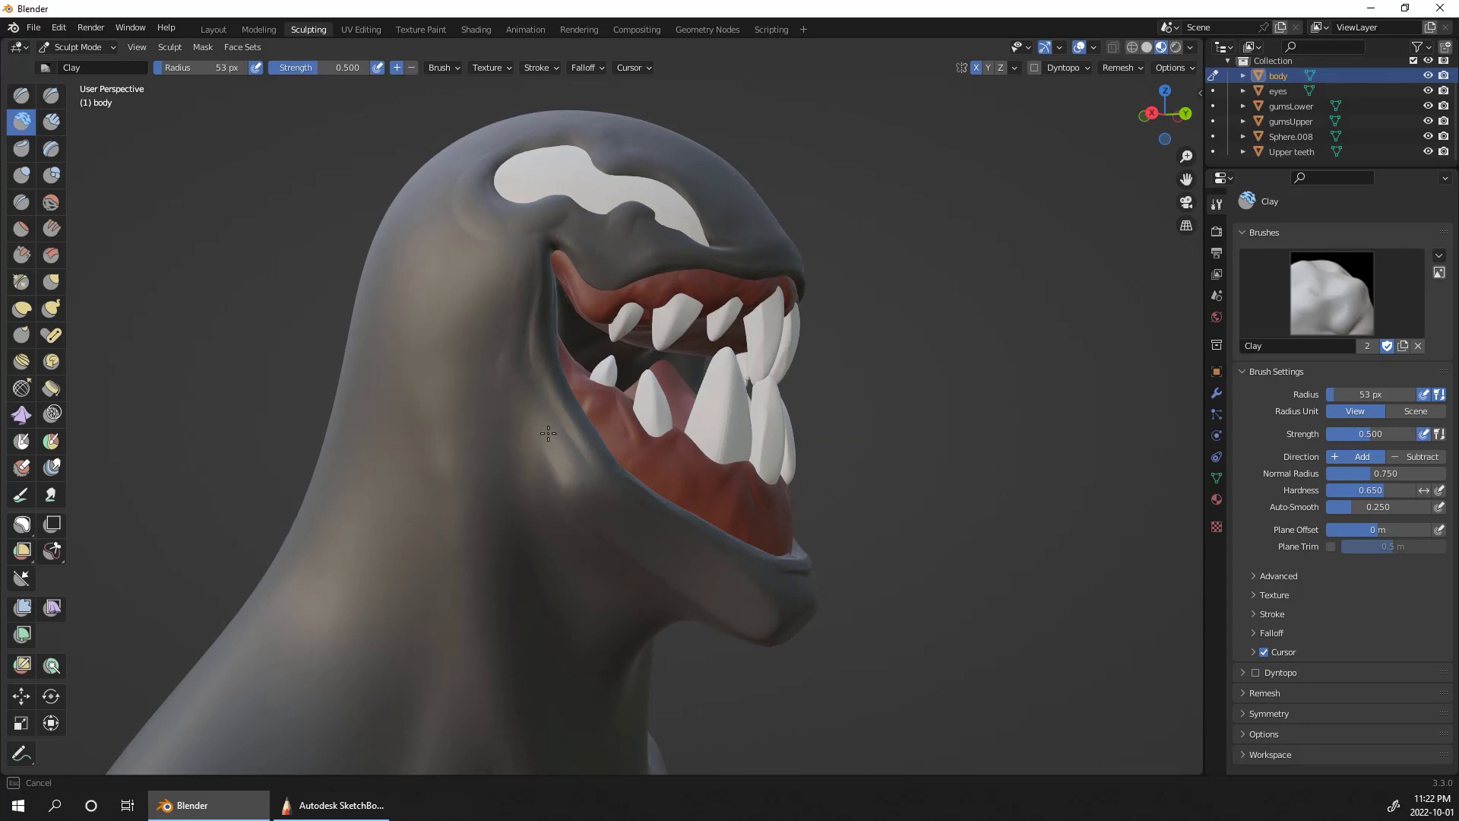
left_click_drag(1024, 408, 713, 504, "alt")
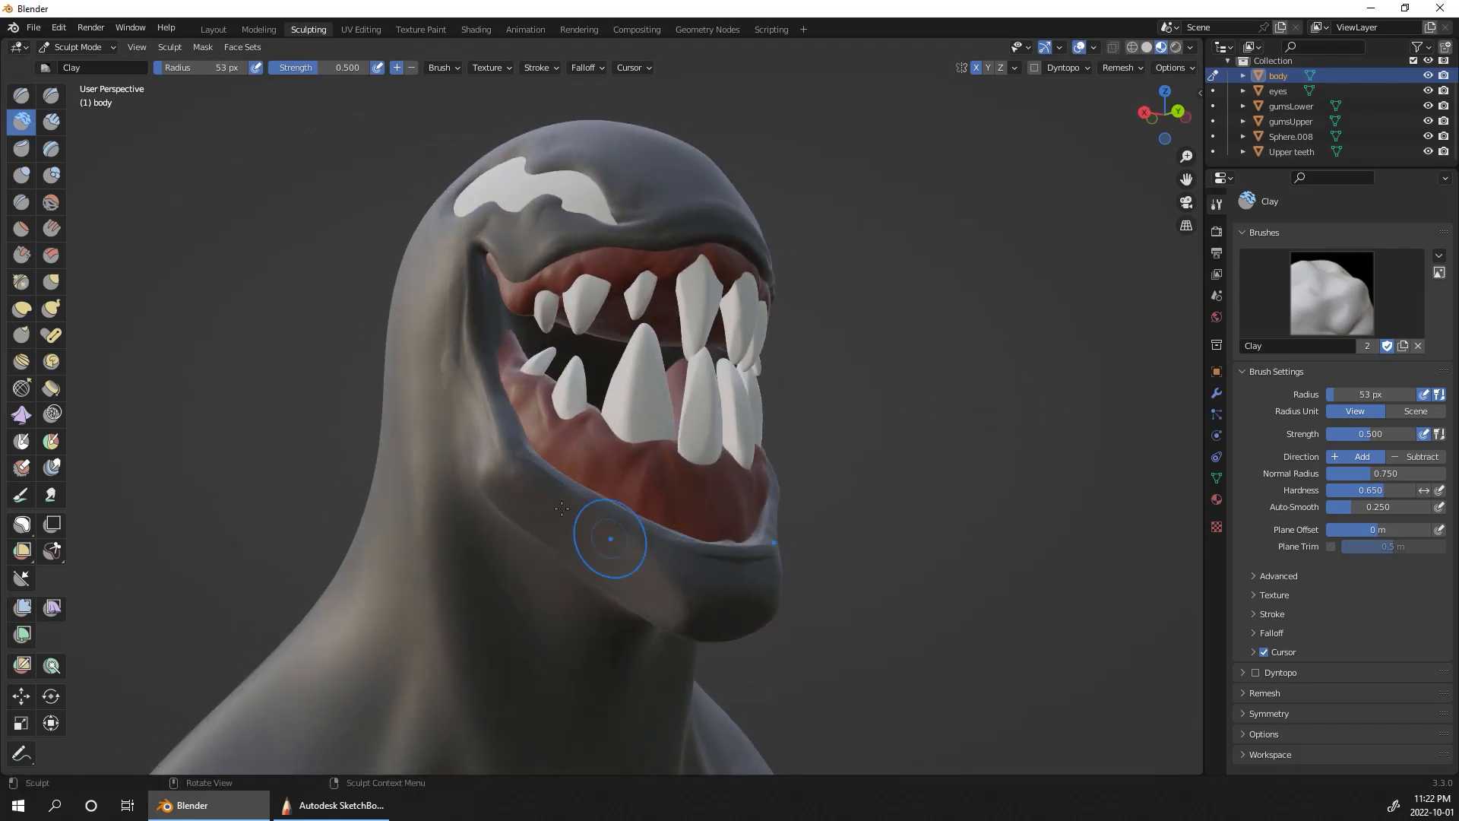
left_click_drag(634, 529, 551, 542, "alt")
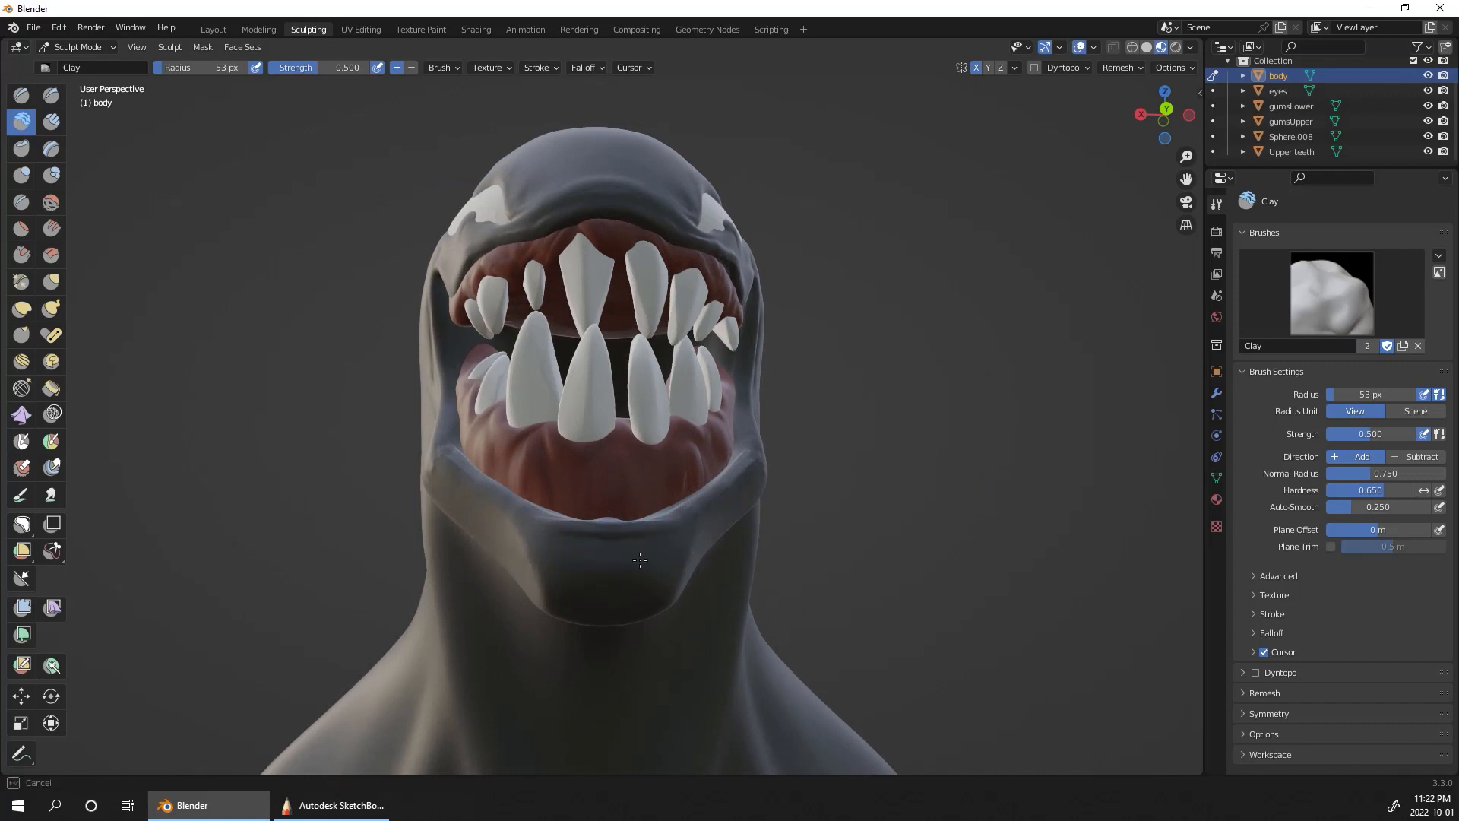
left_click_drag(920, 465, 881, 539, "alt")
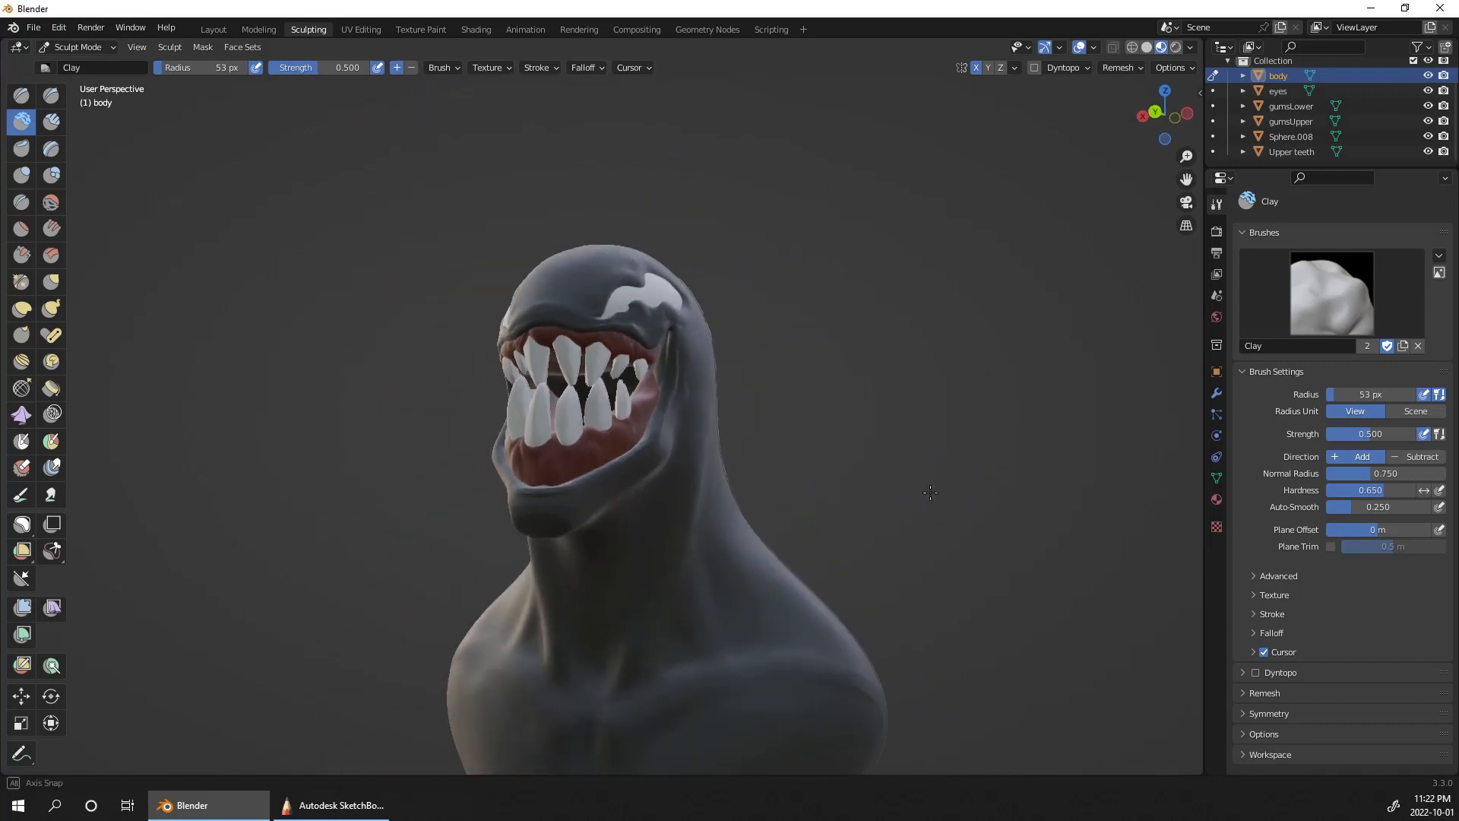
left_click_drag(1009, 380, 897, 359, "alt")
Step: Undo the bulging stroke on the side of the neck and build up the neck muscles towards the collarbones with Clay
left_click_drag(694, 339, 692, 343)
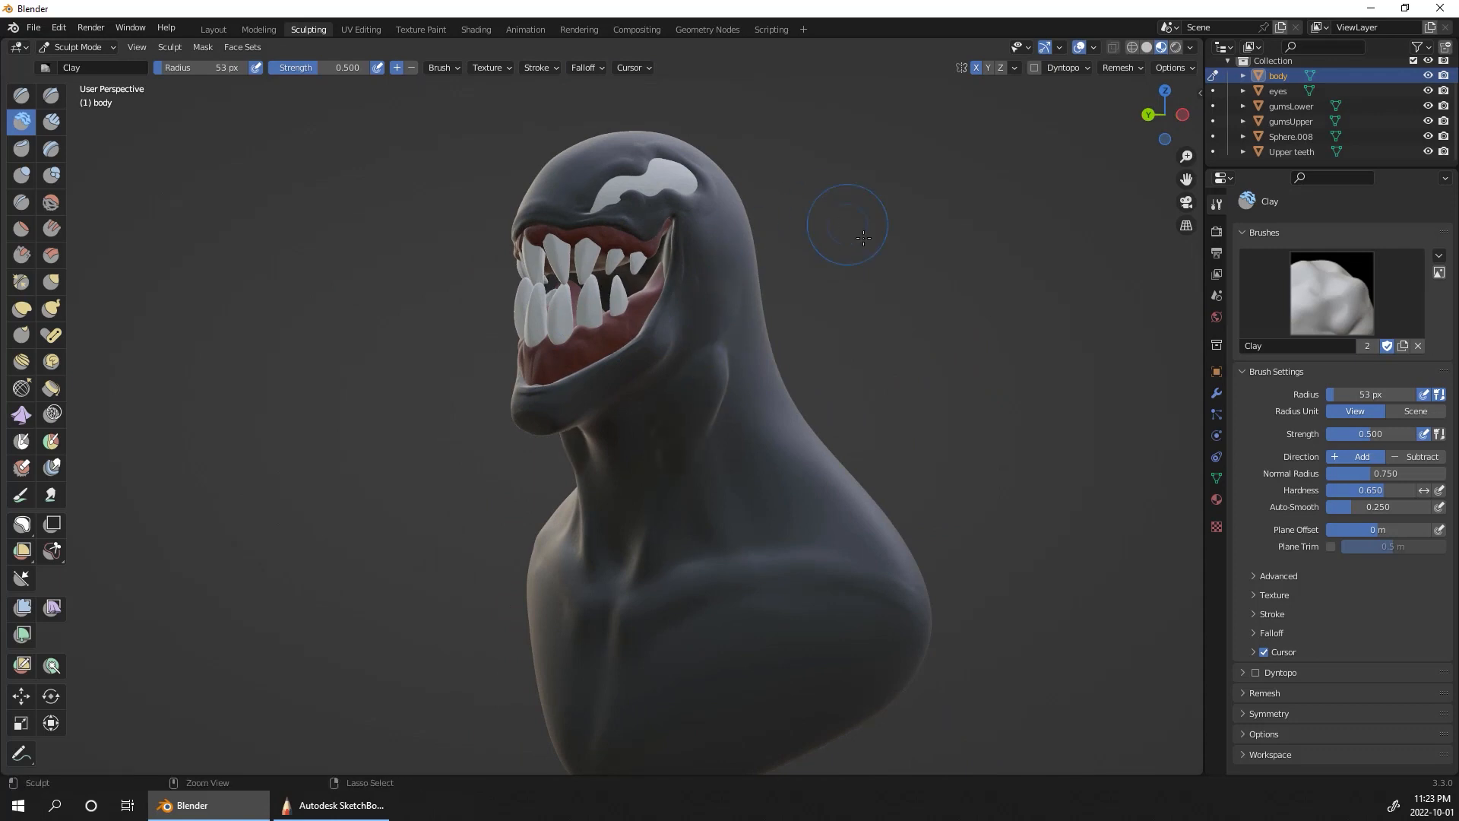
key("ctrl+z")
left_click_drag(715, 325, 723, 329)
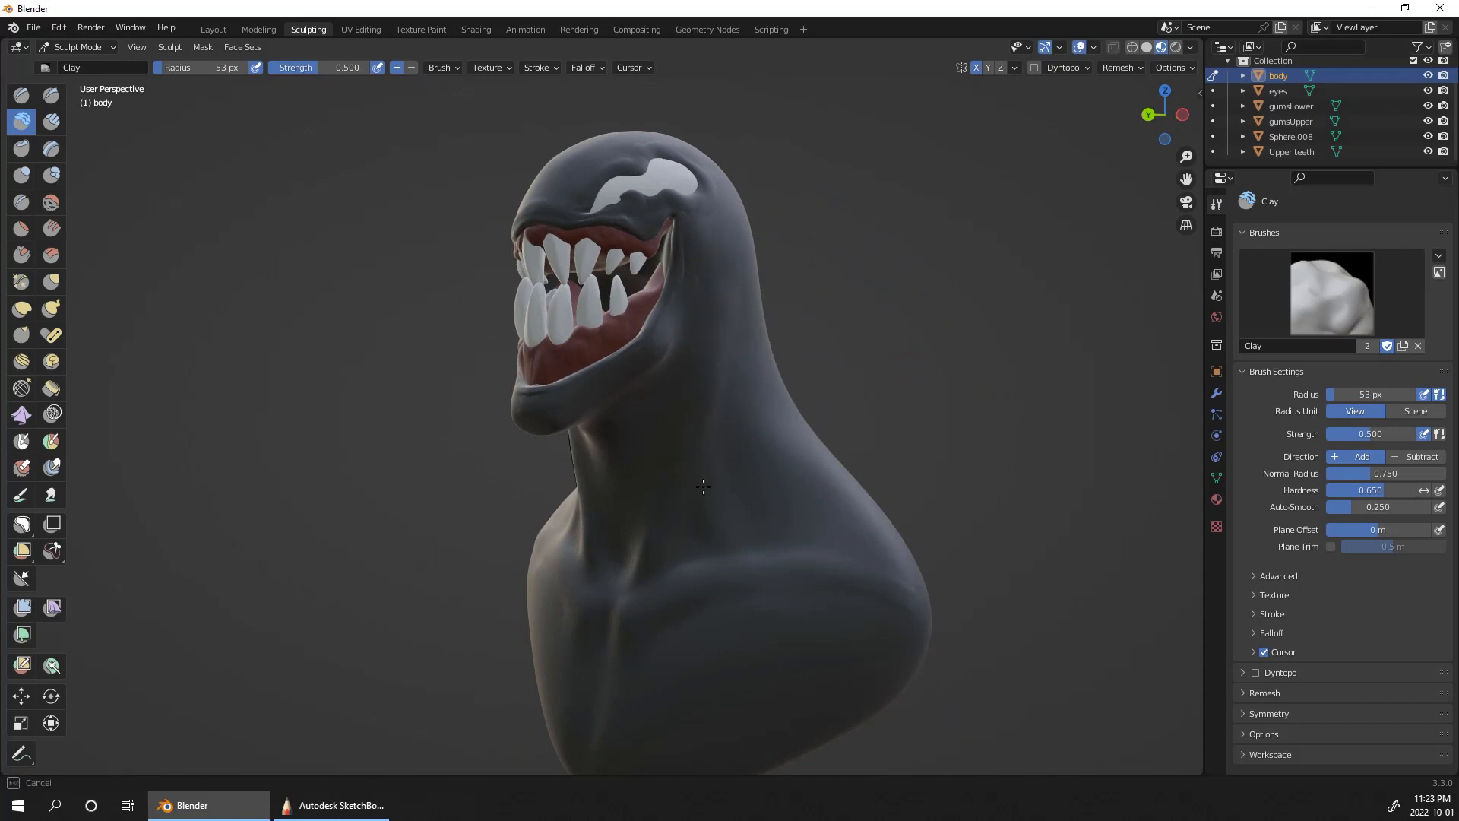
left_click_drag(711, 556, 703, 560)
mouse_move(638, 561)
left_mouse_down("alt")
mouse_move(707, 507)
mouse_move(687, 507)
mouse_move(655, 569)
left_mouse_up("alt")
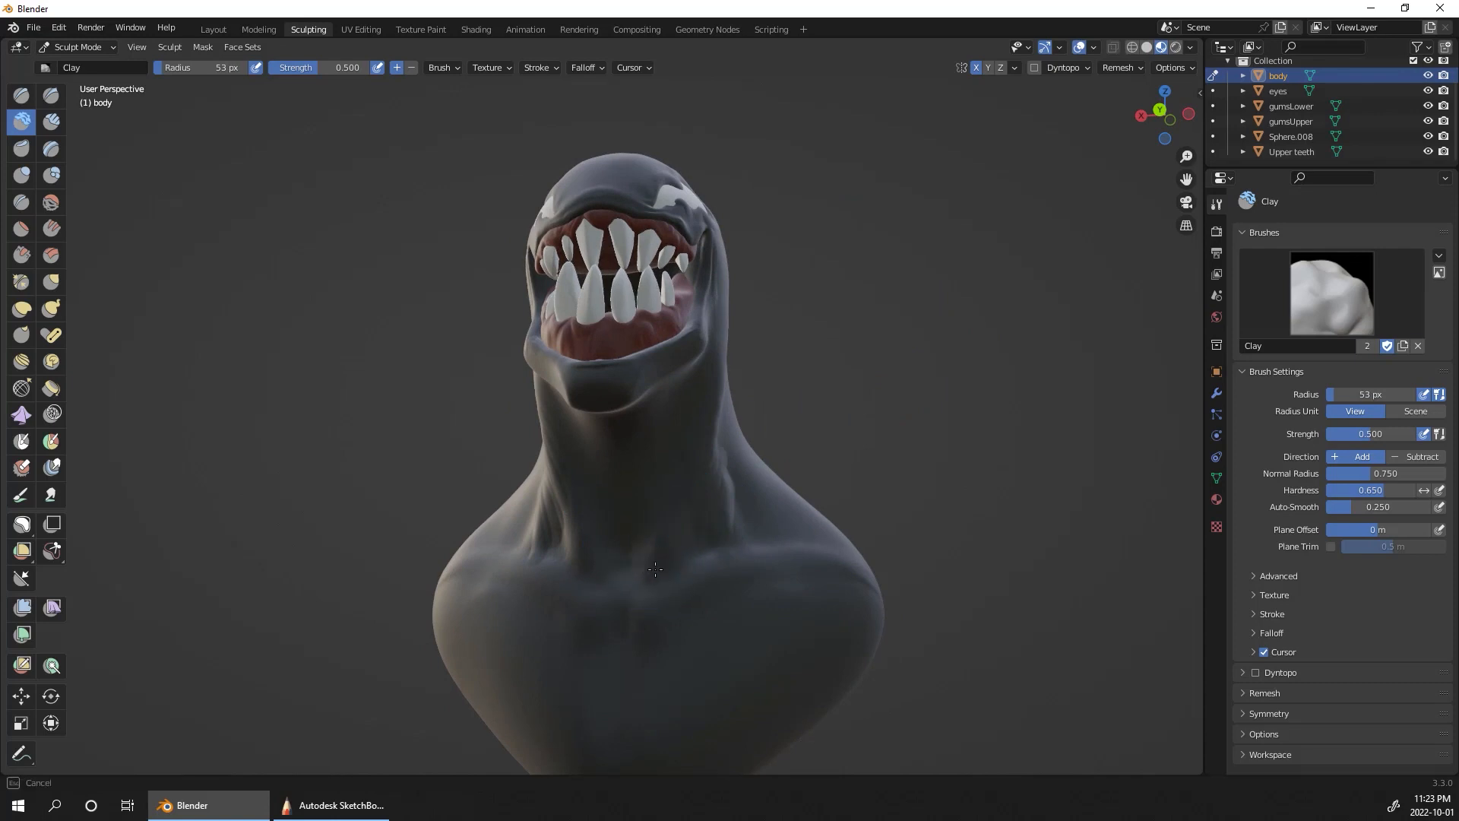
left_click_drag(695, 474, 706, 429)
mouse_move(764, 319)
left_mouse_down("alt")
mouse_move(730, 266)
mouse_move(688, 335)
left_mouse_up("alt")
mouse_move(685, 399)
left_mouse_down()
mouse_move(703, 357)
mouse_move(677, 364)
mouse_move(706, 430)
mouse_move(652, 446)
left_mouse_up()
middle_click_drag(651, 446, 716, 537)
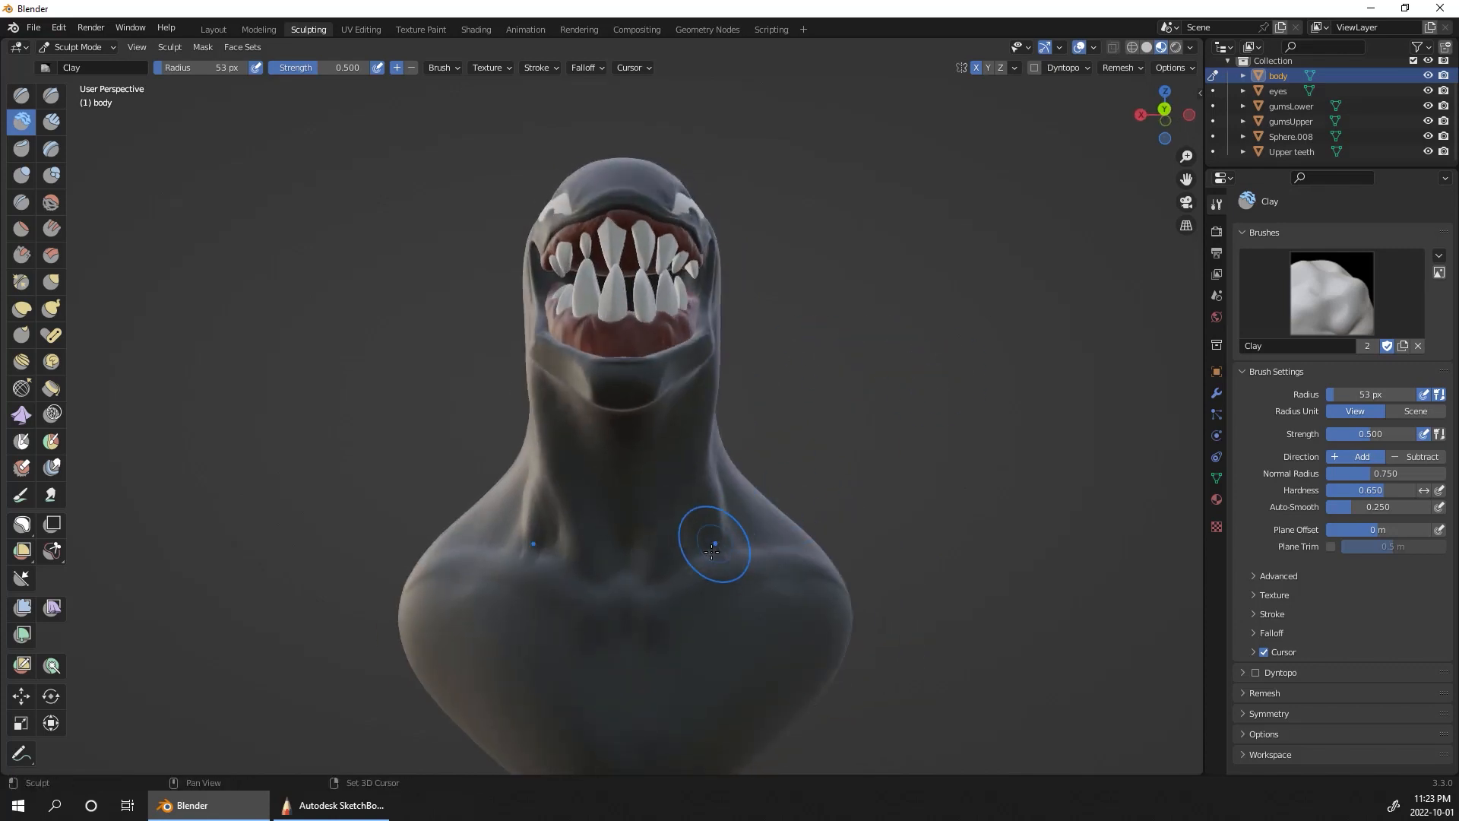
Step: Define the collarbones and upper chest with Clay strokes at a 53 px radius
left_click_drag(648, 647, 685, 555)
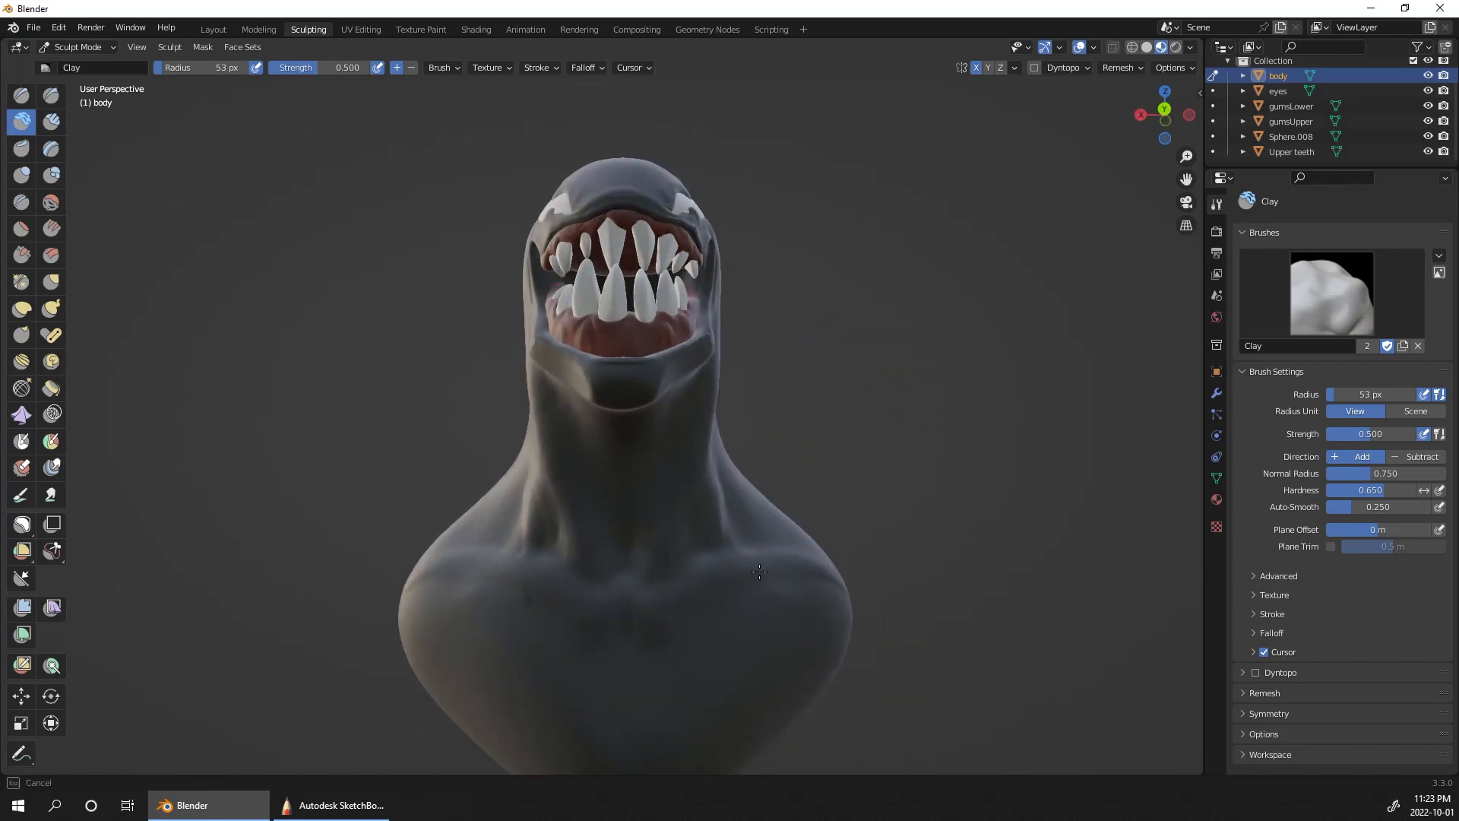
mouse_move(798, 547)
left_mouse_down()
mouse_move(732, 596)
mouse_move(646, 586)
left_mouse_up()
mouse_move(920, 455)
middle_mouse_down()
mouse_move(1049, 472)
mouse_move(762, 573)
middle_mouse_up()
left_click_drag(762, 573, 734, 613)
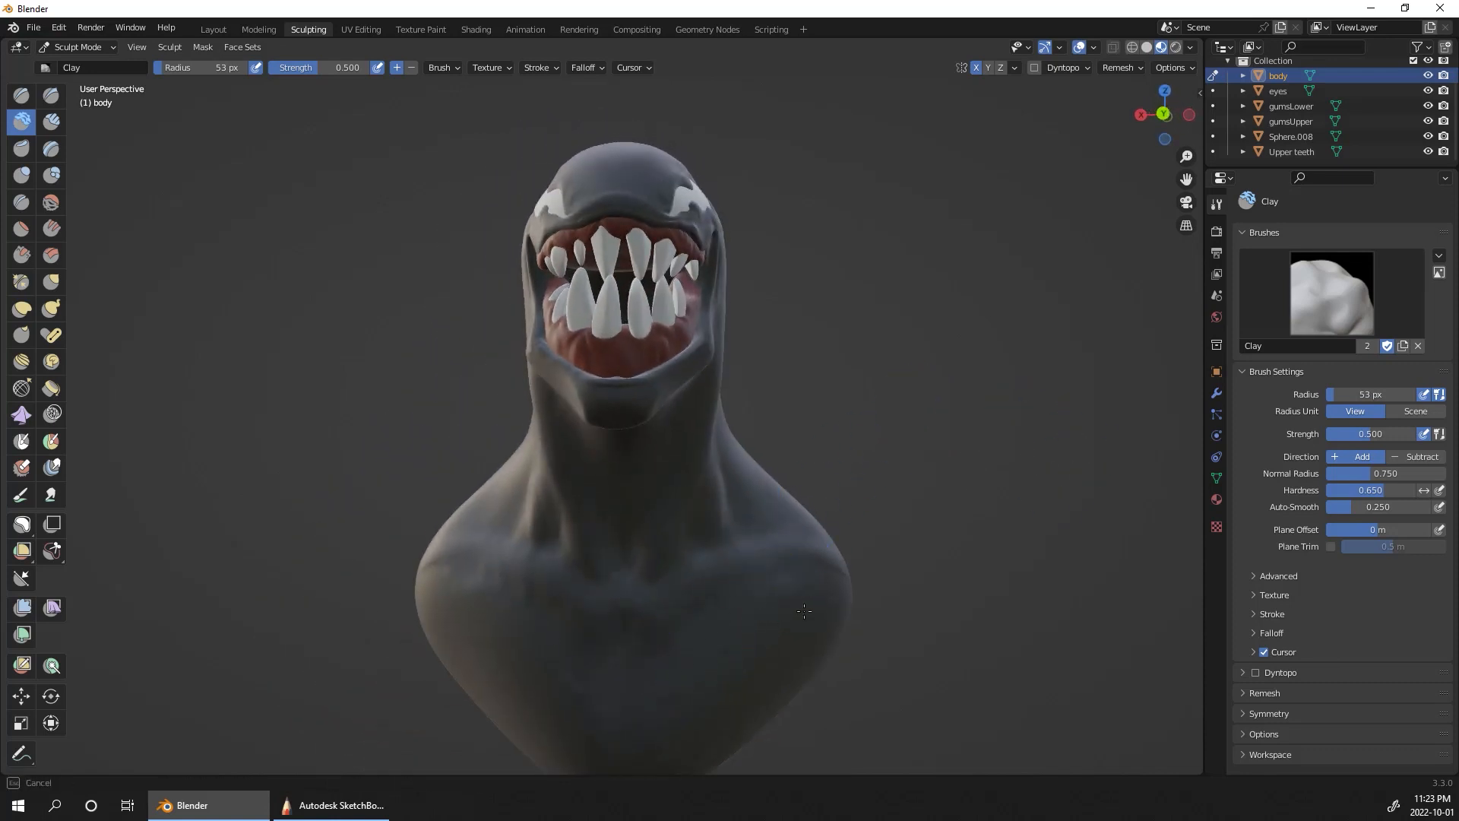
left_click_drag(946, 473, 1028, 279, "alt")
mouse_move(1029, 279)
middle_mouse_down("ctrl")
mouse_move(977, 505)
mouse_move(1039, 228)
middle_mouse_up("ctrl")
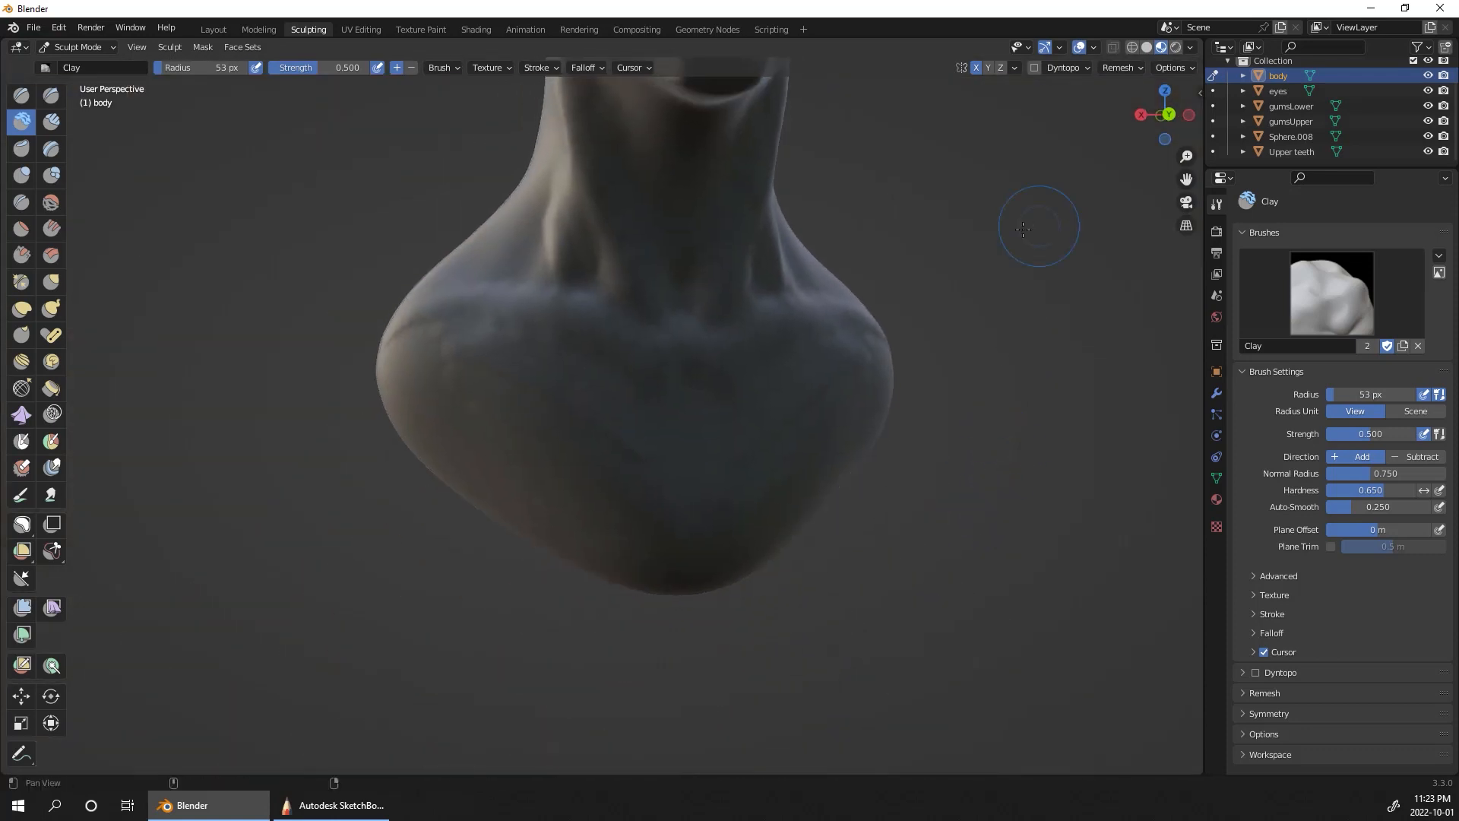
Step: Shape the chest and shoulder volumes of the bust with the Clay brush
left_click_drag(744, 395, 888, 351)
middle_click_drag(1042, 426, 971, 420)
middle_click_drag(1016, 350, 986, 429, "ctrl")
middle_click_drag(986, 429, 912, 644, "shift")
middle_click_drag(966, 548, 880, 537)
mouse_move(839, 351)
middle_mouse_down()
mouse_move(921, 285)
mouse_move(888, 331)
mouse_move(928, 282)
middle_mouse_up()
Step: Carve grooves along the jaw and neck muscles with Draw Sharp in Subtract direction at a 53 px radius
left_click(51, 94)
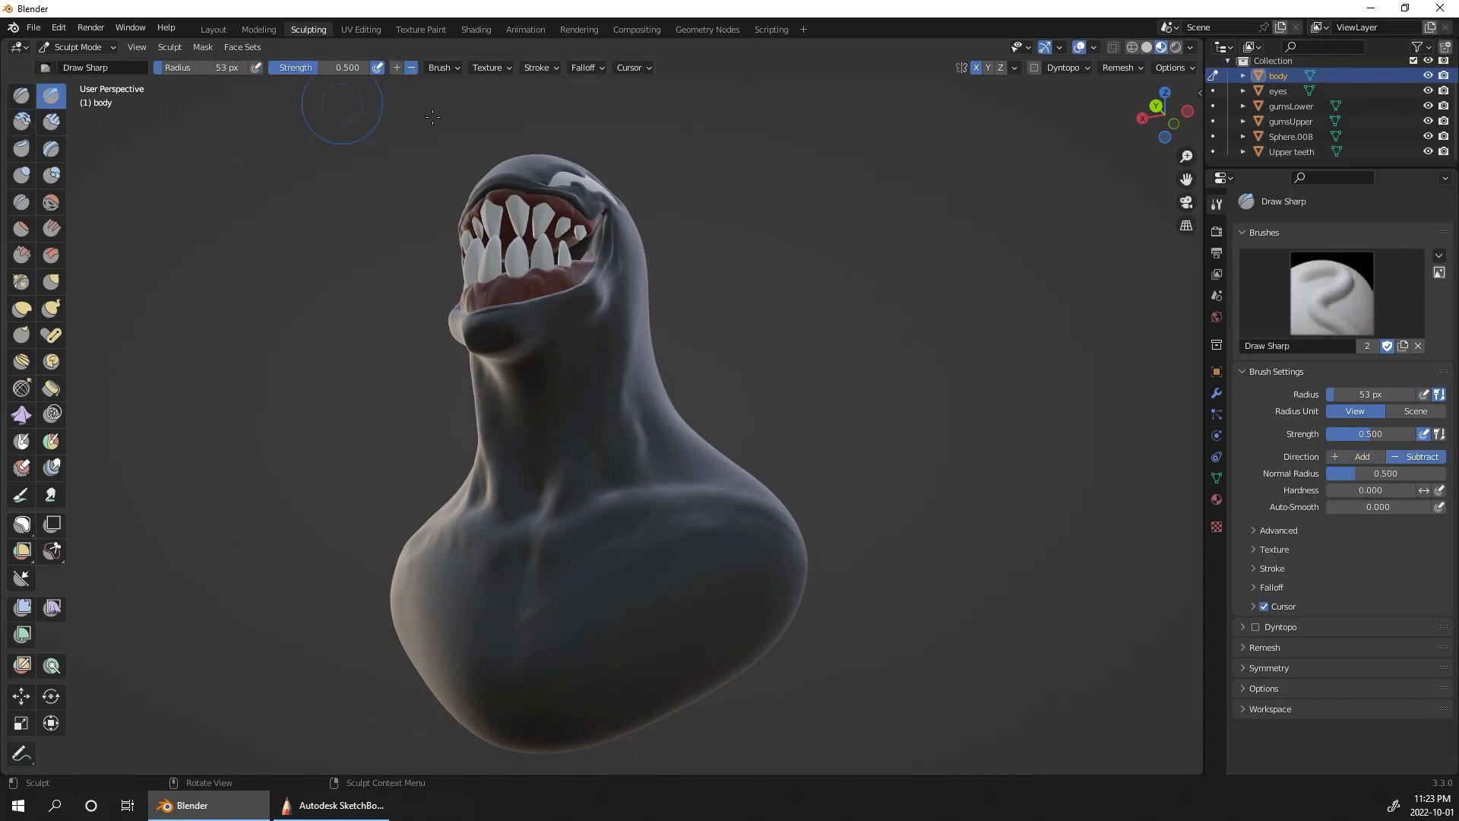
scroll(773, 326, "up", 2)
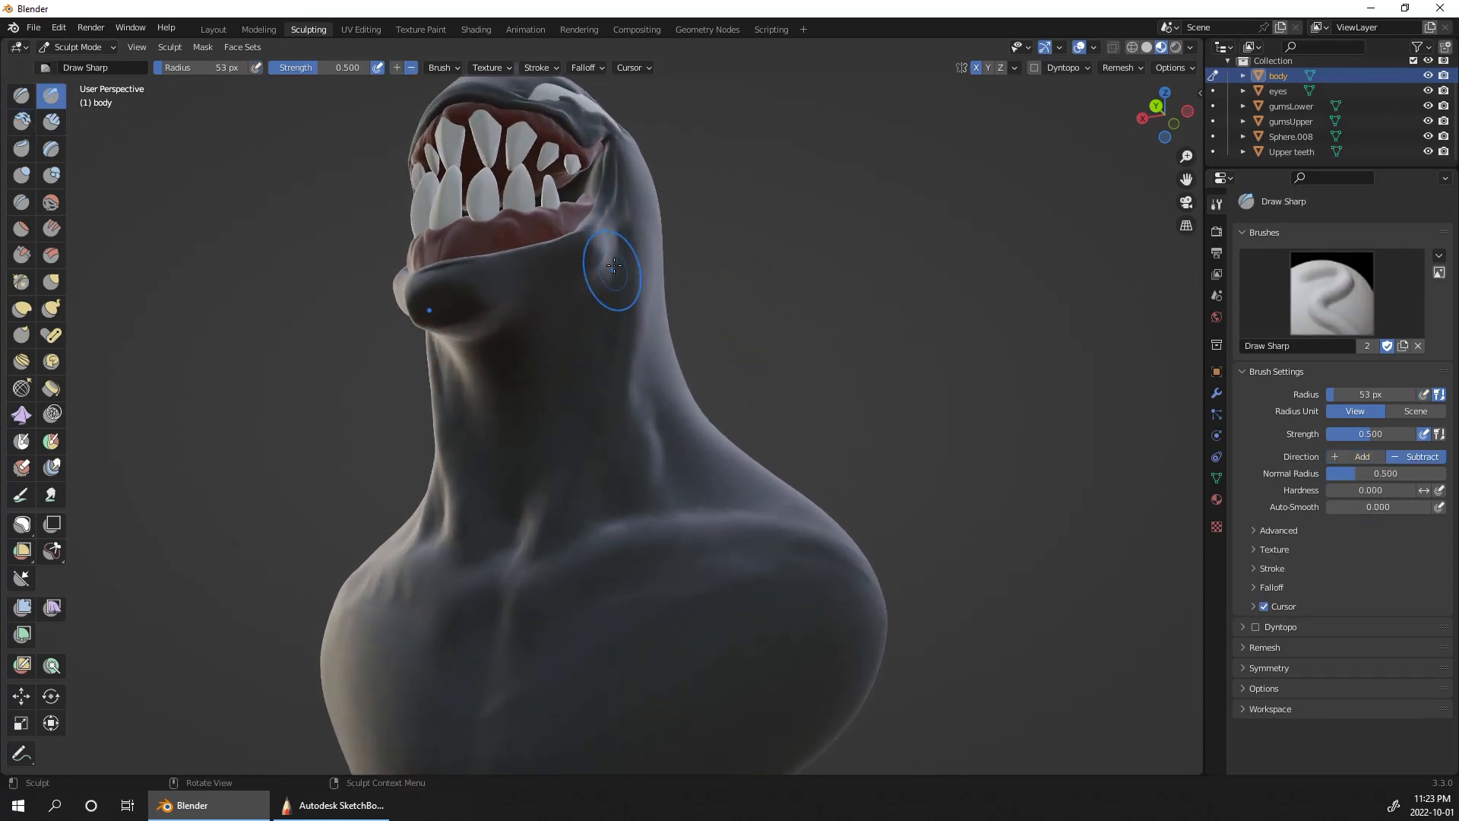
middle_click_drag(635, 325, 537, 309)
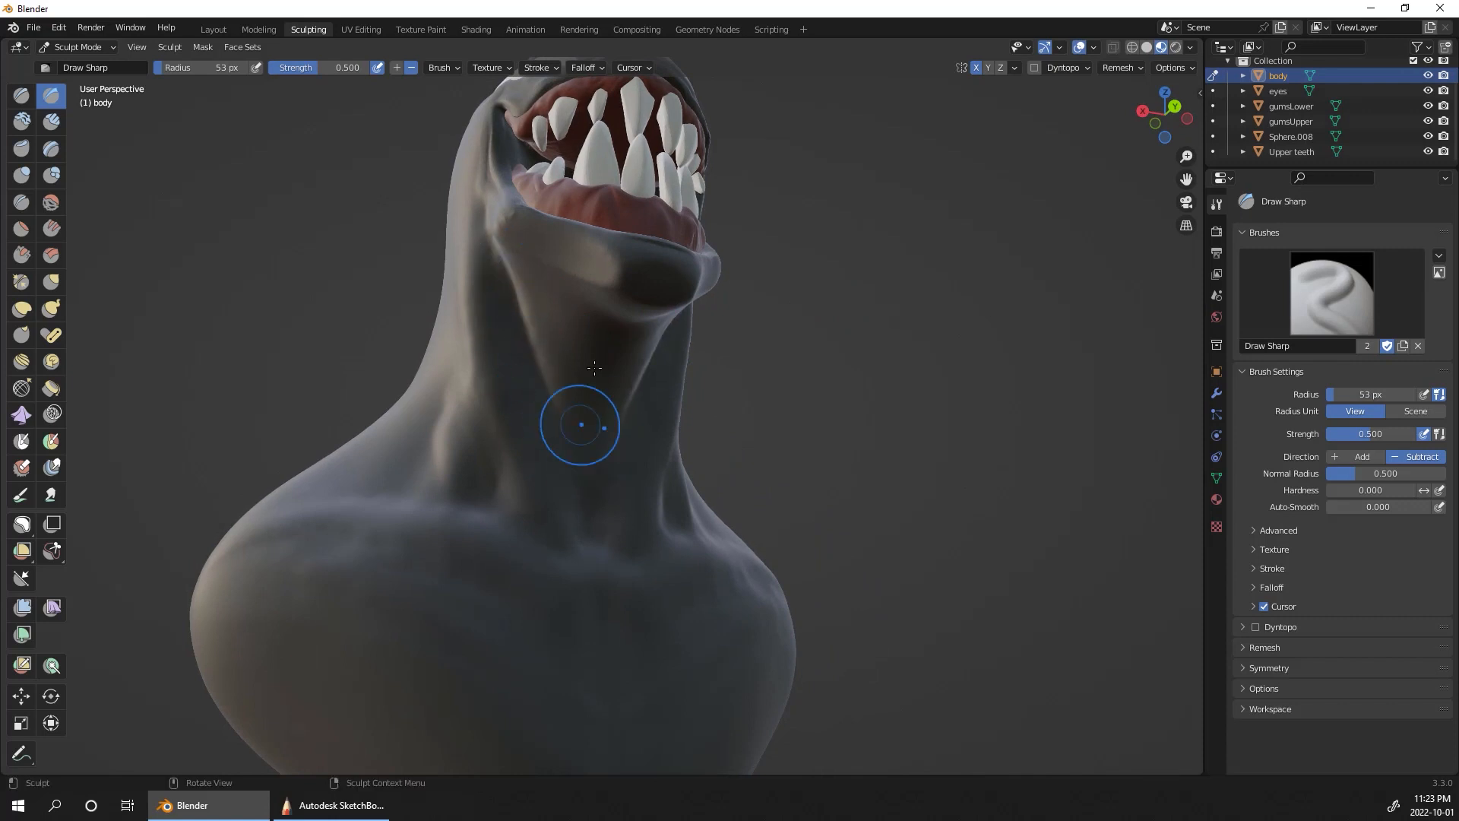
middle_click_drag(573, 426, 852, 411)
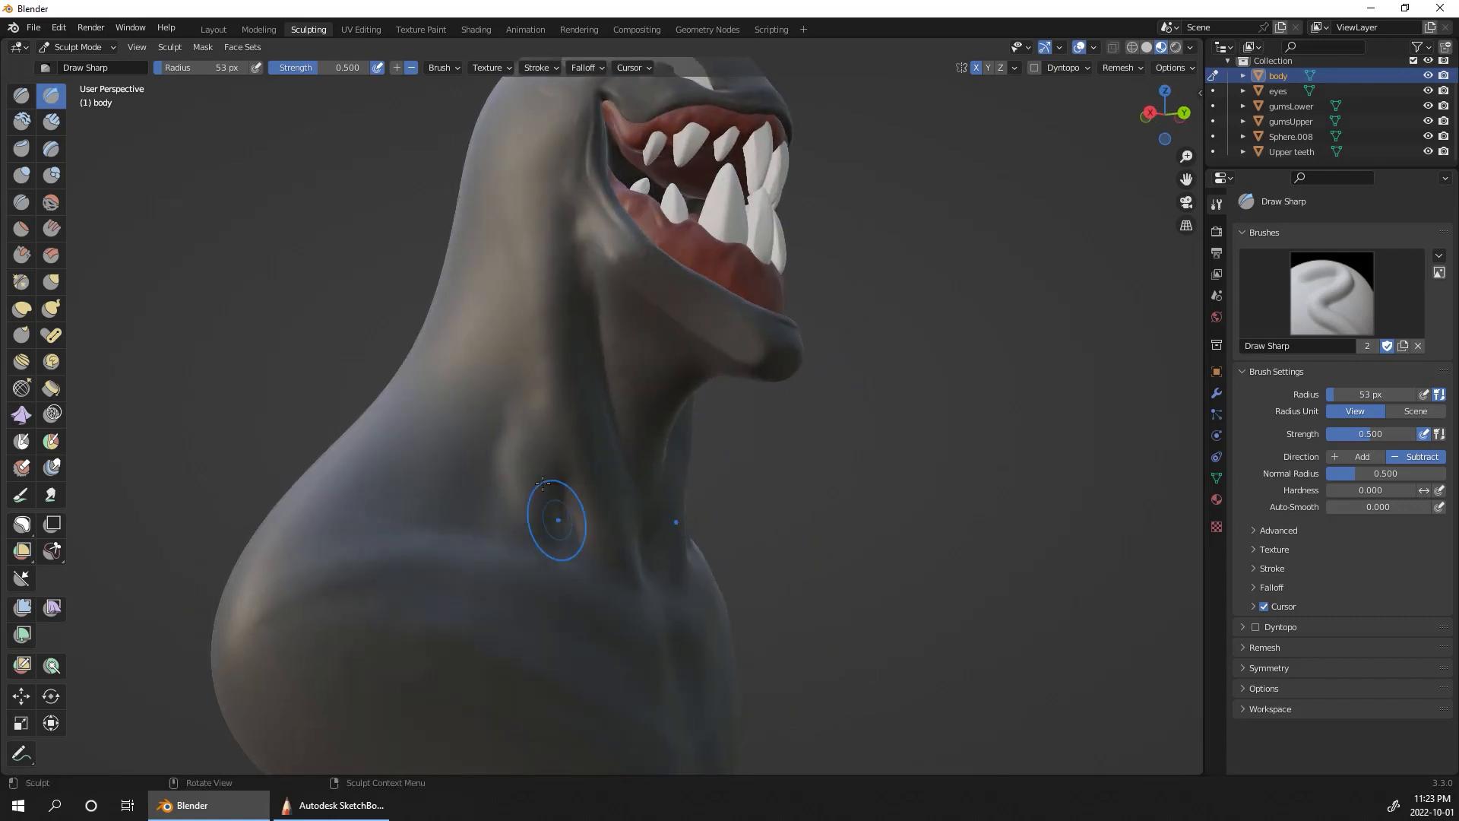
mouse_move(487, 511)
left_mouse_down()
mouse_move(520, 386)
mouse_move(536, 199)
left_mouse_up()
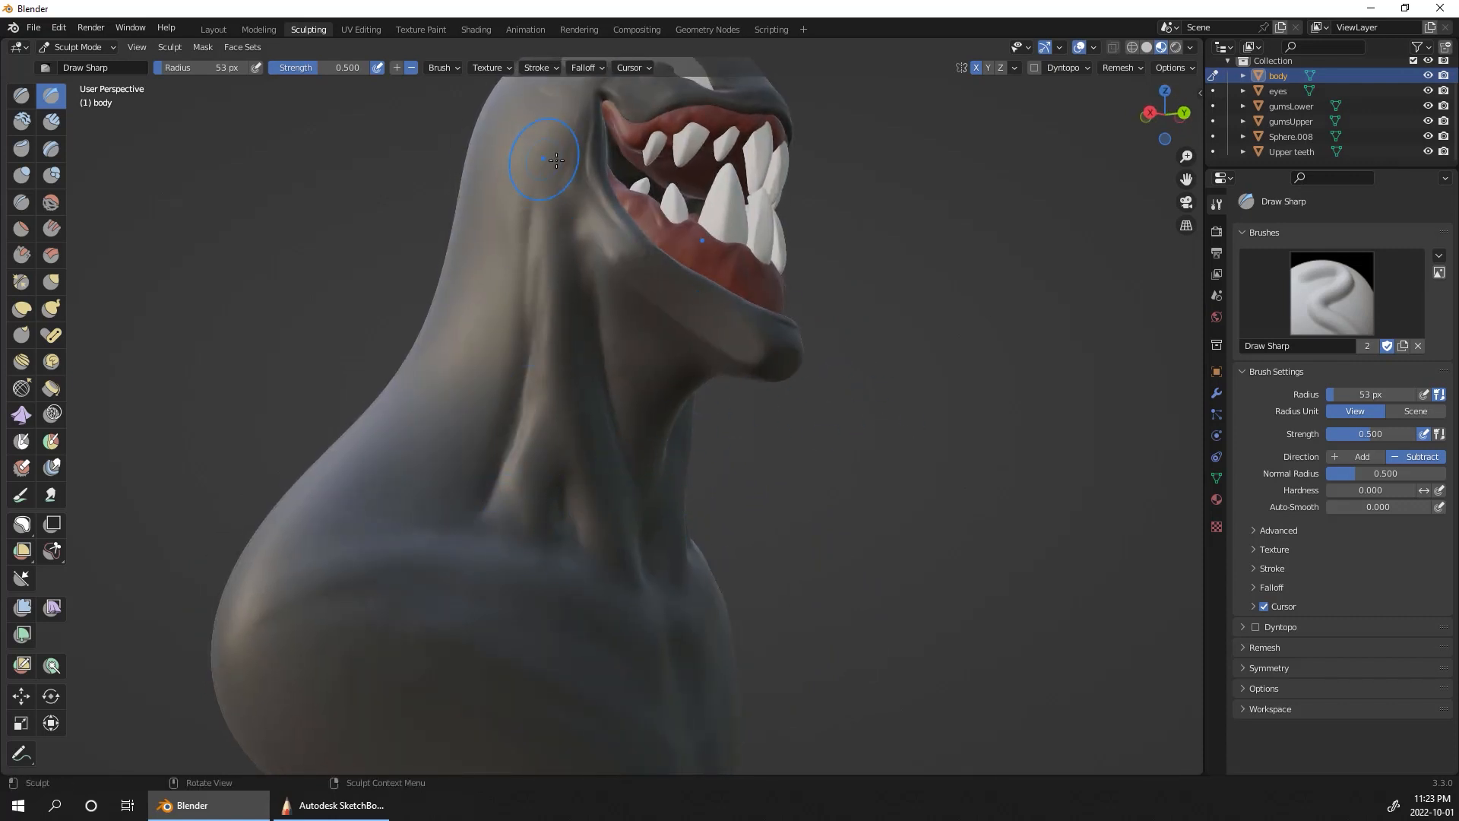
left_click_drag(537, 271, 539, 152)
left_click_drag(510, 448, 517, 302)
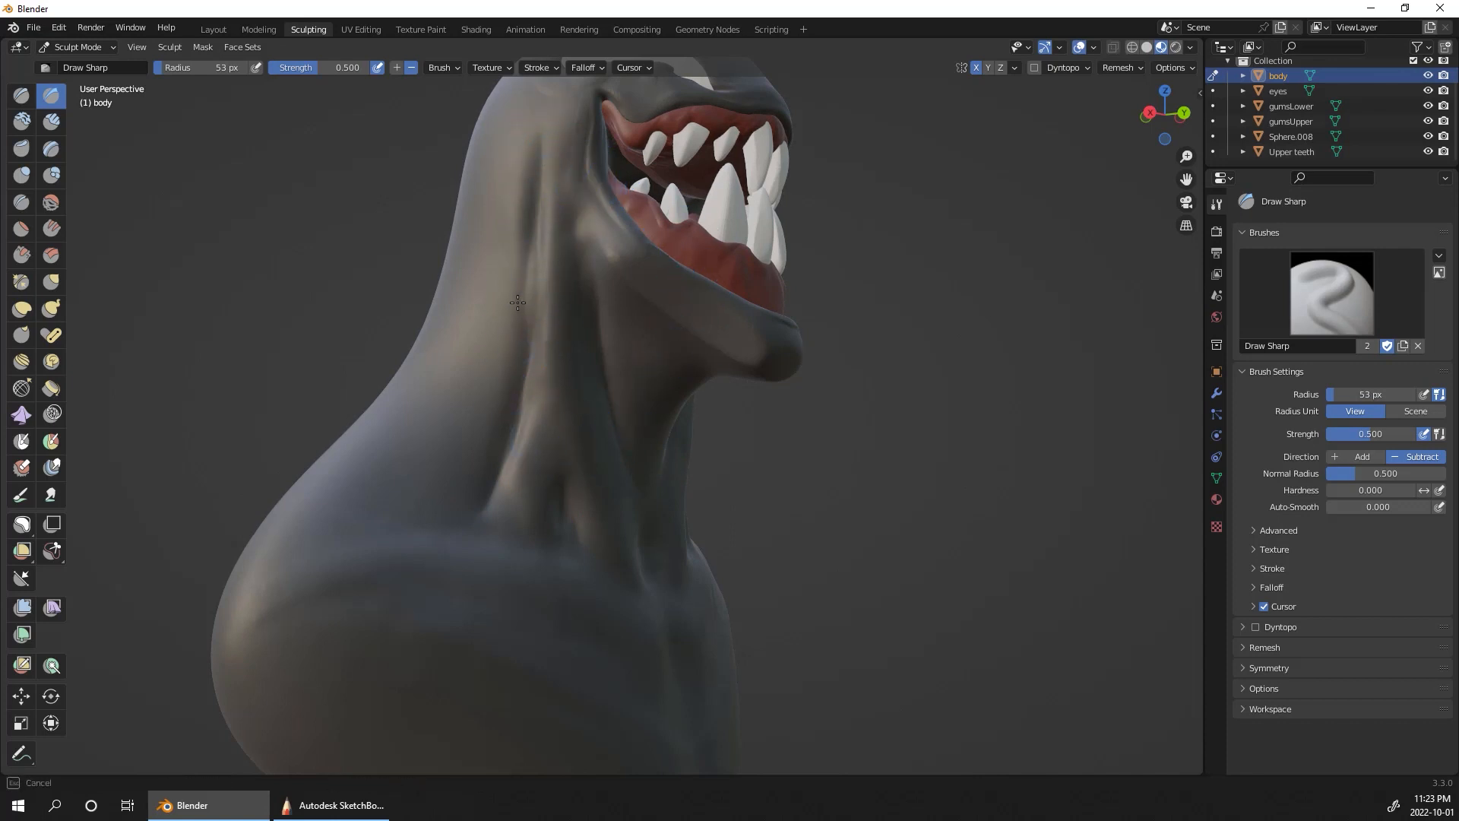
Step: Carve the centre line of the chest below the collarbones with Draw Sharp
middle_click_drag(750, 186, 559, 548)
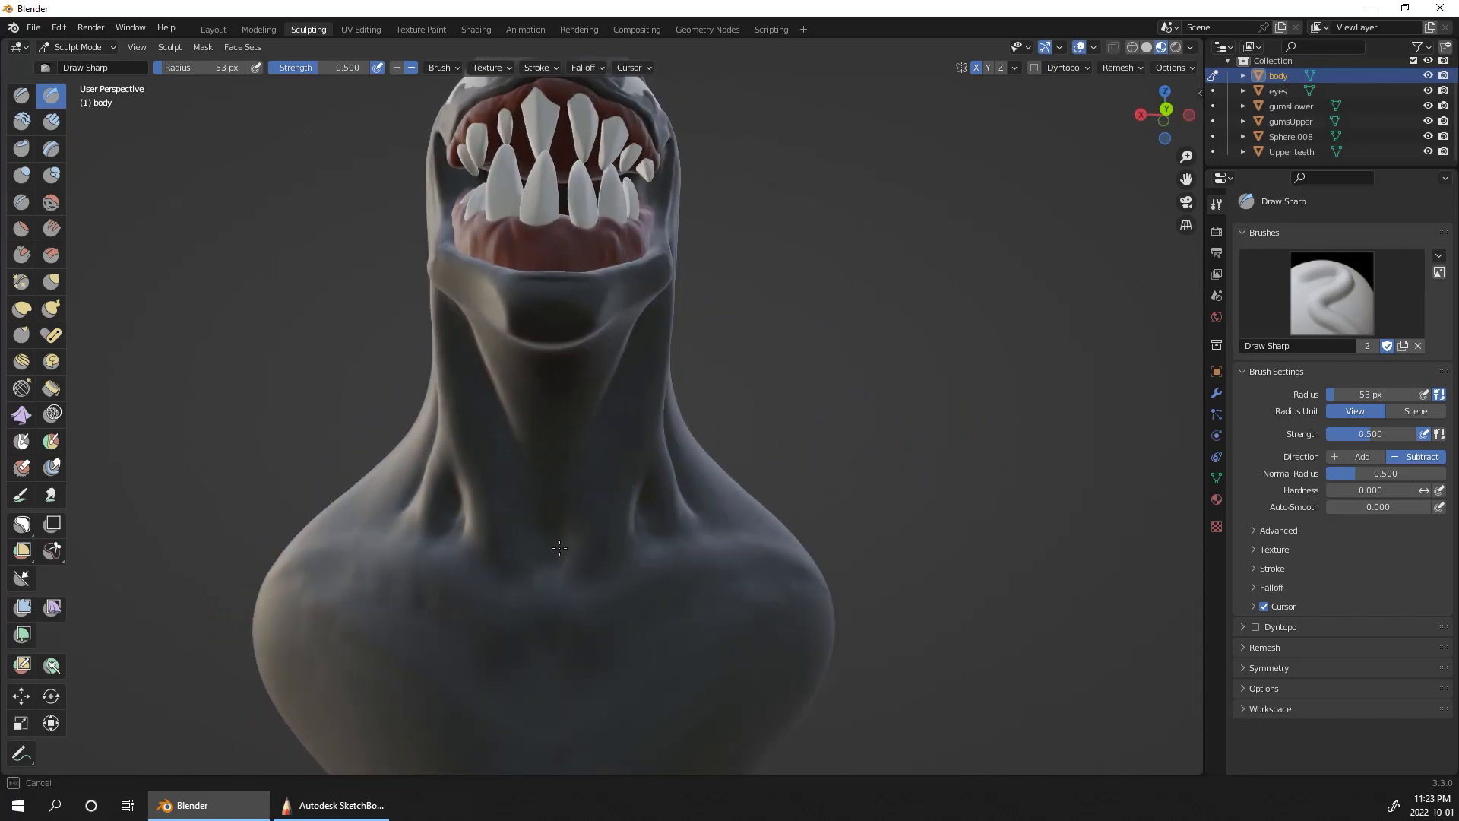
middle_click_drag(745, 418, 892, 367)
left_click_drag(604, 625, 600, 442)
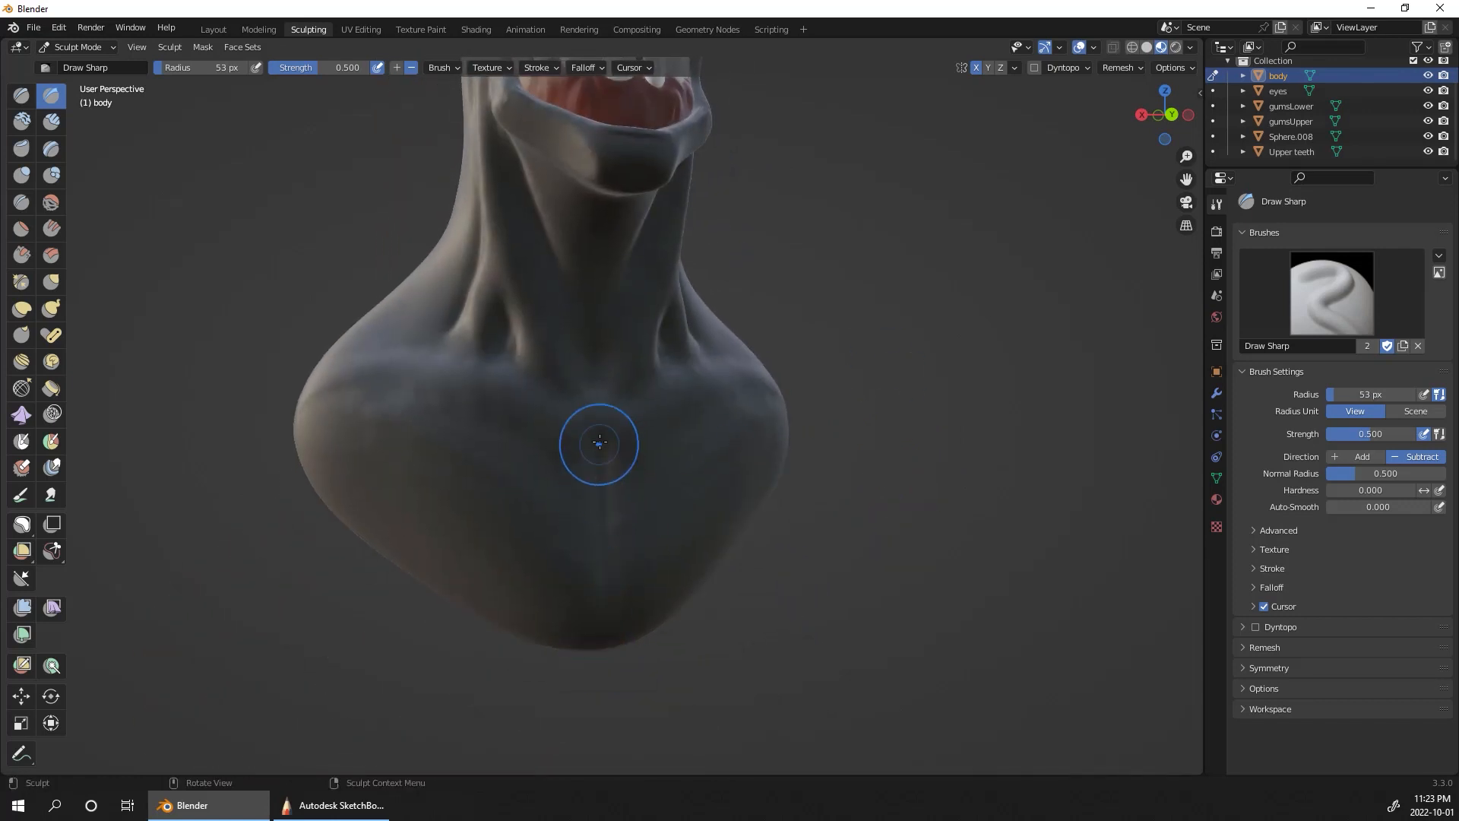
middle_click_drag(631, 469, 612, 488)
scroll(956, 564, "down", 3)
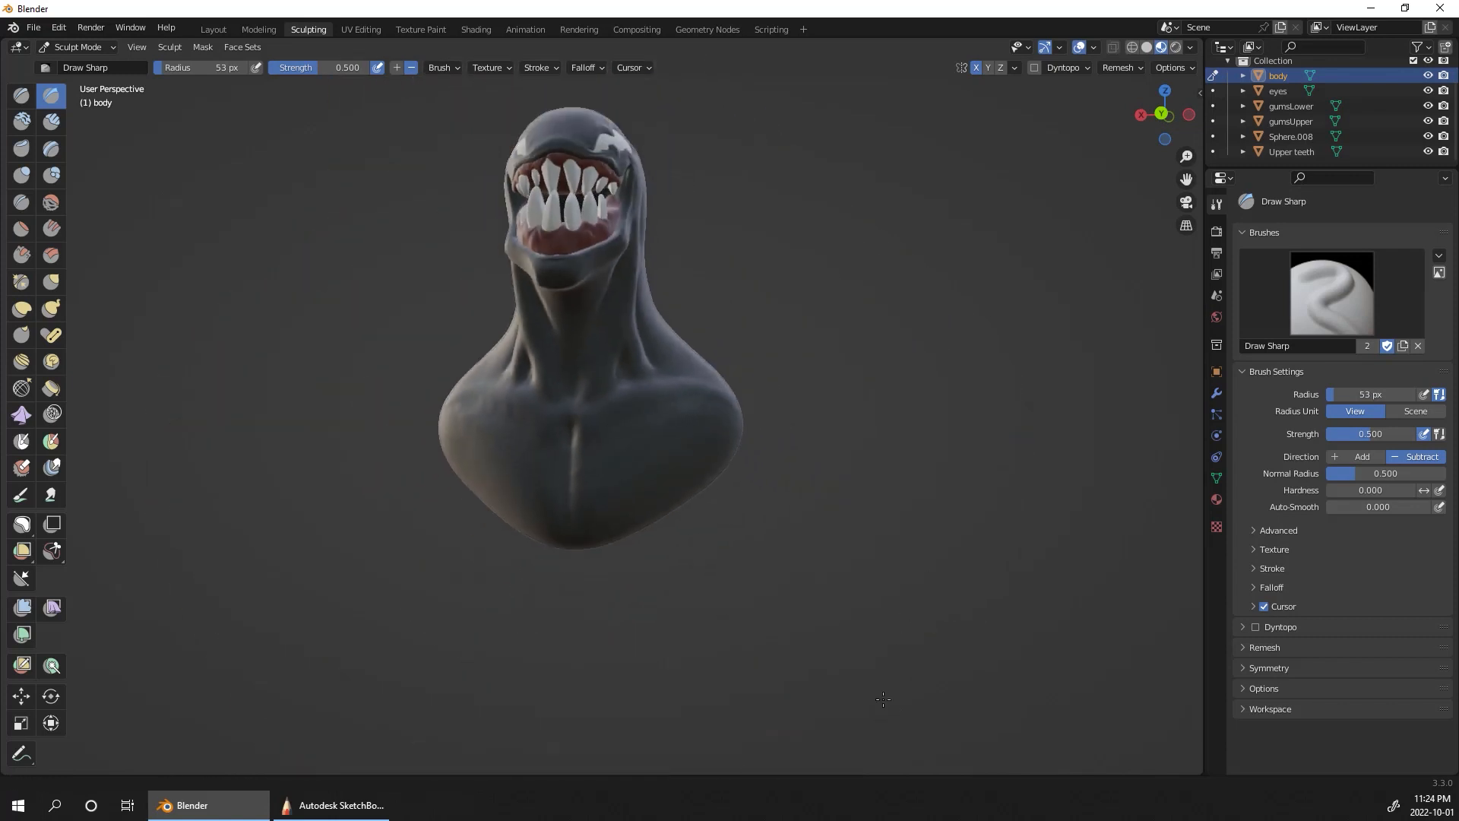
Step: Rename the lower set of teeth from Sphere.008 to LowerTeeth
middle_click_drag(923, 576, 957, 597)
mouse_move(942, 460)
middle_mouse_down("shift")
mouse_move(925, 618)
mouse_move(958, 481)
middle_mouse_up("shift")
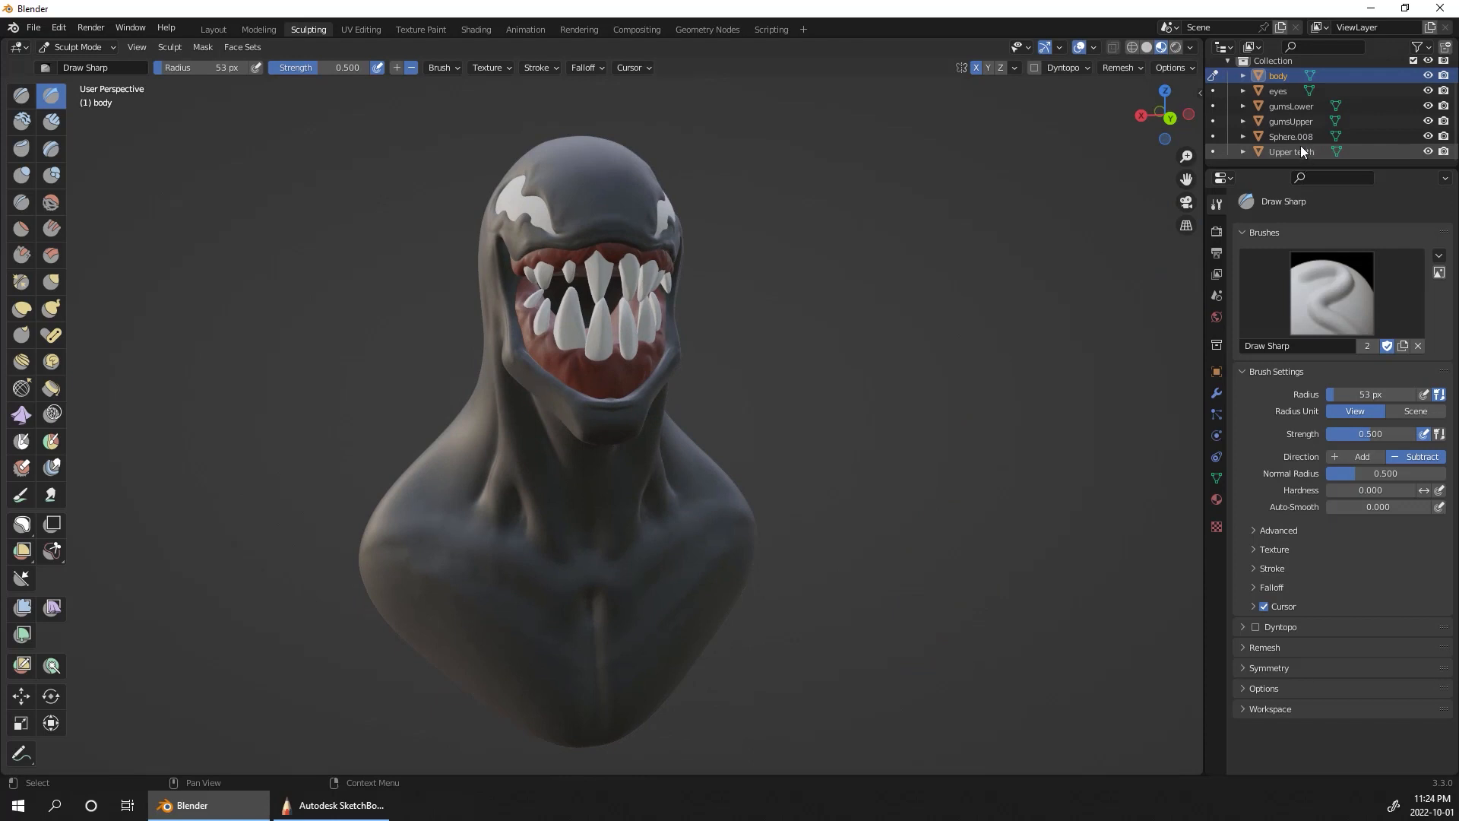
left_click(1300, 152)
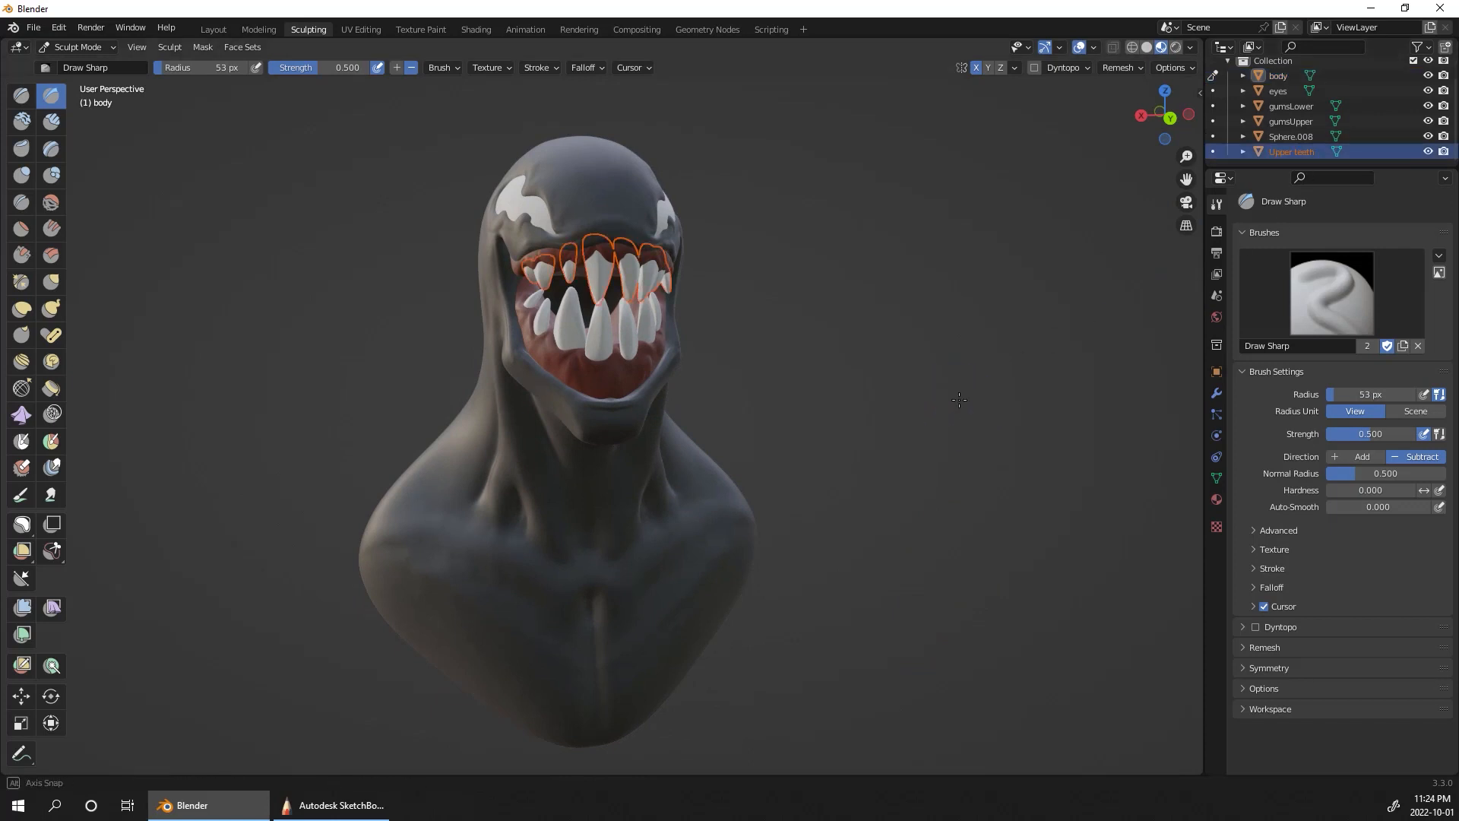
middle_click_drag(959, 395, 956, 380)
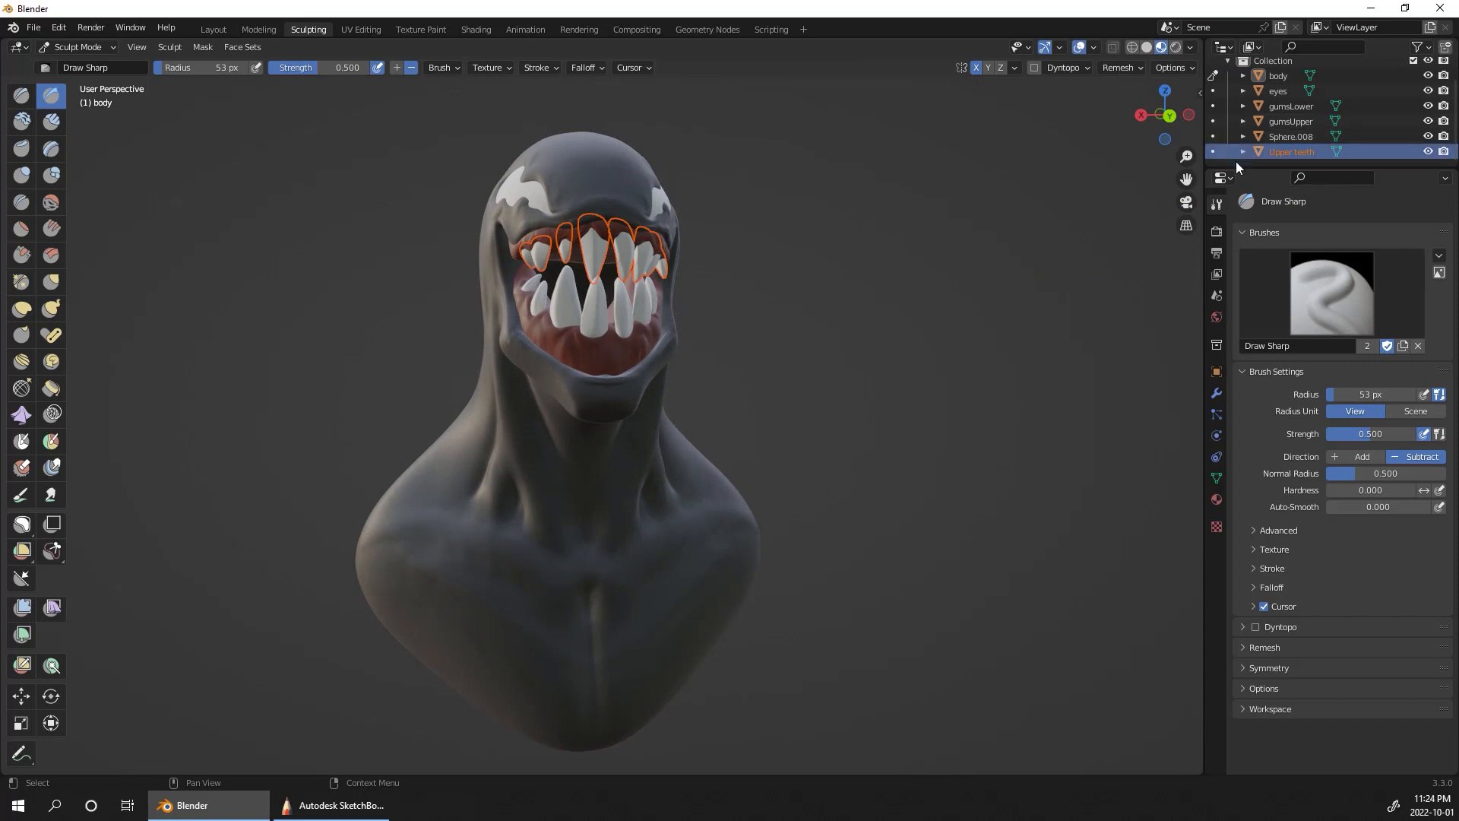
double_click(1287, 136)
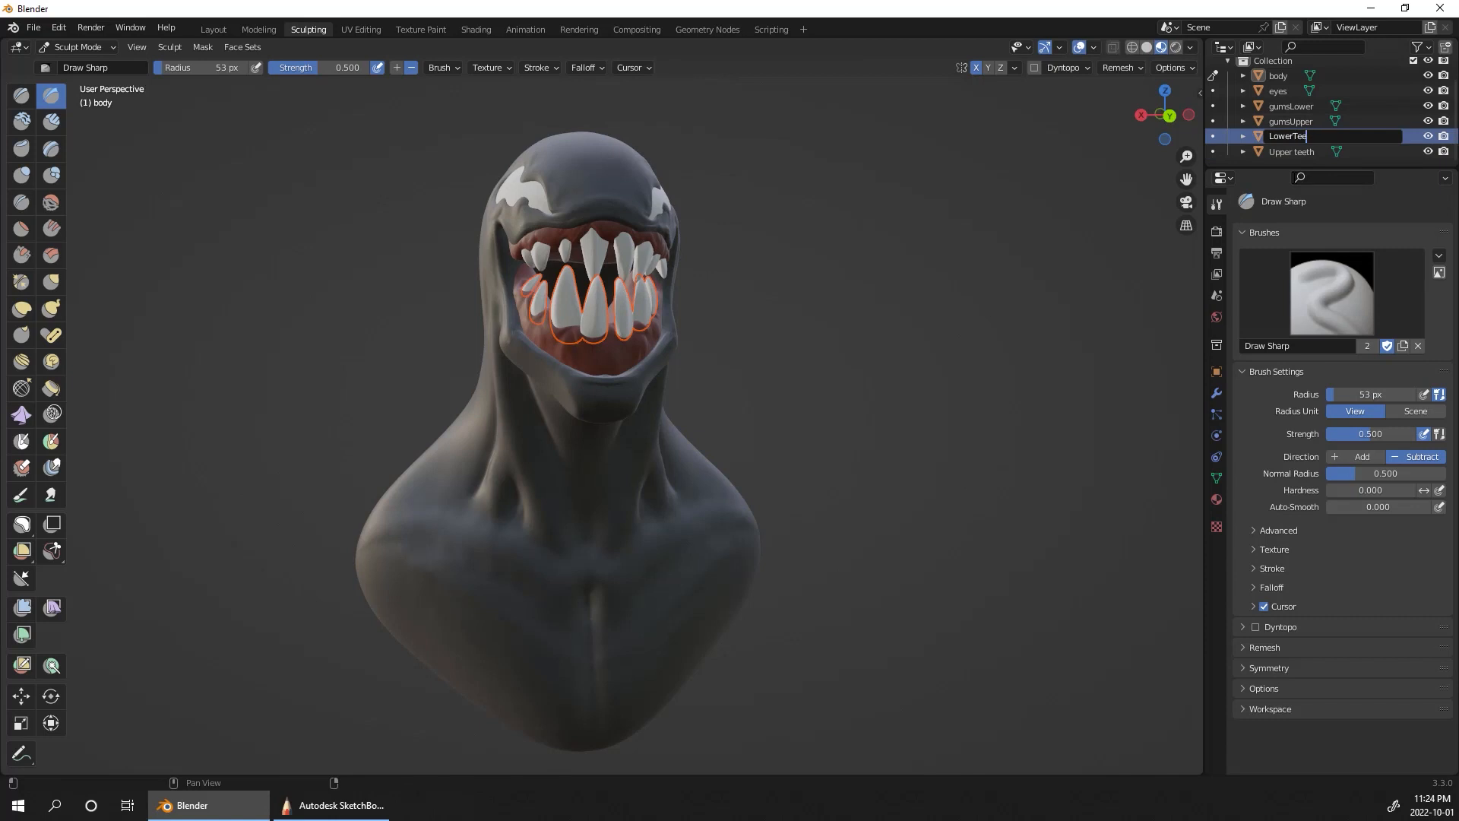
key("Return")
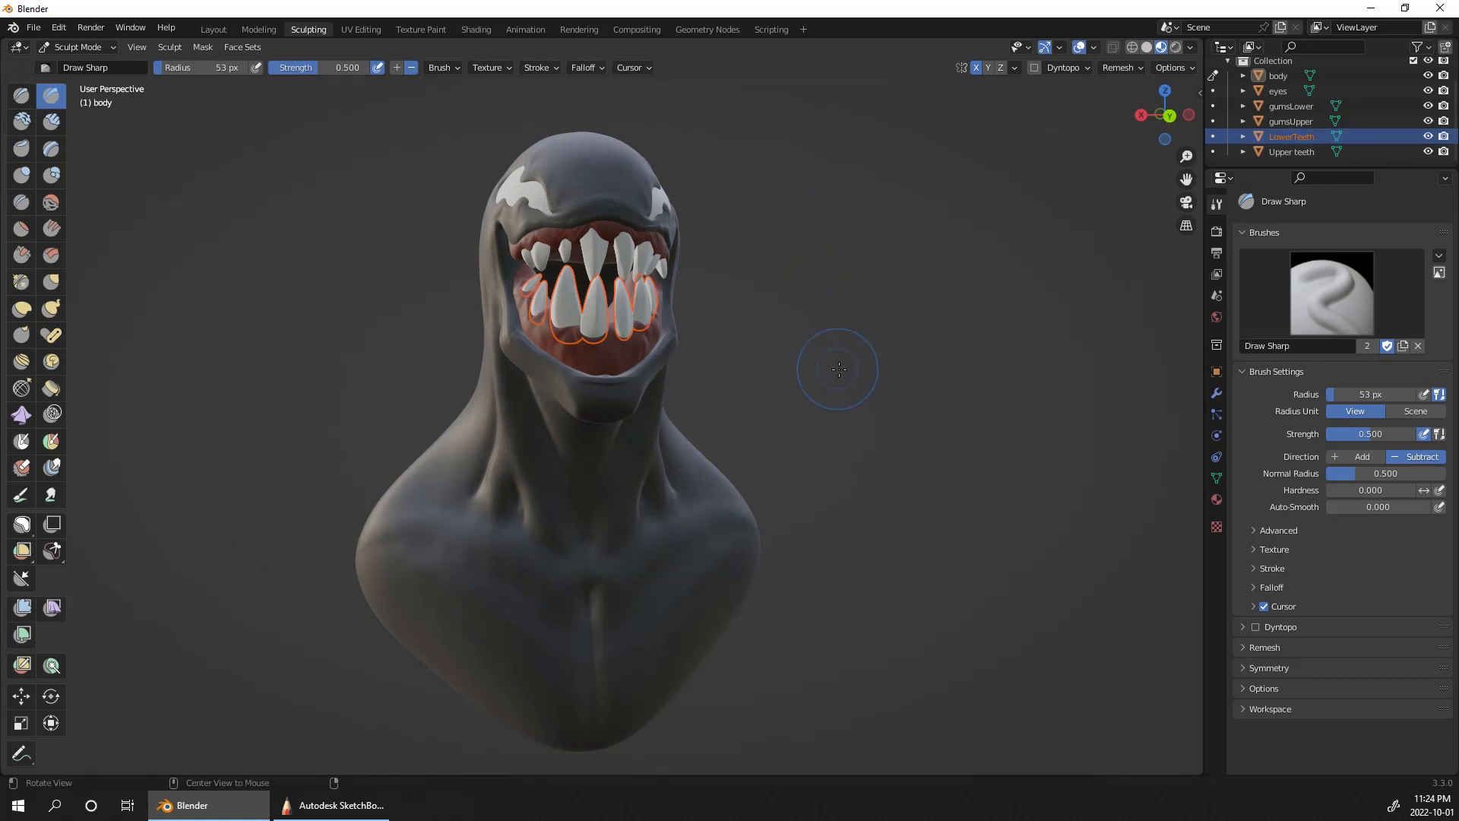
Step: Switch sculpting from the body to the LowerTeeth object and choose Lasso Trim
left_click_drag(839, 369, 846, 358, "alt")
left_click_drag(846, 359, 821, 404, "ctrl+alt")
left_click(55, 549)
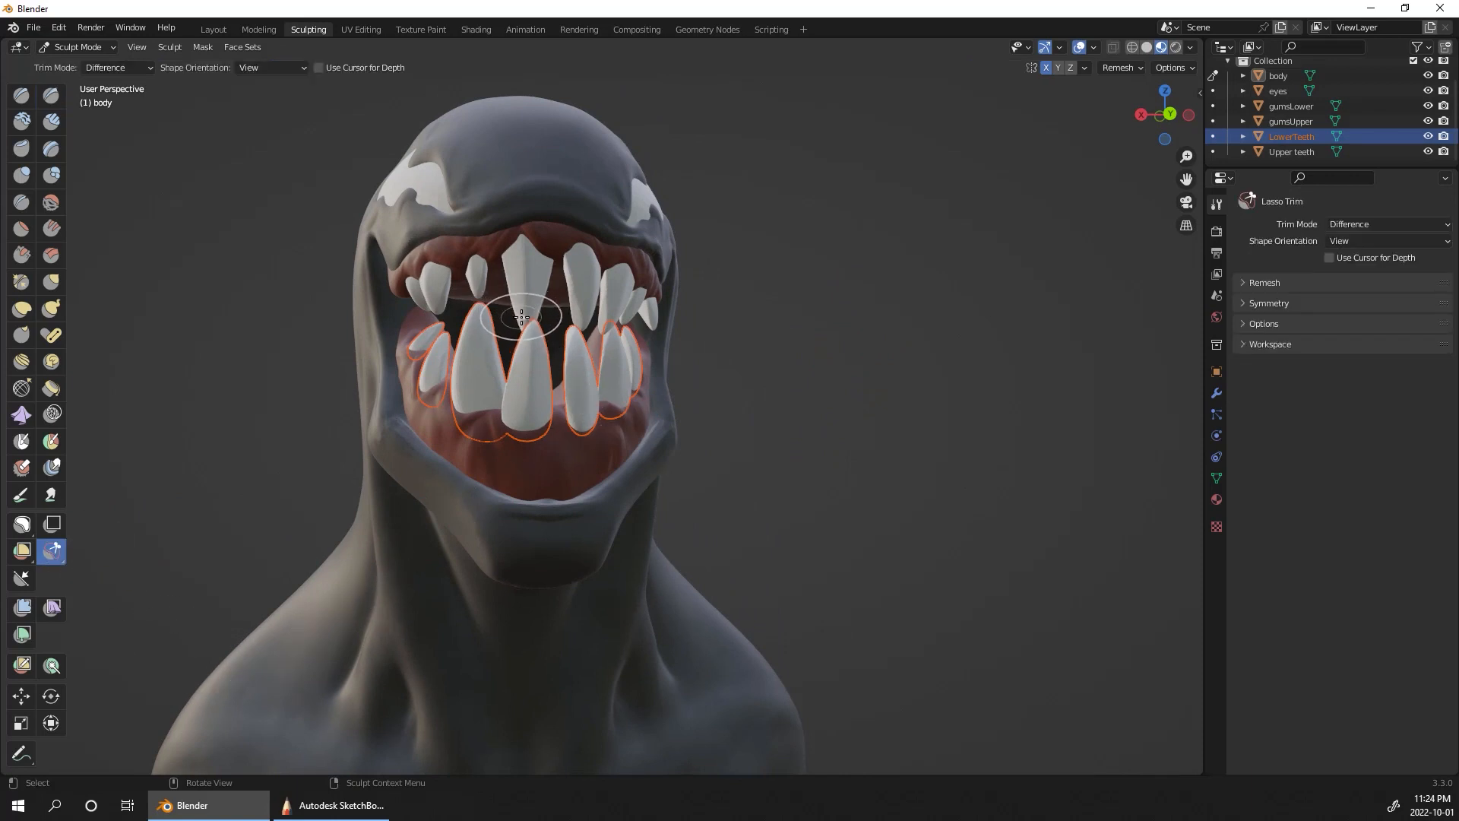
left_click(1212, 136)
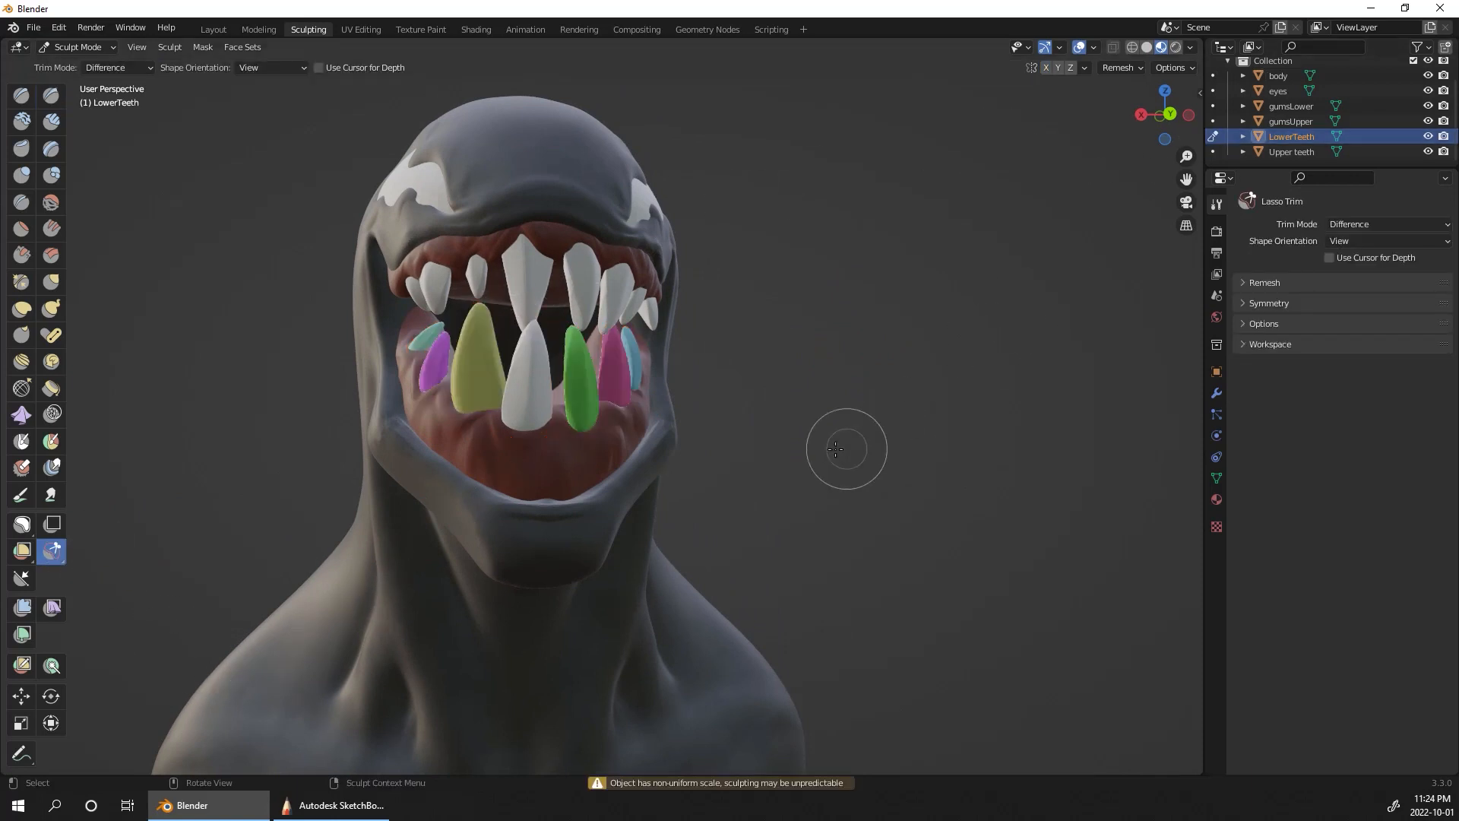
Step: Try to chip the tip of the front lower tooth with Lasso Trim and remesh the lower teeth
mouse_move(515, 317)
left_mouse_down()
mouse_move(547, 342)
mouse_move(544, 304)
left_mouse_up()
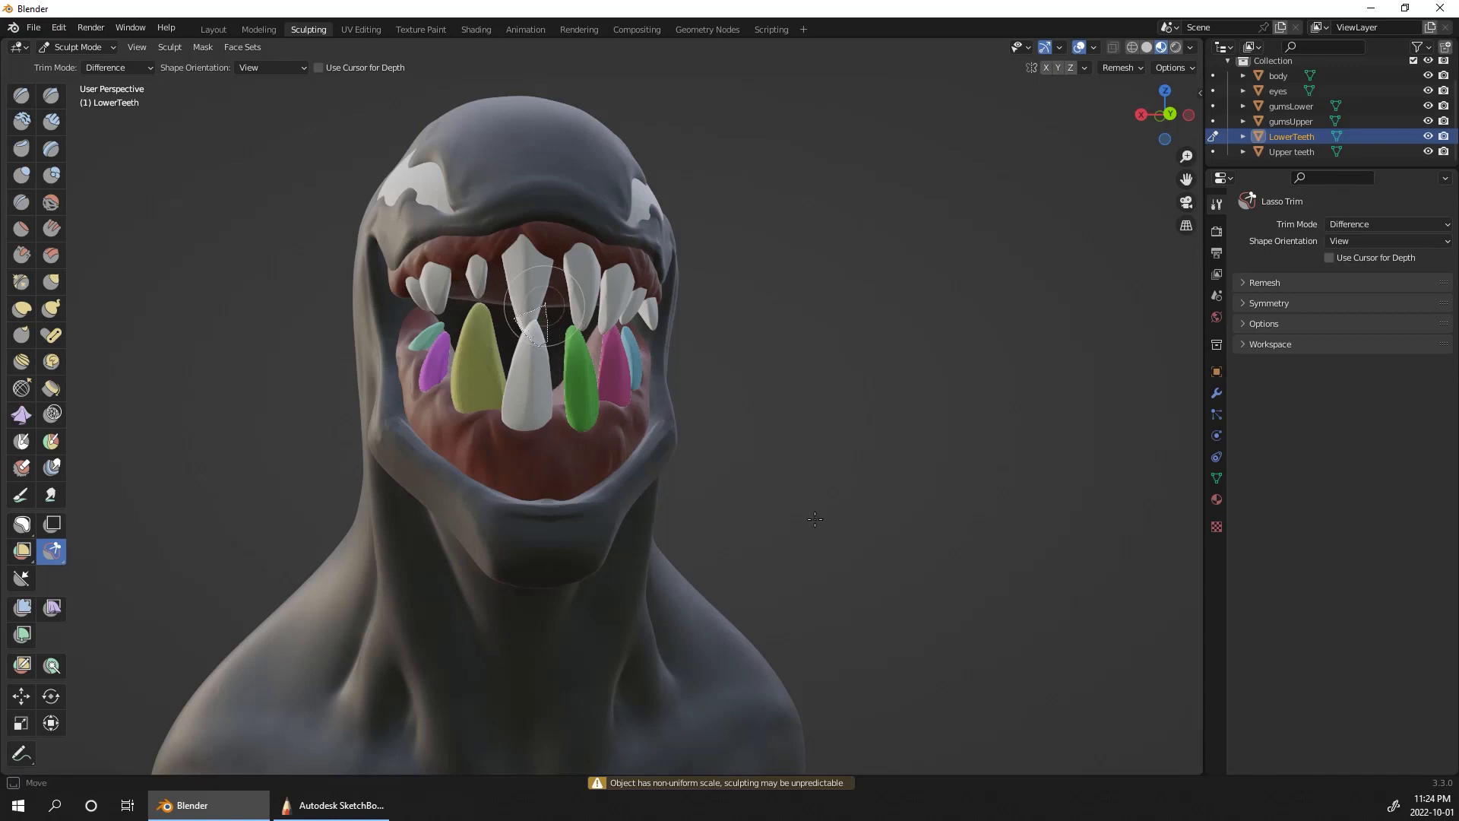
middle_click_drag(780, 397, 792, 382)
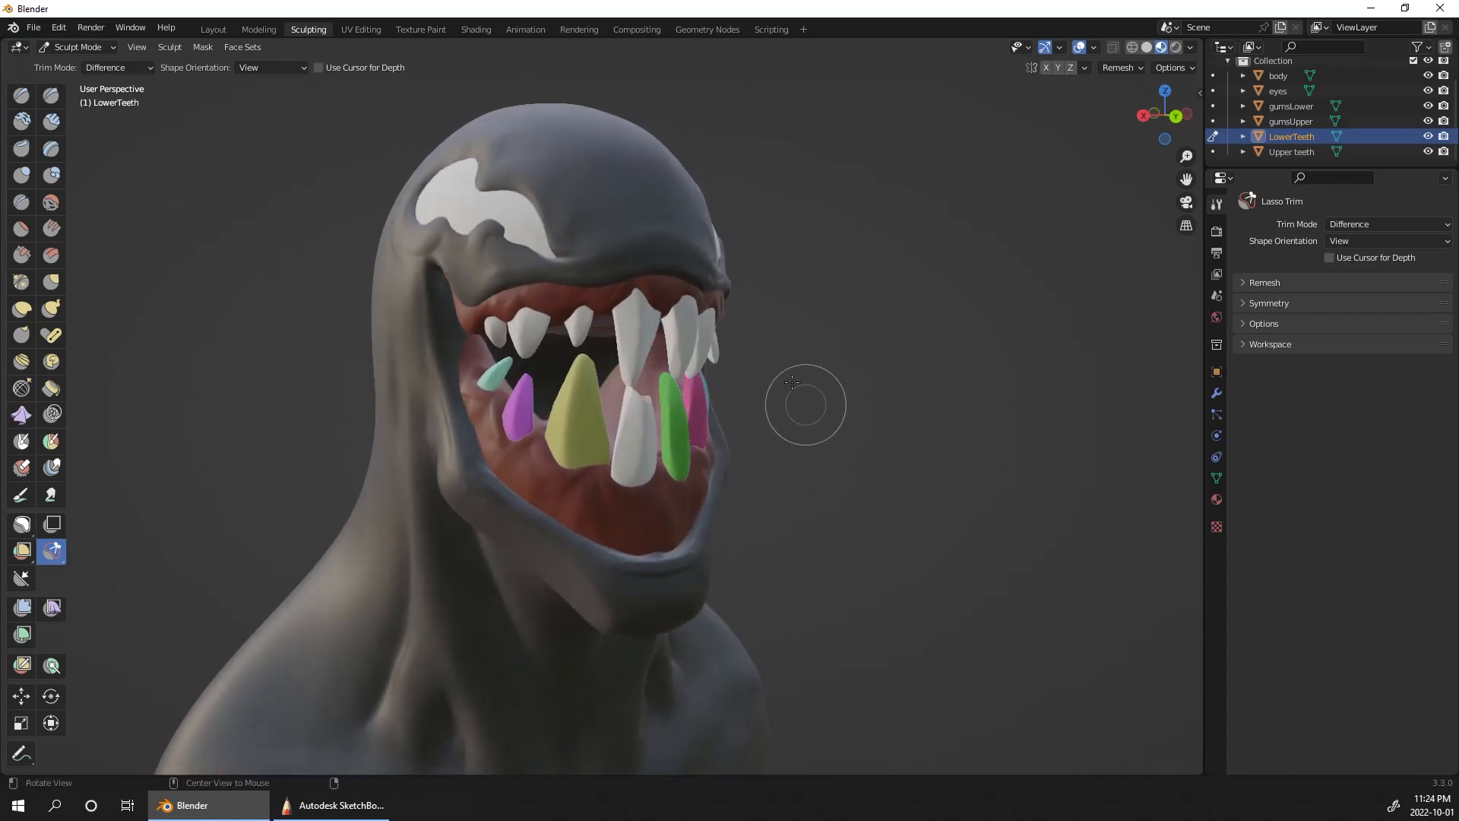
middle_click_drag(874, 304, 777, 355)
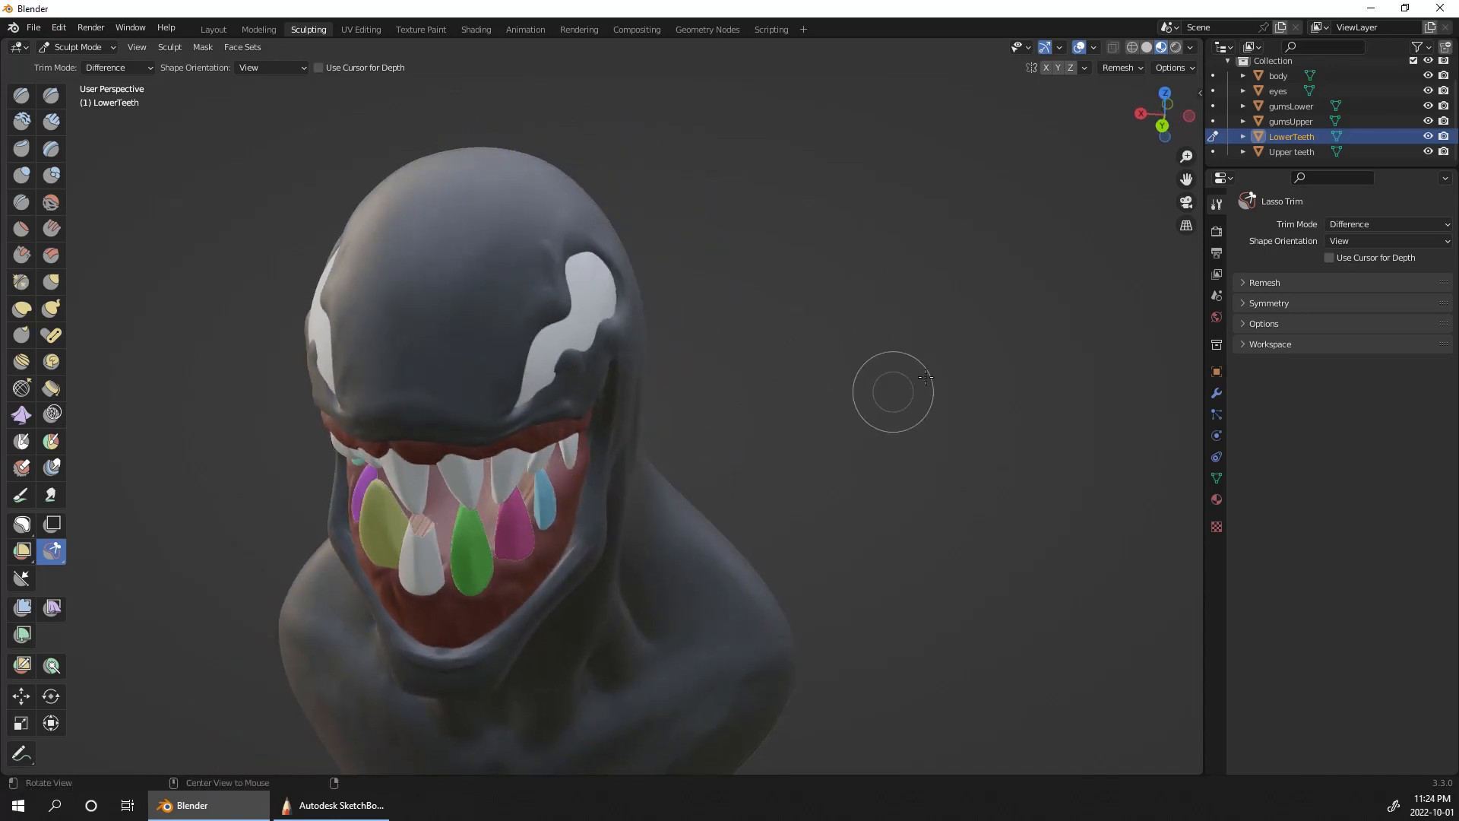
middle_click_drag(894, 402, 958, 279)
left_click(1131, 68)
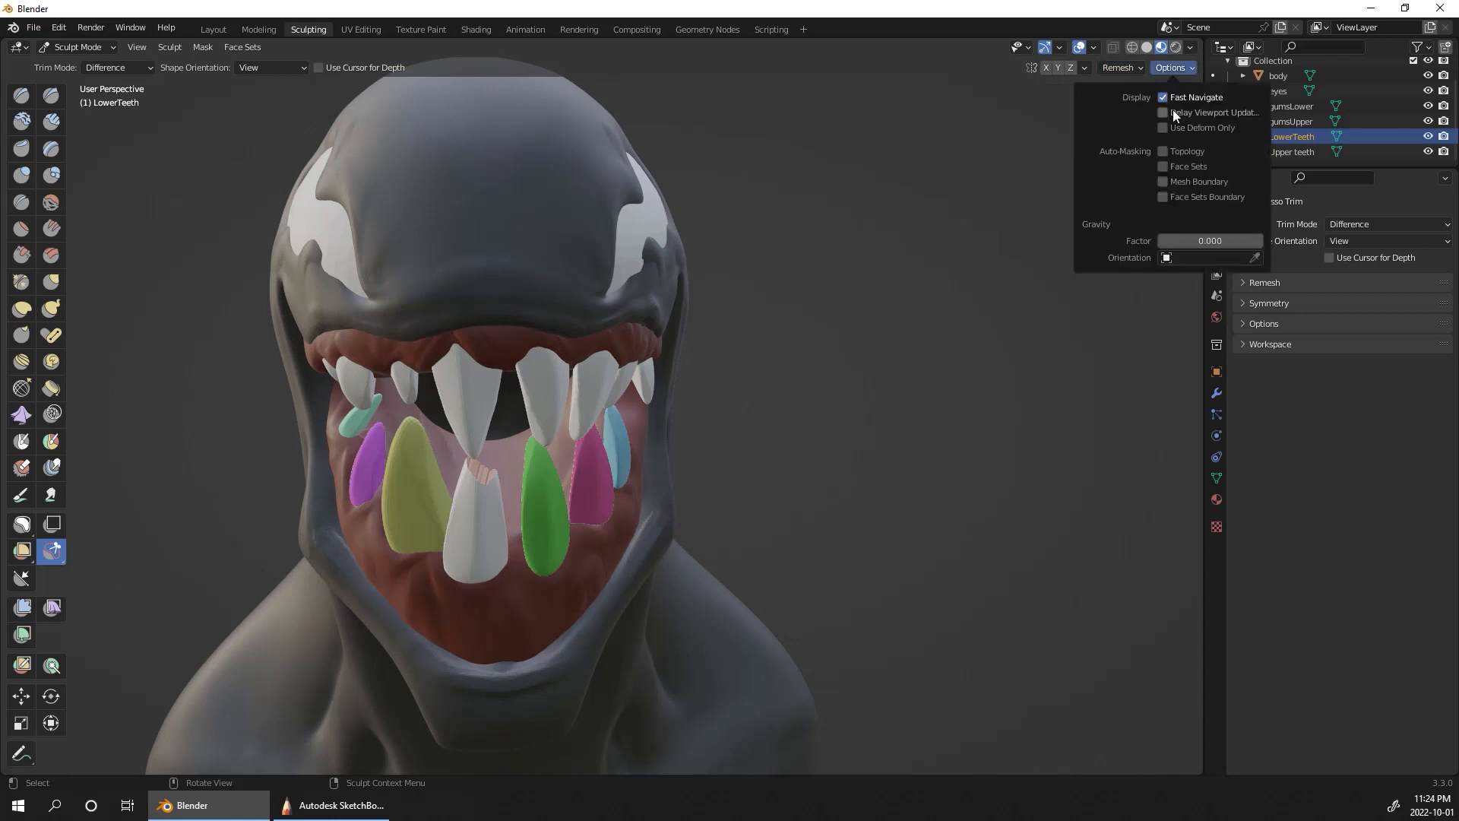
left_click(1127, 215)
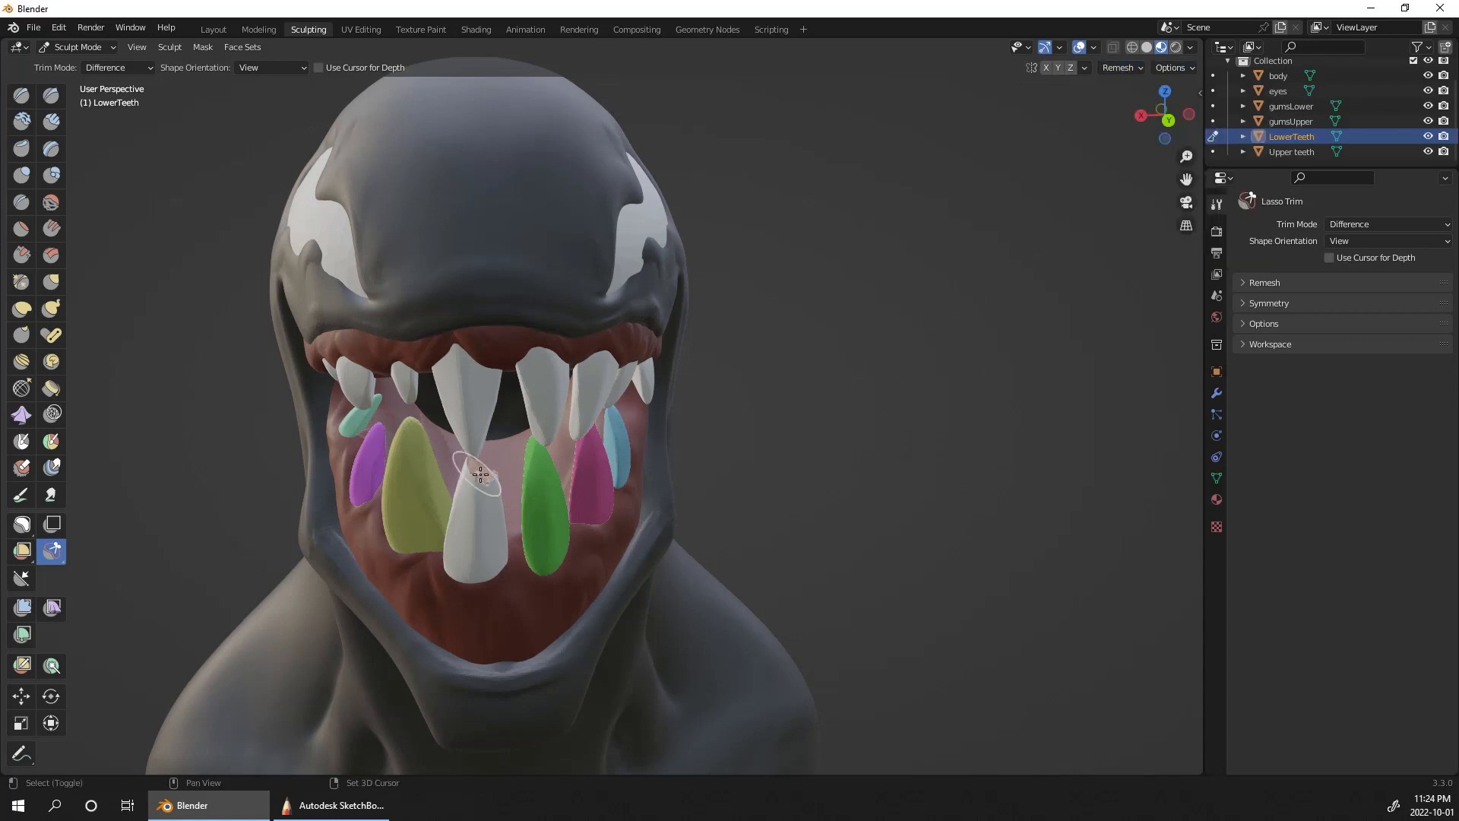
left_click_drag(873, 396, 892, 350, "ctrl+alt")
mouse_move(858, 490)
left_mouse_down("alt+shift")
mouse_move(1037, 316)
mouse_move(1020, 332)
left_mouse_up("alt+shift")
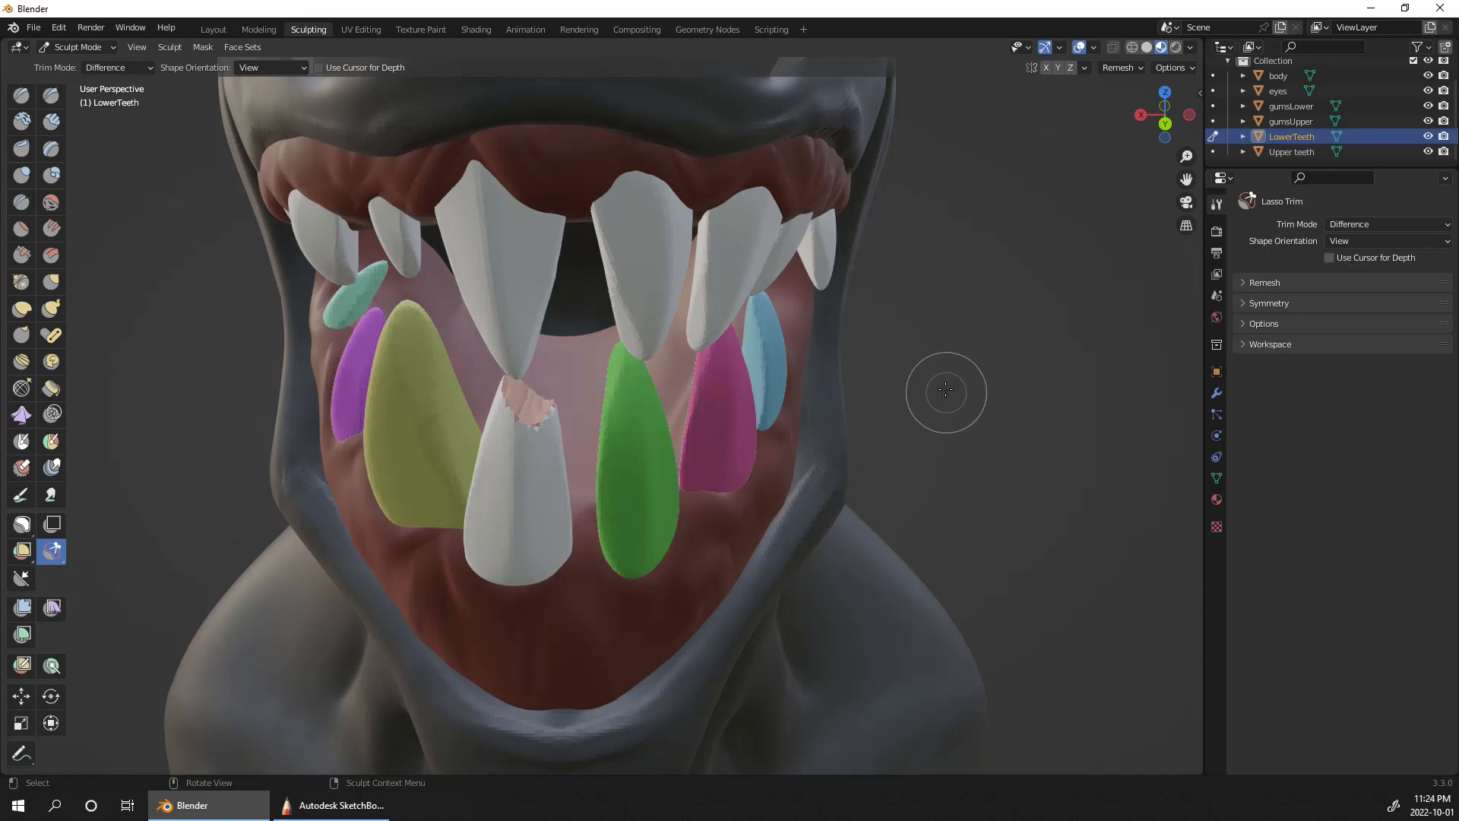
left_click_drag(950, 394, 1001, 364, "alt")
key("ctrl+z")
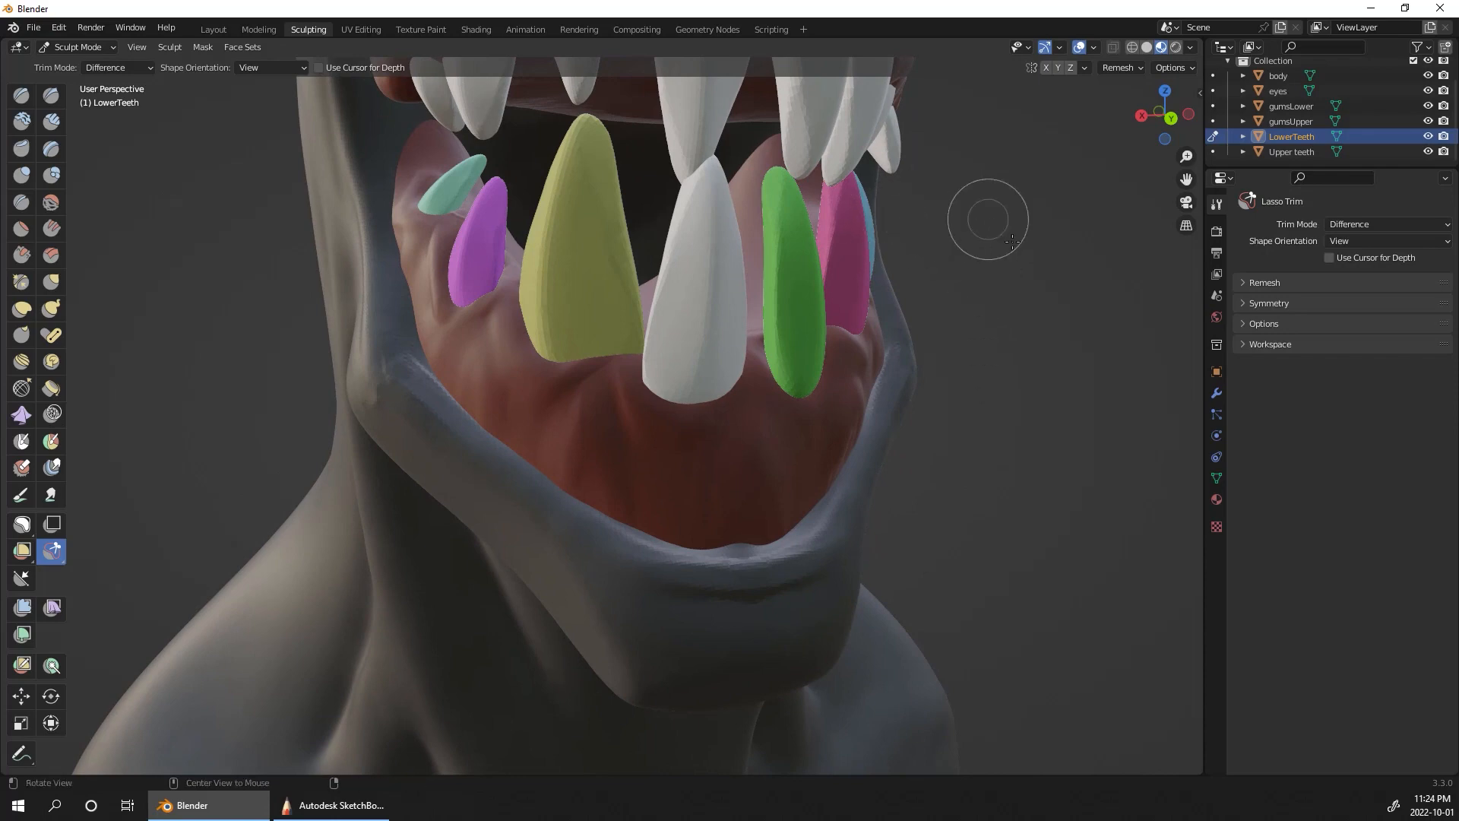
Step: Shorten the tips of the front lower tooth and its large neighbour using Elastic Deform at a 128 px radius
left_click_drag(990, 215, 1019, 286, "alt")
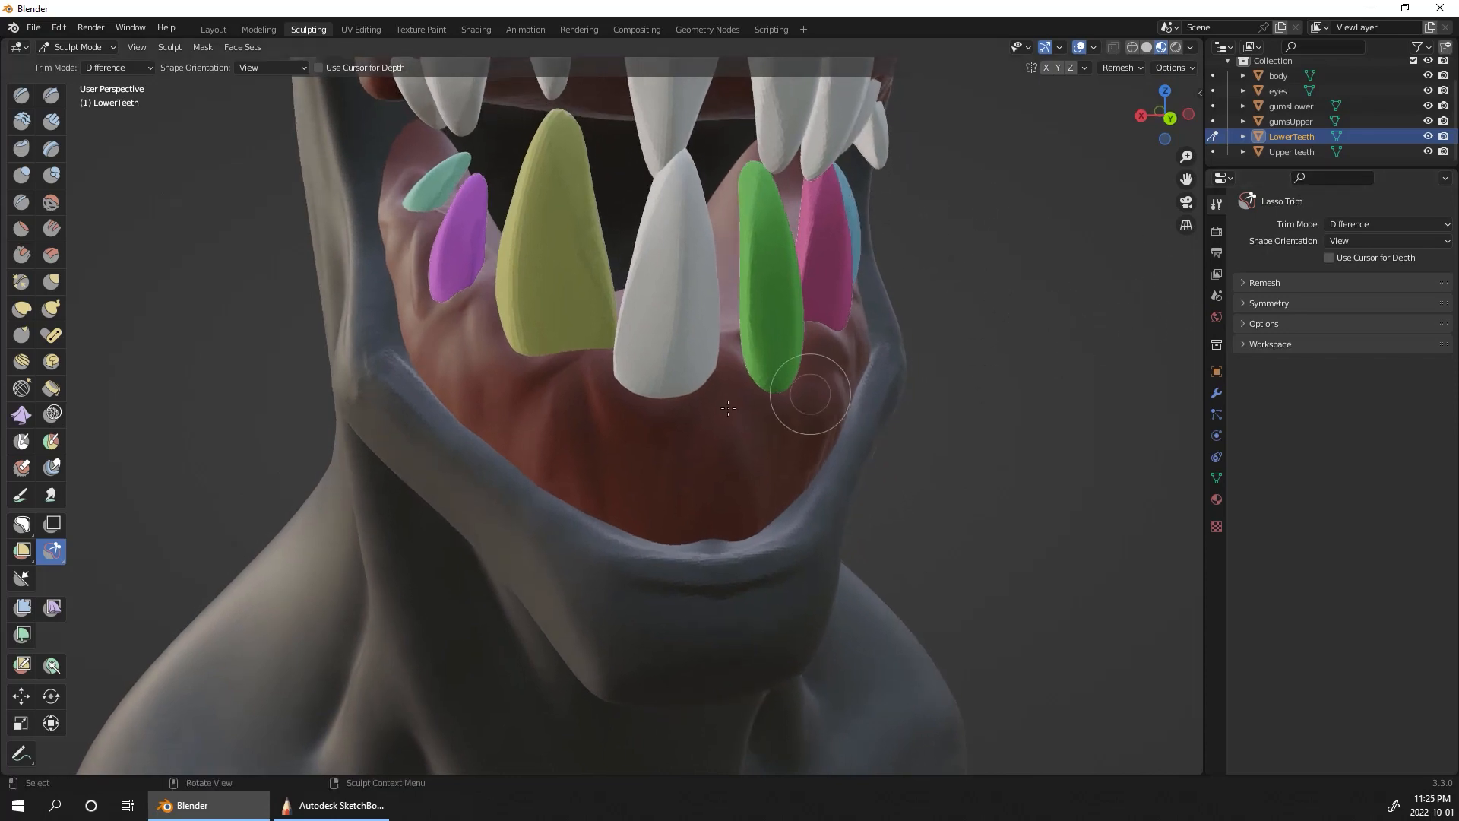
left_click(22, 308)
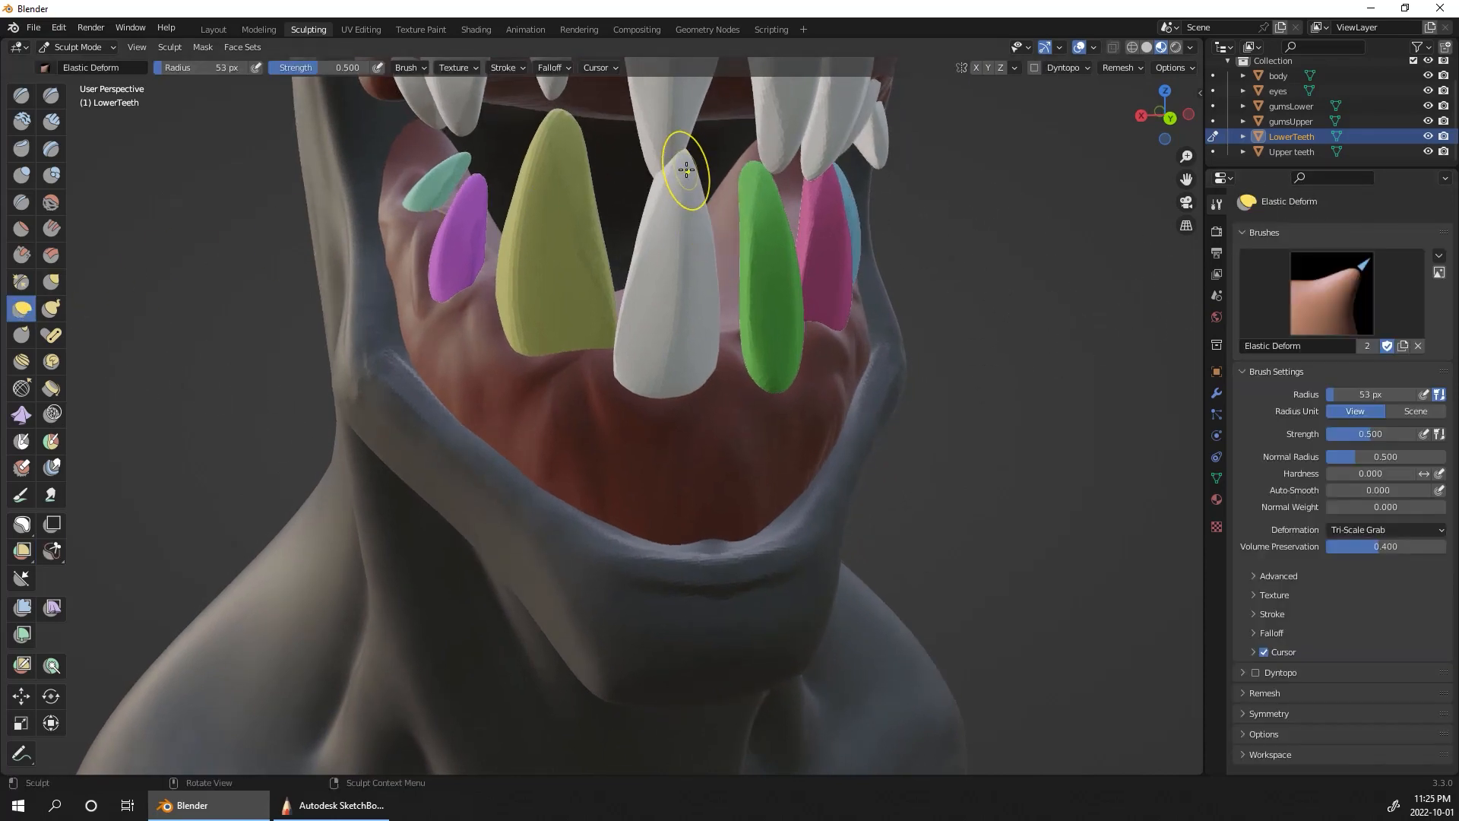
key("f")
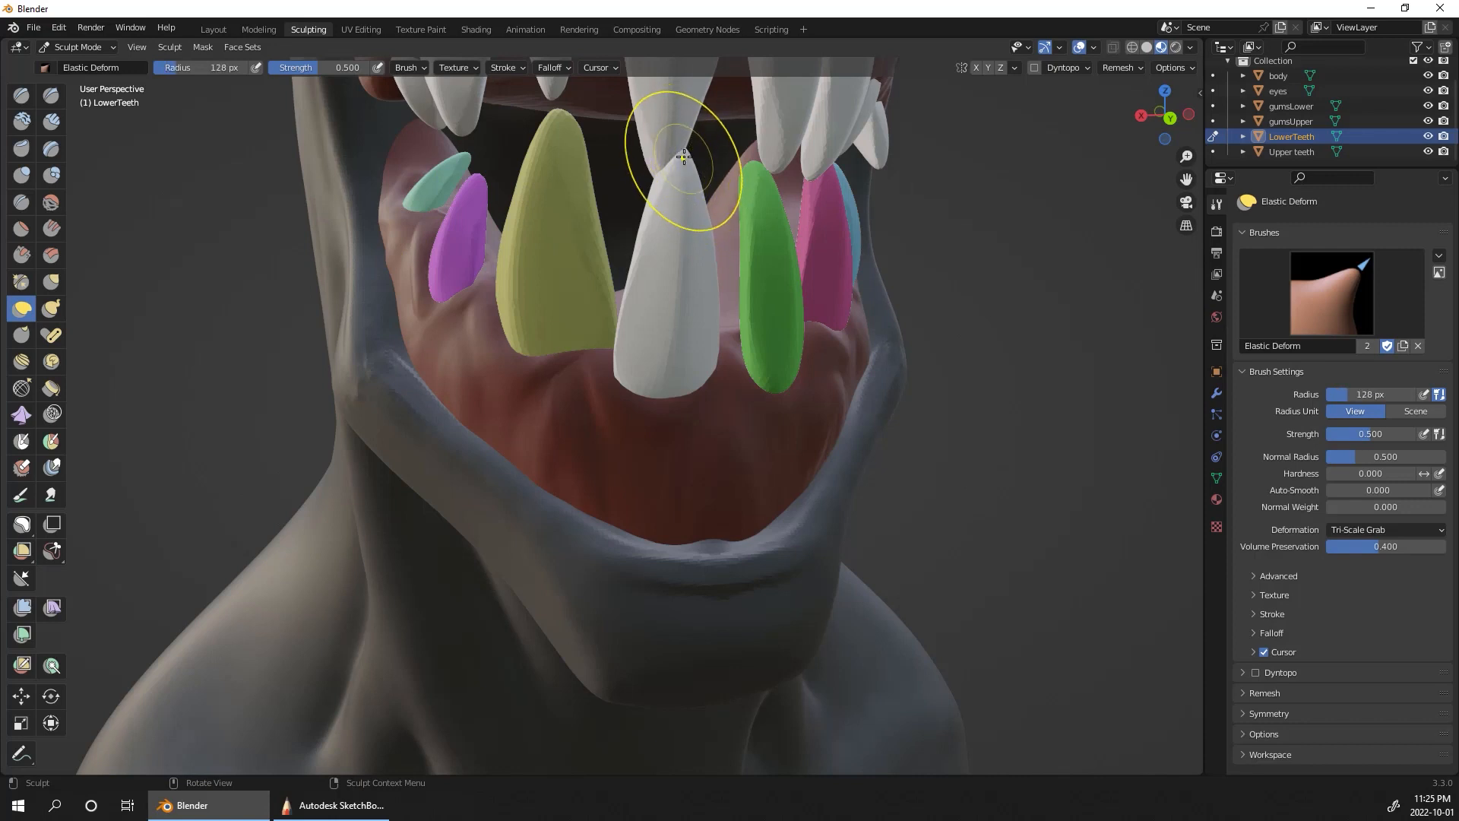
left_click_drag(677, 212, 665, 241)
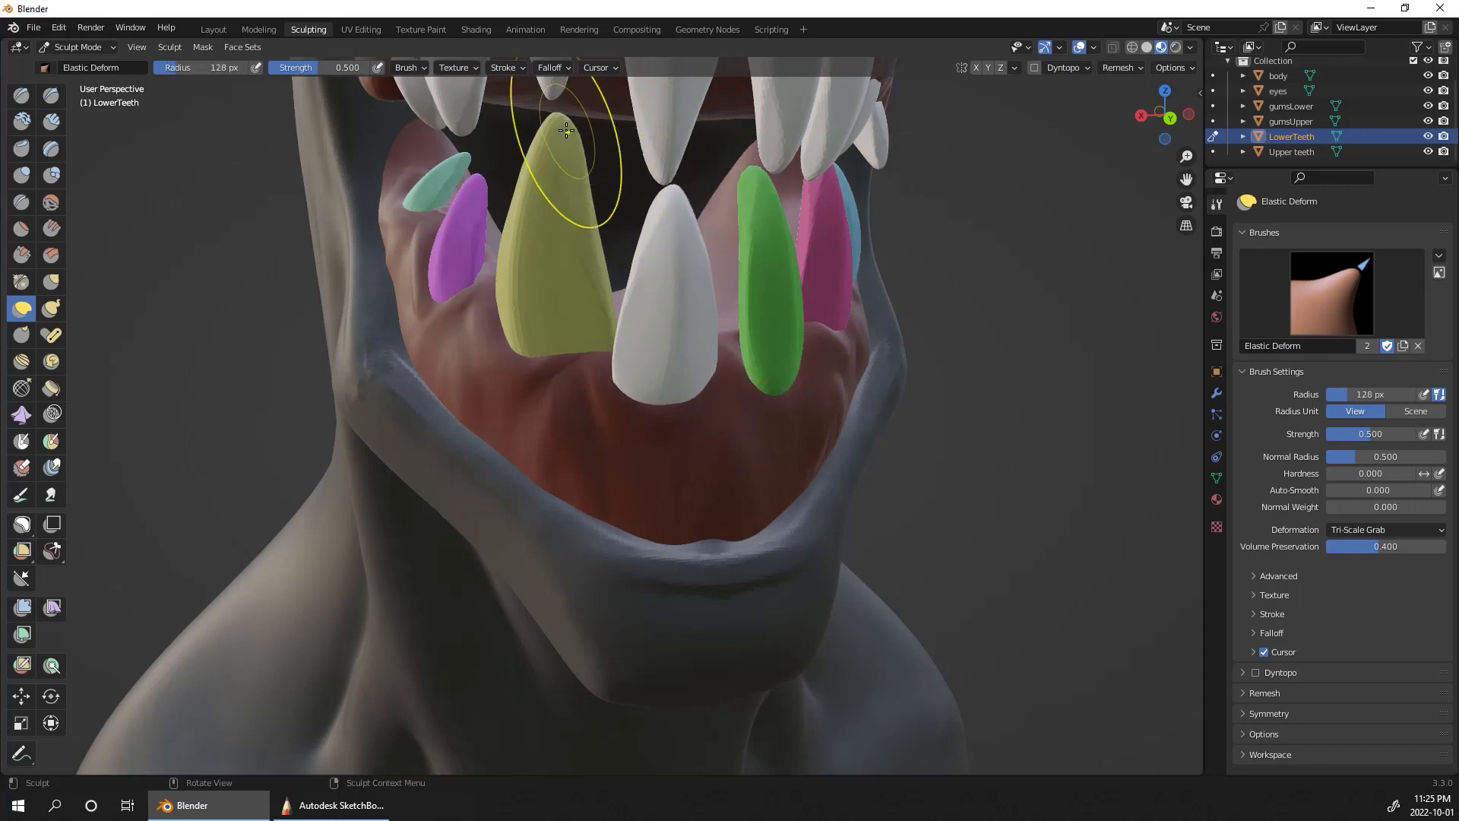
left_click_drag(564, 128, 556, 132)
left_click_drag(667, 221, 661, 228)
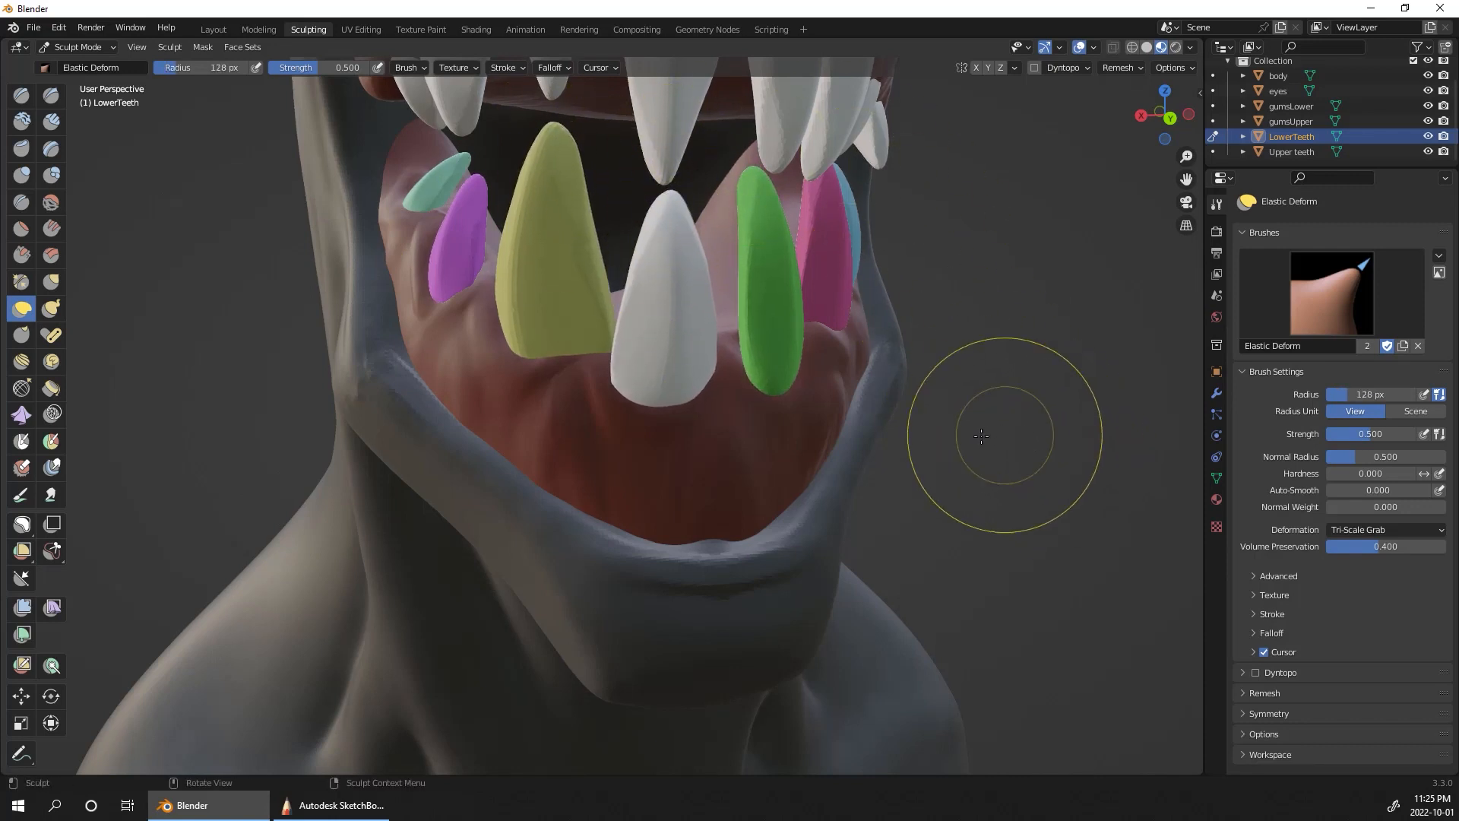
Step: Merge the coloured face sets of the lower teeth into one with Face Set from Visible
left_click(247, 46)
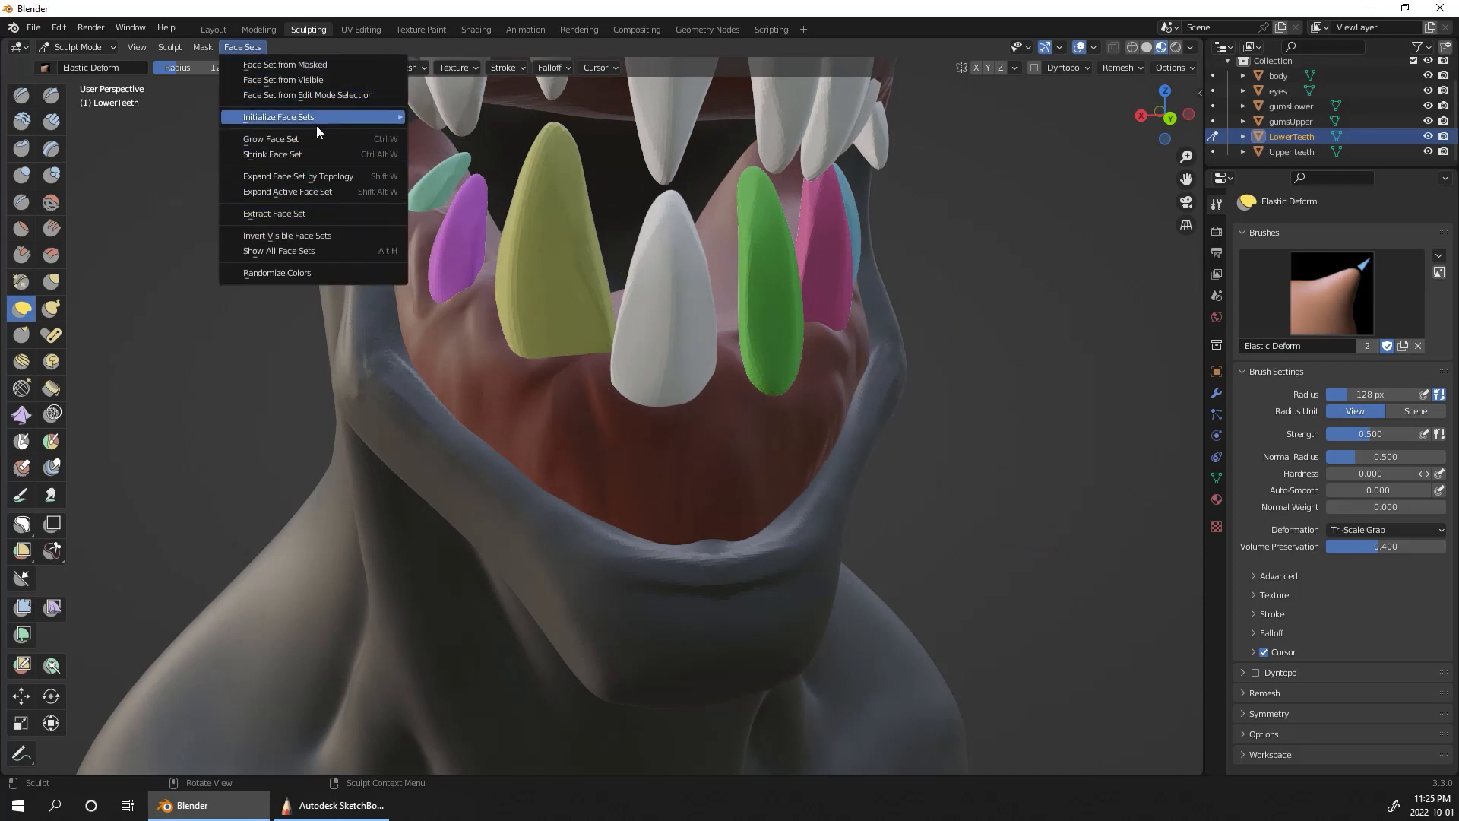
left_click(327, 80)
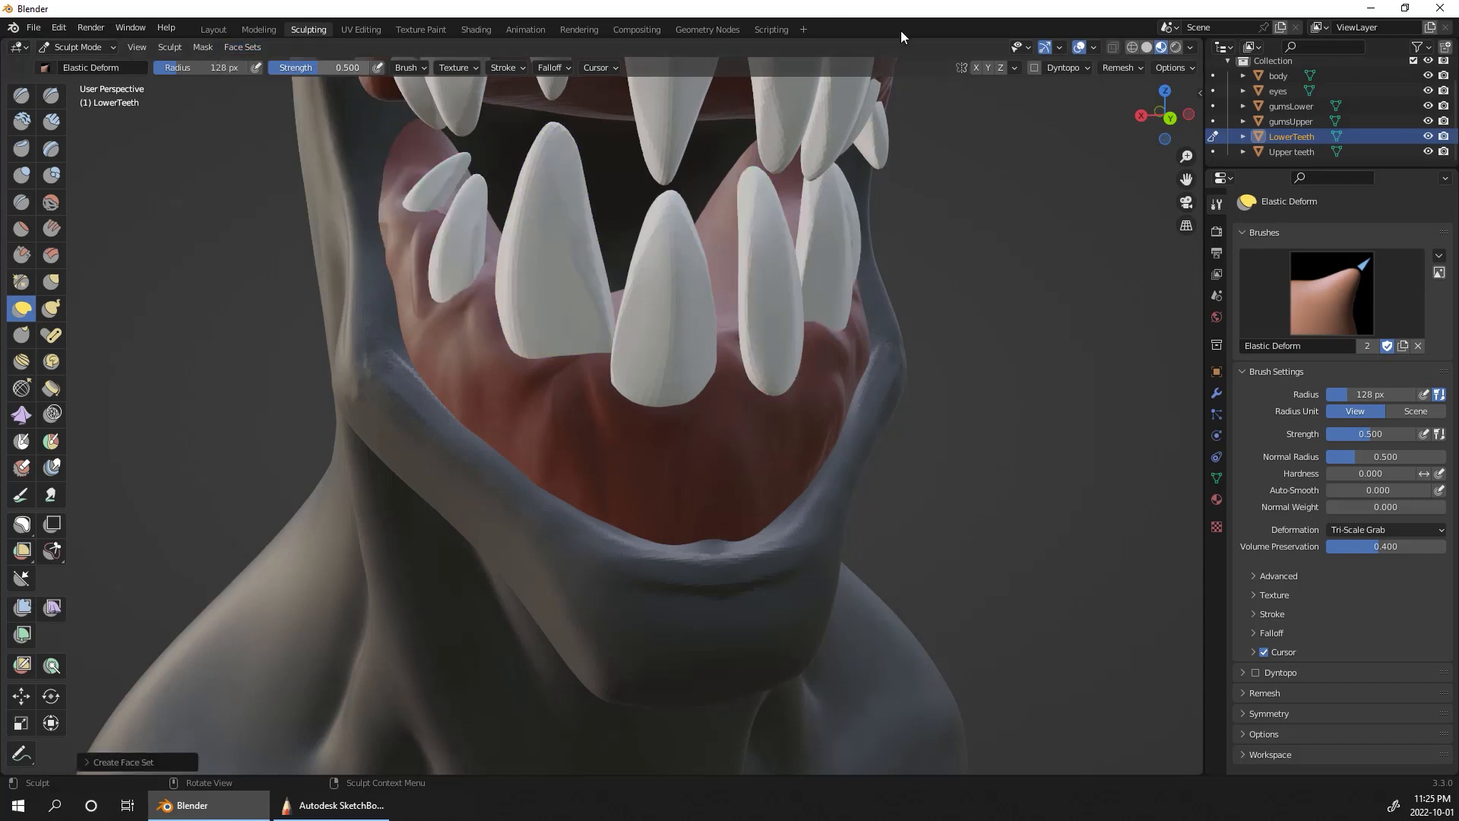
Step: Chip the tips of the front lower tooth and the large tooth beside it with Lasso Trim
scroll(1019, 392, "up", 3)
middle_click_drag(1019, 392, 994, 390)
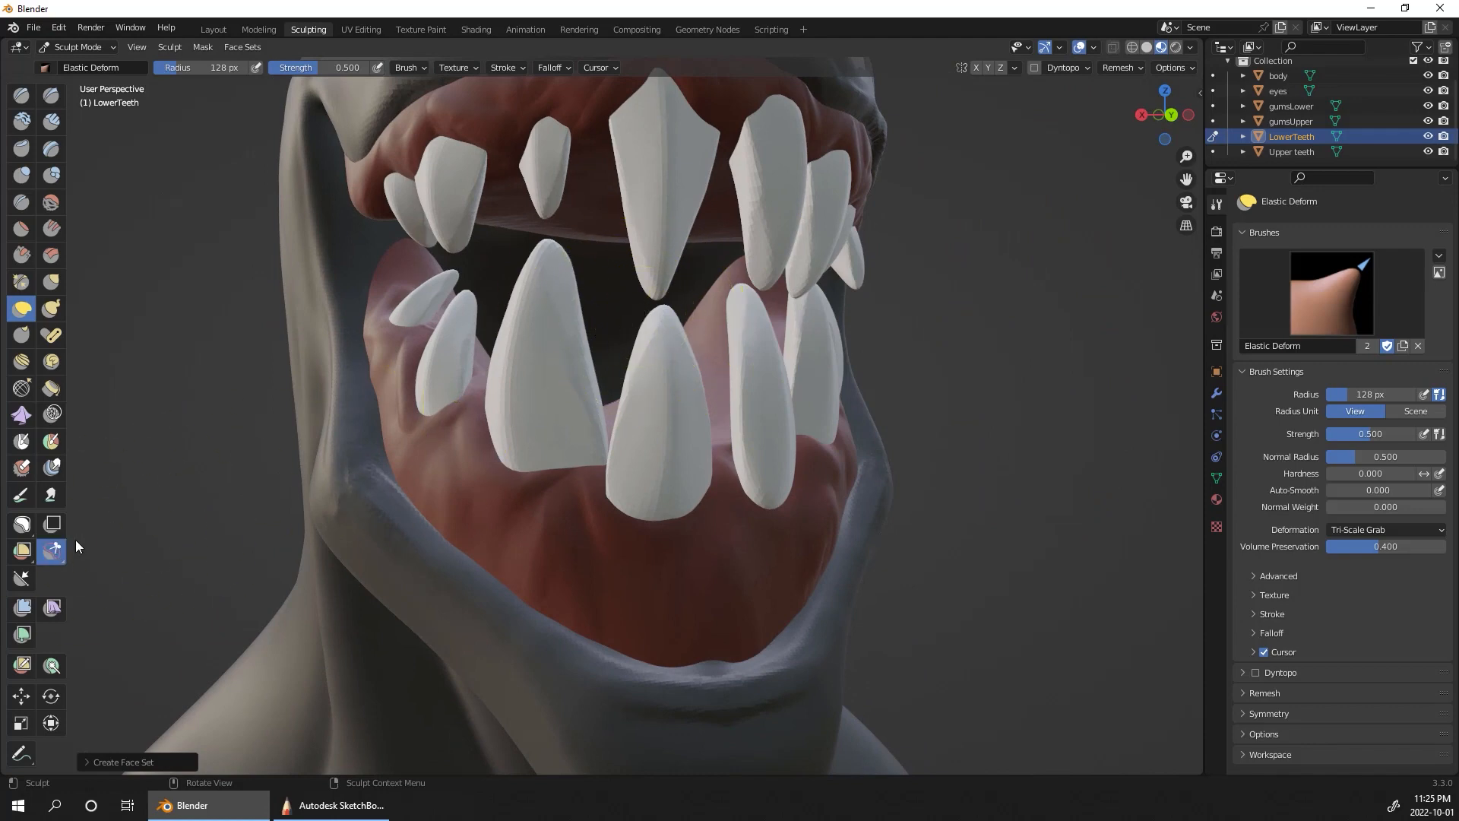
left_click(51, 550)
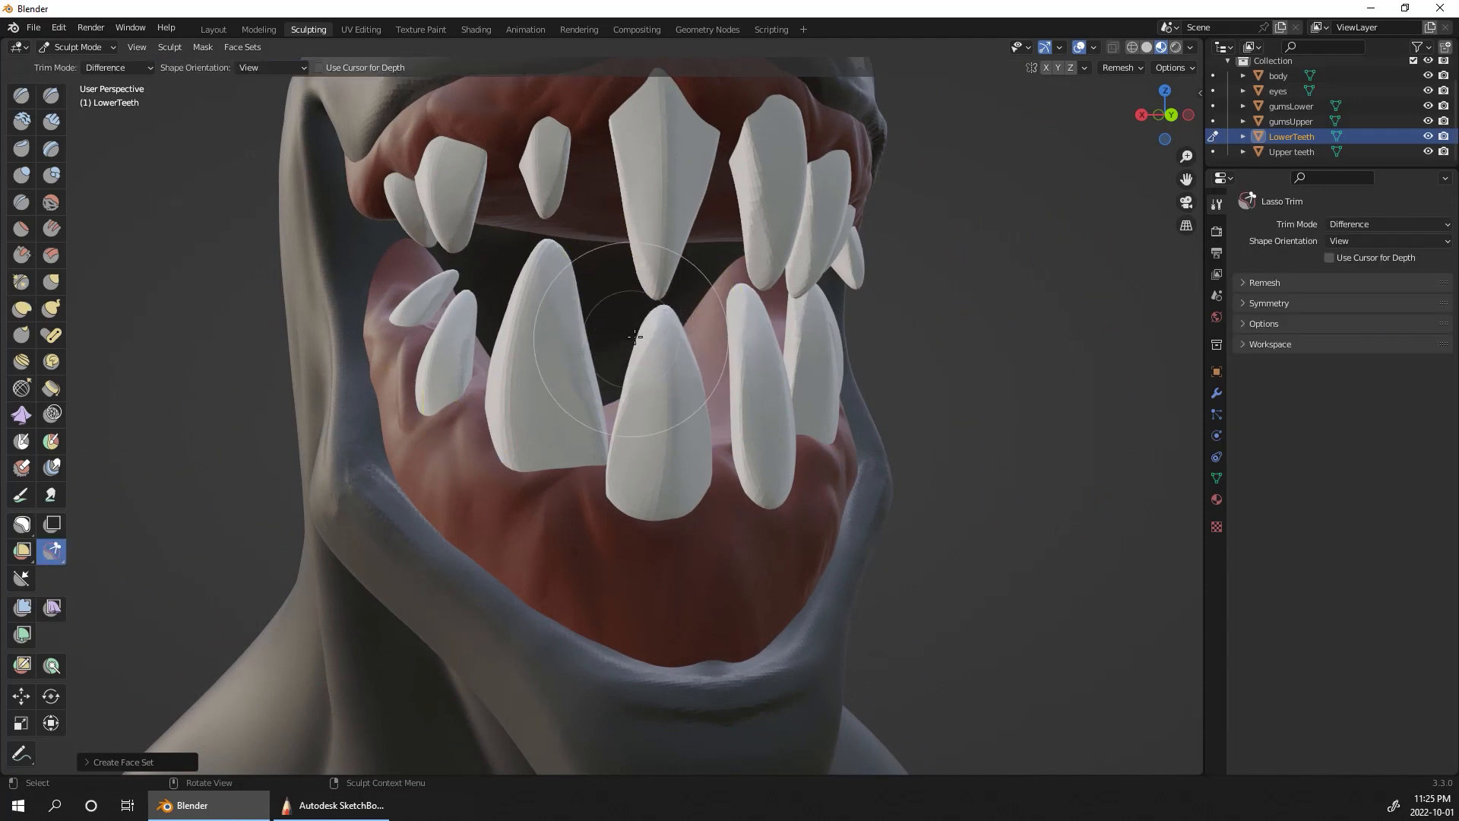
mouse_move(631, 338)
left_mouse_down()
mouse_move(687, 272)
mouse_move(628, 296)
left_mouse_up()
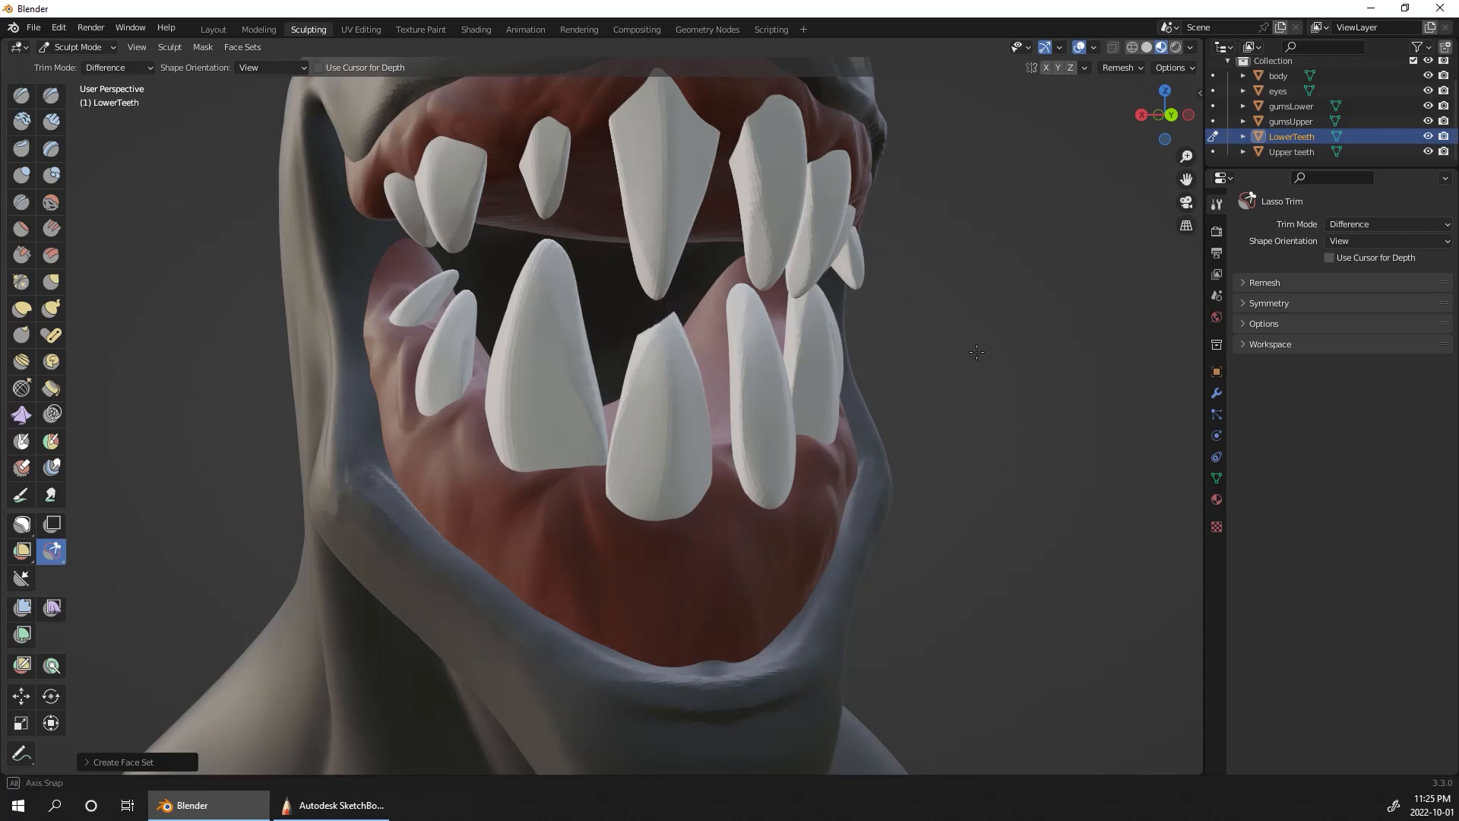
middle_click_drag(932, 294, 962, 325)
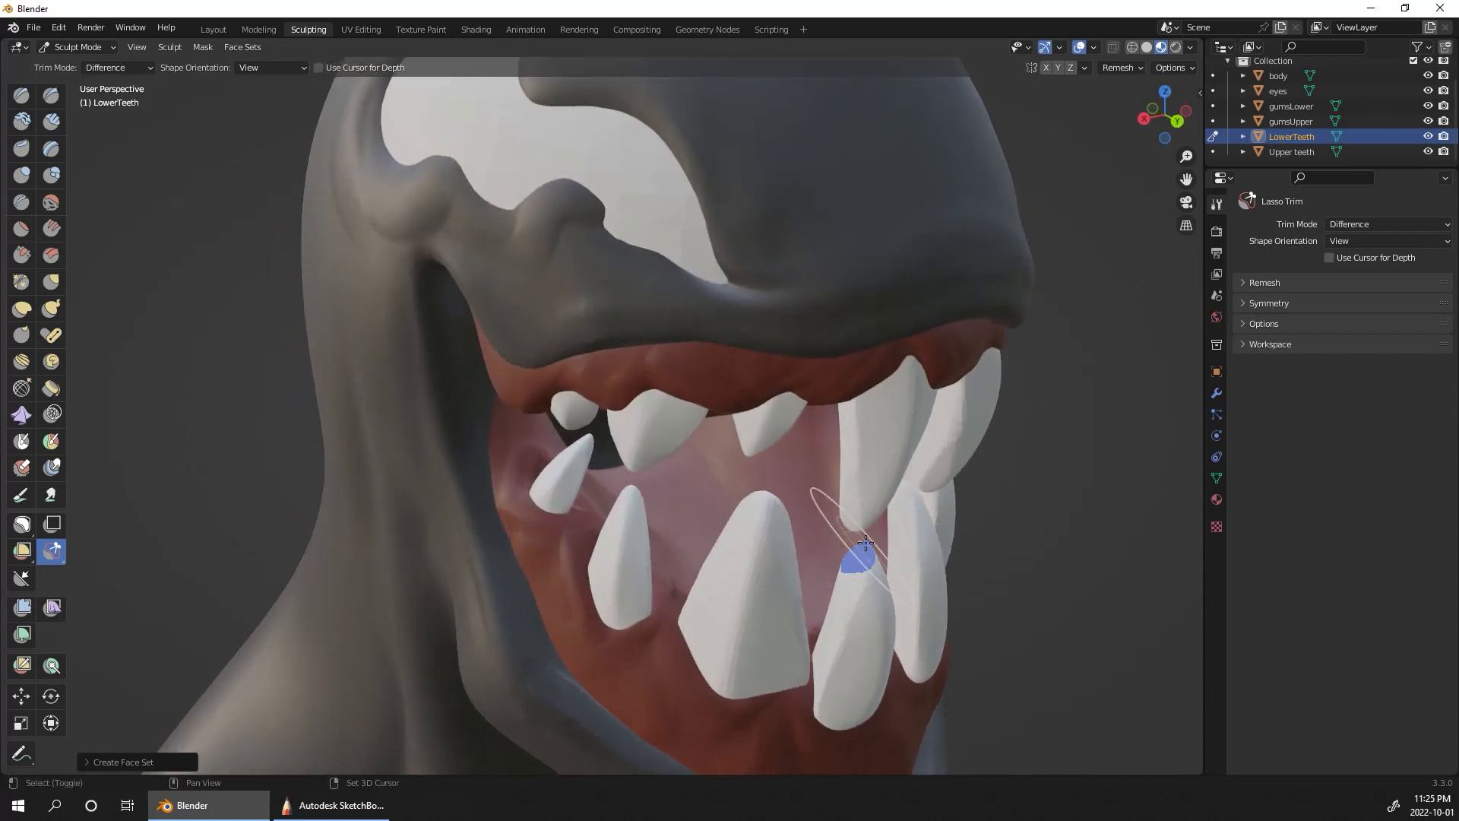
mouse_move(853, 554)
middle_mouse_down()
mouse_move(1018, 469)
mouse_move(1010, 456)
mouse_move(1029, 467)
middle_mouse_up()
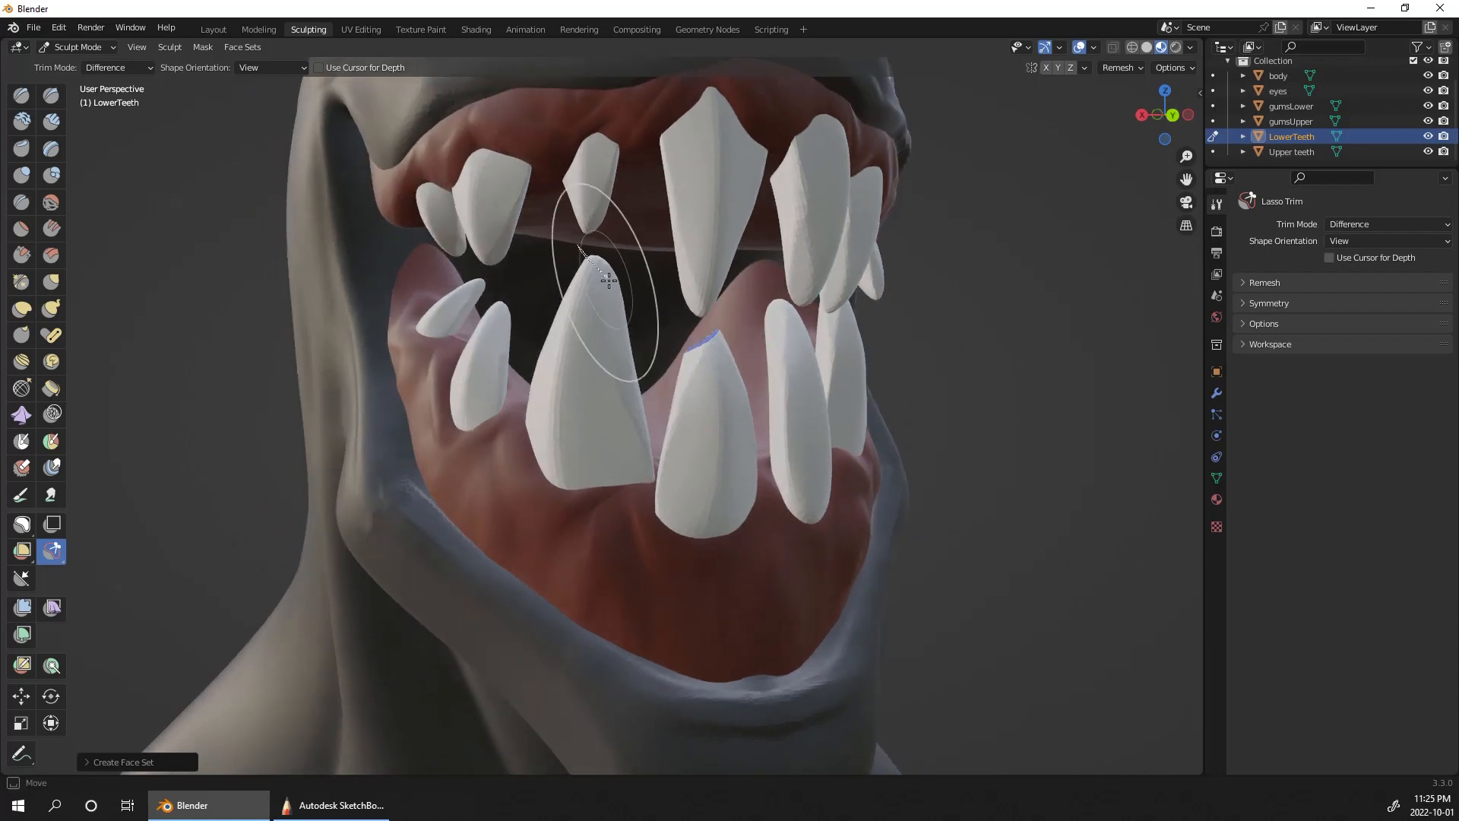
mouse_move(577, 244)
left_mouse_down()
mouse_move(632, 264)
mouse_move(762, 219)
left_mouse_up()
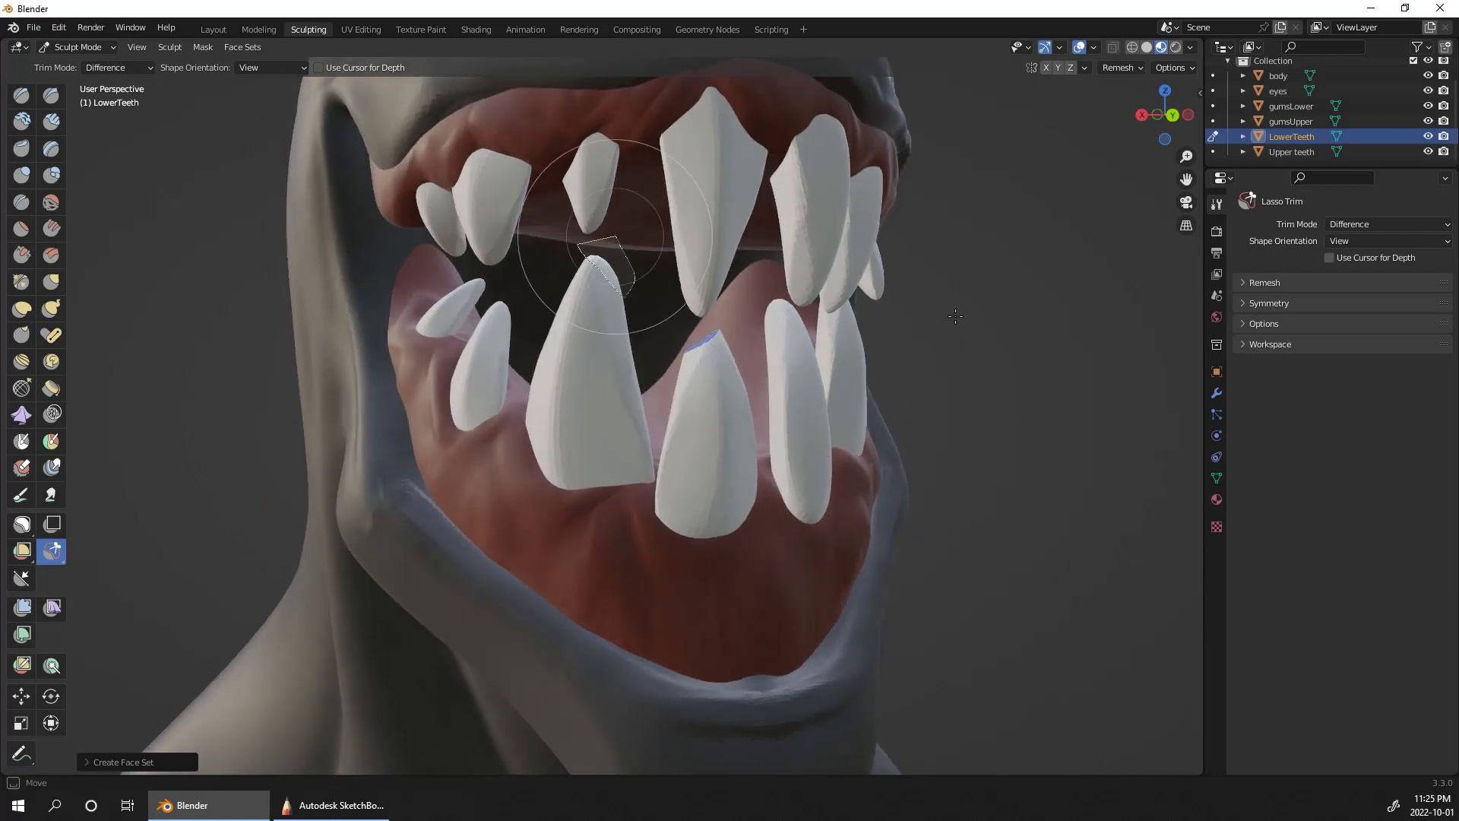
Step: Remesh the trimmed lower teeth and check the chipped tips from several angles
left_click_drag(955, 316, 944, 309)
mouse_move(944, 326)
middle_mouse_down()
mouse_move(963, 392)
mouse_move(1000, 307)
middle_mouse_up()
left_click(1127, 69)
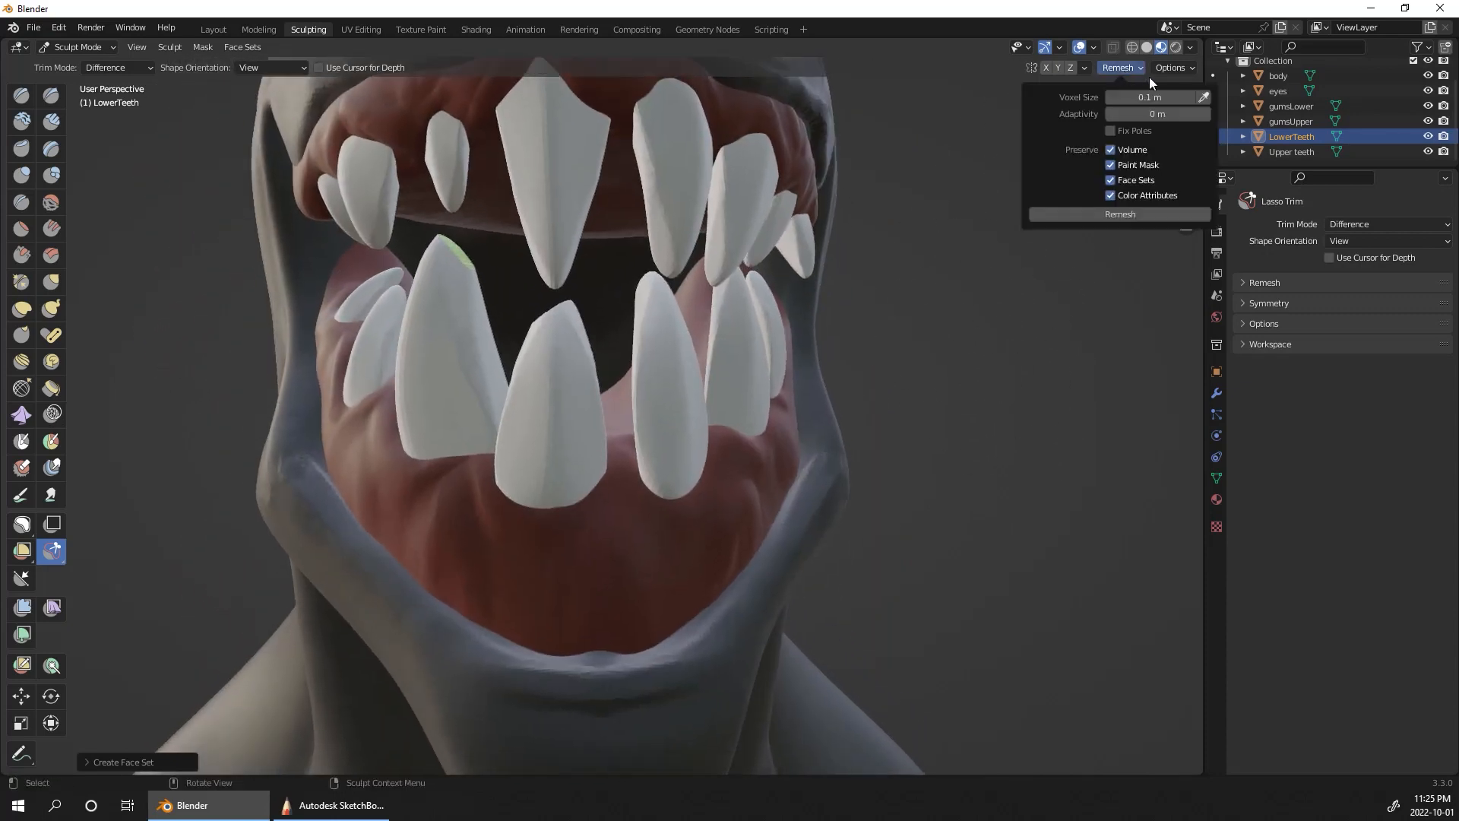
left_click(1132, 215)
middle_click_drag(993, 374, 912, 486)
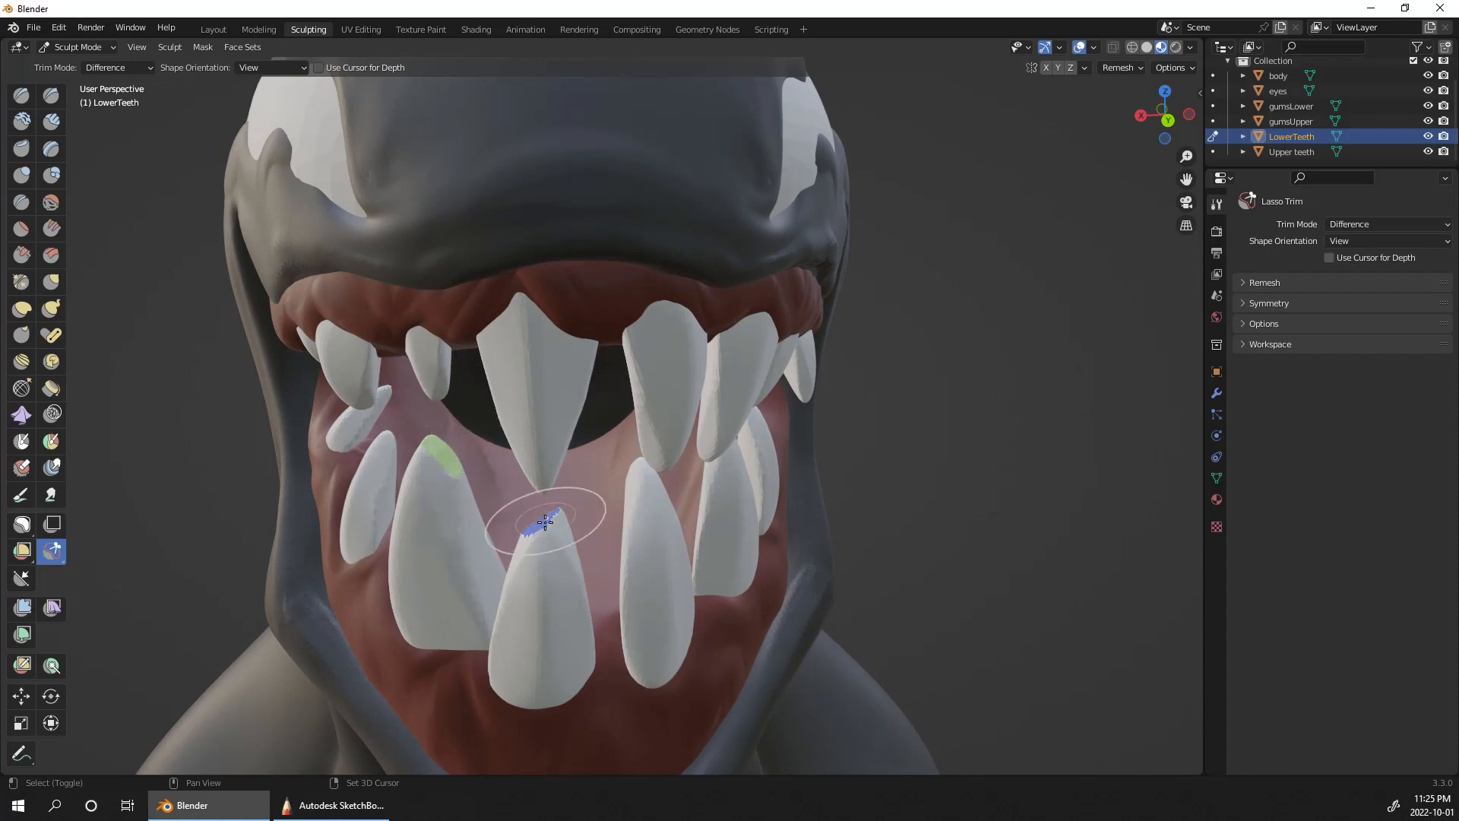
middle_click_drag(869, 375, 1010, 374)
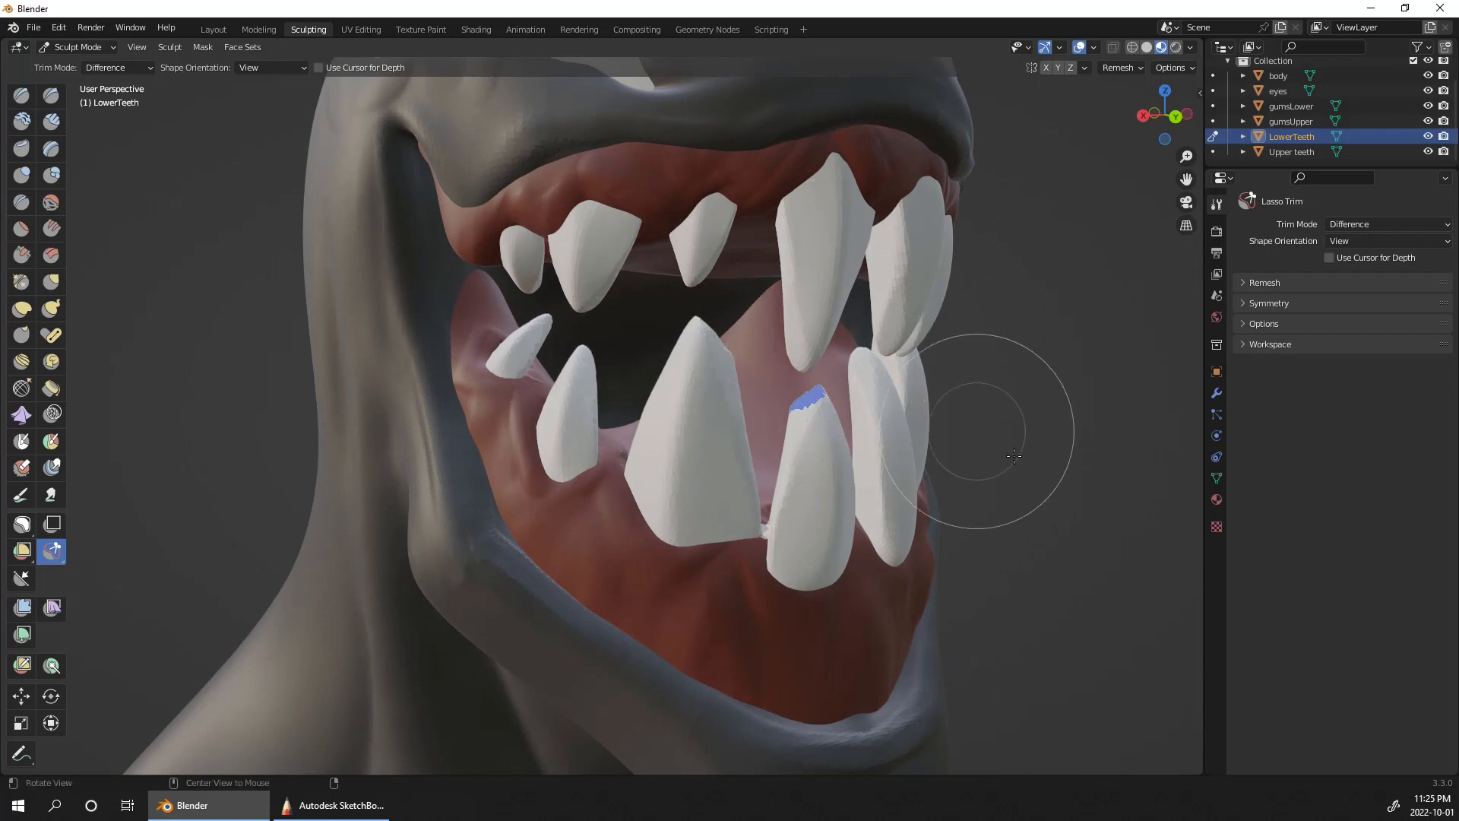
mouse_move(987, 430)
middle_mouse_down()
mouse_move(1037, 490)
mouse_move(1041, 417)
middle_mouse_up()
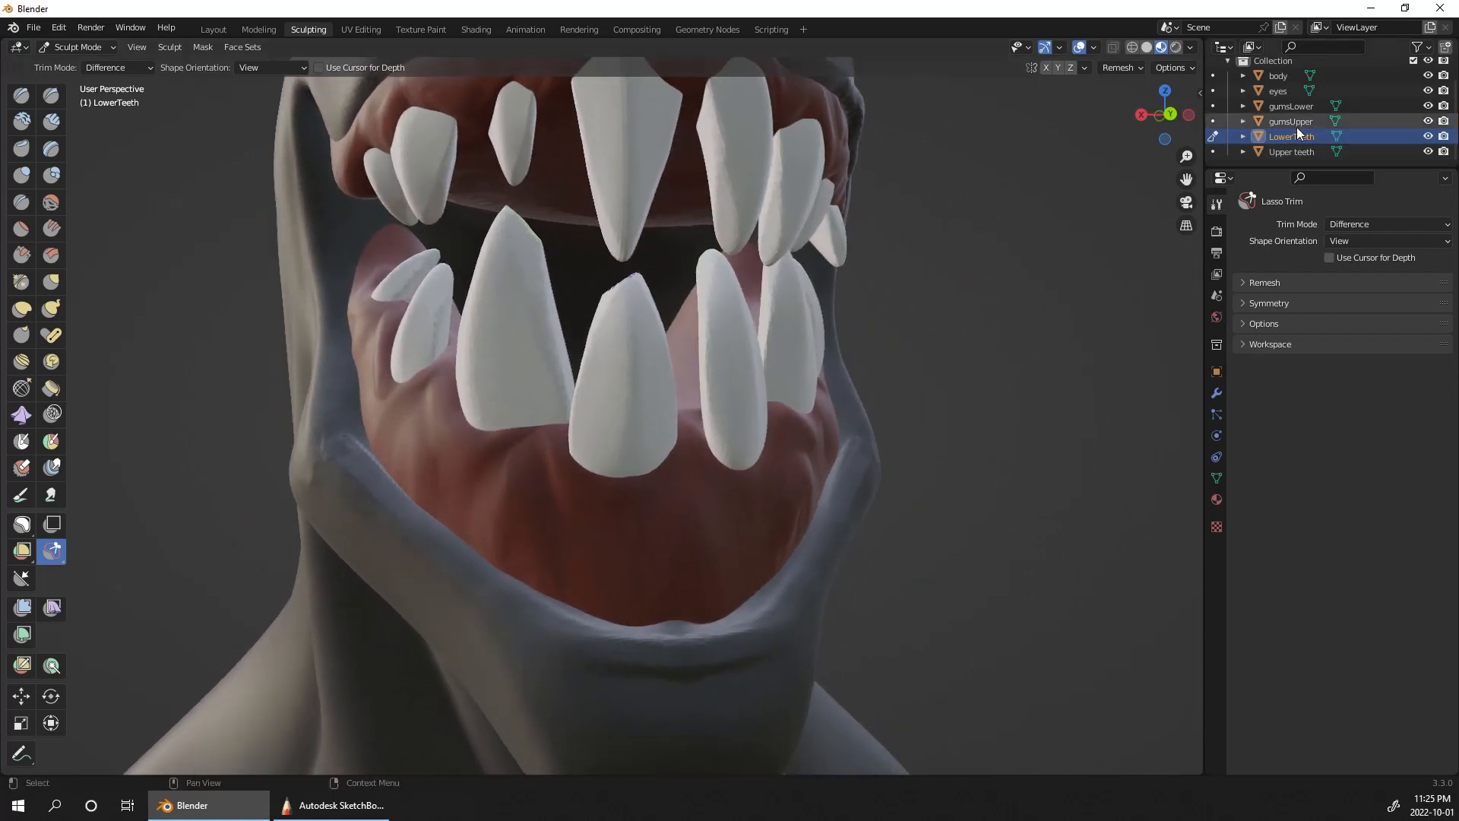
Step: Switch sculpting to the Upper teeth and chip the tips of the two teeth flanking the central one with Lasso Trim
left_click(1271, 155)
left_click(1213, 151)
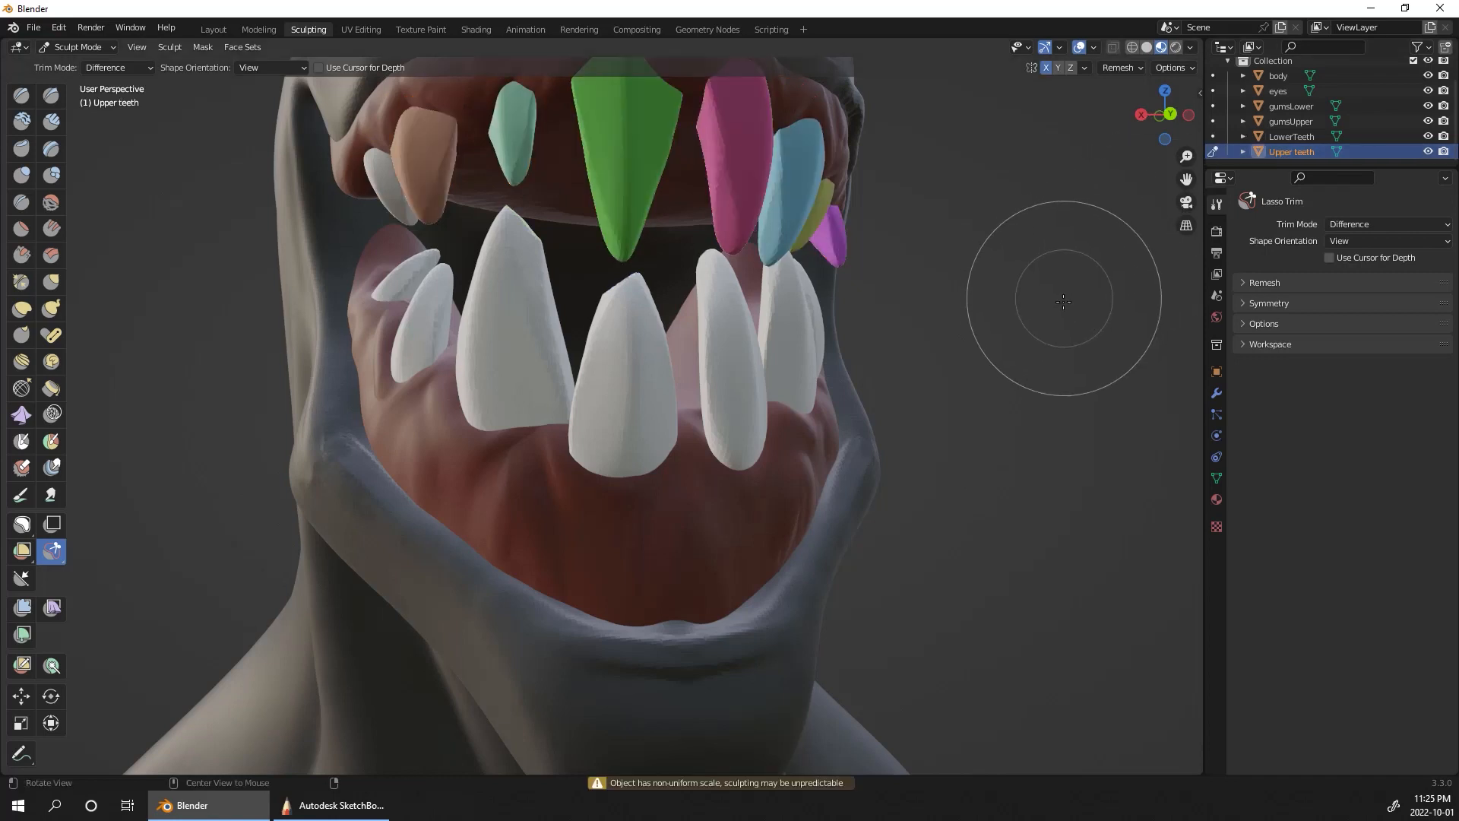
middle_click_drag(1065, 312, 1125, 419, "shift")
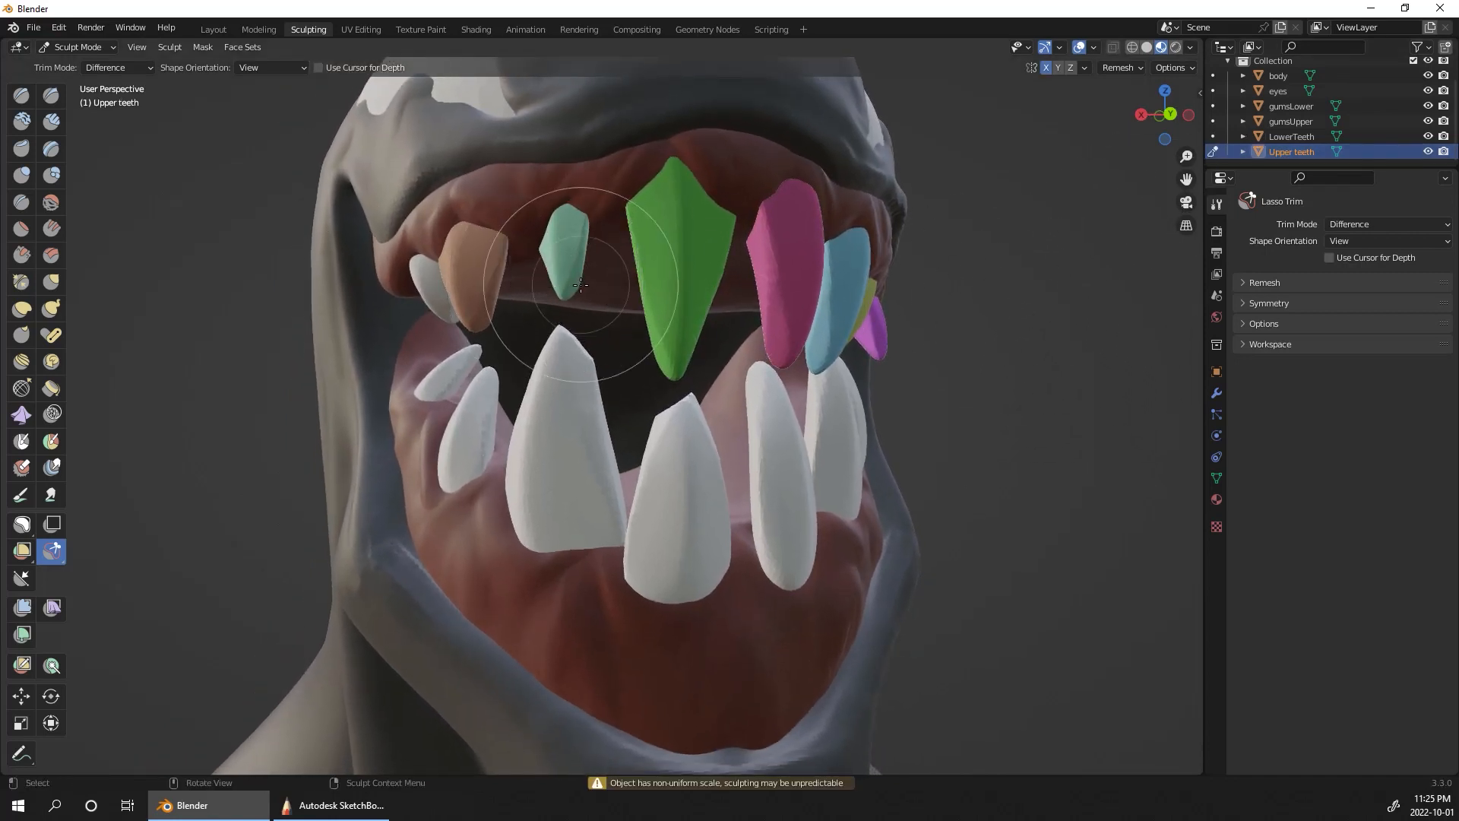
mouse_move(581, 287)
left_mouse_down()
mouse_move(542, 303)
mouse_move(583, 305)
left_mouse_up()
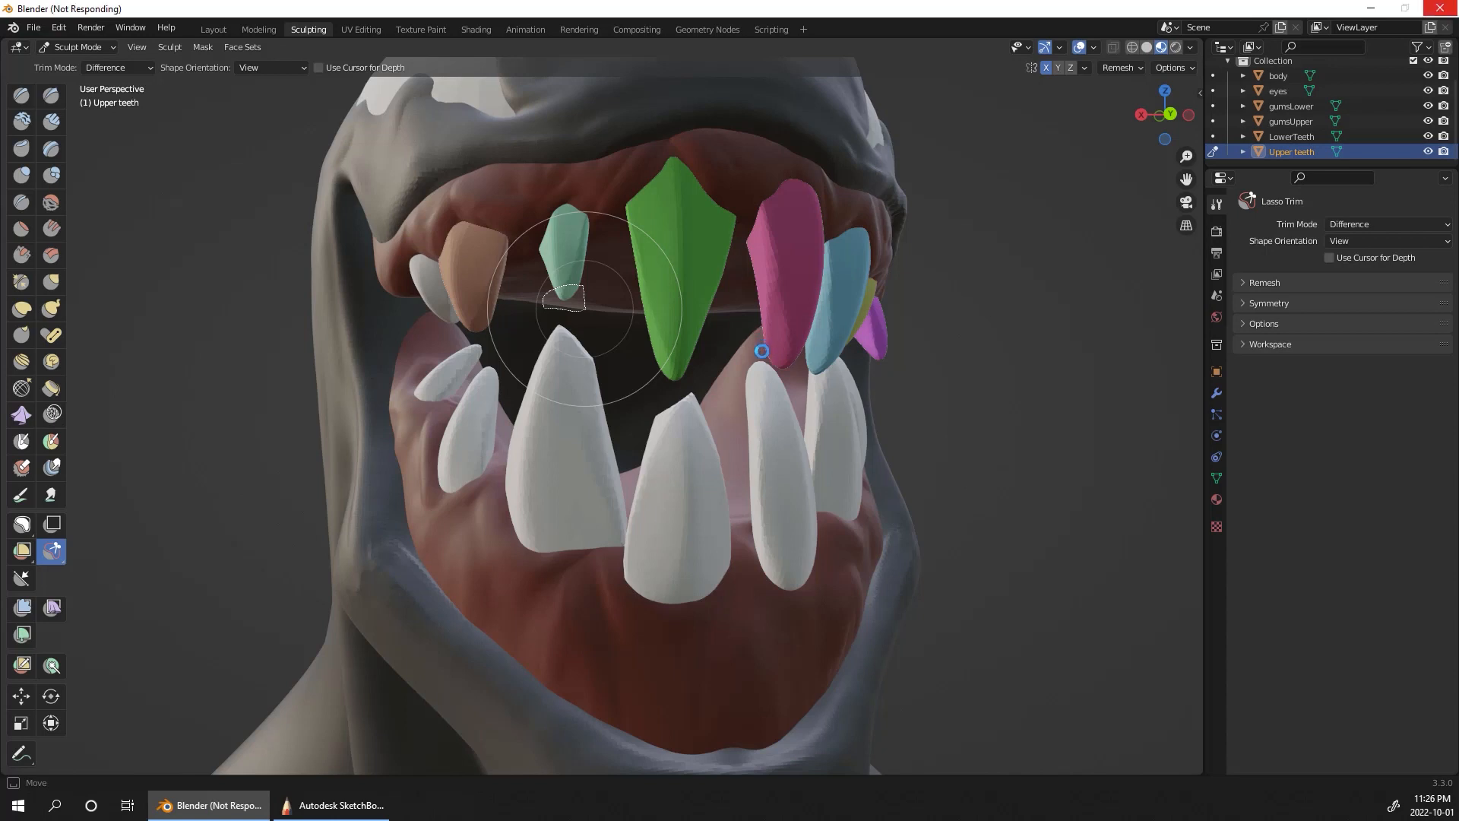
mouse_move(762, 354)
left_mouse_down()
mouse_move(802, 379)
mouse_move(758, 334)
left_mouse_up()
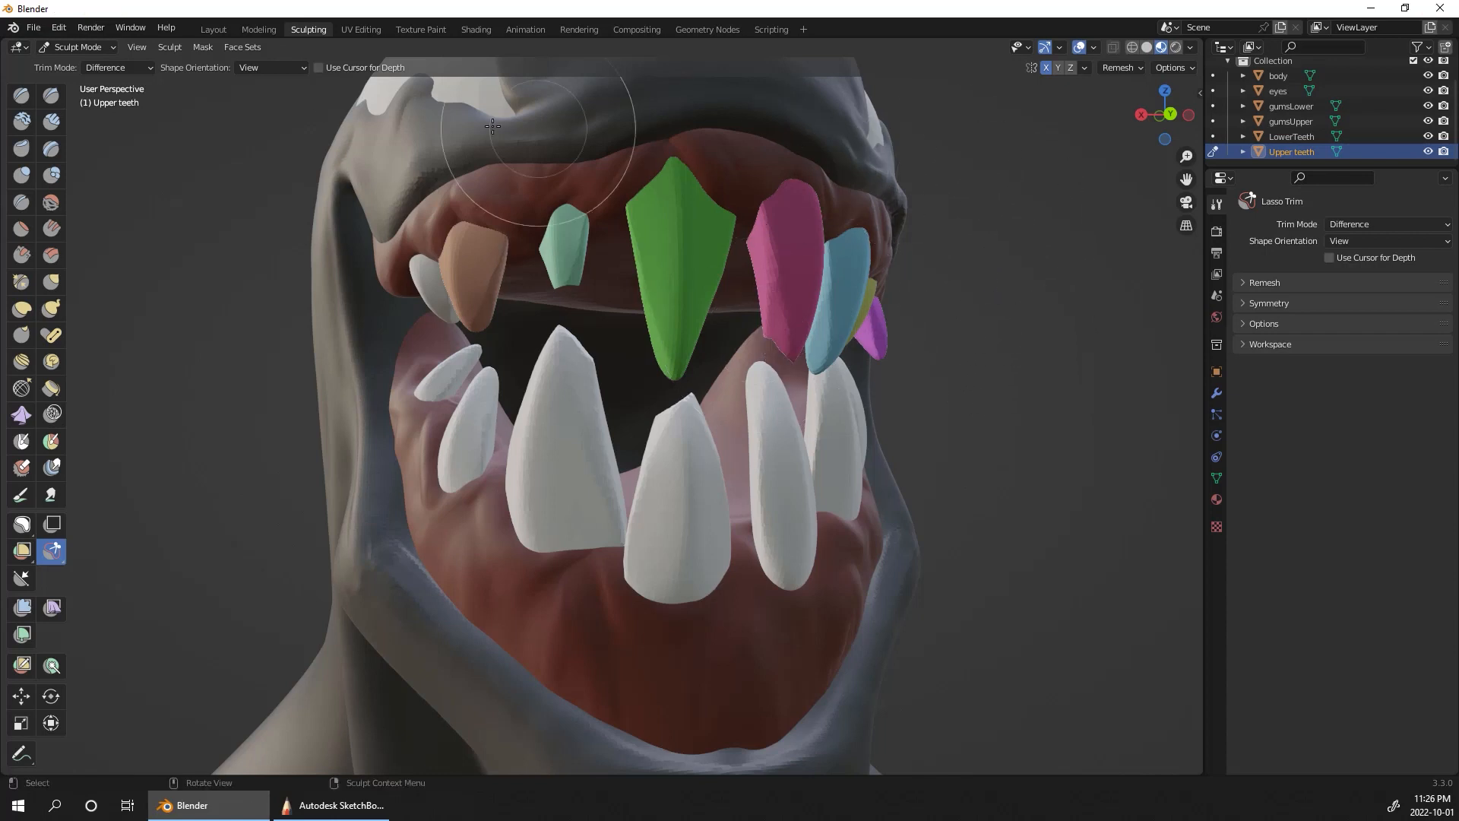
Step: Merge the coloured face sets of the upper teeth with Face Set from Visible, turn off X symmetry, and remesh them
left_click(254, 50)
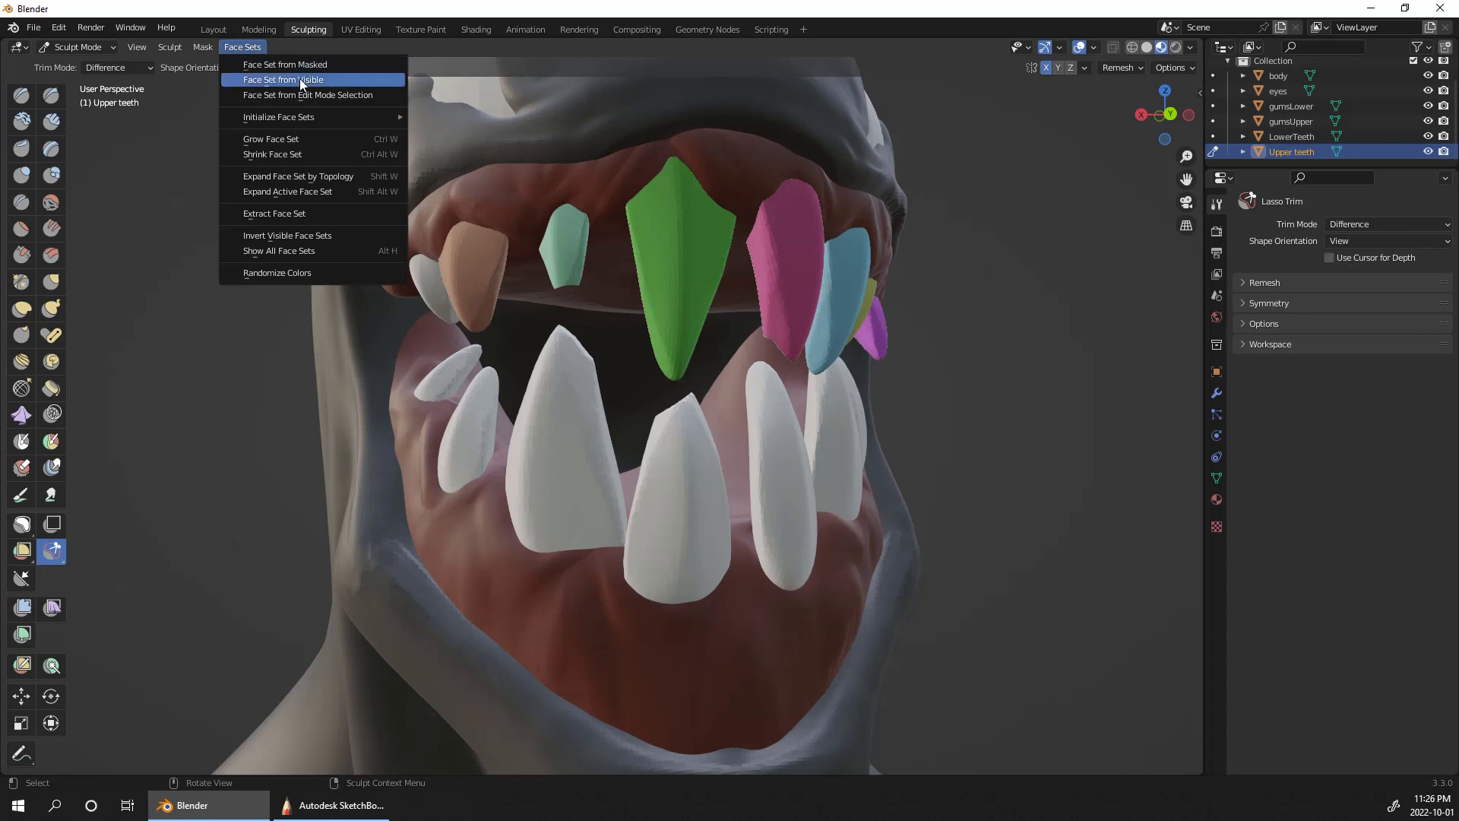
left_click(275, 78)
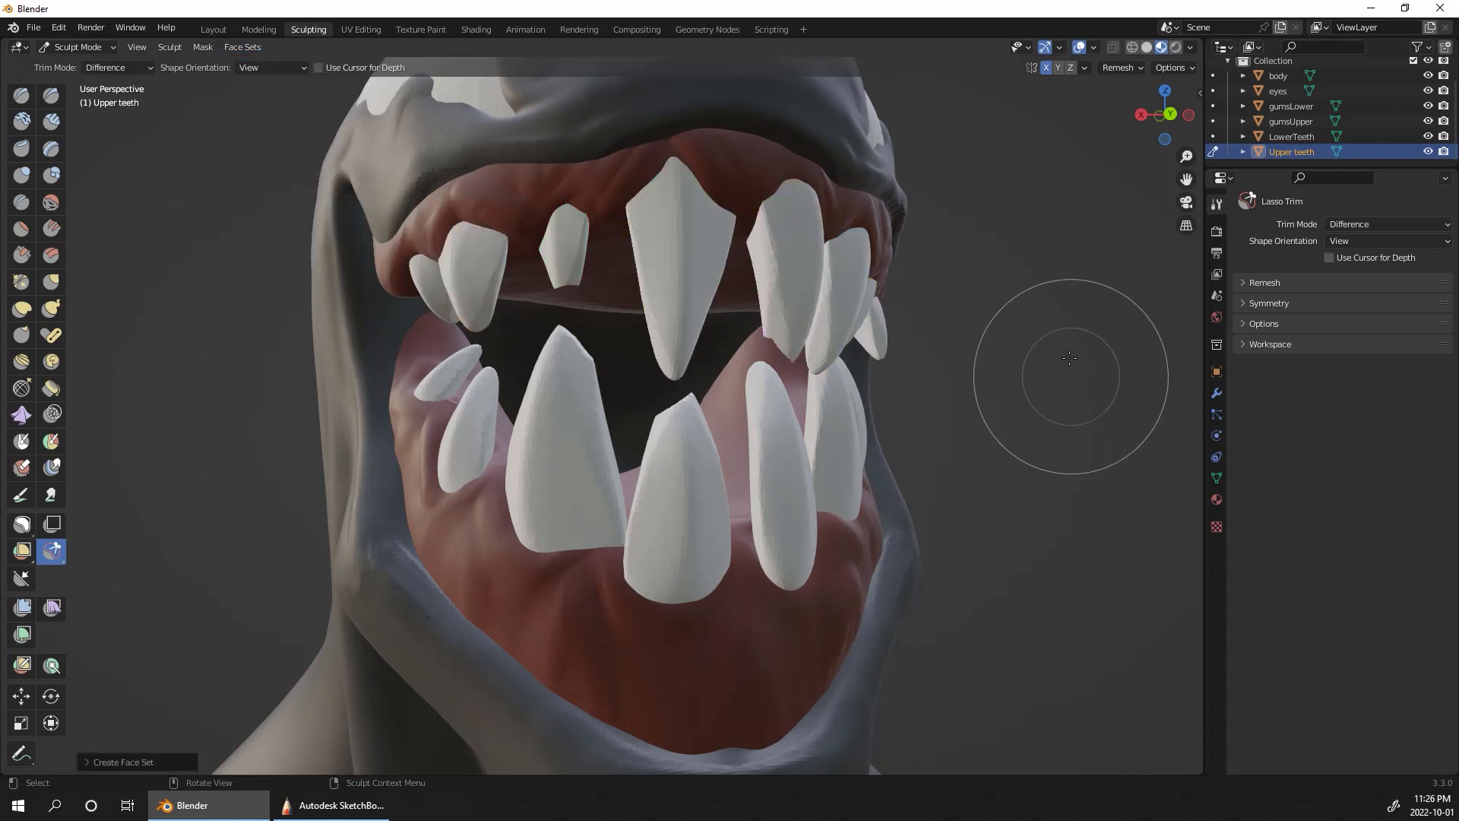
left_click(1122, 68)
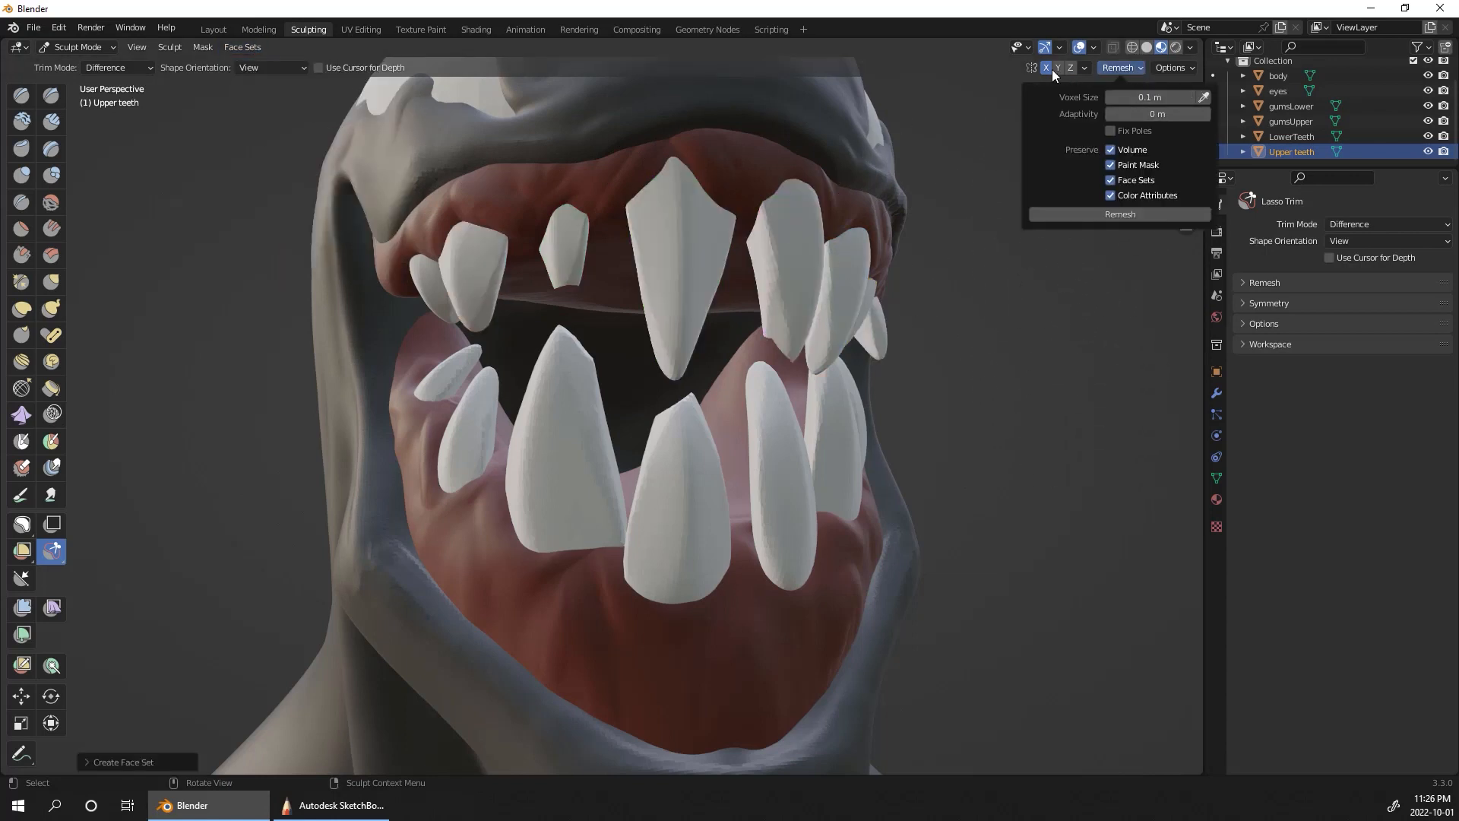
left_click(1125, 69)
left_click(1138, 215)
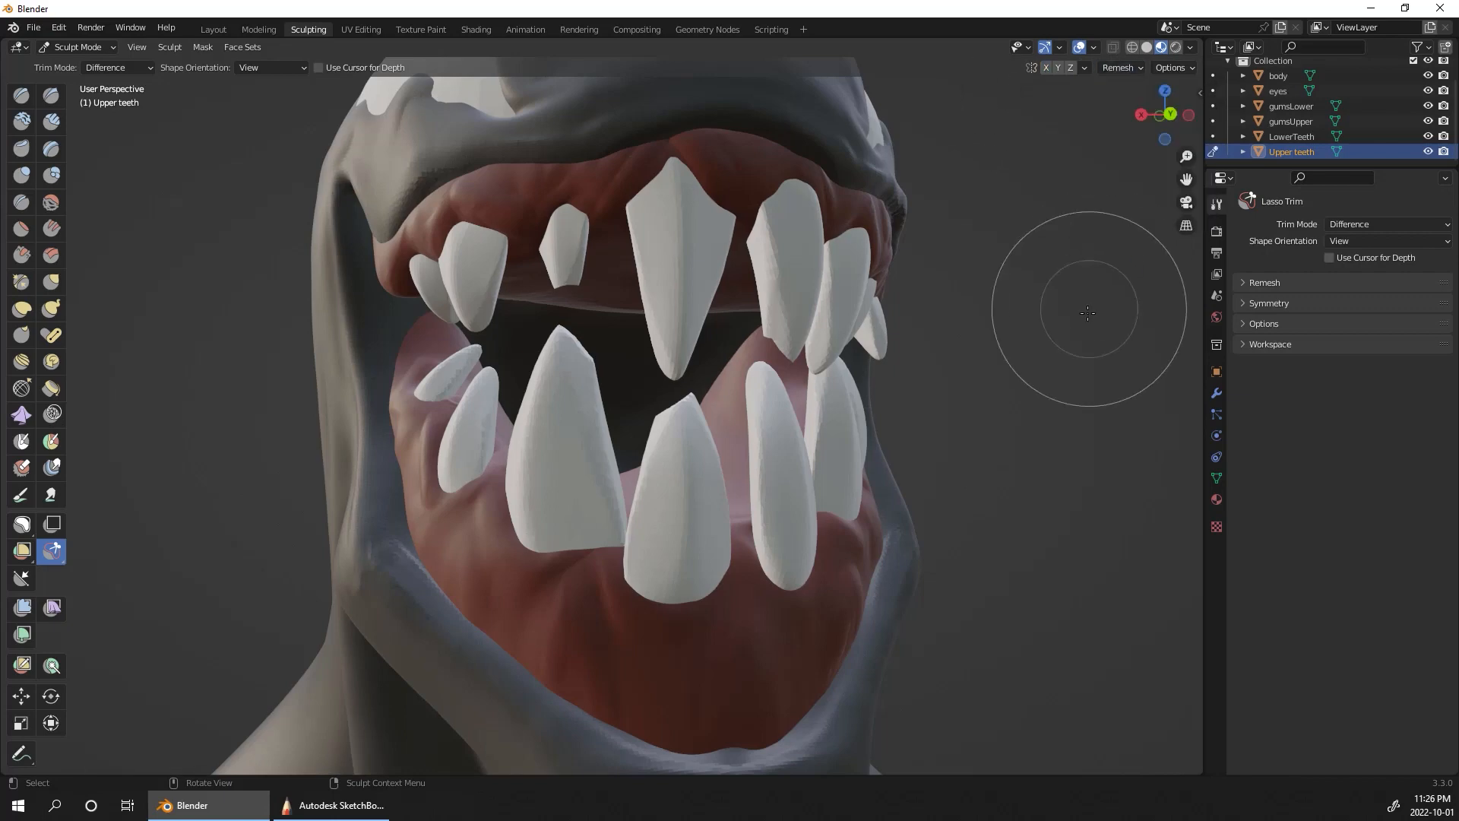
Step: Switch sculpting to the body and ready the Clay Strips brush with a radius of 82 px
middle_click_drag(1110, 287, 874, 144)
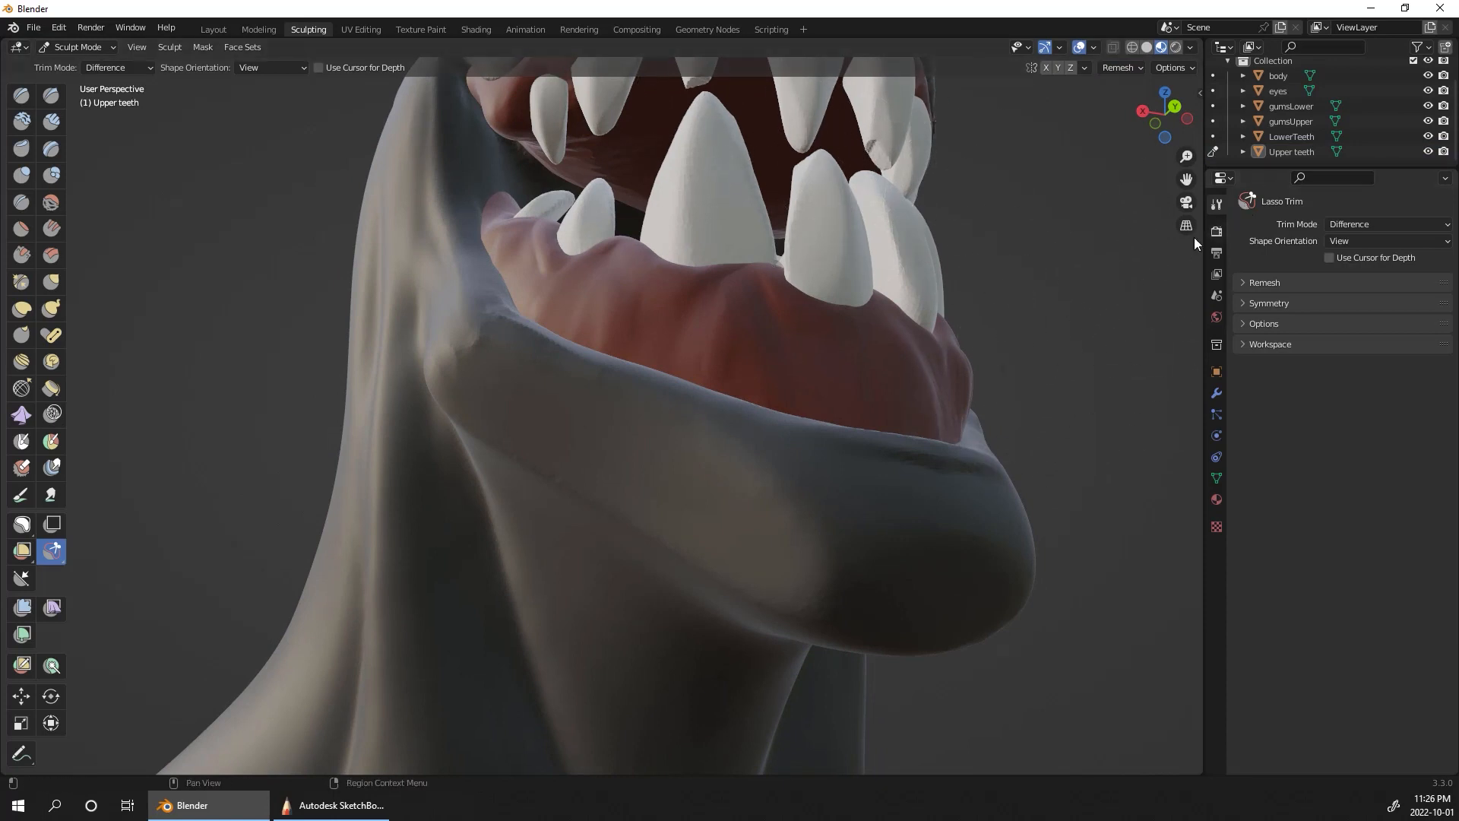
middle_click_drag(997, 114, 912, 429, "shift")
middle_click_drag(976, 502, 982, 631, "ctrl")
mouse_move(983, 632)
middle_mouse_down()
mouse_move(986, 608)
mouse_move(1004, 606)
middle_mouse_up()
mouse_move(1004, 606)
middle_mouse_down("ctrl")
mouse_move(959, 684)
mouse_move(1001, 584)
mouse_move(1006, 524)
mouse_move(959, 574)
mouse_move(992, 522)
mouse_move(981, 532)
mouse_move(967, 488)
mouse_move(829, 553)
mouse_move(1107, 449)
mouse_move(879, 328)
mouse_move(830, 463)
middle_mouse_up("ctrl")
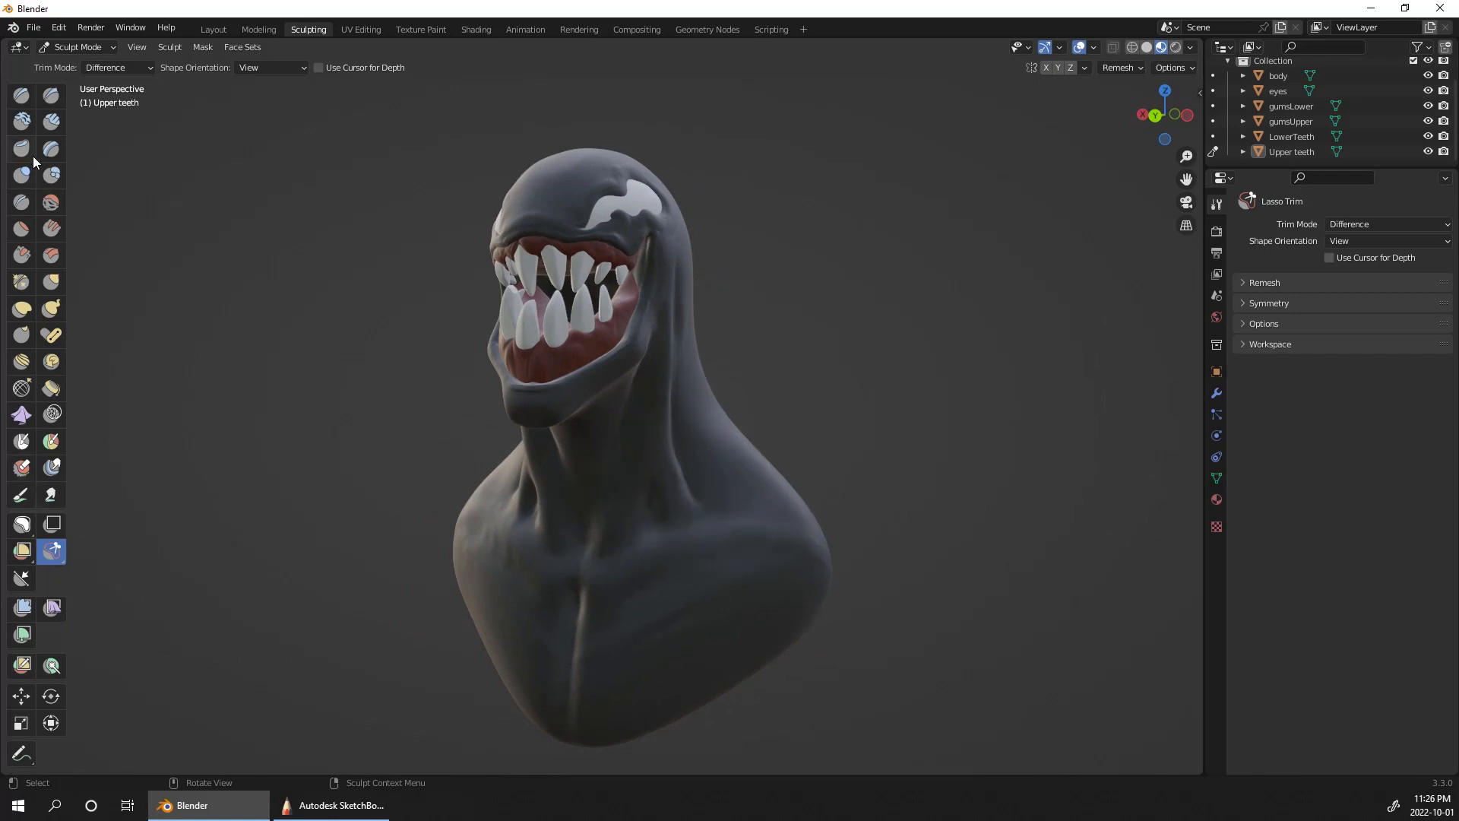
left_click(53, 119)
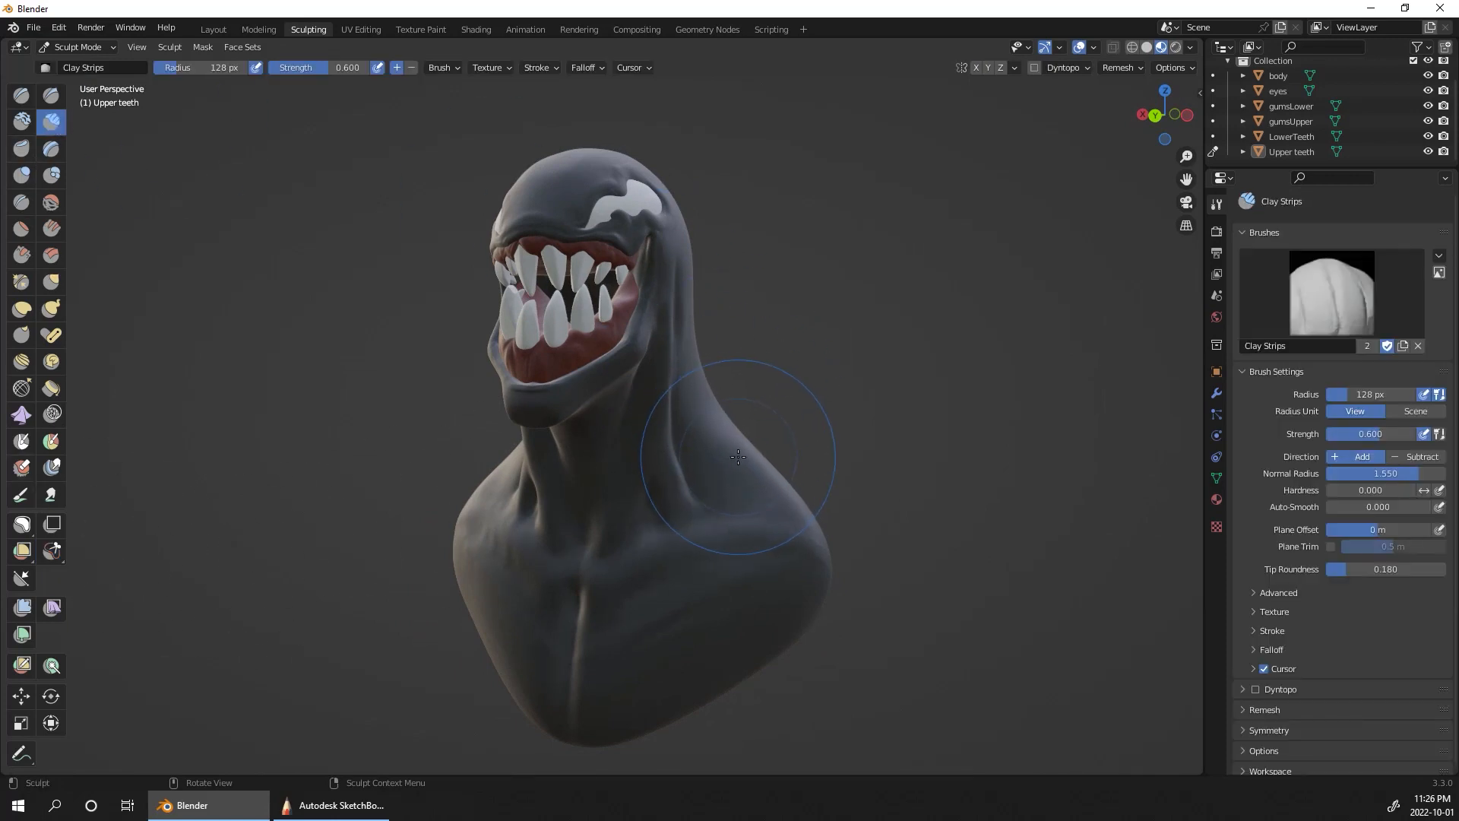
key("bracketleft")
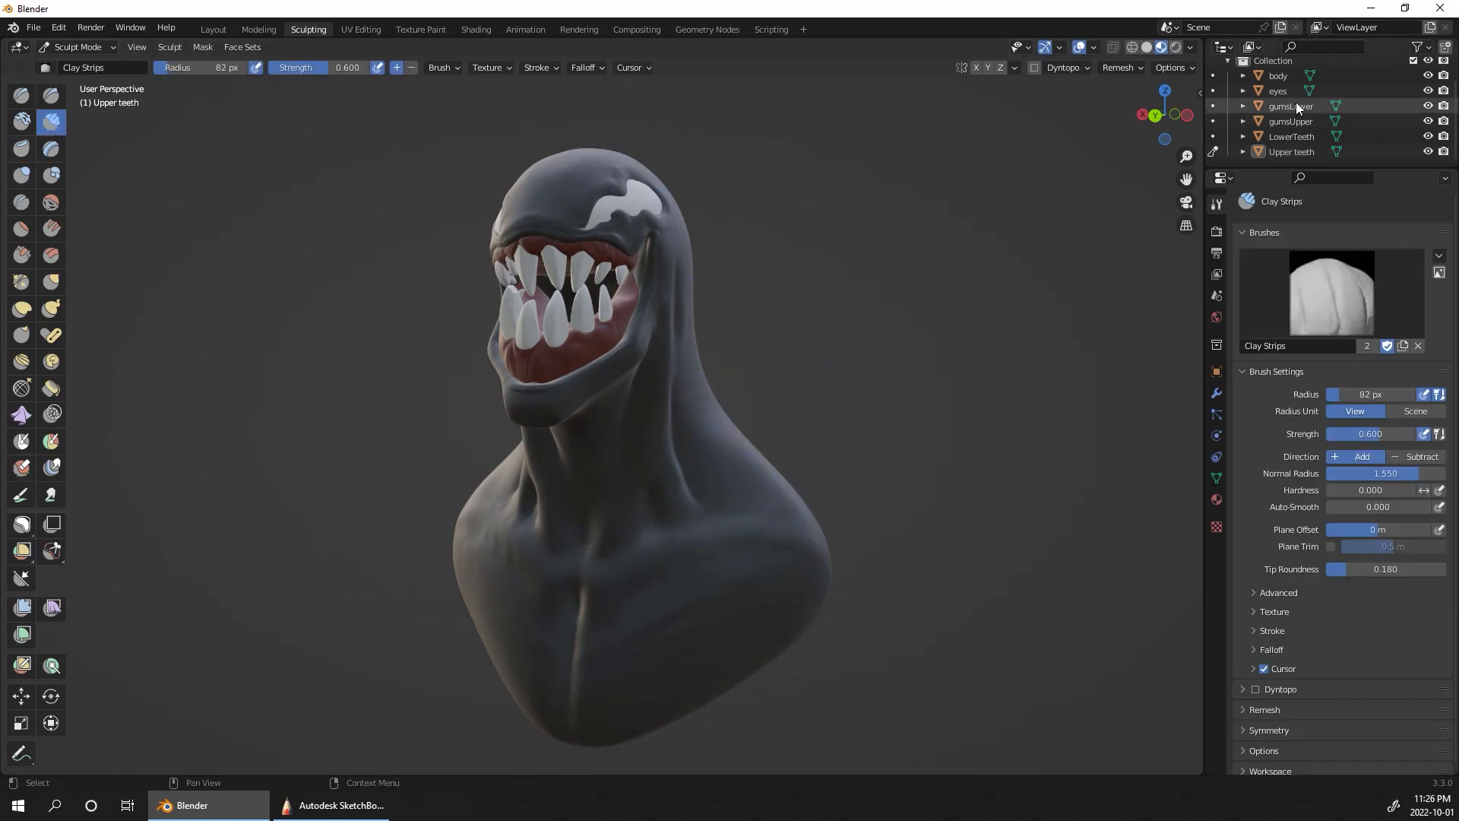
left_click(1213, 76)
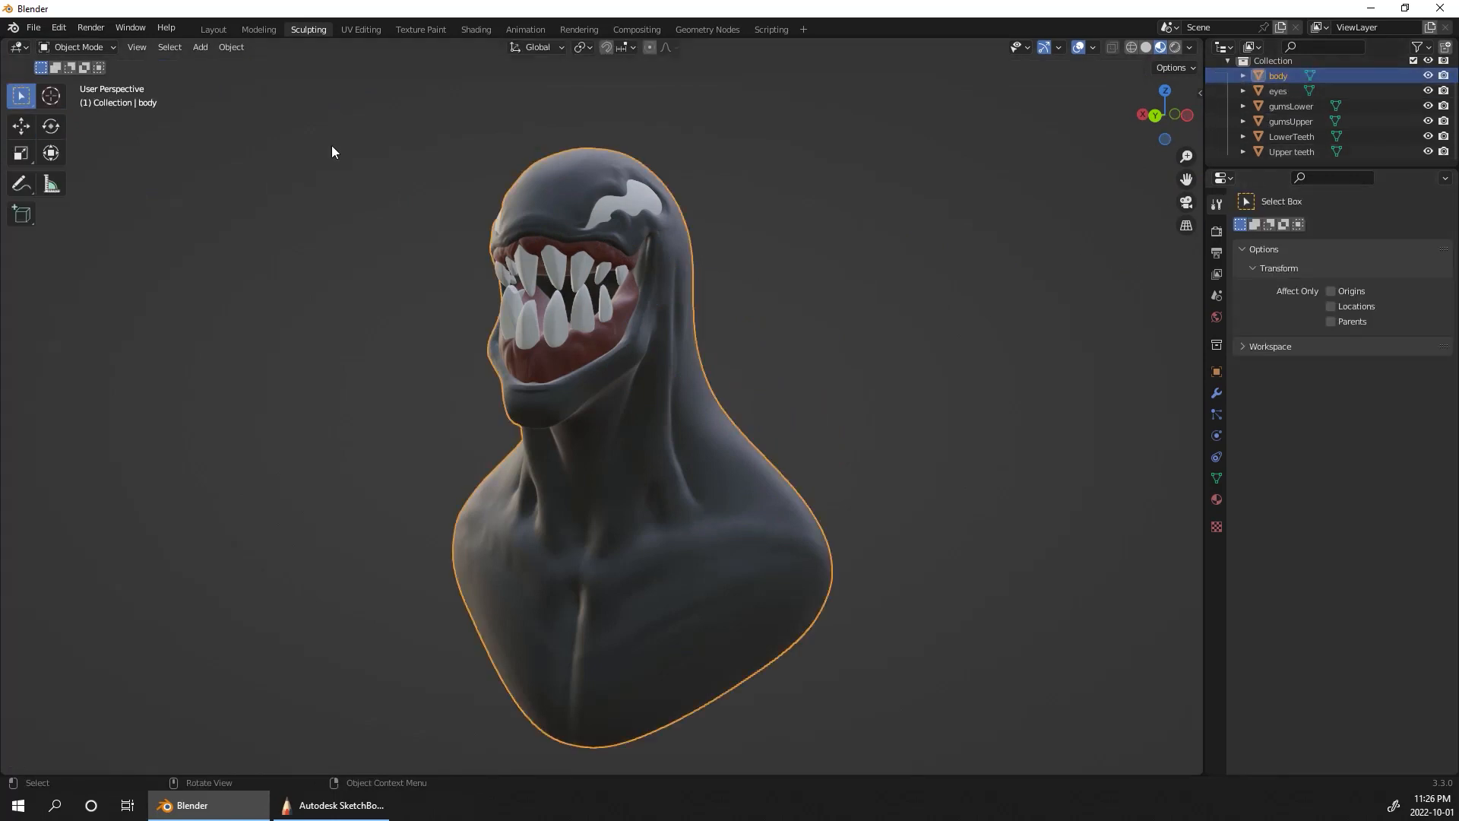
left_click(222, 30)
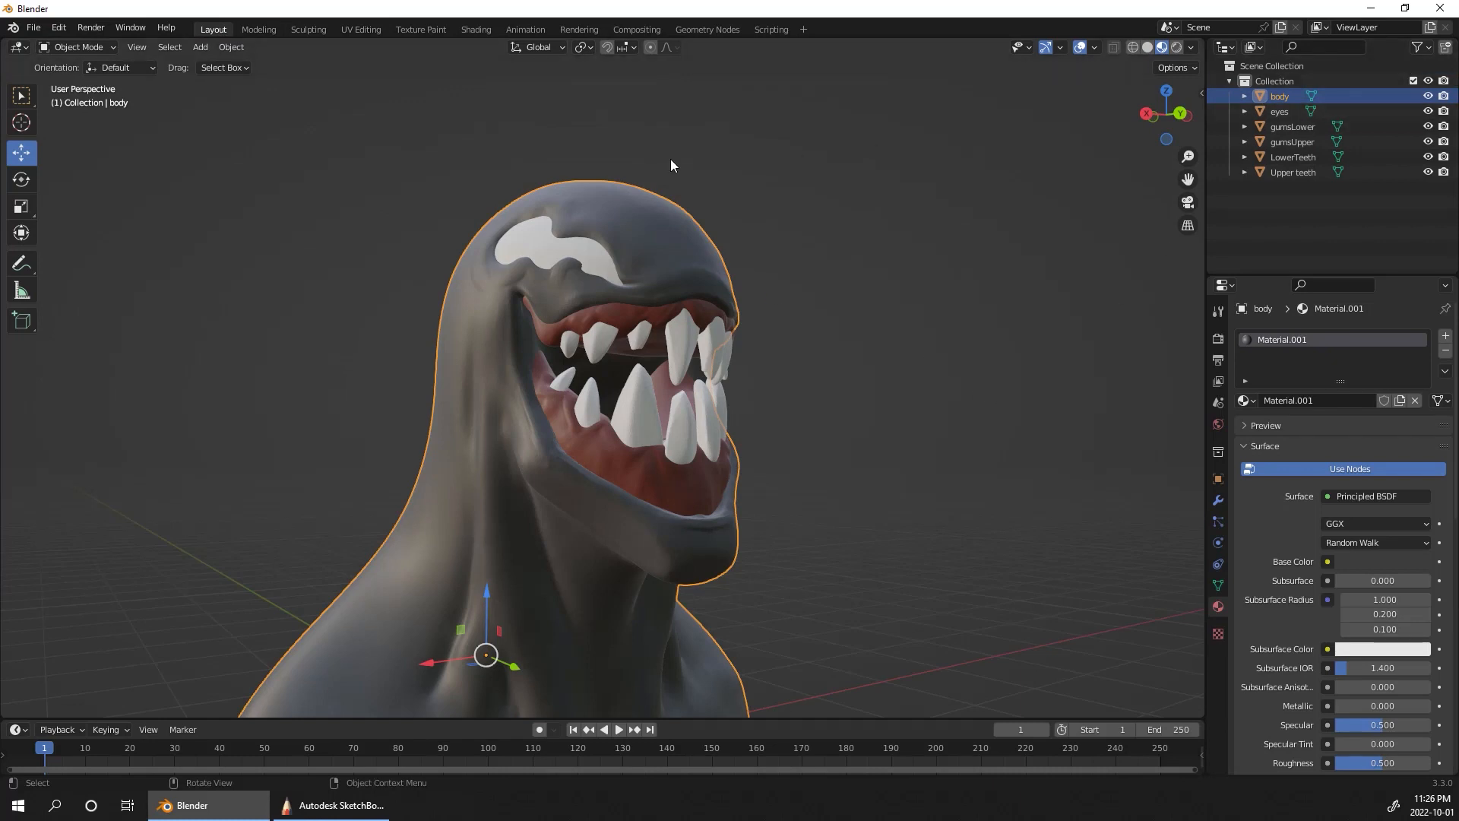
left_click(313, 30)
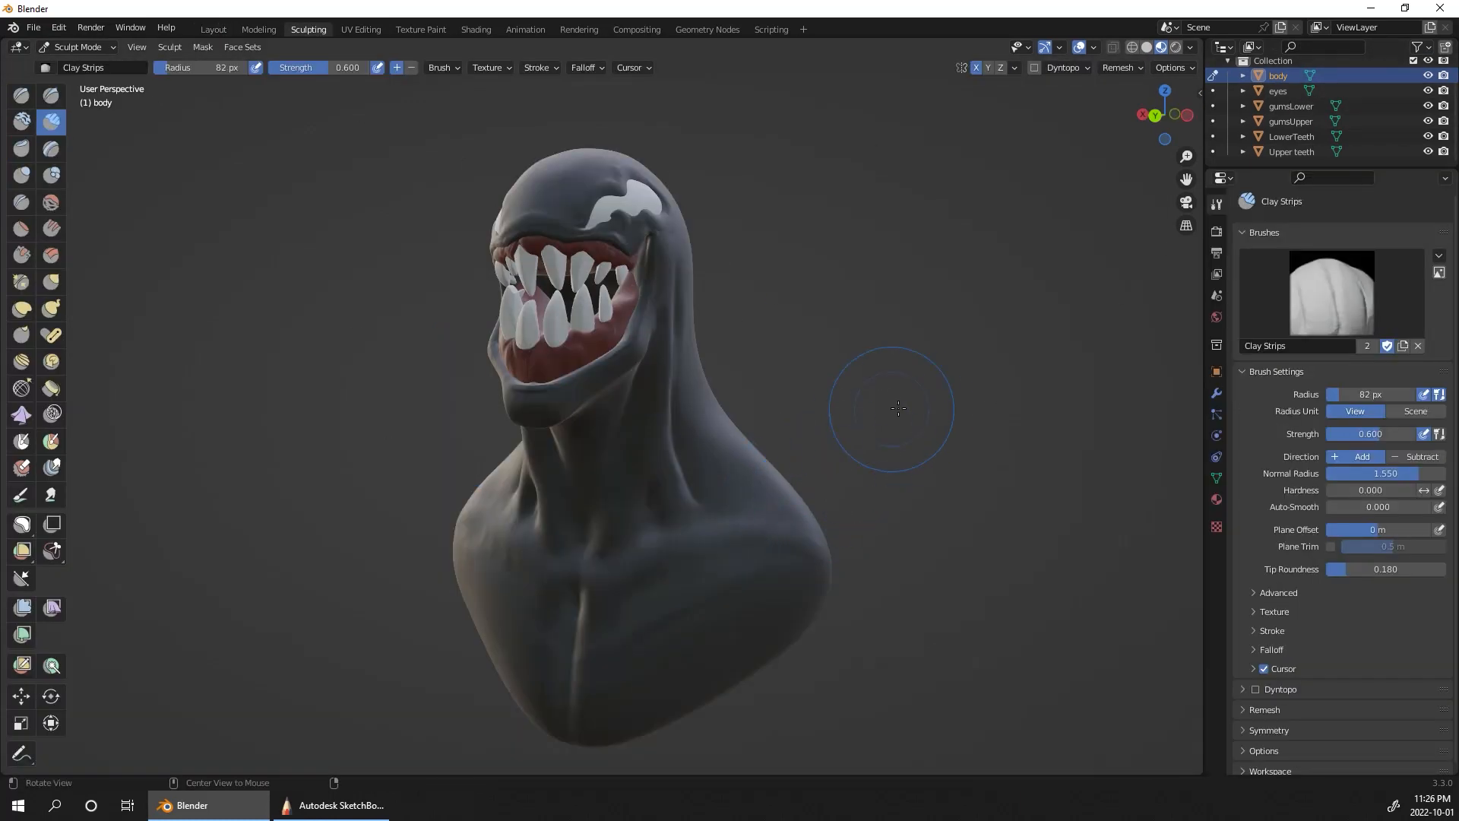
Step: Build up muscle strands running from the side of the neck onto the shoulder with Clay Strips, reducing the radius to 52 px
left_click_drag(921, 412, 748, 449, "alt")
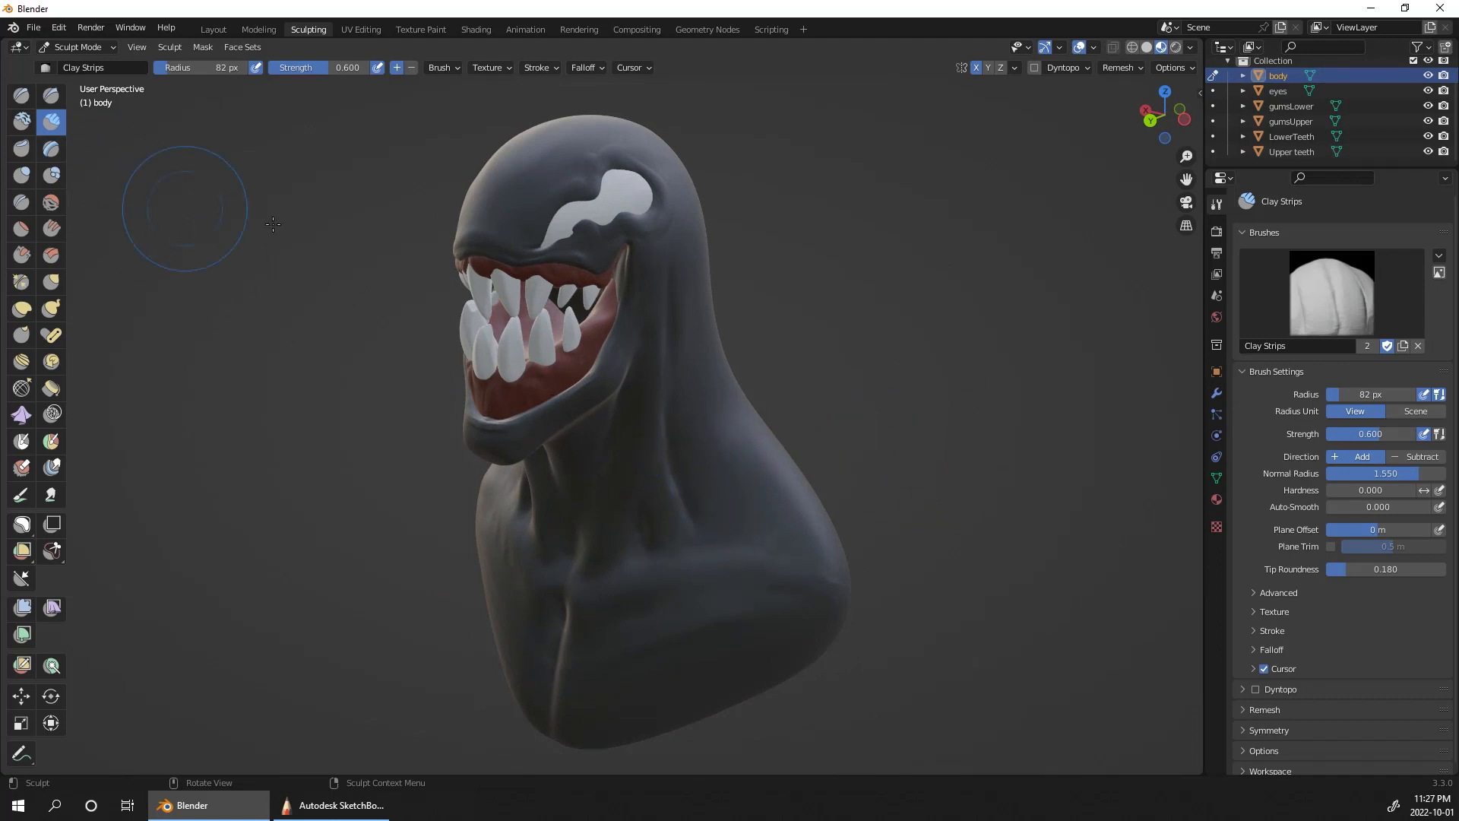
mouse_move(712, 377)
left_mouse_down()
mouse_move(726, 487)
mouse_move(705, 445)
left_mouse_up()
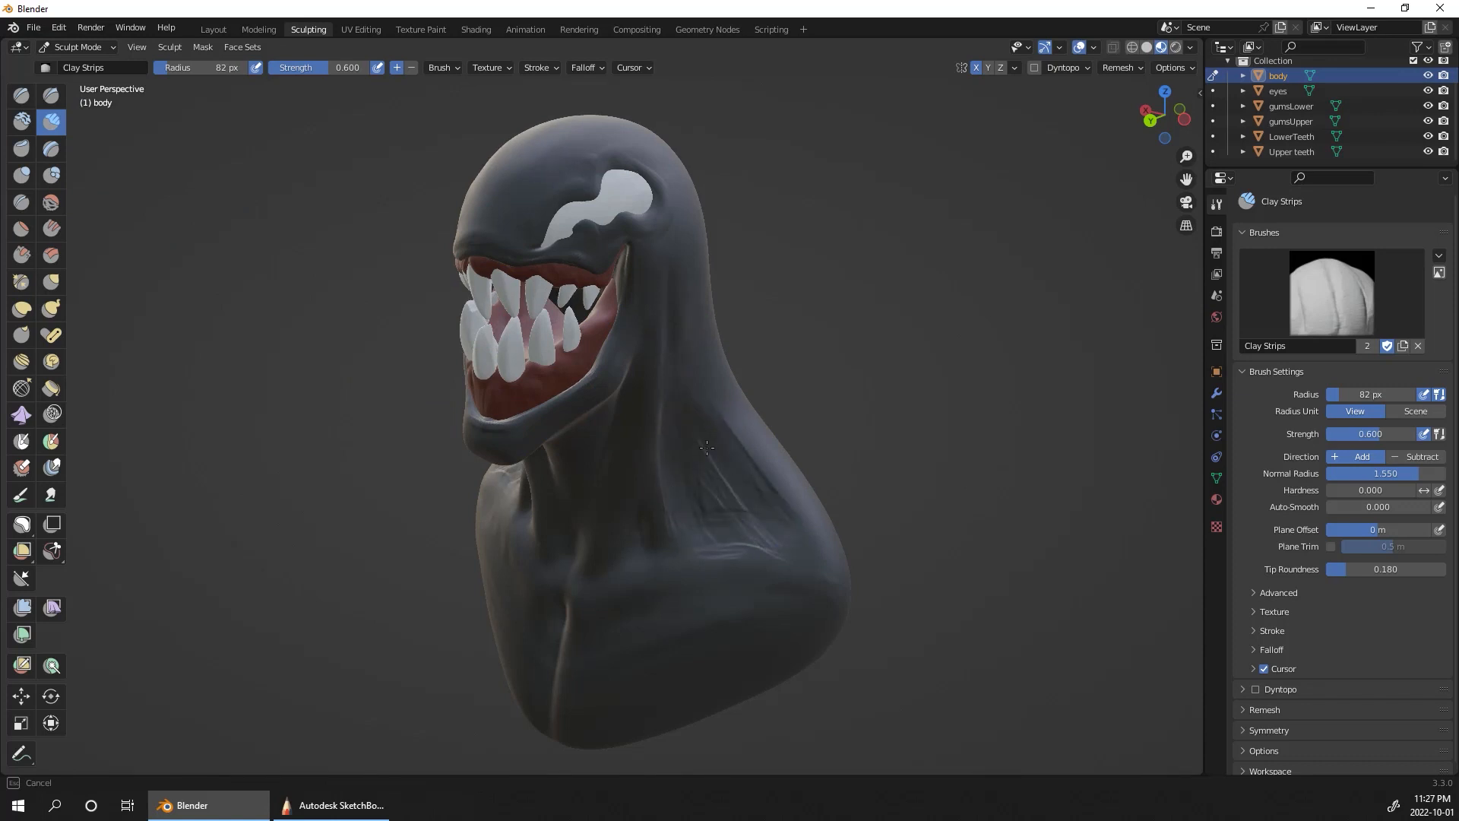
mouse_move(707, 448)
left_mouse_down()
mouse_move(742, 449)
mouse_move(718, 490)
left_mouse_up()
mouse_move(876, 373)
left_mouse_down("alt")
mouse_move(505, 437)
mouse_move(475, 494)
left_mouse_up("alt")
key("bracketleft")
key("bracketleft")
left_click_drag(511, 433, 473, 521)
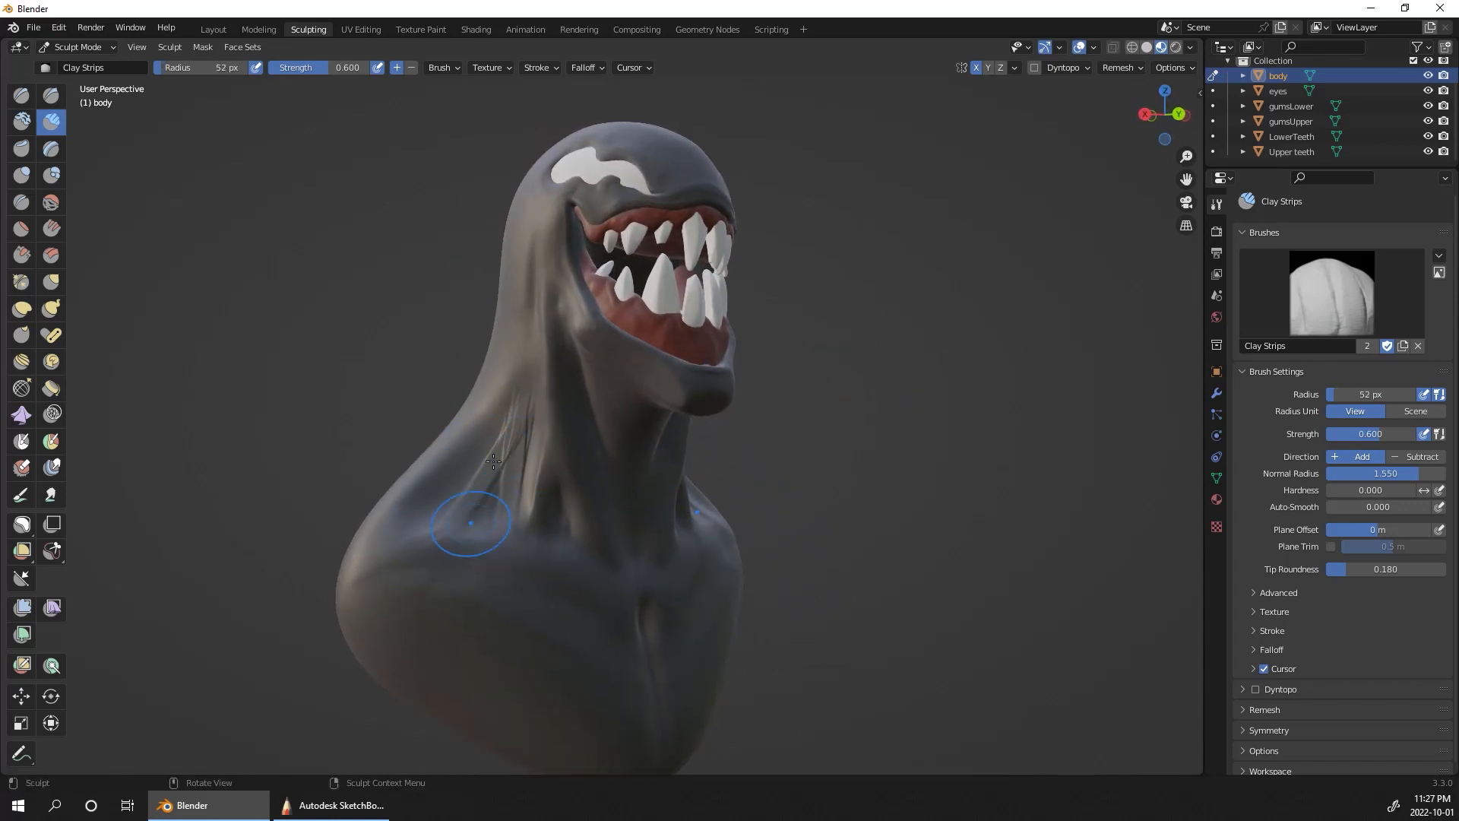
left_click_drag(493, 460, 420, 525)
left_click_drag(462, 471, 448, 495)
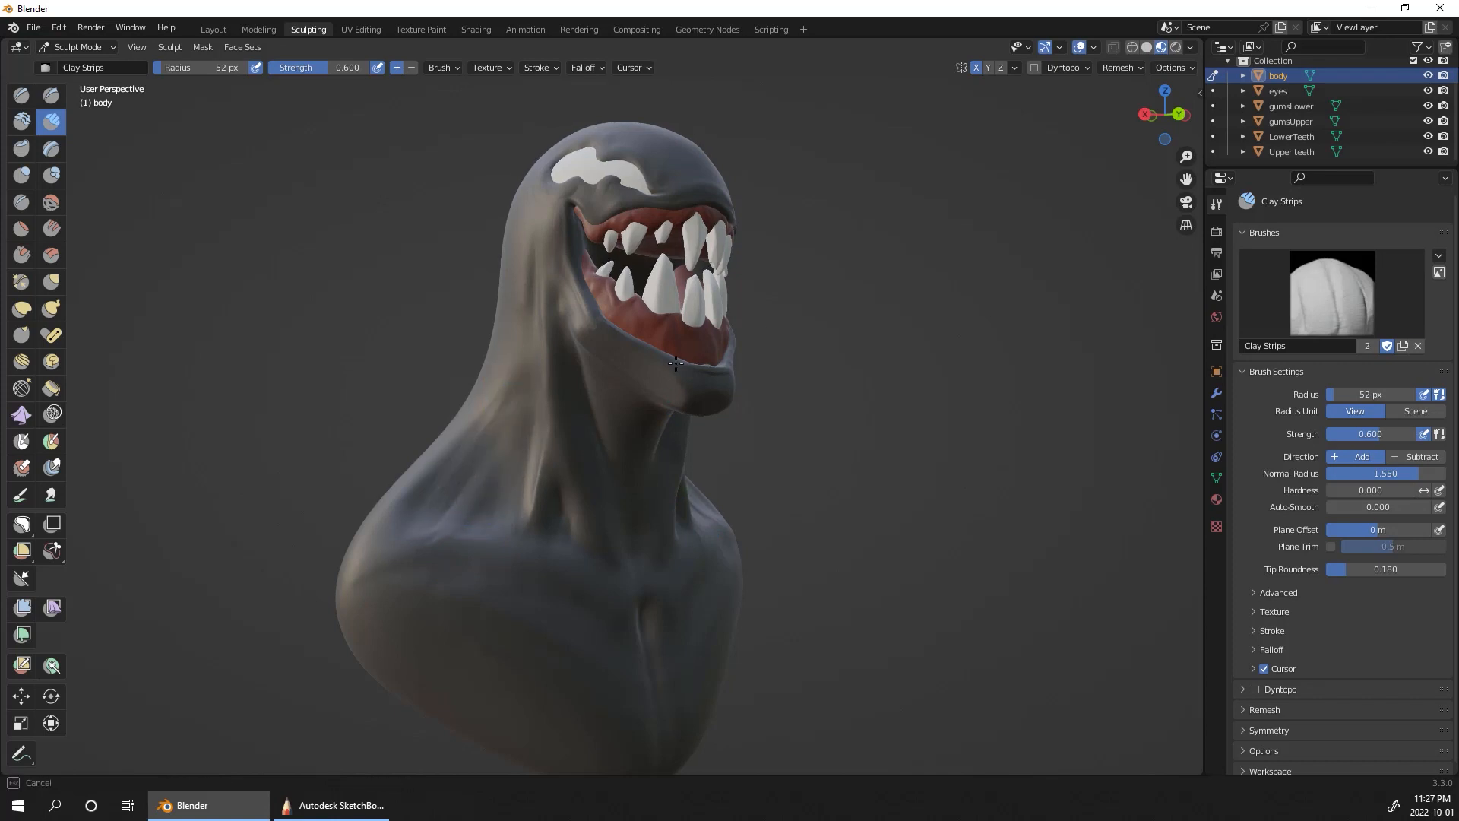
Step: Add Clay Strips volume along the lower lip and around the corner of the jaw
middle_click_drag(676, 364, 772, 522)
left_click_drag(906, 480, 994, 360, "alt")
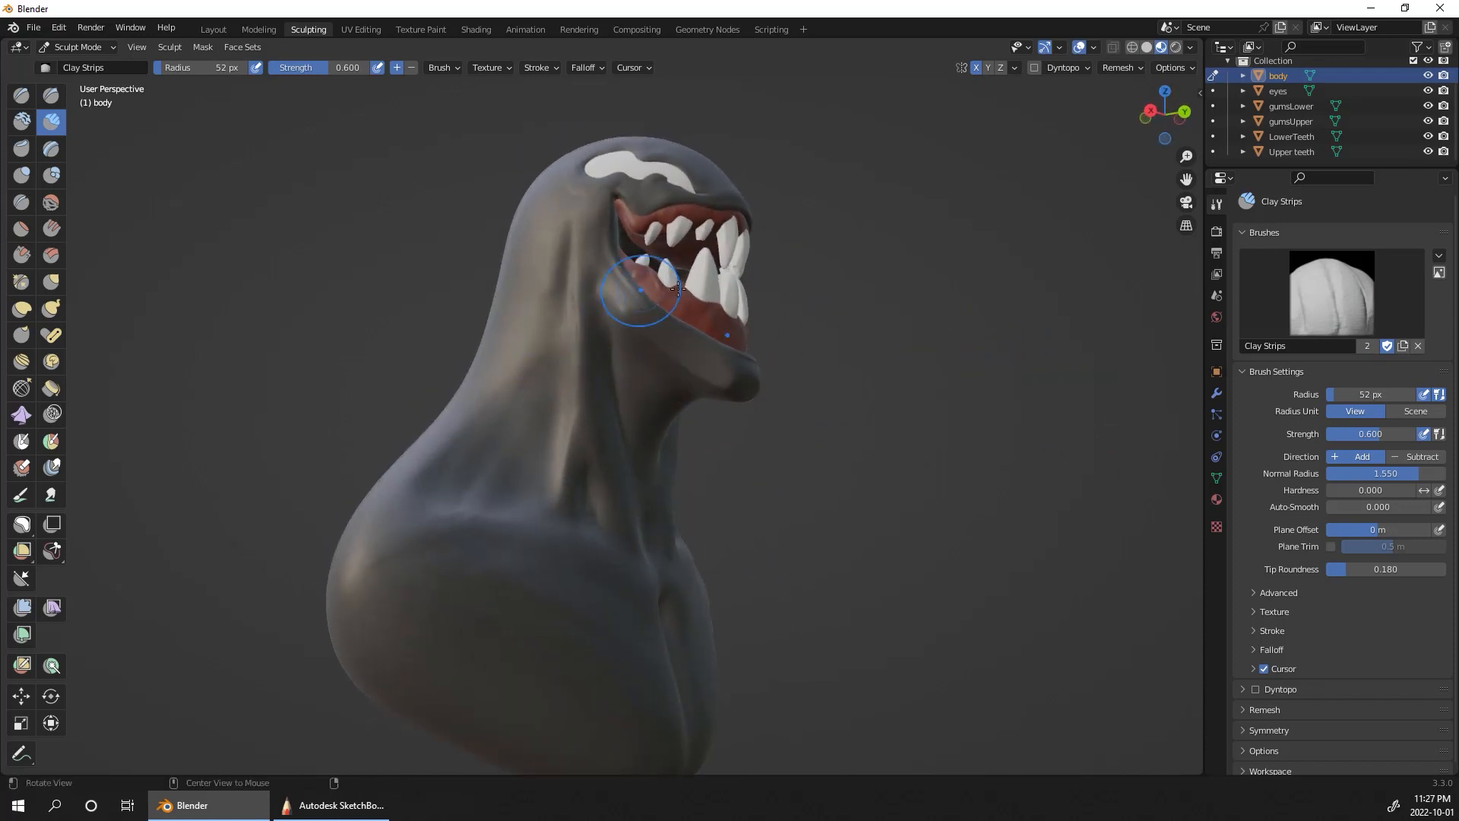
left_click_drag(677, 288, 853, 365, "alt")
Step: Carve a crease down the side of the neck from the jaw corner with Draw Sharp at 32 px radius
left_click(51, 95)
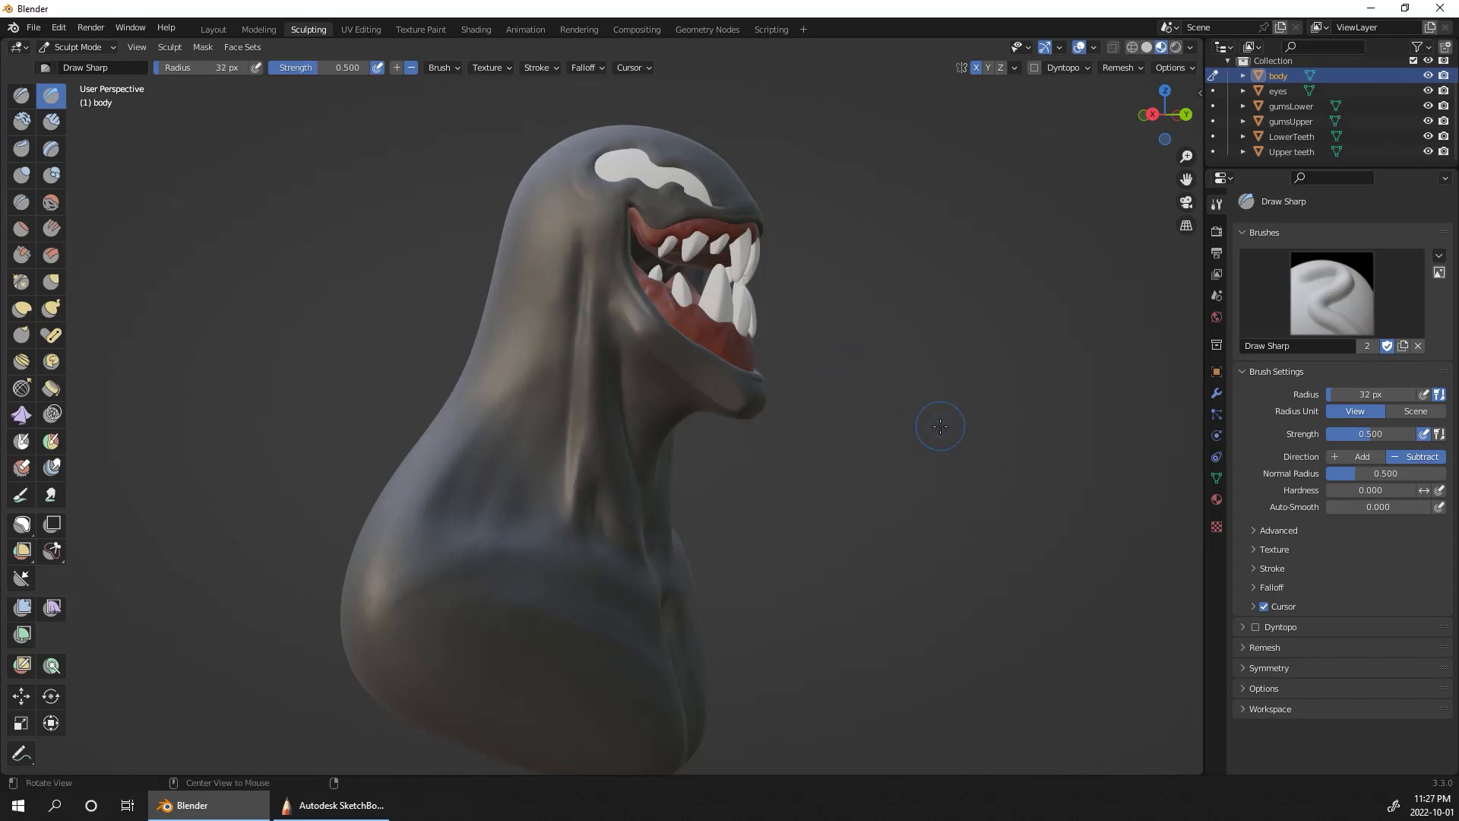
left_click_drag(940, 426, 596, 289, "alt")
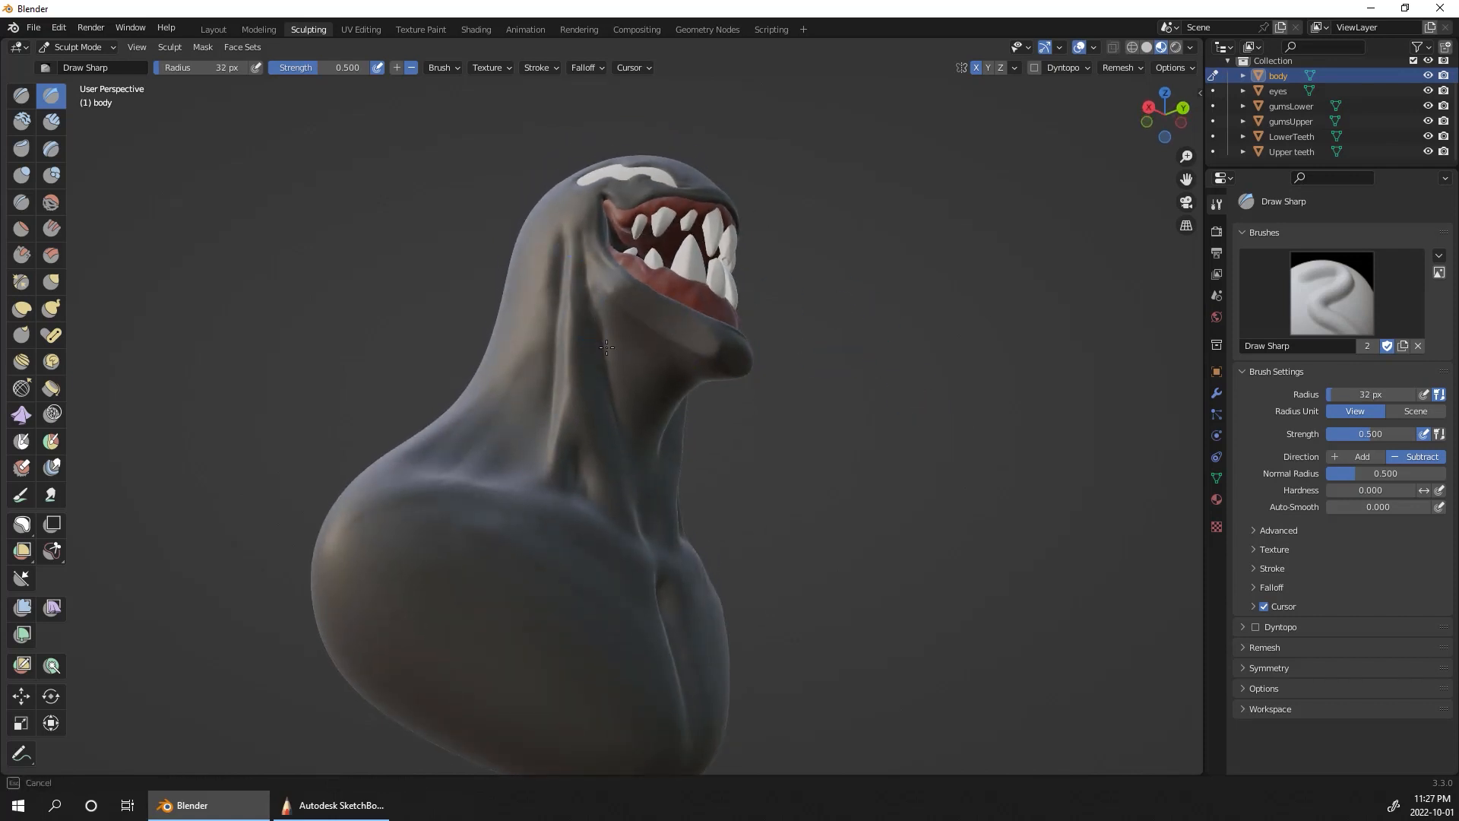
mouse_move(929, 322)
left_mouse_down("alt")
mouse_move(911, 277)
mouse_move(744, 247)
left_mouse_up("alt")
Step: Add volume below the jaw and along the upper side of the neck with Clay Strips at 32 px radius
left_click(55, 122)
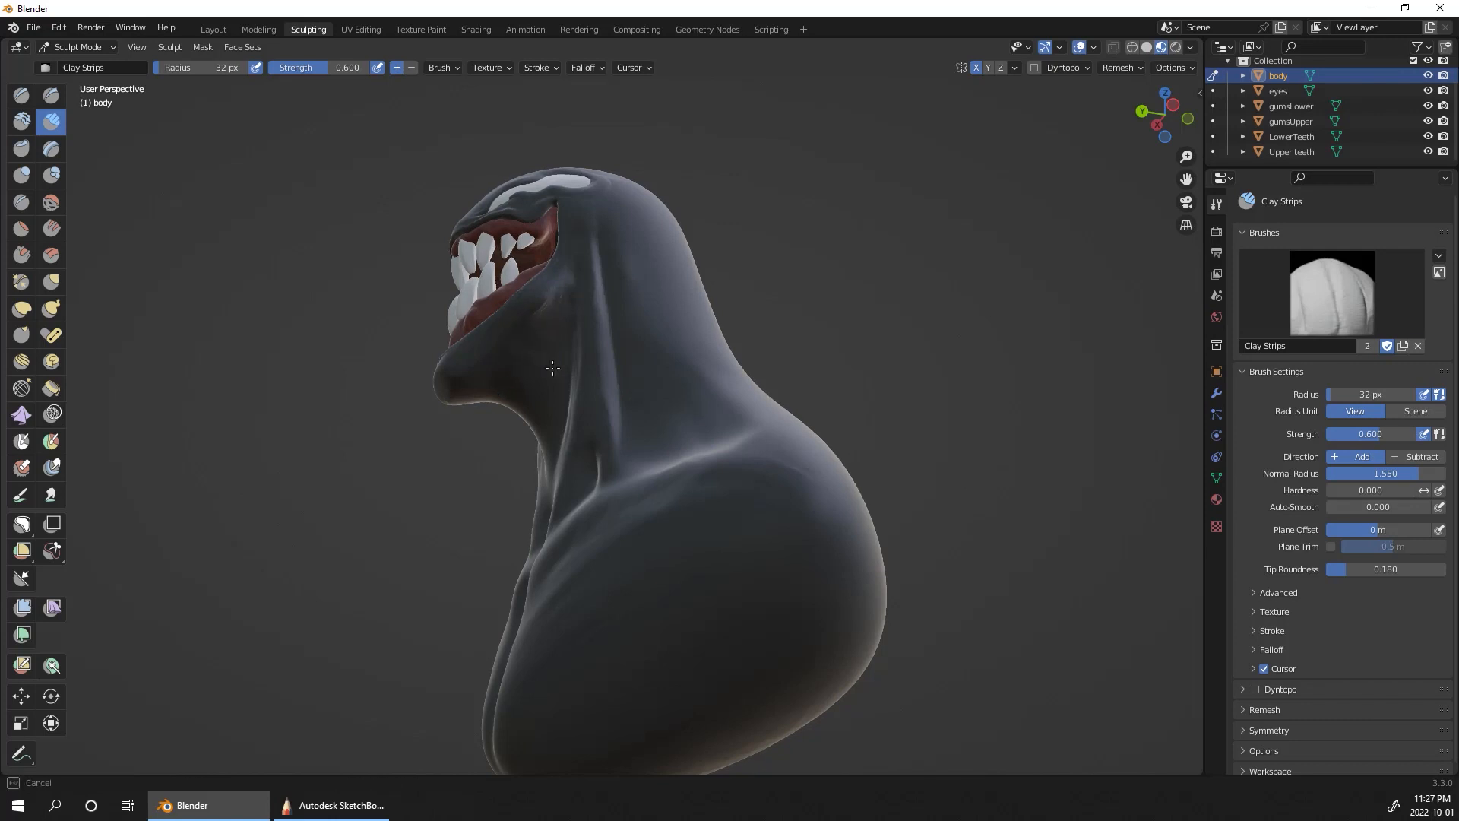
mouse_move(769, 311)
middle_mouse_down()
mouse_move(997, 432)
mouse_move(992, 454)
mouse_move(610, 322)
middle_mouse_up()
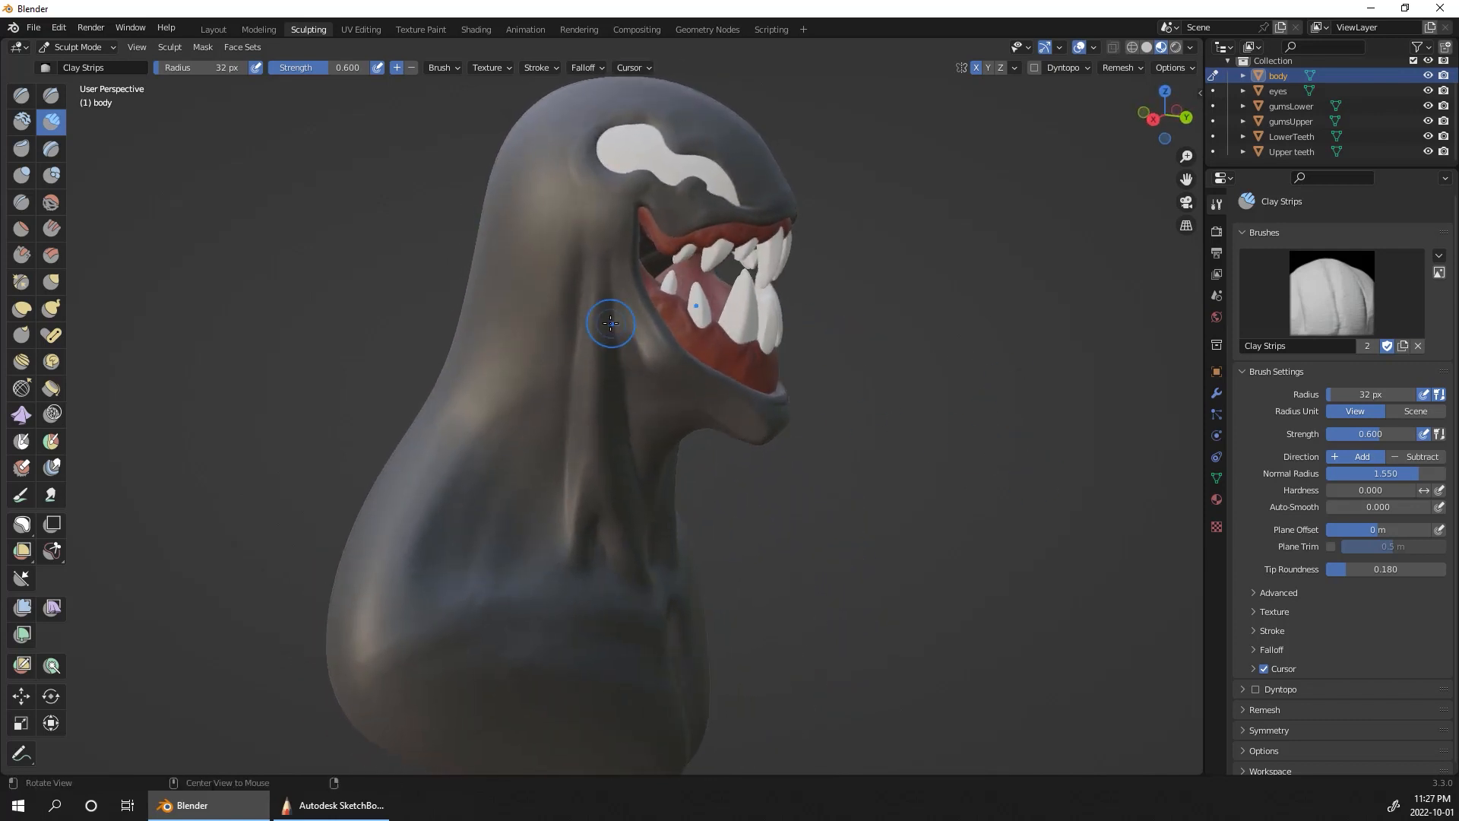
mouse_move(905, 359)
middle_mouse_down()
mouse_move(865, 468)
mouse_move(946, 443)
mouse_move(987, 306)
mouse_move(440, 332)
middle_mouse_up()
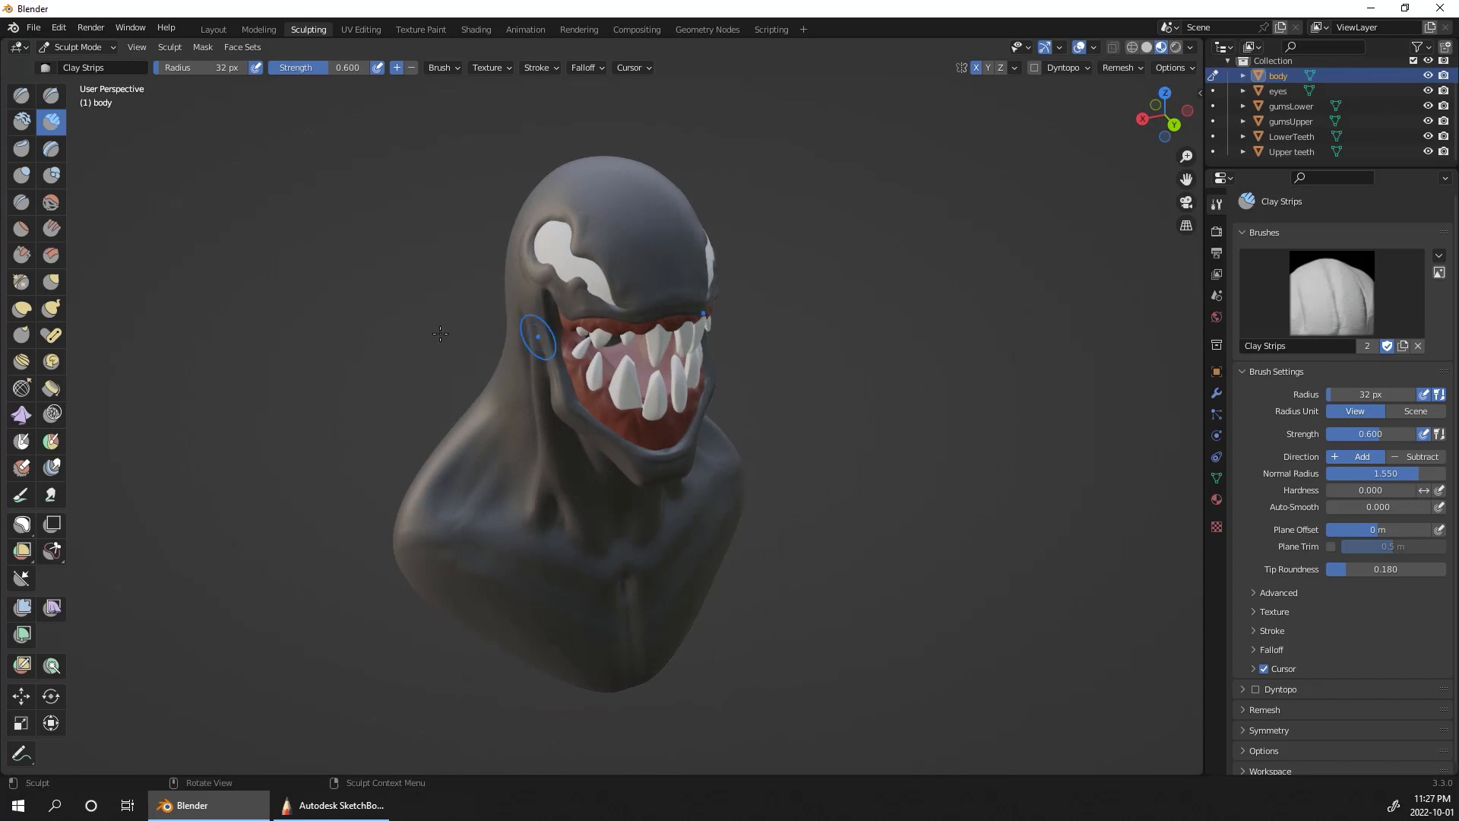
Step: Build up the front of the face above the upper lip with the Clay brush at 32 px radius
left_click(21, 121)
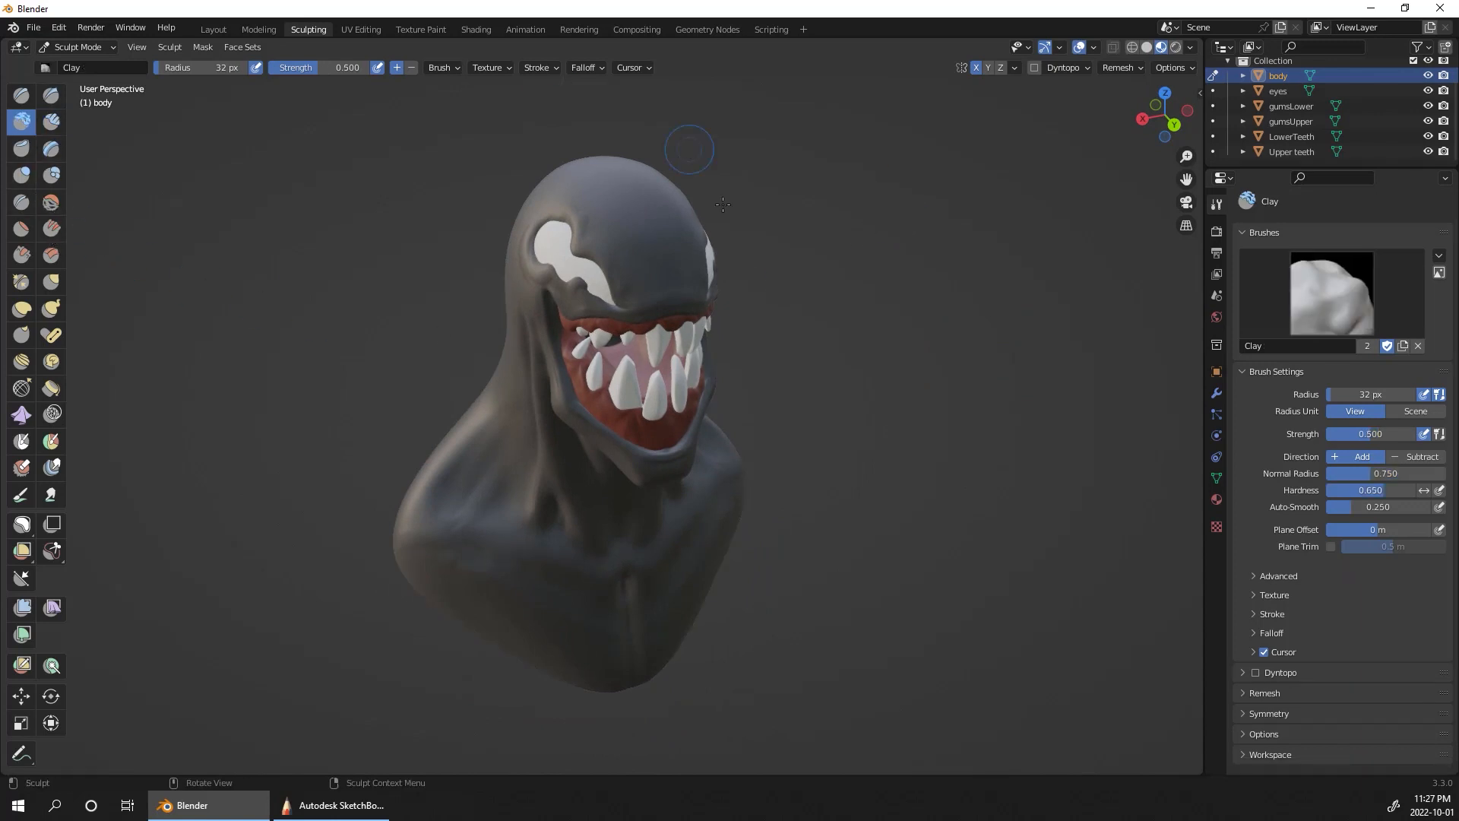
mouse_move(792, 327)
middle_mouse_down("ctrl")
mouse_move(826, 286)
mouse_move(832, 309)
middle_mouse_up("ctrl")
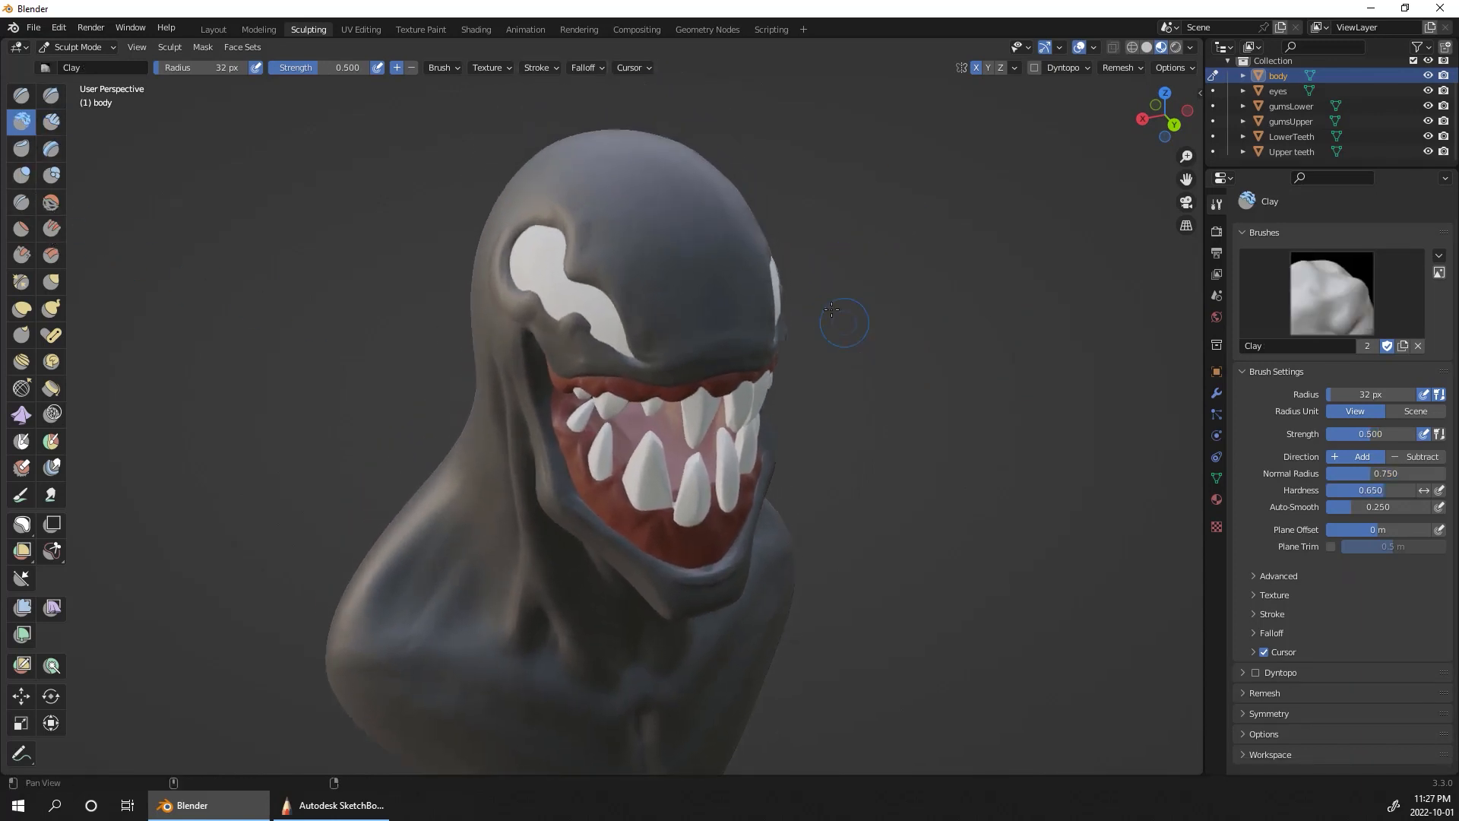
mouse_move(672, 338)
left_mouse_down()
mouse_move(711, 332)
mouse_move(653, 342)
left_mouse_up()
left_click_drag(654, 342, 727, 326)
middle_click_drag(900, 319, 736, 253)
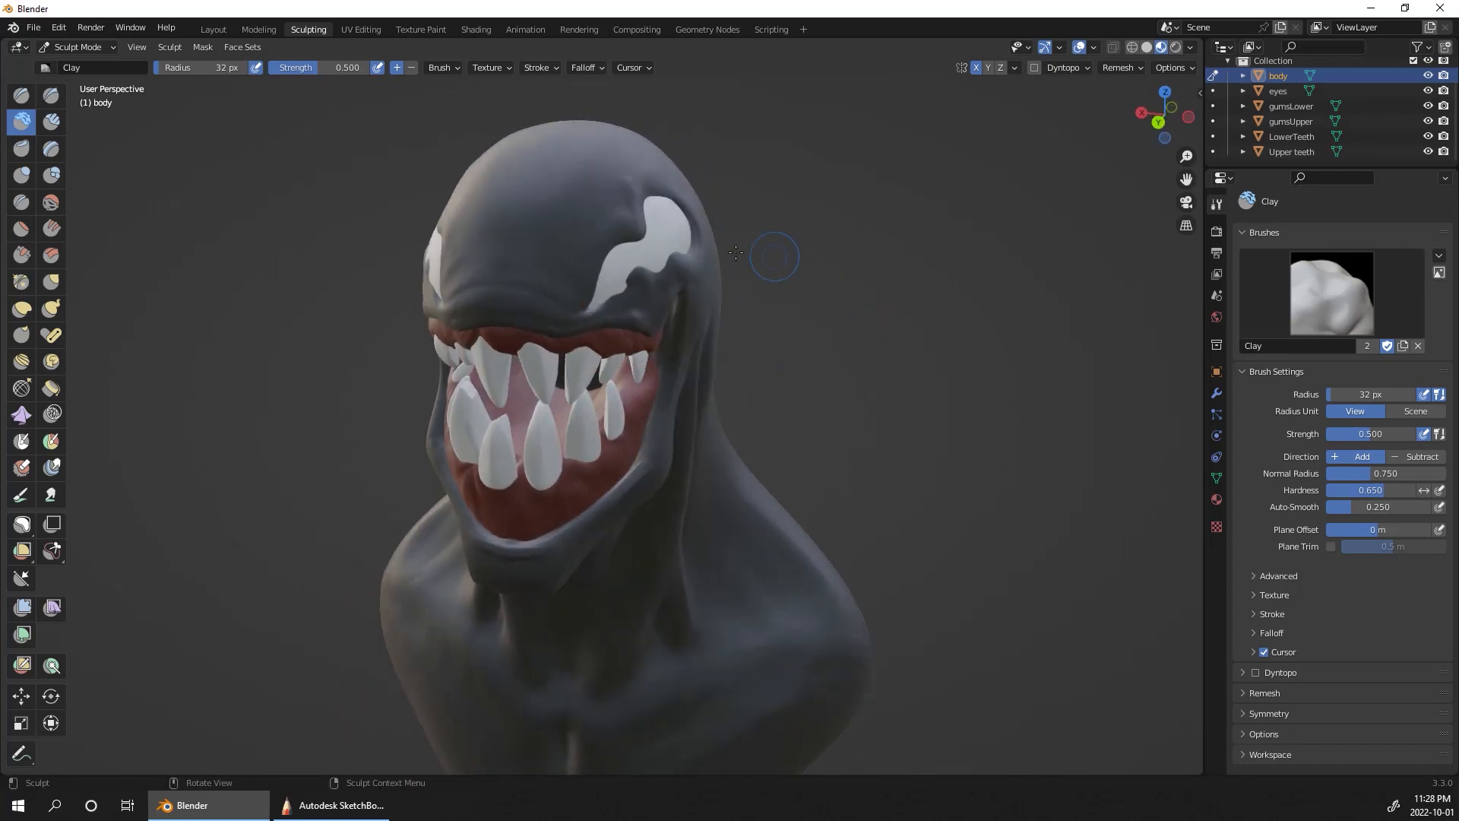
scroll(874, 349, "down", 5)
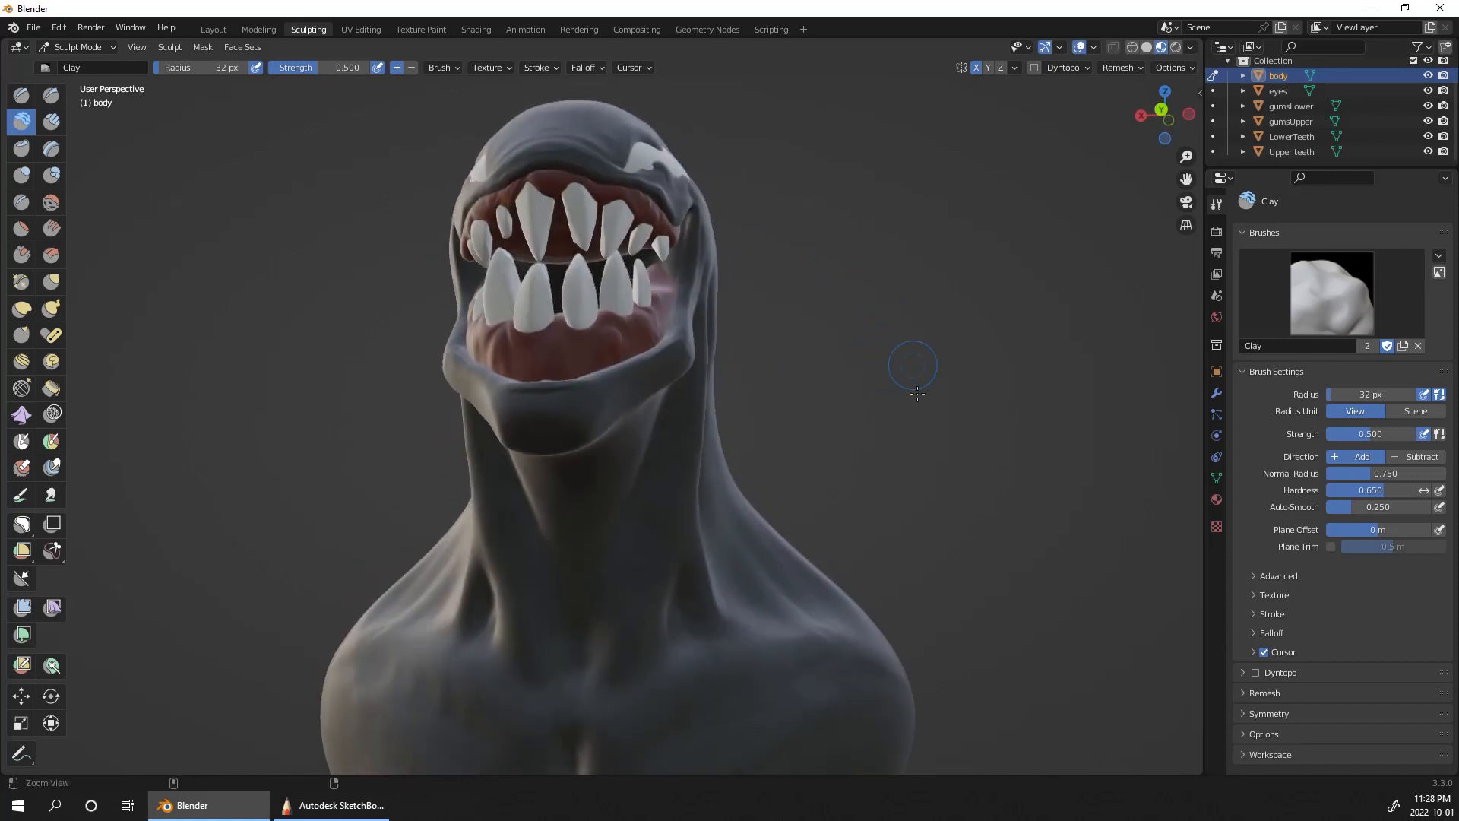
Step: Fill out the shoulder tops and upper chest below the neck with the Clay brush
middle_click_drag(831, 537, 859, 502)
left_click_drag(865, 493, 857, 423, "ctrl+alt")
left_click_drag(857, 423, 853, 269, "alt+shift")
left_click_drag(614, 490, 596, 466)
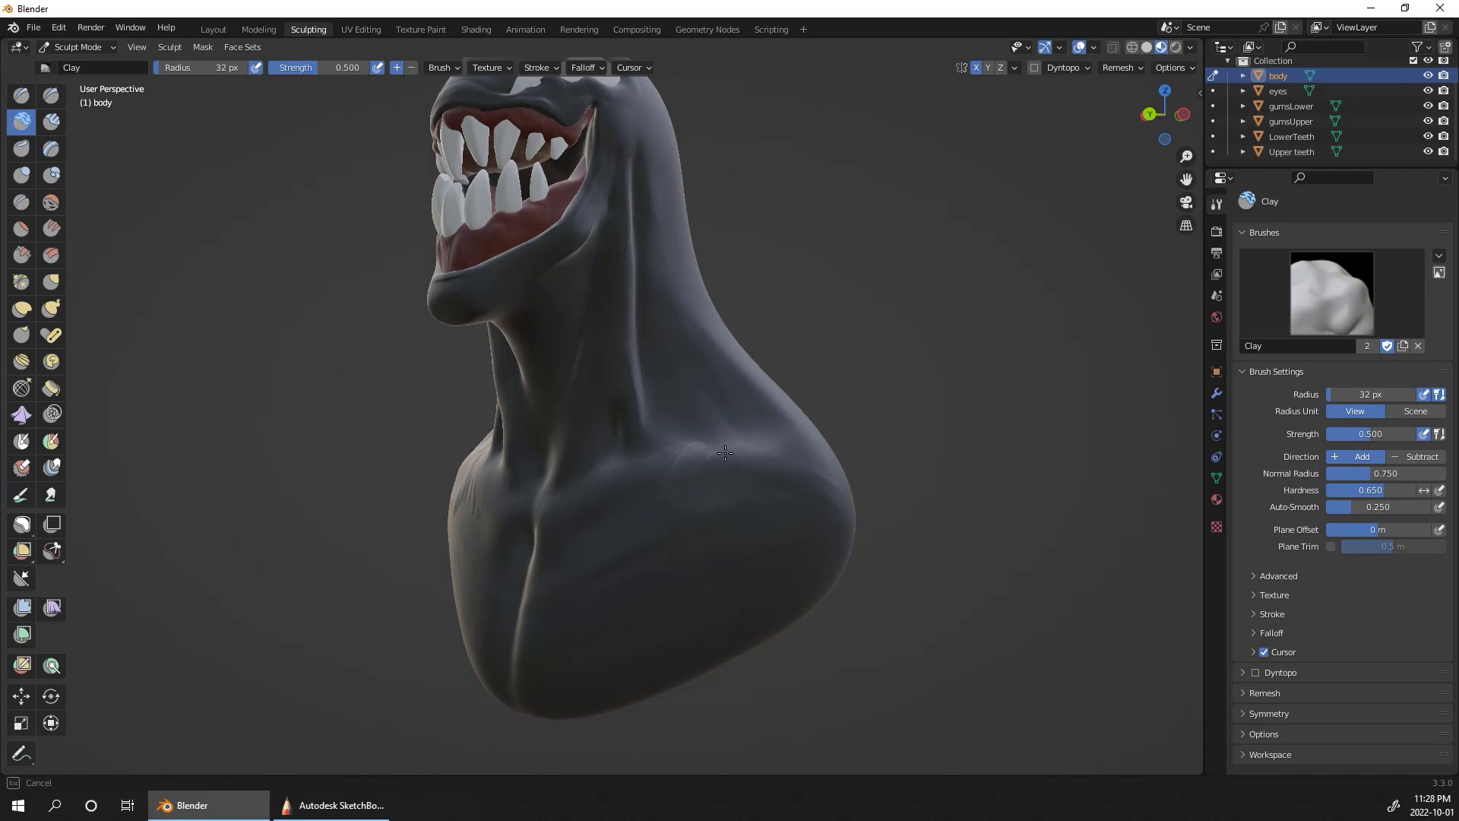
middle_click_drag(755, 492, 509, 509)
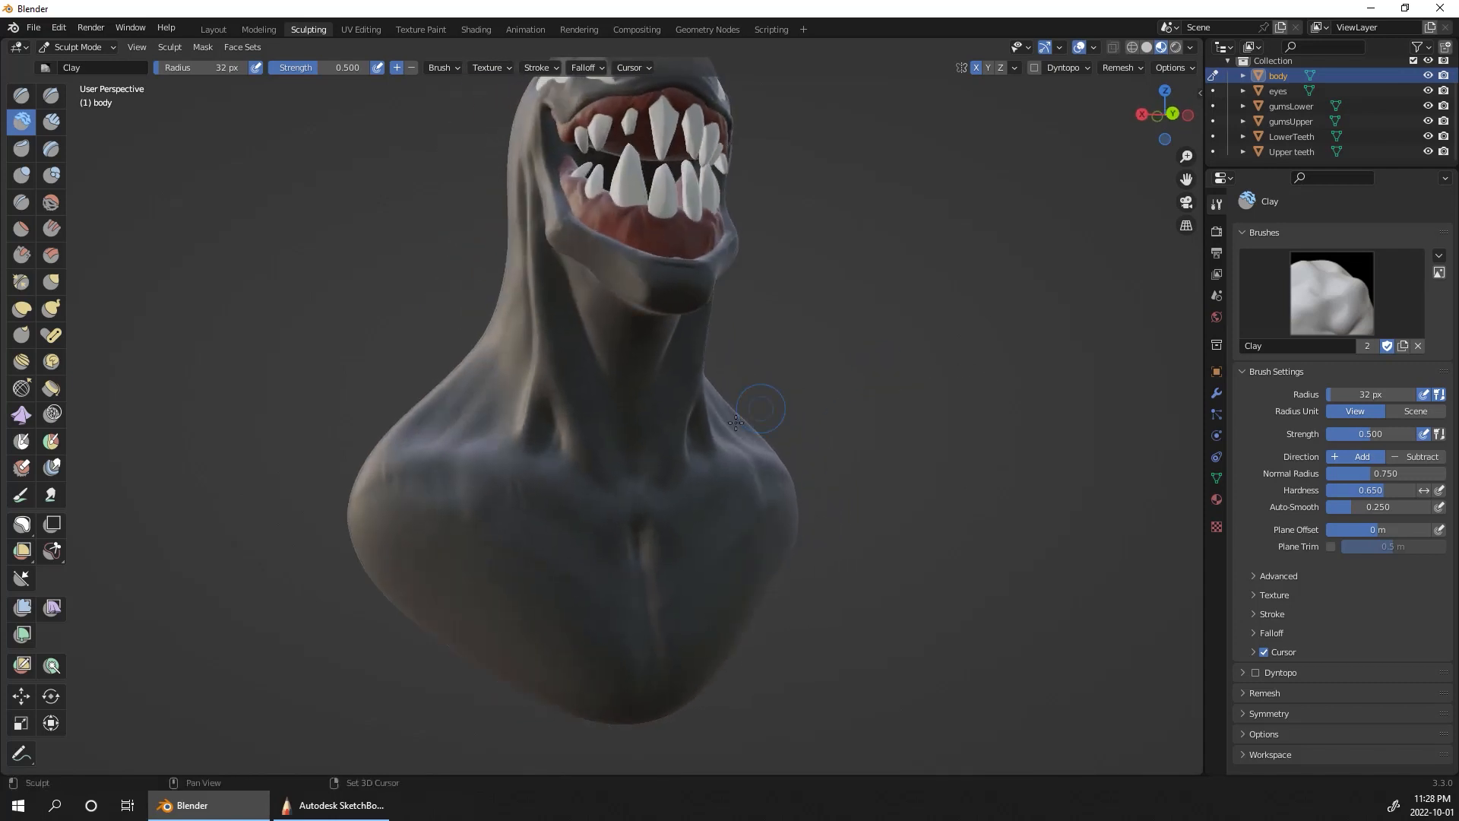
middle_click_drag(824, 380, 941, 388)
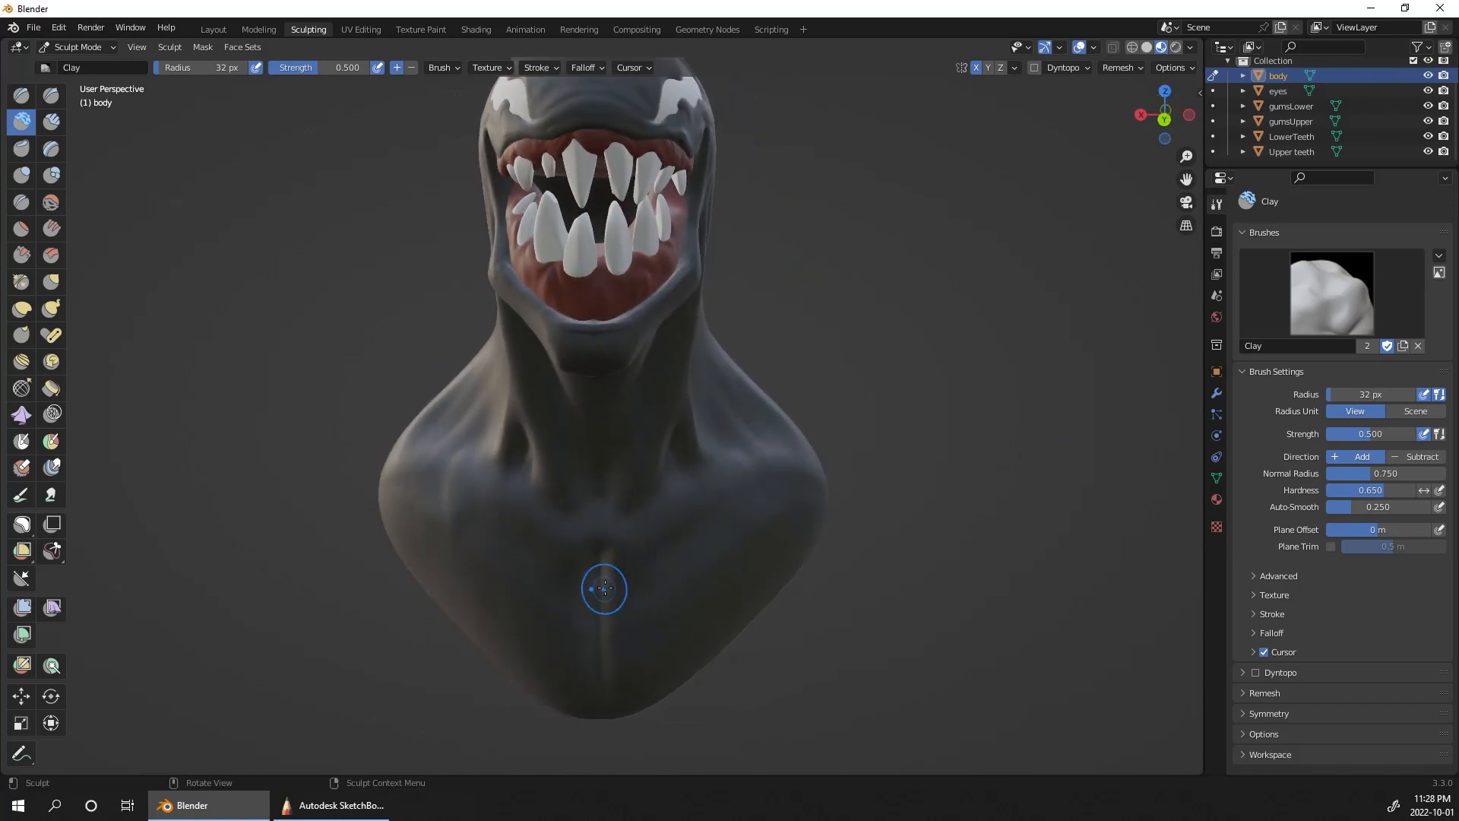
middle_click_drag(635, 466, 878, 286)
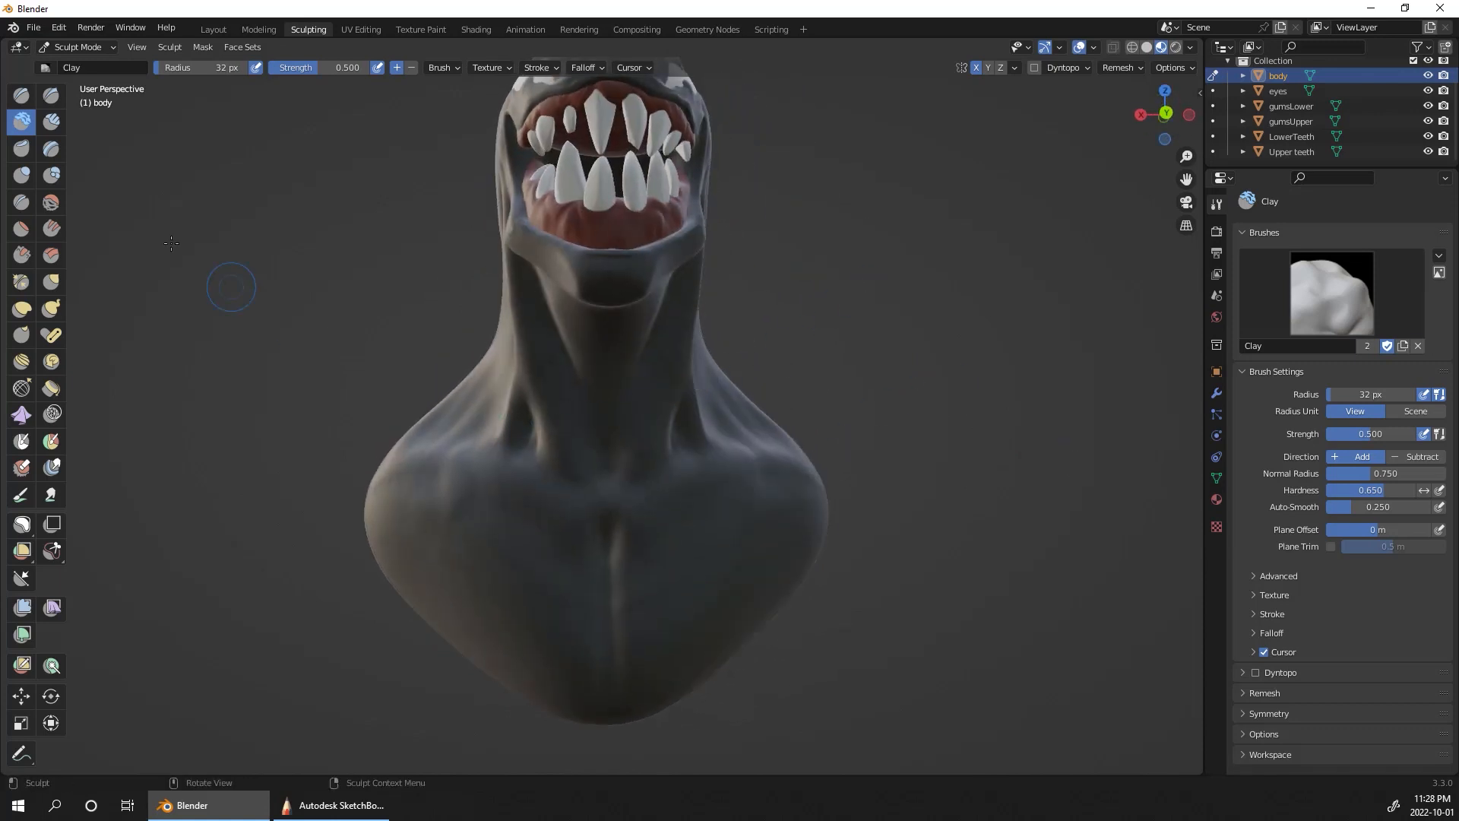
Step: Sculpt the tendons meeting at the base of the throat and the collarbones across the upper chest with Clay Strips
left_click(51, 122)
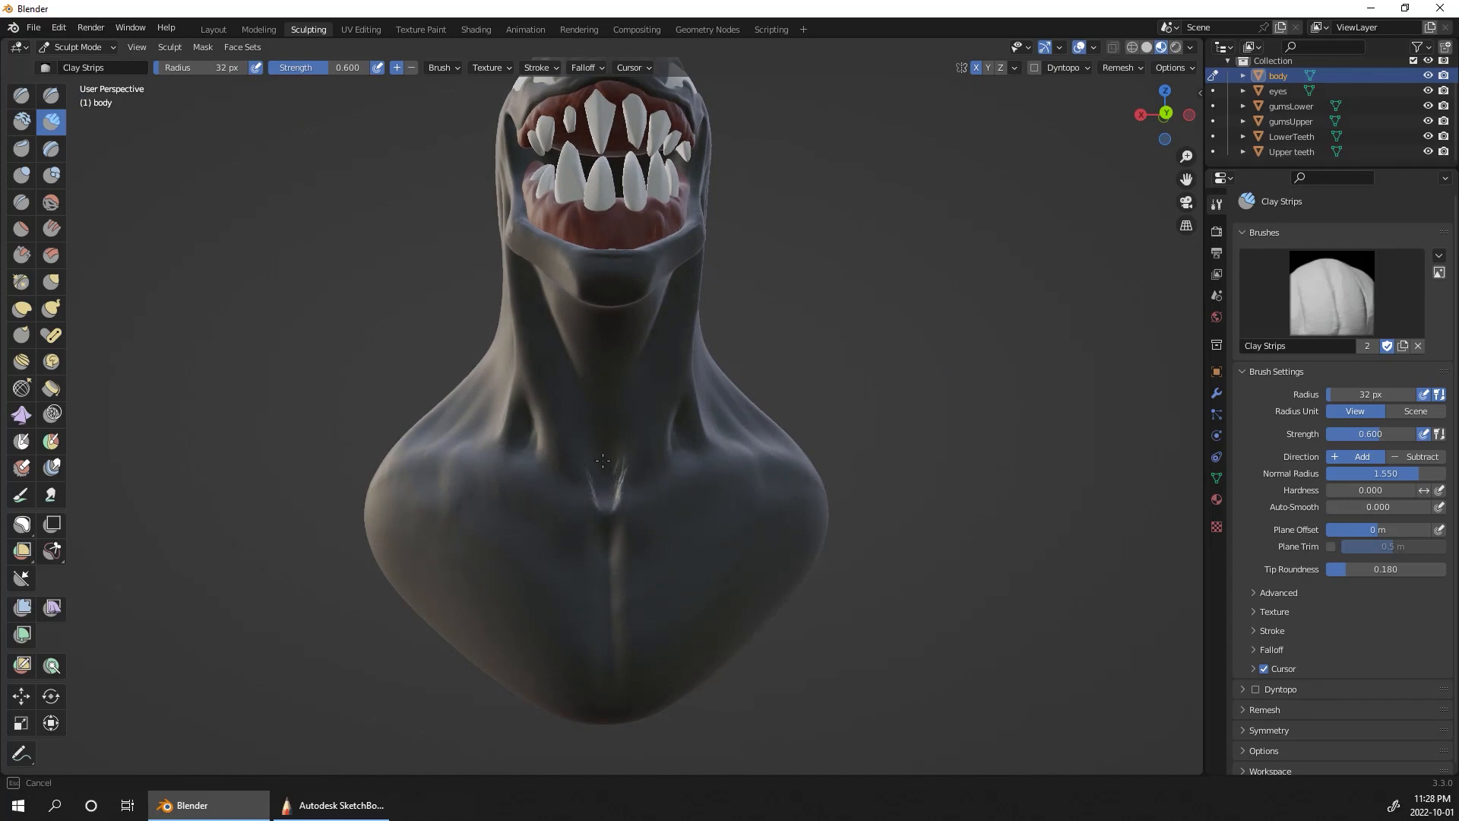
left_click_drag(595, 457, 605, 496)
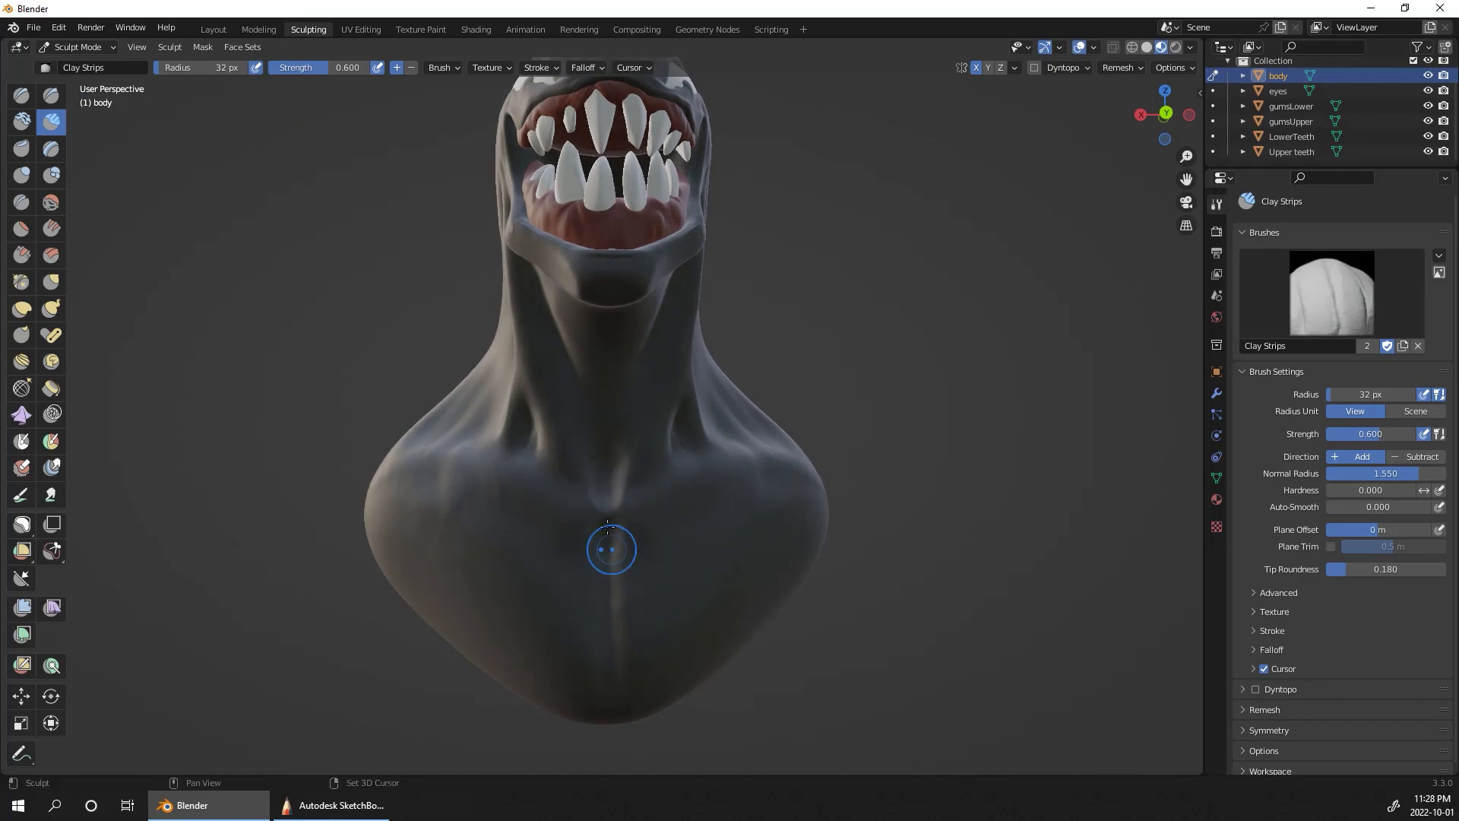
mouse_move(608, 524)
middle_mouse_down()
mouse_move(692, 532)
mouse_move(631, 540)
middle_mouse_up()
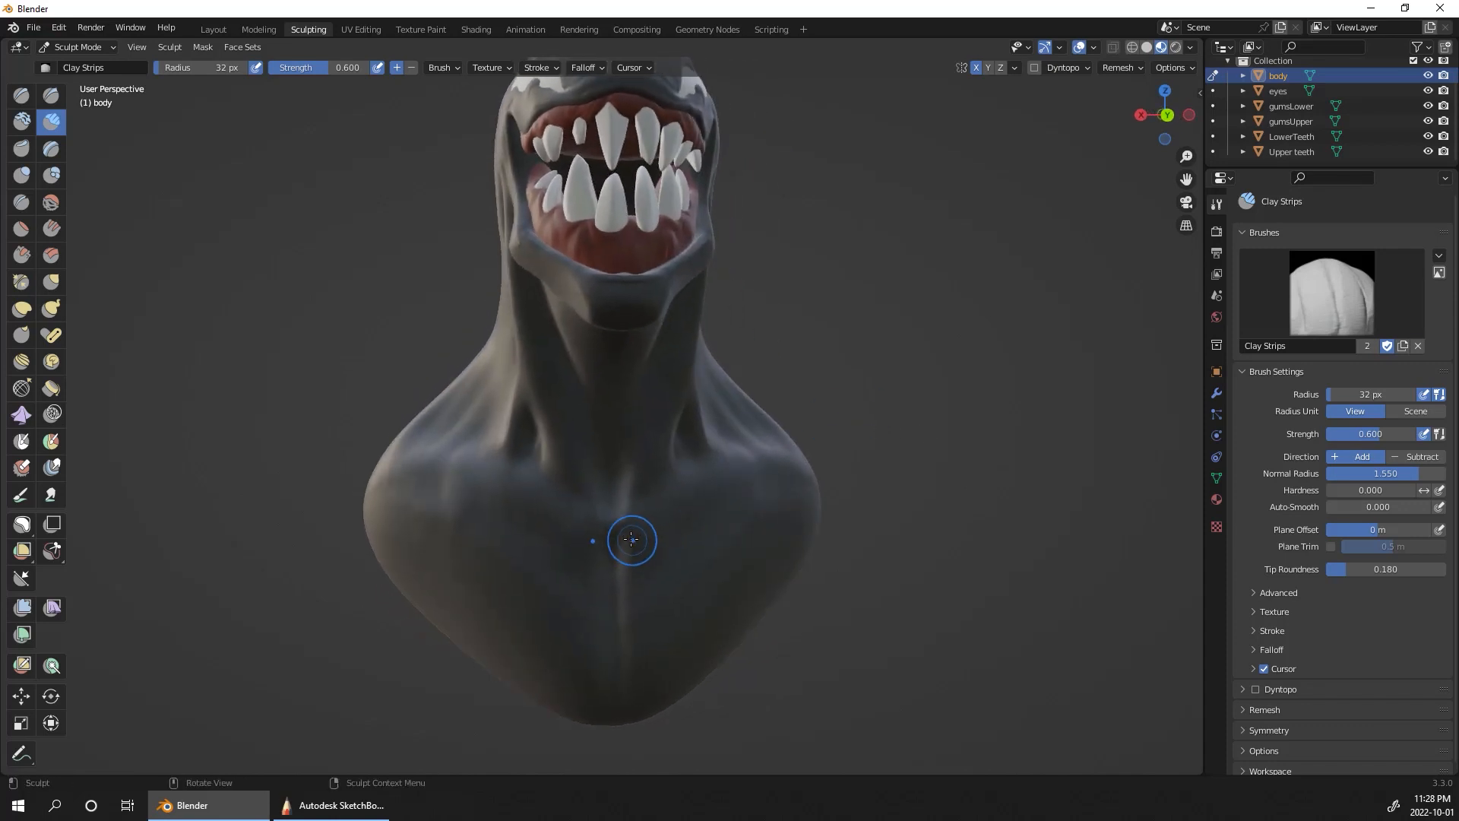
left_click_drag(631, 539, 630, 549)
left_click_drag(634, 545, 627, 544, "ctrl")
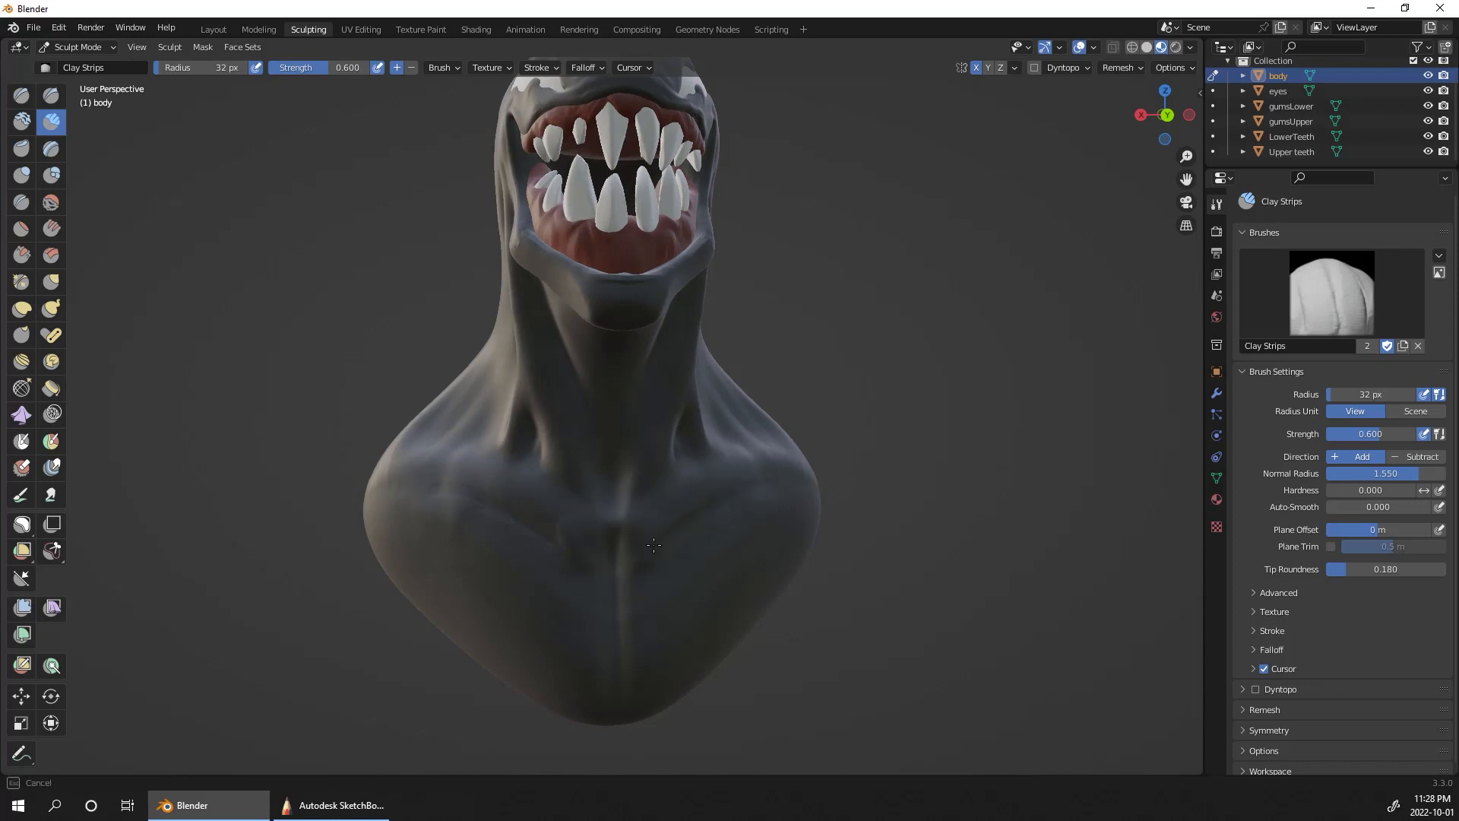
mouse_move(674, 554)
middle_mouse_down()
mouse_move(718, 581)
mouse_move(707, 517)
mouse_move(912, 589)
mouse_move(862, 630)
mouse_move(821, 631)
mouse_move(944, 596)
mouse_move(954, 557)
mouse_move(928, 552)
mouse_move(930, 514)
mouse_move(955, 402)
mouse_move(945, 493)
mouse_move(939, 463)
middle_mouse_up()
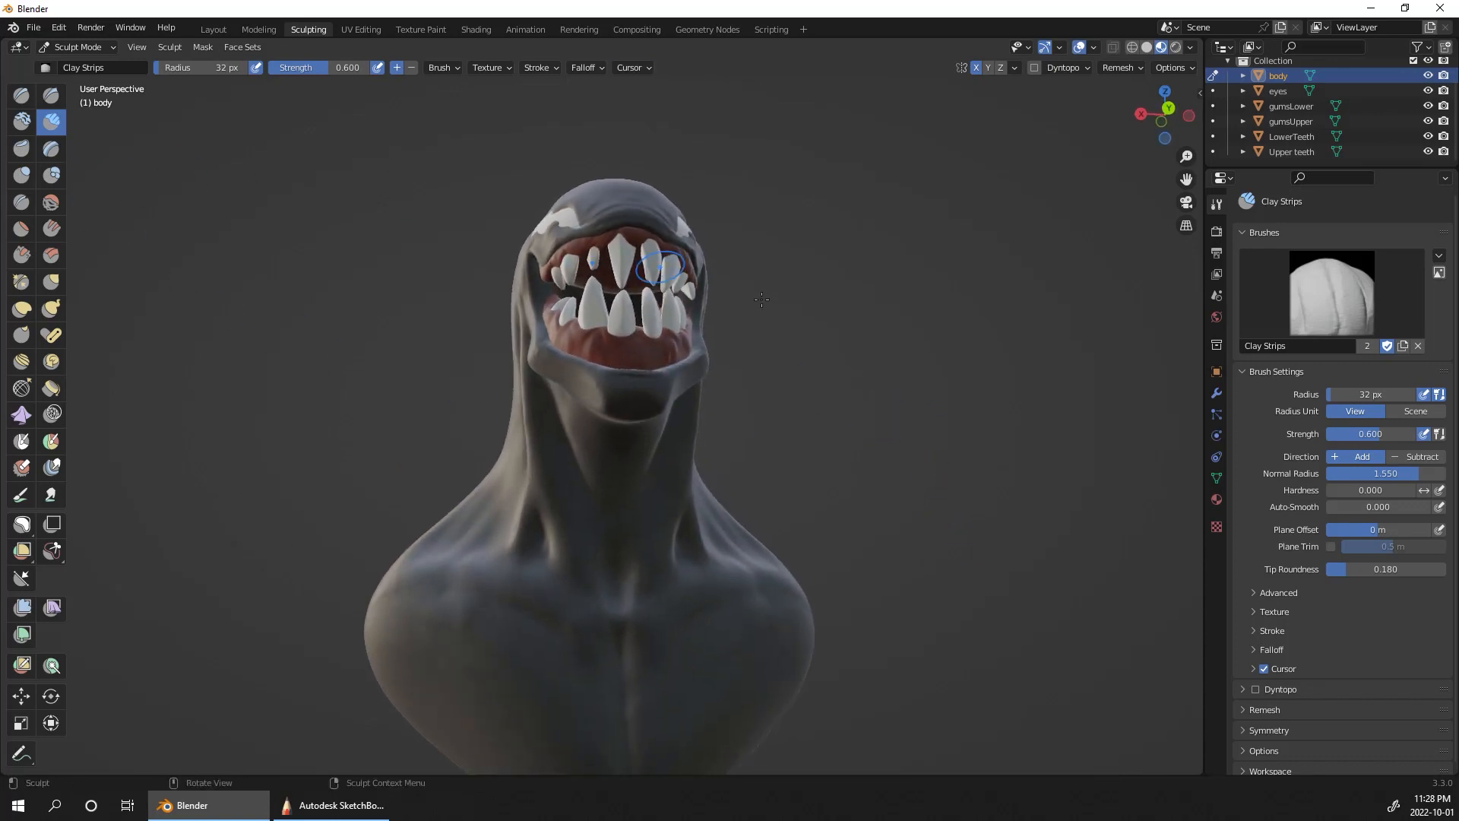
middle_click_drag(761, 299, 952, 433)
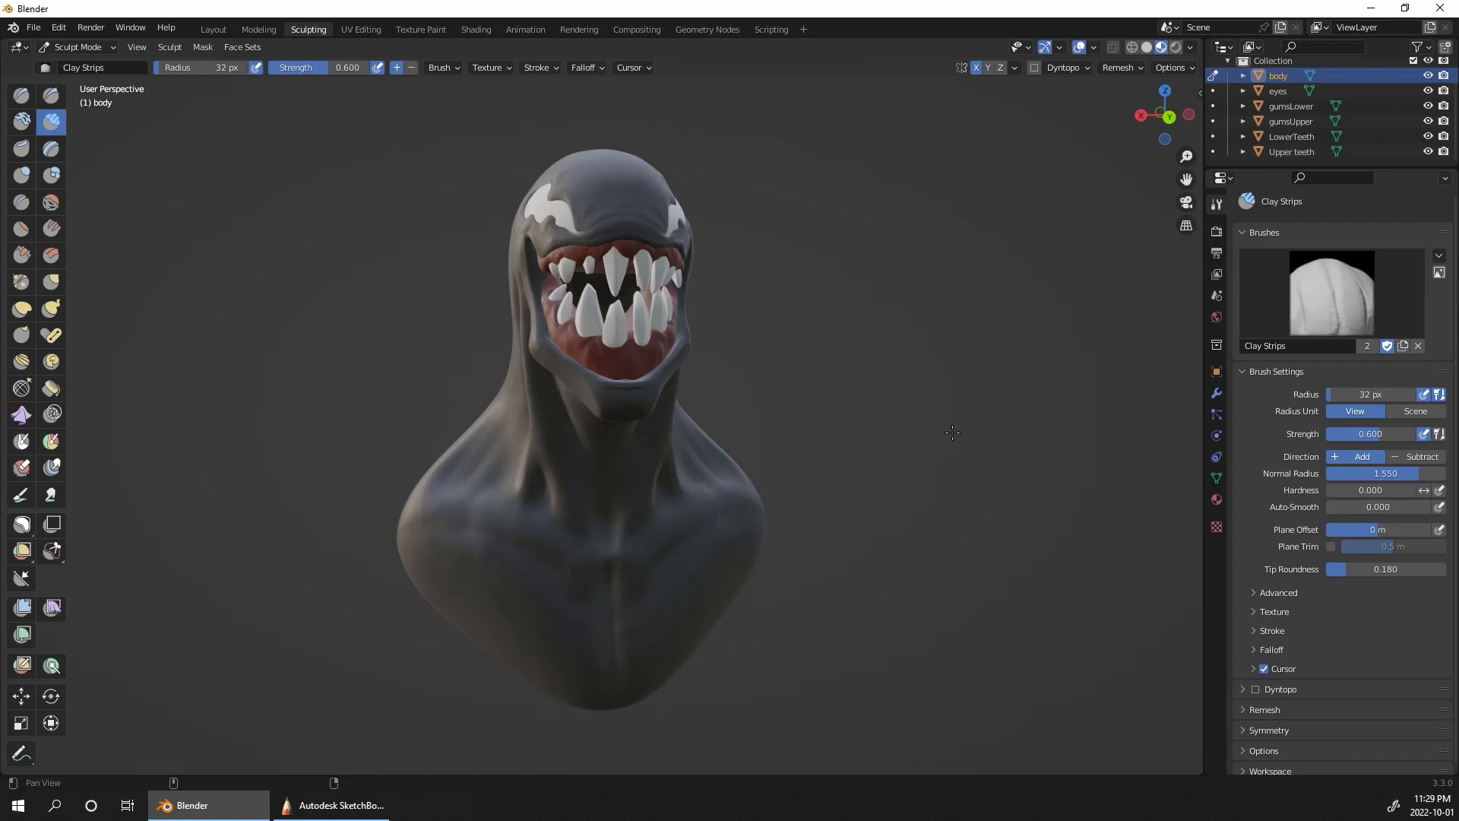
Step: Switch sculpting to gumsLower and build up gum ridges around the front and left-side lower teeth with Clay Strips at 32 px radius
scroll(801, 335, "up", 4)
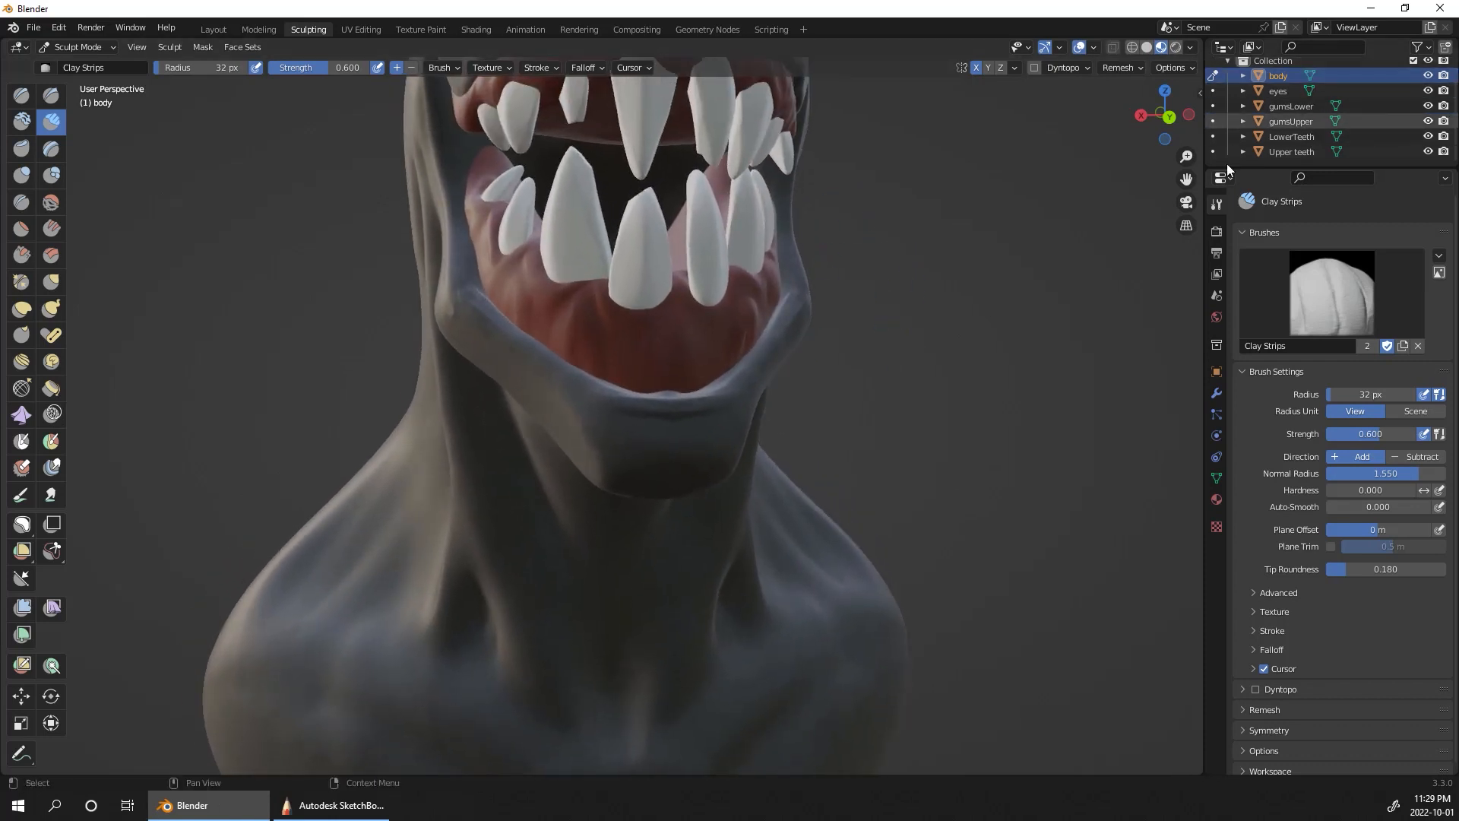
left_click(1295, 107)
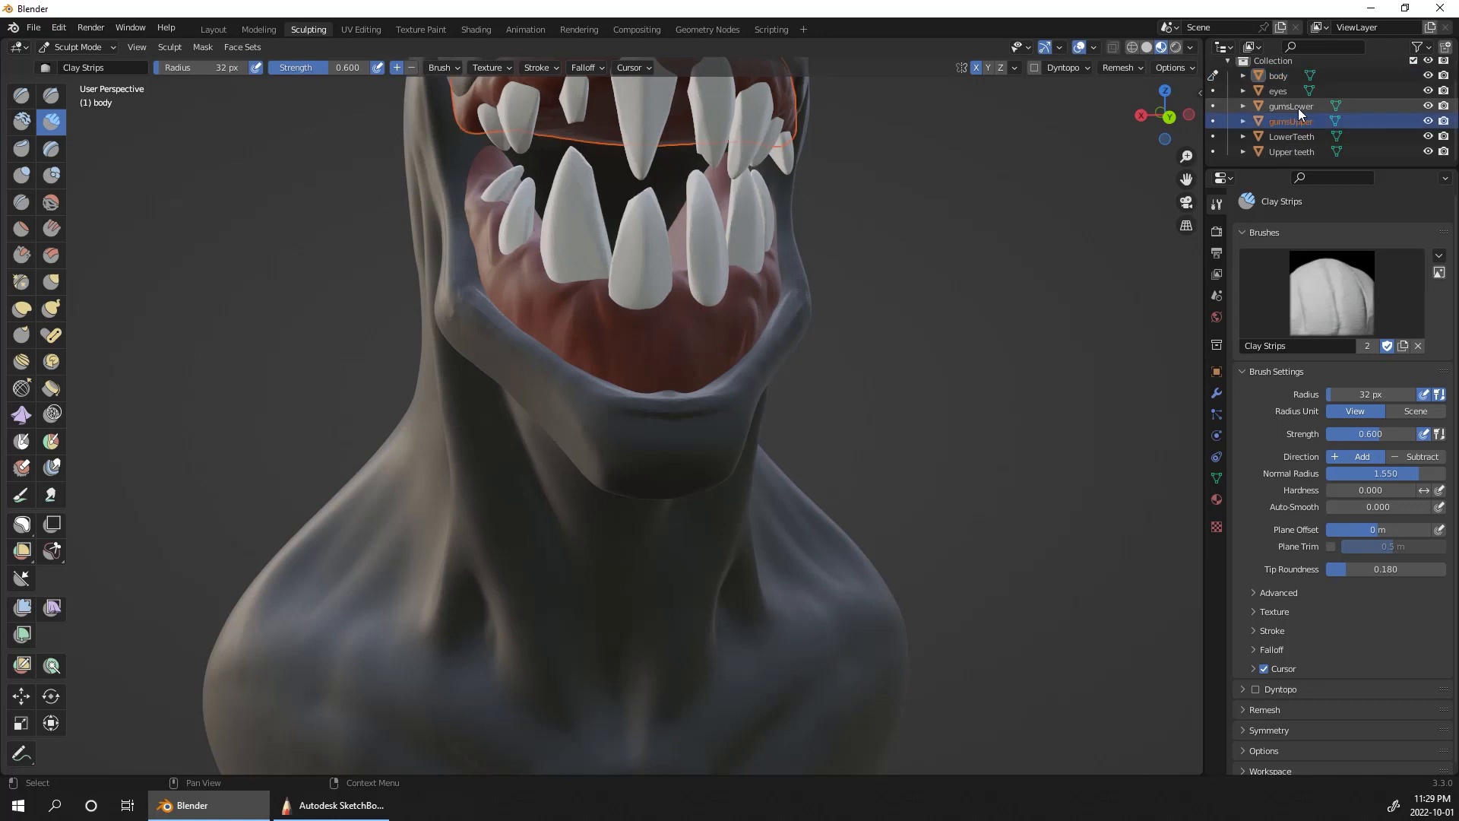
left_click(1213, 106)
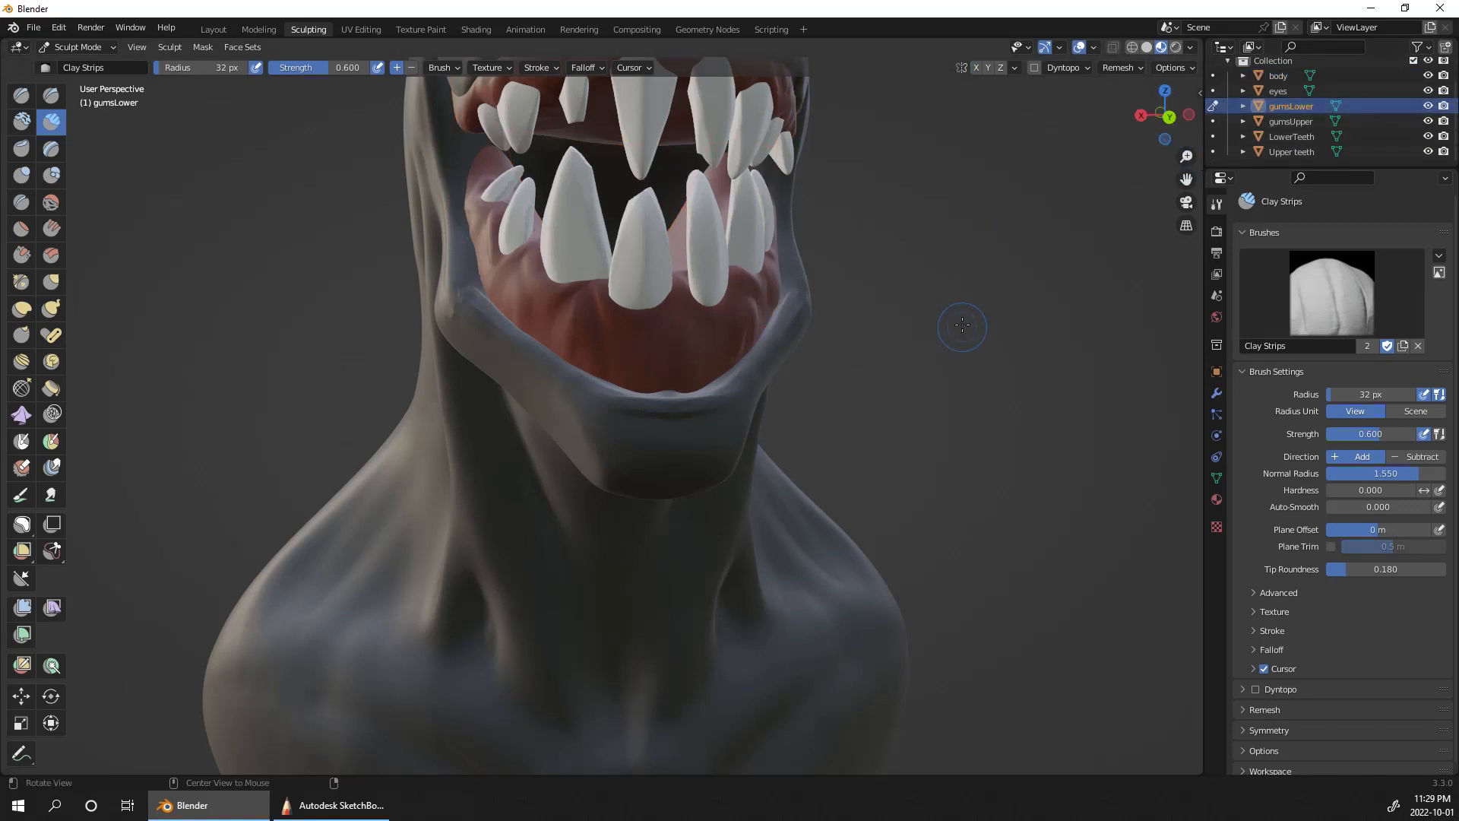
middle_click_drag(962, 325, 977, 365)
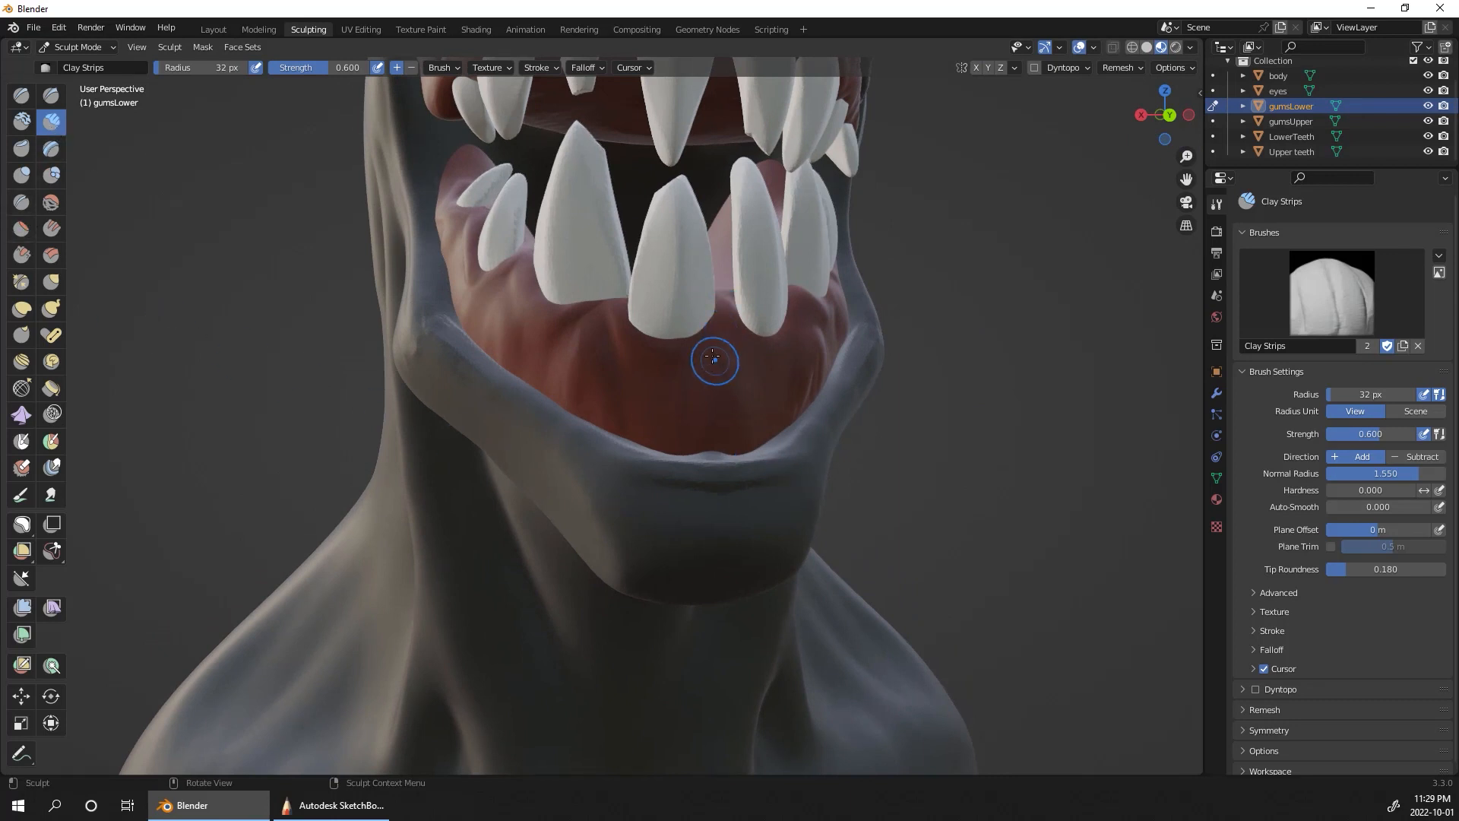
left_click_drag(654, 336, 669, 372)
middle_click_drag(934, 343, 694, 357)
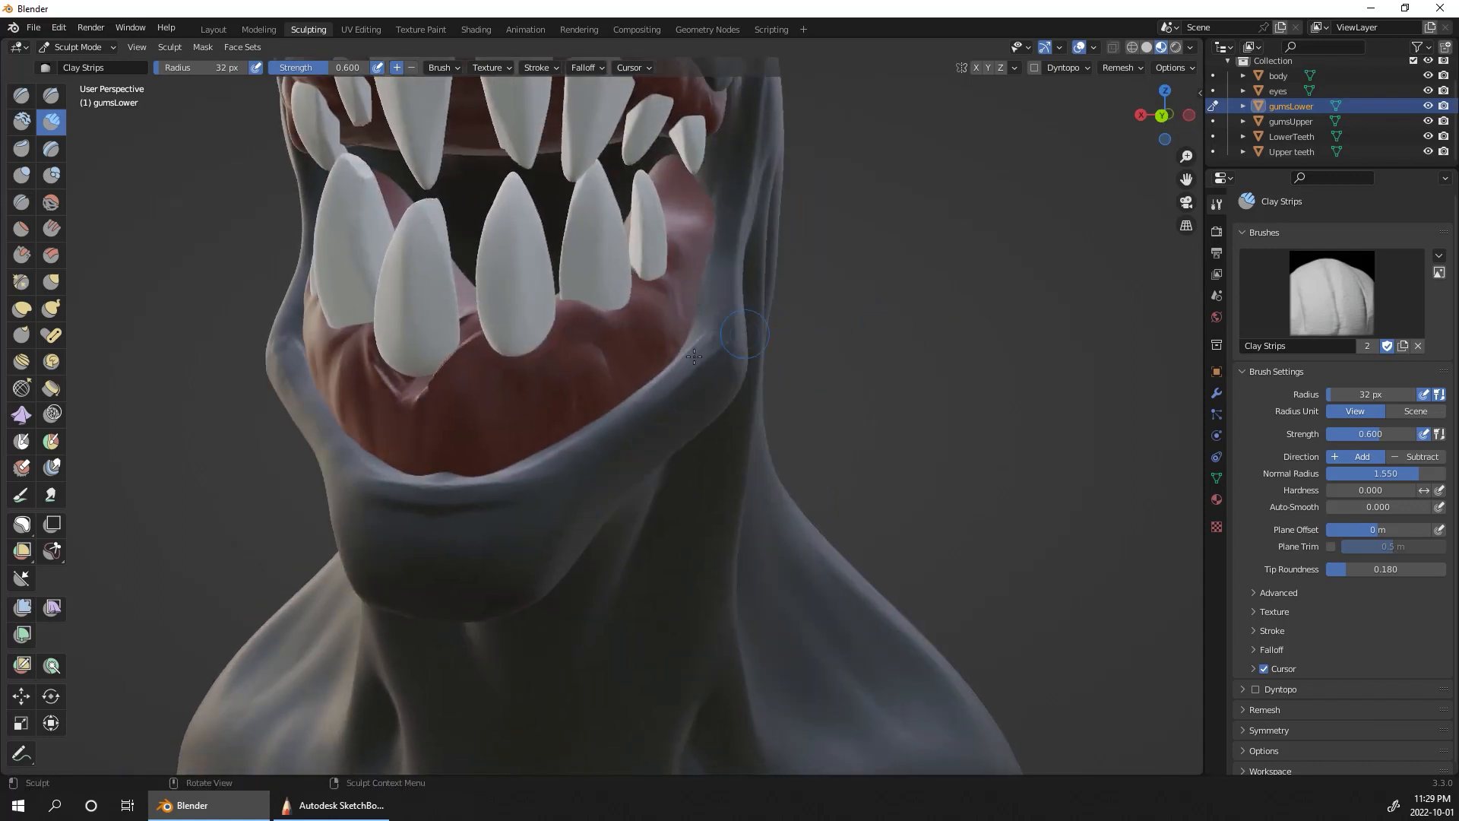
mouse_move(501, 369)
left_mouse_down()
mouse_move(490, 353)
mouse_move(544, 318)
mouse_move(525, 377)
left_mouse_up()
left_click_drag(606, 322, 672, 281)
Step: Shape the gum around the tooth bases on the character's right side and front of the lower jaw with Clay Strips
middle_click_drag(673, 281, 1022, 274)
mouse_move(958, 371)
left_mouse_down()
mouse_move(921, 363)
mouse_move(943, 368)
left_mouse_up()
mouse_move(833, 314)
left_mouse_down()
mouse_move(857, 316)
mouse_move(814, 315)
left_mouse_up()
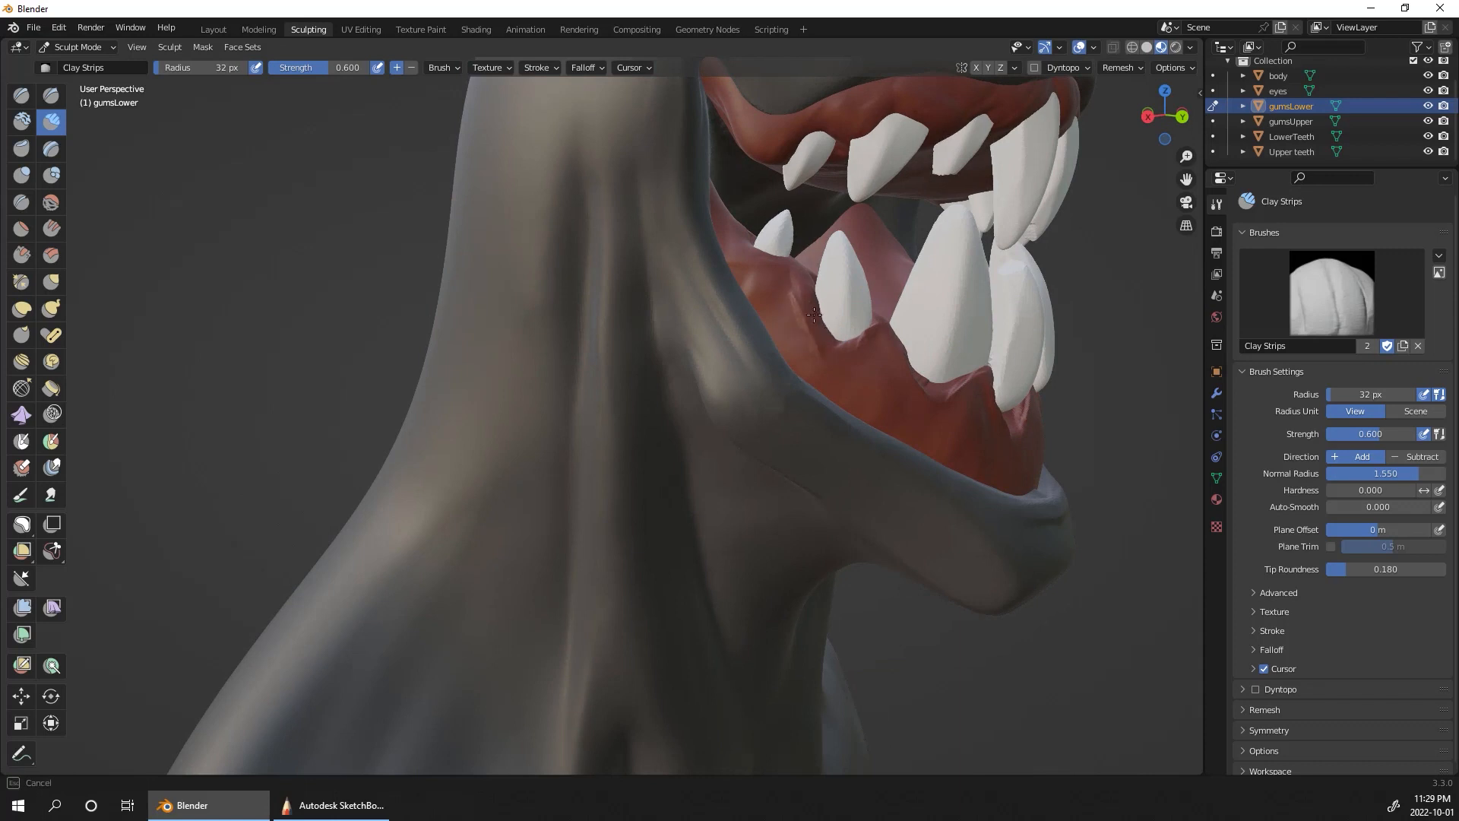
middle_click_drag(1156, 357, 729, 439)
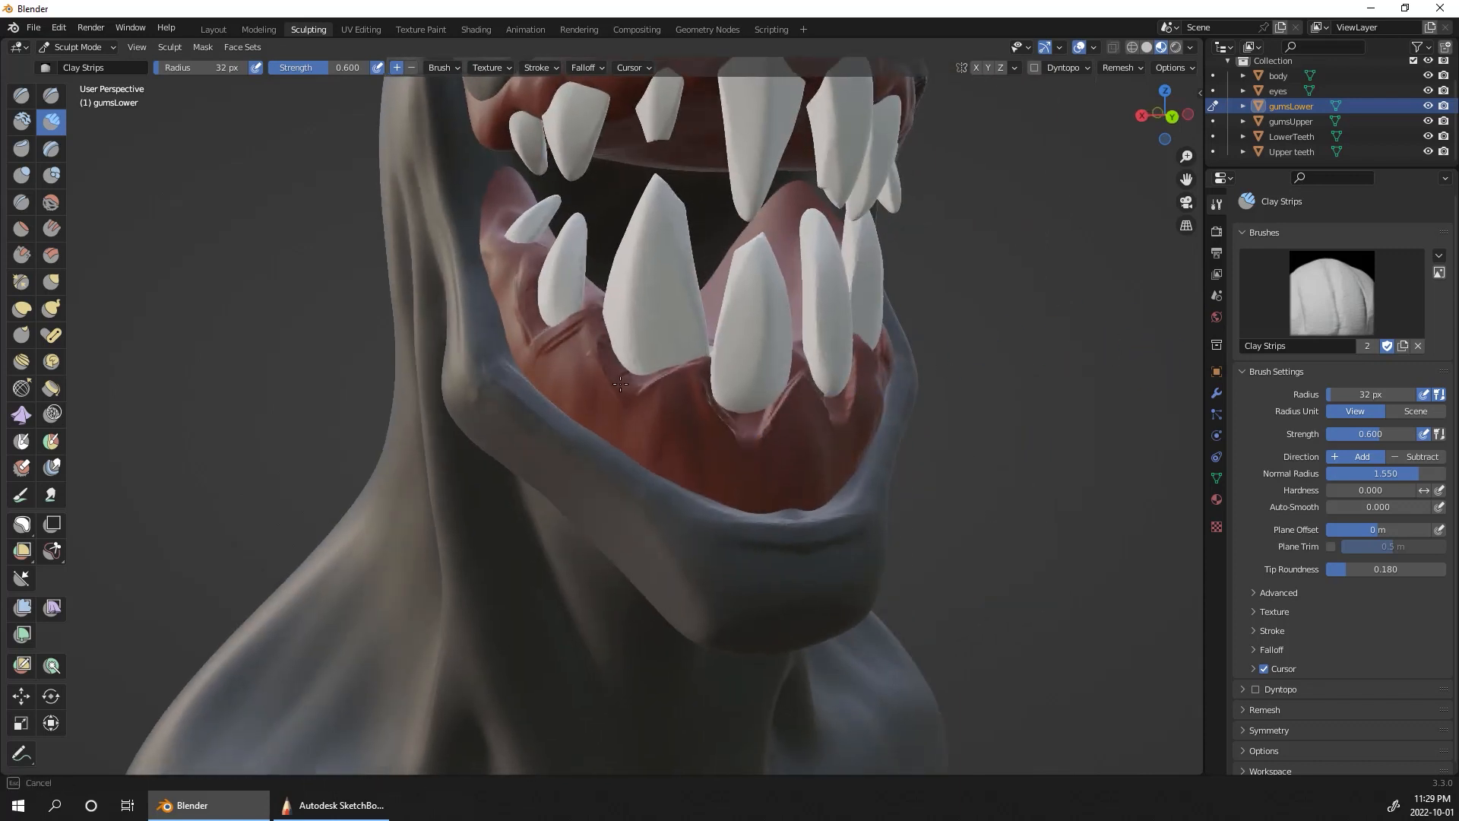
mouse_move(698, 359)
left_mouse_down()
mouse_move(735, 435)
mouse_move(720, 401)
mouse_move(788, 383)
left_mouse_up()
Step: Add gum folds below the rear lower teeth on the character's left side with Clay Strips
middle_click_drag(944, 310, 455, 393)
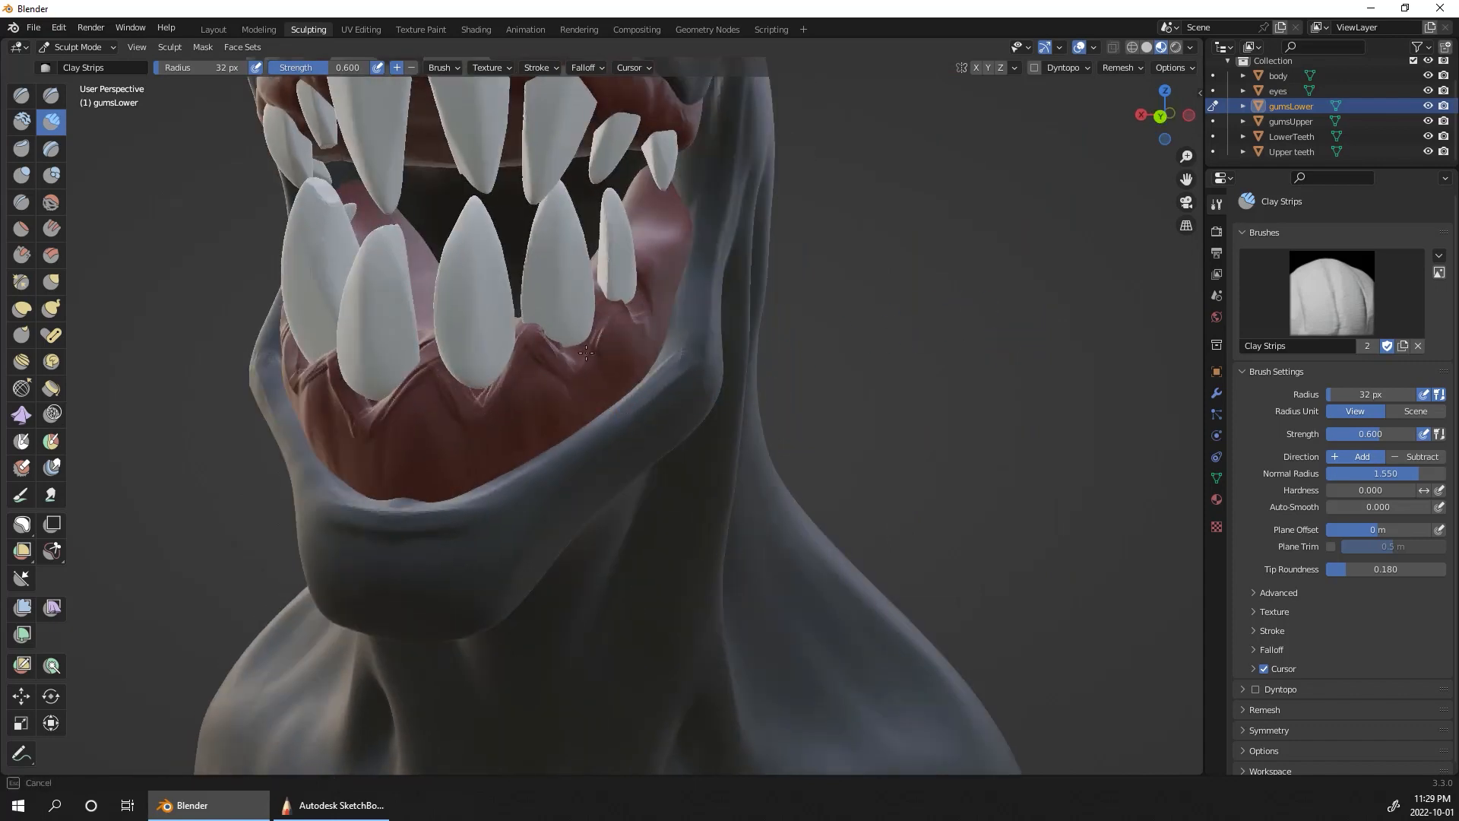
middle_click_drag(588, 314, 528, 376)
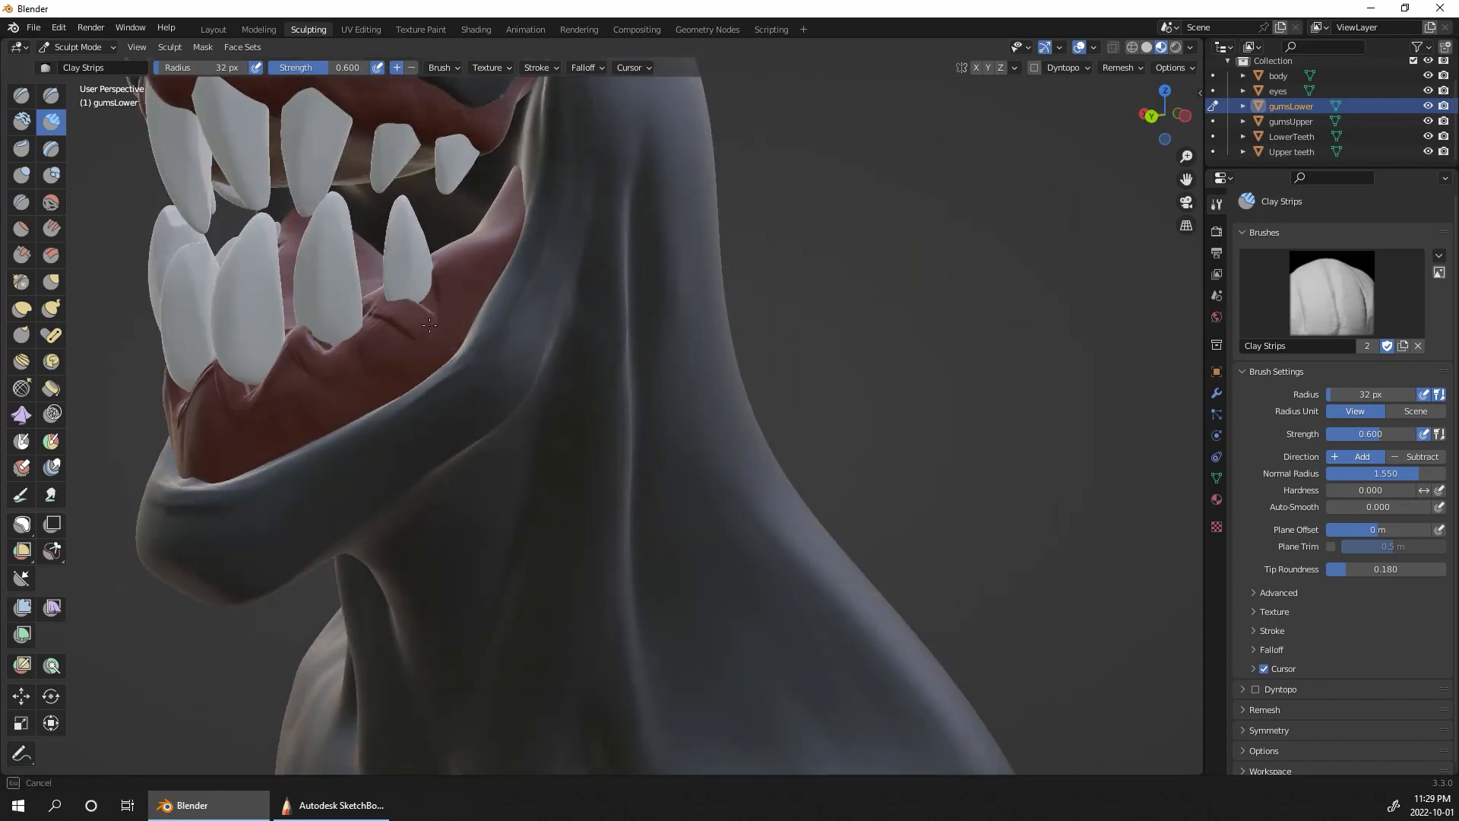
mouse_move(889, 335)
middle_mouse_down()
mouse_move(1013, 349)
mouse_move(976, 327)
mouse_move(982, 167)
mouse_move(959, 524)
mouse_move(1003, 468)
middle_mouse_up()
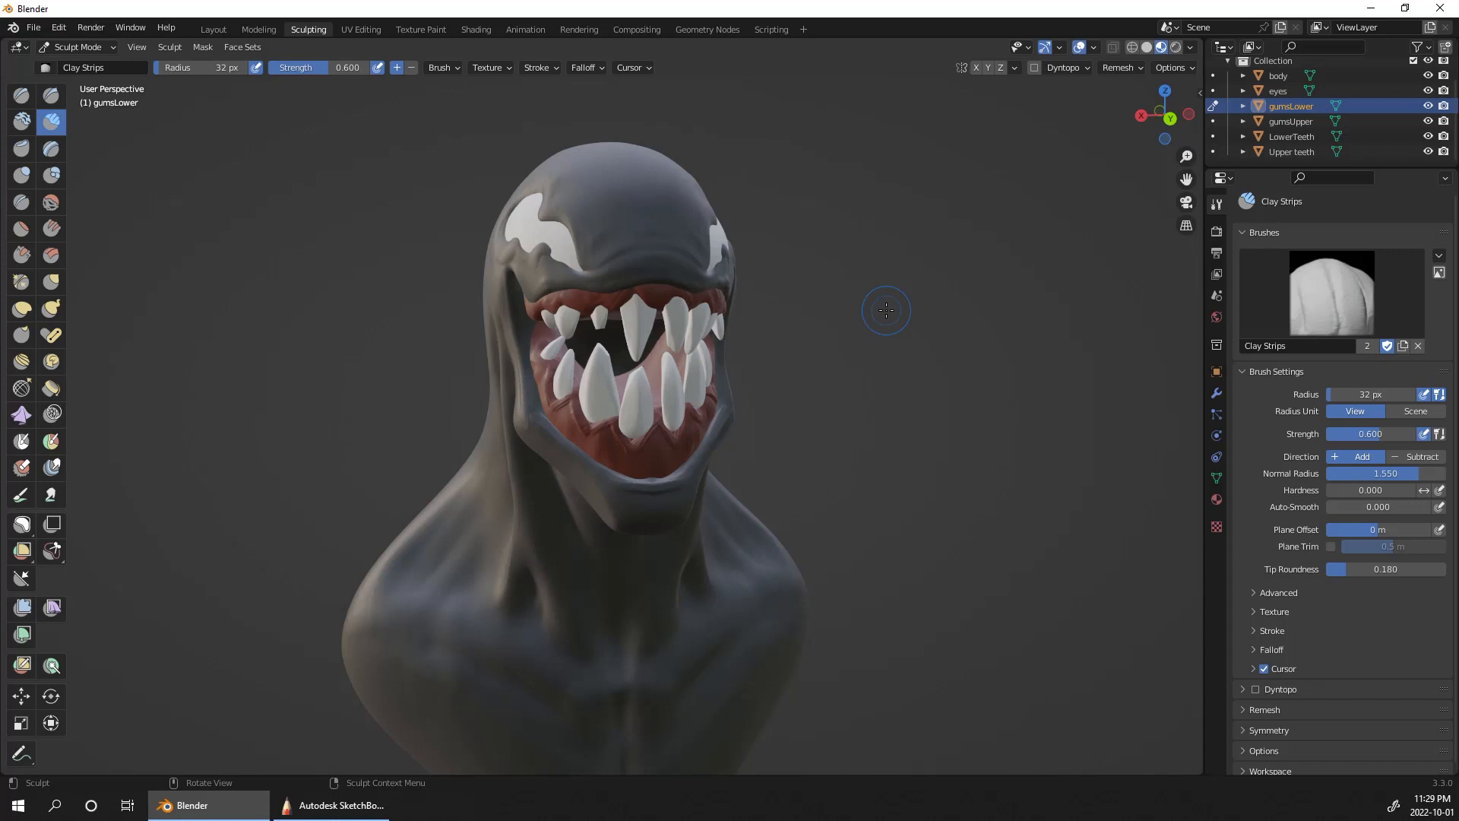
Step: Switch to the Grab brush with the lower gums still active for sculpting
mouse_move(975, 399)
middle_mouse_down()
mouse_move(855, 372)
mouse_move(961, 328)
mouse_move(1094, 395)
mouse_move(1041, 426)
mouse_move(1080, 456)
mouse_move(930, 457)
mouse_move(908, 607)
mouse_move(991, 559)
mouse_move(947, 524)
mouse_move(953, 419)
mouse_move(923, 585)
mouse_move(988, 566)
mouse_move(976, 528)
mouse_move(1010, 532)
mouse_move(894, 531)
mouse_move(936, 509)
mouse_move(966, 452)
middle_mouse_up()
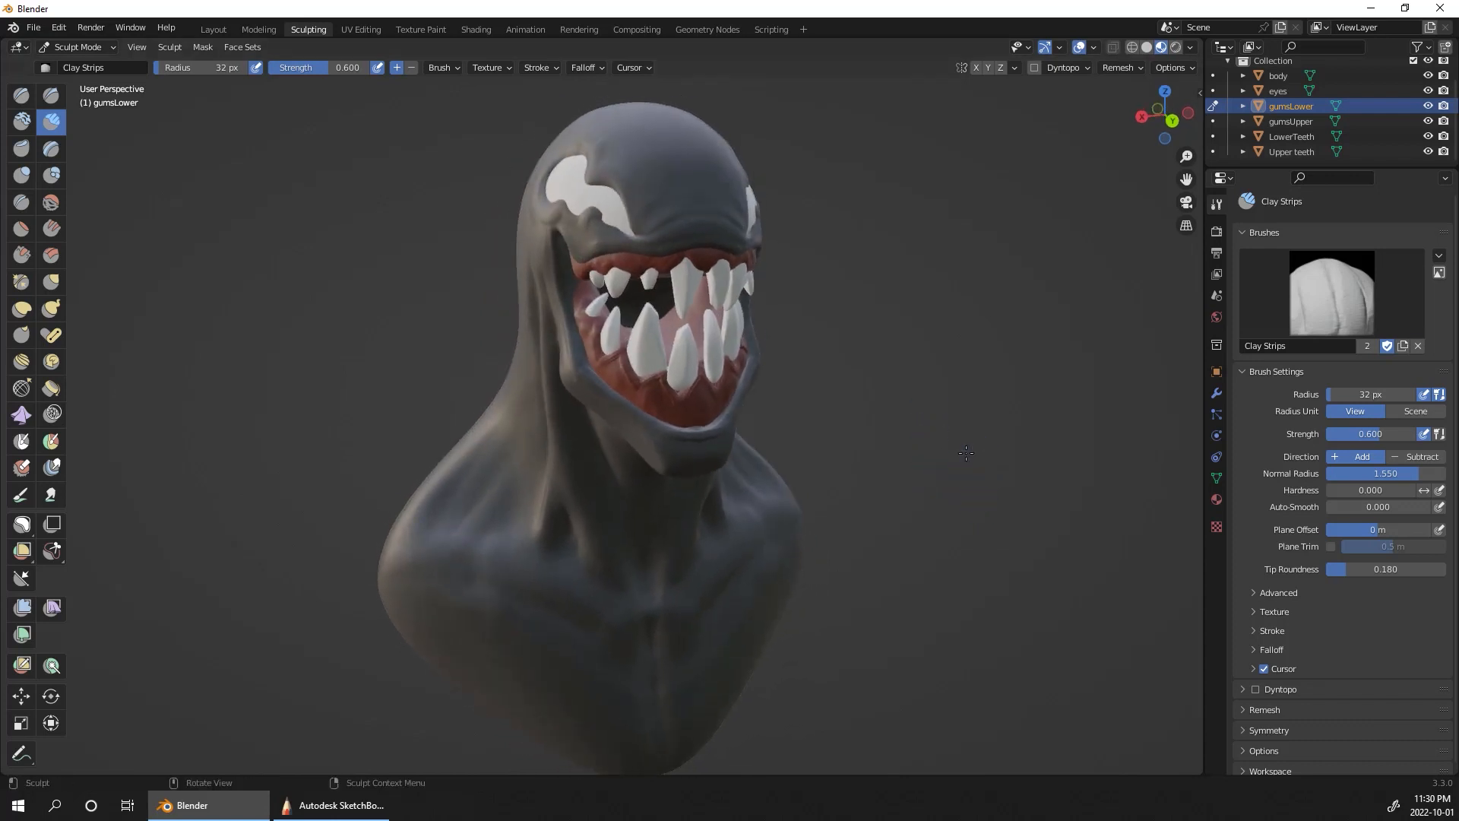
left_click(52, 277)
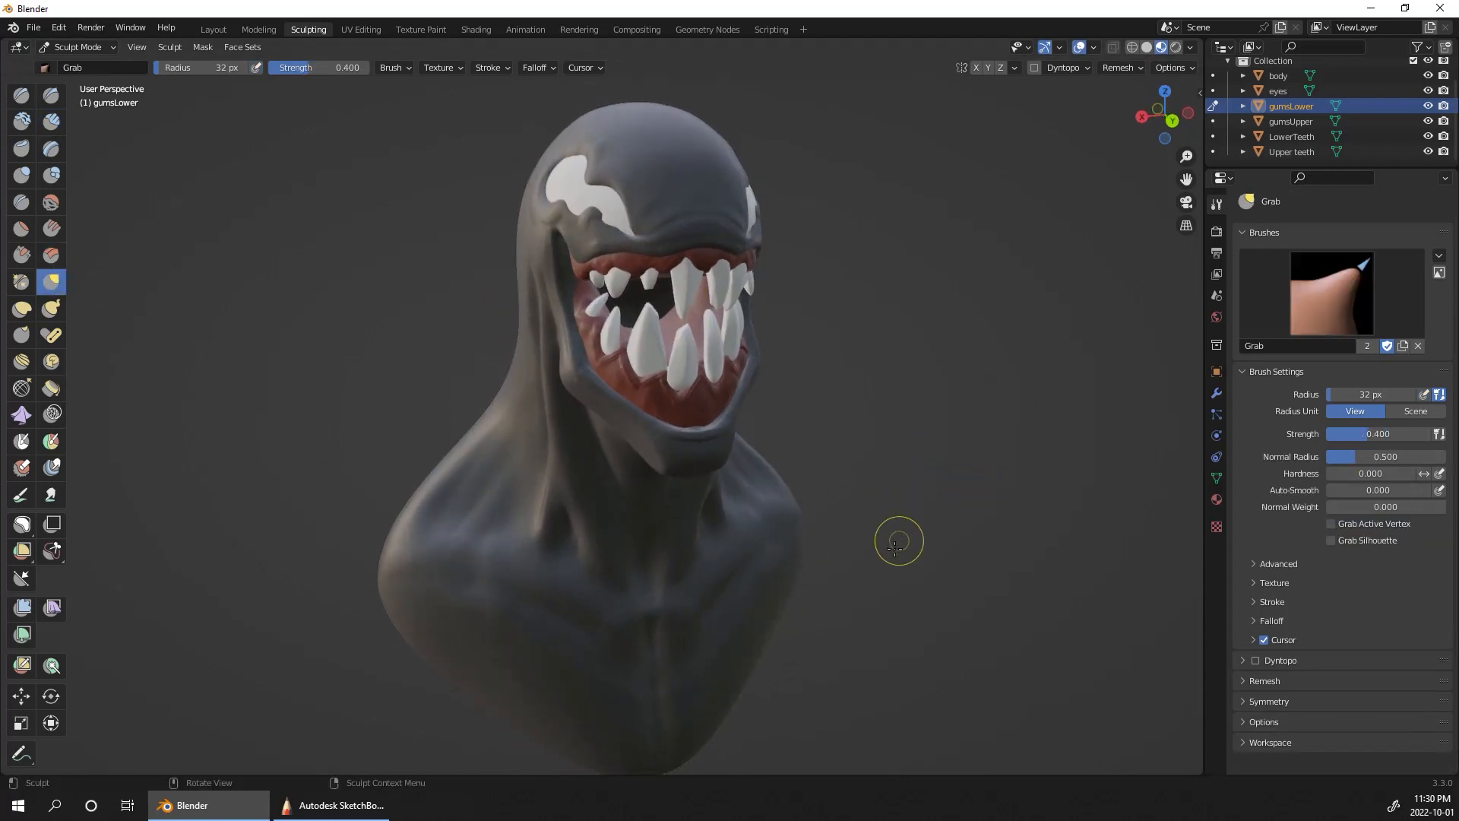